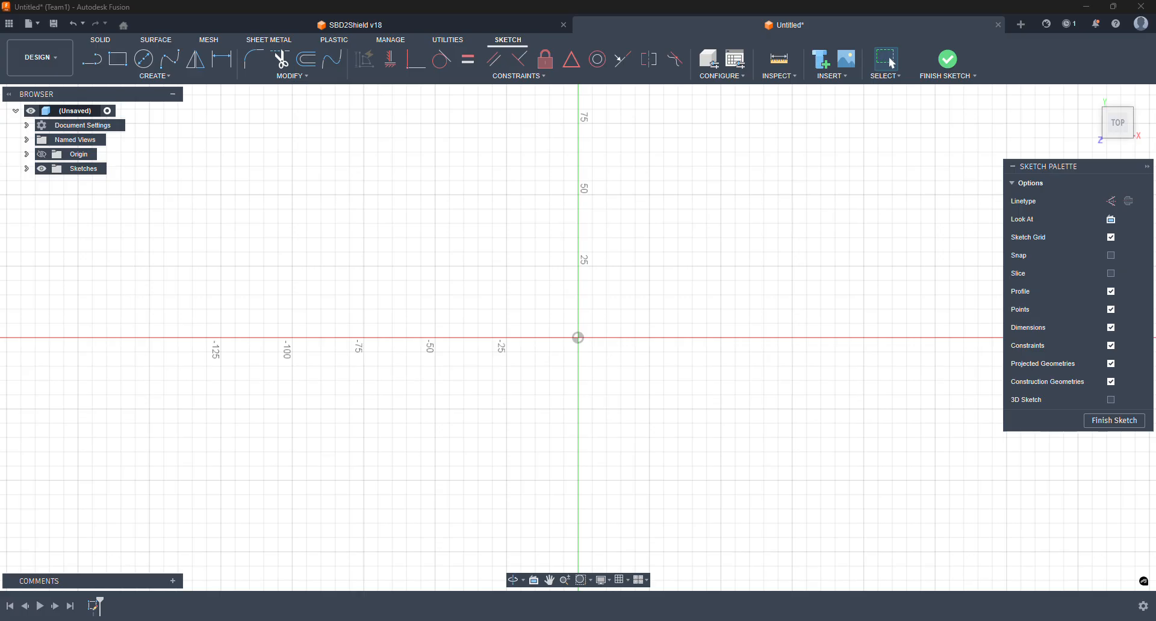
- Examine the M poker chip concept and its satellite artwork in DSP.jpeg and GenericSpaceObjectEnhanced.png
left_click_drag(576, 566, 443, 320)
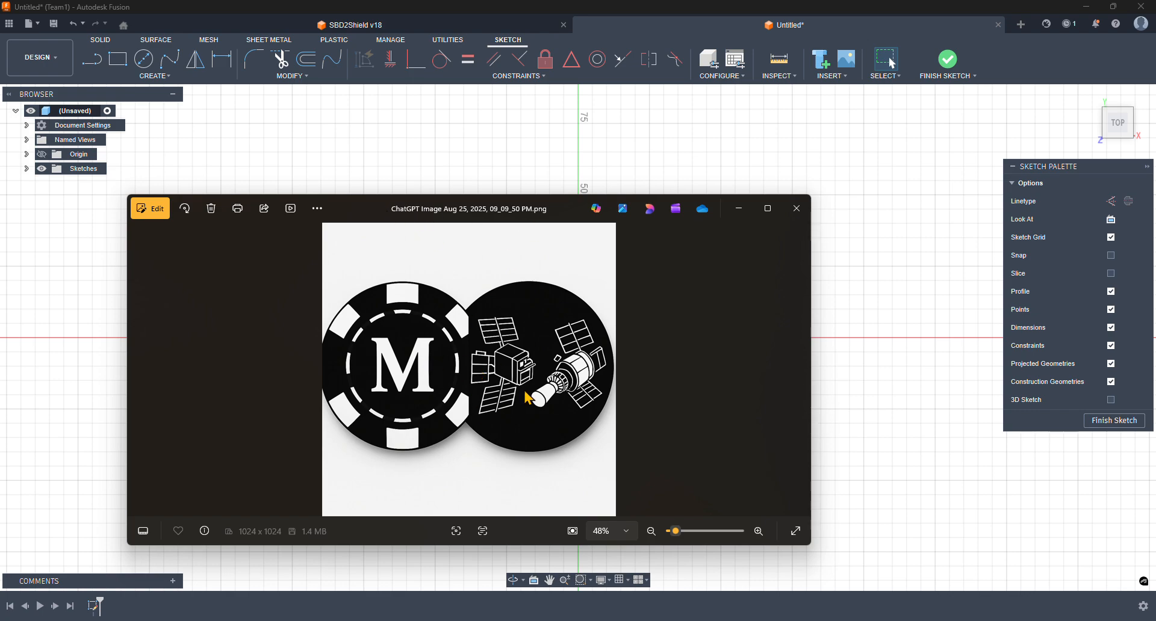
scroll(586, 390, "up", 3)
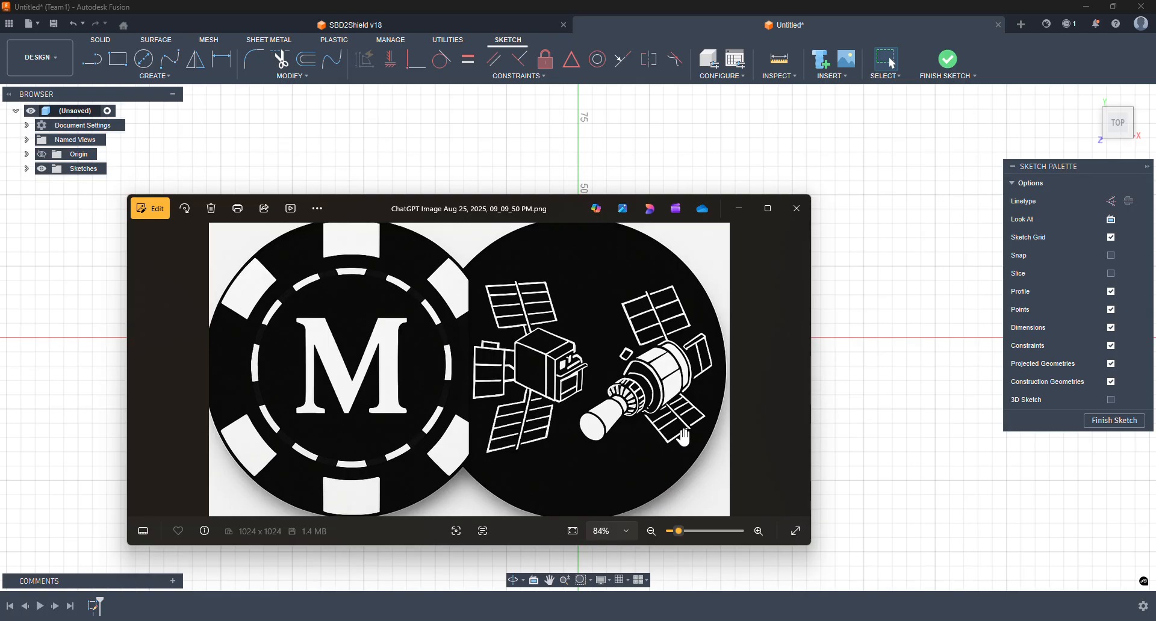
mouse_move(612, 336)
left_mouse_down()
mouse_move(614, 364)
mouse_move(618, 337)
left_mouse_up()
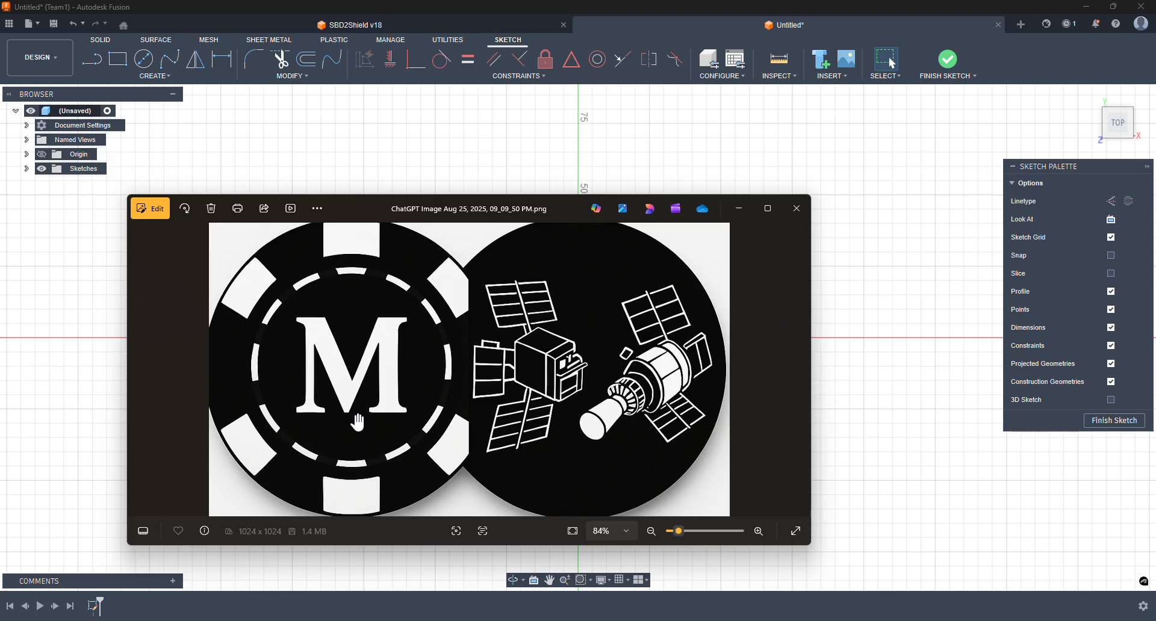
left_click(804, 215)
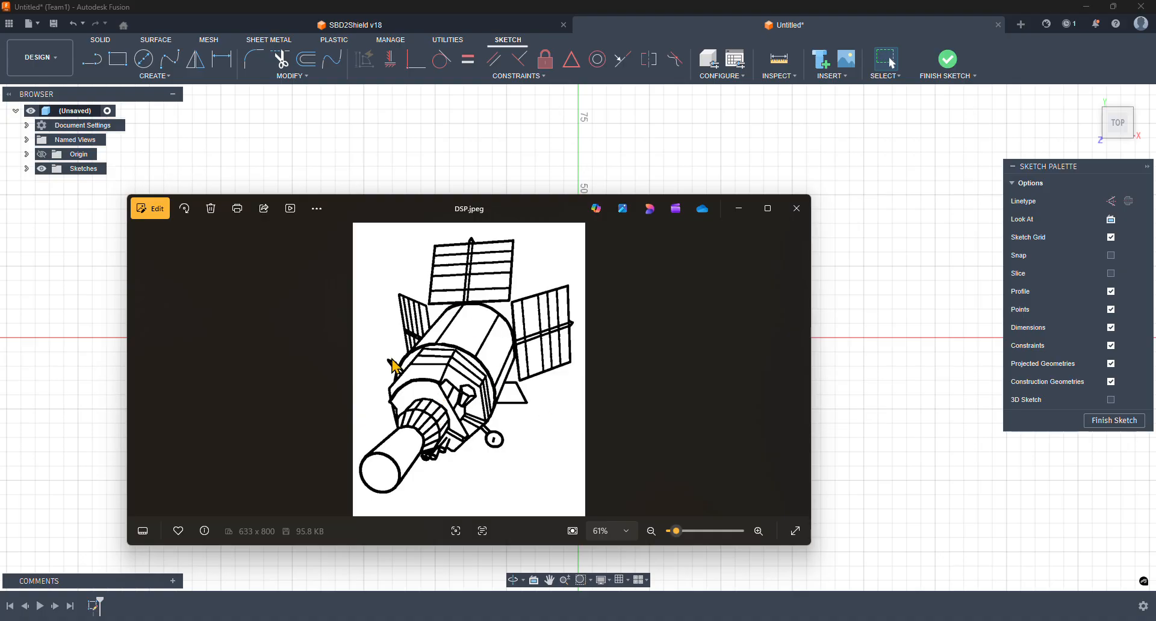
left_click(799, 217)
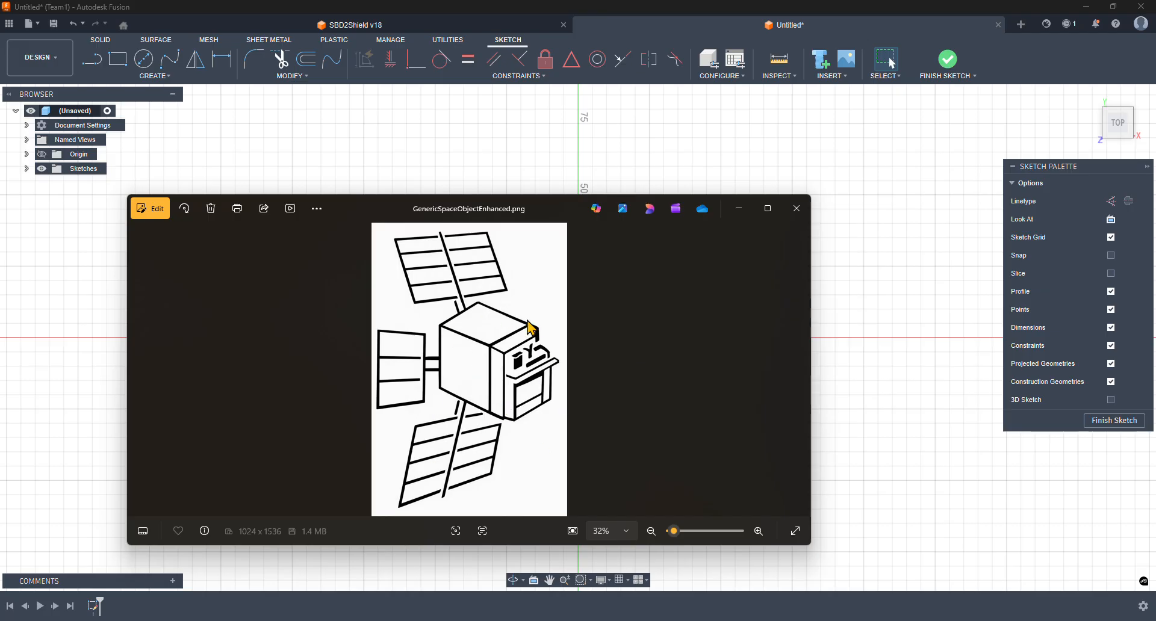
left_click(796, 209)
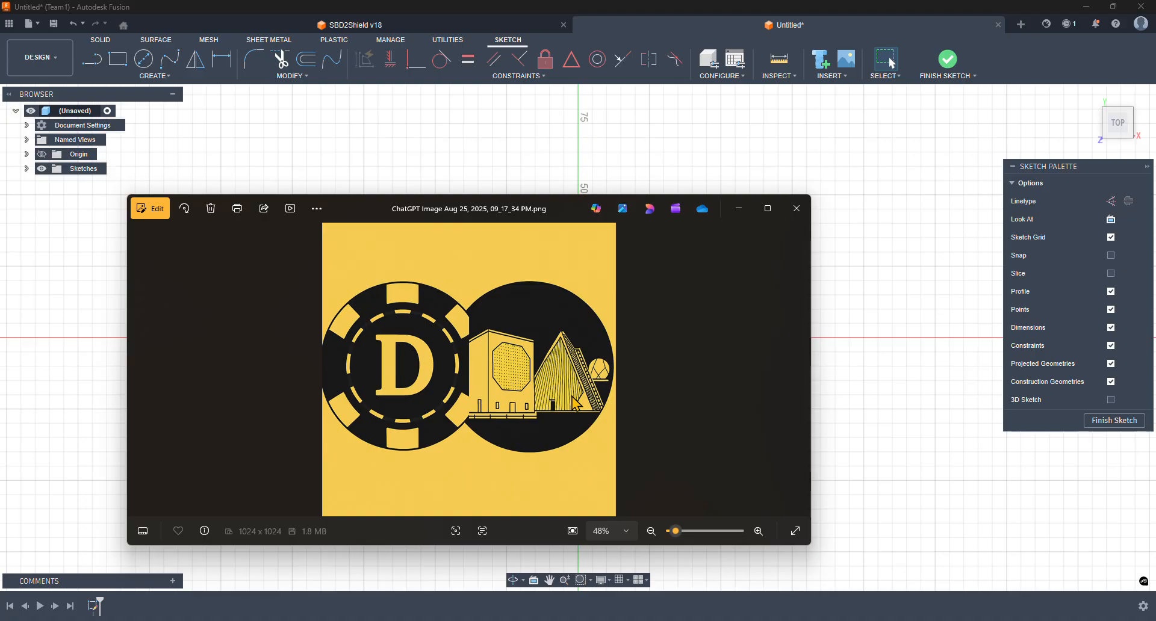
- Examine the D poker chip concept along with the Alaska building images and the Raydome.png wireframe
left_click(798, 209)
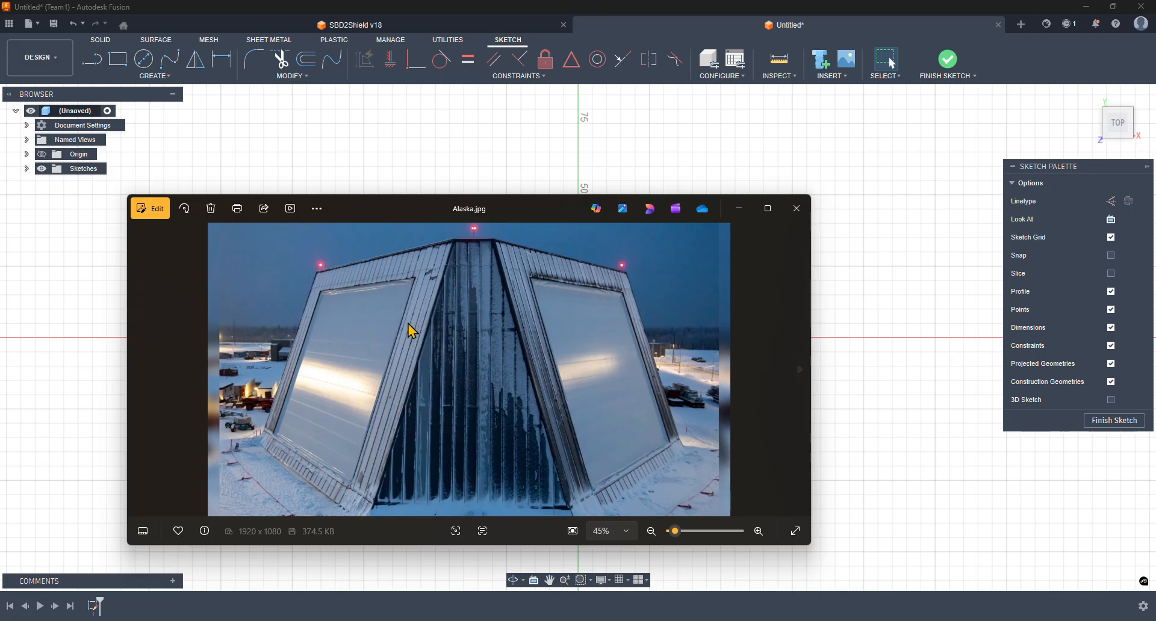
left_click(797, 209)
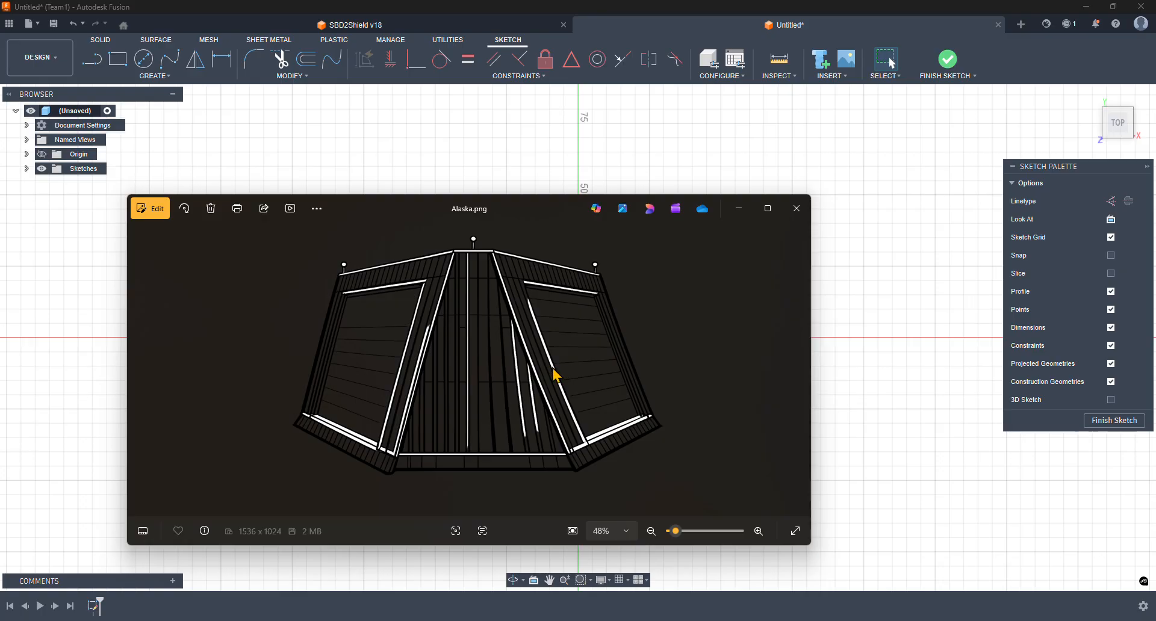
left_click(797, 209)
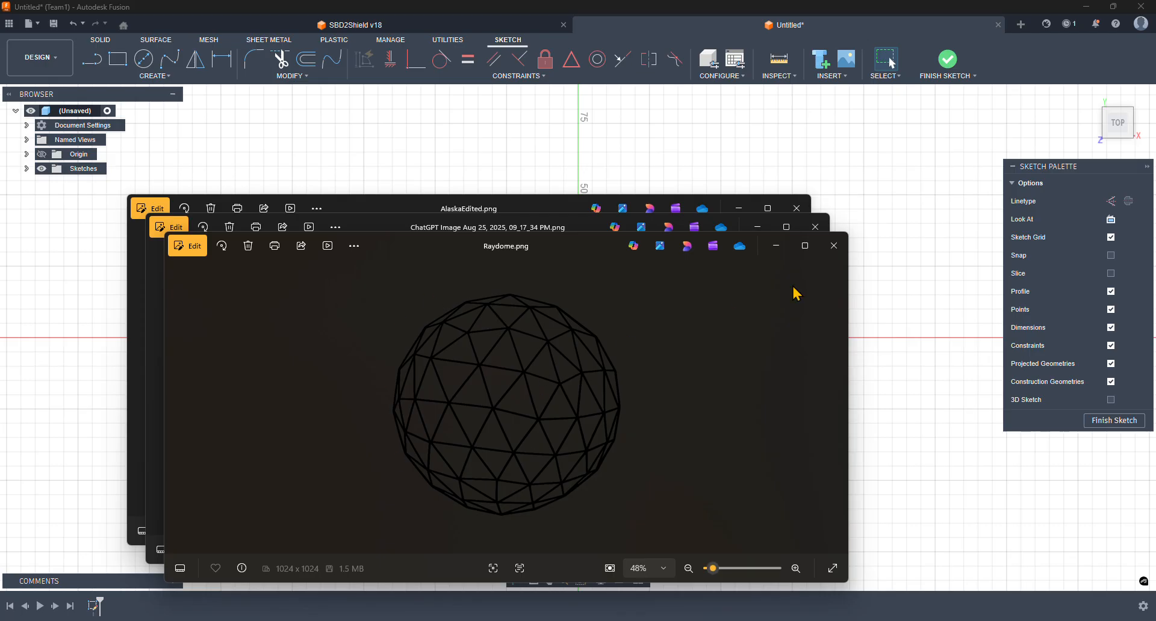
left_click(842, 251)
left_click(815, 227)
left_click(797, 209)
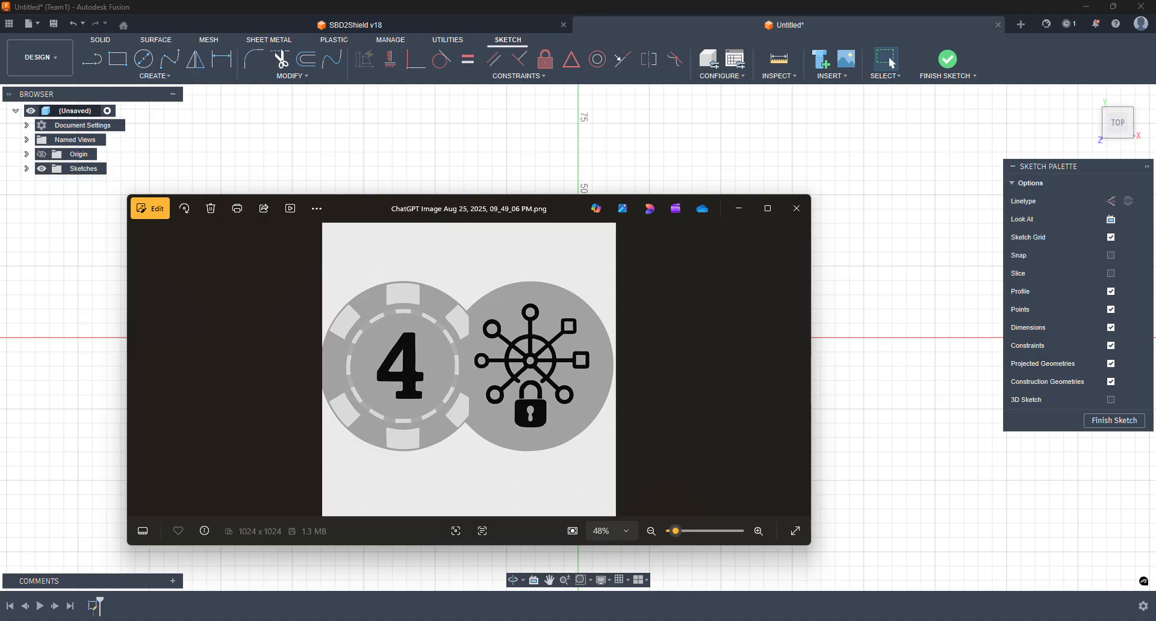
- Examine the two number 4 poker chip concepts and the winged-eye, lightning and globe artwork in MD4.png and MD4Edited.png
left_click(795, 212)
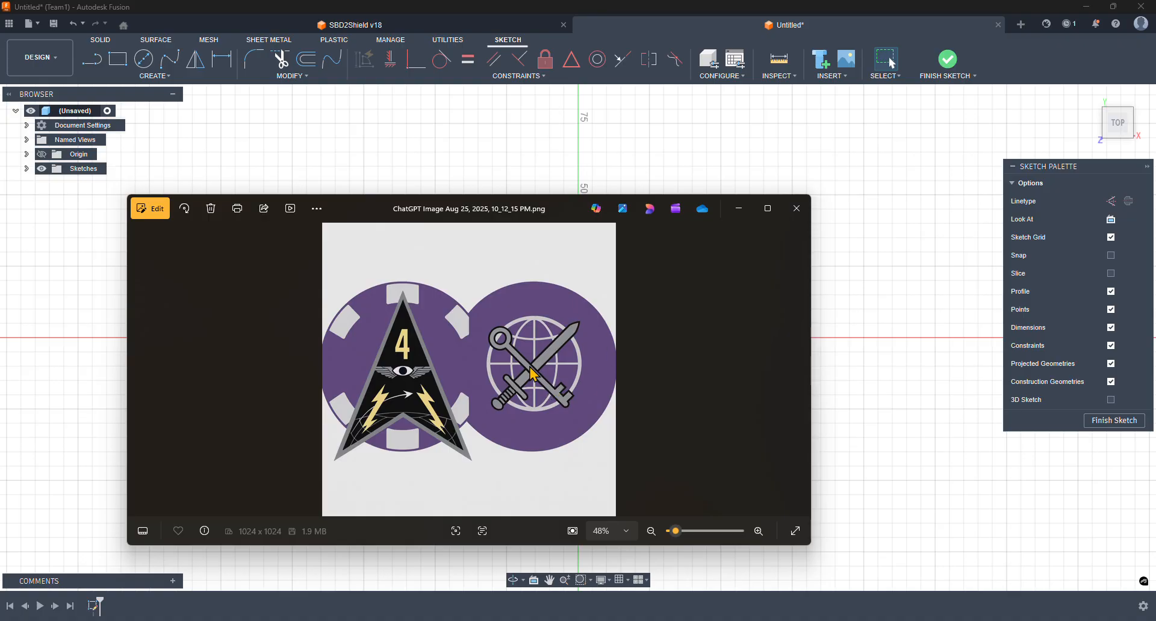
left_click(796, 209)
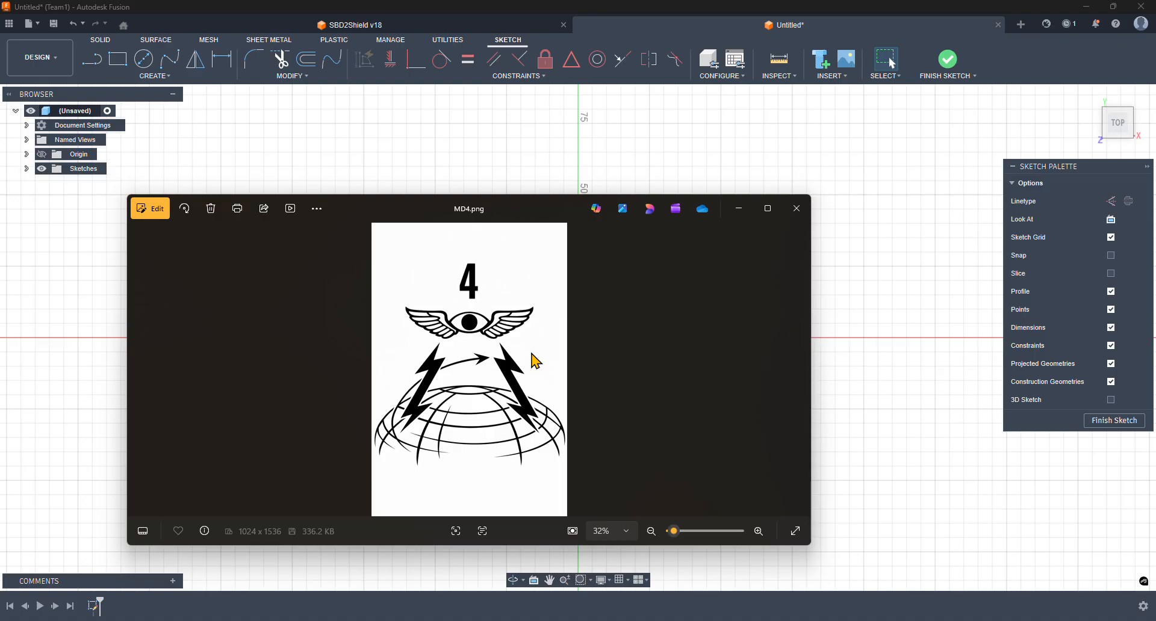
left_click(797, 209)
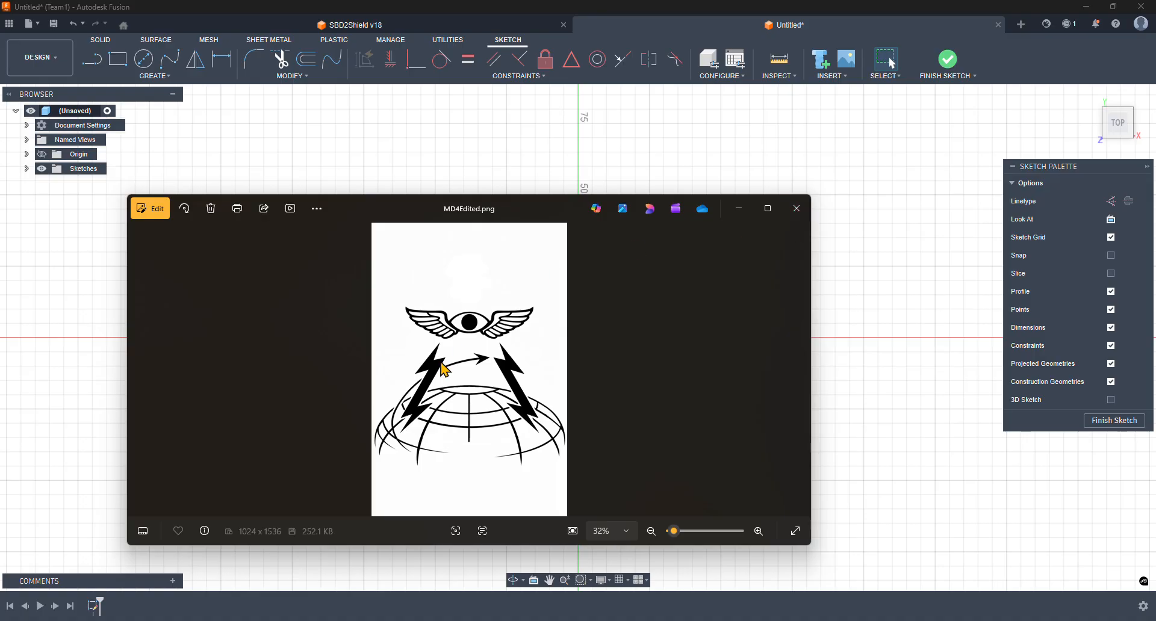
scroll(463, 331, "up", 6)
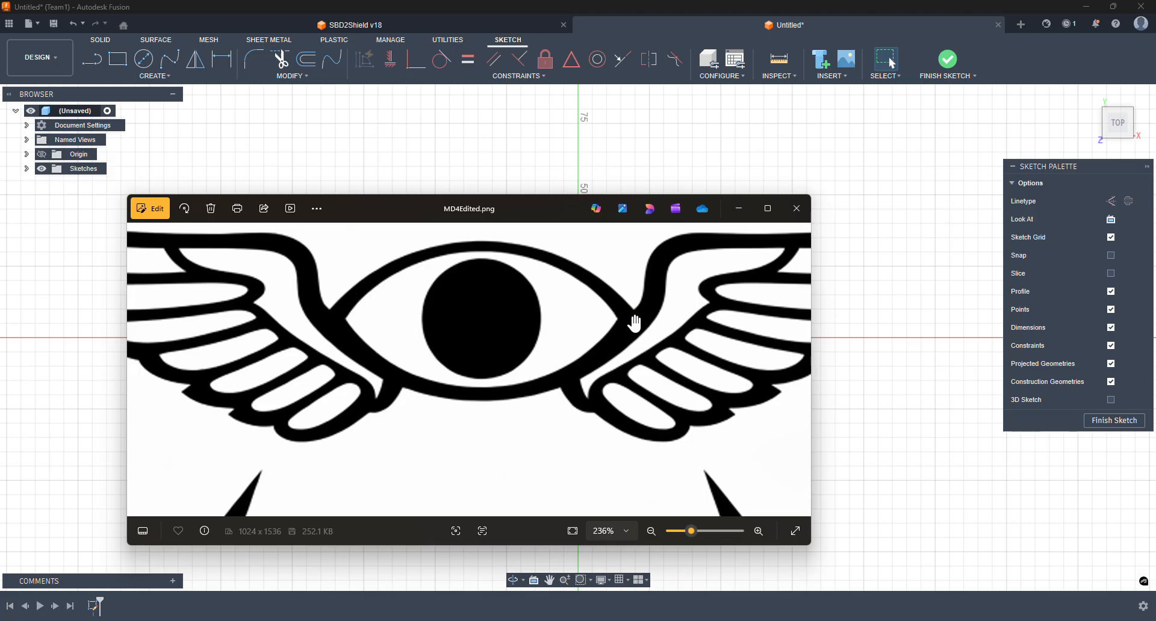
scroll(635, 323, "down", 5)
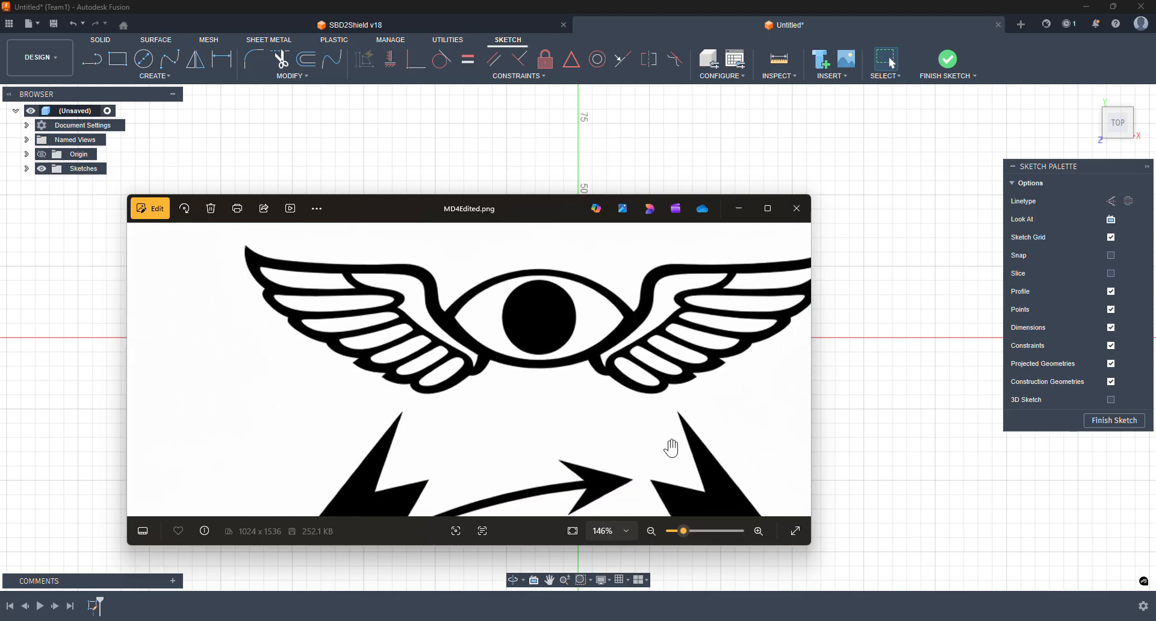
left_click_drag(626, 418, 562, 168)
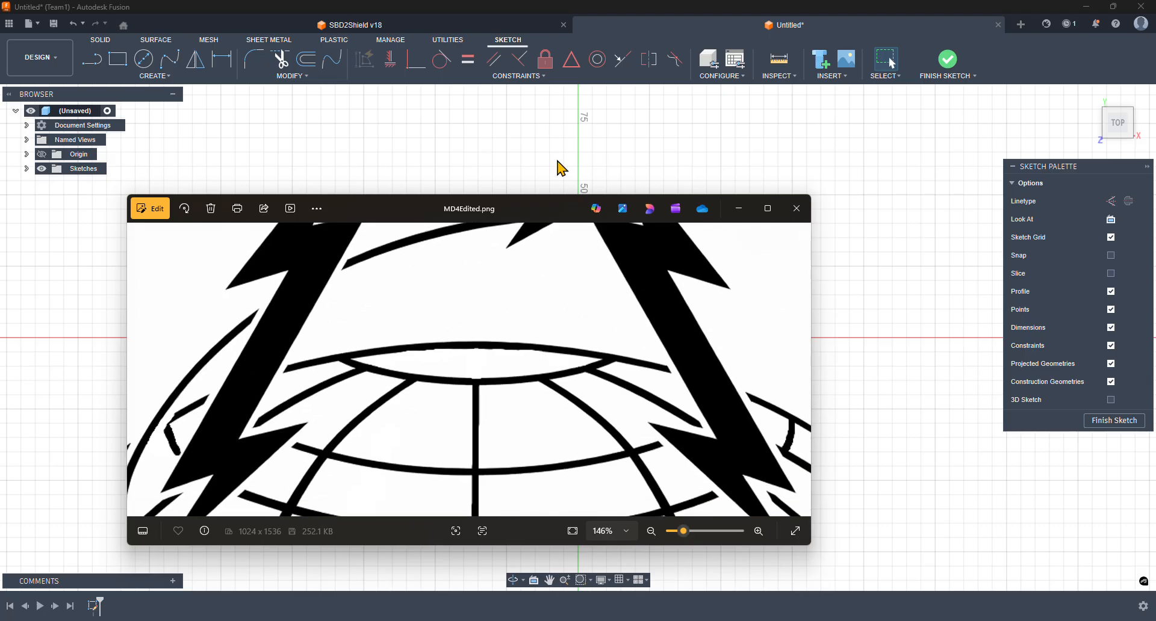
left_click_drag(626, 366, 562, 444)
left_click_drag(580, 268, 587, 479)
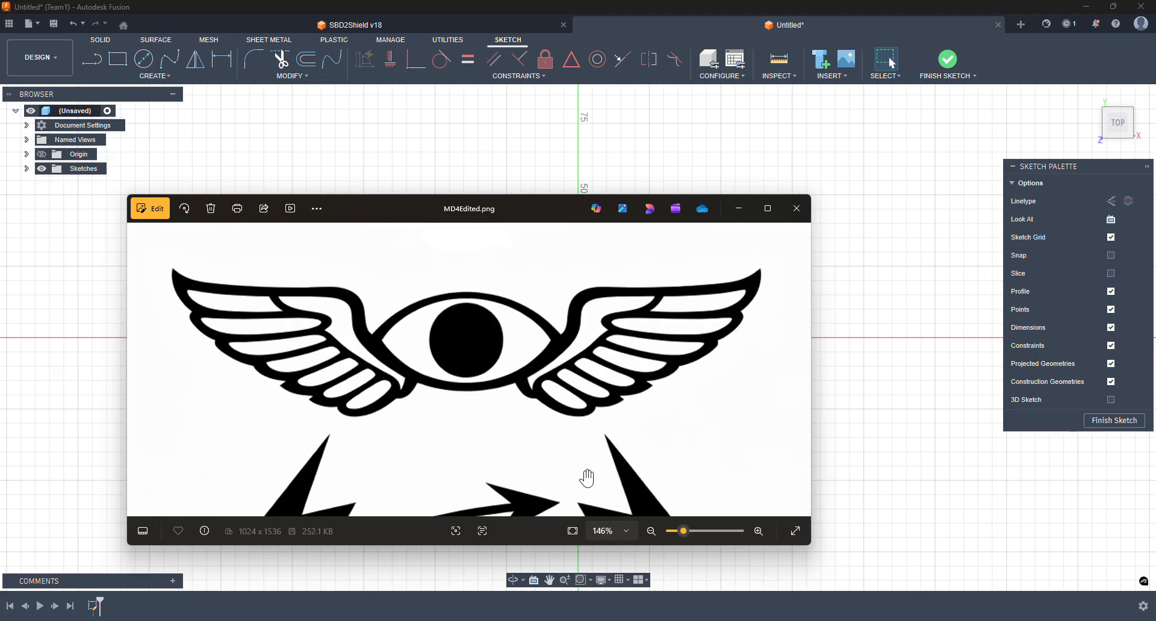
left_click(797, 210)
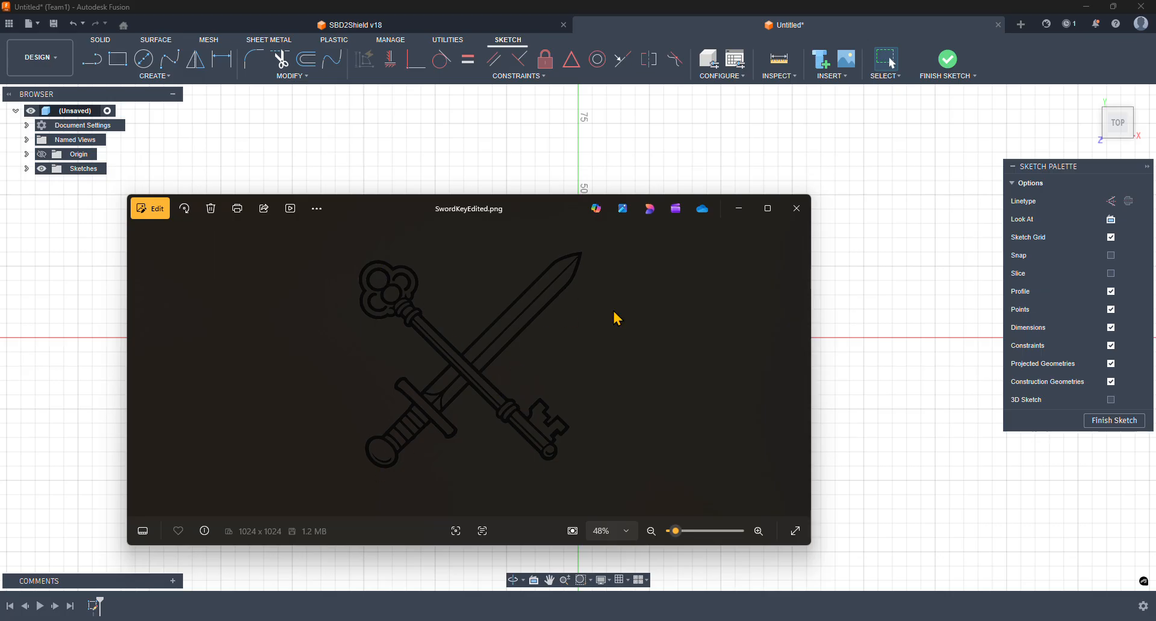
- Review the SwordKeyEdited.png and GlobeWireframe.png artwork and the standard poker chip dimensions in ChipSize.png
left_click(797, 209)
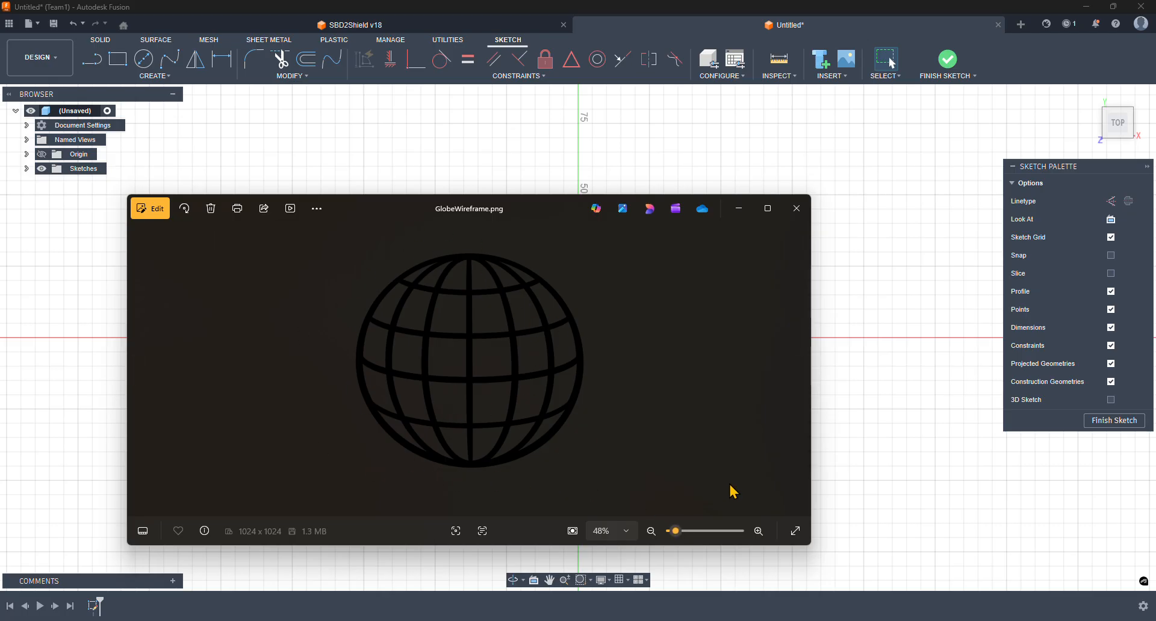
left_click(797, 207)
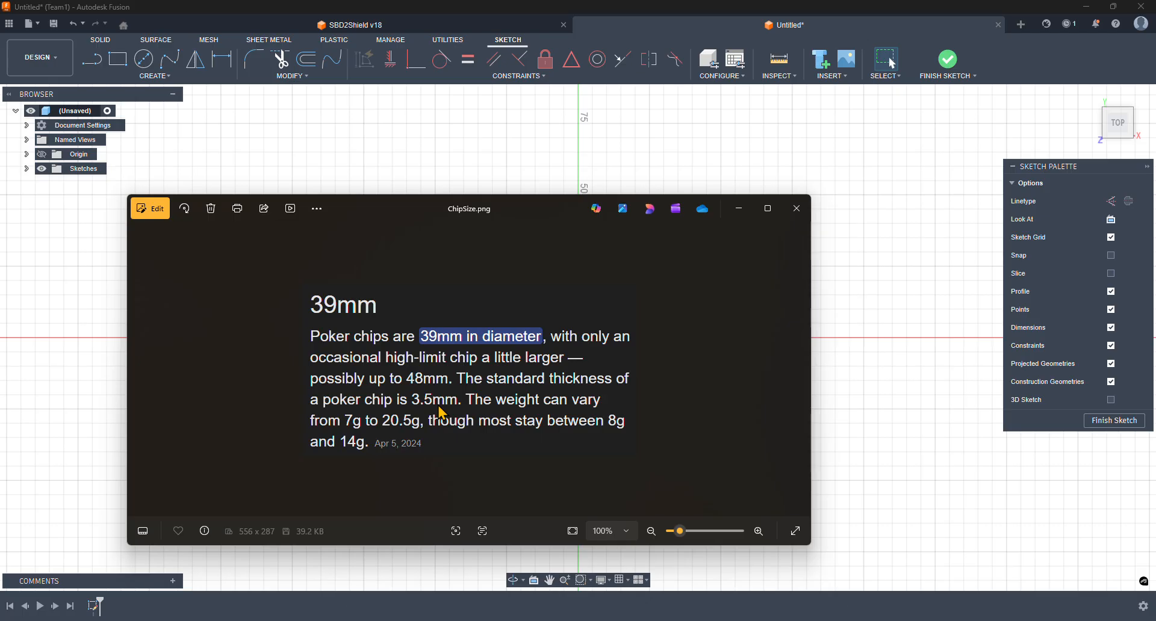
left_click(800, 211)
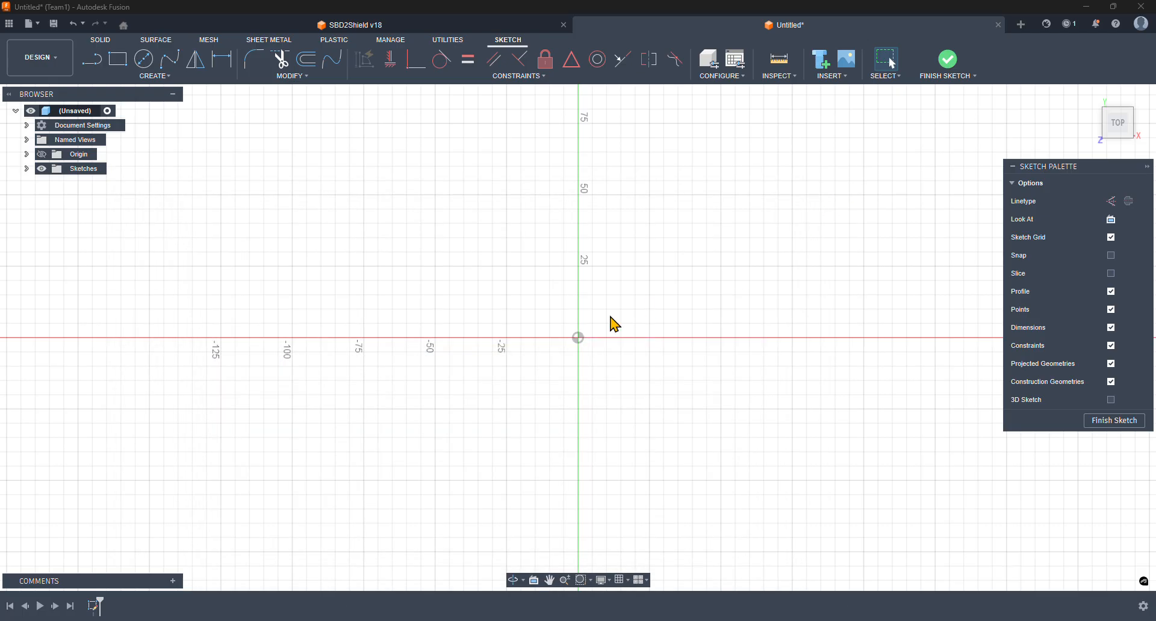
- Sketch a circle centred on the origin with a diameter of 39/2 mm
left_click(144, 59)
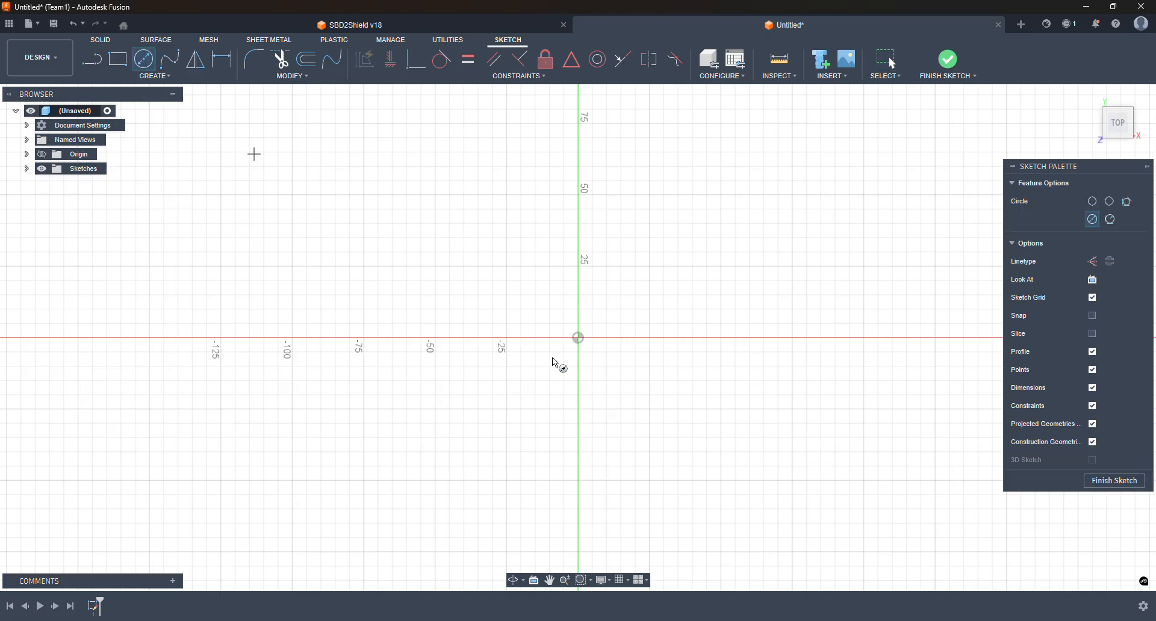
left_click(578, 338)
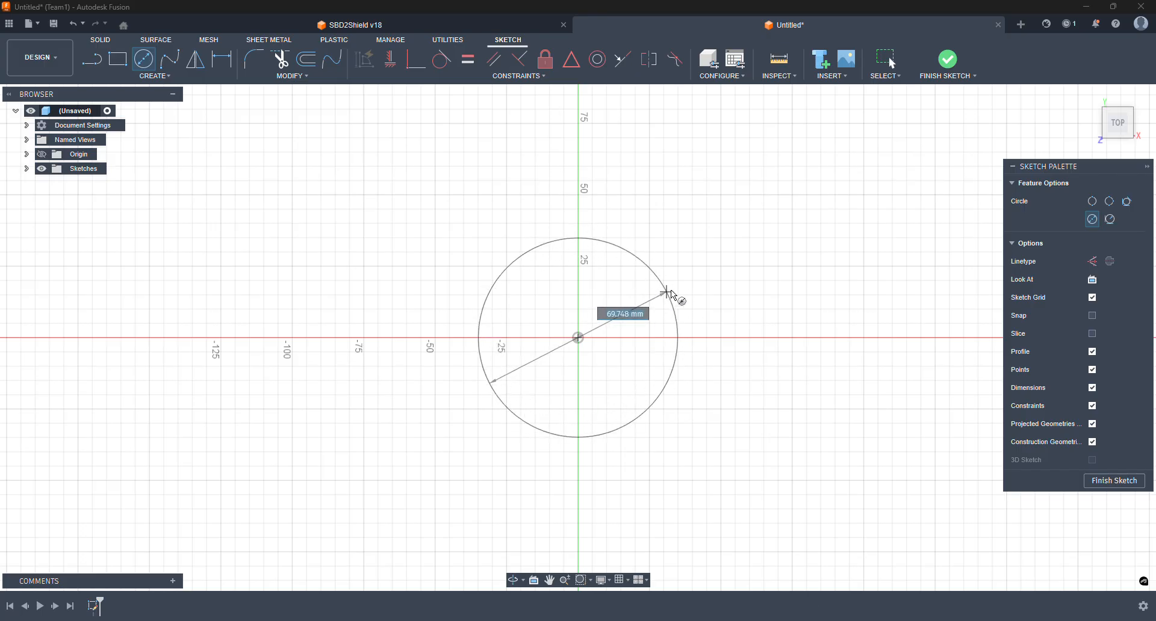
type("3")
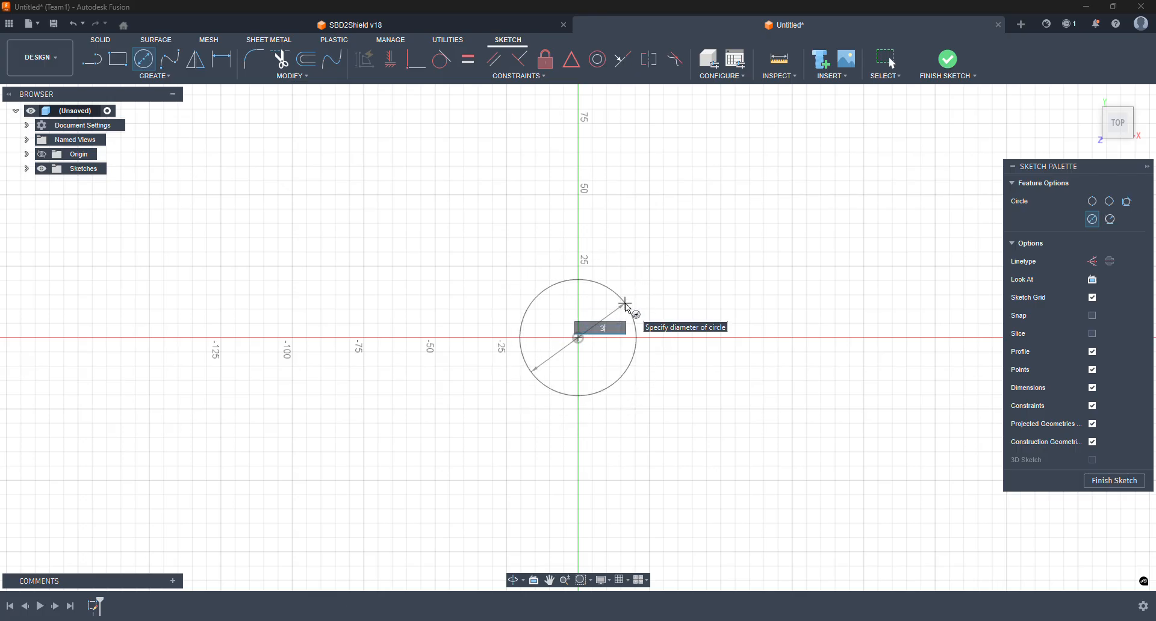
type("9/")
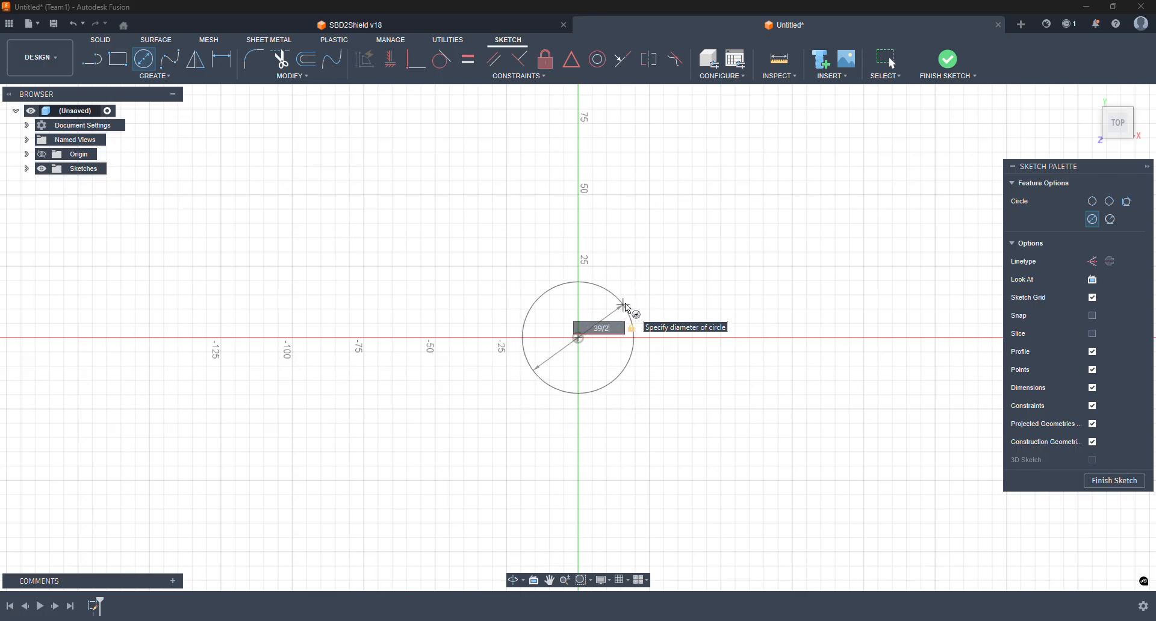
type("2")
key("Return")
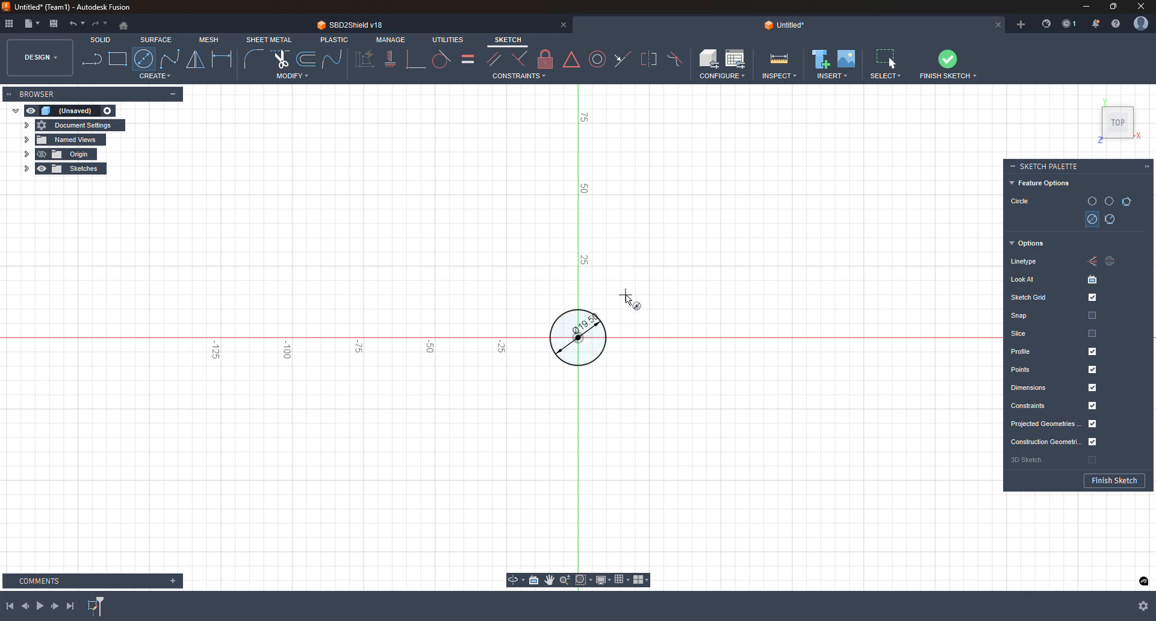
- Check the edge pattern of real chips in the PokerChips.jpg reference photo
scroll(584, 340, "up", 5)
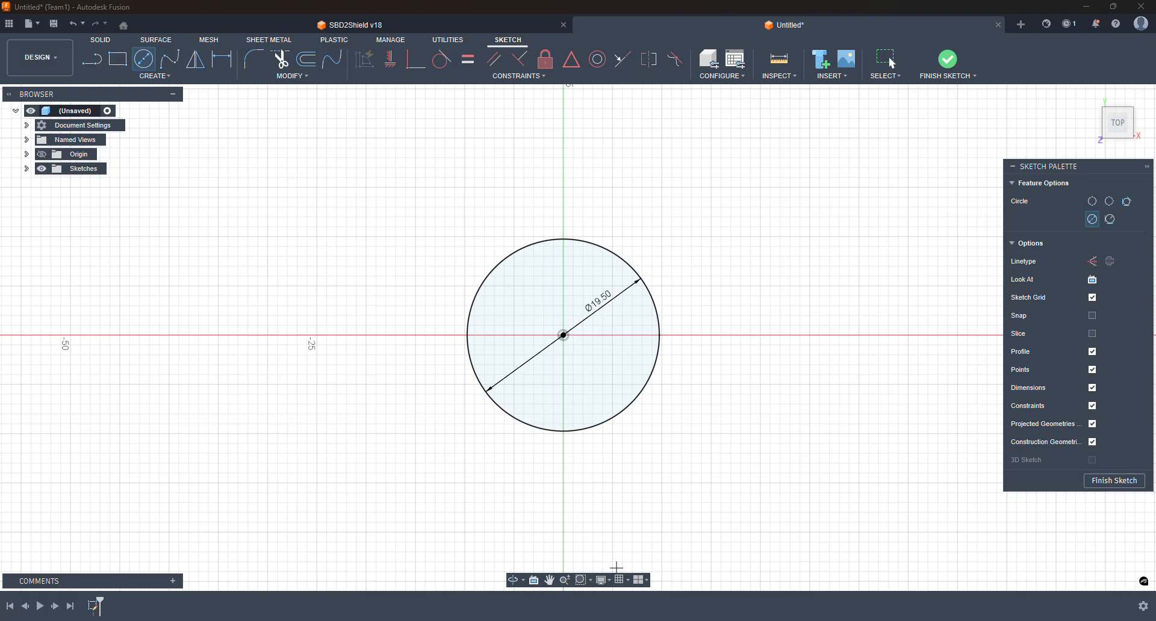
left_click(392, 620)
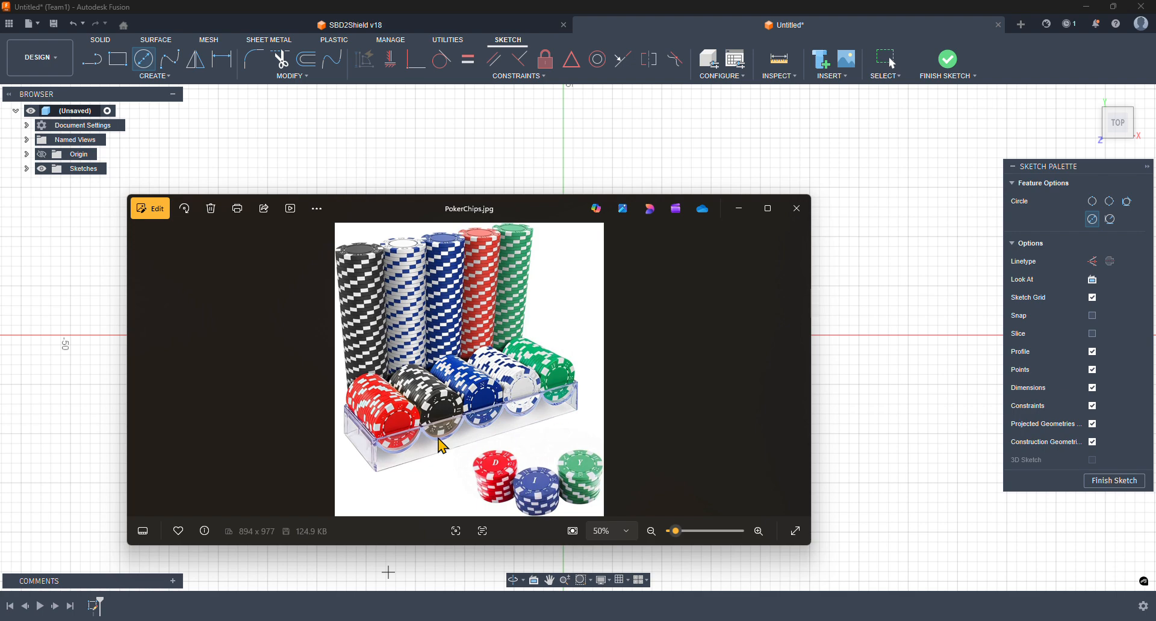
left_click(804, 223)
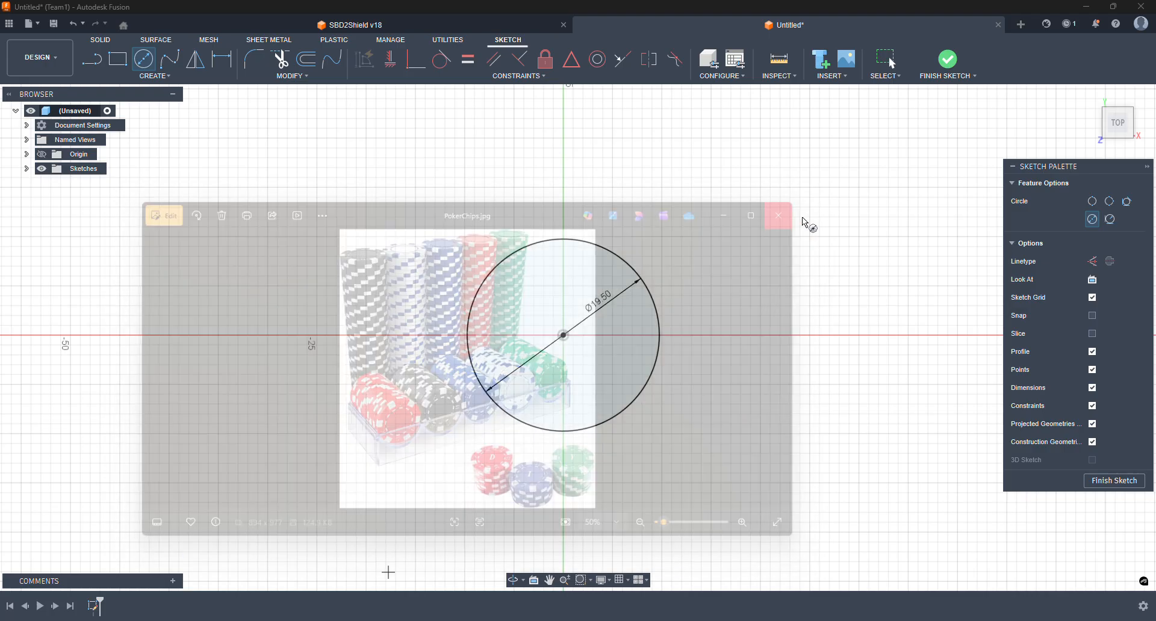
- Draw a vertical line from the circle's centre up to the circle's edge
left_click(92, 60)
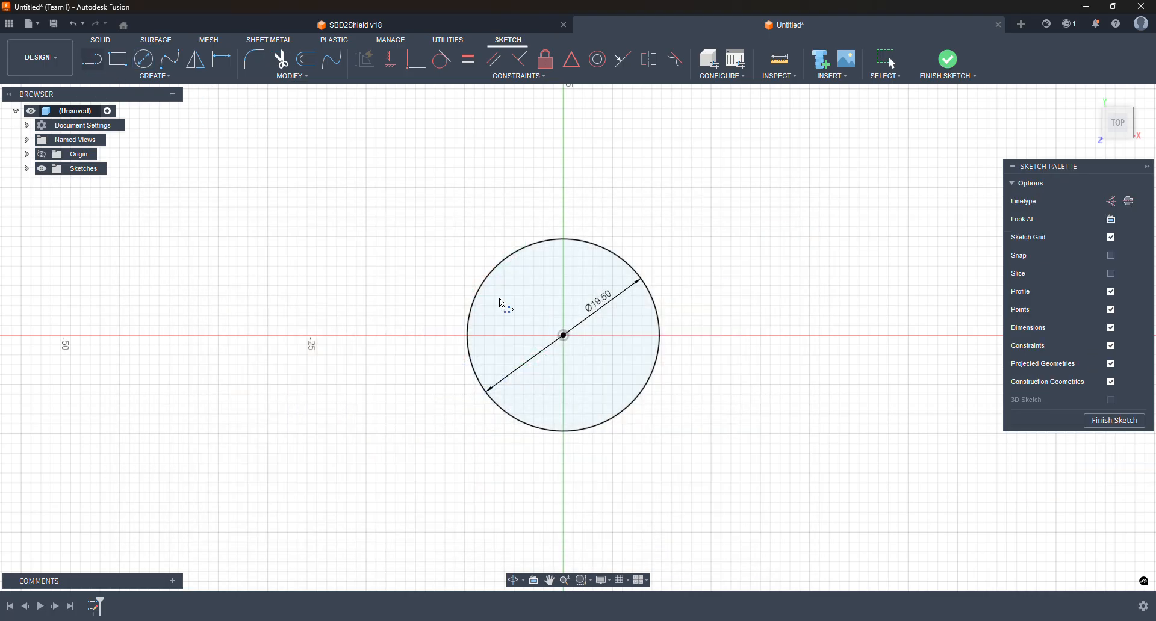
left_click(564, 336)
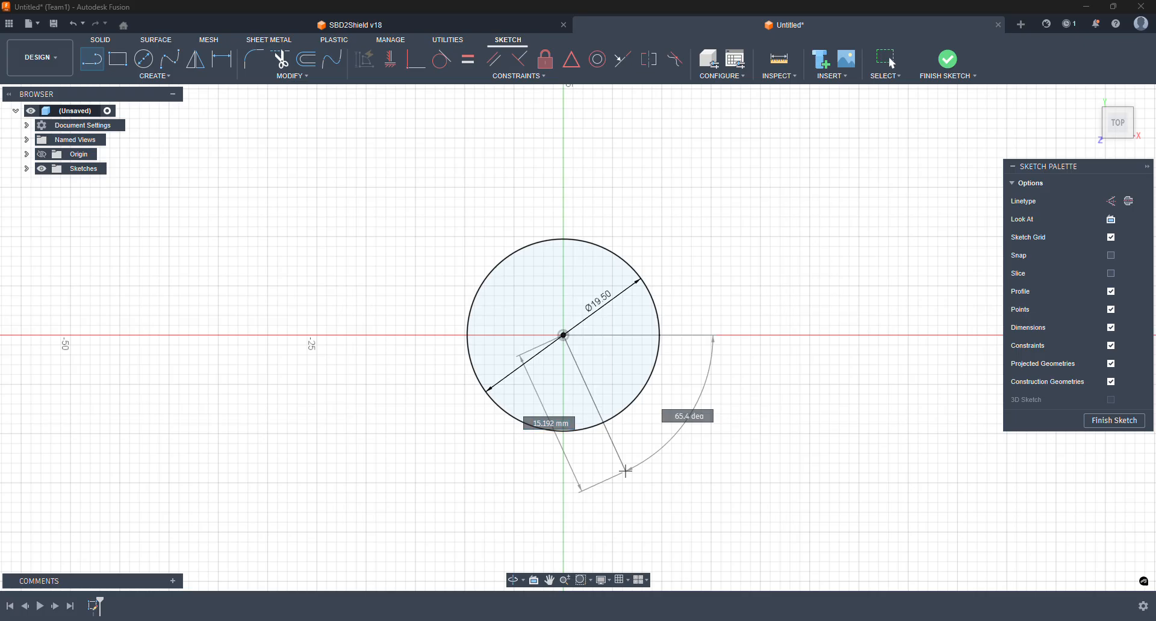
left_click(564, 241)
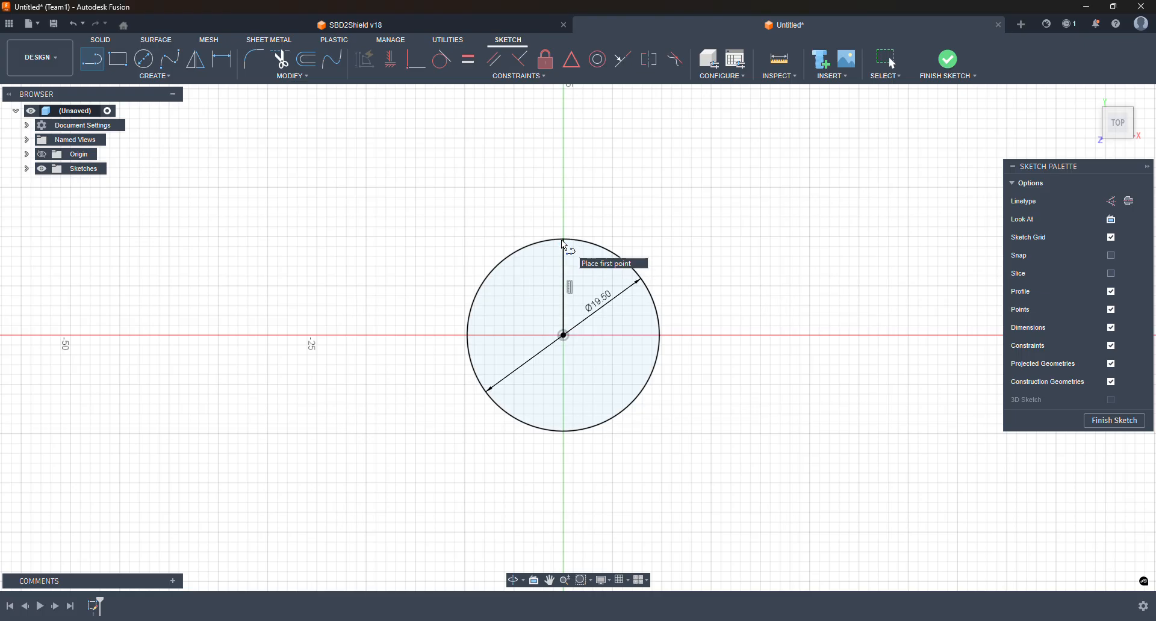
scroll(557, 321, "up", 5)
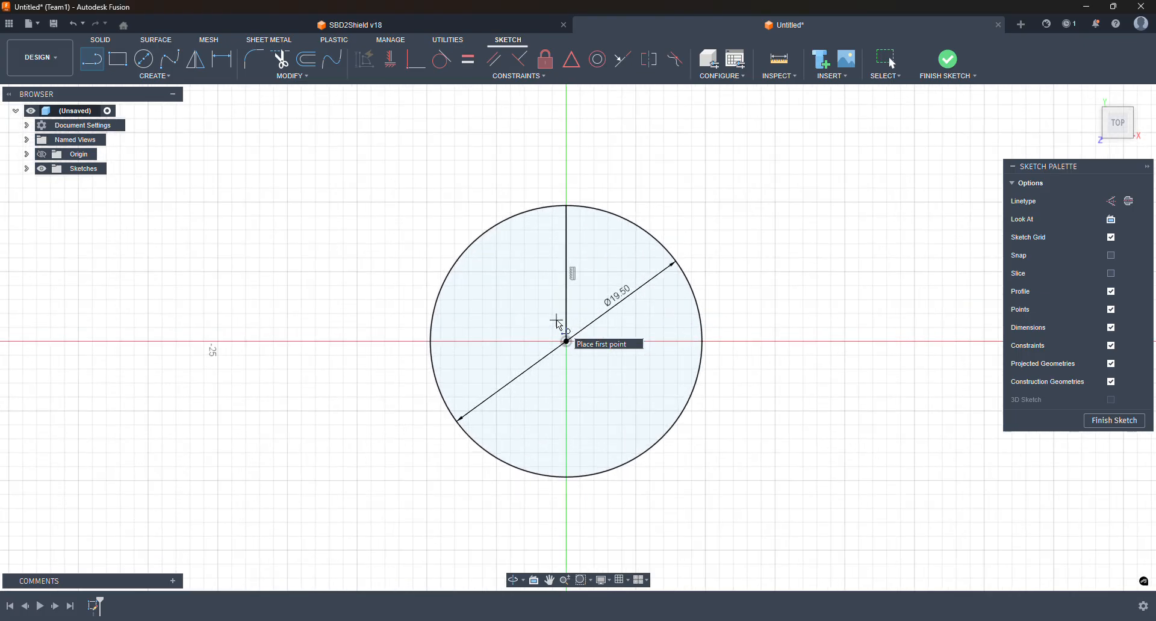
scroll(558, 323, "up", 1)
scroll(590, 161, "up", 4)
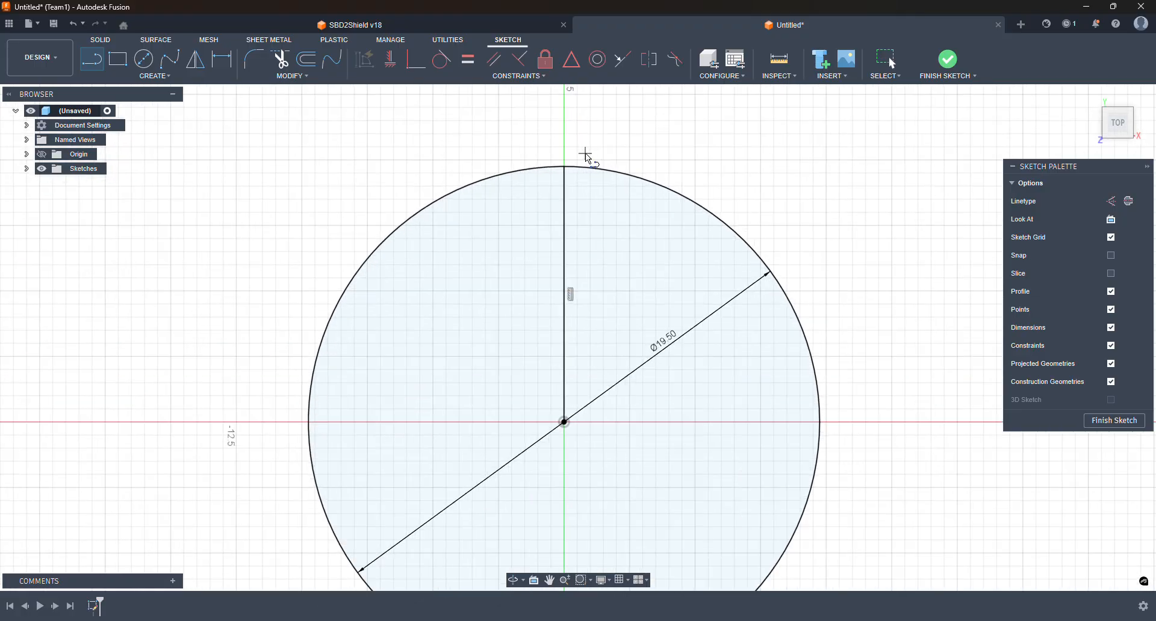
scroll(586, 154, "up", 1)
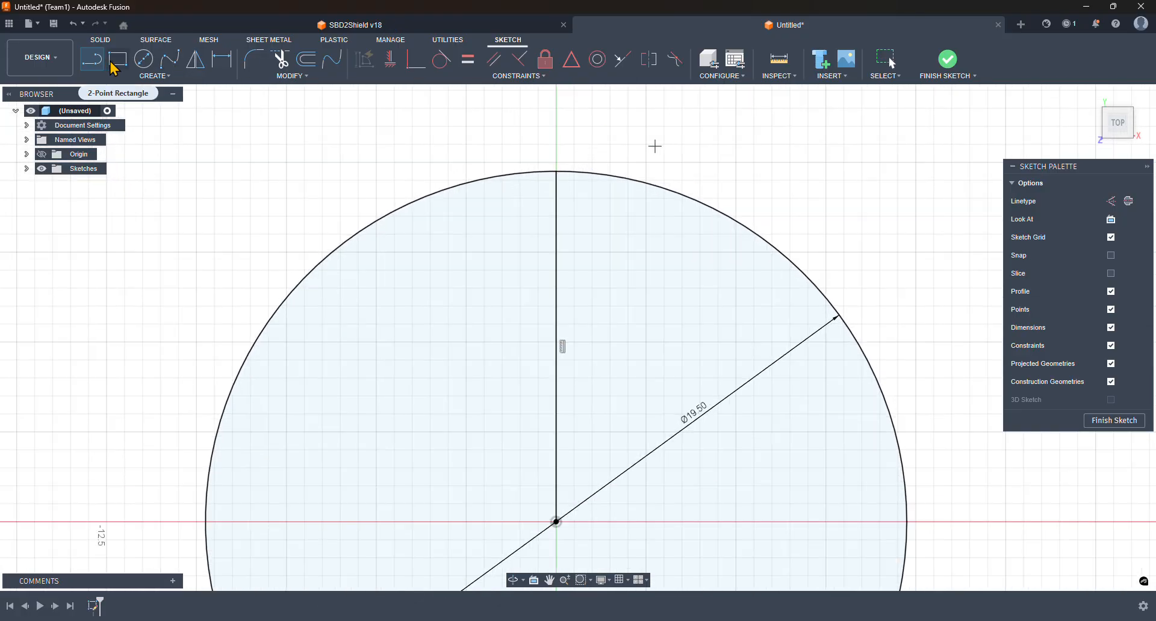
- Draw a 1 mm line from the circle's topmost point down along the vertical line
left_click(144, 60)
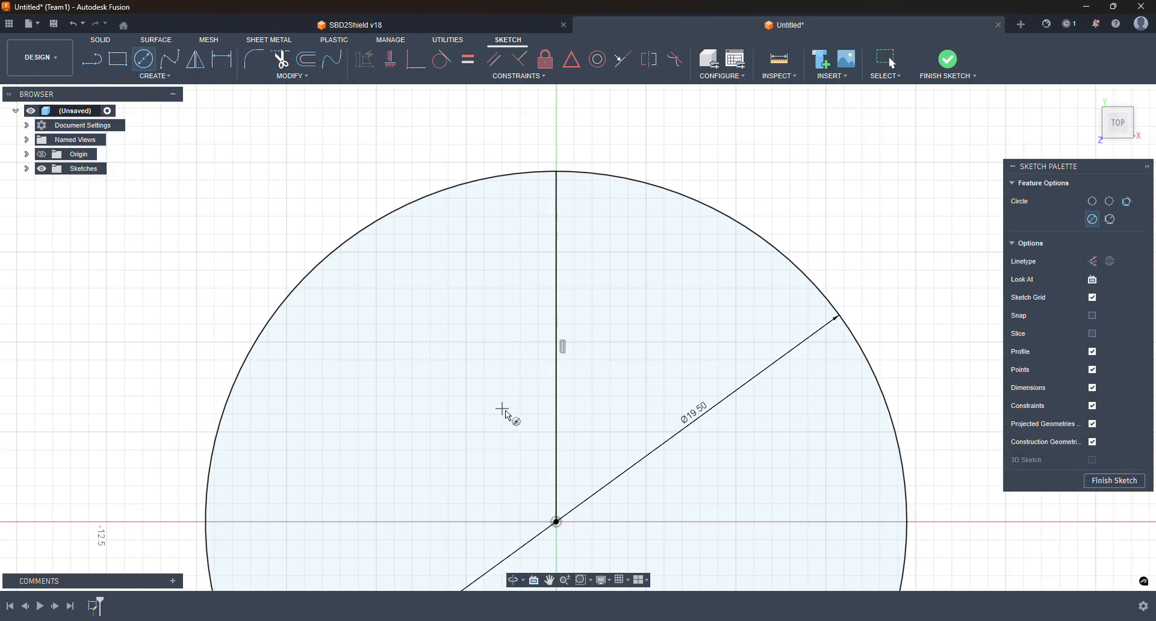
left_click(91, 60)
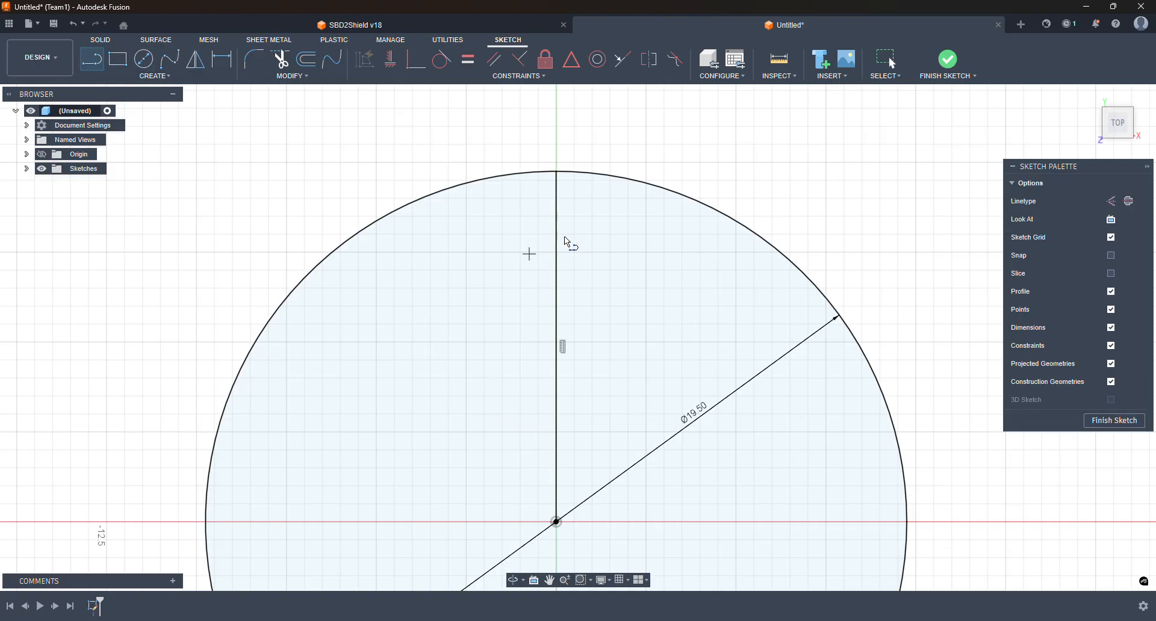
left_click(555, 172)
type("1")
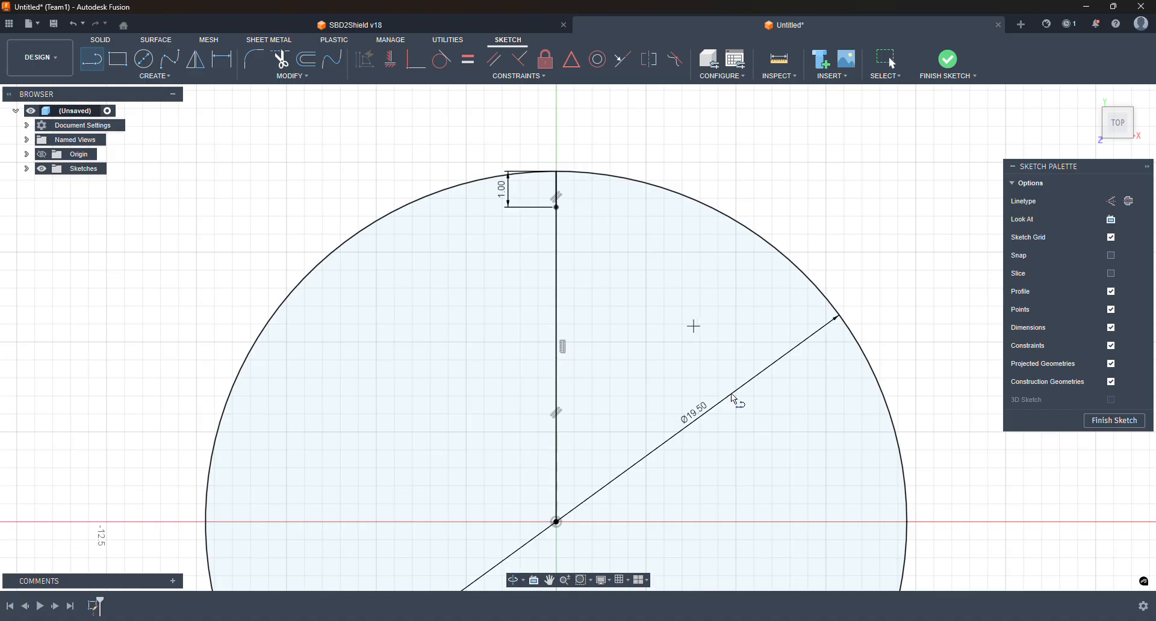
- Close the reference photo and draw a 2 mm line down the vertical line from the end of the 1 mm segment
scroll(747, 331, "down", 4)
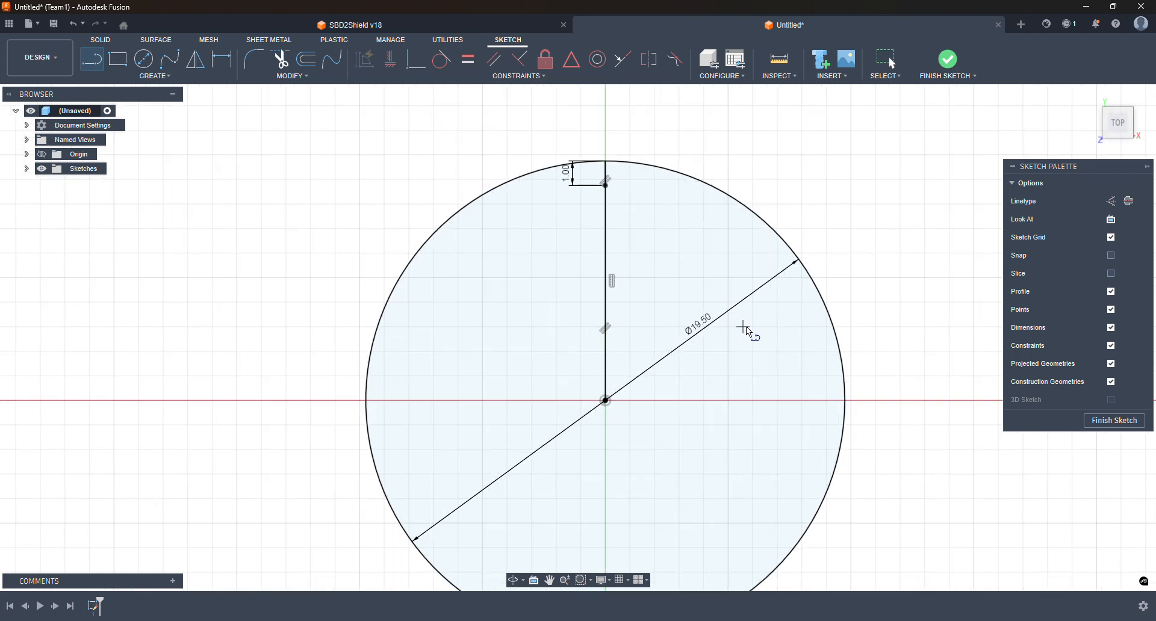
middle_click_drag(751, 323, 679, 256)
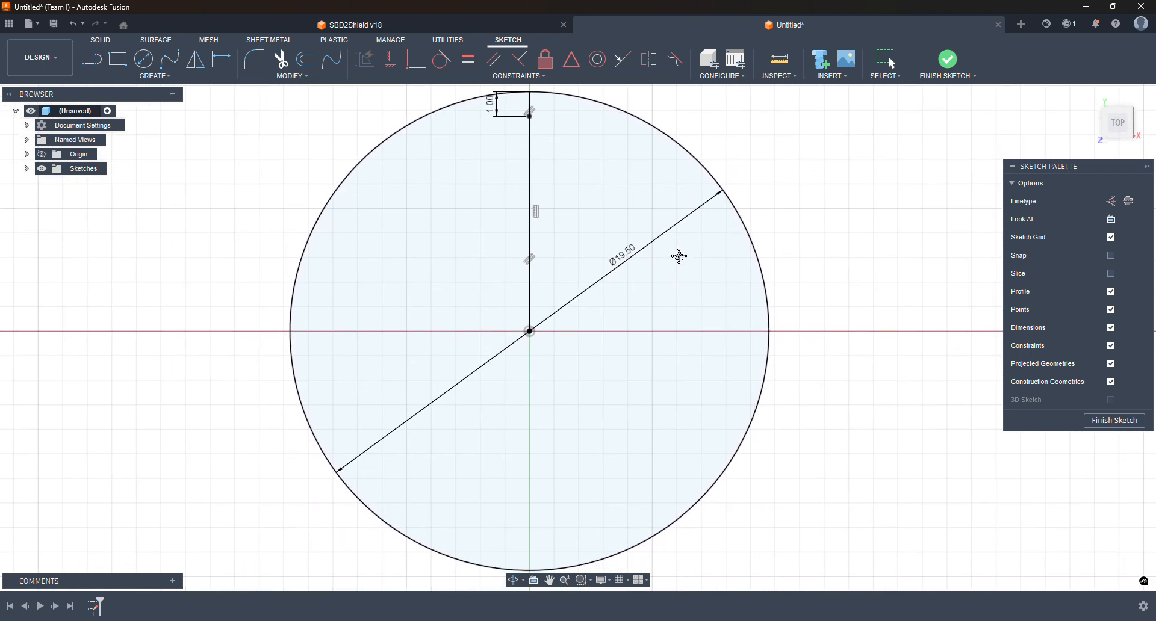
key("l")
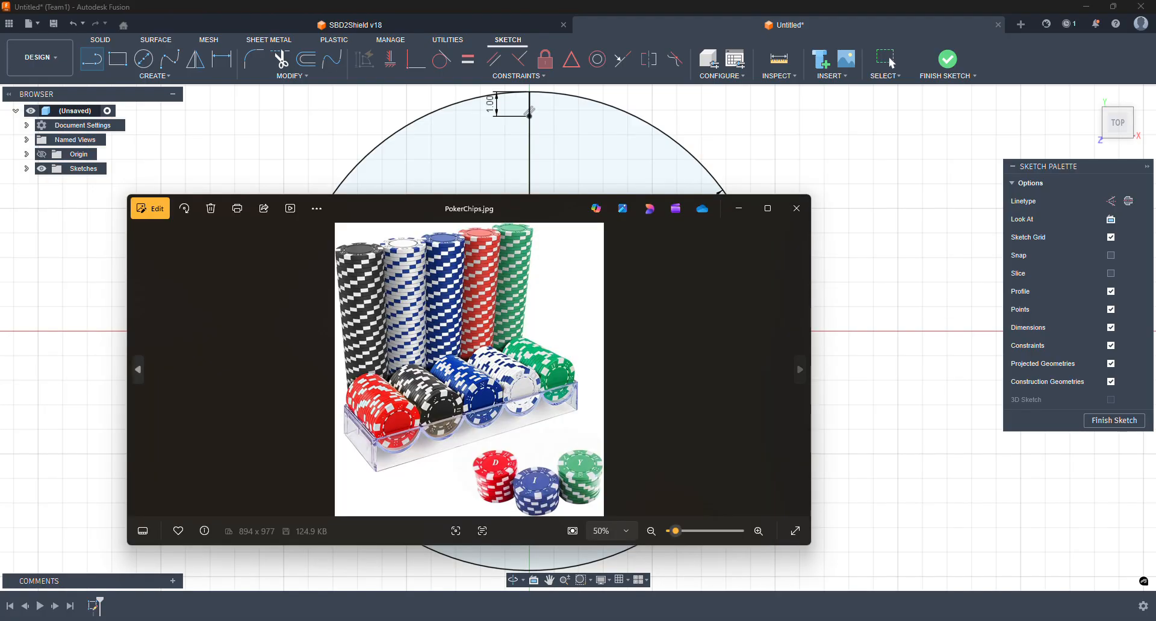
left_click(798, 209)
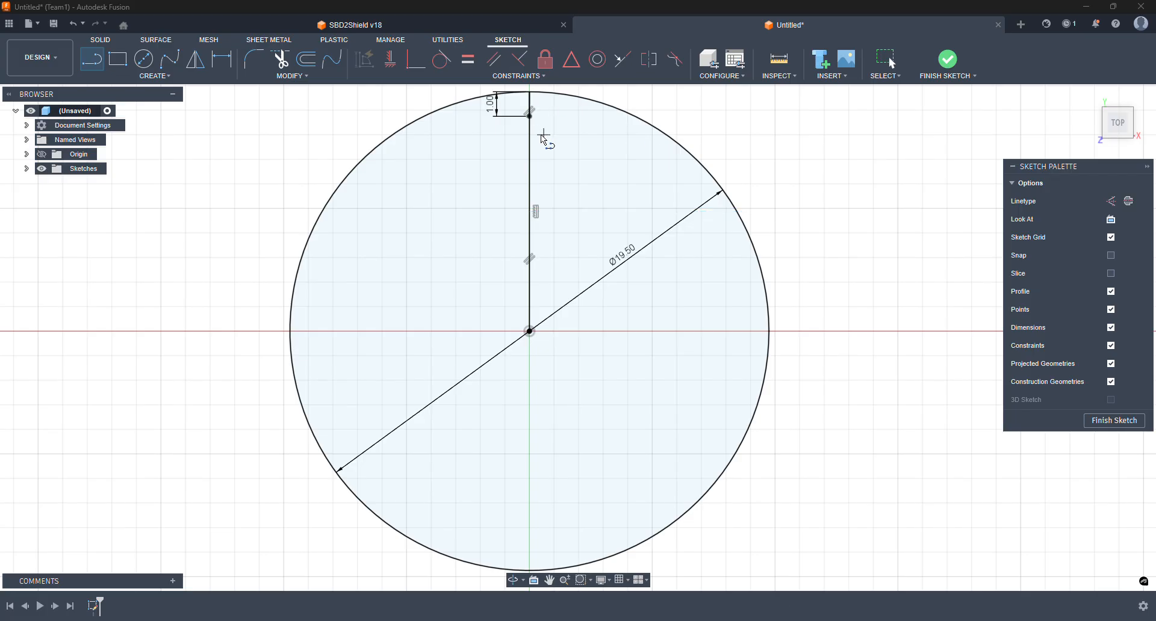
left_click(530, 116)
type("2")
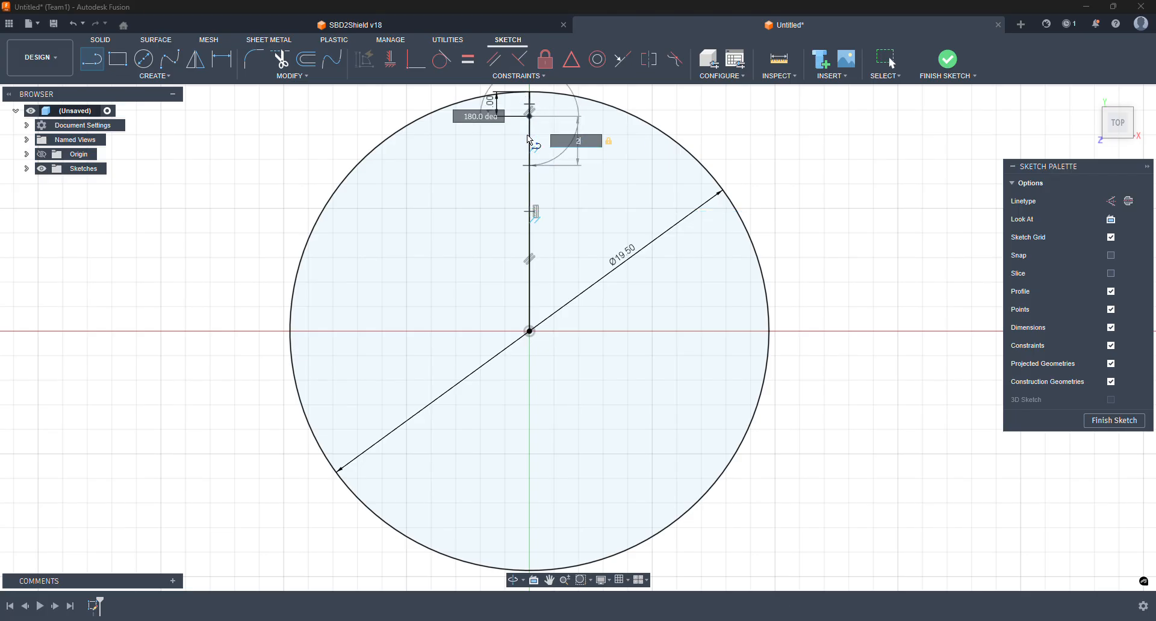
key("Return")
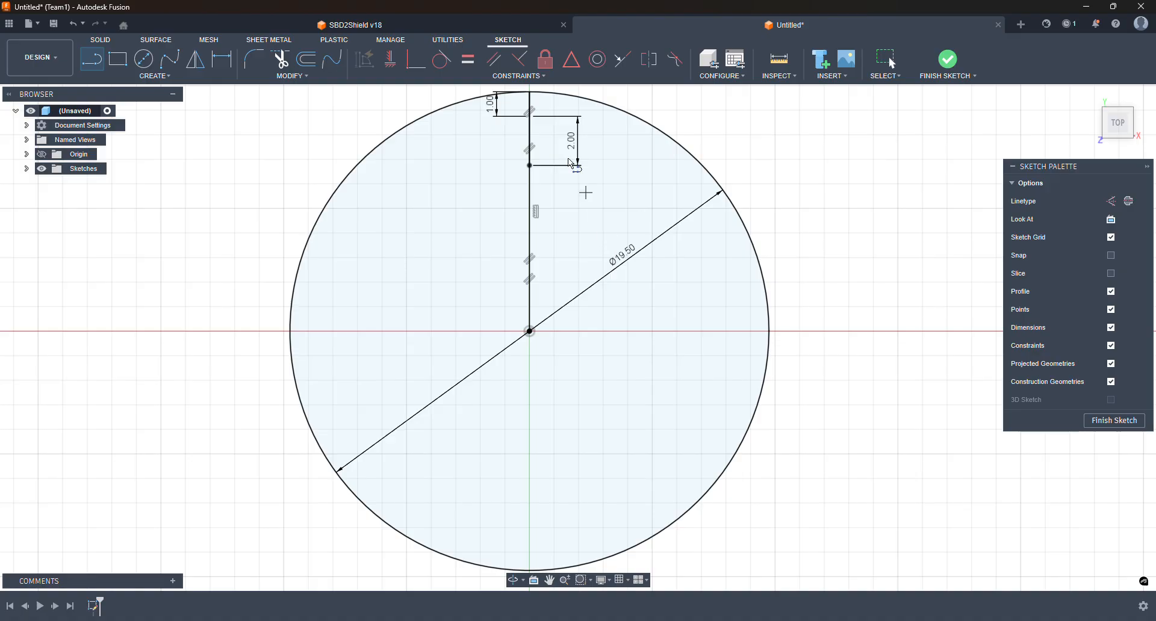
- Set the length of the lower short segment on the vertical line to 1 mm
left_click(884, 62)
double_click(571, 154)
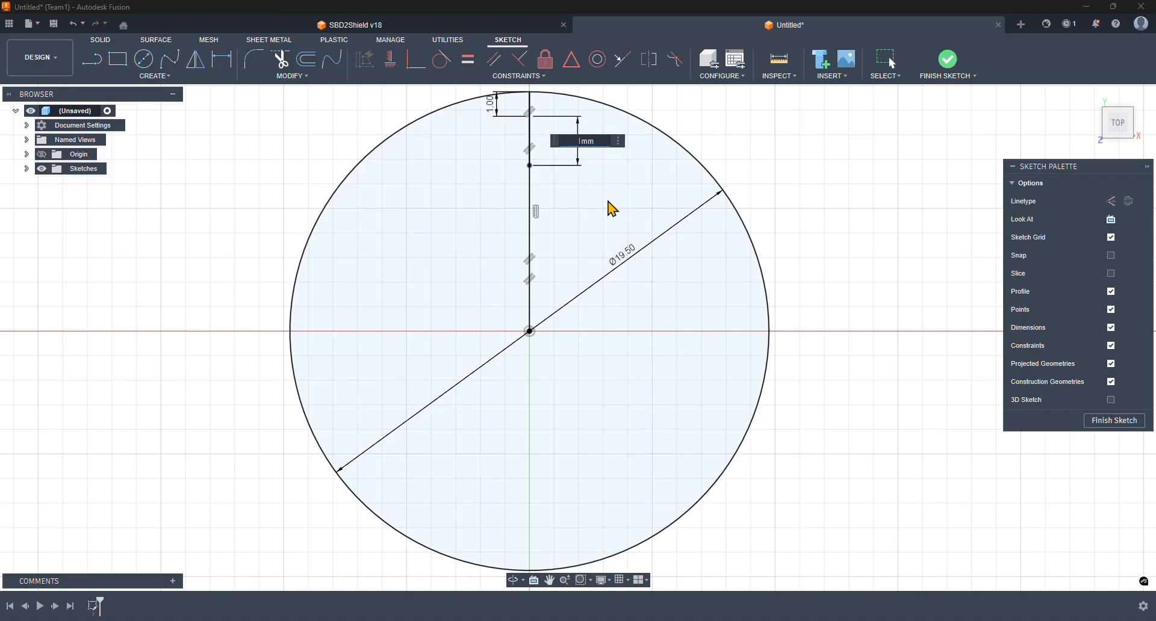
key("Return")
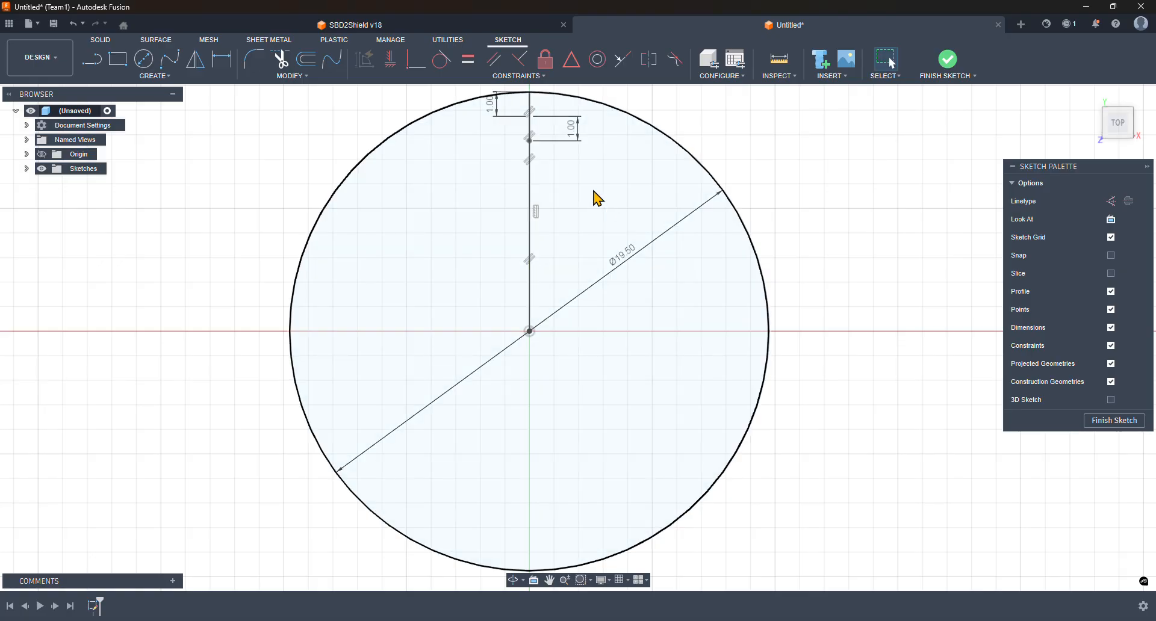
- Sketch an inner circle centred on the origin and passing through the lower end of the second short segment
left_click(138, 66)
left_click(530, 331)
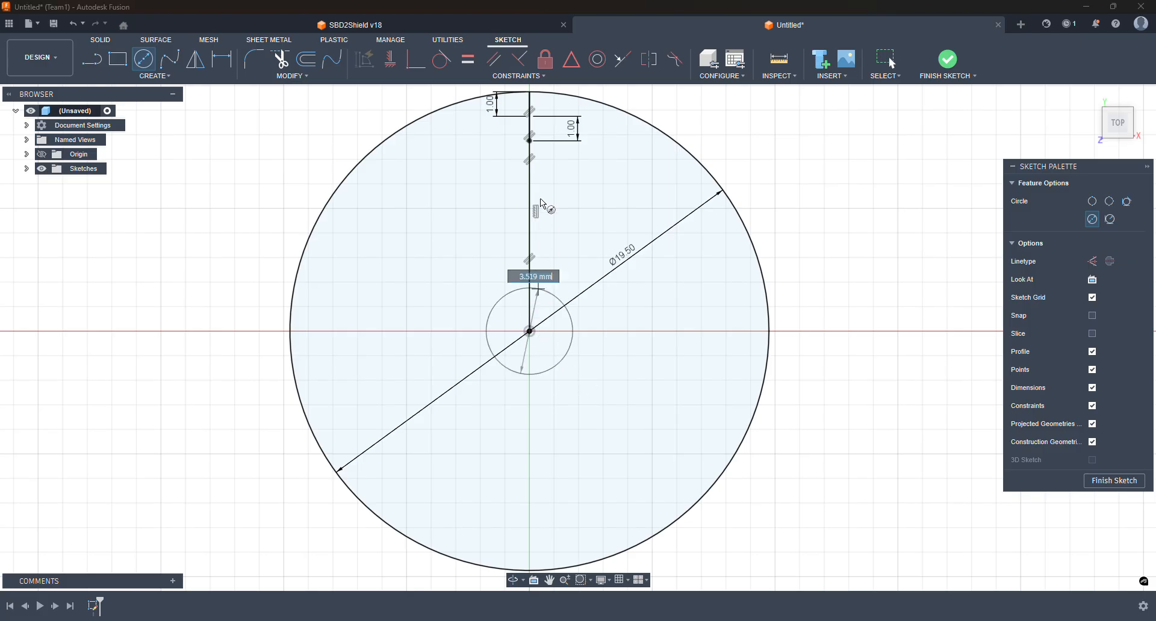
left_click(529, 140)
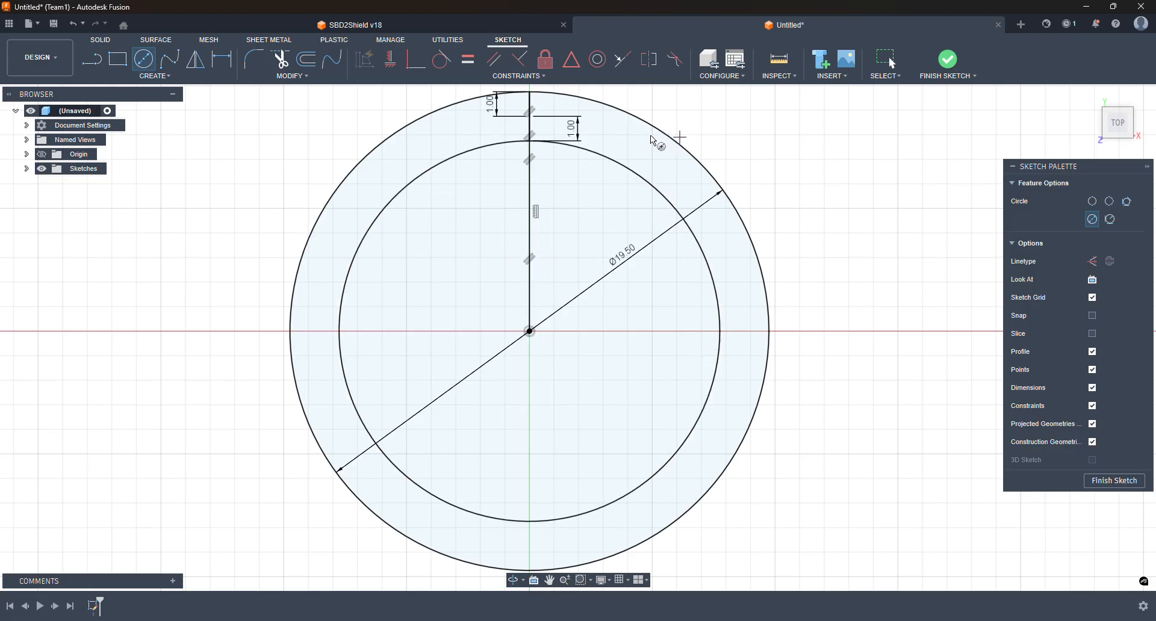
- Draw a slanted line from the circle's centre to the outer circle, slightly right of the vertical line
left_click(94, 59)
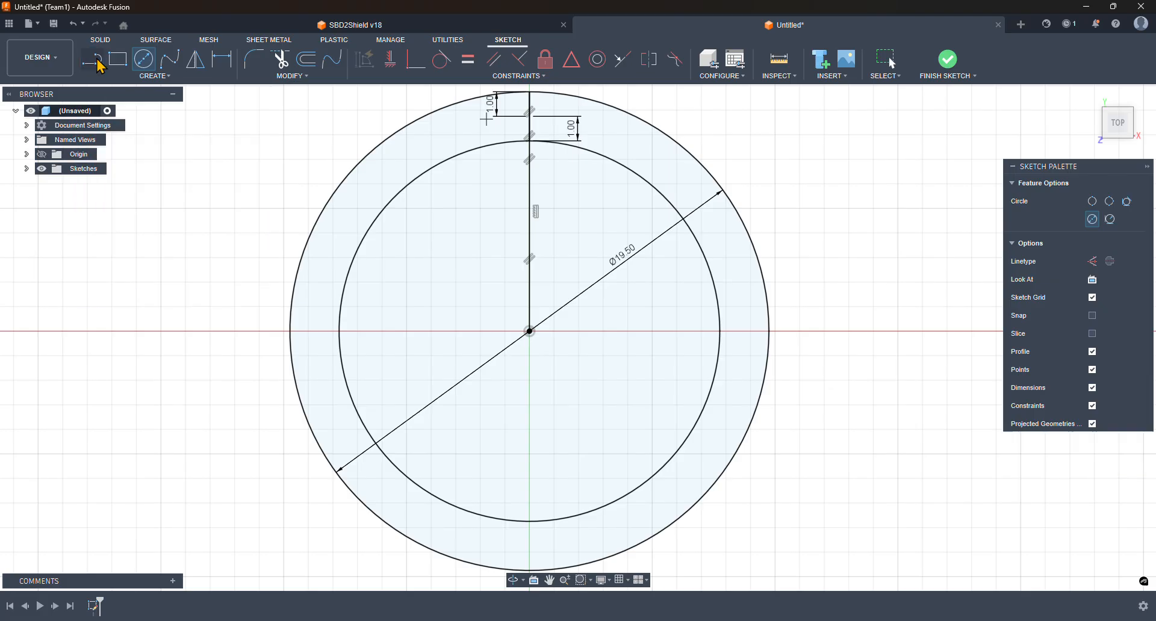
left_click(530, 331)
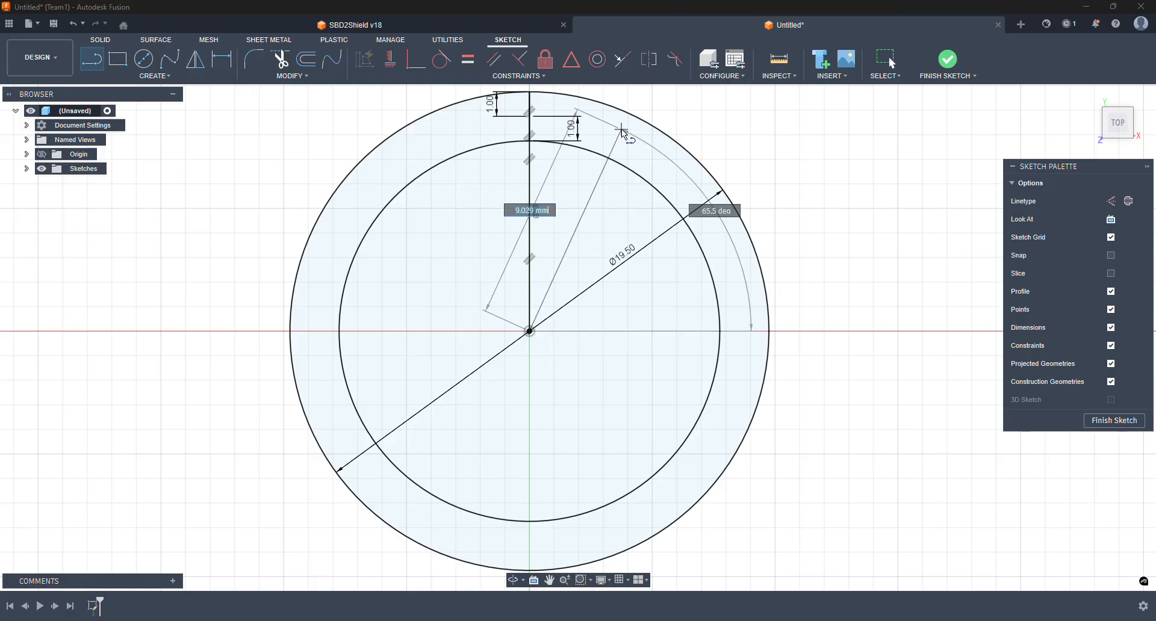
double_click(597, 100)
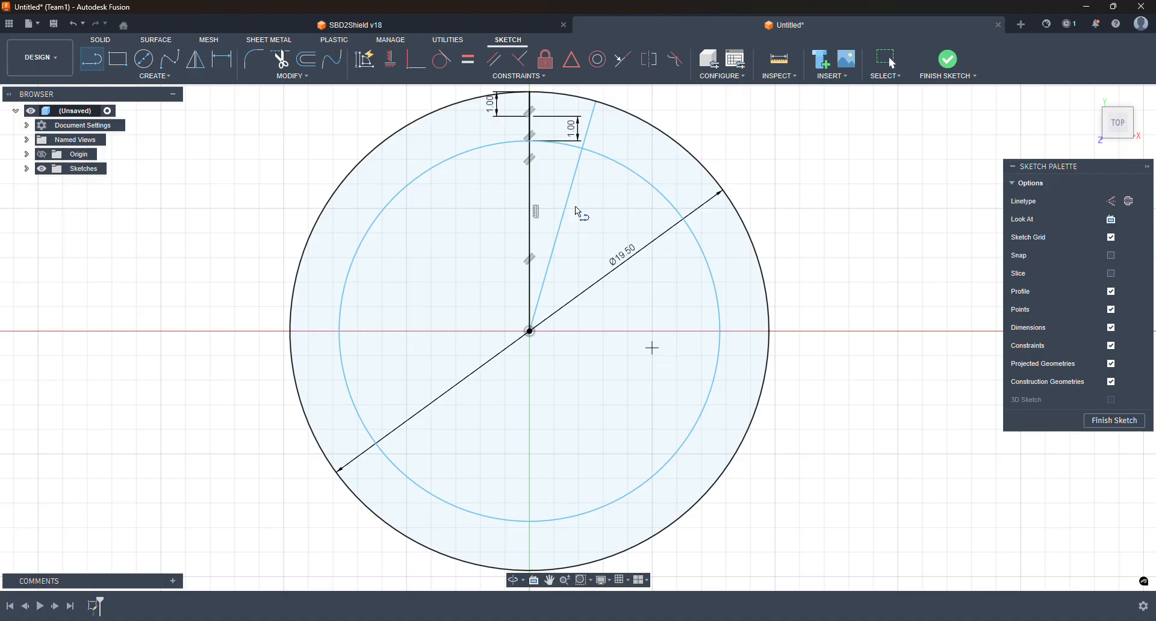
- Draw a 2 mm line along the slanted line from its intersection with the inner circle to the outer circle
scroll(565, 128, "up", 6)
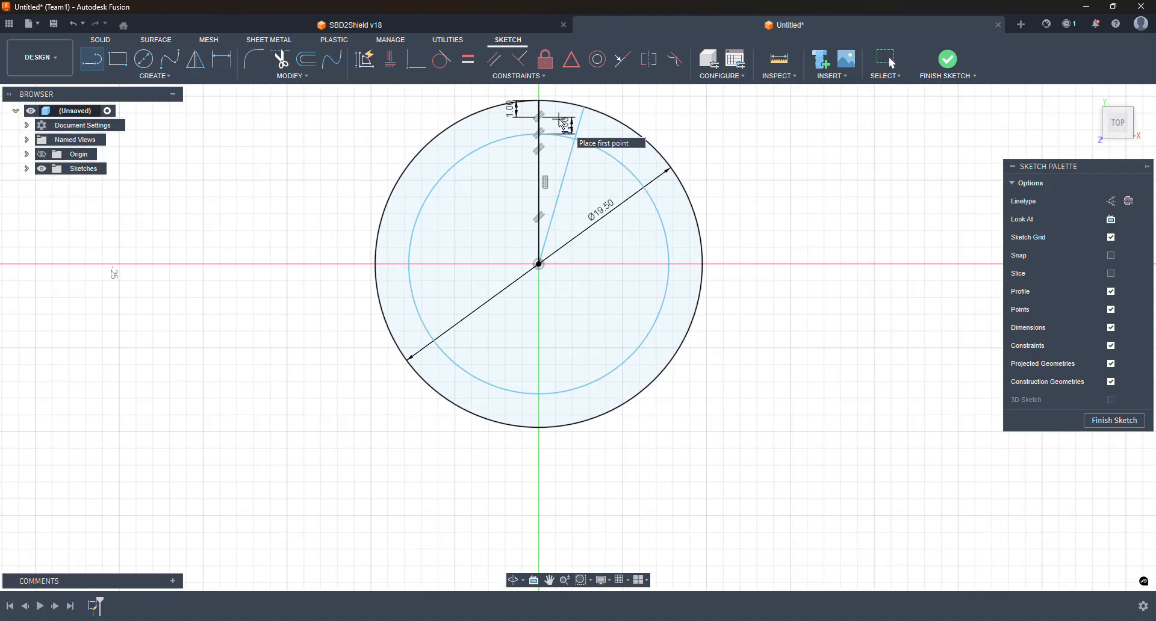
middle_click_drag(601, 160, 595, 261)
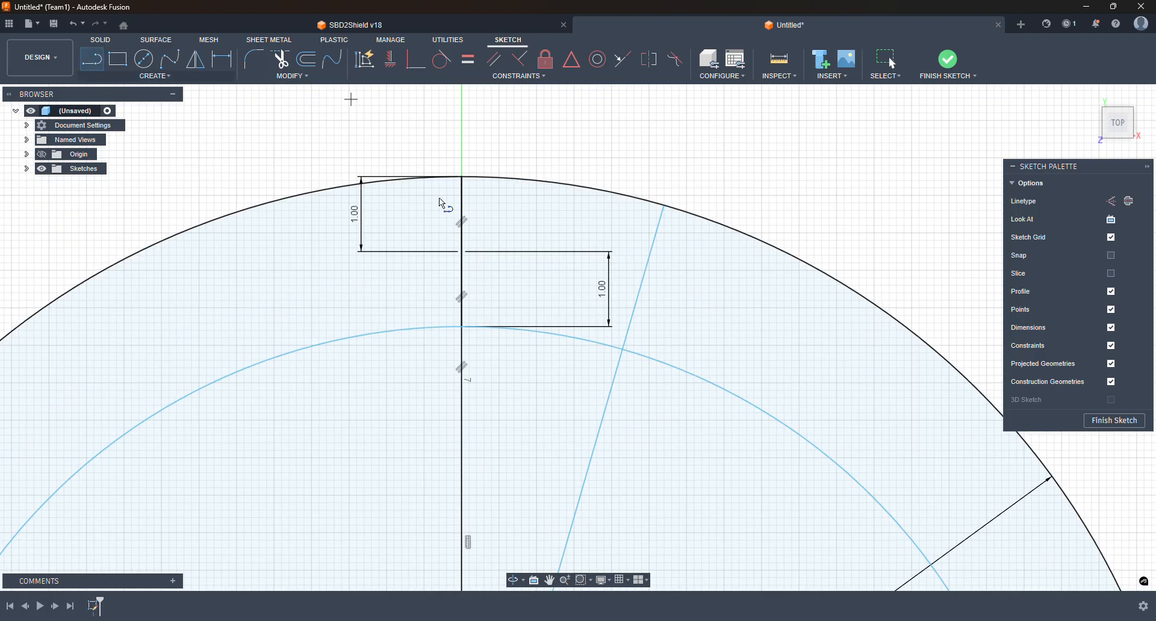
left_click(624, 349)
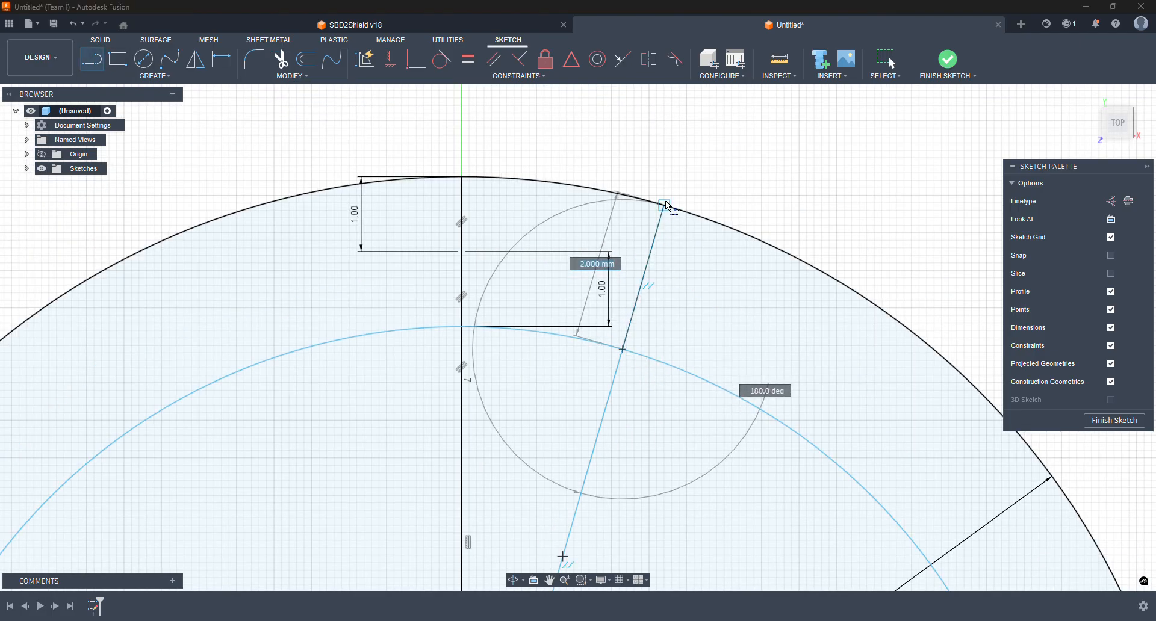
key("Escape")
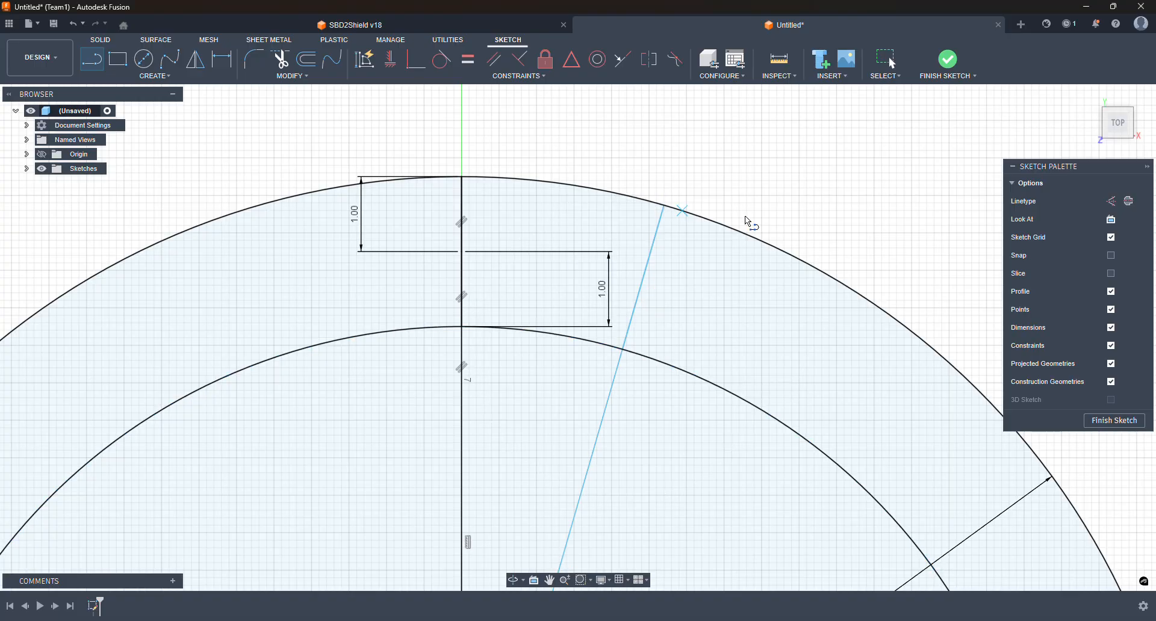
- Trace the inner circle with an arc from the vertical line to the slanted line
left_click(155, 76)
mouse_move(137, 128)
left_click(247, 127)
left_click(462, 329)
key("Escape")
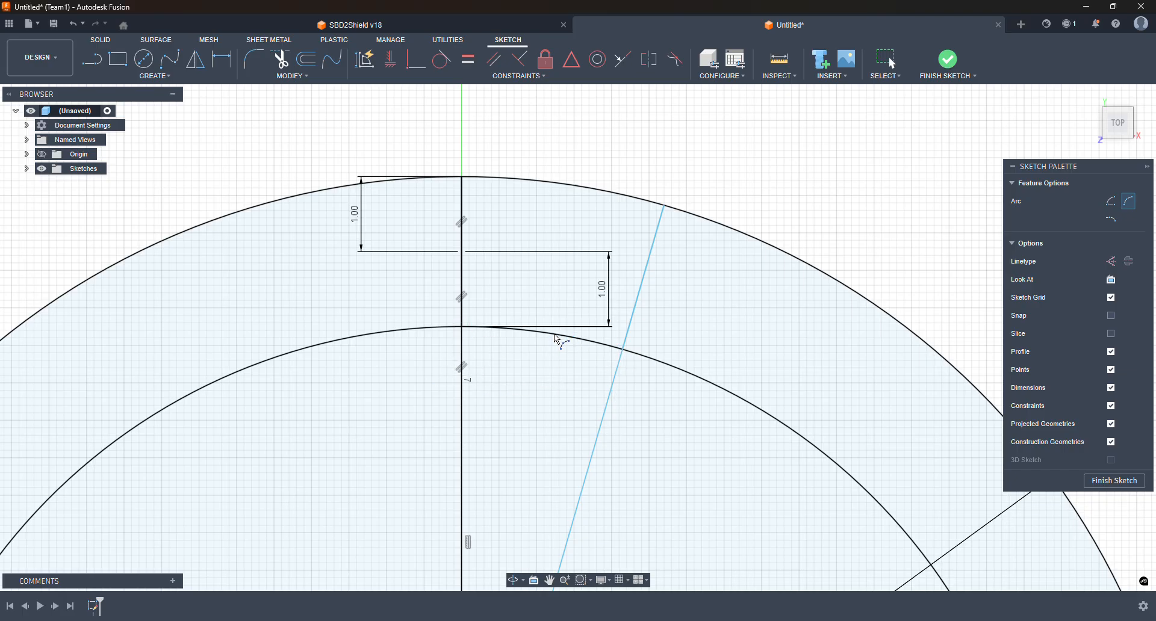
- Delete the long slanted line and the full inner circle, keeping the short side line and the arc
left_click(886, 69)
left_click(615, 393)
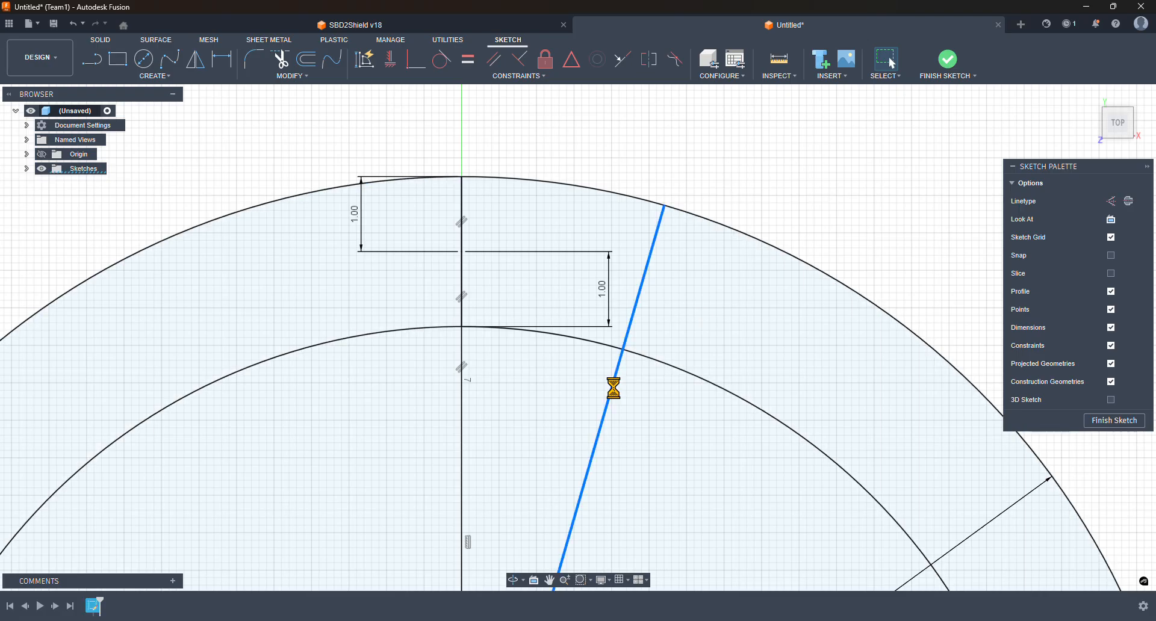
key("Delete")
left_click(689, 375)
key("Delete")
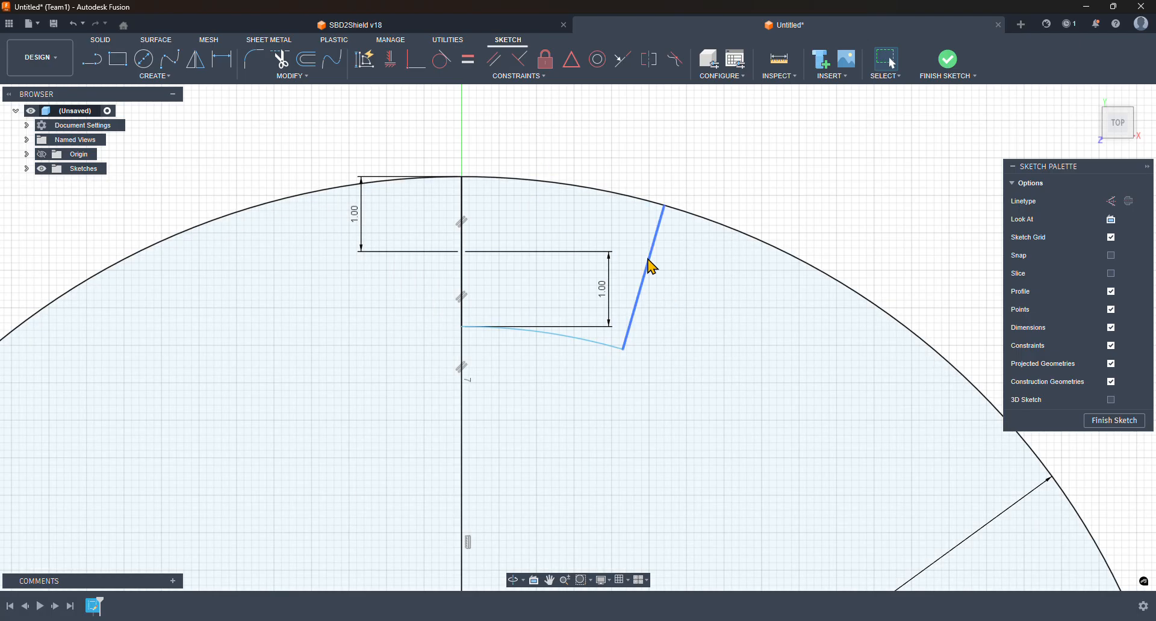
- Mirror the short side line and the arc about the vertical centre line
left_click(650, 271)
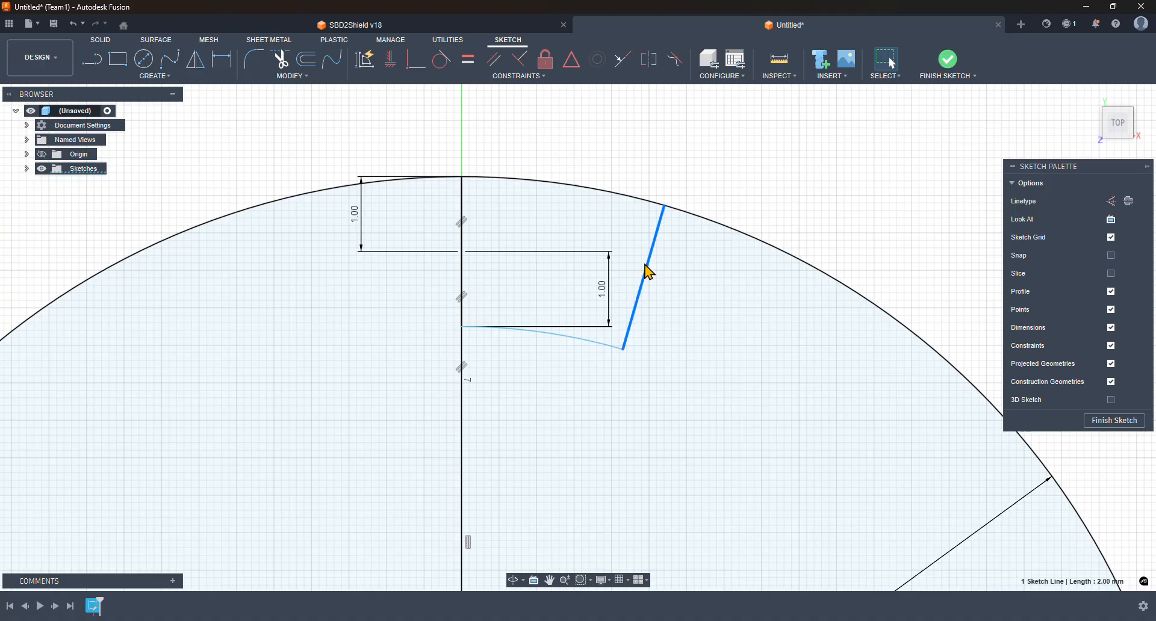
left_click(575, 344, "shift")
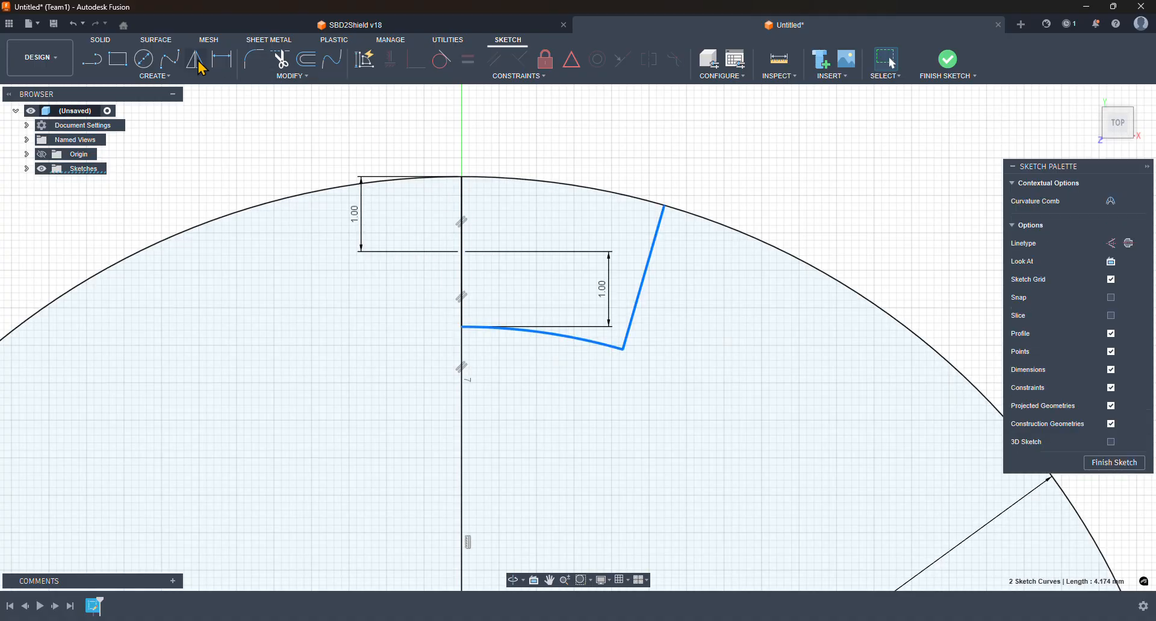
left_click(186, 77)
left_click(148, 224)
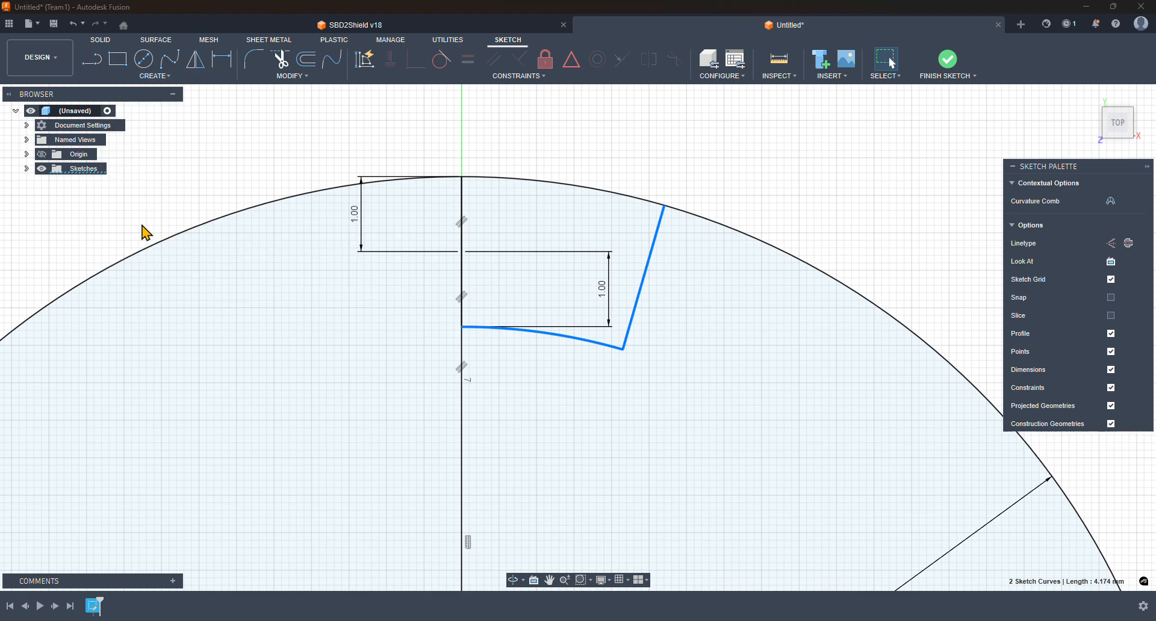
left_click(924, 202)
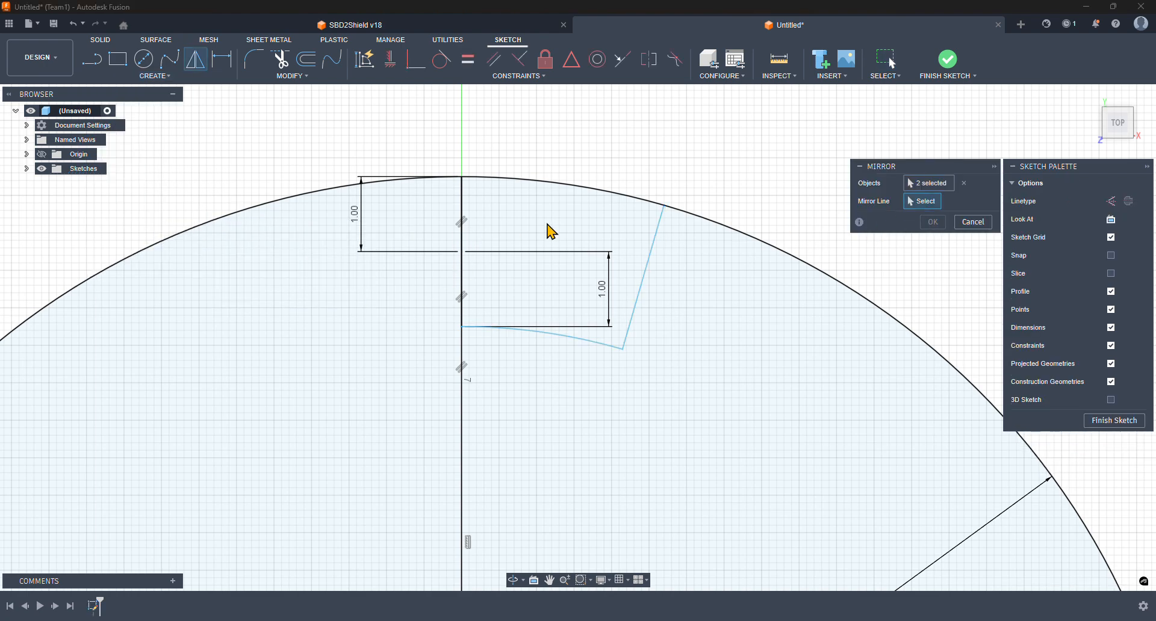
left_click(463, 228)
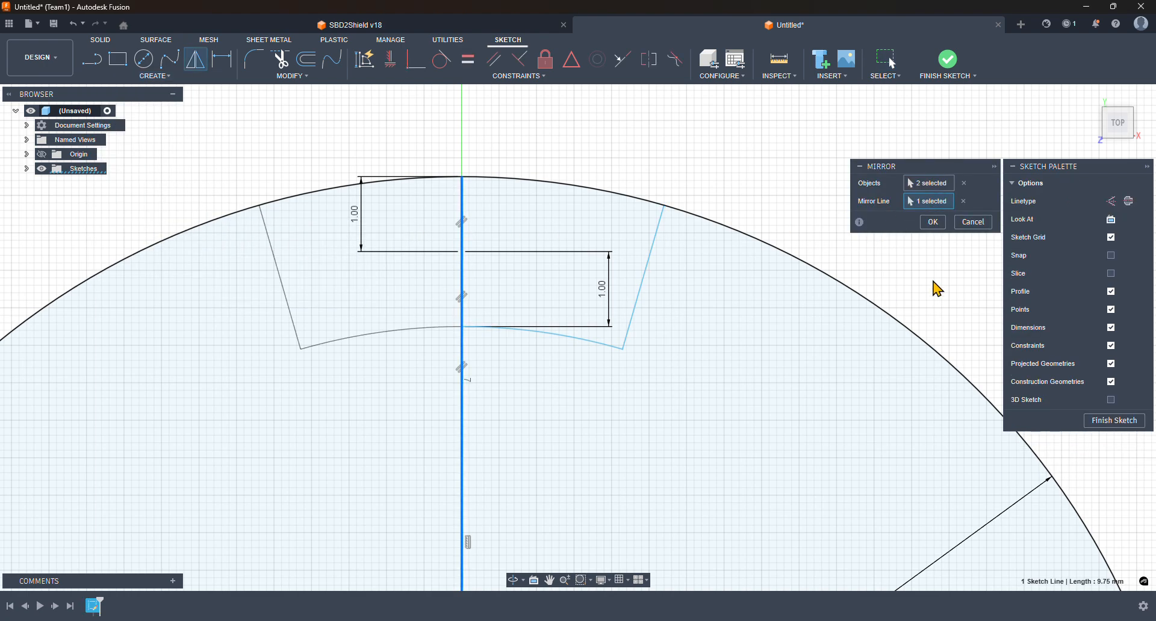
left_click(933, 222)
- Compare the sketched edge block with the chips in the PokerChips.jpg reference photo
scroll(498, 381, "down", 6)
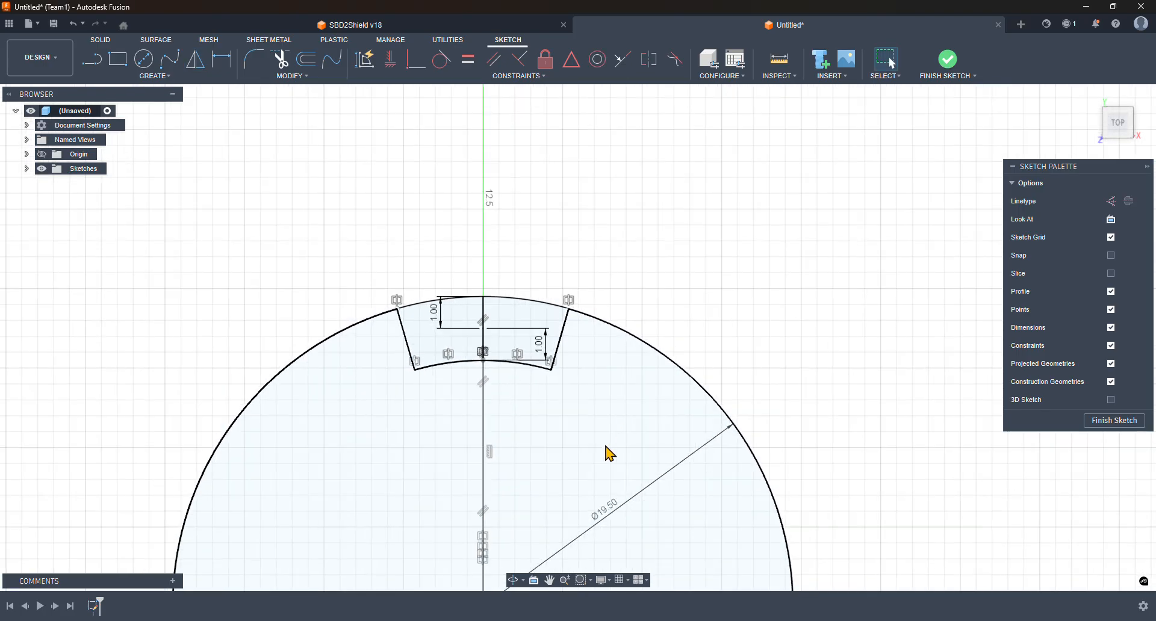
middle_click_drag(609, 454, 648, 286)
scroll(649, 297, "down", 3)
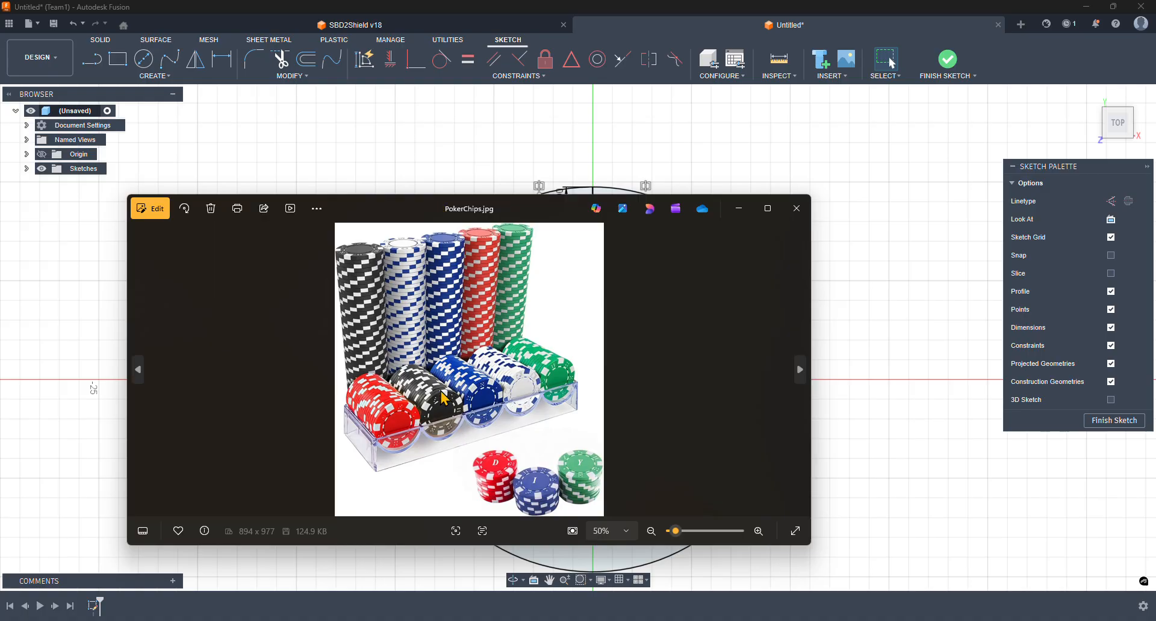
left_click(797, 209)
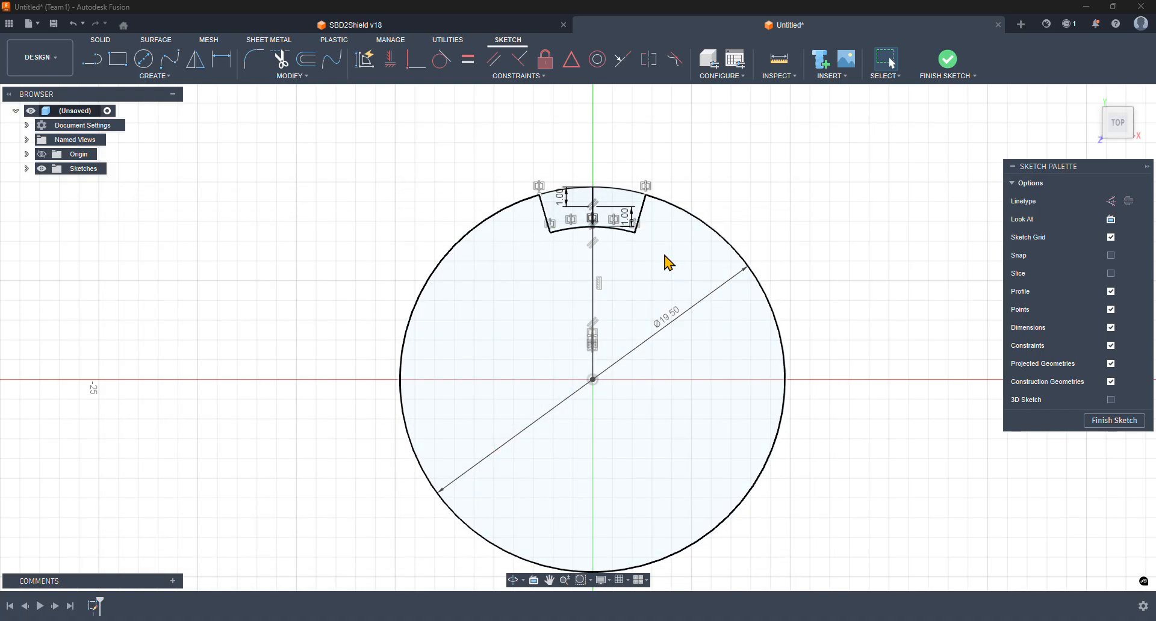
scroll(622, 207, "up", 5)
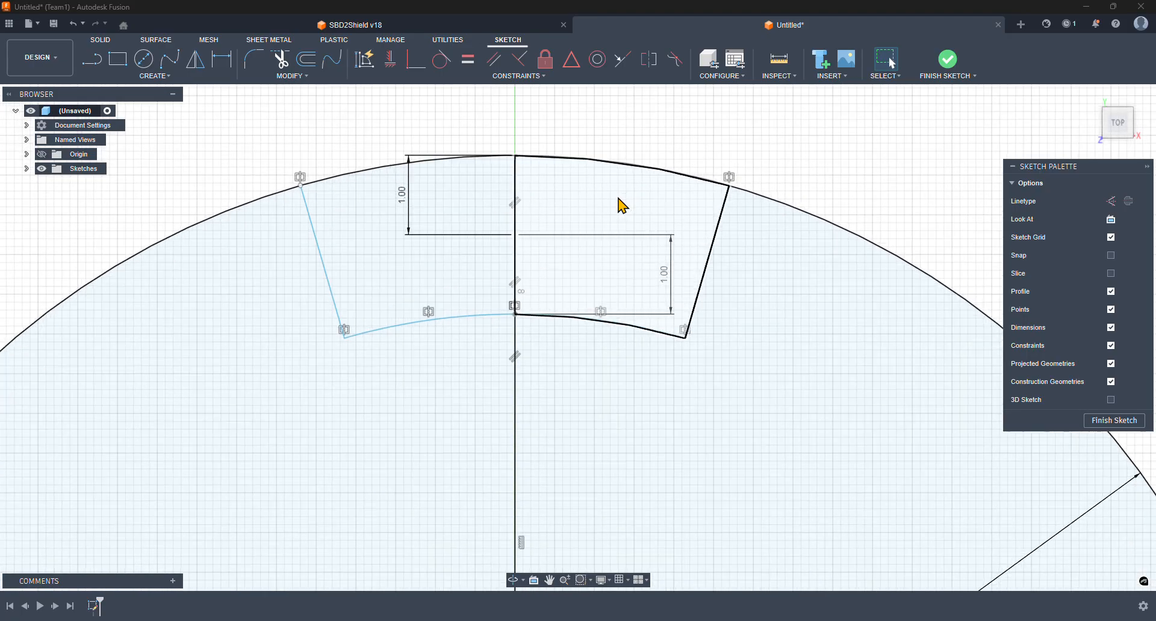
scroll(622, 206, "down", 5)
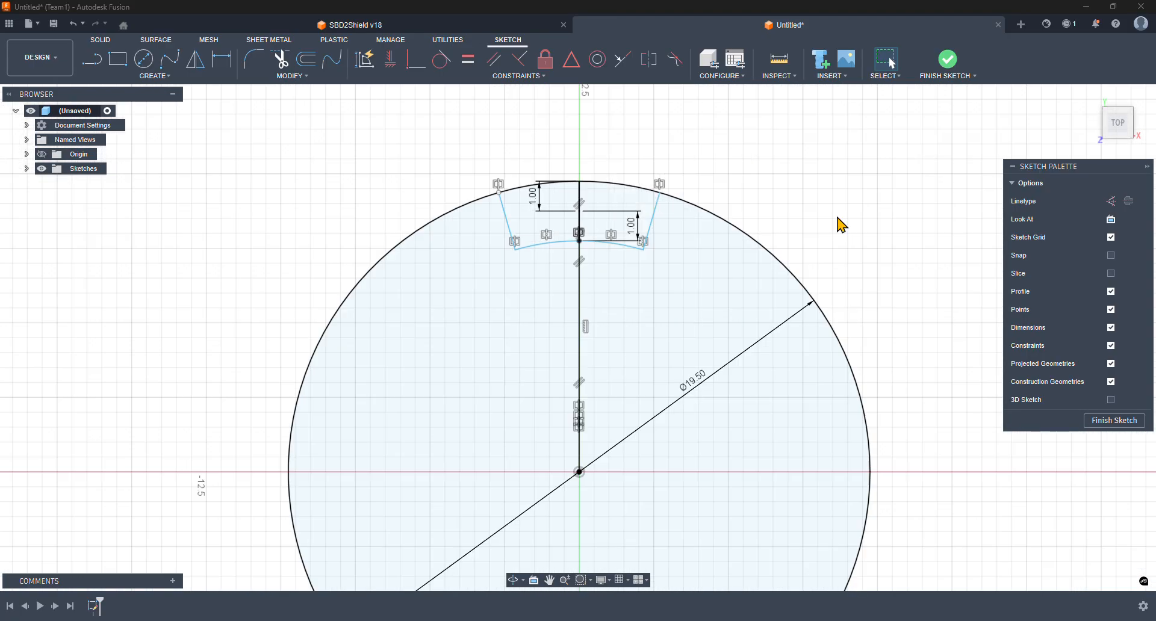
key("l")
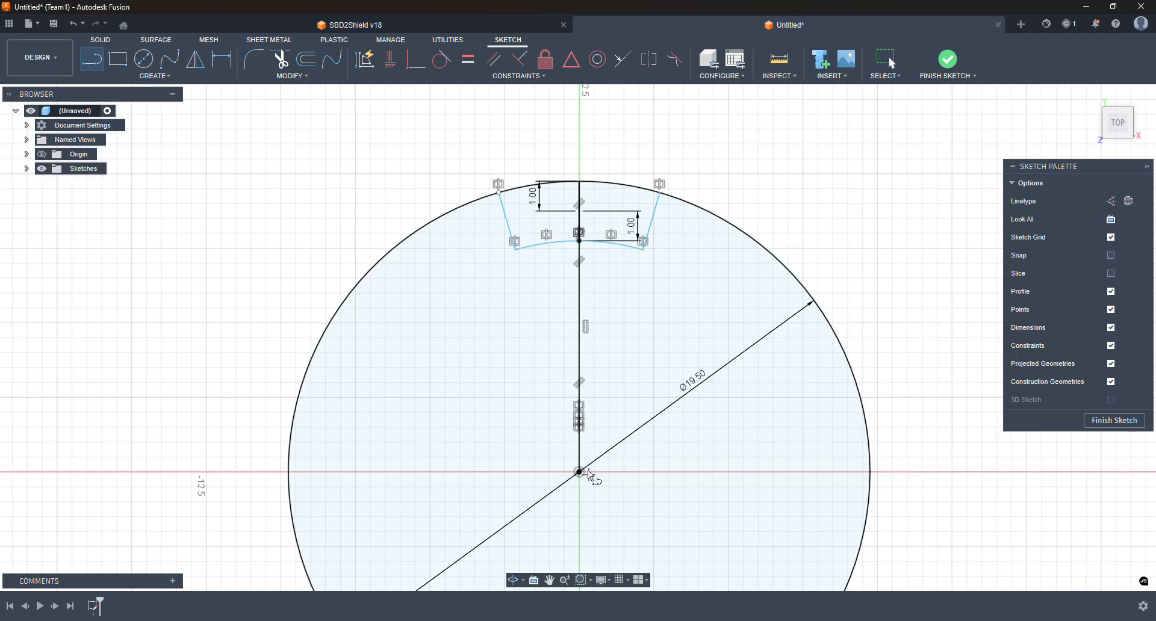
left_click(580, 472)
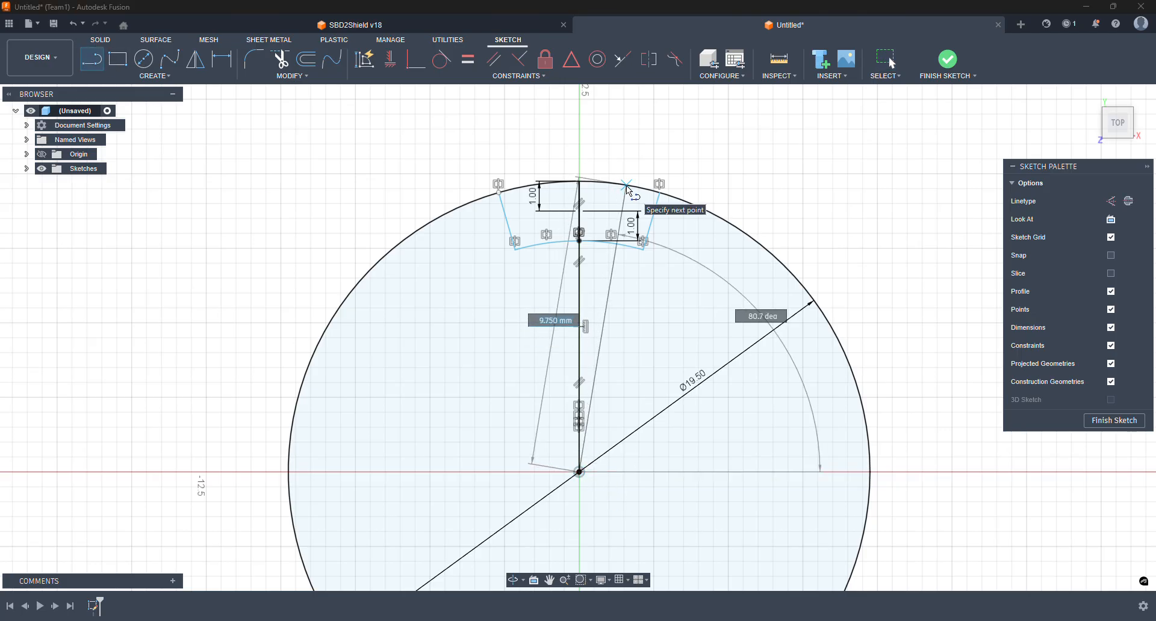
right_click(736, 182)
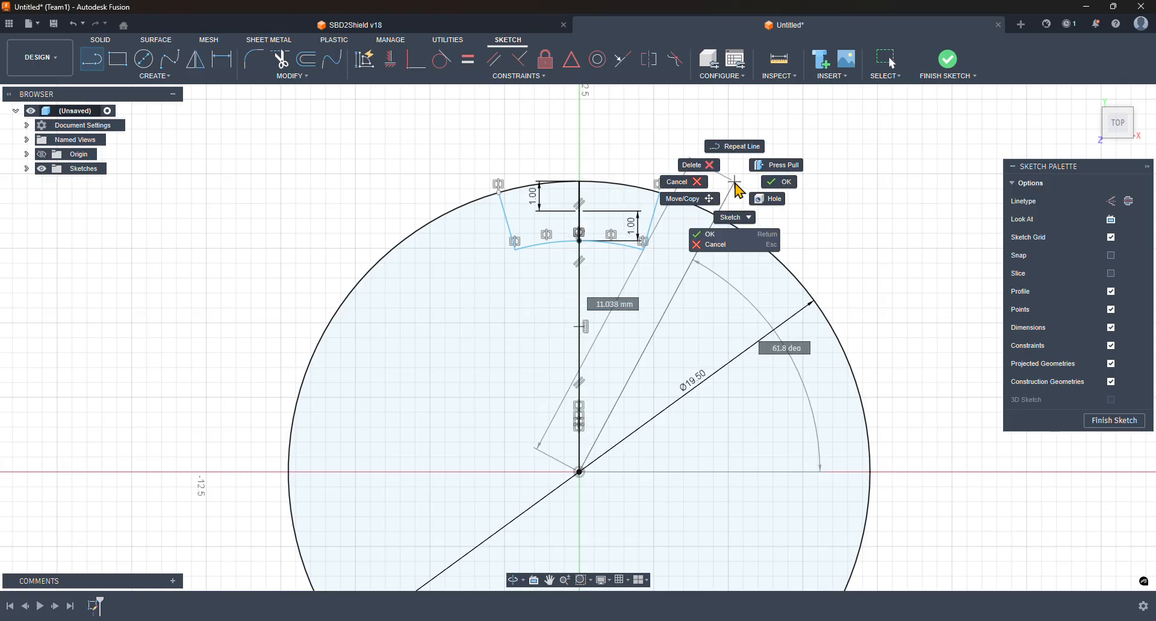
left_click(700, 193)
- Undo the mirroring of the edge block, and draw a steeper slanted line from the circle's centre to the outer circle
key("ctrl+z")
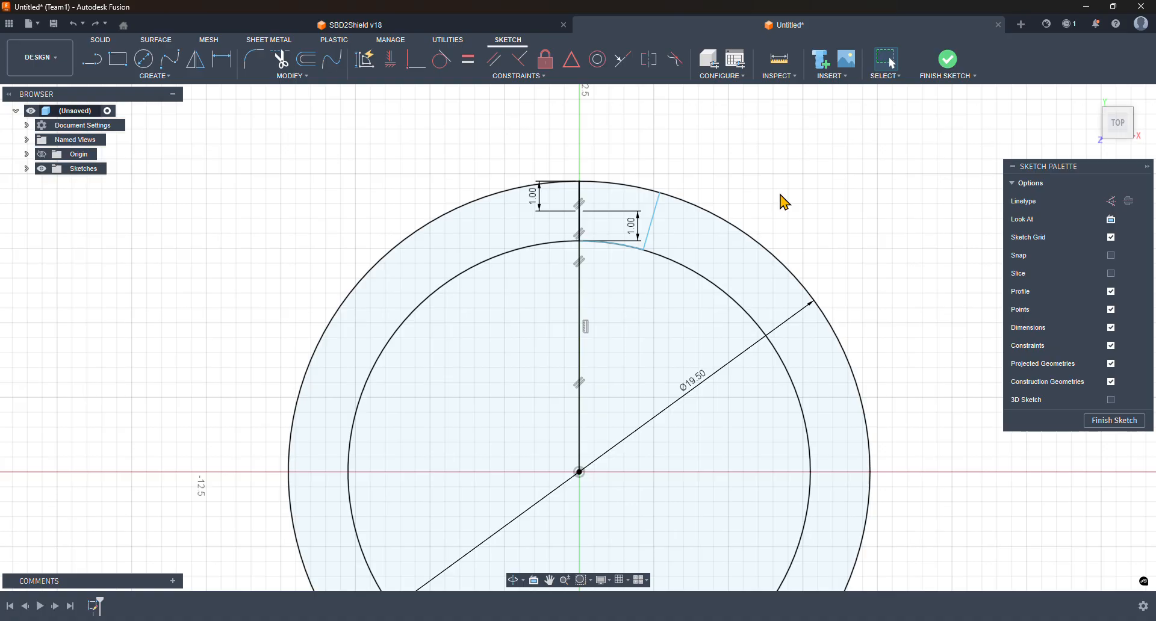
key("ctrl+y")
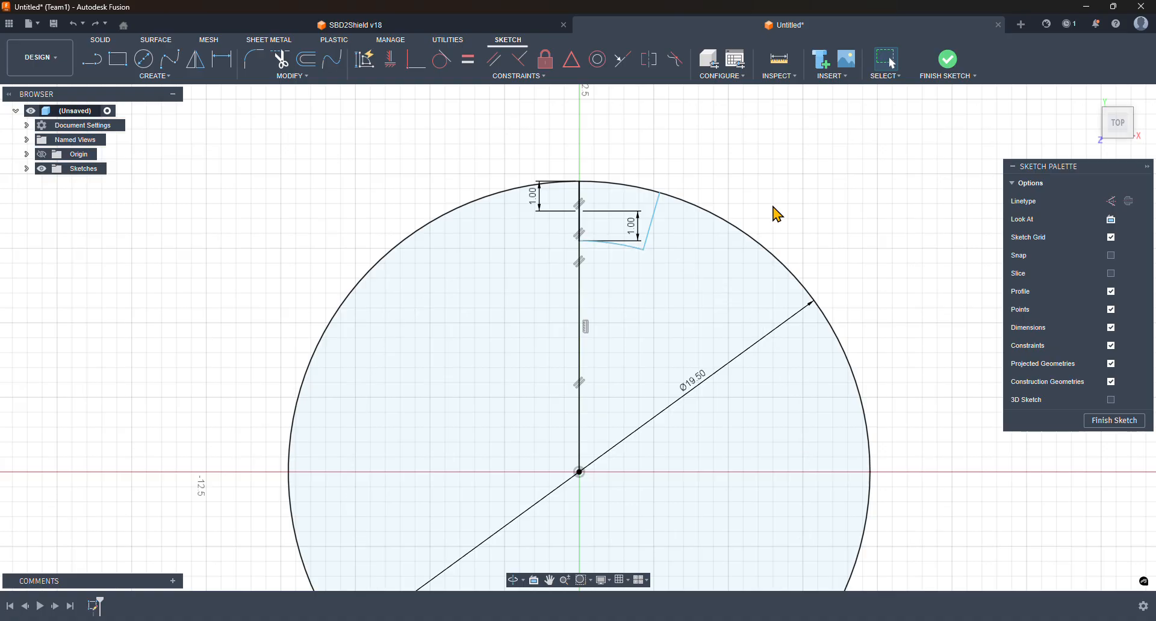
left_click(88, 62)
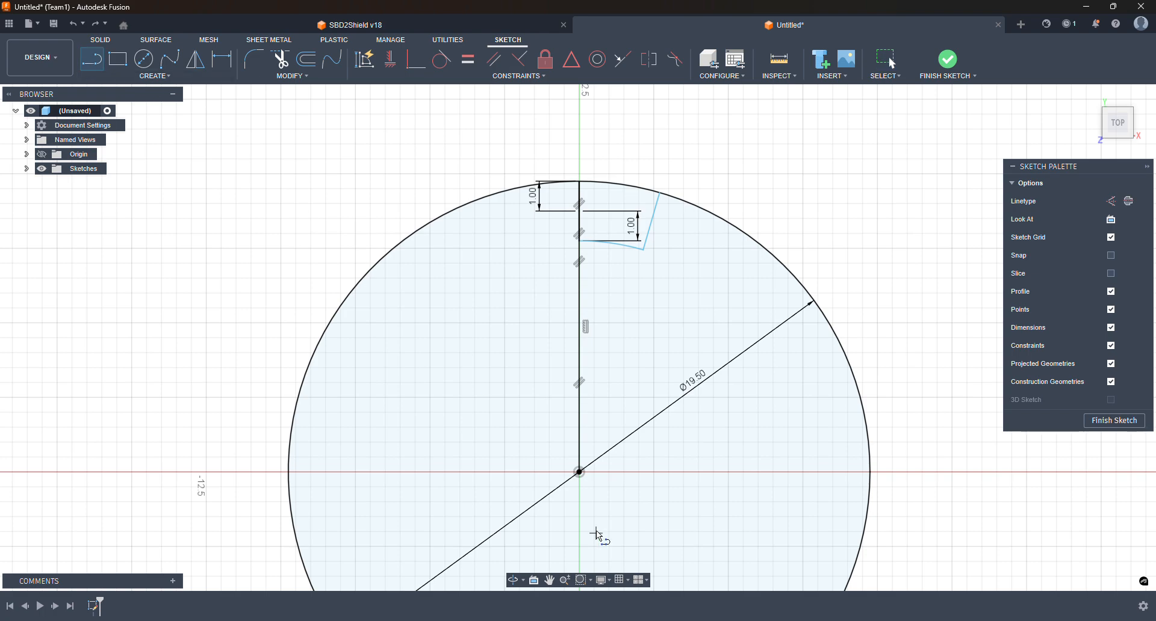
left_click(578, 473)
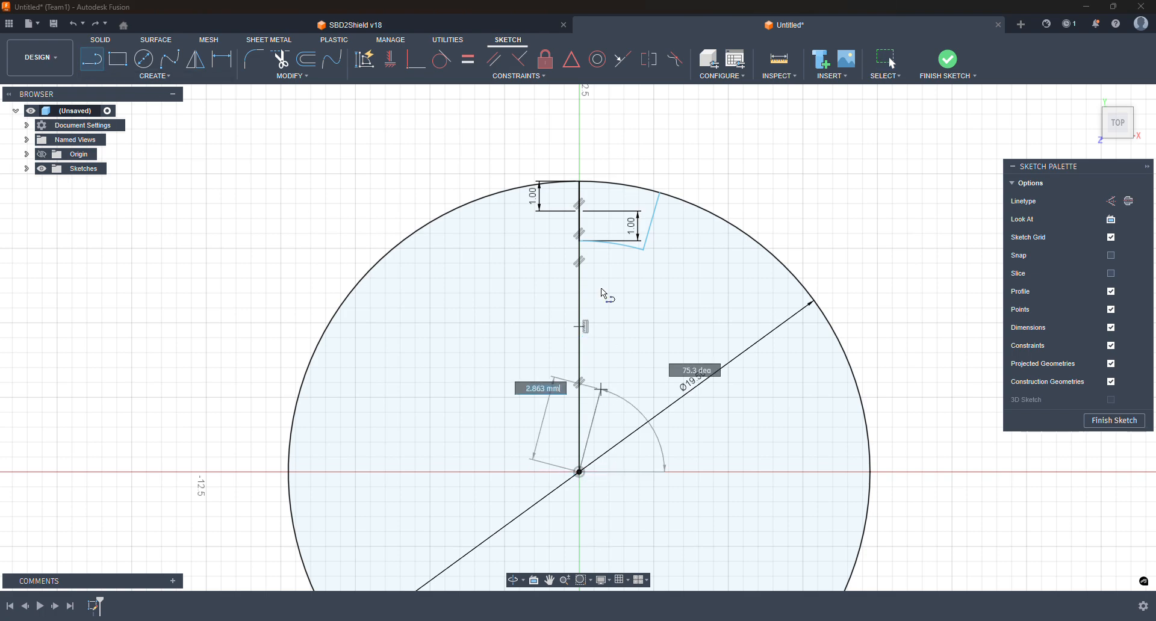
left_click(630, 188)
scroll(626, 224, "up", 3)
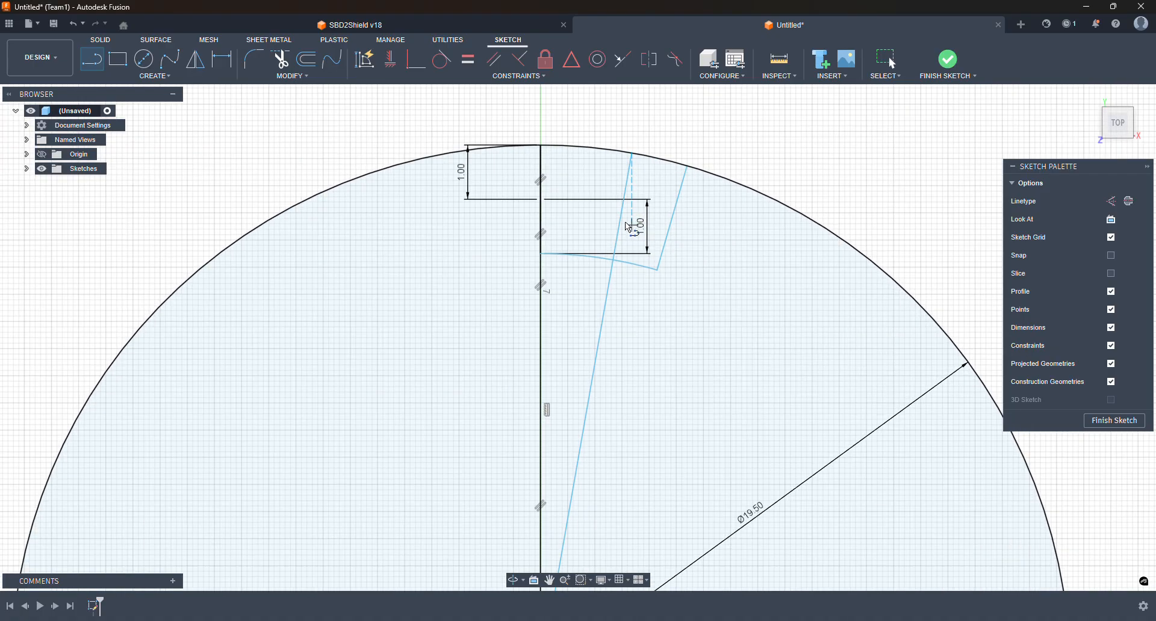
- Trace a short side line over the steeper slanted line from the arc to the outer circle, and delete the old side line
left_click(102, 66)
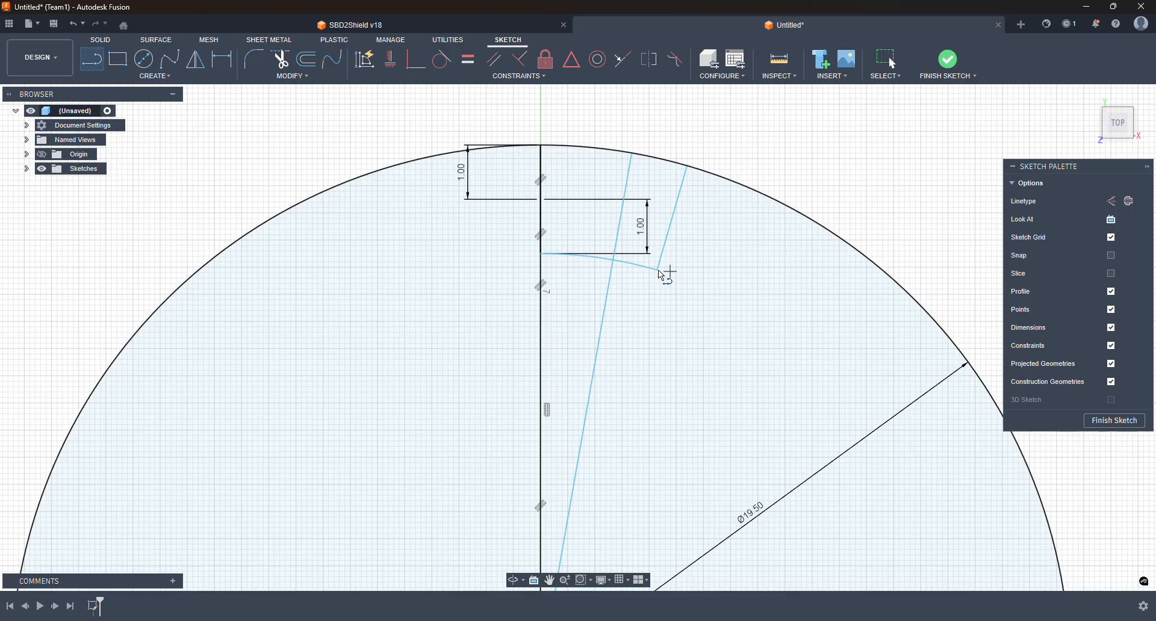
left_click(613, 260)
left_click(633, 157)
key("Escape")
left_click(673, 231)
key("Delete")
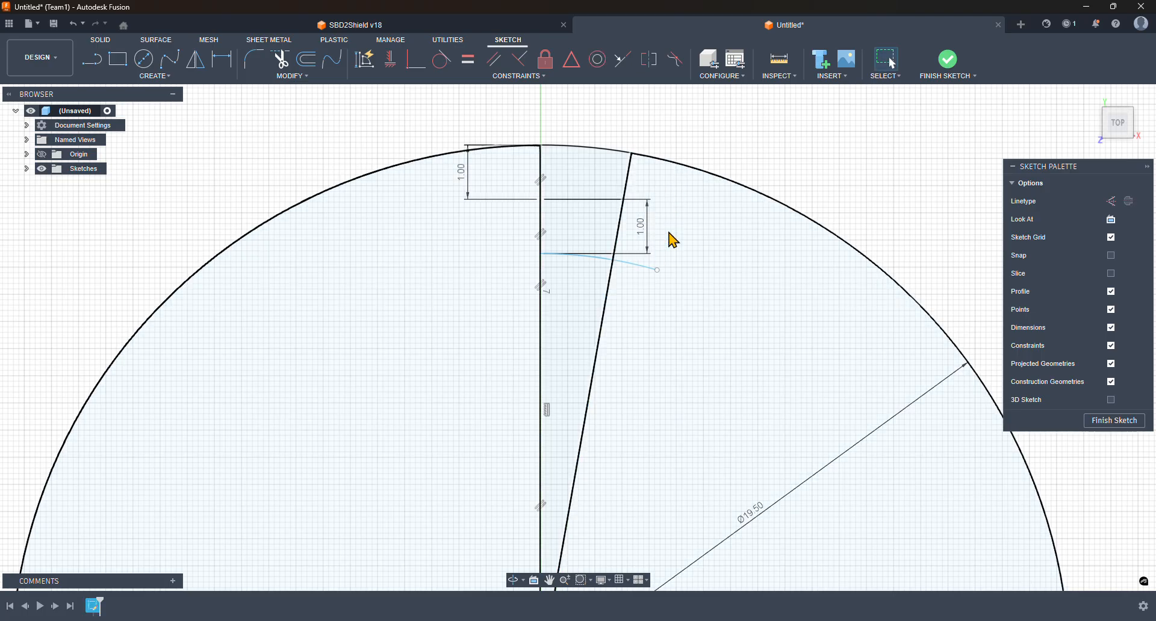
- Delete the long slanted line, and try to shorten the arc by moving its free end inward
left_click(611, 295)
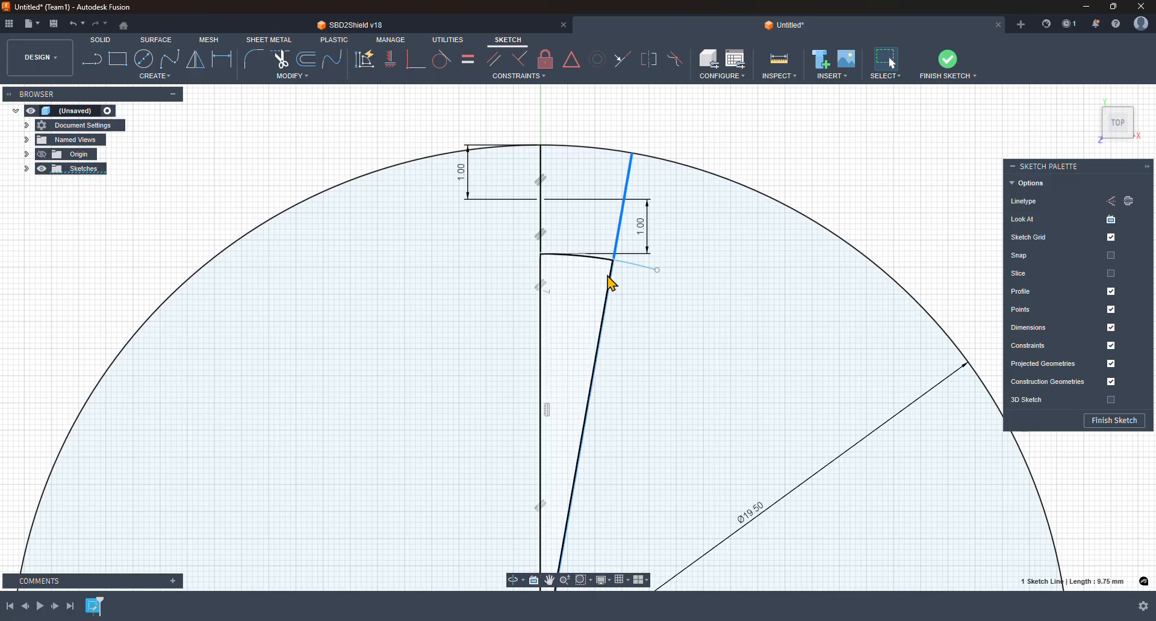
key("Delete")
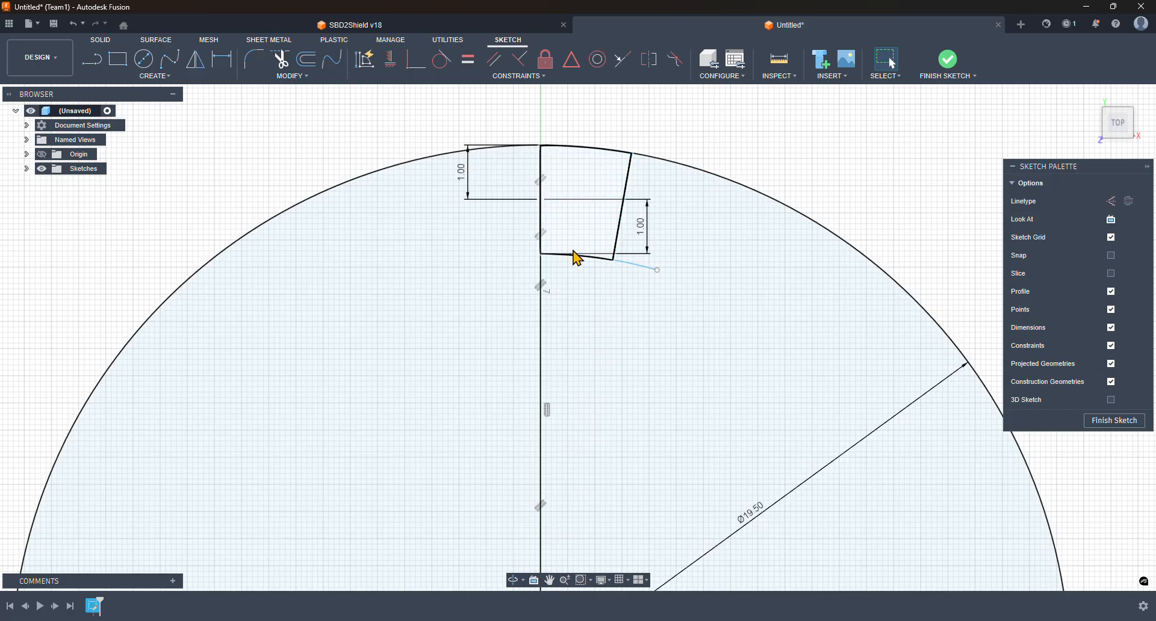
left_click(633, 266)
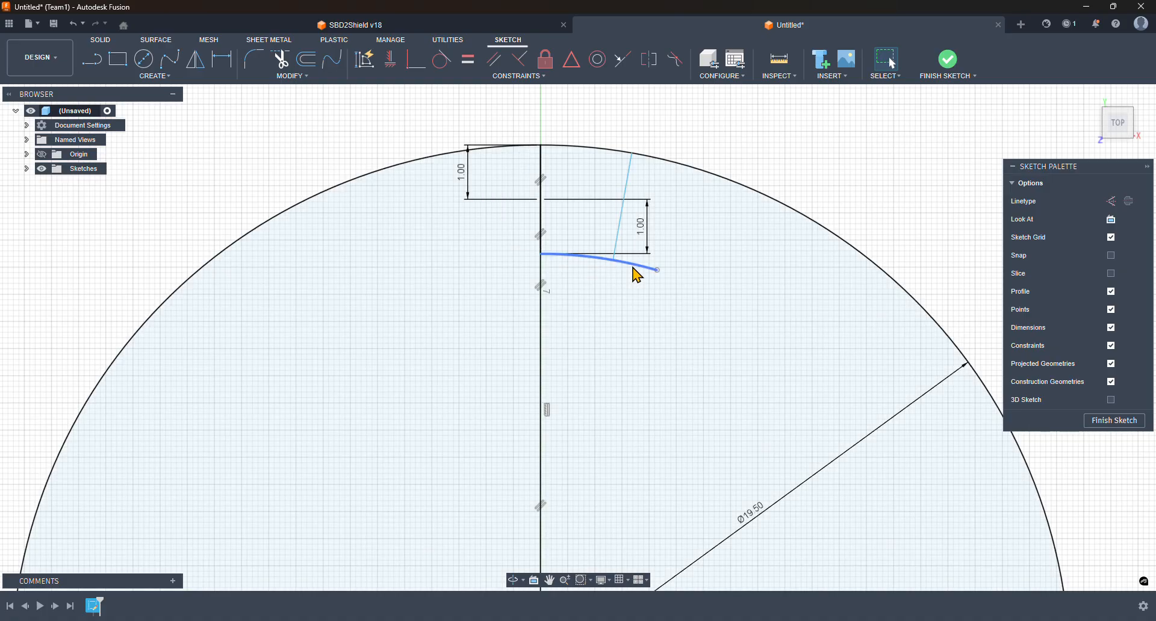
mouse_move(658, 272)
left_mouse_down()
mouse_move(617, 260)
mouse_move(599, 284)
mouse_move(598, 245)
left_mouse_up()
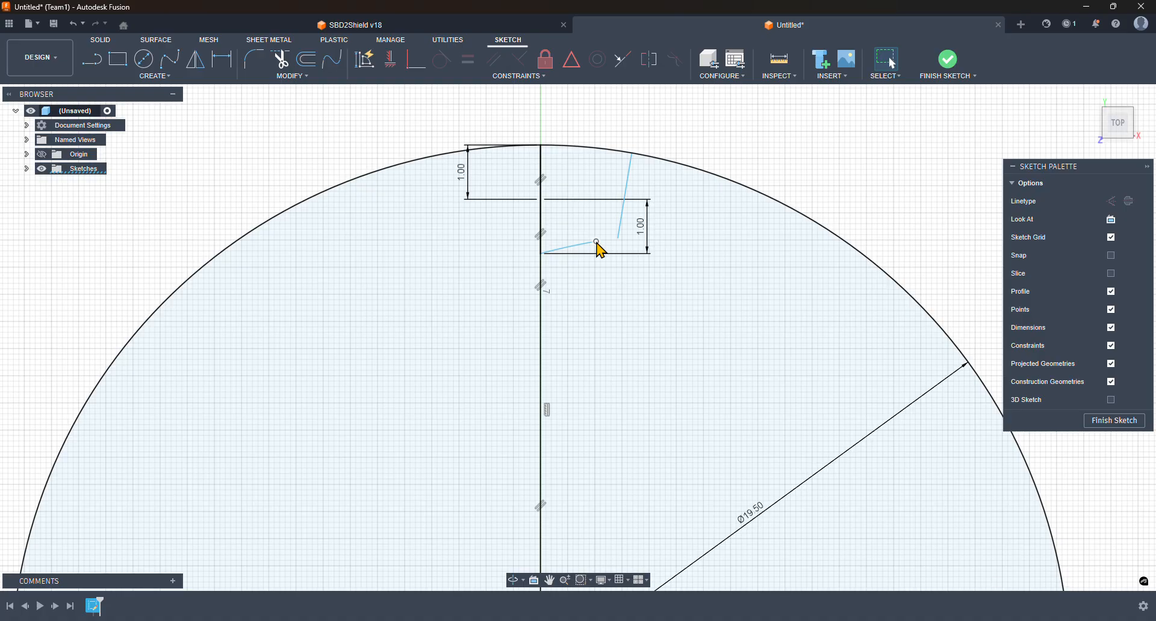
key("ctrl+z")
key("ctrl+z")
- Delete the long slanted line, and replace the overlong arc with a center point arc ending at the short side line
left_click(610, 282)
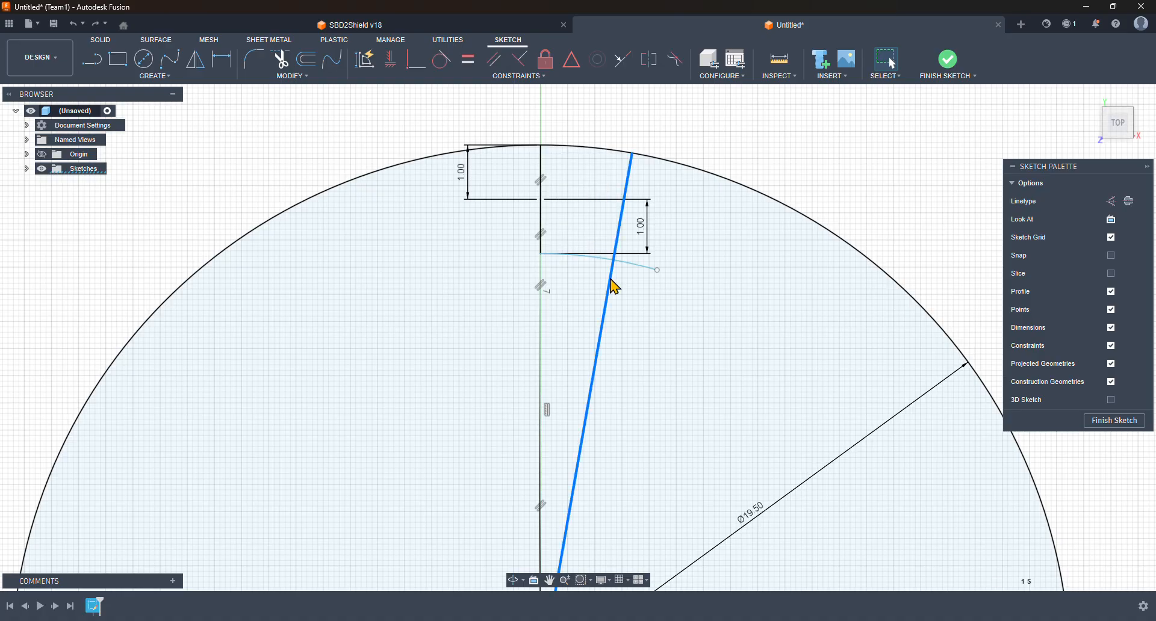
key("Delete")
scroll(603, 277, "down", 2)
scroll(593, 243, "up", 5)
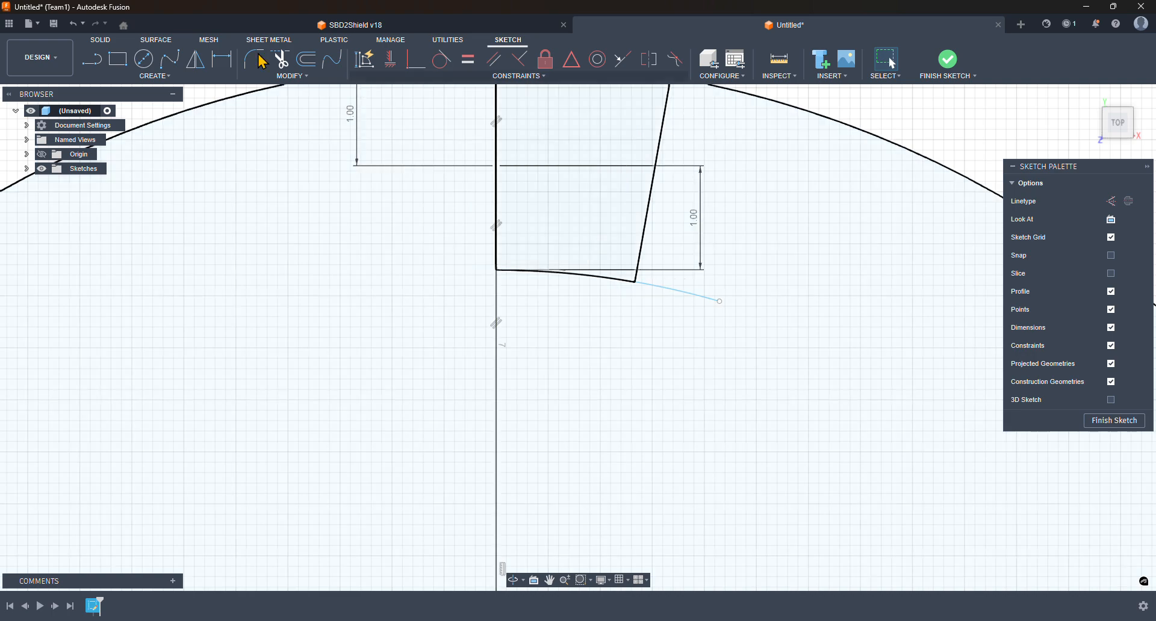
left_click(166, 82)
mouse_move(137, 128)
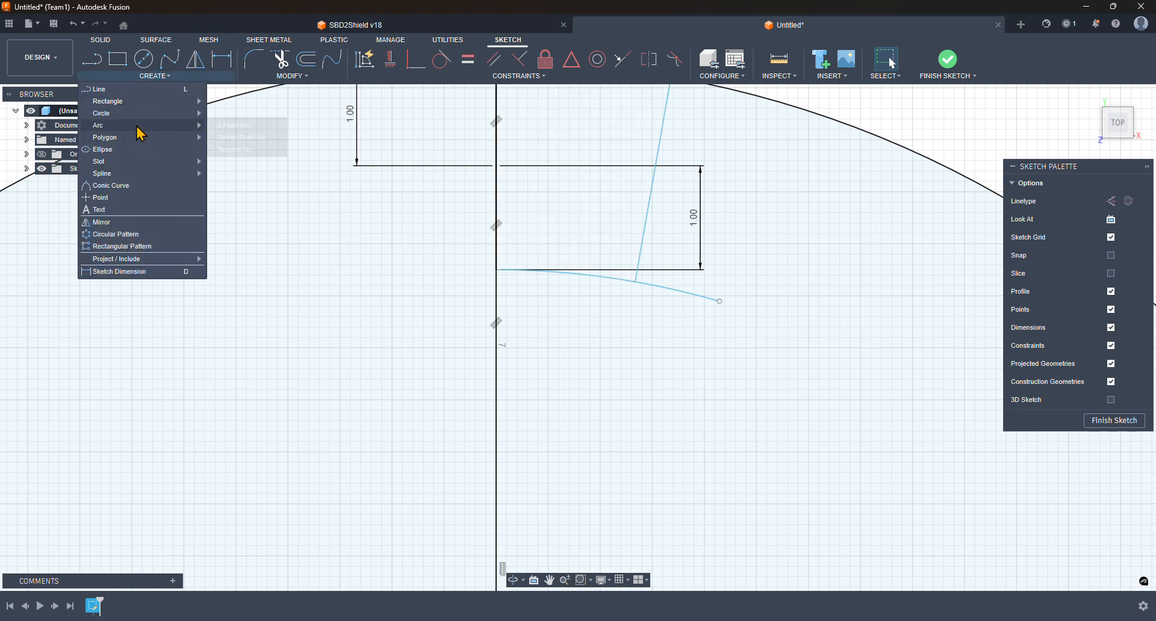
left_click(251, 138)
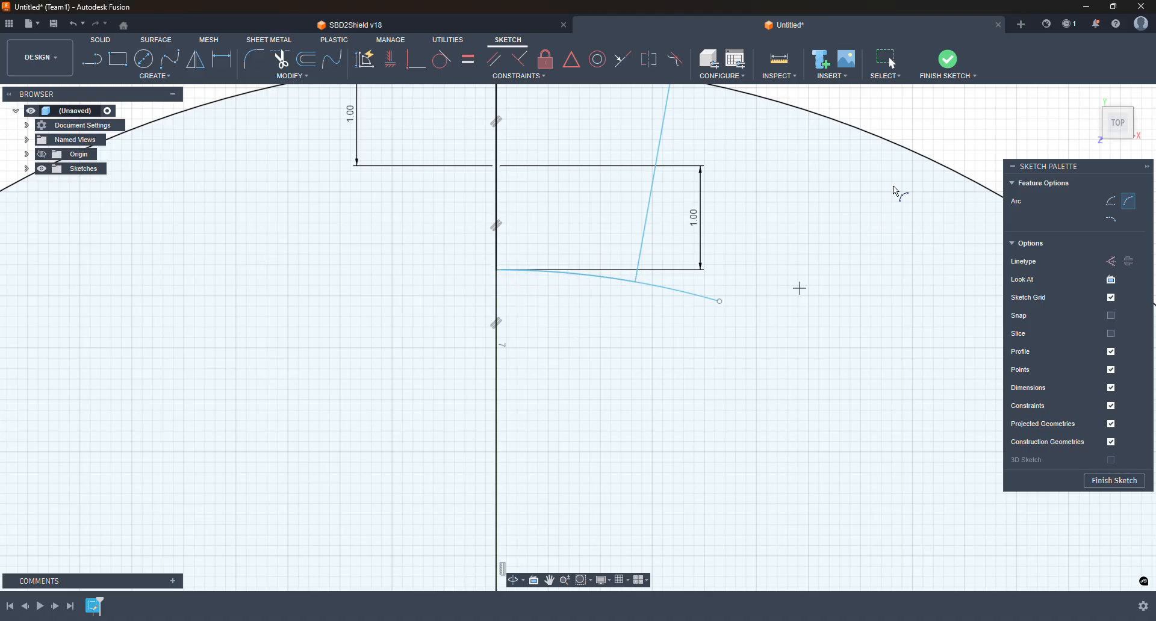
left_click(888, 60)
left_click(679, 295)
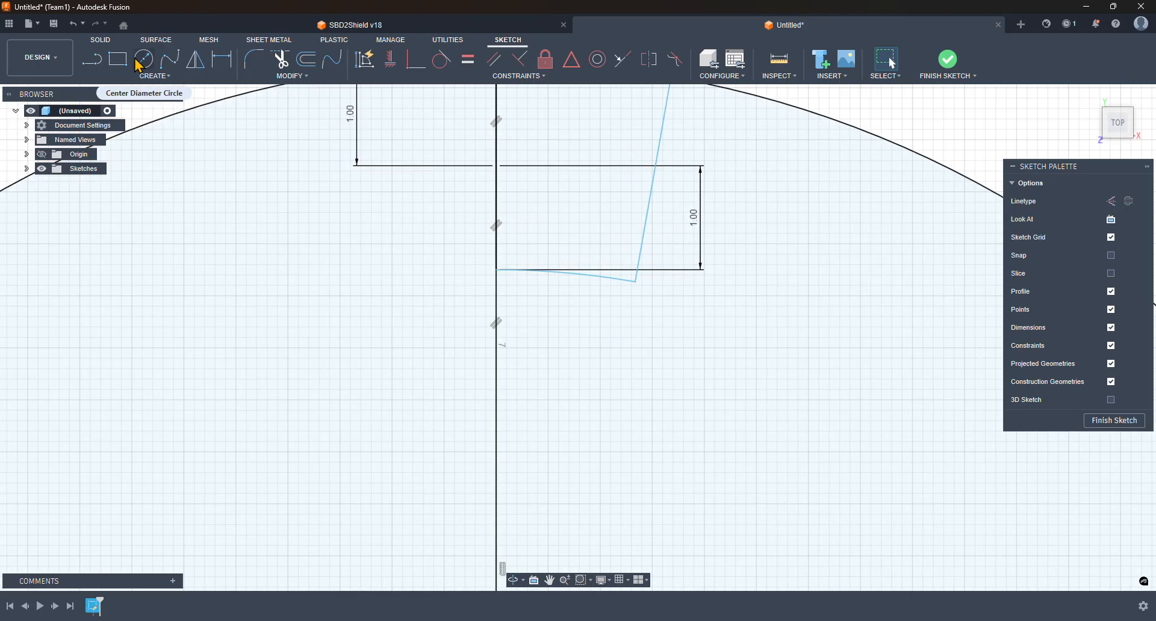
- Mirror the new short side line and shortened arc about the vertical centre line
left_click(152, 77)
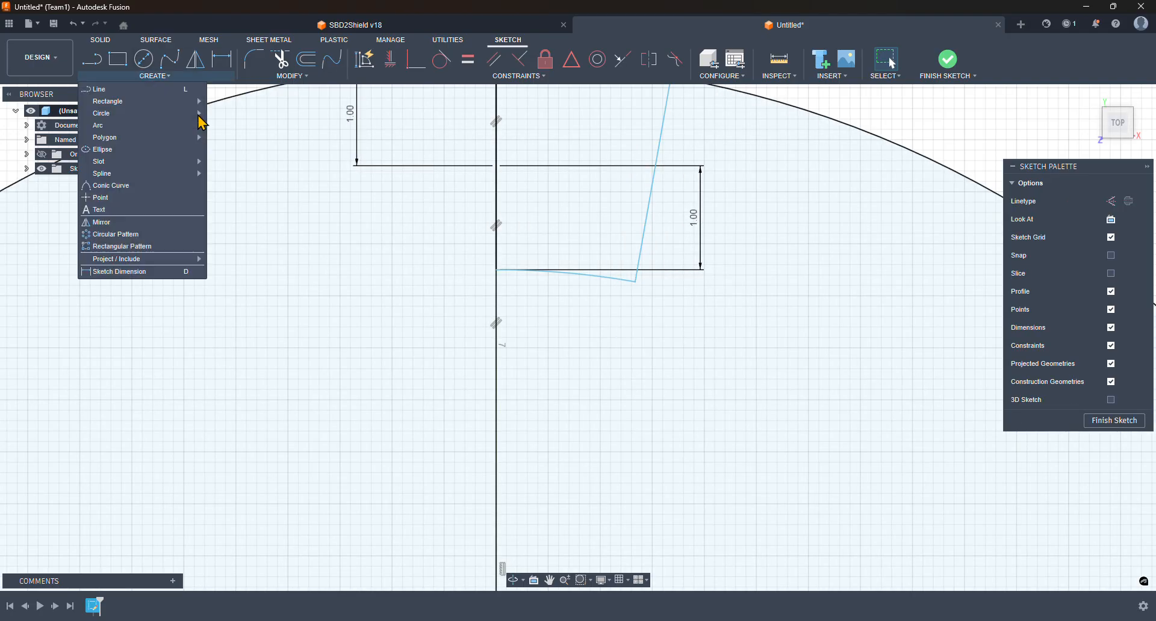
left_click(148, 223)
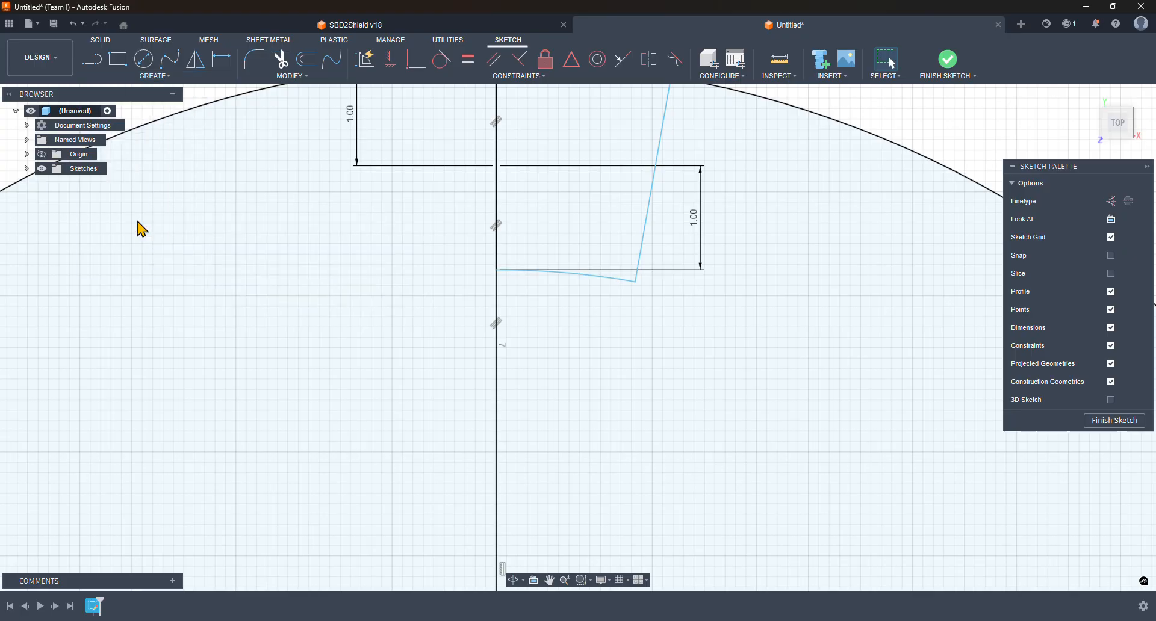
left_click(620, 281)
left_click(921, 201)
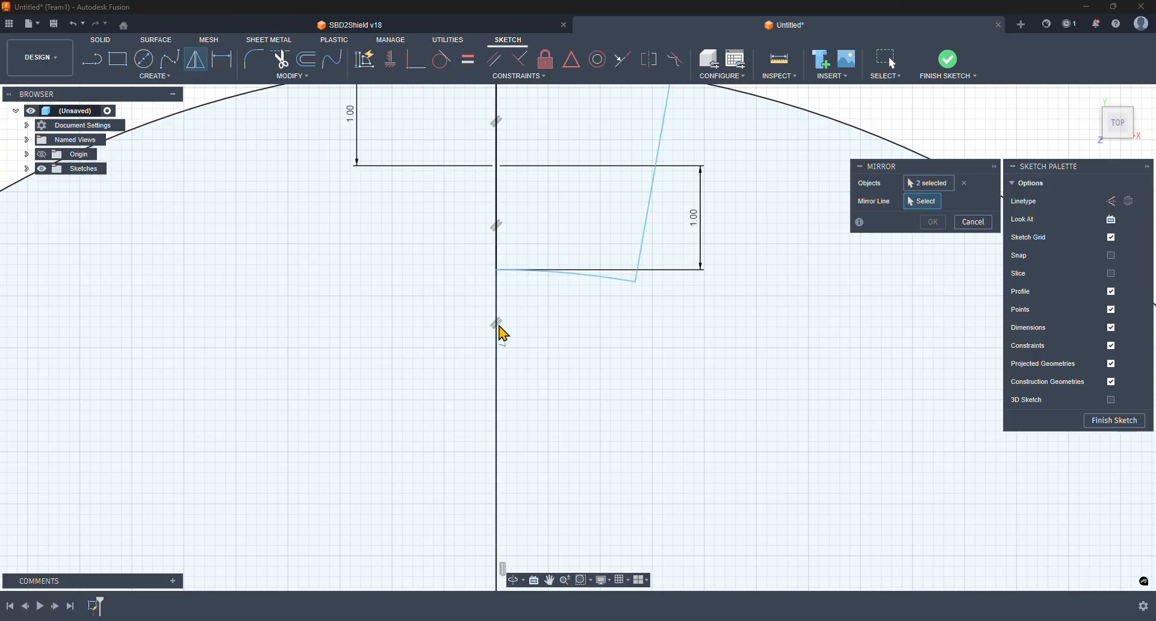
left_click(497, 324)
left_click(934, 222)
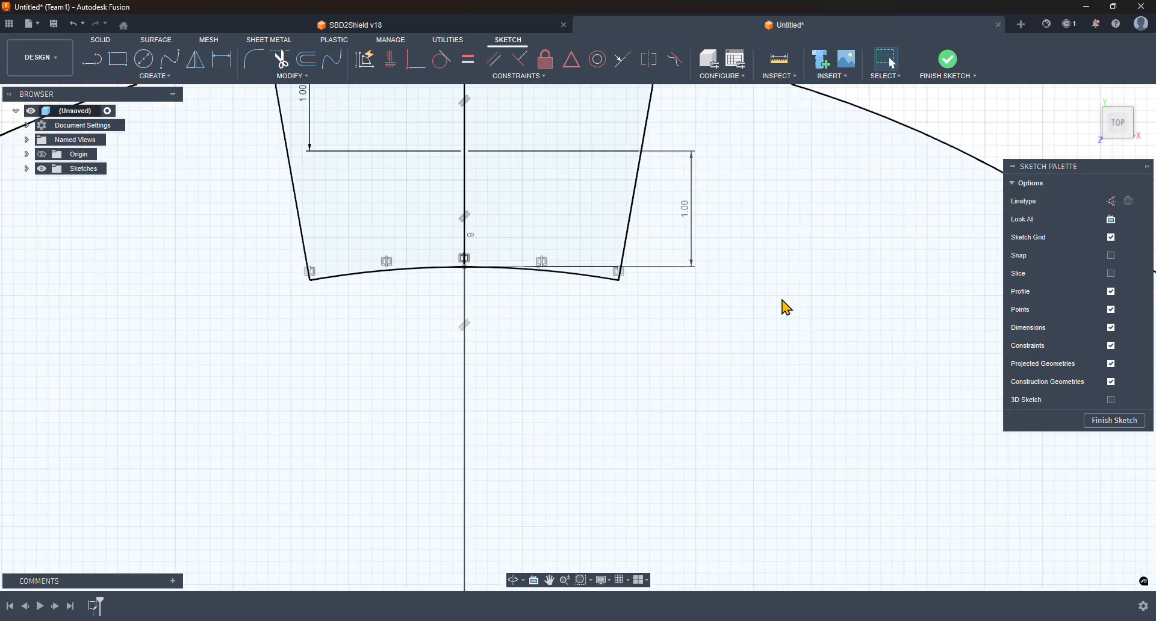
- Compare the narrower edge block with the chips in the PokerChips.jpg photo, and close the photo
scroll(782, 306, "up", 2)
scroll(779, 304, "down", 6)
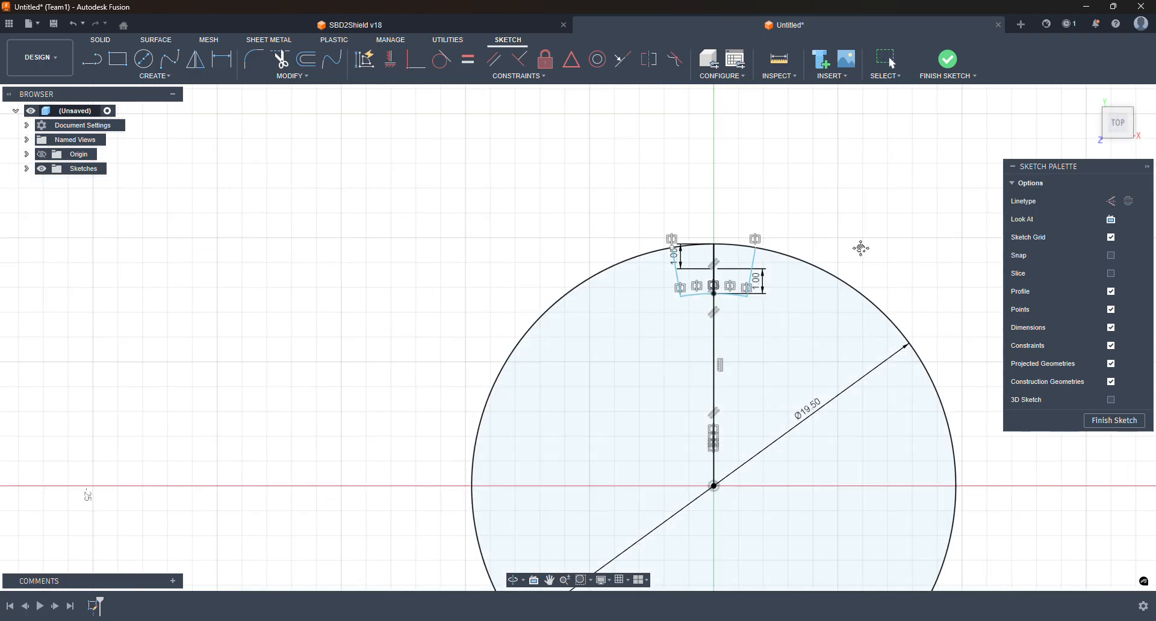
middle_click_drag(861, 248, 792, 188)
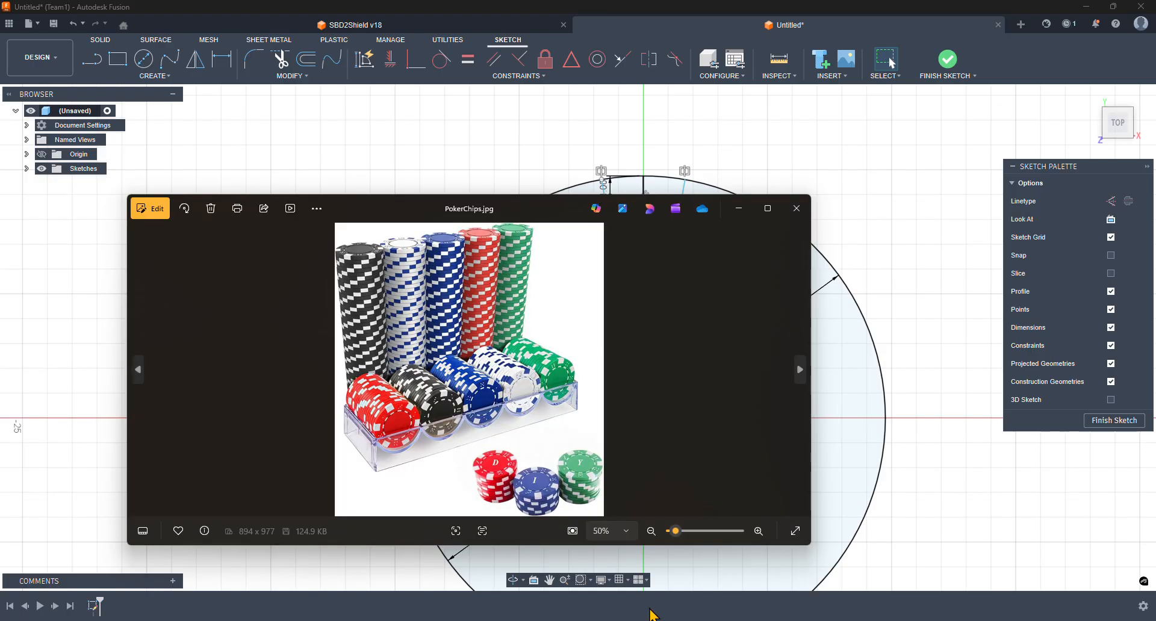
left_click(797, 209)
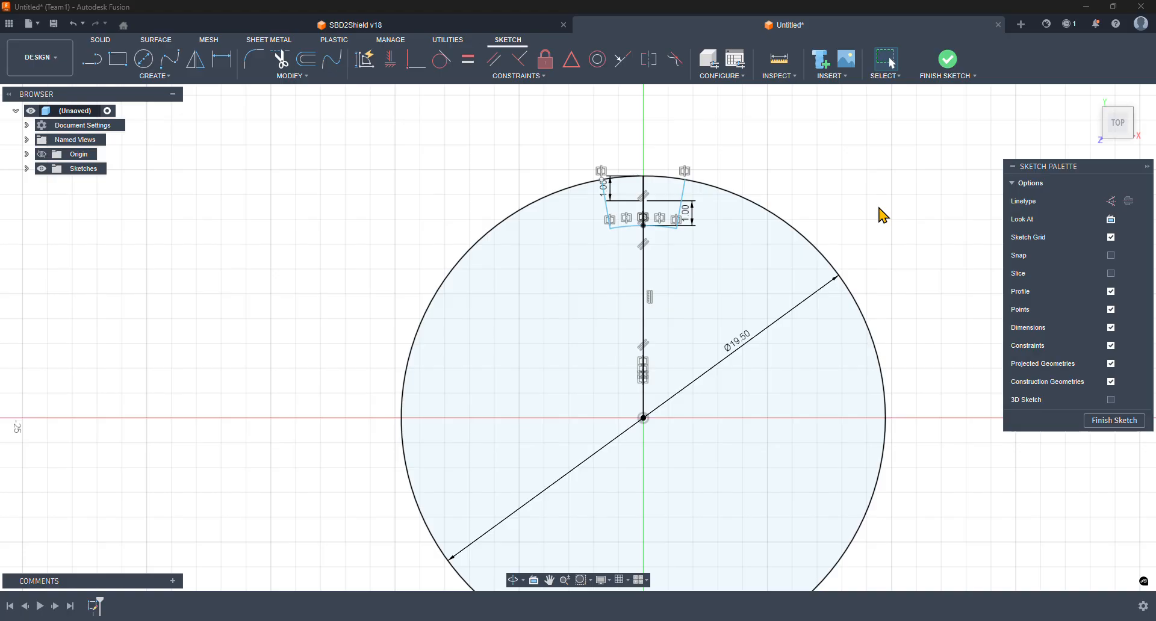
middle_click_drag(905, 457, 867, 357)
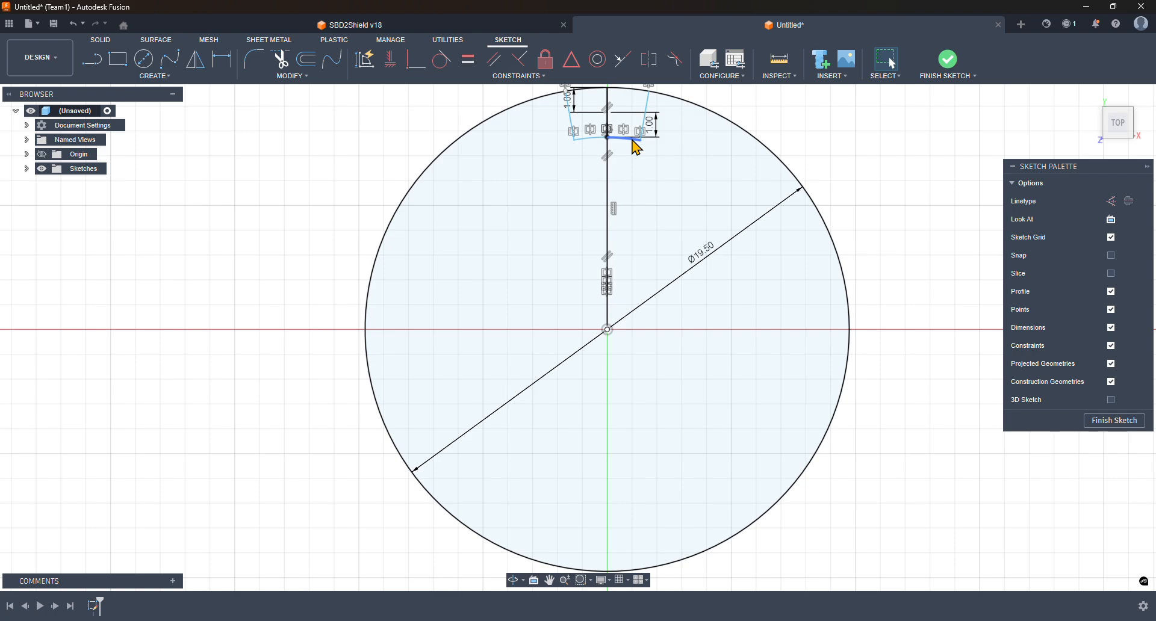
middle_click_drag(898, 173, 879, 229)
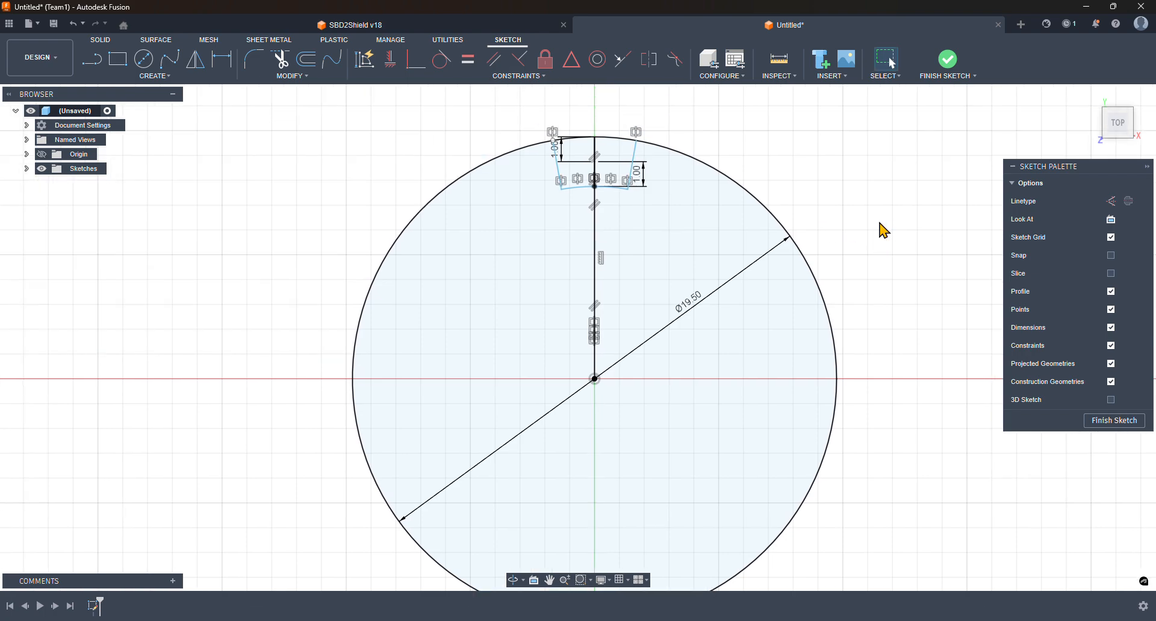
- Delete all segments of the vertical centre line, keeping the edge block's outline and the outer circle
left_click(602, 257)
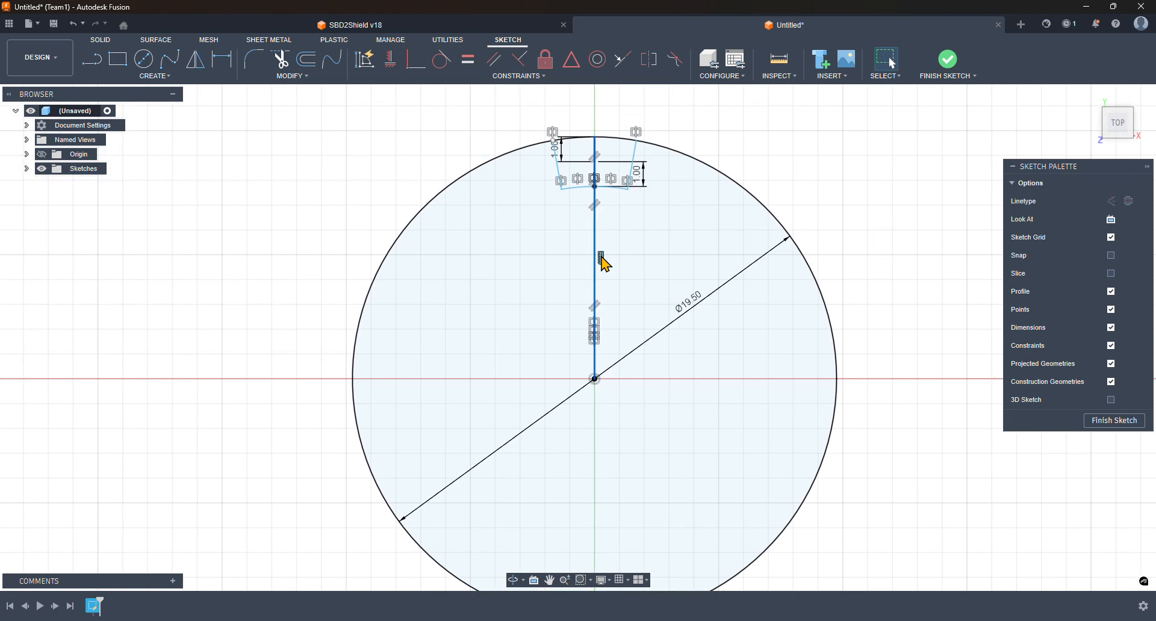
left_click(597, 153)
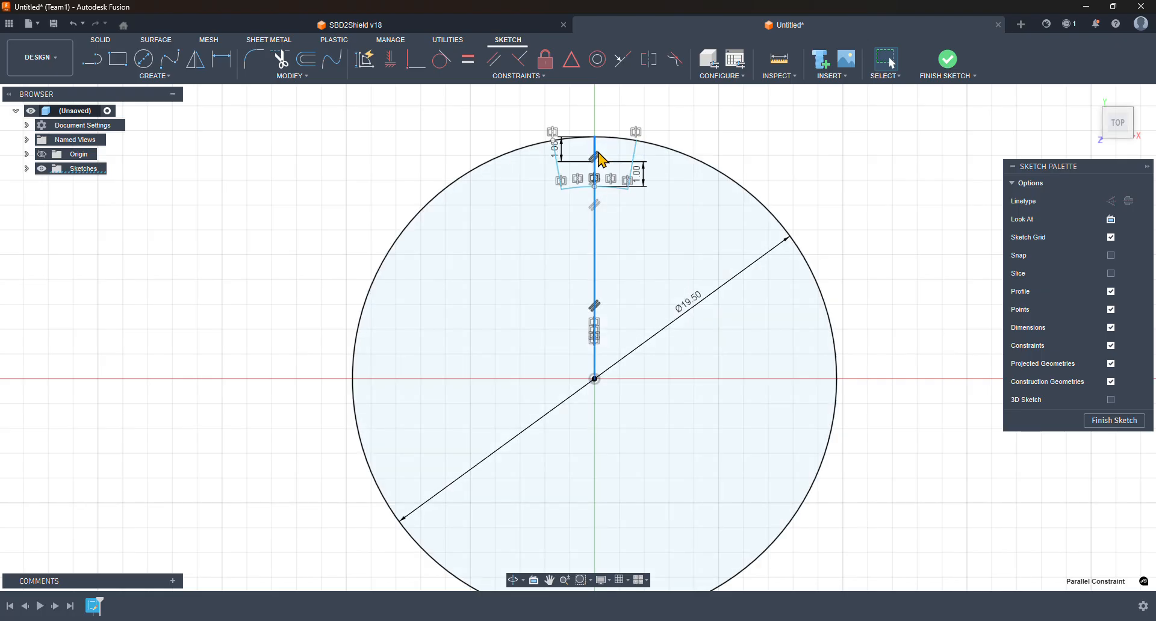
key("Delete")
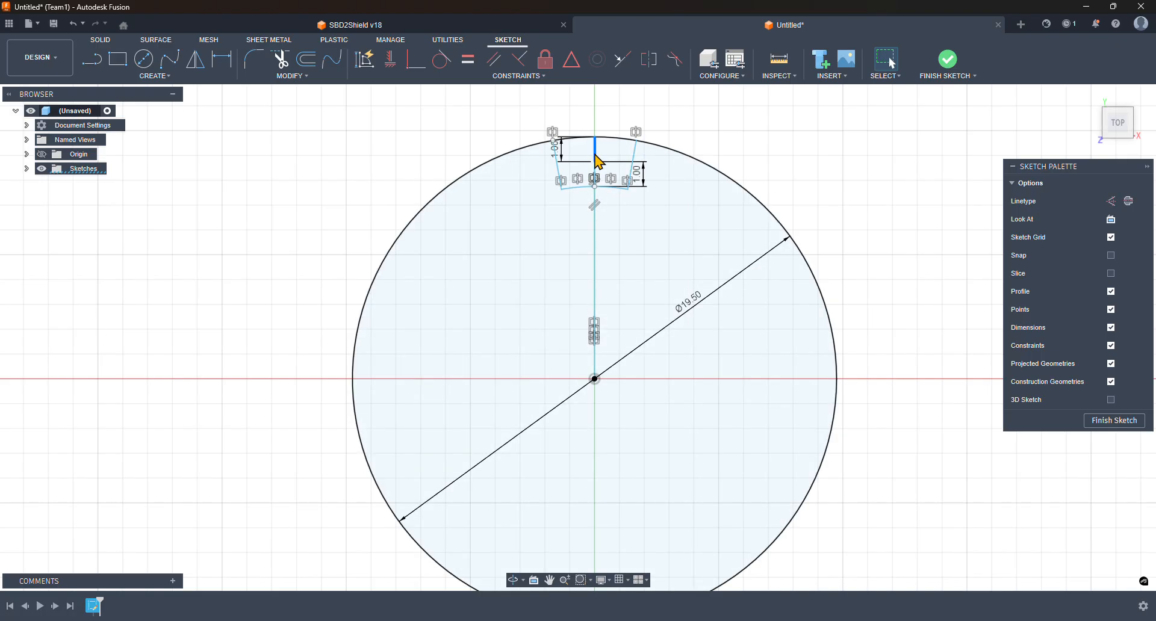
left_click(598, 176)
key("Delete")
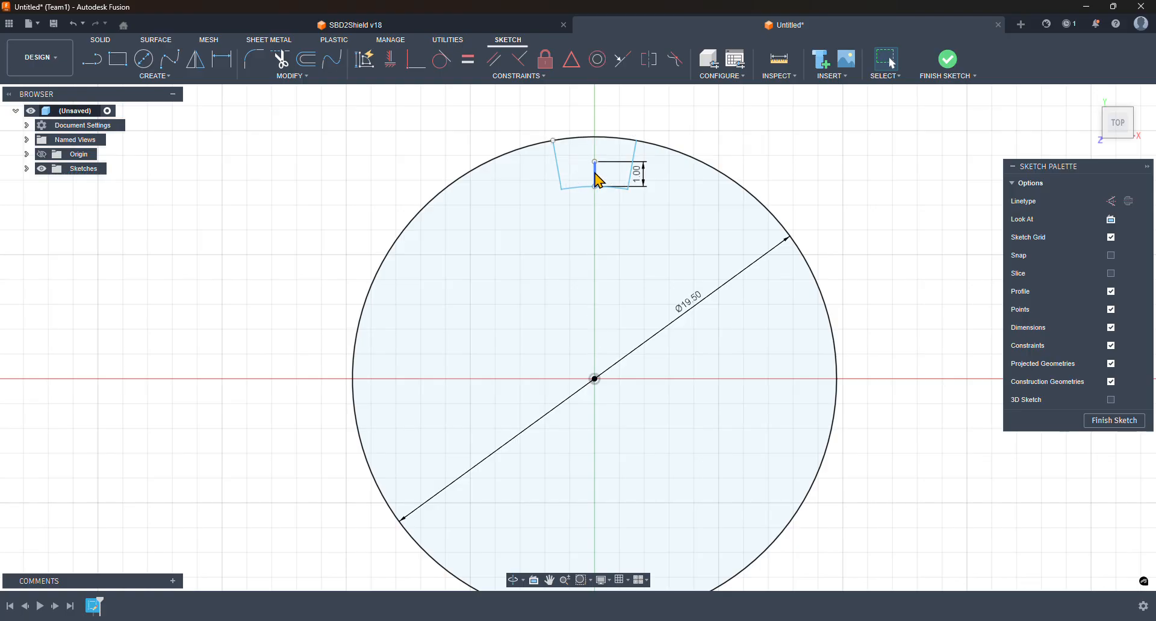
key("Delete")
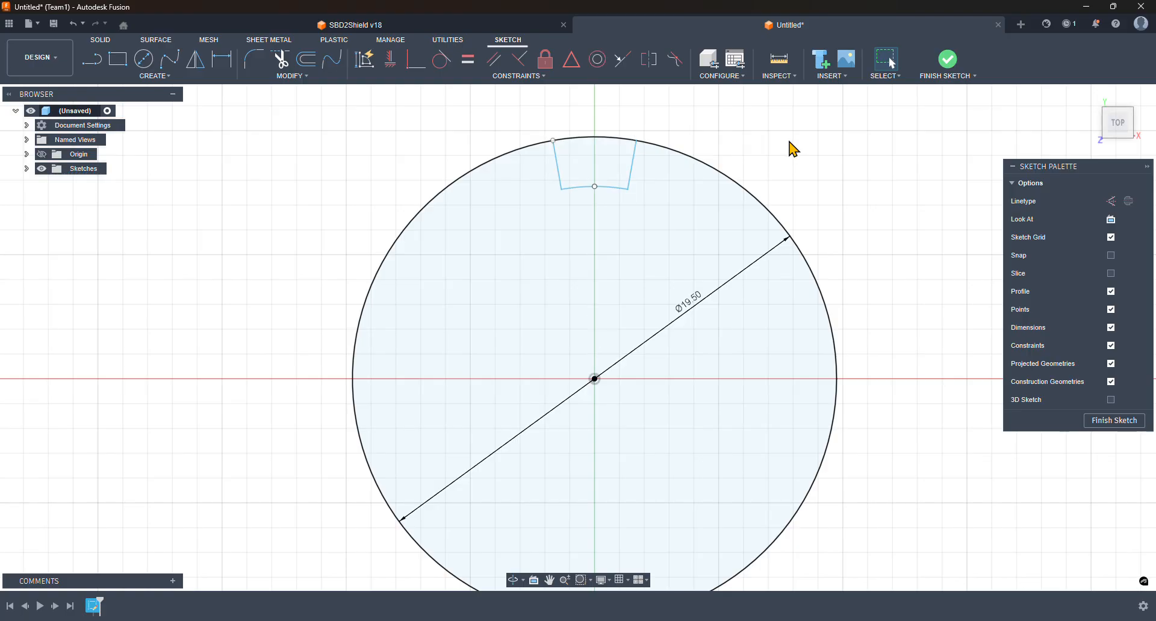
- Create a full circular pattern of the edge block's arcs and side lines about the chip's centre point, with quantity 6
left_click(164, 77)
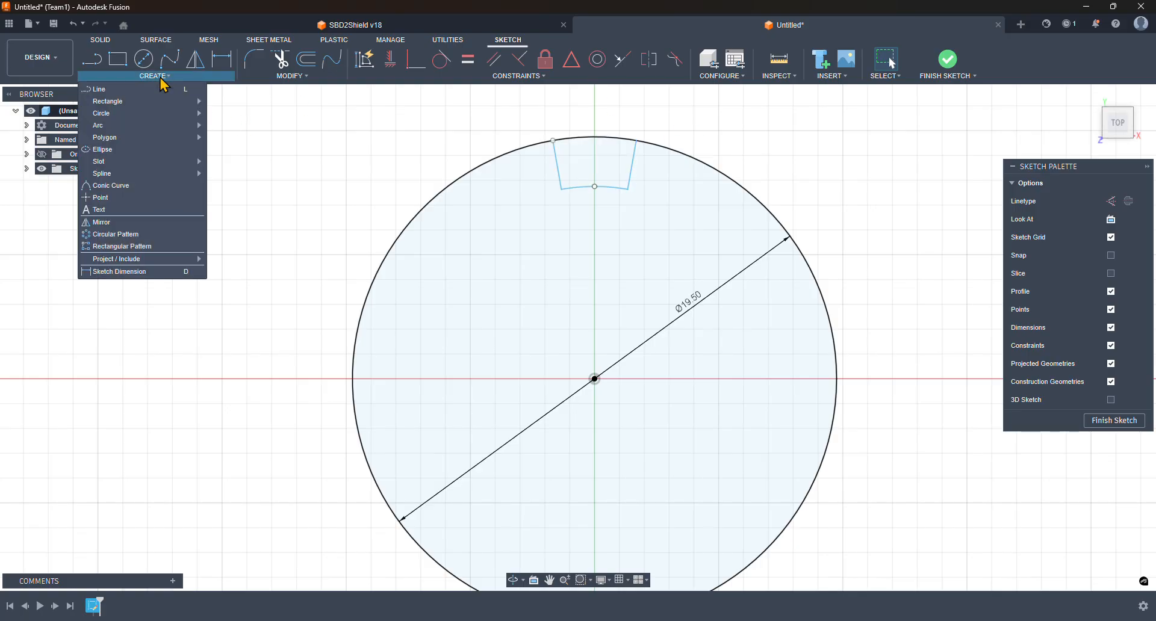
left_click(114, 234)
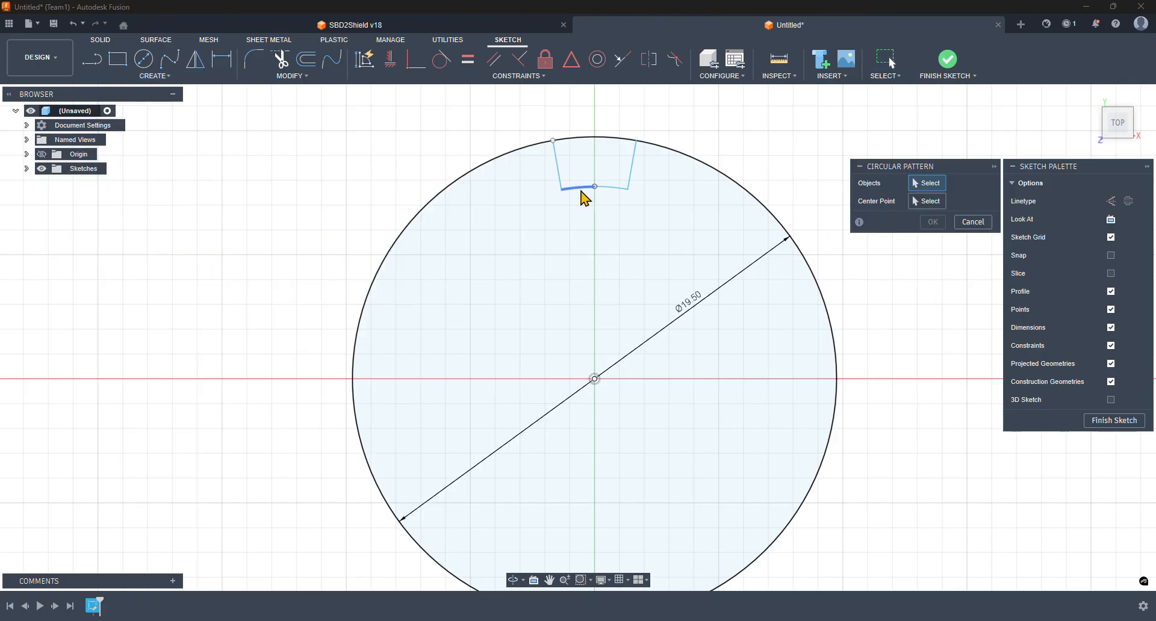
left_click(605, 188)
left_click(558, 172)
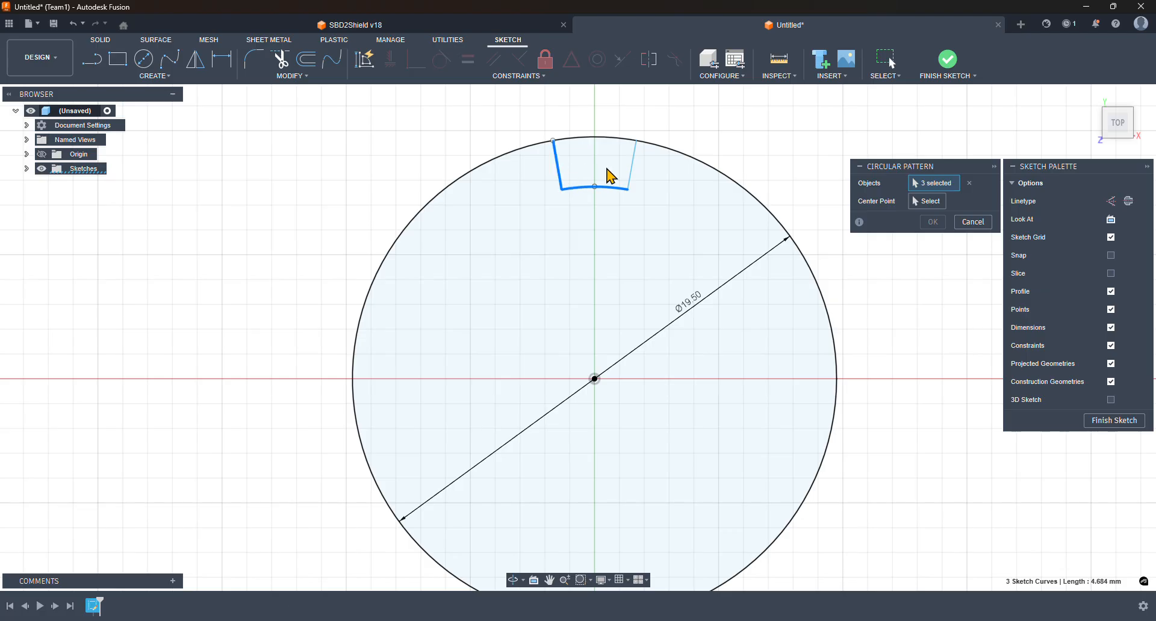
left_click(633, 166)
left_click(634, 166)
left_click(928, 202)
left_click(595, 379)
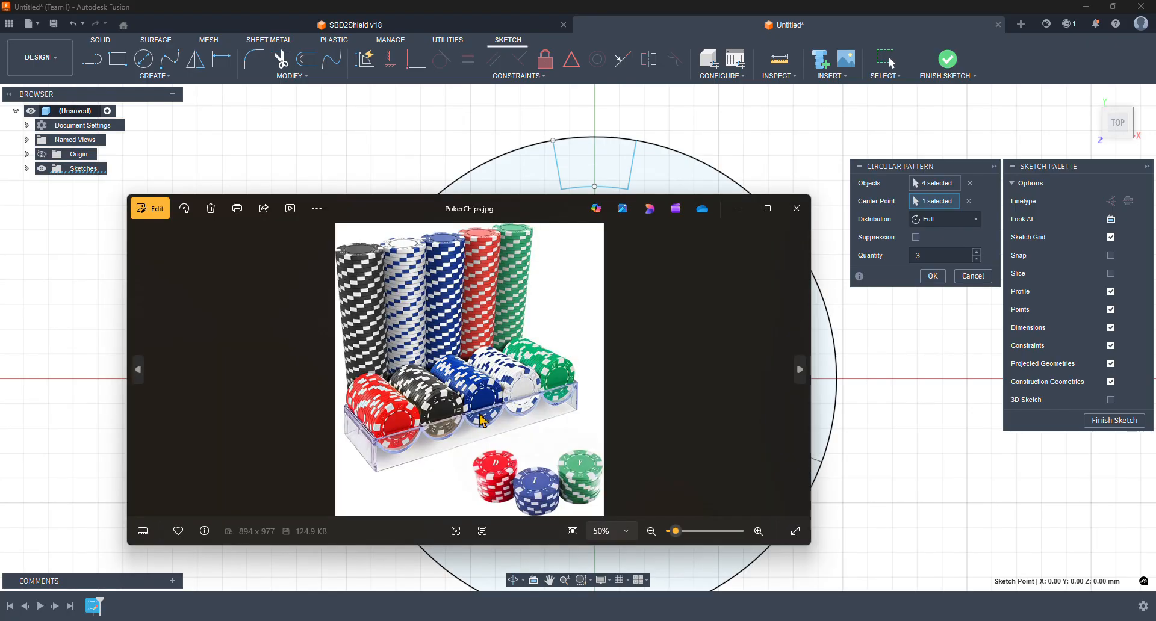
left_click(805, 207)
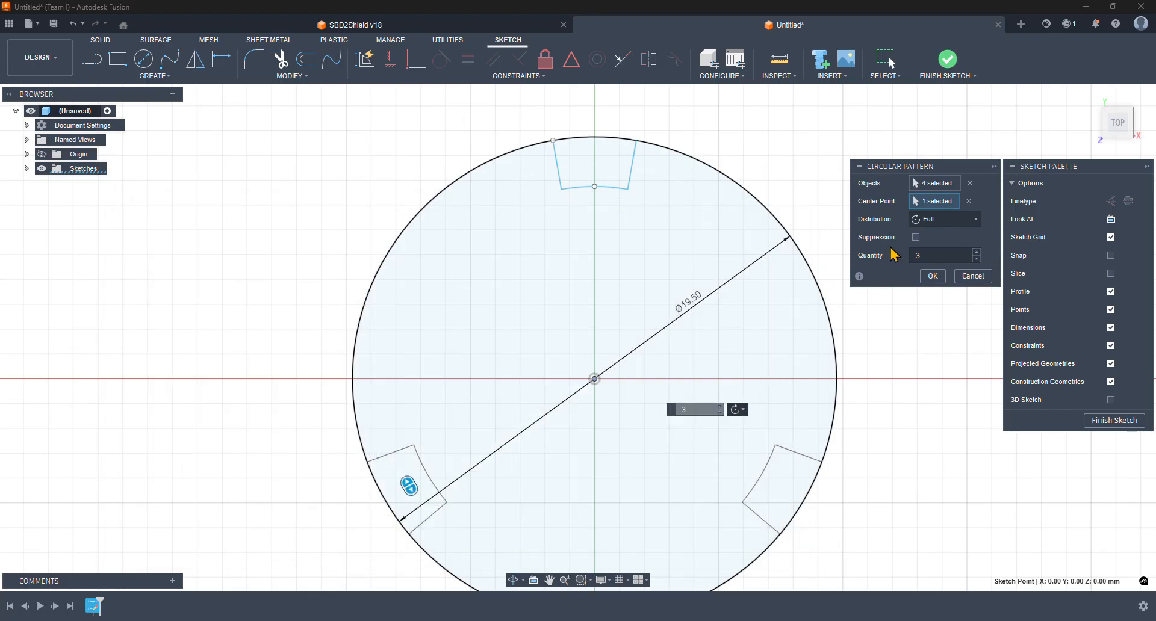
left_click(977, 253)
left_click(977, 253)
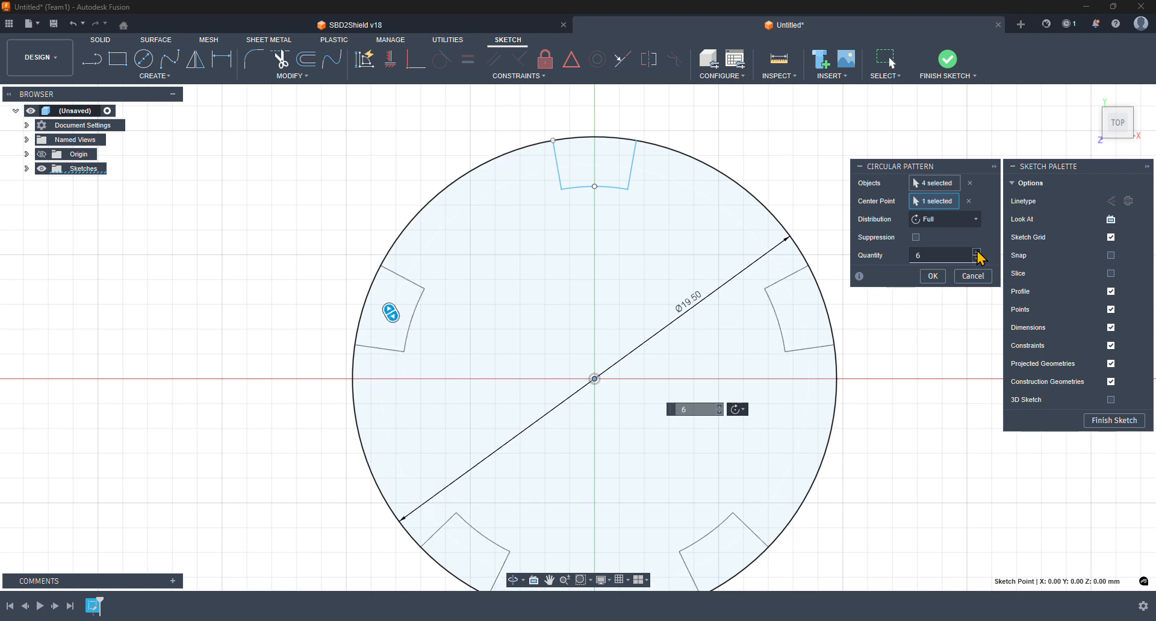
left_click(978, 252)
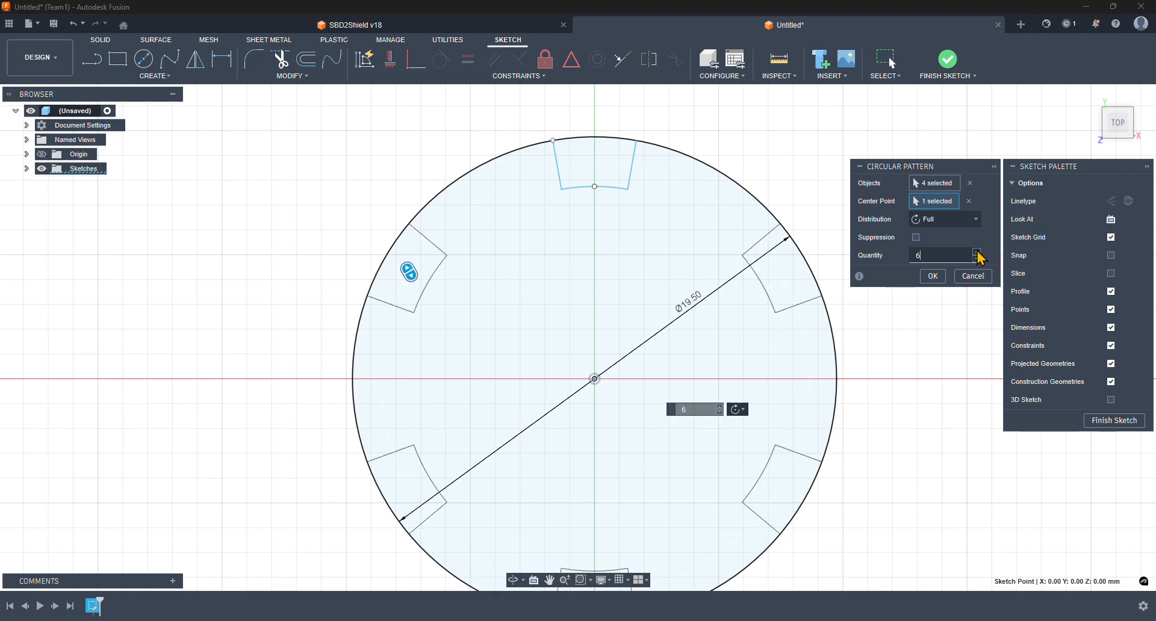
left_click(933, 278)
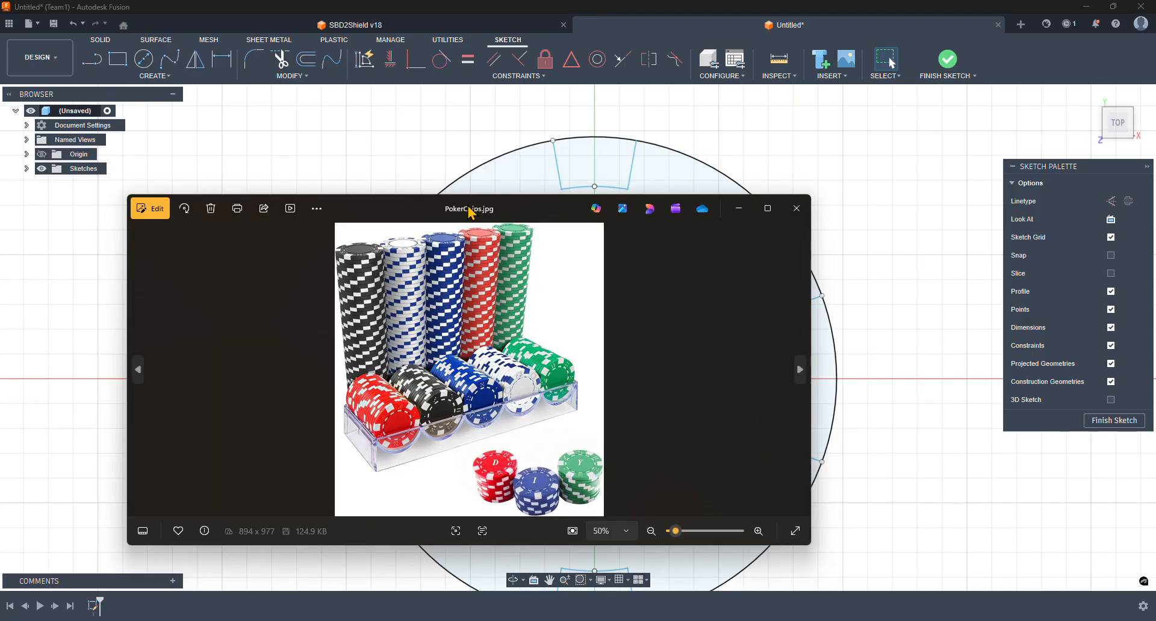
- Compare the patterned edge blocks with the chip faces in the PokerChips.jpg photo, and close the photo
left_click_drag(472, 213, 490, 330)
left_click(589, 389)
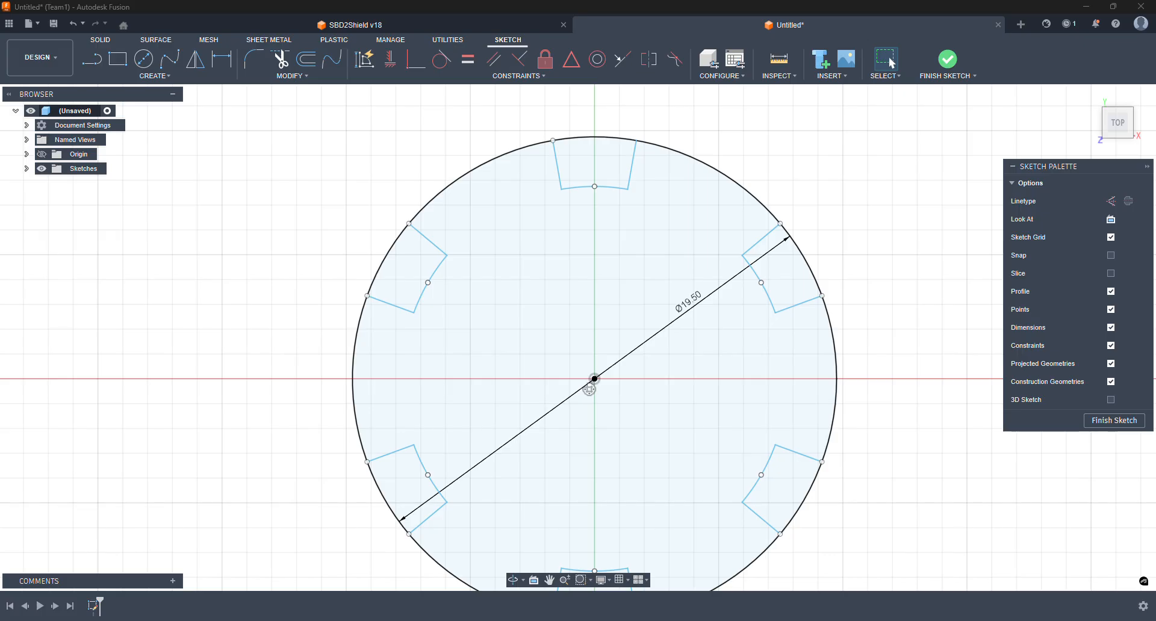
key("alt+Tab")
left_click_drag(447, 397, 535, 368)
left_click(863, 372)
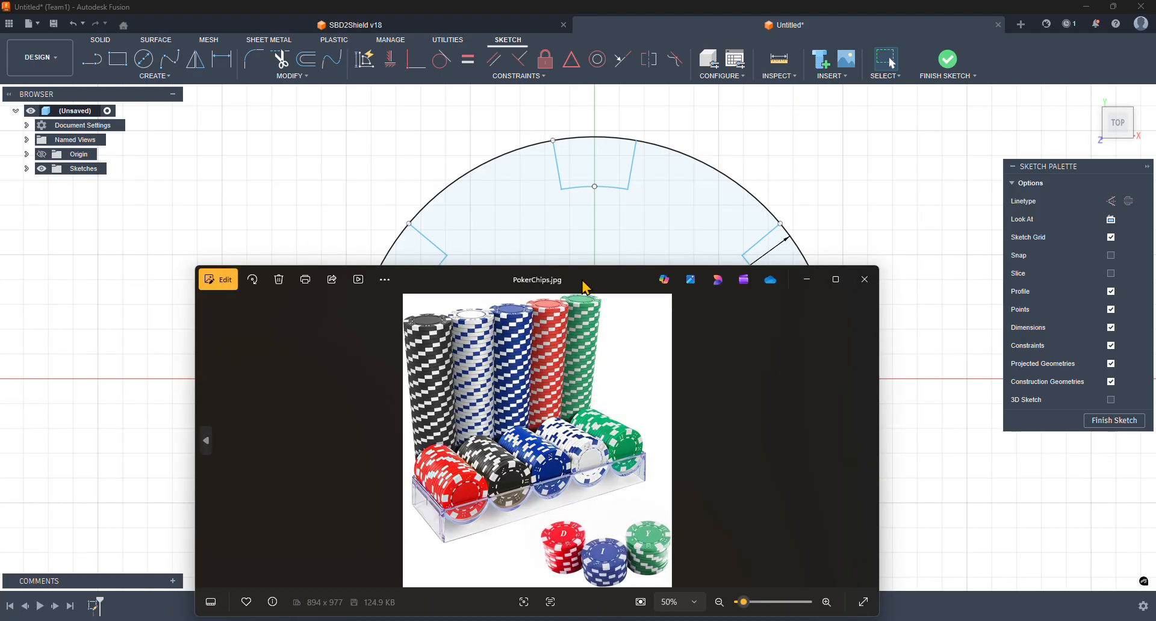
left_click_drag(586, 288, 581, 139)
scroll(474, 349, "up", 8)
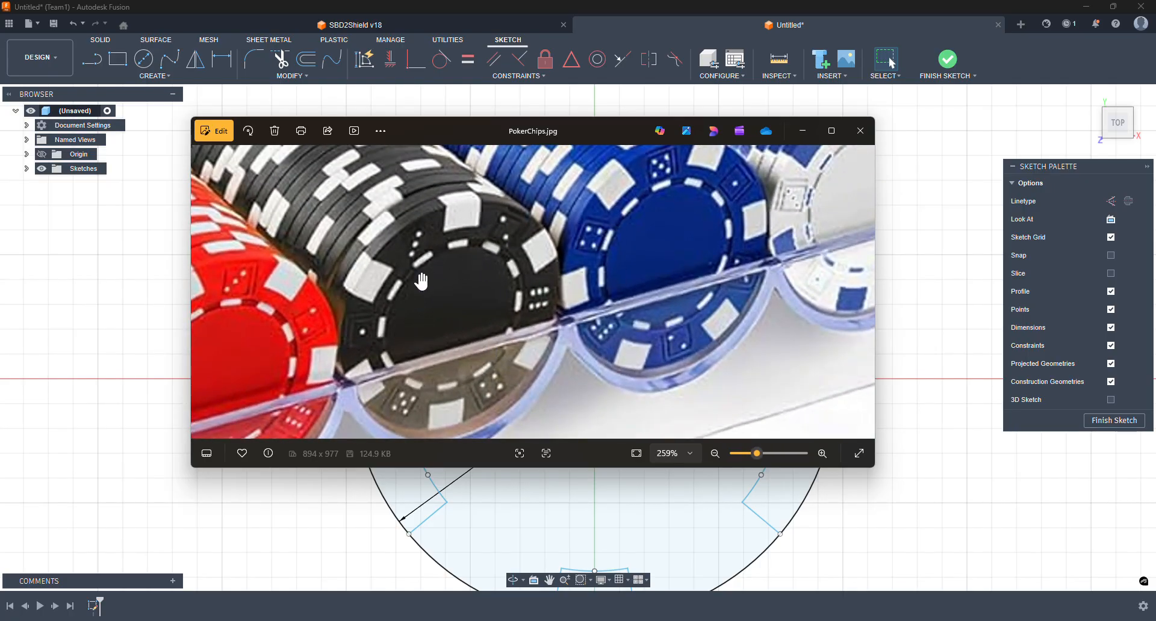
scroll(416, 356, "down", 2)
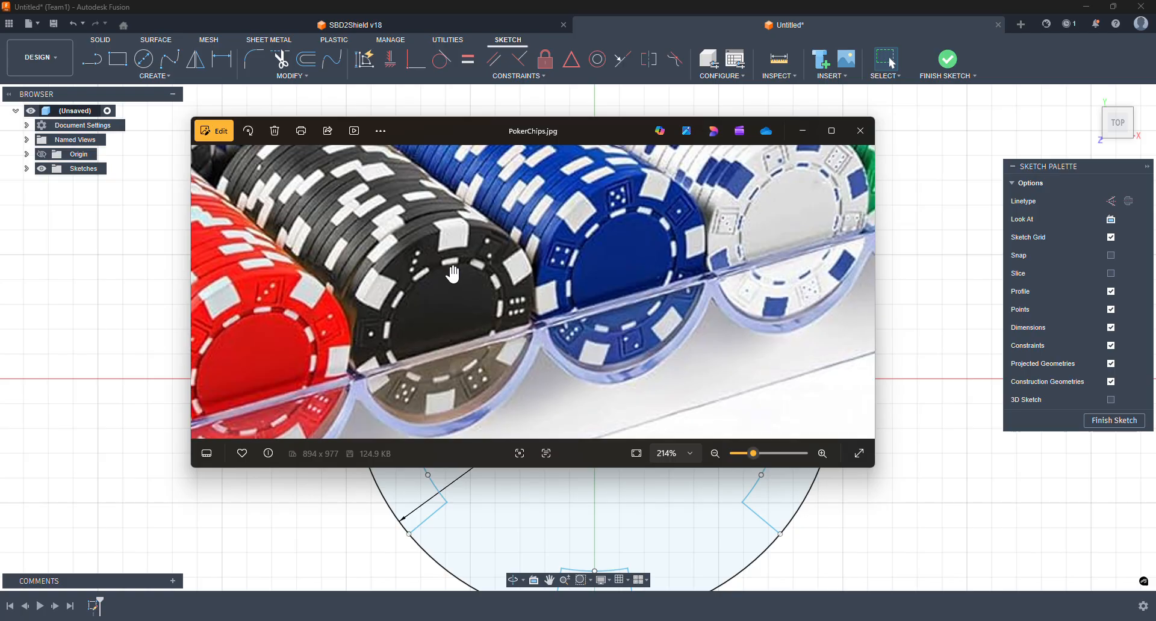
left_click(856, 143)
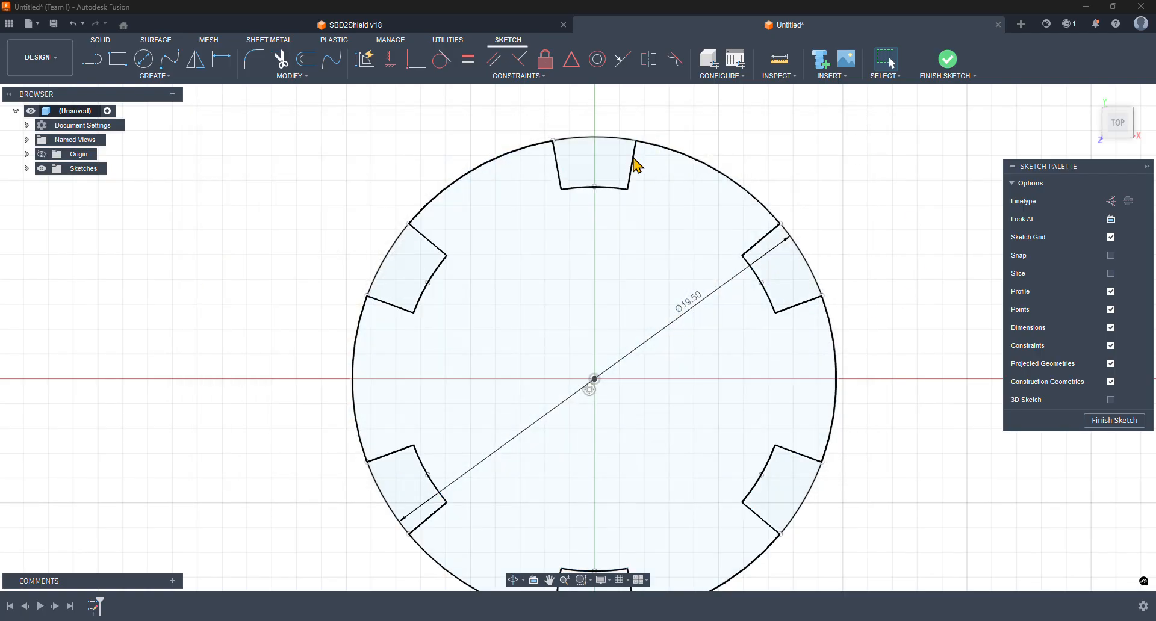
- Draw a 1 mm vertical line down from the midpoint of the uppermost edge block's inner arc
left_click(93, 59)
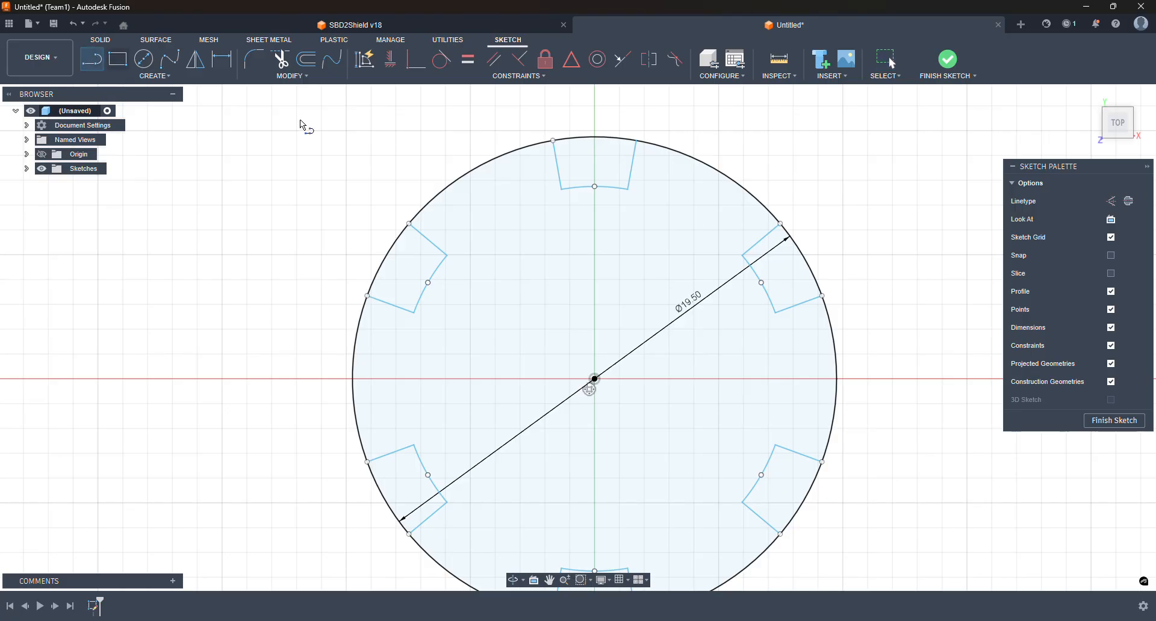
left_click(595, 187)
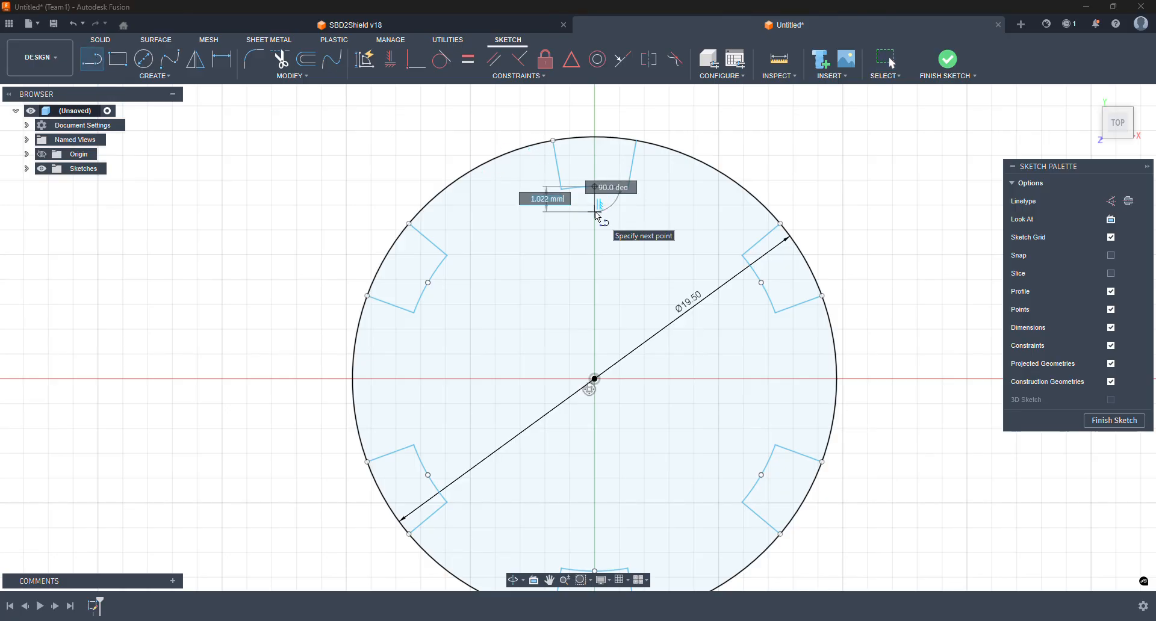
type("1")
key("Return")
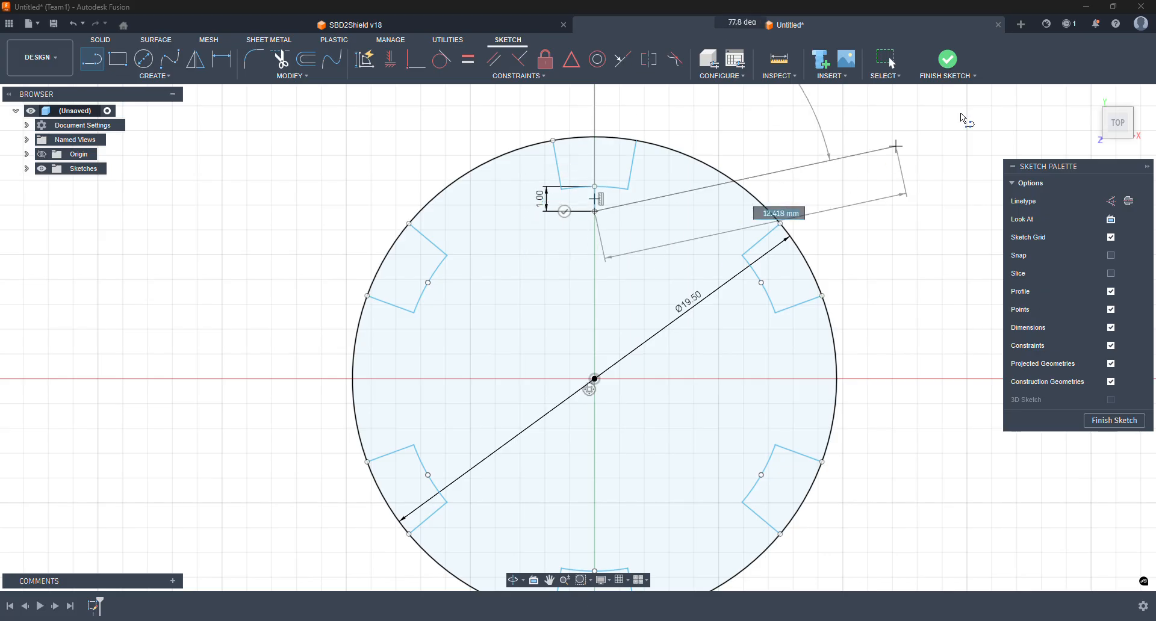
key("Escape")
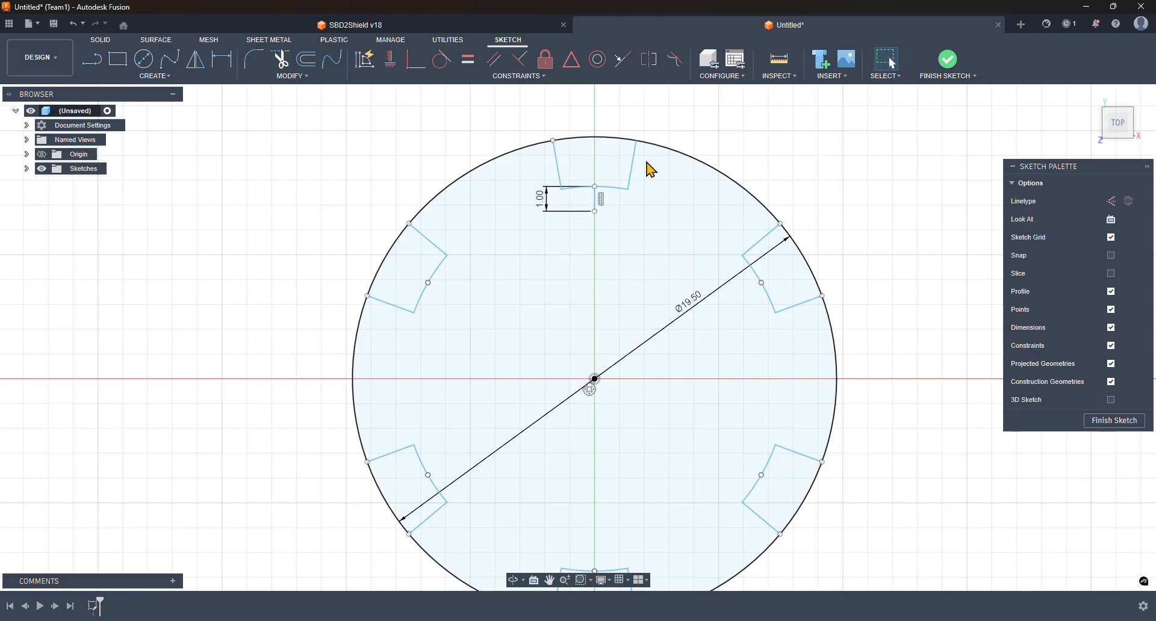
- Set the length of the short vertical line below the uppermost edge block to 0.75 mm
double_click(540, 204)
type("0.75")
key("Return")
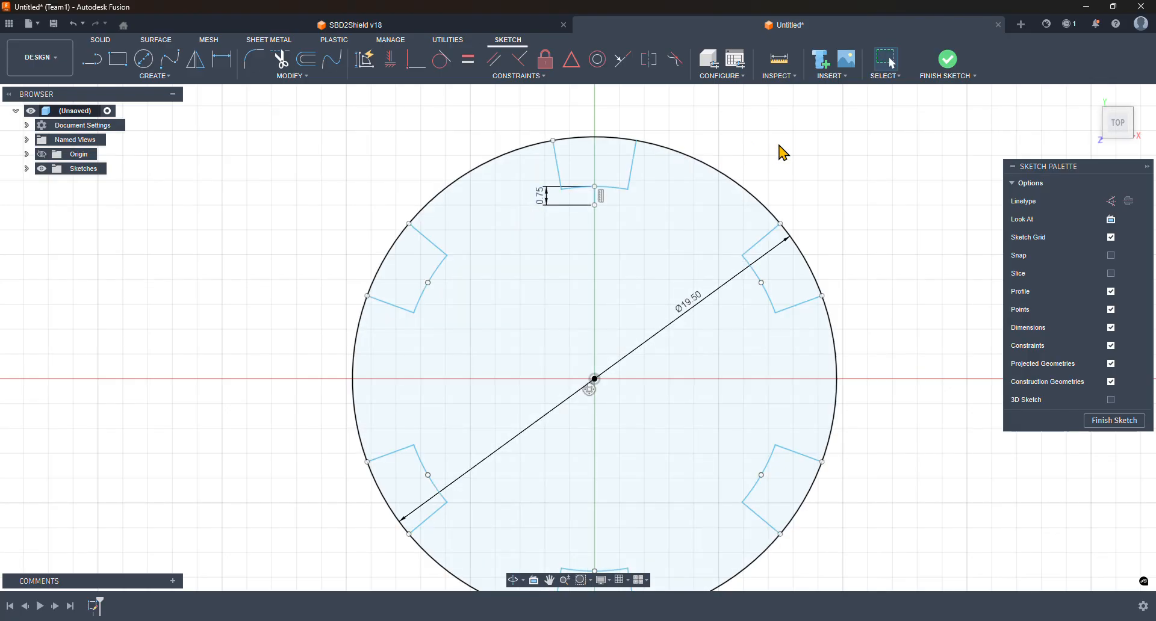
- Reduce the short vertical line's length to 0.5 mm
double_click(542, 197)
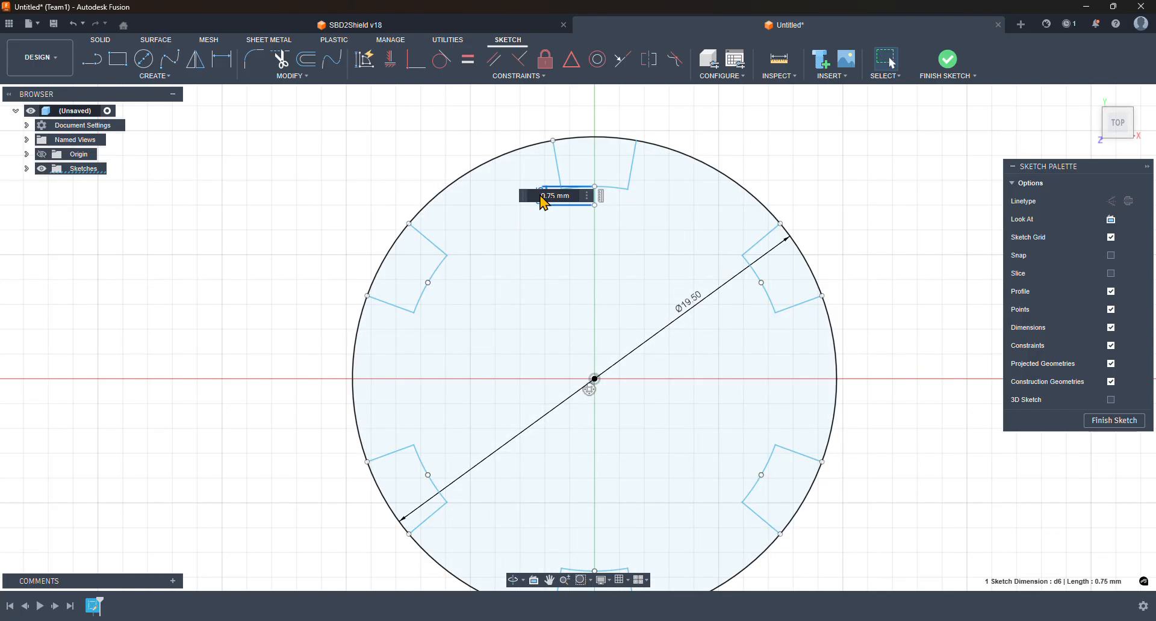
type("0.5")
key("Return")
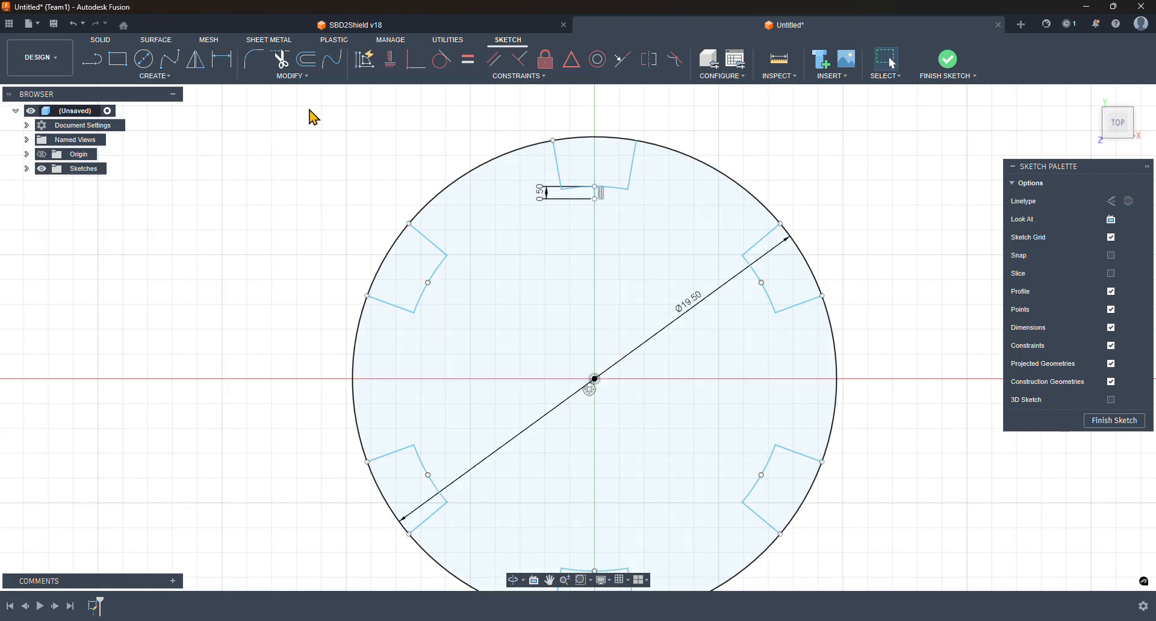
- Draw a circle centred on the chip through the short line's lower end, and check the inner ring in the PokerChips.jpg photo
left_click(144, 58)
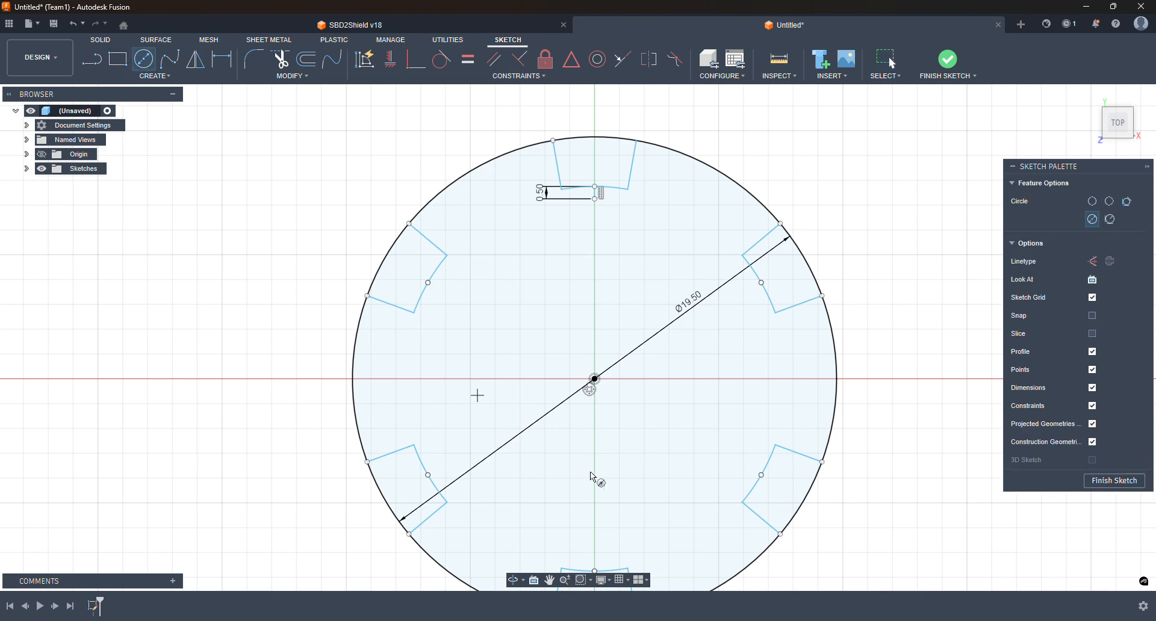
left_click(594, 380)
left_click(601, 201)
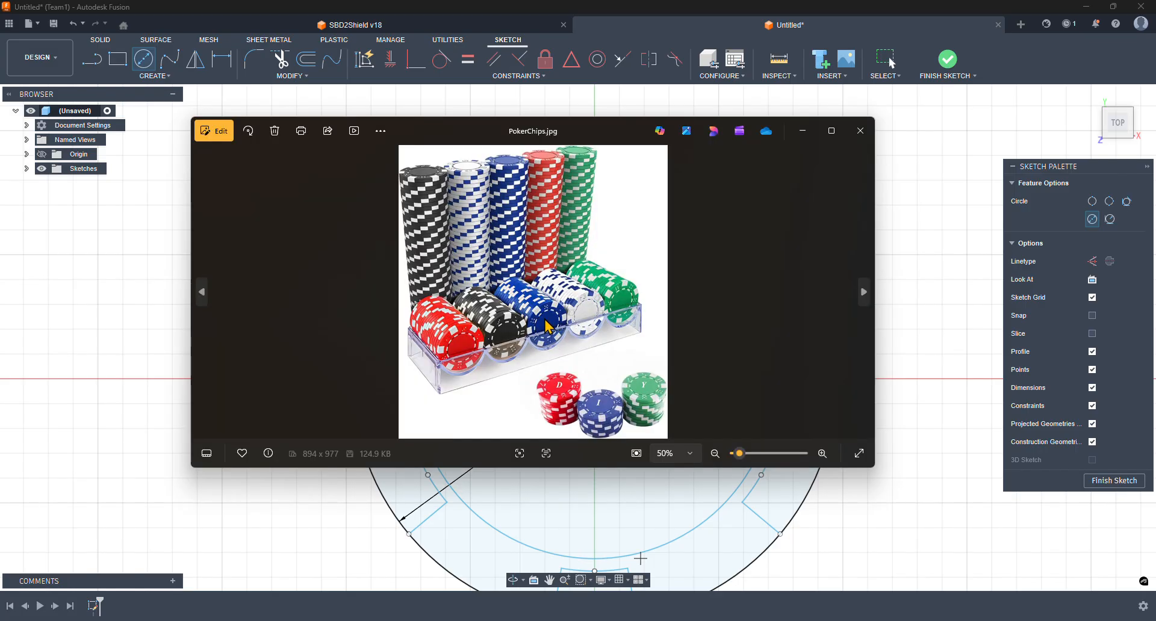
scroll(548, 327, "up", 6)
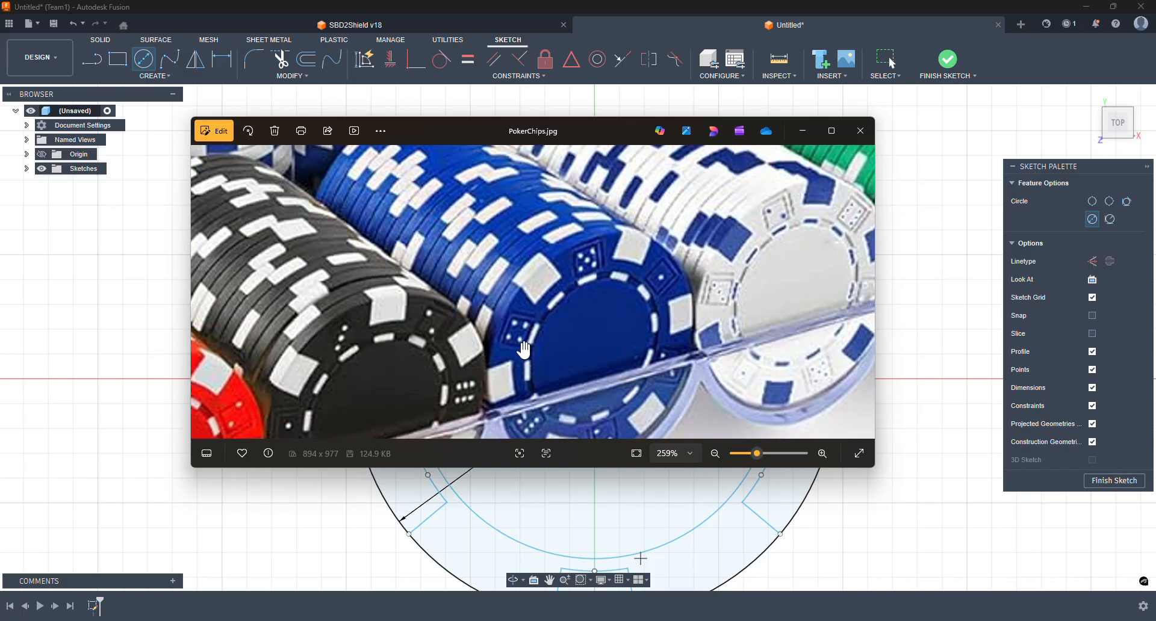
left_click(864, 138)
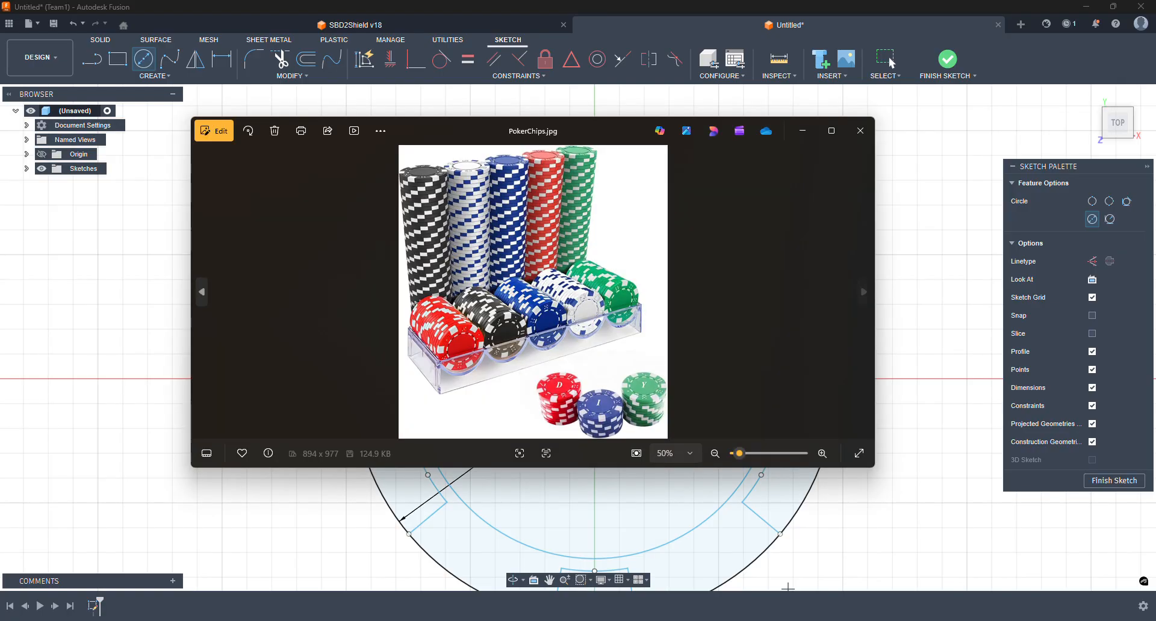
left_click(861, 131)
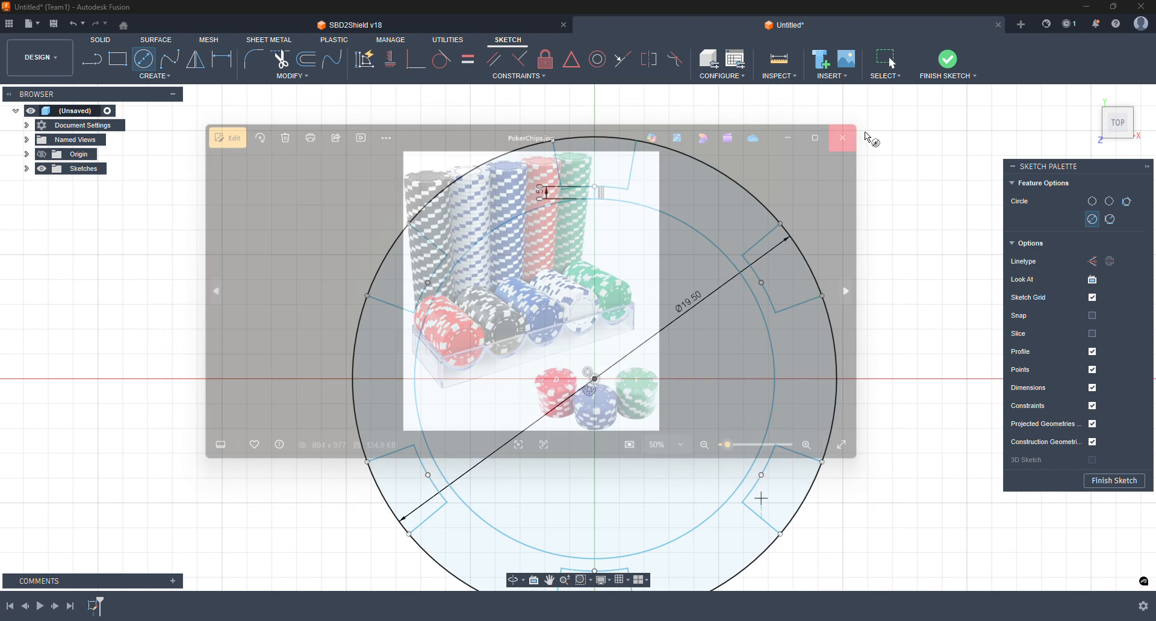
- Draw a slightly slanted line about 7.25 mm long from the chip's centre to the inner circle, just right of the vertical axis
scroll(598, 193, "up", 1)
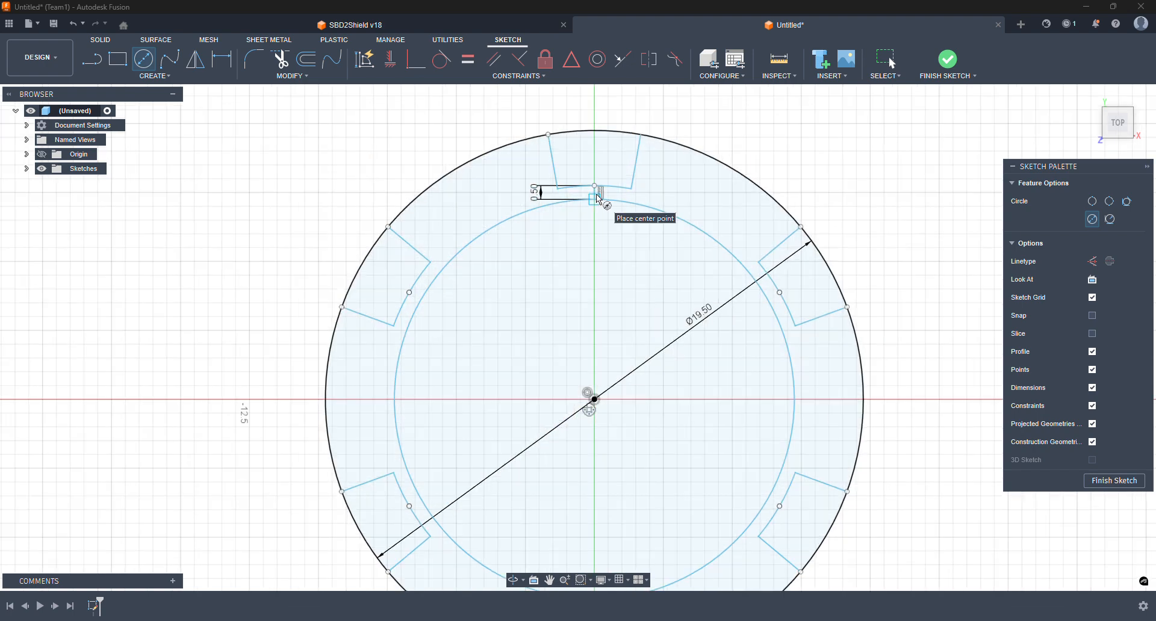
scroll(598, 196, "up", 3)
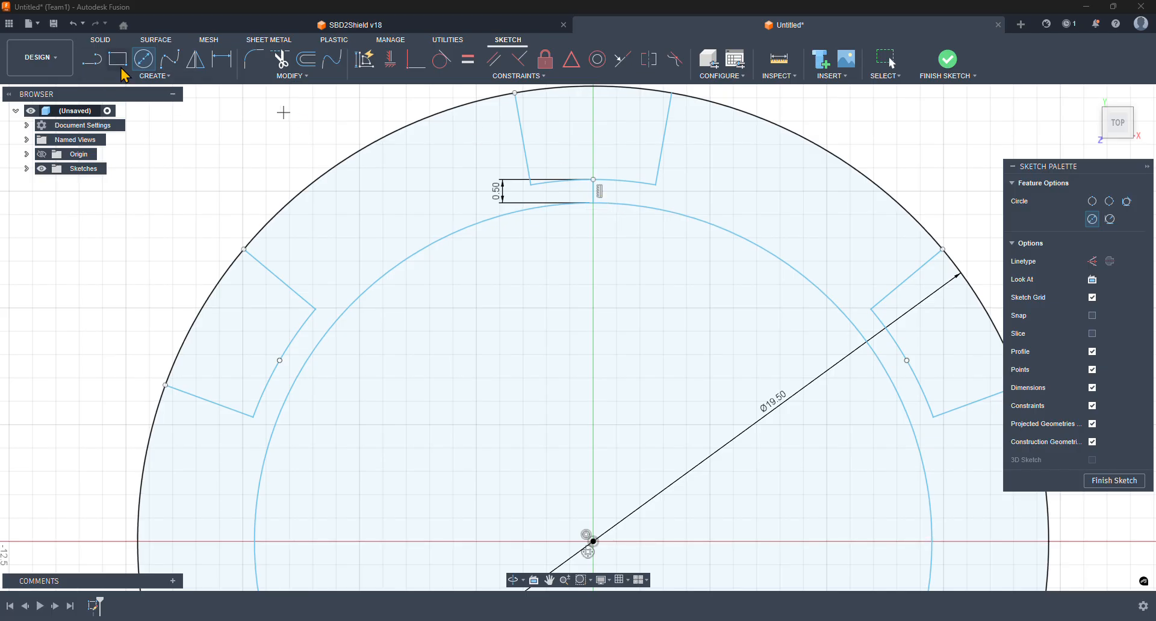
left_click(91, 59)
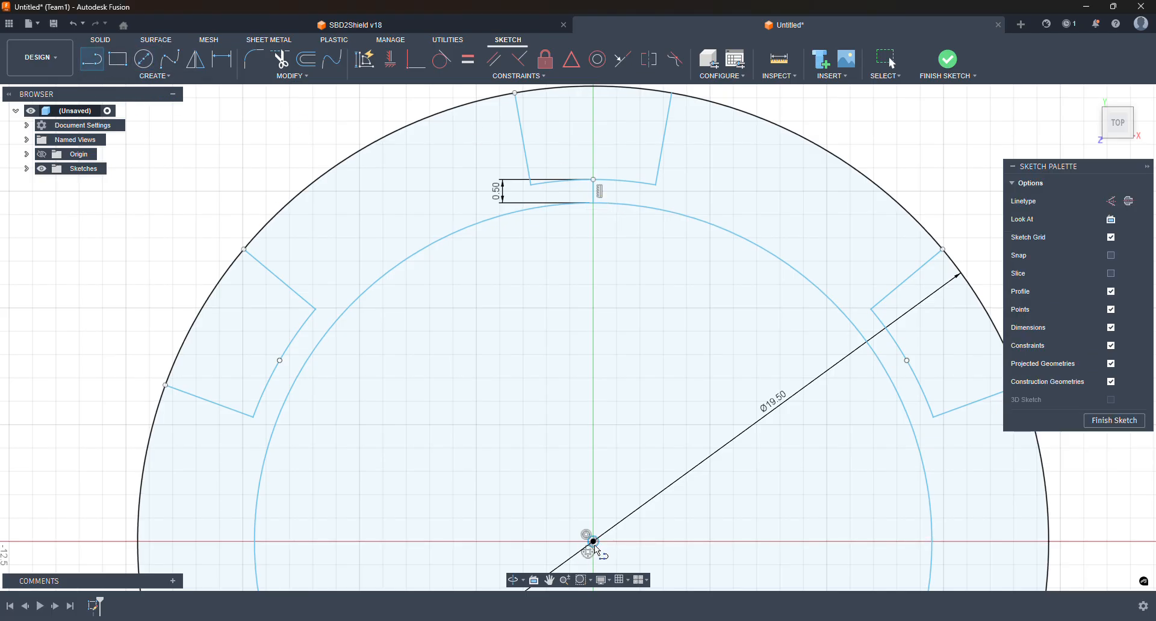
left_click(594, 543)
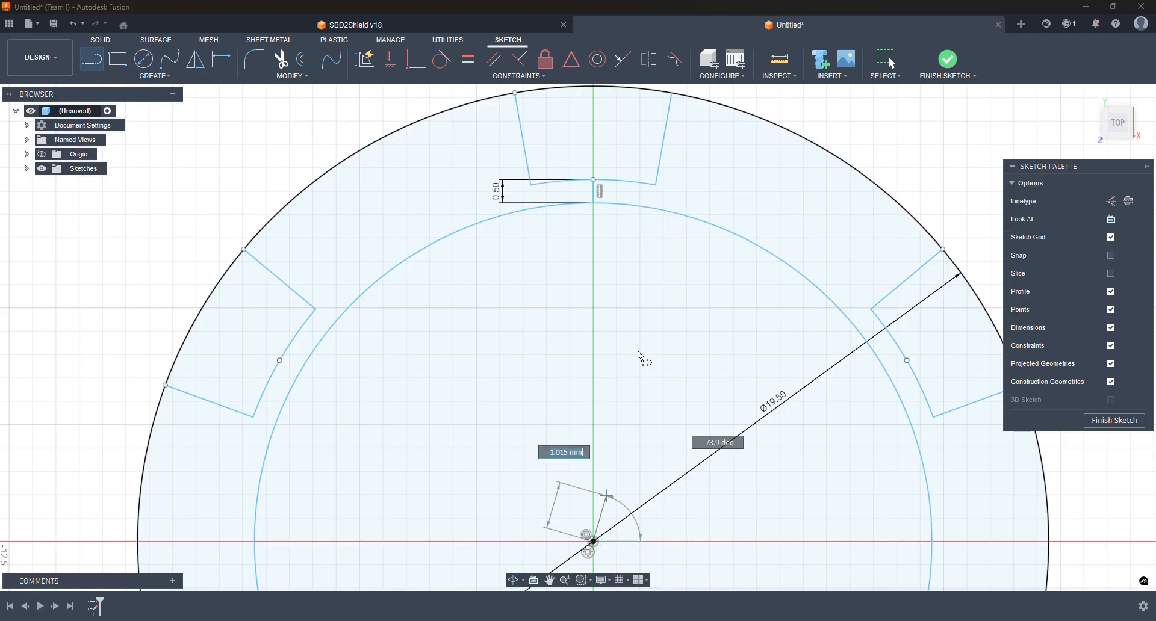
left_click(623, 205)
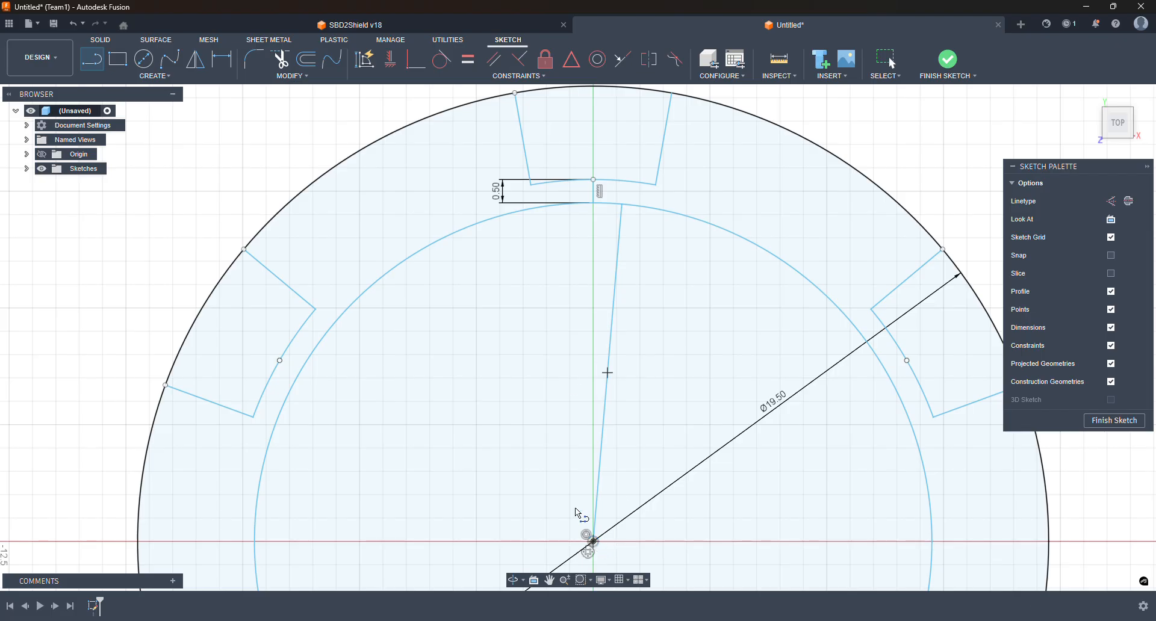
left_click(593, 541)
right_click(577, 204)
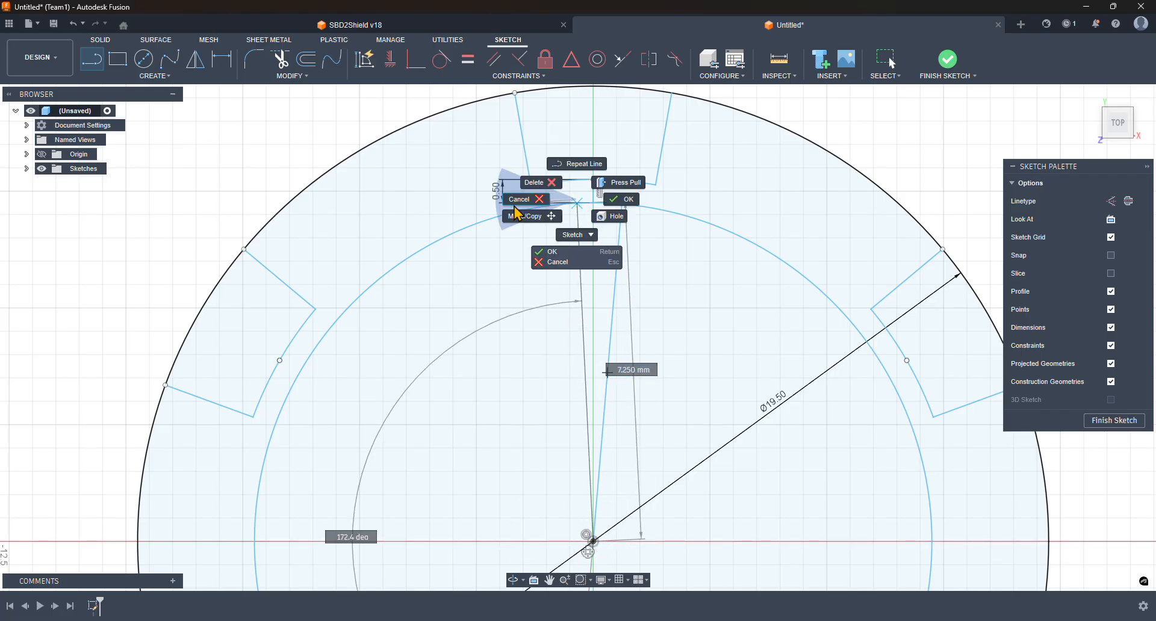
left_click(517, 204)
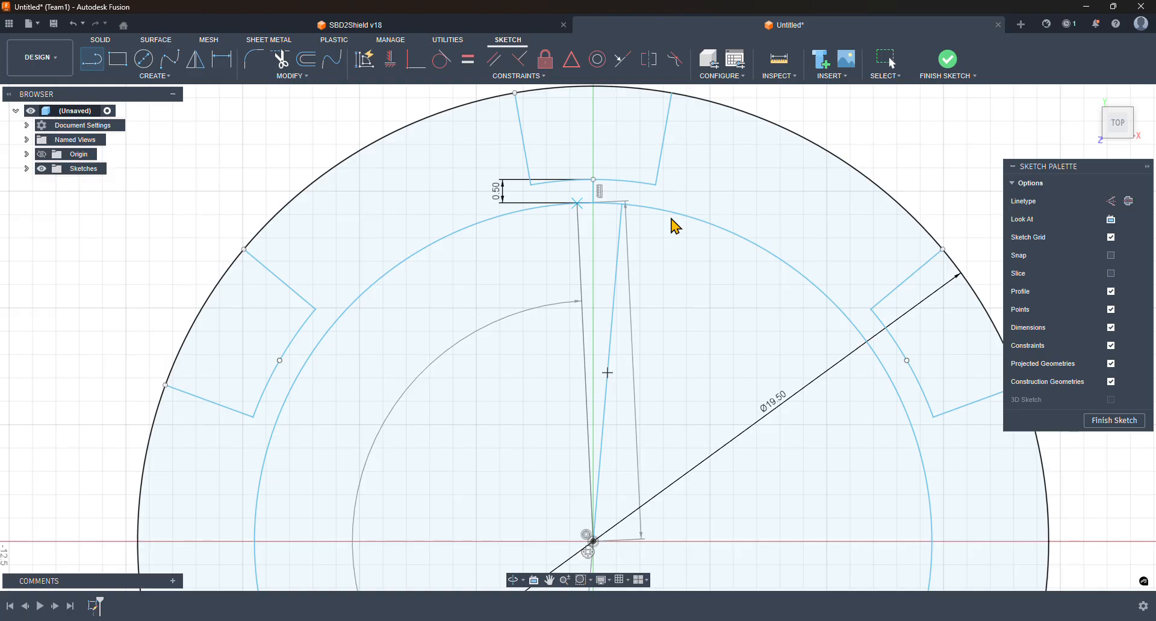
key("Escape")
- Draw a vertical line 0.25 mm long downward from the point where the short 0.5 mm line meets the inner circle
scroll(609, 225, "up", 4)
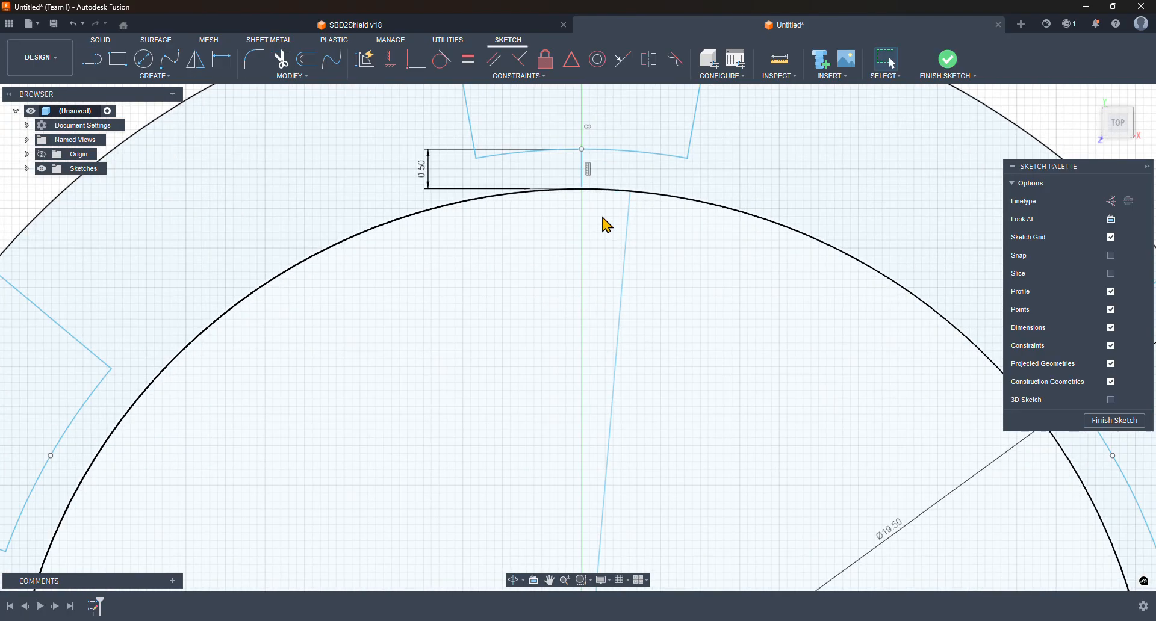
left_click(92, 59)
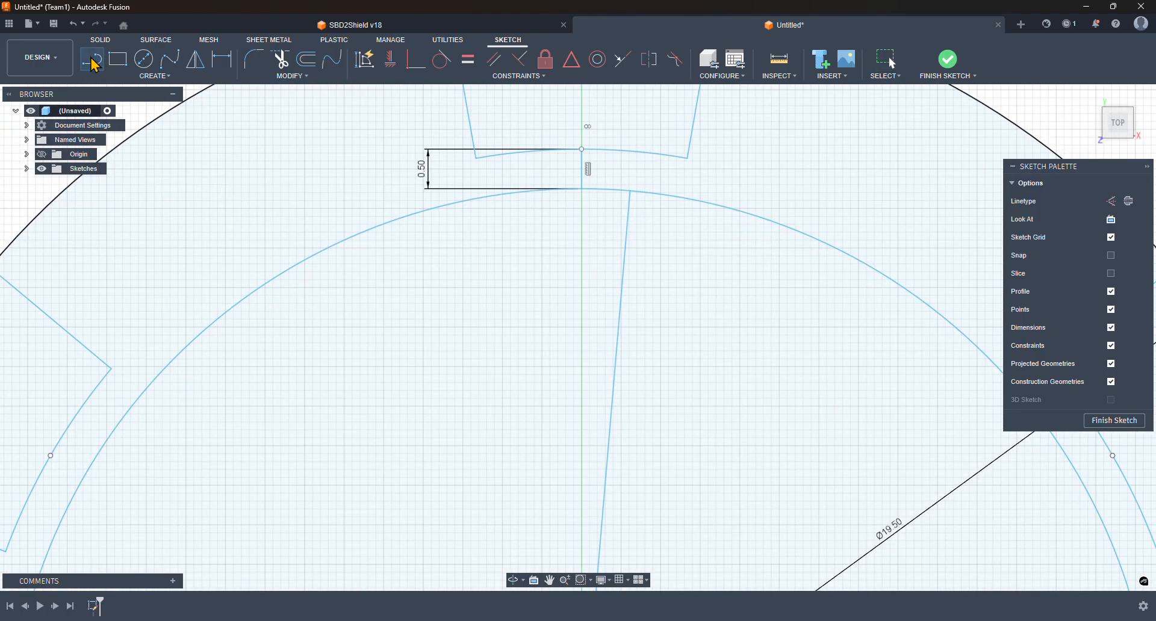
left_click(581, 191)
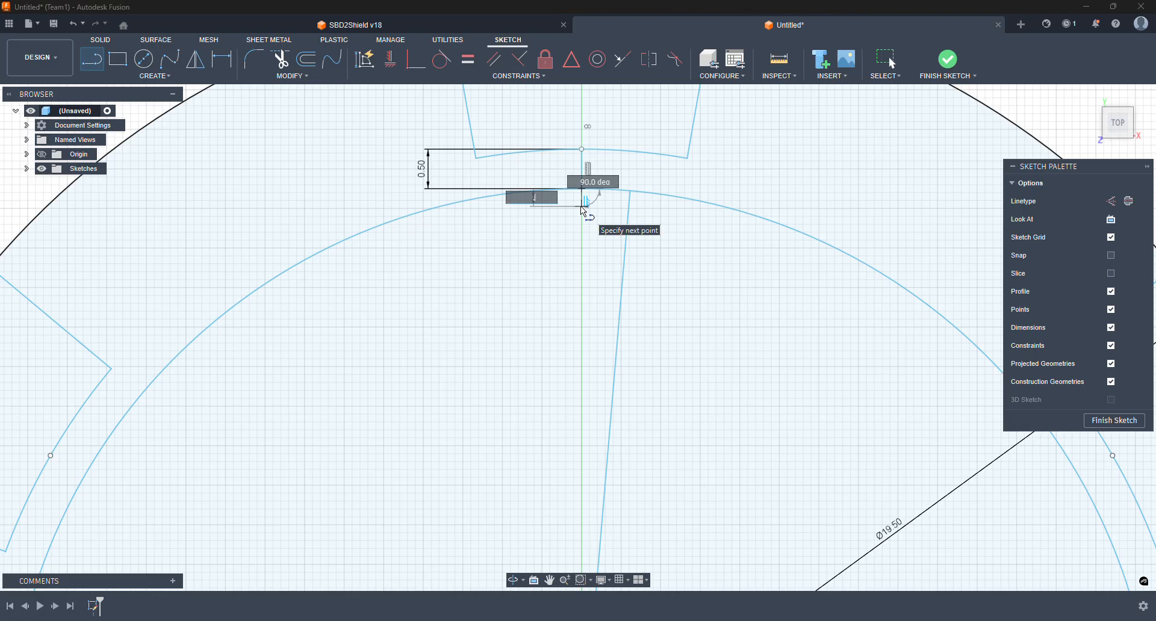
type(".55")
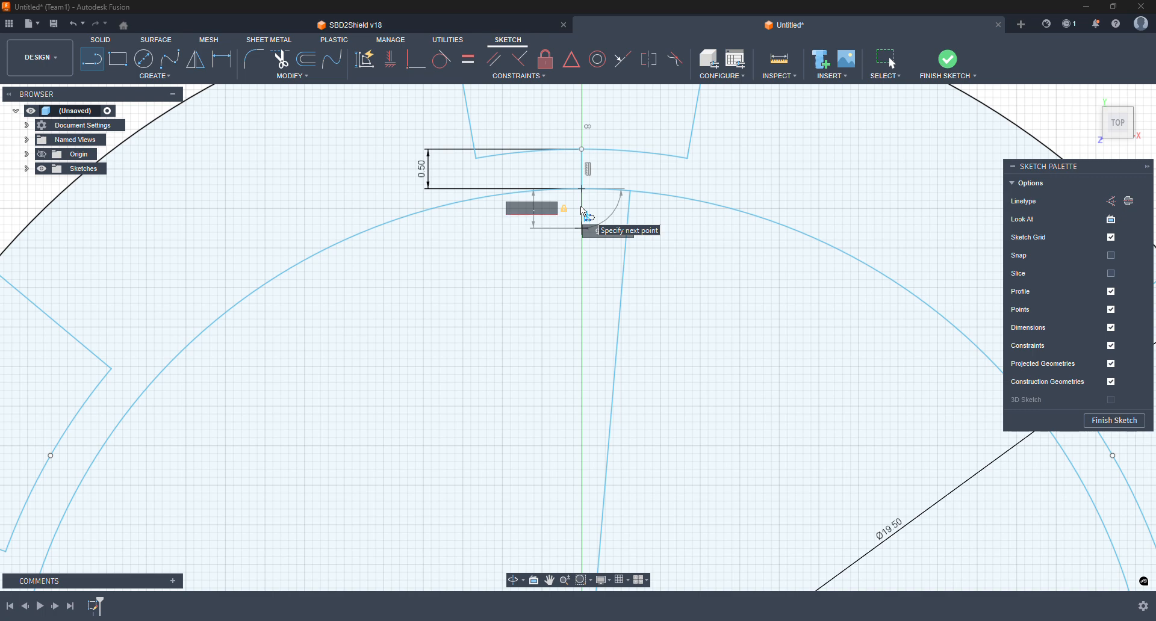
key("Return")
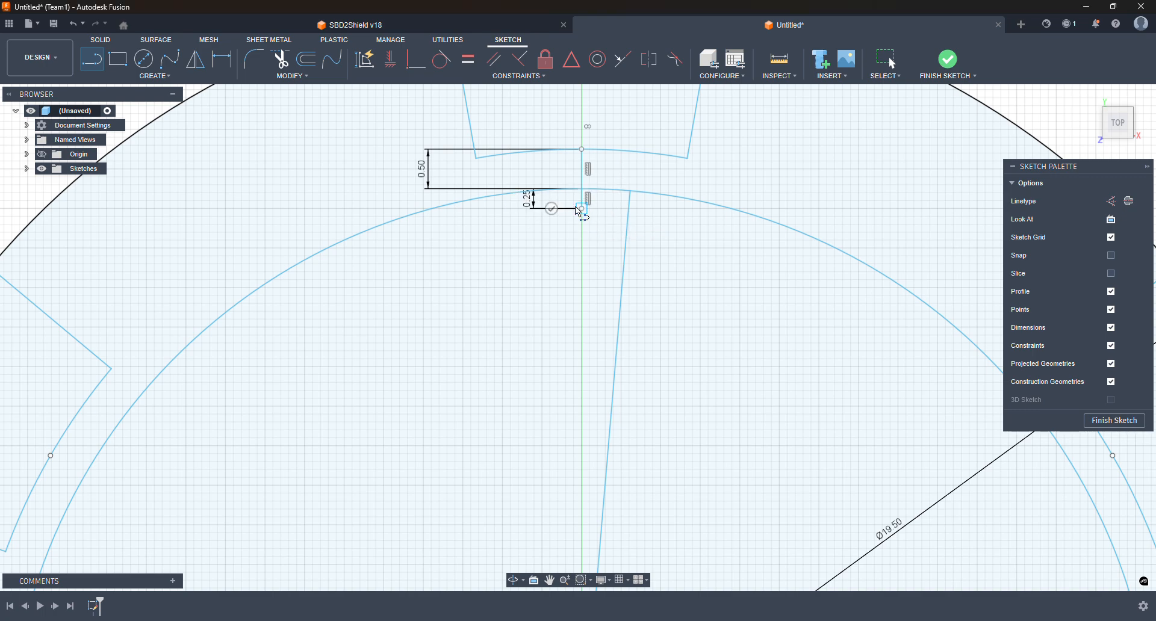
key("Escape")
- Draw a second inner circle centred on the chip through the lower end of the 0.25 mm vertical line
key("c")
middle_click_drag(729, 481, 725, 366)
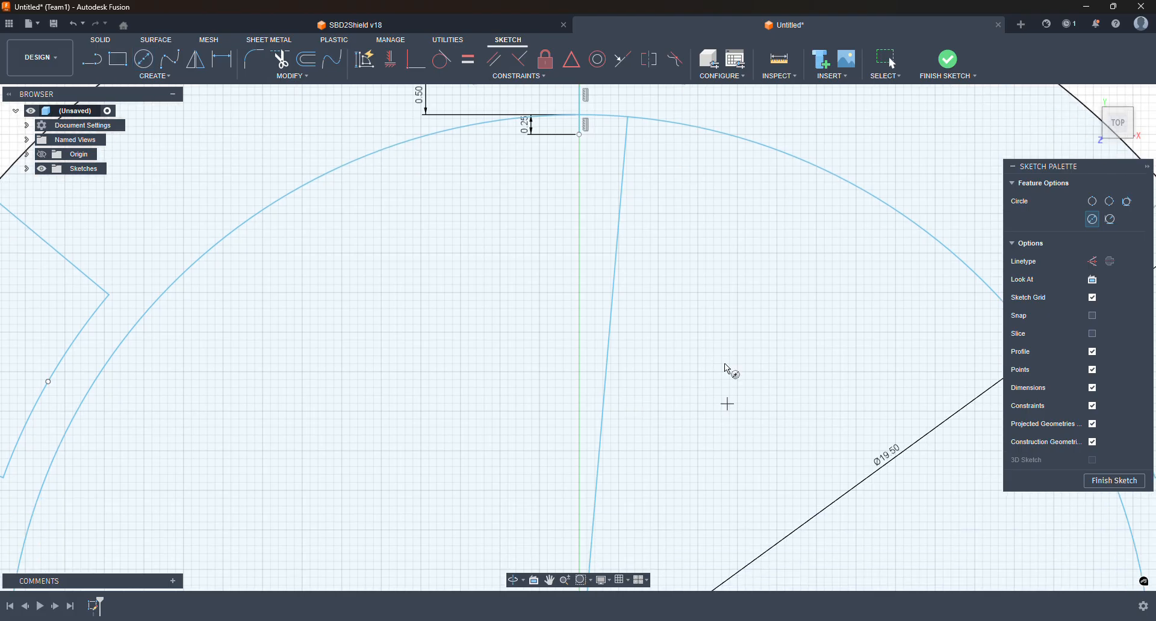
middle_click_drag(640, 475, 628, 361)
scroll(593, 434, "down", 1)
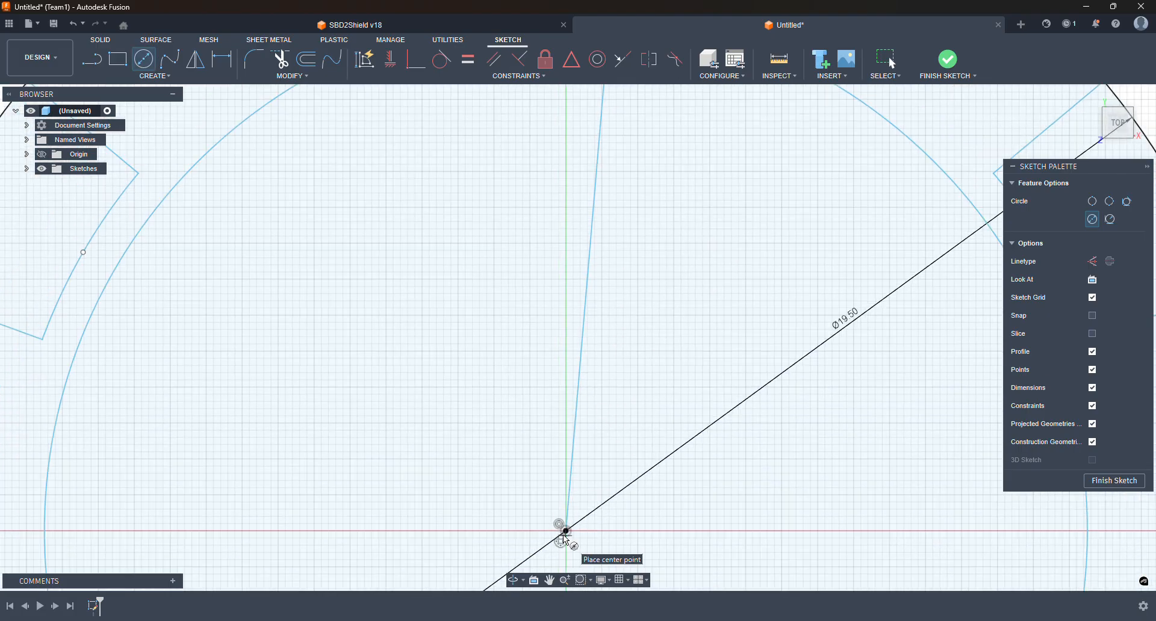
left_click(567, 532)
scroll(622, 211, "up", 5)
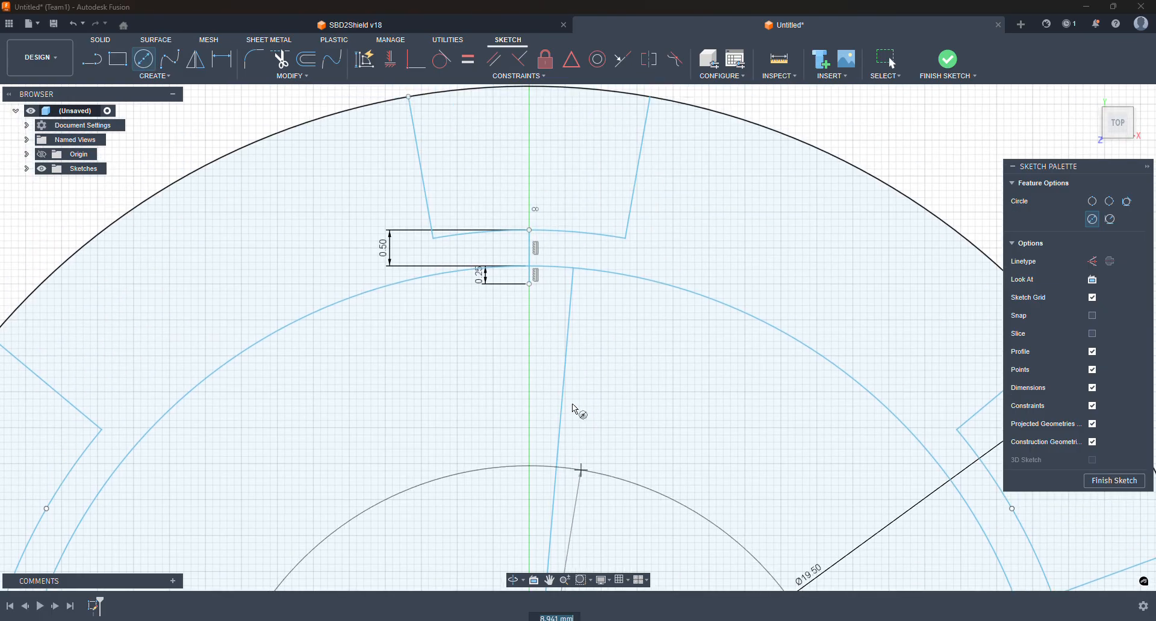
left_click(531, 284)
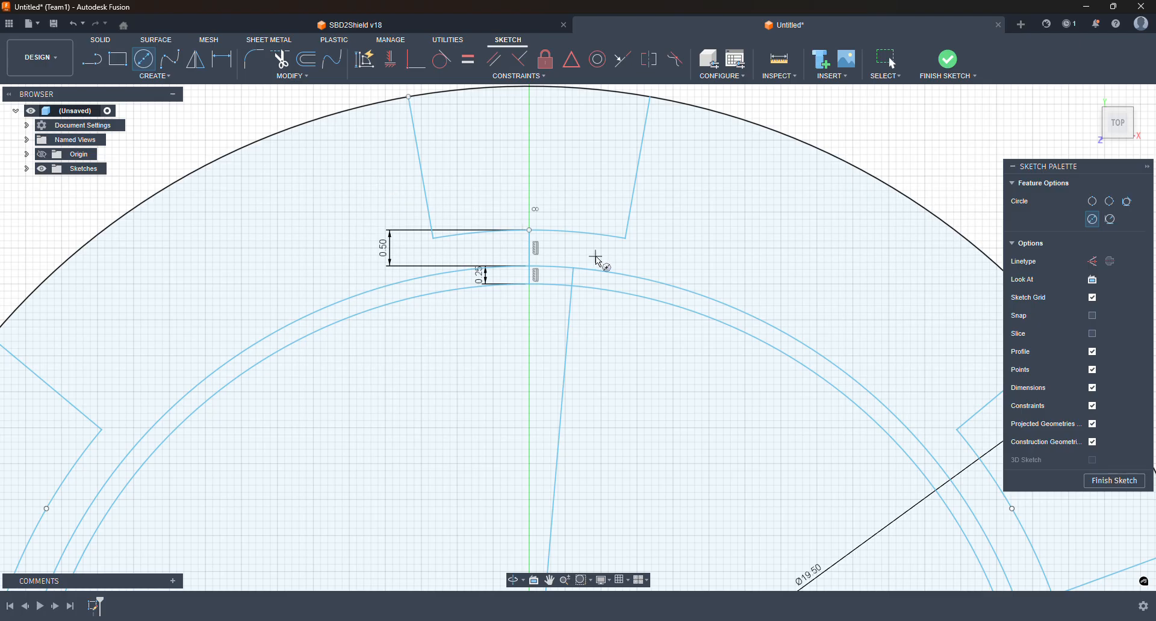
- Trace the half dash's slanted side and its lower edge between the vertical and slanted lines, using a line and a three-point arc
scroll(593, 259, "up", 3)
left_click(92, 59)
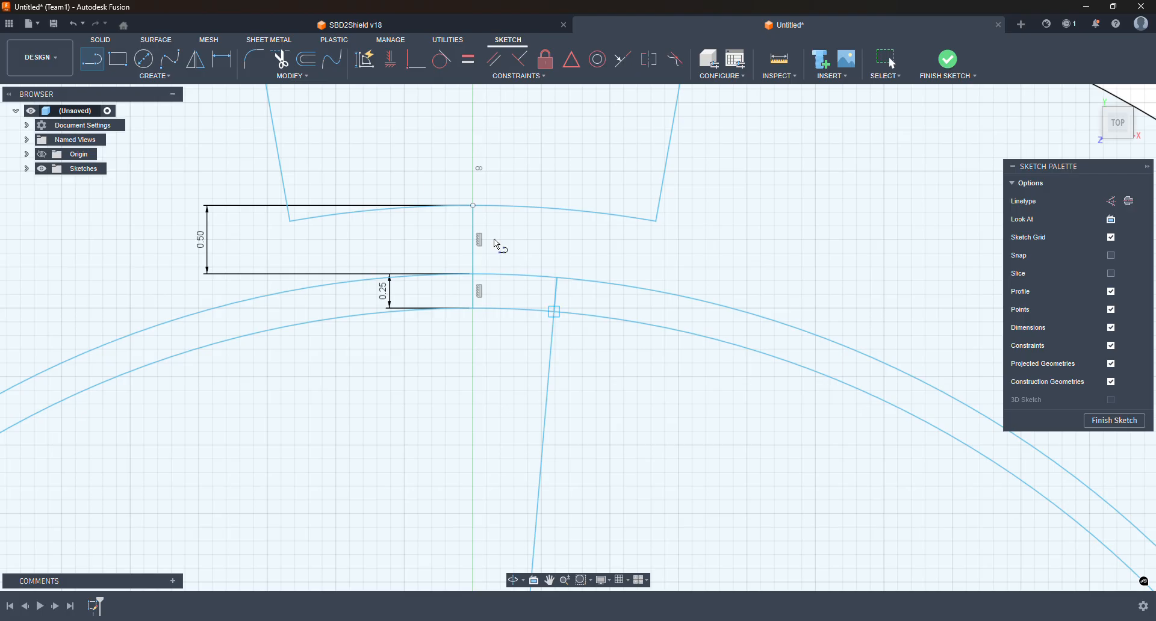
left_click(154, 77)
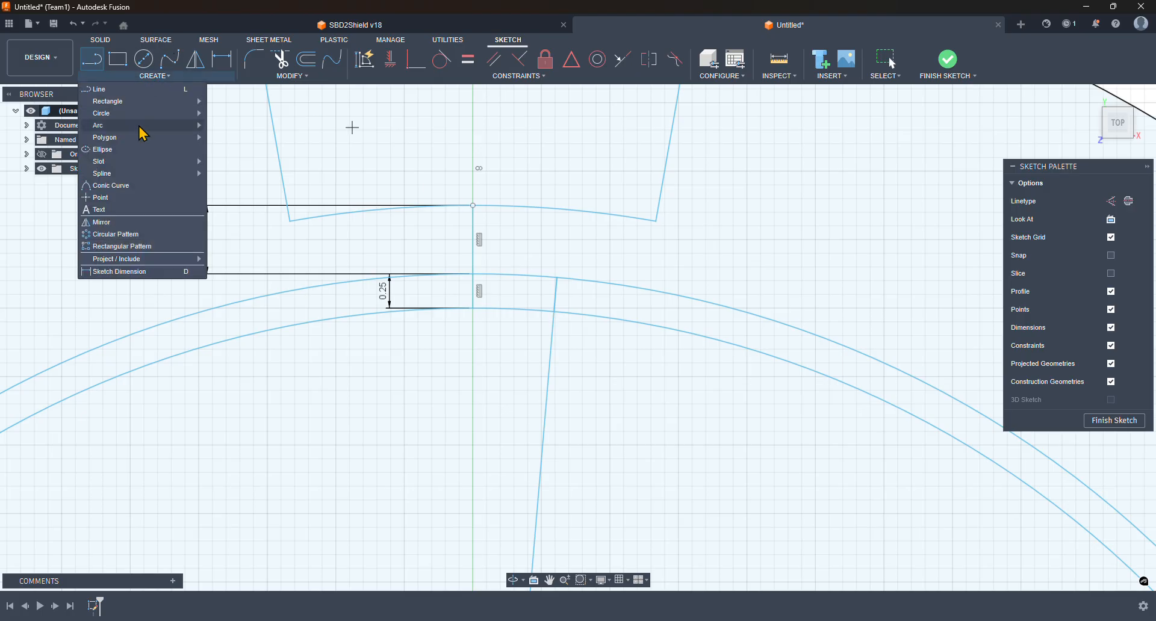
mouse_move(139, 126)
left_click(261, 135)
left_click(473, 309)
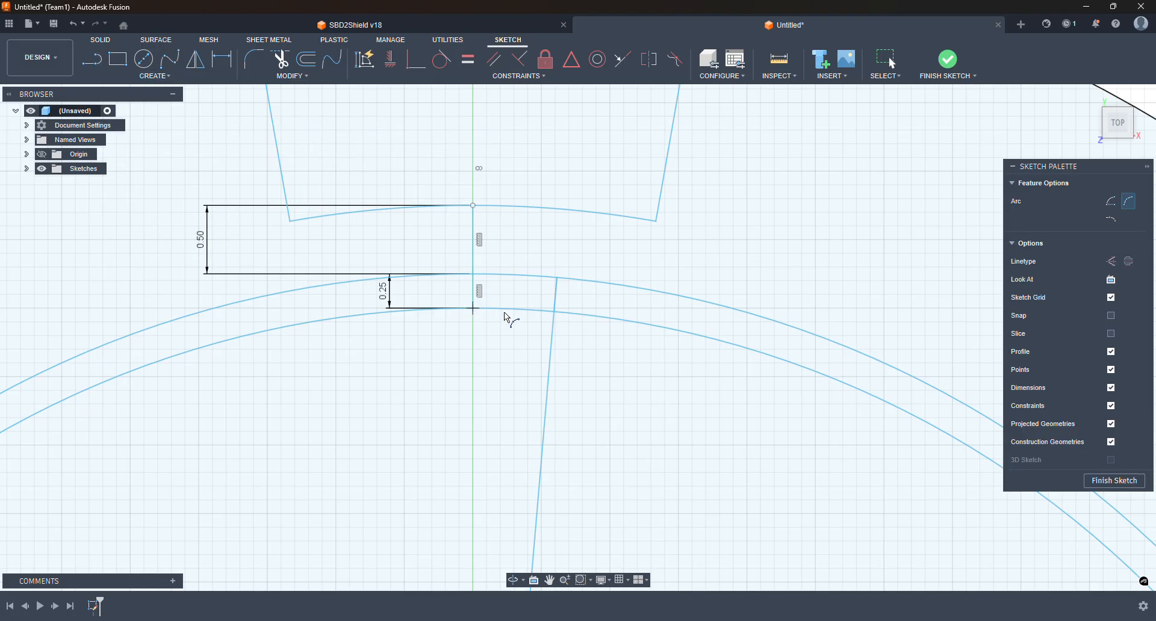
left_click(555, 312)
left_click(507, 314)
left_click(890, 60)
left_click(620, 288)
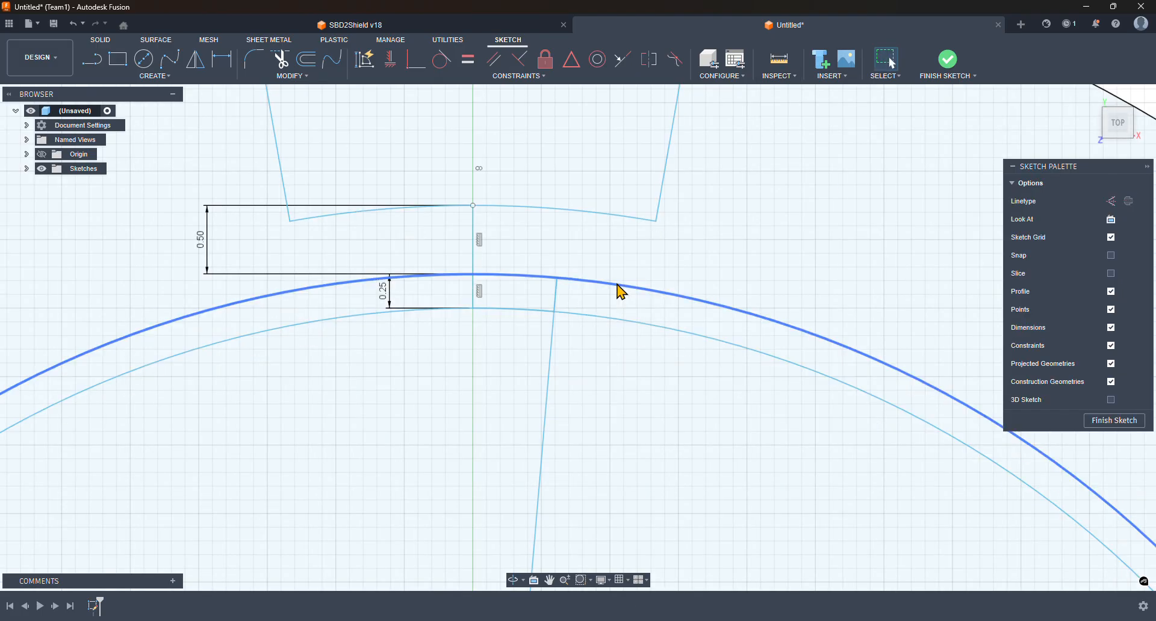
left_click(611, 328)
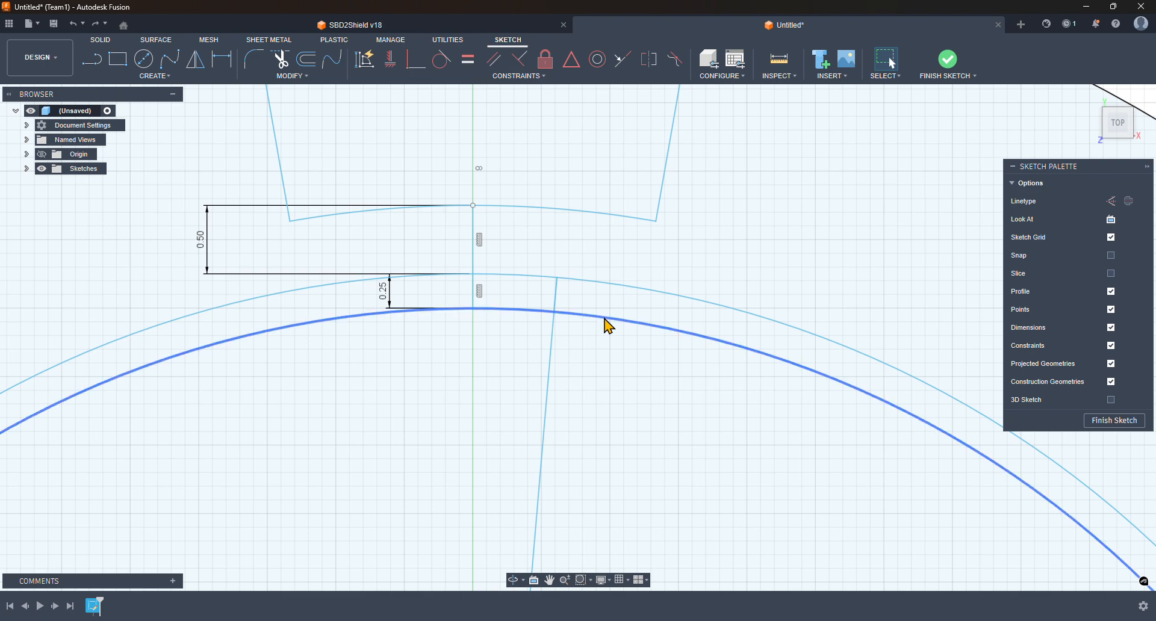
- Trace the half dash's upper edge with a three-point arc along the outer of the two inner circles
left_click(152, 76)
mouse_move(129, 118)
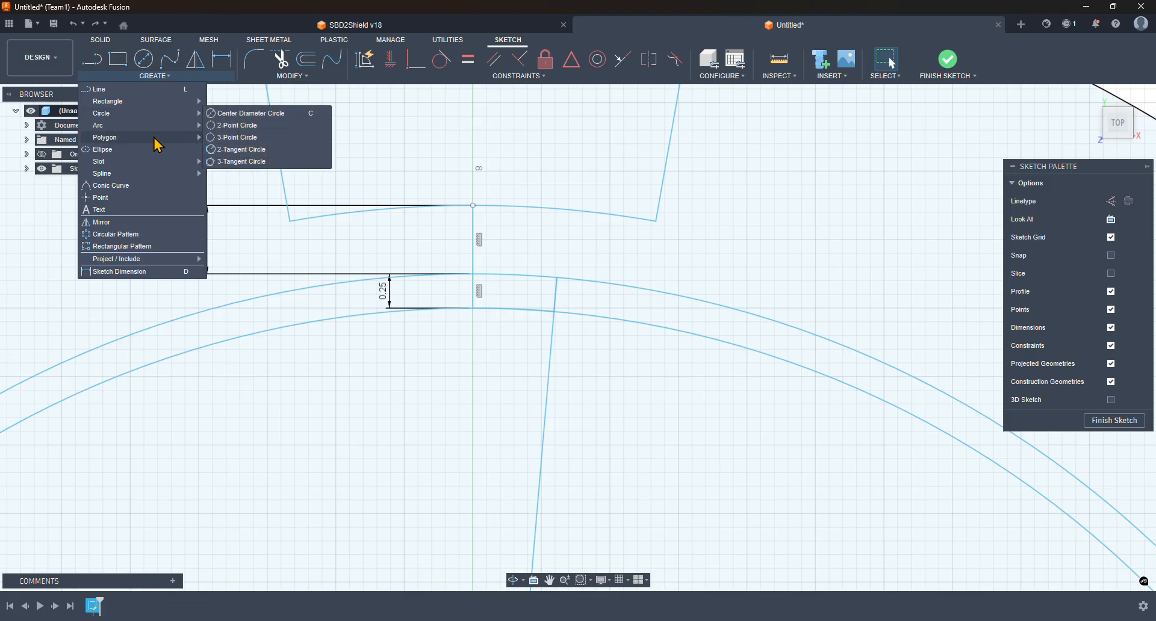
mouse_move(163, 126)
left_click(248, 129)
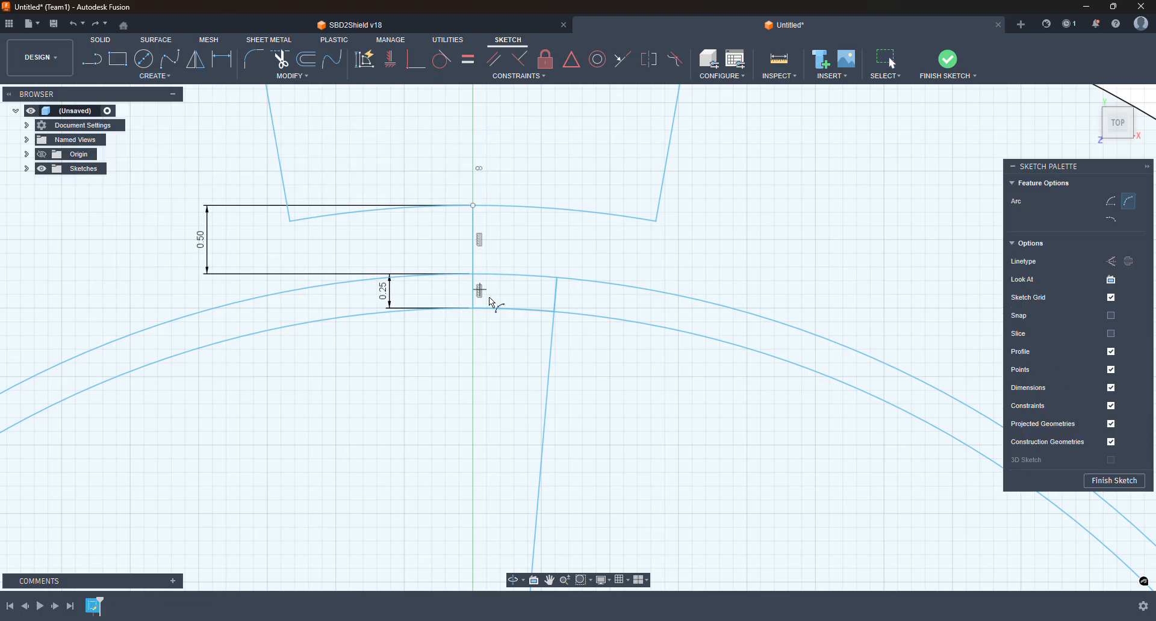
left_click(474, 275)
left_click(557, 278)
left_click(538, 279)
left_click(888, 60)
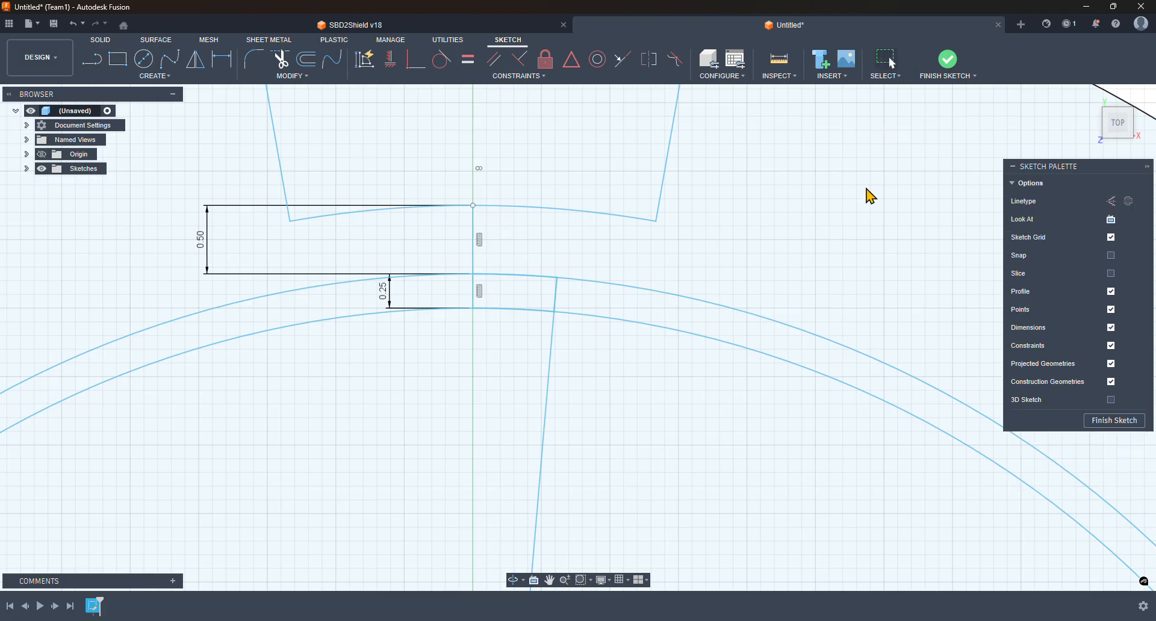
- Delete both full inner circles and the long slanted line from the chip's centre, keeping the traced half dash
left_click(763, 327)
key("Delete")
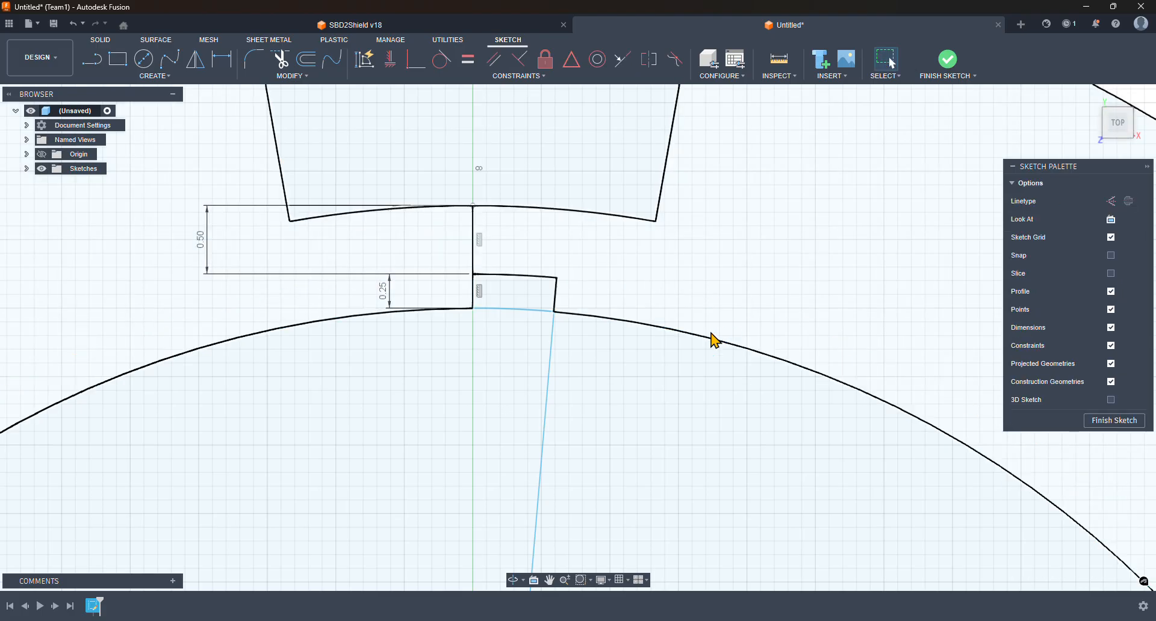
left_click(711, 340)
key("Delete")
left_click(546, 431)
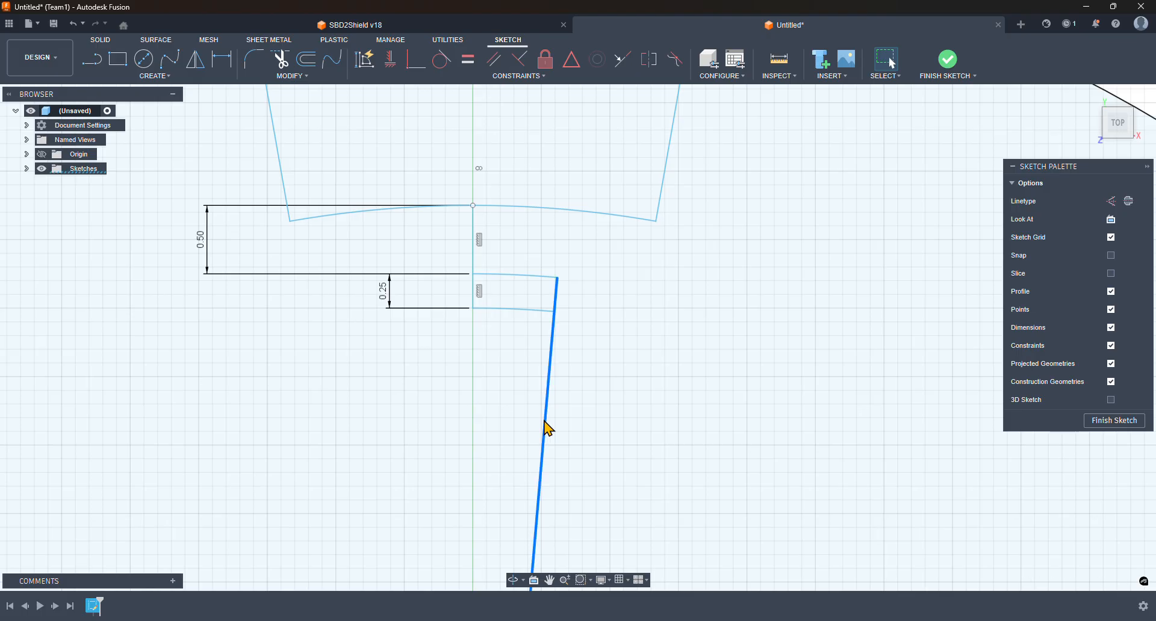
key("Delete")
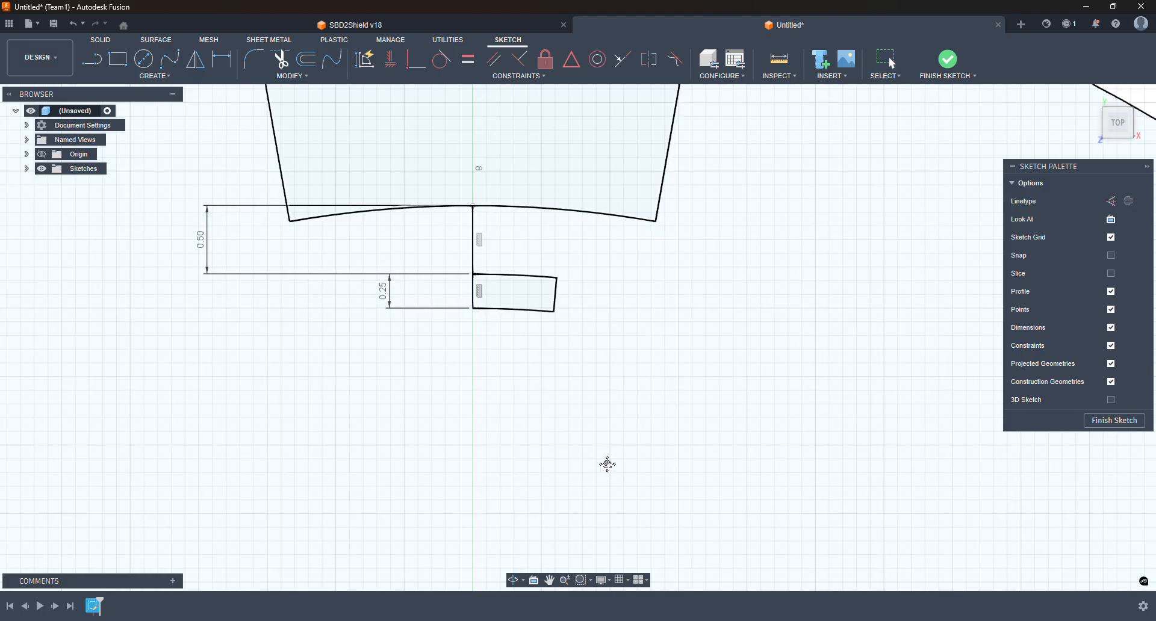
- Delete the 0.25 mm vertical line that closes the half dash on the chip's vertical axis
middle_click_drag(609, 464, 750, 369)
scroll(750, 368, "down", 5)
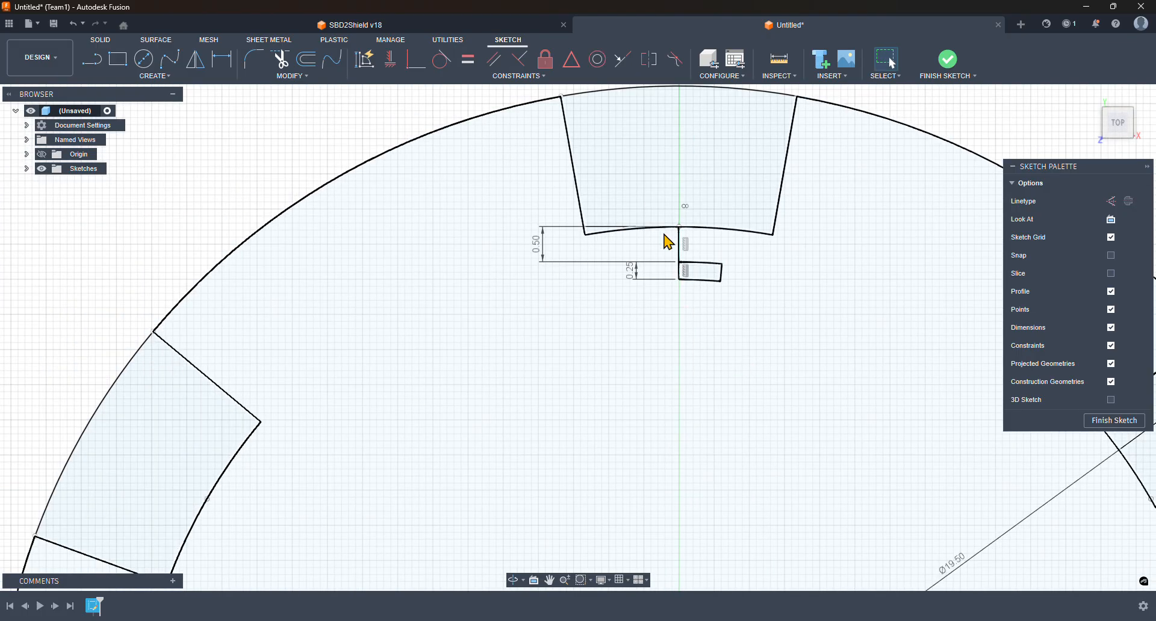
scroll(729, 290, "up", 6)
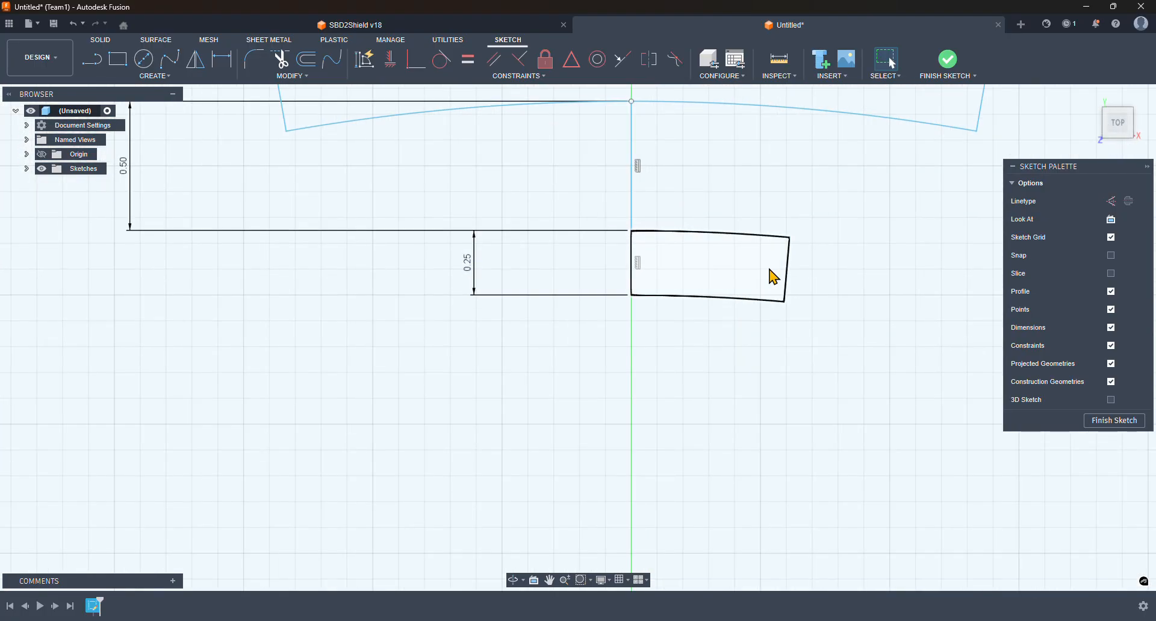
left_click(632, 261)
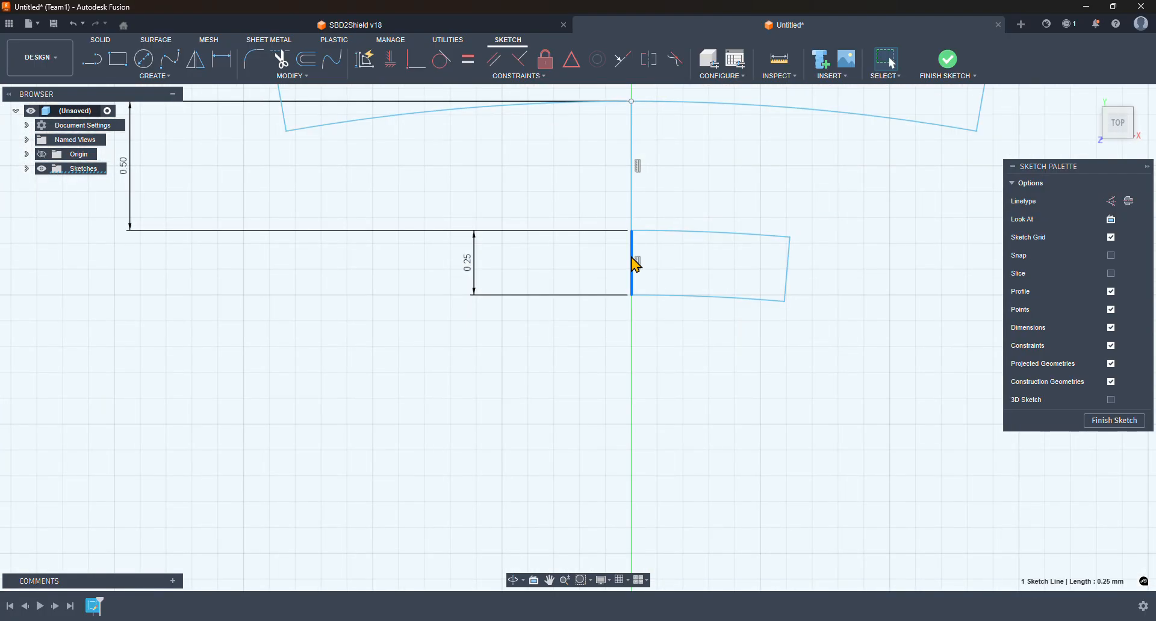
key("Delete")
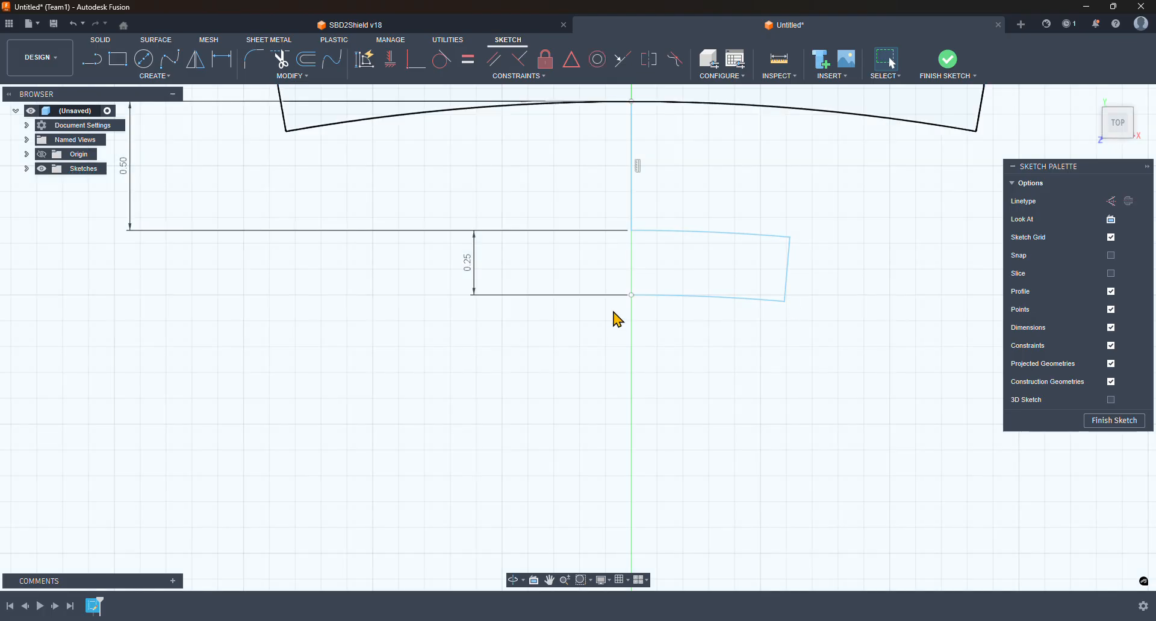
- Mirror the half dash's two arcs and slanted side about the 0.5 mm vertical line to complete the dash
left_click(706, 304)
left_click(788, 263)
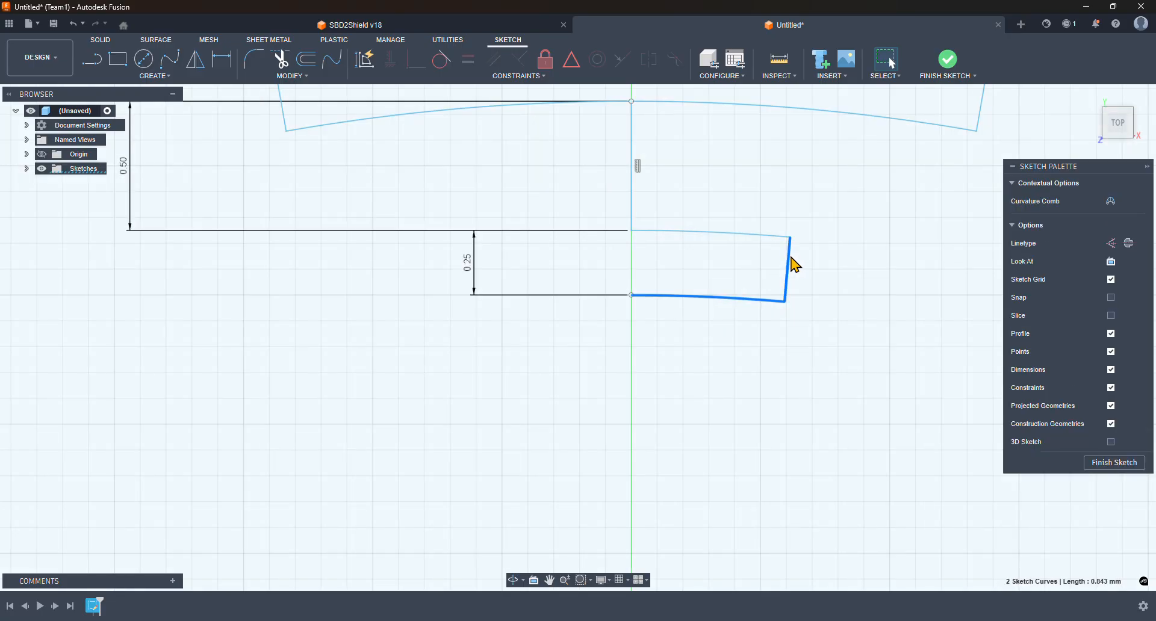
left_click(756, 240)
left_click(155, 76)
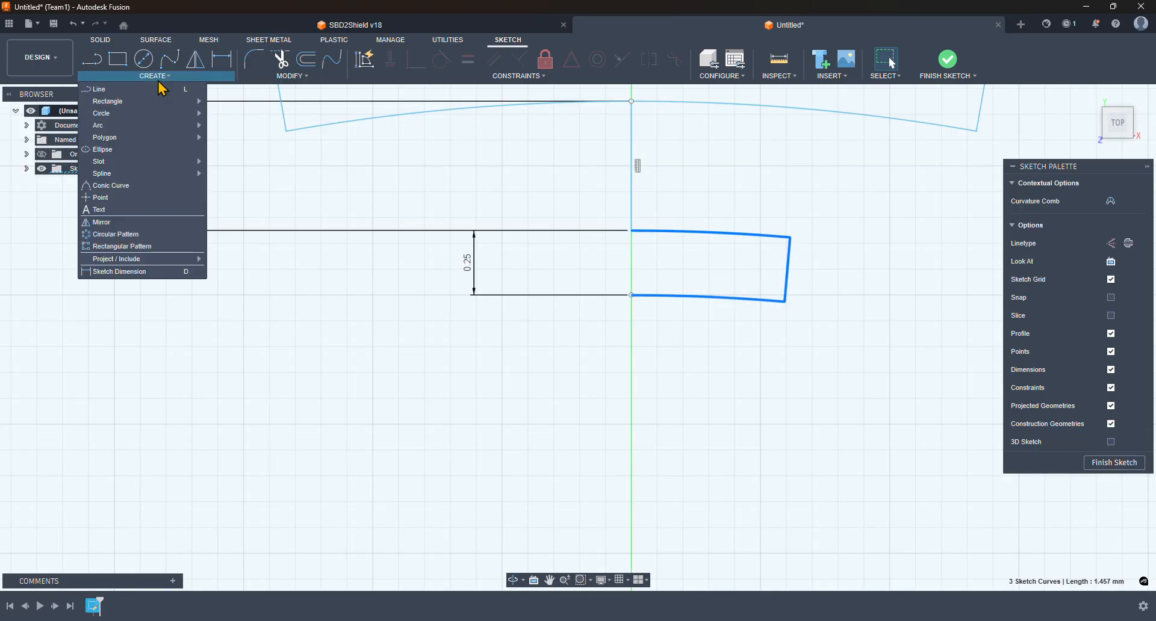
left_click(115, 222)
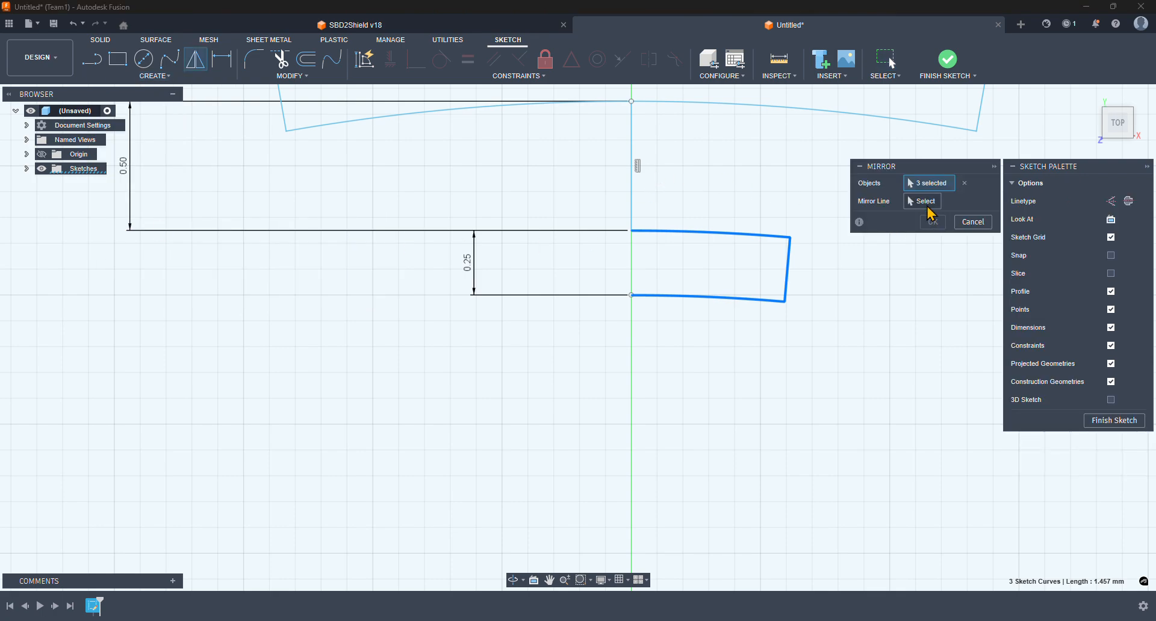
left_click(631, 201)
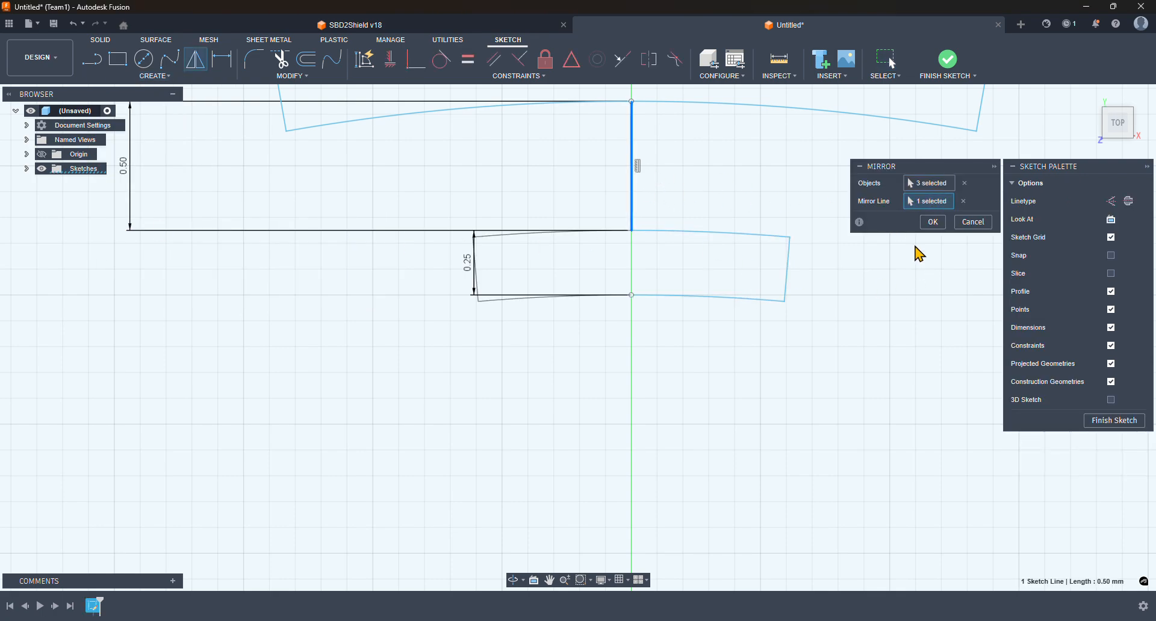
left_click(934, 223)
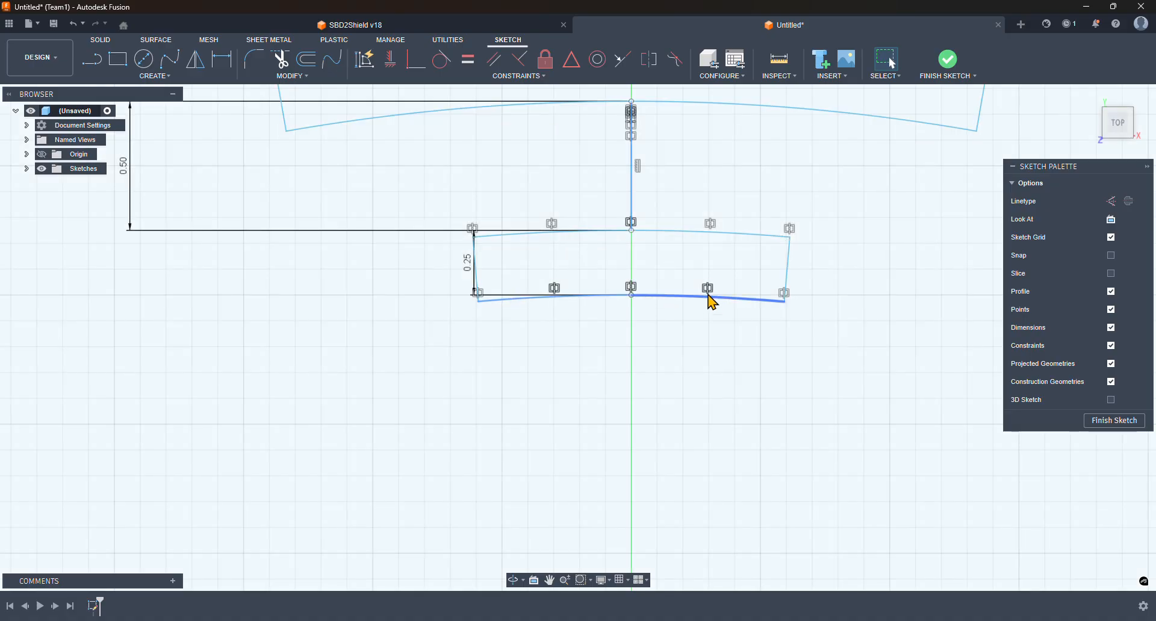
scroll(787, 327, "down", 3)
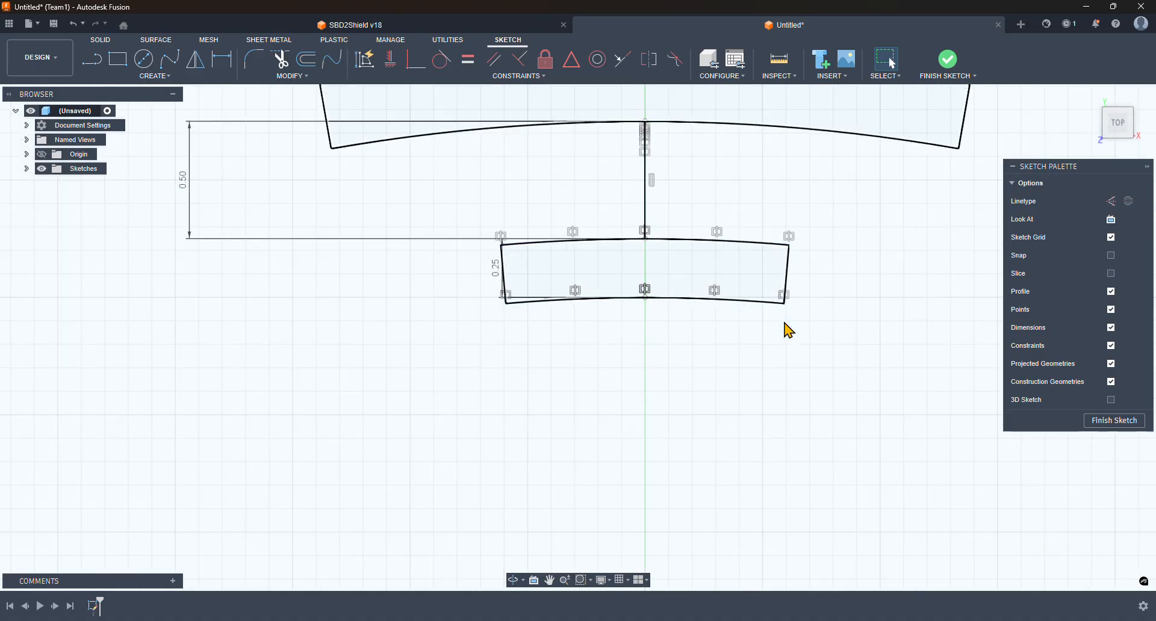
scroll(789, 330, "down", 2)
scroll(703, 342, "down", 1)
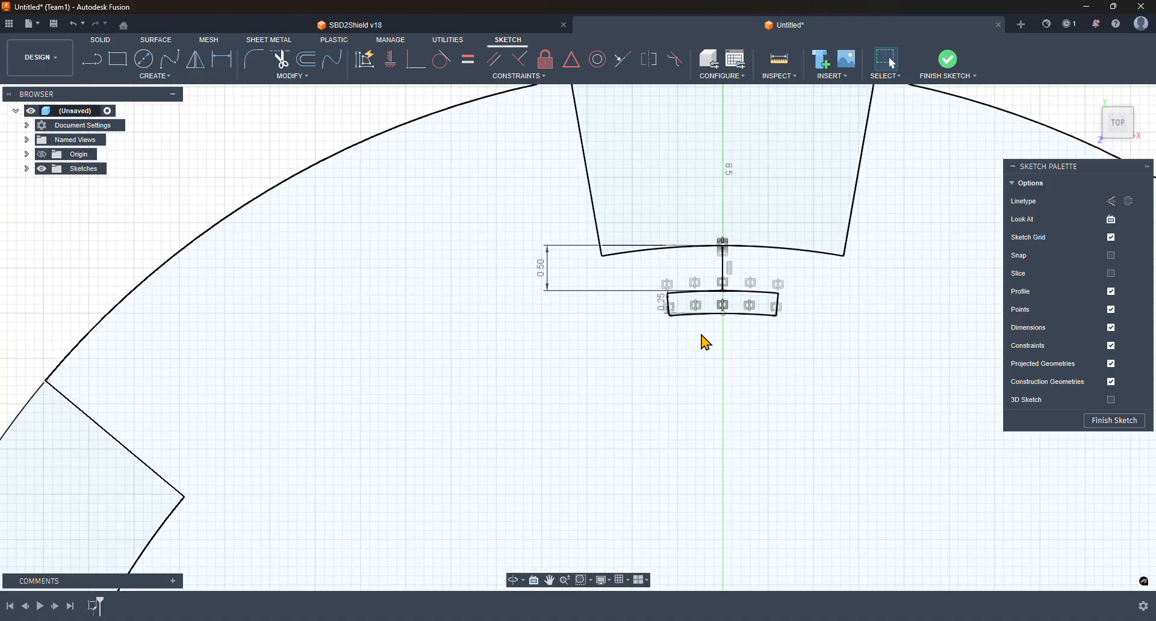
scroll(707, 342, "down", 1)
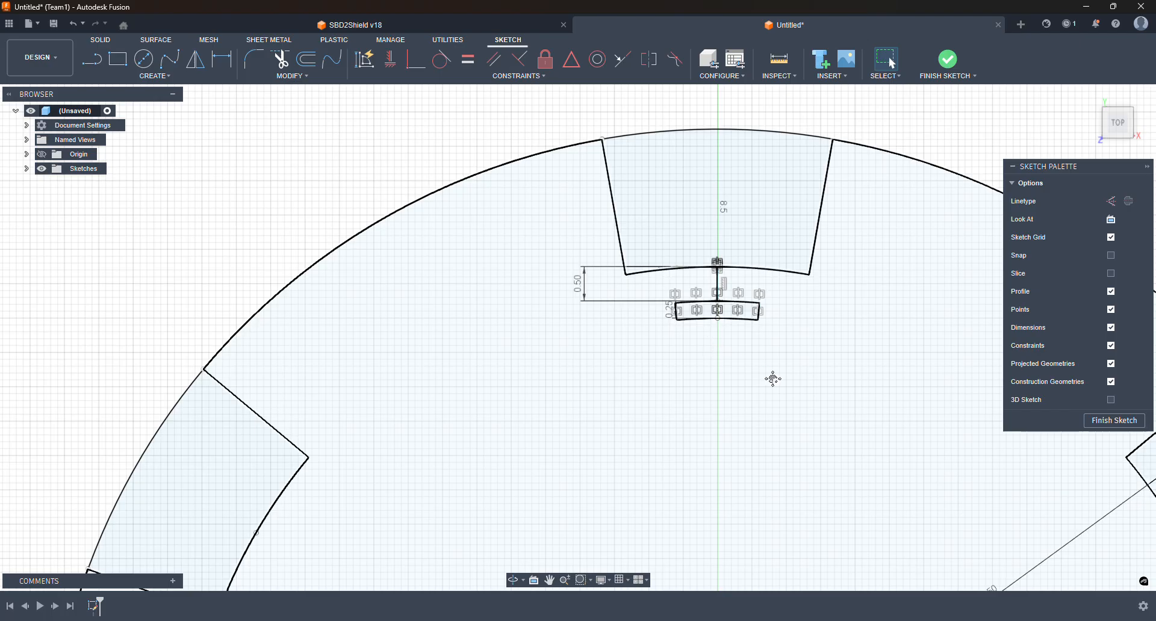
middle_click_drag(773, 380, 703, 313)
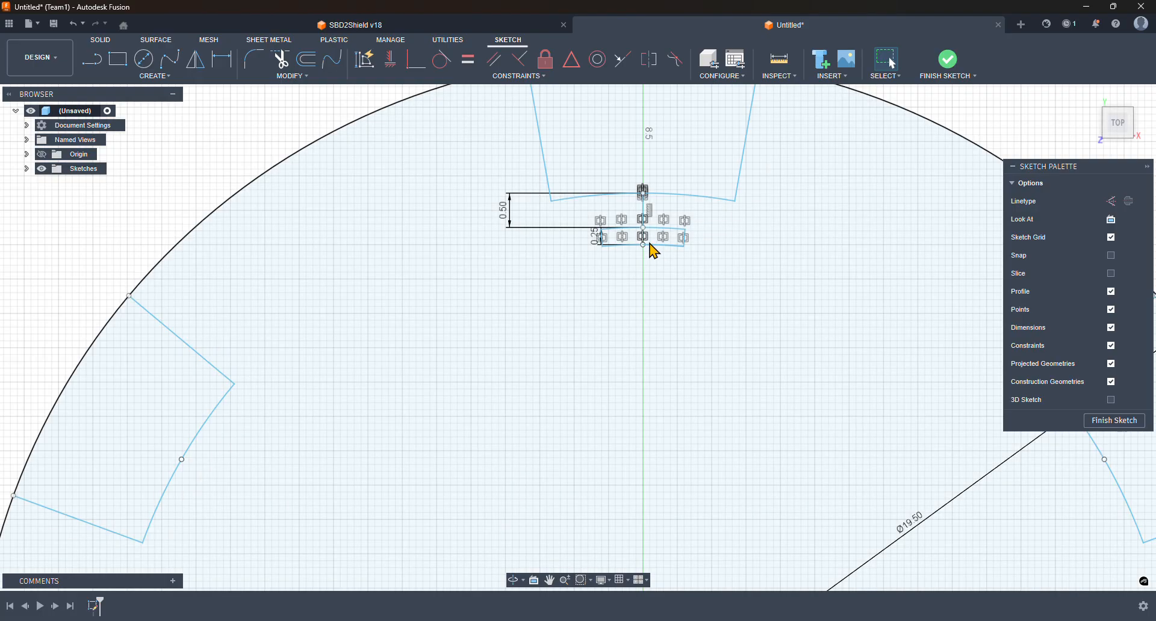
left_click(622, 247)
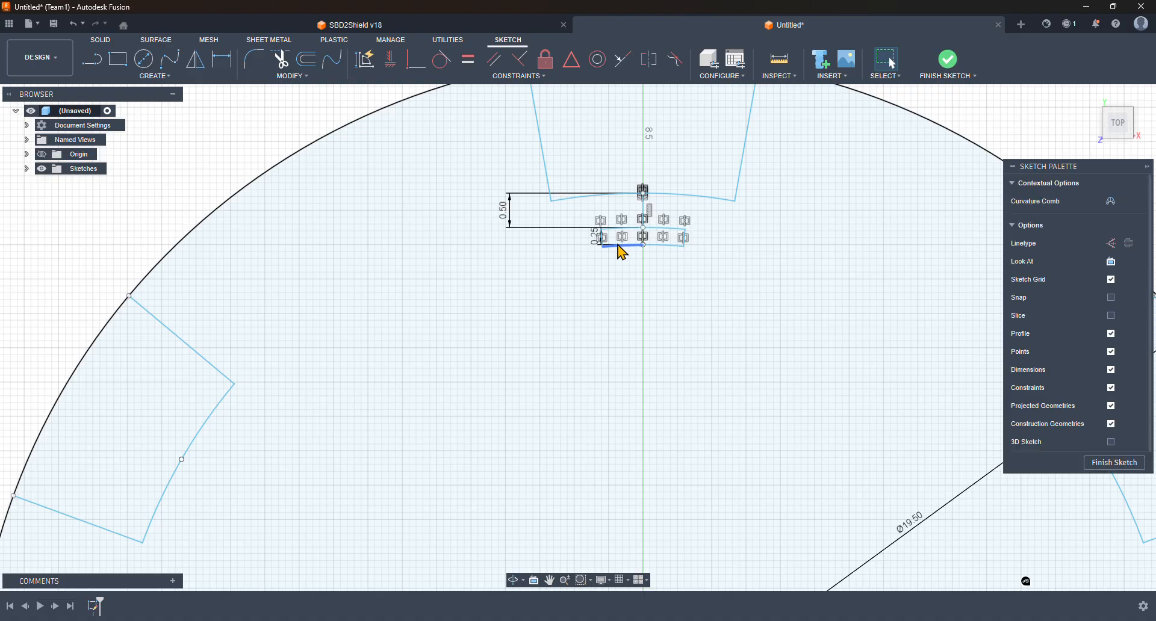
double_click(624, 247)
double_click(666, 245)
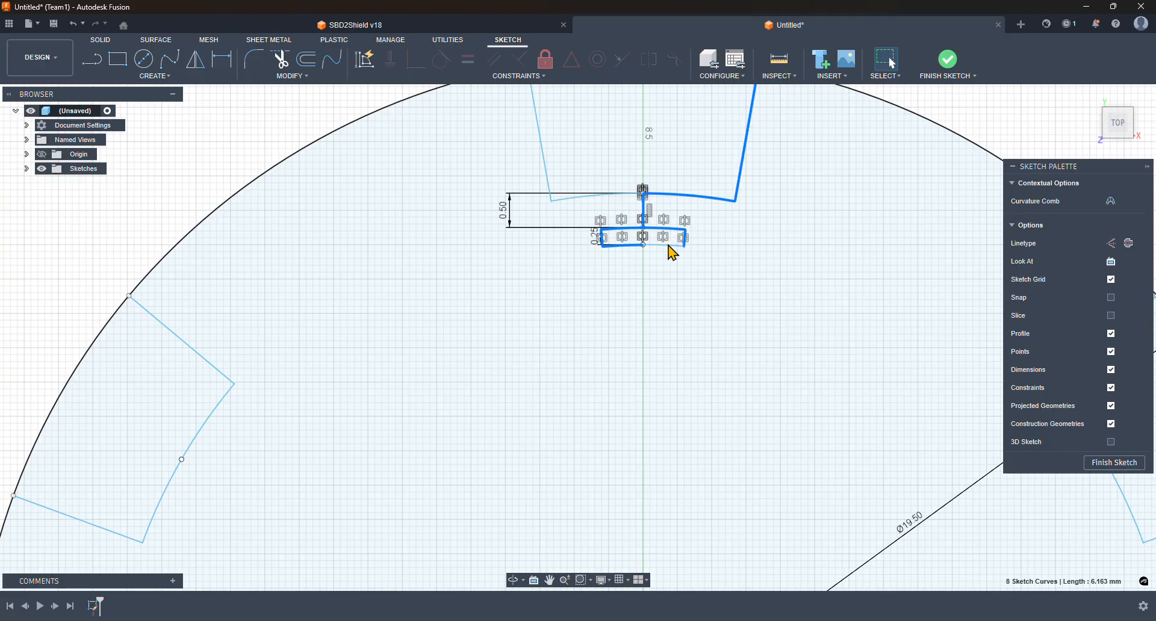
key("Escape")
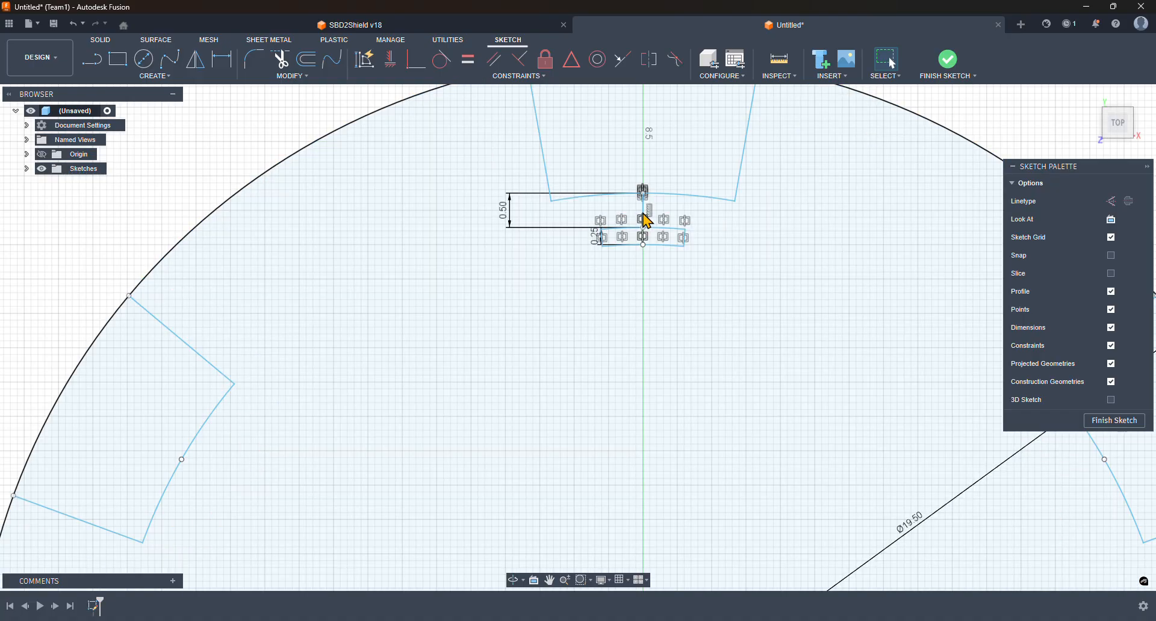
- Delete the 0.5 mm vertical line between the edge block and the dash, and select the dash's six outline curves
left_click(647, 211)
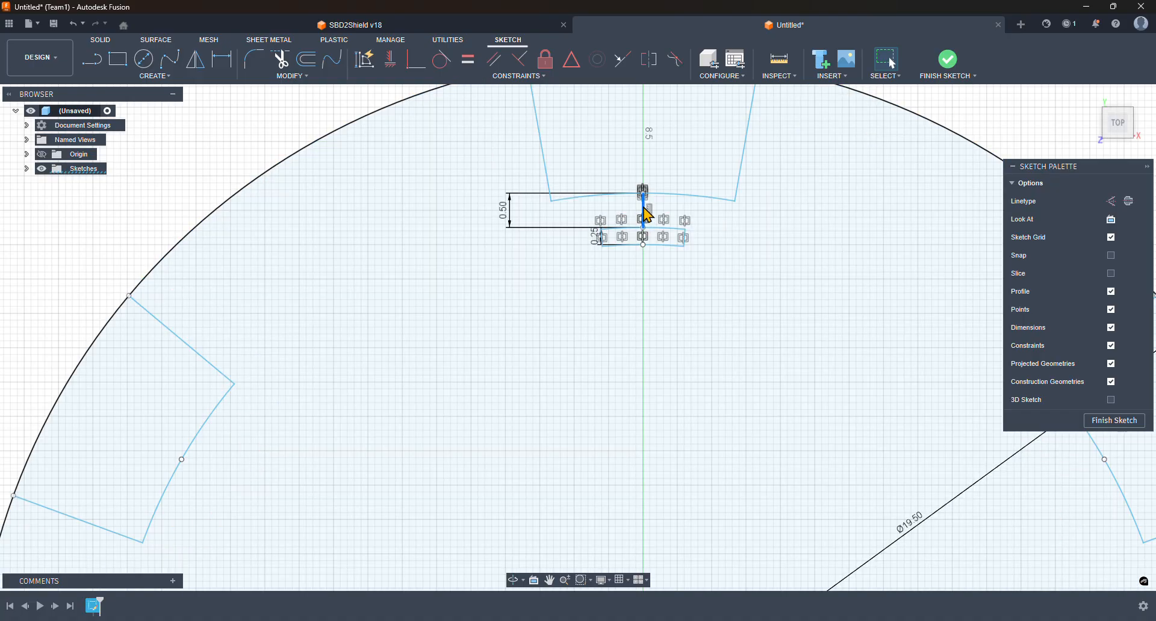
double_click(629, 230)
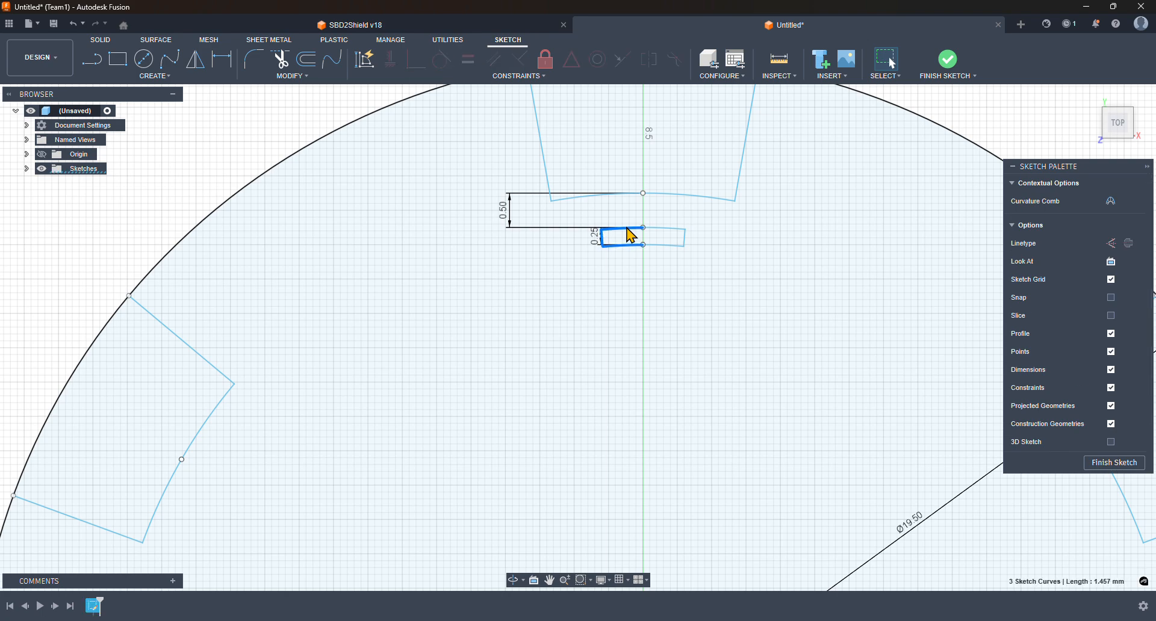
left_click(670, 232, "shift")
double_click(668, 232, "shift")
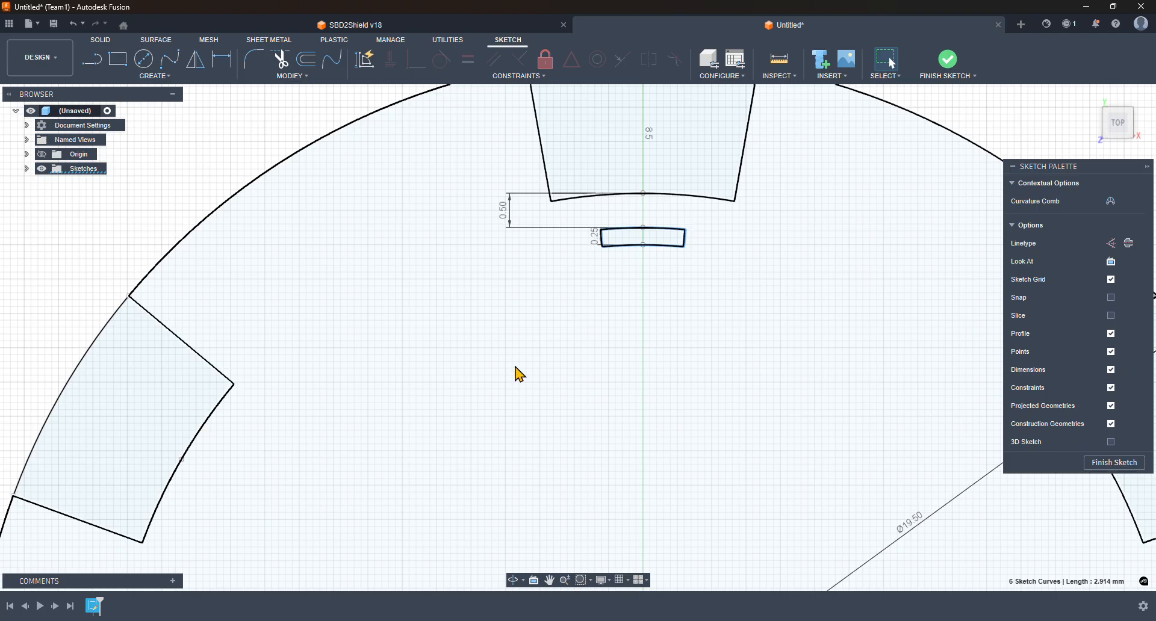
- Set up a full circular pattern of the selected dash about the chip's centre with a quantity of 12
left_click(165, 77)
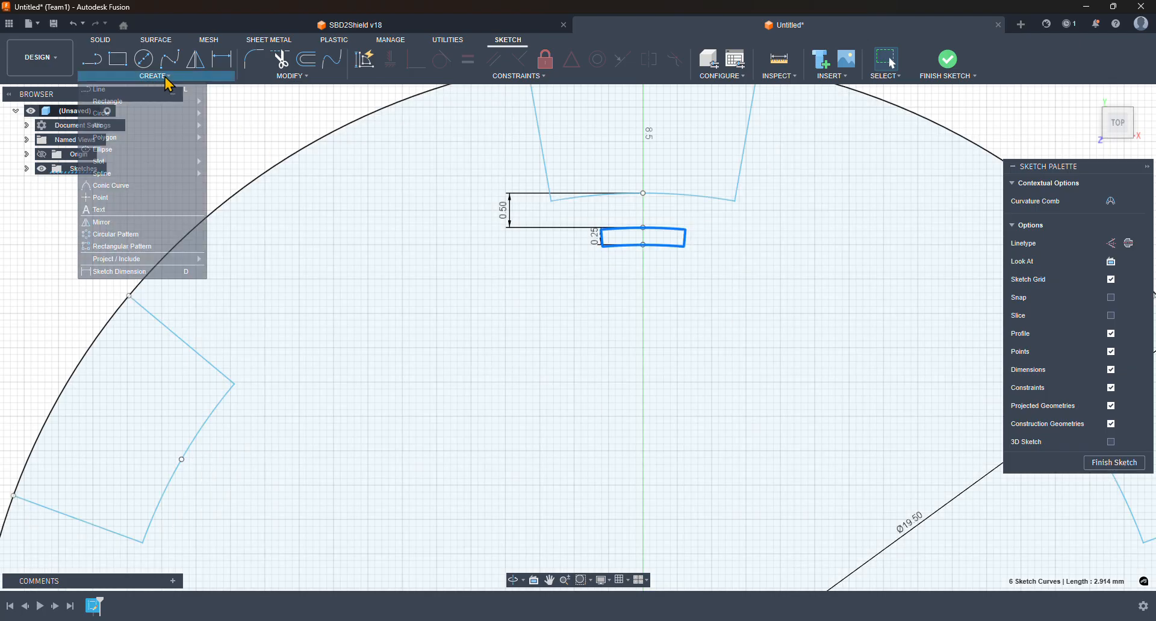
left_click(138, 237)
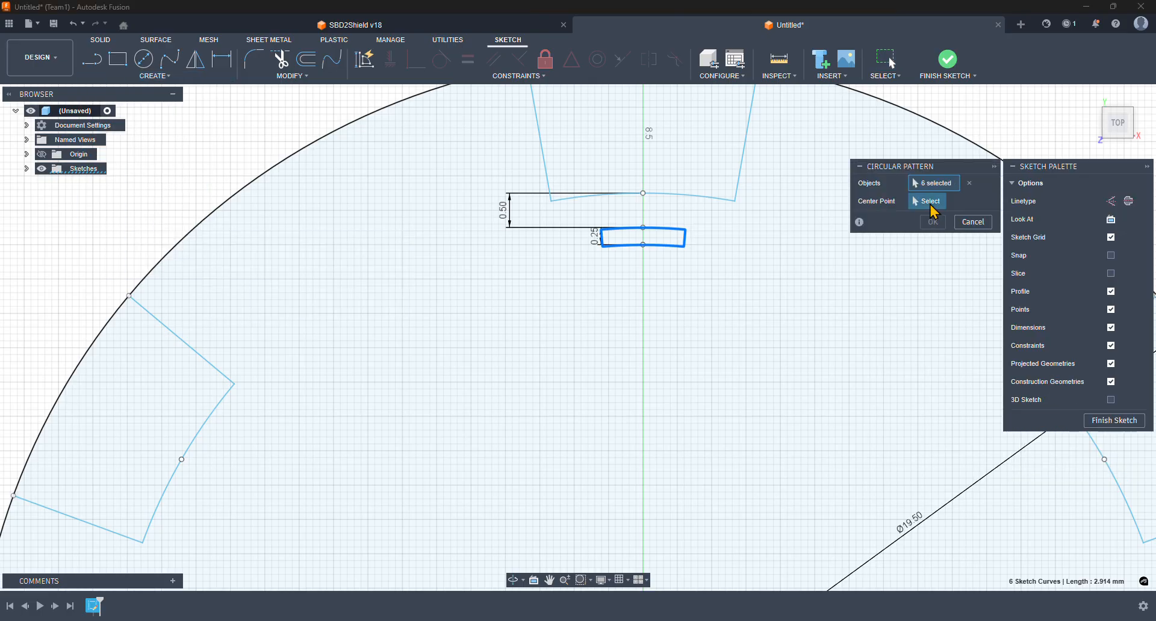
middle_click_drag(872, 440, 784, 256)
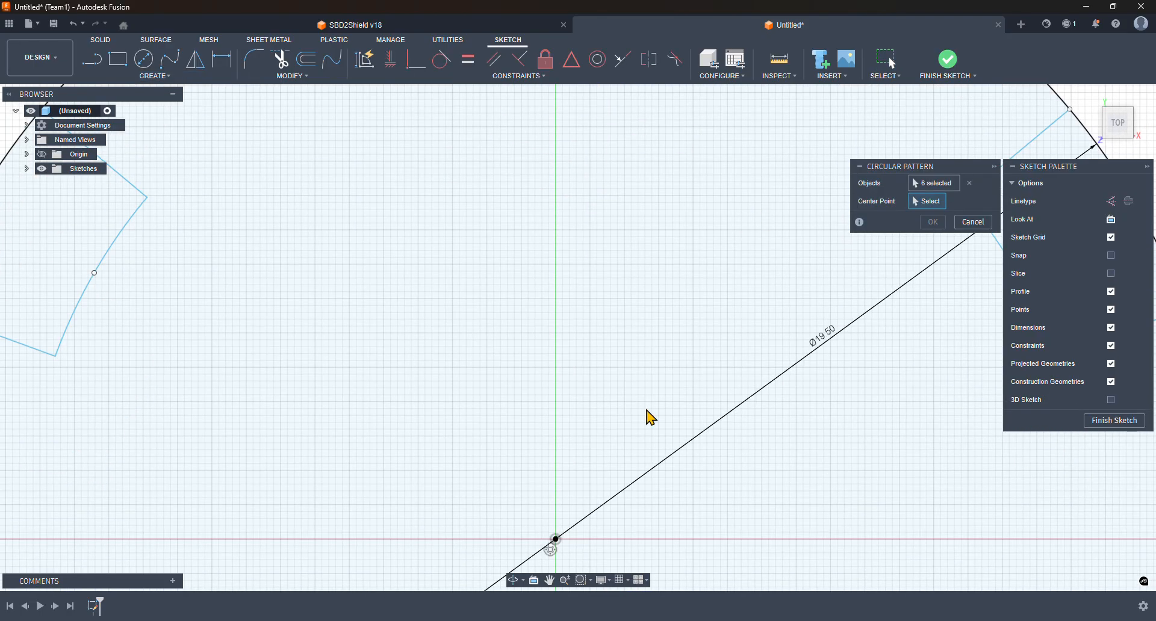
left_click(556, 539)
scroll(656, 389, "down", 3)
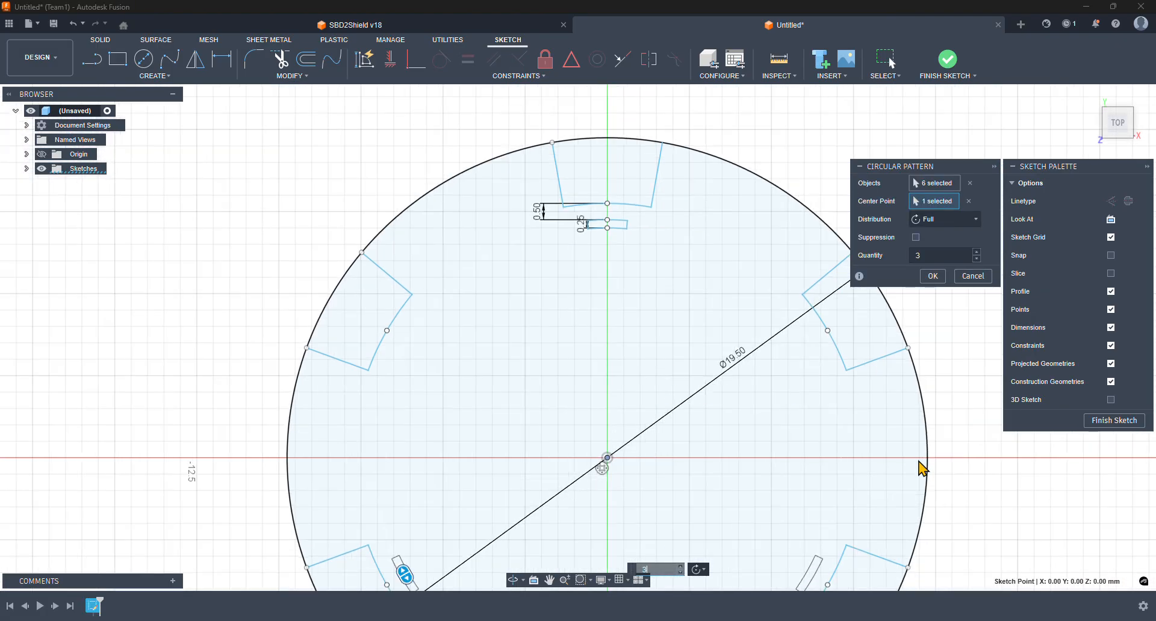
middle_click_drag(965, 459, 937, 312)
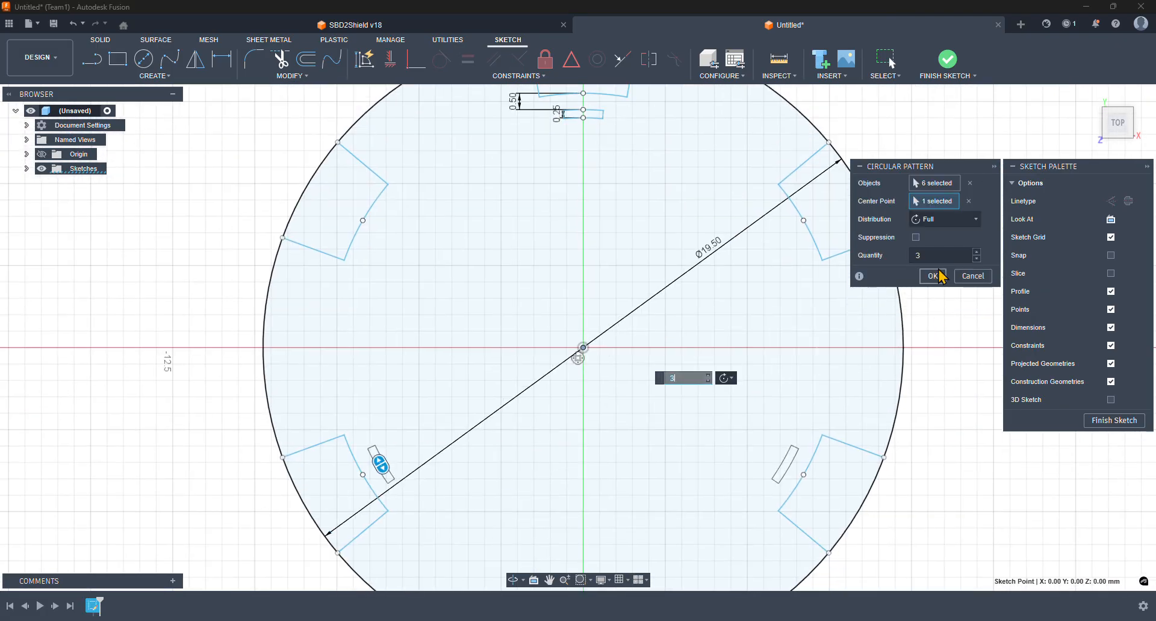
left_click(930, 253)
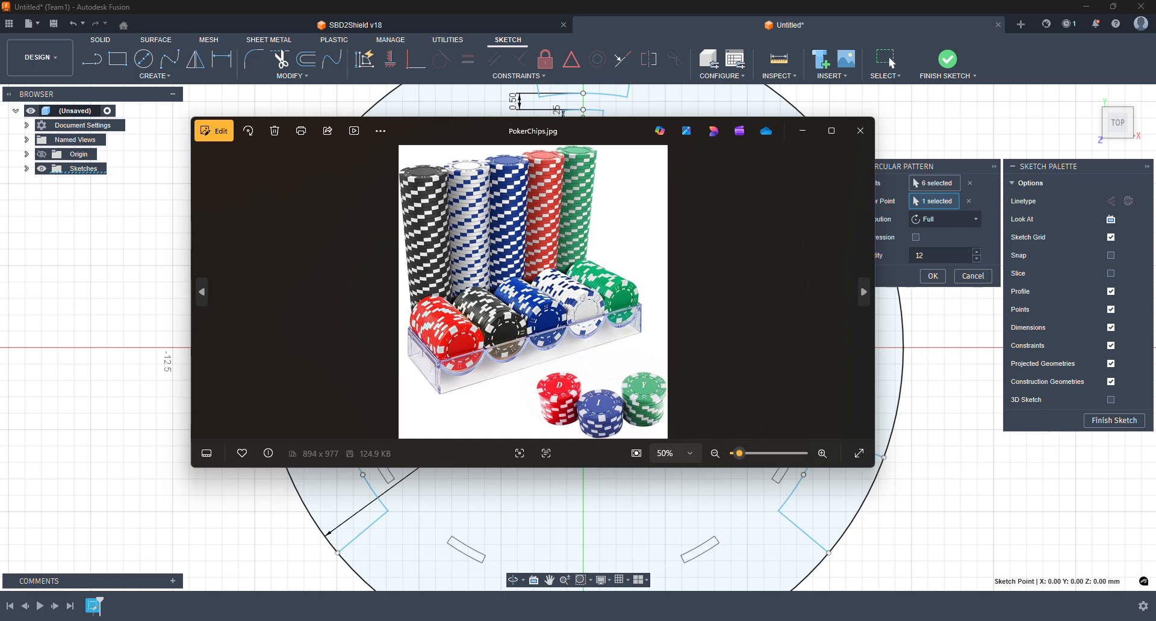
- Examine the inner dashes on the blue chip in the PokerChips.jpg reference photo and compare their number and spacing with the pattern preview
scroll(549, 327, "up", 6)
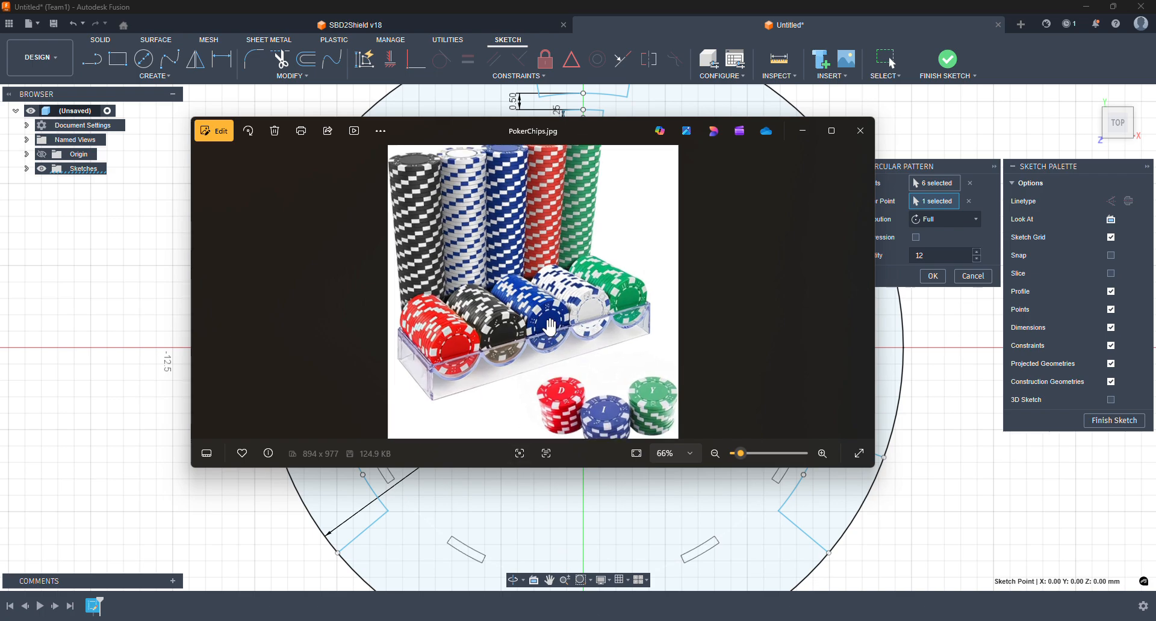
scroll(549, 327, "up", 2)
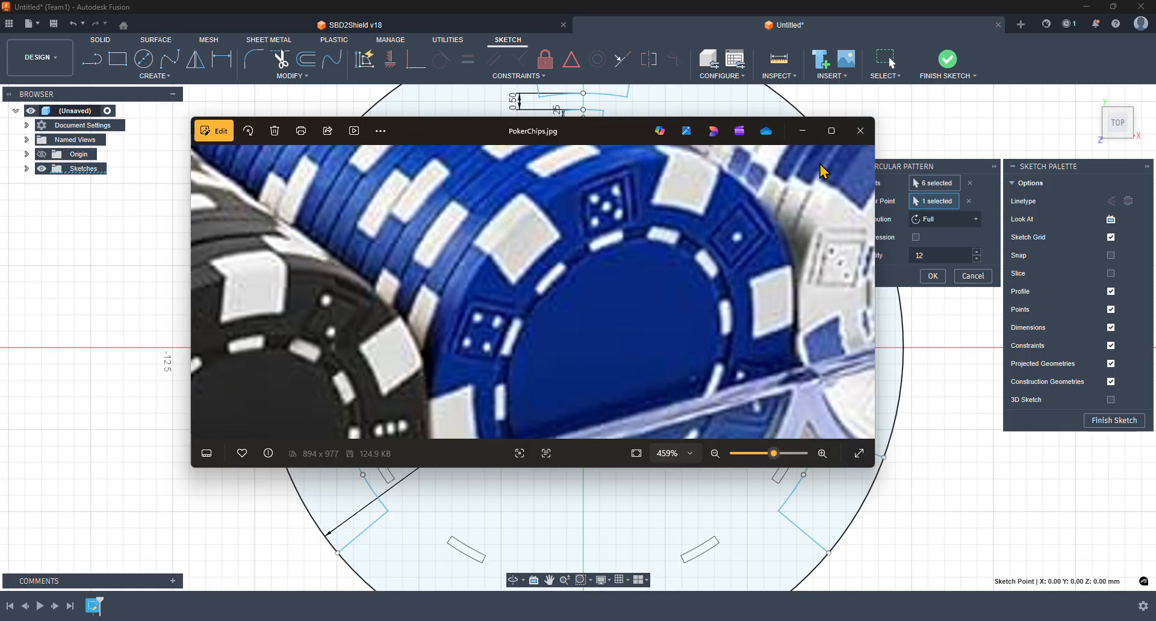
left_click(859, 136)
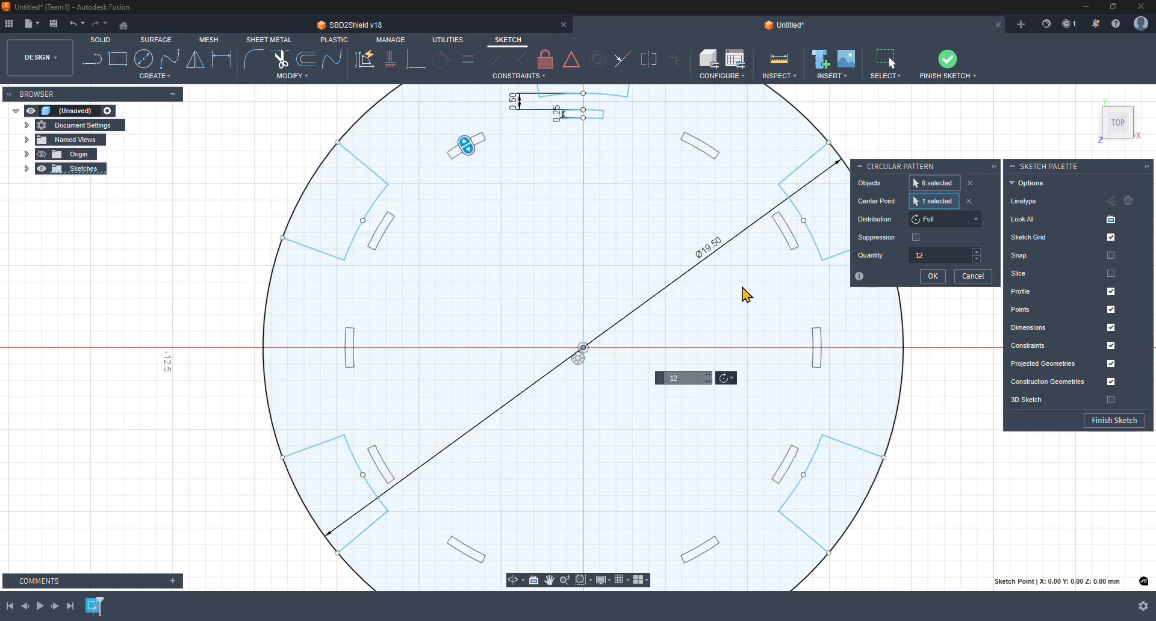
middle_click_drag(728, 278, 697, 377)
scroll(697, 377, "down", 1)
scroll(700, 383, "down", 3)
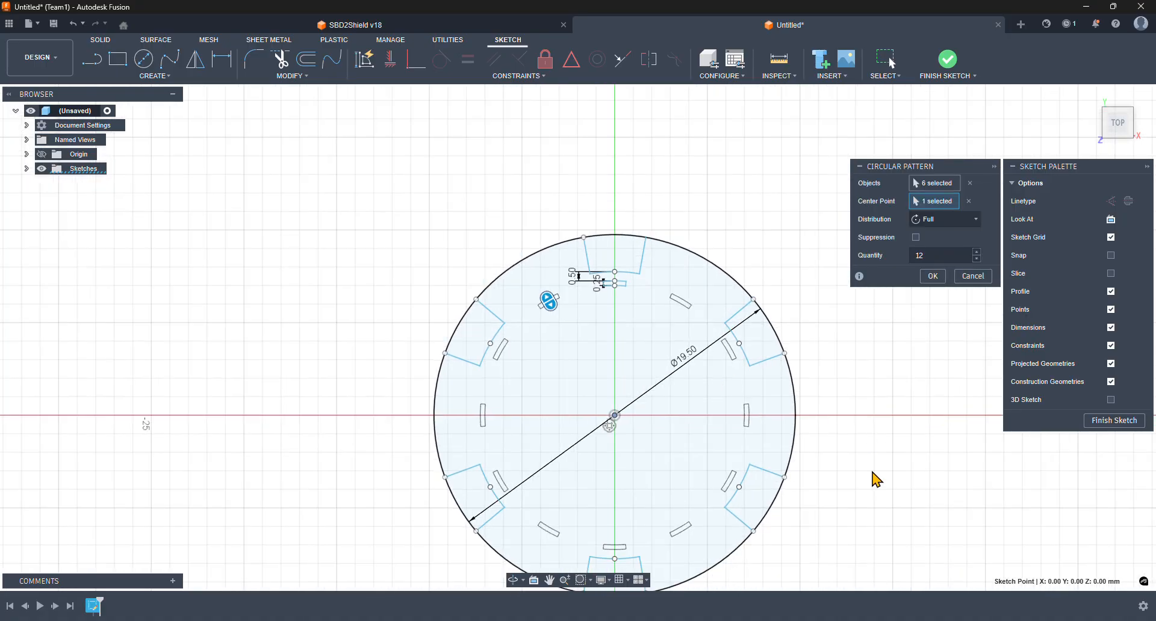
middle_click_drag(873, 478, 838, 399)
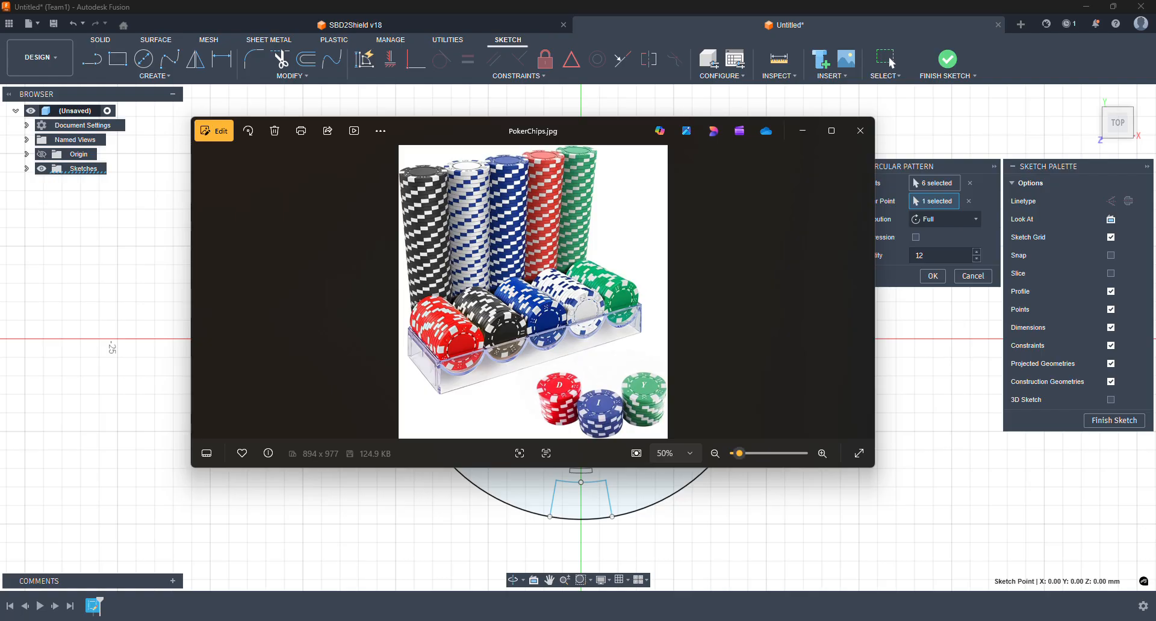
left_click(855, 127)
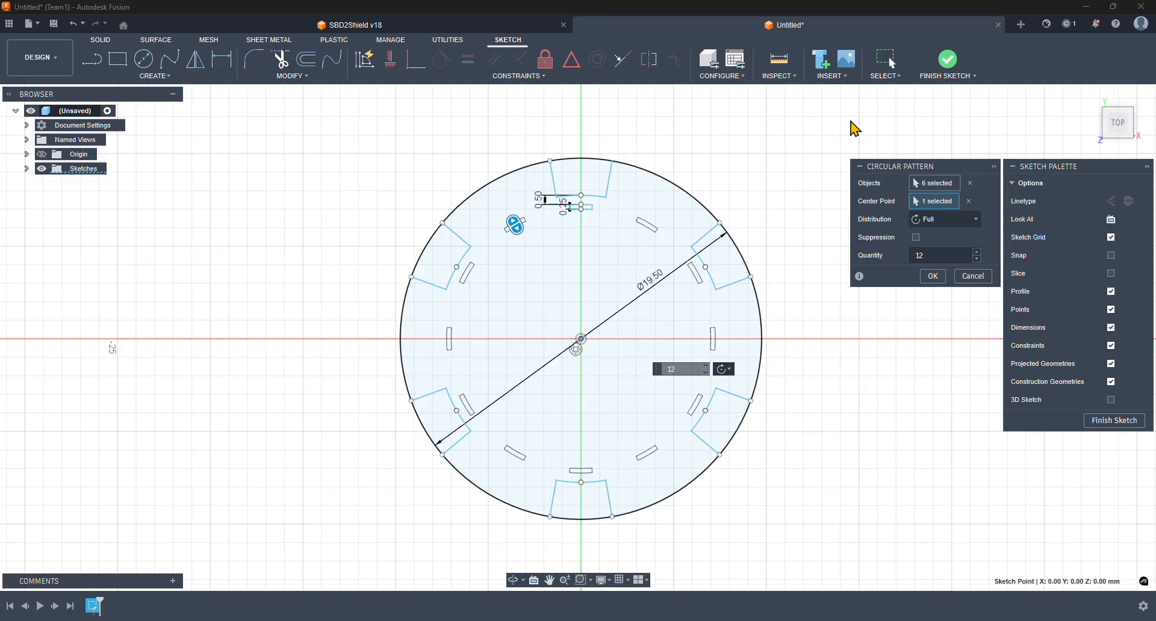
scroll(592, 224, "up", 2)
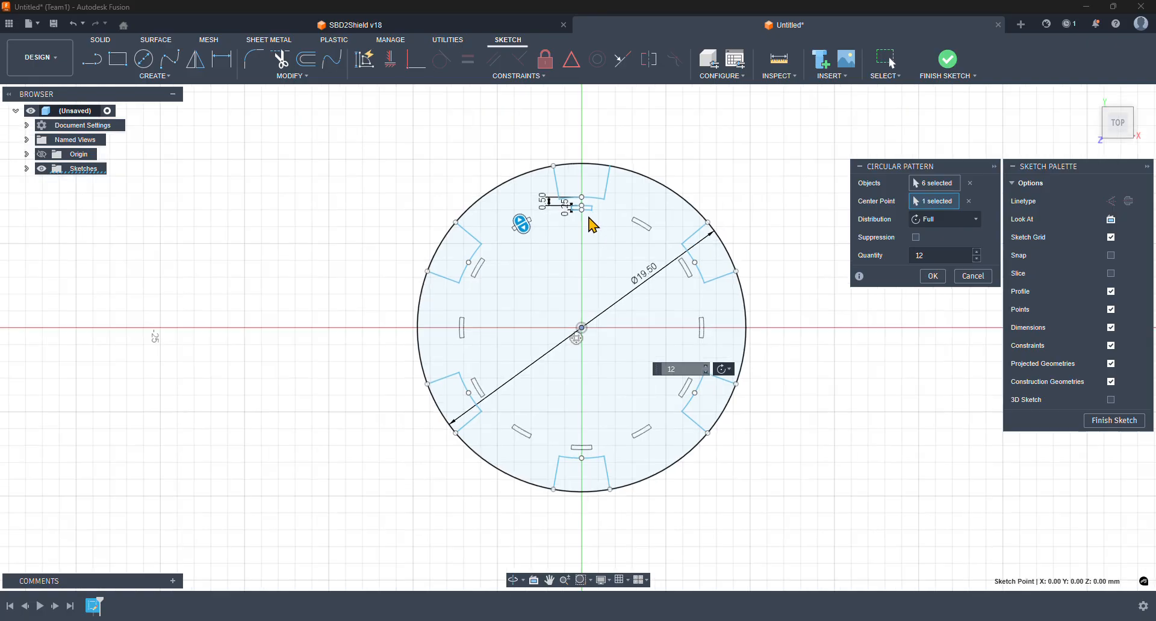
scroll(591, 224, "up", 2)
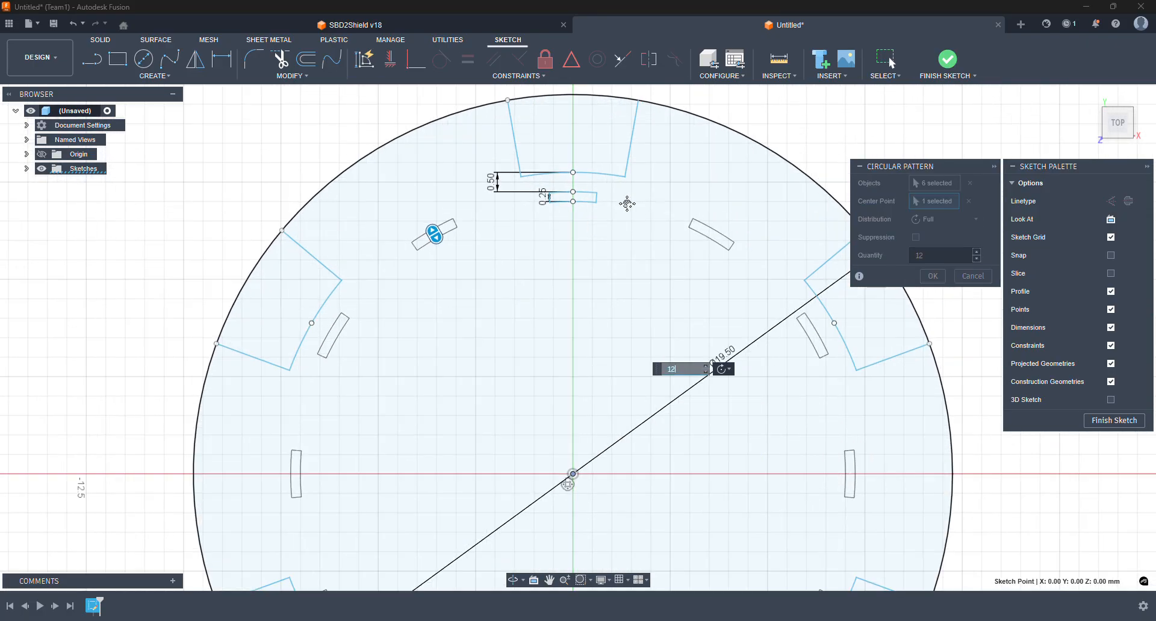
scroll(628, 205, "up", 1)
scroll(602, 258, "down", 4)
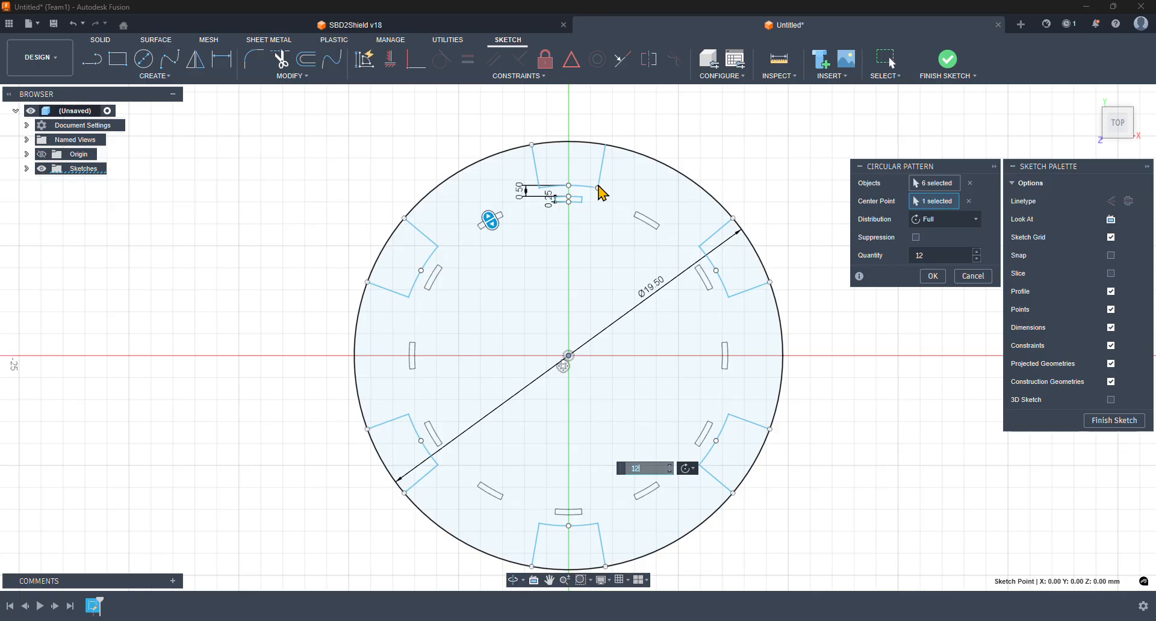
- Raise the circular pattern's quantity to 18 dashes and apply it
left_click(976, 252)
left_click(976, 253)
left_click(976, 252)
left_click(976, 252)
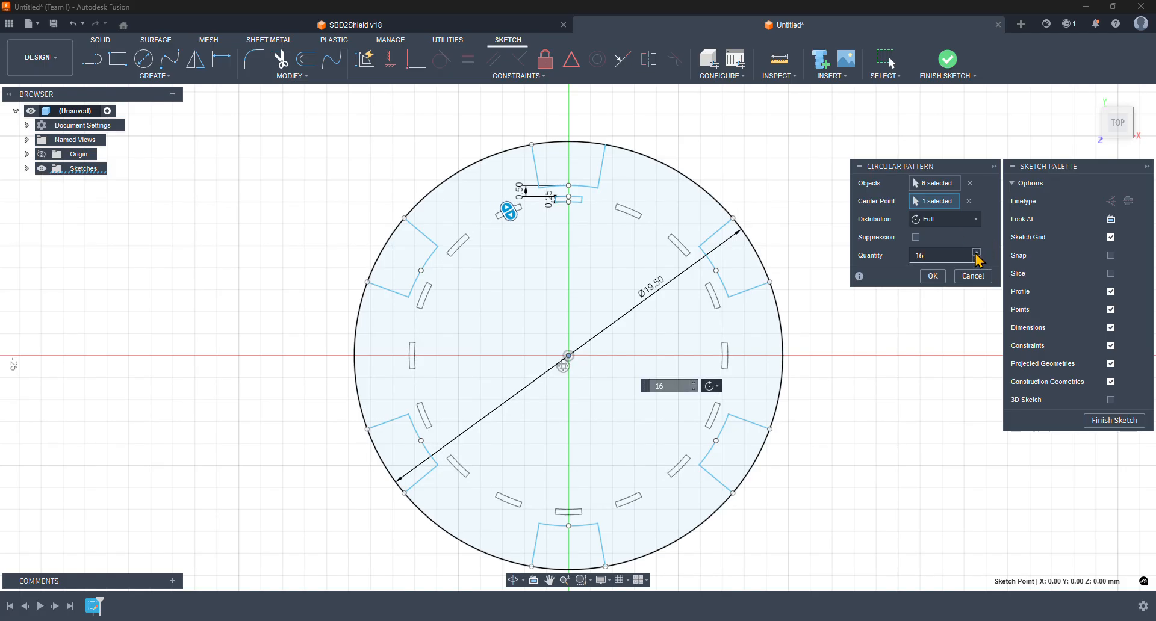
left_click(976, 252)
left_click(976, 252)
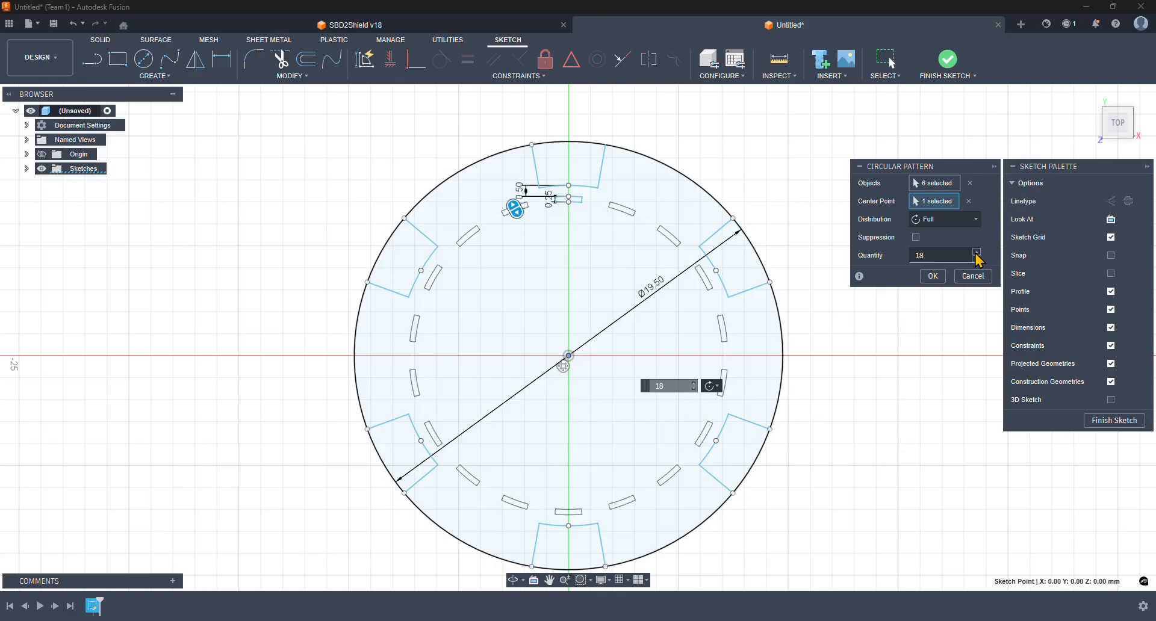
left_click(933, 277)
- Draw two circles from the chip's centre through the dashes' inner and outer edges, the inner one 14 mm in diameter
left_click(143, 59)
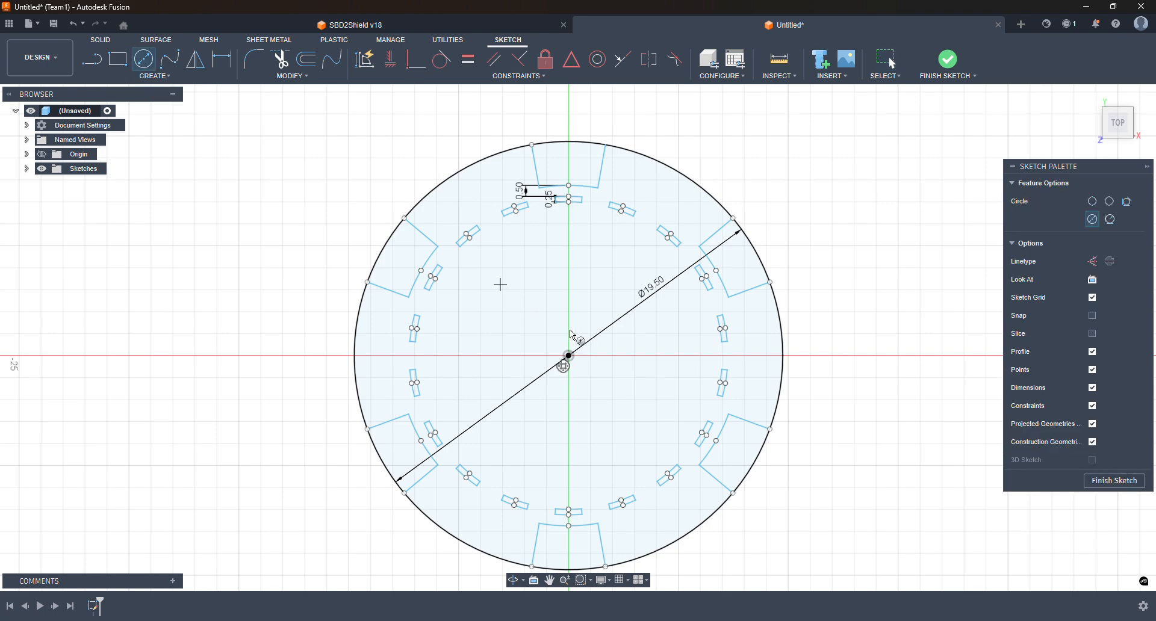
left_click(569, 356)
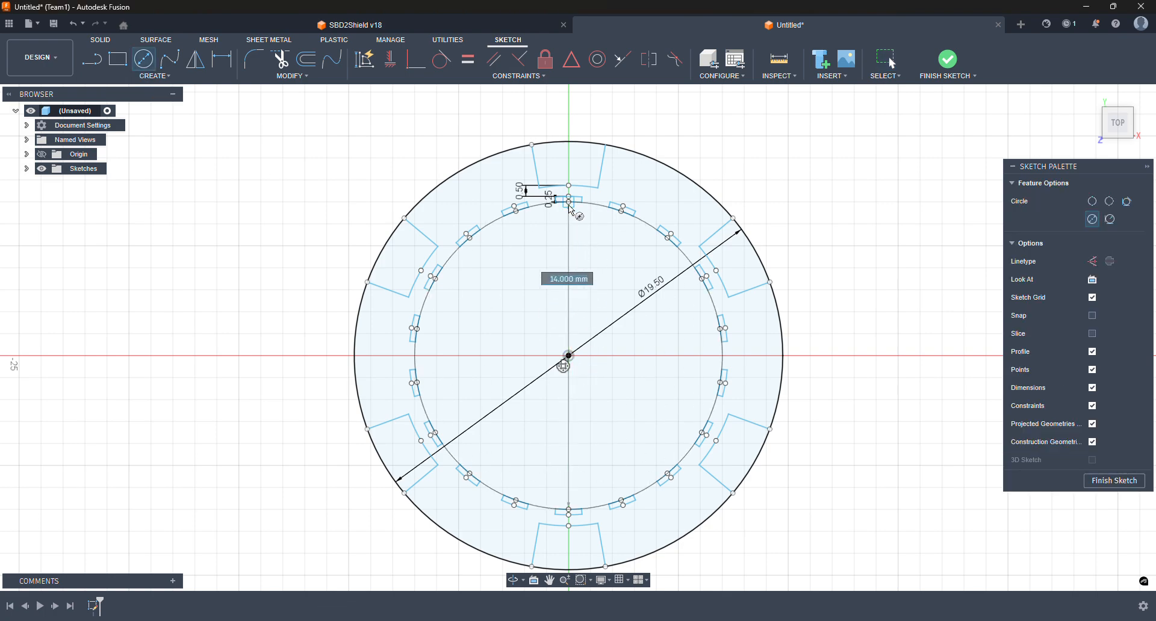
left_click(578, 208)
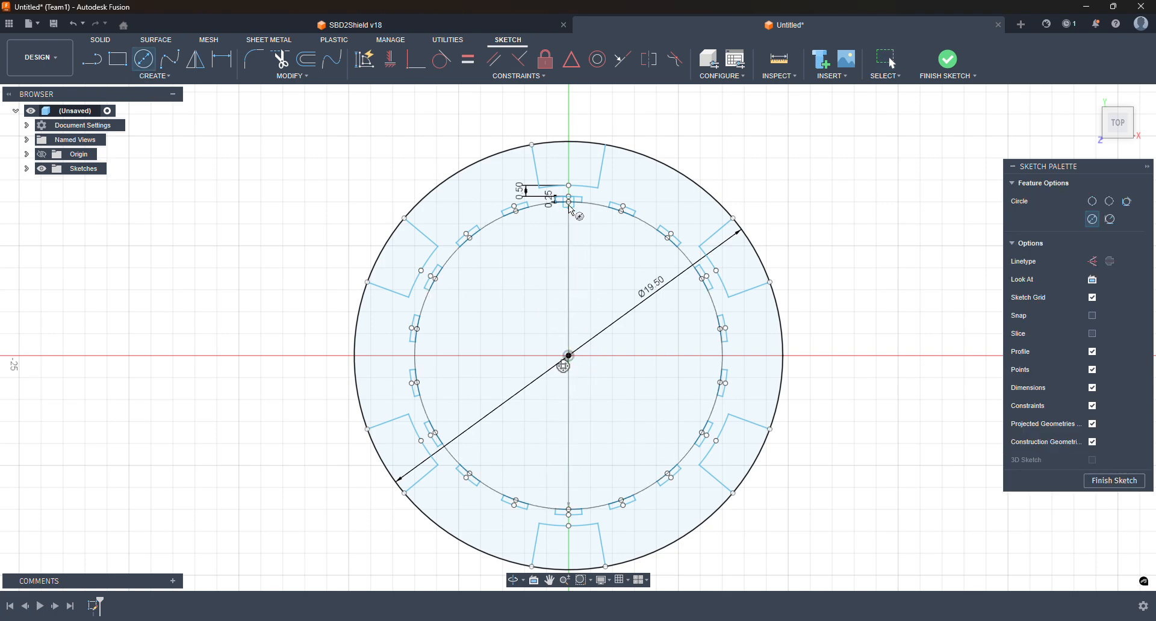
left_click(569, 356)
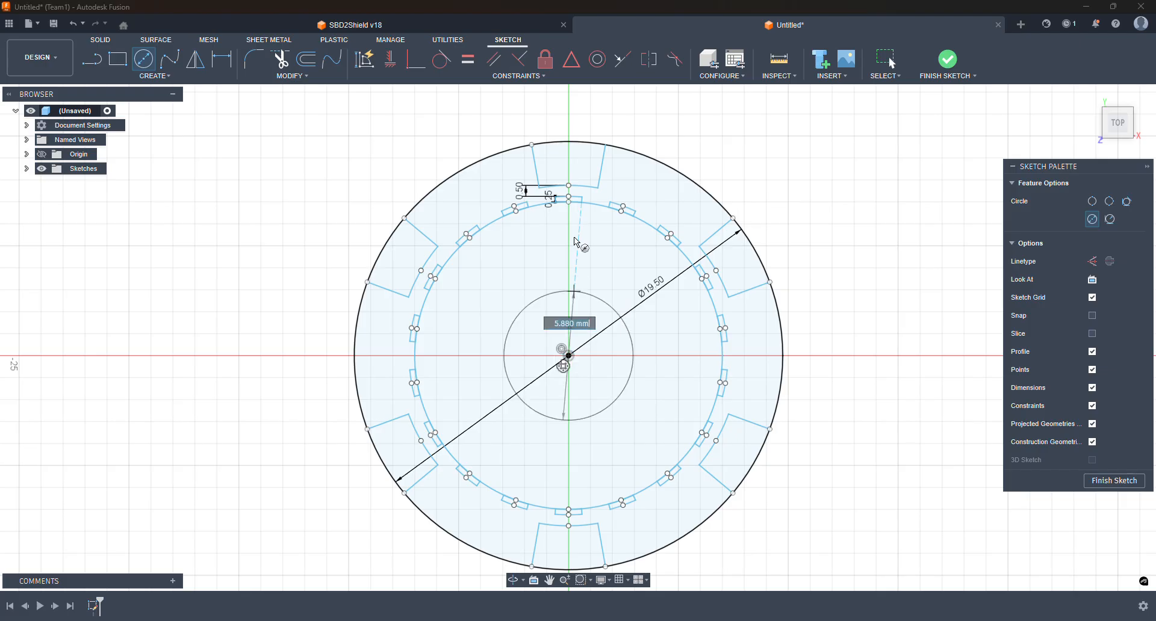
left_click(572, 200)
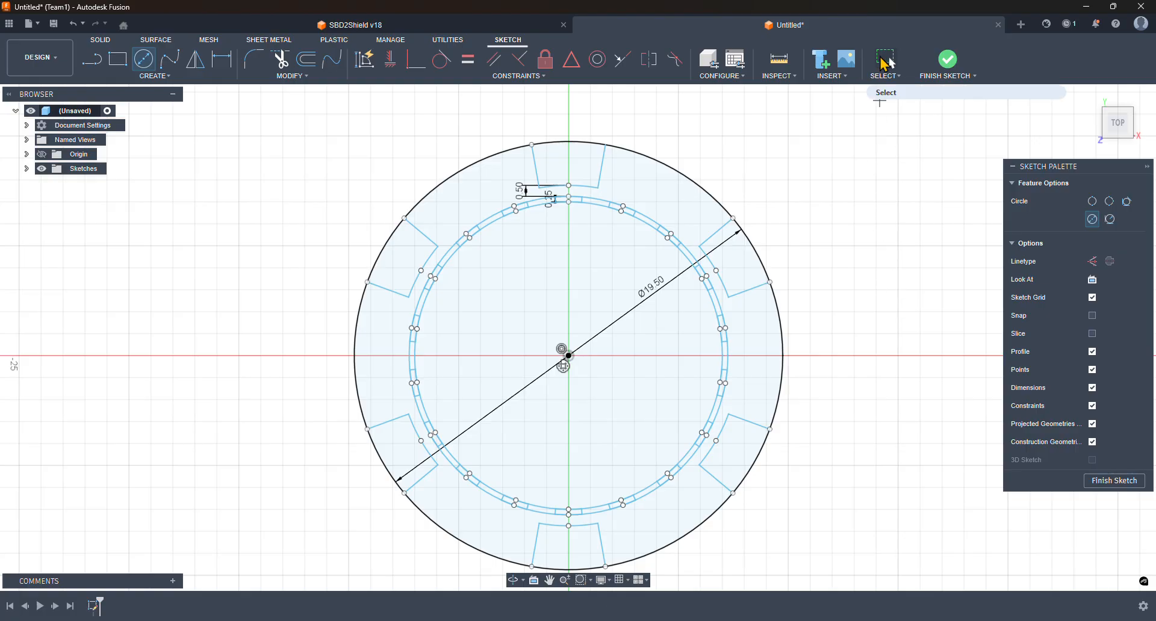
left_click(885, 60)
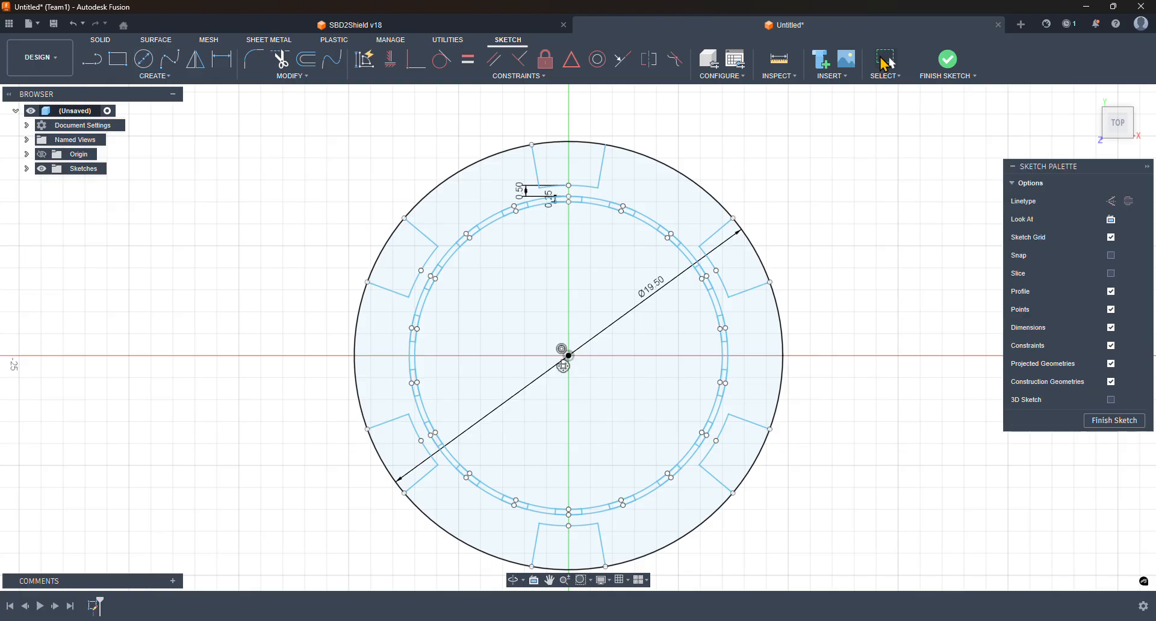
left_click(619, 328)
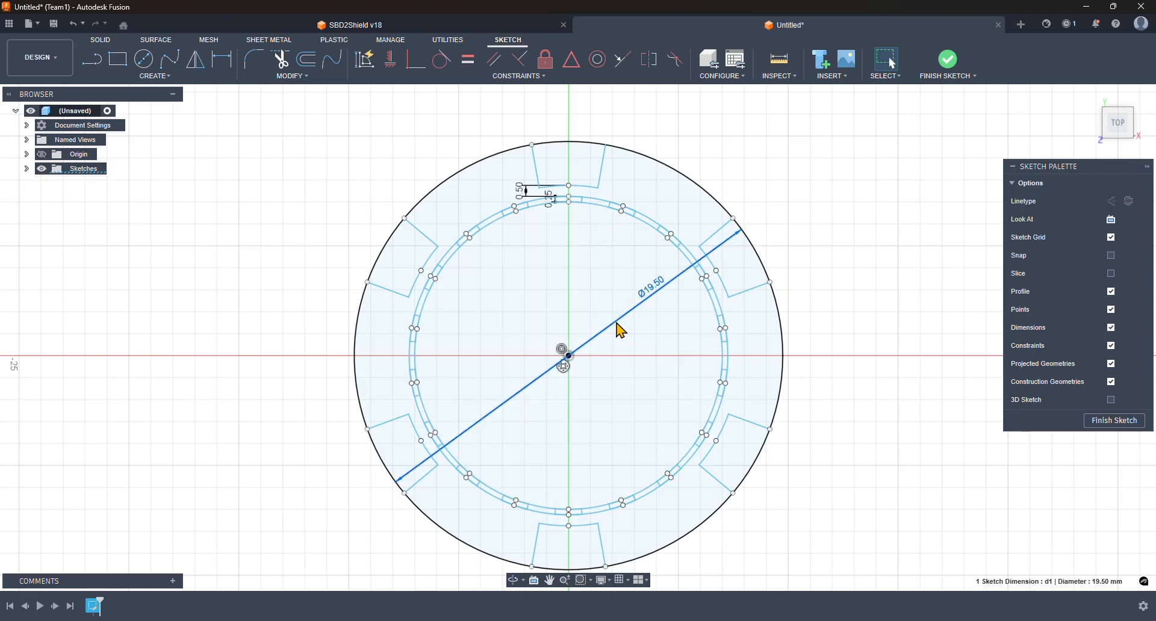
left_click(895, 250)
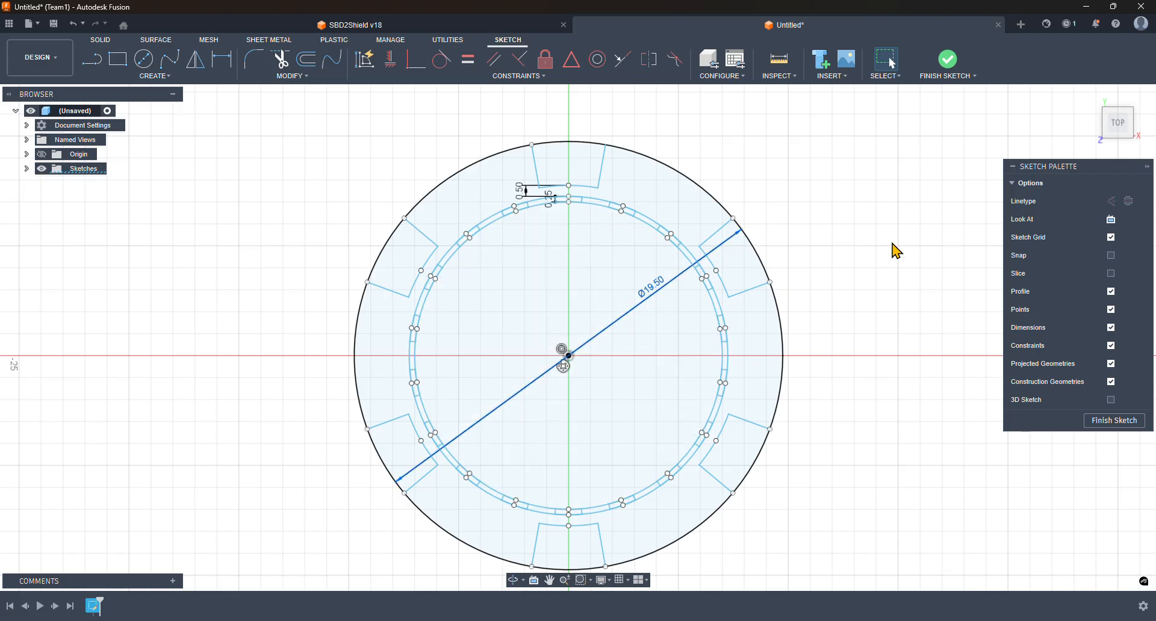
- Delete the outer circle's diameter dimension and the 0.50 mm and 0.25 mm dimensions above the inner ring
left_click(615, 331)
key("Delete")
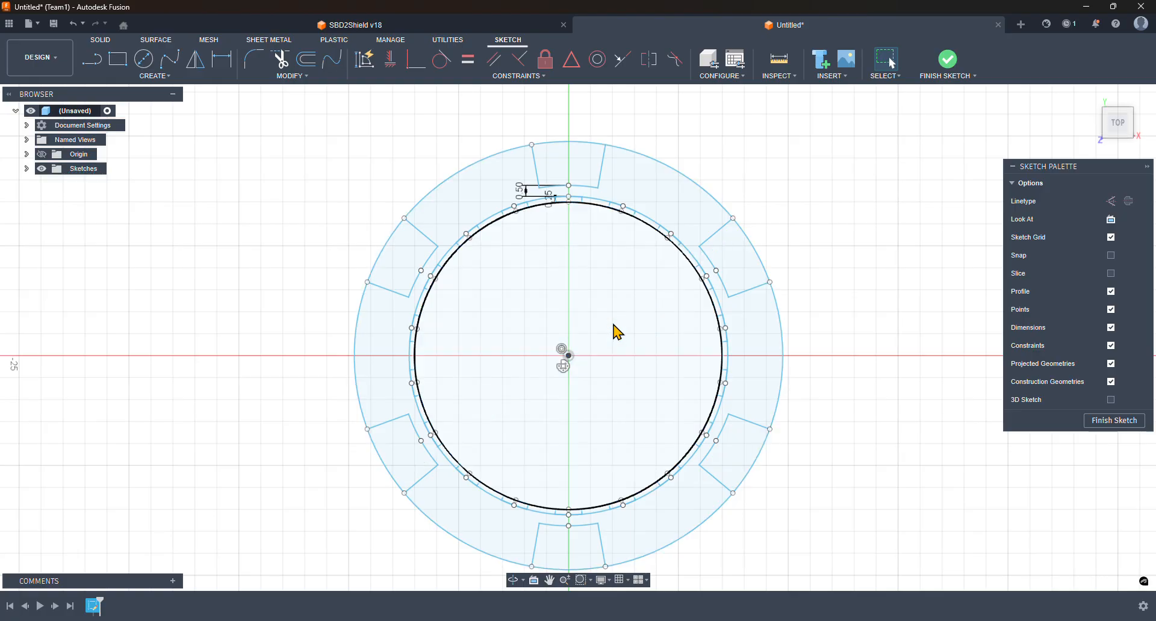
scroll(885, 367, "down", 1)
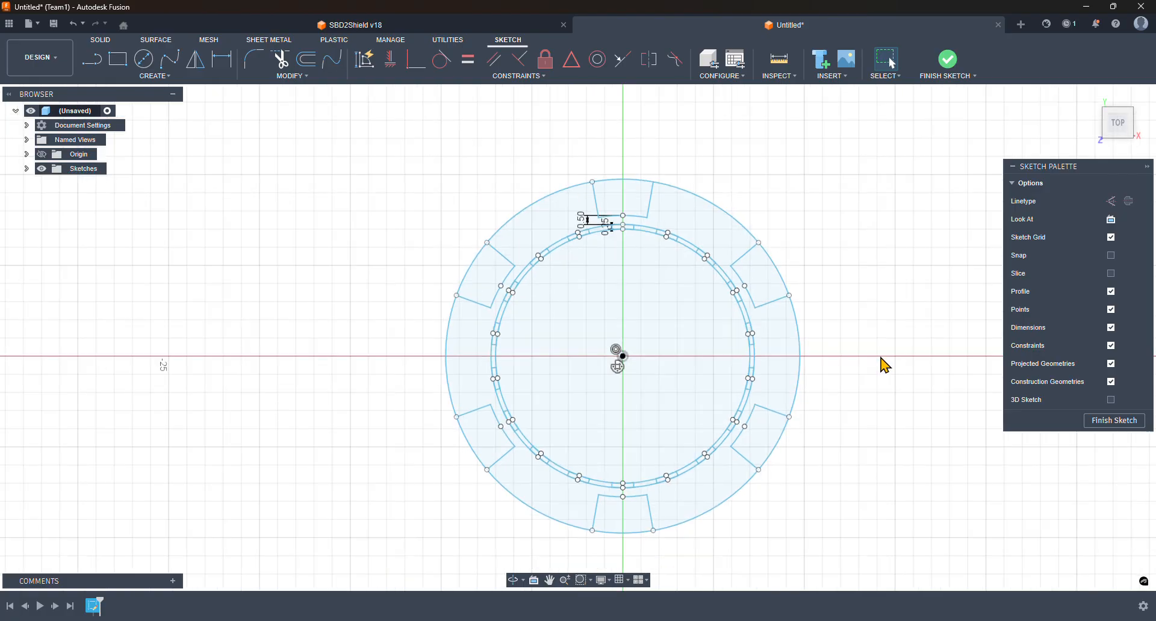
scroll(584, 211, "up", 3)
left_click(588, 241)
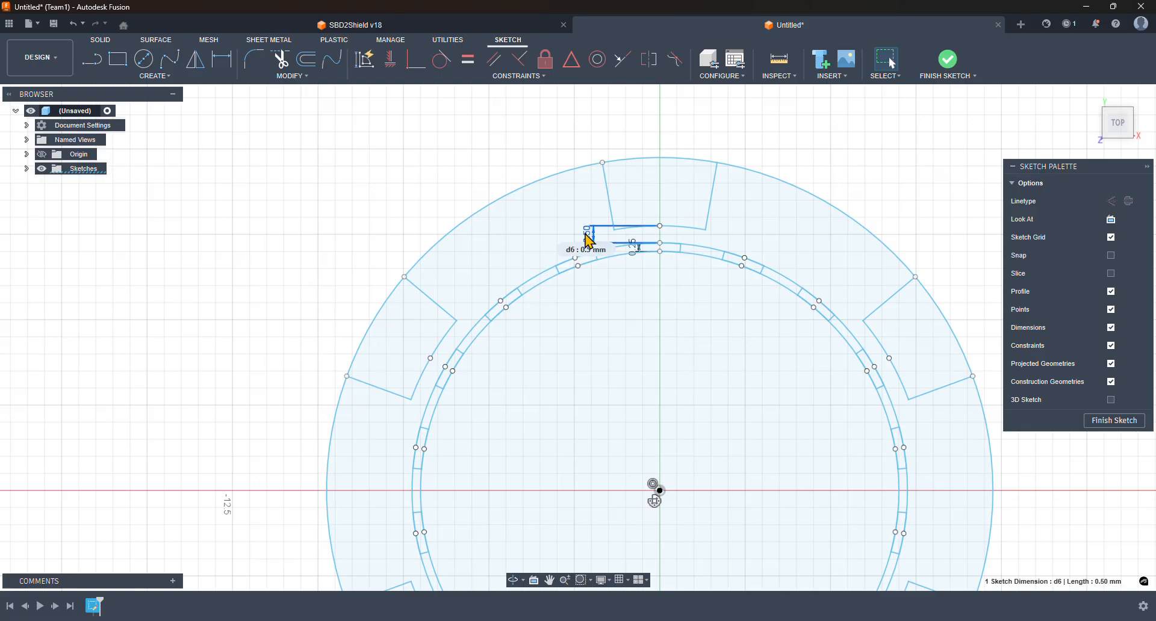
key("Delete")
scroll(651, 260, "up", 2)
scroll(647, 260, "up", 3)
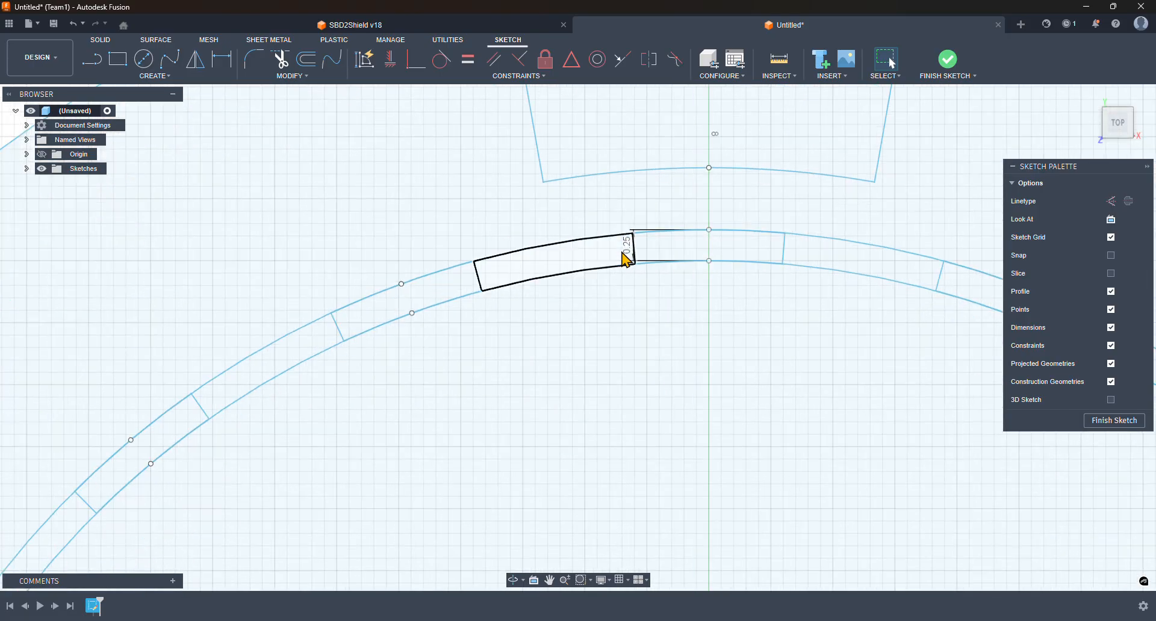
- Set up an extrusion of the notched outer ring profile and the central disc profile, 3.5 mm as new bodies
scroll(859, 458, "down", 6)
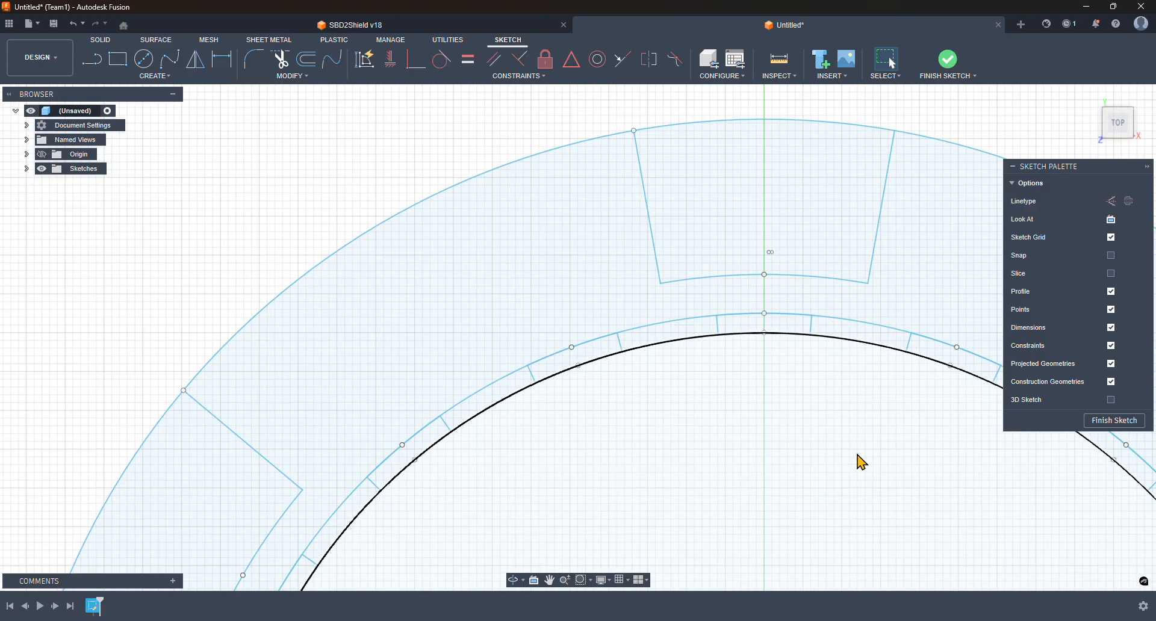
middle_click_drag(934, 304, 673, 83)
scroll(851, 294, "down", 2)
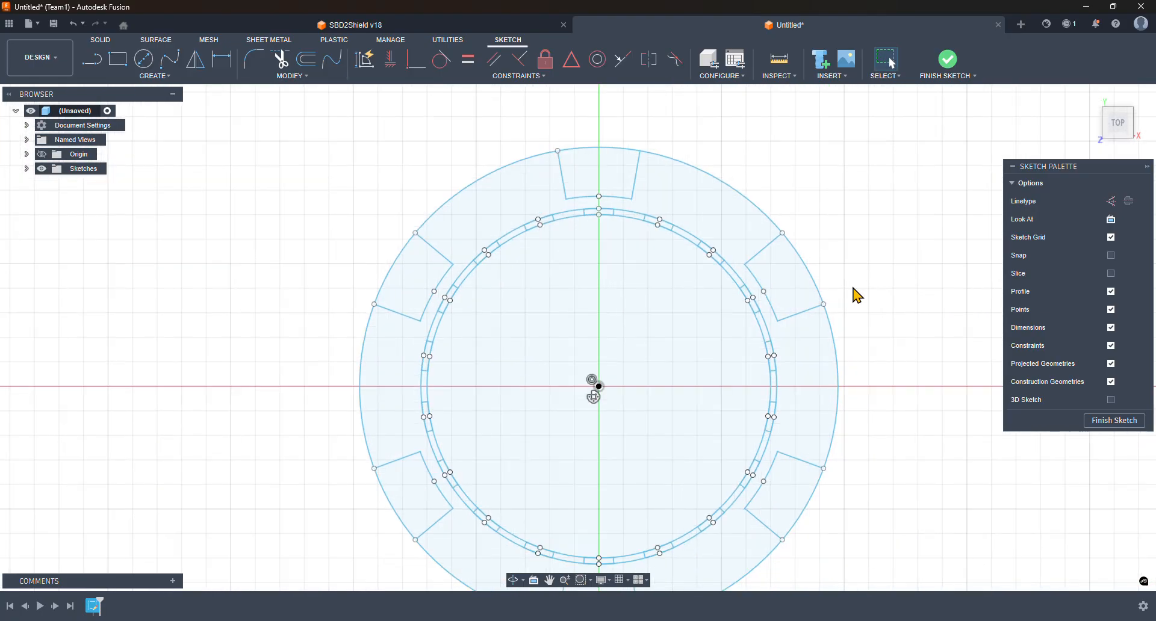
middle_click_drag(882, 315, 877, 269)
scroll(880, 278, "down", 1)
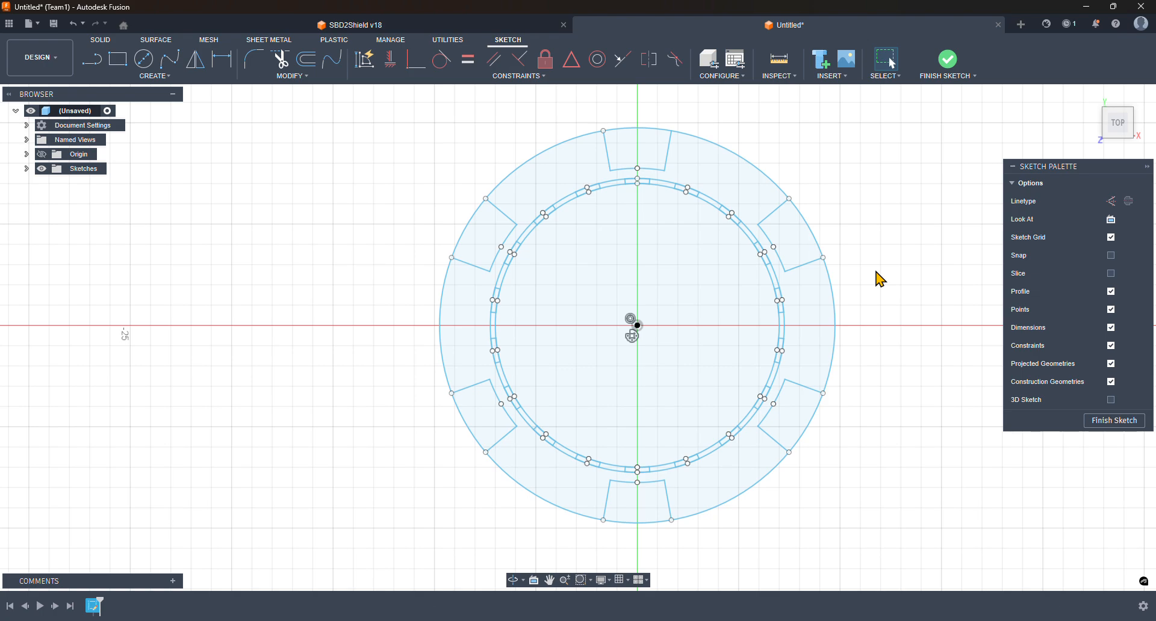
scroll(879, 277, "down", 1)
scroll(855, 284, "down", 1)
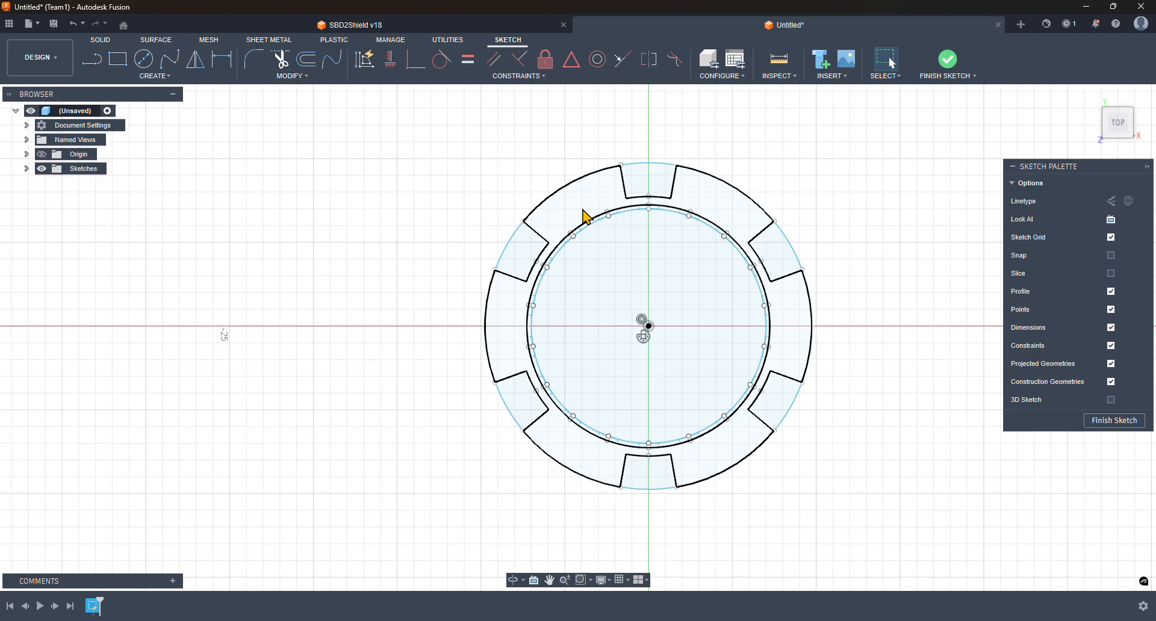
left_click(587, 216)
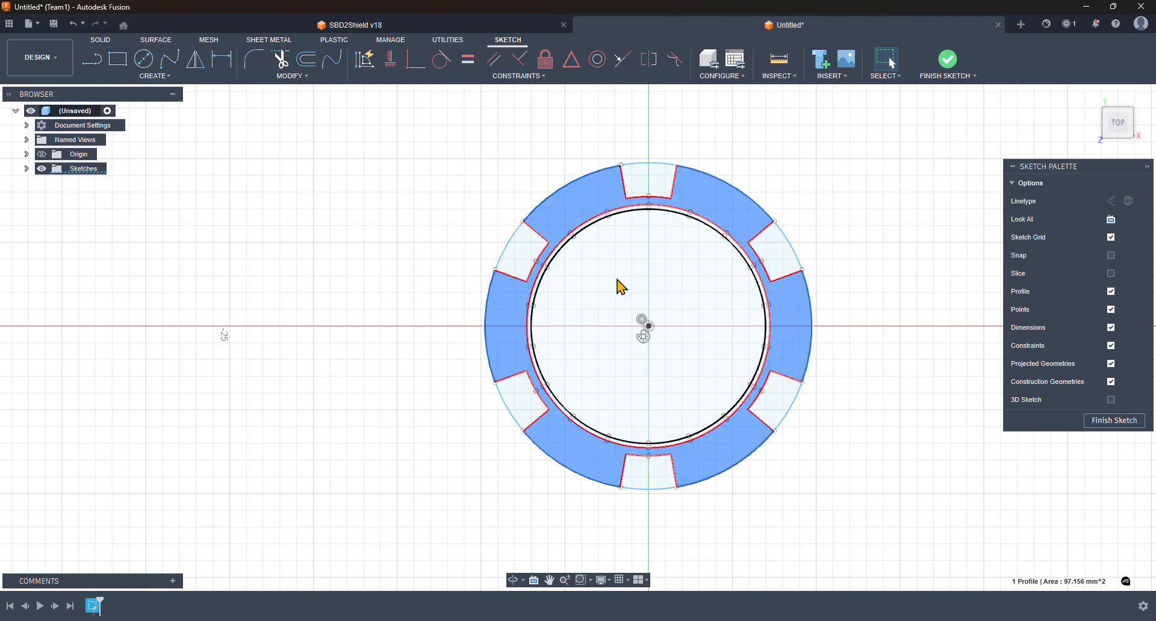
left_click(620, 286, "shift")
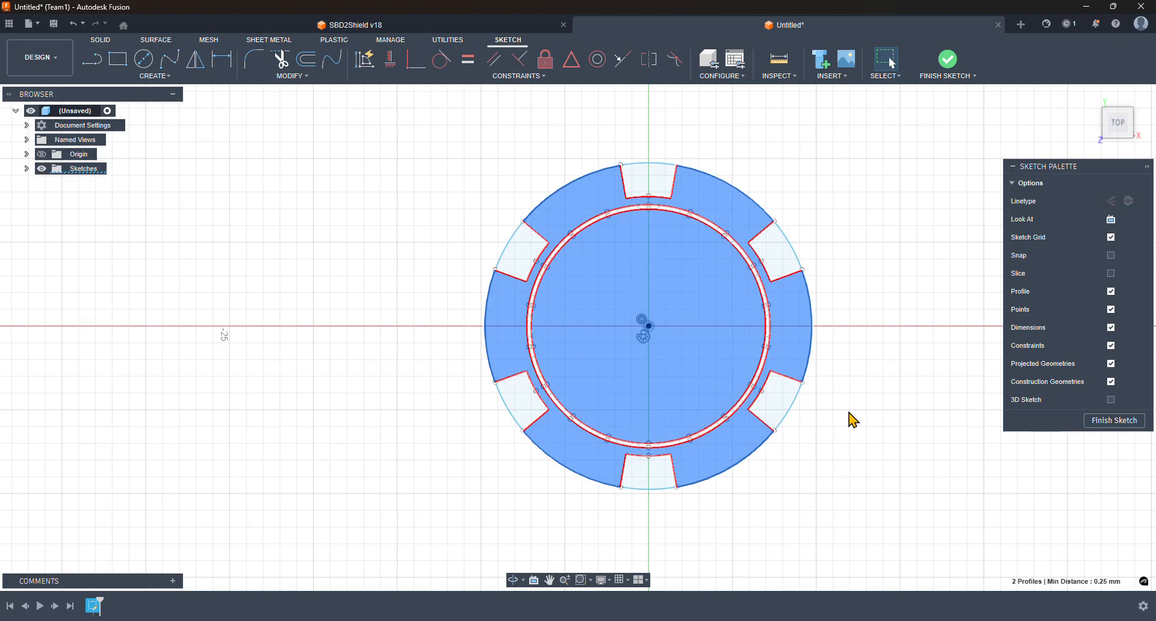
mouse_move(849, 418)
middle_mouse_down("shift")
mouse_move(857, 423)
mouse_move(857, 361)
middle_mouse_up("shift")
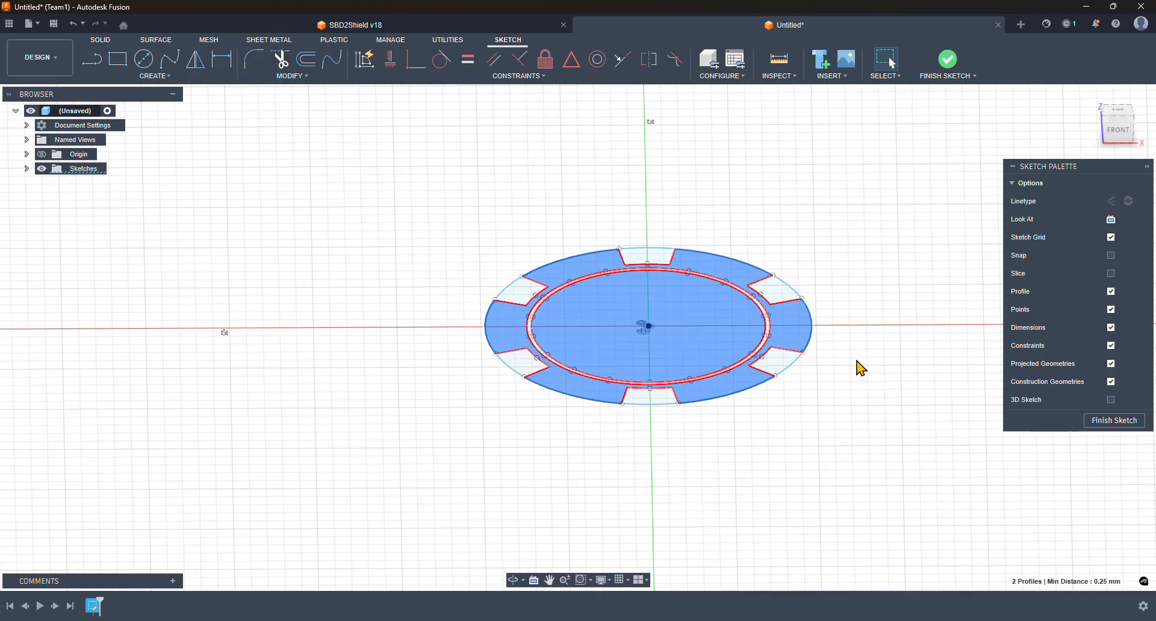
left_click(100, 40)
left_click(119, 60)
type("3.5")
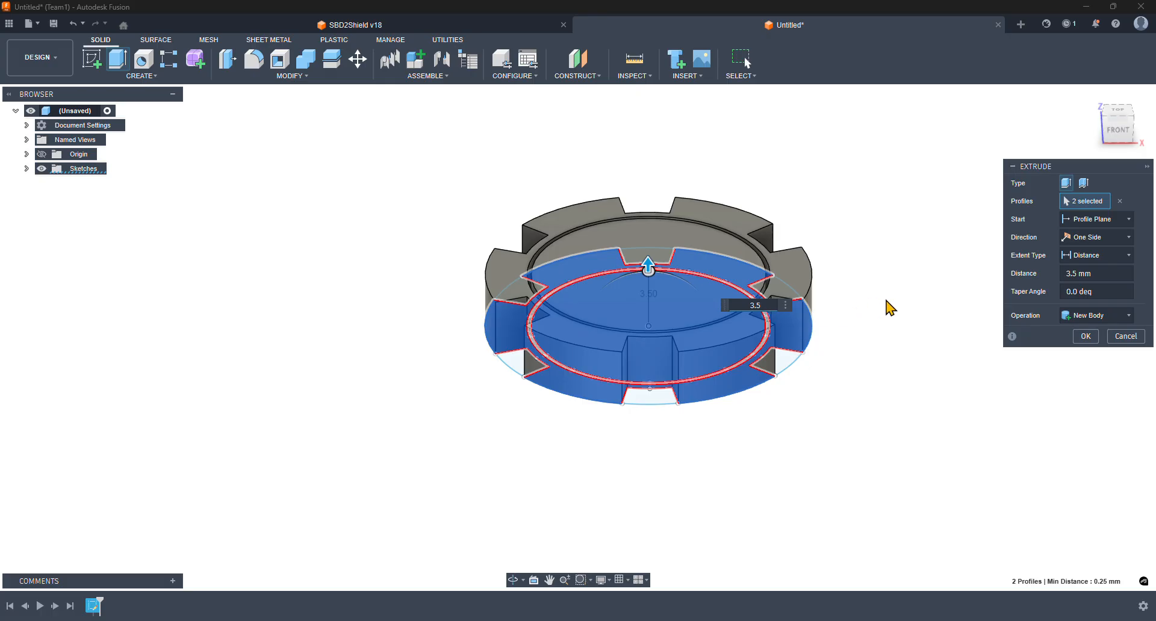
middle_click_drag(881, 271, 833, 313, "shift")
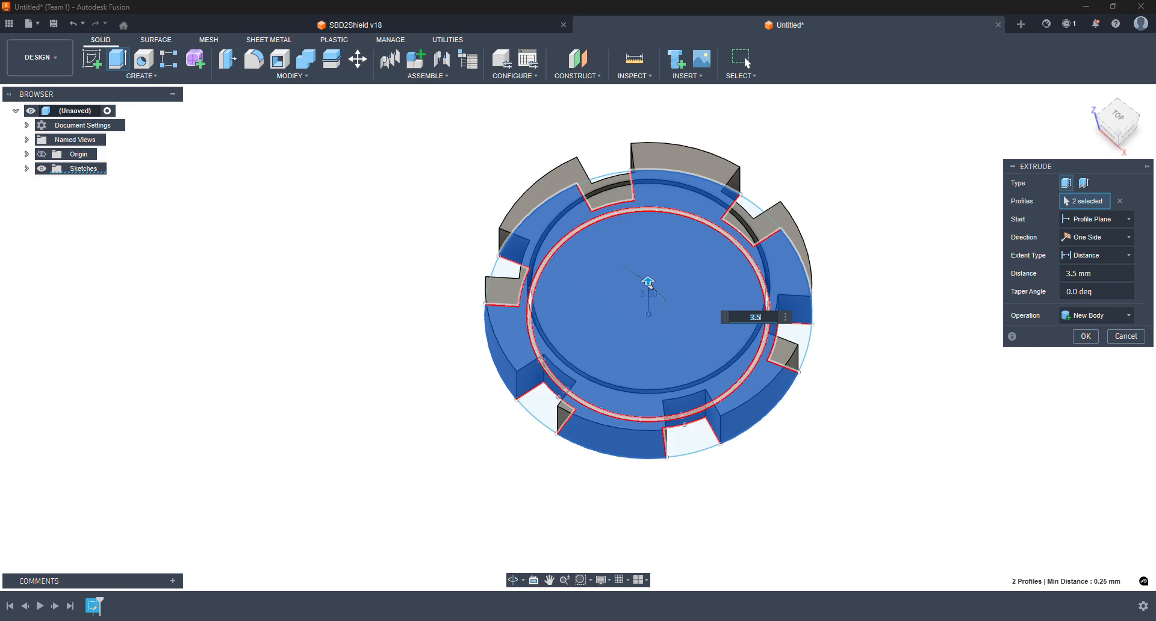
- Check the standard chip thickness in ChipSize.png, close the image, set the extrusion distance to 3.5/2 mm and apply it
key("alt+Tab")
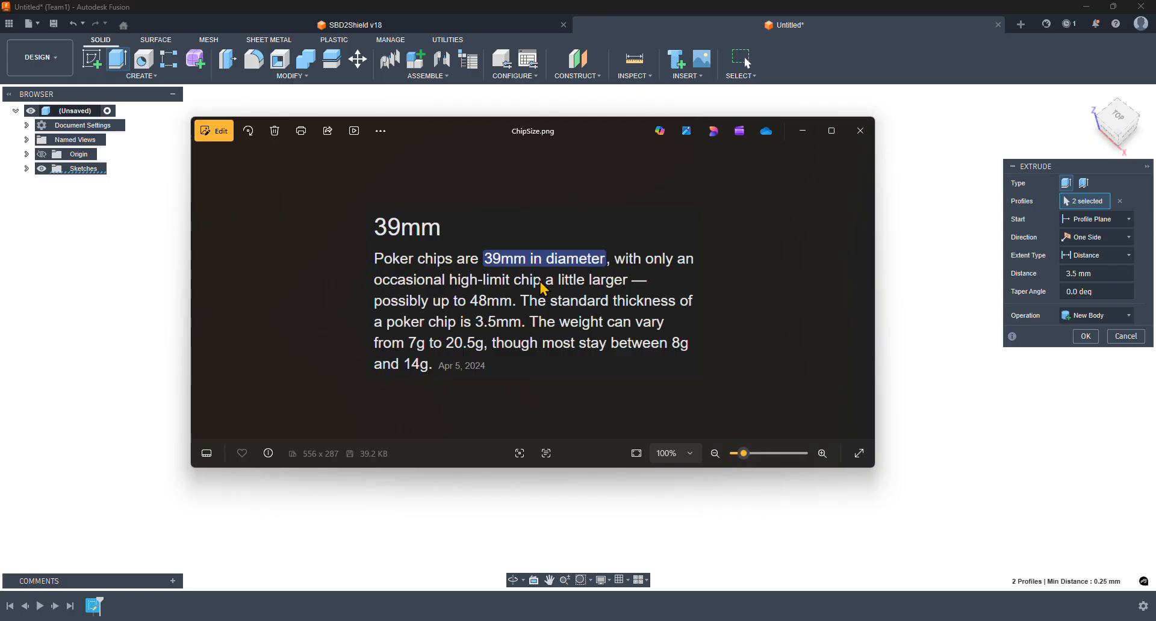
left_click(865, 137)
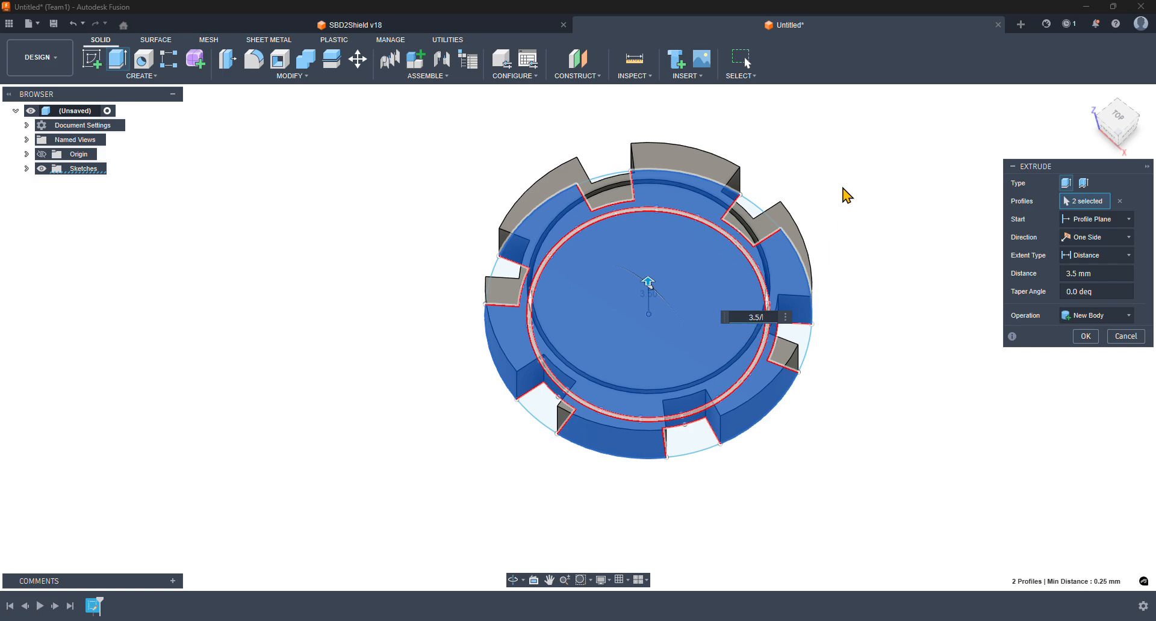
type("/2")
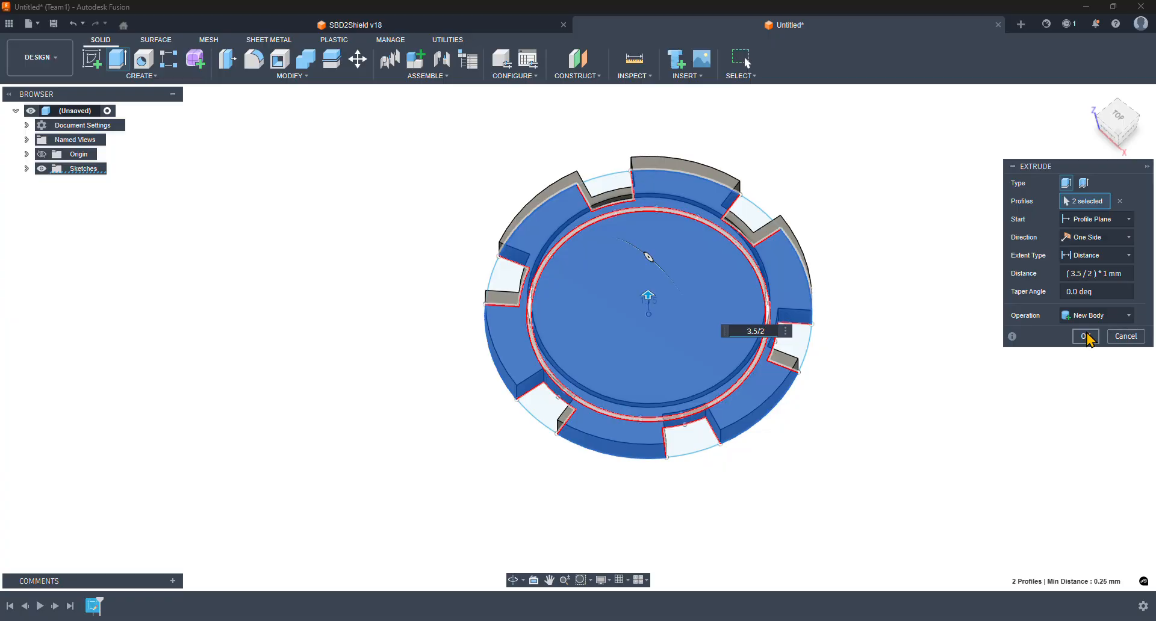
middle_click_drag(847, 452, 864, 433, "shift")
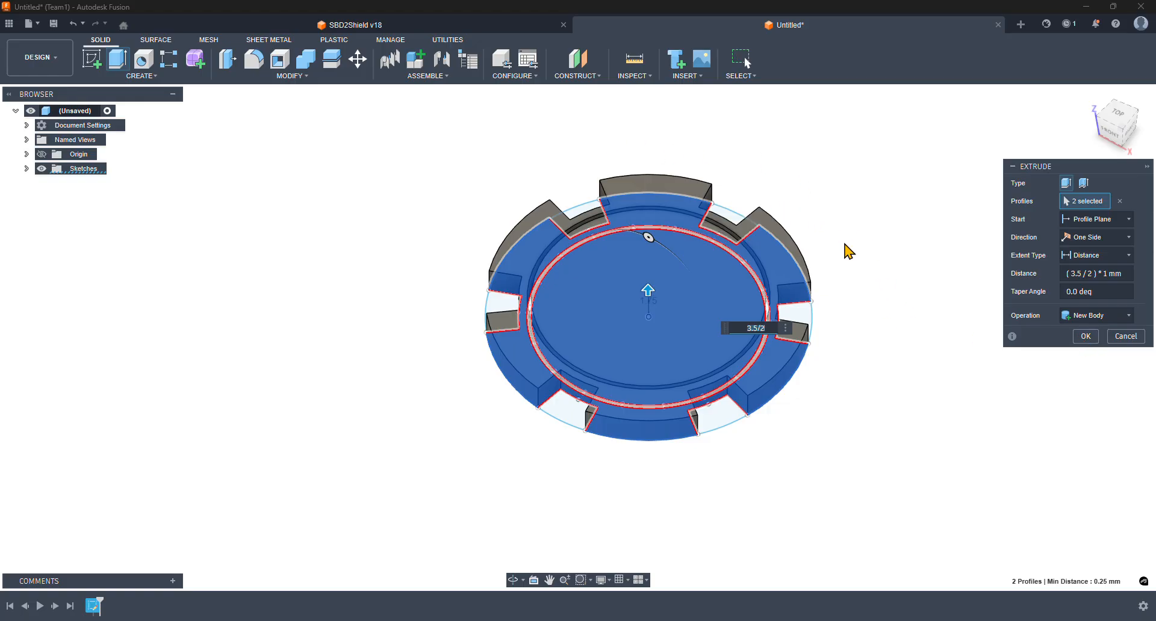
middle_click_drag(820, 224, 859, 292, "shift")
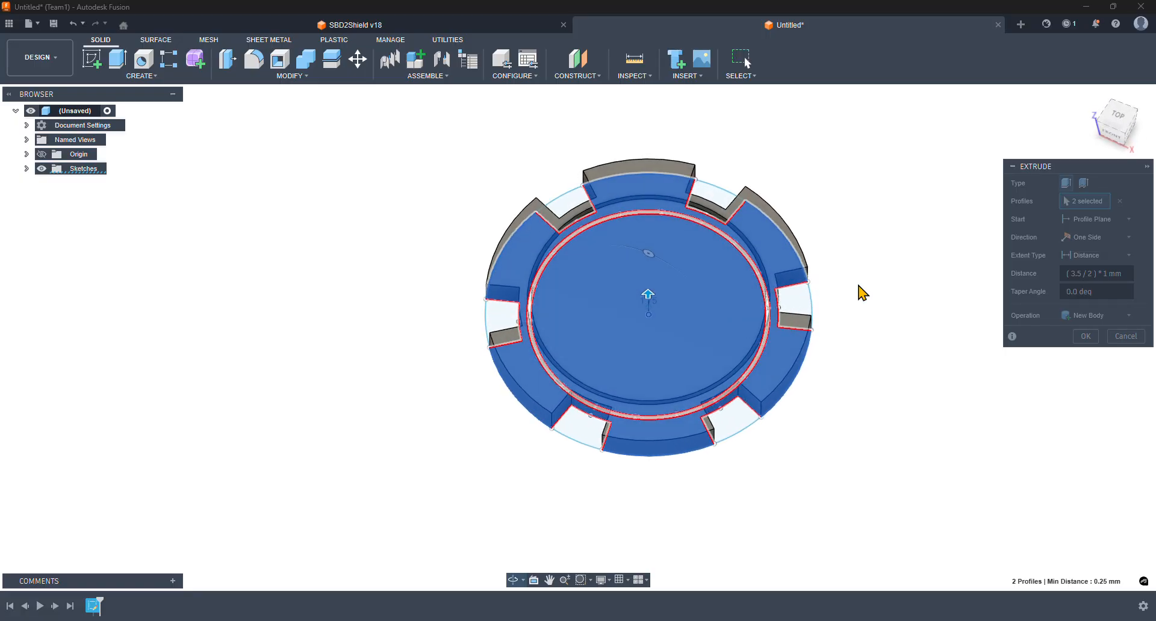
left_click(1086, 336)
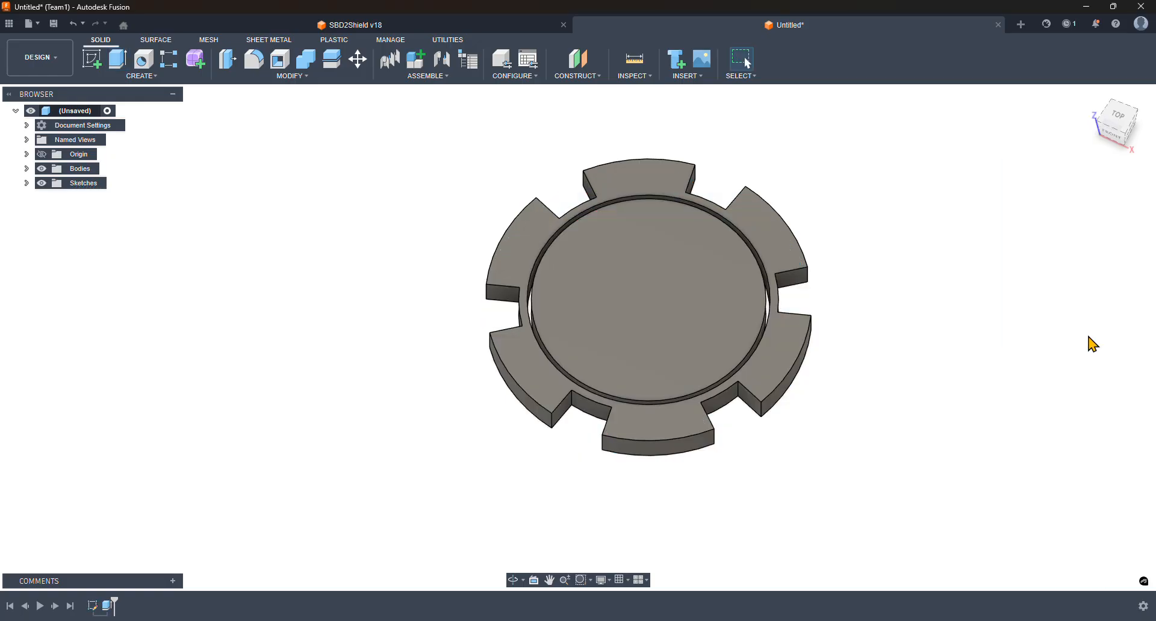
- Create a group among the bodies and name it BaseColor
left_click(26, 169)
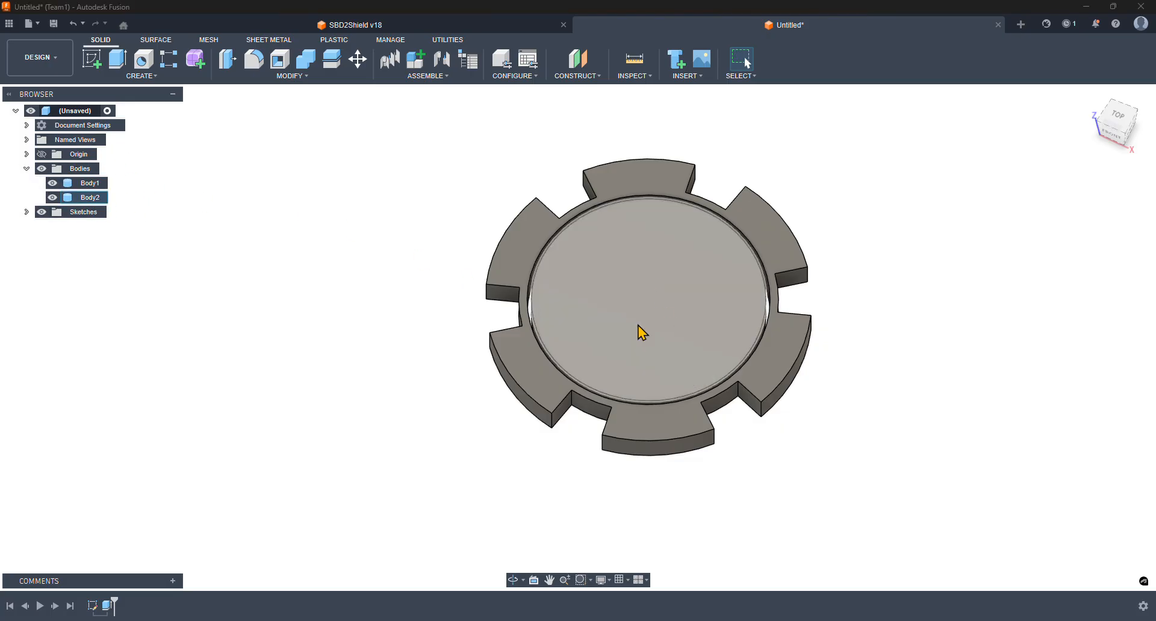
right_click(81, 172)
left_click(128, 192)
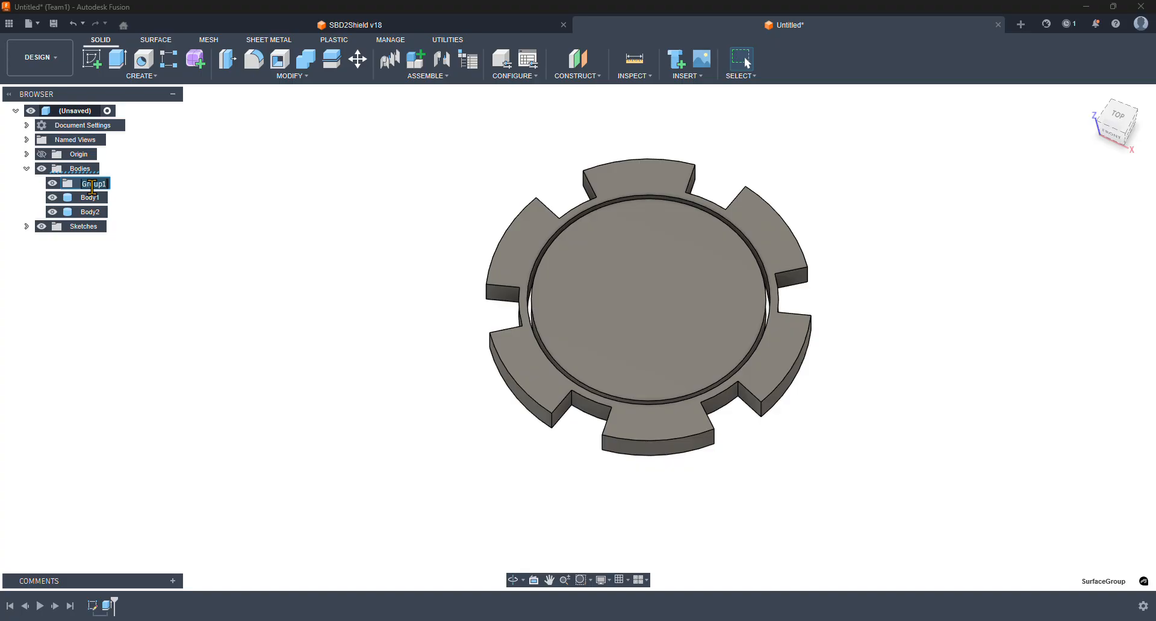
type("BaseColor")
key("Return")
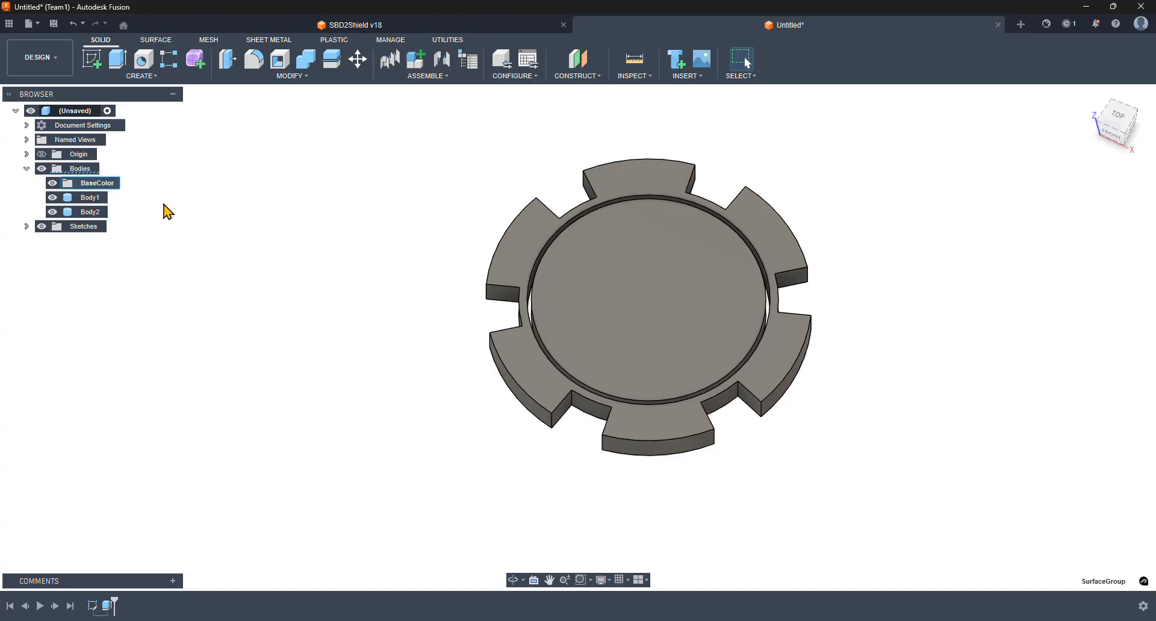
- Rename the outer ring body Base1 and the central disc body Base2, and move both into the BaseColor group
left_click(92, 200)
double_click(92, 198)
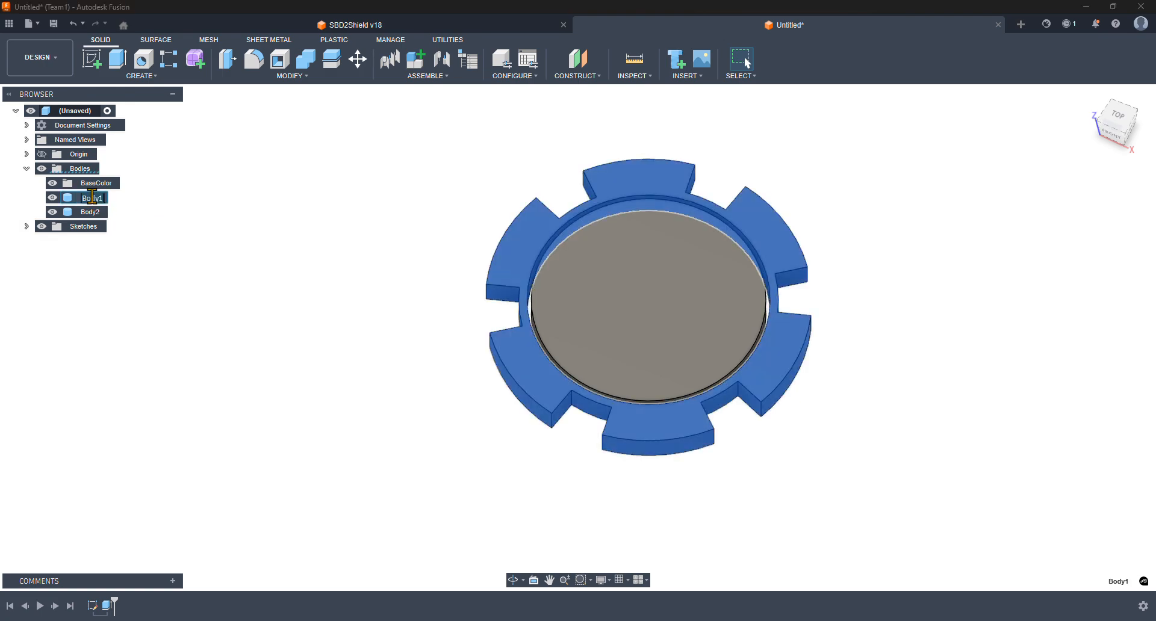
type("Base1")
key("Return")
left_click(92, 212)
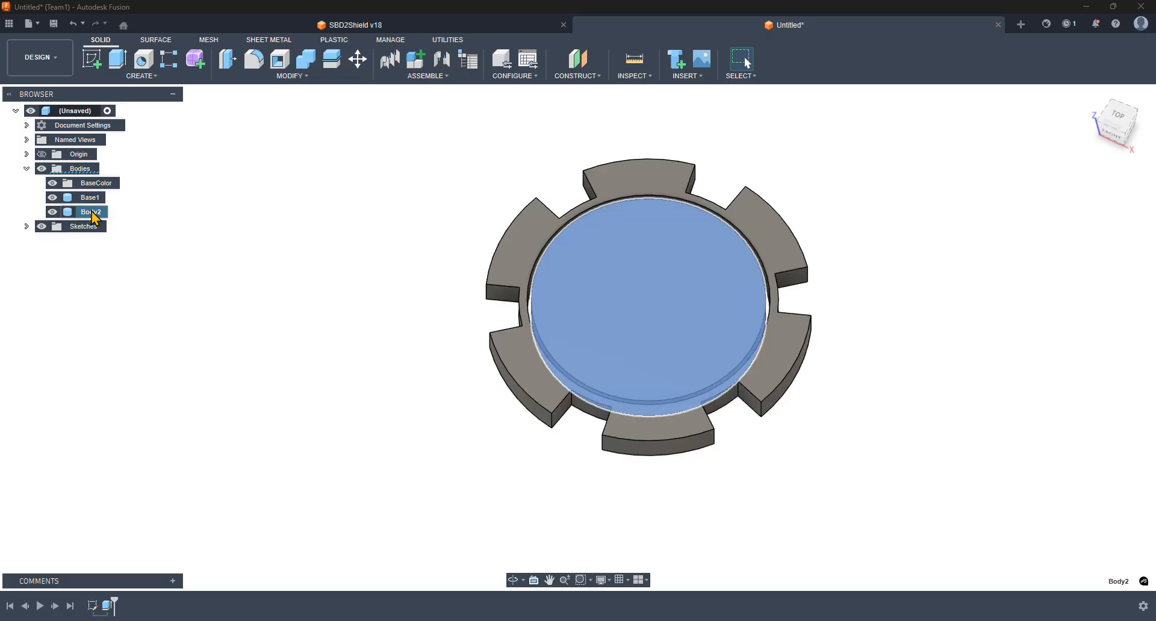
double_click(92, 212)
type("Base2")
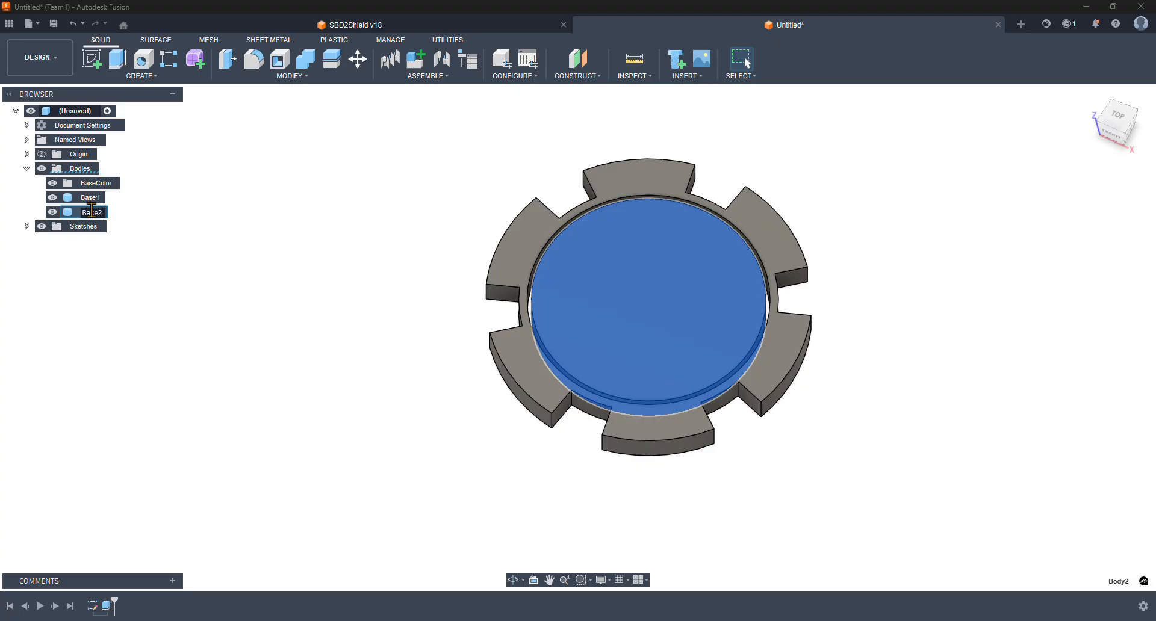
key("Return")
left_click_drag(100, 220, 117, 214)
mouse_move(108, 187)
left_mouse_down()
mouse_move(108, 212)
mouse_move(105, 183)
left_mouse_up()
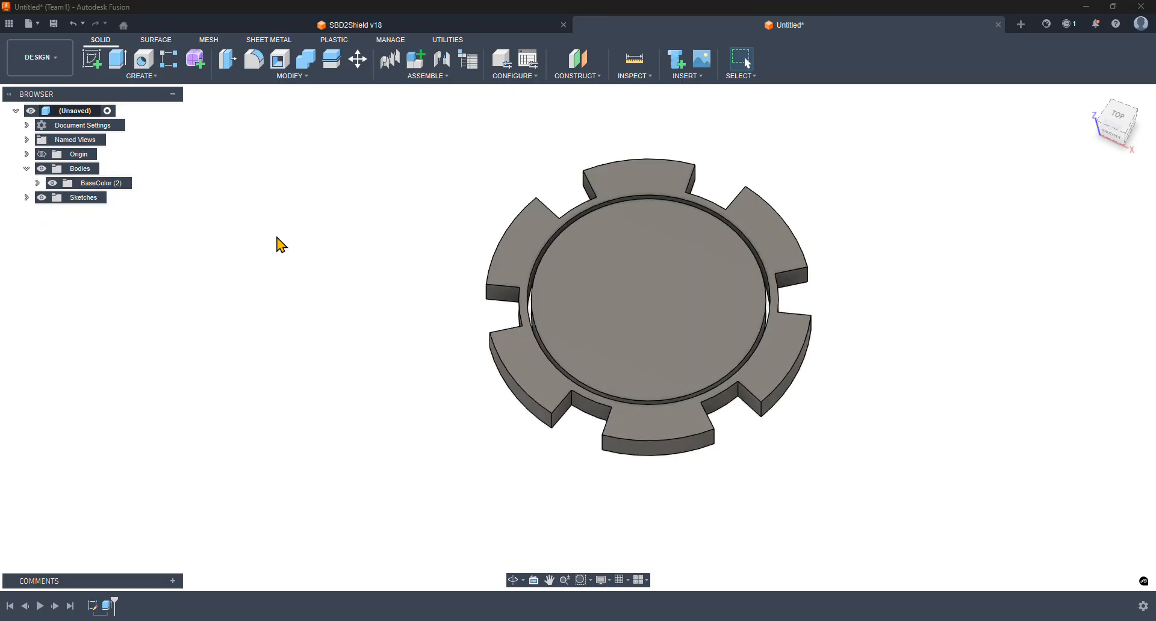
- Make Sketch1 visible and select its six edge block profiles around the chip's rim
left_click(27, 198)
left_click(53, 213)
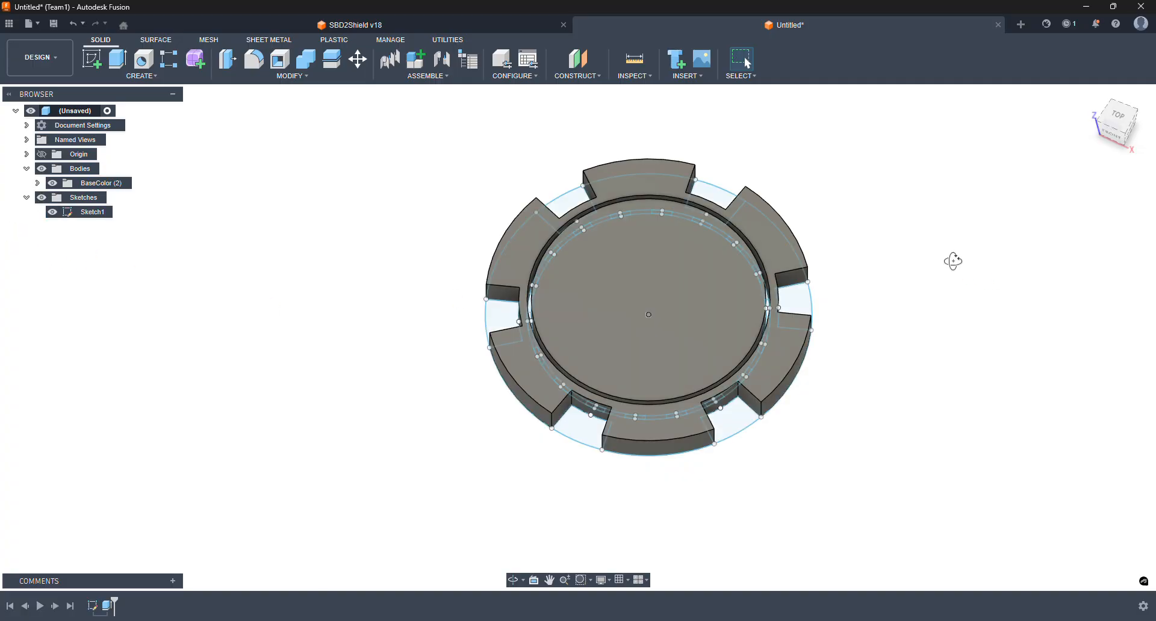
middle_click_drag(951, 263, 944, 284, "shift")
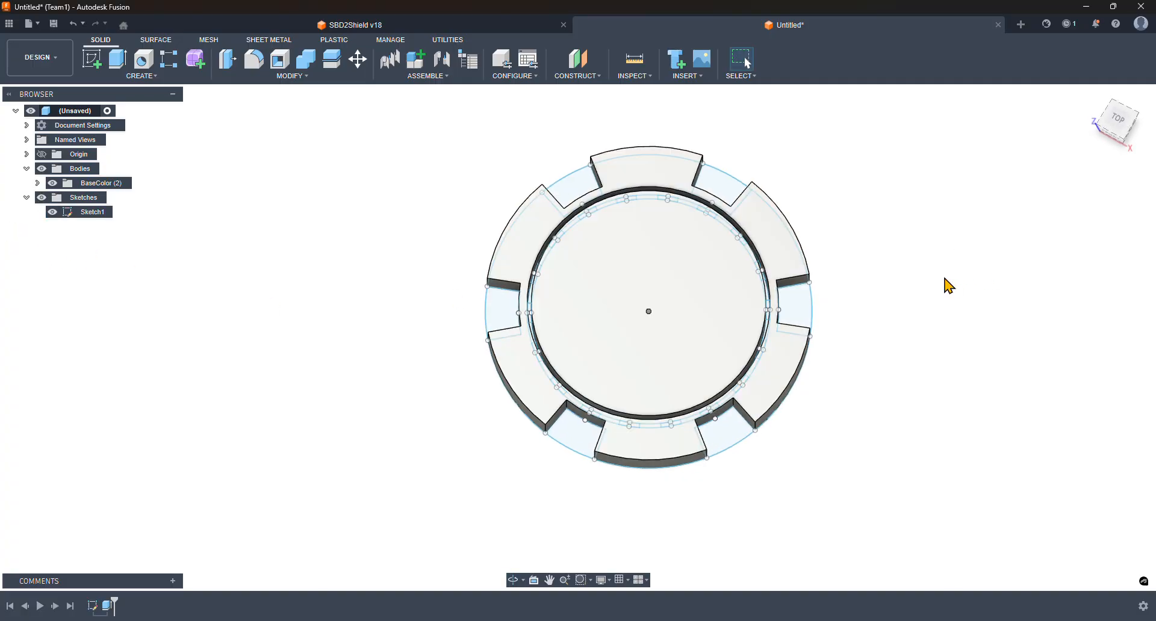
left_click(503, 318)
left_click(575, 188)
left_click(723, 189)
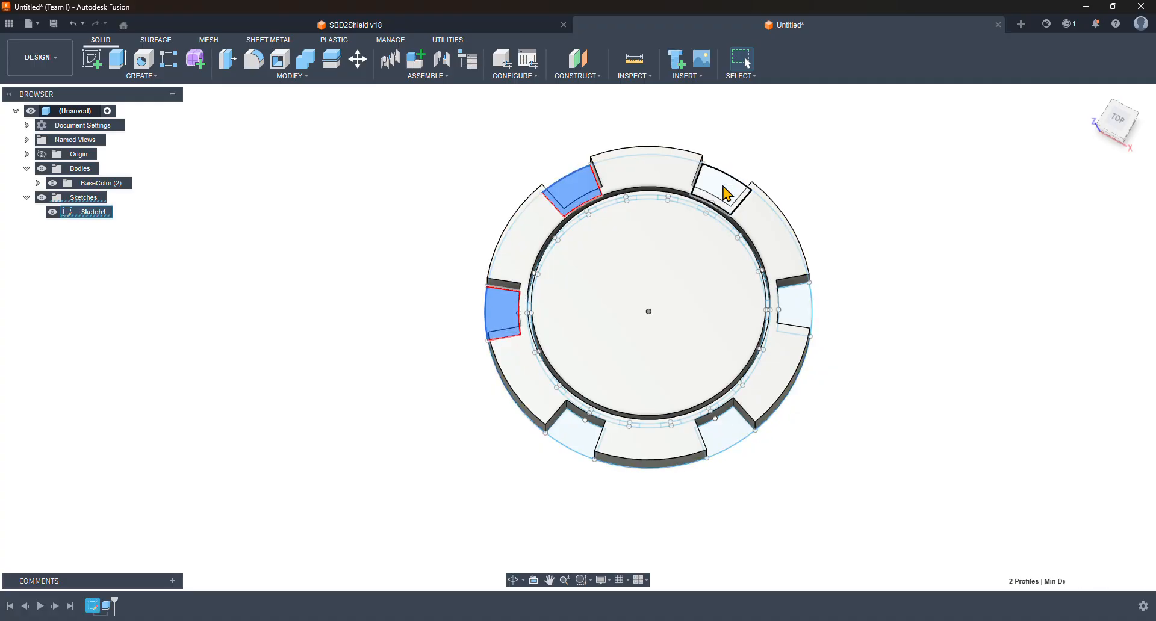
left_click(801, 313)
left_click(730, 449)
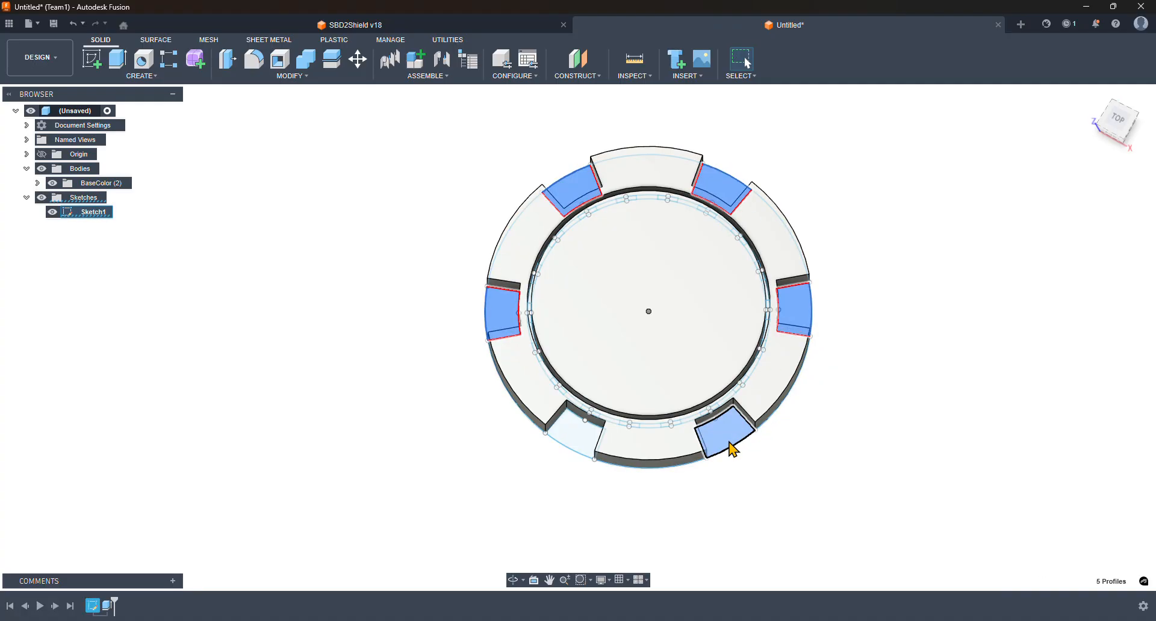
left_click(587, 444)
- Add the 18 alternating dash profiles around the thin inner ring to the selected six edge blocks
middle_click_drag(806, 389, 789, 415, "shift")
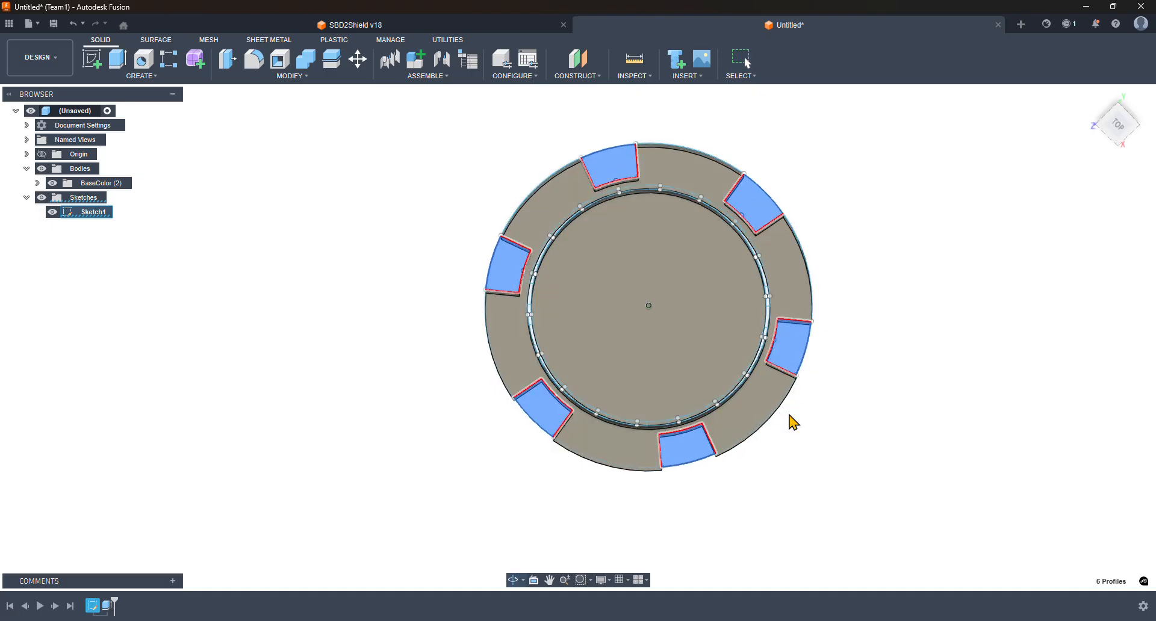
middle_click_drag(875, 157, 849, 387, "shift")
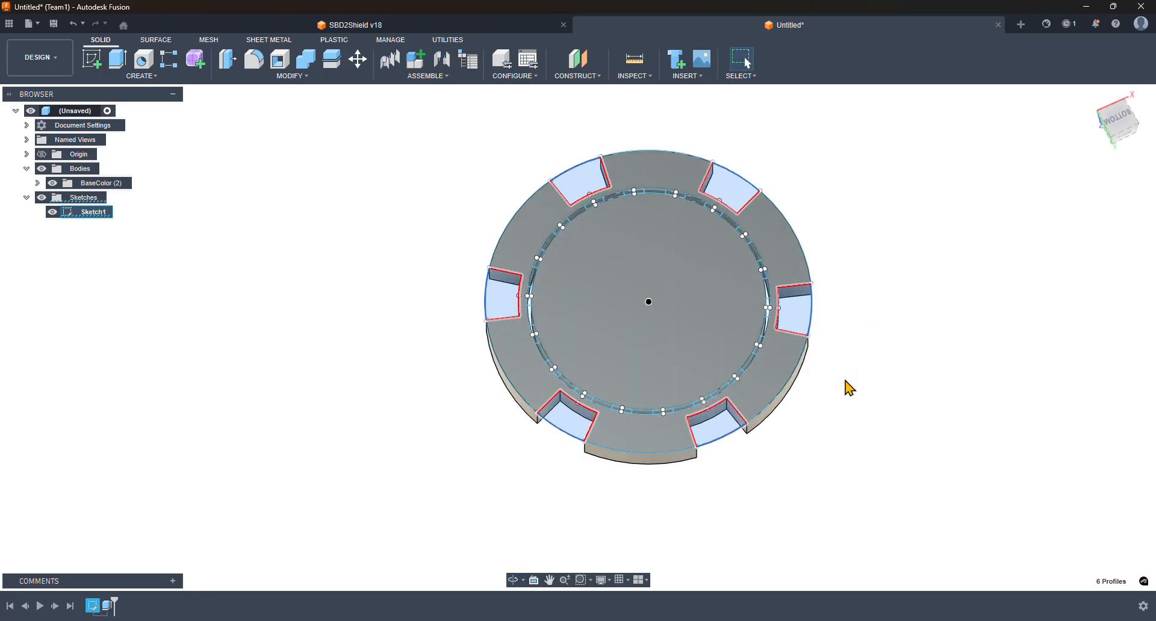
scroll(657, 402, "up", 6)
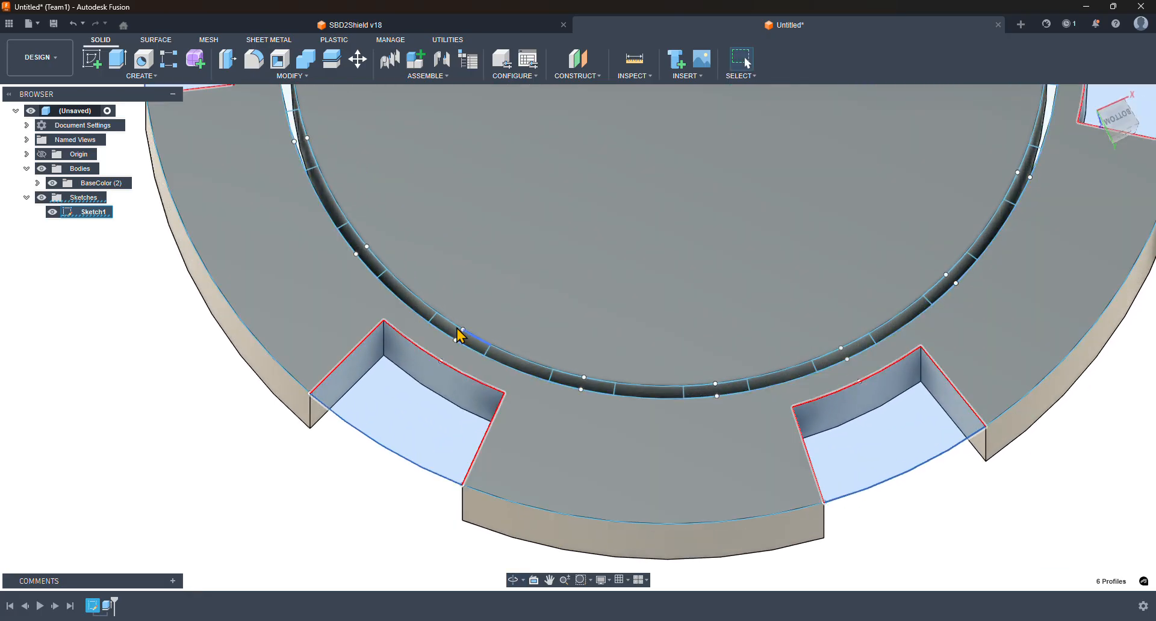
scroll(475, 348, "up", 2)
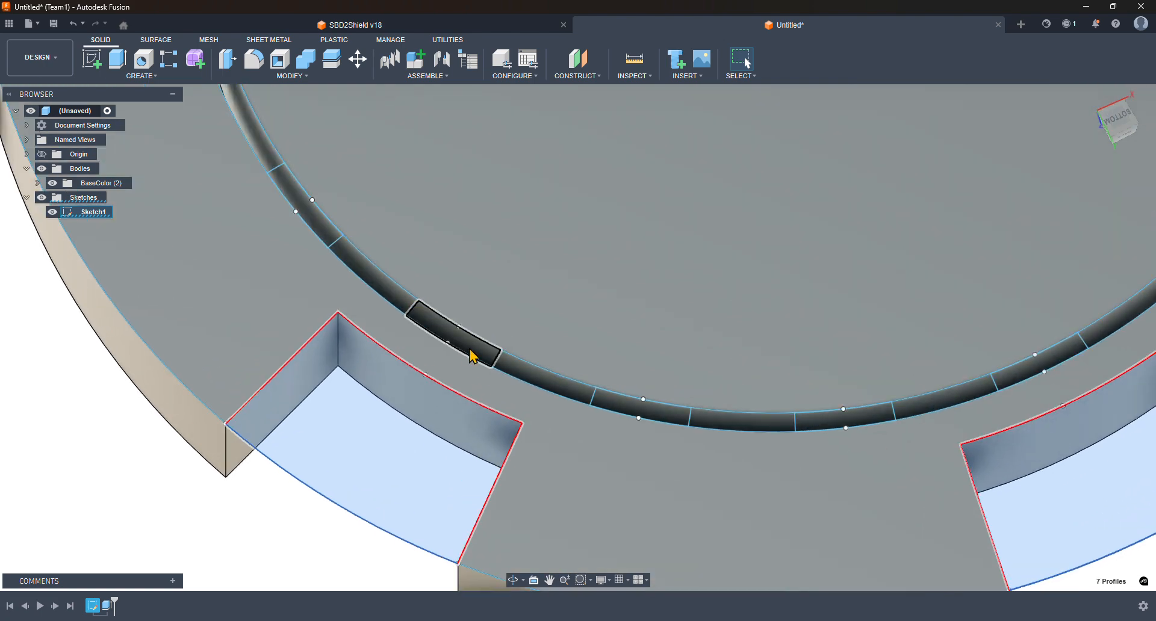
left_click(473, 356)
left_click(642, 420)
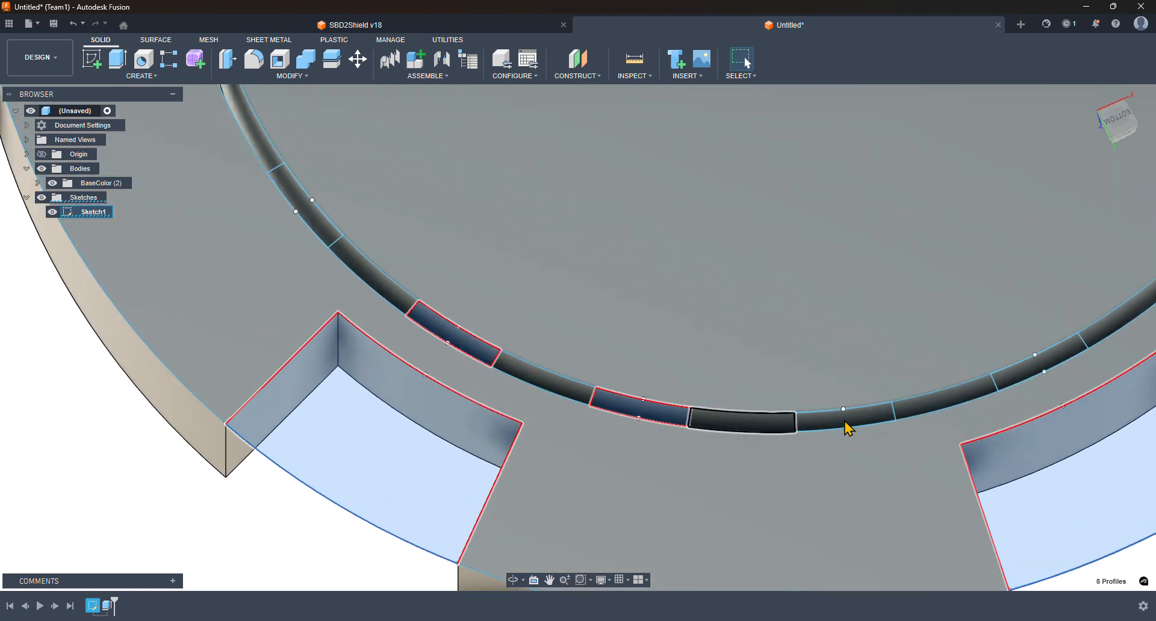
left_click(852, 423)
left_click(1037, 371)
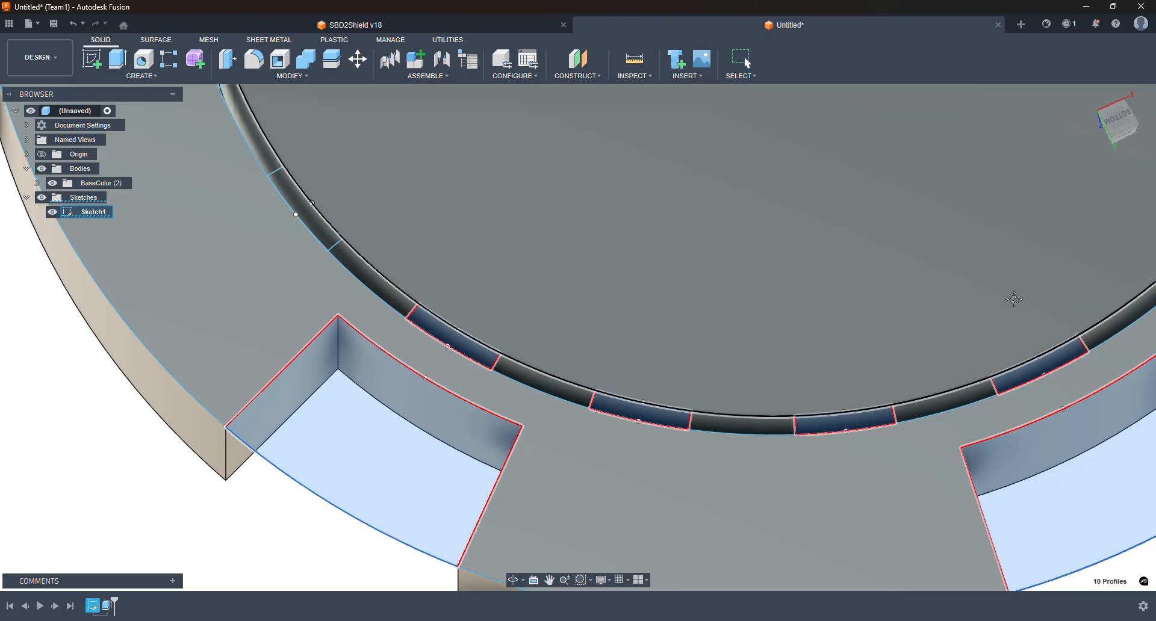
middle_click_drag(1014, 299, 735, 405)
left_click(790, 419)
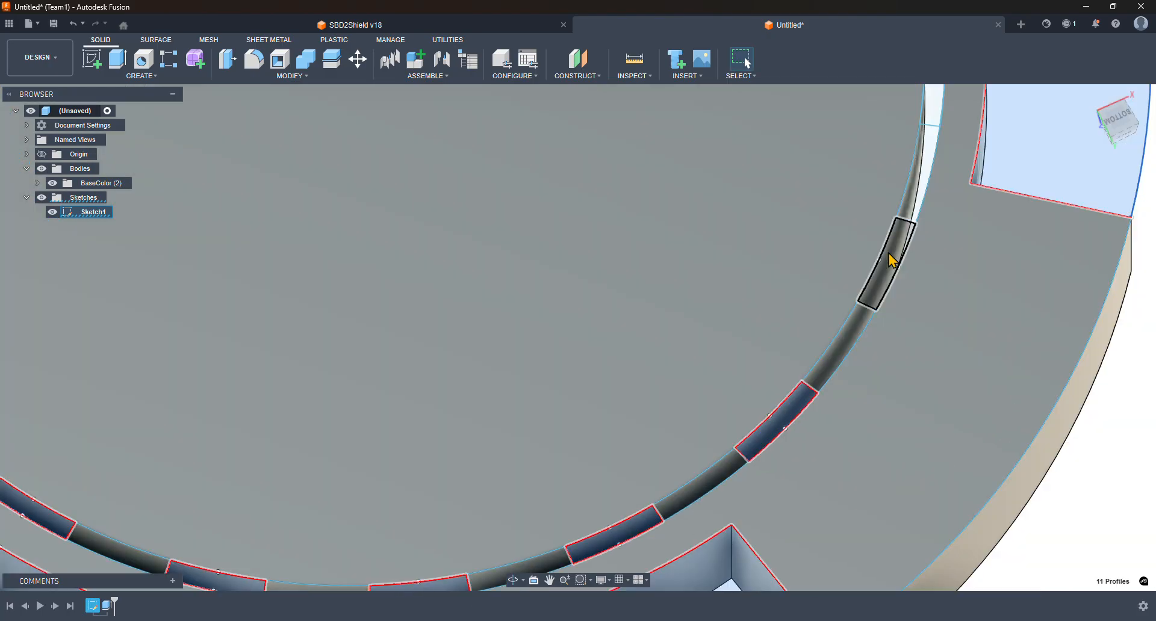
left_click(893, 260)
middle_click_drag(893, 260, 807, 593)
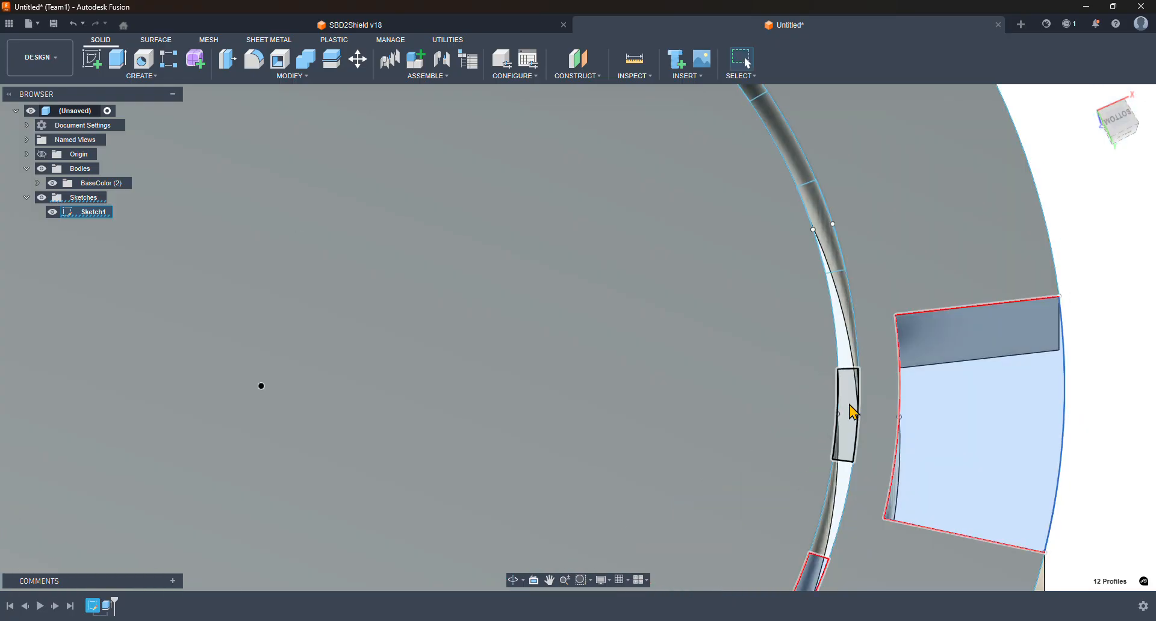
left_click(848, 400)
left_click(821, 226)
middle_click_drag(854, 420, 844, 325)
left_click(798, 333)
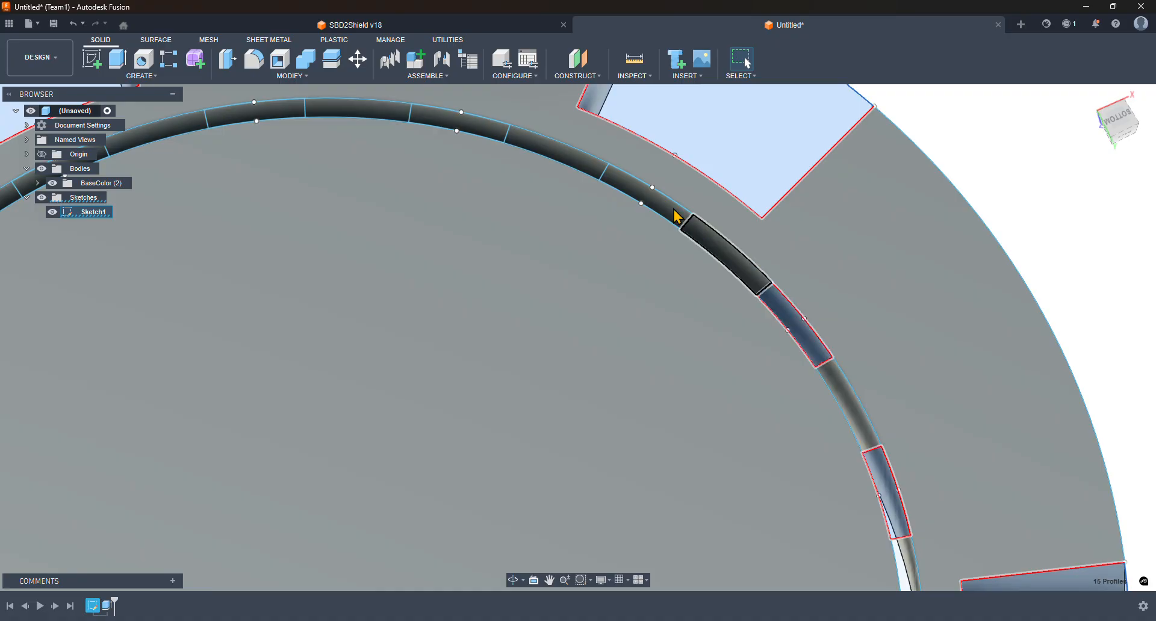
left_click(664, 205)
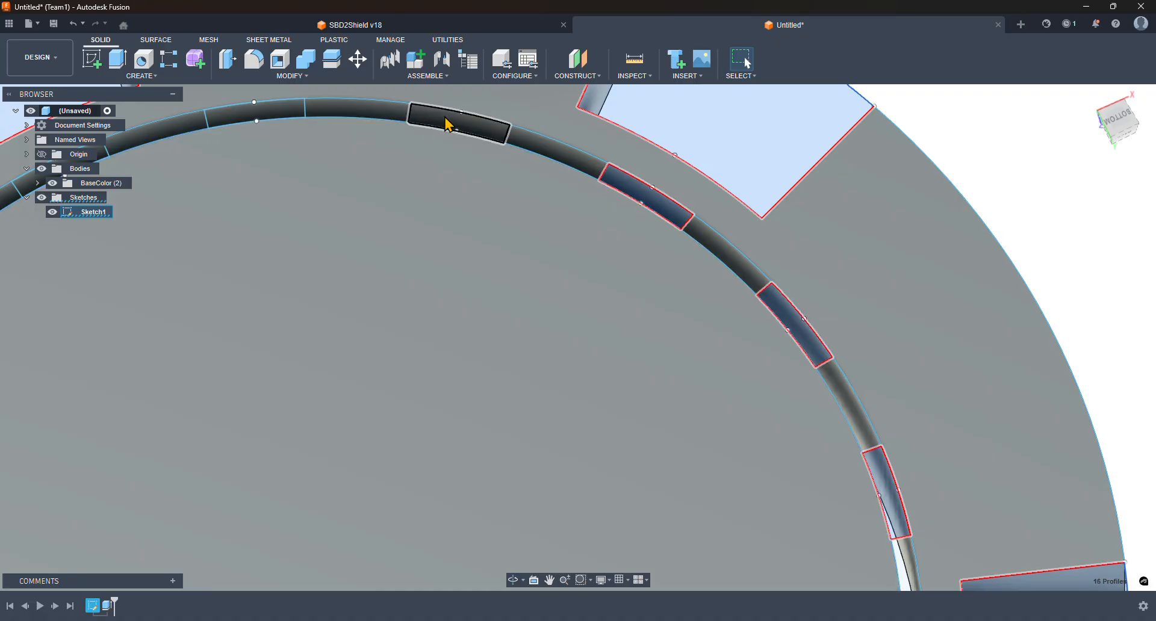
left_click(448, 125)
left_click(280, 118)
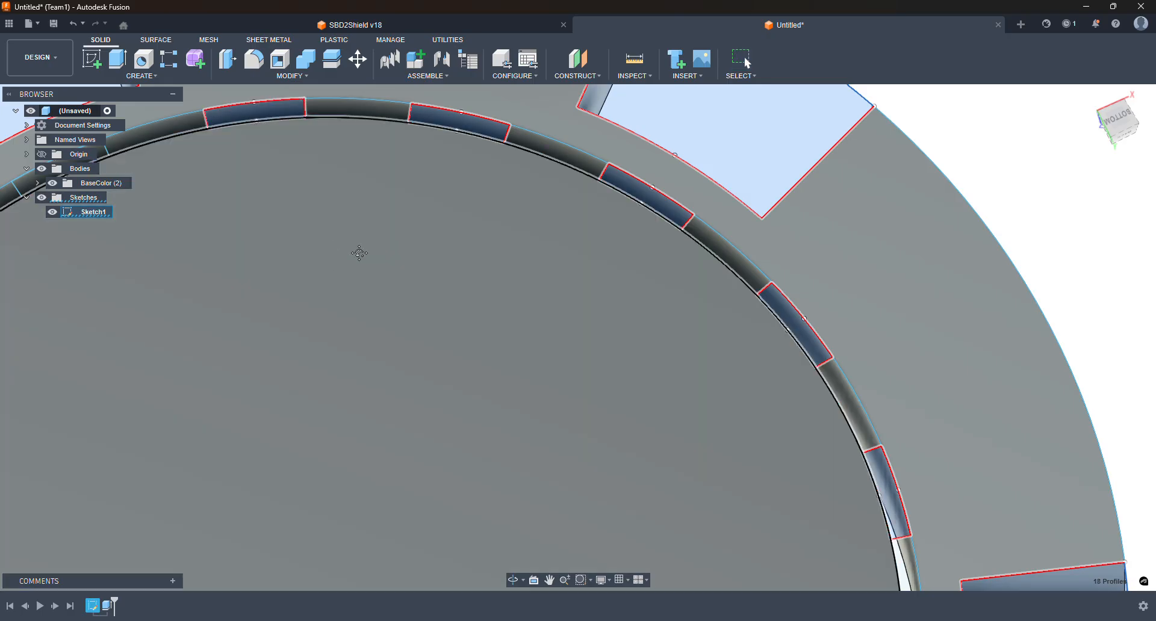
middle_click_drag(360, 253, 632, 224)
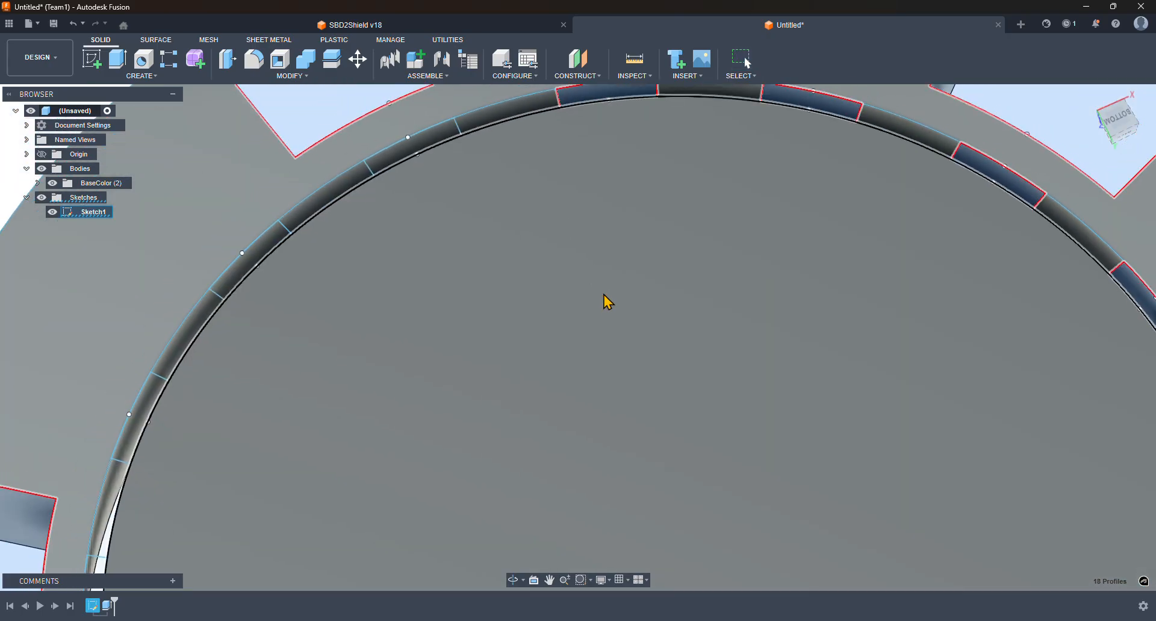
scroll(498, 199, "down", 3)
left_click(459, 188)
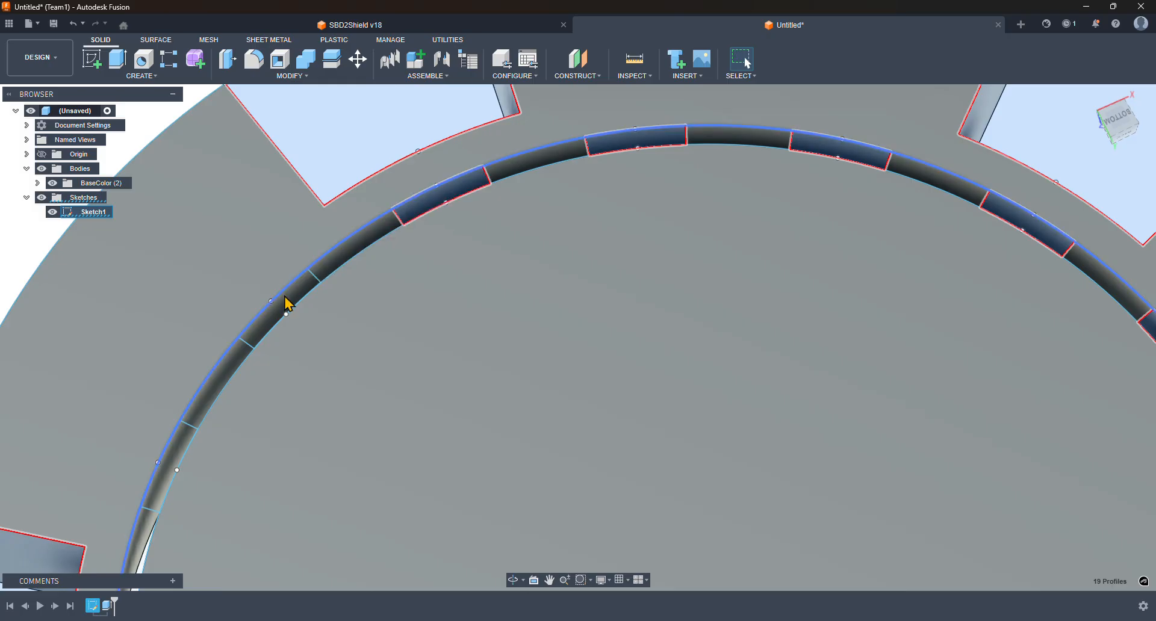
left_click(288, 304)
scroll(641, 206, "up", 5)
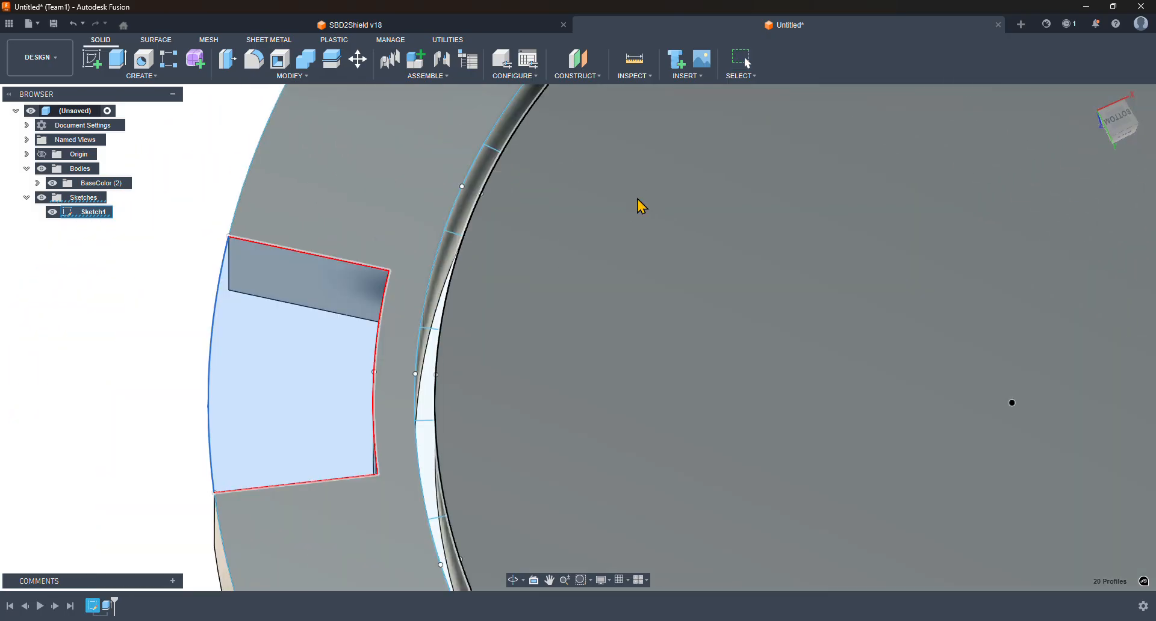
left_click(480, 190)
left_click(432, 395)
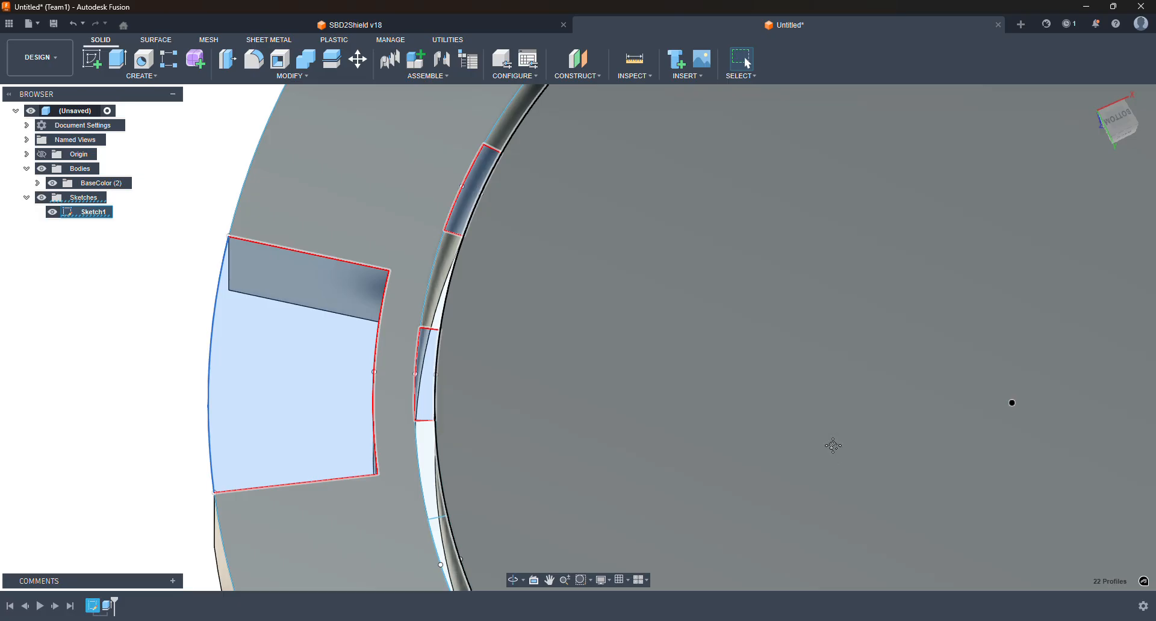
middle_click_drag(834, 446, 647, 168)
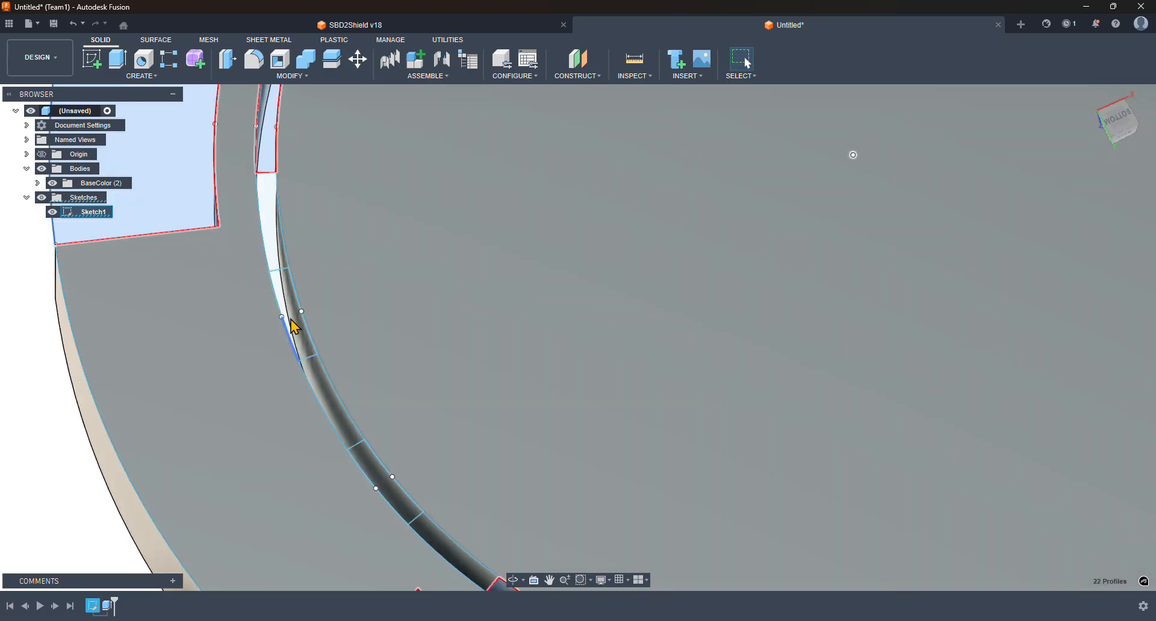
left_click(296, 325)
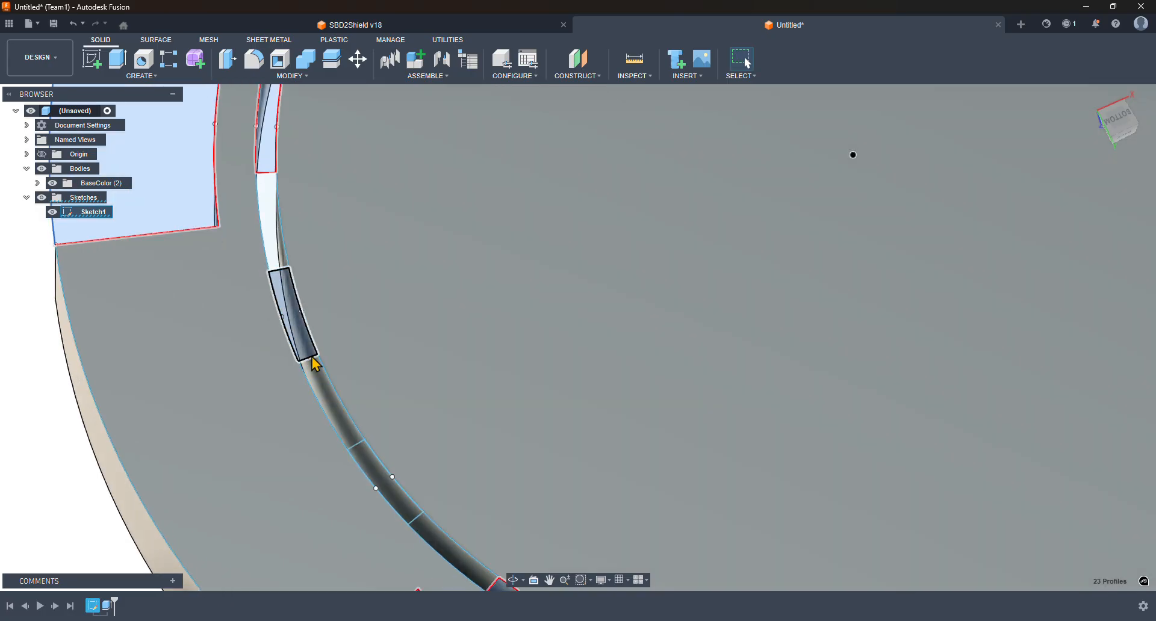
left_click(382, 477)
scroll(806, 458, "down", 5)
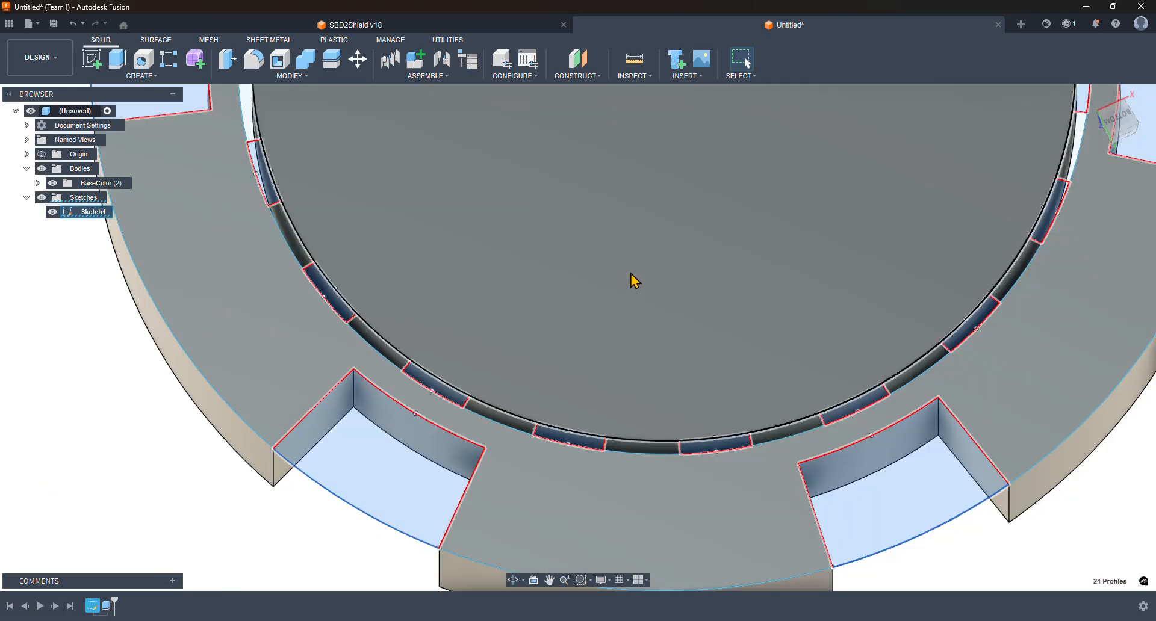
scroll(633, 279, "down", 3)
- Extrude the selected edge block and dash profiles 1.75 mm as new bodies
middle_click_drag(1025, 291, 949, 303, "shift")
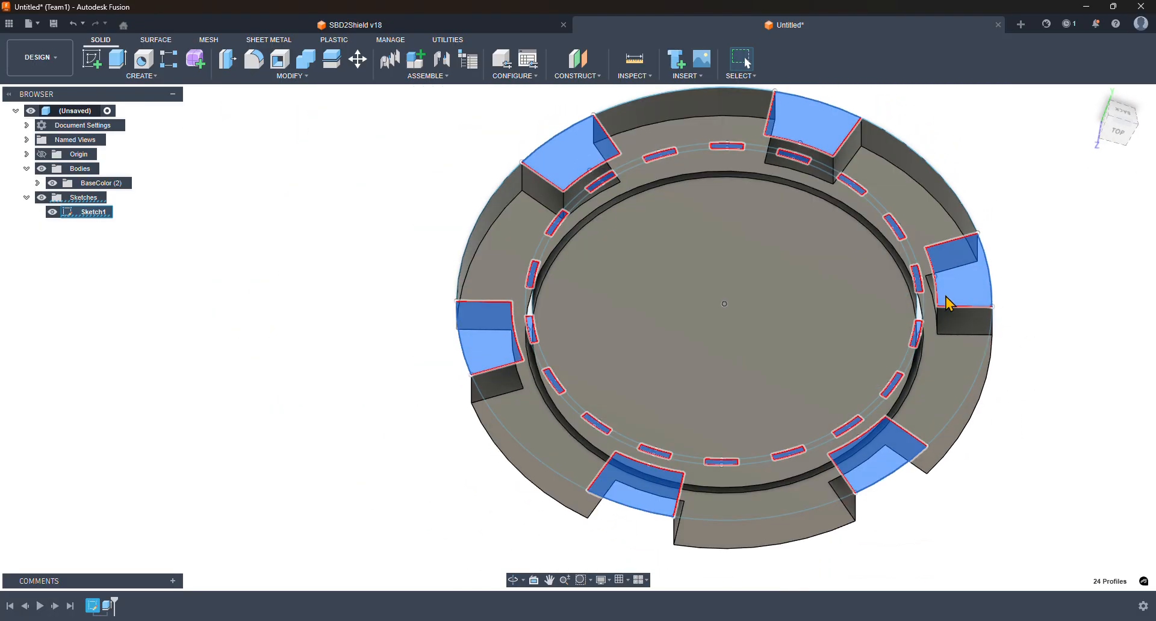
left_click(118, 59)
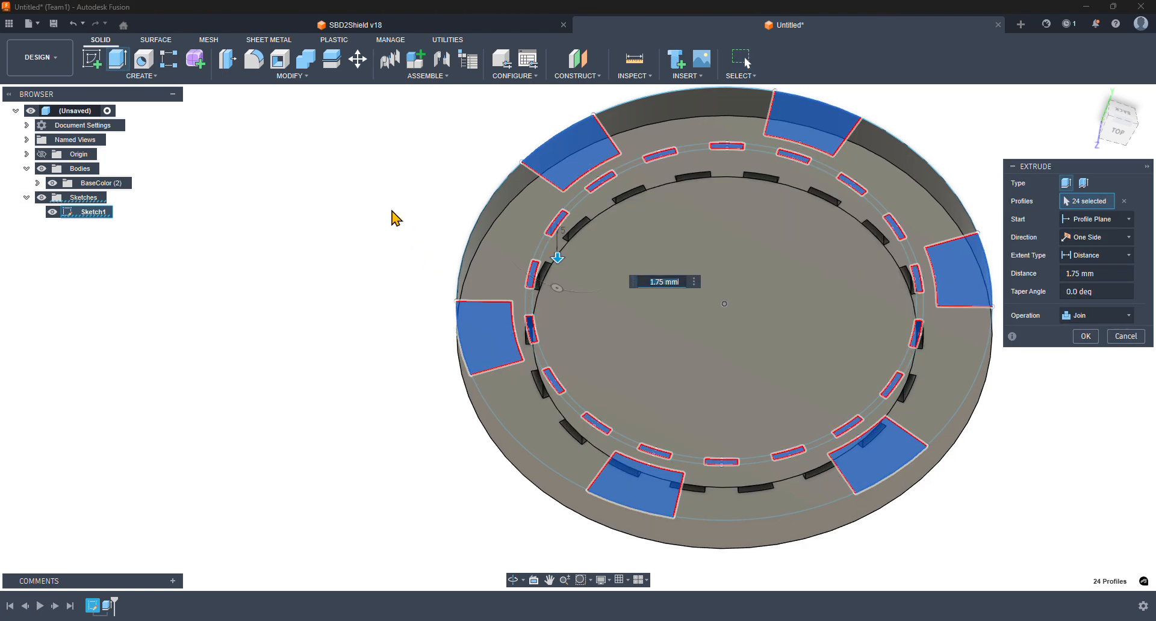
middle_click_drag(395, 216, 403, 258, "shift")
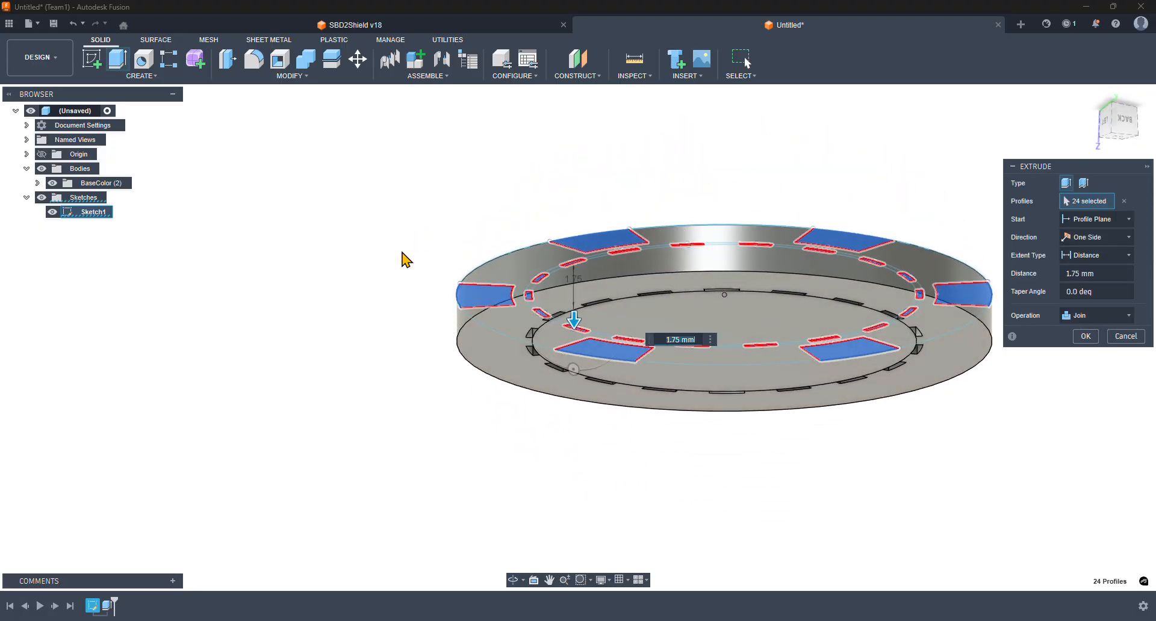
left_click(1111, 313)
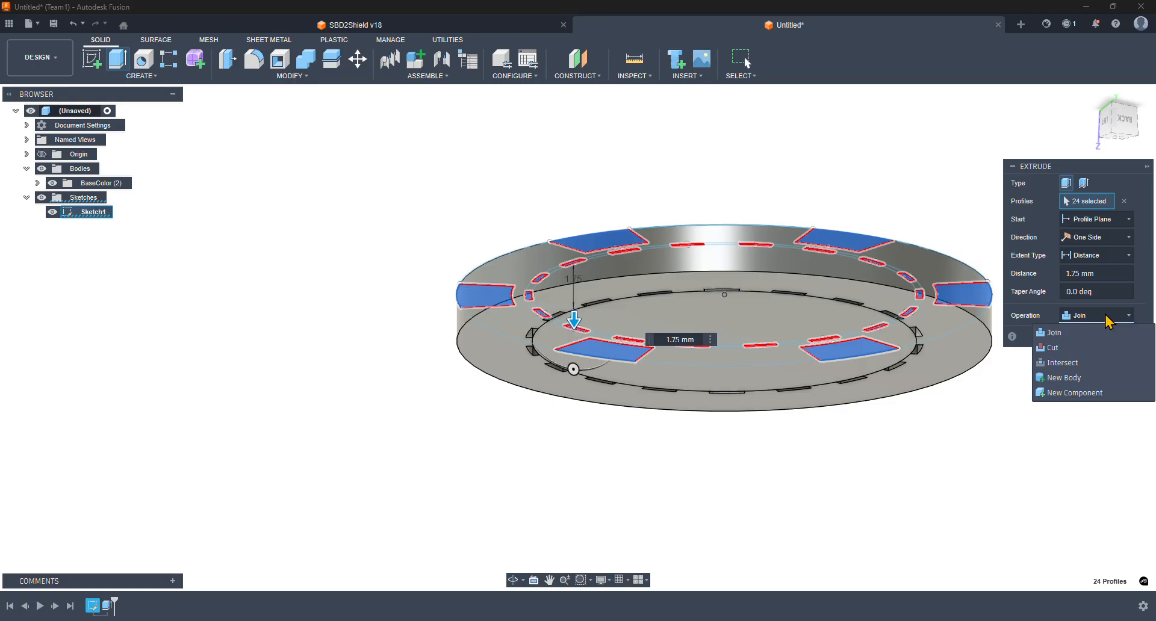
left_click(1095, 379)
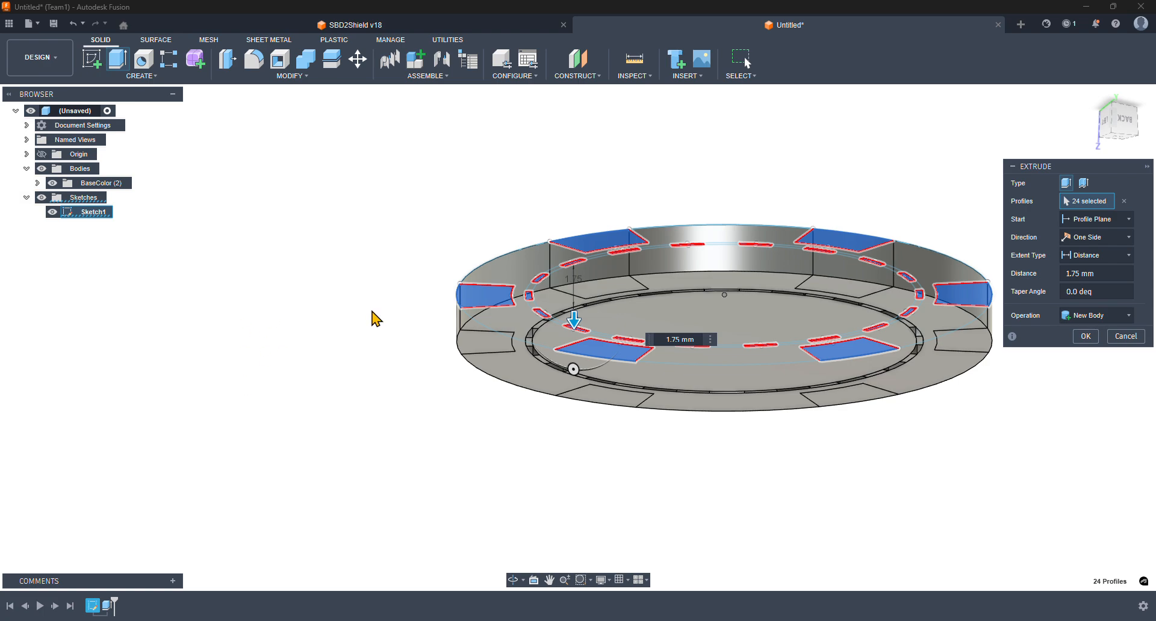
left_click(1087, 338)
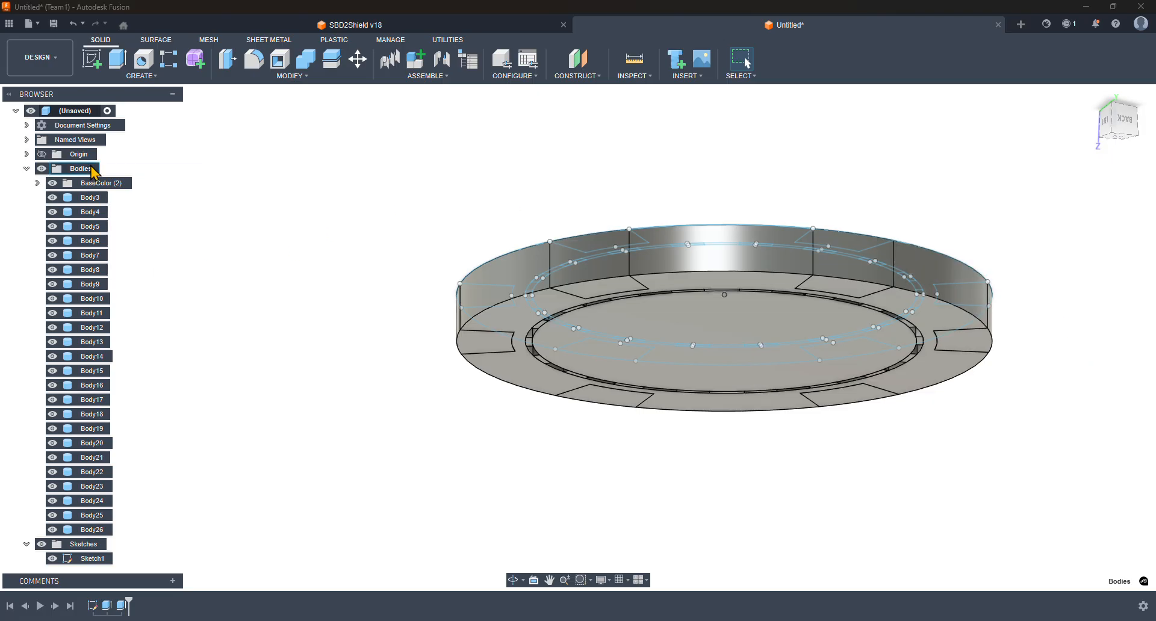
- Create a second group among the bodies and name it White
right_click(93, 169)
left_click(140, 189)
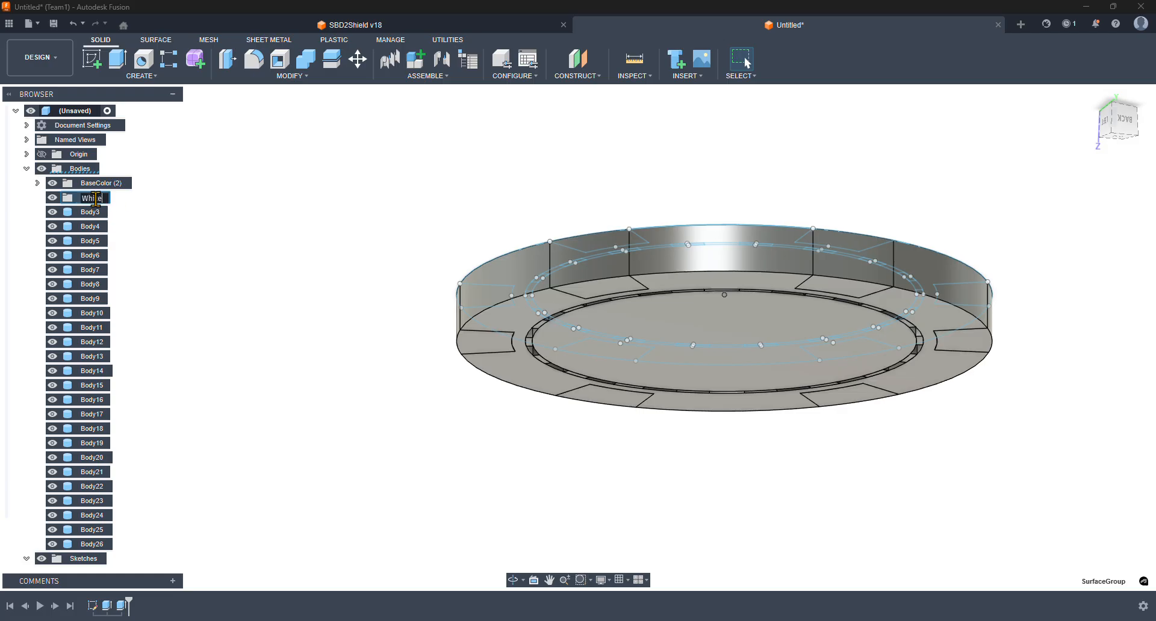
key("Return")
- Rename all the newly extruded bodies, Body3 through Body26, together as White
left_click(94, 213)
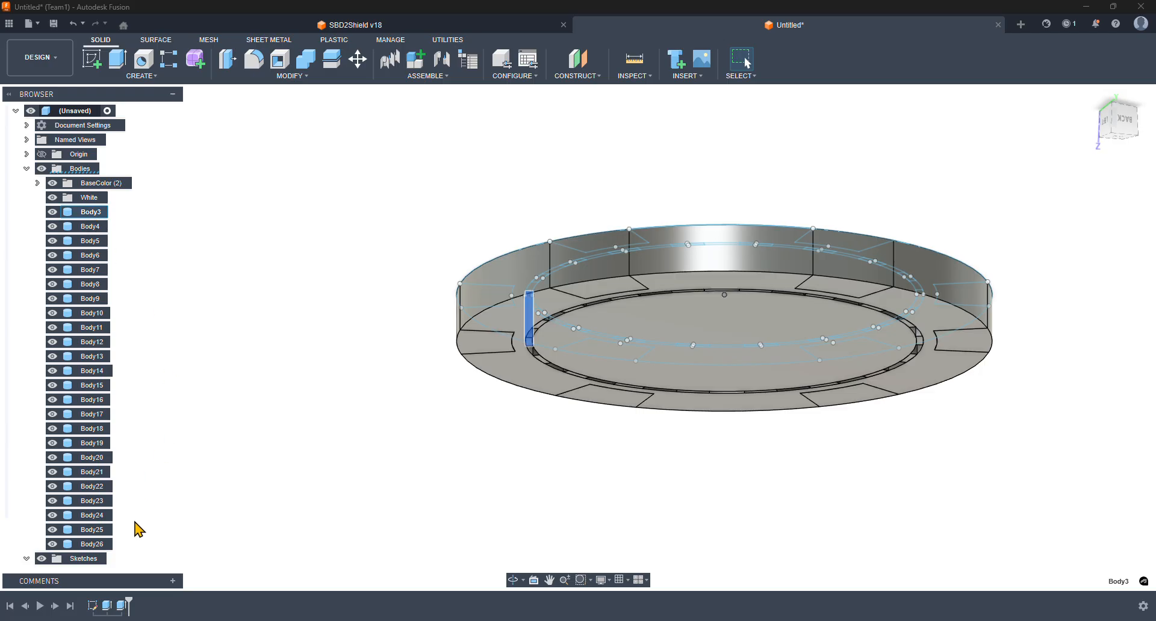
left_click(99, 545, "shift")
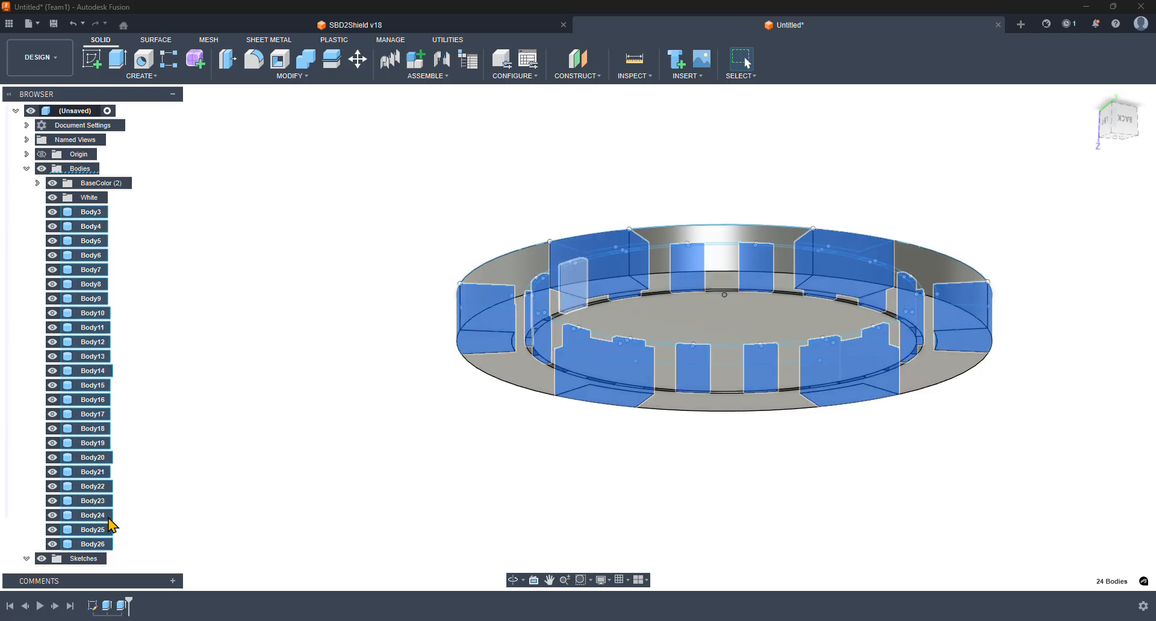
double_click(94, 212)
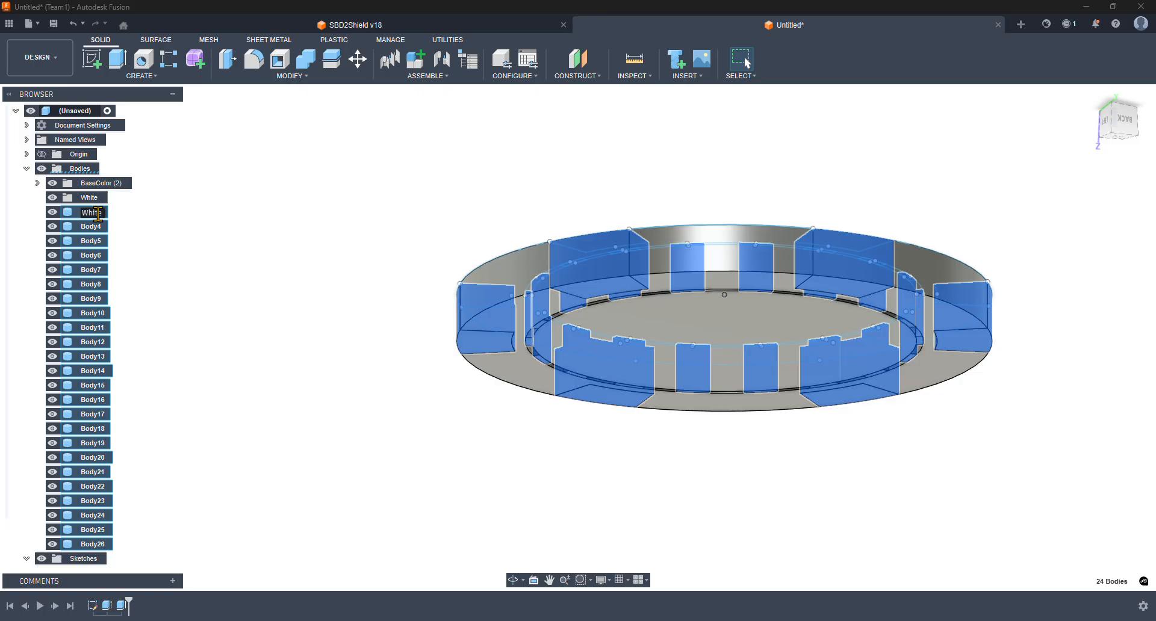
type("White")
key("Return")
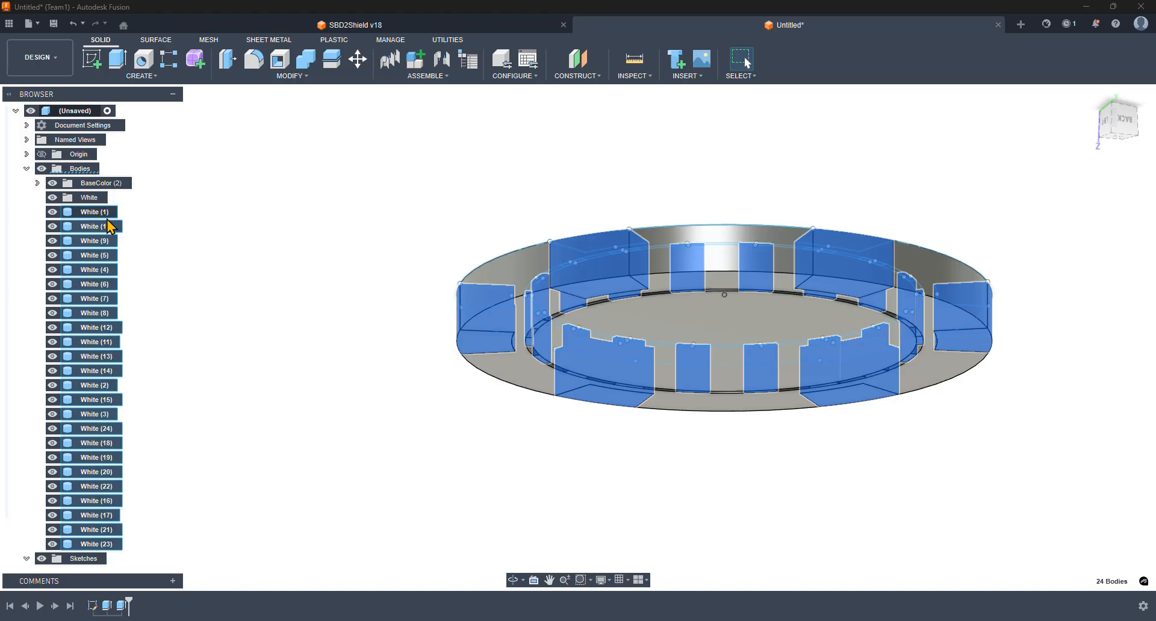
- Move all 24 bodies named White into the White group
scroll(140, 235, "down", 4)
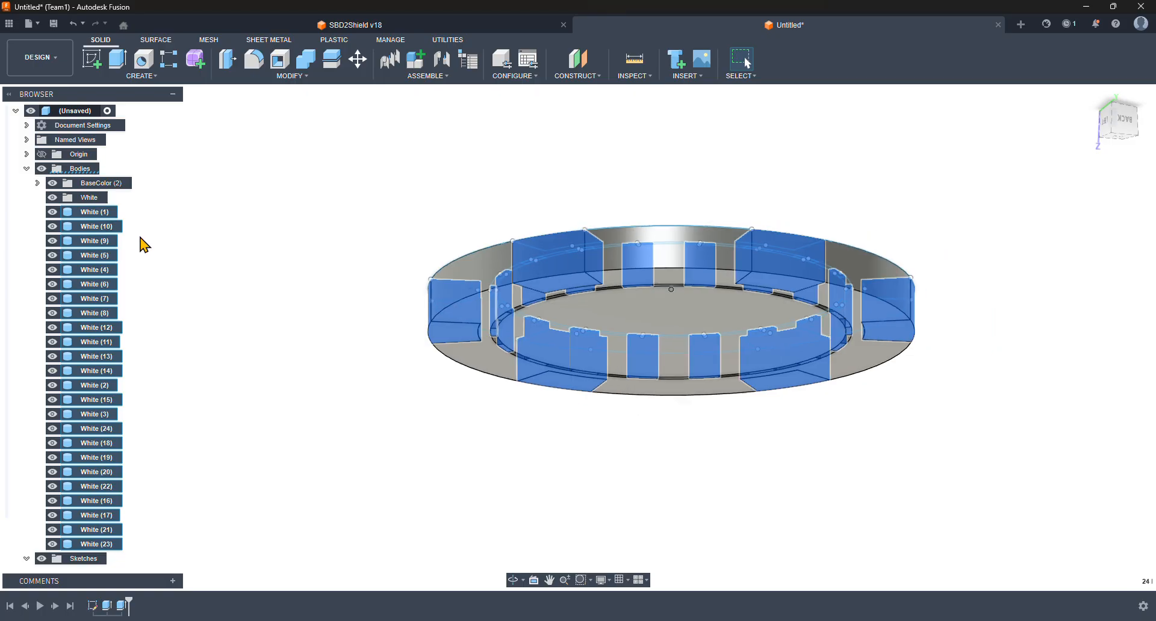
left_click(139, 236)
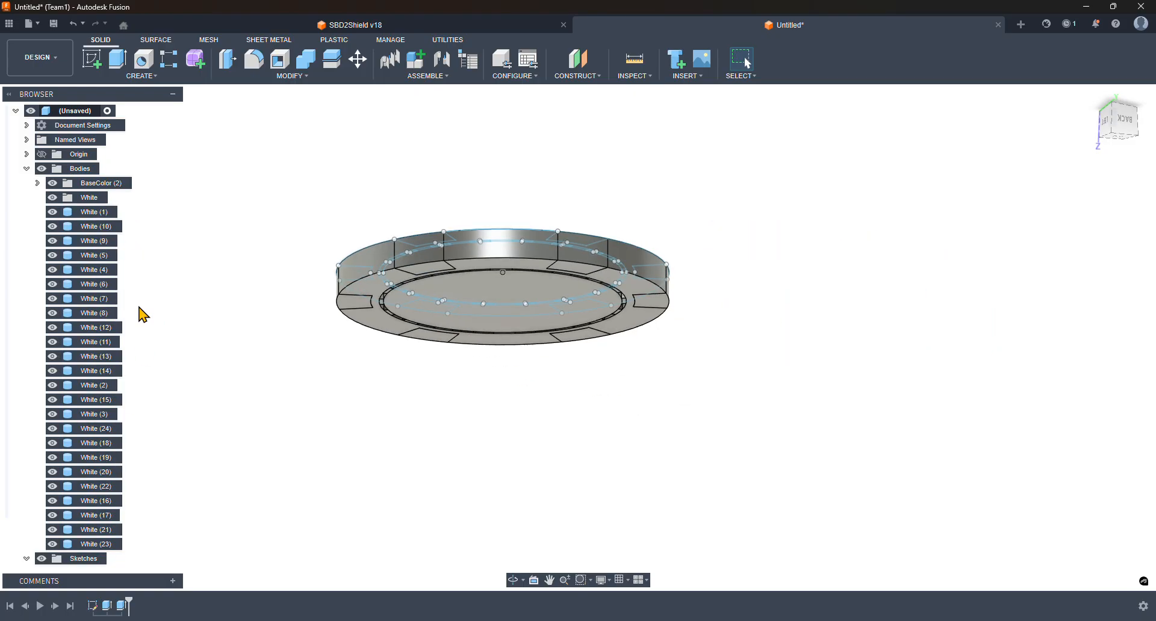
left_click(91, 212)
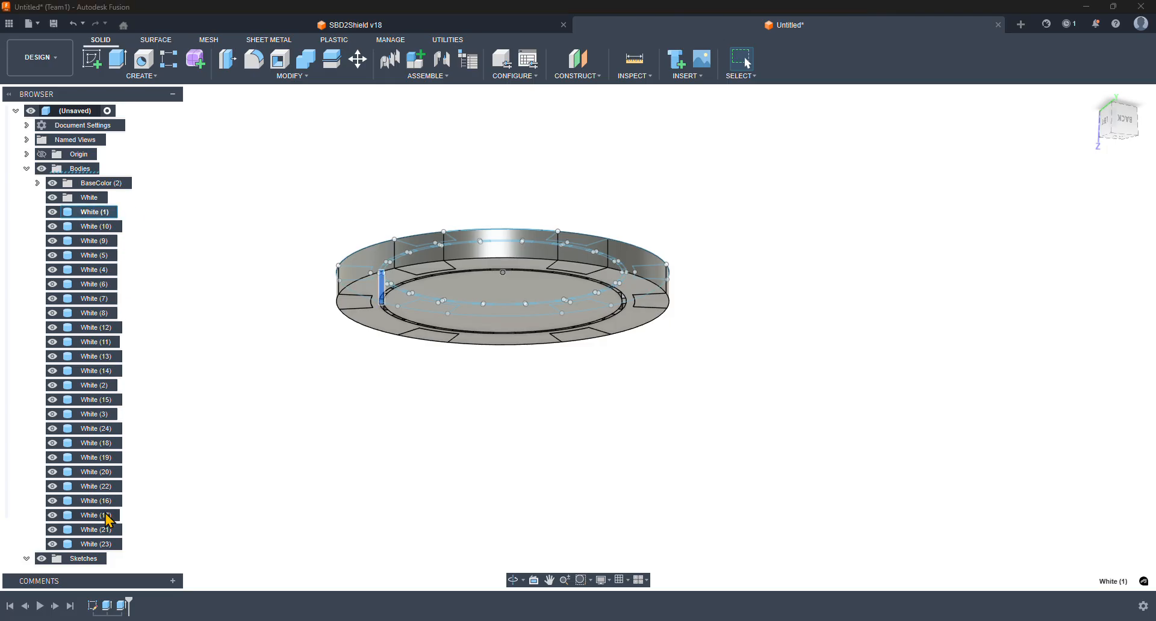
left_click(94, 545, "shift")
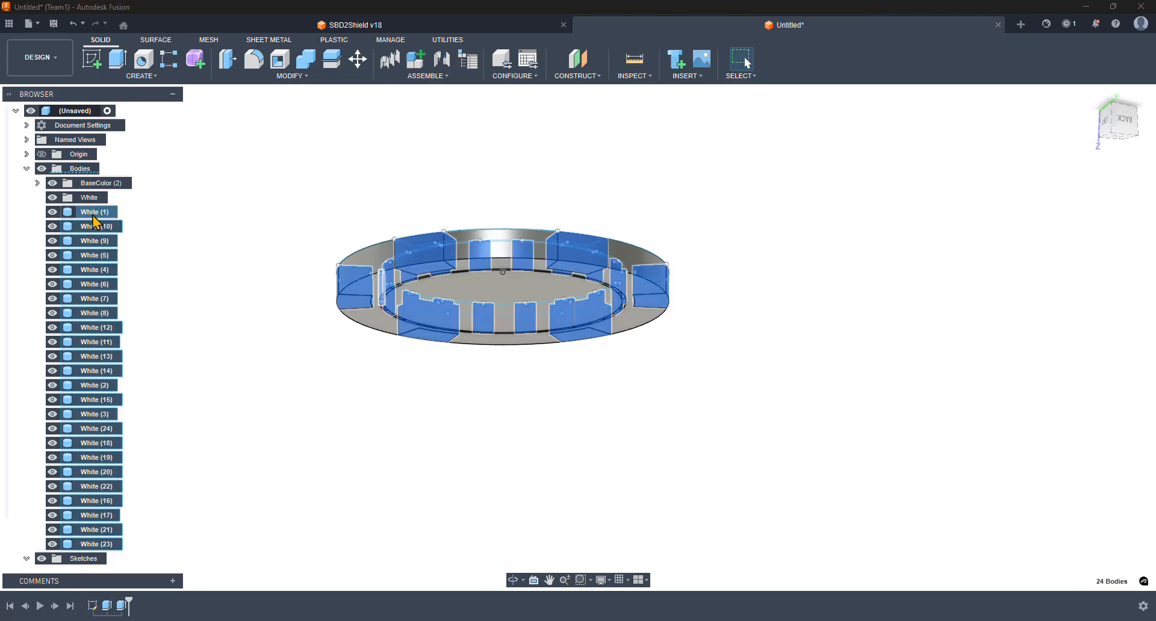
left_click_drag(95, 224, 92, 197)
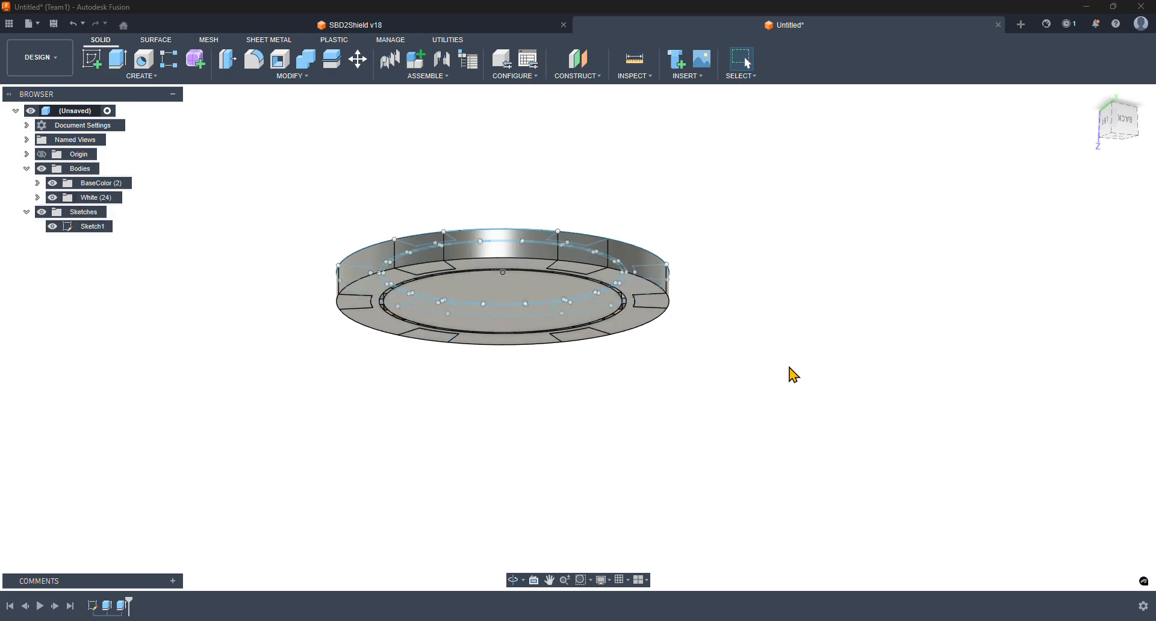
middle_click_drag(715, 307, 707, 400, "shift")
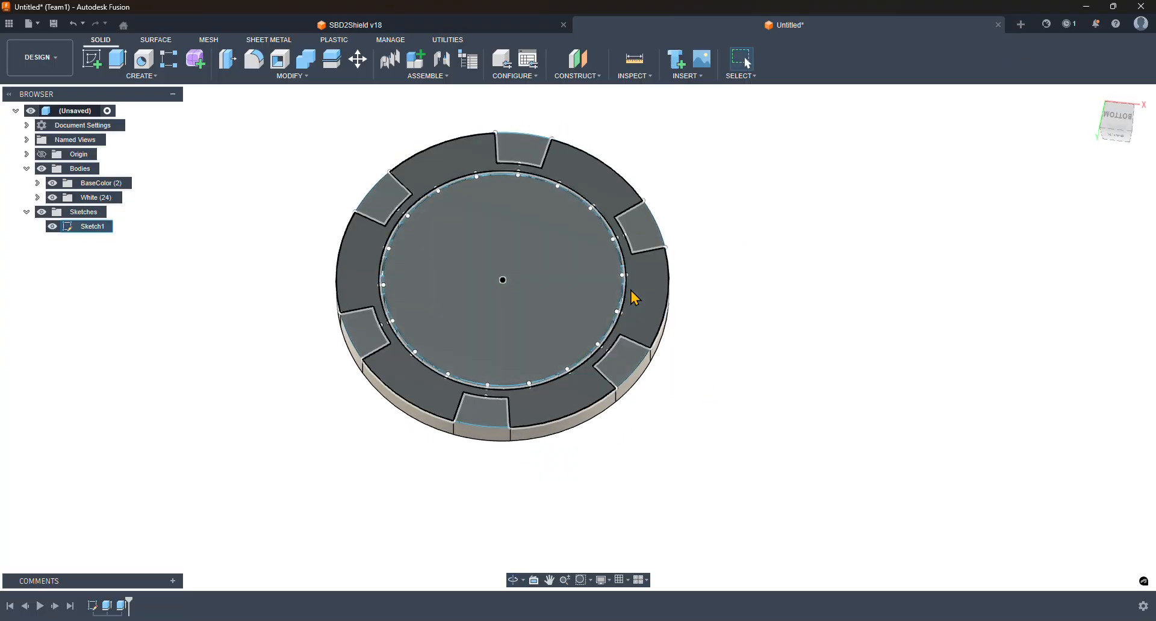
- Select all 18 empty dash slot profiles around the inner ring of the chip sketch
scroll(645, 273, "up", 5)
scroll(571, 235, "up", 4)
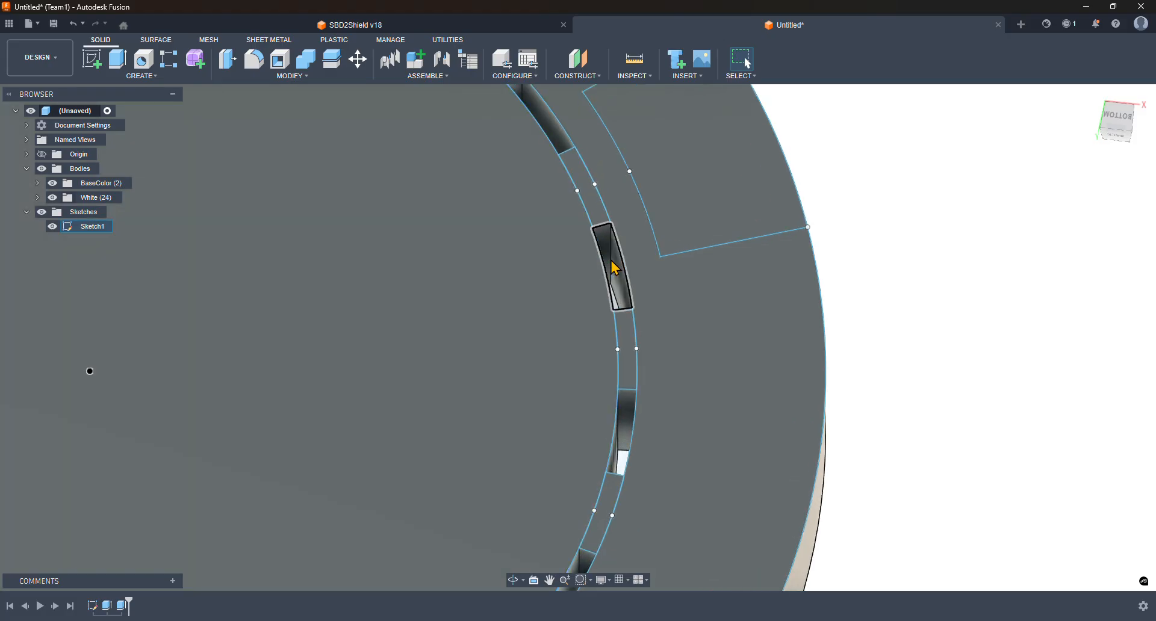
left_click(615, 268)
left_click(623, 428, "shift")
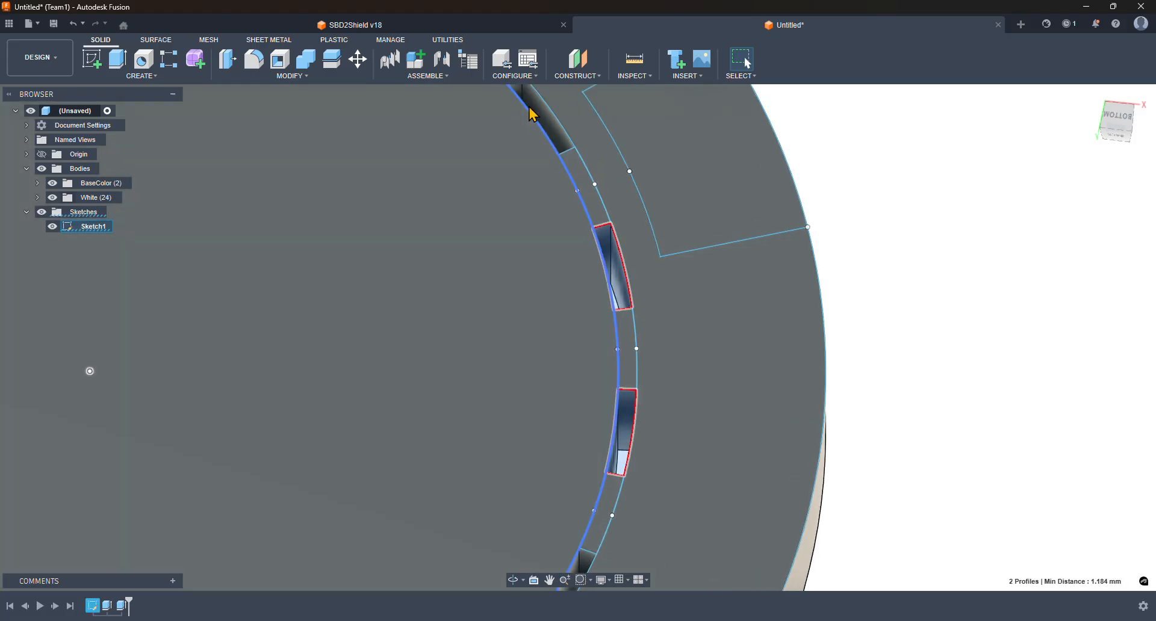
left_click(539, 107, "shift")
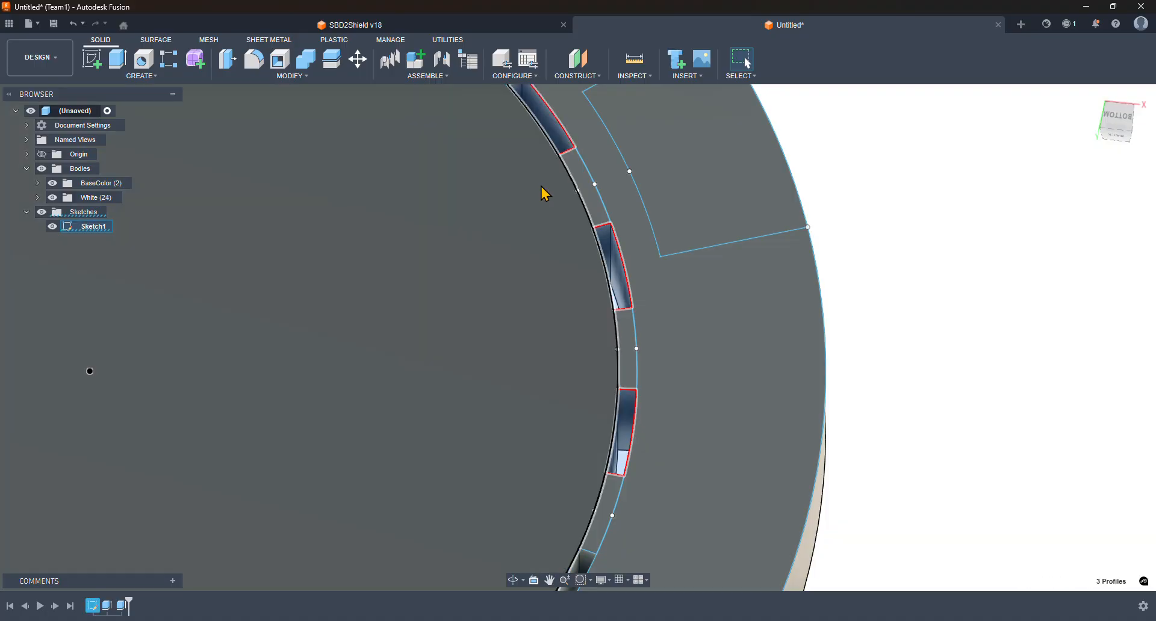
scroll(559, 232, "down", 5)
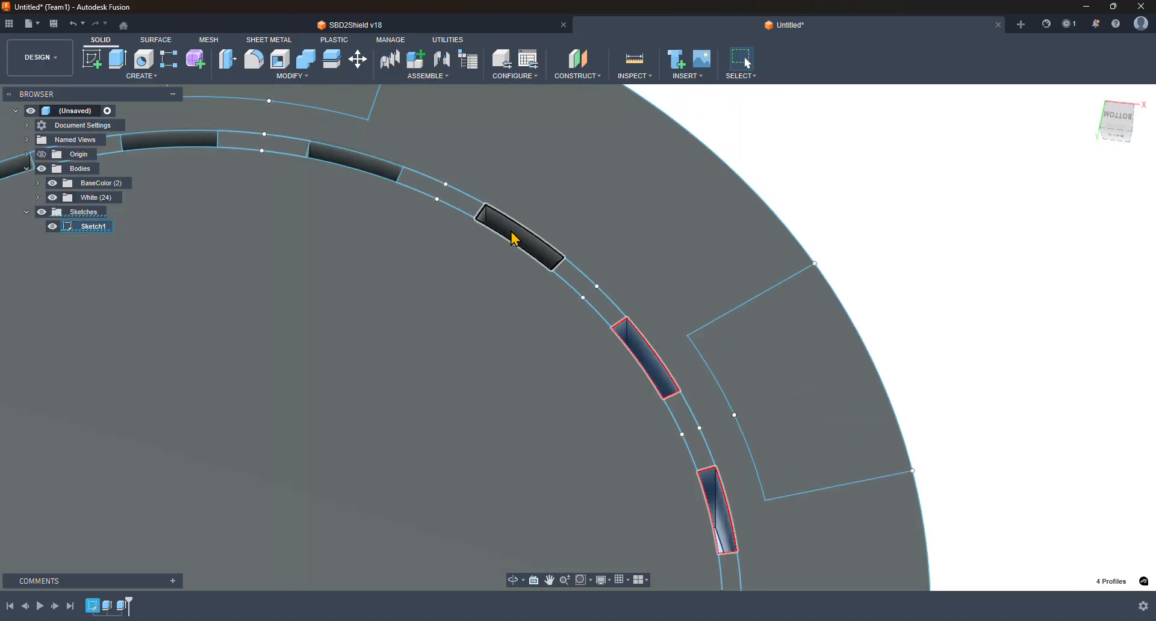
left_click(403, 176, "shift")
left_click(350, 166, "ctrl")
middle_click_drag(291, 279, 499, 273)
left_click(427, 135, "shift")
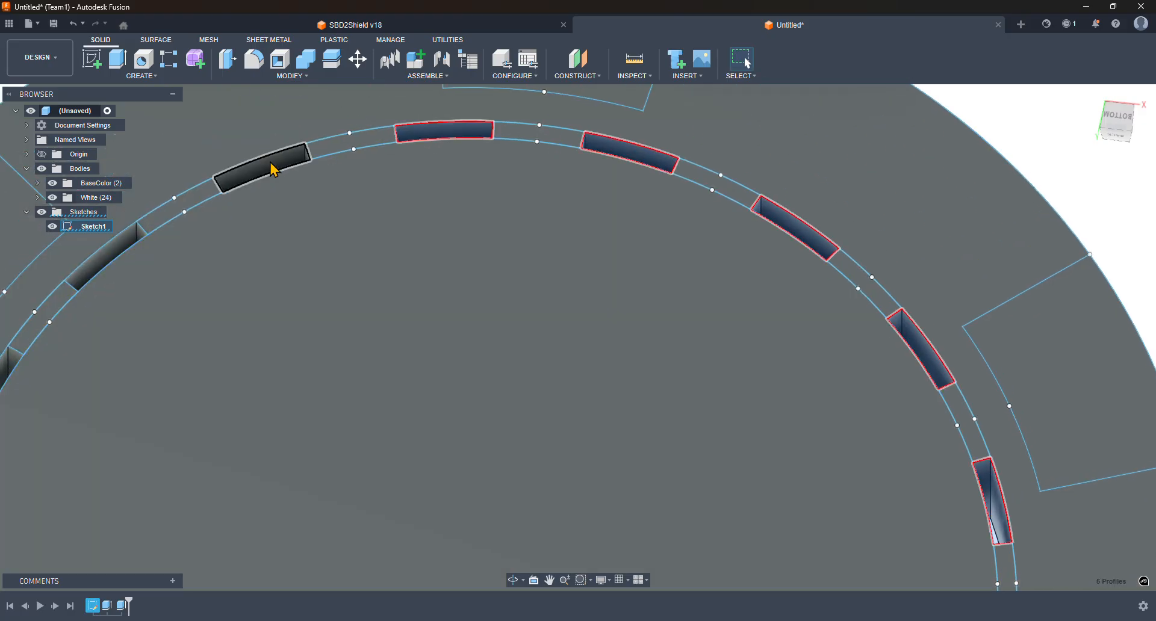
left_click(268, 170, "shift")
left_click(111, 267, "shift")
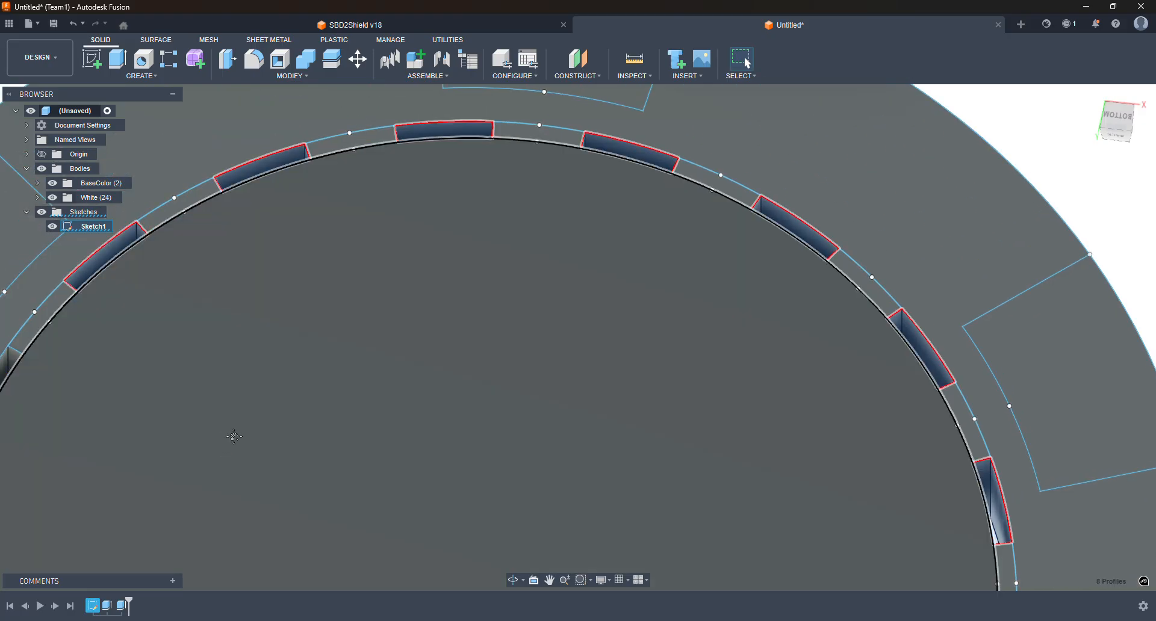
middle_click_drag(234, 437, 622, 260)
left_click(305, 239, "shift")
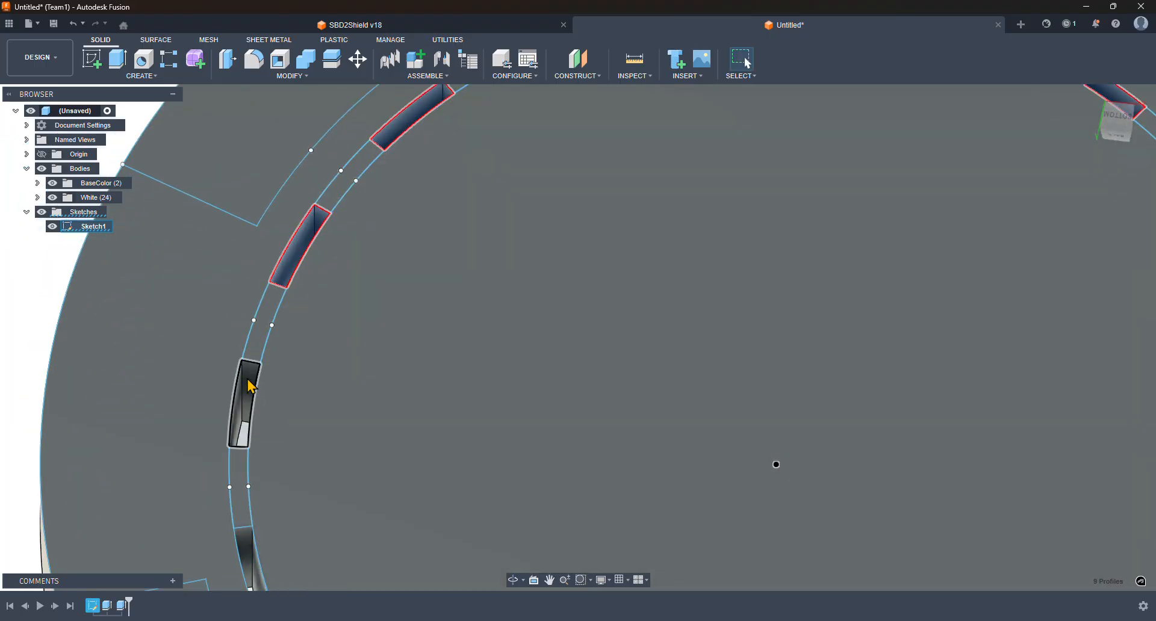
left_click(251, 386, "shift")
middle_click_drag(389, 461, 427, 278)
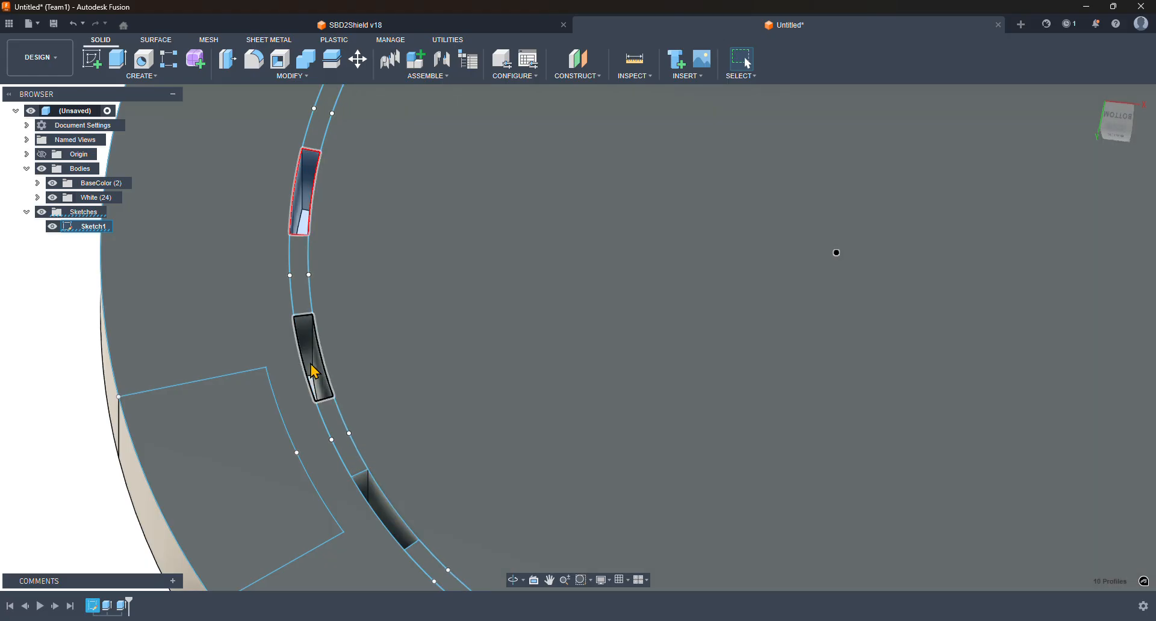
left_click(313, 377, "shift")
middle_click_drag(540, 408, 428, 334)
left_click(329, 378, "ctrl")
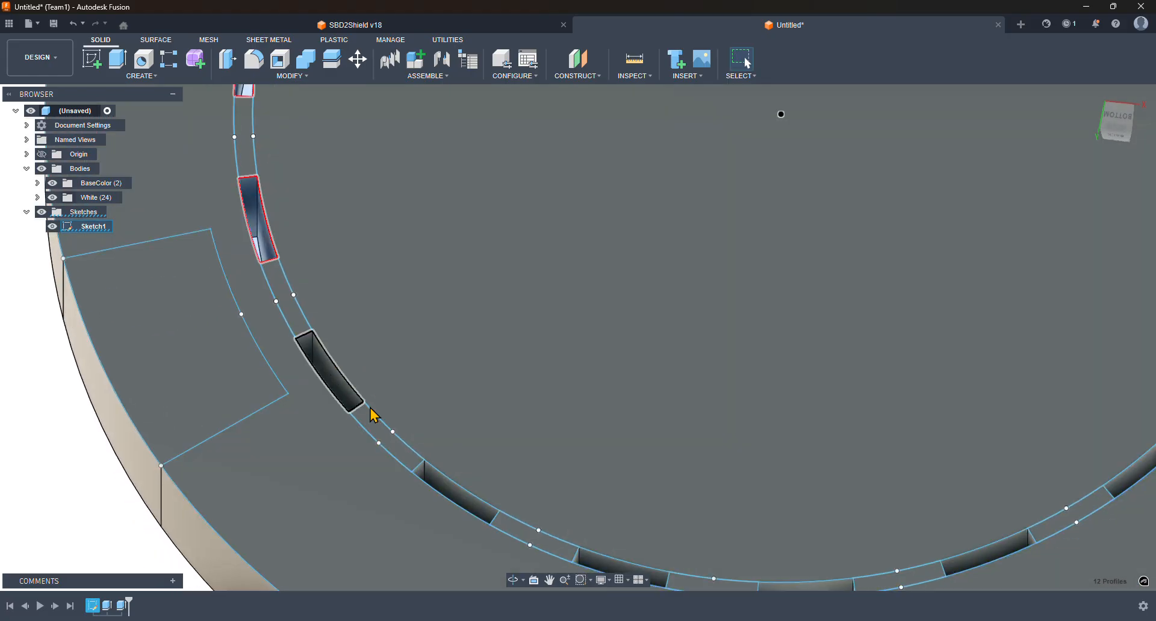
left_click(468, 502, "ctrl")
left_click(626, 572, "ctrl")
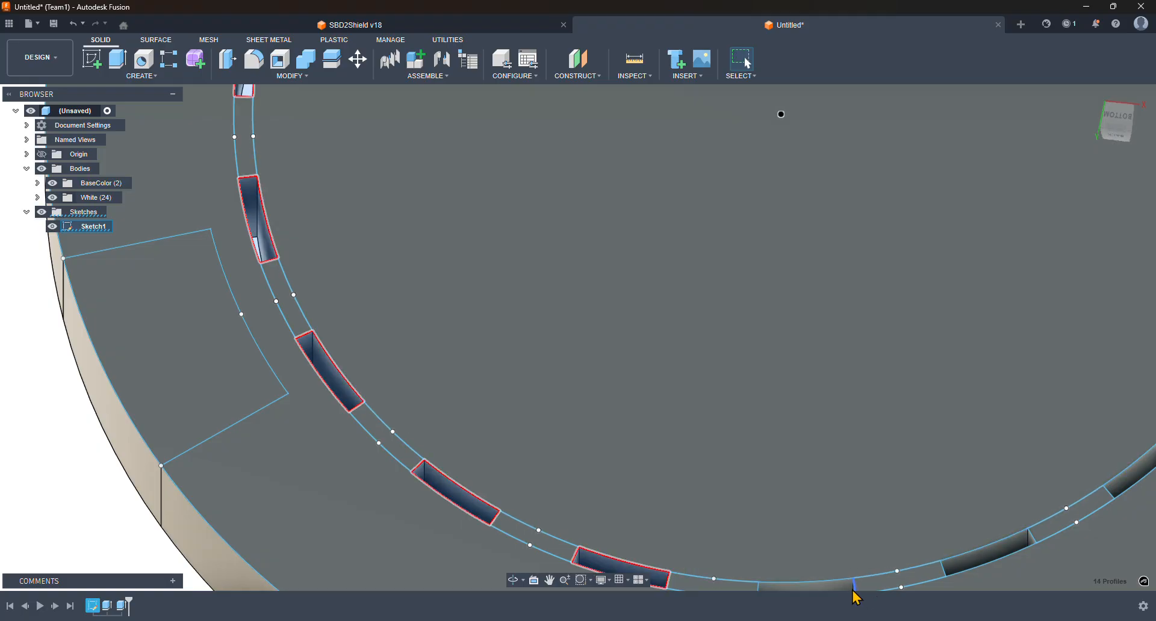
left_click(844, 585, "ctrl")
left_click(850, 587, "ctrl")
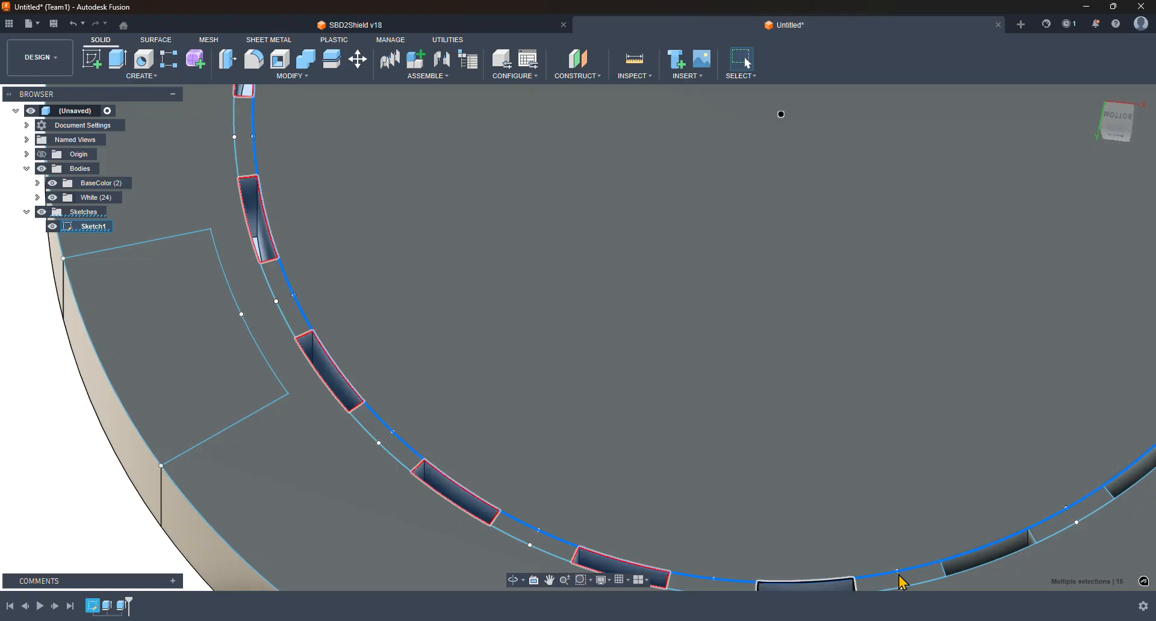
left_click(976, 557, "ctrl")
left_click(919, 567, "ctrl")
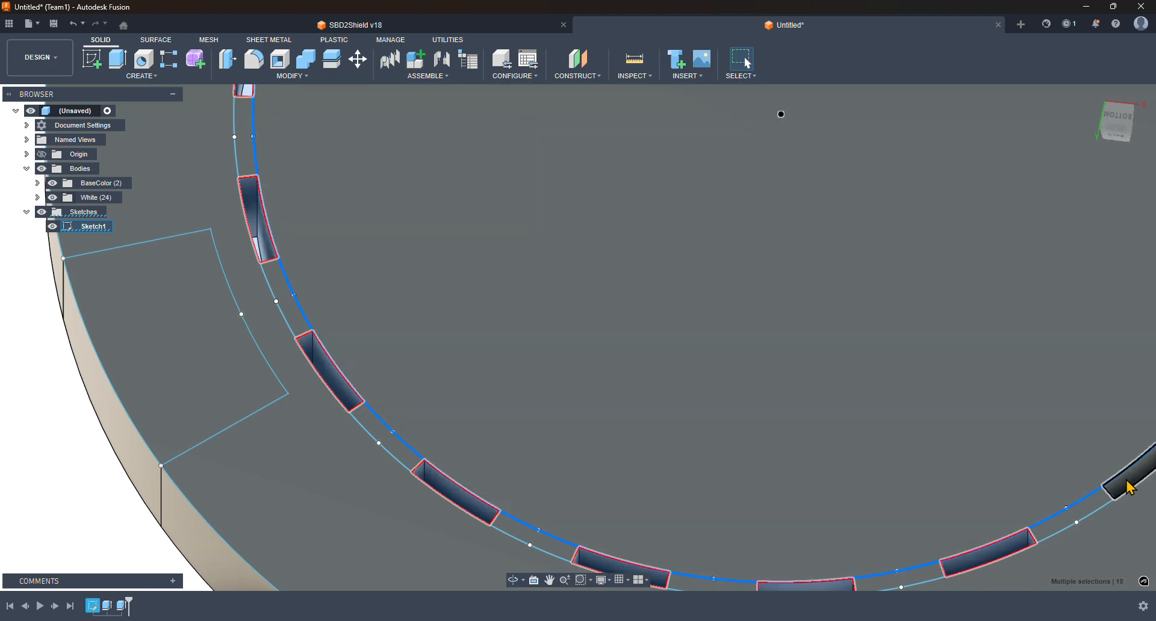
left_click(1135, 480, "ctrl")
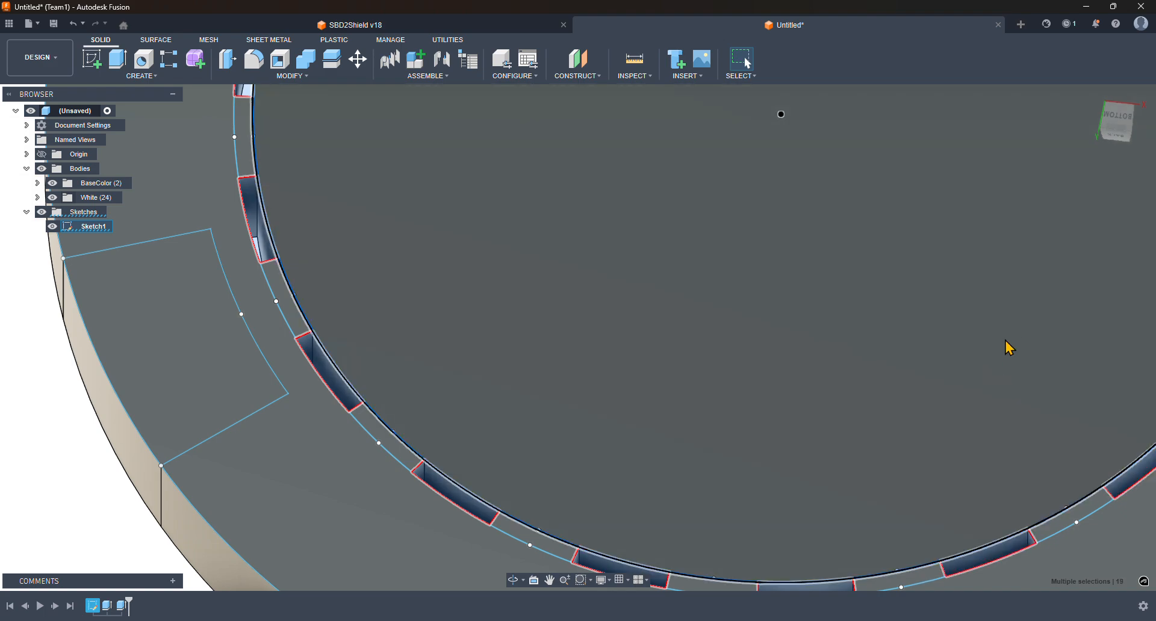
middle_click_drag(884, 363, 413, 444)
scroll(541, 422, "down", 1)
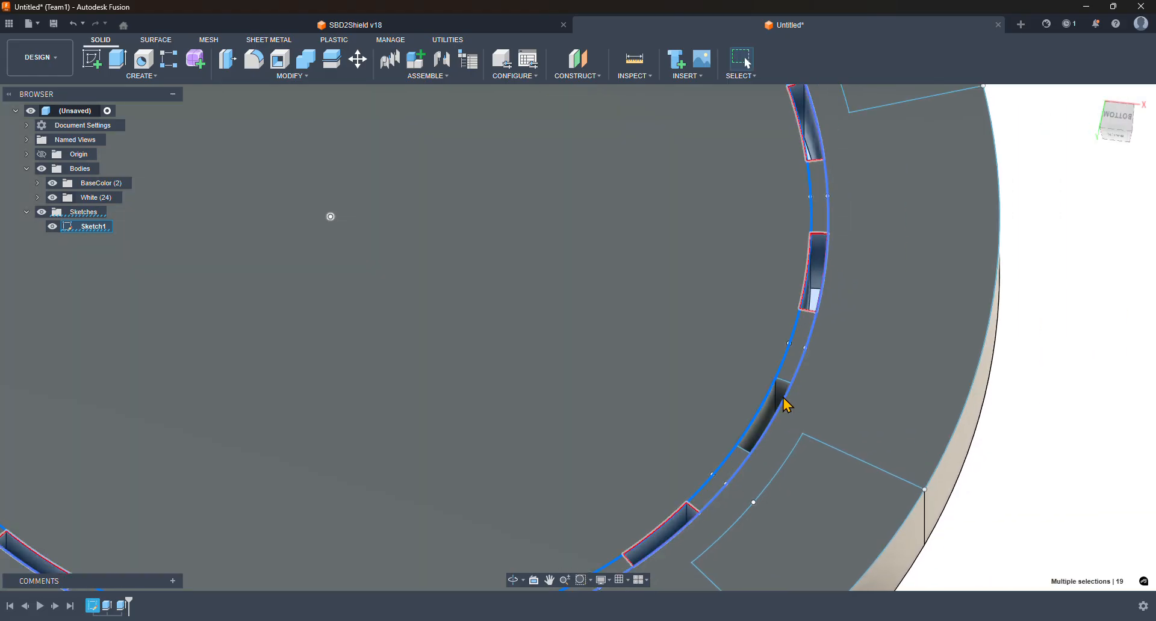
left_click(775, 397, "ctrl")
scroll(666, 229, "down", 6)
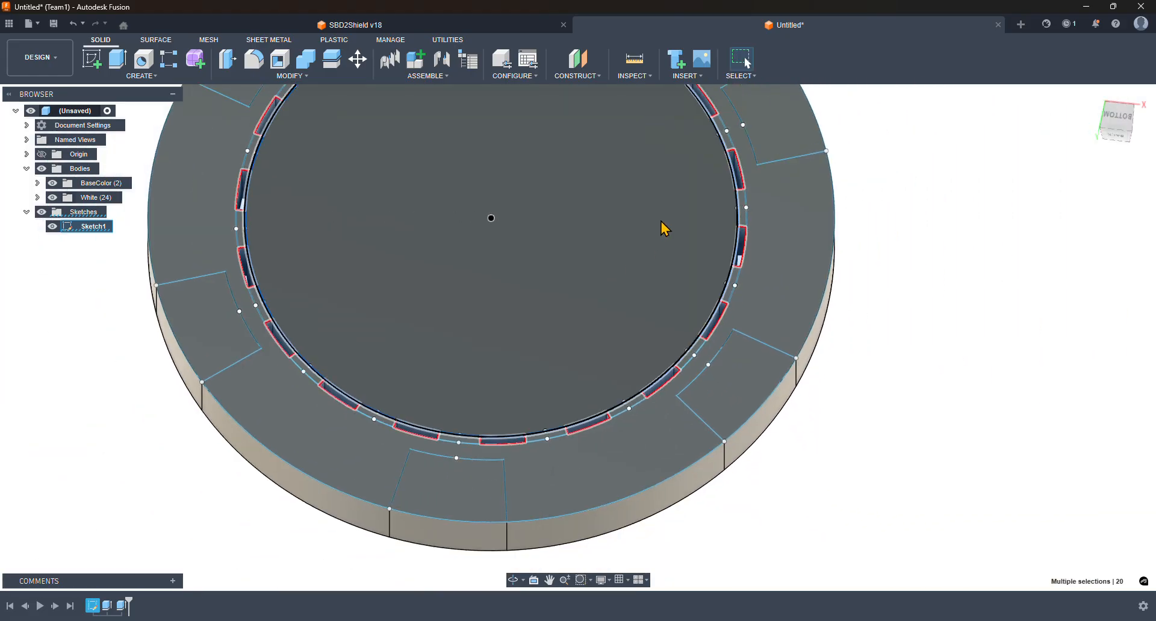
middle_click_drag(919, 205, 997, 336)
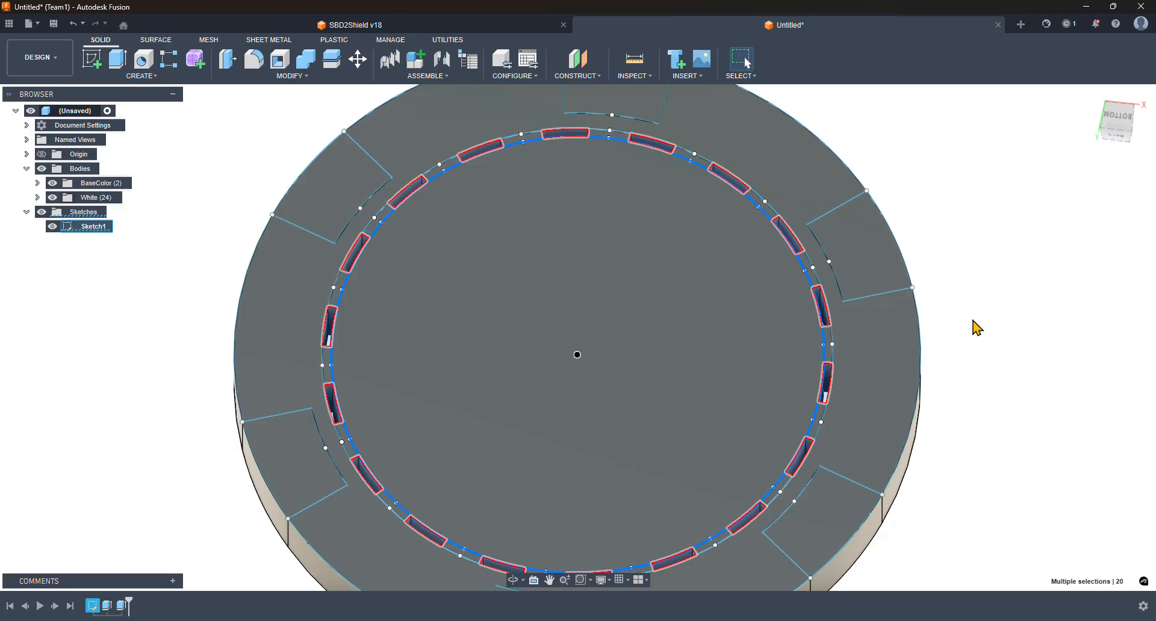
- Start a Two Sides extrusion of the selected slot profiles with a Side 1 distance of 1.75 mm
left_click(118, 60)
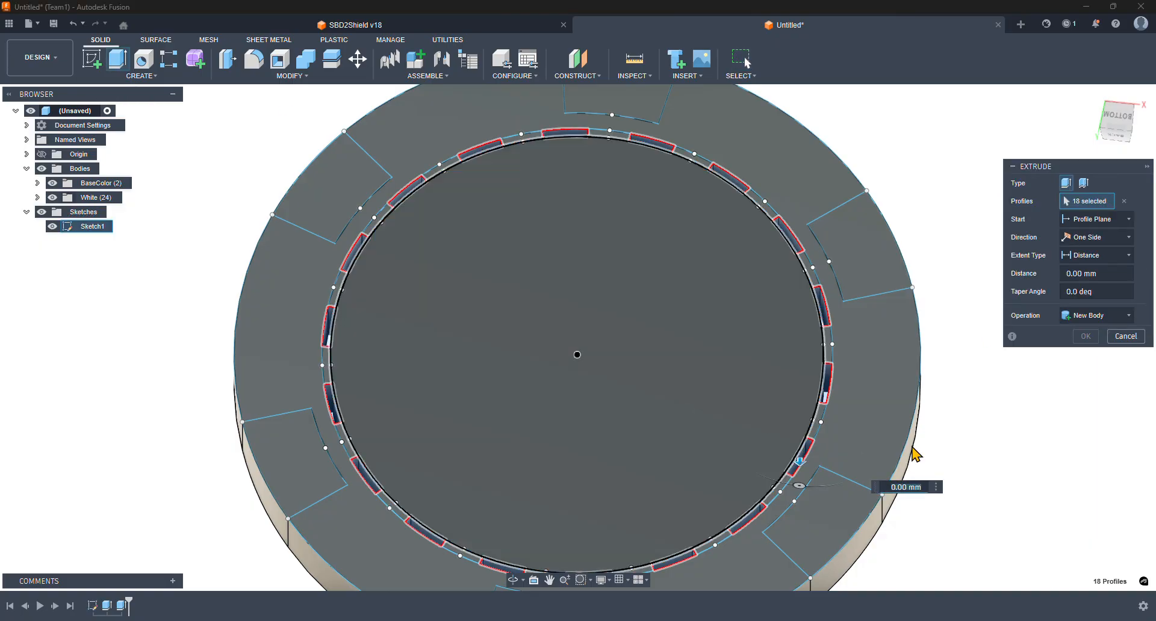
middle_click_drag(1011, 471, 999, 430, "shift")
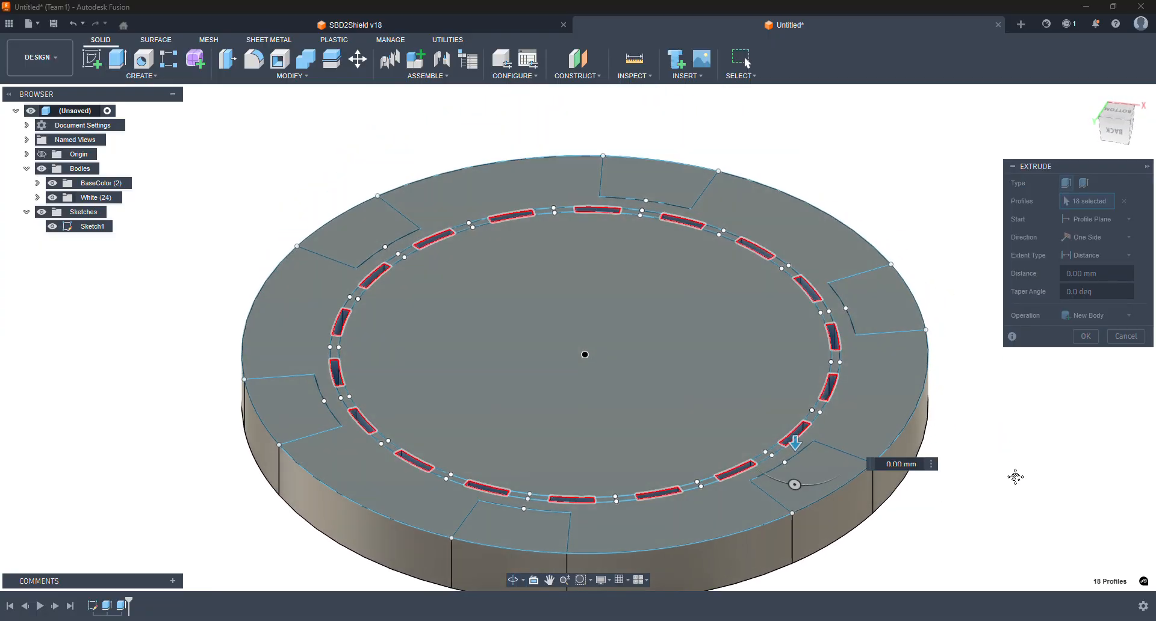
middle_click_drag(1014, 475, 1035, 379, "shift")
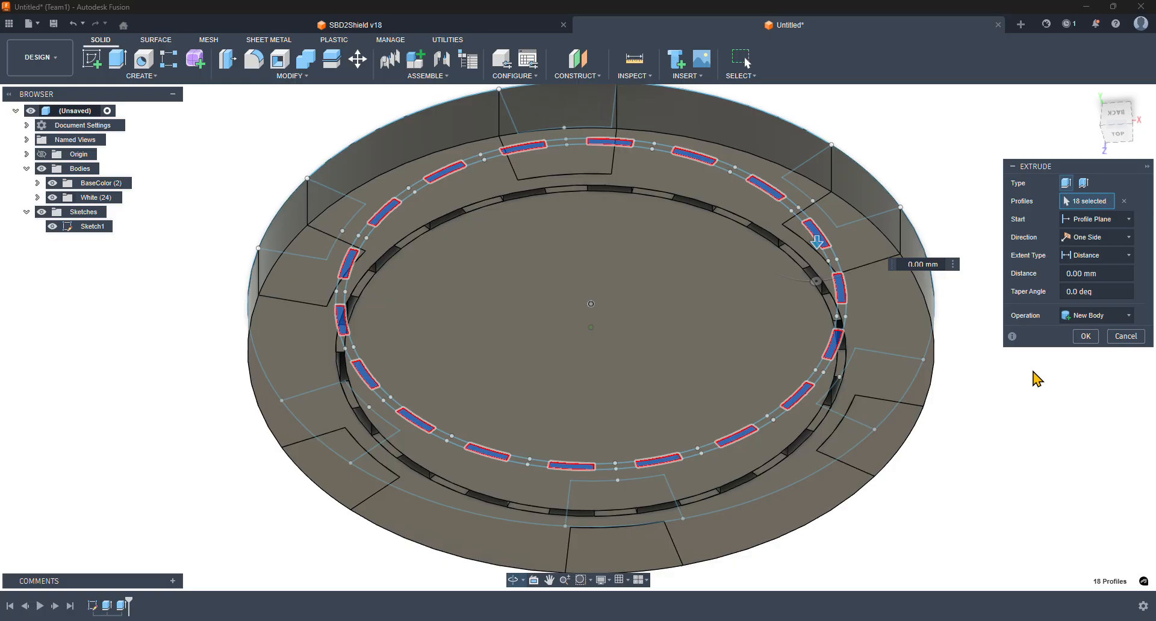
left_click(1121, 240)
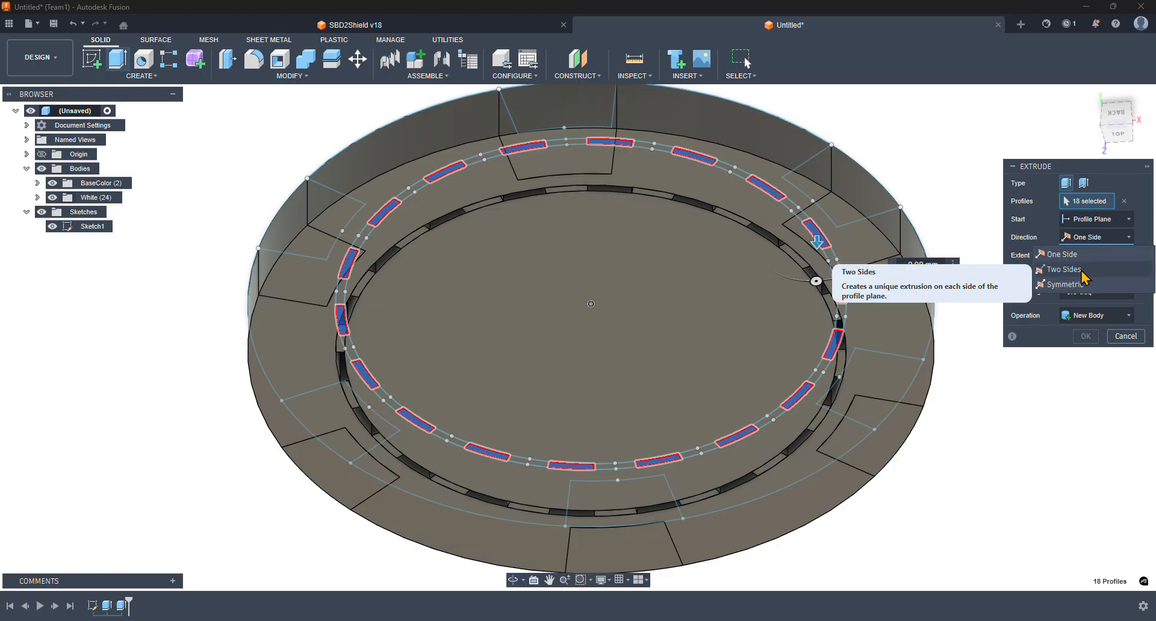
left_click(1085, 278)
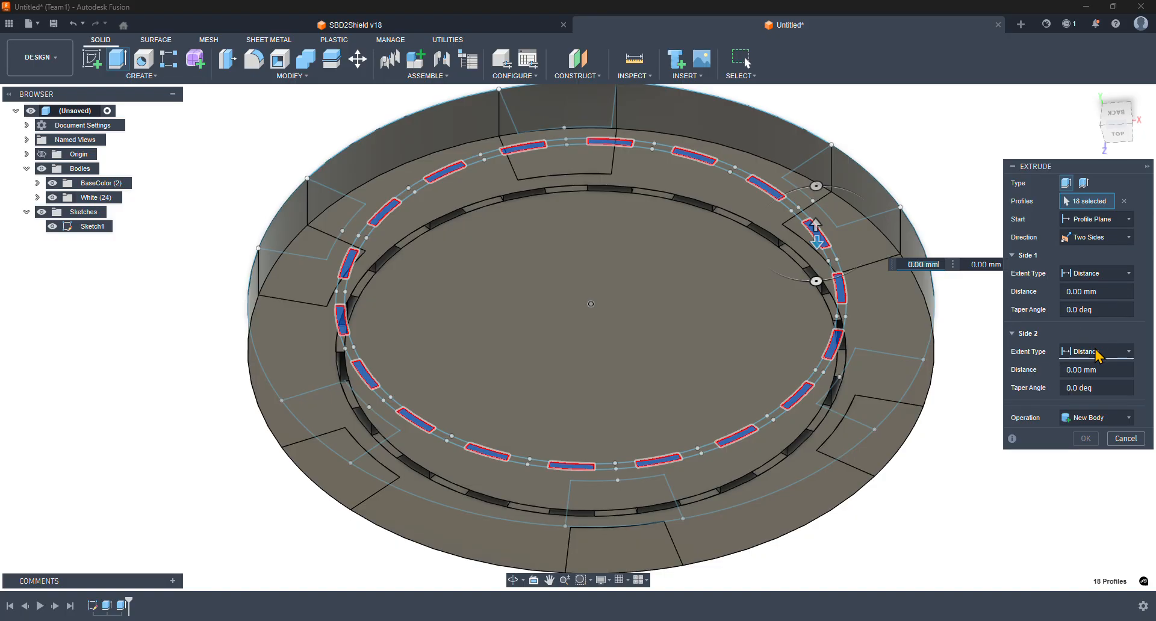
left_click(985, 264)
type("1.75")
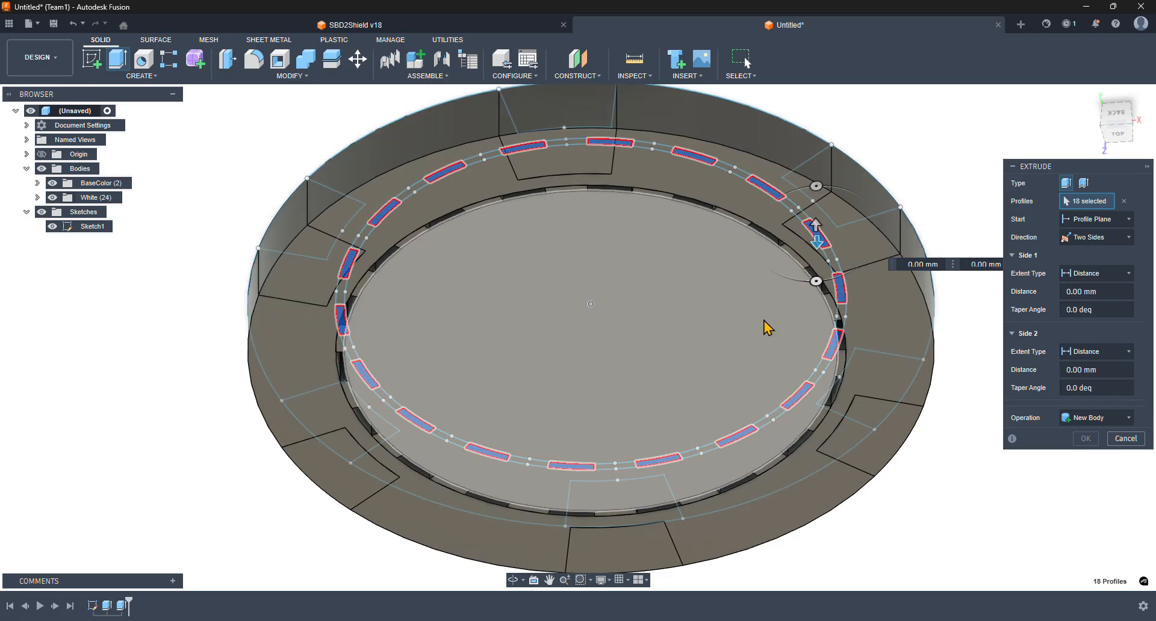
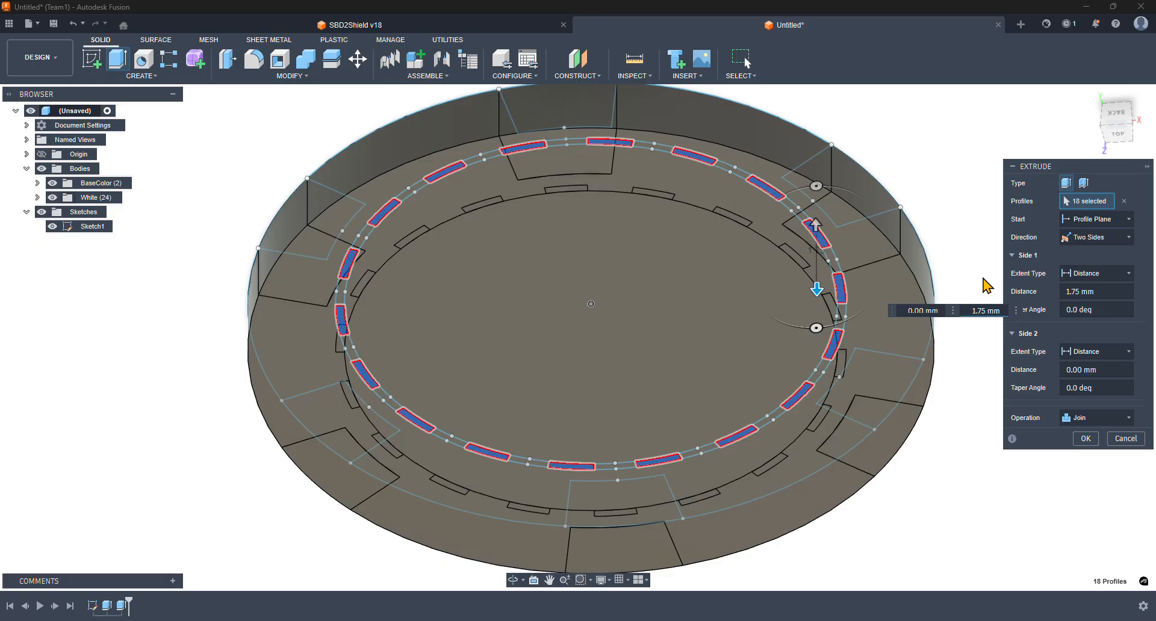
- Set the extrusion's Side 1 distance to 1.50 mm
key("BackSpace")
key("BackSpace")
type("50")
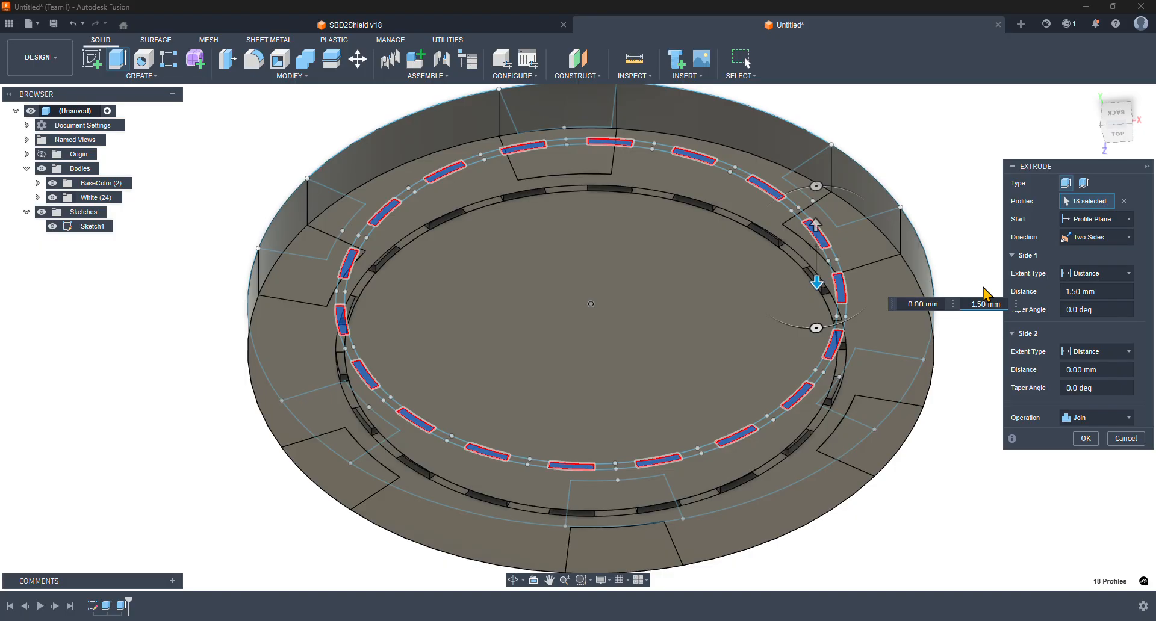
key("Tab")
mouse_move(944, 464)
middle_mouse_down("shift")
mouse_move(947, 440)
mouse_move(947, 464)
middle_mouse_up("shift")
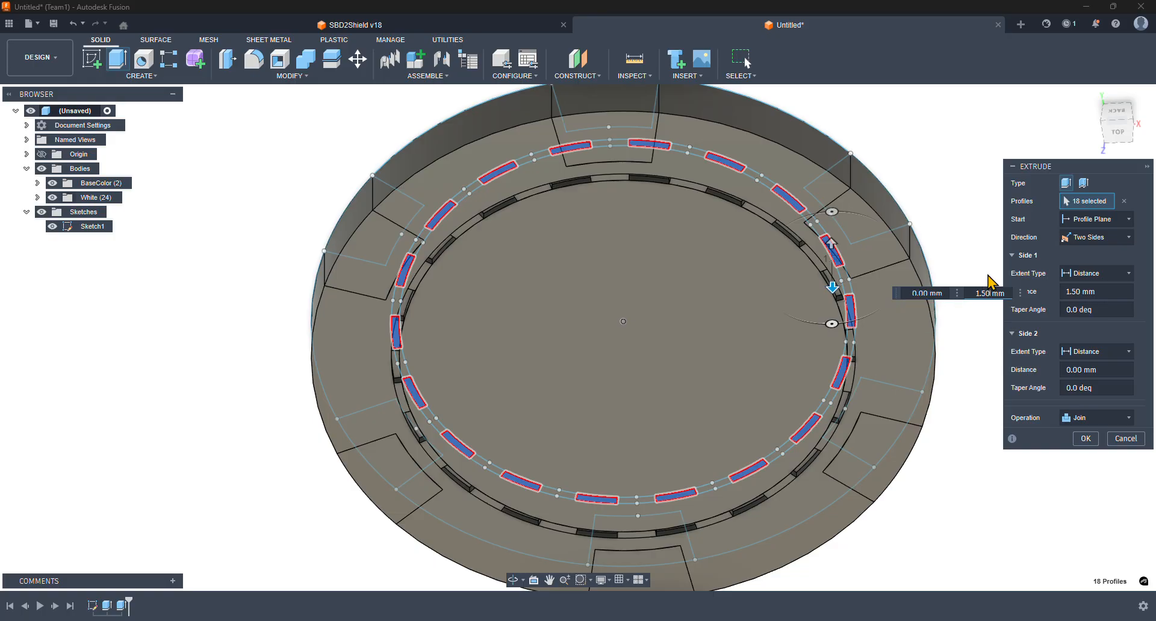
- Set the extrusion's Side 1 distance to 1.60 mm
key("BackSpace")
key("BackSpace")
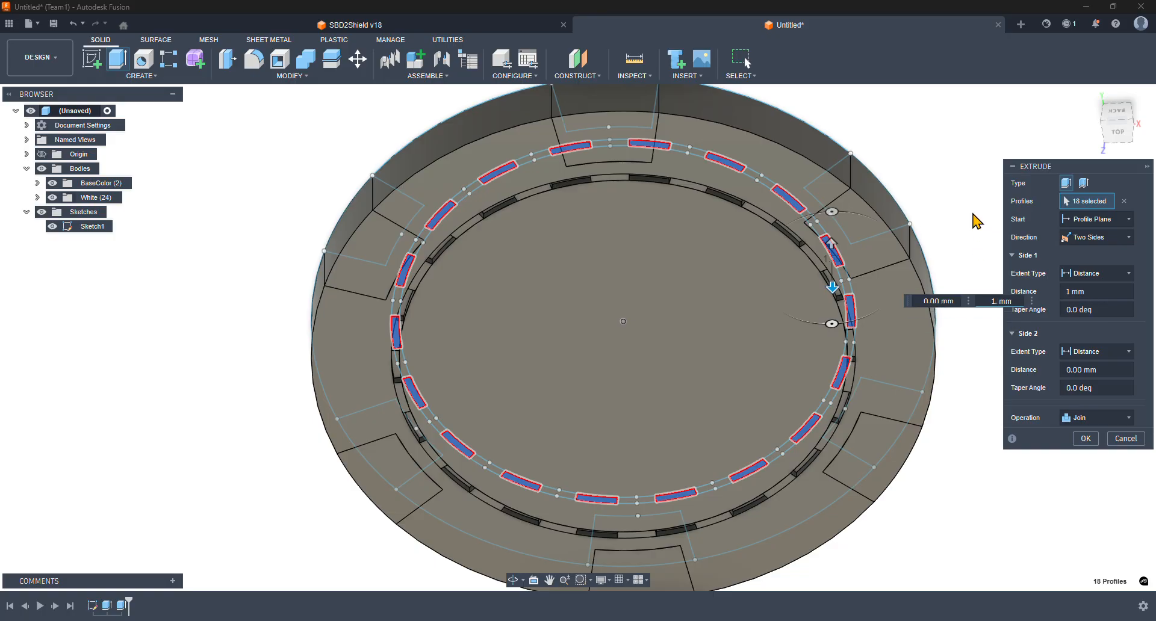
type("6")
key("Return")
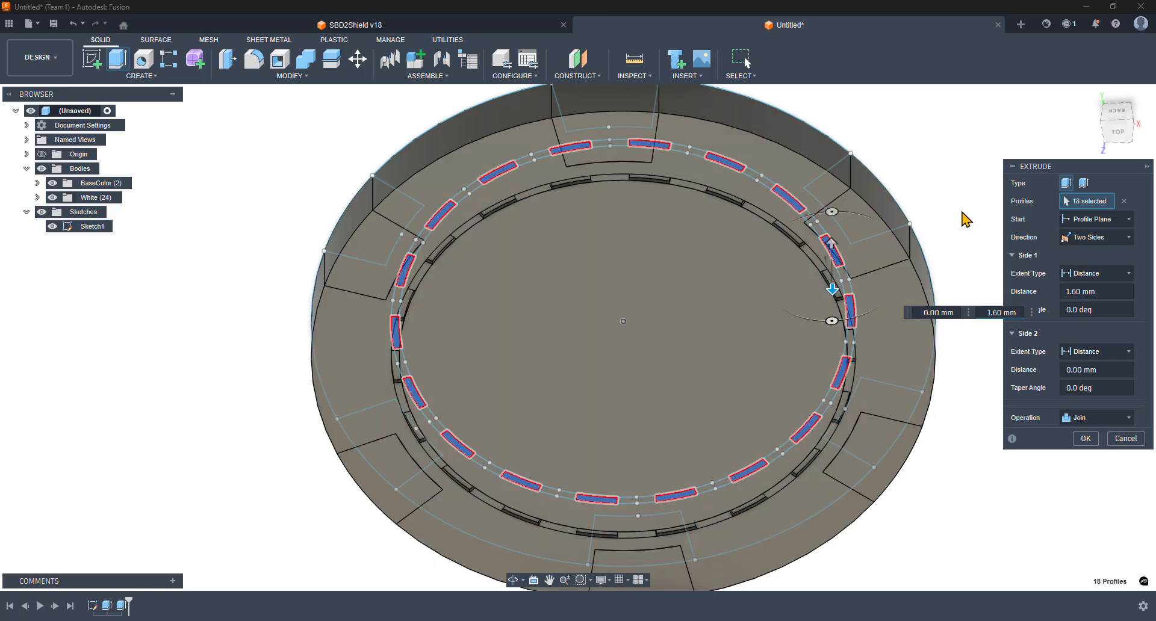
- Set the Side 2 distance to -0.15 mm and create the slot extrusion as new bodies
mouse_move(941, 201)
middle_mouse_down("shift")
mouse_move(951, 224)
mouse_move(942, 224)
mouse_move(941, 186)
mouse_move(934, 192)
middle_mouse_up("shift")
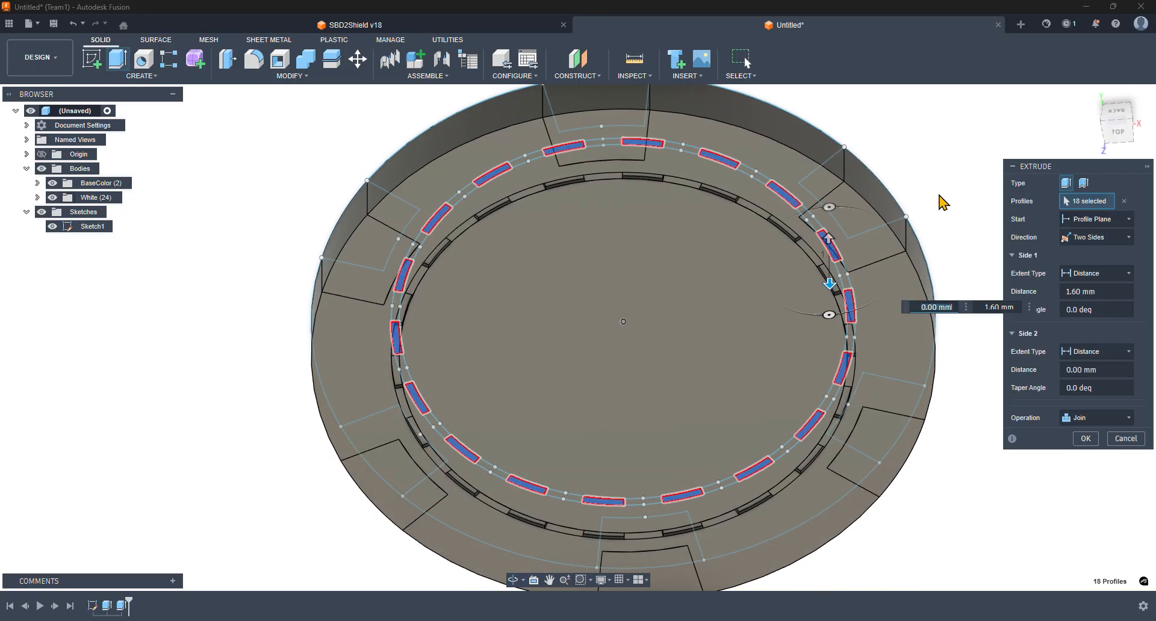
middle_click_drag(942, 201, 619, 224, "shift")
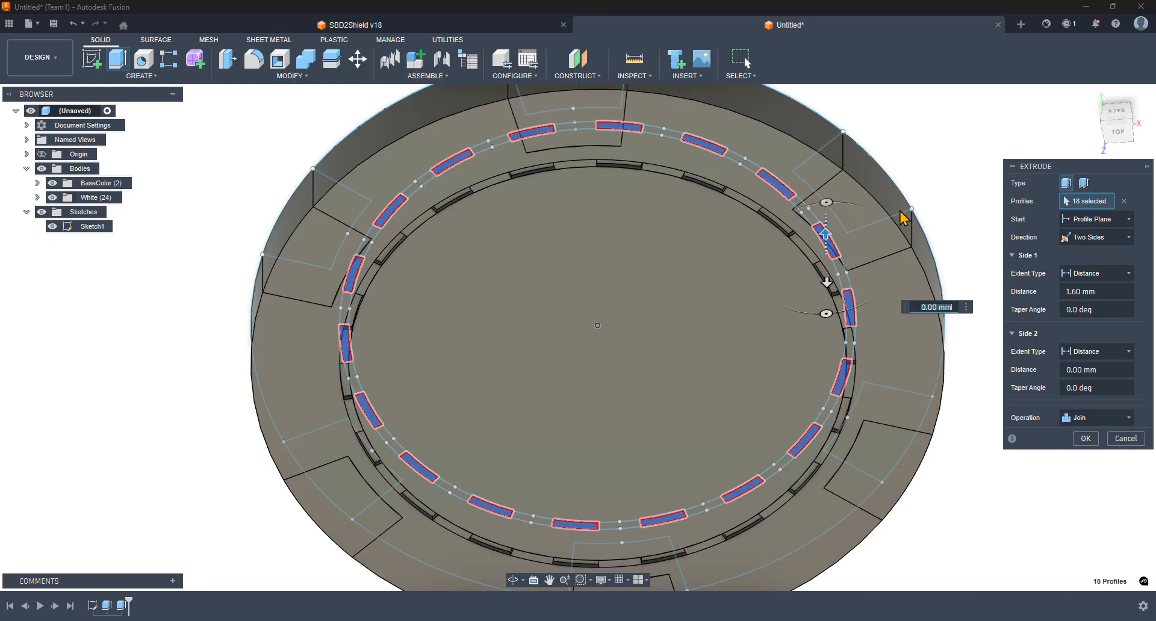
middle_click_drag(933, 179, 942, 247, "shift")
type("-")
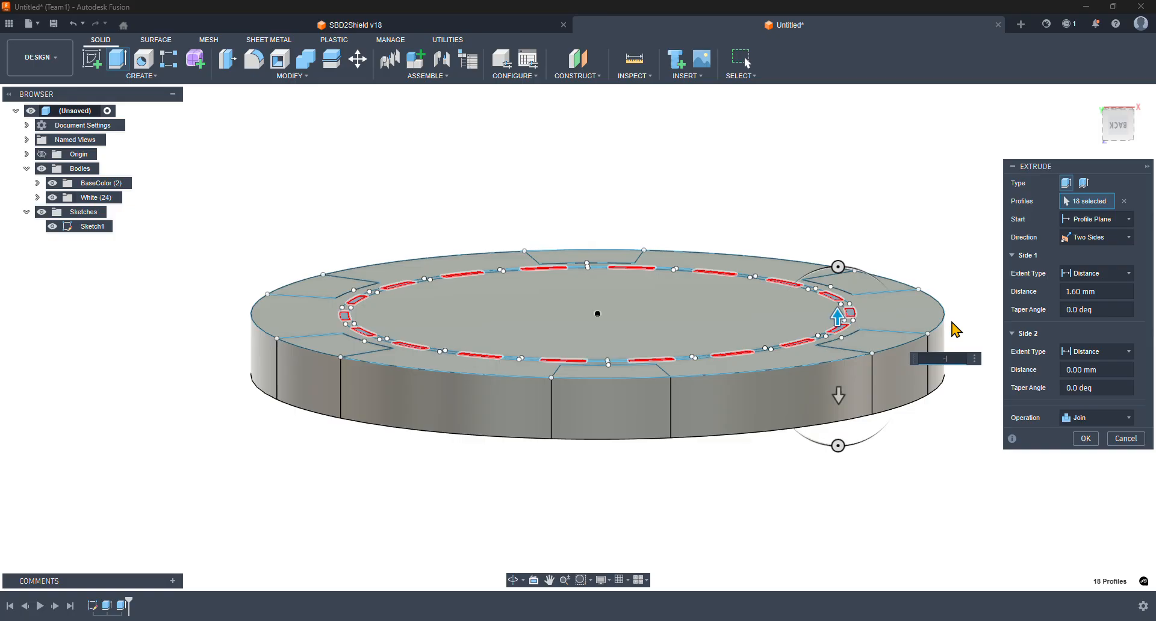
type(".15")
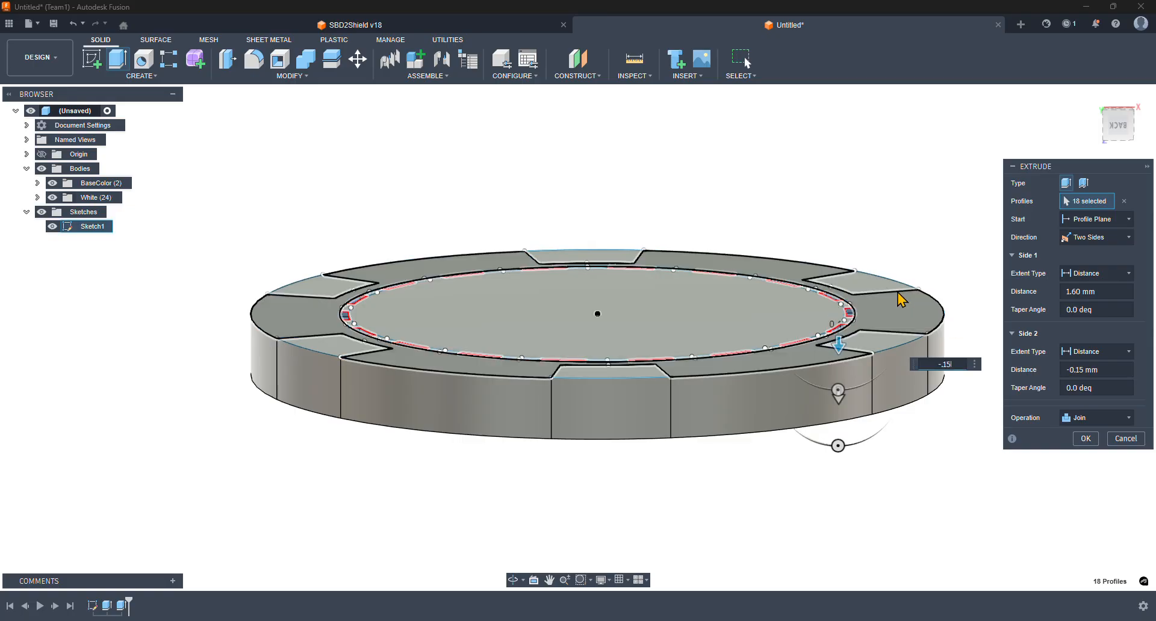
mouse_move(869, 186)
middle_mouse_down("shift")
mouse_move(896, 201)
mouse_move(863, 200)
middle_mouse_up("shift")
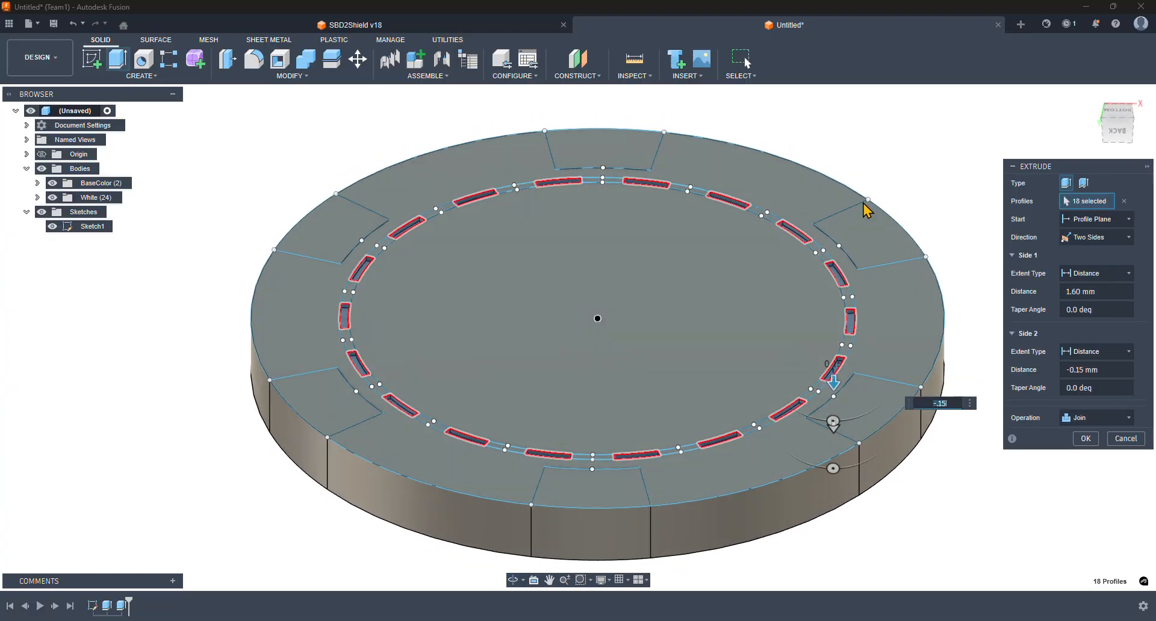
left_click(1106, 419)
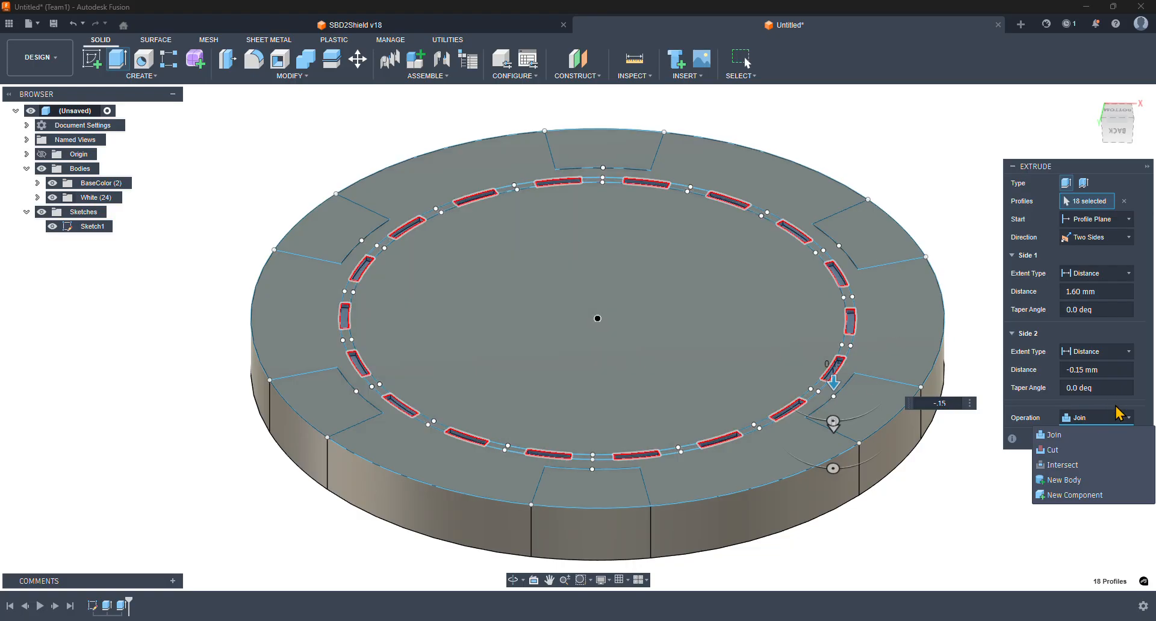
left_click(1075, 481)
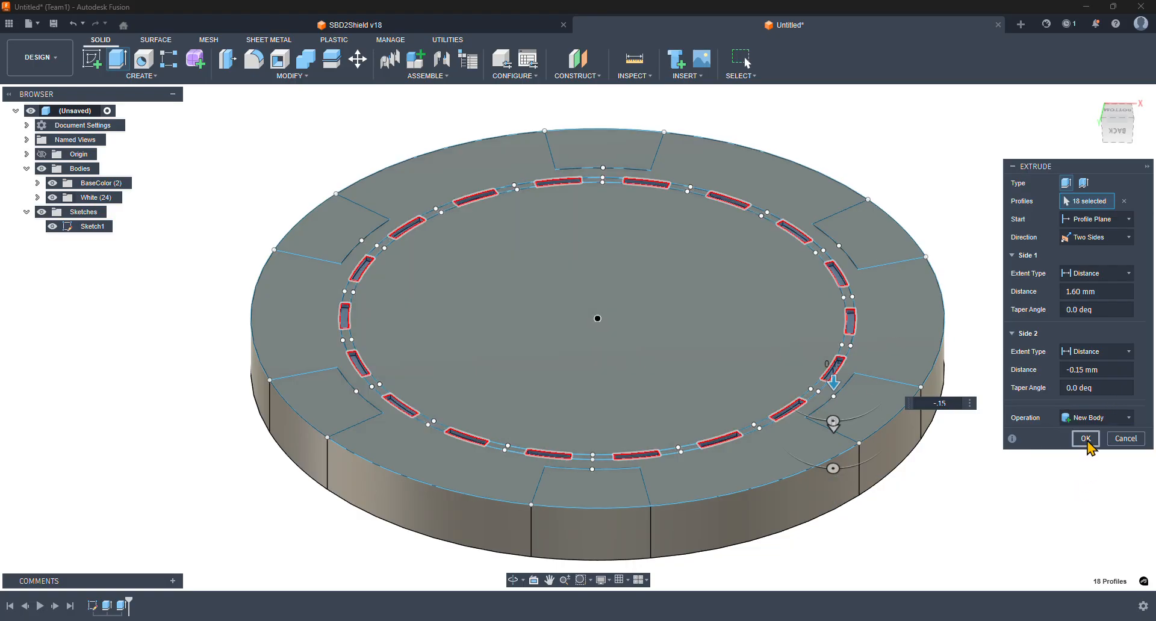
left_click(1086, 439)
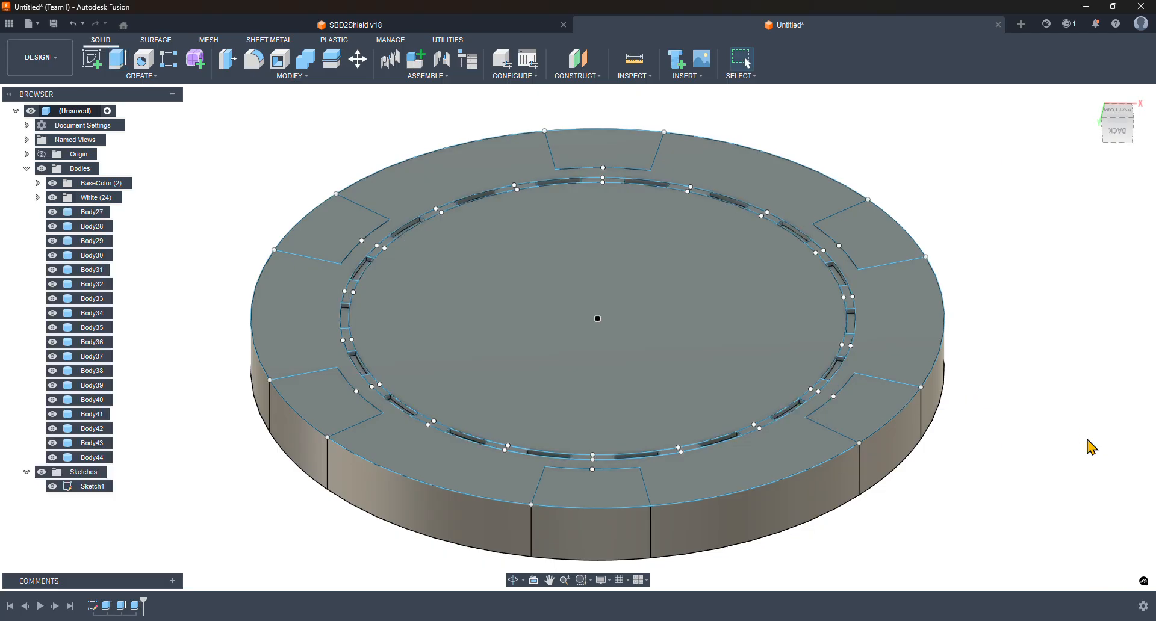
- Rename all 18 new slot bodies, Body27 to Body44, as Base and move them into the BaseColor group
left_click(102, 214)
left_click(99, 458, "shift")
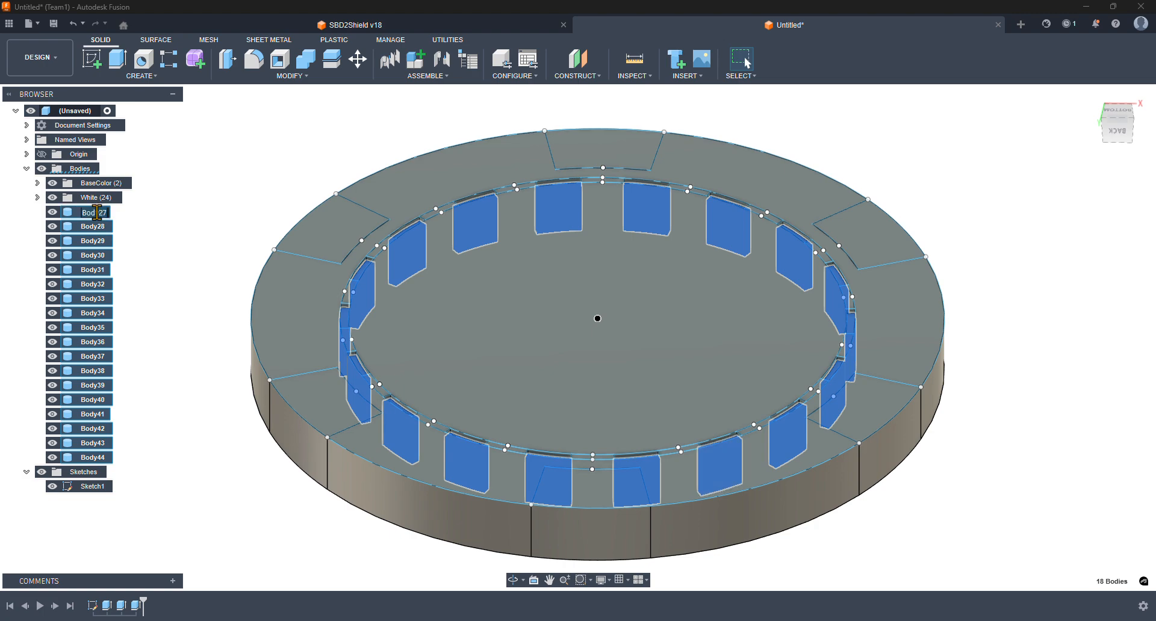
type("Base")
key("Return")
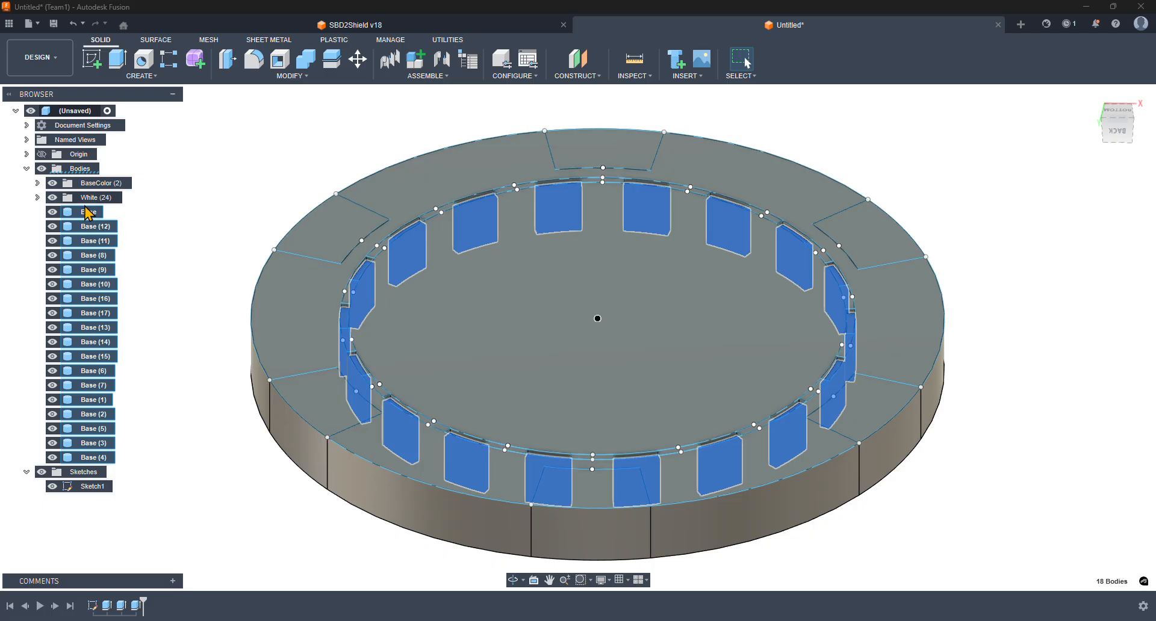
left_click_drag(88, 213, 114, 183)
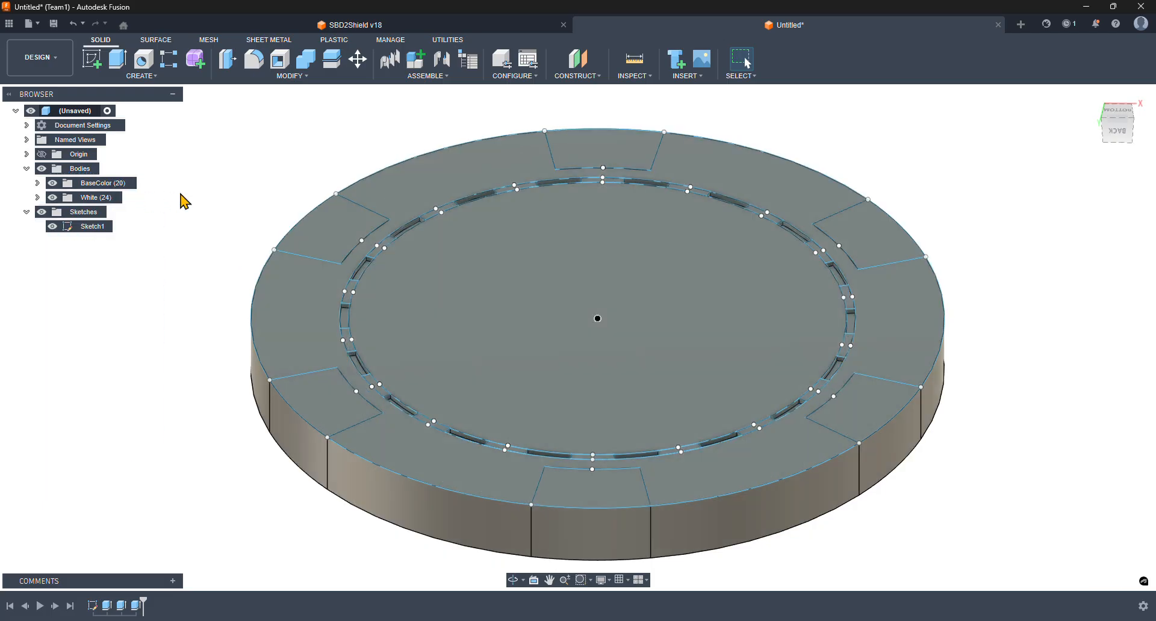
- Inspect the chip from its other side and hide Sketch1
scroll(1027, 348, "down", 2)
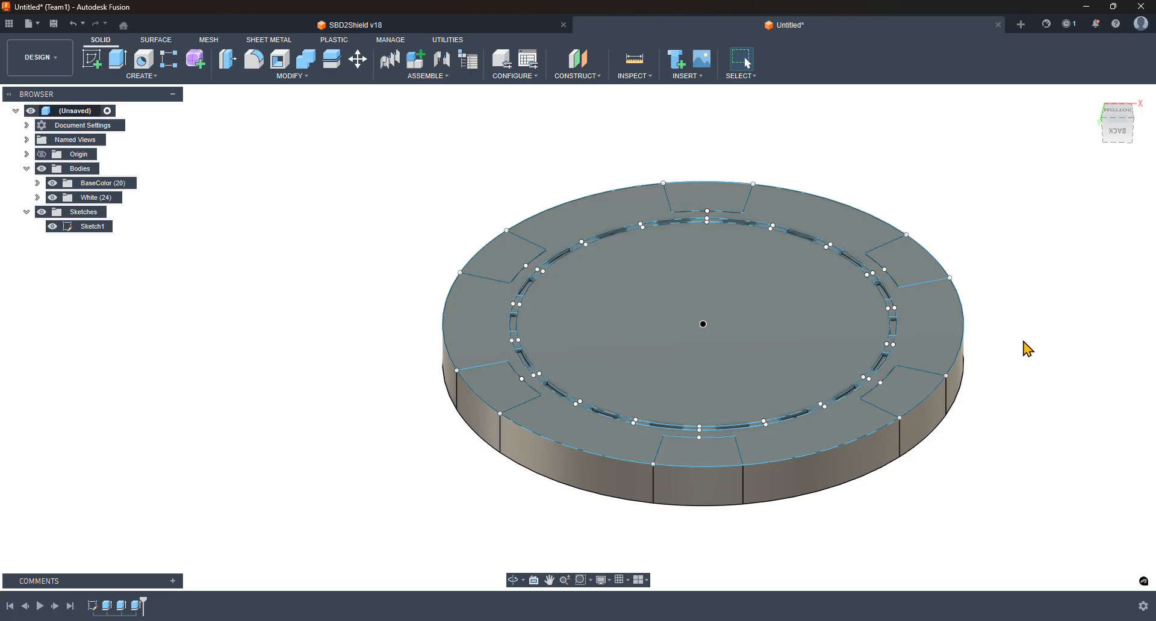
middle_click_drag(1021, 312, 1022, 212, "shift")
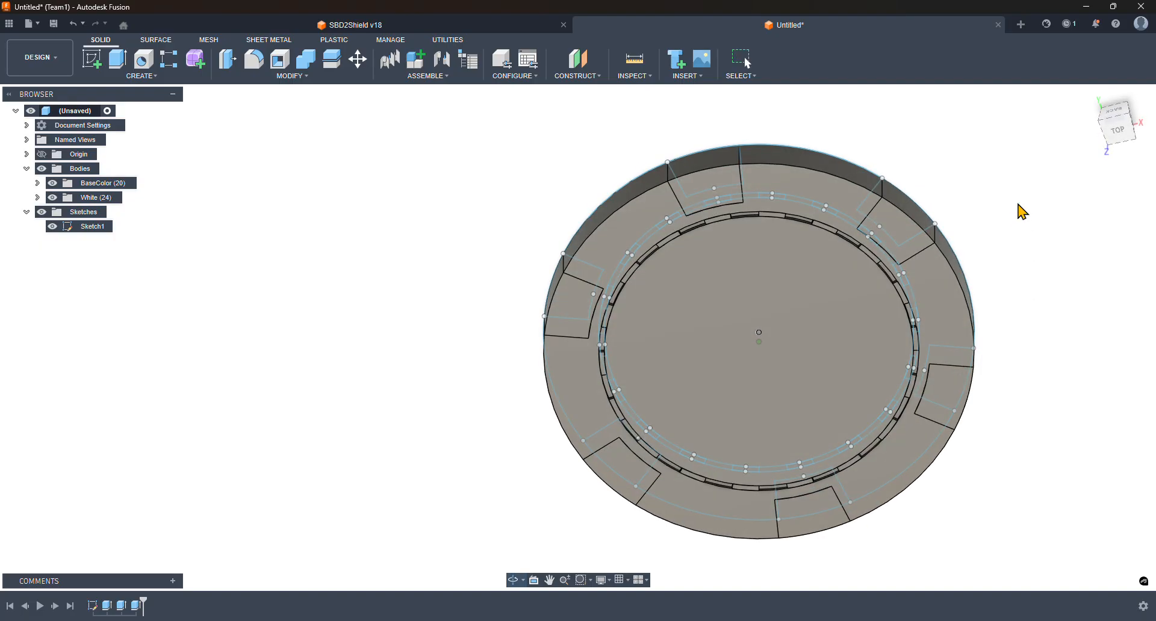
mouse_move(914, 158)
middle_mouse_down("shift")
mouse_move(1014, 261)
mouse_move(1014, 214)
middle_mouse_up("shift")
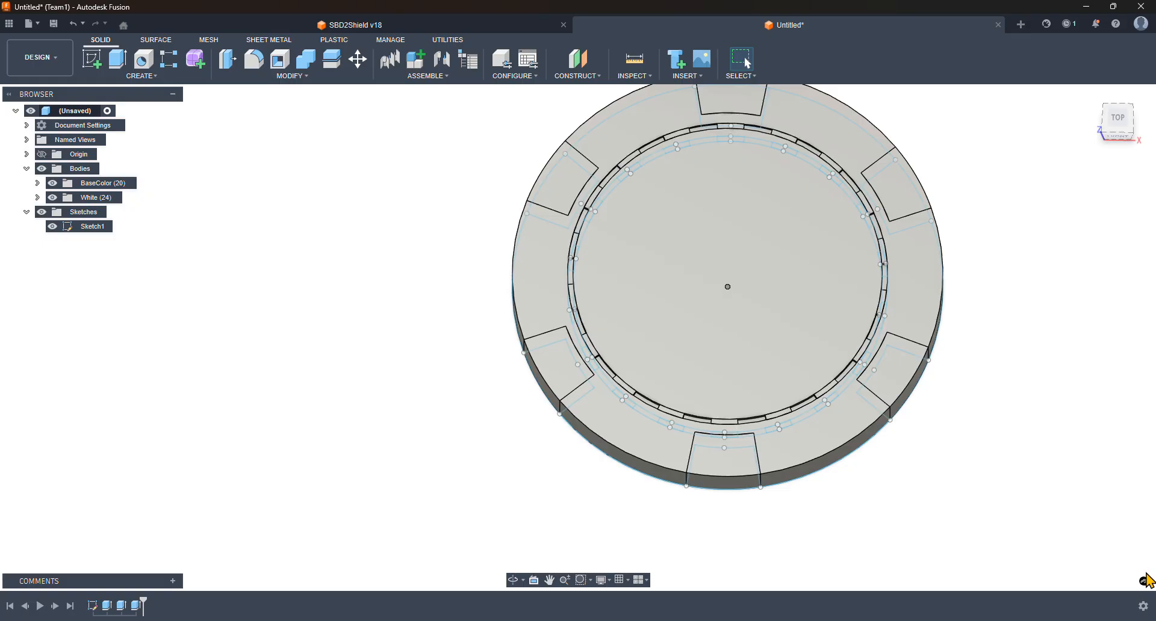
middle_click_drag(1032, 261, 1019, 284)
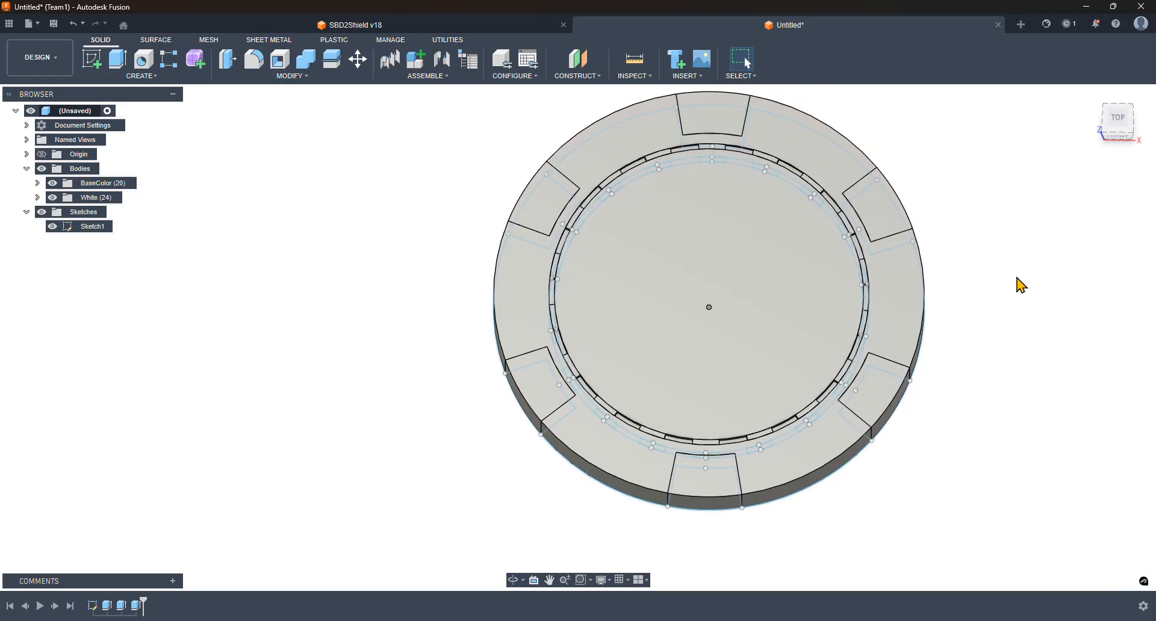
left_click(53, 226)
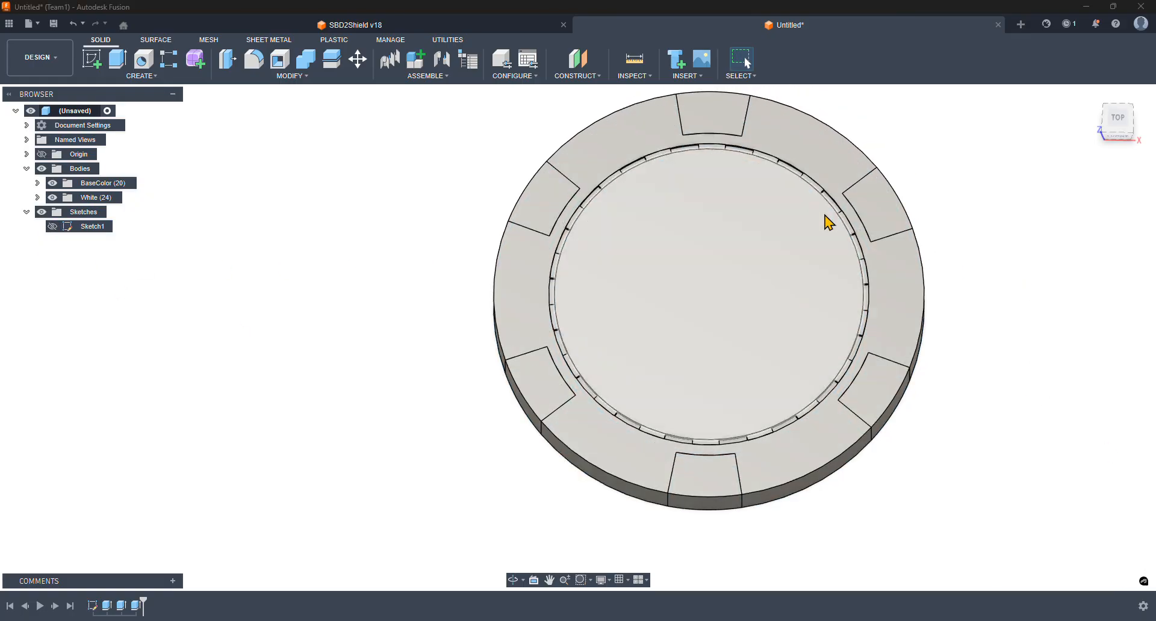
- Examine the chip model from several angles and compare it with the poker chip photos in the Chrome window, closing that window again
middle_click_drag(1022, 377, 1006, 405, "shift")
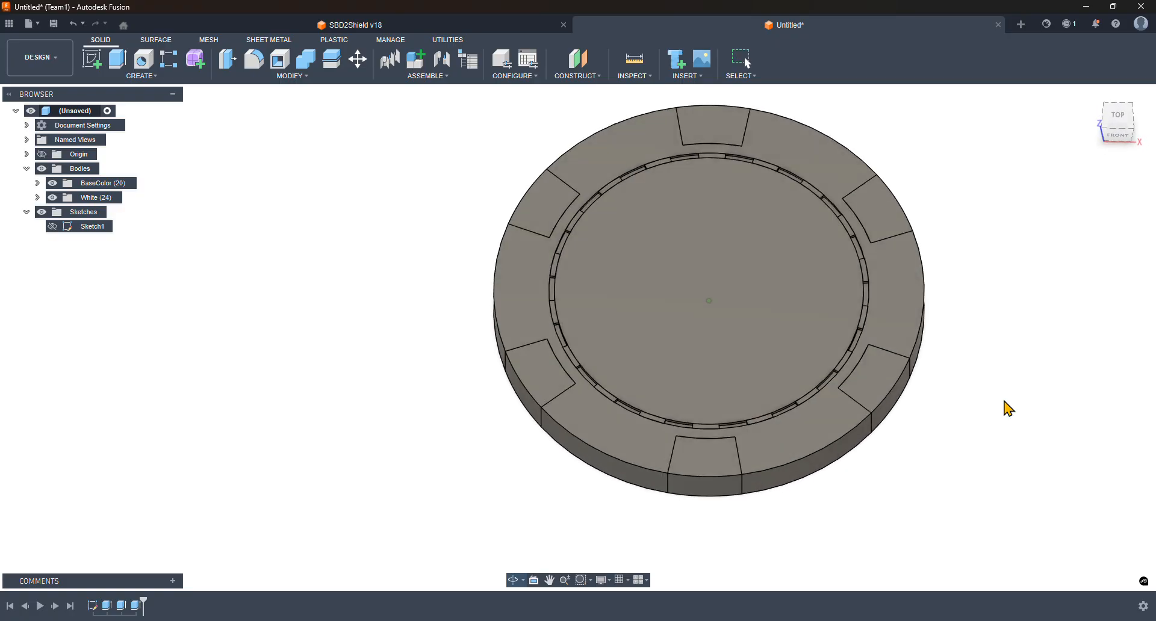
middle_click_drag(1035, 293, 1041, 331)
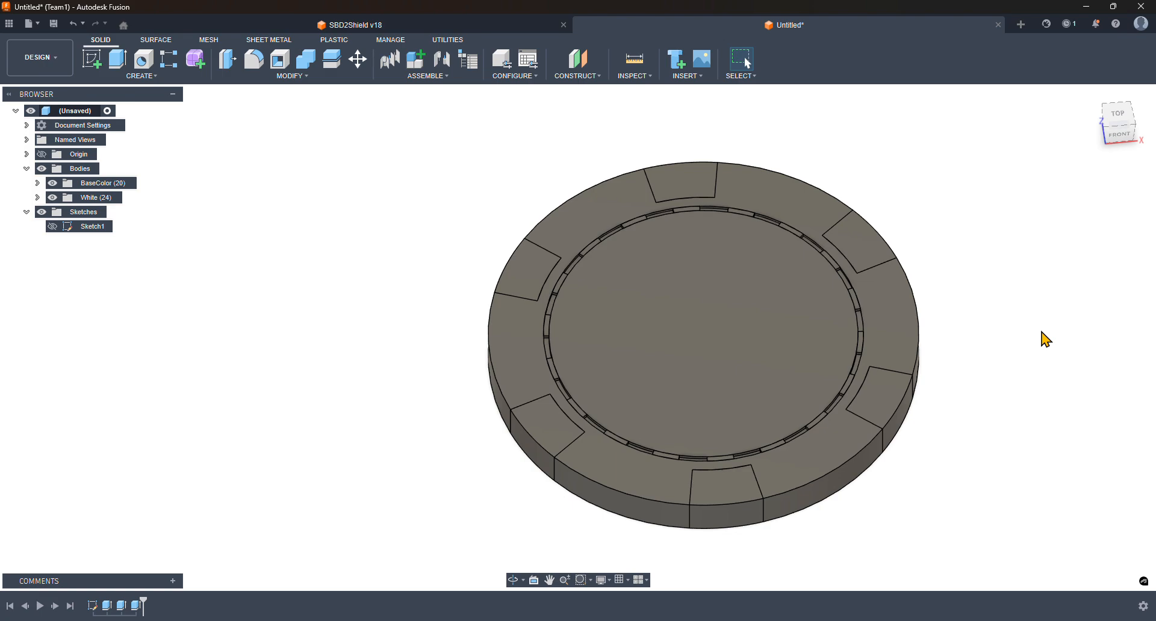
mouse_move(1046, 339)
middle_mouse_down("shift")
mouse_move(1042, 374)
mouse_move(1040, 330)
middle_mouse_up("shift")
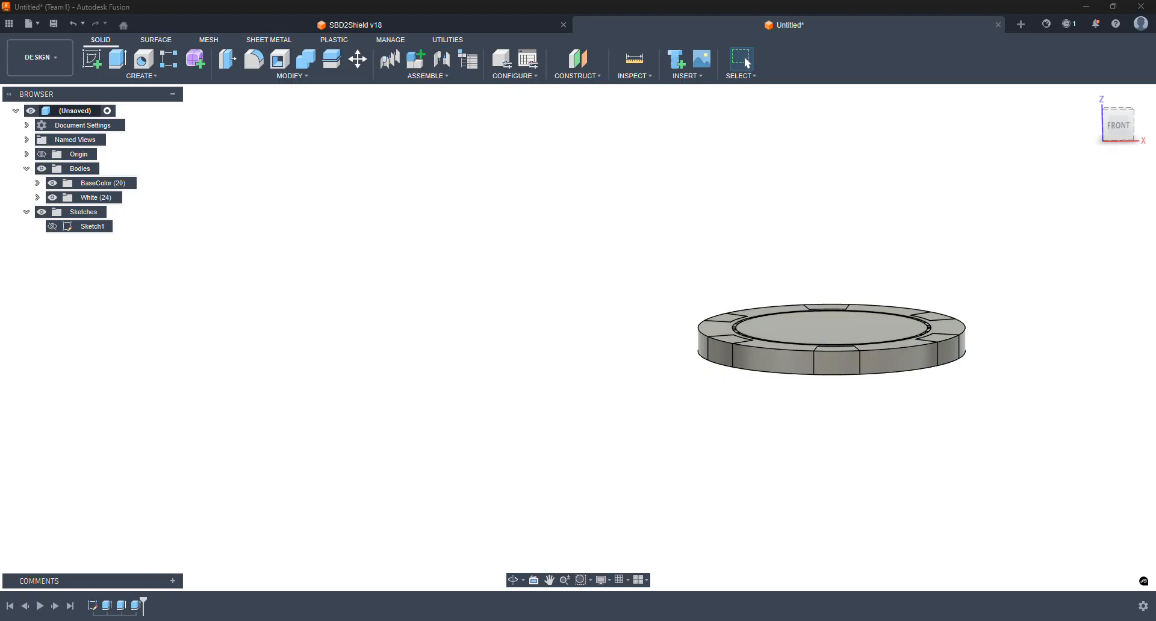
left_click_drag(386, 620, 422, 177)
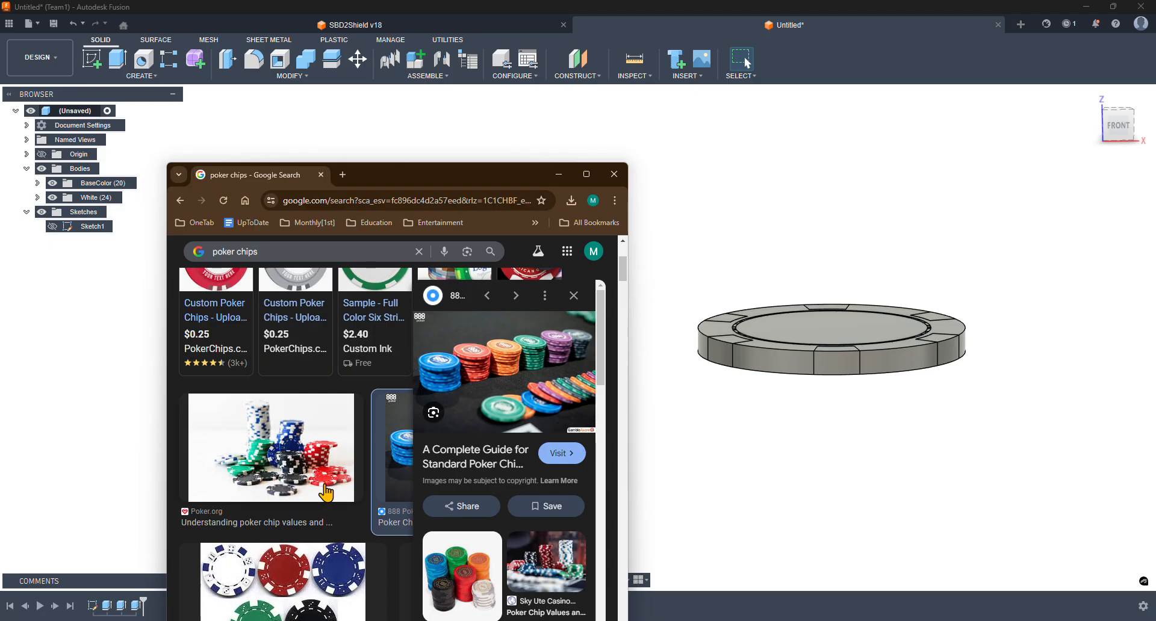
left_click(613, 180)
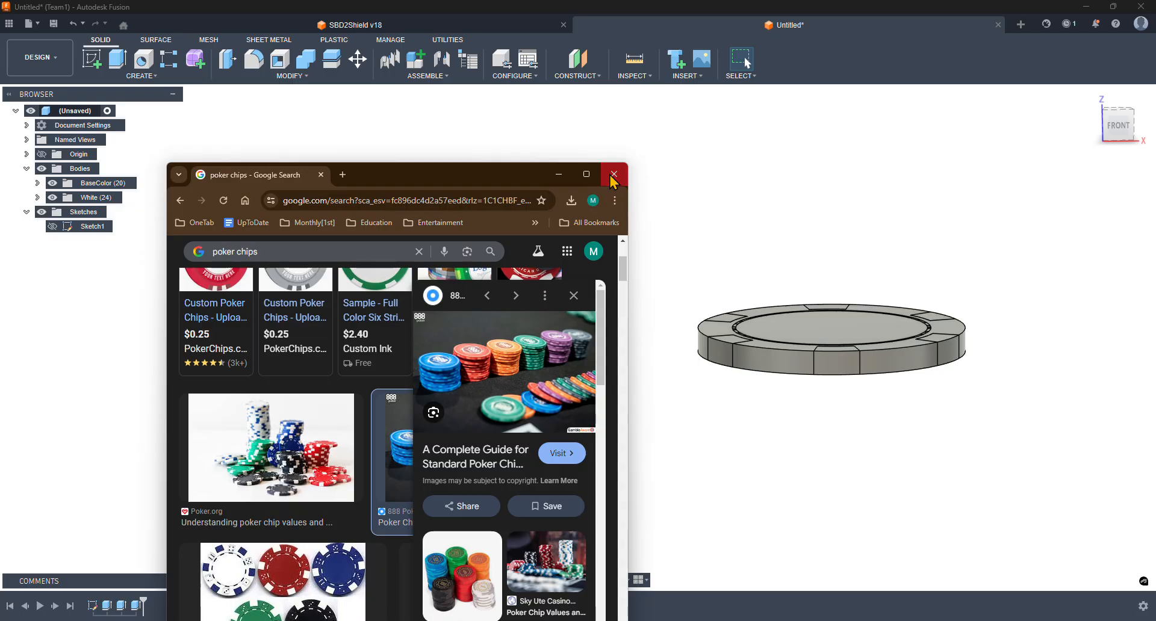
middle_click_drag(1022, 361, 930, 431)
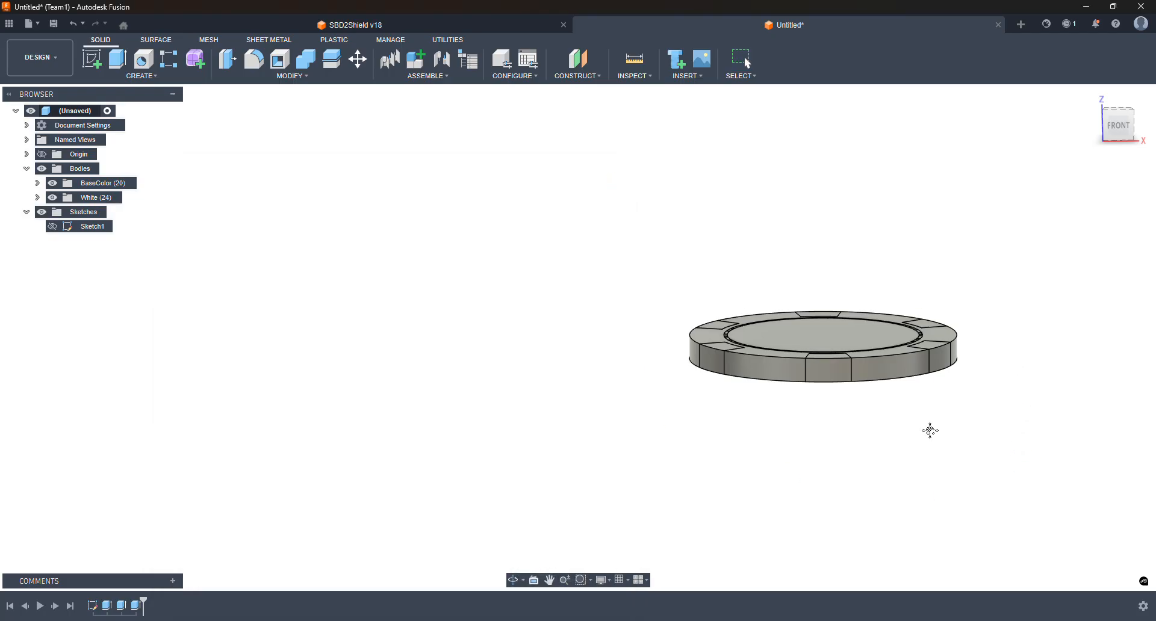
middle_click_drag(963, 358, 976, 382, "shift")
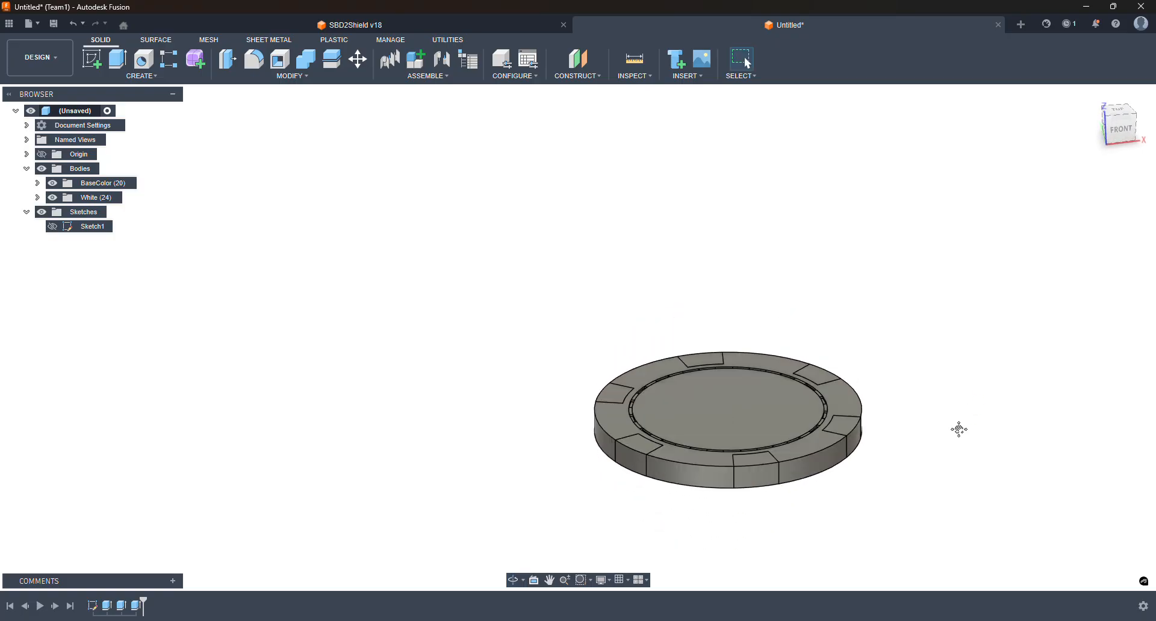
middle_click_drag(960, 429, 968, 374)
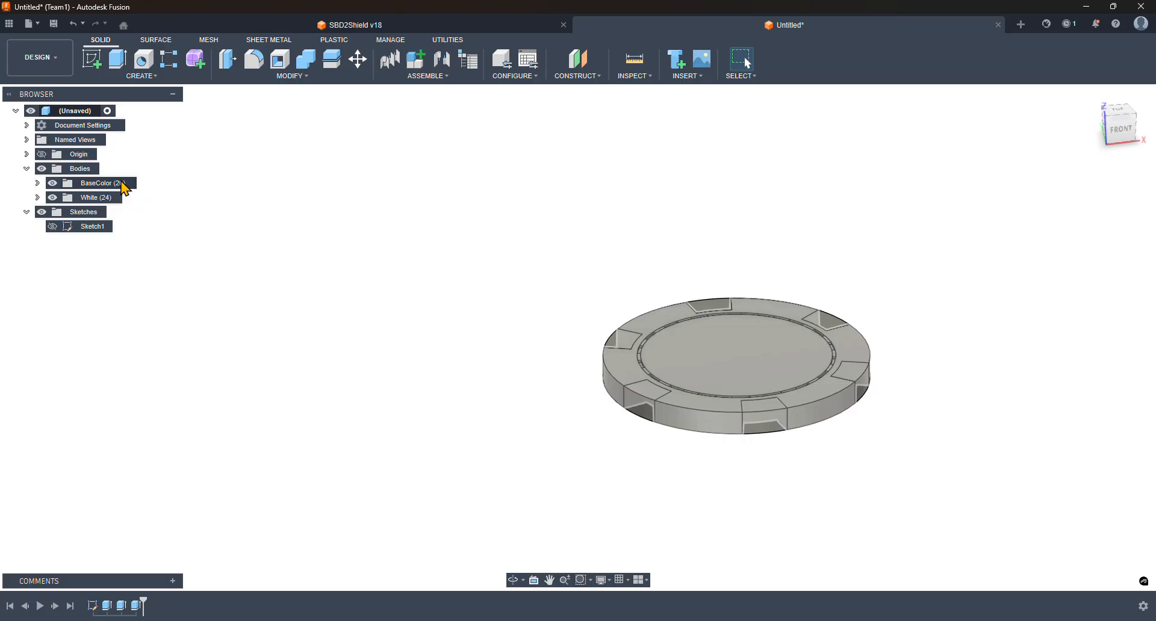
- Start the Scale command and select all bodies of the BaseColor group, Base2 through Base (4), as entities
left_click(90, 112)
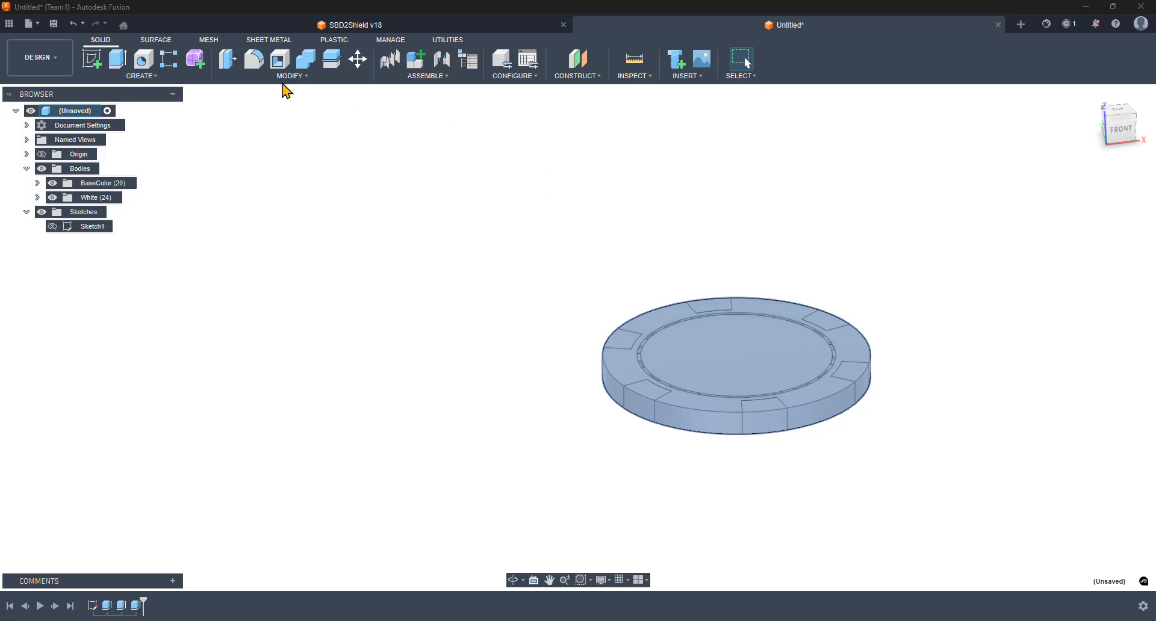
left_click(291, 76)
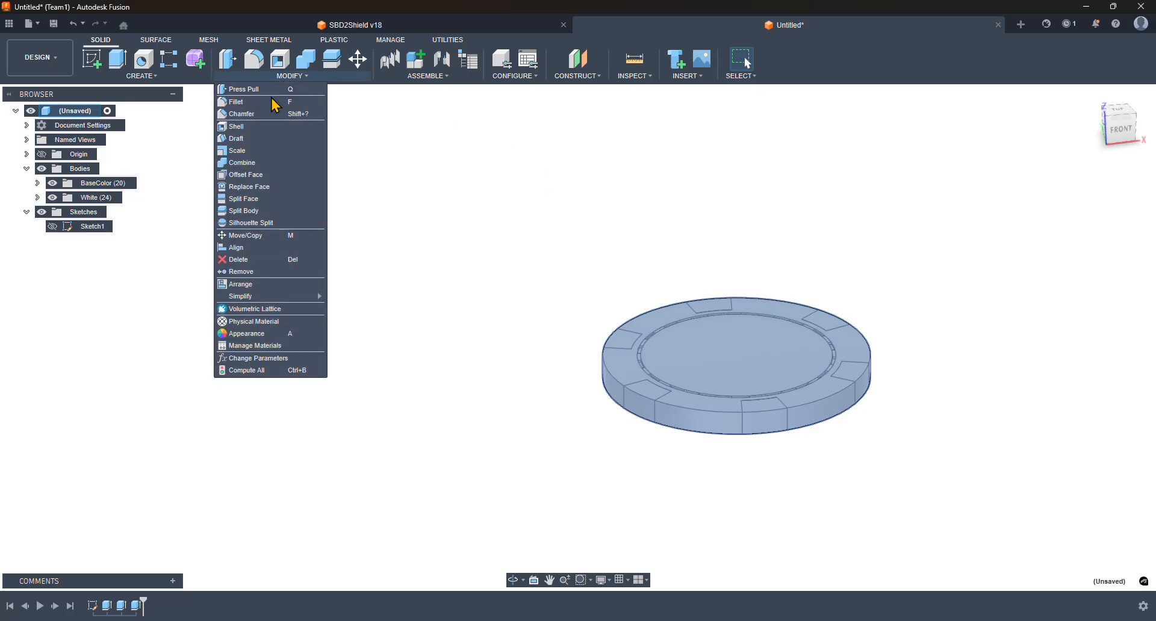
left_click(252, 158)
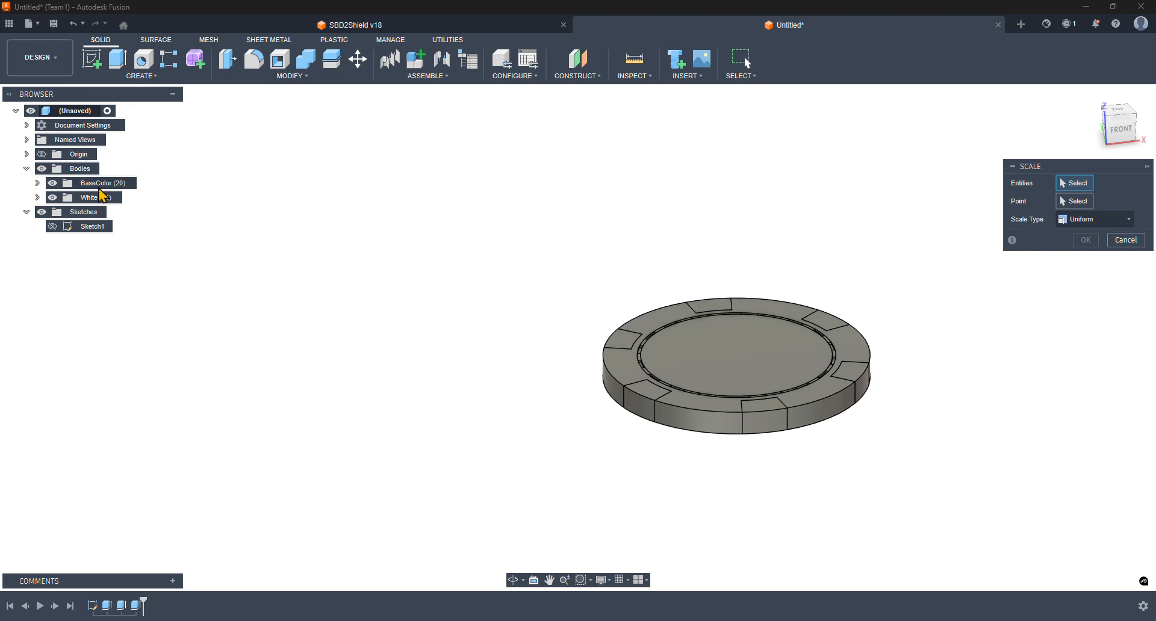
left_click(38, 184)
left_click(89, 198)
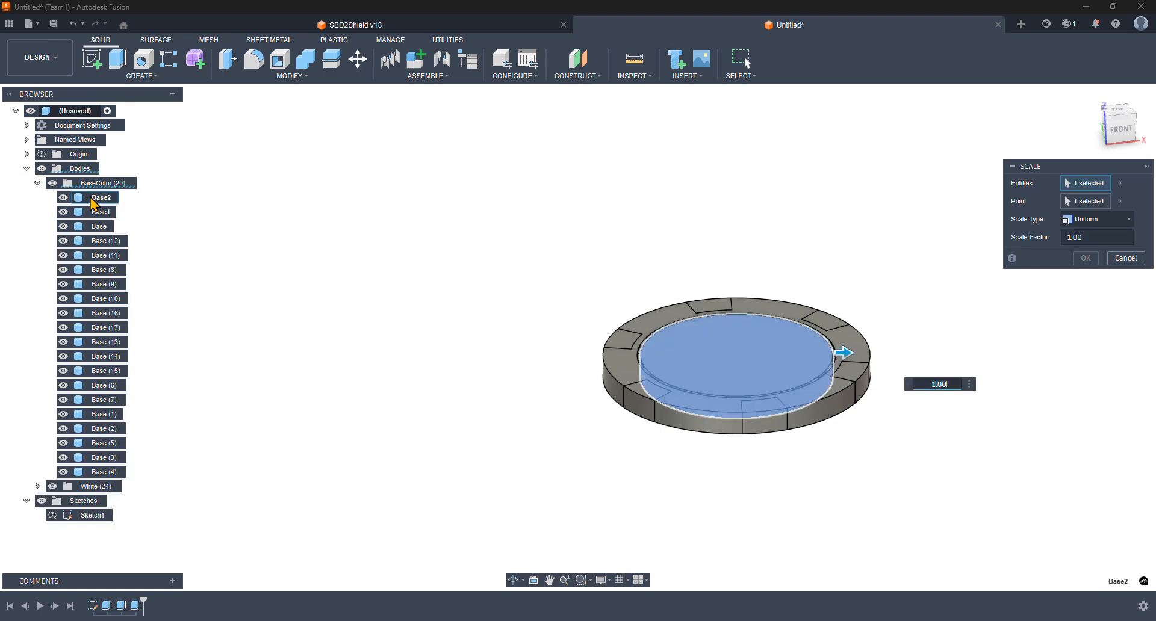
left_click(109, 473, "shift")
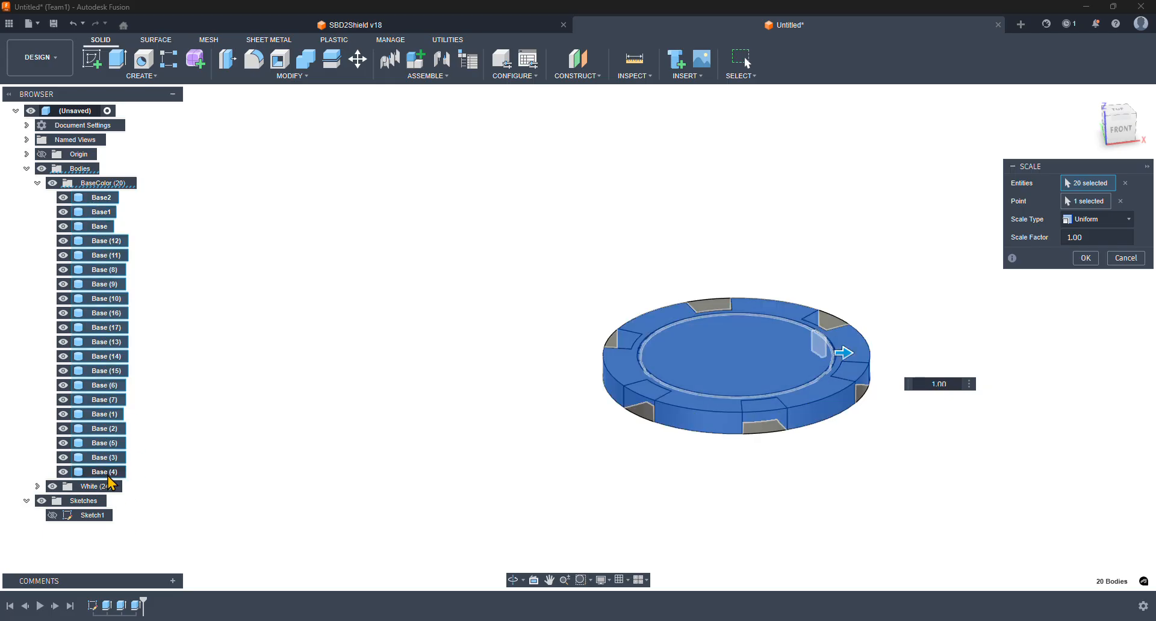
- Try to add all bodies of the White group, White (1) through White (23), to the Scale entities
left_click(37, 487)
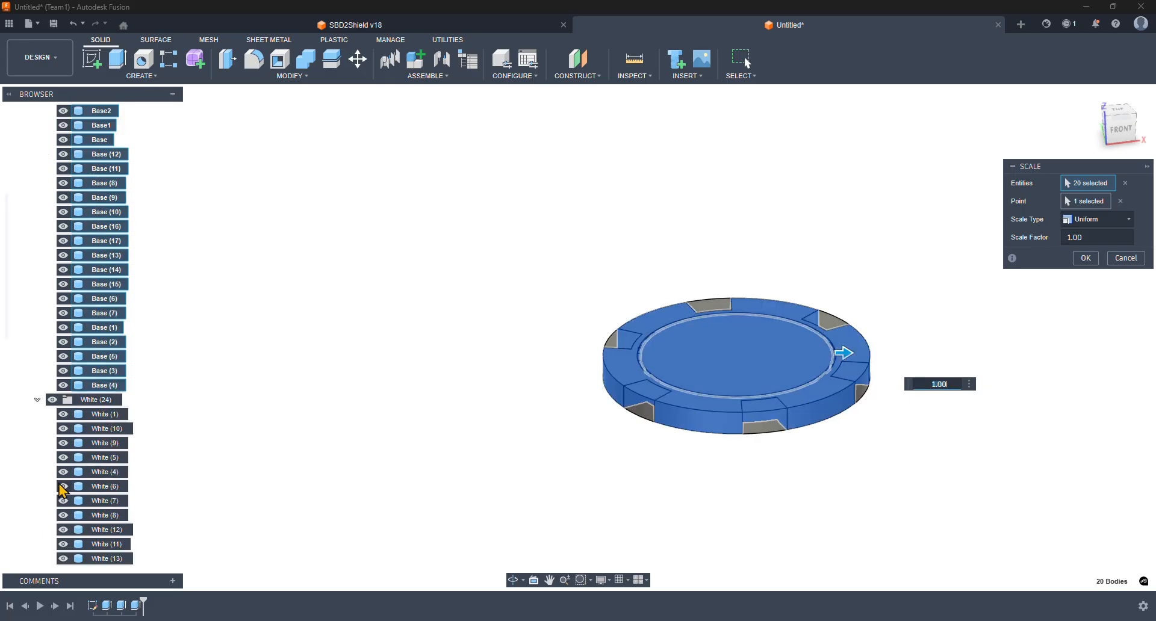
left_click(92, 415, "ctrl")
scroll(106, 421, "down", 3)
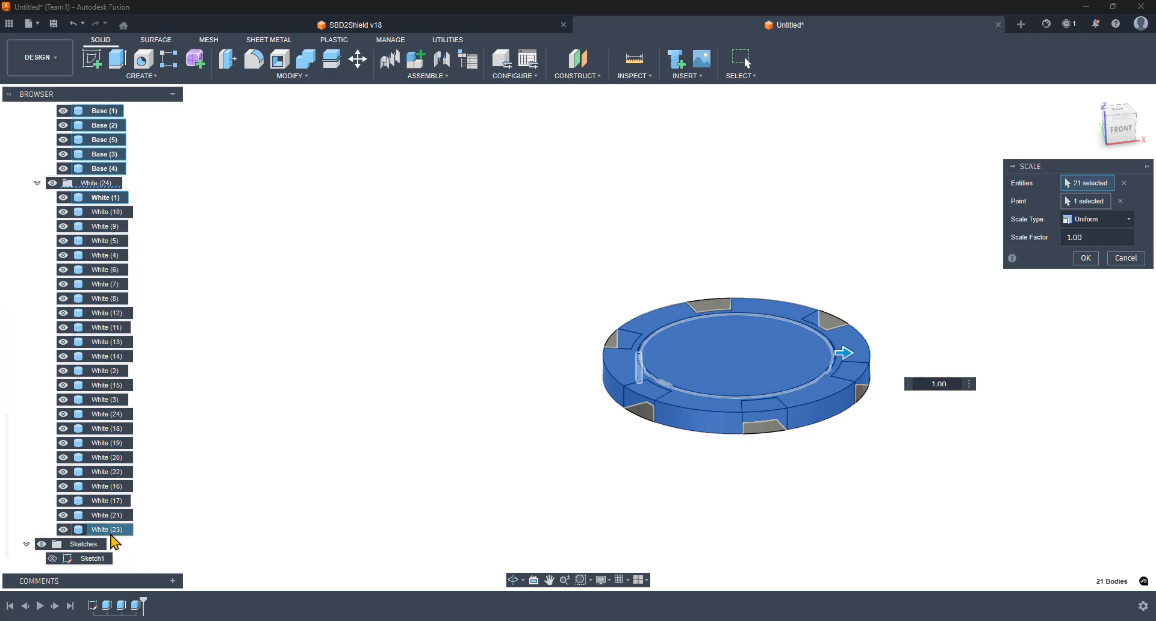
left_click(109, 530, "shift")
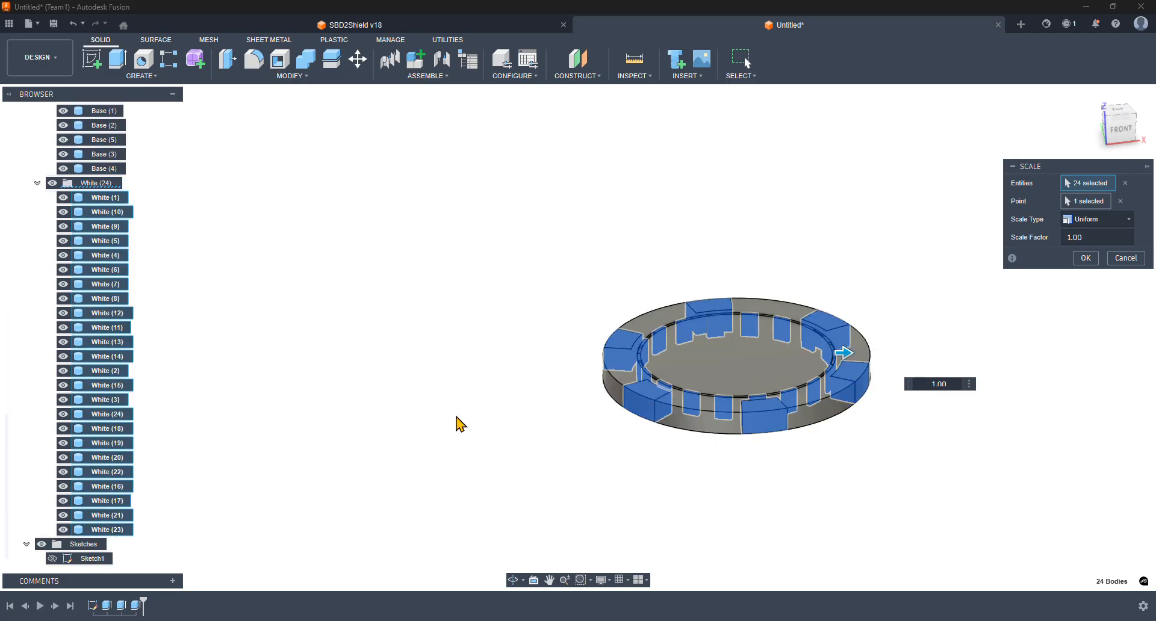
- Change the scale type to Non Uniform and set the Z Scale to 0.50
left_click(1105, 224)
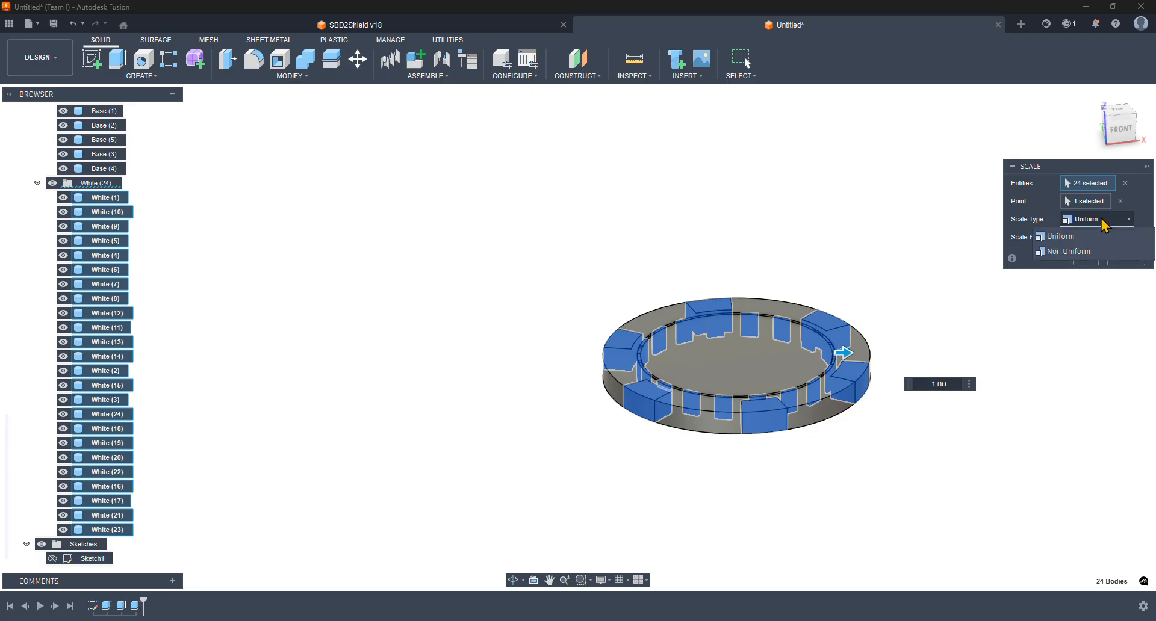
left_click(1078, 253)
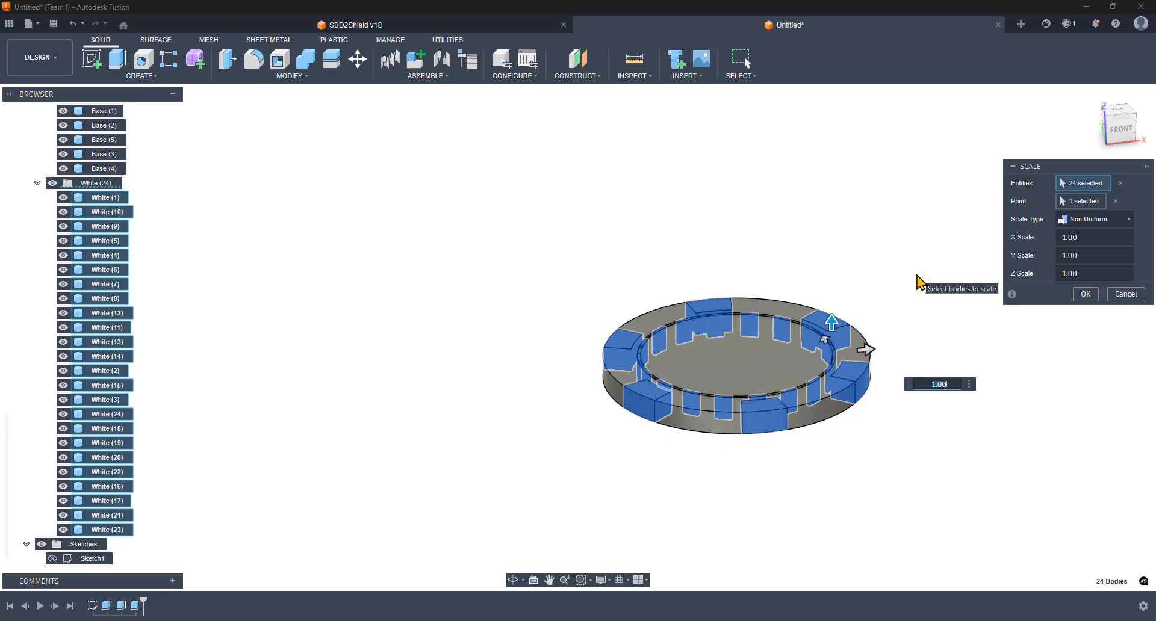
left_click(933, 386)
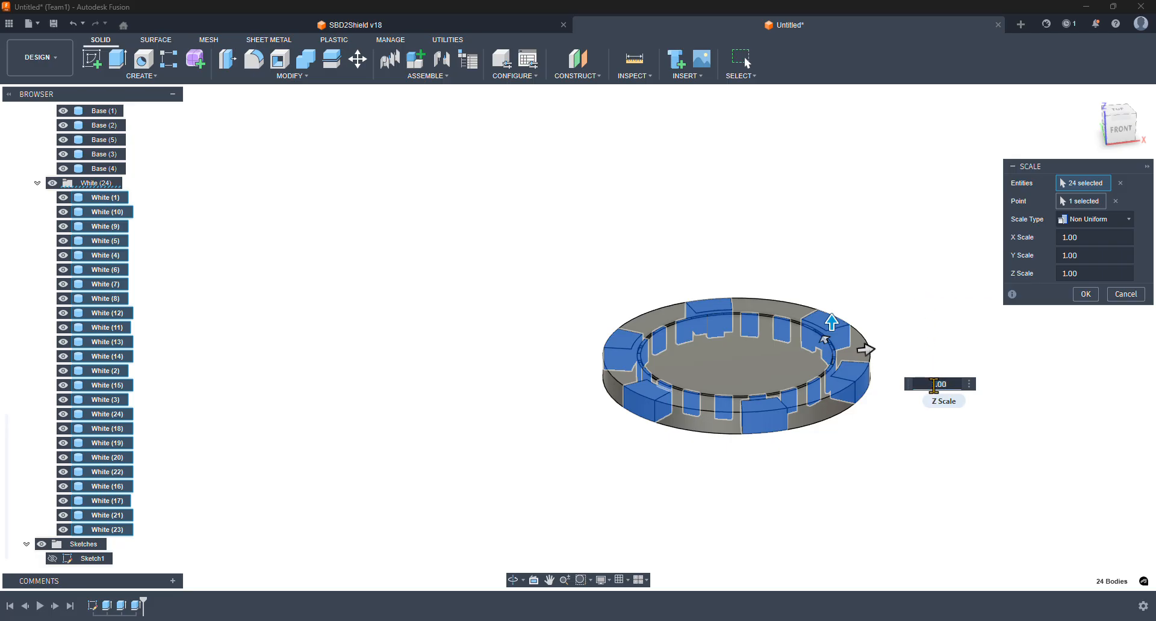
left_click(940, 385)
key("BackSpace")
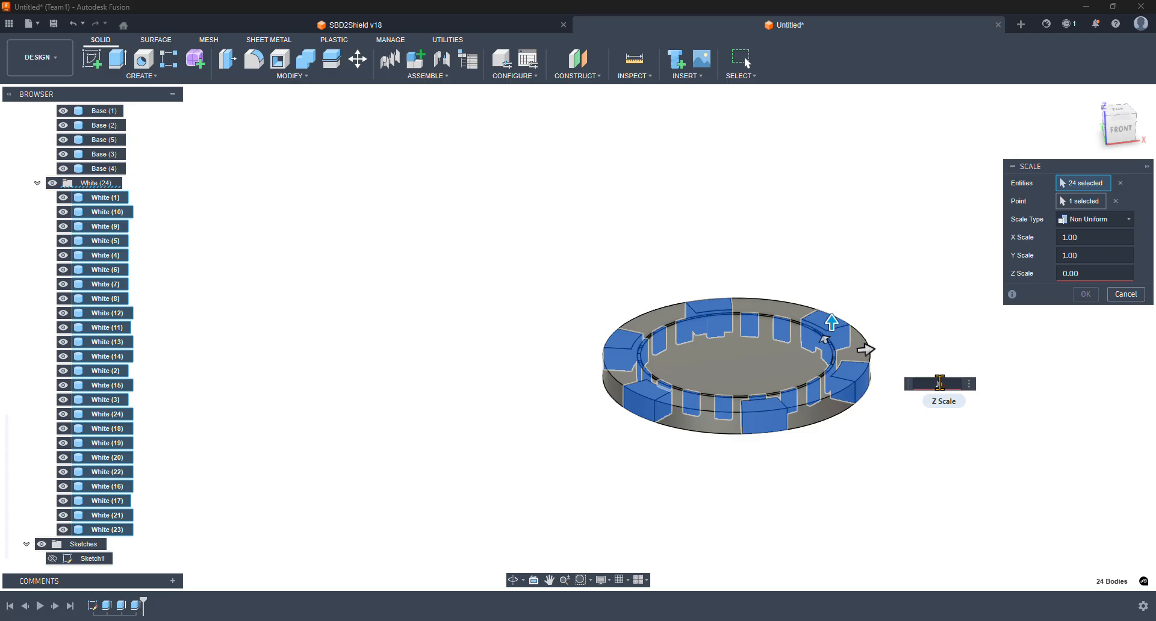
type("50")
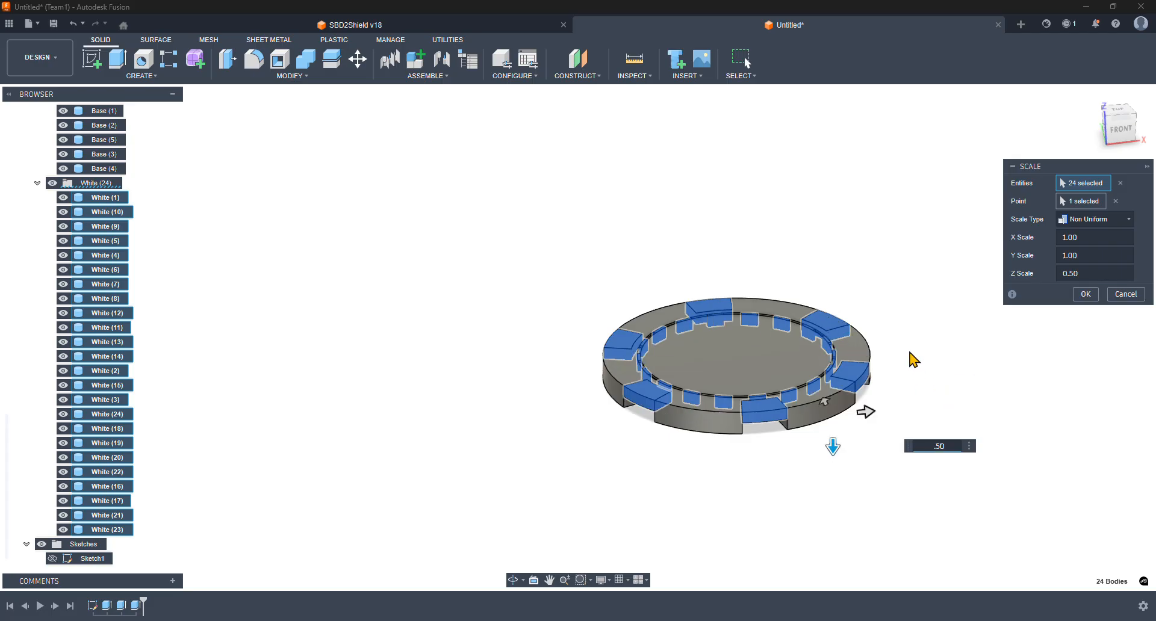
- Replace the Scale entities with all bodies of the BaseColor group, Base2 through Base (4)
scroll(96, 229, "up", 5)
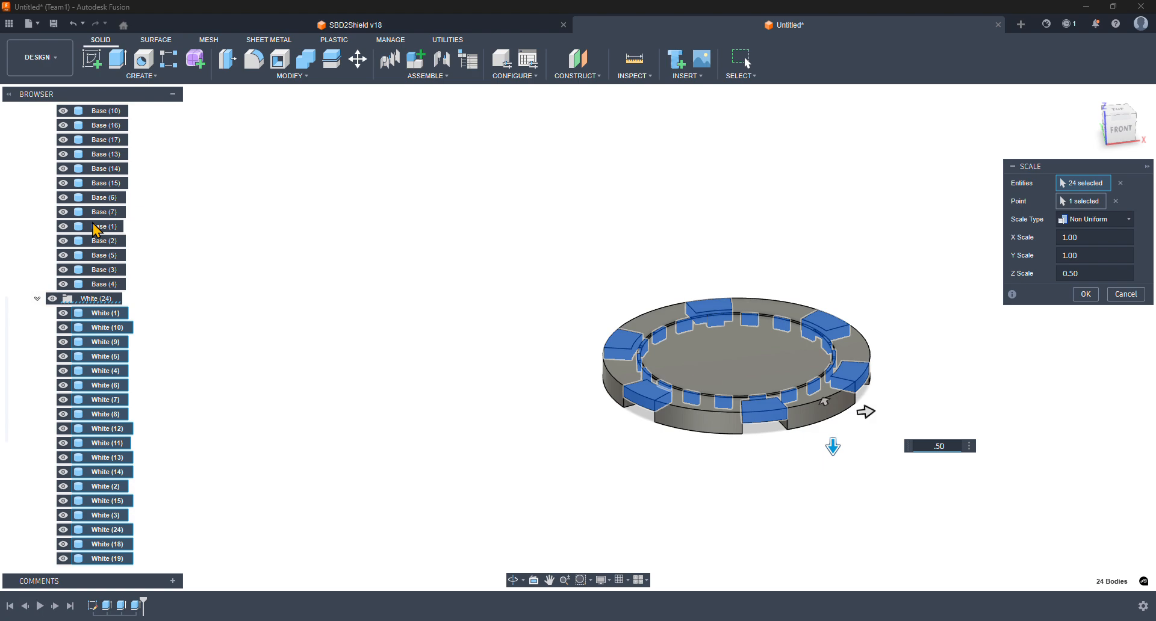
scroll(97, 228, "up", 3)
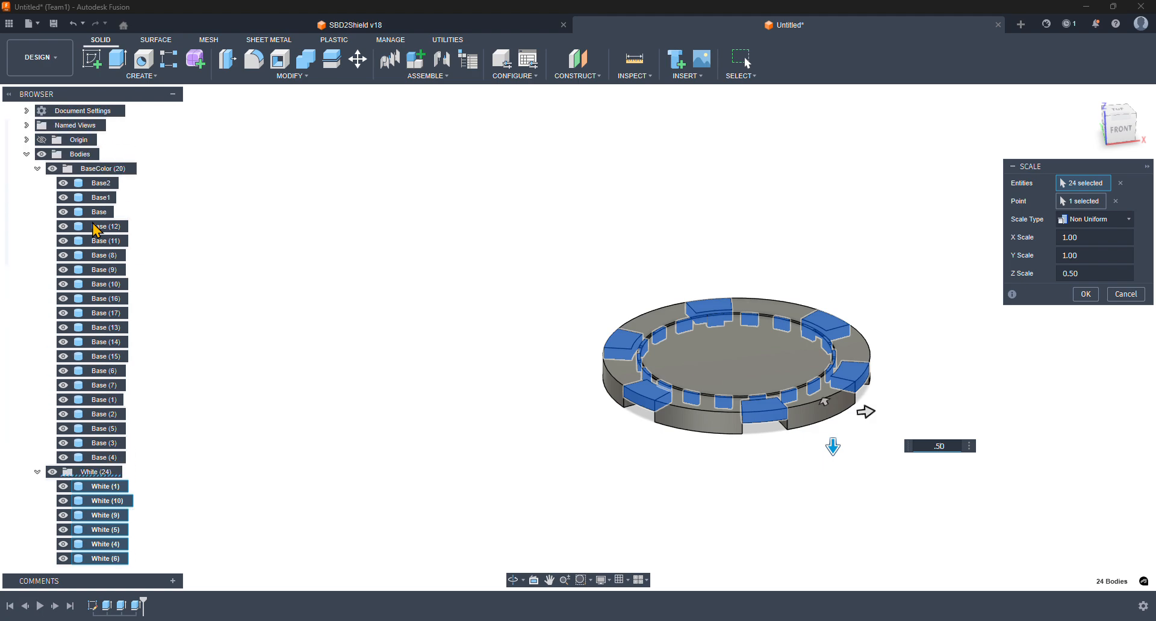
left_click(98, 184)
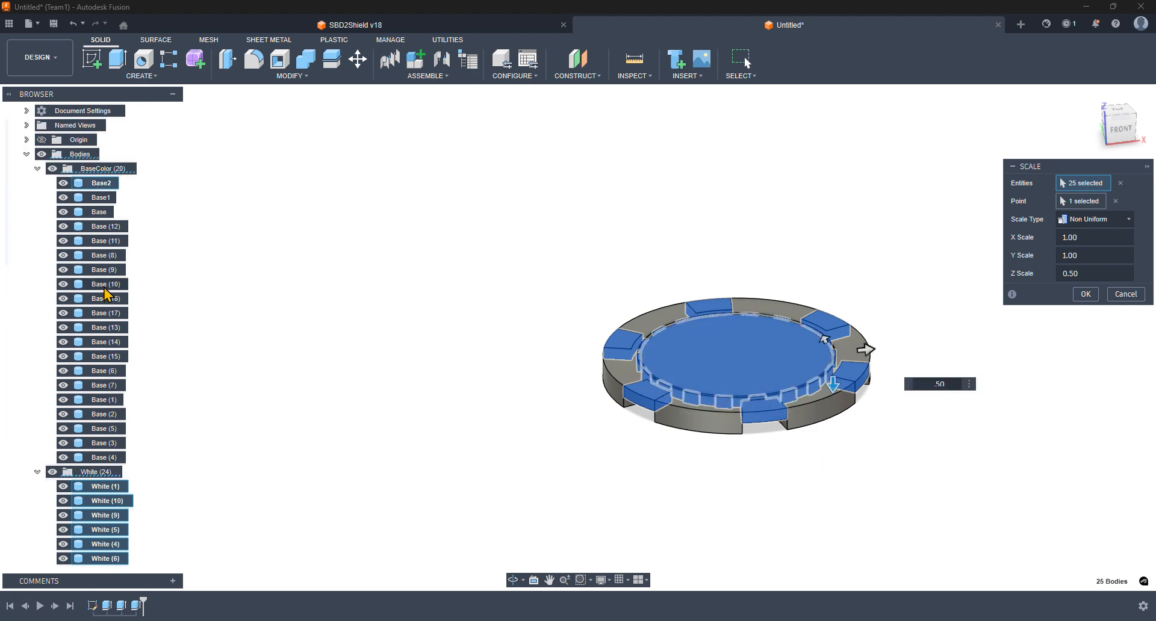
left_click(103, 459, "shift")
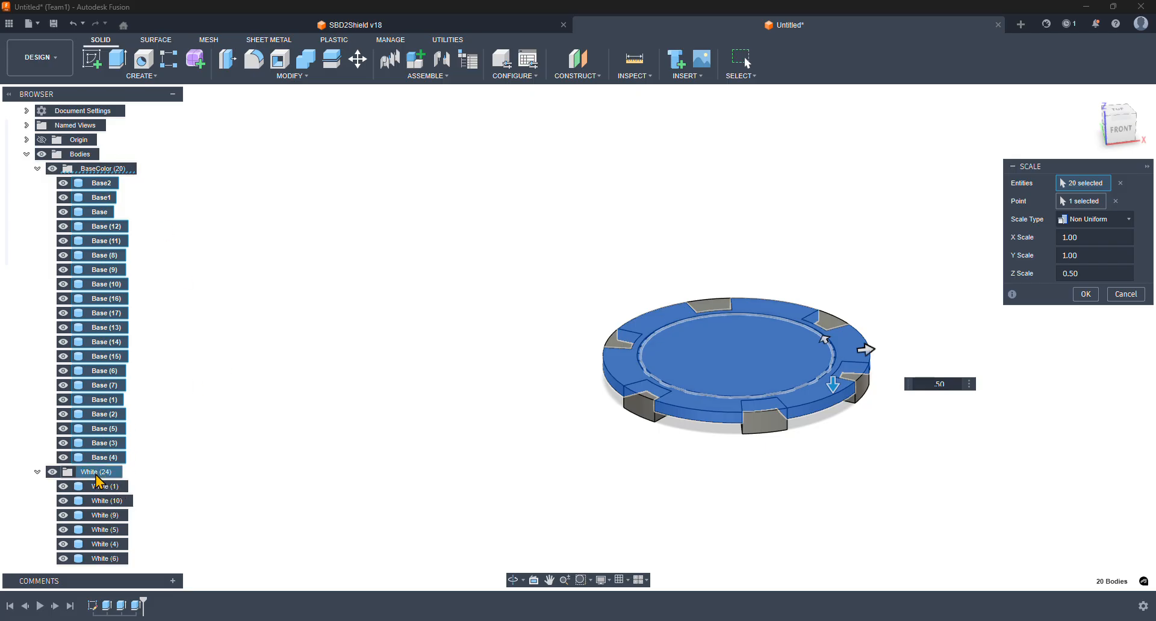
- Add the body White (23) to the Scale entities and apply the non-uniform scale with Z Scale 0.50
scroll(108, 494, "down", 1)
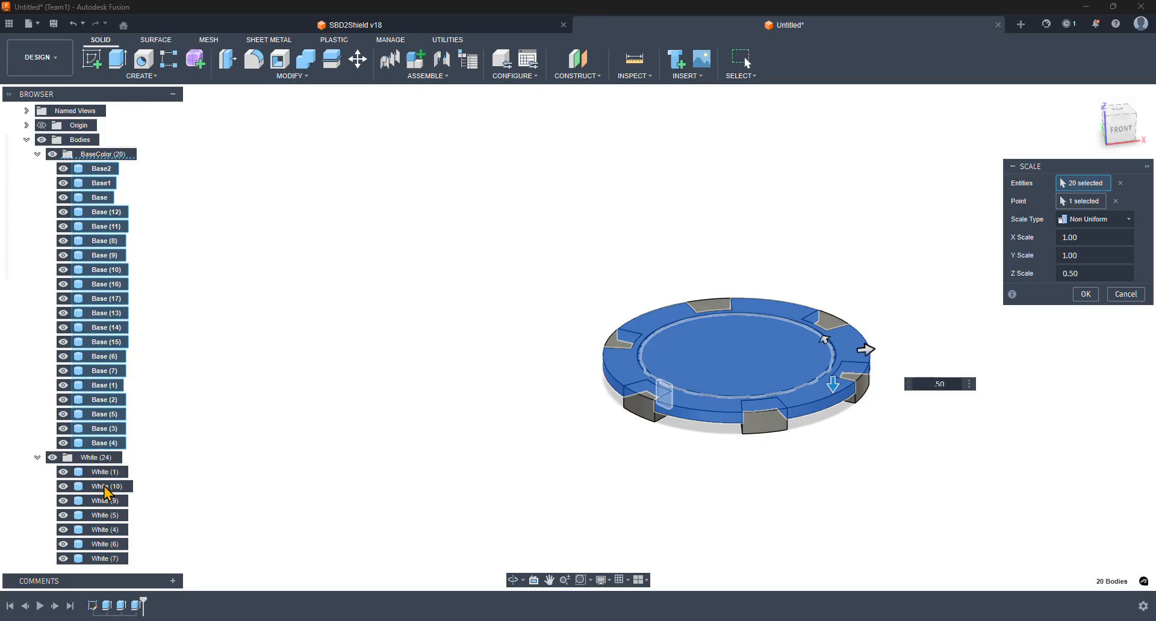
scroll(105, 489, "down", 3)
scroll(103, 486, "up", 3)
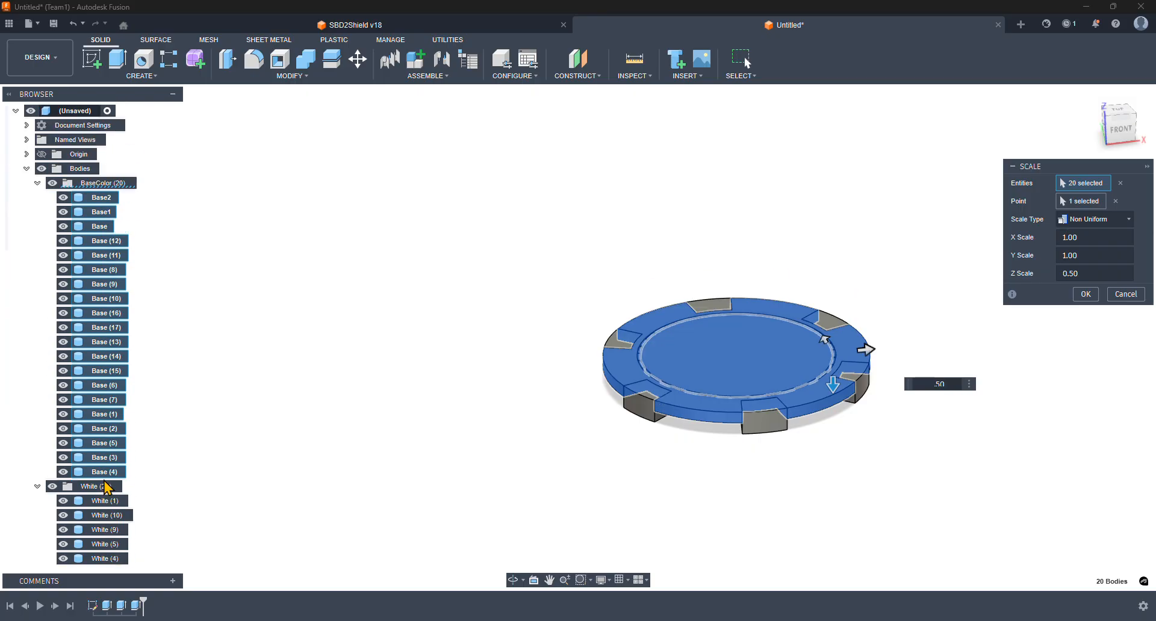
scroll(111, 458, "down", 3)
scroll(114, 444, "down", 4)
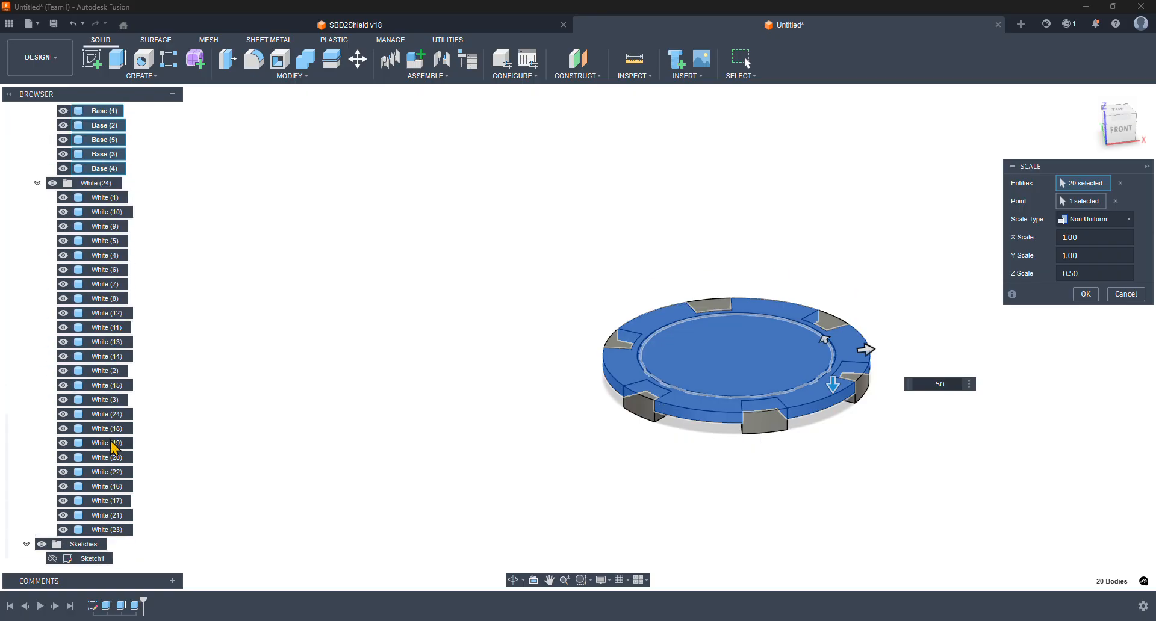
left_click(108, 529)
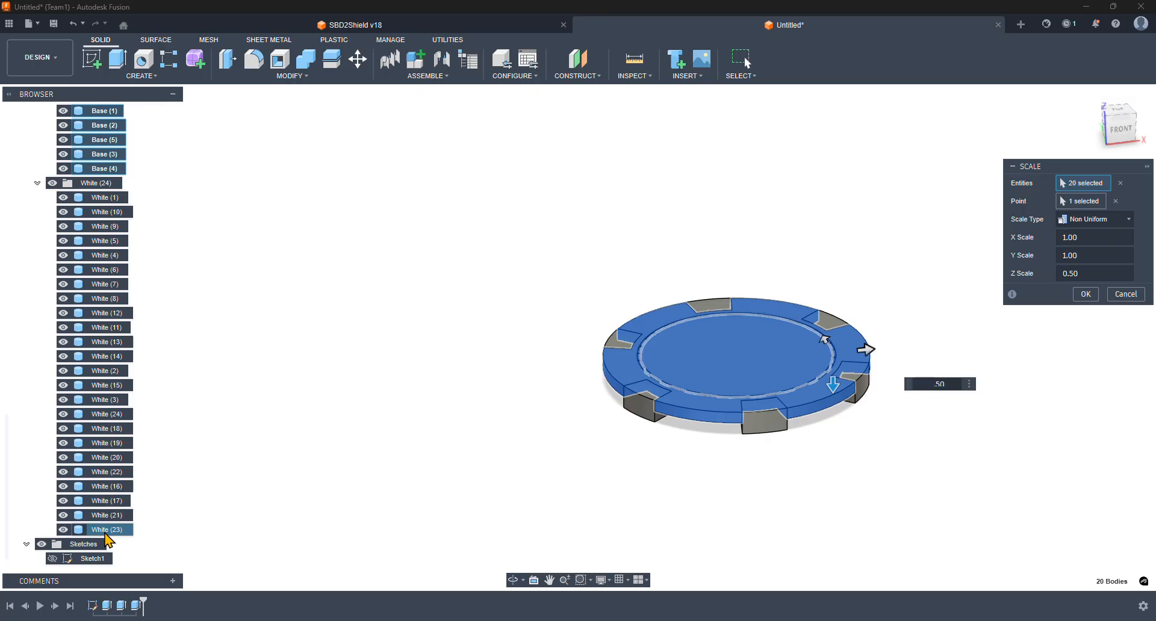
scroll(115, 400, "up", 5)
scroll(114, 400, "up", 2)
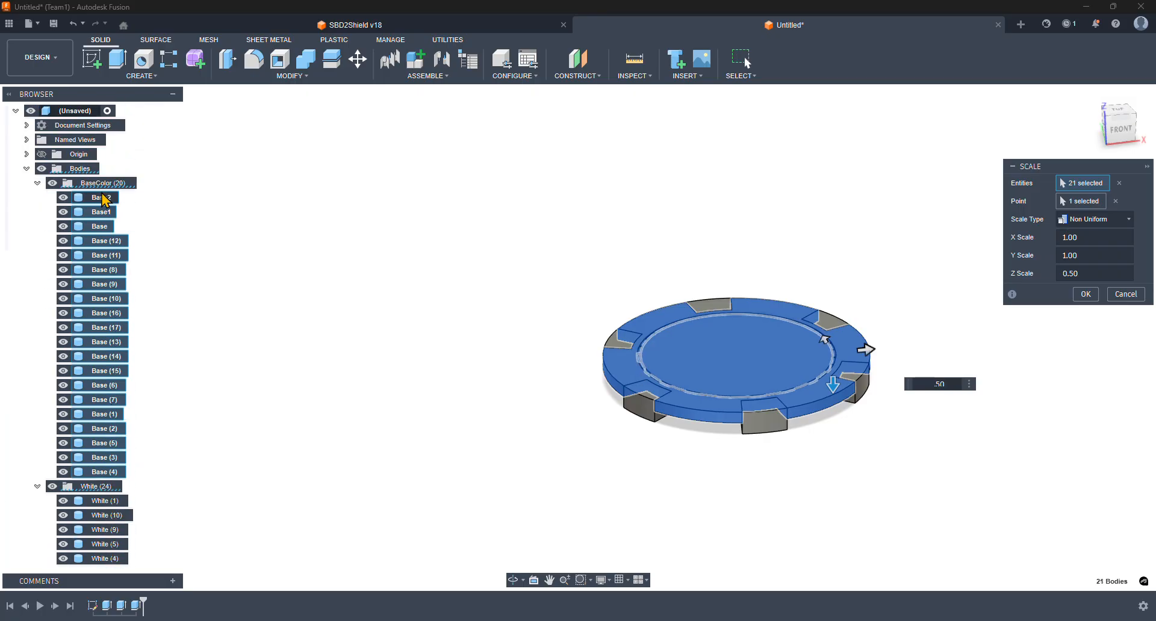
scroll(121, 434, "down", 2)
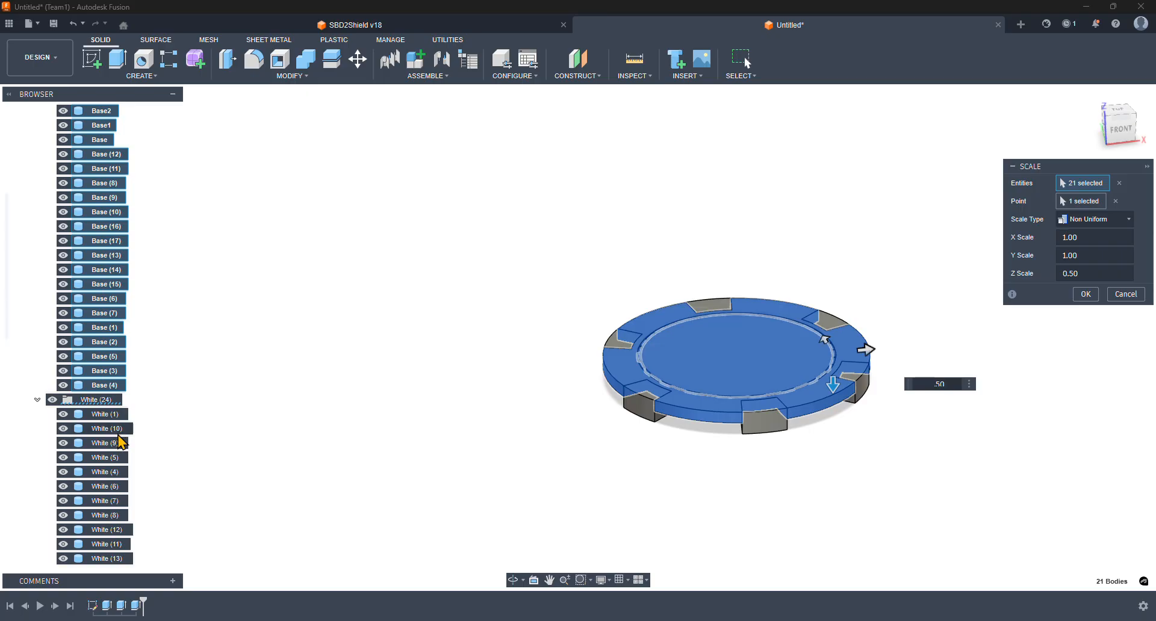
scroll(124, 434, "up", 2)
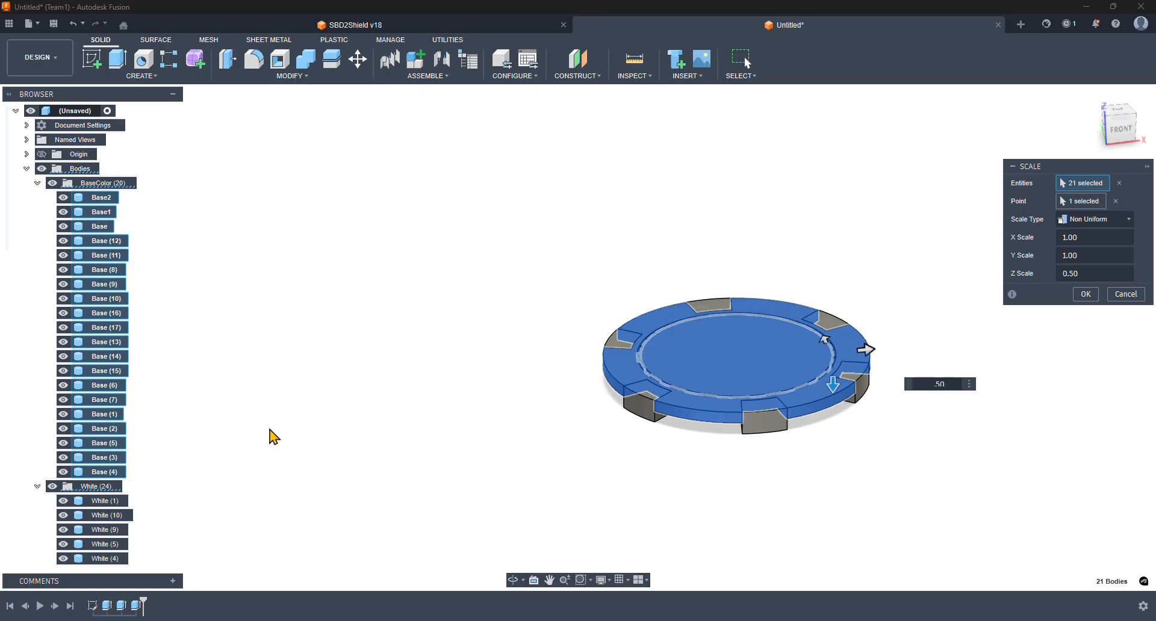
left_click(1091, 300)
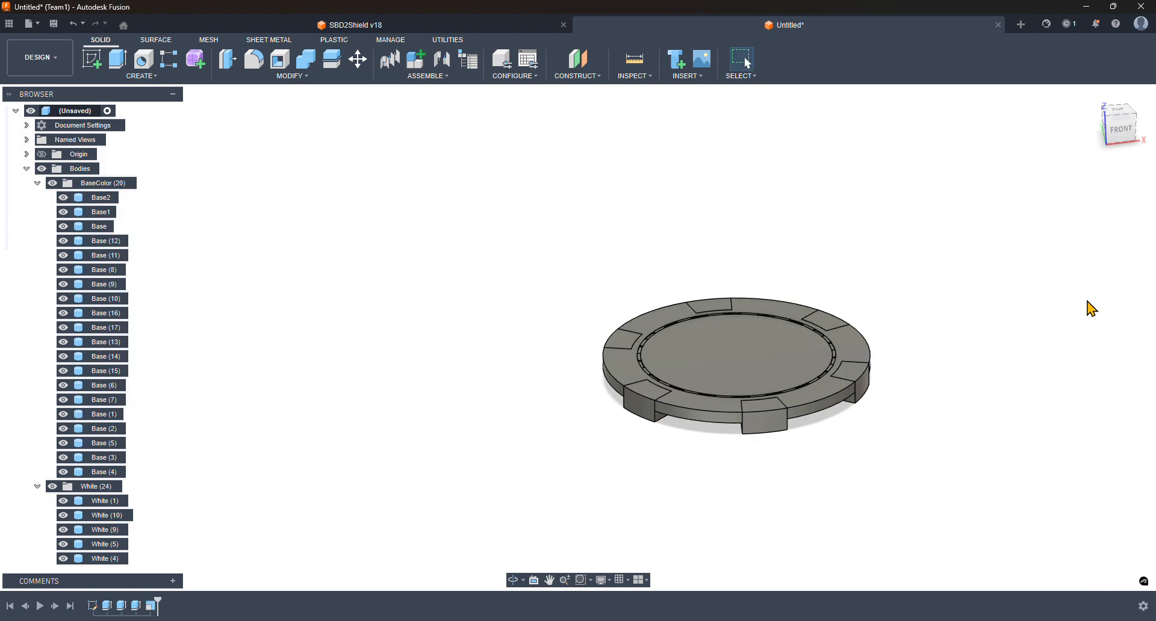
- Select all bodies of the White group, White (1) through White (23), and start a Non Uniform Scale on them
left_click(104, 501)
scroll(104, 501, "down", 5)
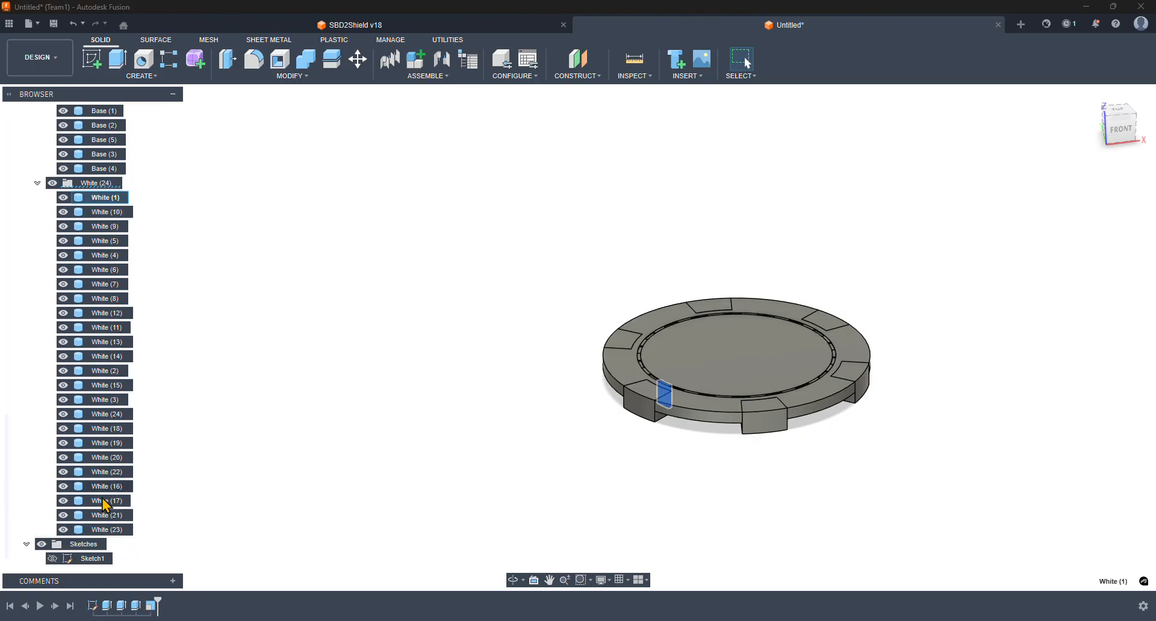
left_click(112, 531, "shift")
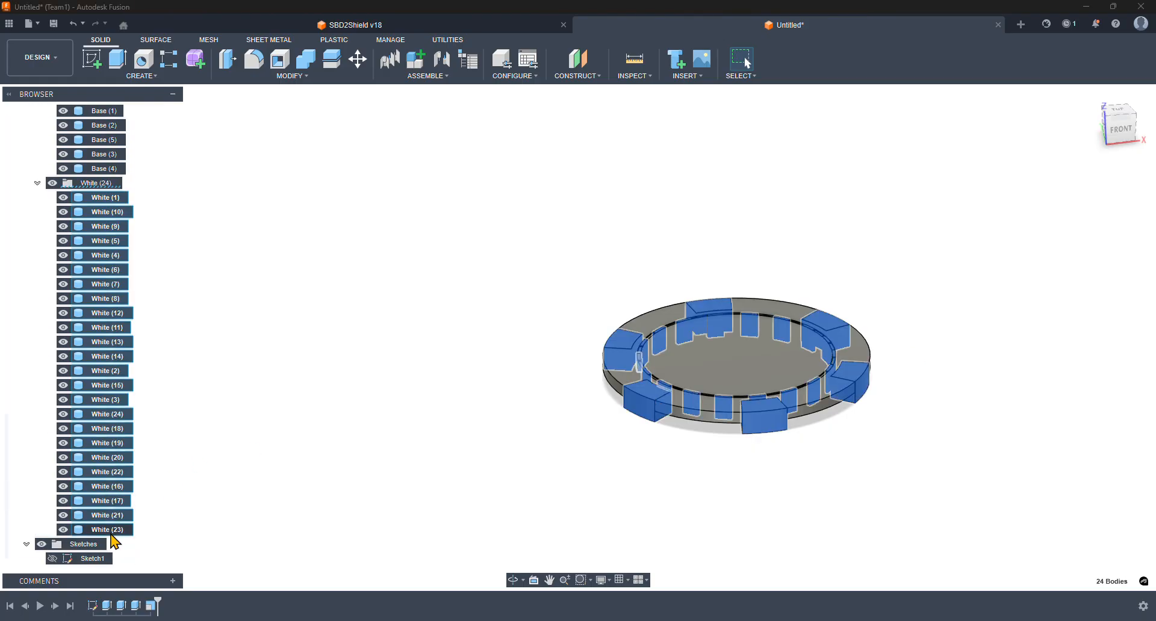
left_click(311, 77)
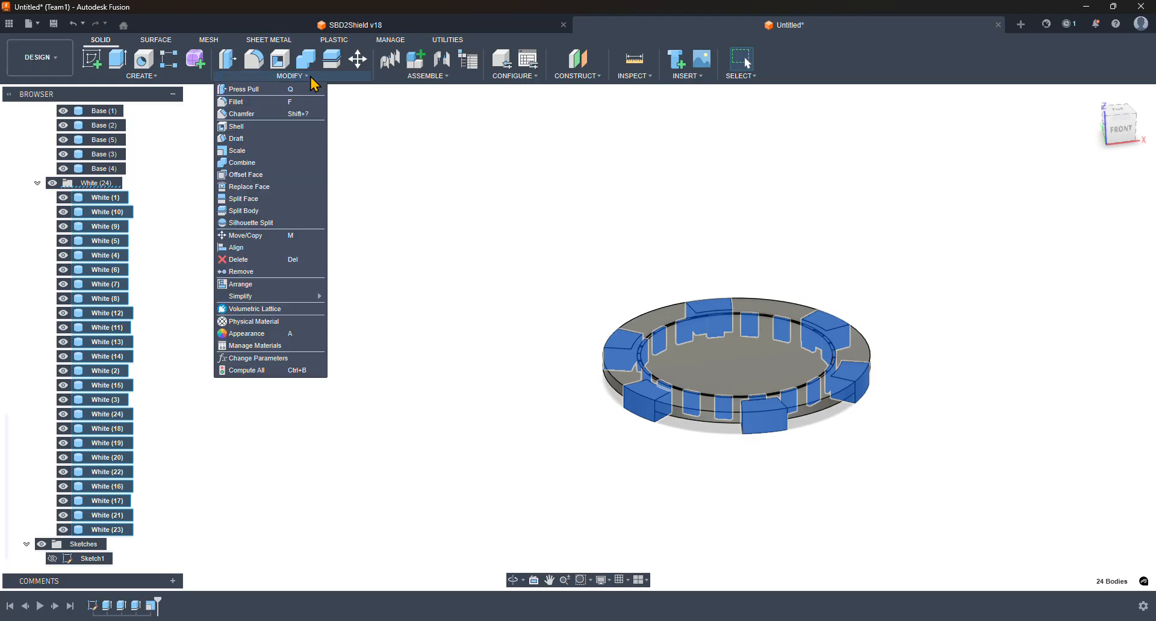
left_click(283, 150)
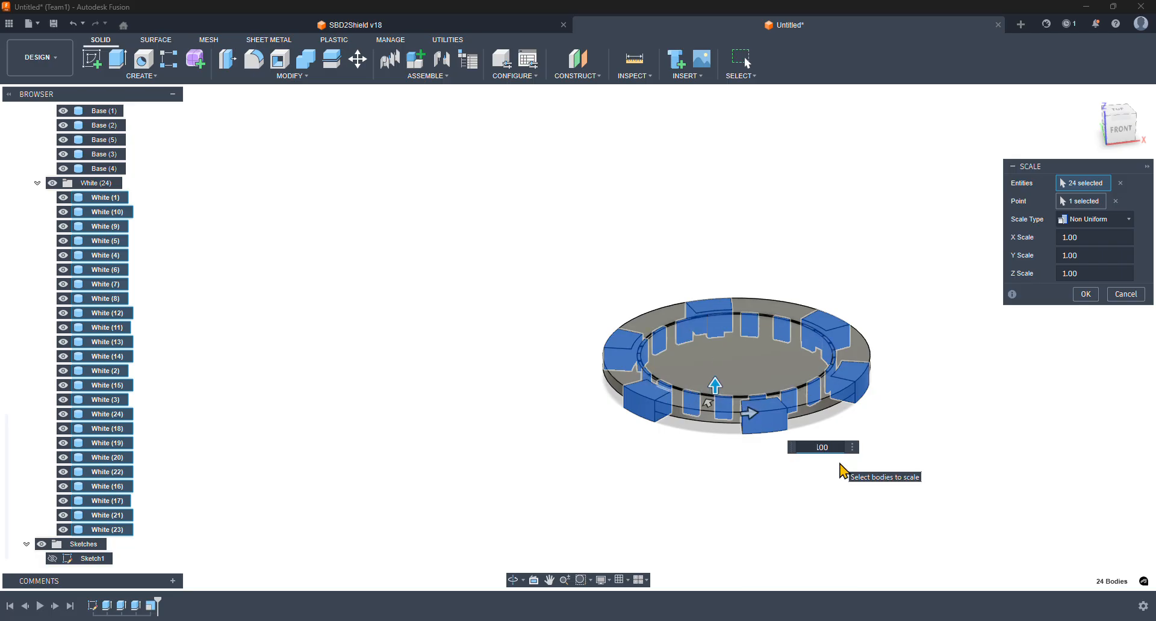
- Set the Z Scale of the White bodies to 0.50, after trying -0.50
key("BackSpace")
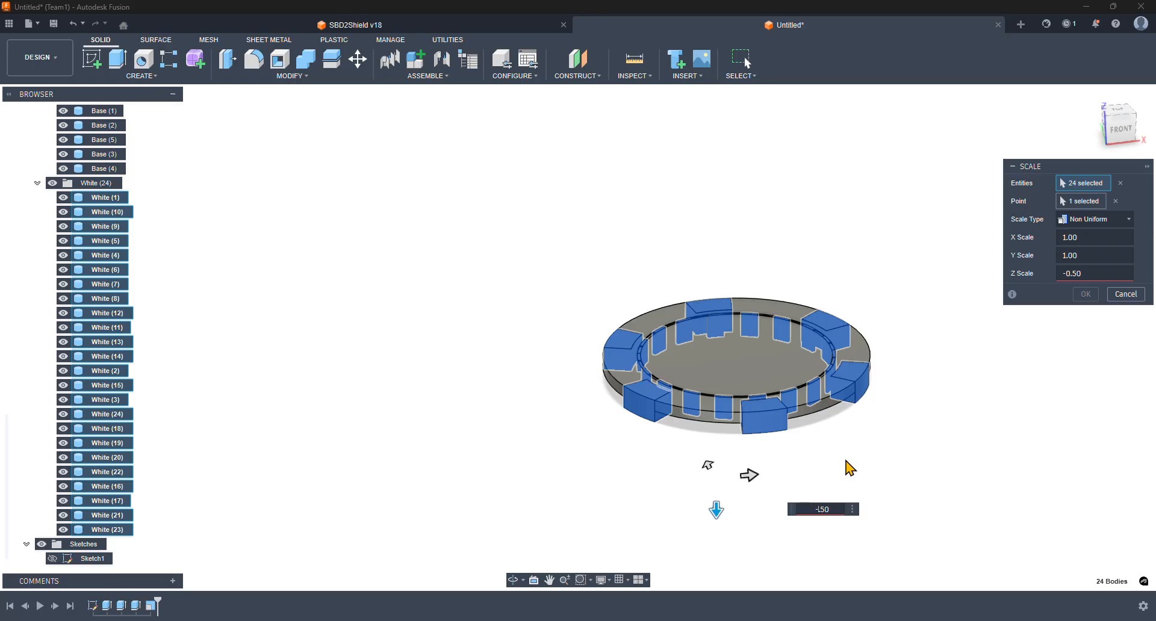
middle_click_drag(942, 407, 924, 387, "shift")
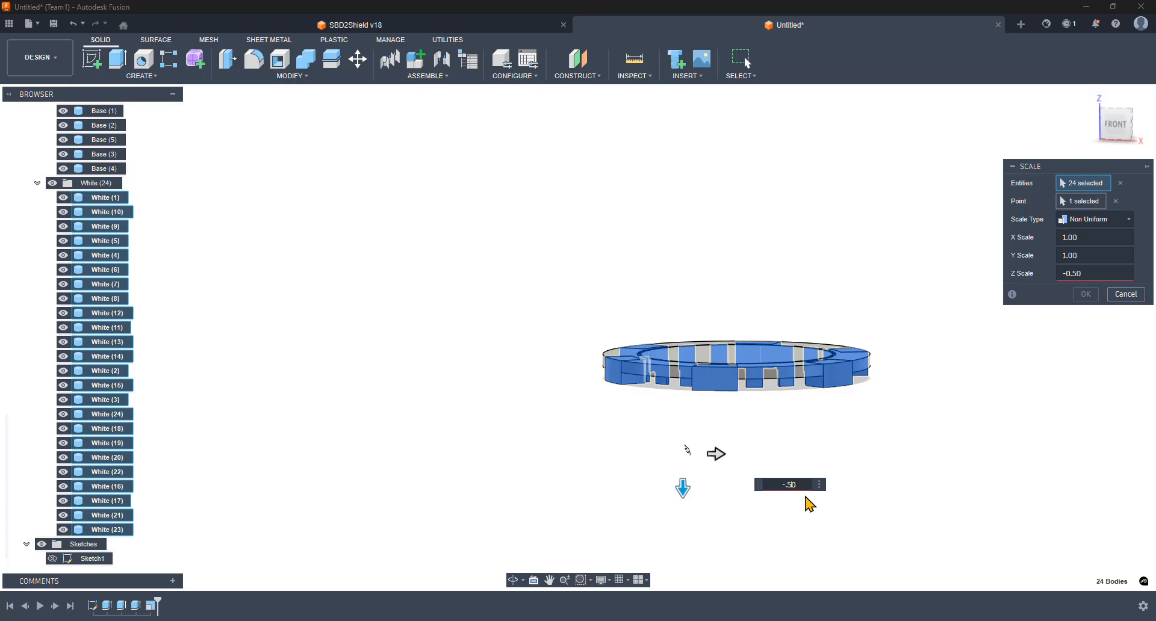
key("BackSpace")
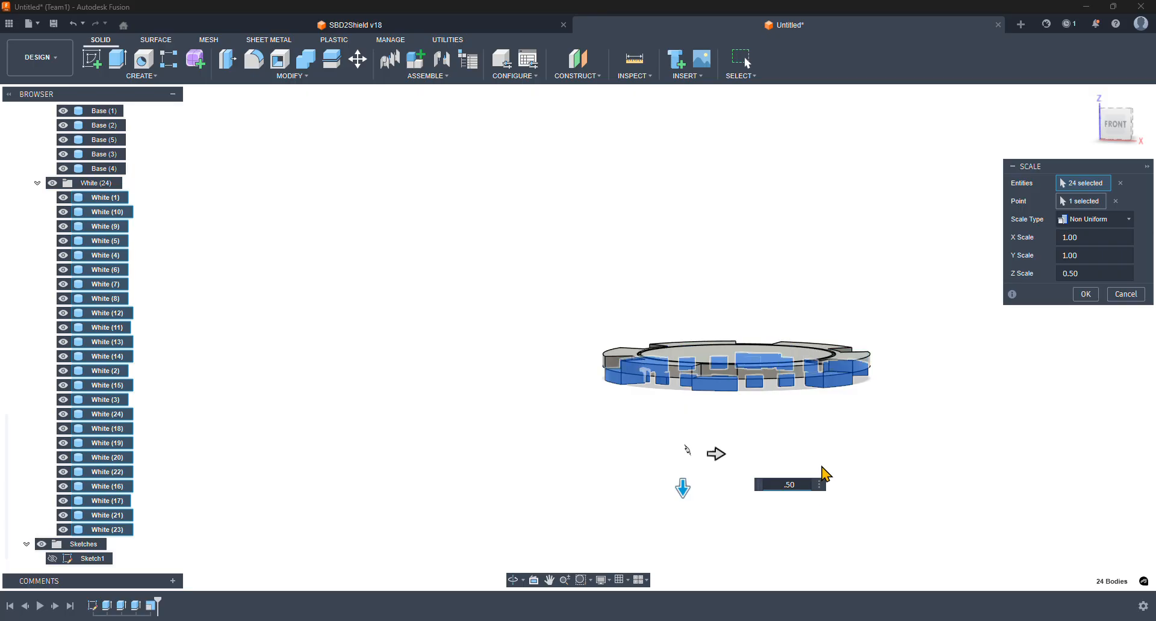
- Use an insert's corner vertex on the upper edge of the chip's outer rim as the scale point and apply the scale
middle_click_drag(921, 460, 945, 462, "shift")
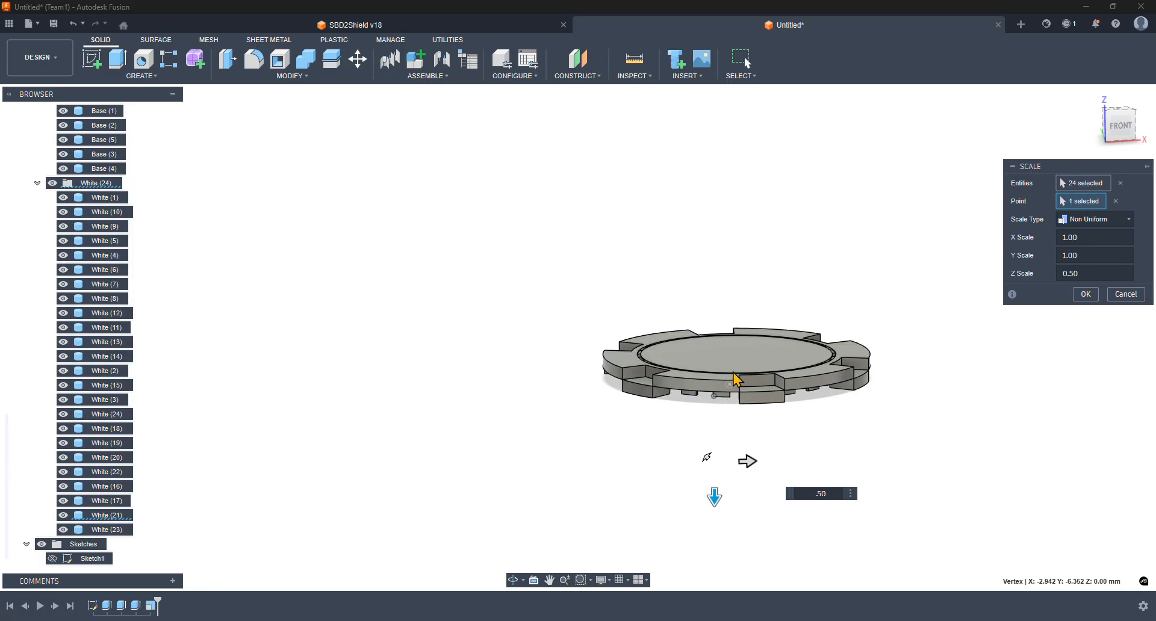
left_click(623, 369)
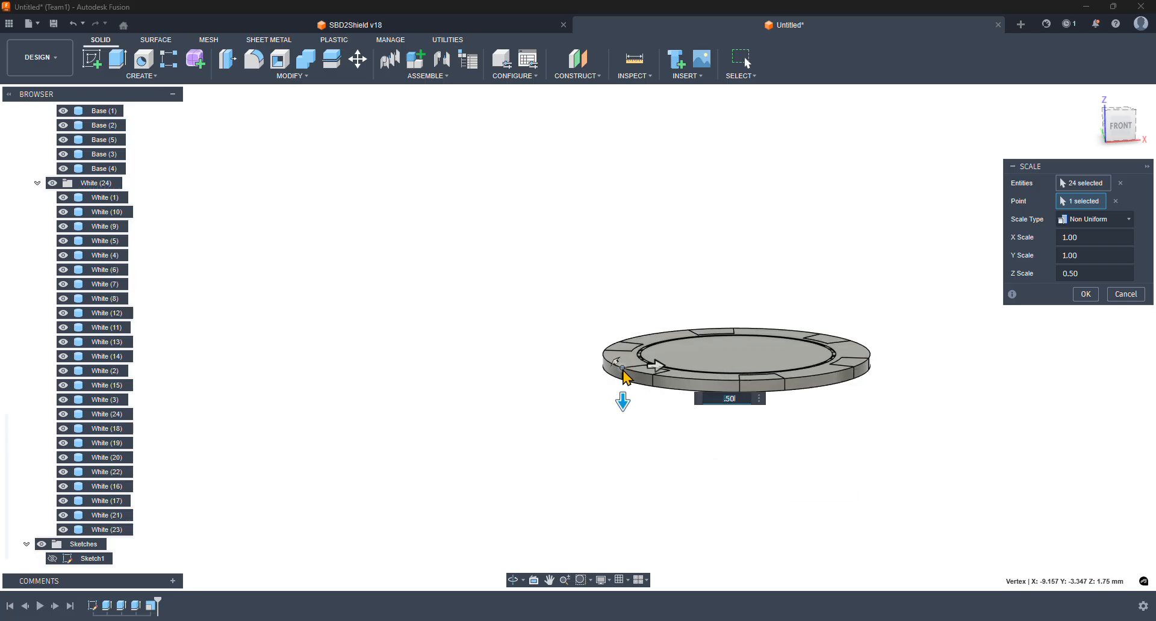
middle_click_drag(857, 263, 837, 304, "shift")
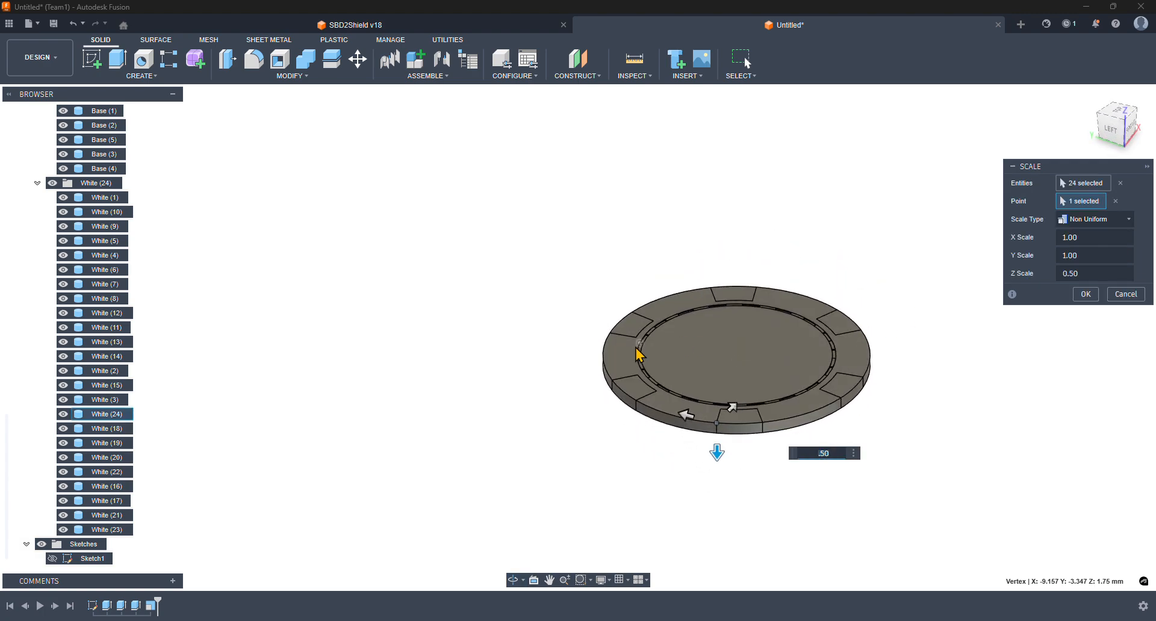
scroll(639, 355, "down", 3)
scroll(644, 345, "up", 10)
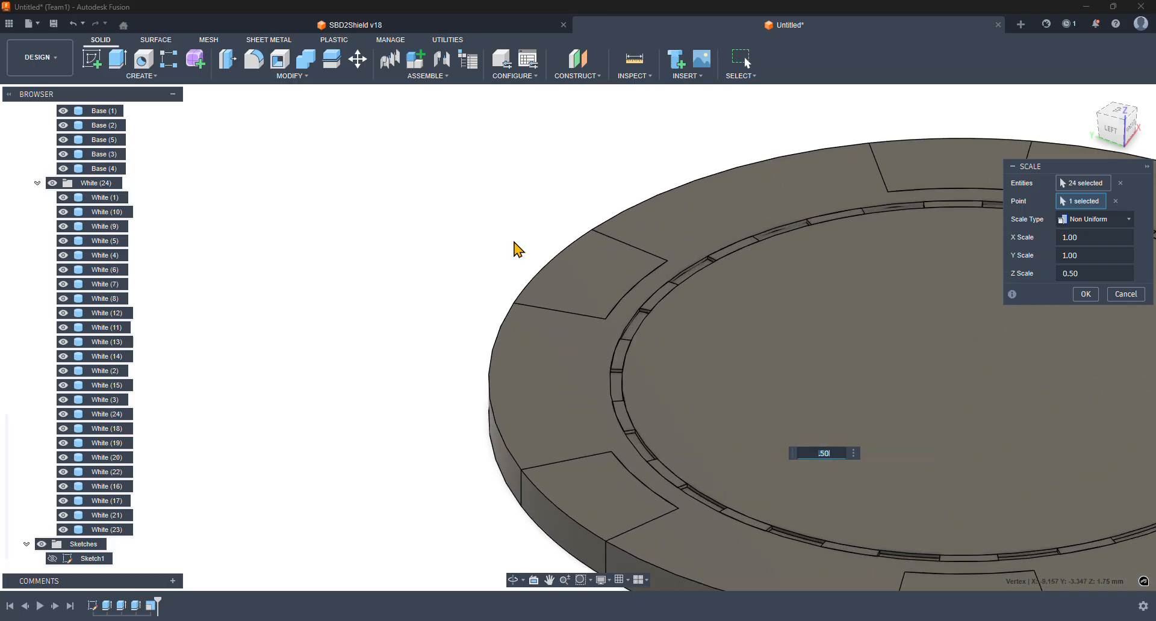
scroll(333, 155, "down", 5)
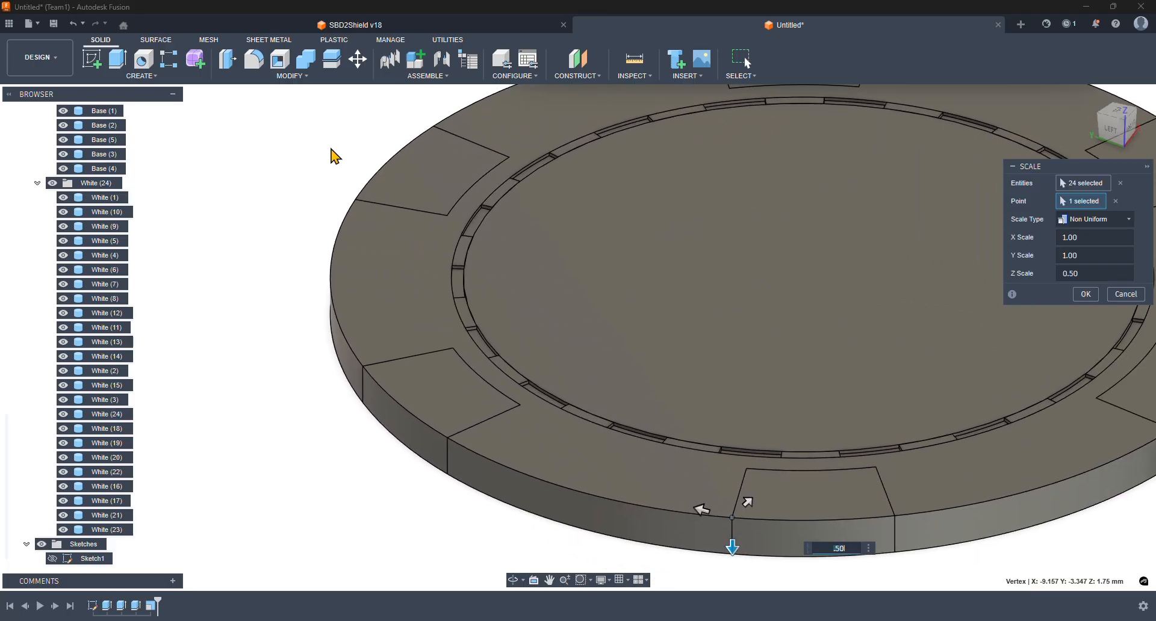
left_click(1082, 290)
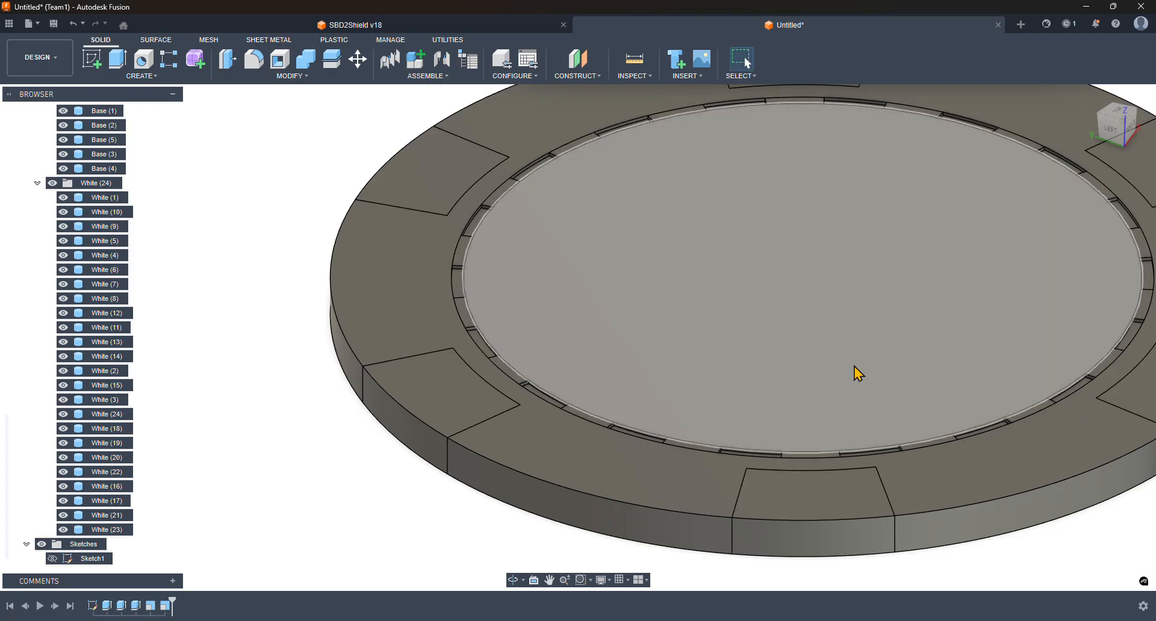
- Inspect the scaled chip's rim inserts and inner ring for alignment between the Base and White bodies
scroll(857, 370, "down", 5)
mouse_move(1029, 510)
middle_mouse_down("shift")
mouse_move(1011, 459)
mouse_move(1018, 516)
mouse_move(967, 514)
mouse_move(1053, 392)
mouse_move(1055, 483)
mouse_move(1038, 490)
middle_mouse_up("shift")
scroll(1062, 504, "down", 3)
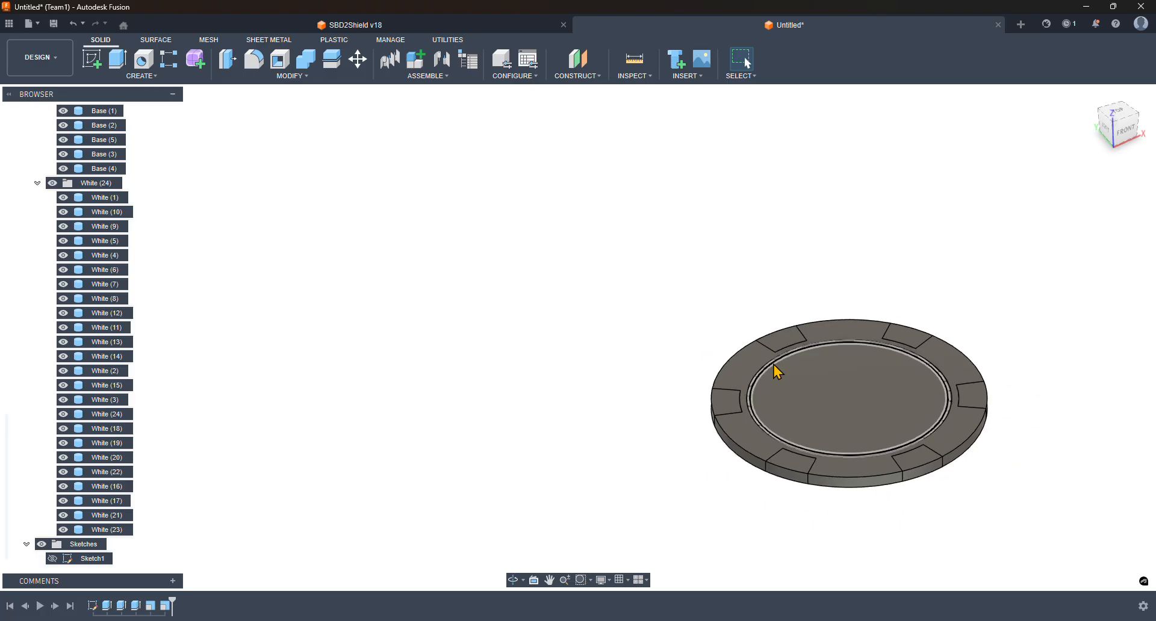
scroll(804, 358, "up", 5)
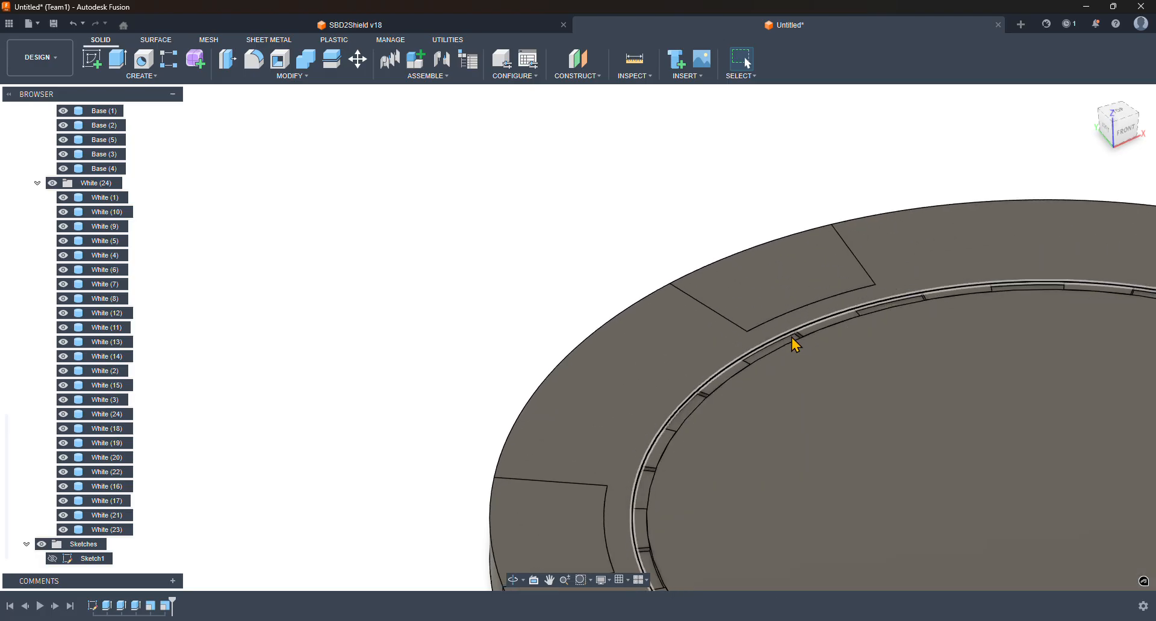
scroll(795, 339, "up", 1)
scroll(793, 338, "down", 5)
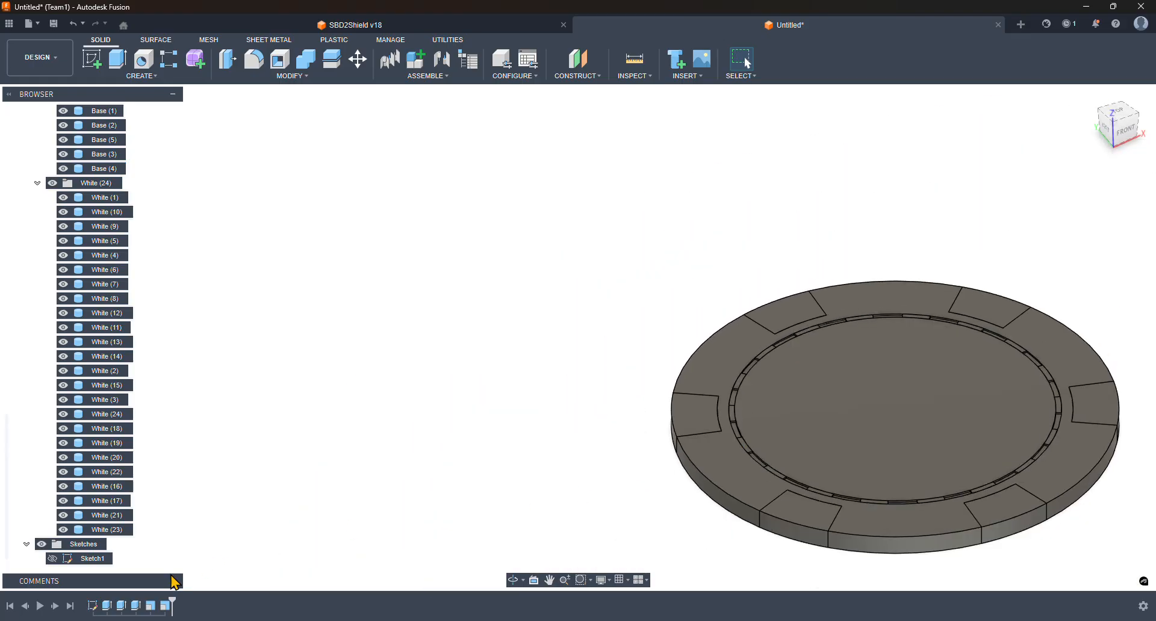
left_click(122, 605)
double_click(123, 606)
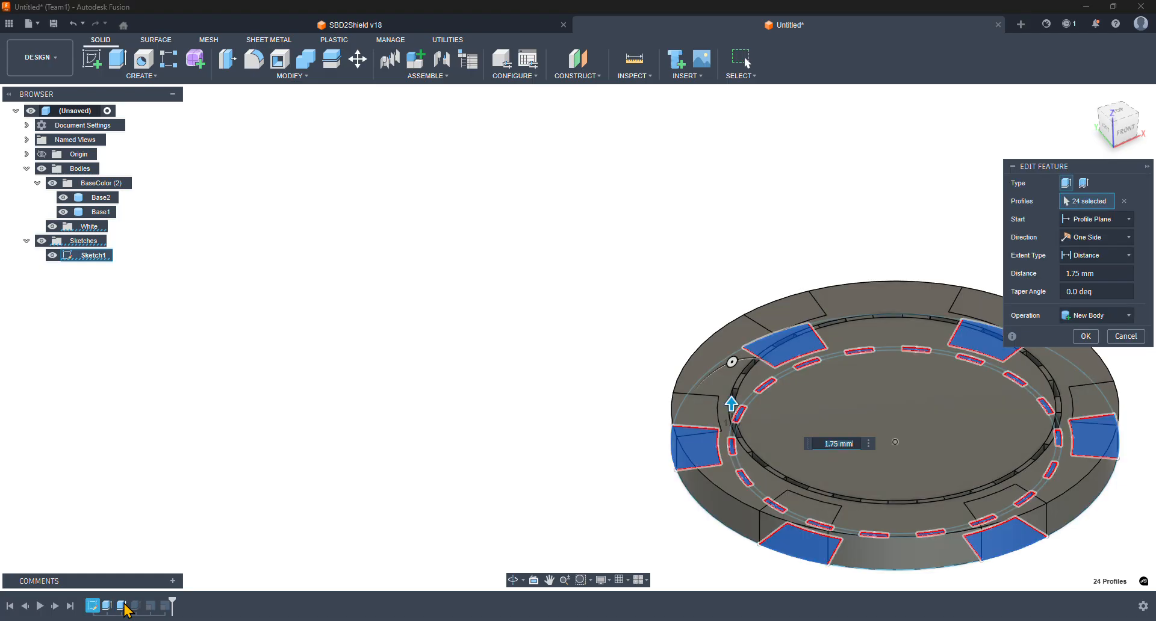
left_click(1126, 336)
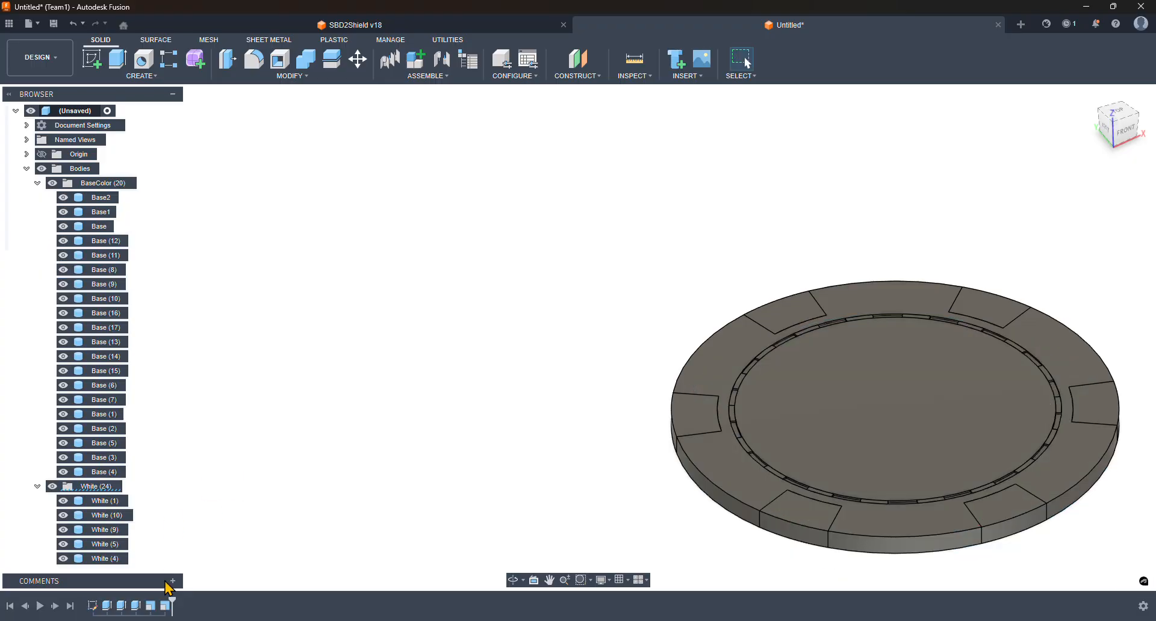
- Edit the two-sided extrusion of the 18 inner ring segments, setting its Side 1 distance to 1.45 mm
double_click(136, 606)
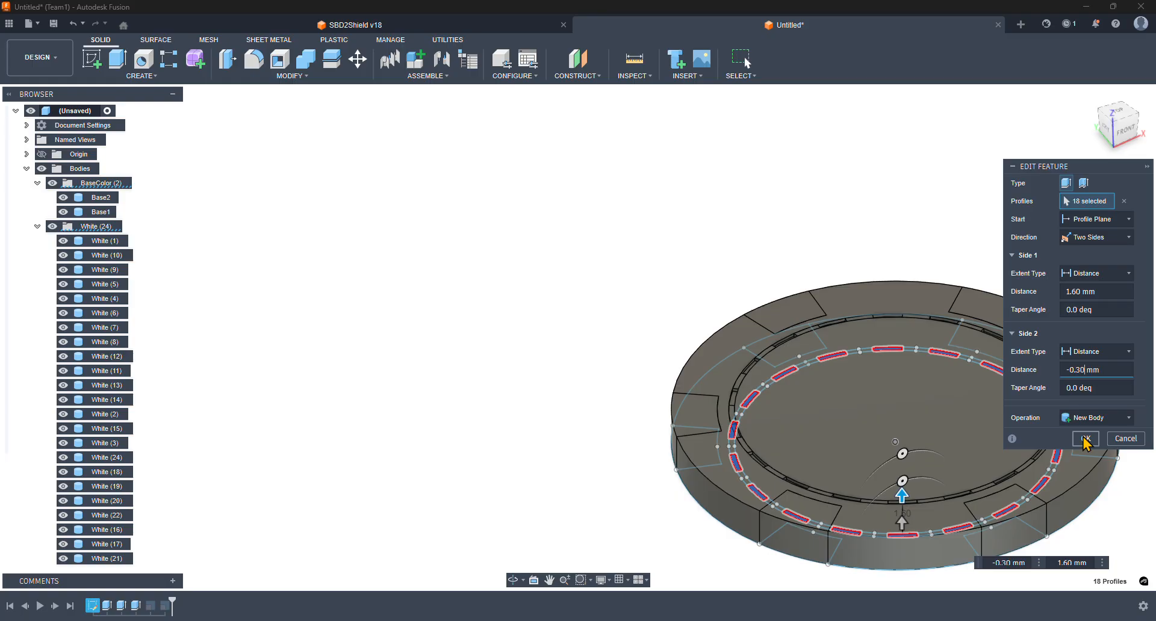
left_click(1077, 291)
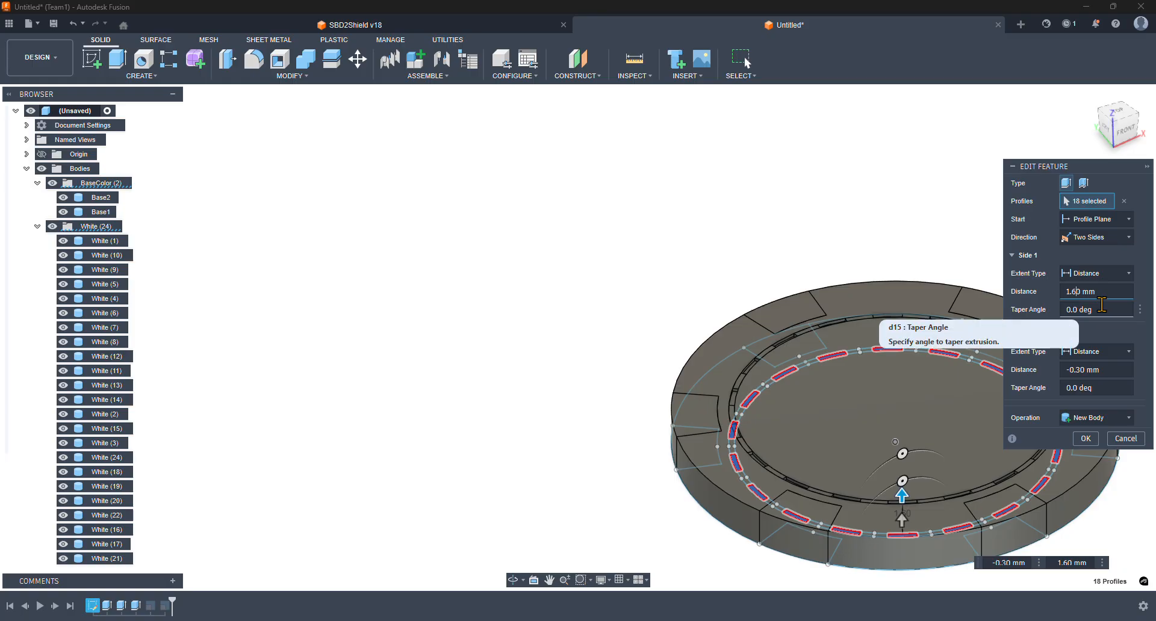
key("BackSpace")
key("Delete")
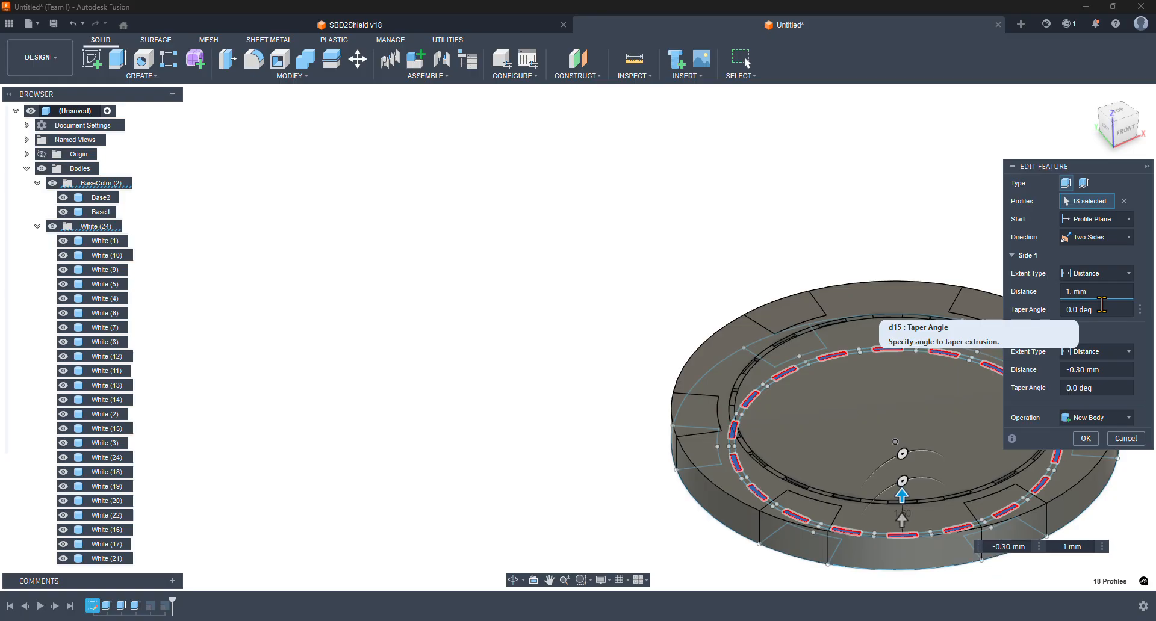
type("45")
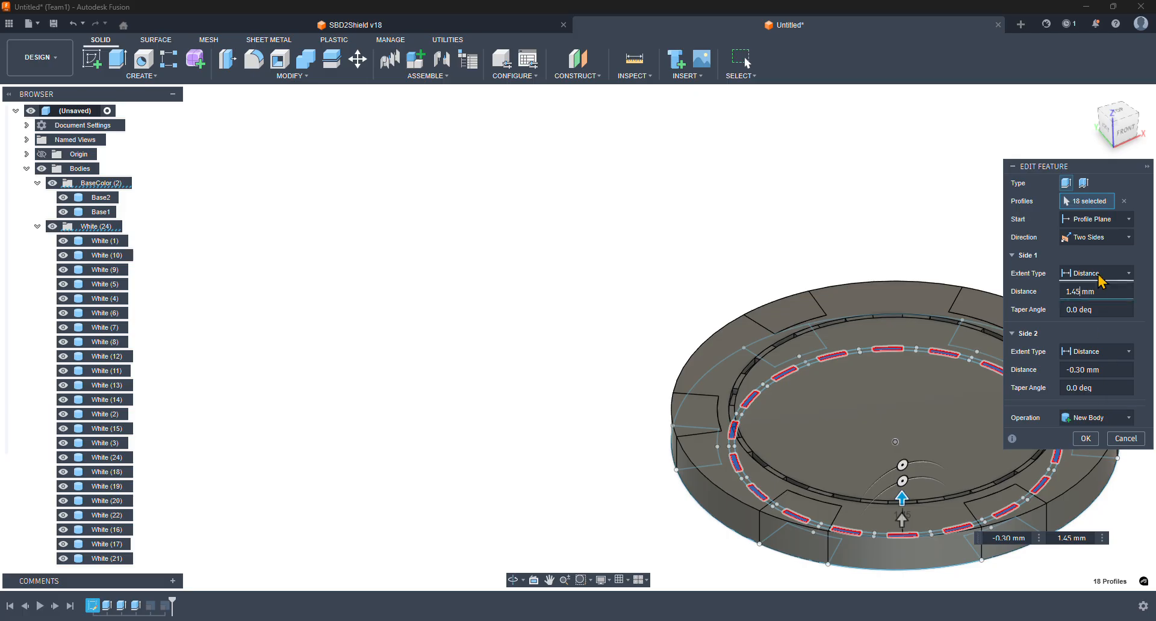
left_click(1089, 439)
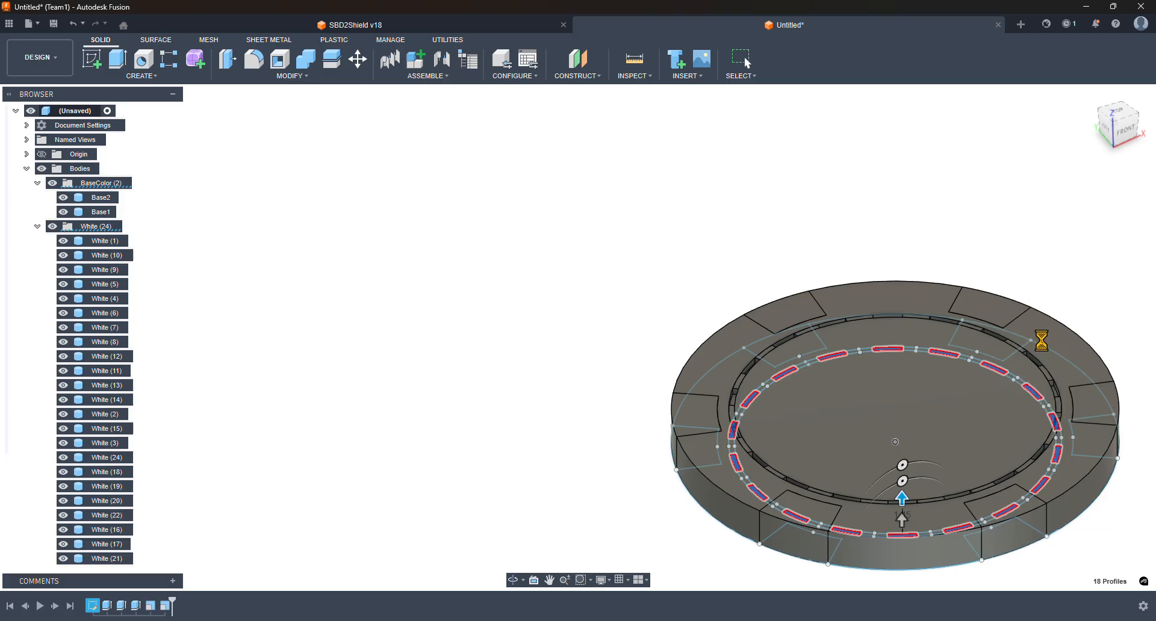
- Measure the distance between a recessed ring segment's face and the chip's upper outer face
scroll(756, 373, "up", 8)
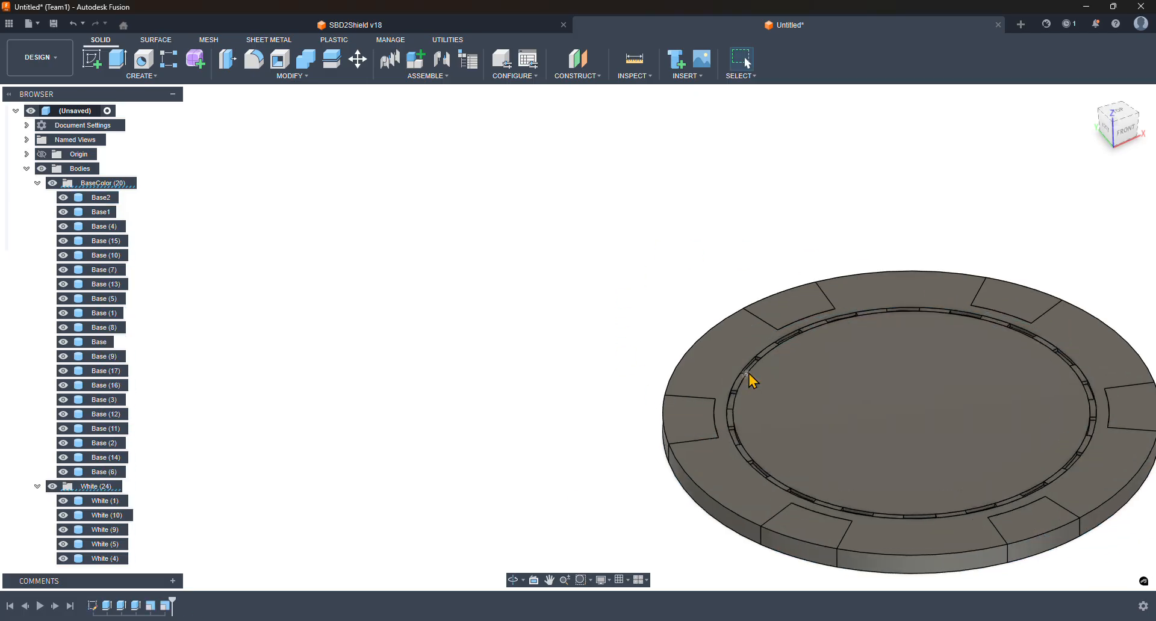
scroll(764, 357, "up", 5)
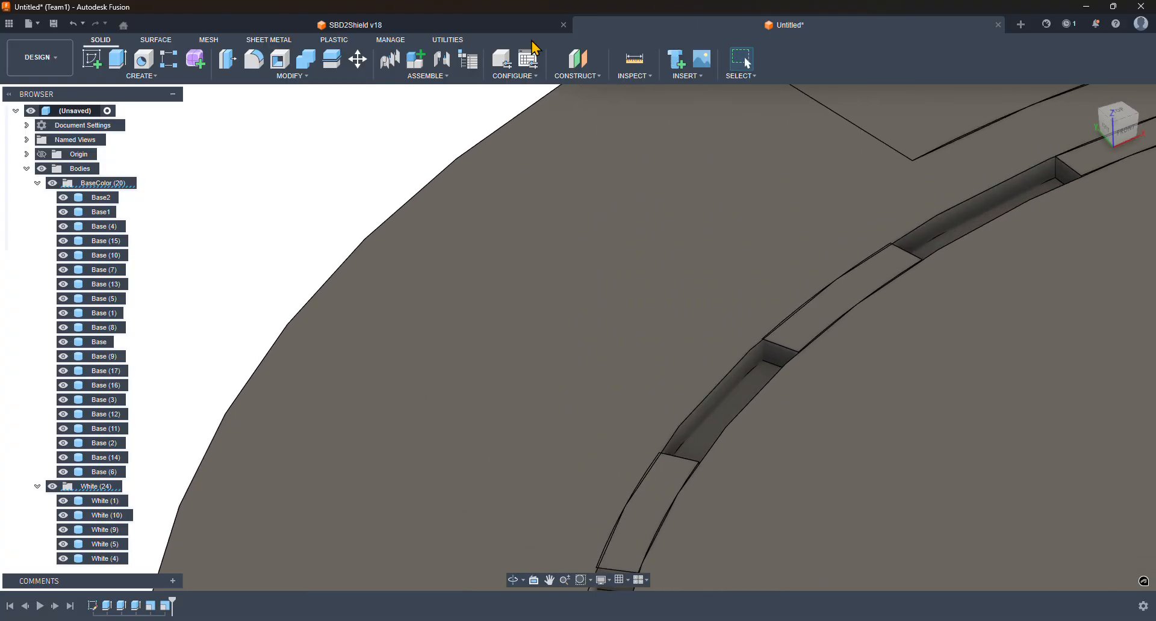
left_click(634, 58)
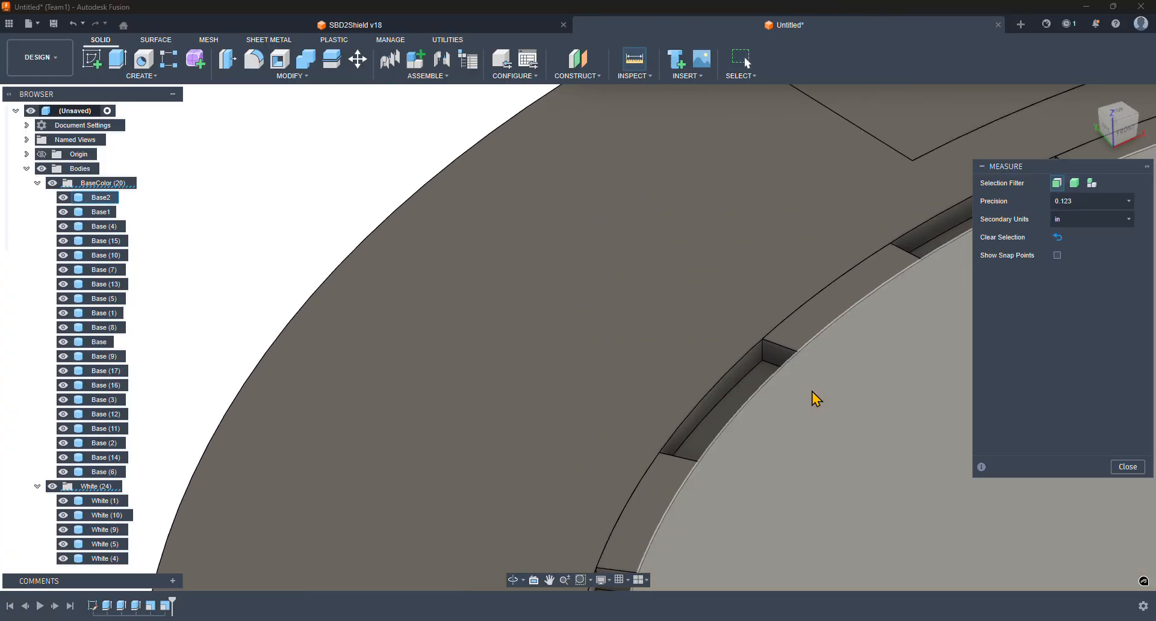
left_click(763, 355)
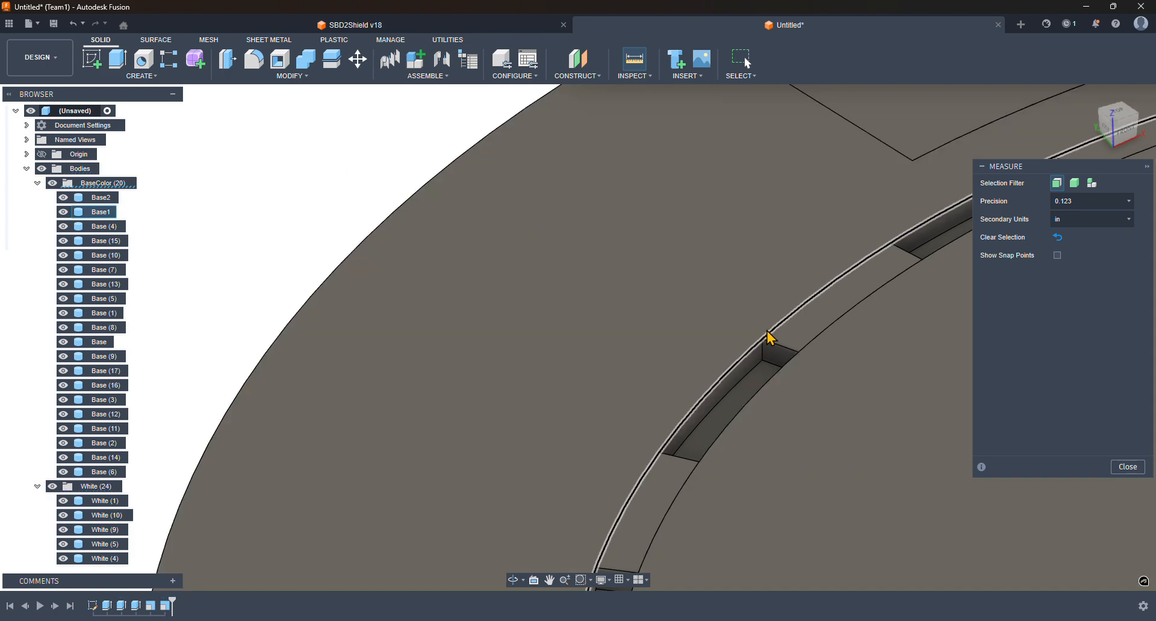
scroll(769, 341, "up", 5)
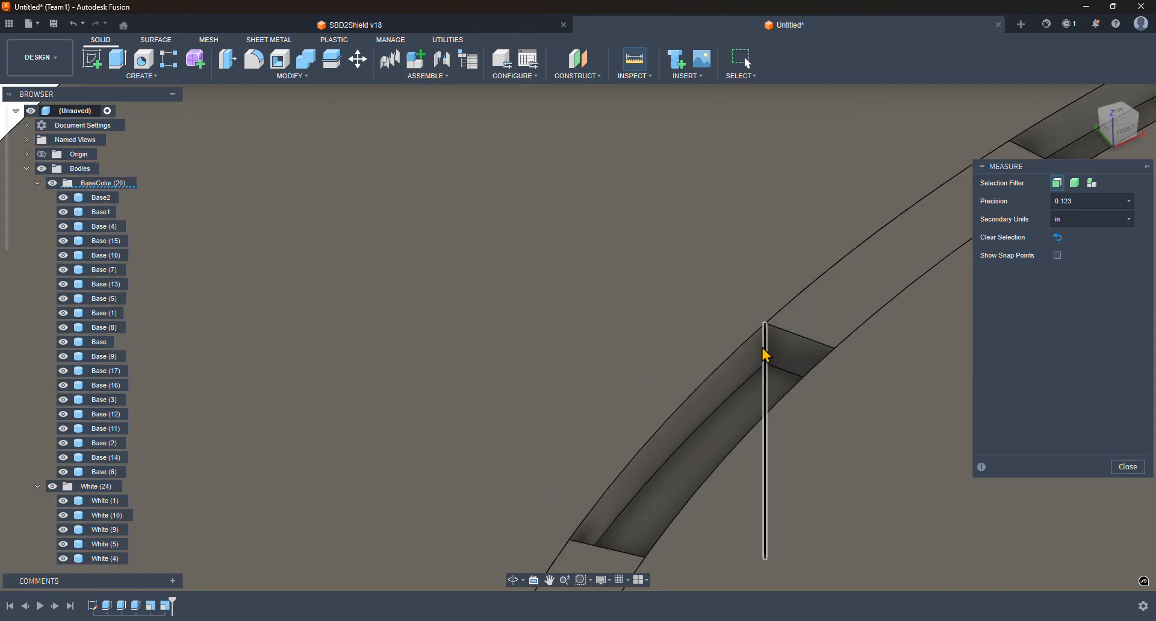
middle_click_drag(764, 356, 521, 415, "shift")
scroll(746, 247, "down", 5)
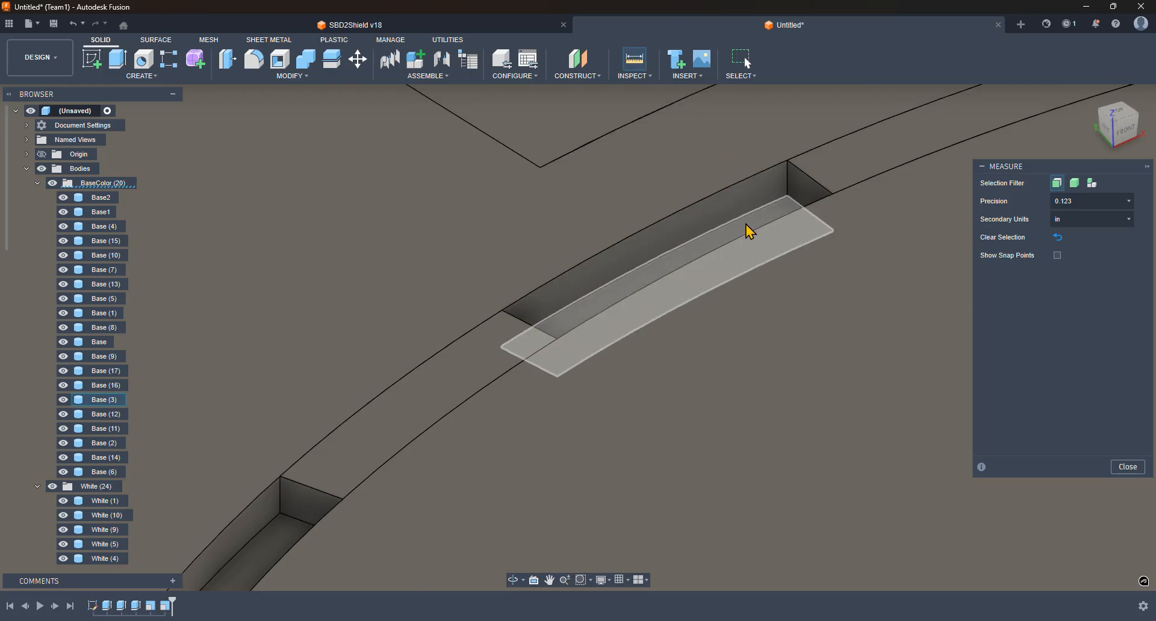
left_click(748, 233)
left_click(709, 162)
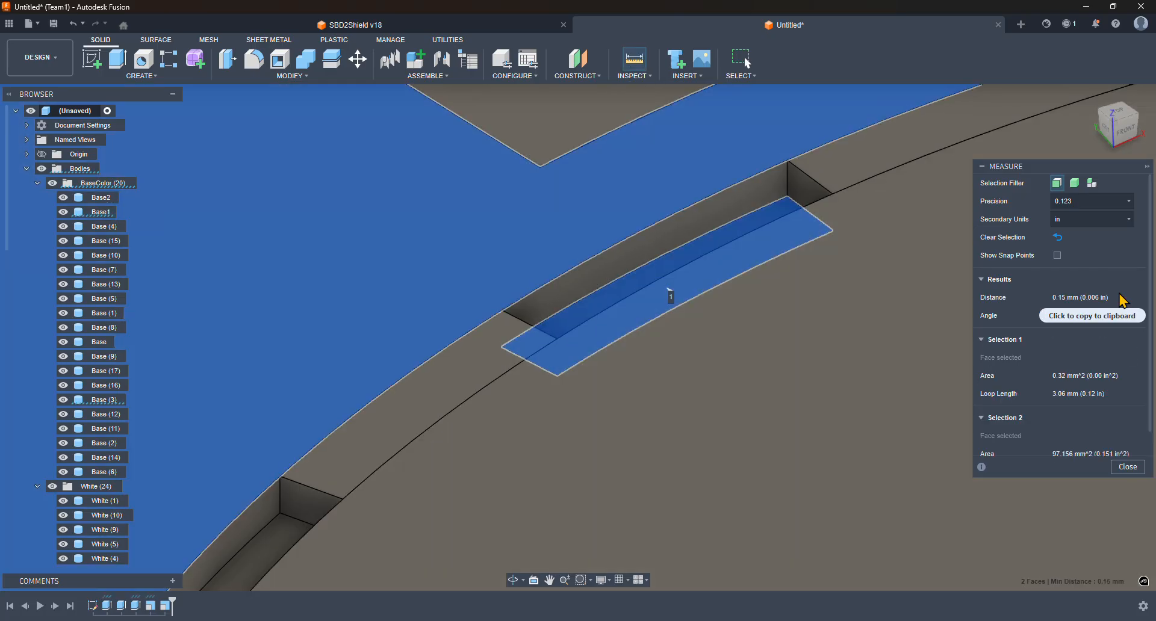
left_click(1128, 467)
- Examine the ring's recesses on the chip's underside
scroll(891, 365, "down", 10)
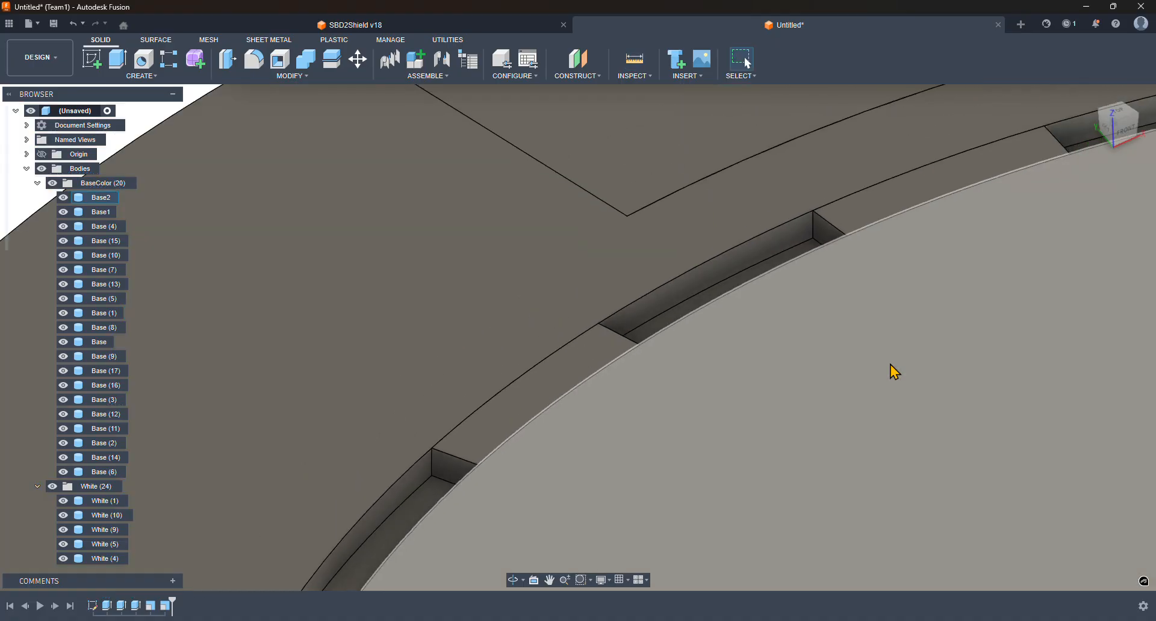
middle_click_drag(790, 198, 513, 161)
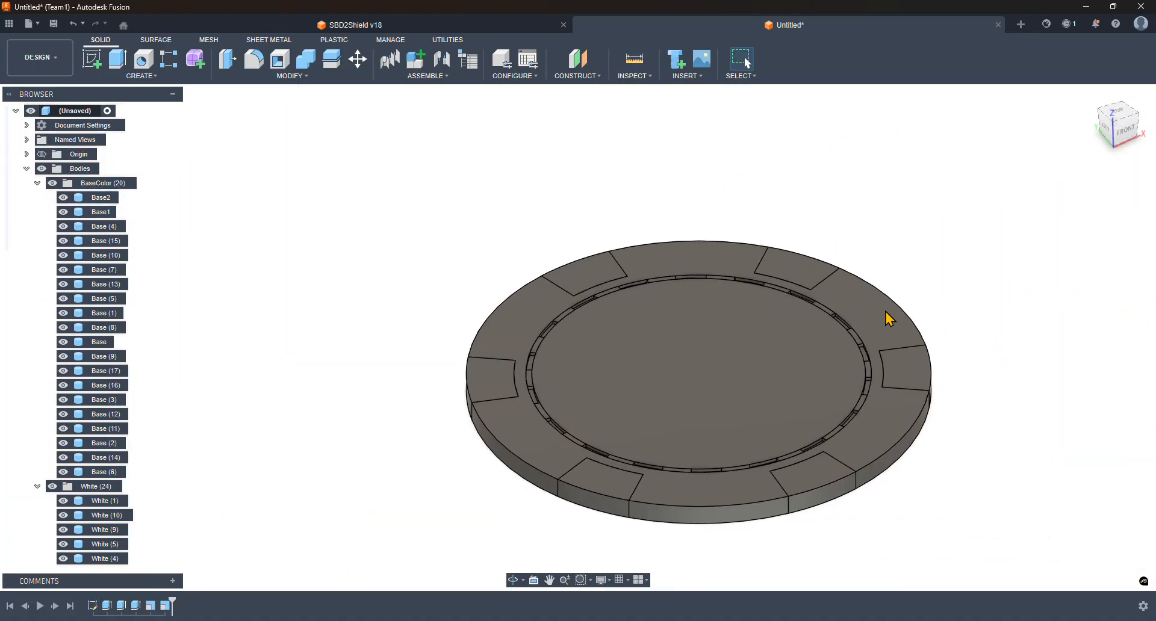
mouse_move(955, 266)
middle_mouse_down("shift")
mouse_move(960, 312)
mouse_move(950, 276)
middle_mouse_up("shift")
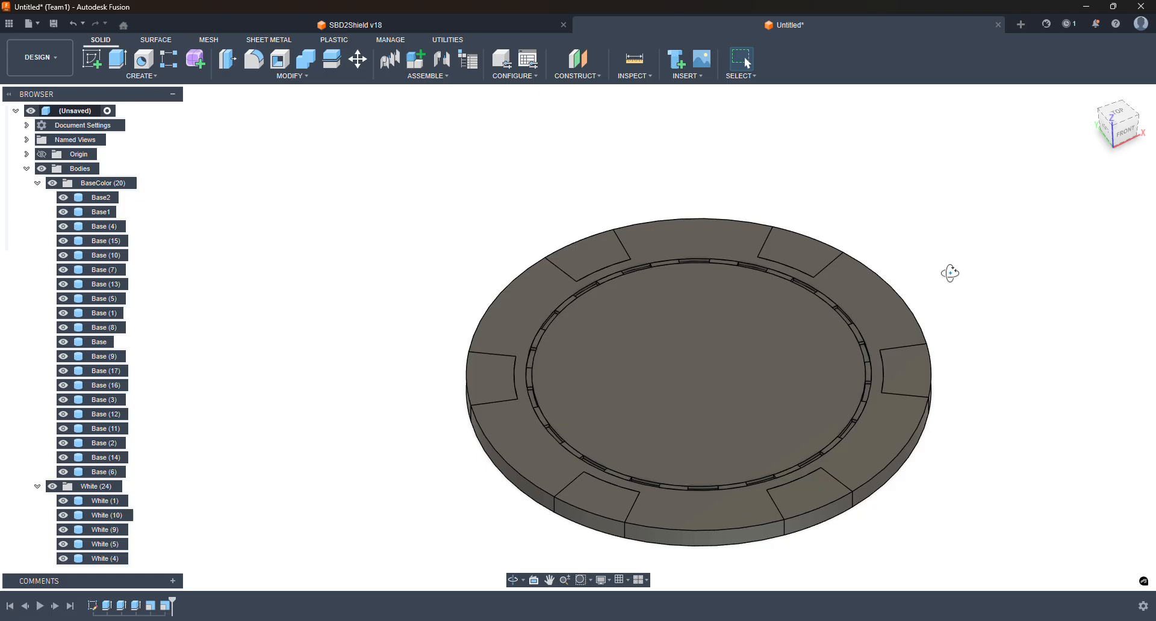
middle_click_drag(949, 274, 782, 310, "shift")
scroll(465, 583, "down", 4)
scroll(516, 516, "up", 6)
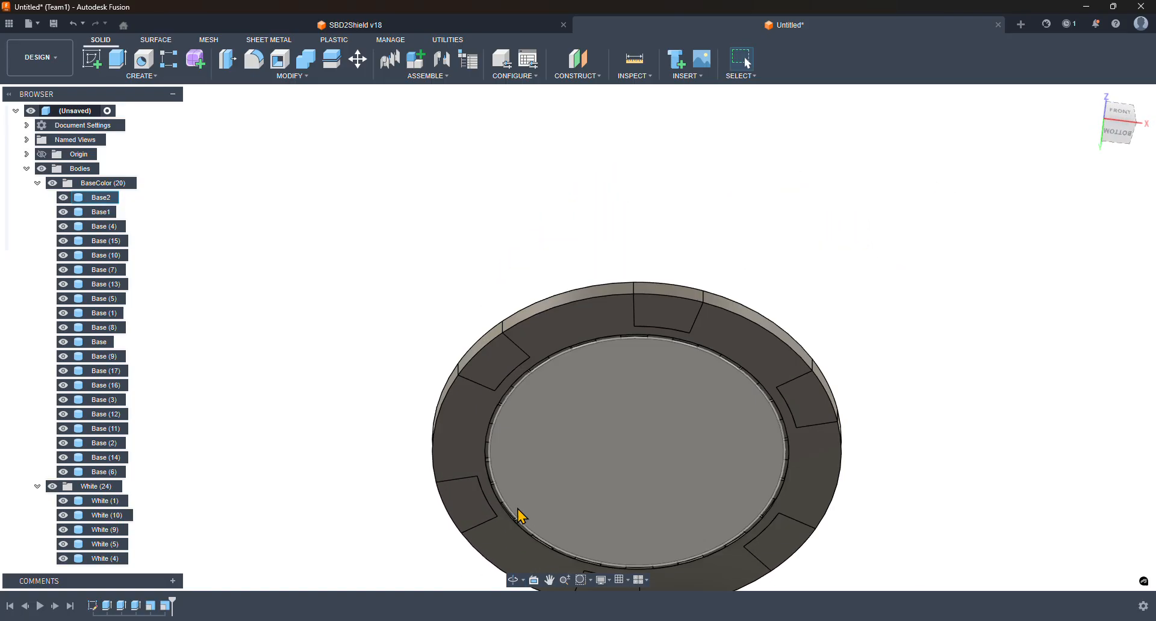
scroll(411, 325, "up", 2)
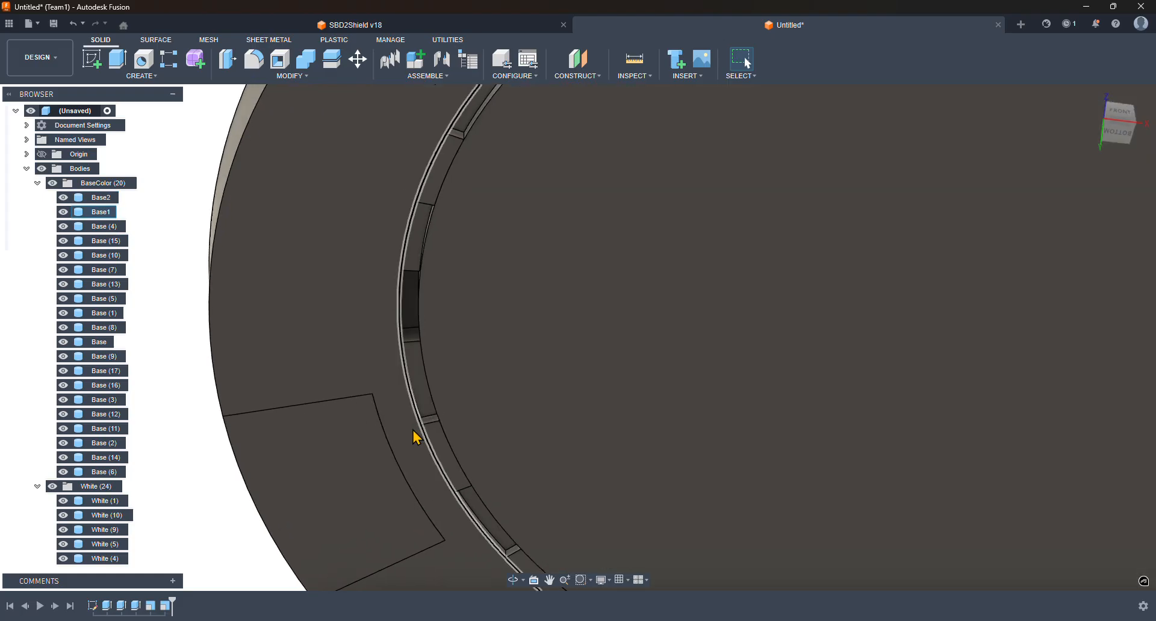
left_click(392, 415)
middle_click_drag(286, 204, 298, 128, "shift")
key("Escape")
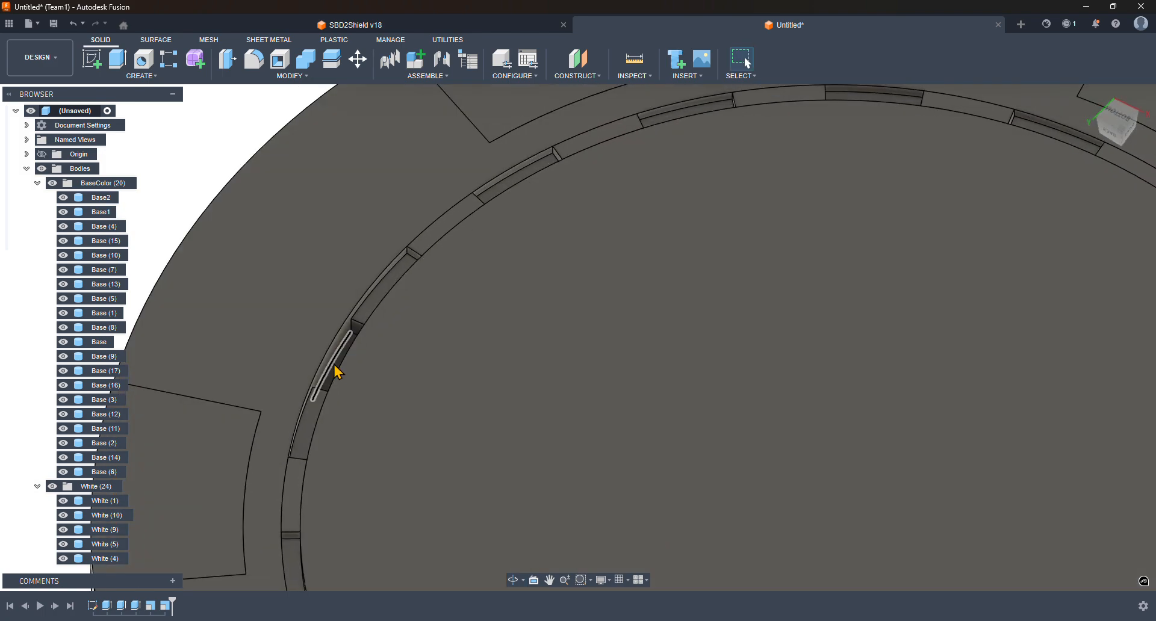
- Extrude the face of one deep ring recess on the underside 0.437 mm as a new body
scroll(339, 372, "up", 3)
left_click(340, 365)
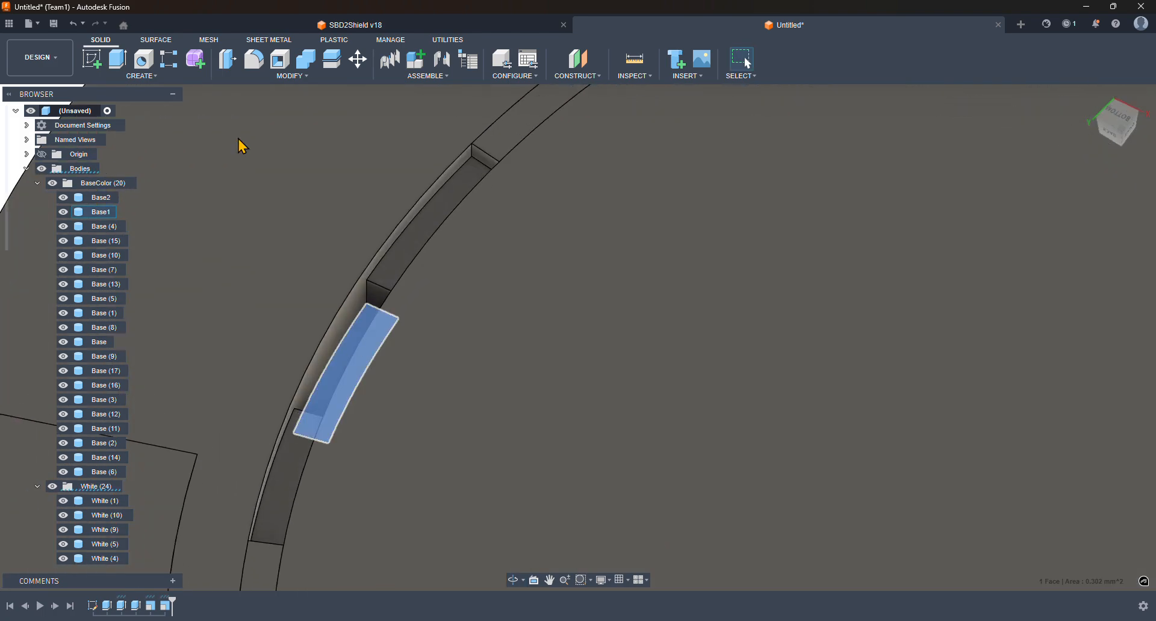
left_click(117, 59)
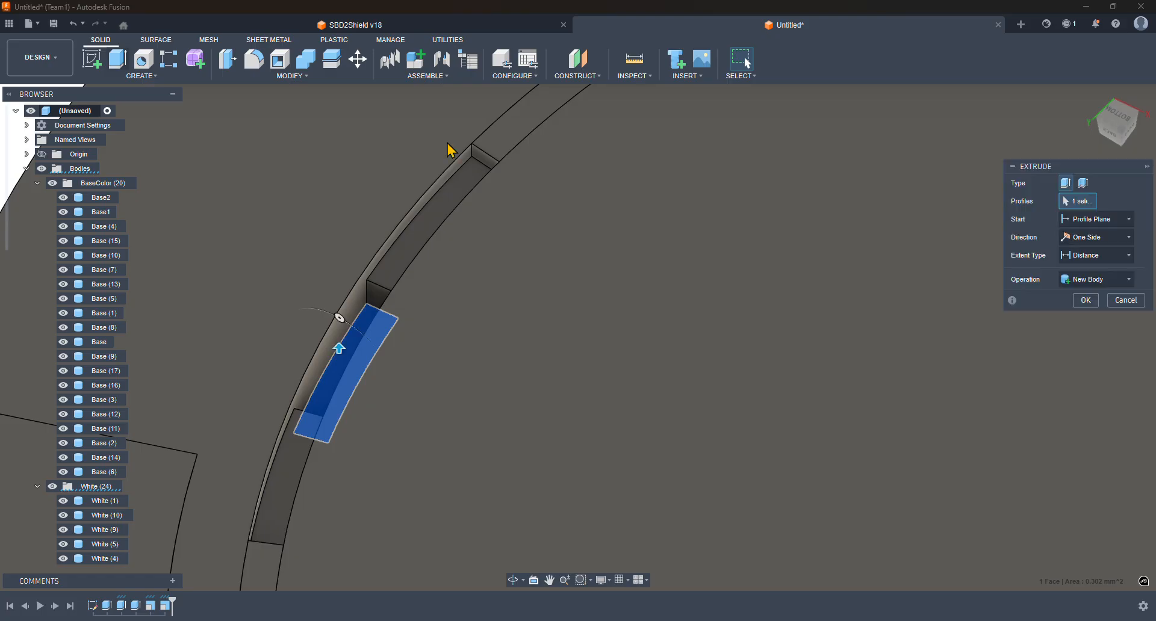
left_click(516, 136)
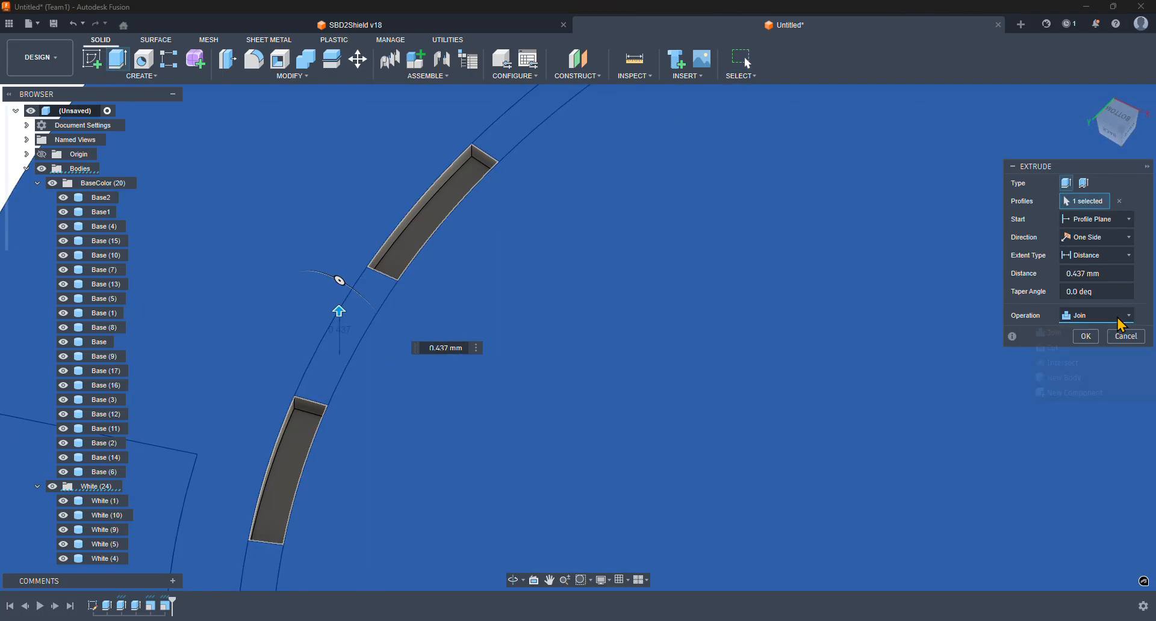
left_click(1120, 315)
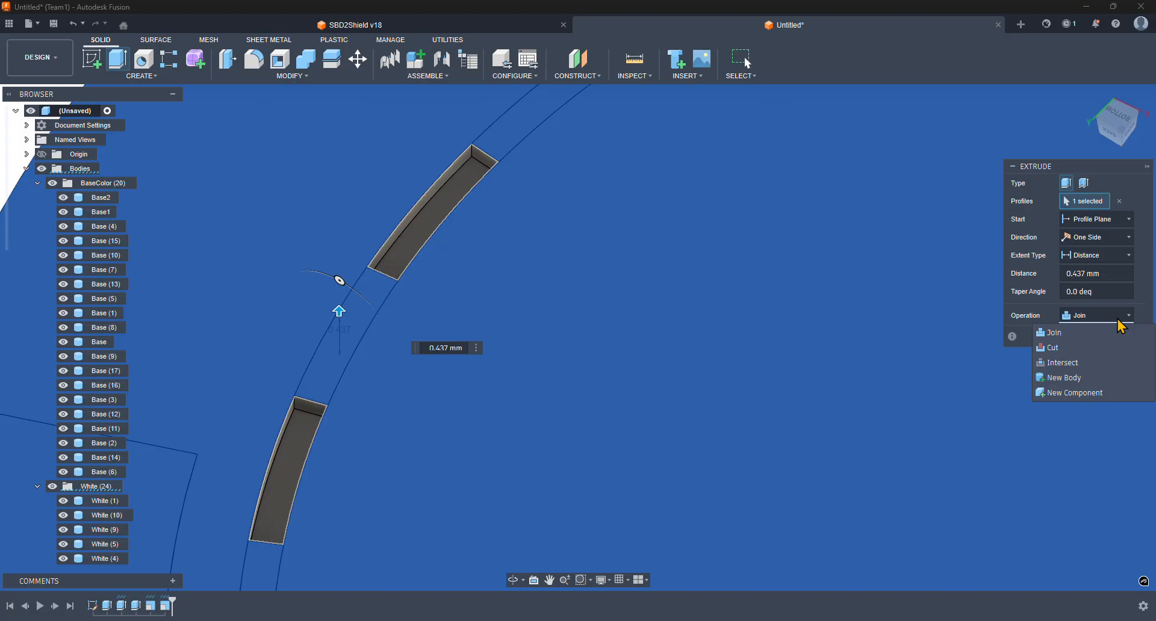
left_click(1096, 379)
left_click(1085, 336)
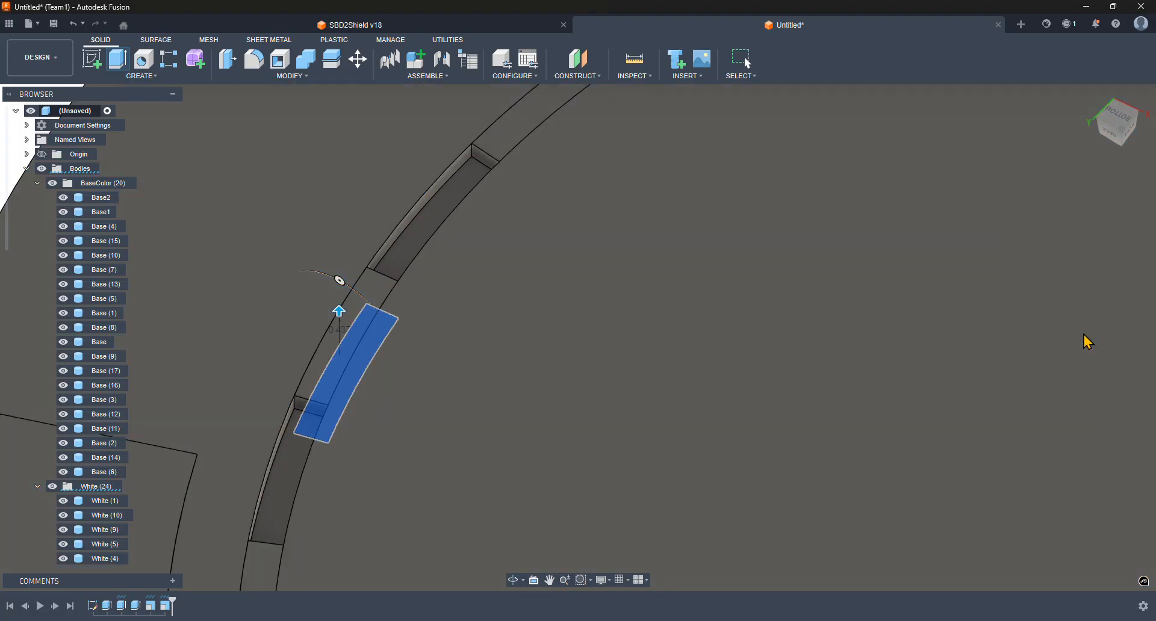
- Rename the newly extruded ring body as White and move it into the White body group
scroll(605, 385, "down", 5)
middle_click_drag(831, 399, 754, 361)
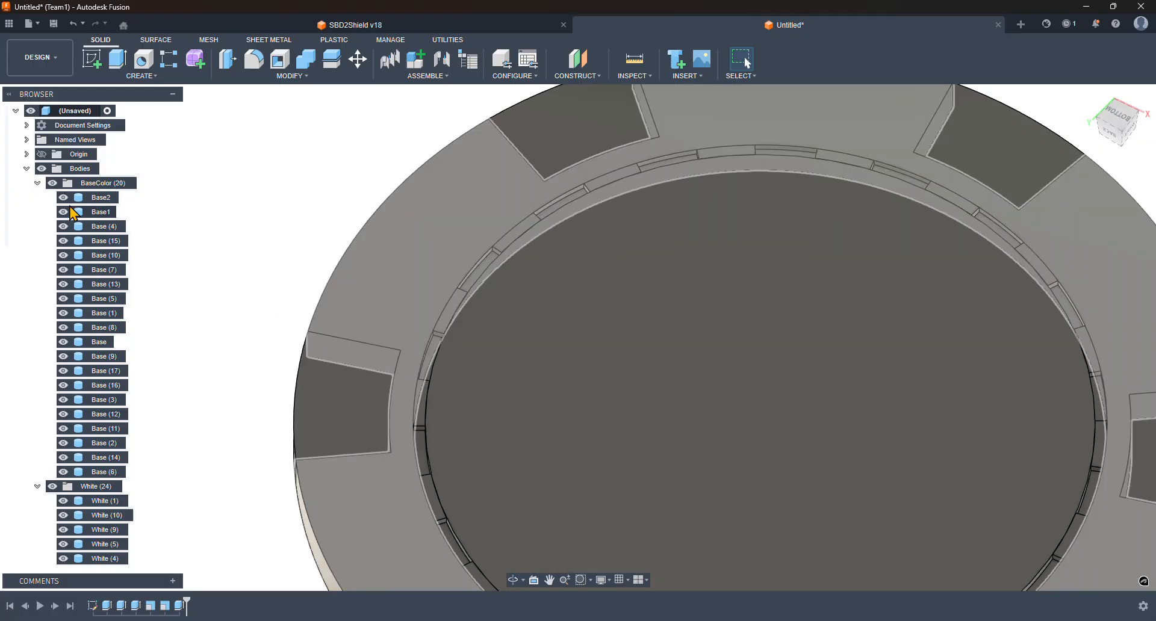
left_click(37, 183)
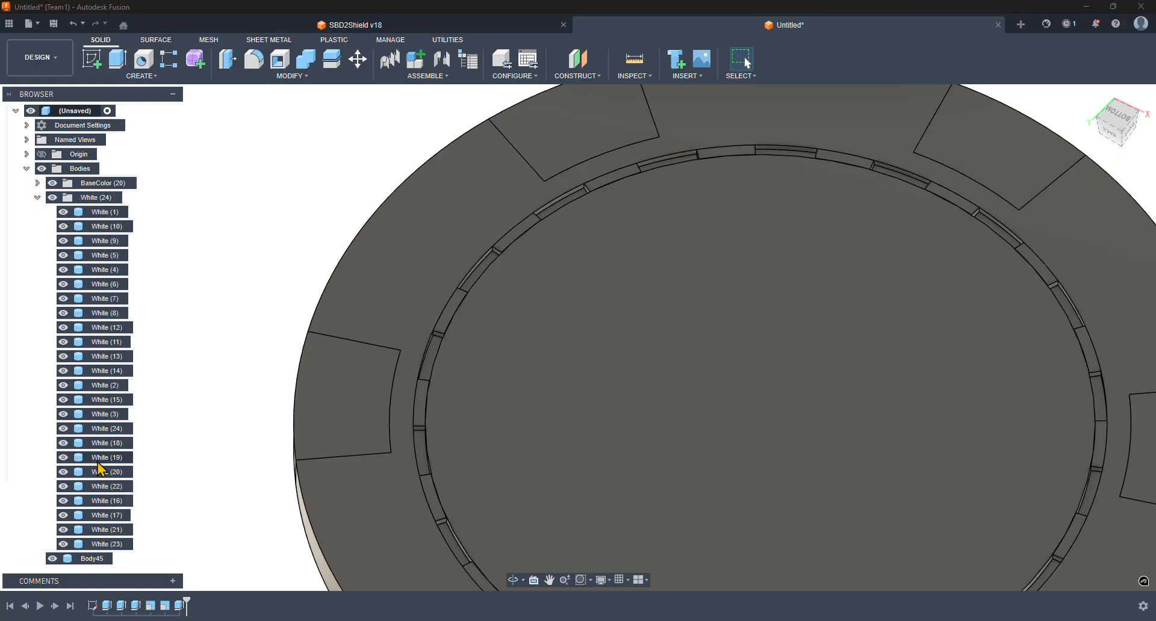
double_click(93, 560)
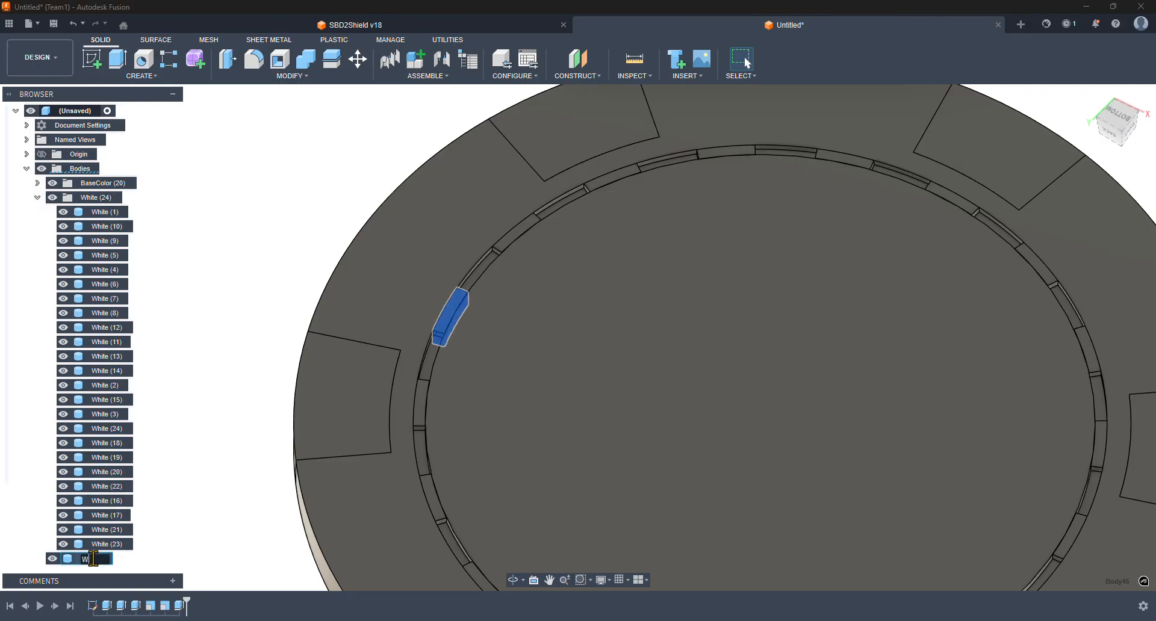
type("White")
key("Return")
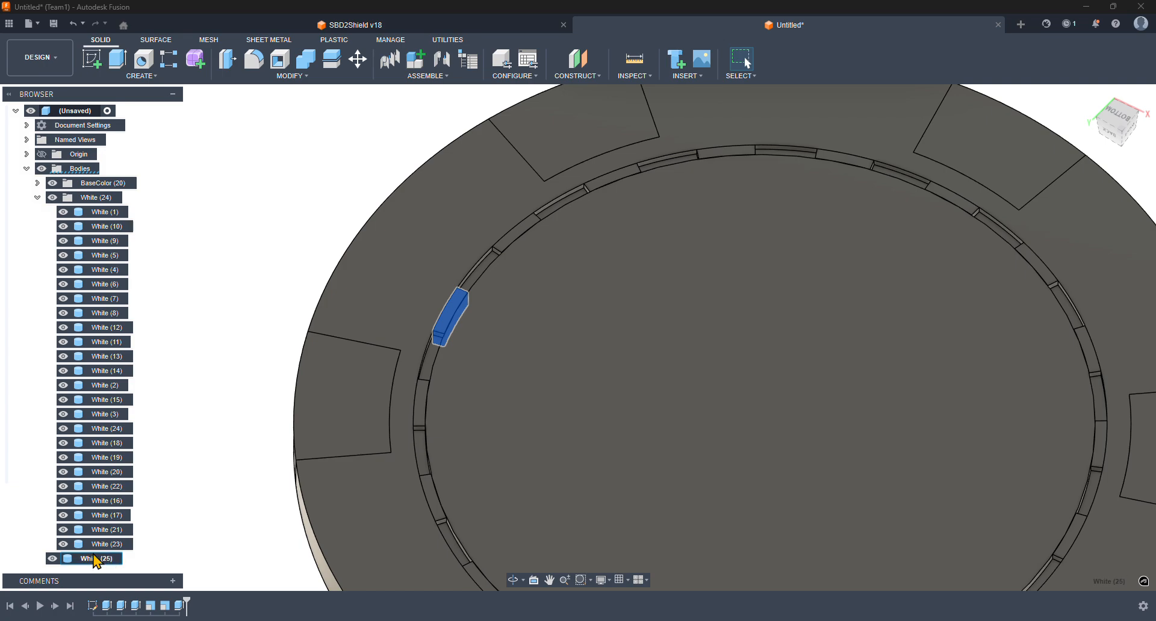
left_click_drag(96, 560, 106, 208)
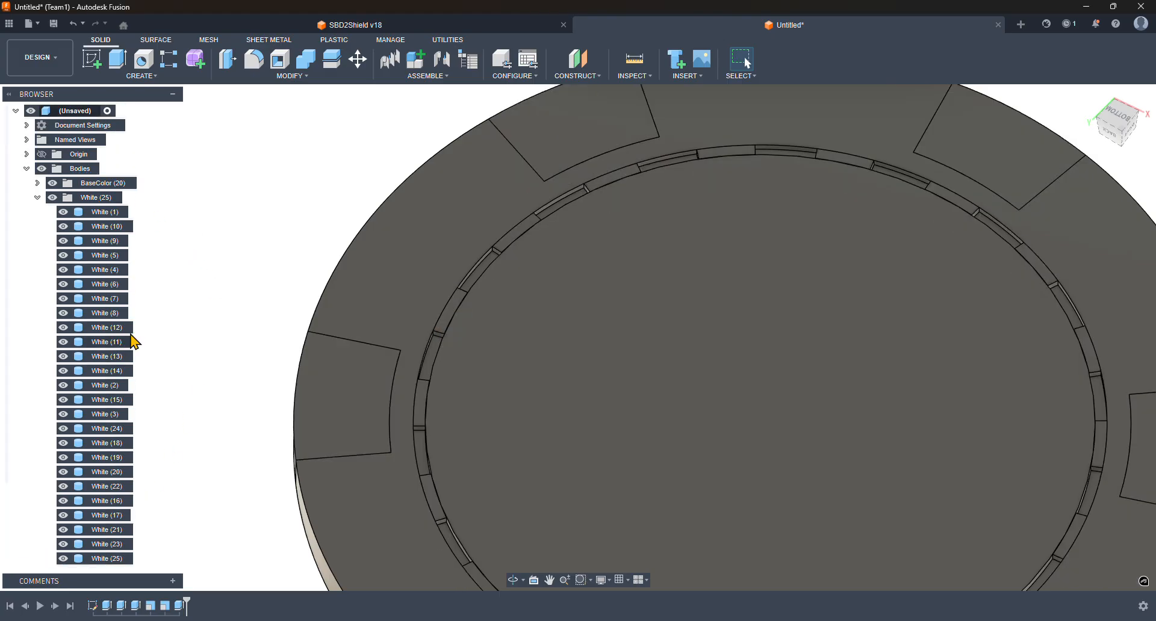
- Return the chip to an isometric view and save the design as PokerChip in Admin Project
scroll(308, 196, "down", 2)
scroll(309, 196, "down", 2)
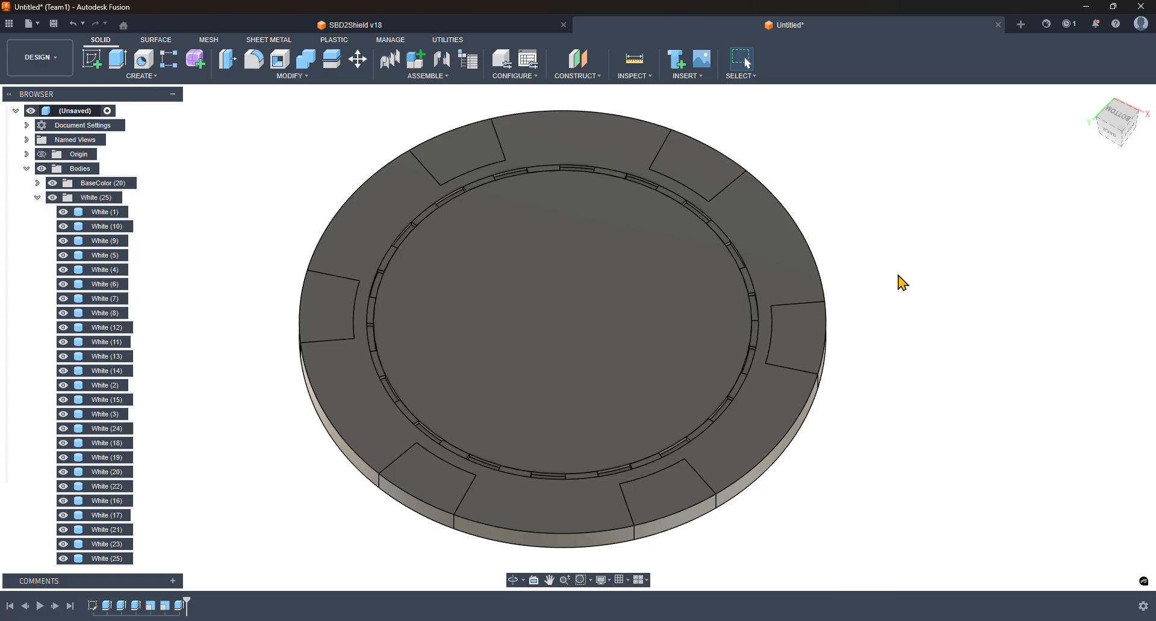
middle_click_drag(899, 274, 898, 296, "shift")
scroll(902, 304, "down", 2)
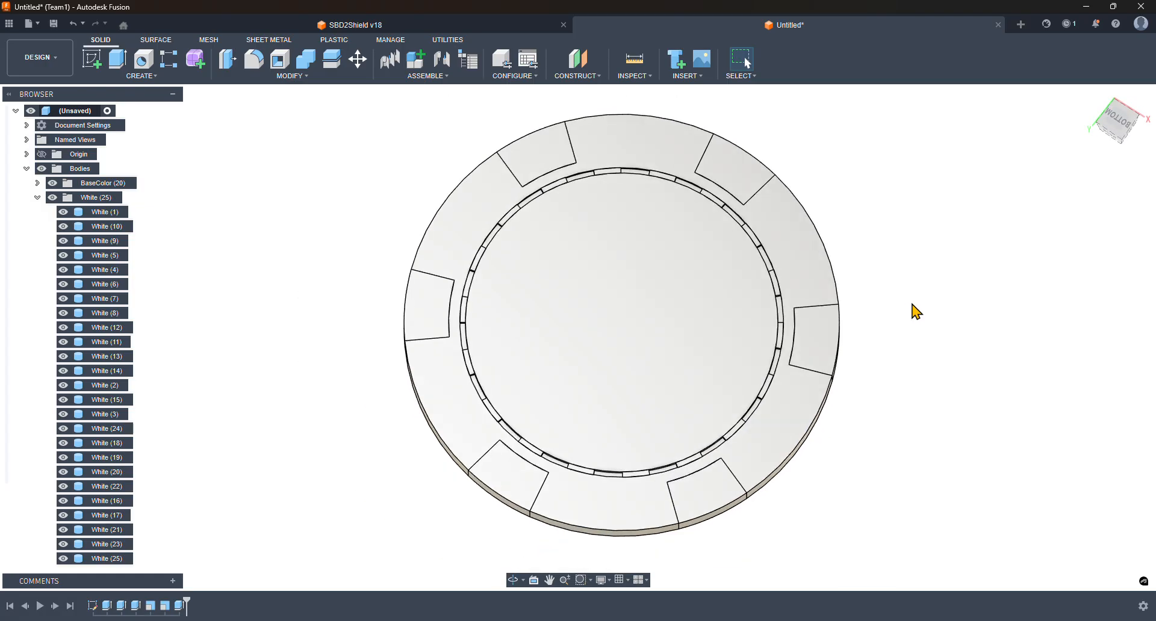
left_click(1096, 106)
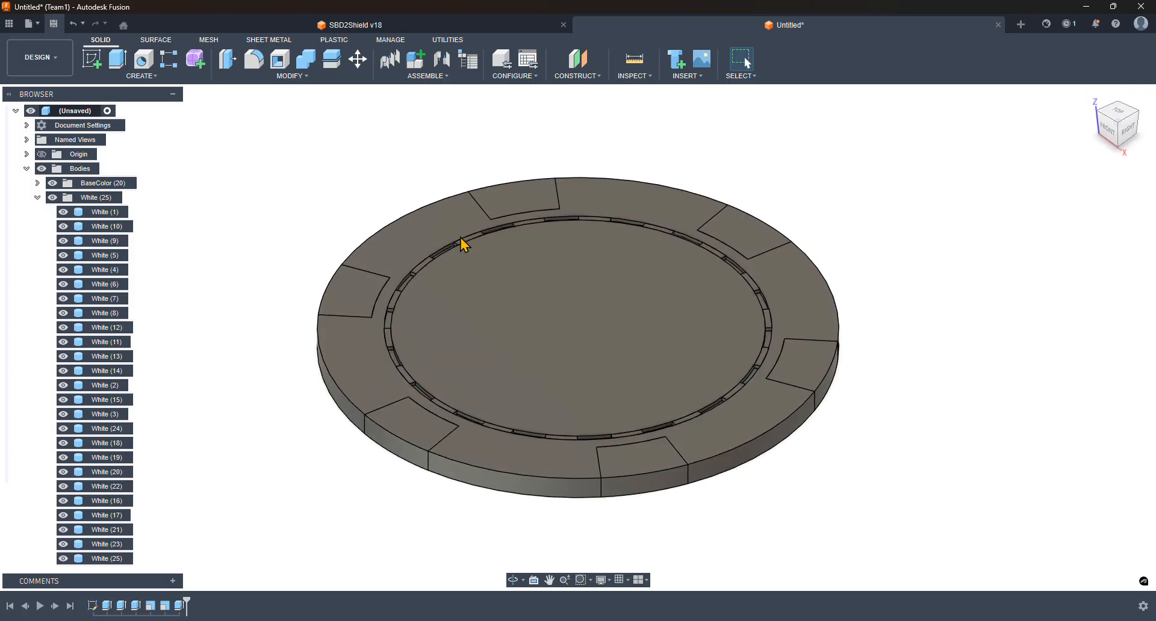
key("ctrl+s")
type("PokerChip")
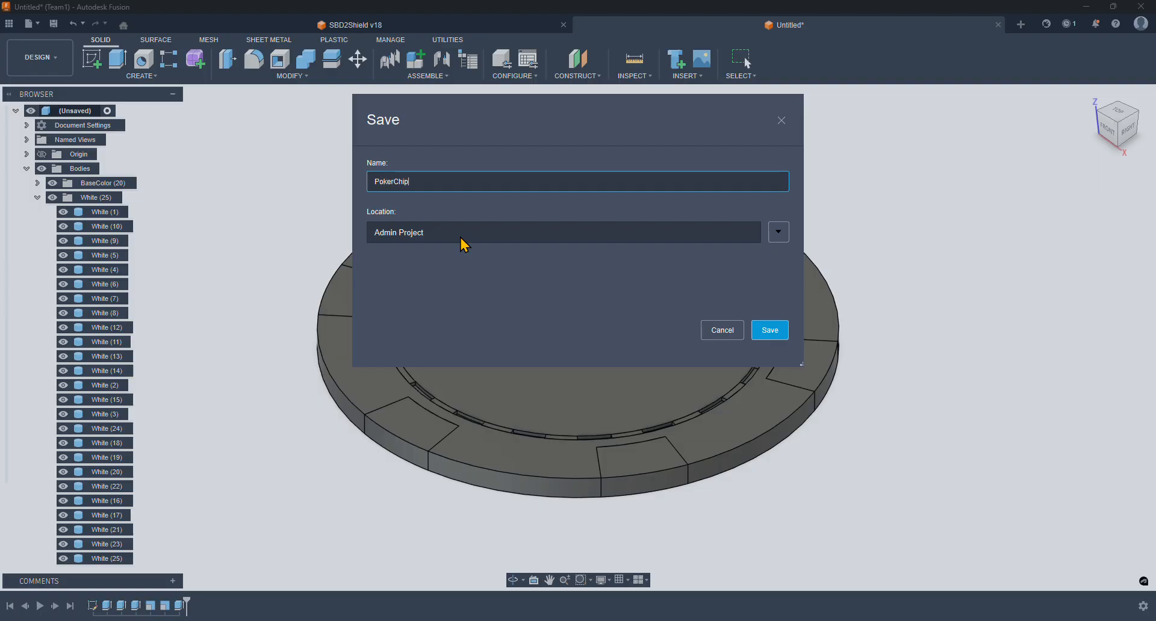
key("Return")
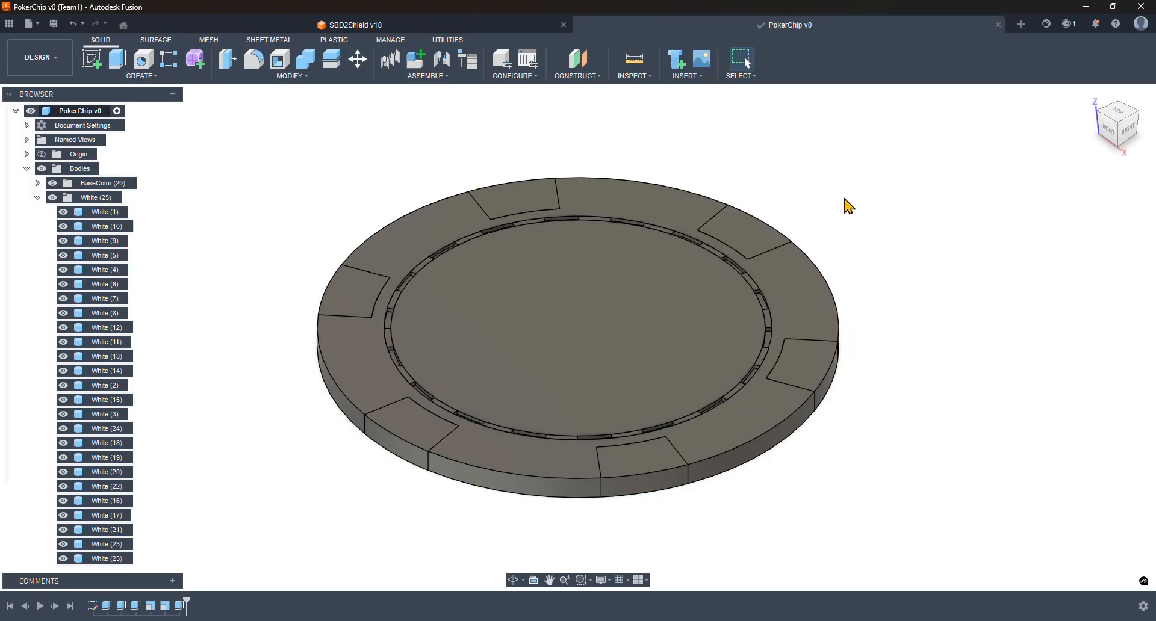
- Orient the view straight down onto the poker chip's top face with free space around it
middle_click_drag(849, 207, 1009, 275)
scroll(1012, 275, "down", 3)
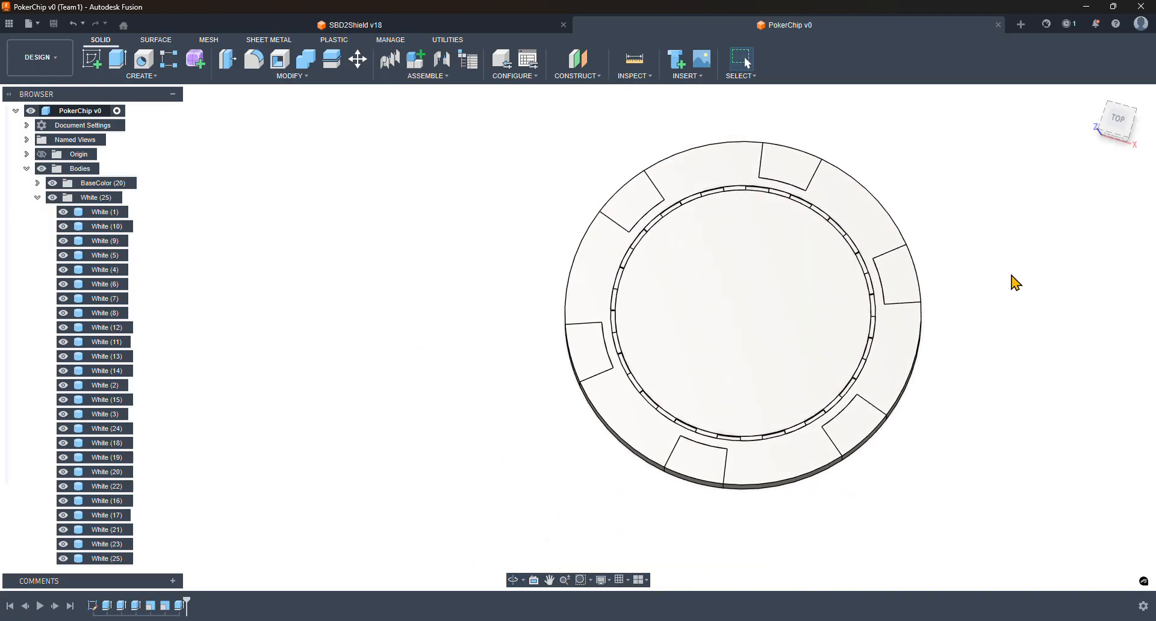
left_click(1116, 121)
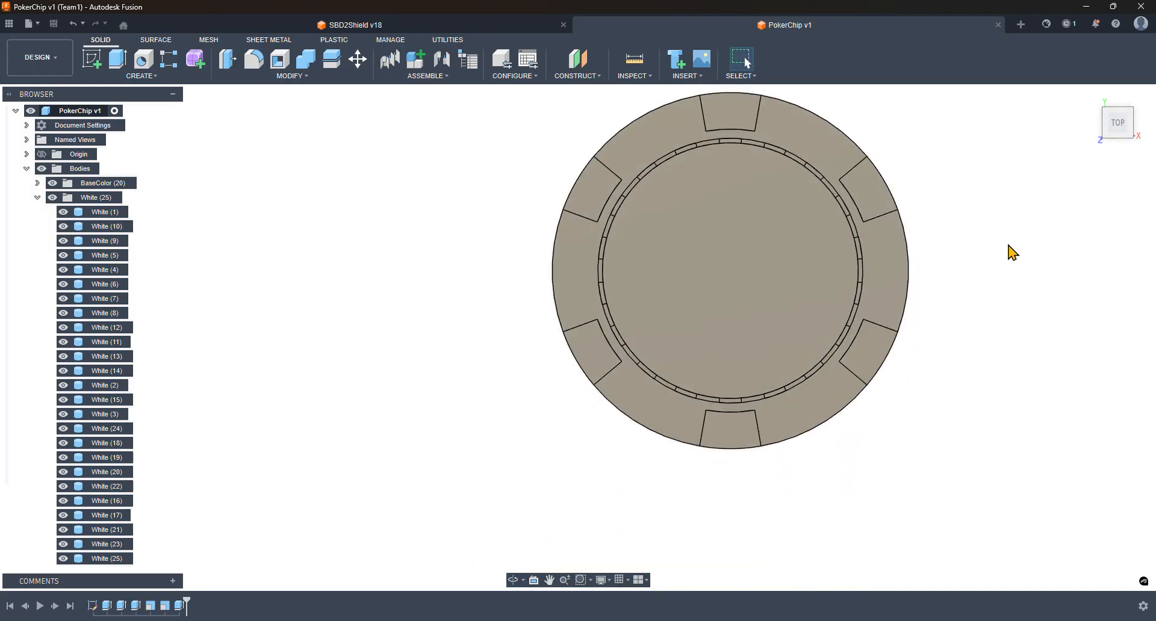
middle_click_drag(1013, 253, 992, 313)
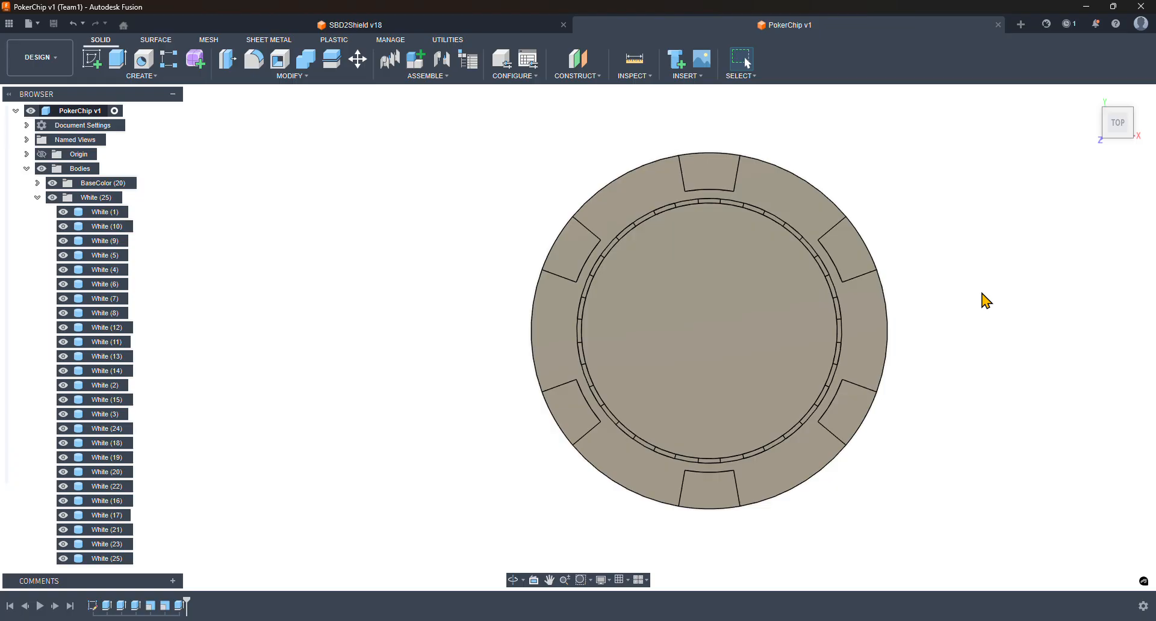
left_click(700, 78)
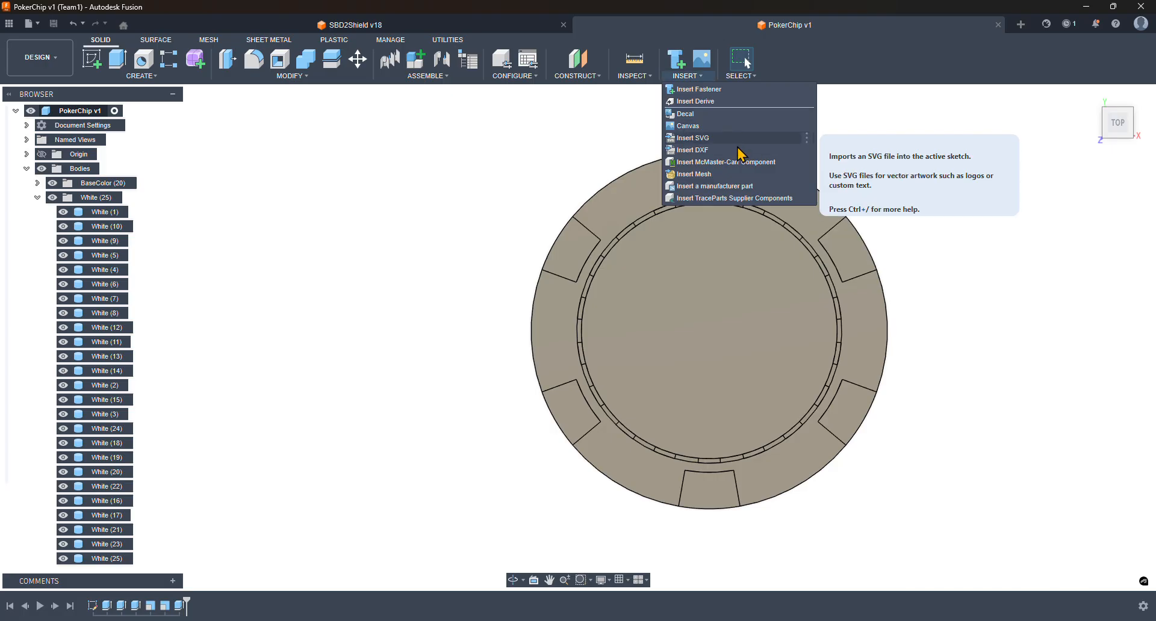
left_click(747, 62)
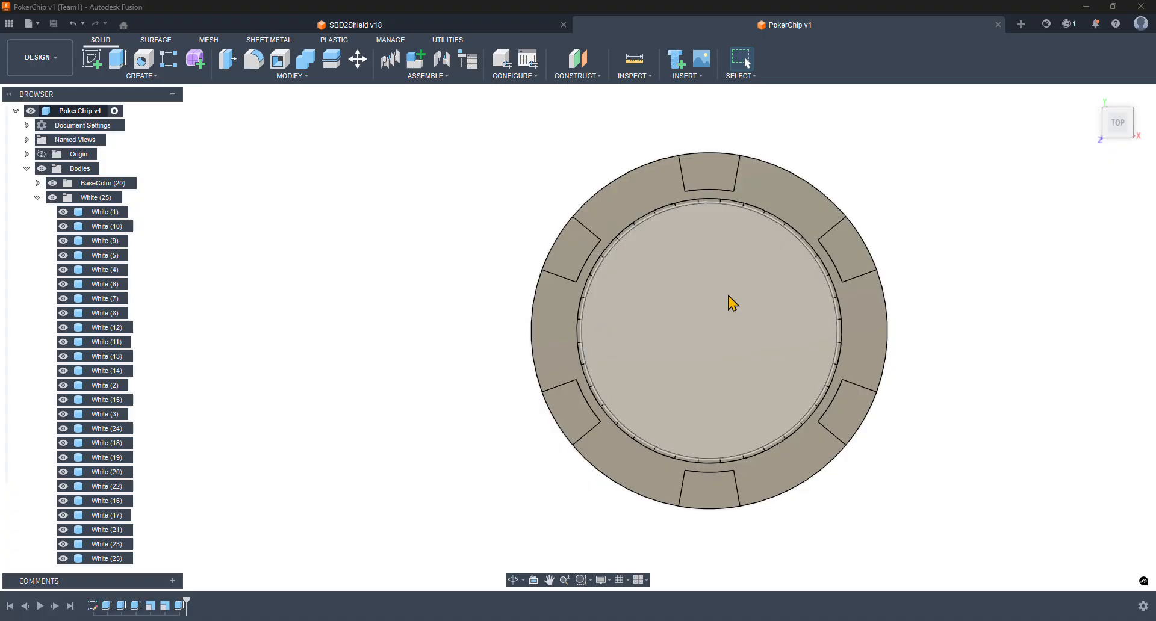
scroll(339, 274, "down", 3)
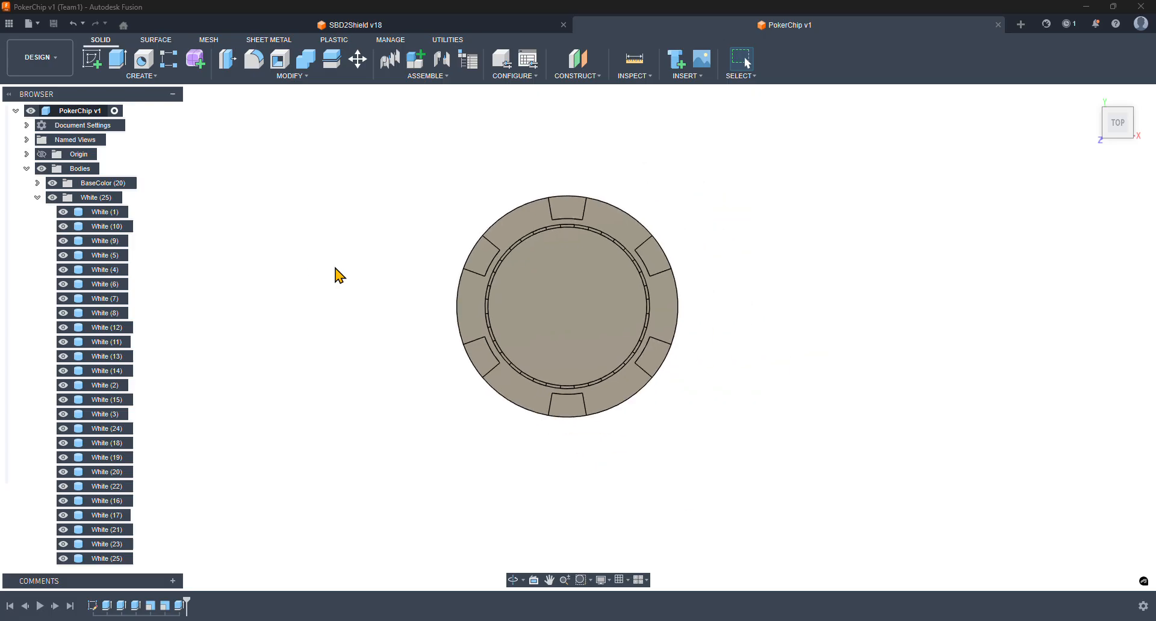
- Highlight all bodies in the BaseColor group to check which parts of the chip they cover
left_click(38, 199)
left_click(76, 111)
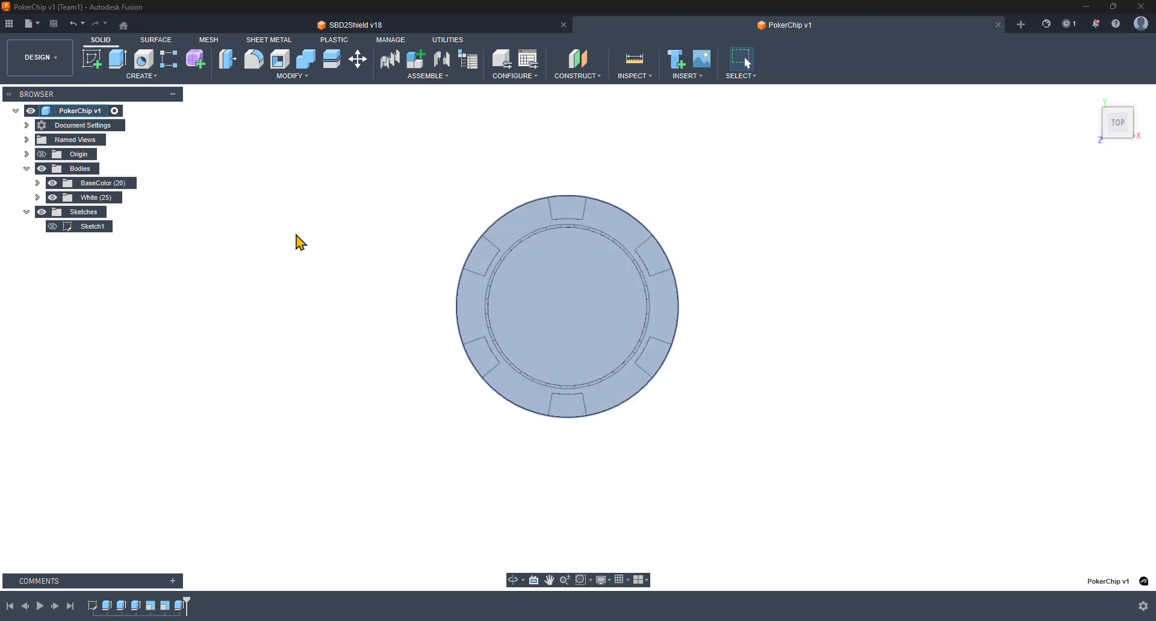
left_click(325, 260)
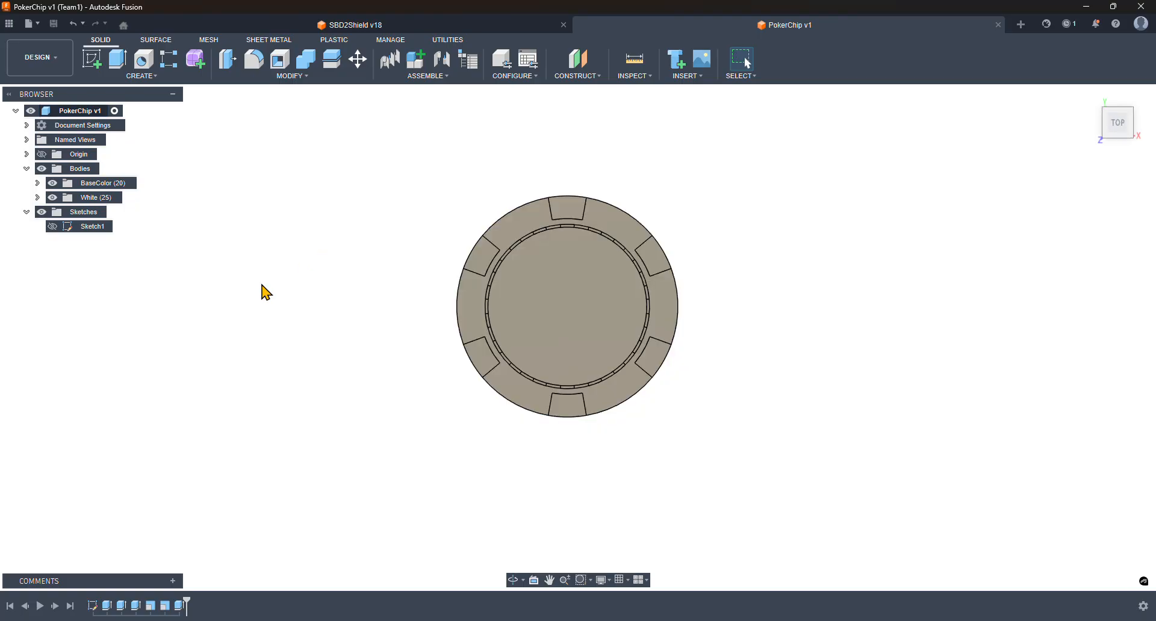
left_click(37, 183)
left_click(96, 197)
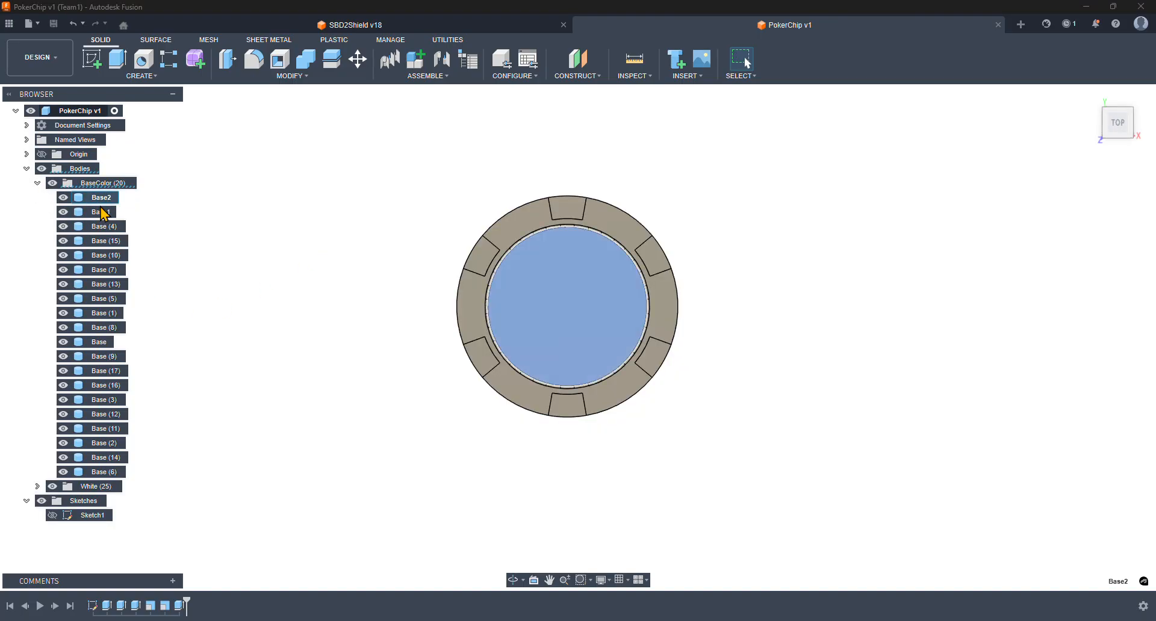
left_click(107, 474, "shift")
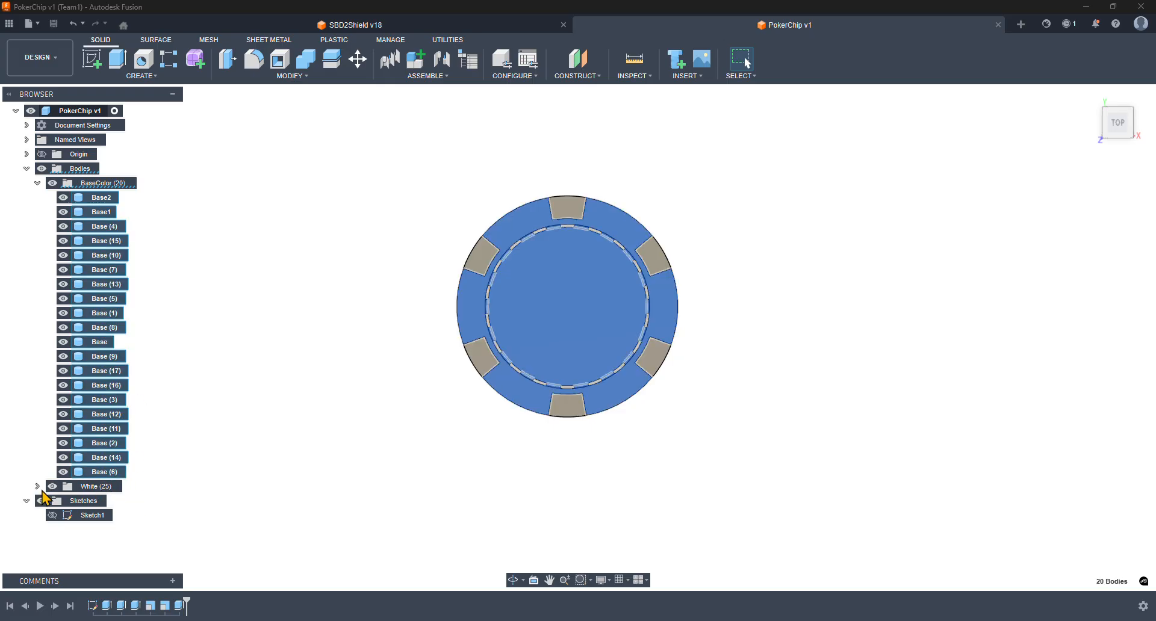
- Highlight the White group's bodies to compare them with the BaseColor bodies, finishing with nothing selected
left_click(38, 488)
left_click(118, 414)
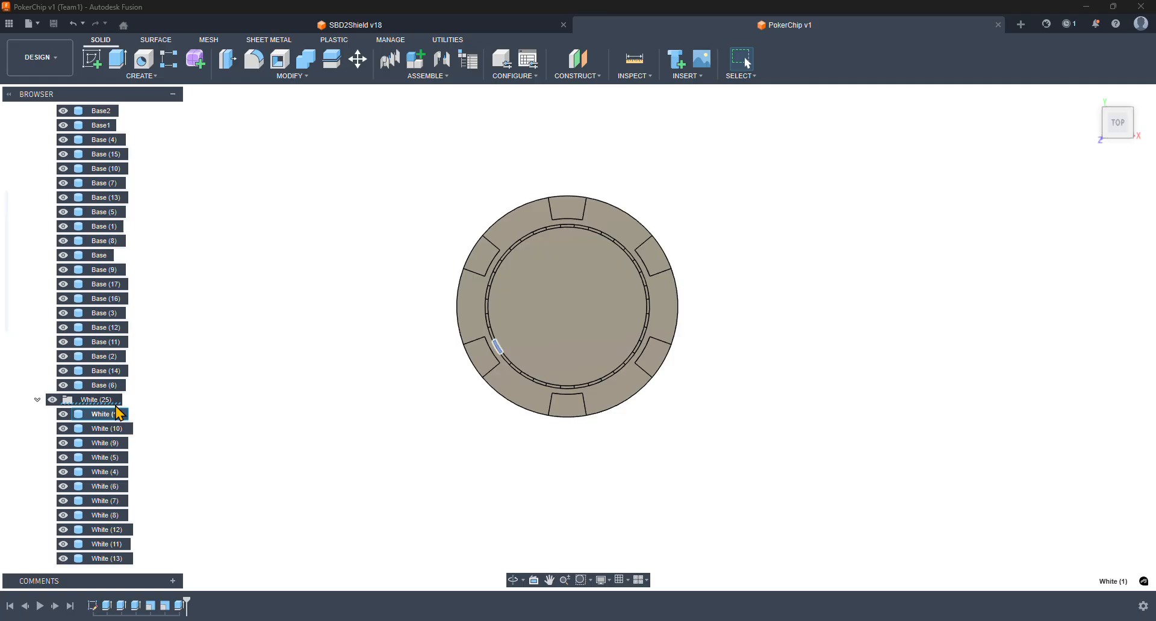
scroll(118, 414, "up", 3)
left_click(102, 154)
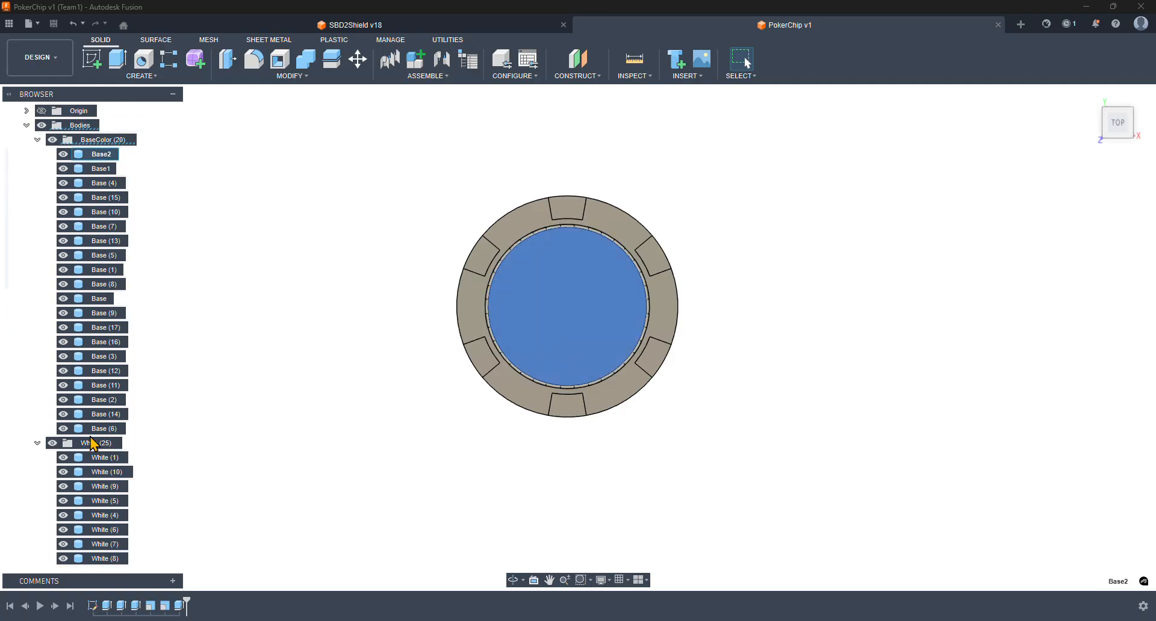
left_click(93, 428, "shift")
scroll(96, 415, "down", 5)
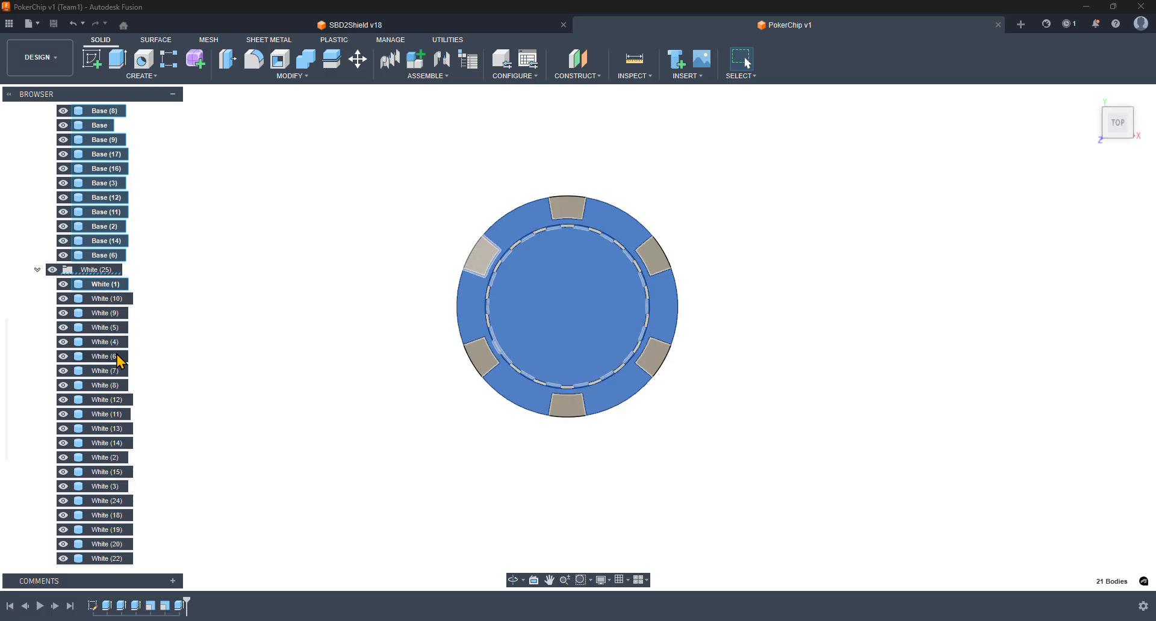
scroll(119, 361, "down", 3)
left_click(109, 535, "shift")
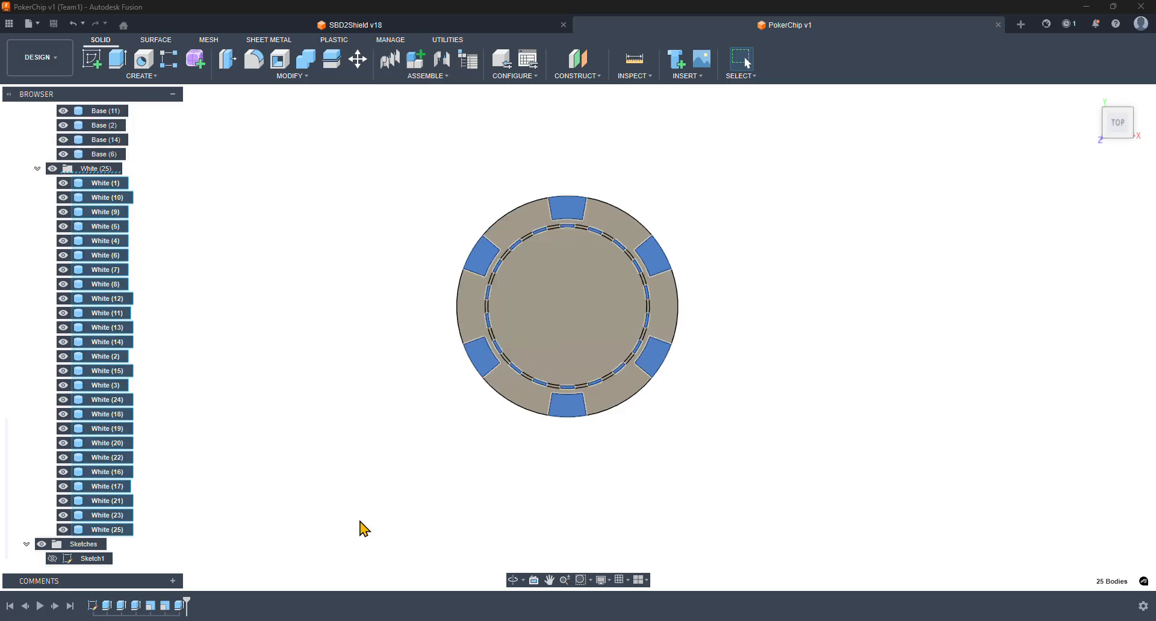
scroll(263, 408, "down", 5)
scroll(258, 400, "up", 6)
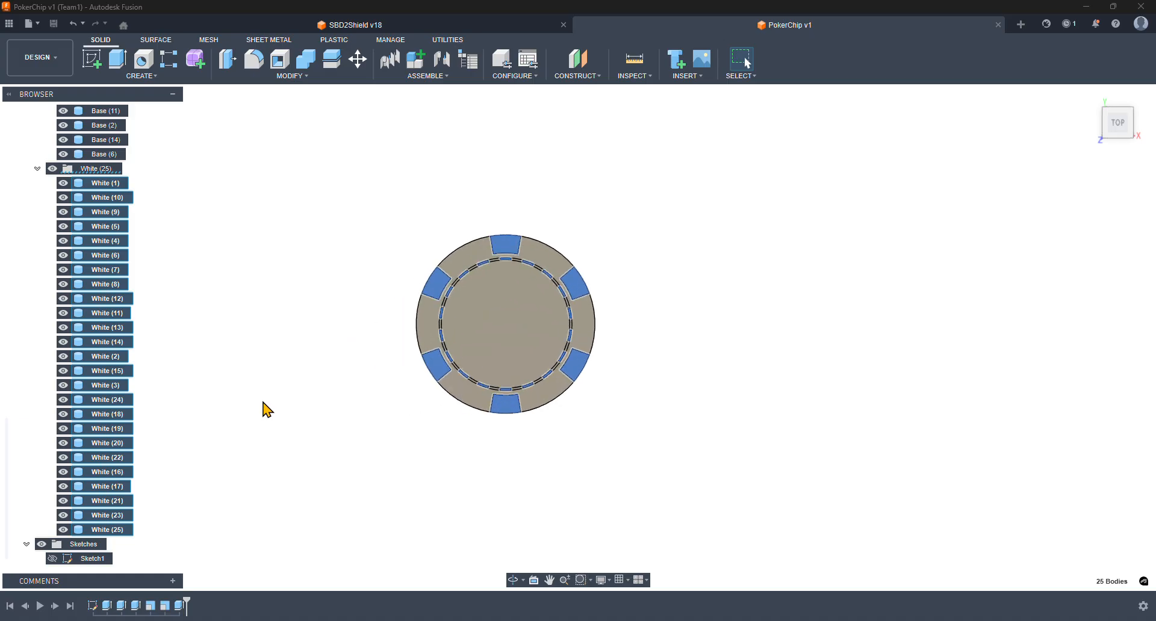
left_click(214, 398)
scroll(118, 368, "up", 1)
scroll(115, 382, "up", 10)
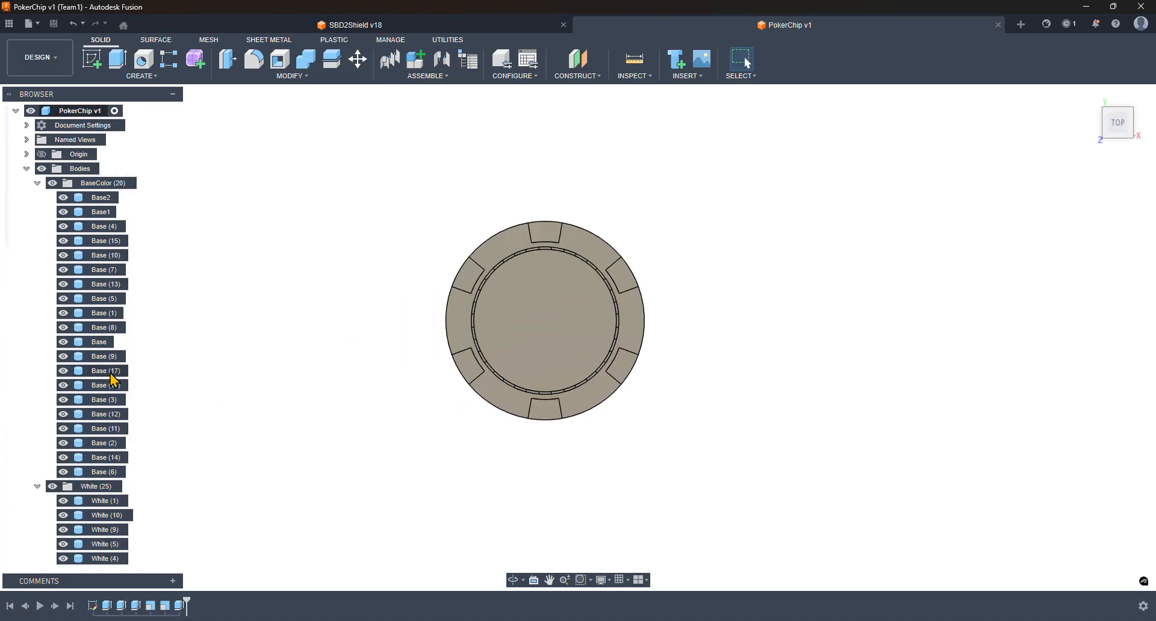
- Duplicate all the BaseColor bodies and move the copies 25 mm along X
left_click(103, 202)
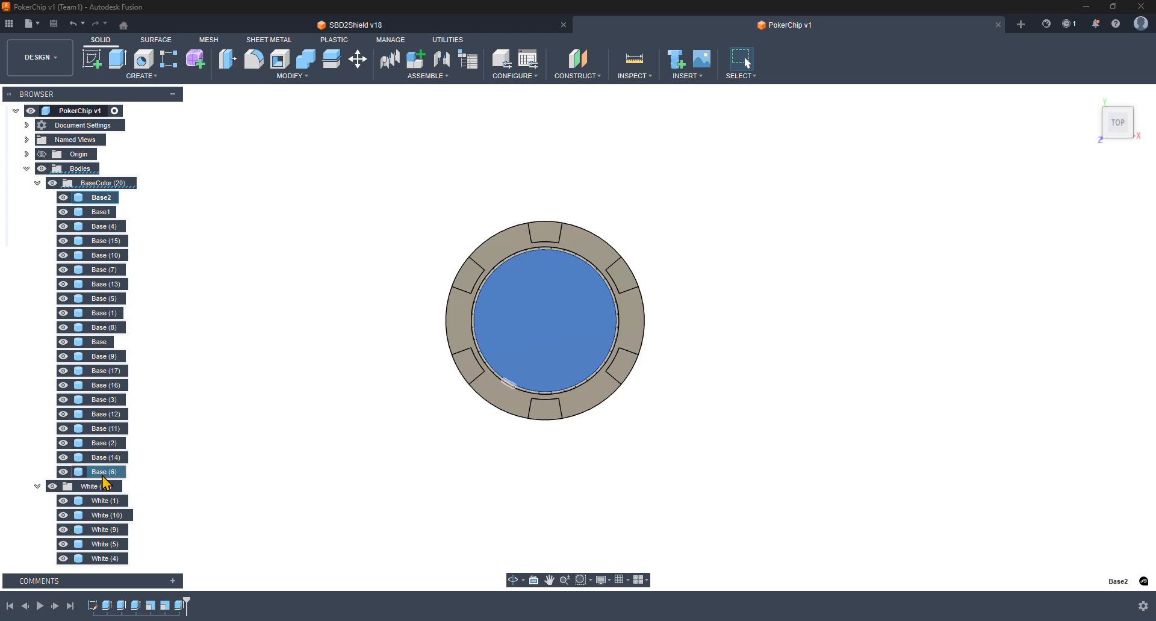
left_click(104, 473, "shift")
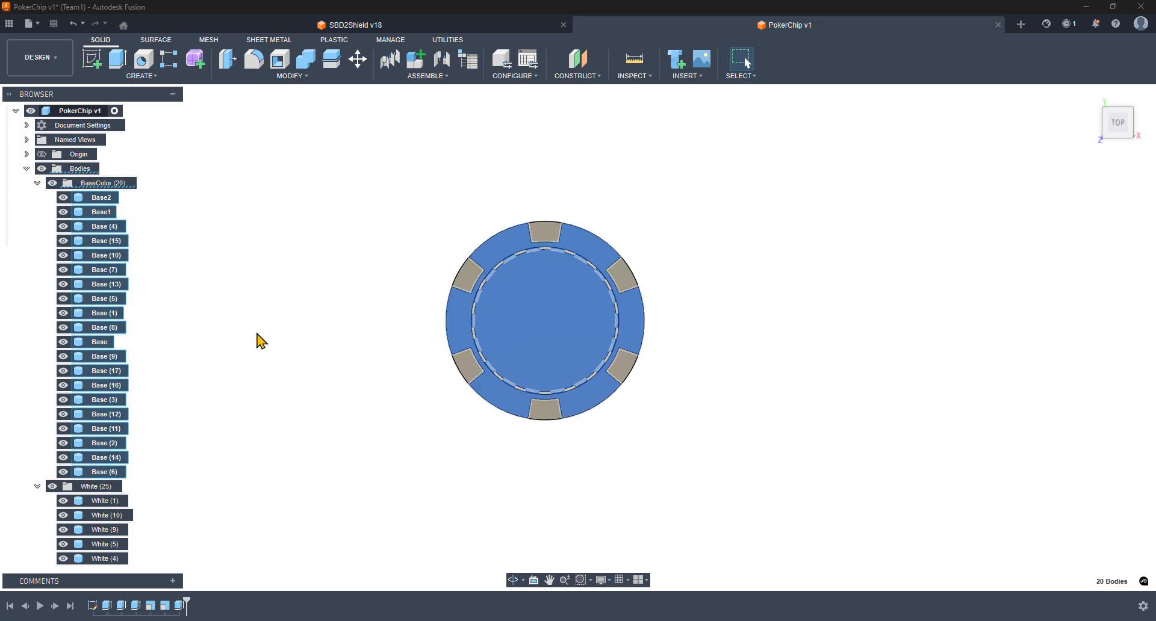
key("m")
left_click(505, 394)
type("50")
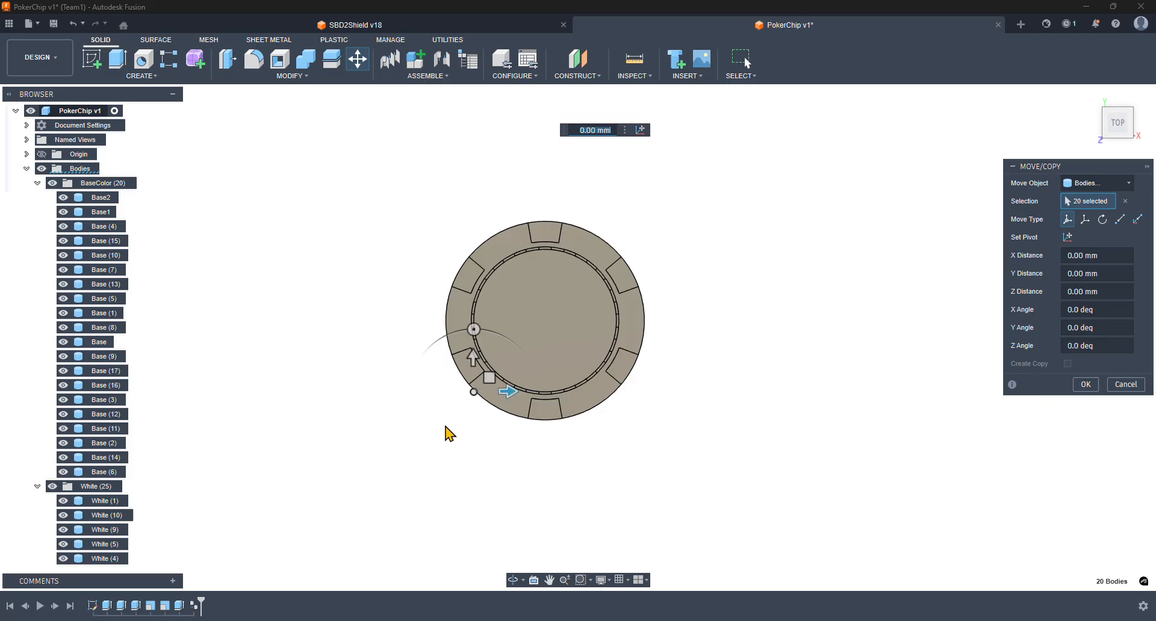
key("Return")
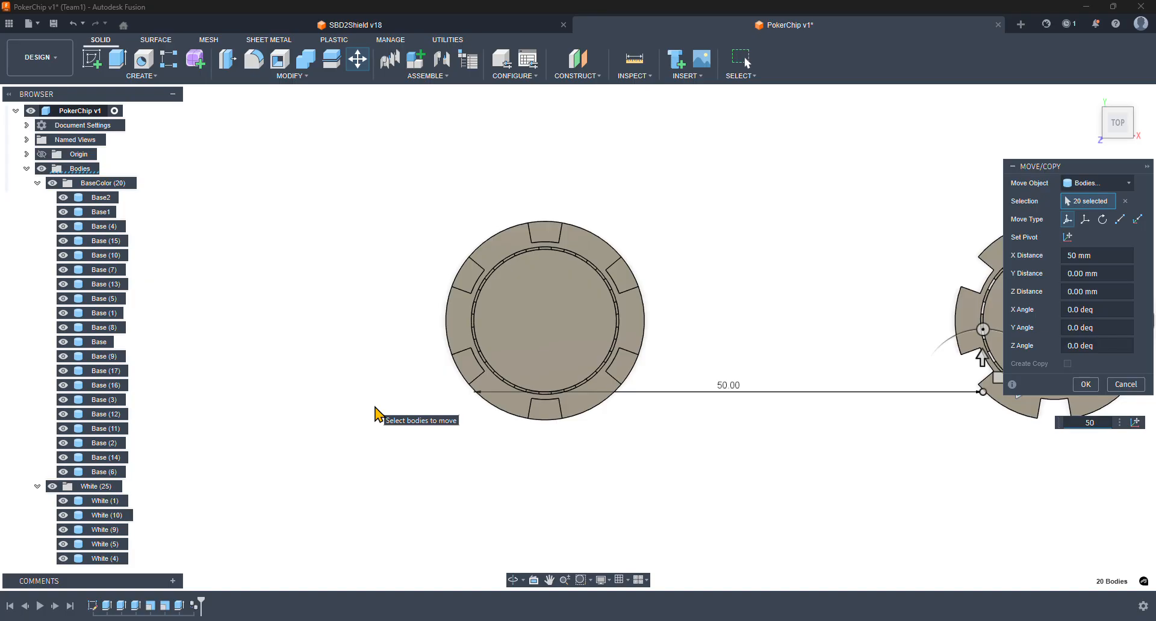
key("Return")
key("Return")
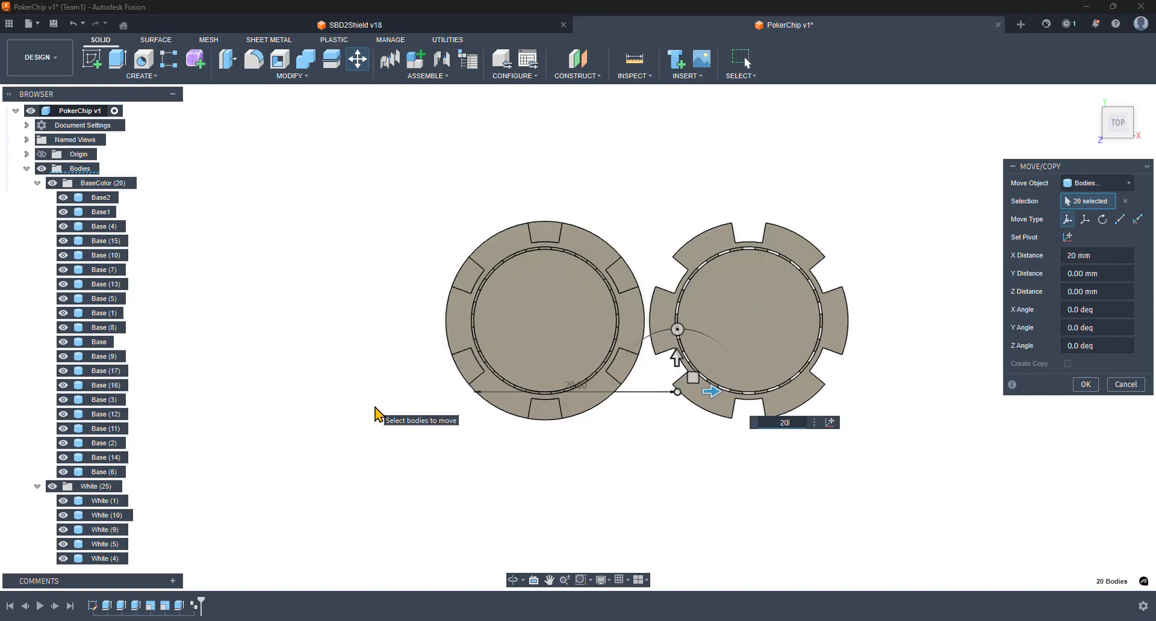
type("25")
key("Return")
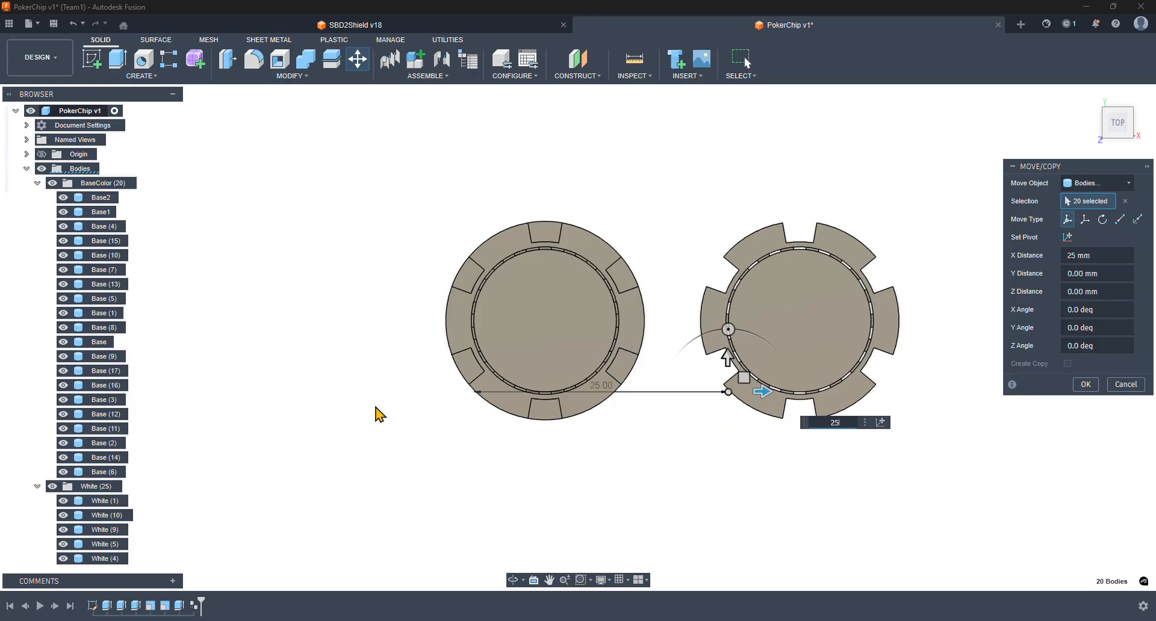
left_click(1086, 386)
- Duplicate all bodies in the White group and move the copies 25 mm along X onto the second chip
left_click(112, 502)
scroll(113, 504, "down", 1)
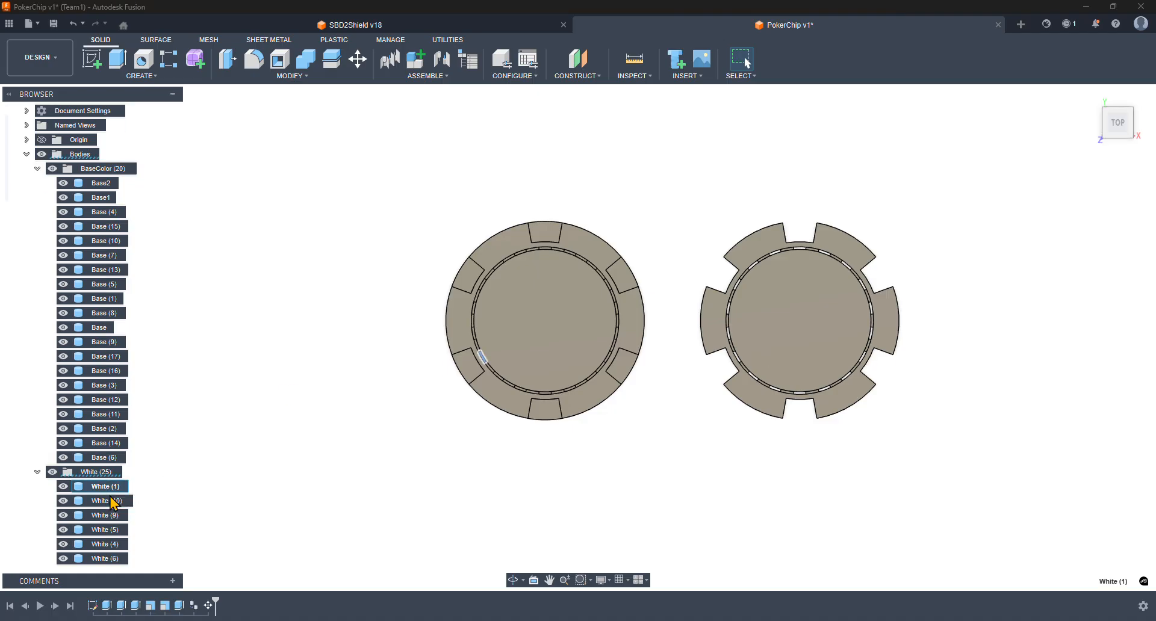
scroll(113, 503, "down", 8)
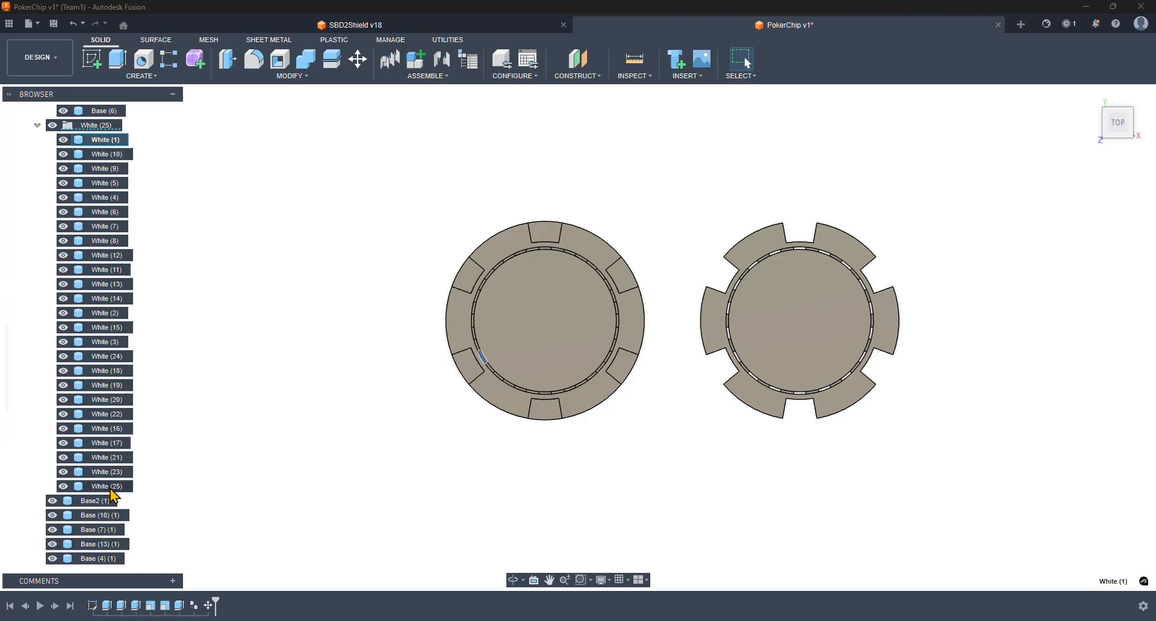
left_click(110, 489, "shift")
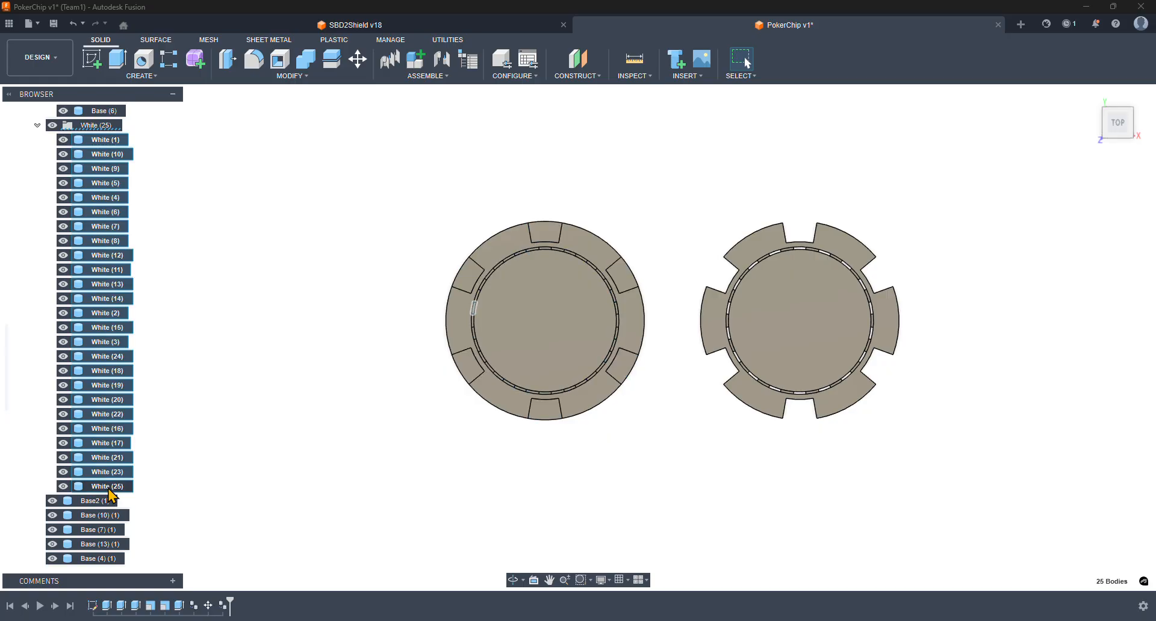
key("m")
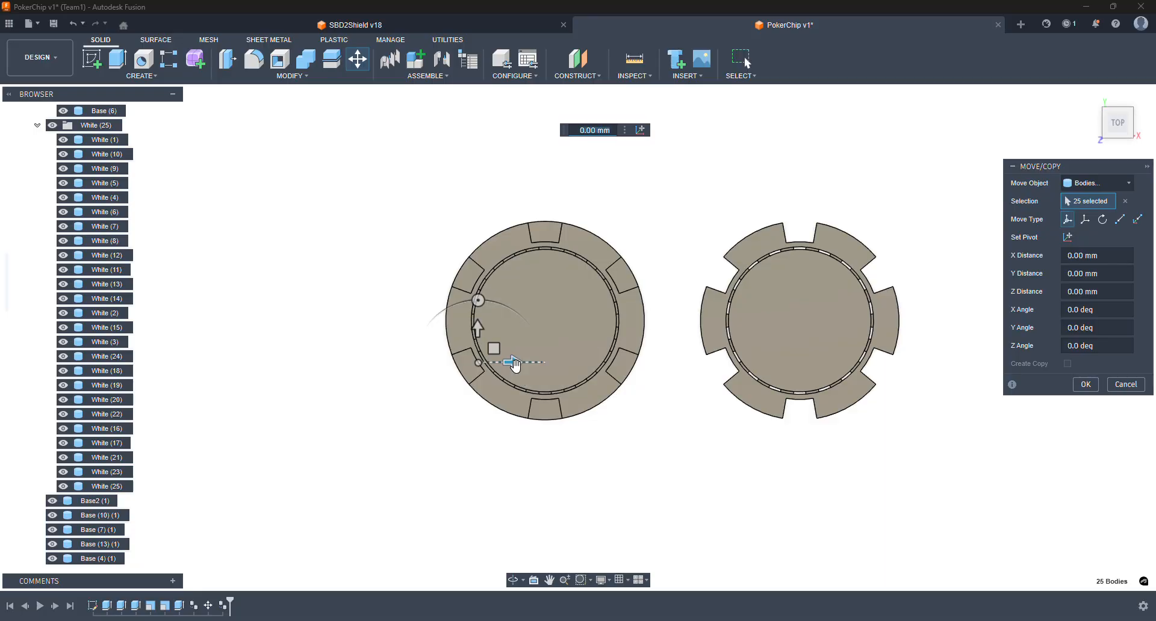
type("25")
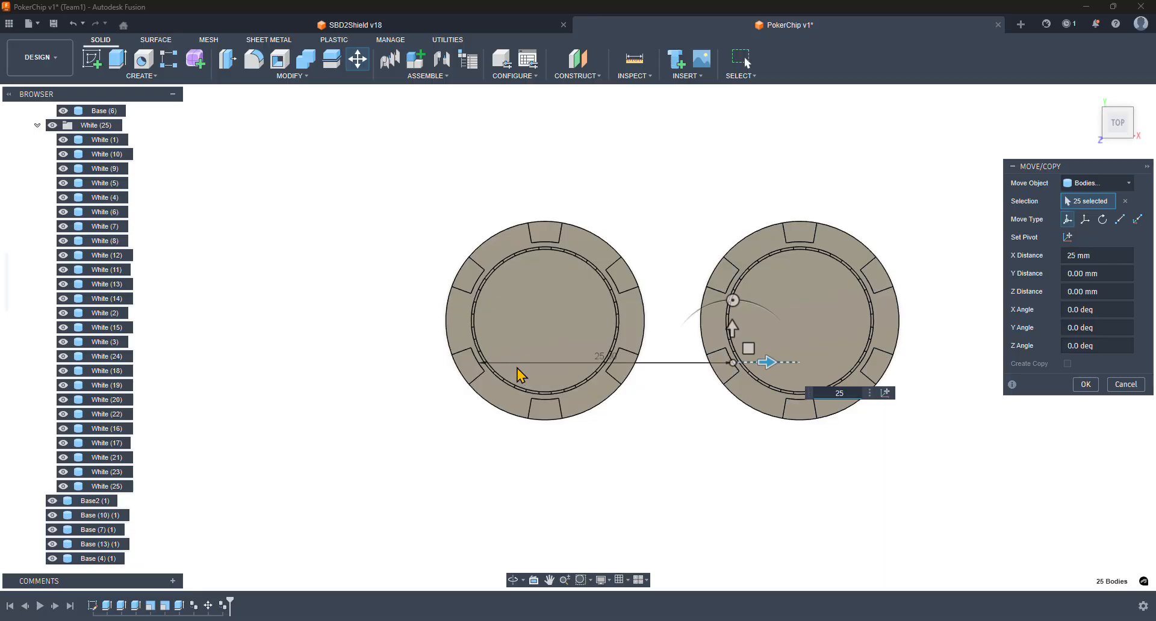
left_click(1086, 384)
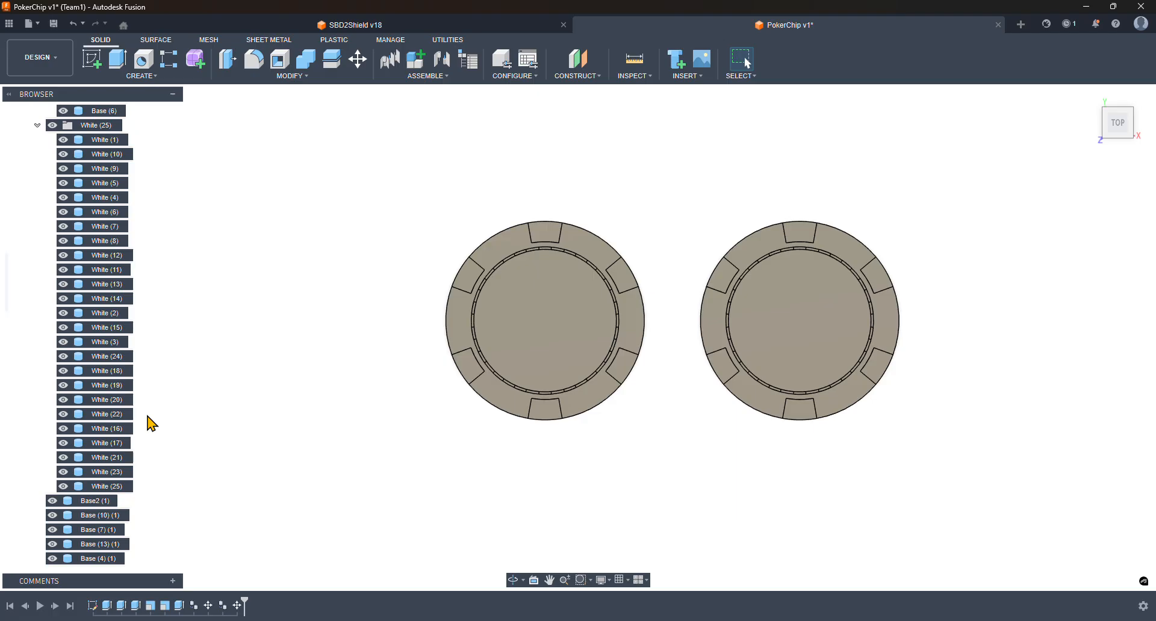
- Duplicate all bodies in the White group and move the copies 25 mm along Y from the original chip
scroll(112, 403, "down", 10)
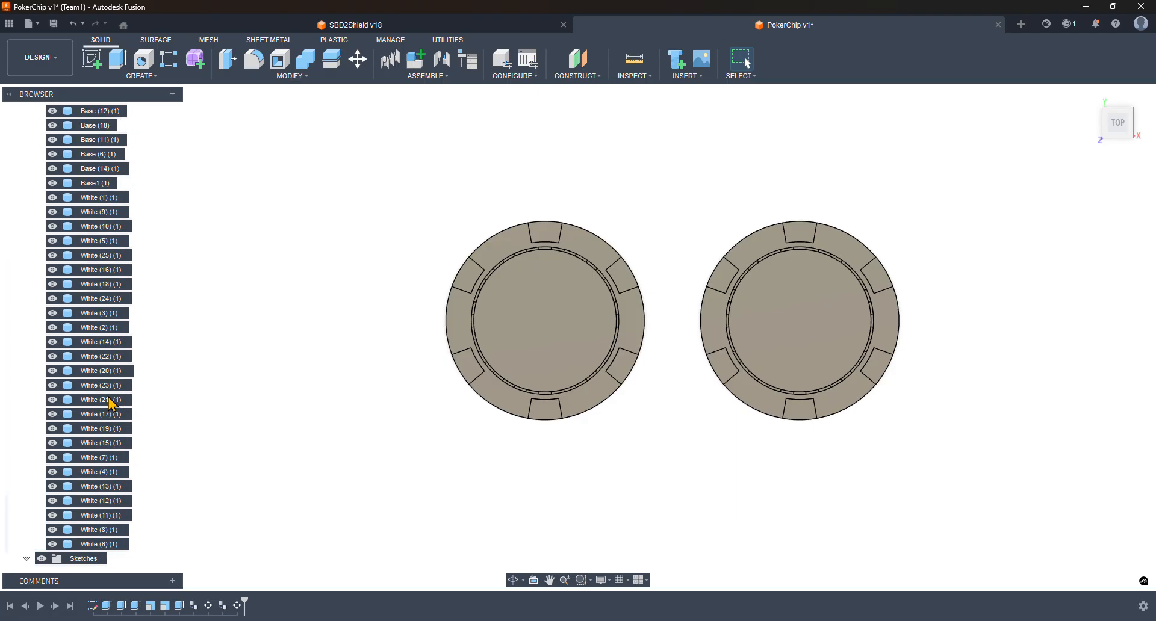
scroll(112, 403, "up", 1)
scroll(112, 404, "up", 10)
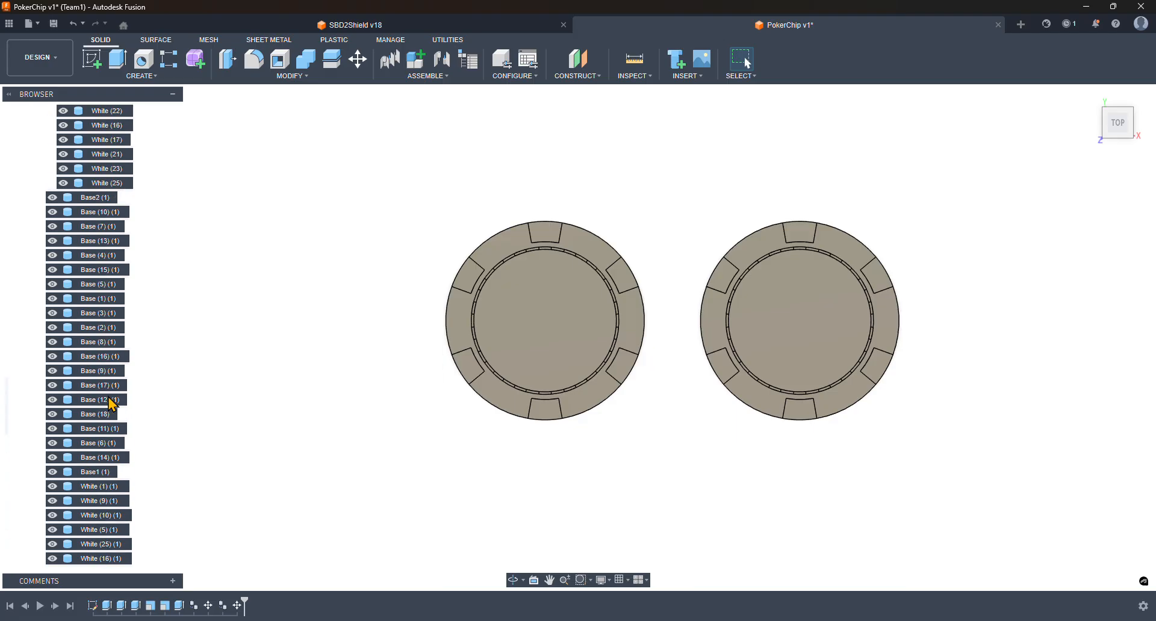
scroll(112, 404, "up", 3)
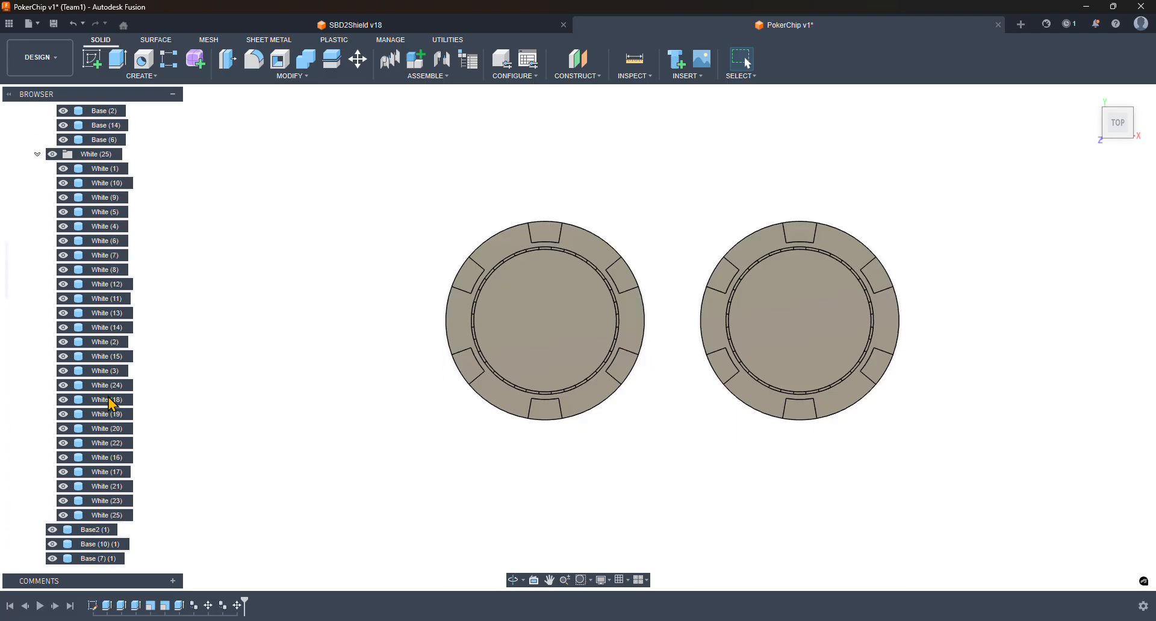
scroll(112, 404, "down", 10)
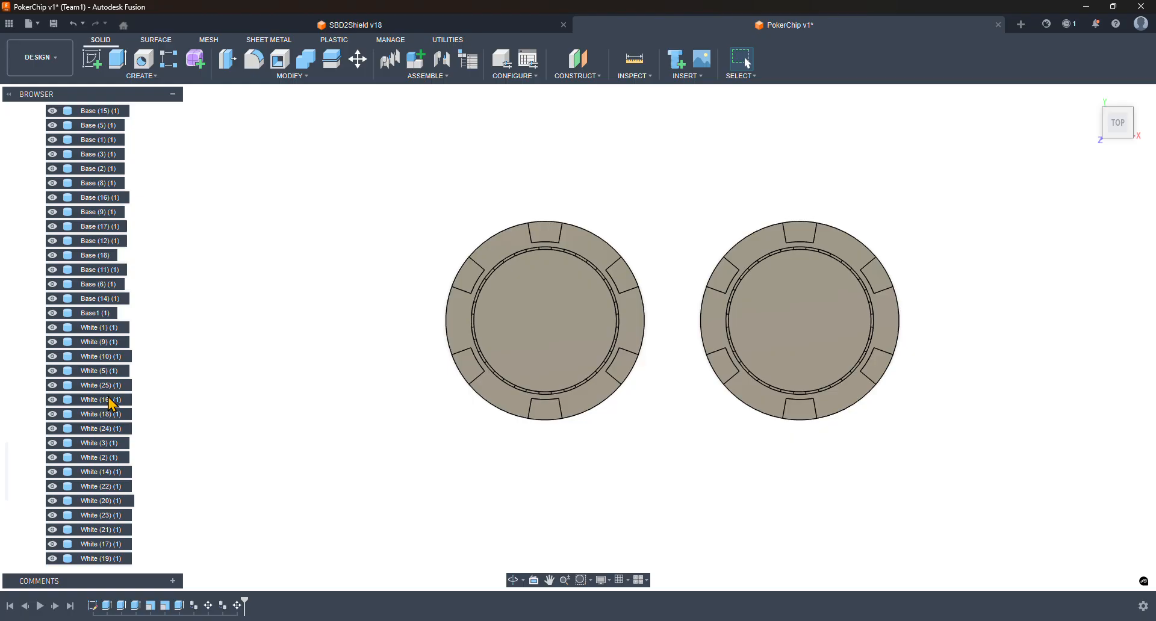
scroll(112, 403, "up", 9)
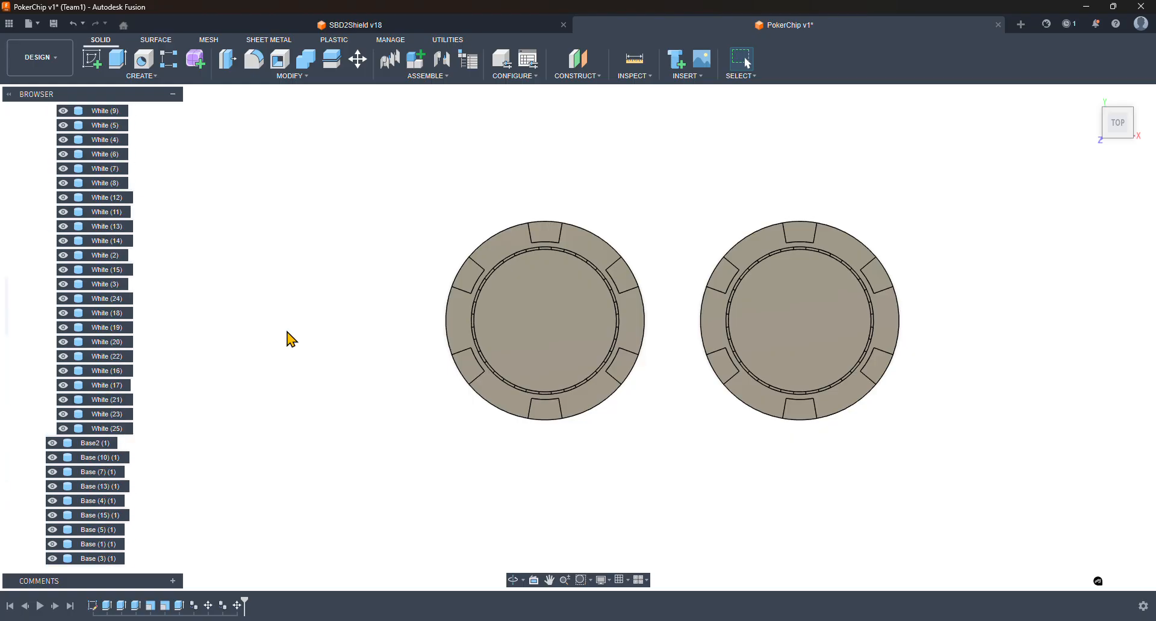
key("m")
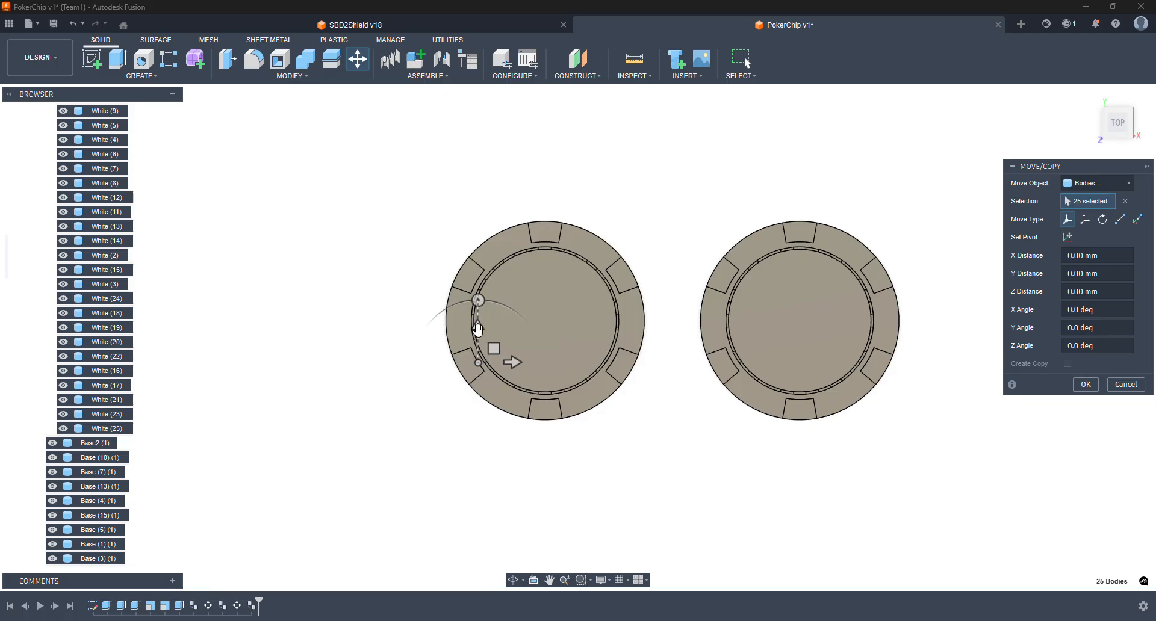
left_click(478, 330)
type("25")
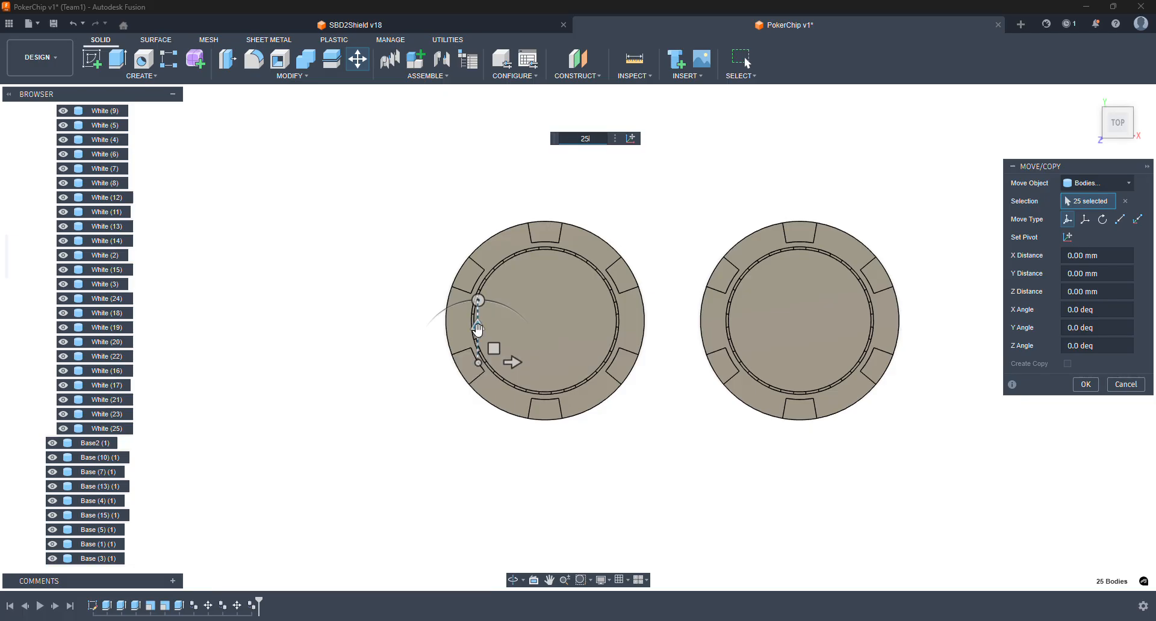
left_click(1086, 384)
- Duplicate all the BaseColor bodies and move the copies 25 mm along Y onto the copied White bodies
scroll(344, 404, "down", 1)
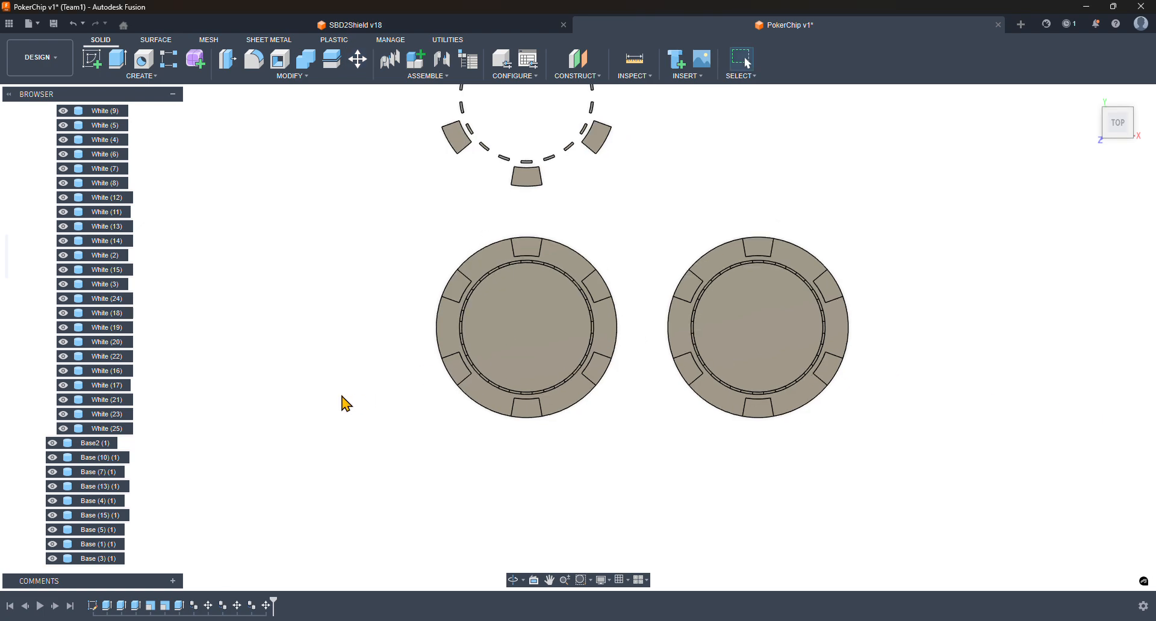
scroll(351, 373, "down", 1)
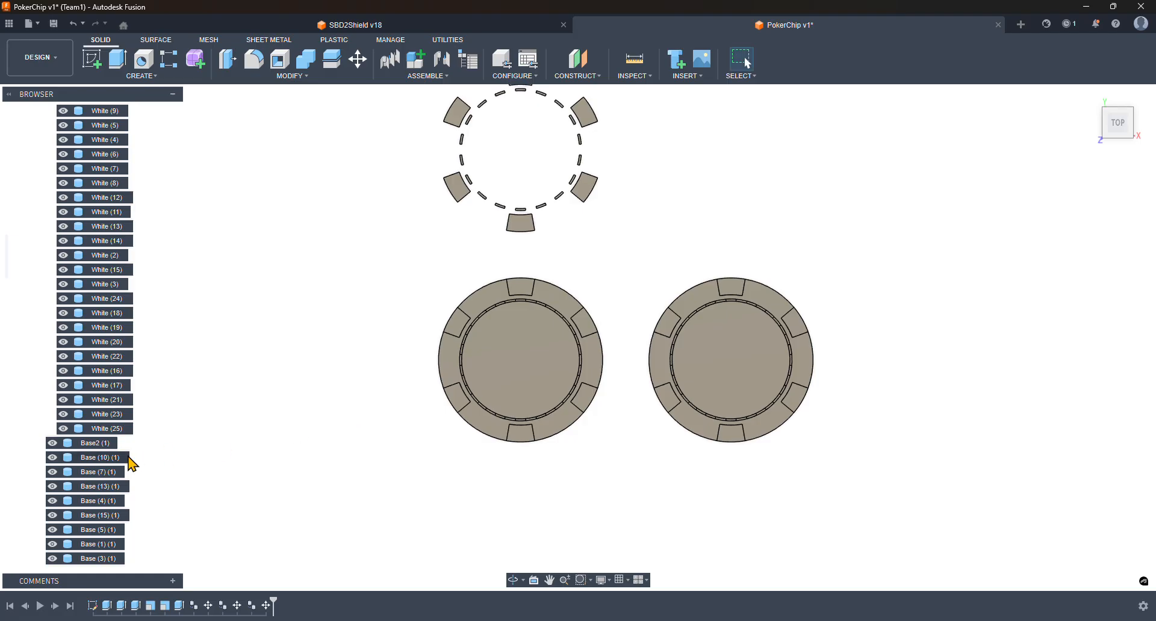
scroll(121, 467, "down", 6)
scroll(114, 468, "down", 10)
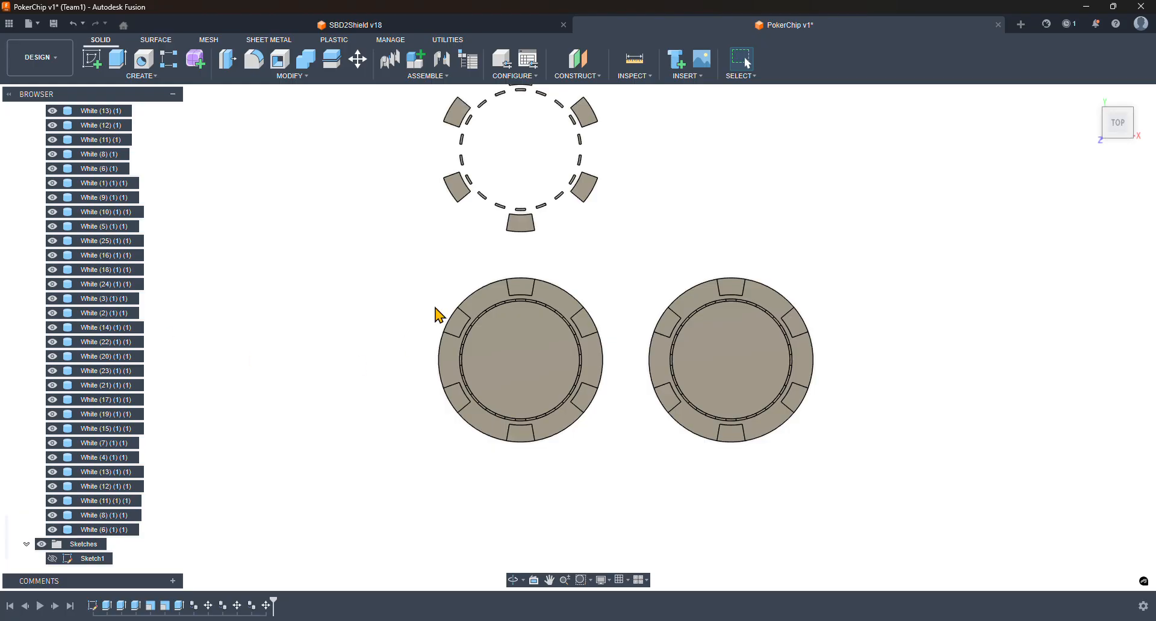
scroll(111, 272, "up", 10)
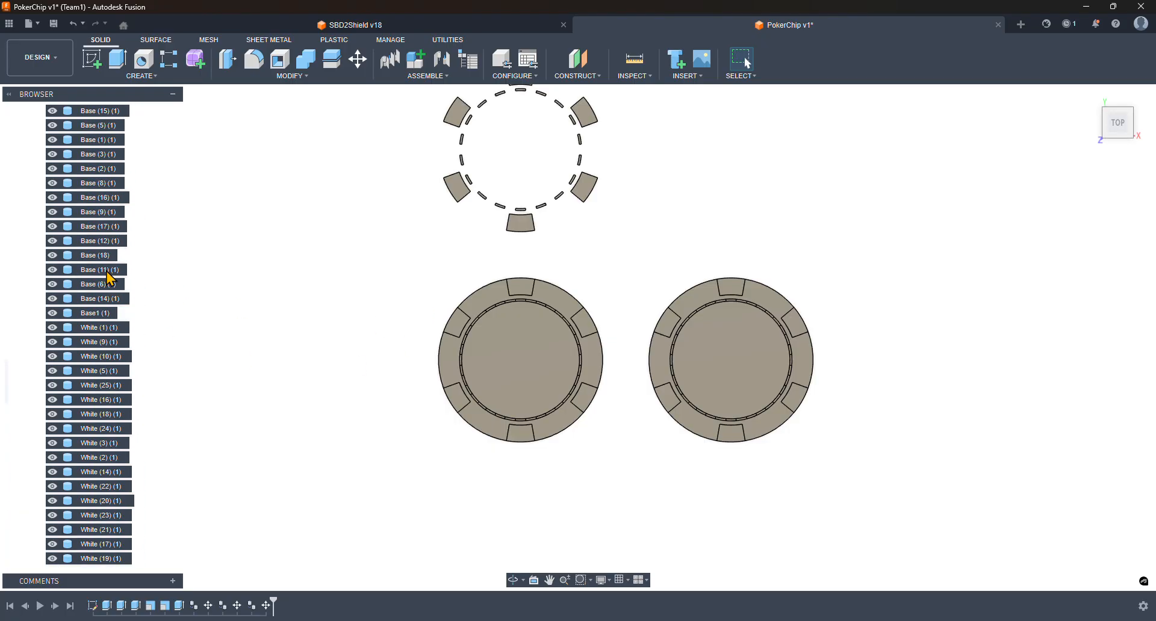
scroll(110, 275, "up", 6)
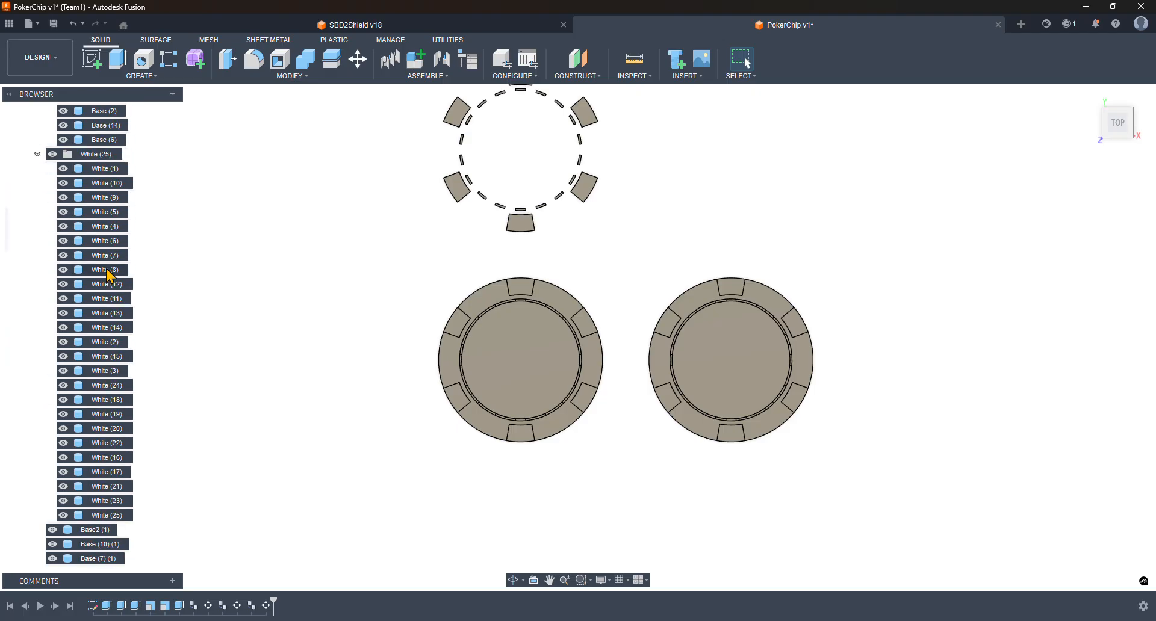
scroll(111, 272, "up", 8)
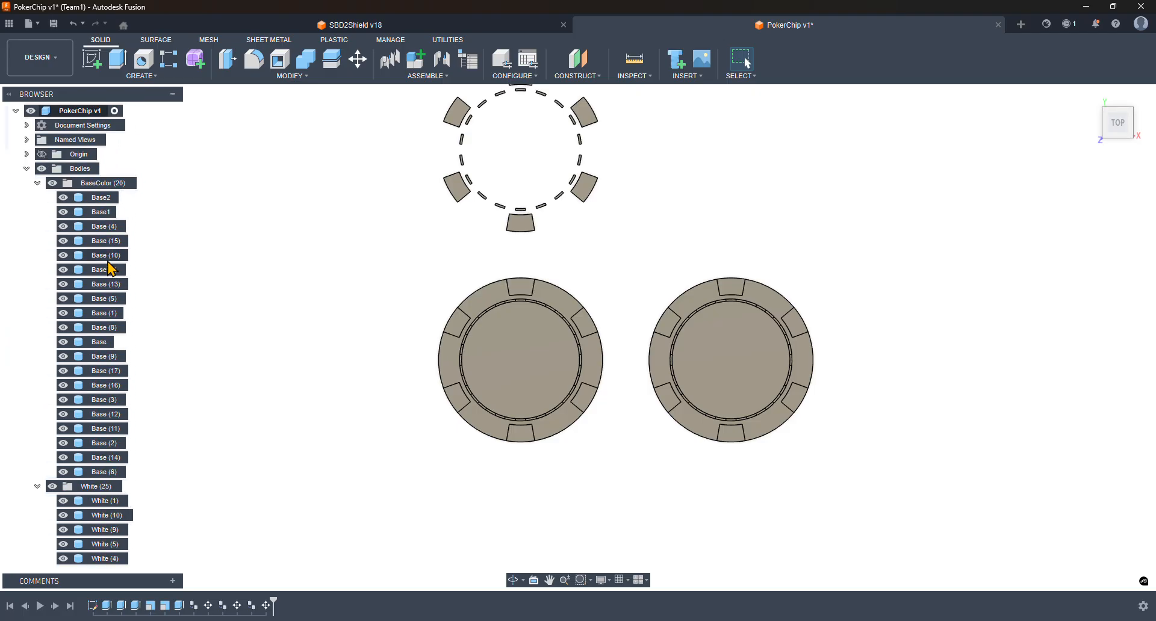
left_click(101, 198)
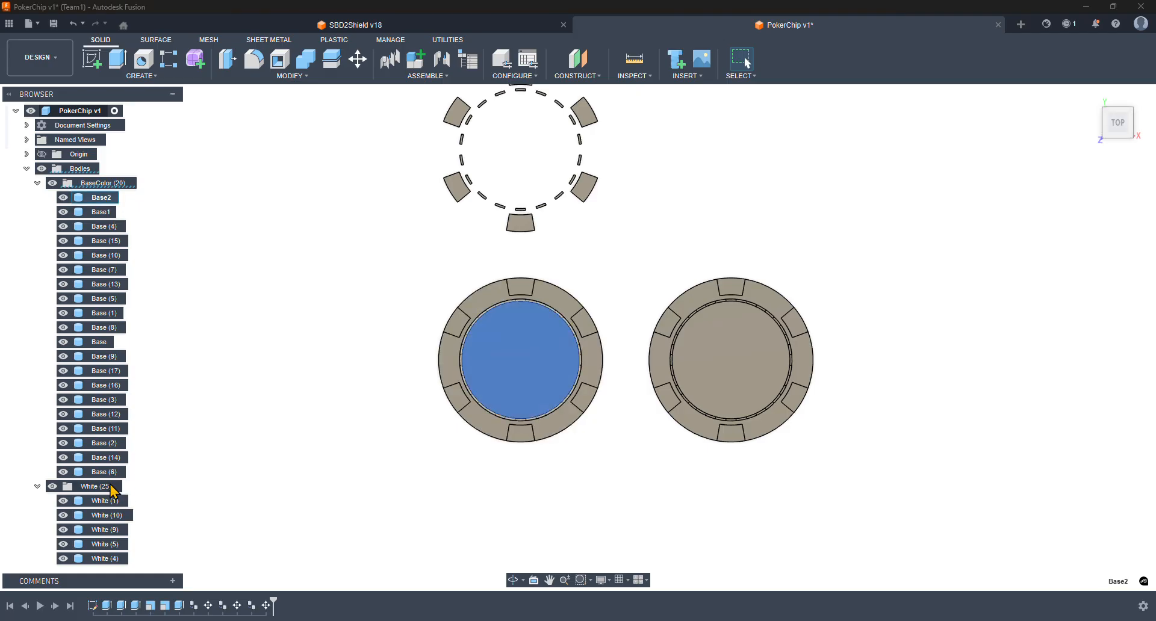
left_click(108, 473, "shift")
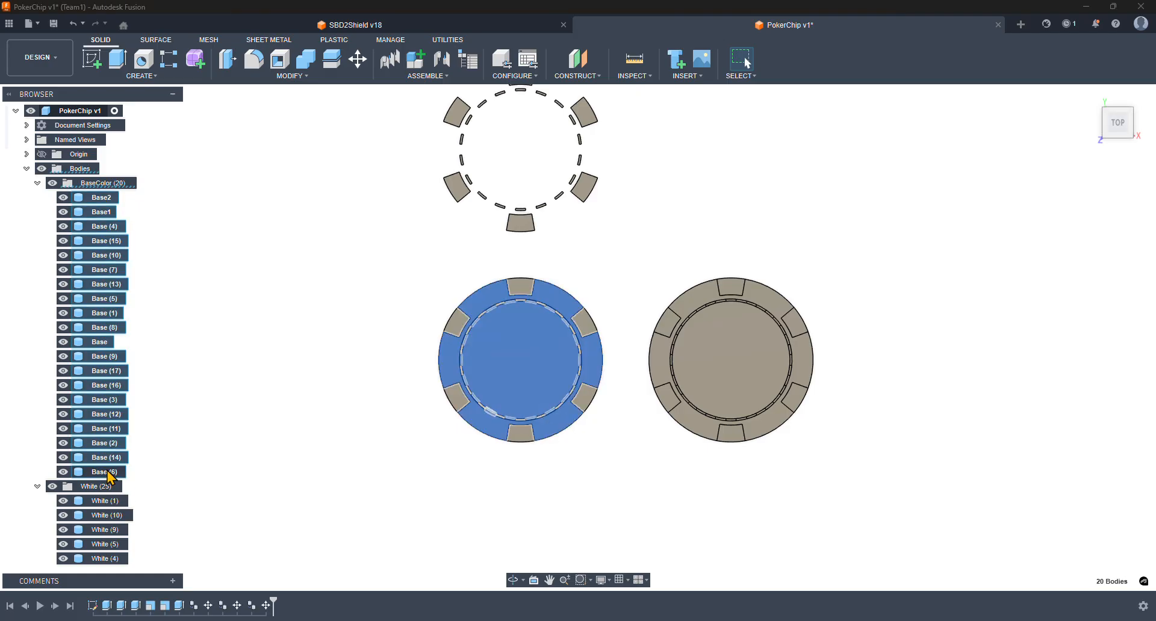
key("m")
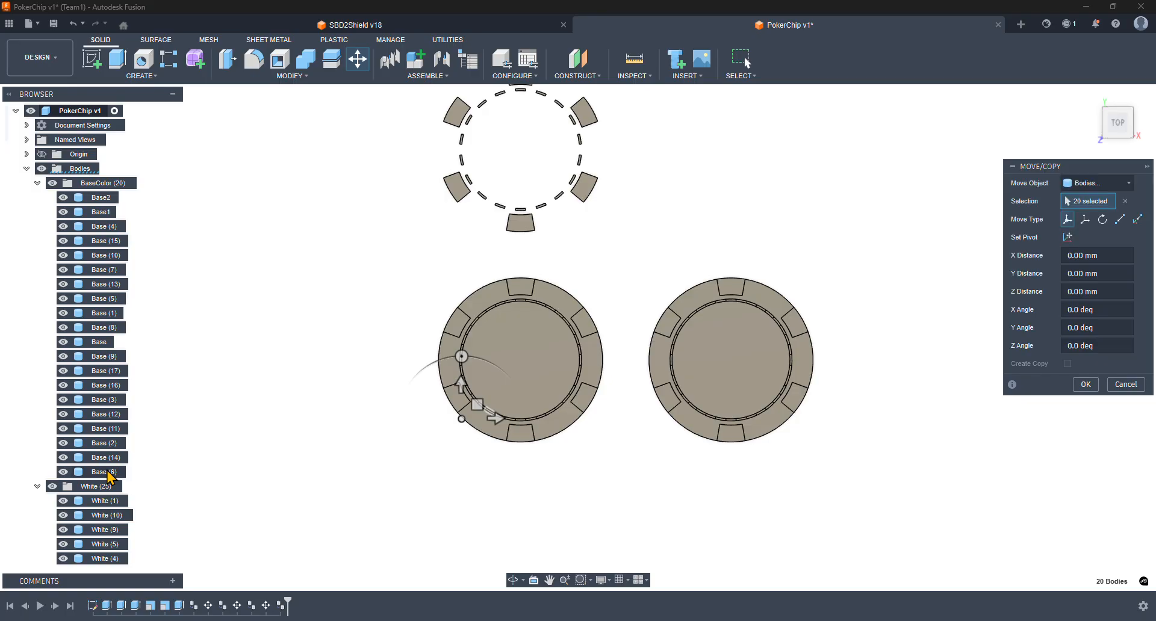
left_click(462, 385)
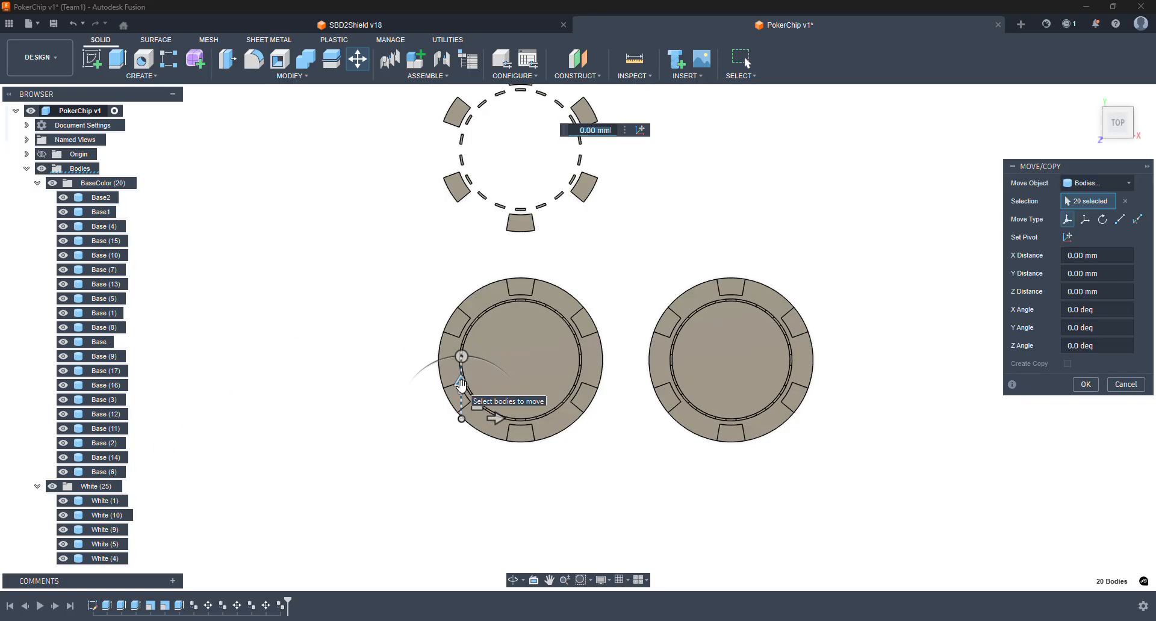
type("25")
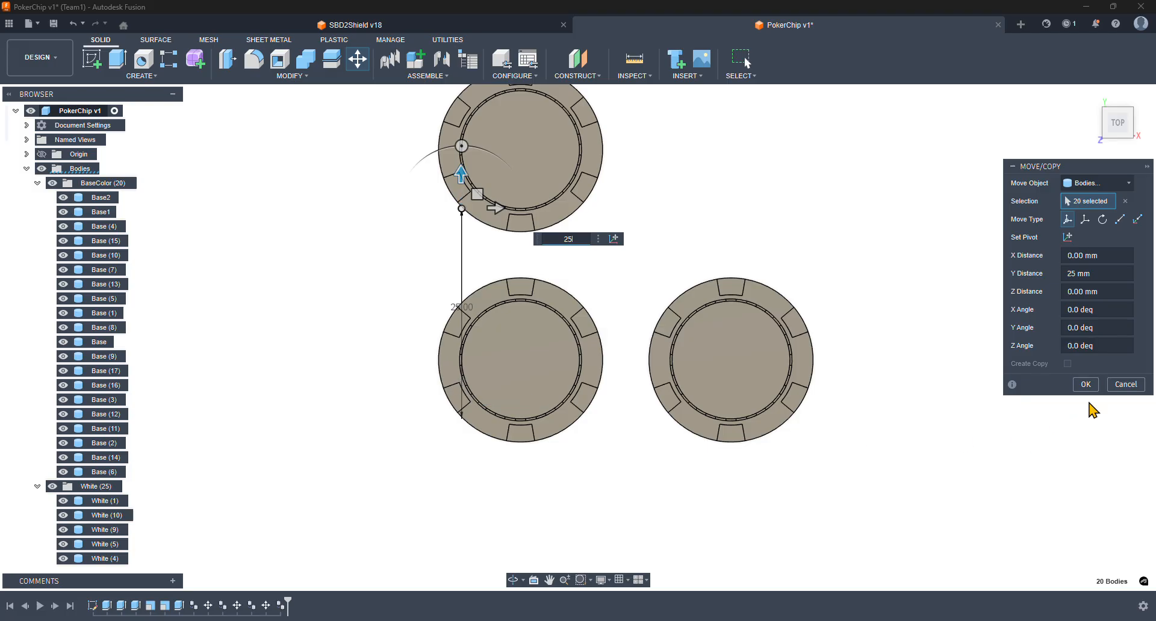
left_click(1091, 387)
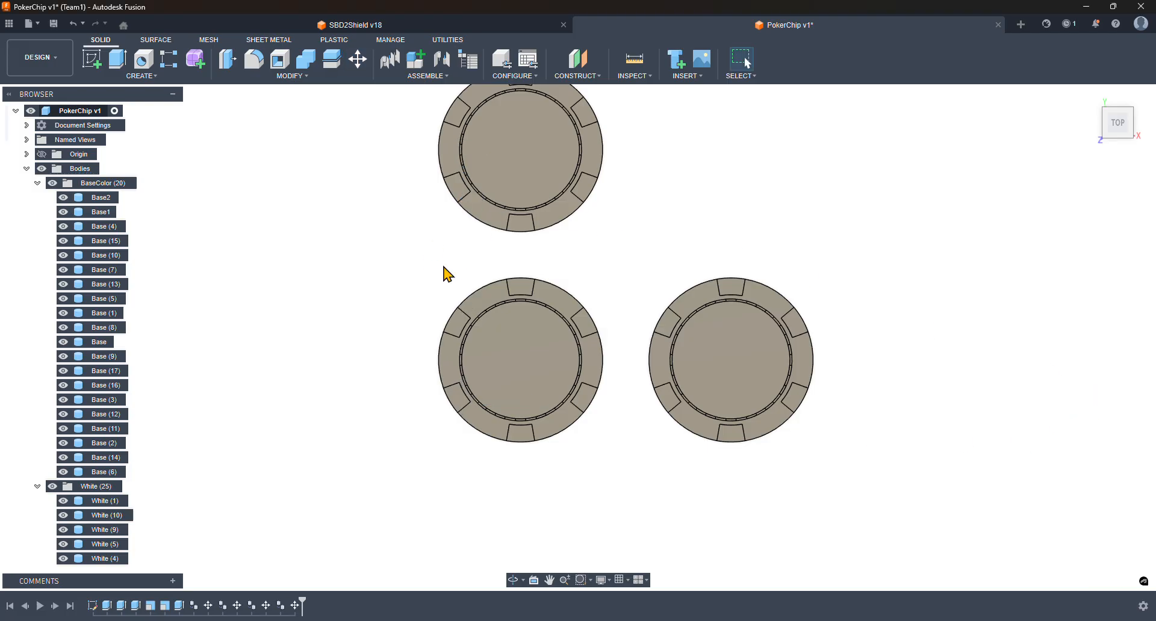
- Duplicate all the BaseColor bodies and move the copies 25 mm along Y and 25 mm along X for the fourth chip
middle_click_drag(360, 265, 314, 313)
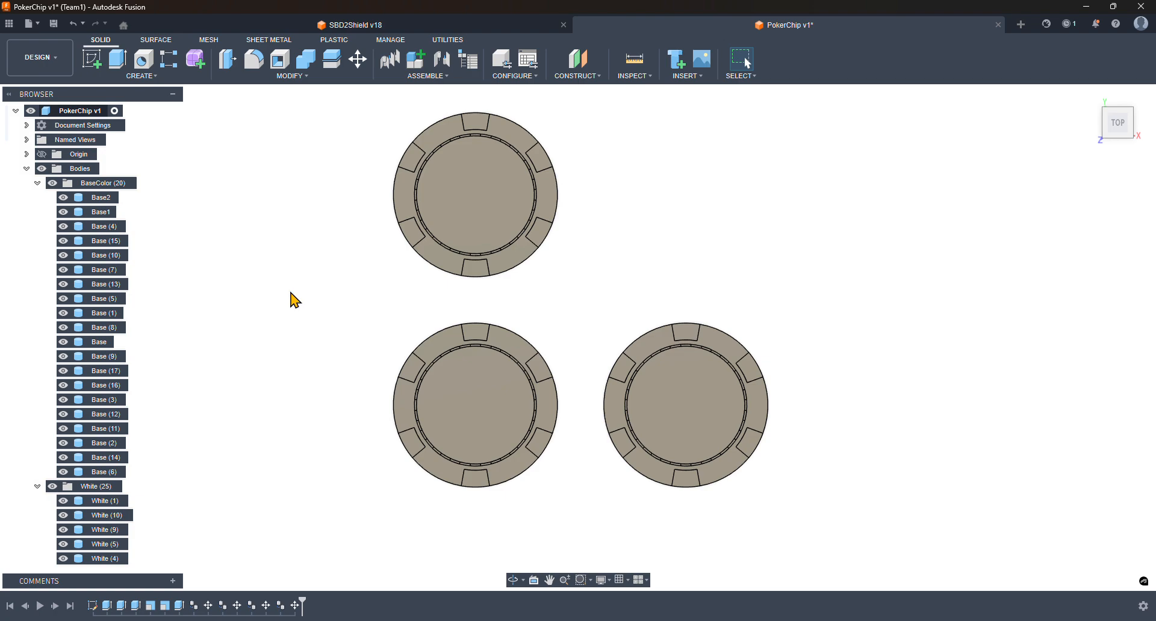
left_click(94, 198)
left_click(106, 472, "shift")
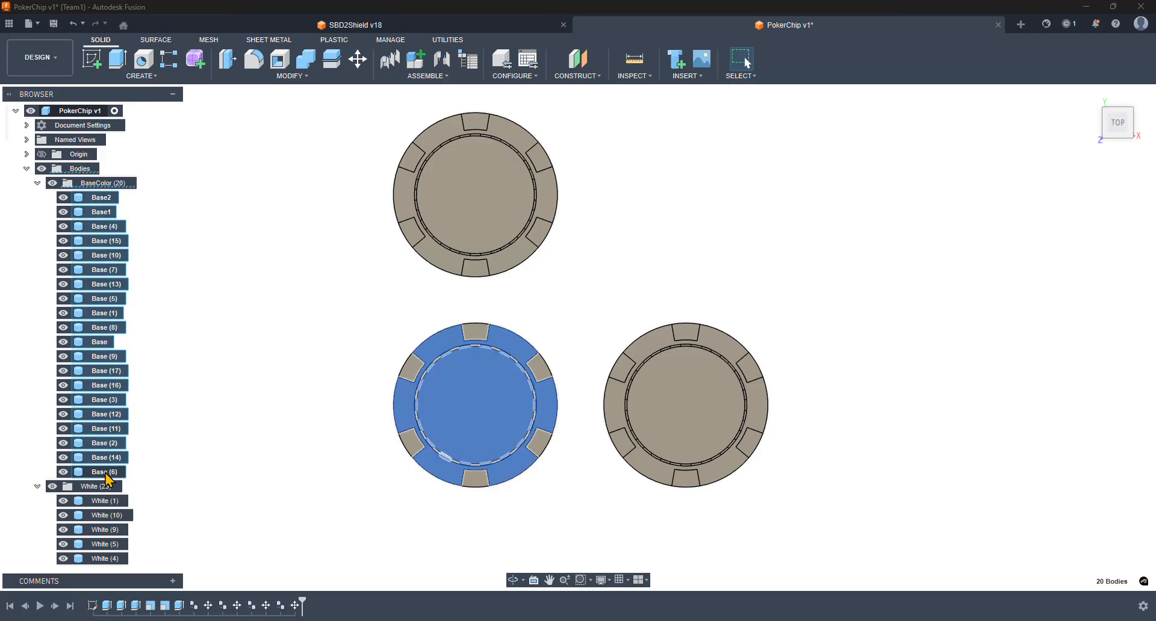
key("m")
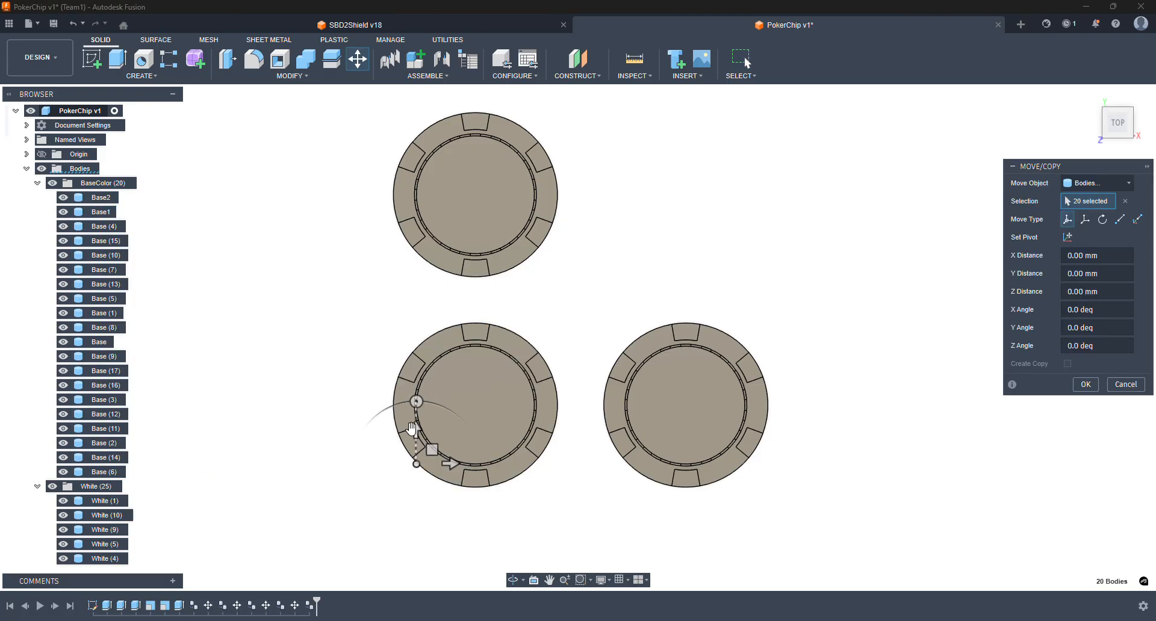
type("25")
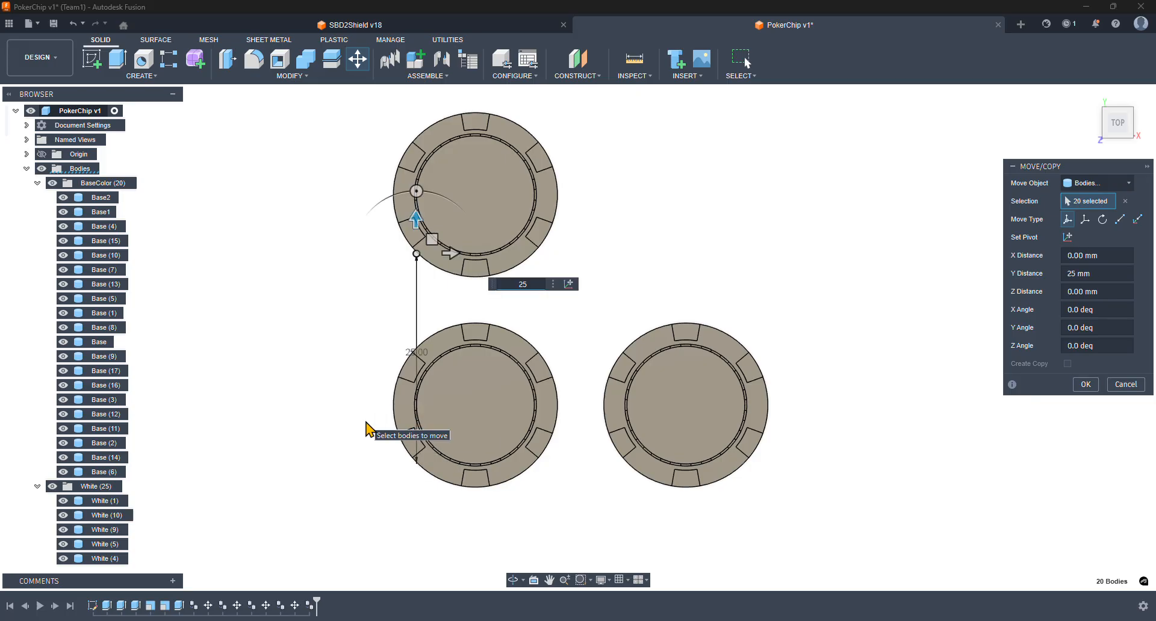
left_click(452, 254)
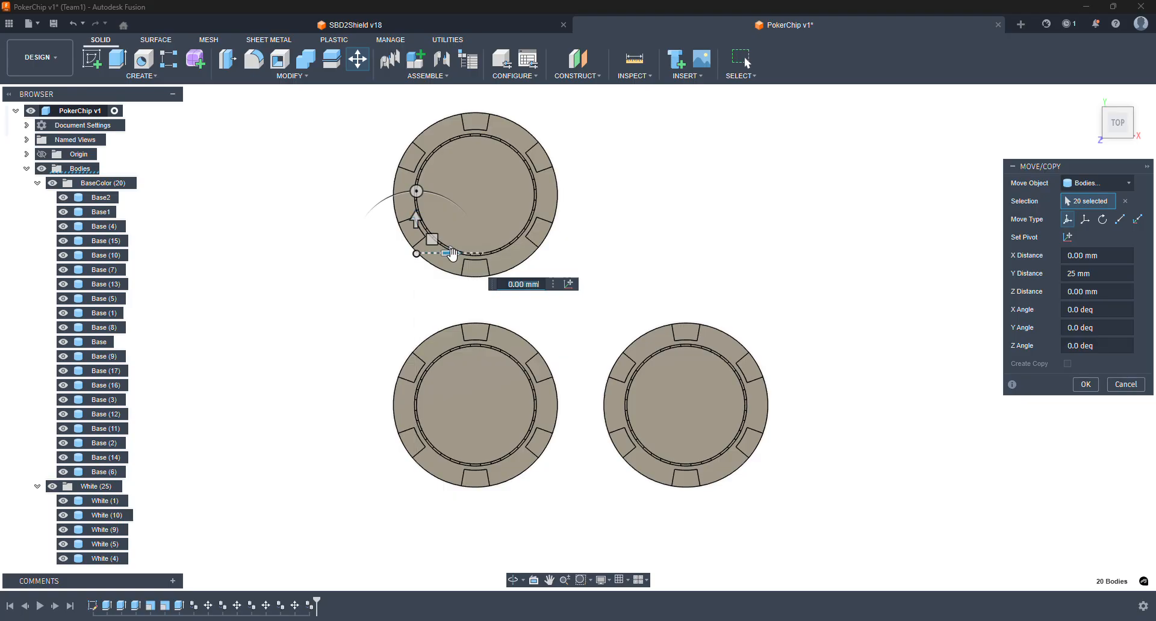
type("25")
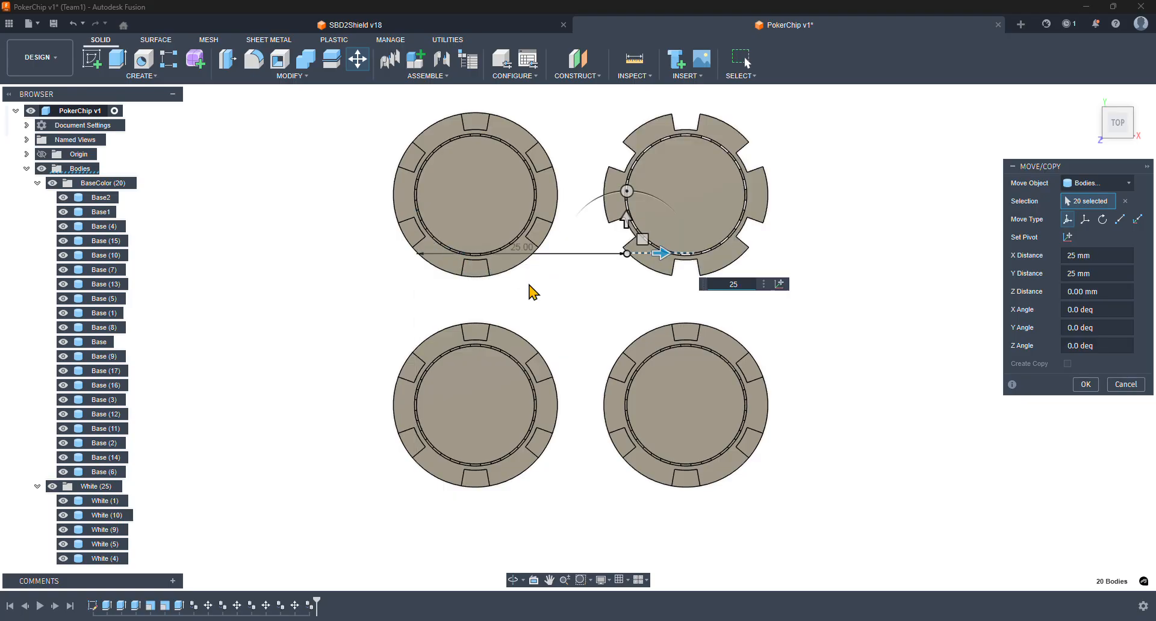
left_click(1086, 383)
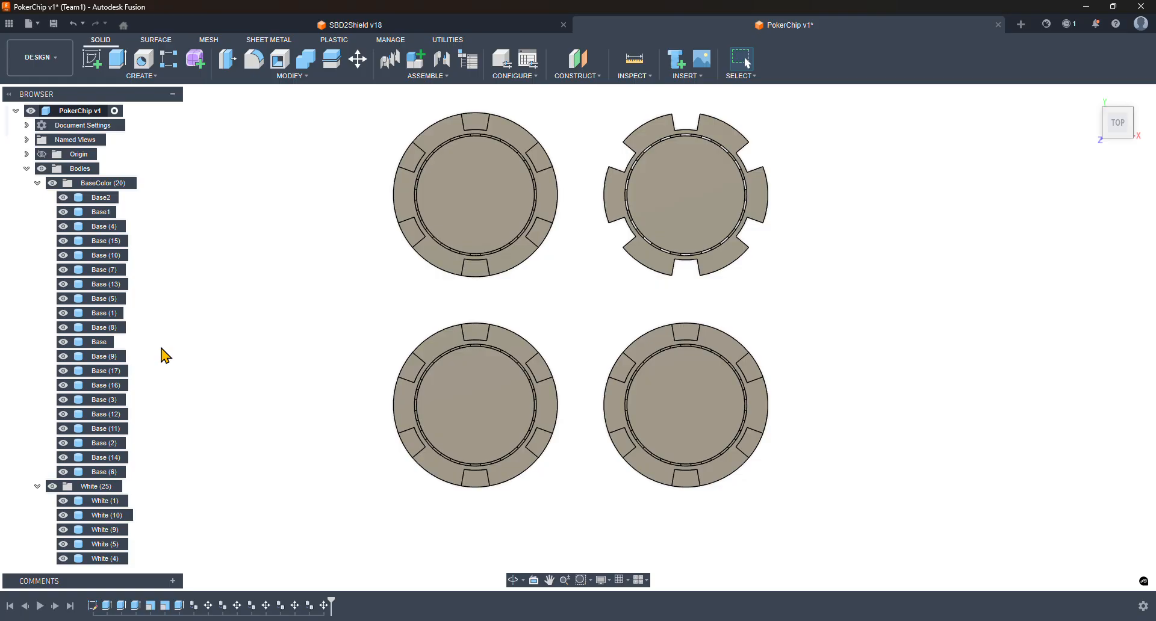
- Try to duplicate all the White bodies and move the copies 25 mm along Y and 25 mm along X onto the fourth chip
scroll(111, 438, "down", 7)
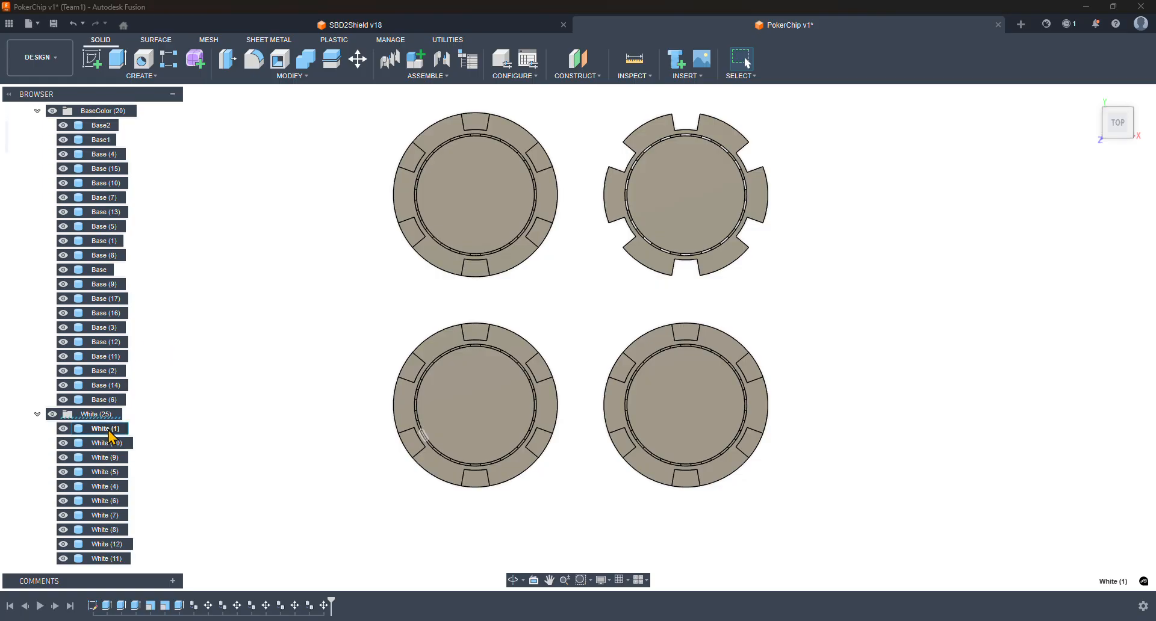
scroll(111, 437, "down", 6)
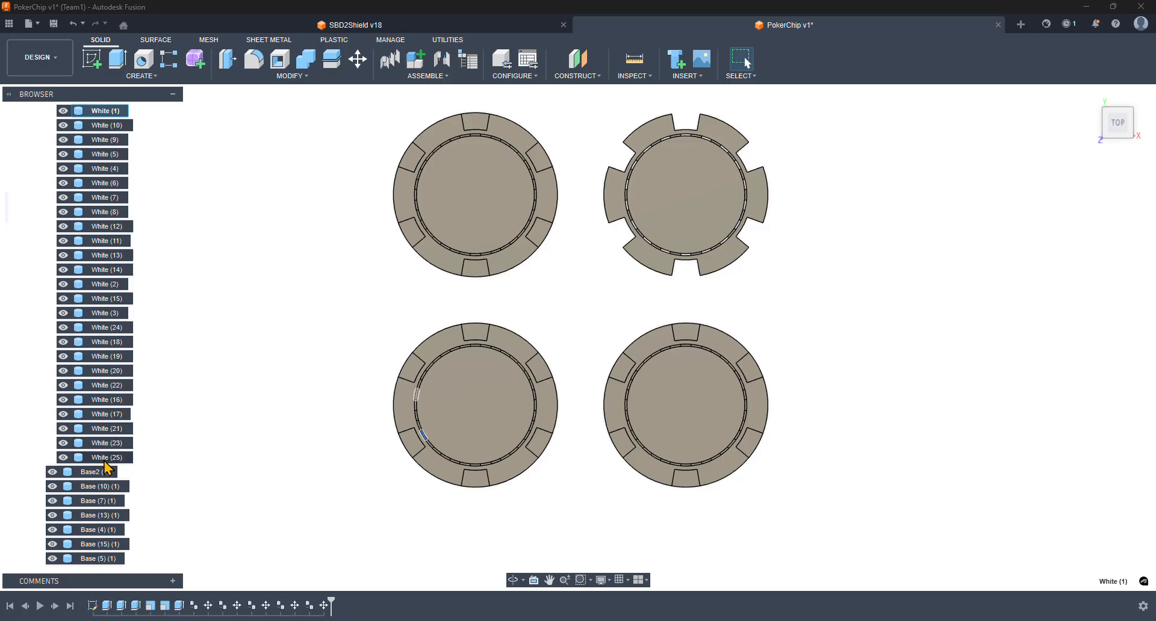
left_click(105, 460, "shift")
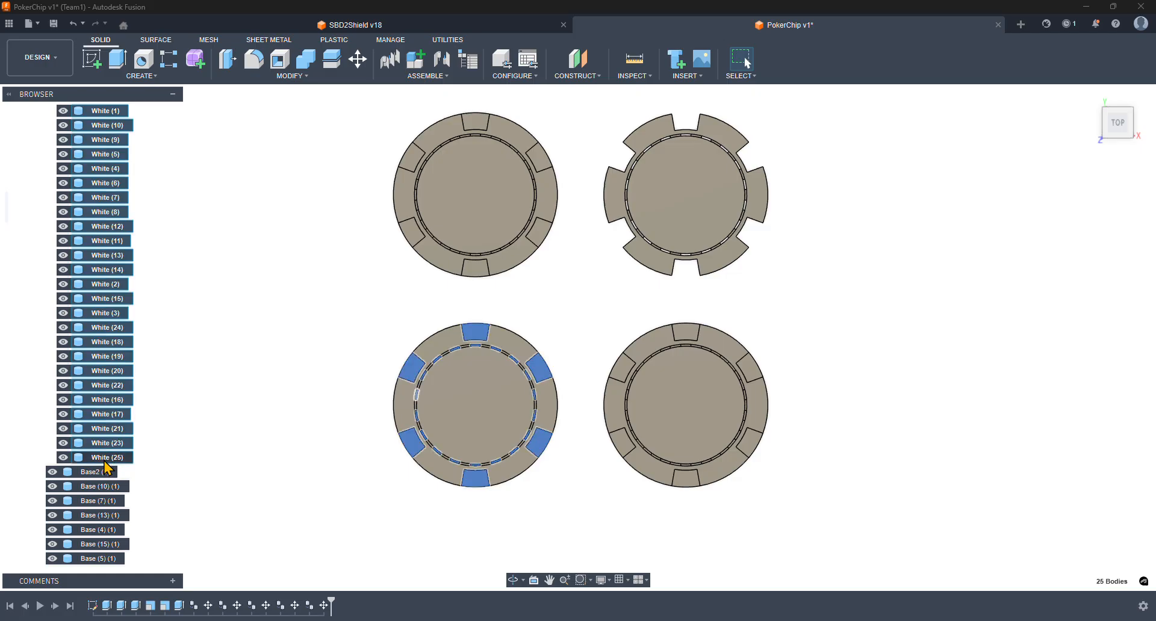
key("m")
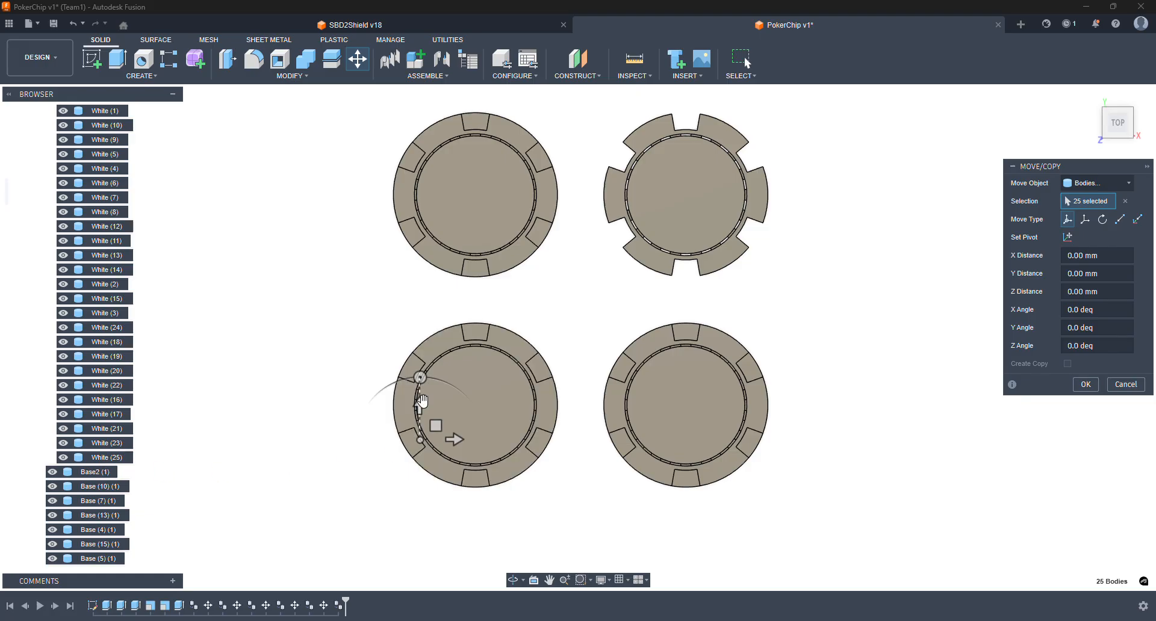
left_click(421, 401)
type("25")
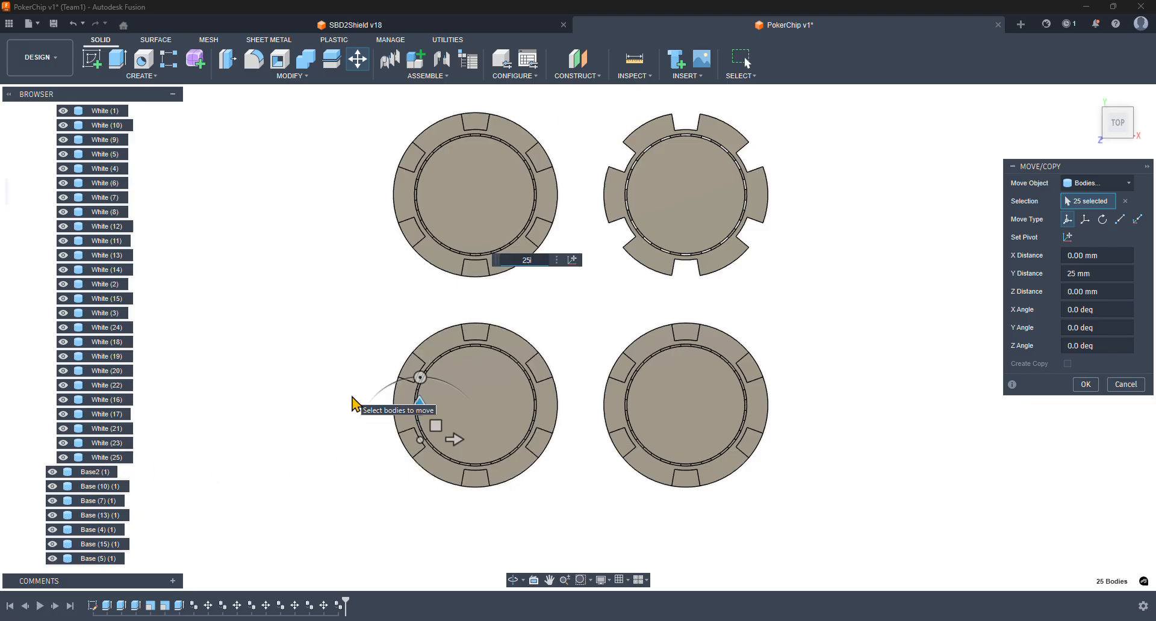
left_click(460, 228)
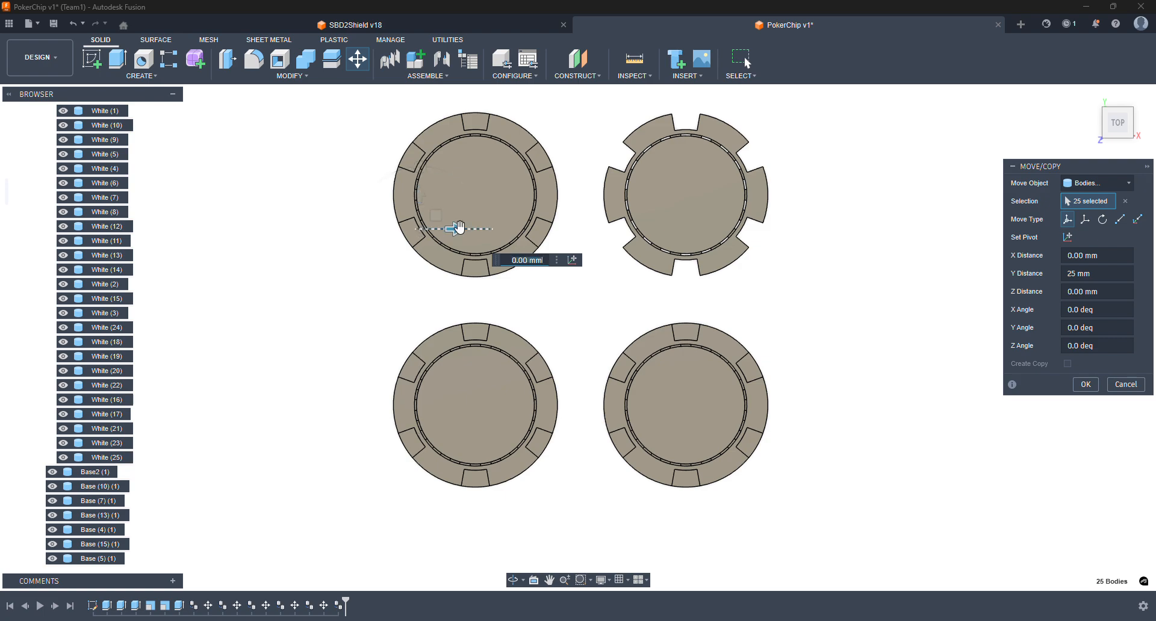
type("25")
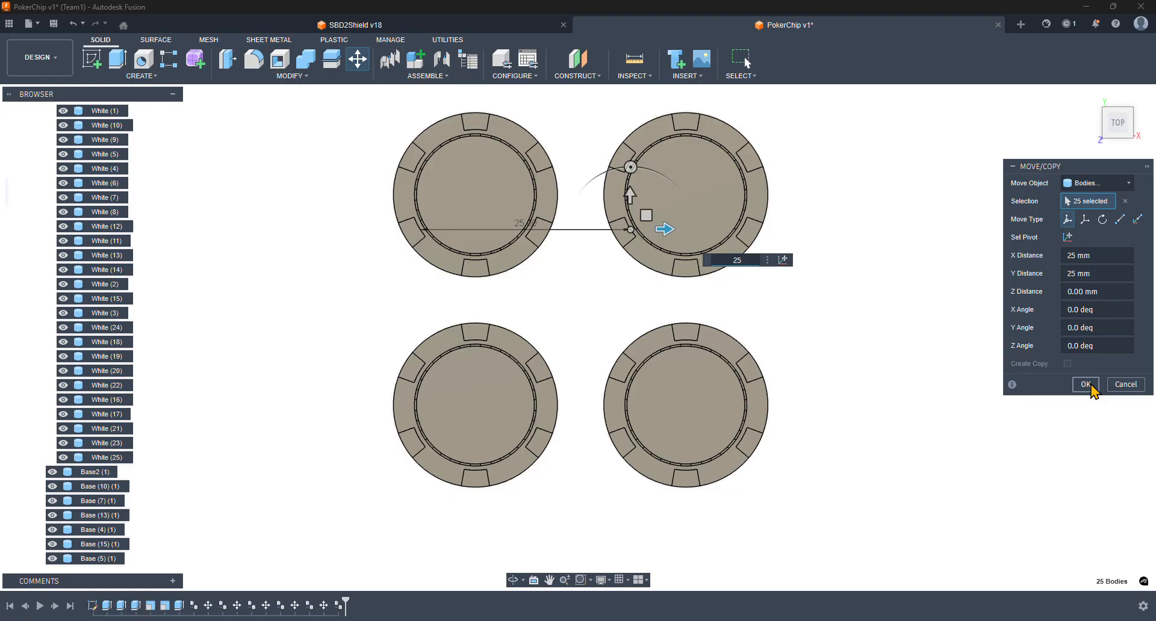
left_click(1125, 385)
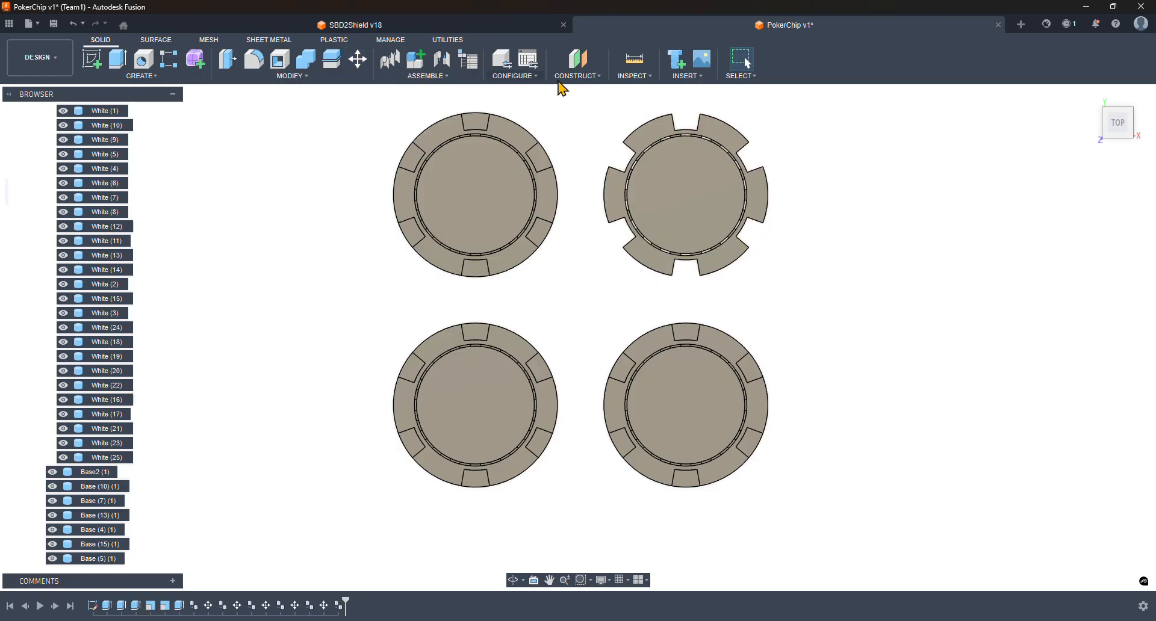
- Measure the diameter of the original chip's outer edge
left_click(641, 67)
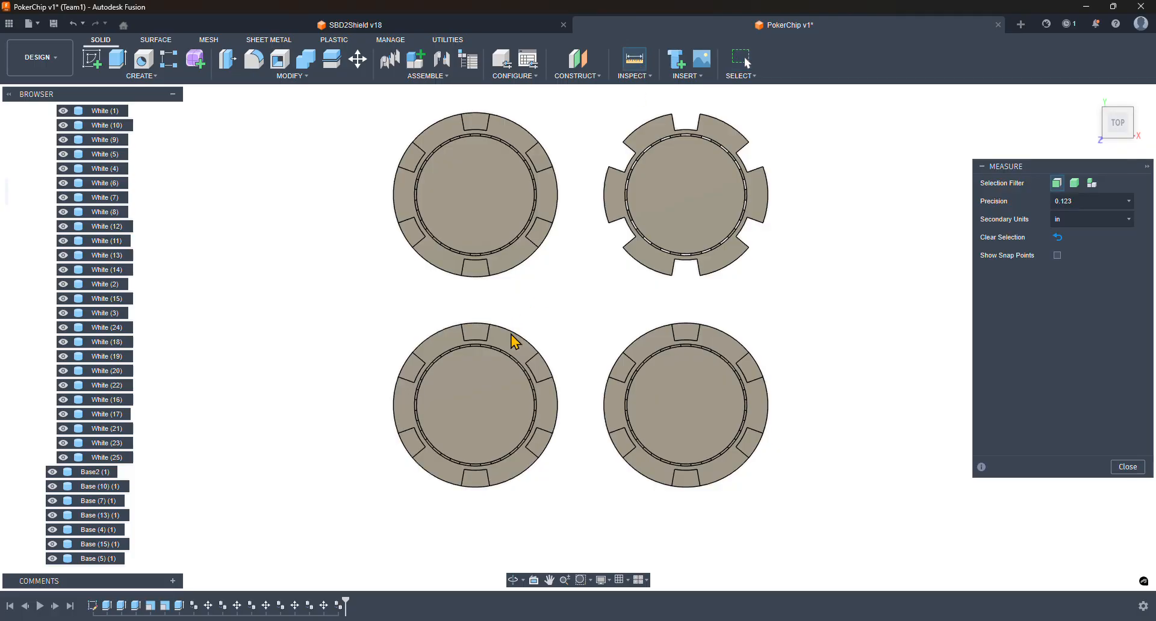
left_click(517, 341)
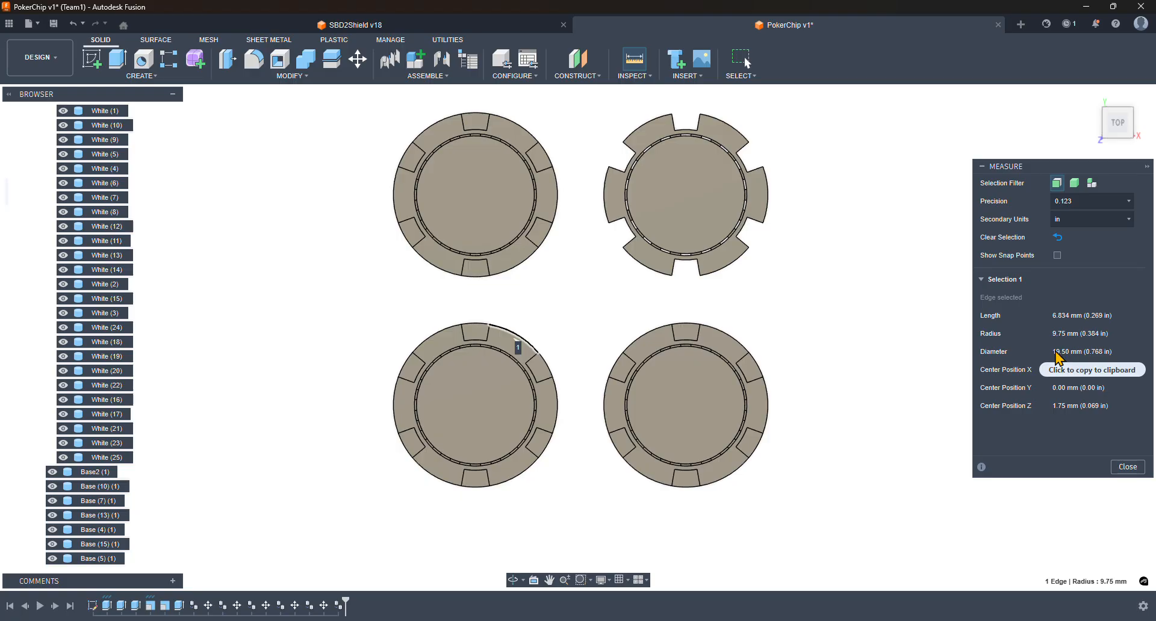
left_click(1127, 467)
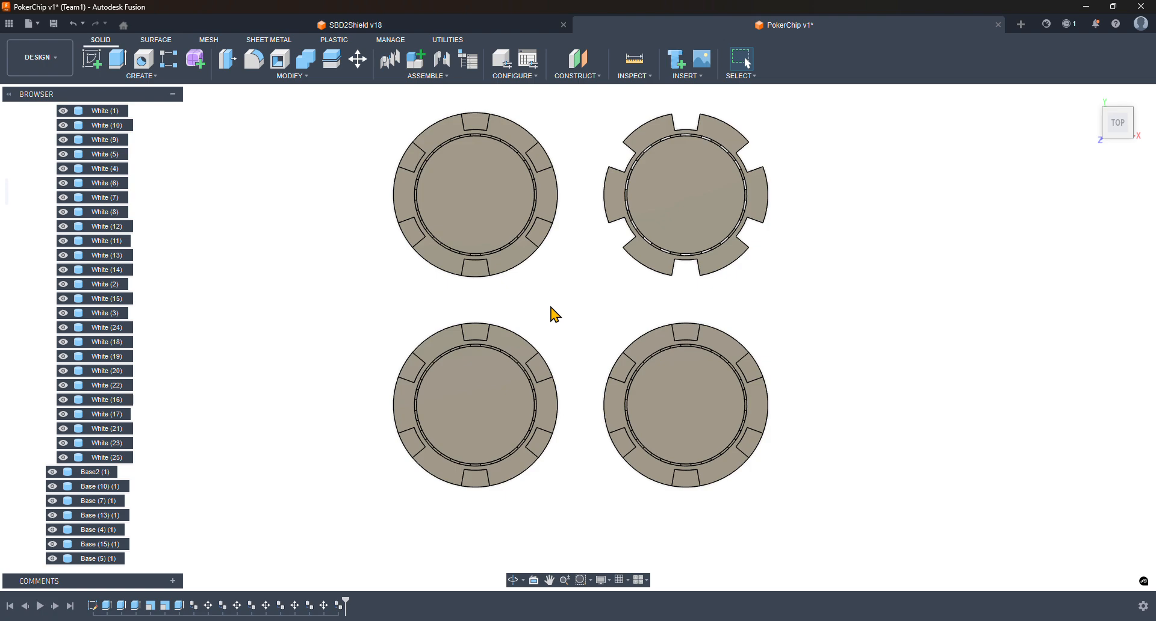
- Undo all the body copies and moves until only the original single chip is left
key("ctrl+z")
key("ctrl+z")
key("ctrl+z")
key("ctrl+z")
key("ctrl+z")
key("ctrl+z")
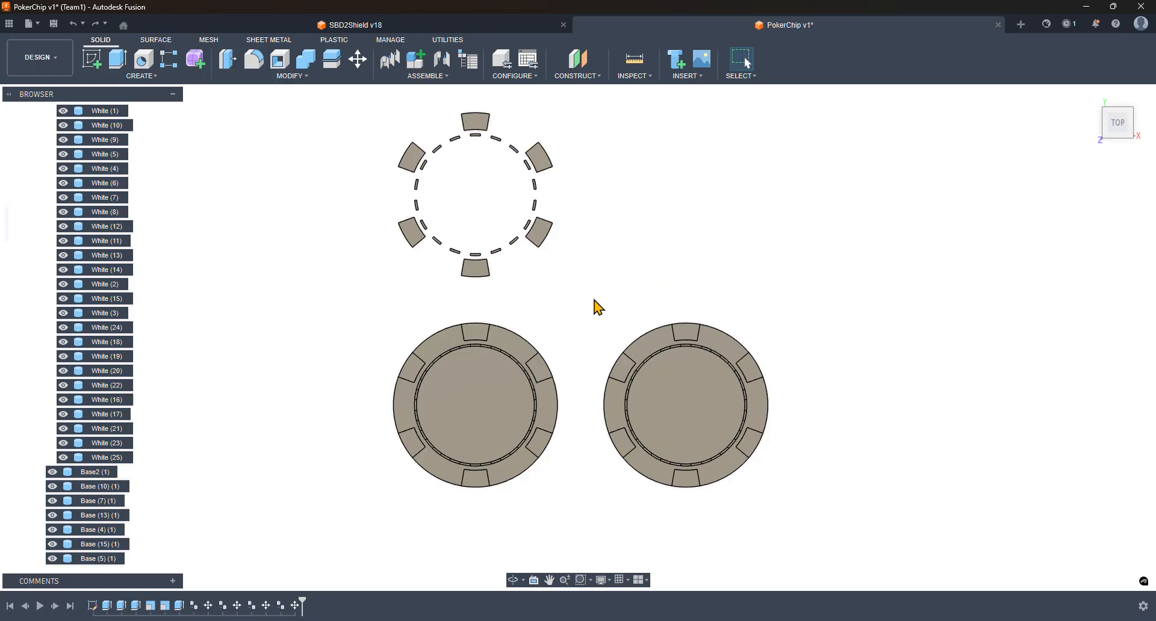
key("ctrl+z")
key("ctrl+z")
key("ctrl+z")
key("ctrl+z")
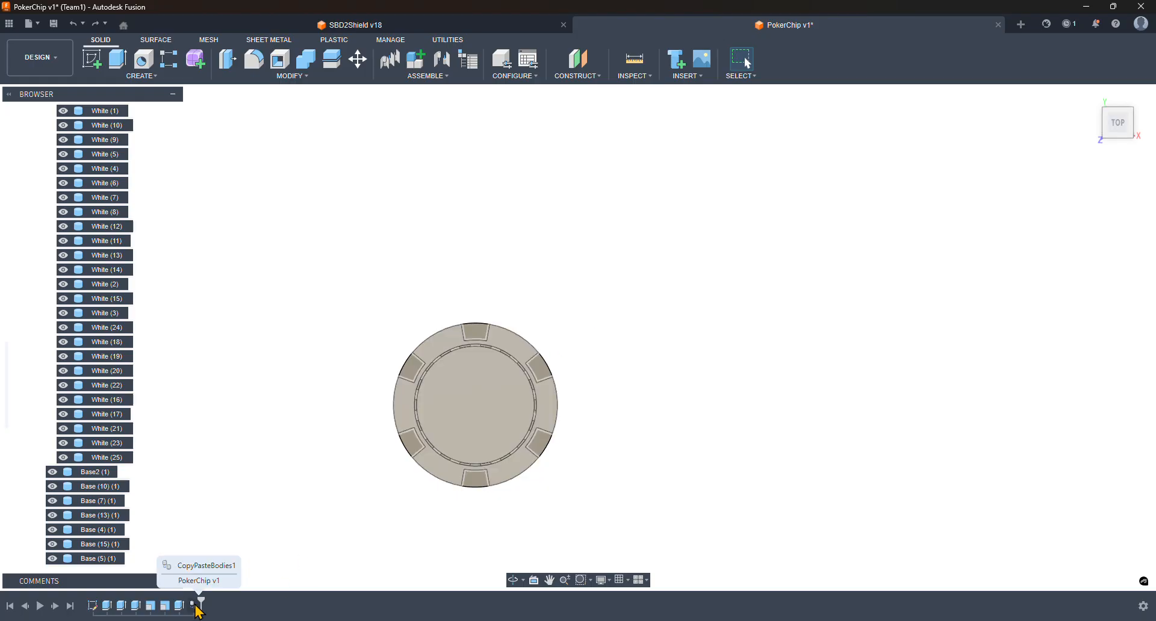
key("ctrl+z")
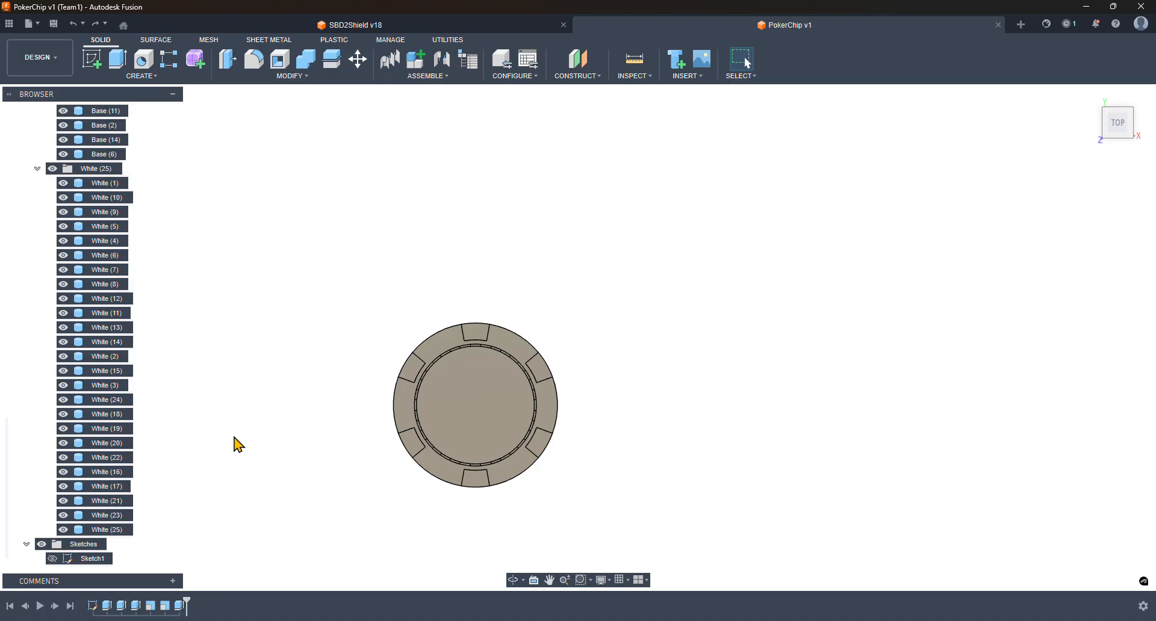
middle_click_drag(354, 266, 508, 178)
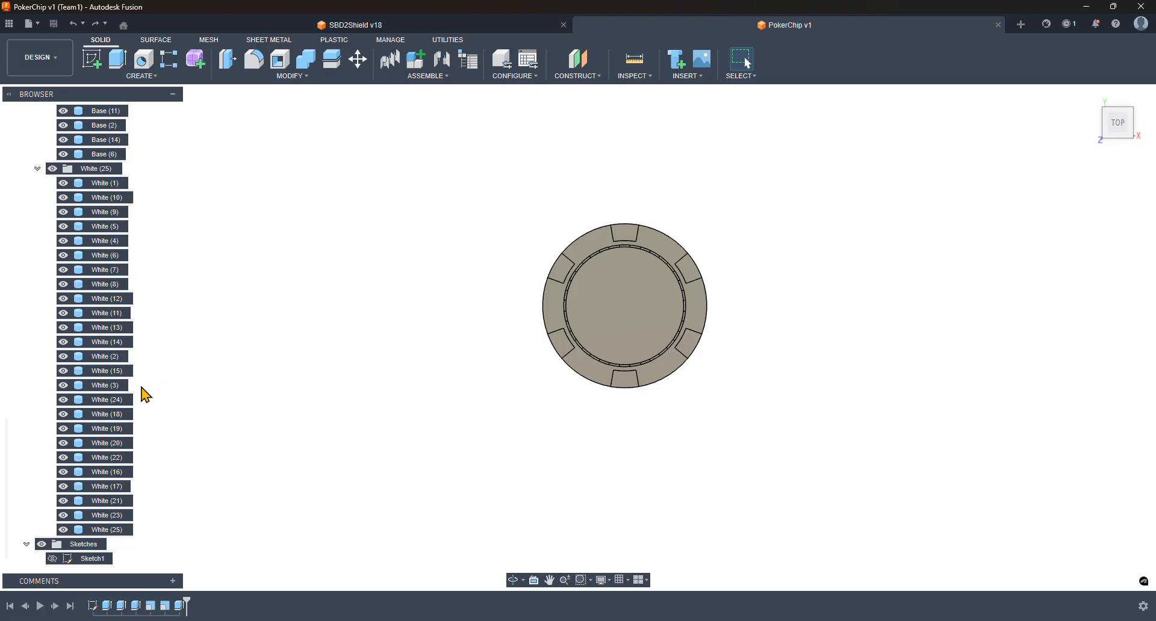
scroll(128, 397, "up", 5)
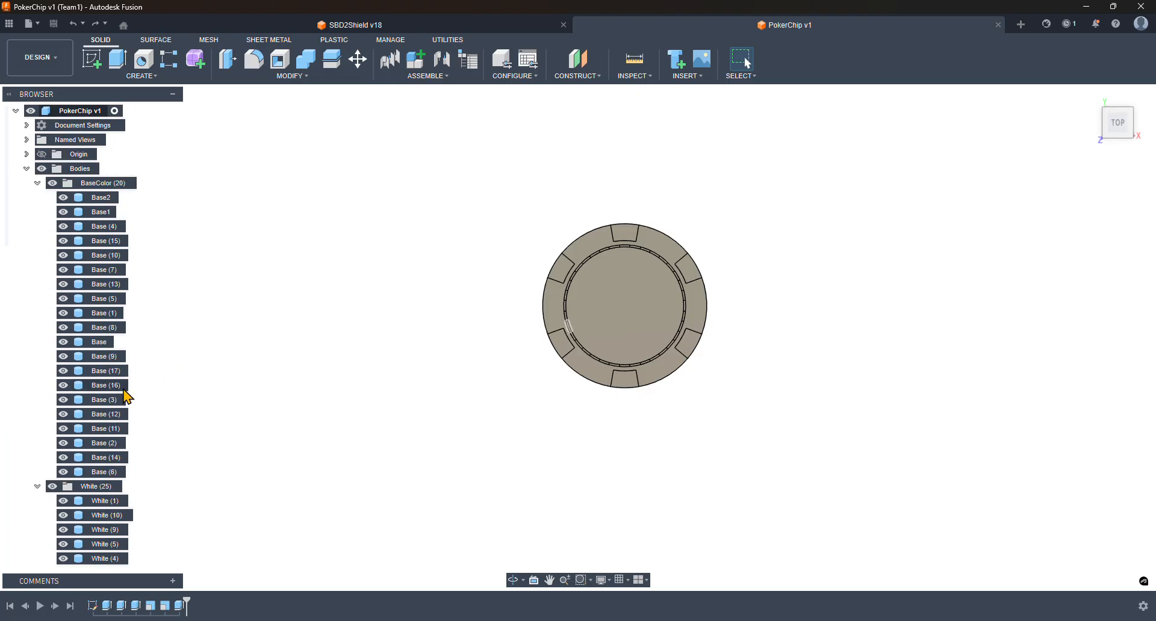
left_click(293, 76)
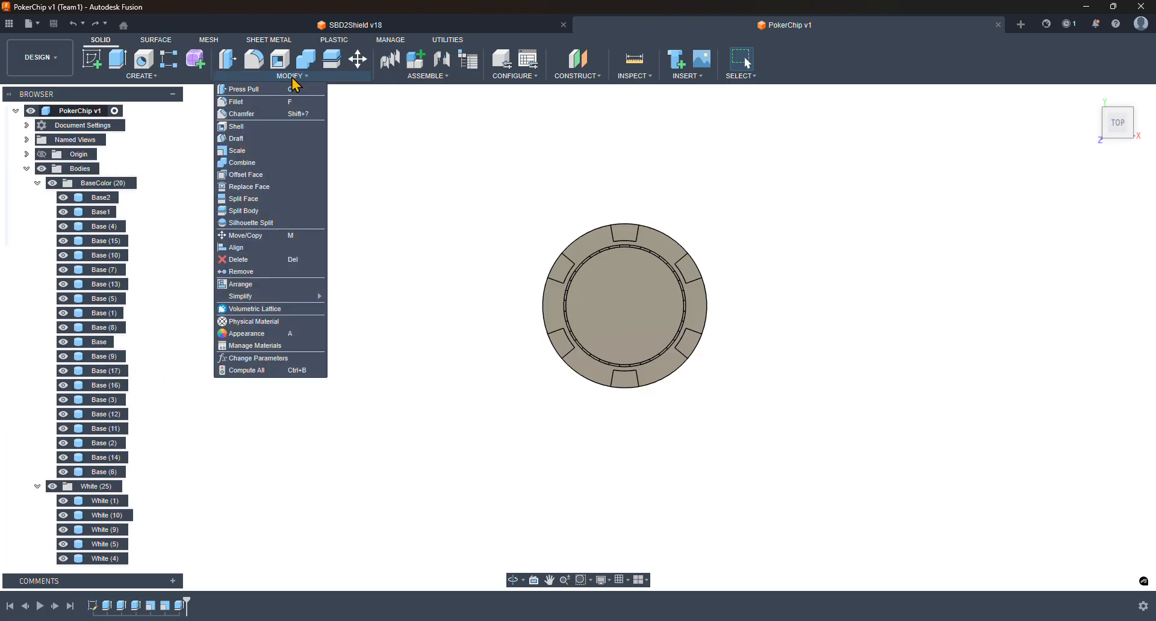
left_click(249, 154)
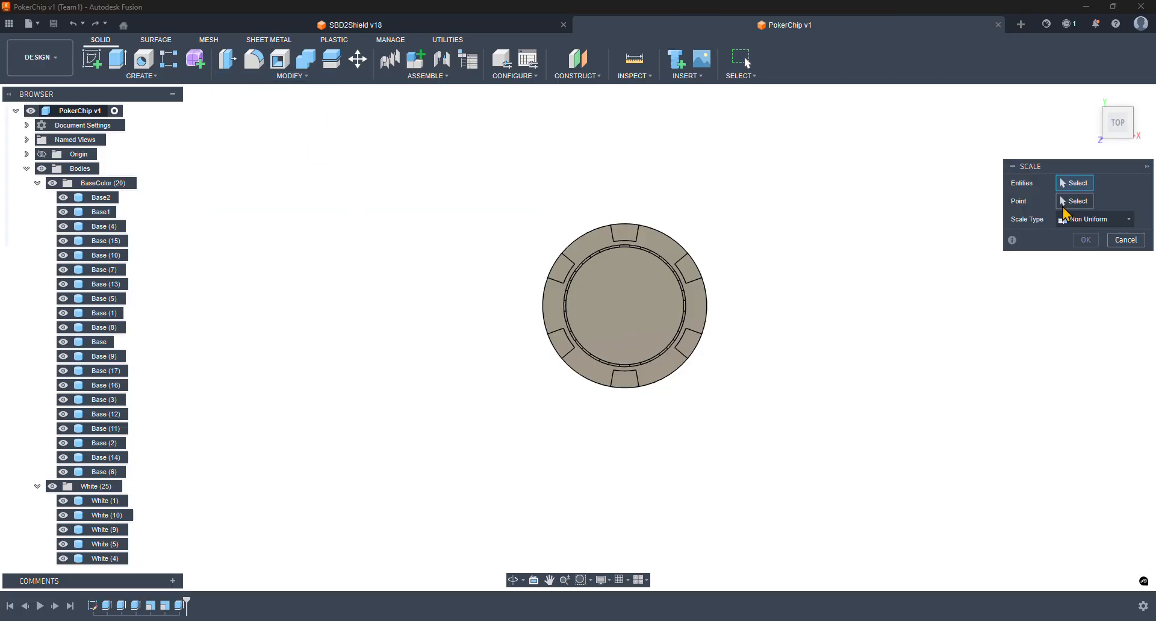
left_click(111, 198)
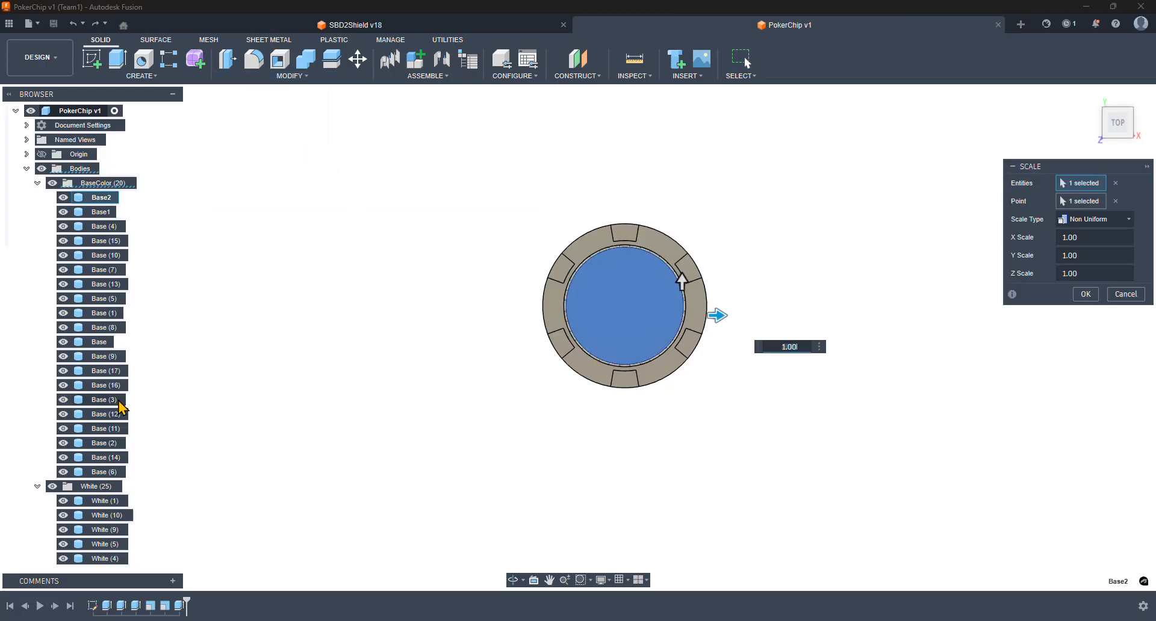
left_click(105, 475, "shift")
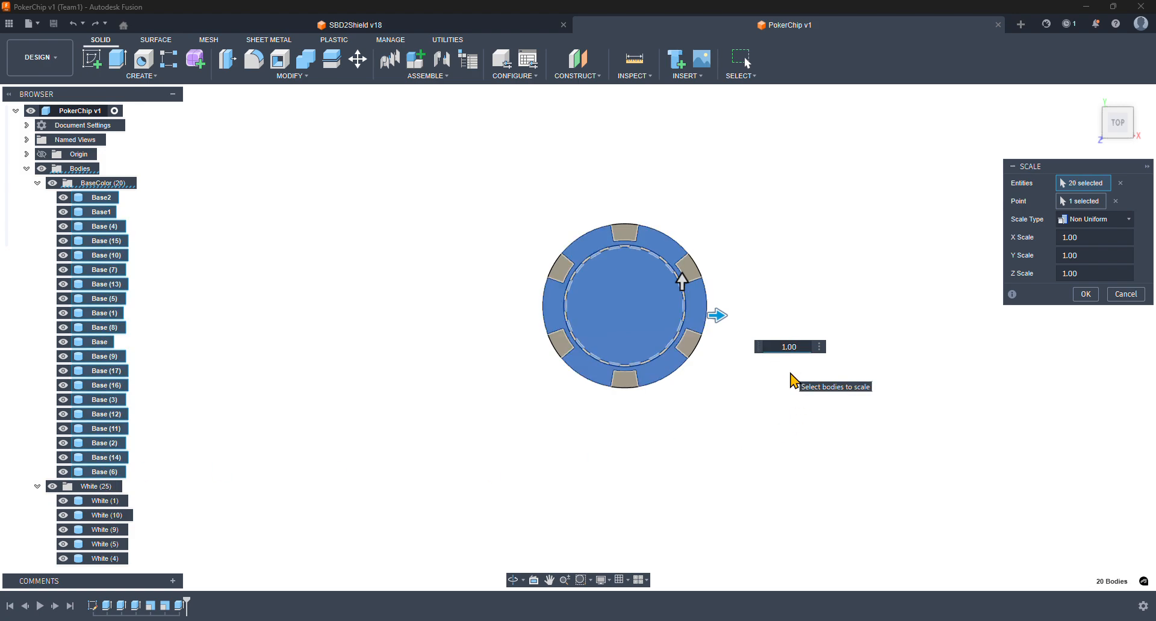
type("2")
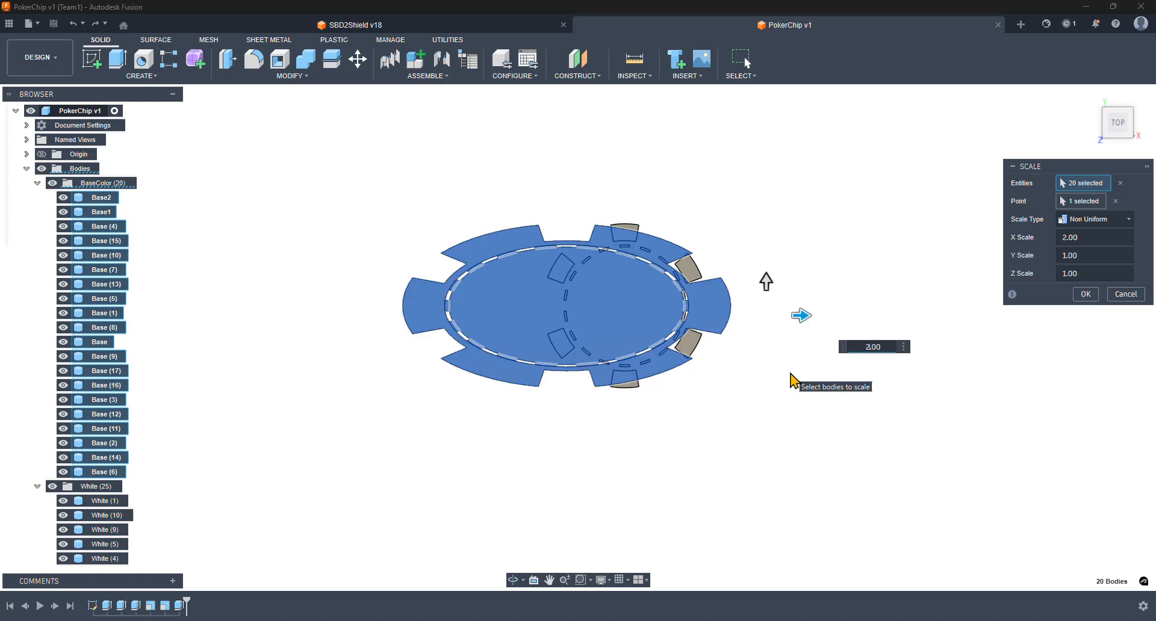
key("BackSpace")
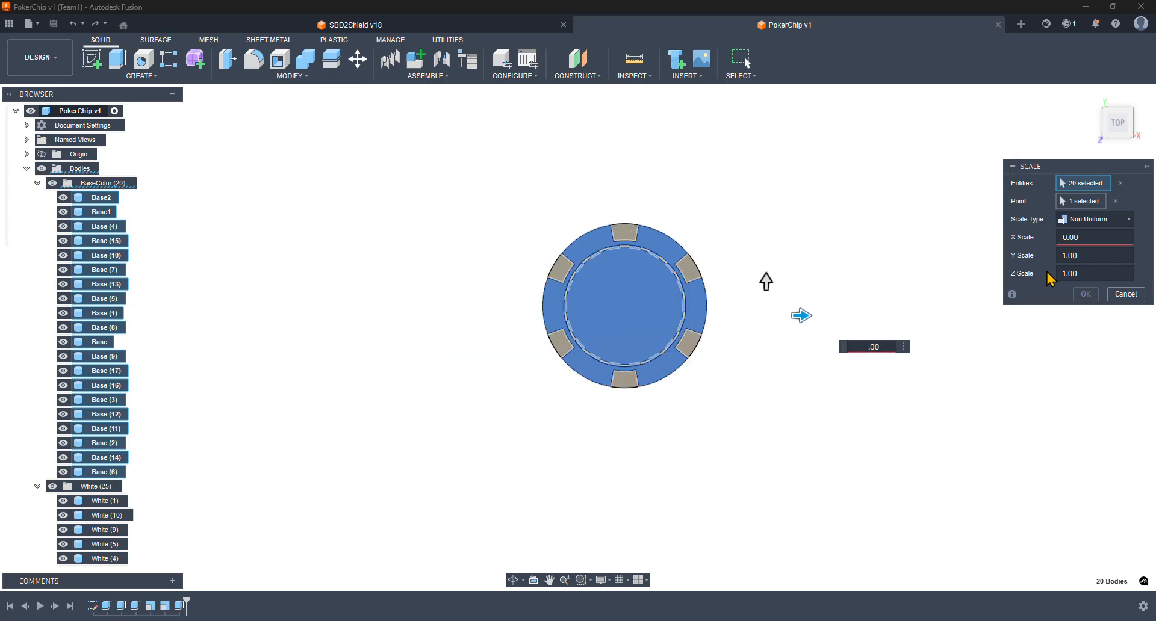
left_click(1127, 219)
left_click(1084, 236)
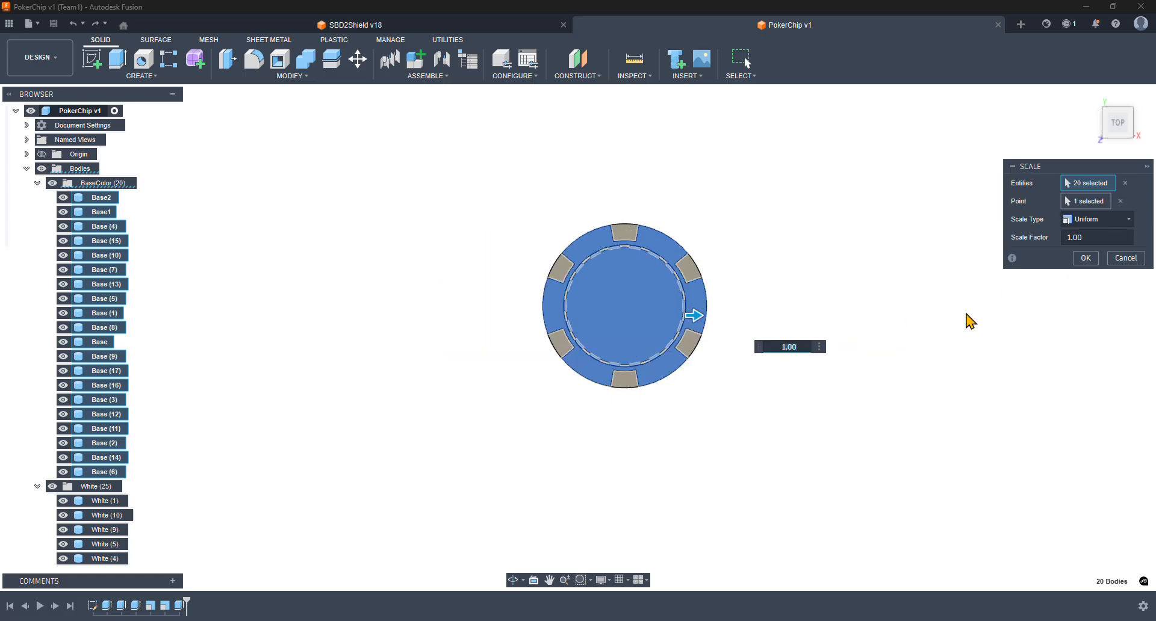
left_click(779, 352)
key("Delete")
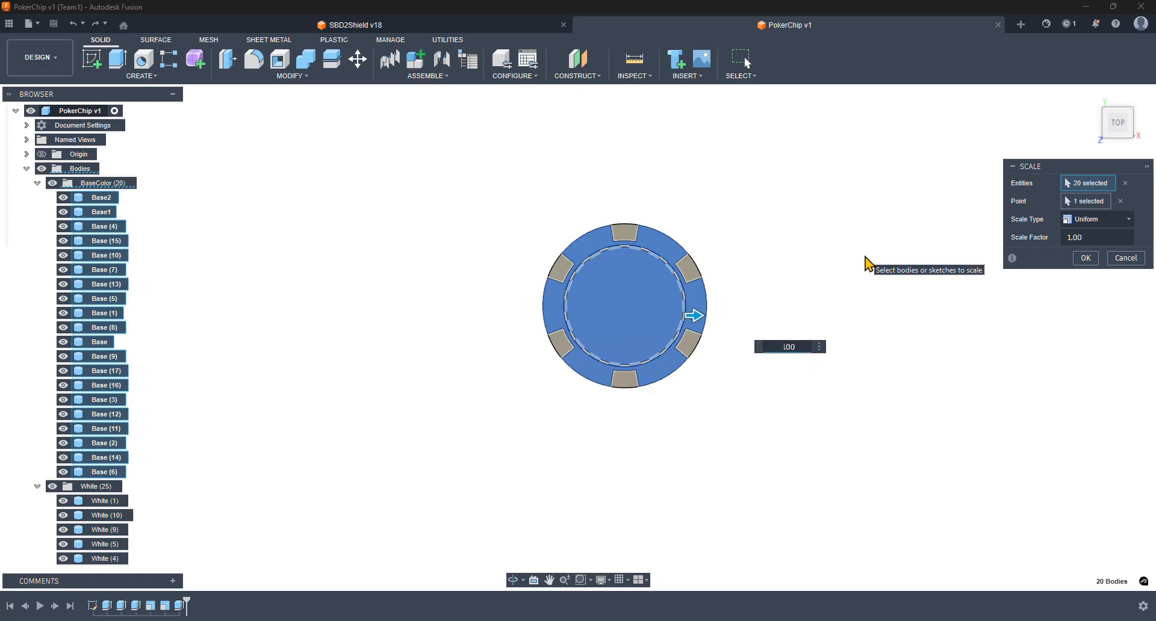
type("2")
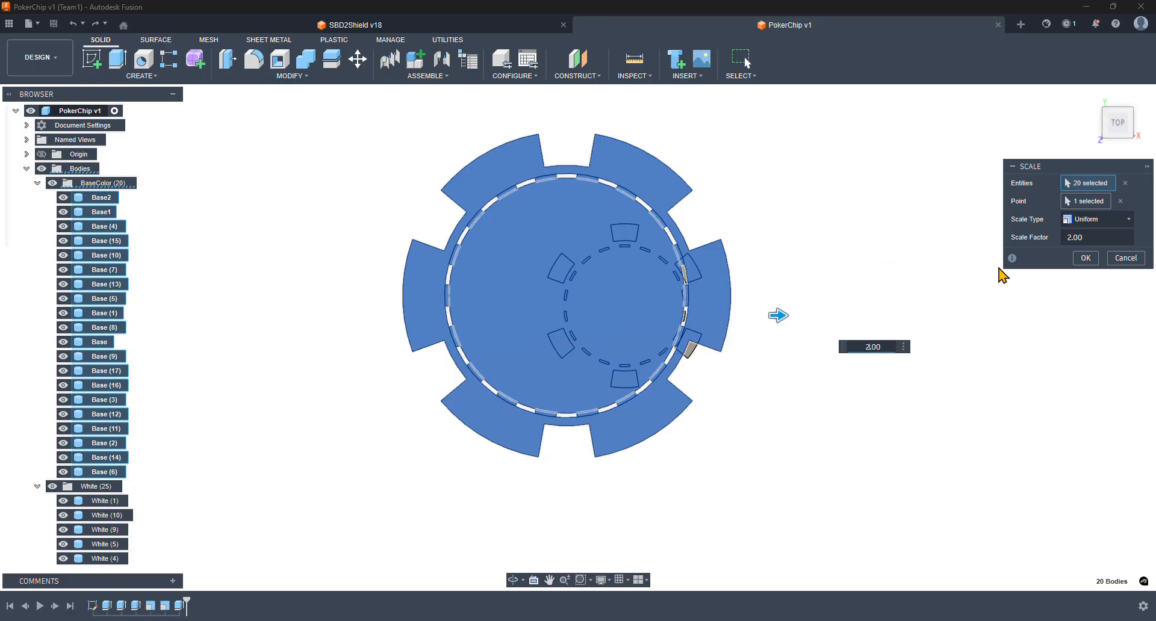
left_click(1087, 202)
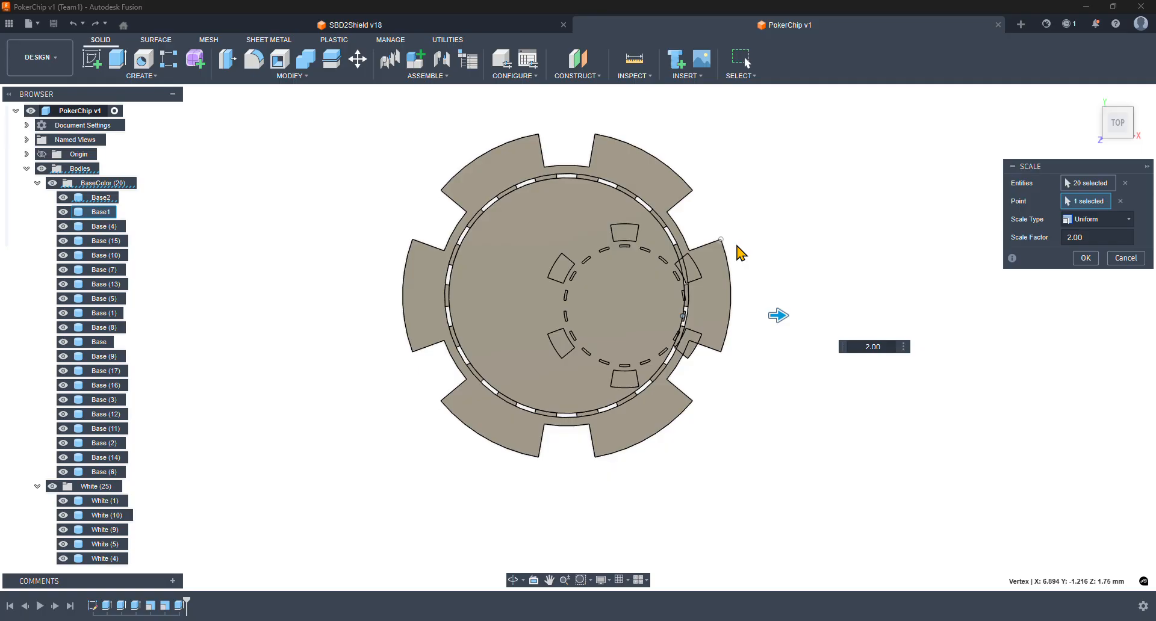
left_click(1122, 259)
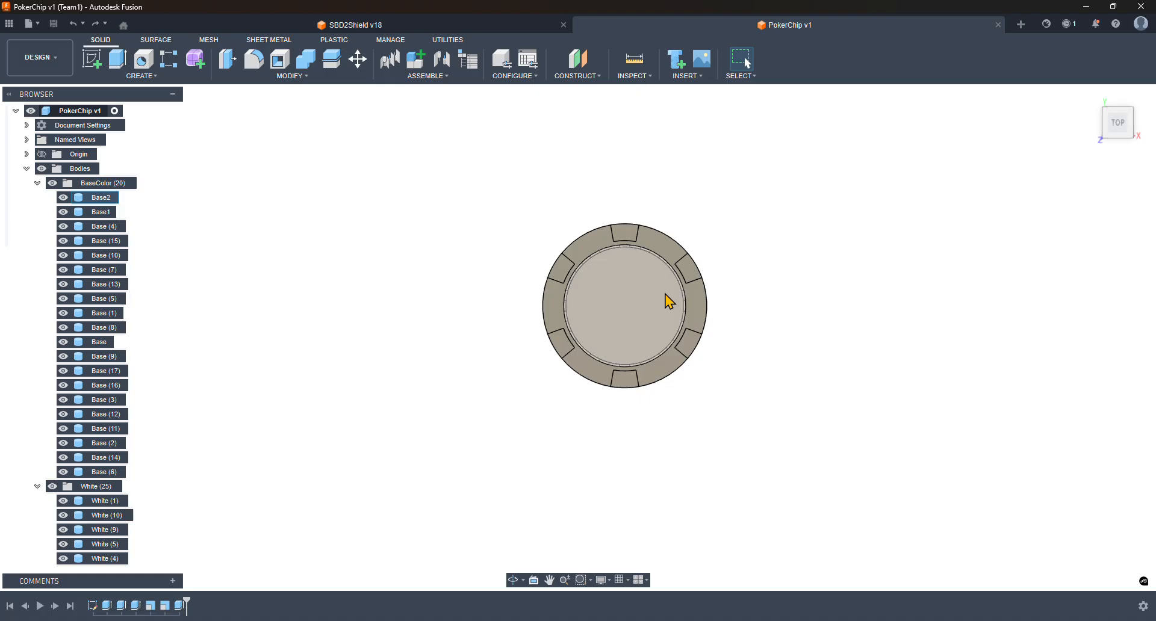
- Scale all the BaseColor bodies uniformly by a factor of 2 about the outer rim vertex beside the upper-right White insert
left_click(109, 198)
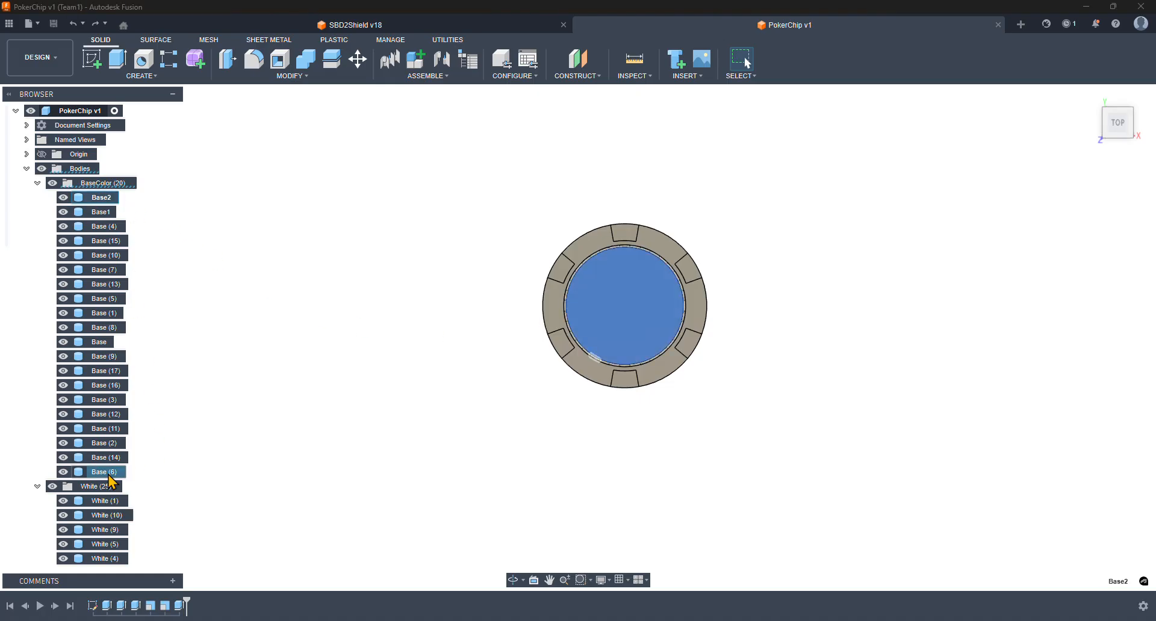
left_click(110, 473, "shift")
left_click(266, 78)
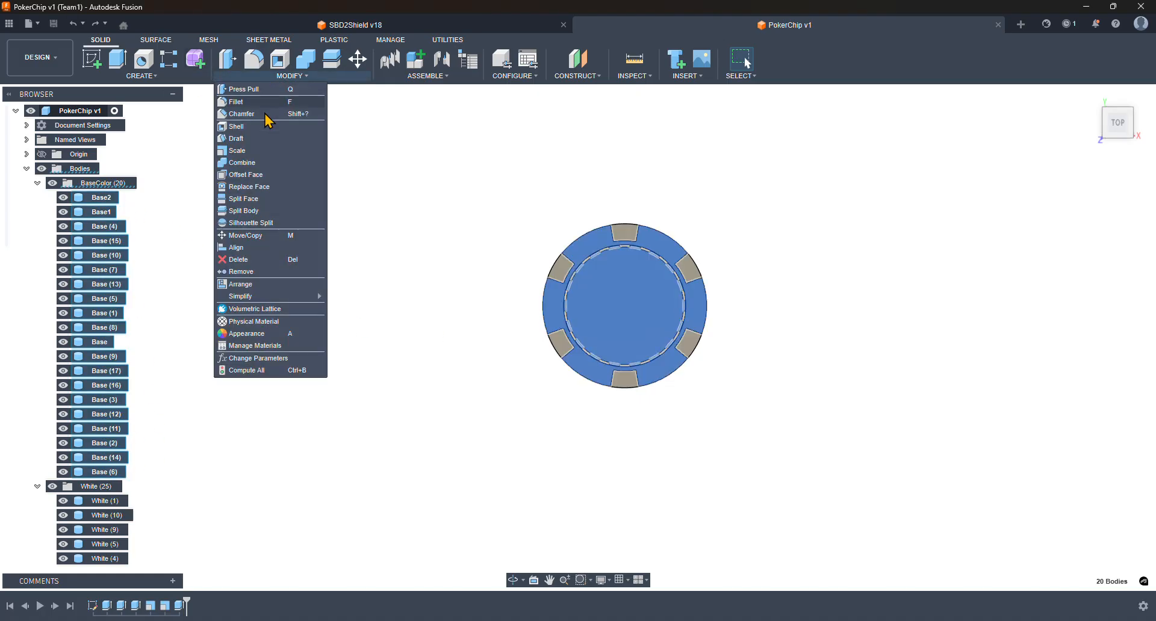
left_click(253, 151)
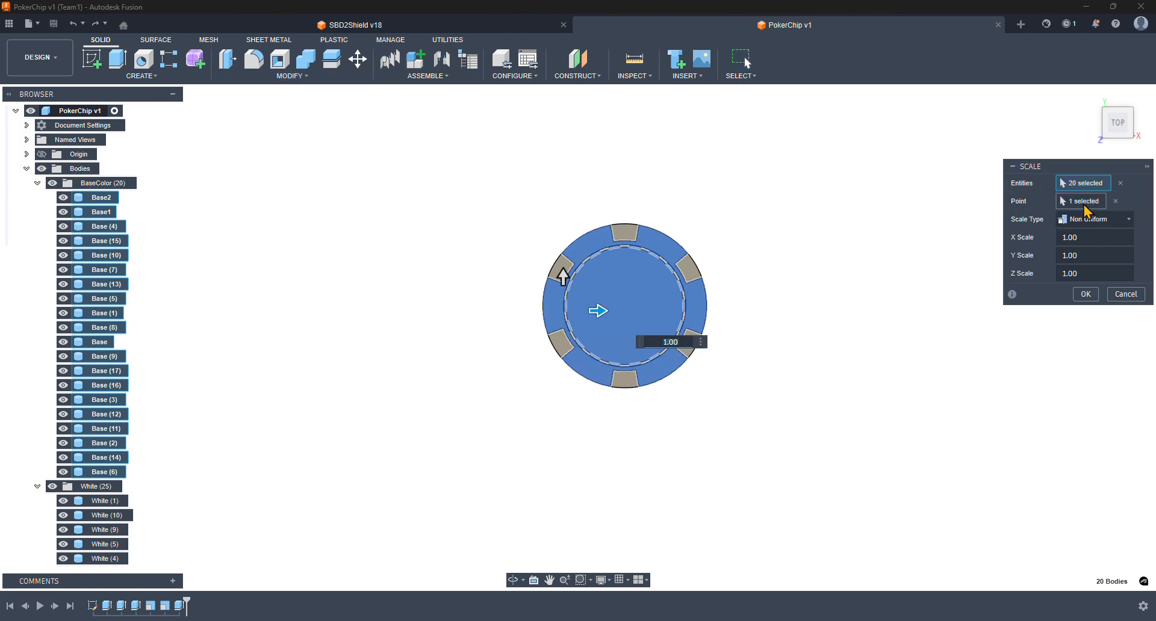
left_click(1081, 203)
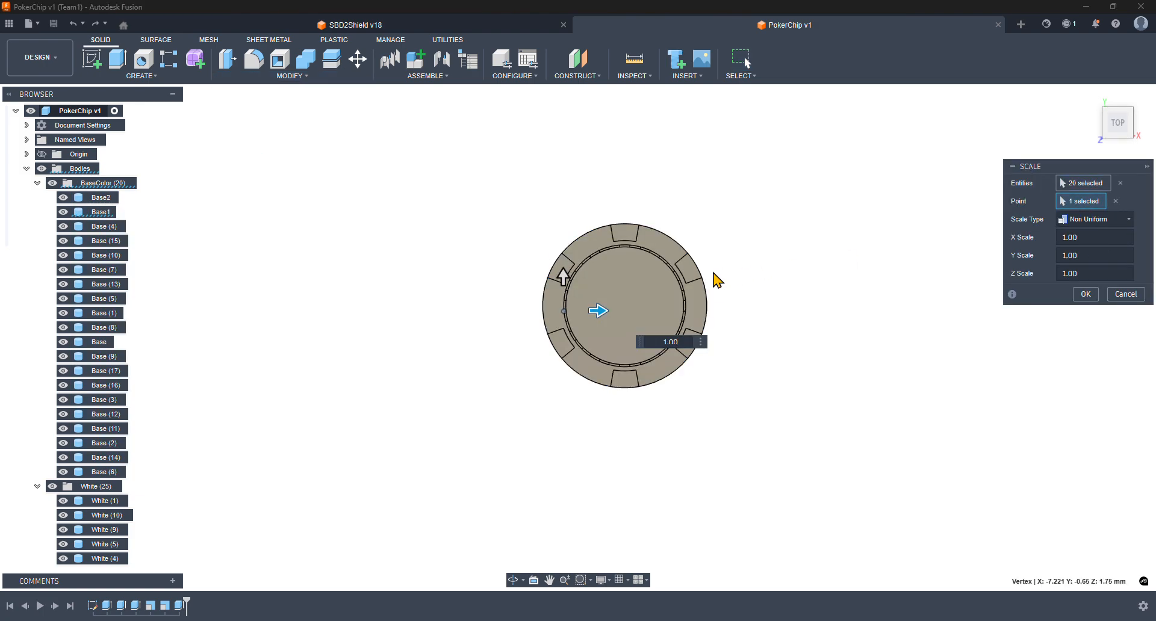
scroll(712, 280, "up", 3)
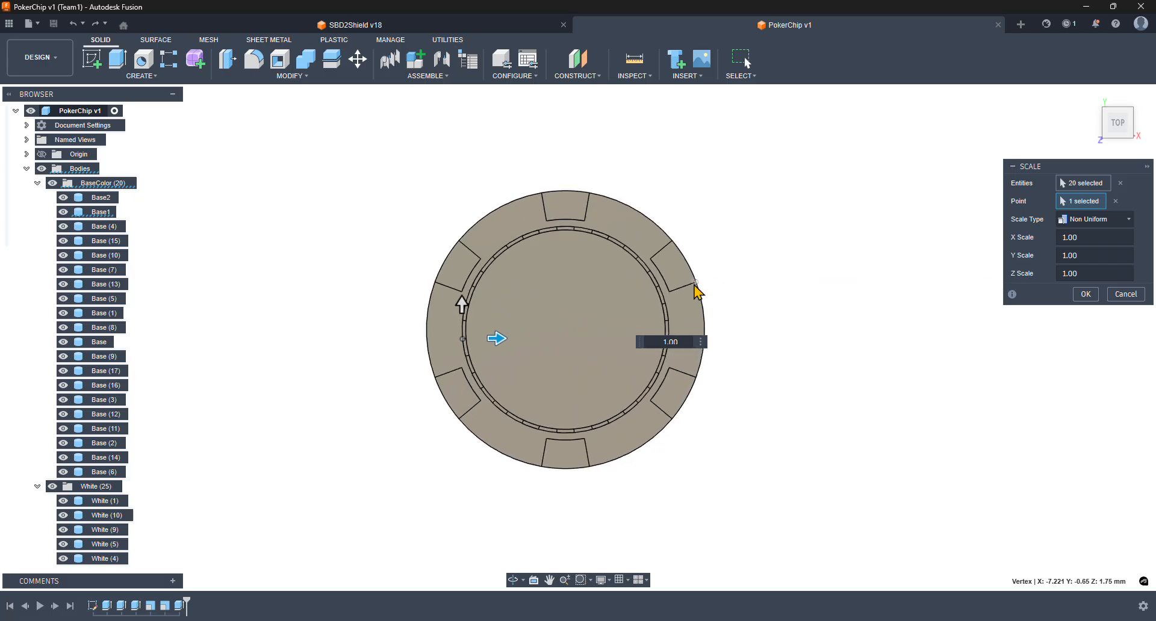
left_click(696, 282)
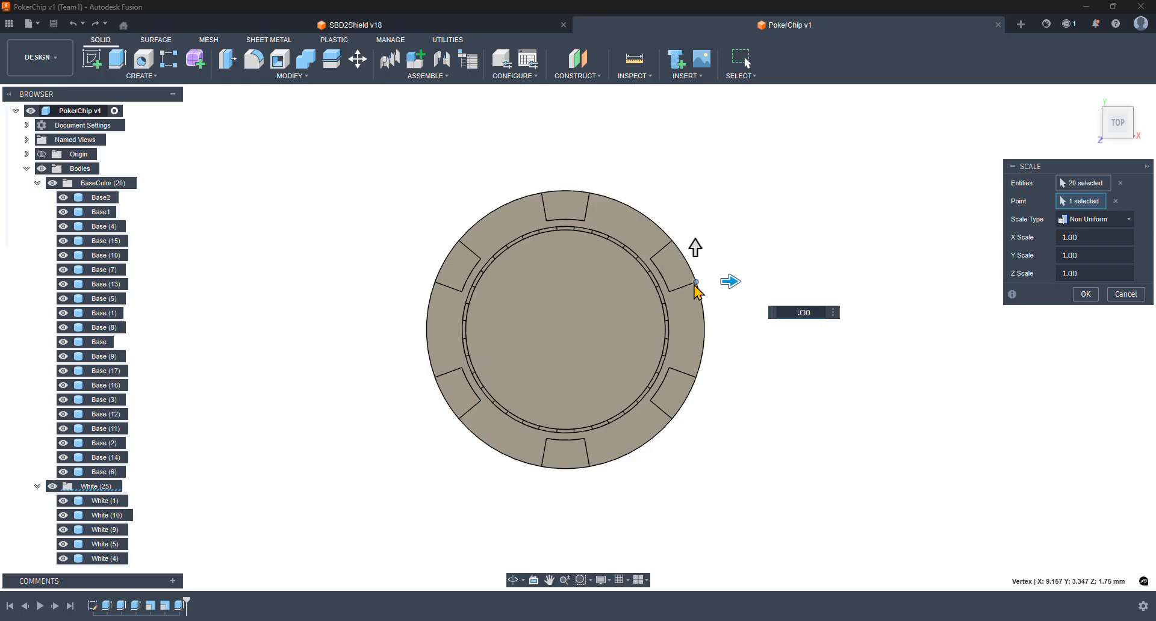
type("2")
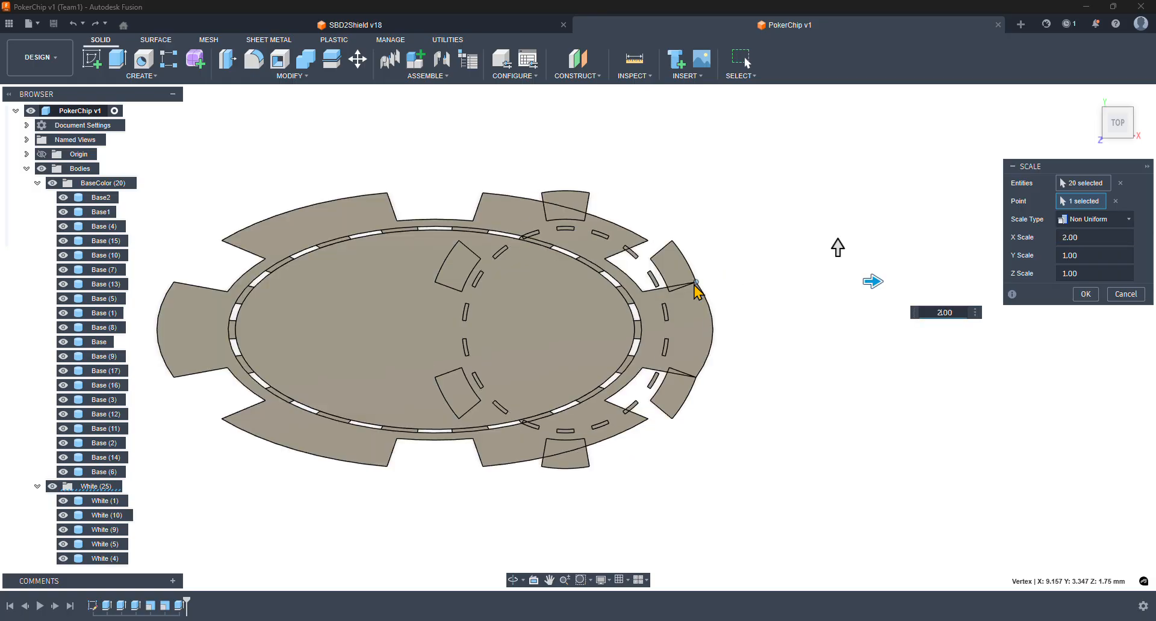
left_click(1120, 220)
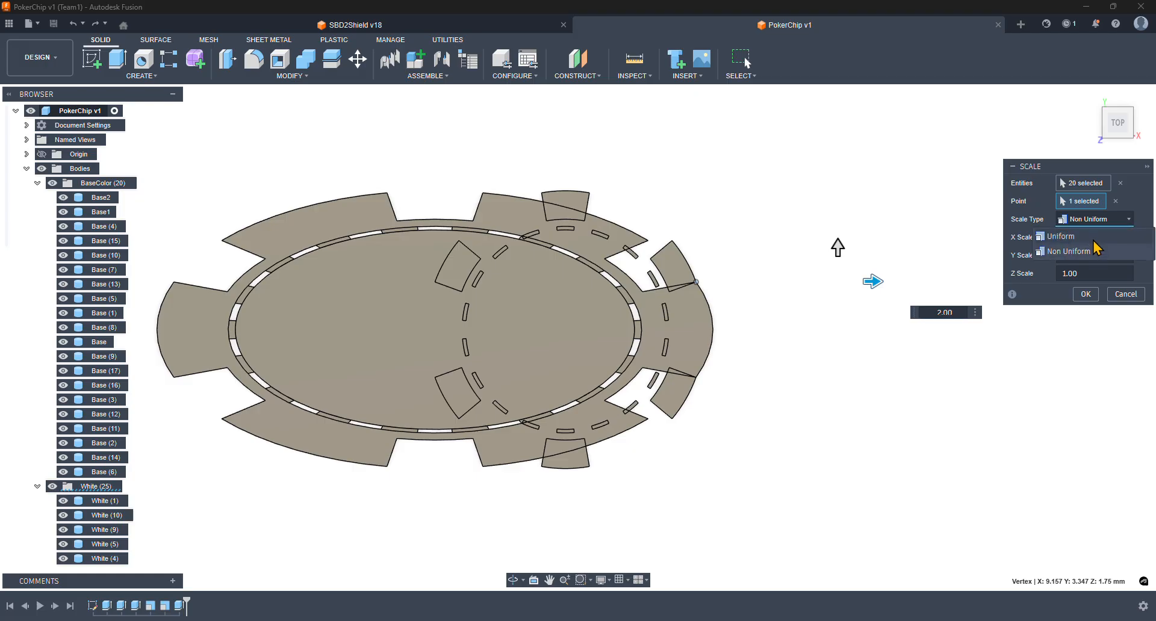
left_click(1093, 237)
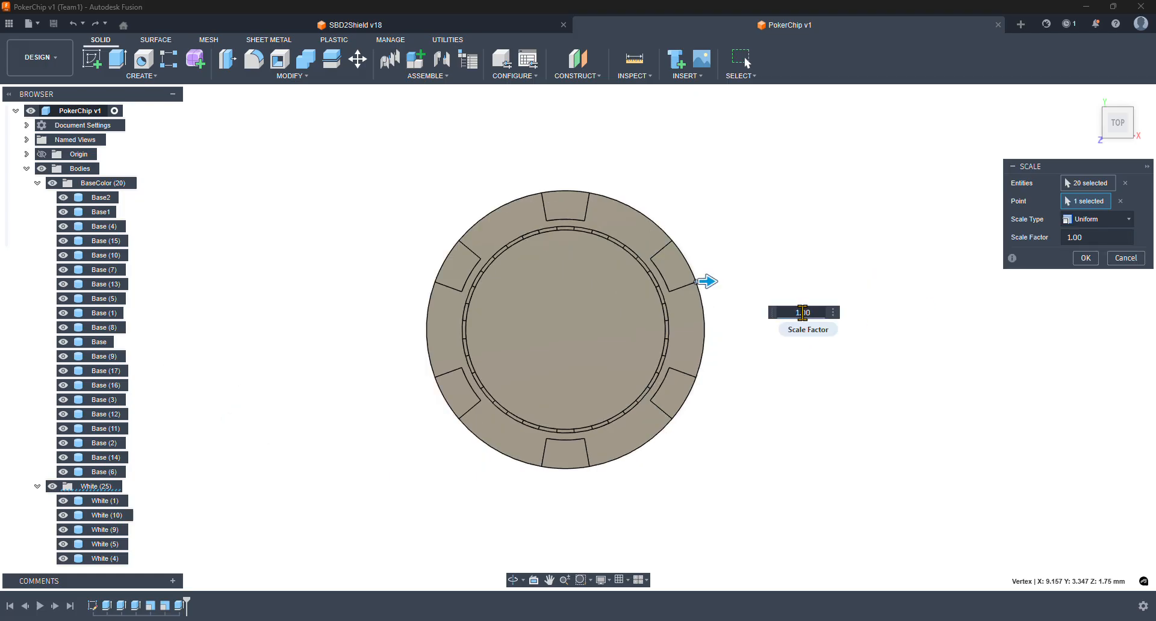
key("Return")
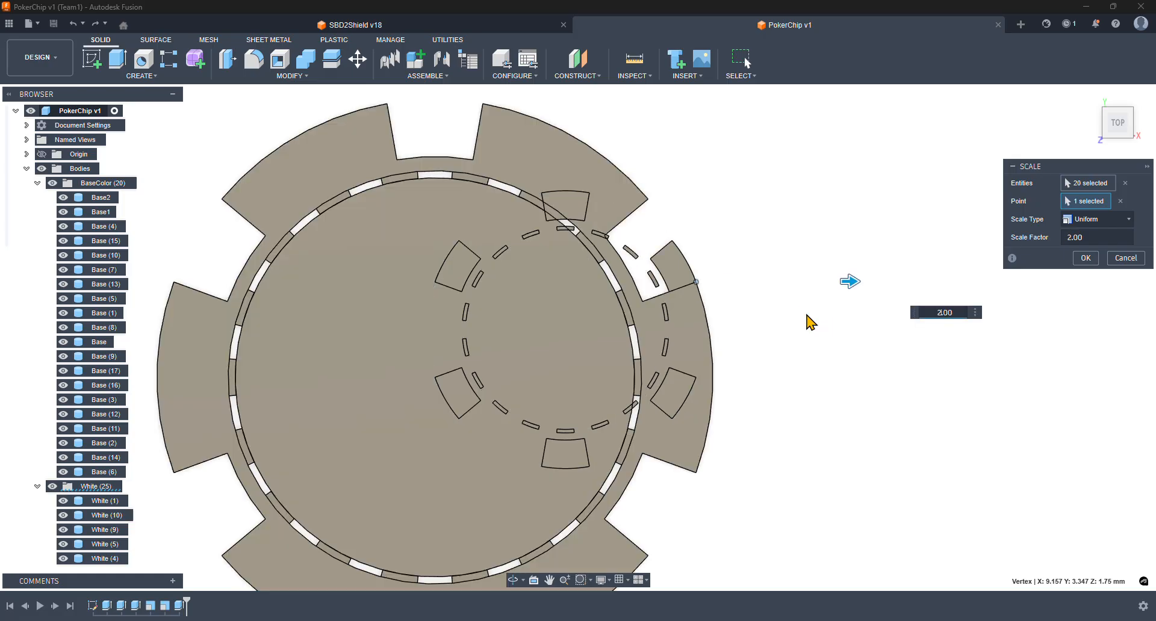
left_click(1084, 259)
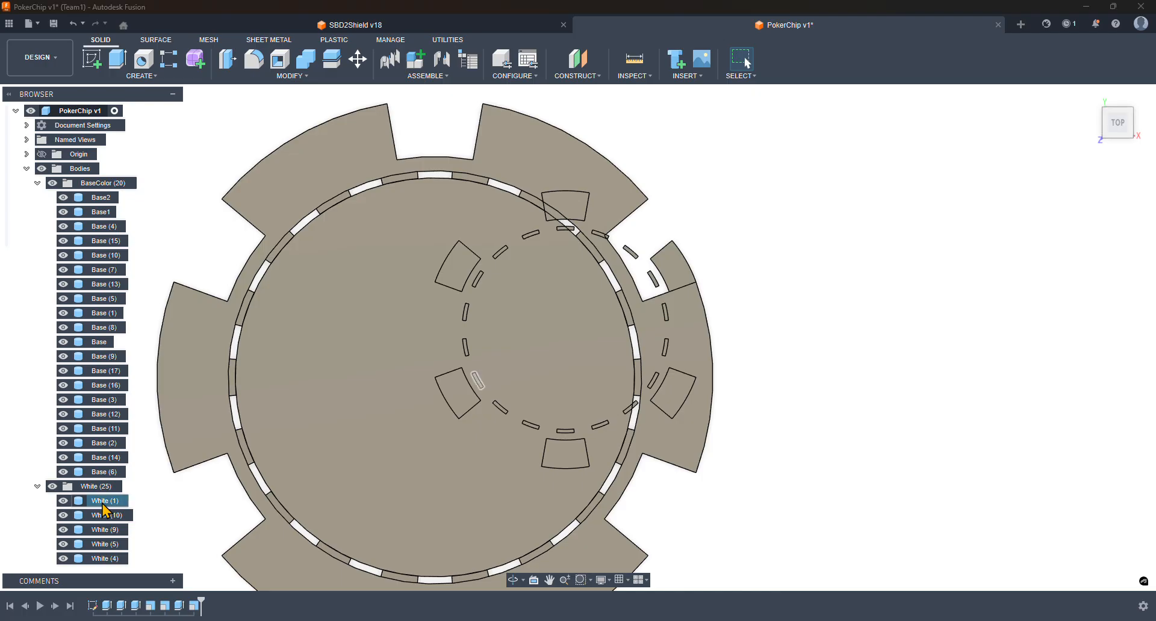
- Scale all the White bodies uniformly by a factor of 2 about the same outer rim vertex used for the BaseColor bodies
left_click(103, 504)
scroll(104, 505, "down", 5)
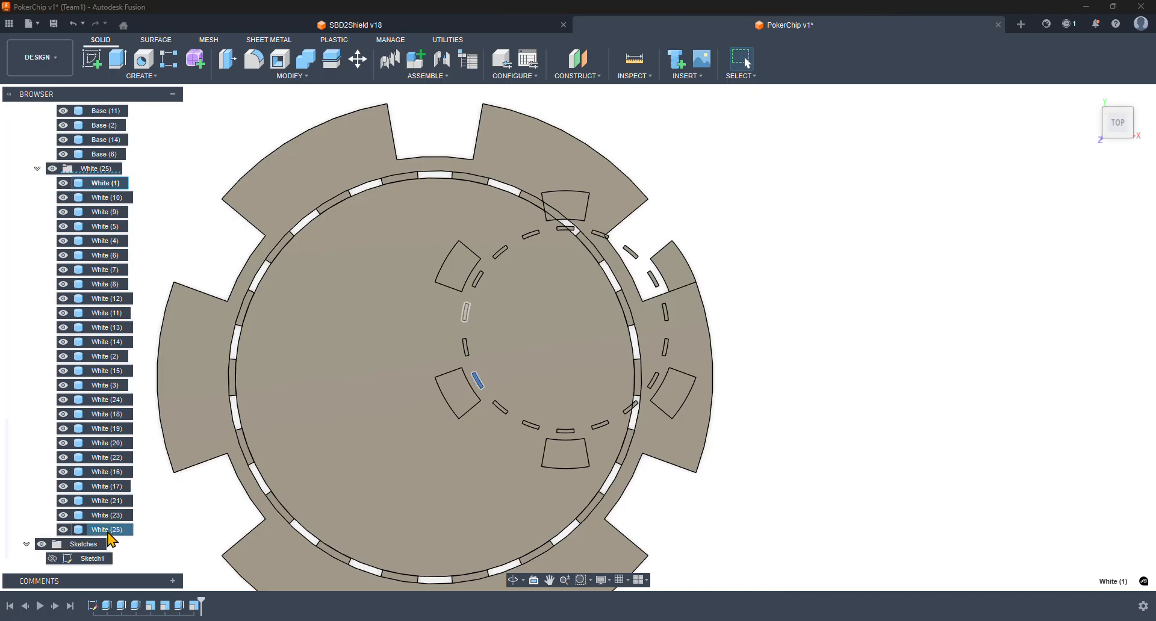
left_click(107, 530, "shift")
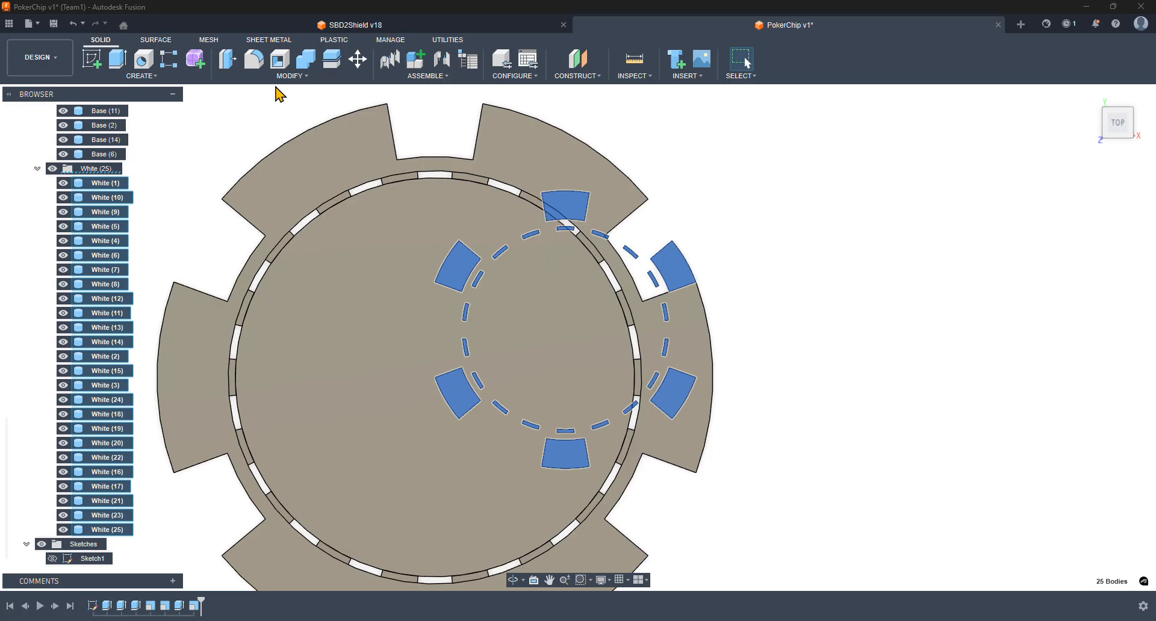
left_click(290, 79)
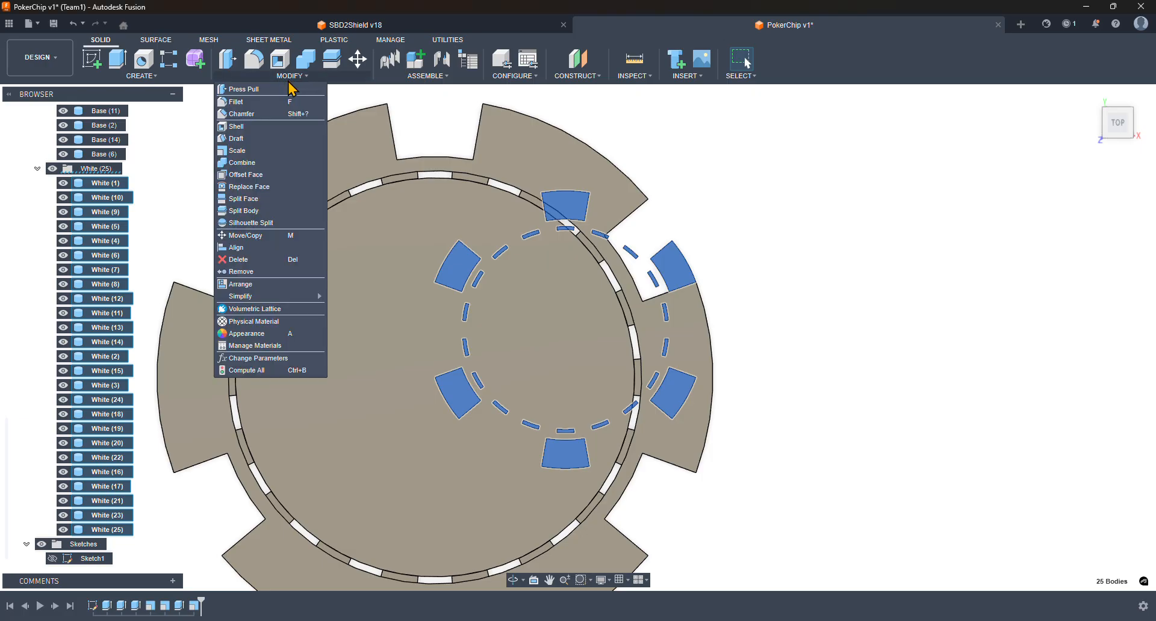
left_click(241, 150)
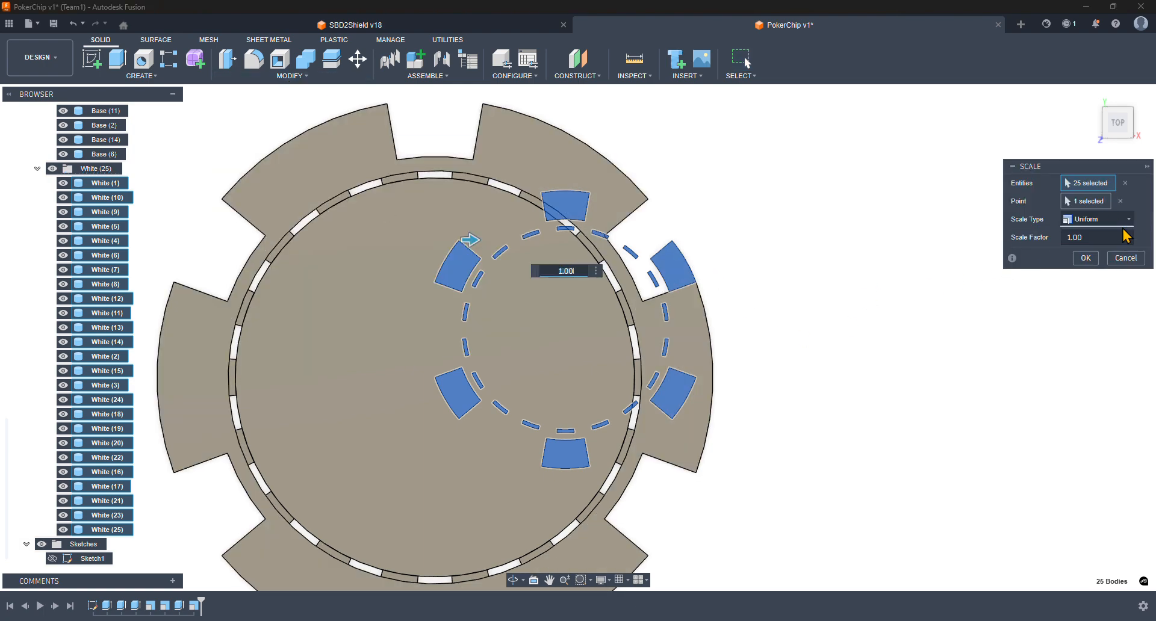
left_click(1090, 202)
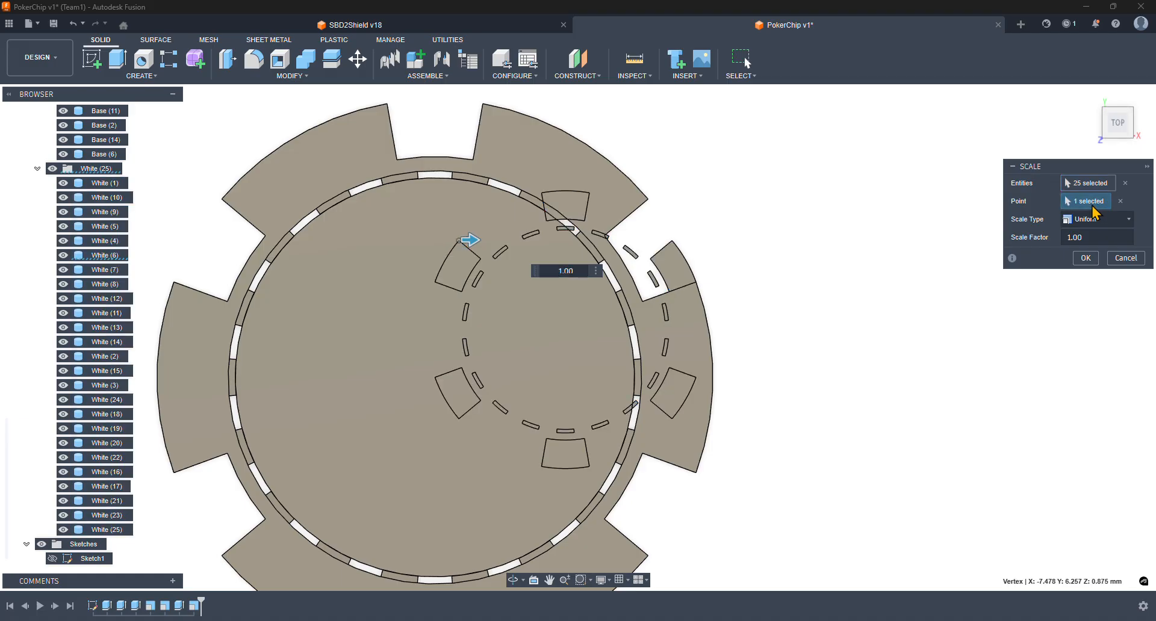
left_click(697, 282)
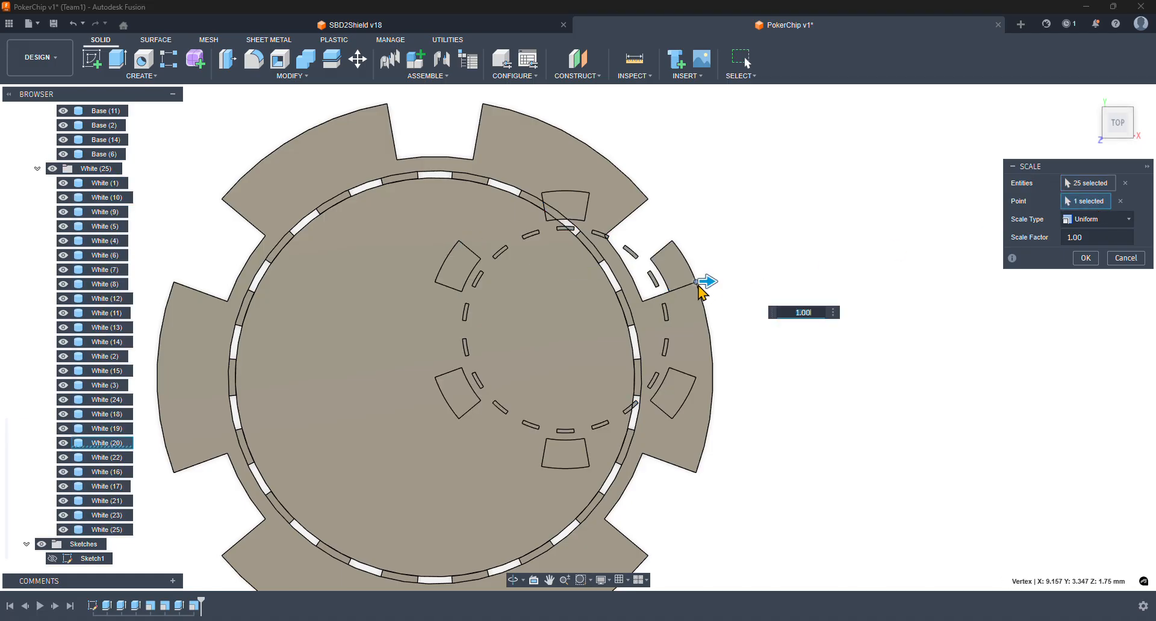
left_click(1074, 240)
type("2")
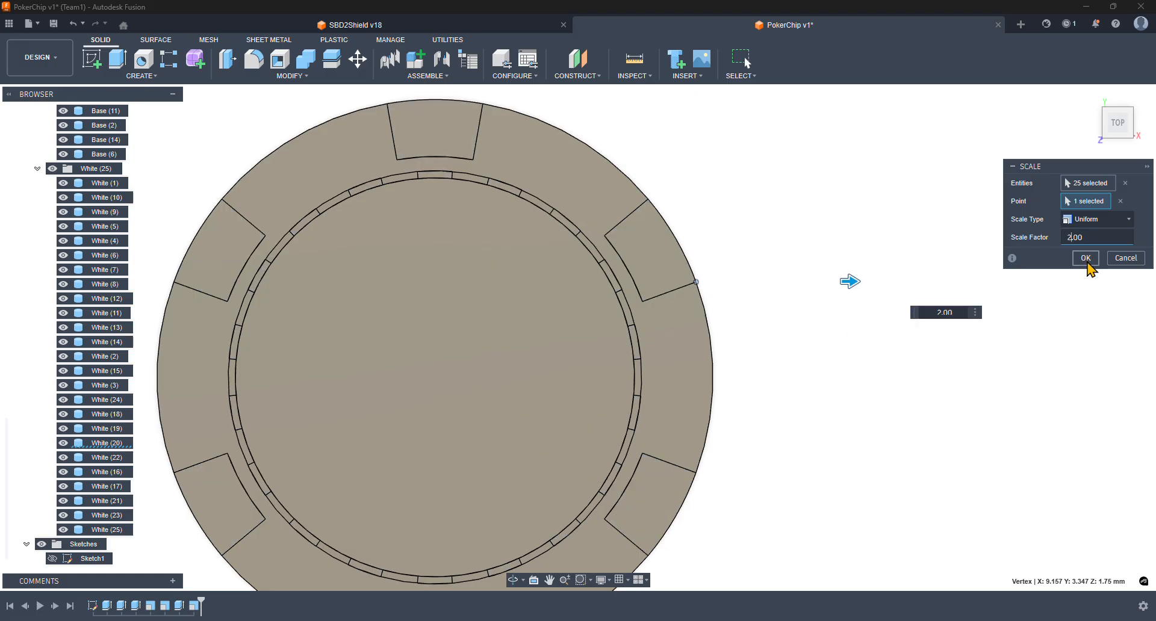
left_click(1086, 258)
- Measure the diameter of the scaled chip's outer edge
scroll(772, 408, "down", 4)
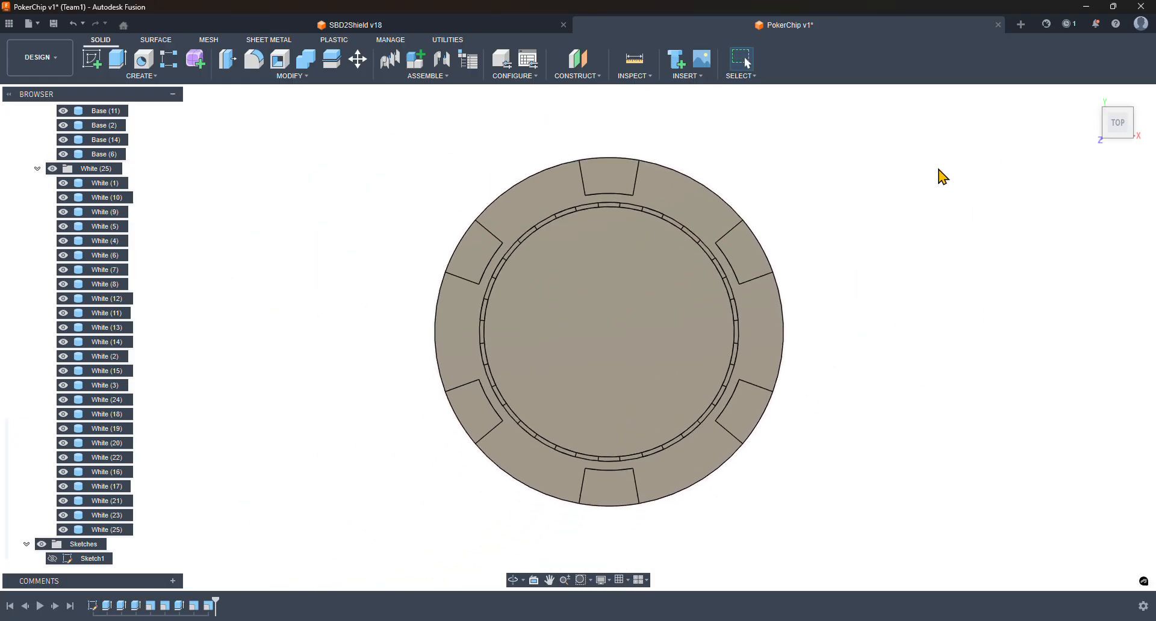
left_click(634, 60)
left_click(702, 185)
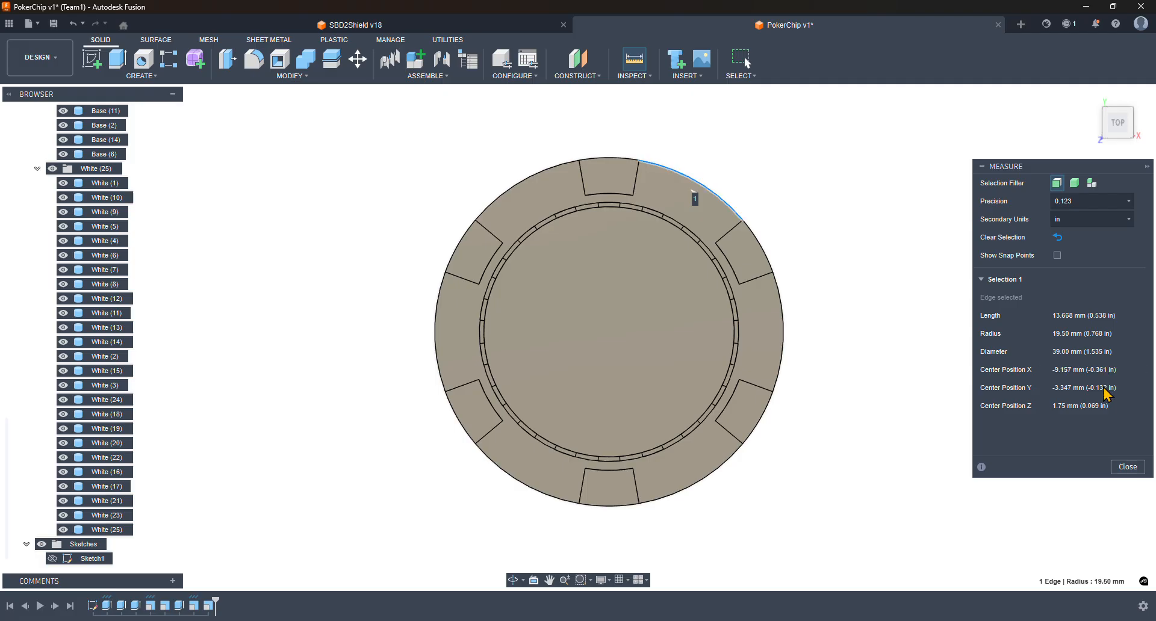
left_click(1128, 468)
- Inspect the scaled chip from its underside and return to the top view
scroll(902, 365, "down", 2)
scroll(902, 365, "up", 1)
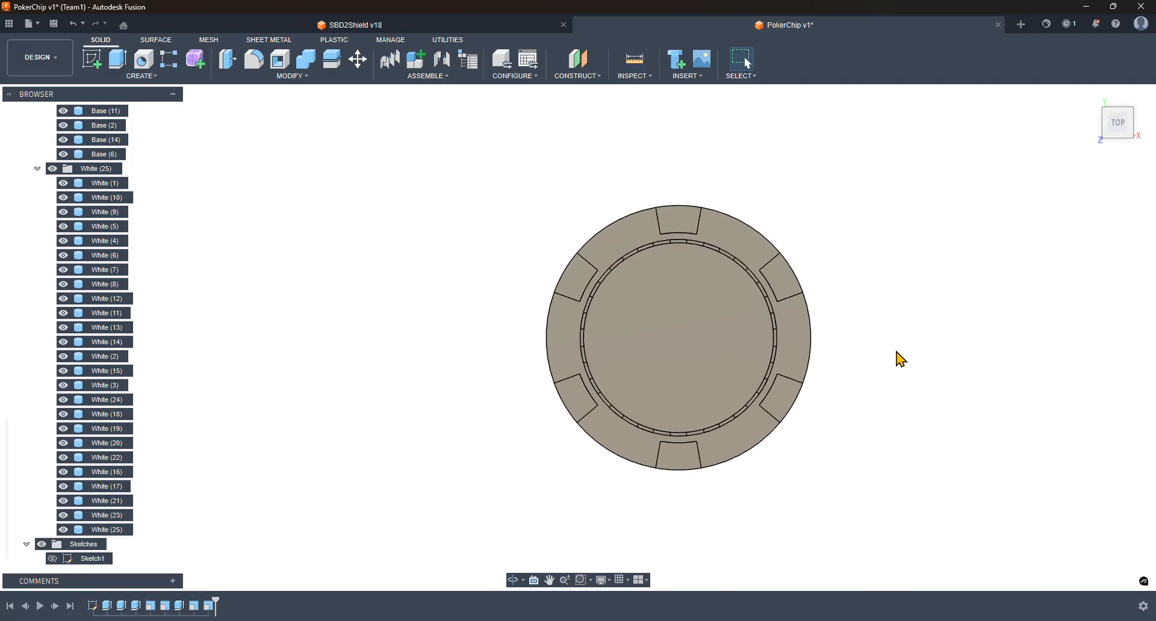
middle_click_drag(905, 345, 906, 183, "shift")
middle_click_drag(864, 248, 769, 388, "shift")
scroll(765, 383, "up", 5)
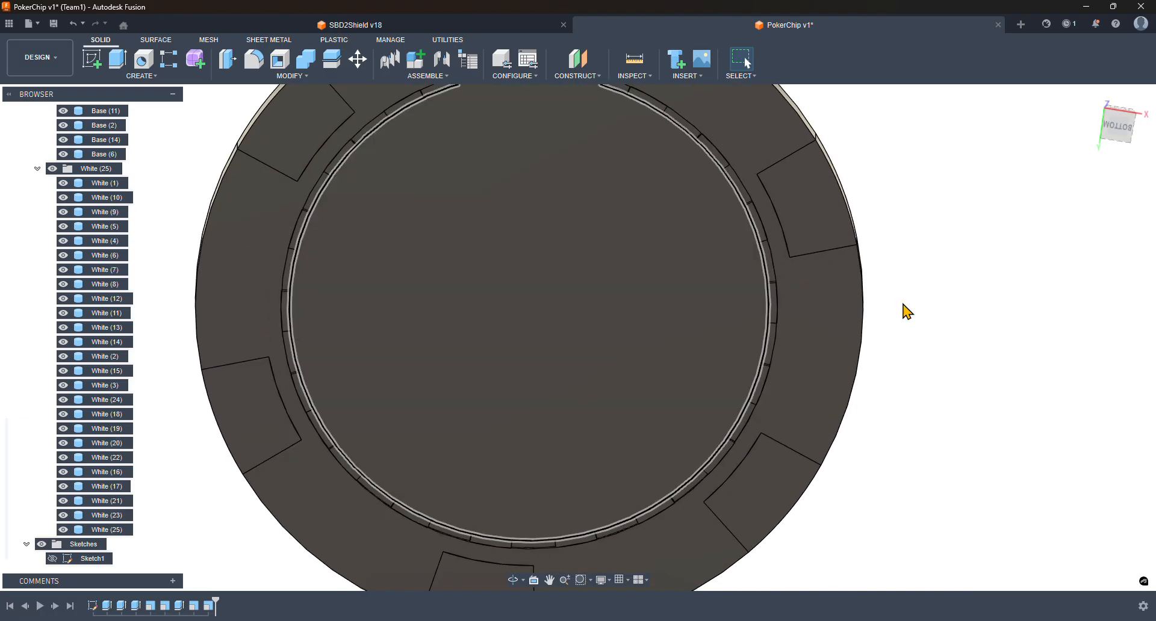
scroll(909, 331, "down", 5)
middle_click_drag(905, 221, 921, 387, "shift")
left_click(1117, 118)
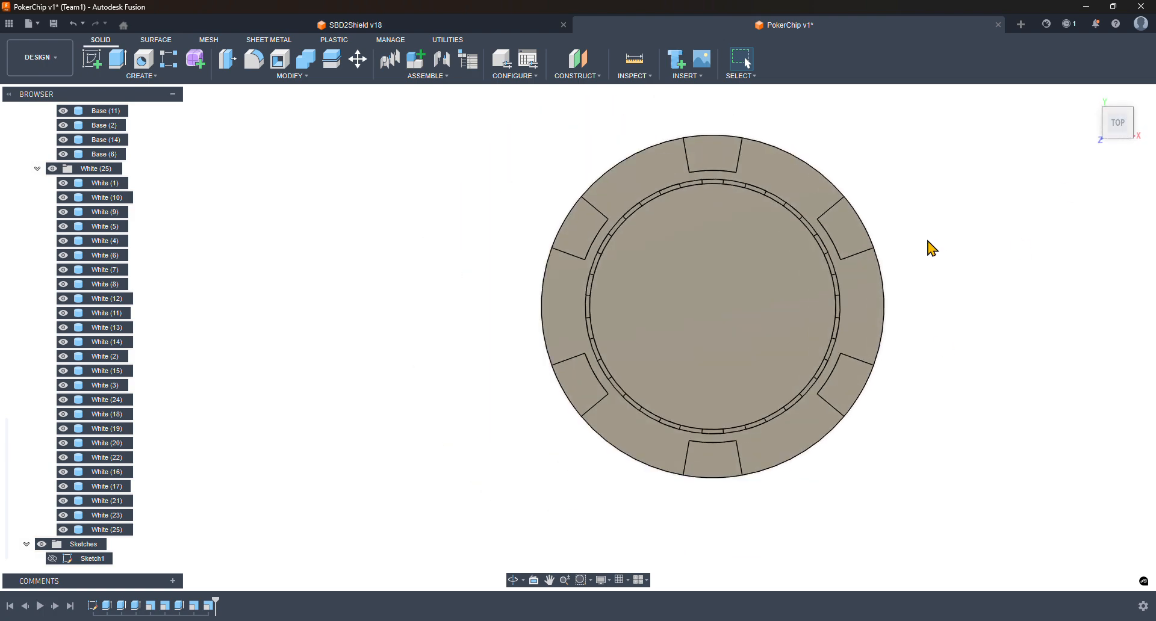
- Duplicate all the White bodies of the chip and move the copies 50 mm along X
left_click(105, 183)
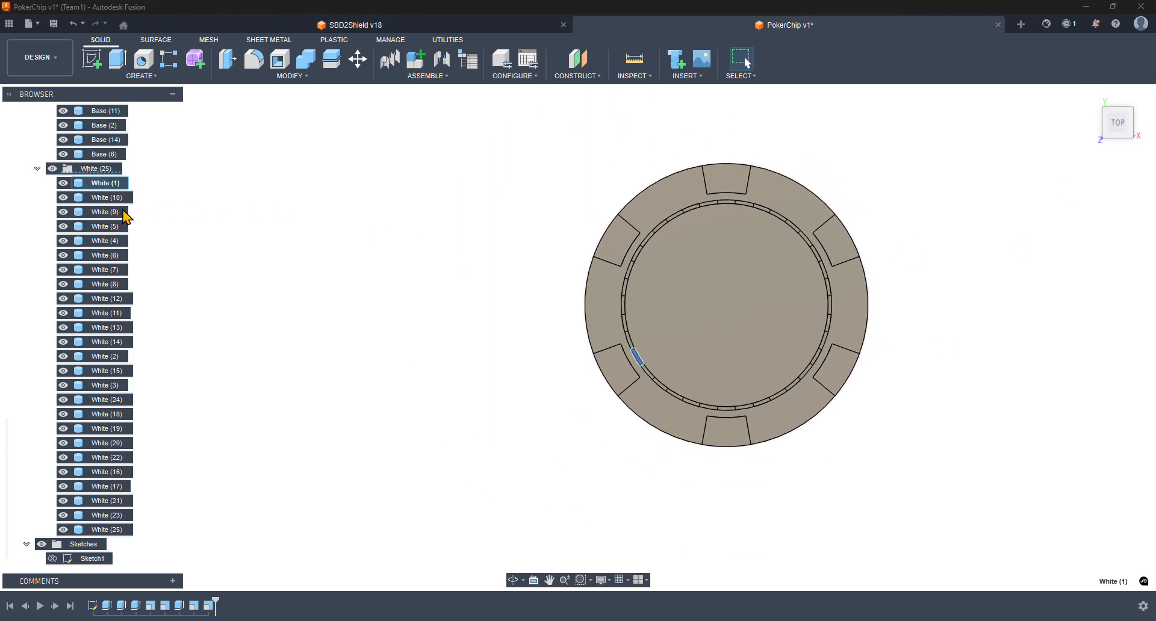
left_click(103, 530, "shift")
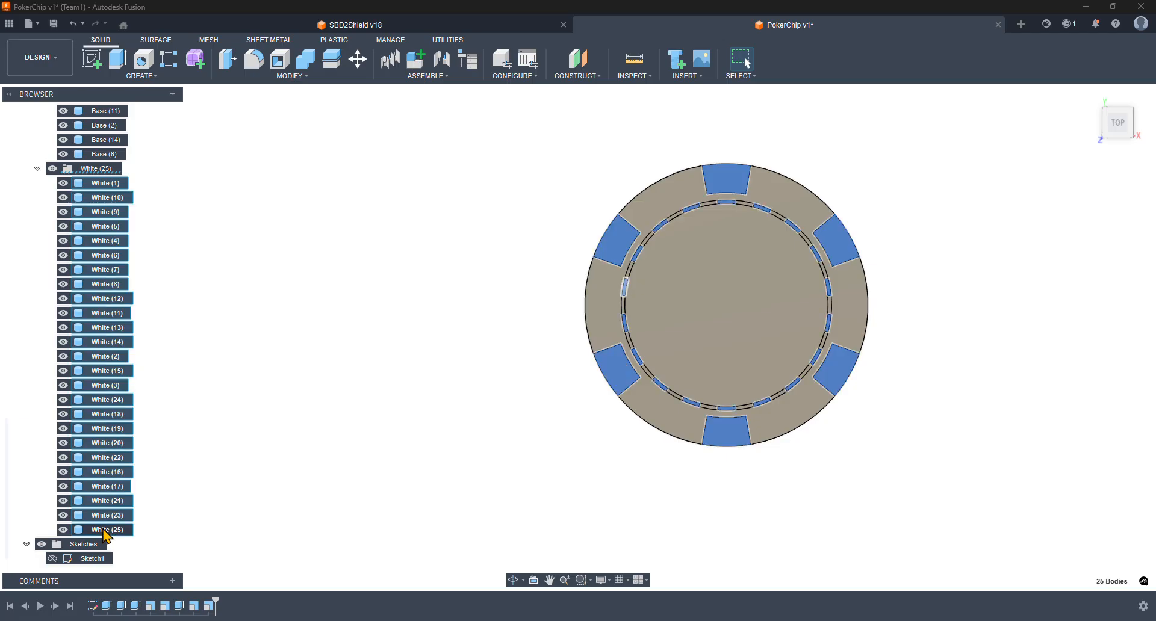
key("m")
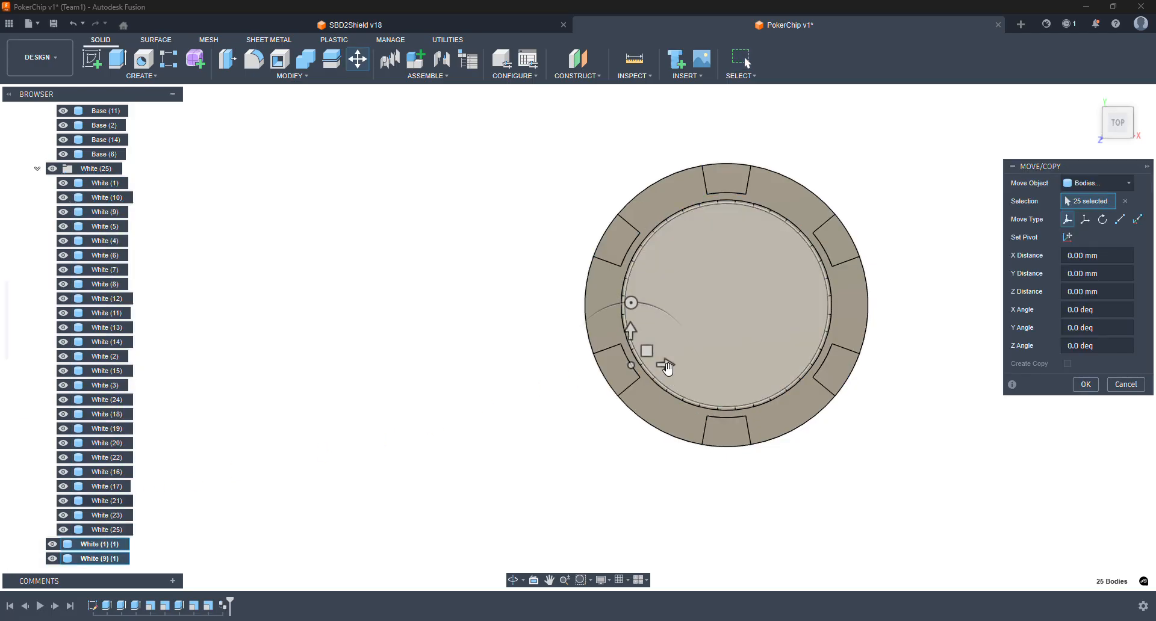
type("5")
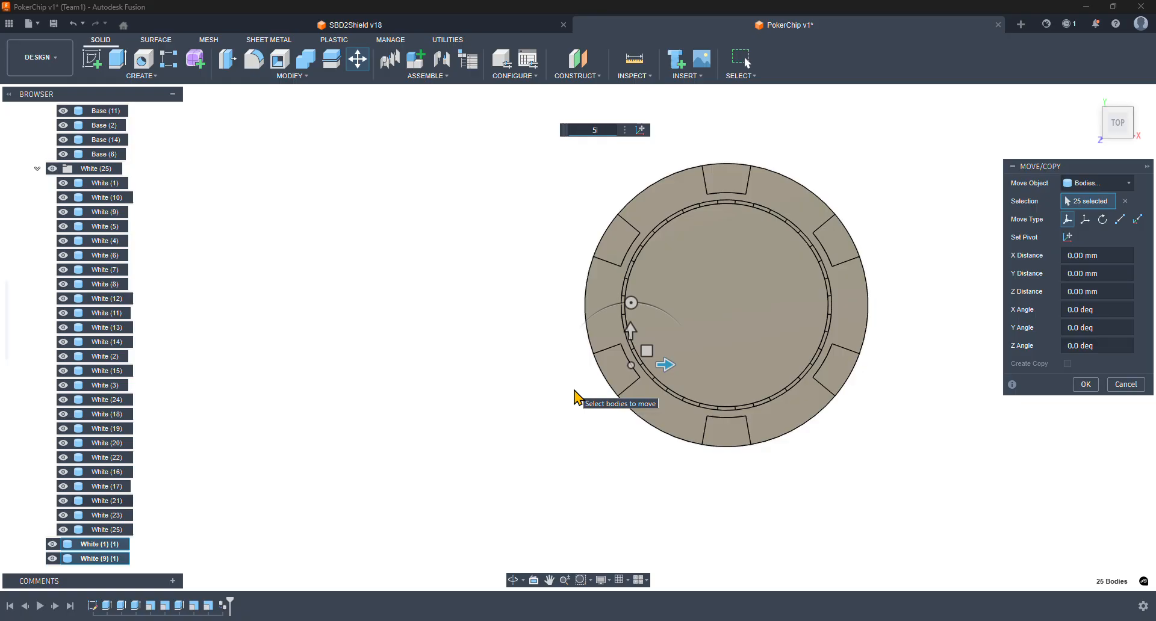
type("0")
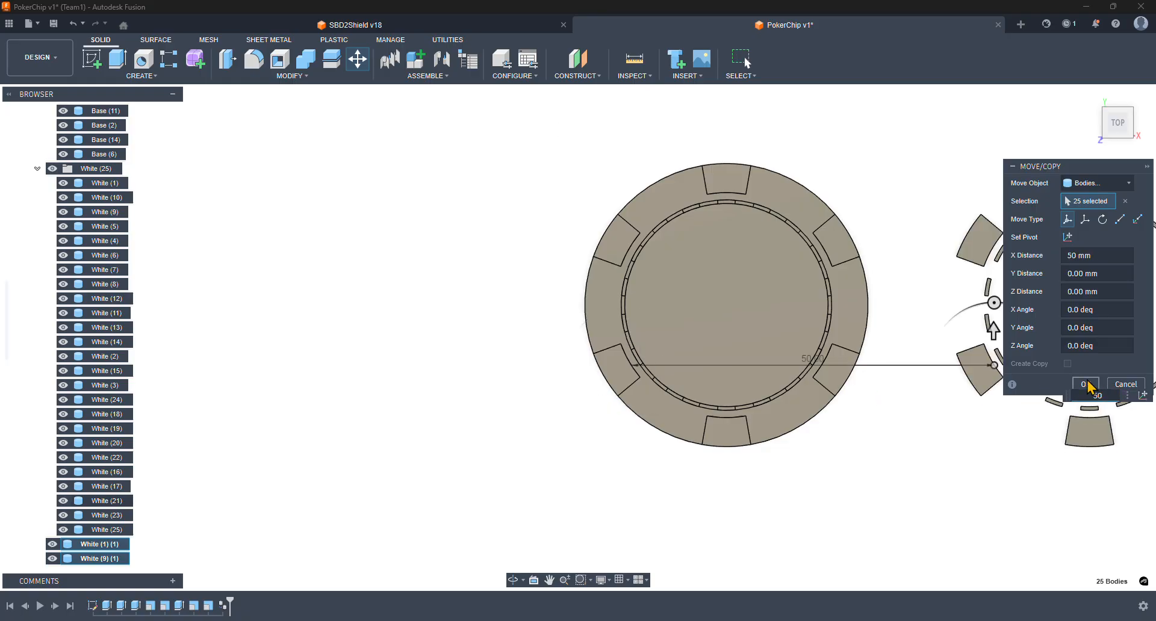
left_click(1085, 384)
- Duplicate all the BaseColor bodies and move the copies 50 mm along X to complete the second chip
scroll(104, 199, "up", 5)
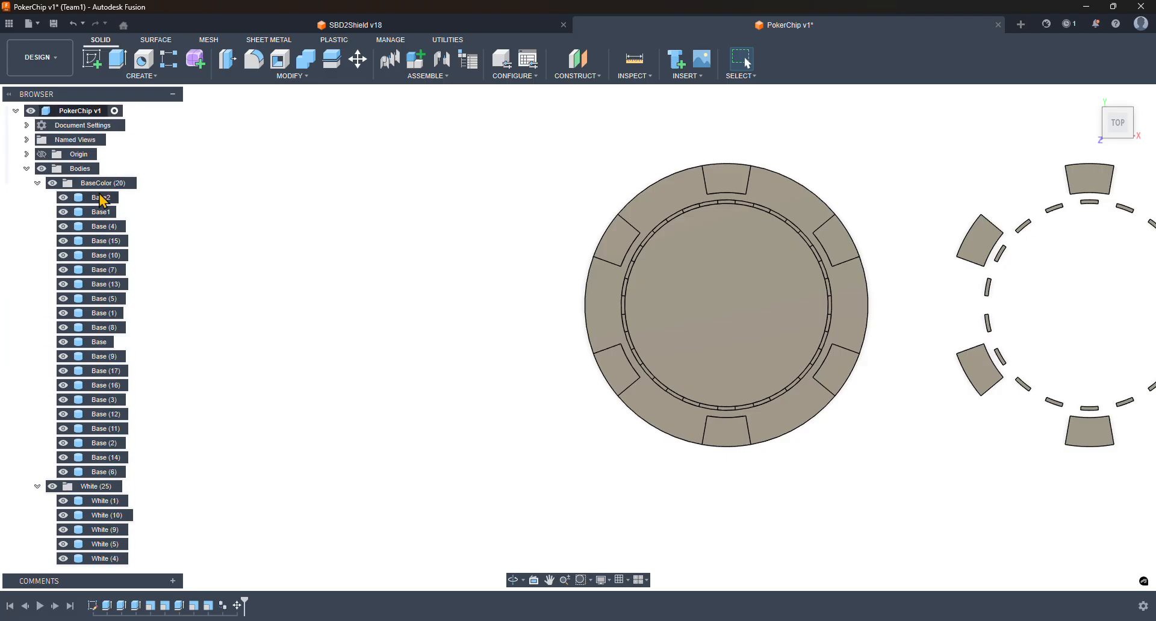
left_click(101, 197)
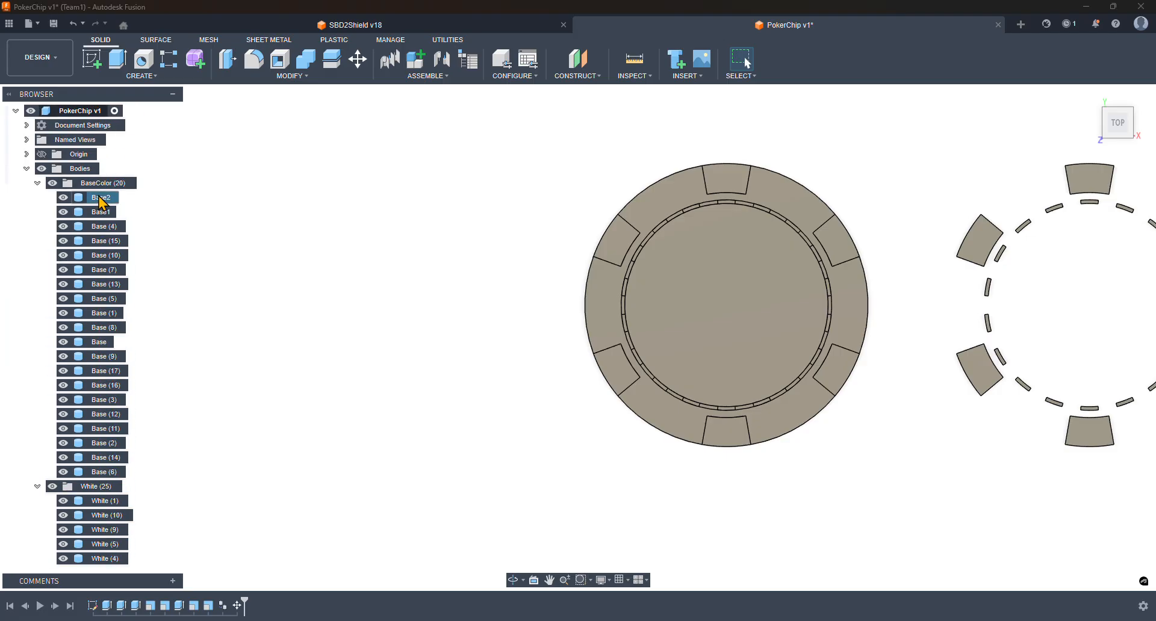
left_click(108, 472, "shift")
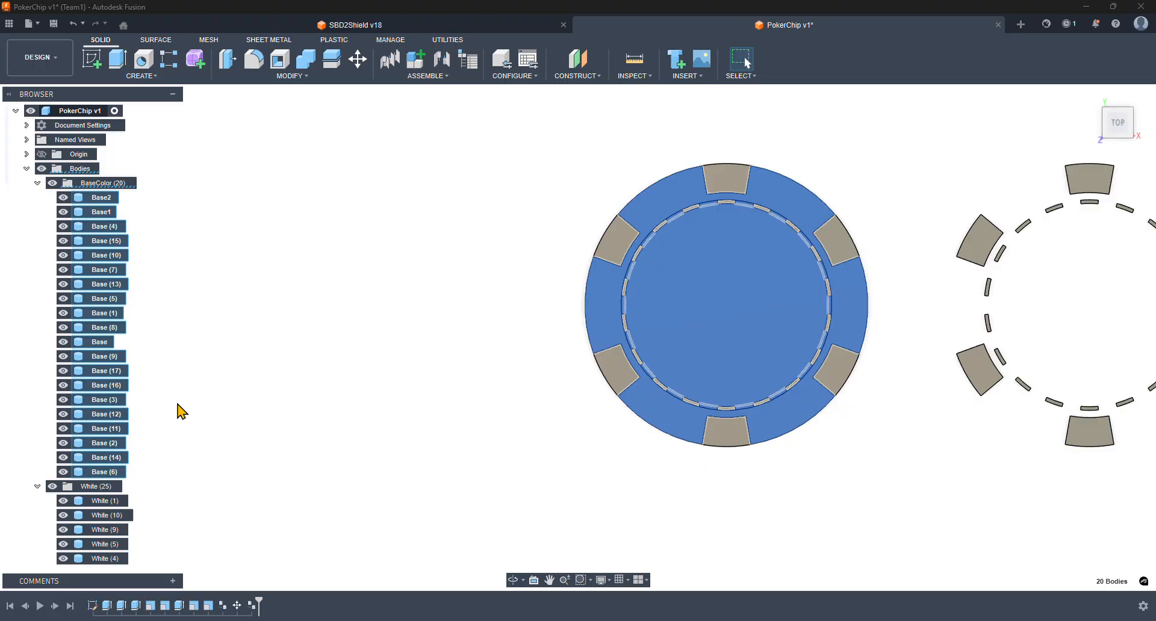
key("m")
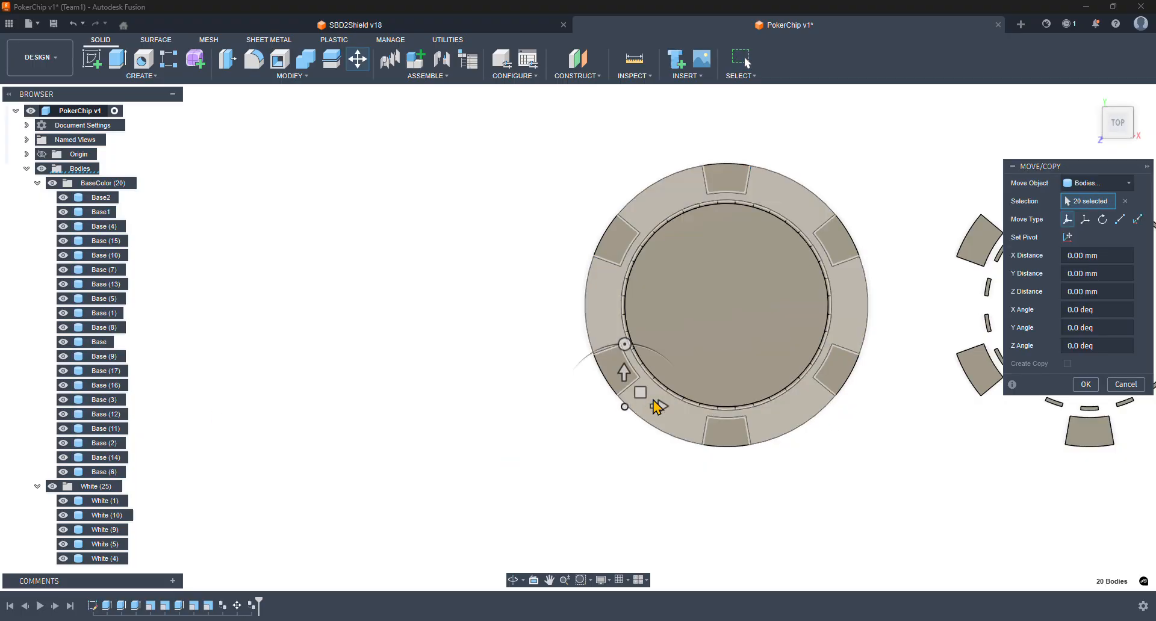
type("50")
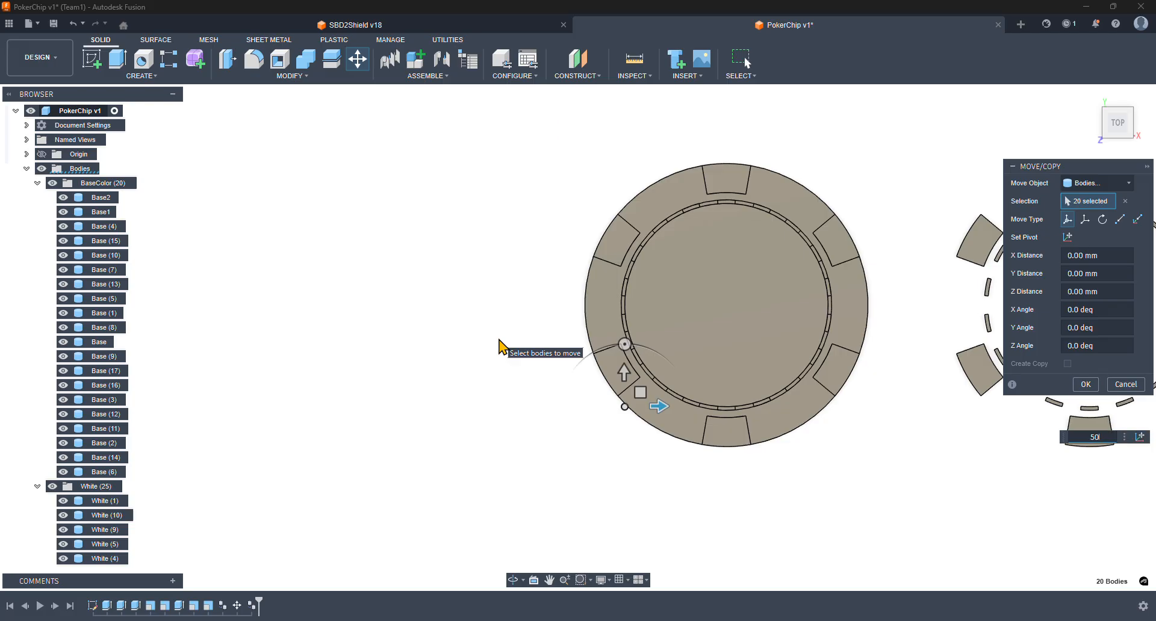
left_click(1077, 389)
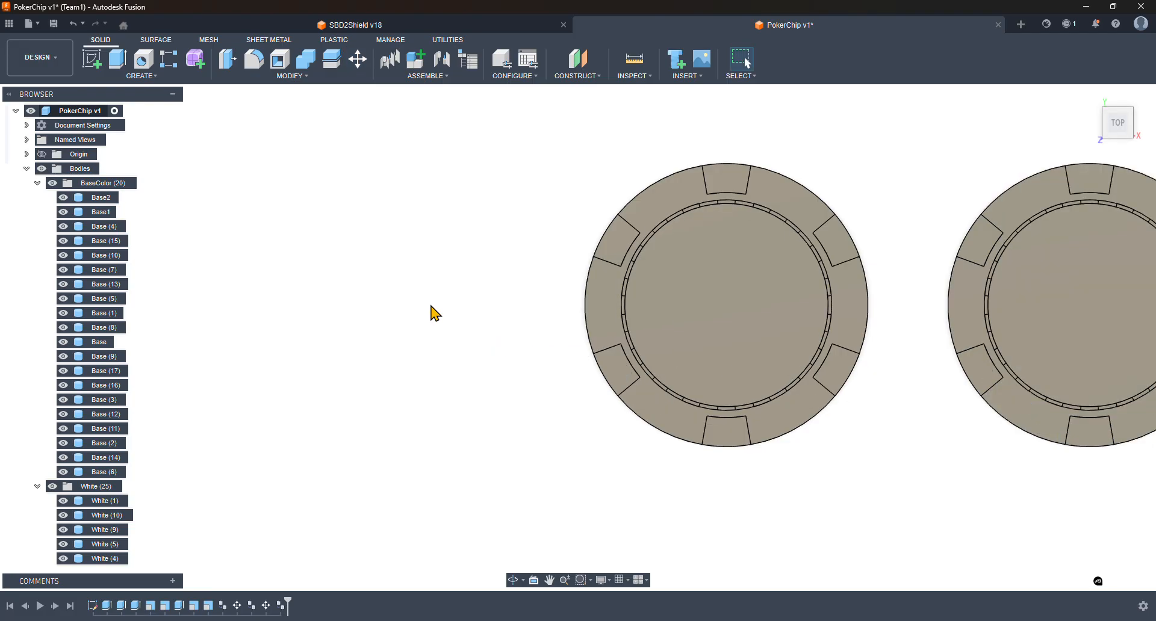
- Duplicate all the BaseColor bodies again and move the copies 50 mm along Y for the third chip
type("m")
type("5")
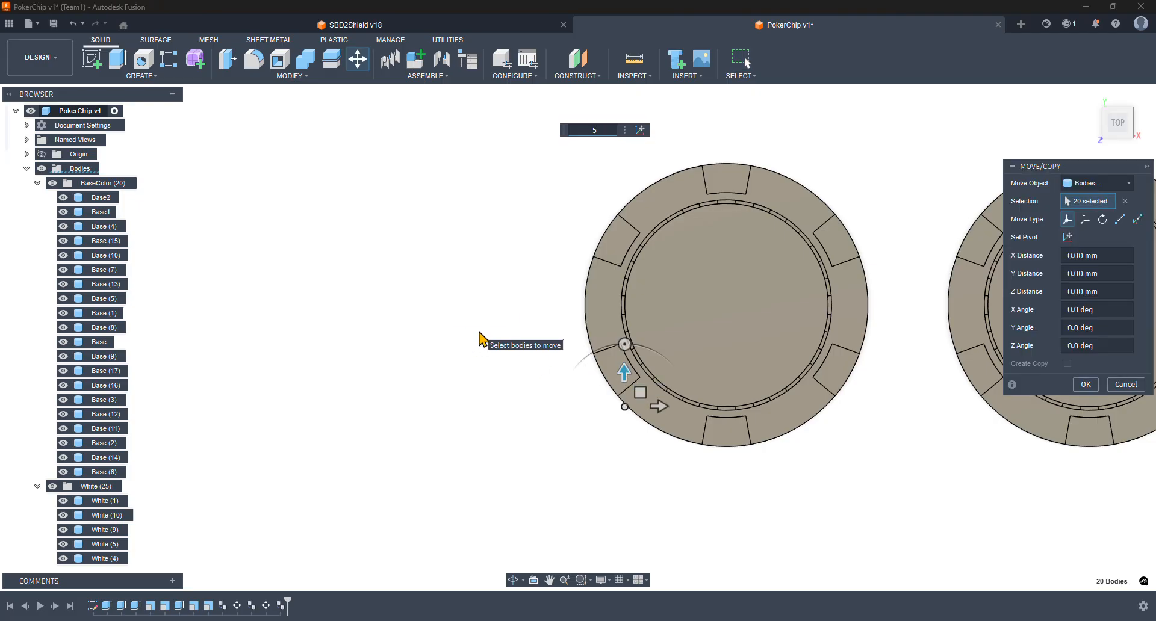
type("0")
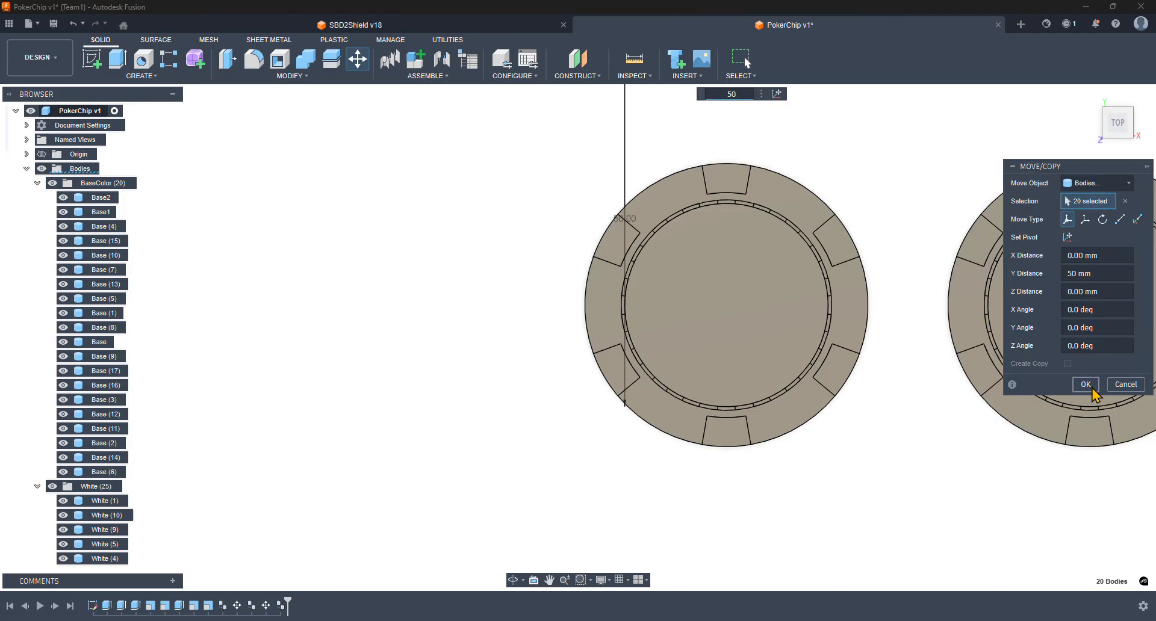
left_click(1091, 388)
left_click(115, 501)
scroll(115, 502, "down", 3)
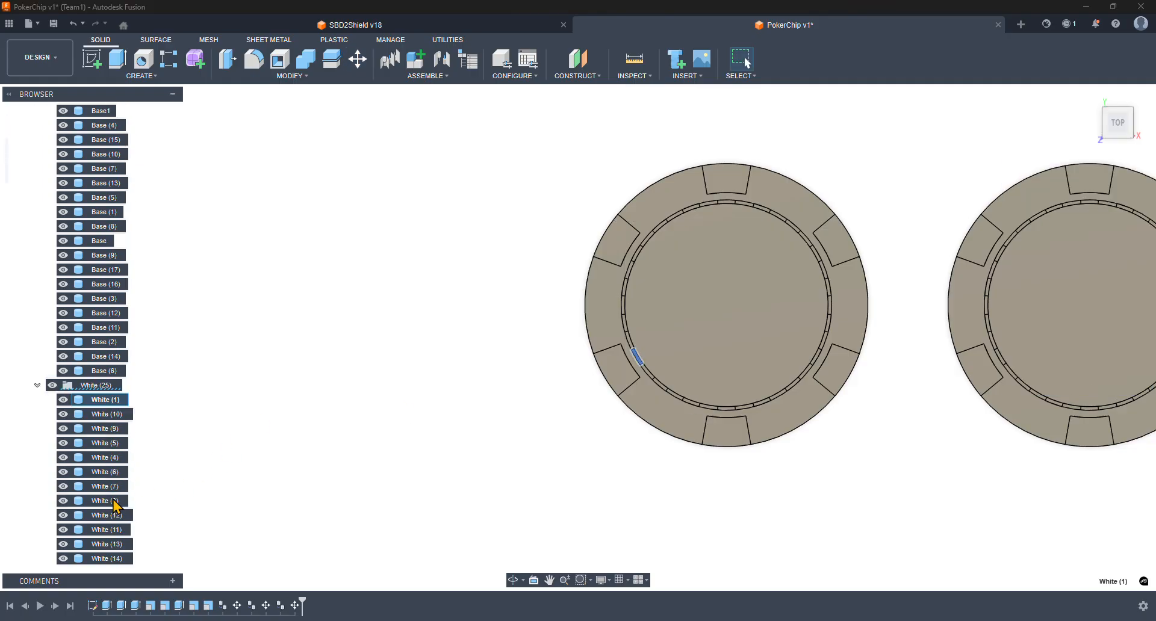
scroll(114, 501, "down", 8)
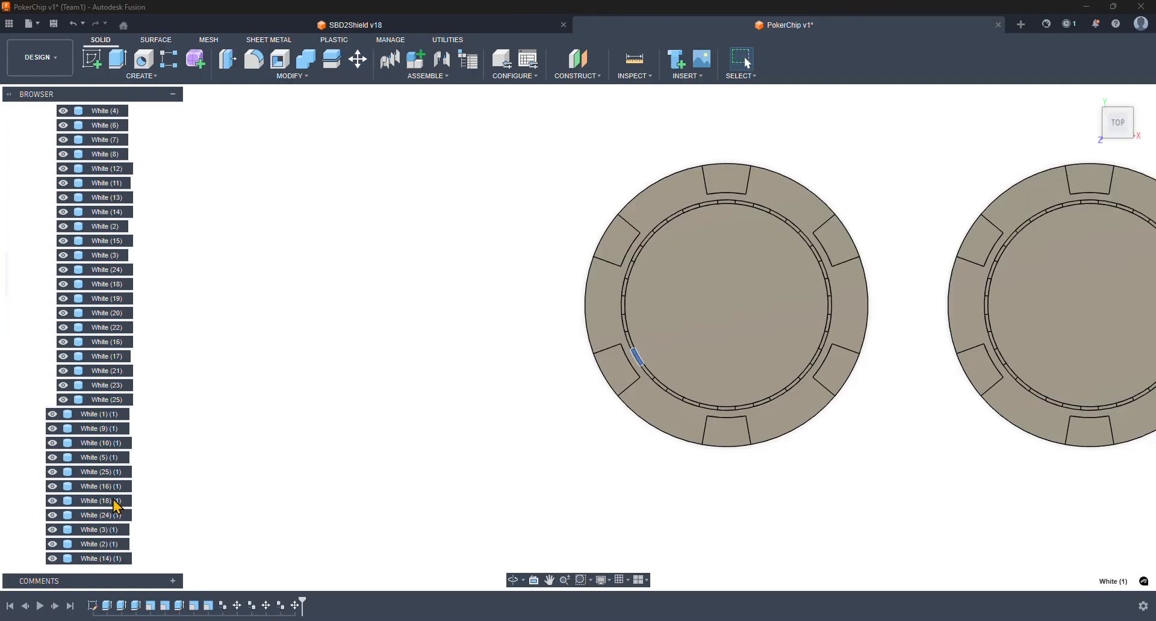
left_click(284, 319)
- Duplicate all the BaseColor bodies once more and move the copies 50 mm along Y and 50 mm along X for the fourth chip
scroll(121, 271, "up", 10)
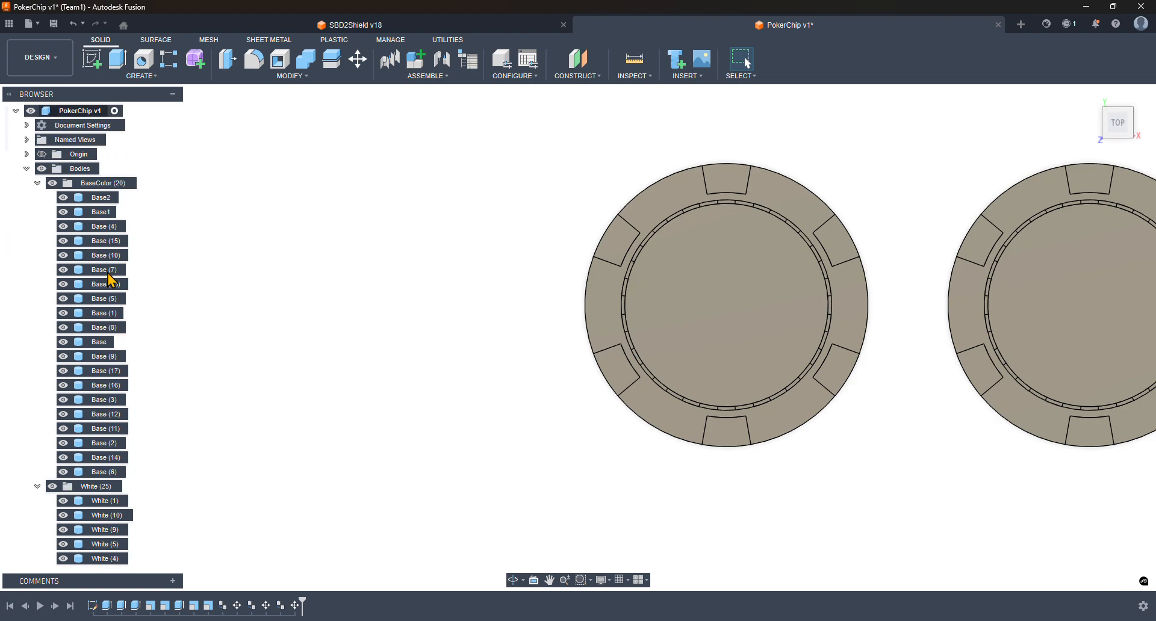
key("m")
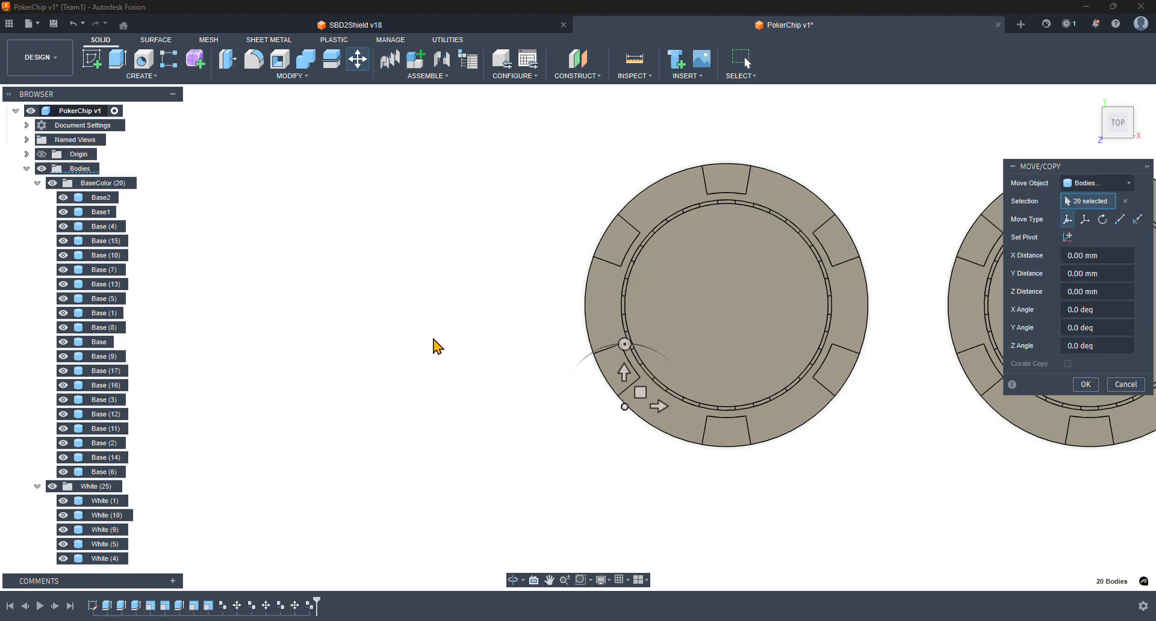
type("2")
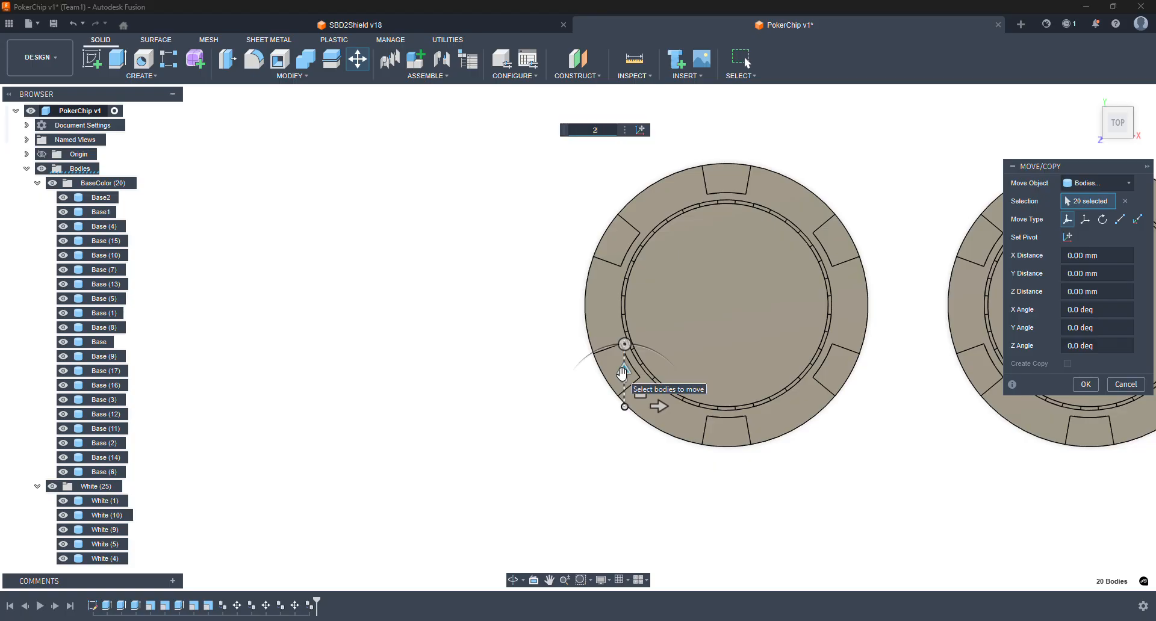
type("50")
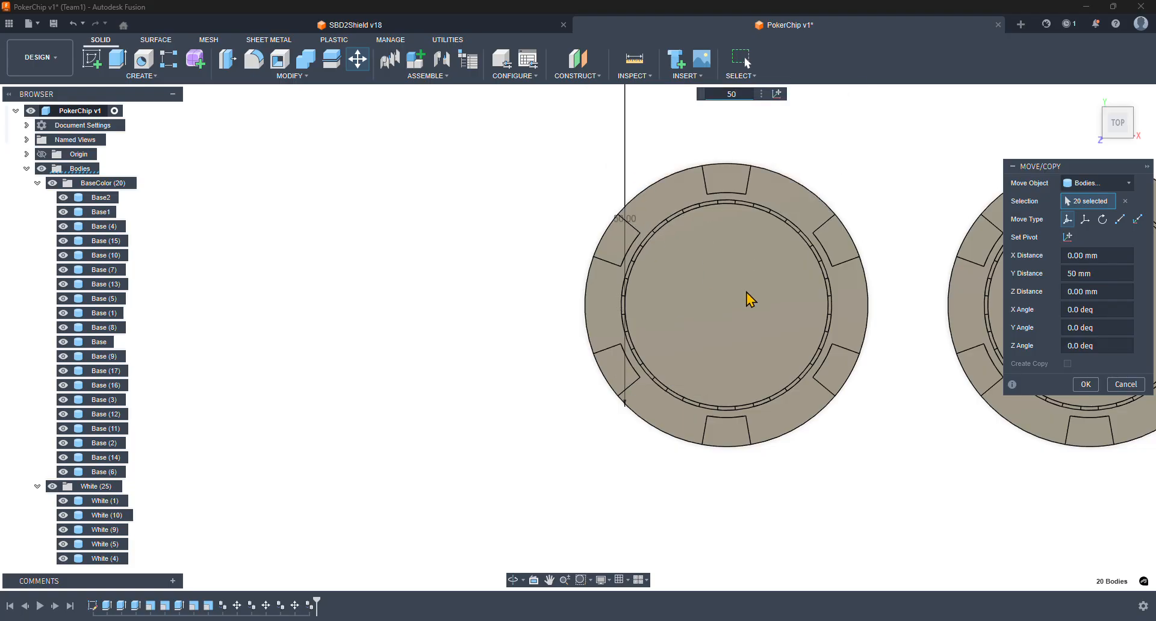
middle_click_drag(855, 213, 796, 379)
left_click(599, 210)
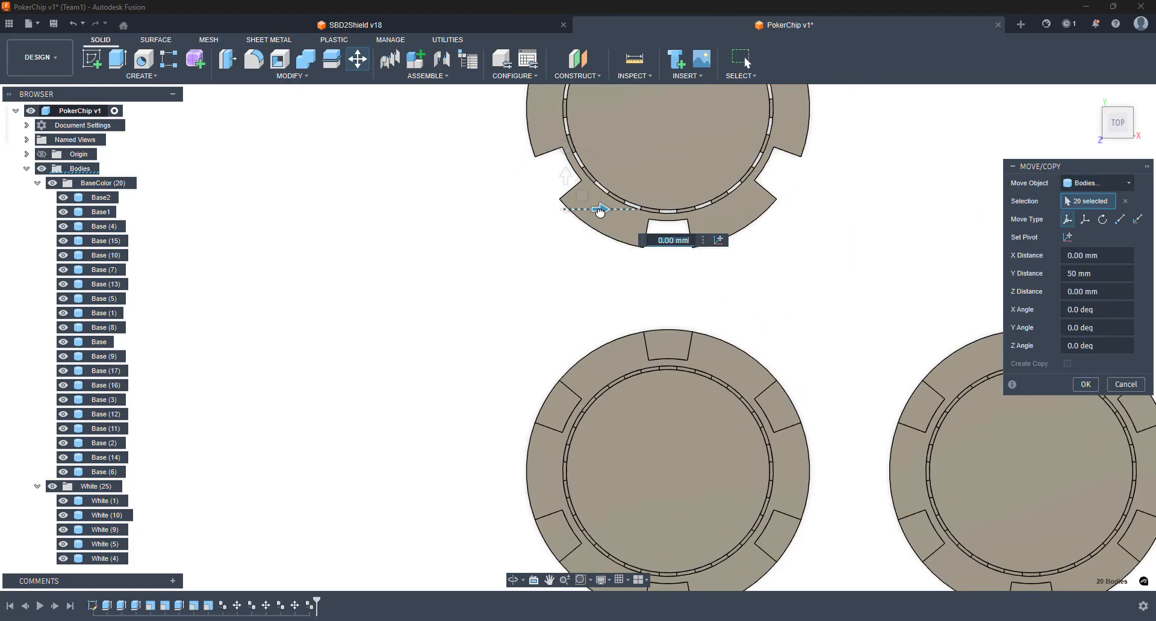
type("50")
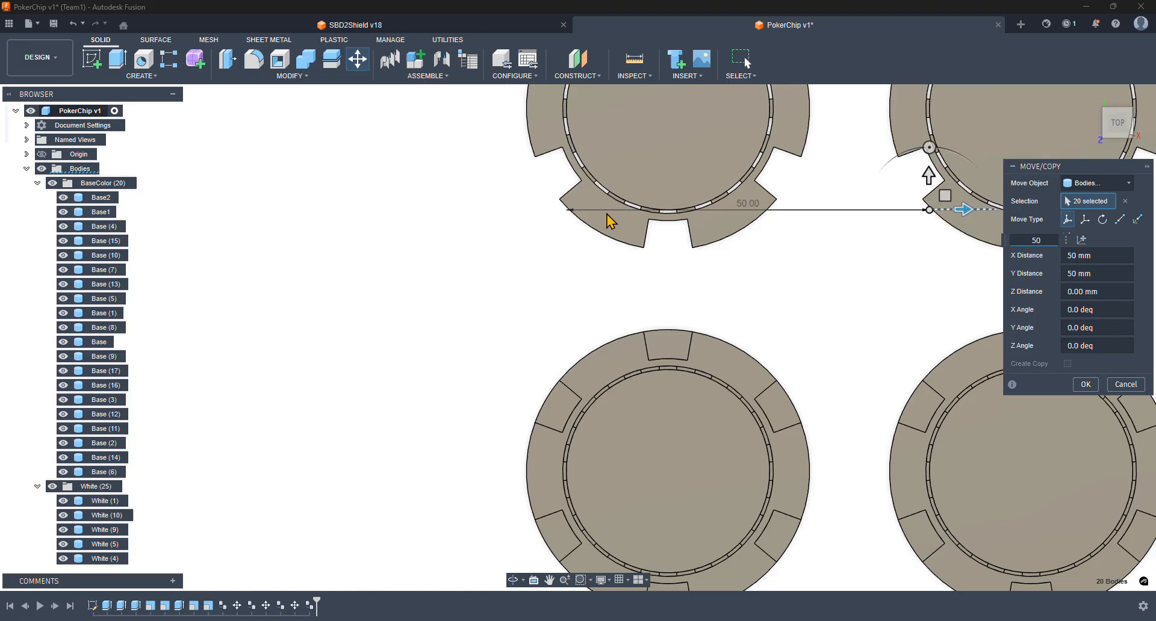
left_click(1086, 384)
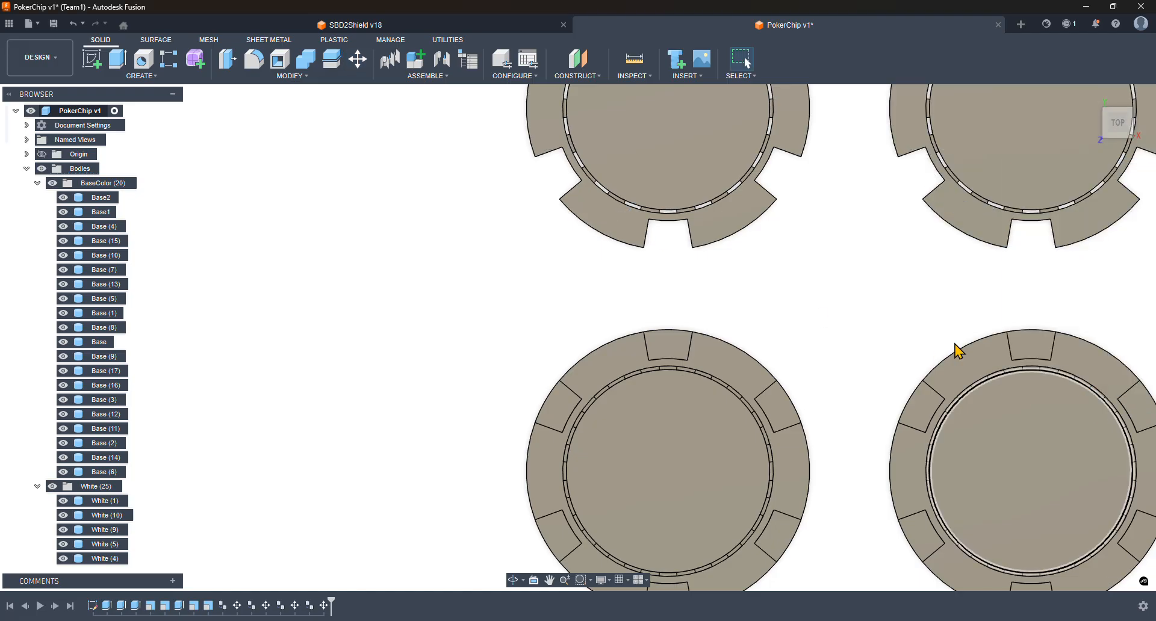
- Duplicate all the original White bodies and move the copies 50 mm along Y to complete the third chip
left_click(99, 501)
scroll(102, 458, "down", 10)
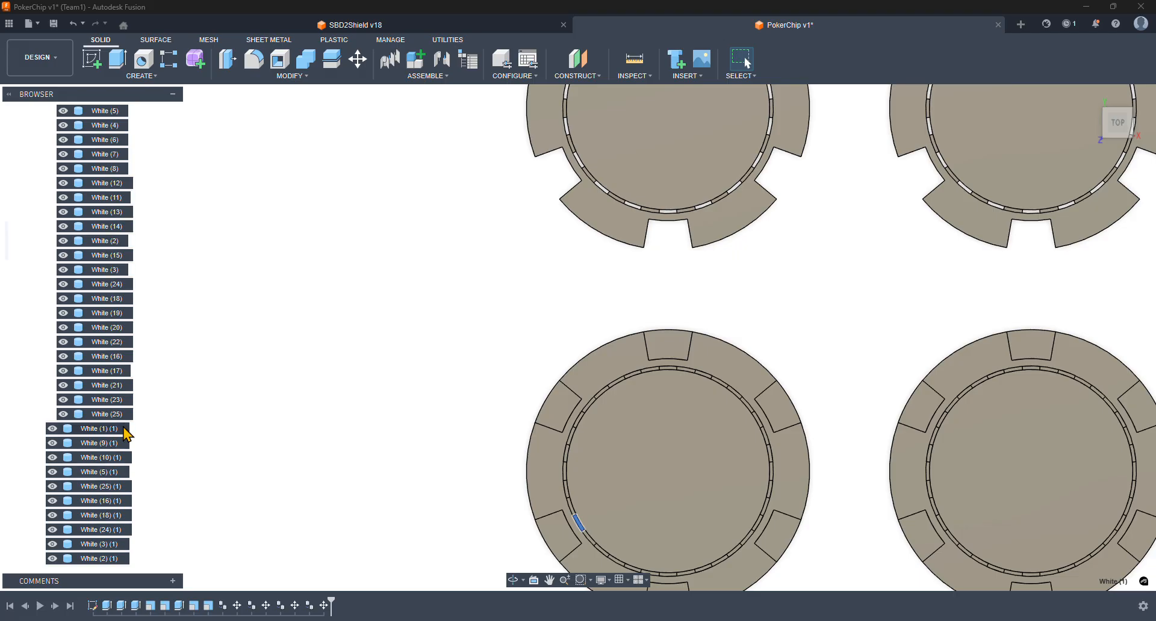
left_click(108, 416, "shift")
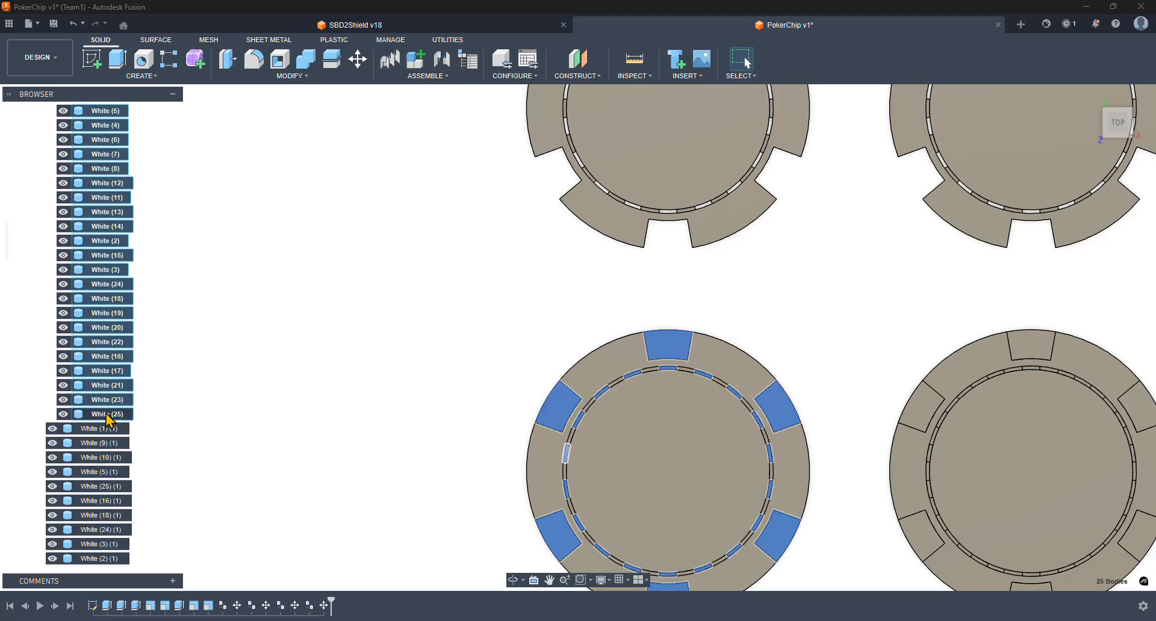
key("m")
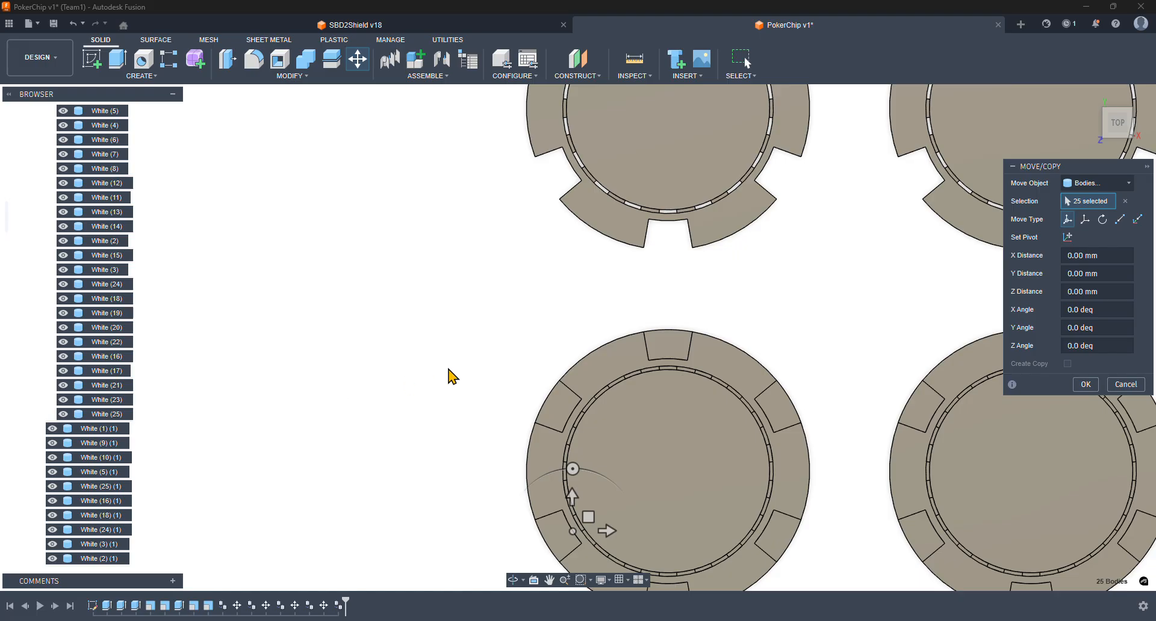
left_click(572, 496)
type("50")
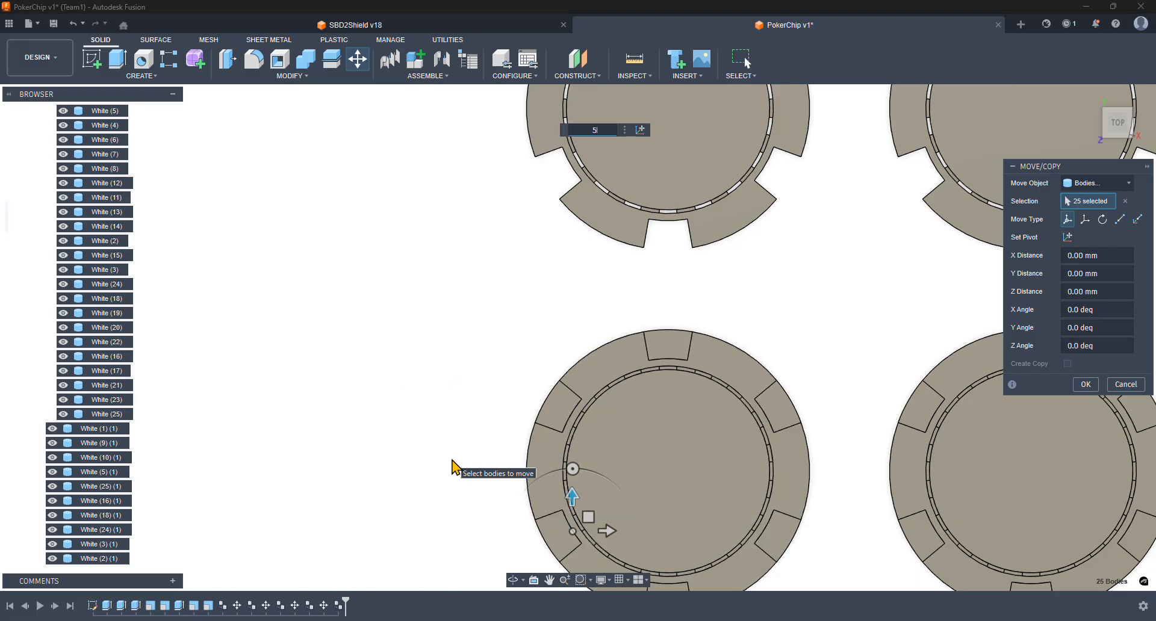
left_click(1087, 385)
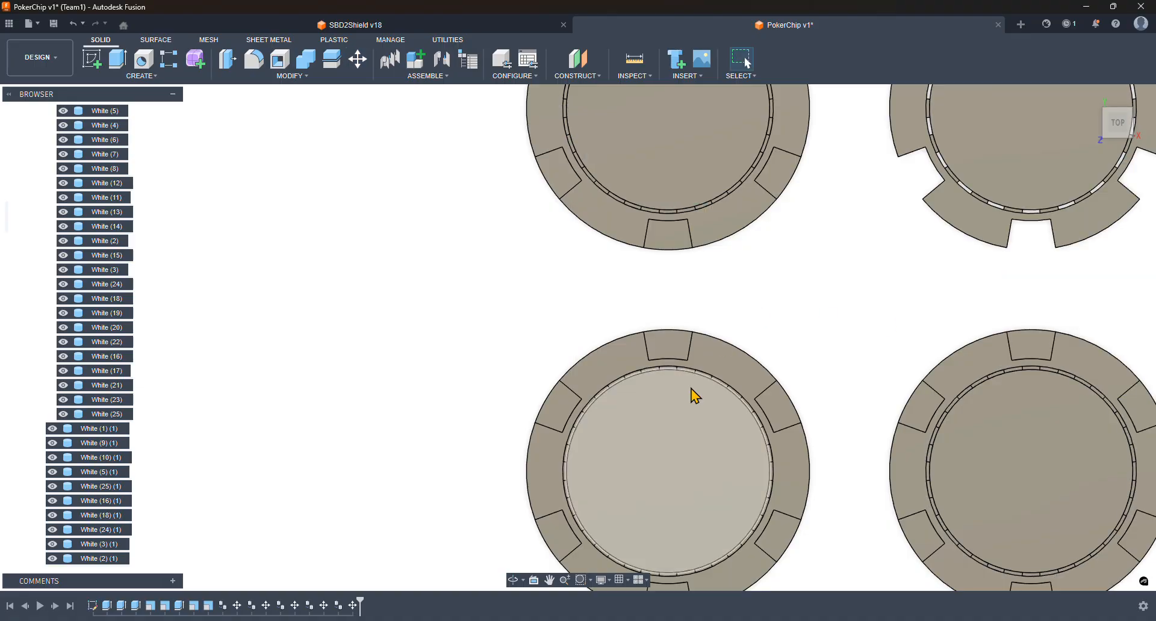
- Duplicate all the White bodies again and move the copies 50 mm along Y and 50 mm along X for the fourth chip
key("m")
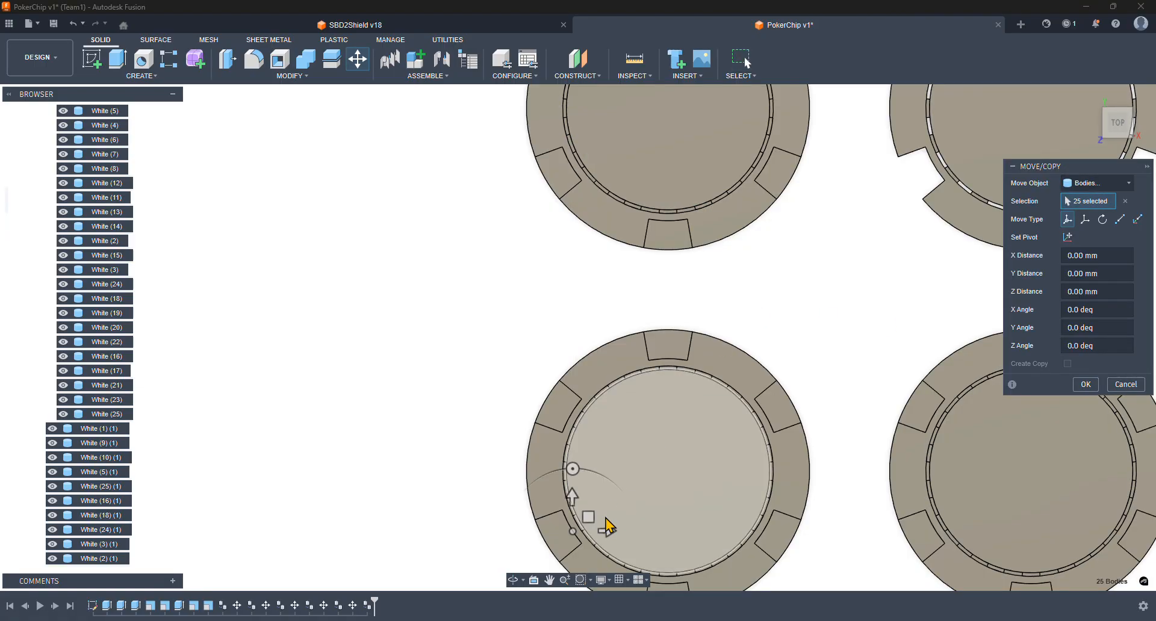
left_click(572, 495)
type("50")
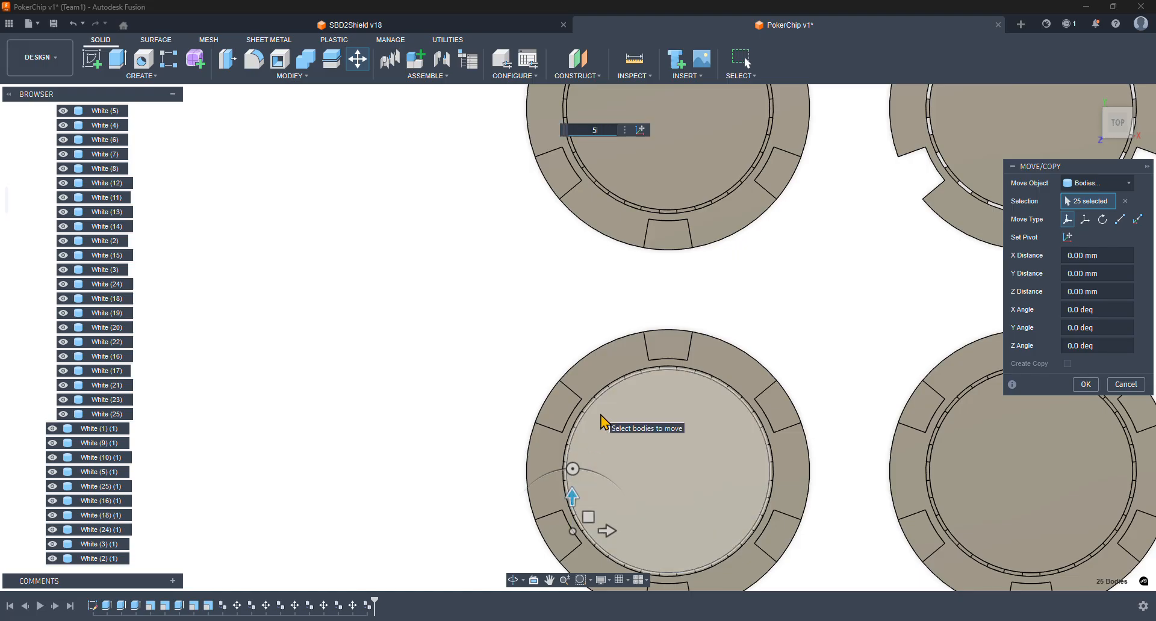
key("Return")
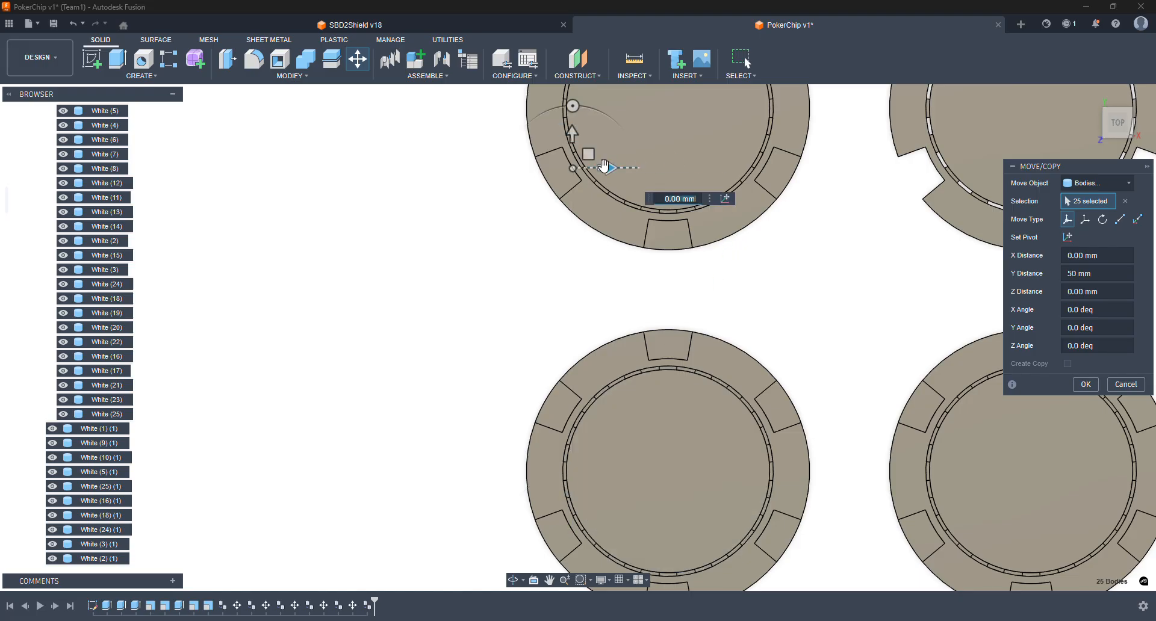
key("Return")
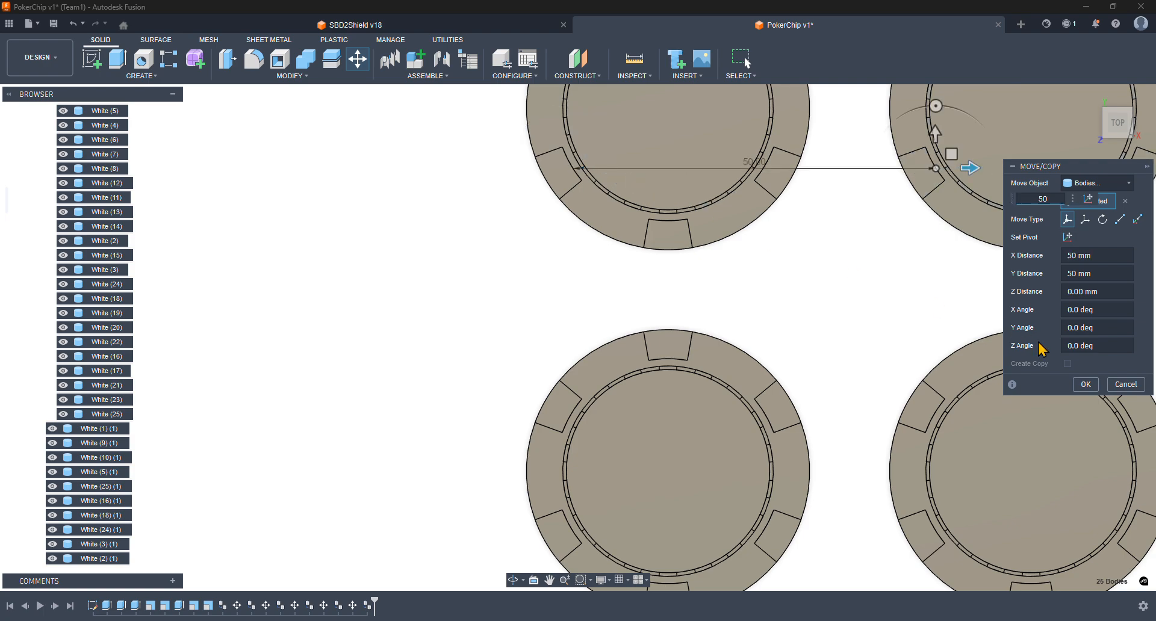
left_click(1085, 384)
scroll(825, 289, "down", 4)
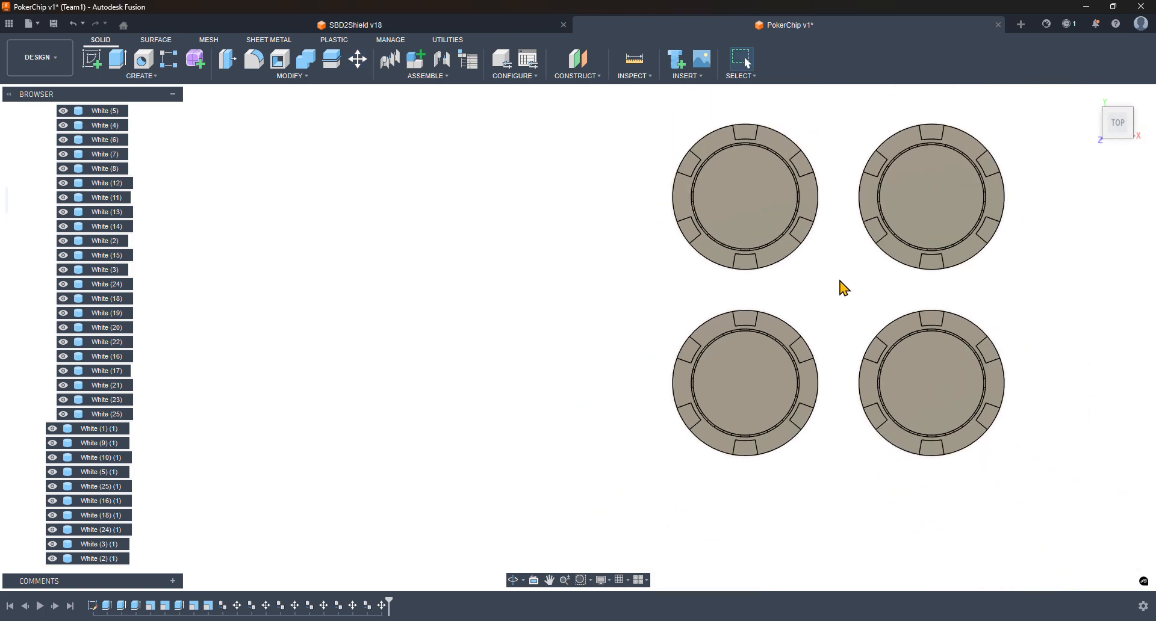
- Create a body group named M and move the collapsed BaseColor and White groups into it
middle_click_drag(835, 281, 773, 306)
scroll(108, 380, "up", 10)
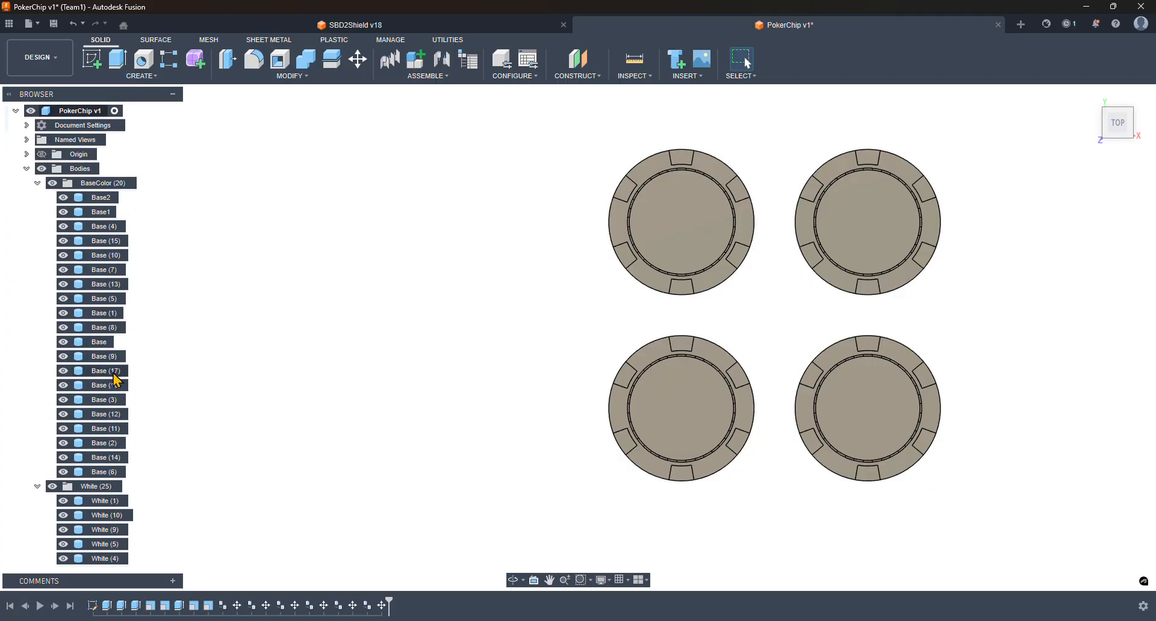
left_click(37, 183)
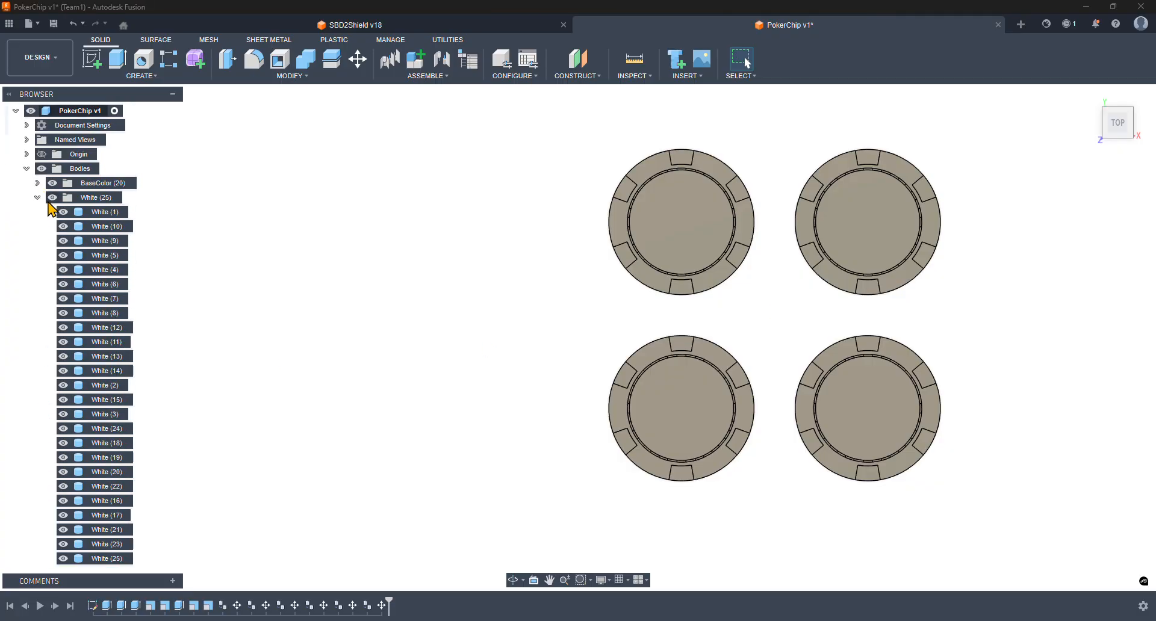
left_click(37, 198)
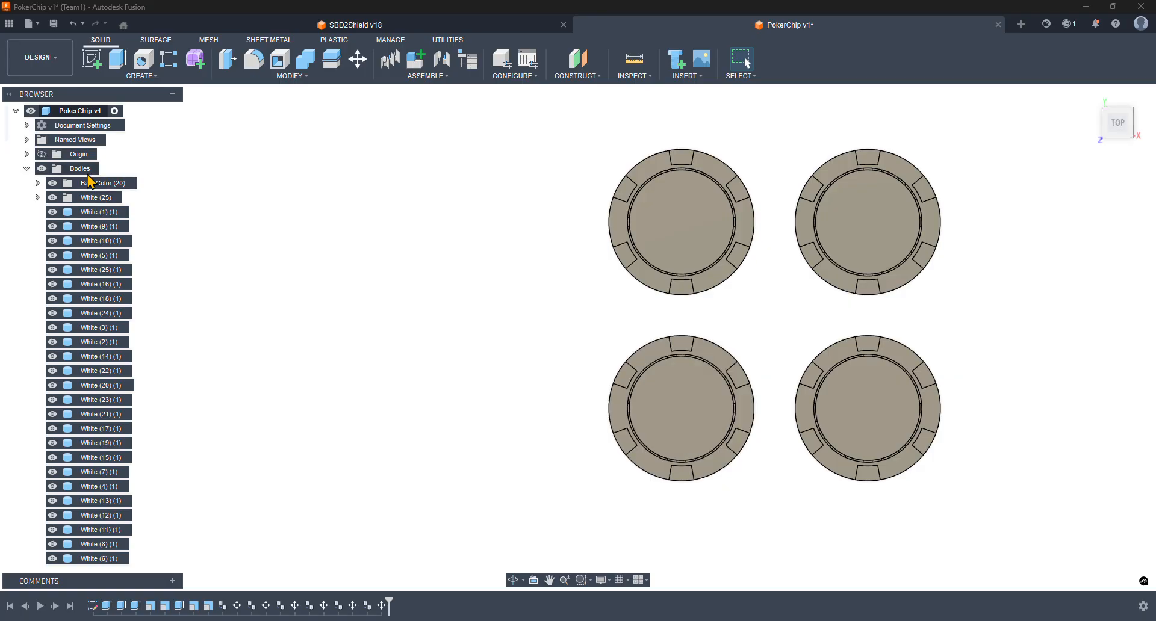
right_click(87, 175)
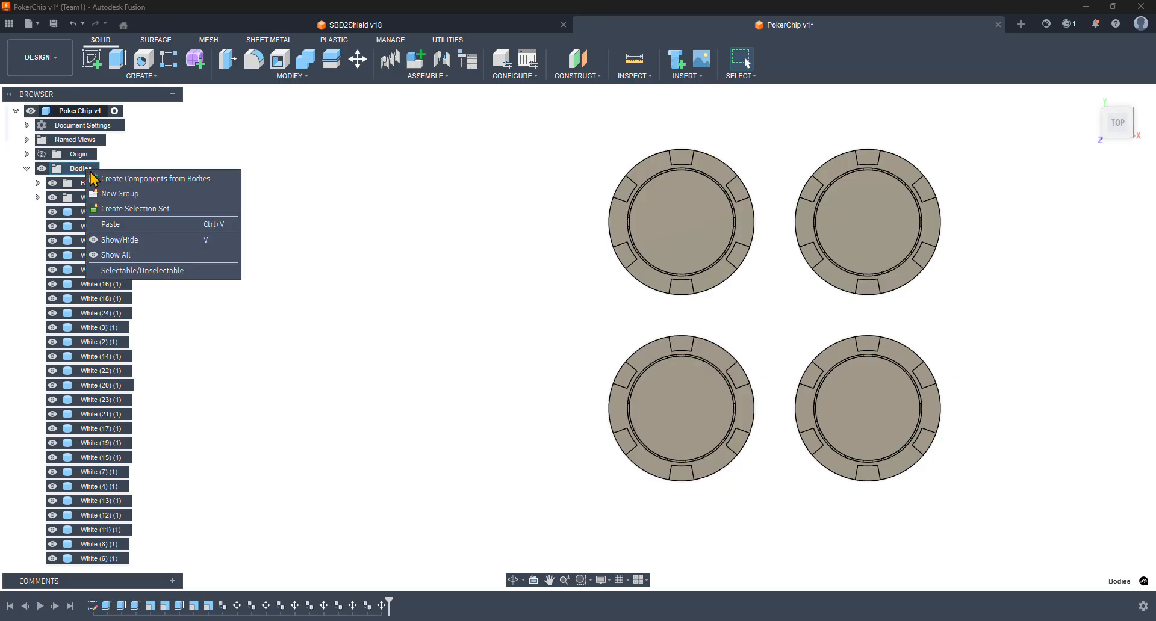
left_click(130, 207)
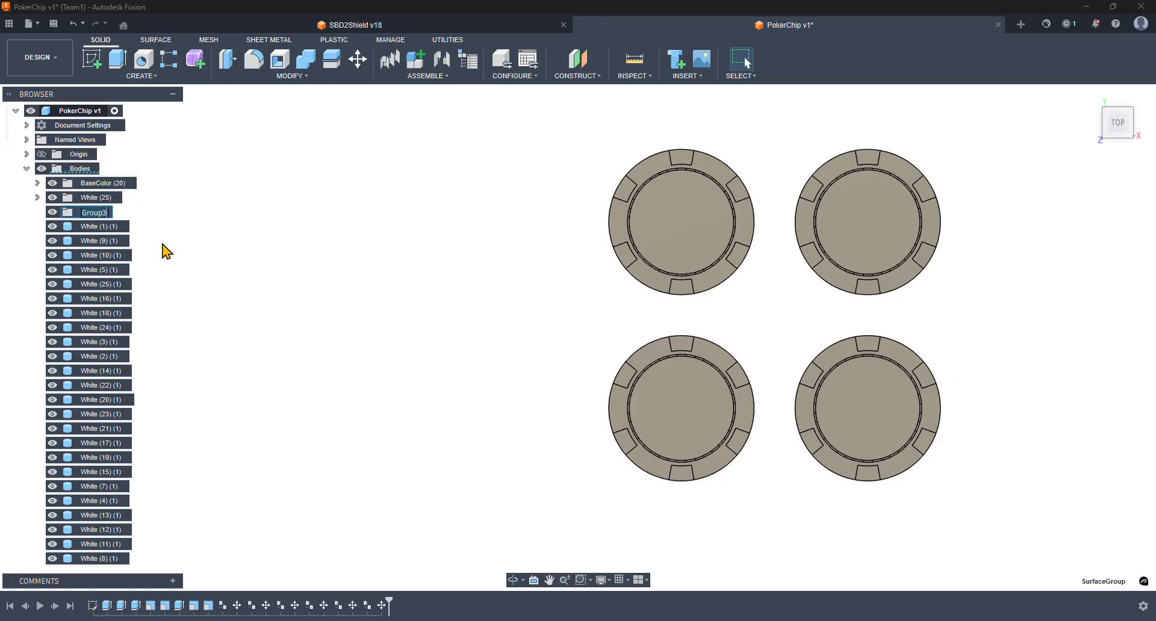
type("M")
key("Return")
left_click_drag(120, 183, 89, 198)
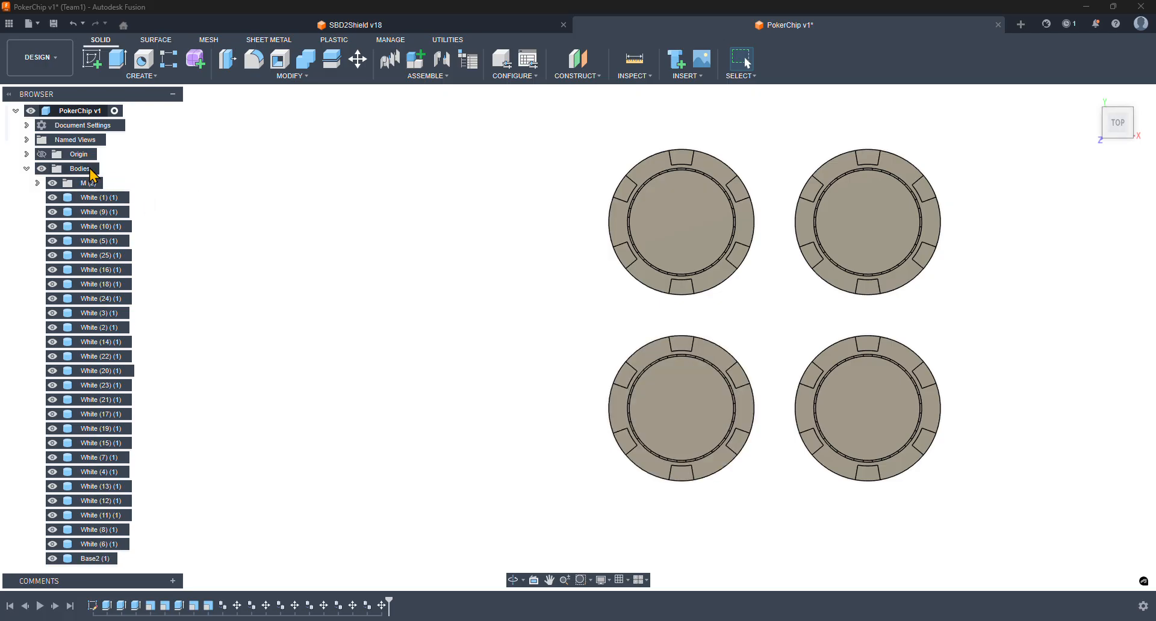
- Create a second group named D under Bodies
right_click(104, 170)
left_click(123, 192)
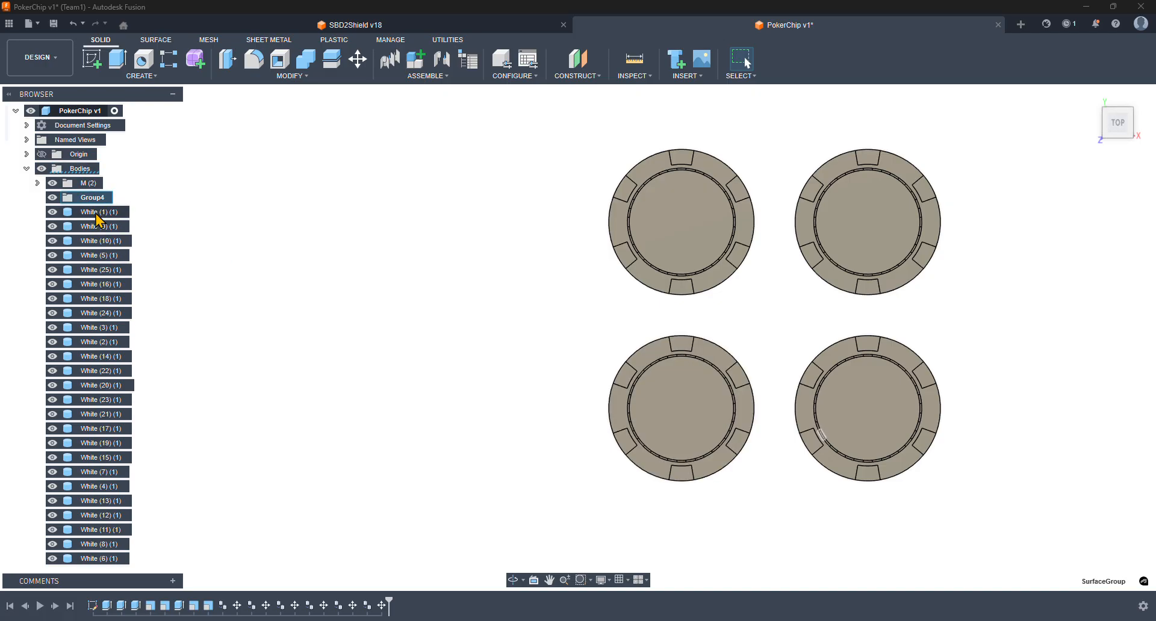
type("D")
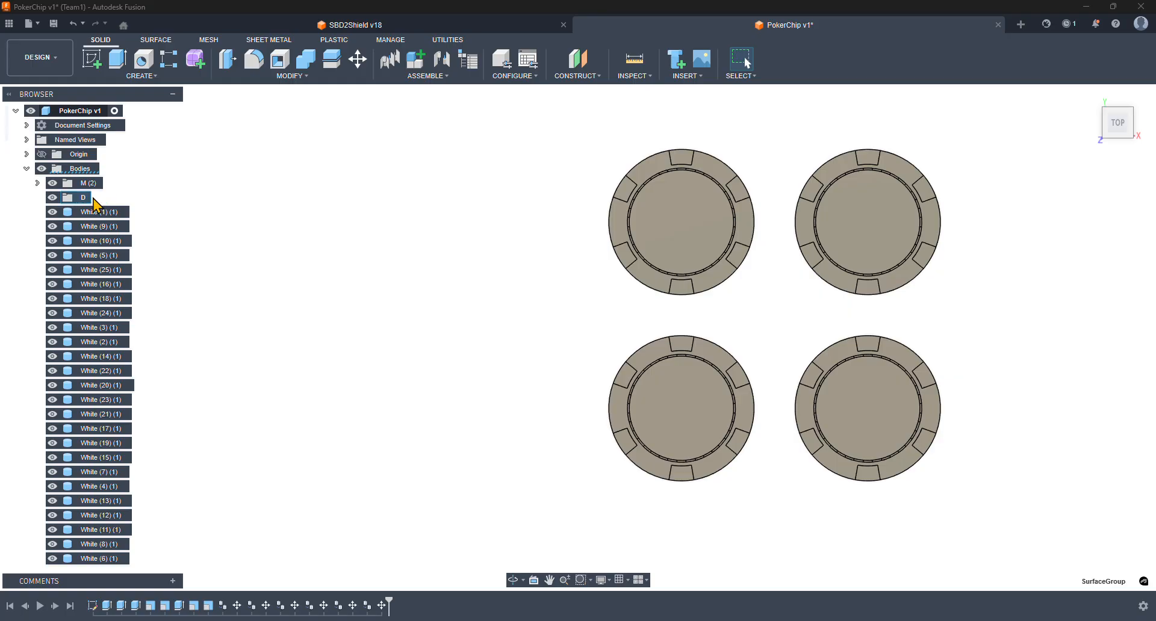
key("Return")
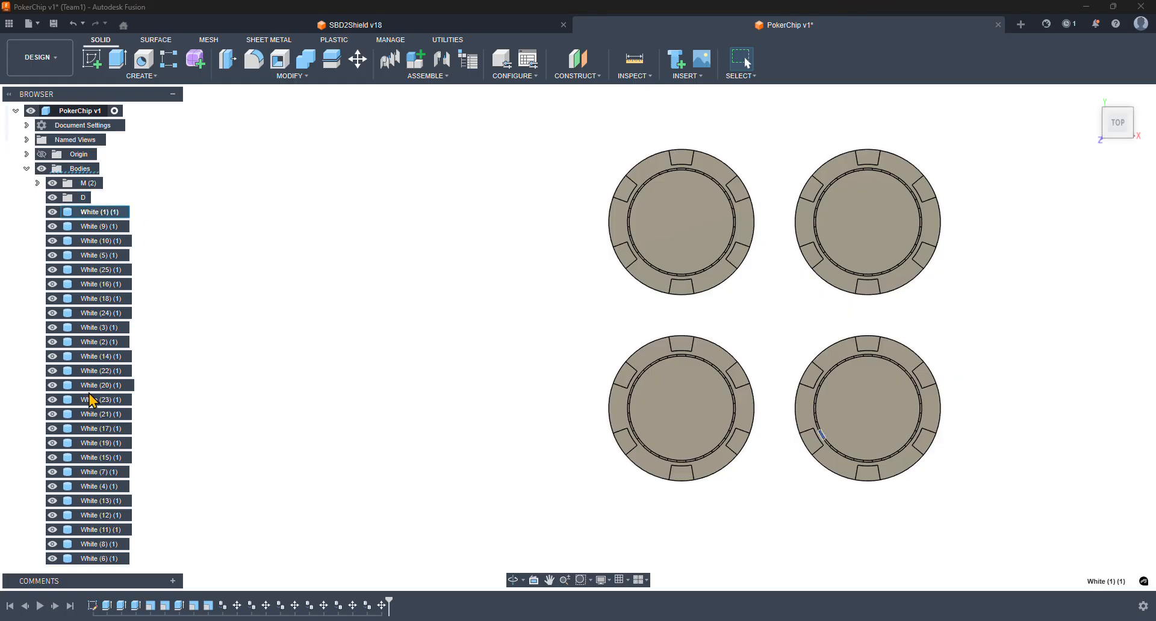
- Move all the second chip's bodies, from White (1) (1) through Base1 (1), into group D
scroll(90, 400, "down", 10)
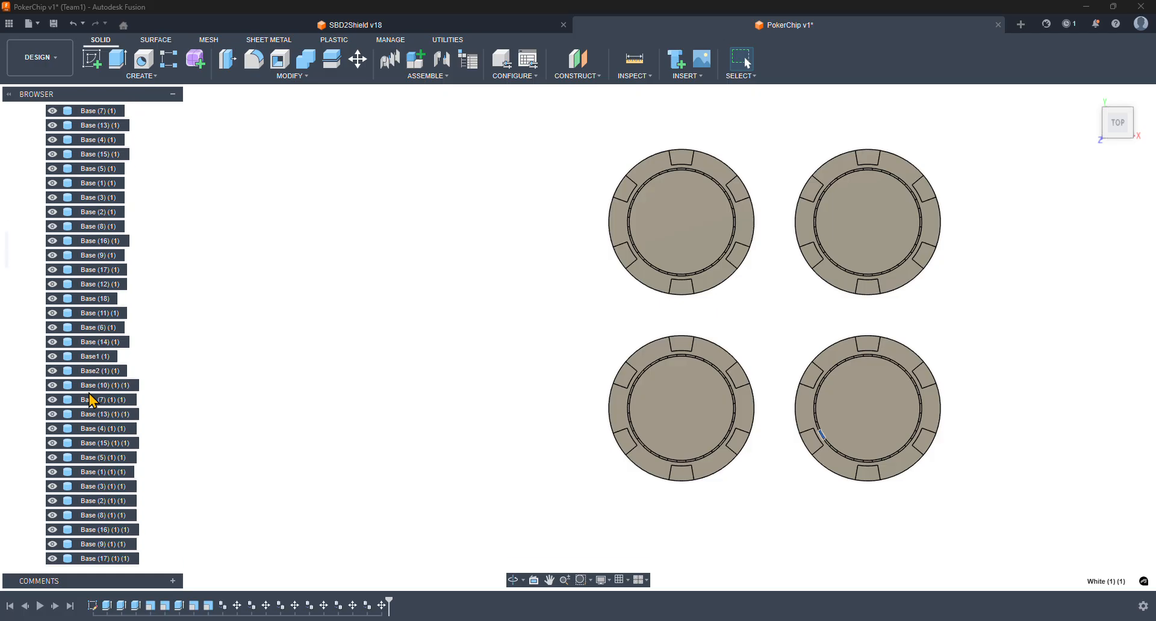
scroll(90, 400, "down", 3)
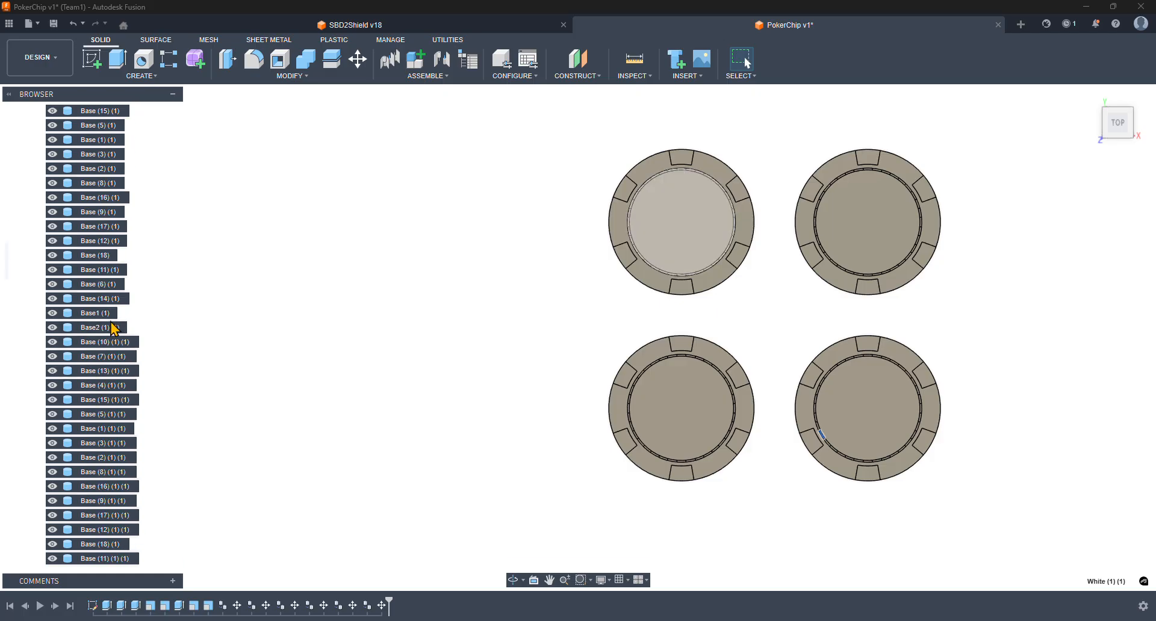
left_click(96, 313, "shift")
scroll(205, 344, "down", 4)
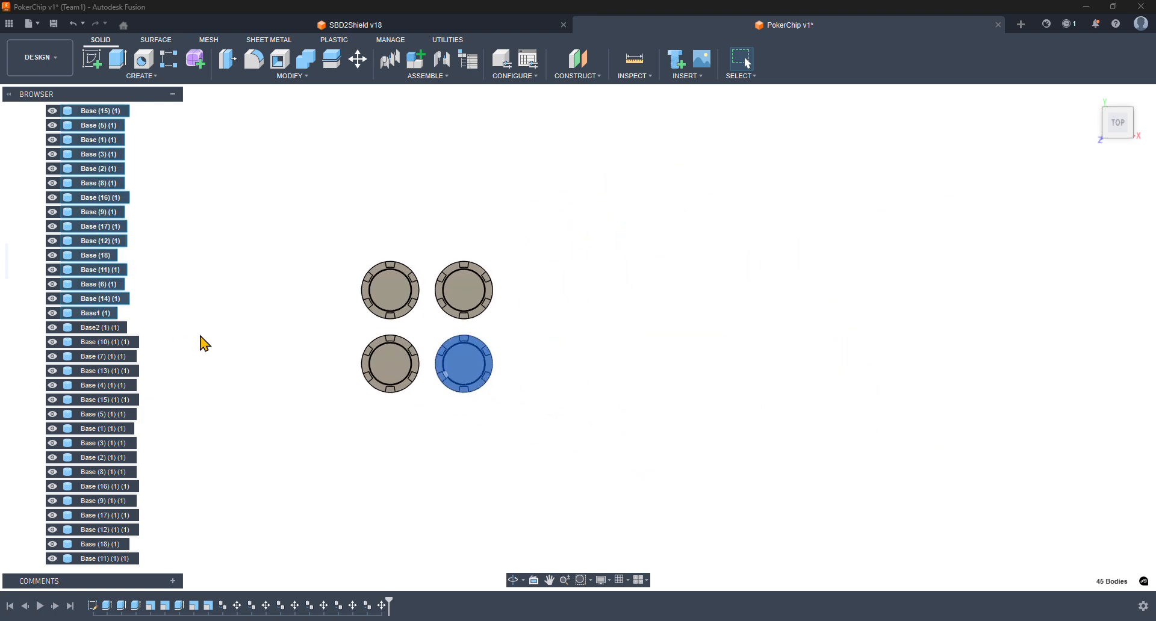
scroll(202, 341, "up", 5)
scroll(202, 341, "down", 2)
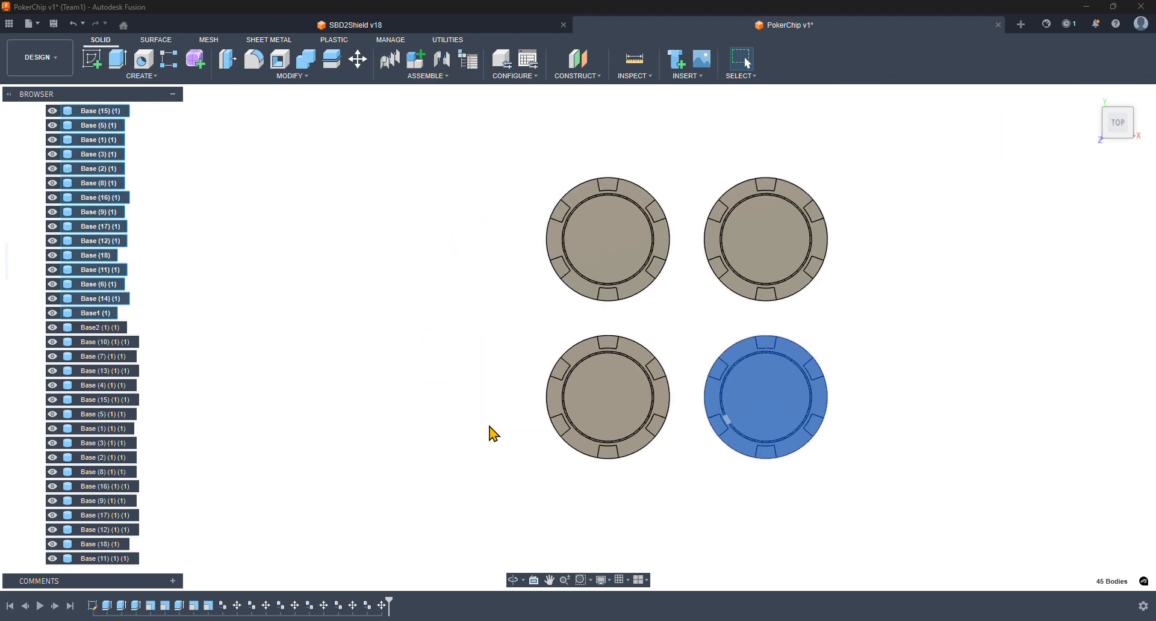
scroll(142, 208, "up", 10)
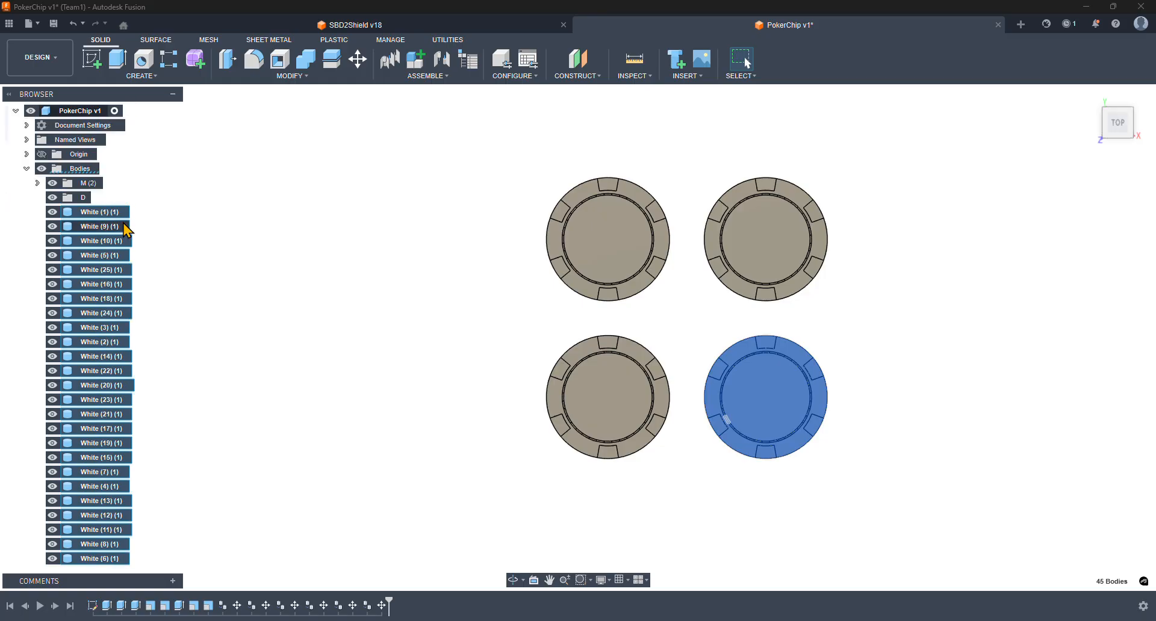
left_click_drag(125, 228, 83, 203)
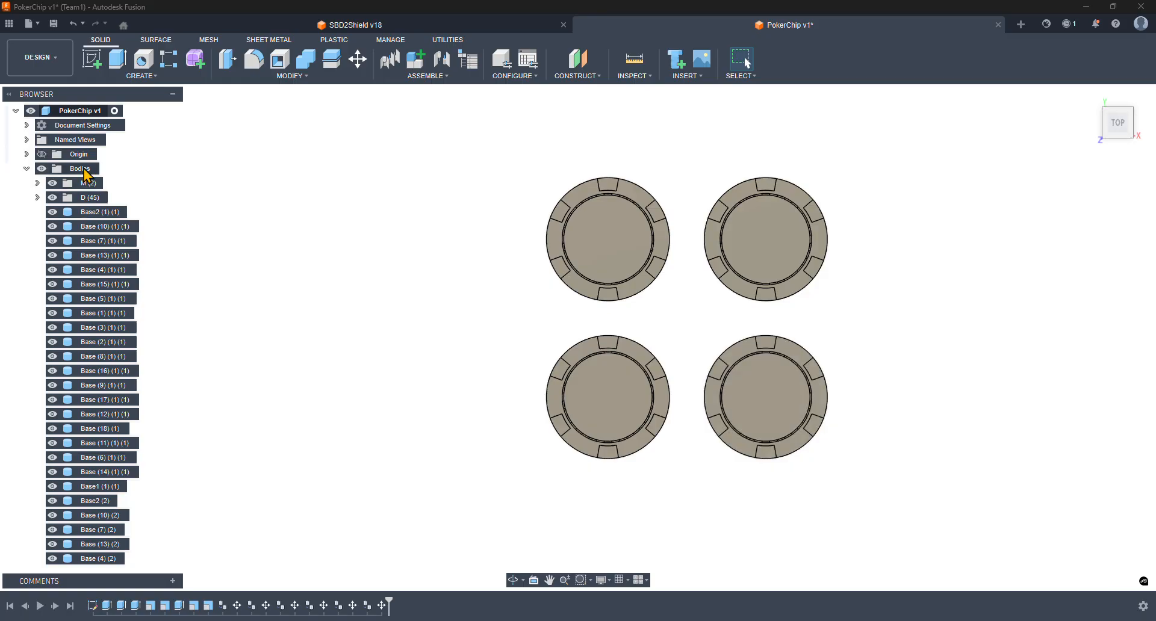
- Create a third group named 4 under Bodies
right_click(84, 168)
left_click(130, 195)
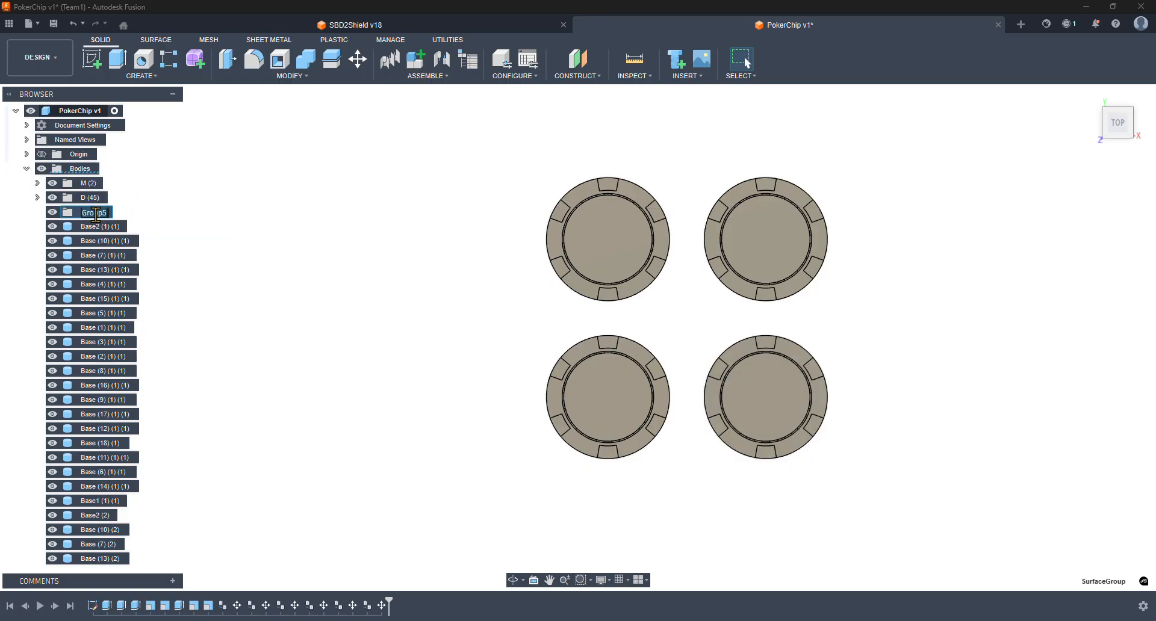
type("4")
key("Return")
left_click(111, 234)
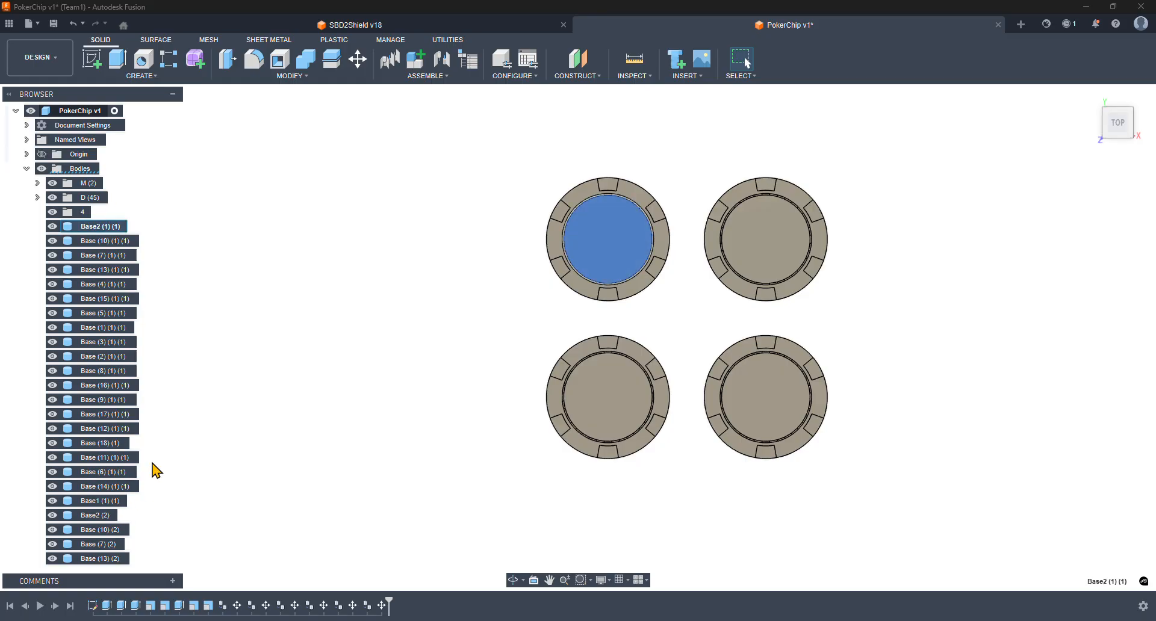
scroll(150, 469, "up", 2)
scroll(116, 459, "down", 2)
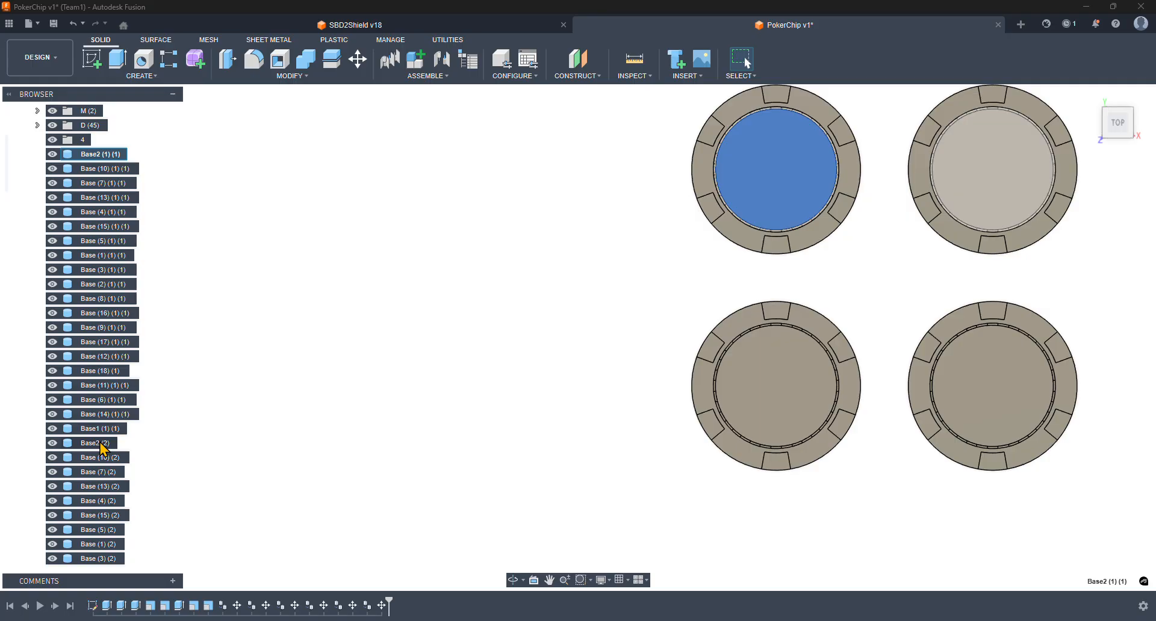
scroll(102, 439, "down", 1)
scroll(103, 435, "down", 6)
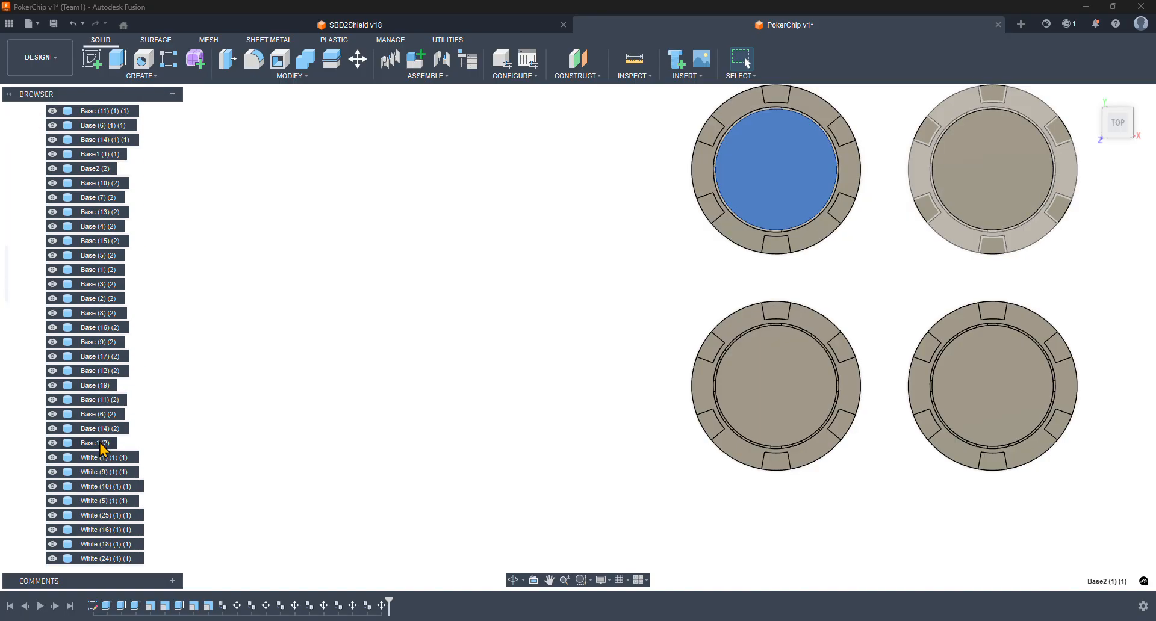
left_click(100, 443, "shift")
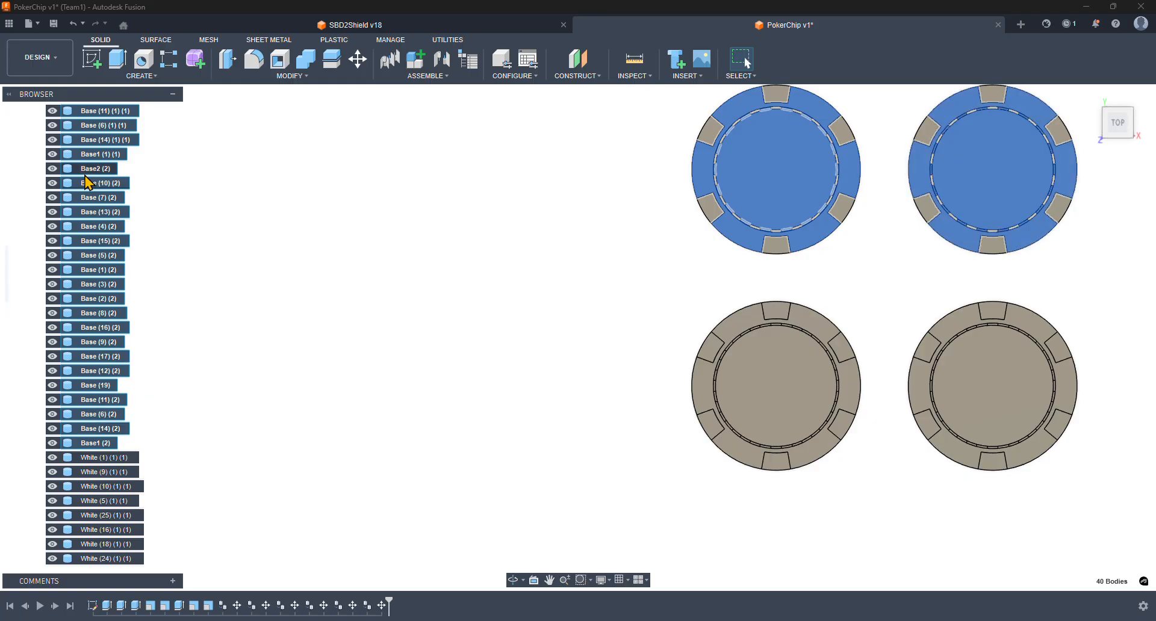
scroll(76, 270, "up", 1)
left_click(253, 234)
- Move the third chip's base bodies, from Base2 (1) (1) through Base1 (1) (1), into group 4
scroll(96, 254, "up", 5)
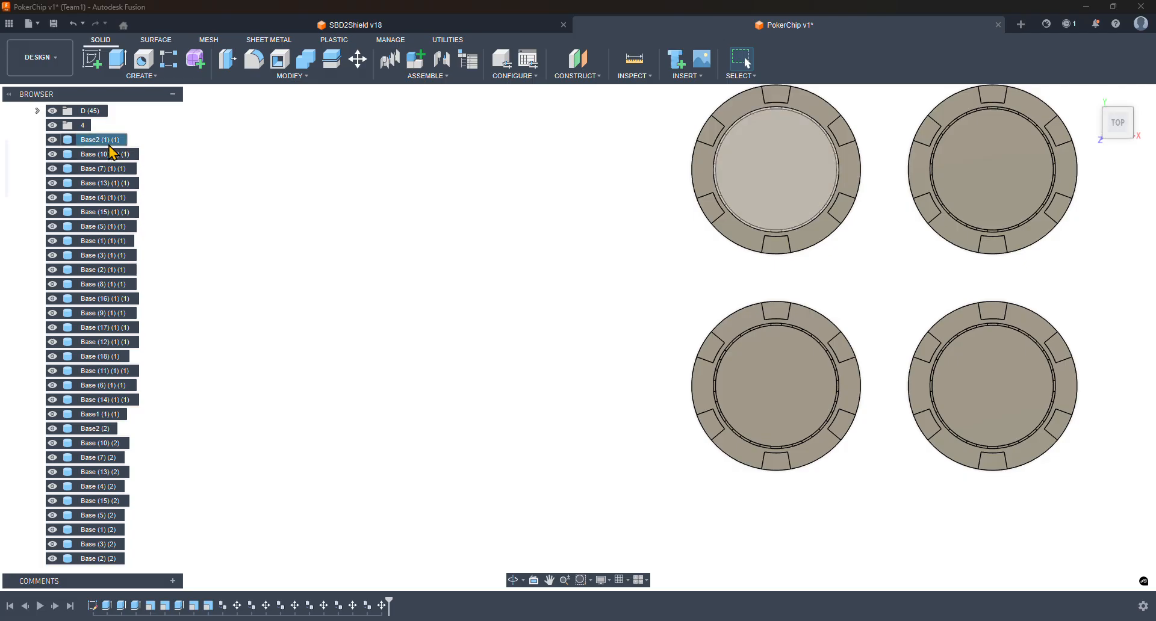
left_click(101, 140)
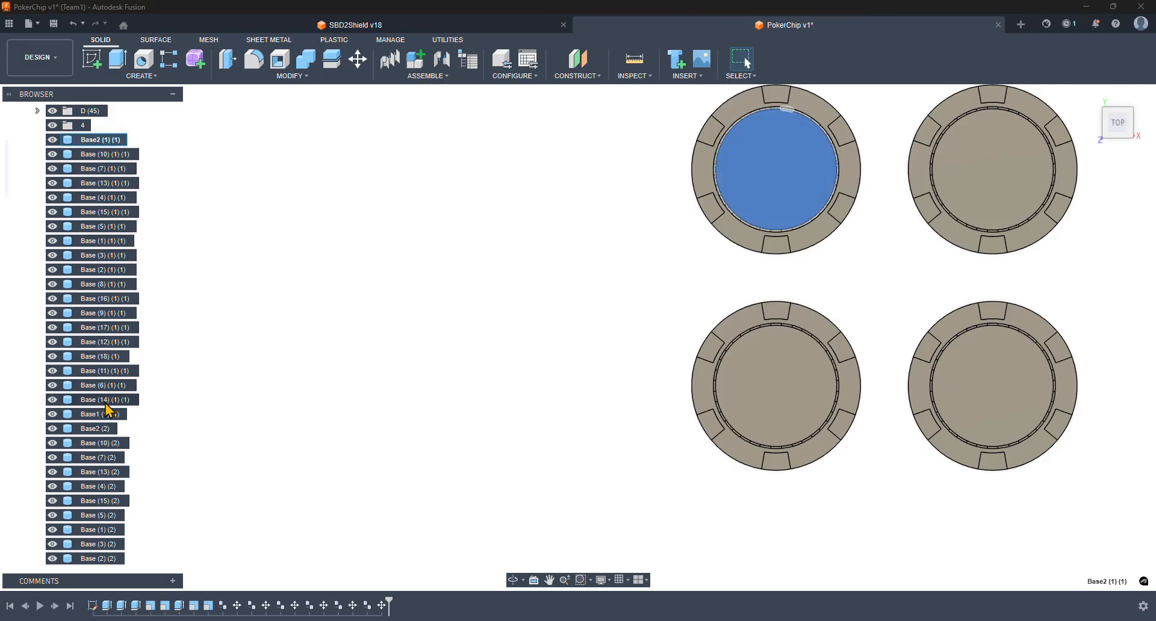
left_click(112, 357)
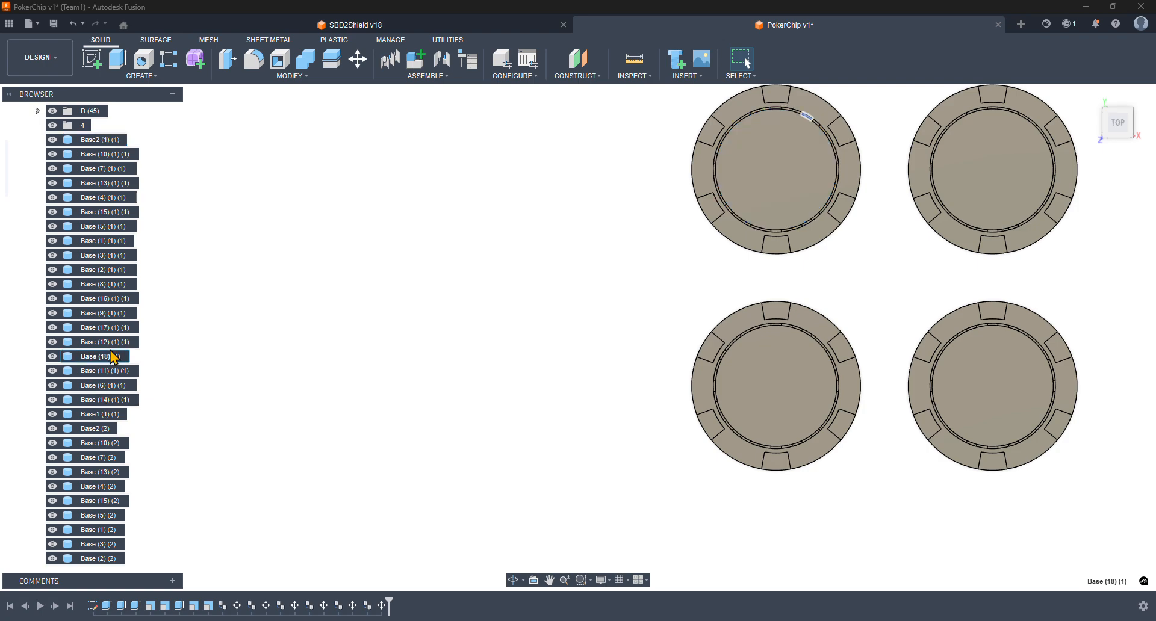
left_click(102, 141)
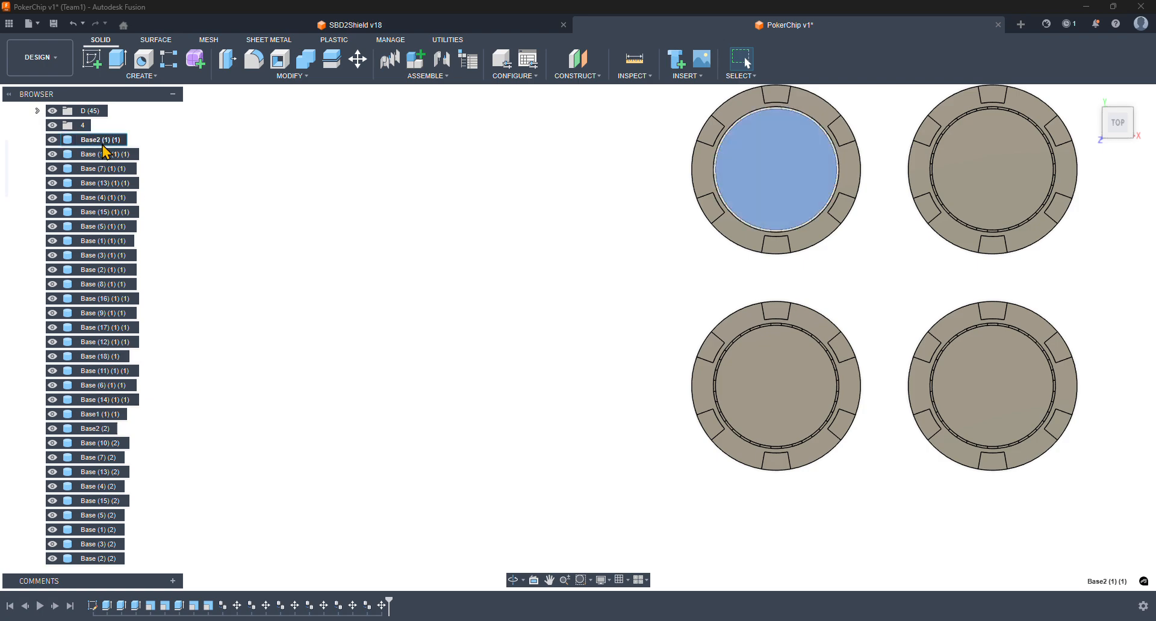
left_click(113, 415, "shift")
mouse_move(67, 139)
left_mouse_down()
mouse_move(150, 147)
mouse_move(84, 134)
left_mouse_up()
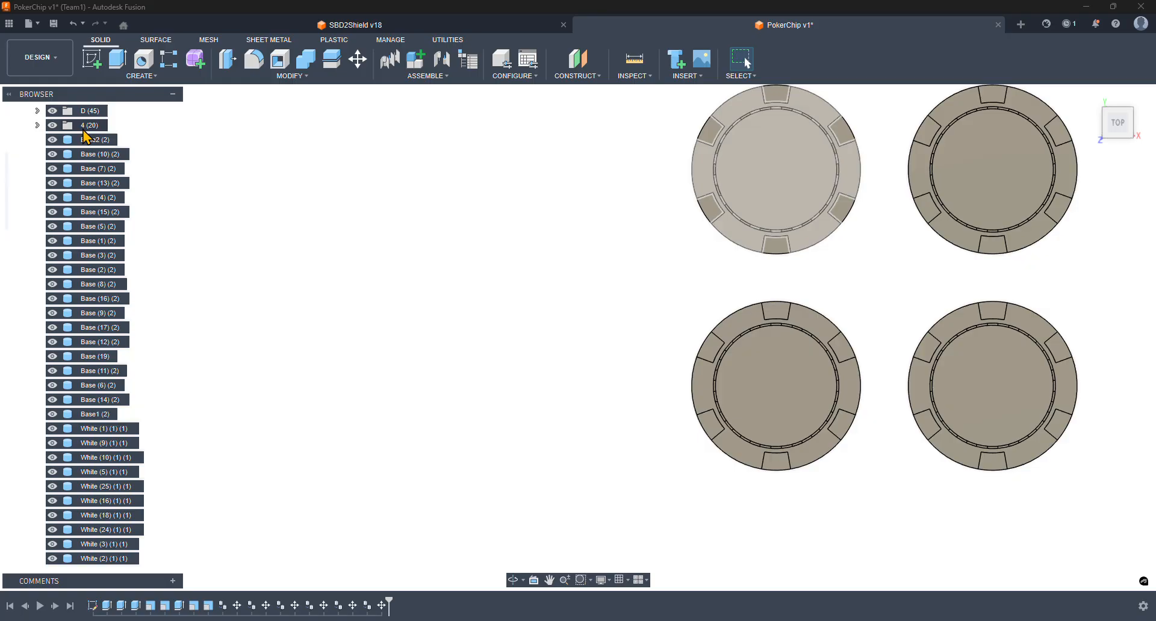
- Move the third chip's white bodies, from White (1) (1) (1) through White (6) (1) (1), into group 4
left_click(106, 431)
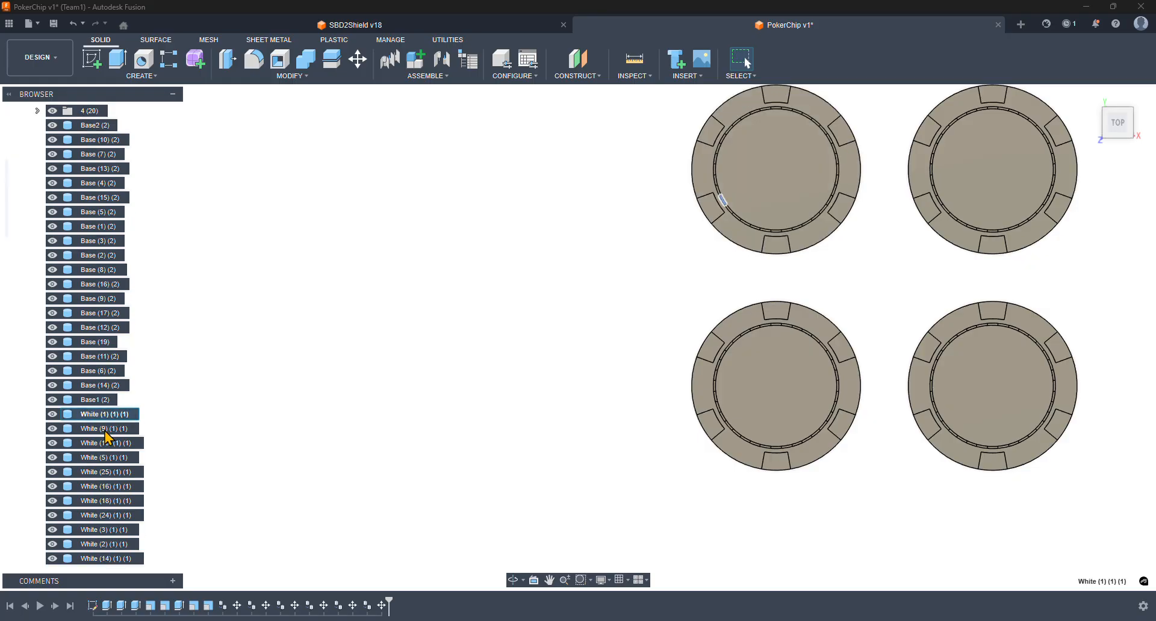
scroll(105, 435, "down", 10)
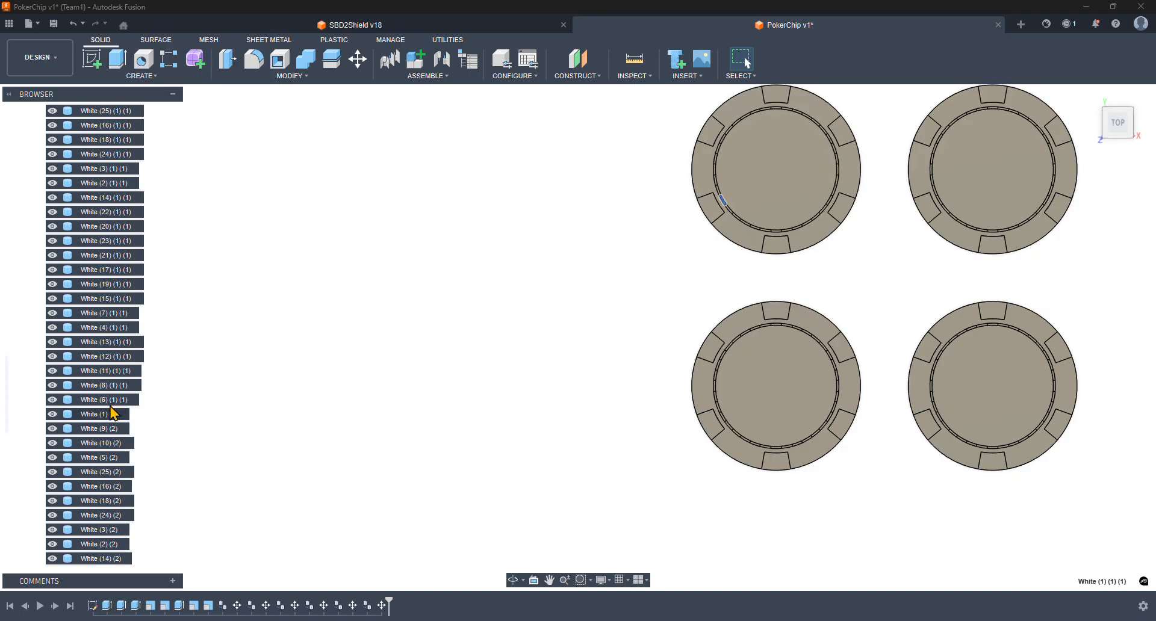
left_click(109, 400, "shift")
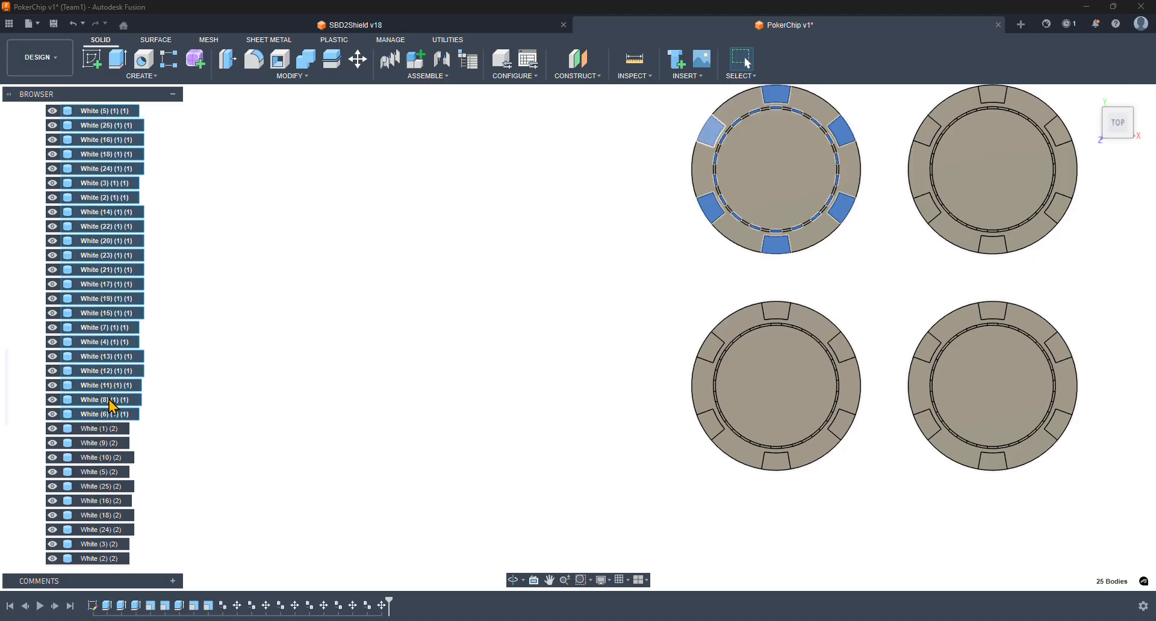
scroll(111, 403, "up", 10)
scroll(122, 516, "up", 1)
left_click_drag(122, 519, 96, 220)
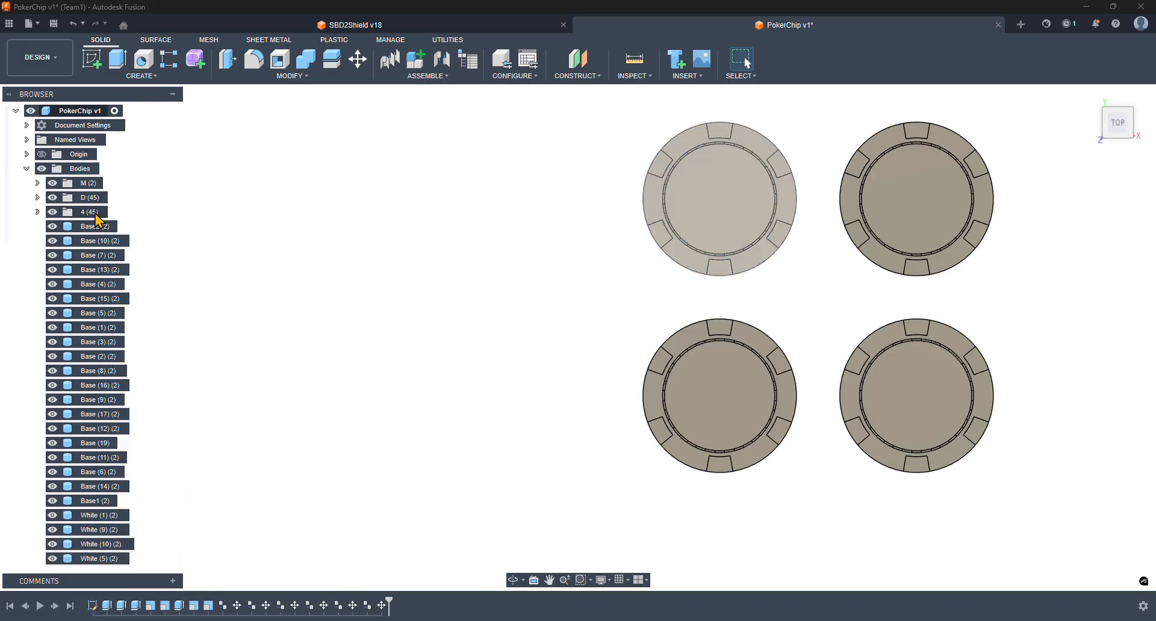
- Create a fourth group named MD4 under Bodies
right_click(98, 169)
left_click(138, 203)
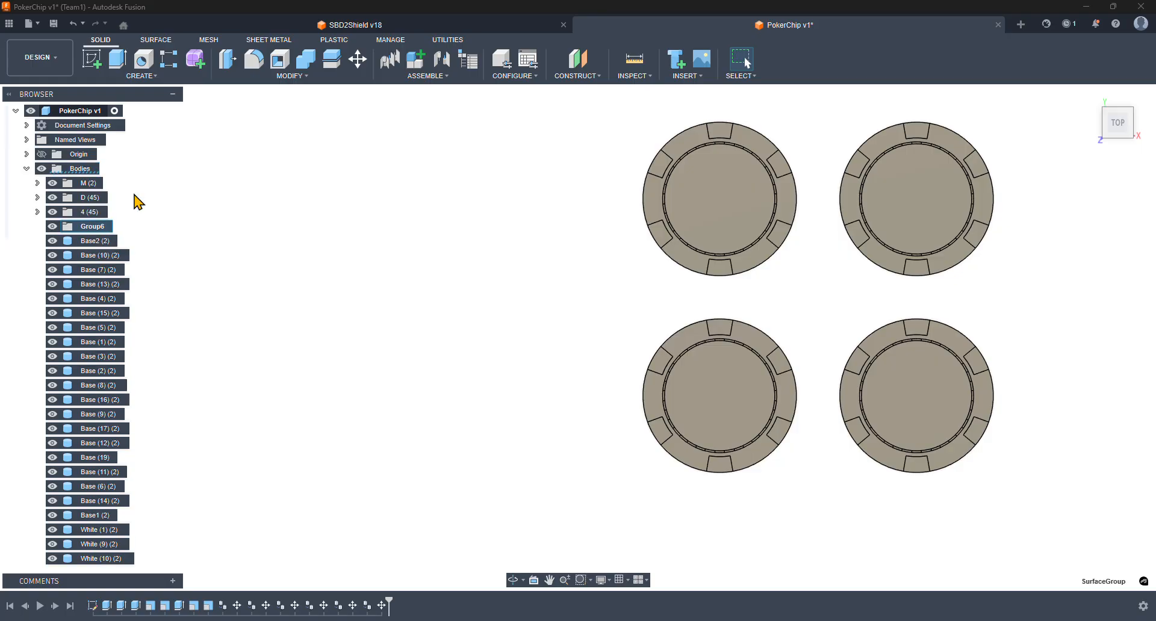
double_click(99, 225)
key("Return")
- Move all the fourth chip's bodies, from Base2 (2) through White (6) (2), into group MD4
left_click(106, 240)
scroll(127, 362, "down", 8)
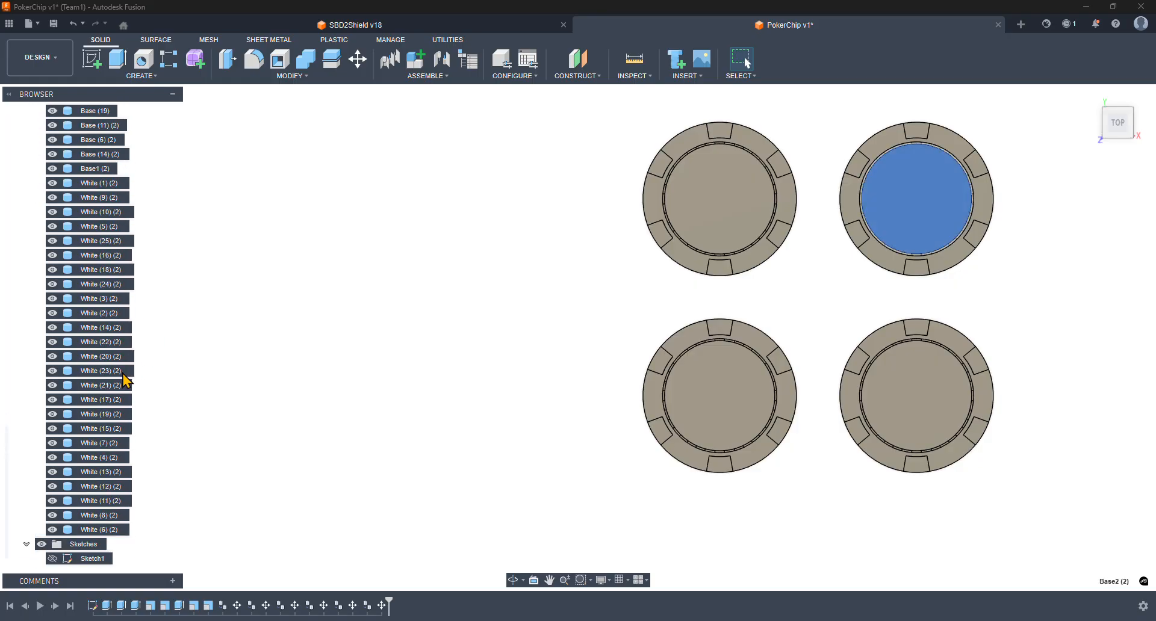
left_click(114, 530, "shift")
scroll(114, 513, "up", 7)
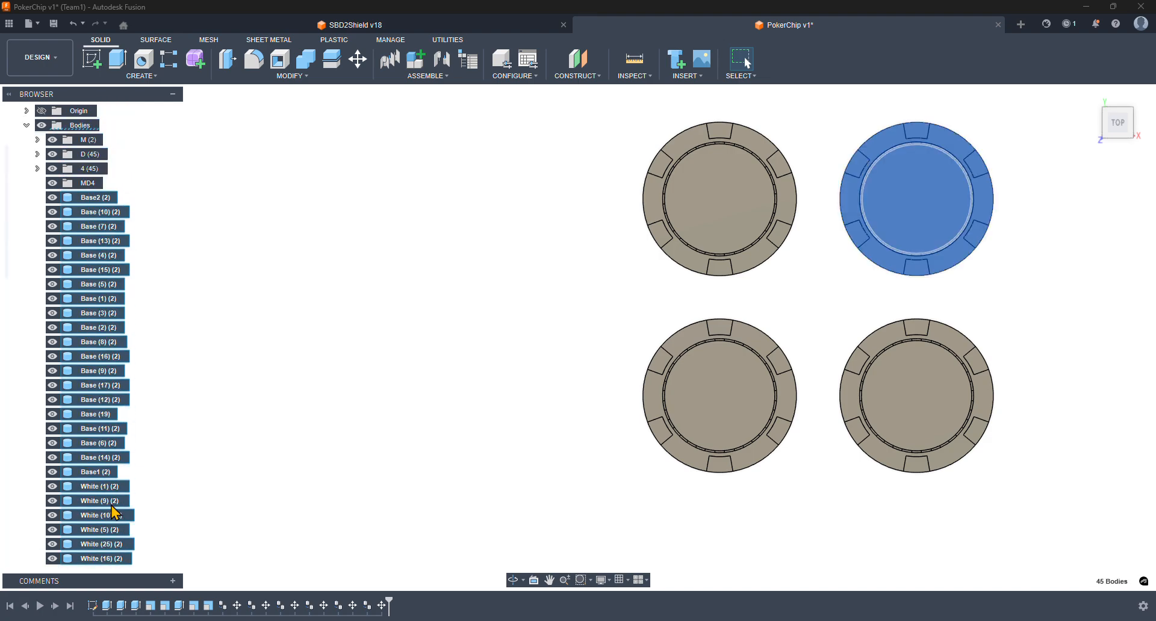
left_click_drag(92, 254, 89, 227)
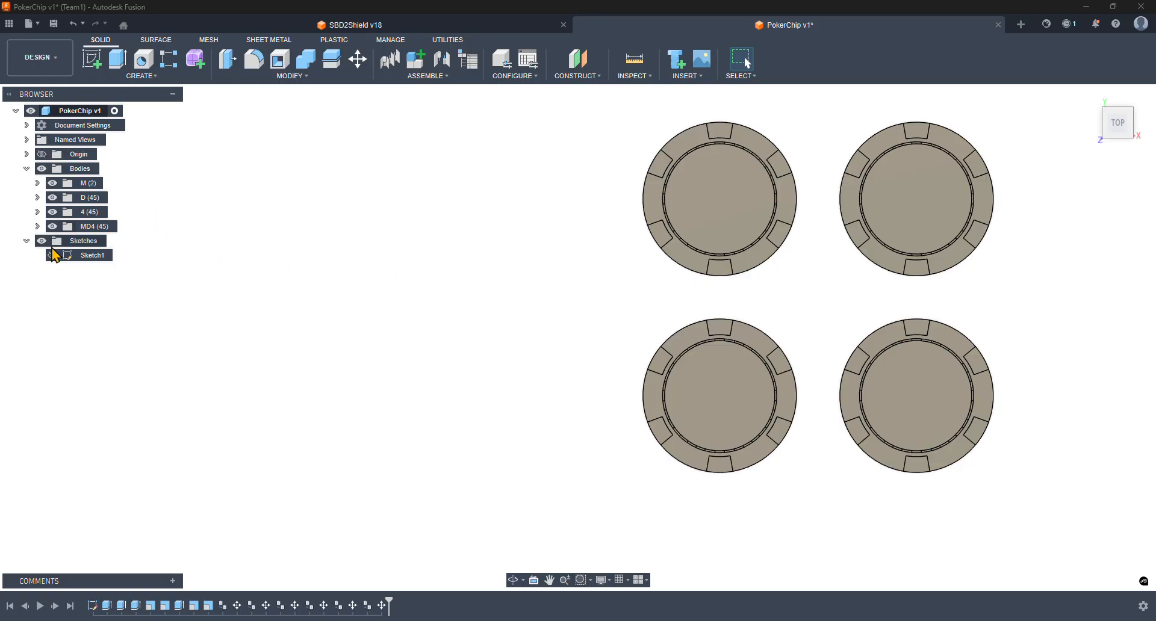
- Check which chip belongs to each of the groups MD4, 4, D and M by toggling their visibility one at a time
left_click(56, 228)
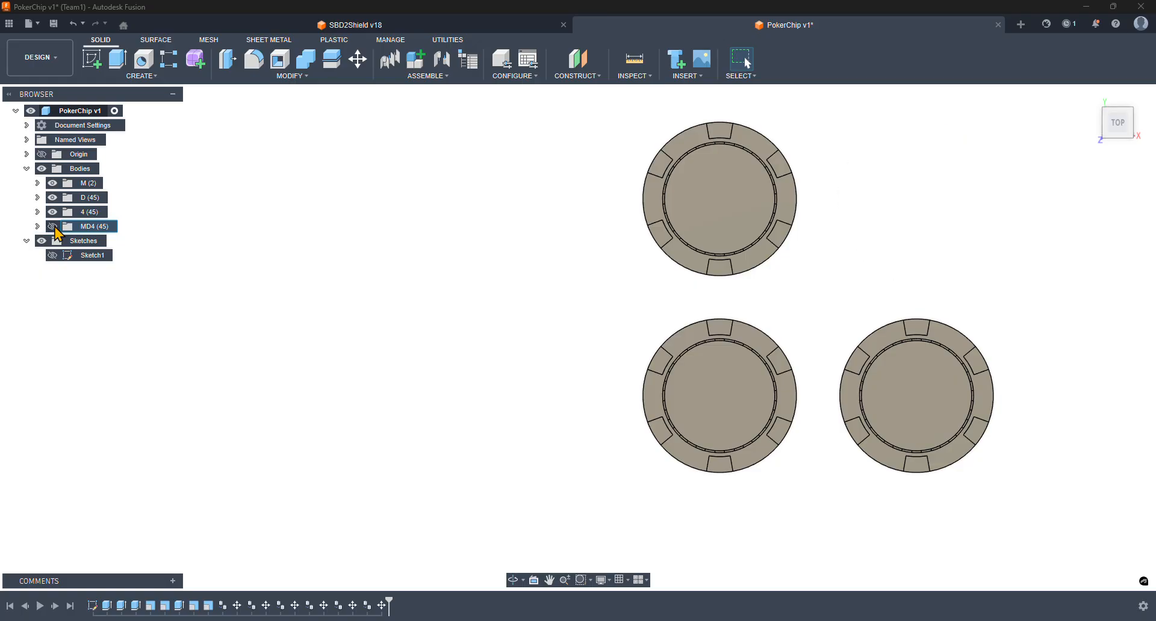
left_click(54, 227)
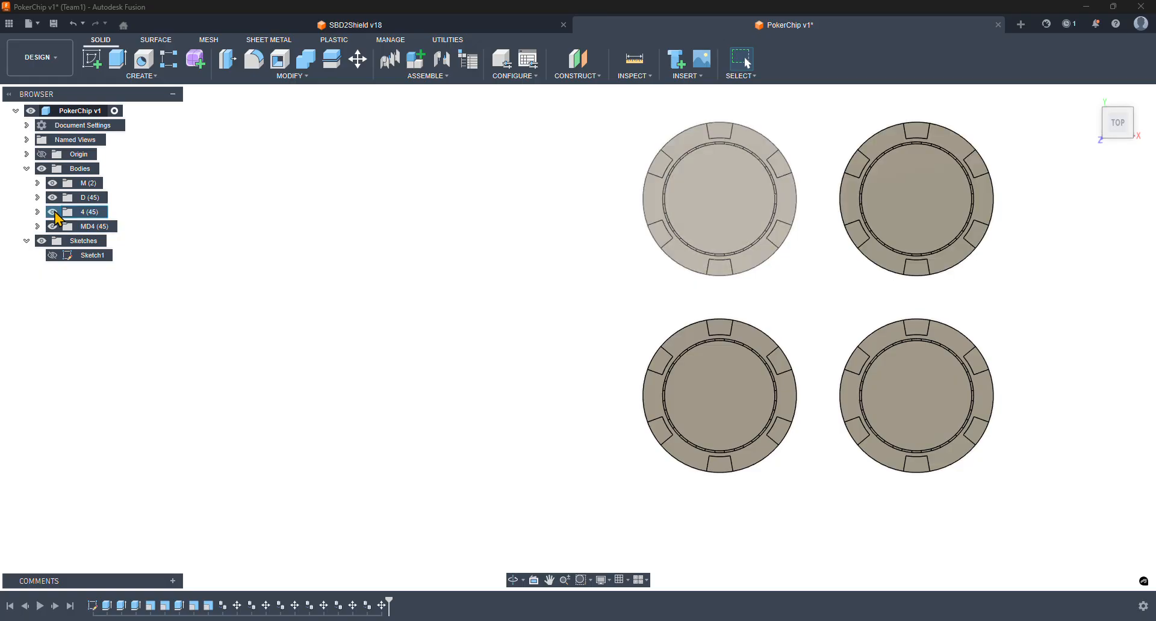
left_click(53, 213)
left_click(54, 213)
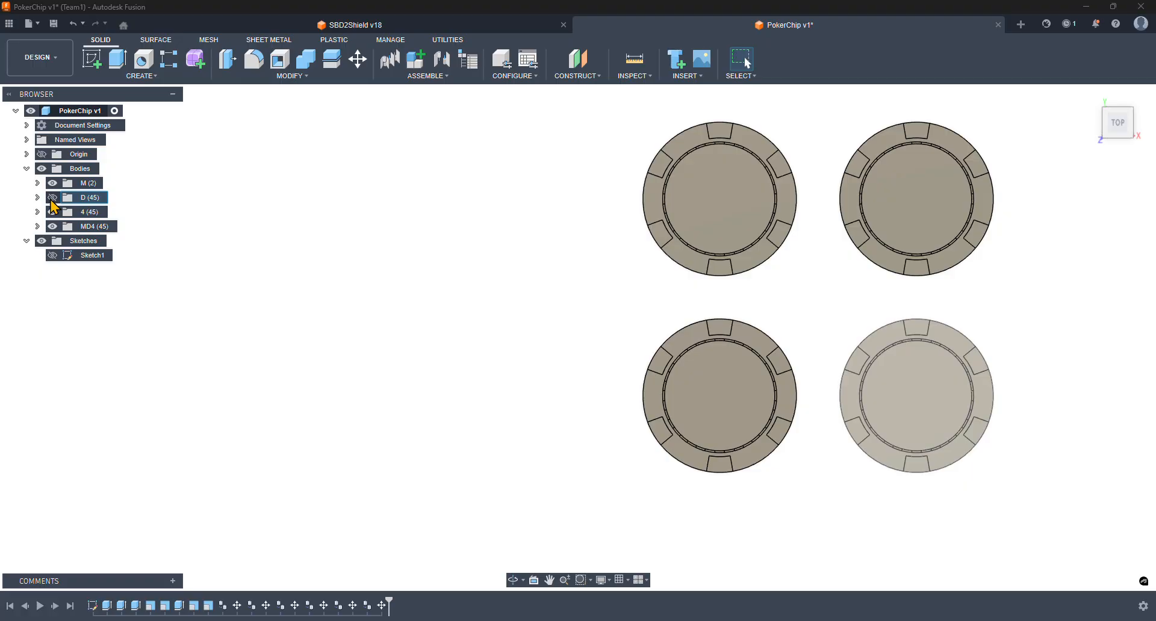
left_click(52, 198)
left_click(53, 198)
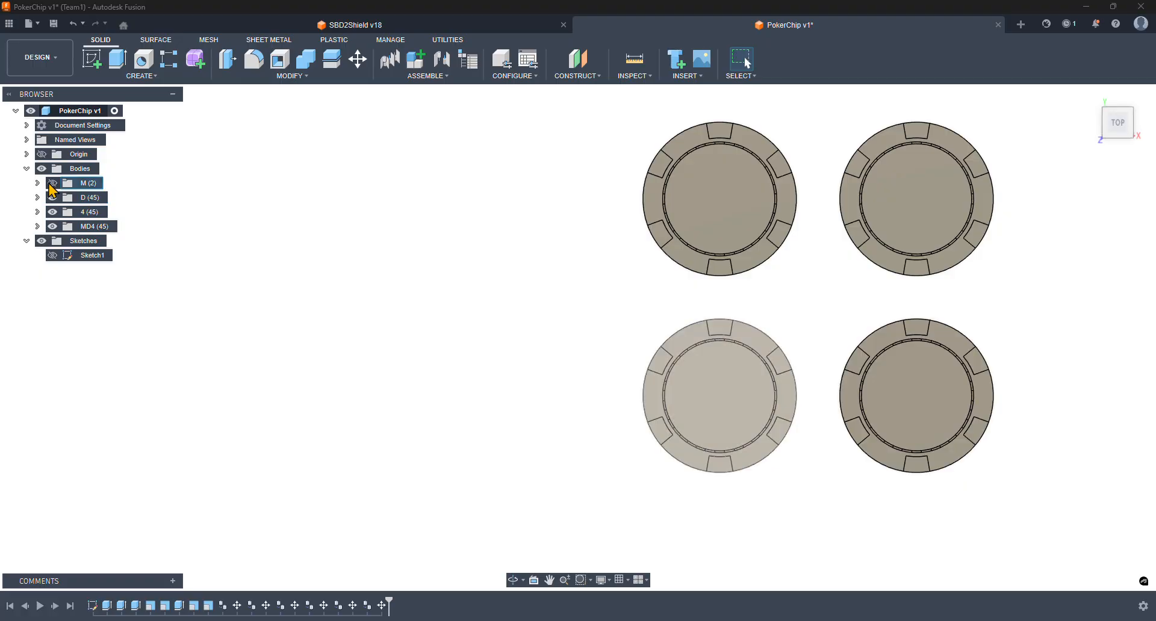
left_click(52, 183)
left_click(53, 183)
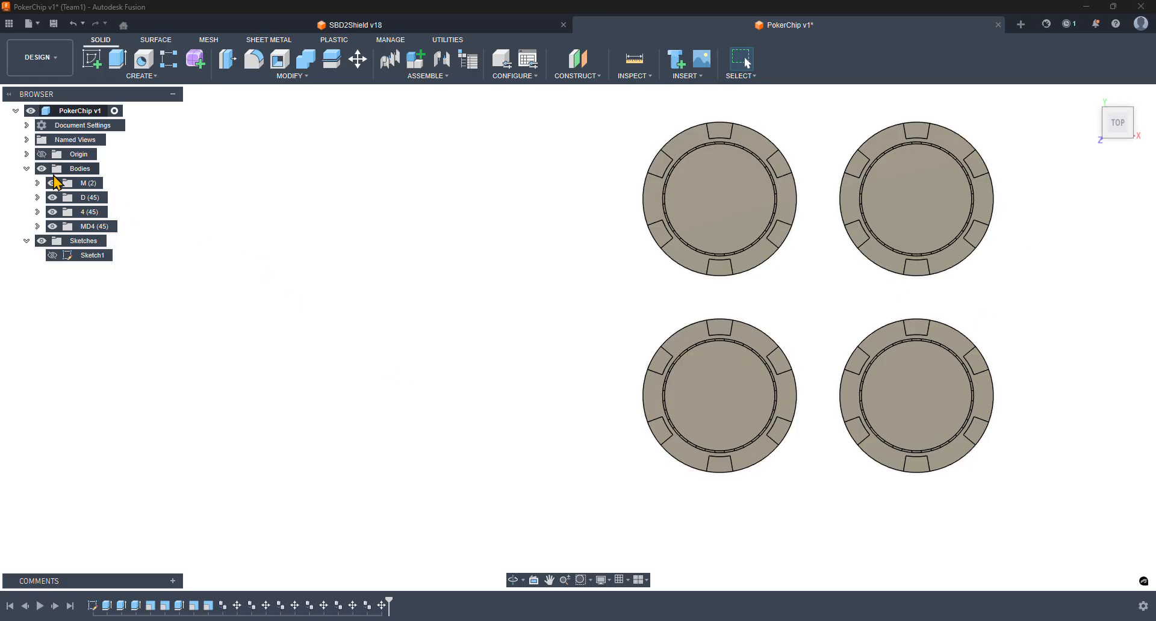
- Temporarily hide groups D, 4 and MD4 to view chip M alone and look at the root component's available options
left_click(52, 197)
left_click(52, 212)
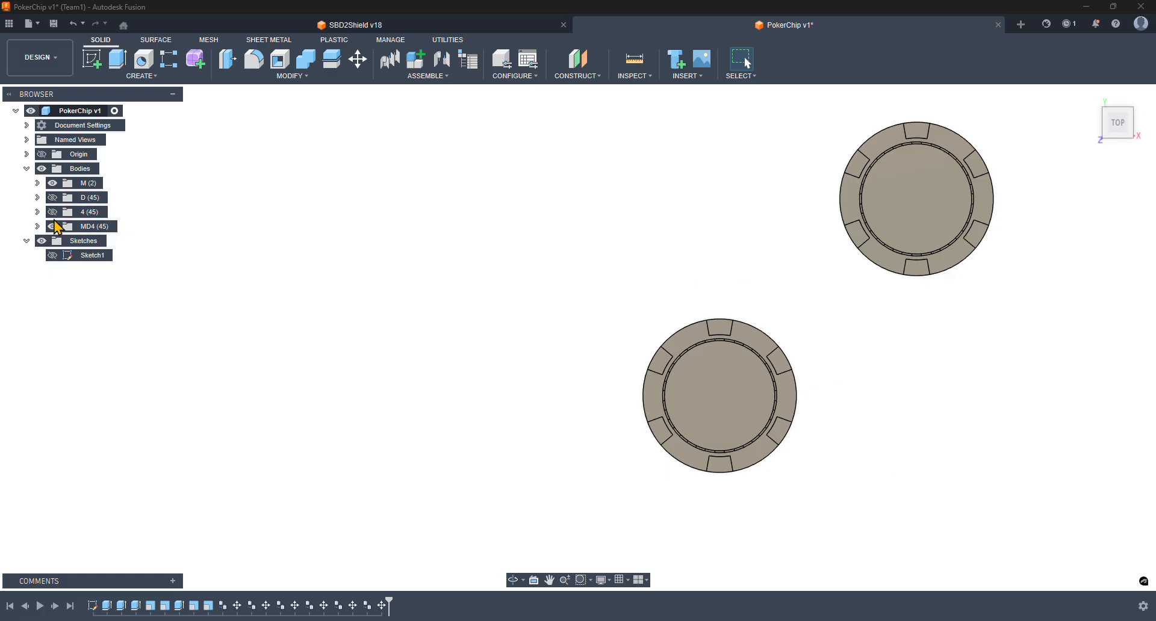
left_click(53, 227)
right_click(70, 111)
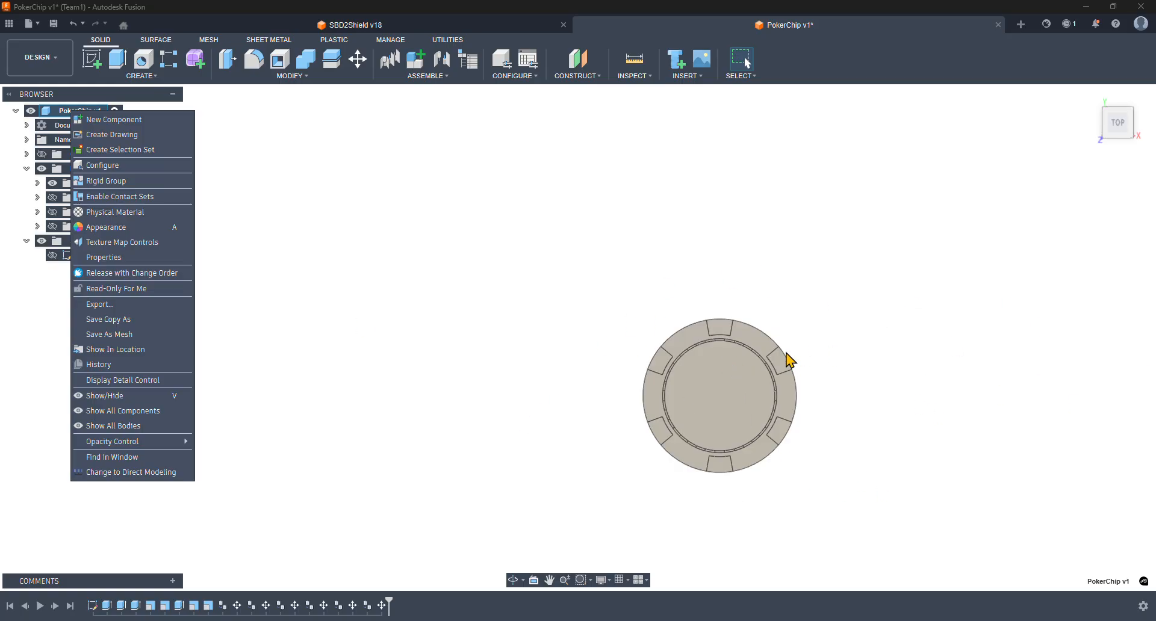
left_click(343, 305)
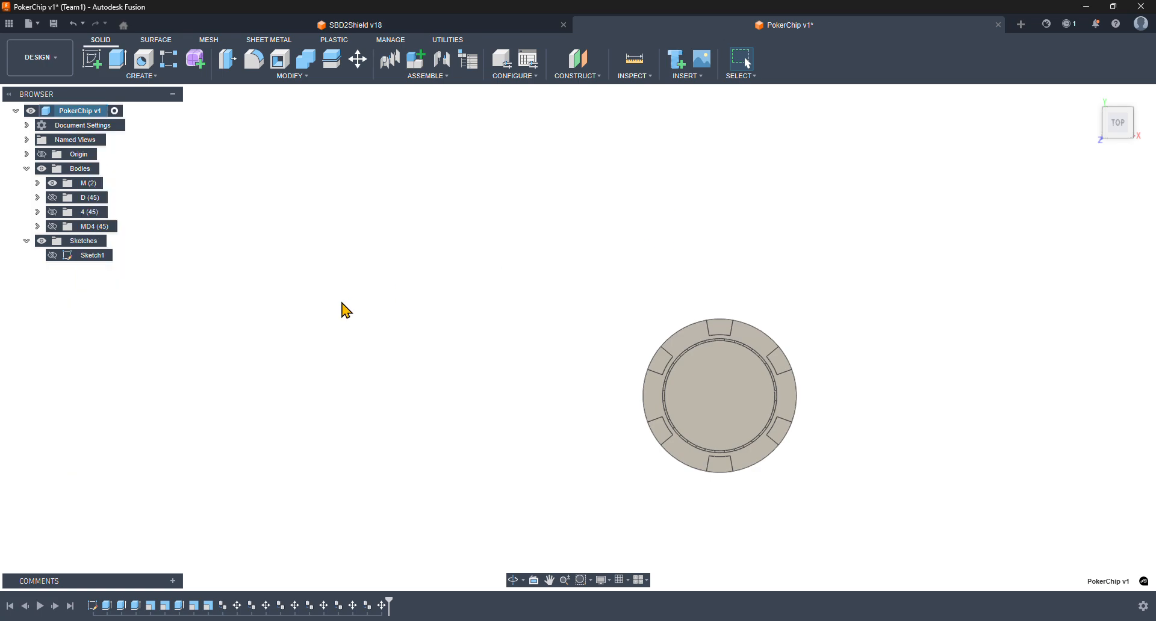
left_click(342, 305)
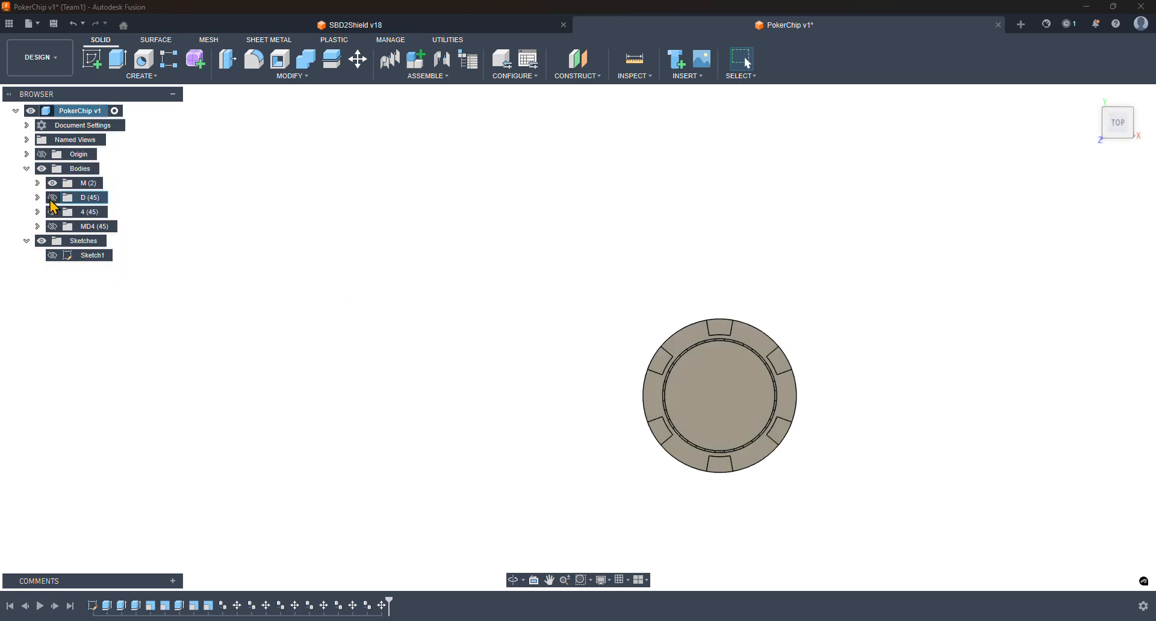
left_click(52, 197)
left_click(52, 212)
left_click(53, 227)
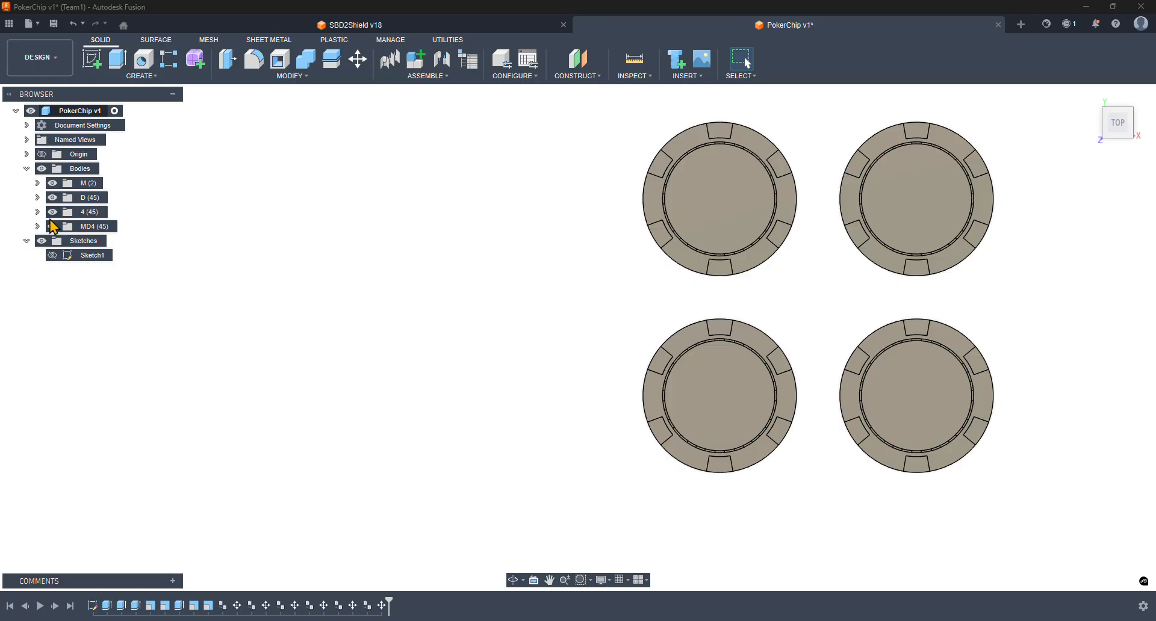
- Expand groups D and M, and rename the BaseColor group inside M as Green
left_click(37, 197)
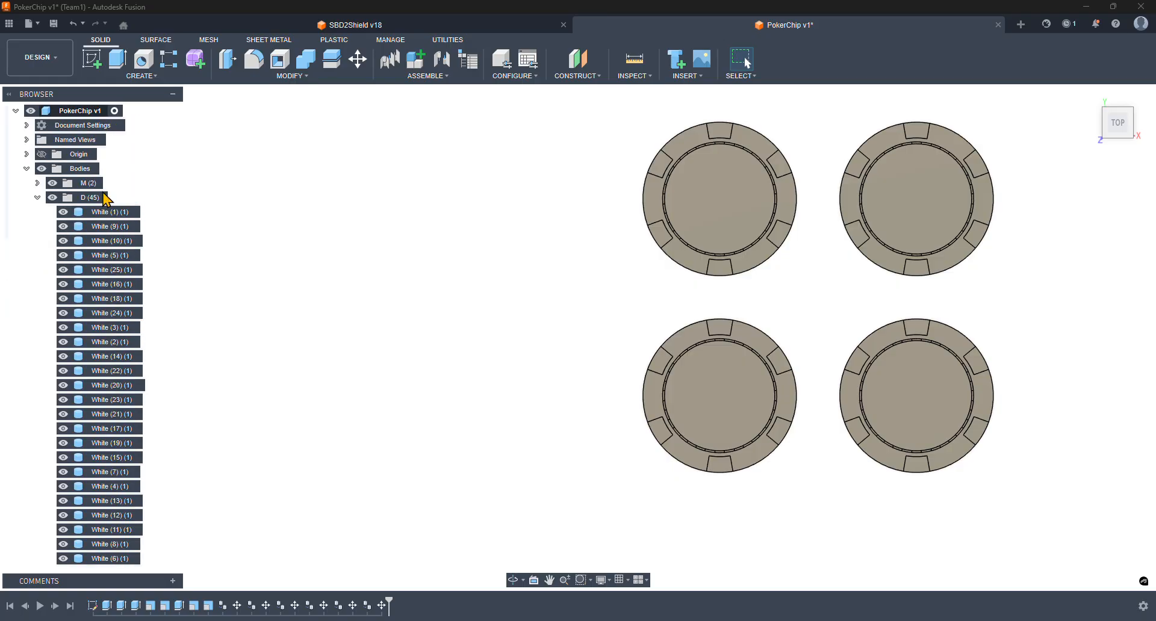
right_click(89, 198)
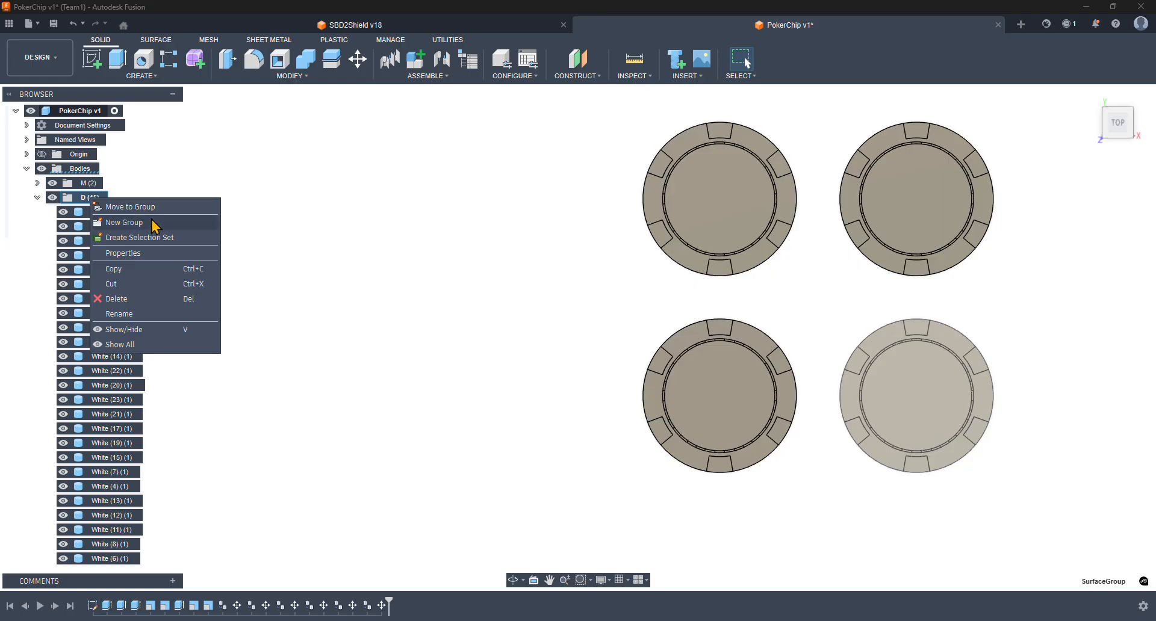
left_click(170, 180)
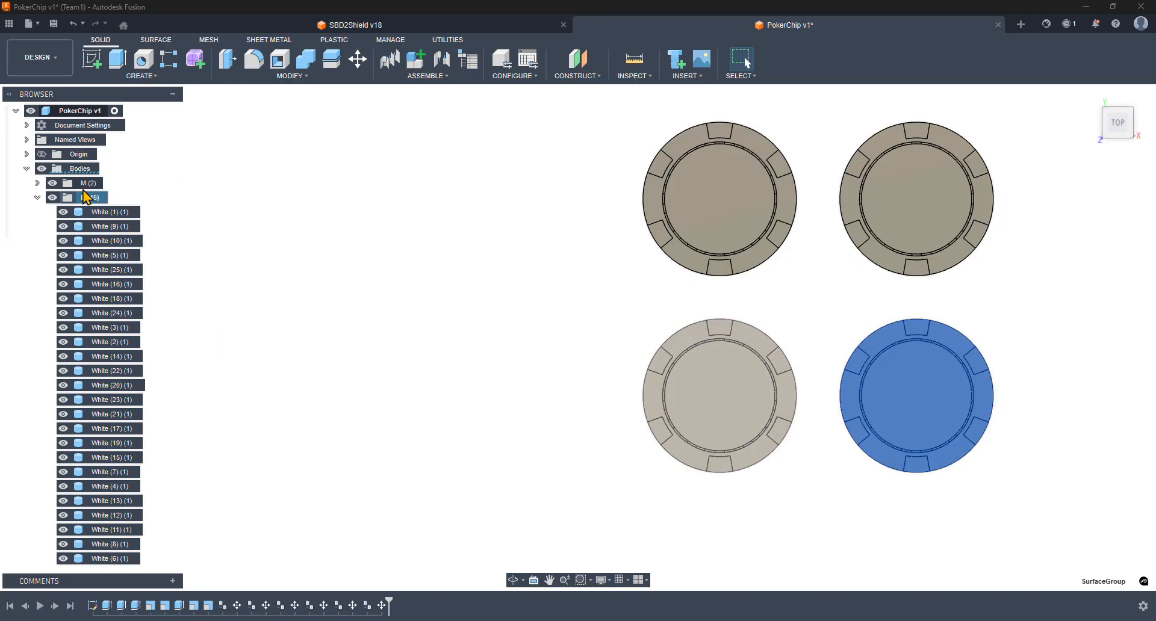
left_click(38, 184)
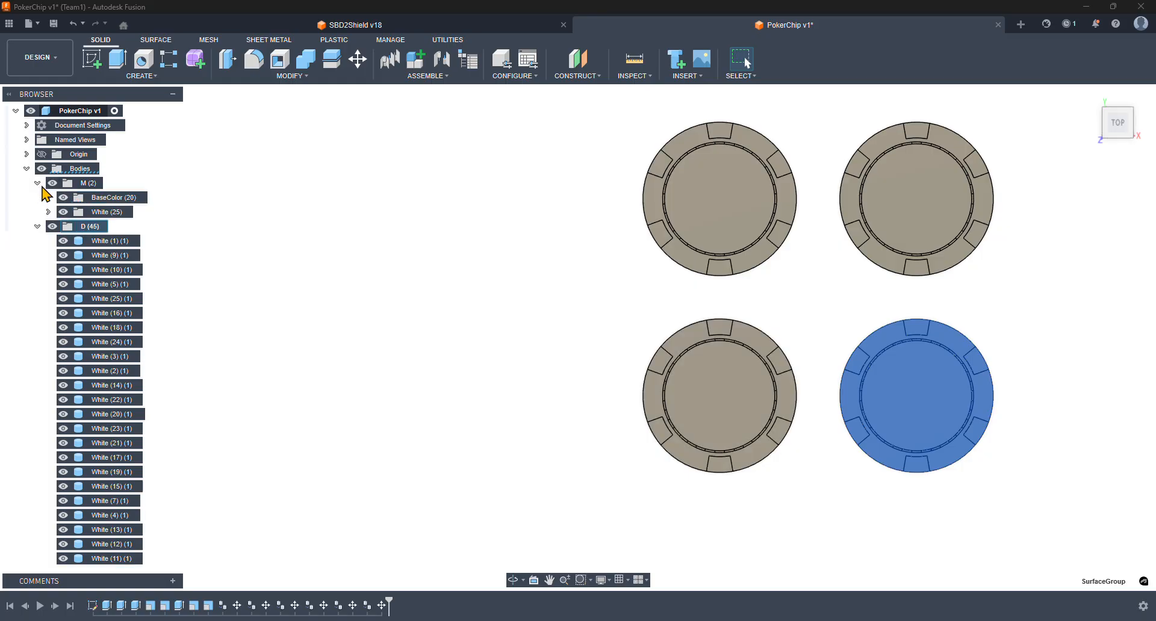
double_click(115, 197)
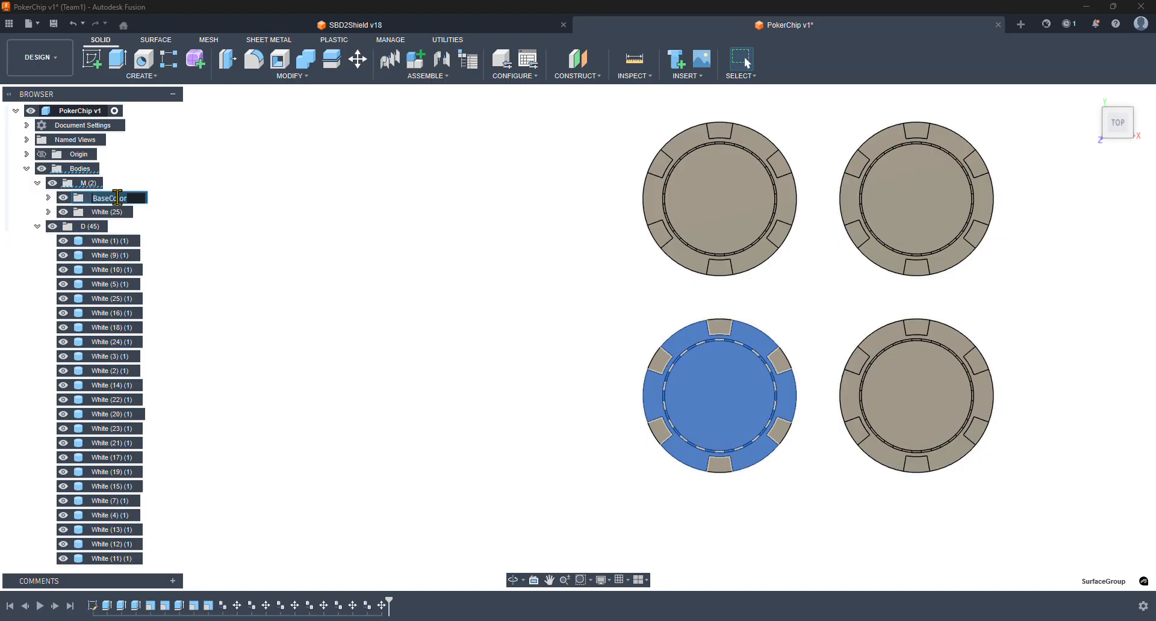
type("Green")
key("Return")
left_click(148, 195)
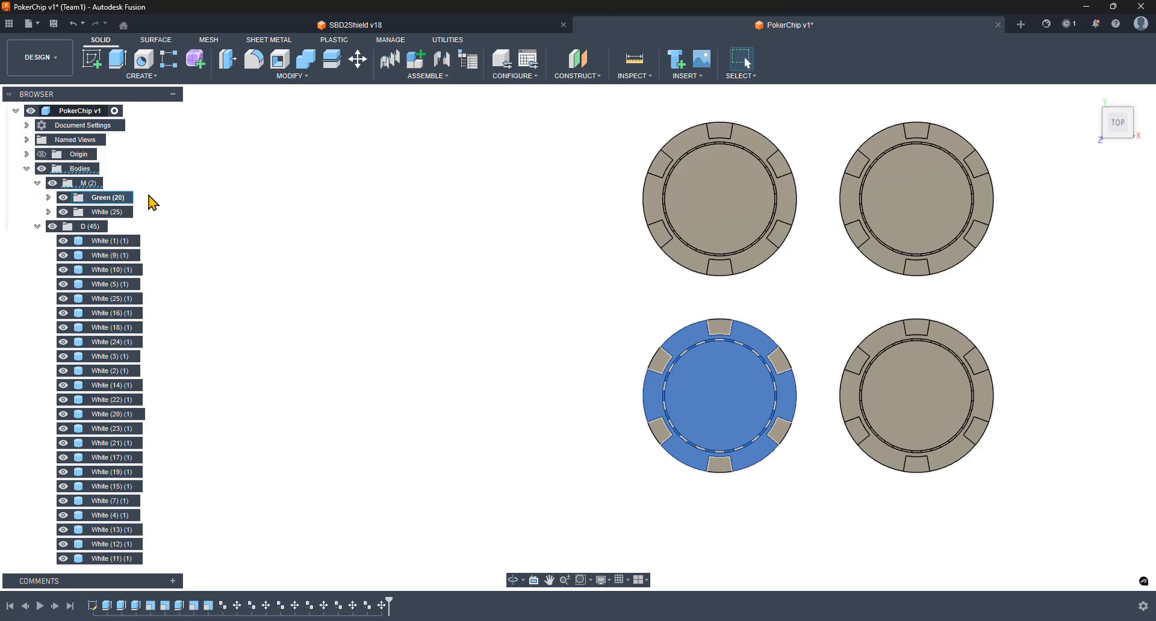
- Rename all the bodies in M's Green group, from Base2 through Base (6), as Green
left_click(48, 197)
left_click(112, 212)
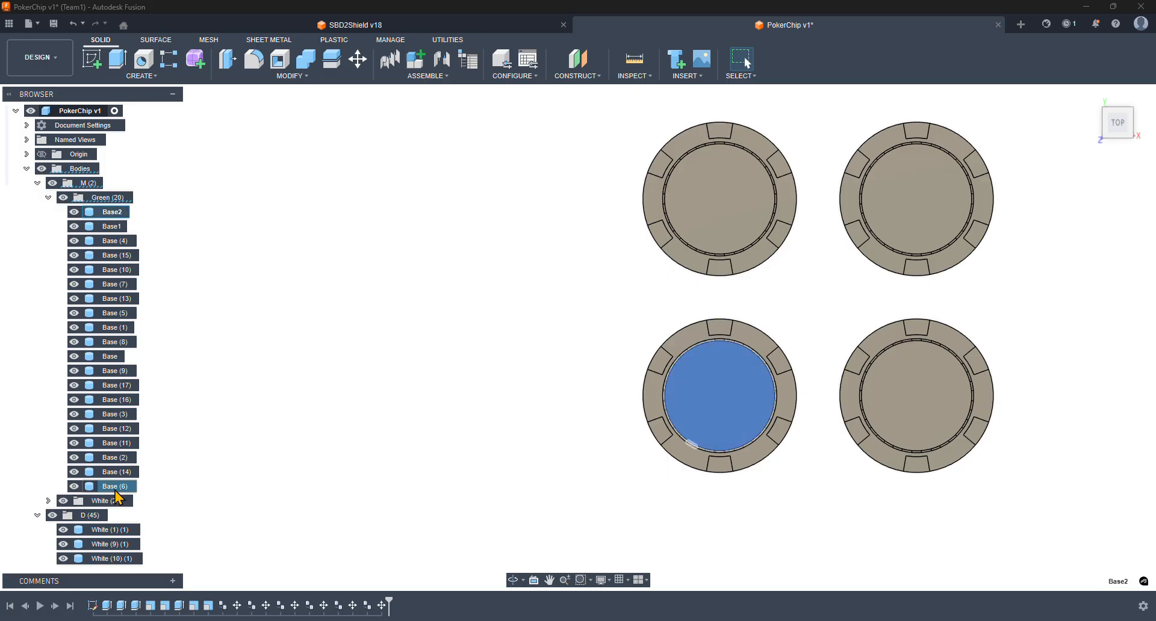
left_click(119, 487, "shift")
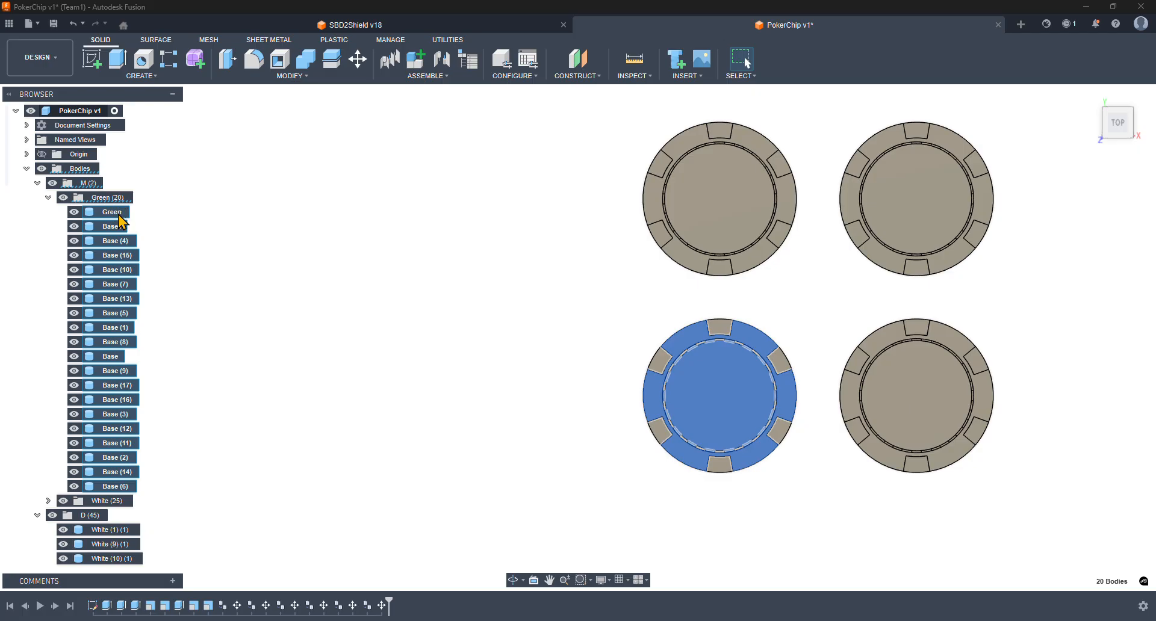
key("Return")
left_click(155, 226)
left_click(48, 198)
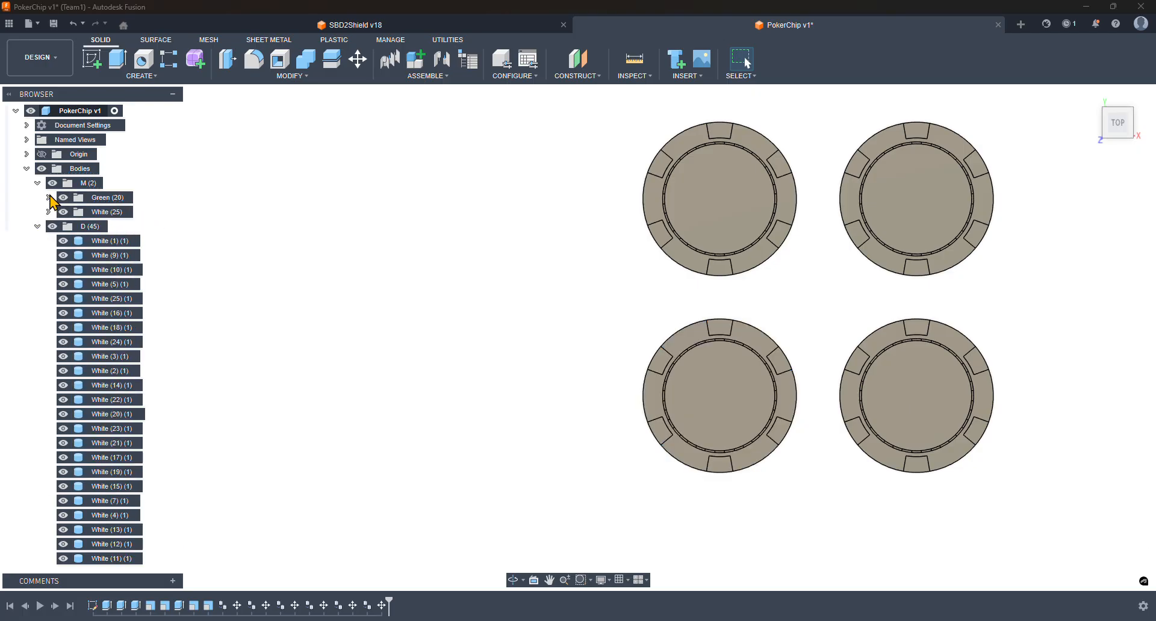
- Create a subgroup named White inside group D
right_click(85, 227)
left_click(102, 248)
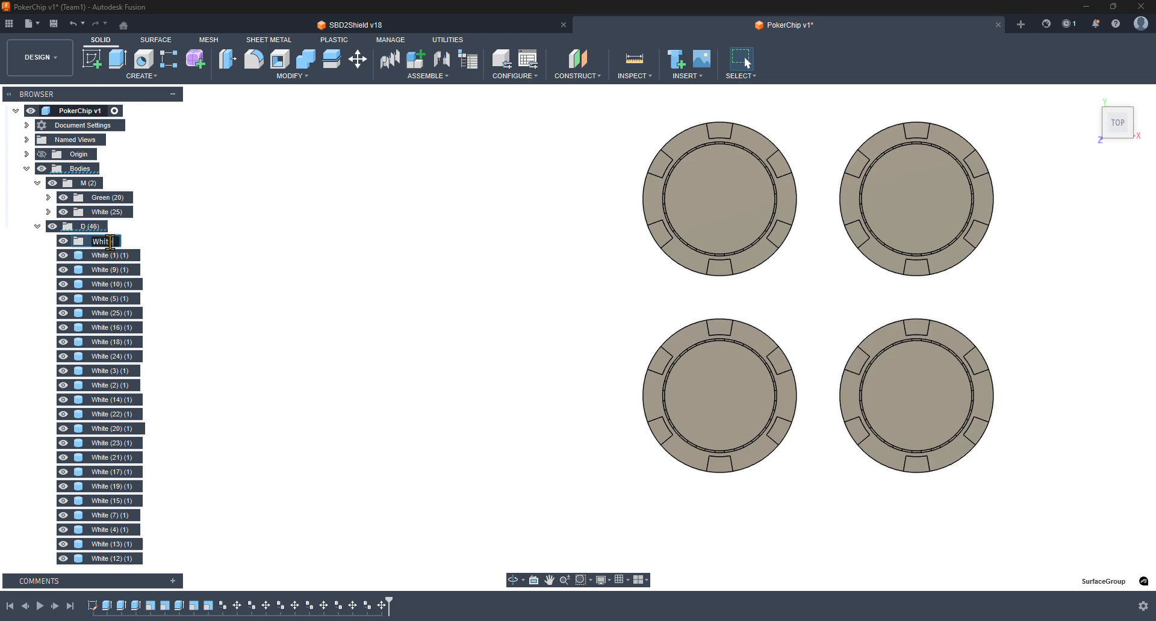
key("Return")
- Move group D's white bodies, from White (1) (1) through White (6) (1), into its new White subgroup
left_click(116, 258)
scroll(106, 396, "down", 1)
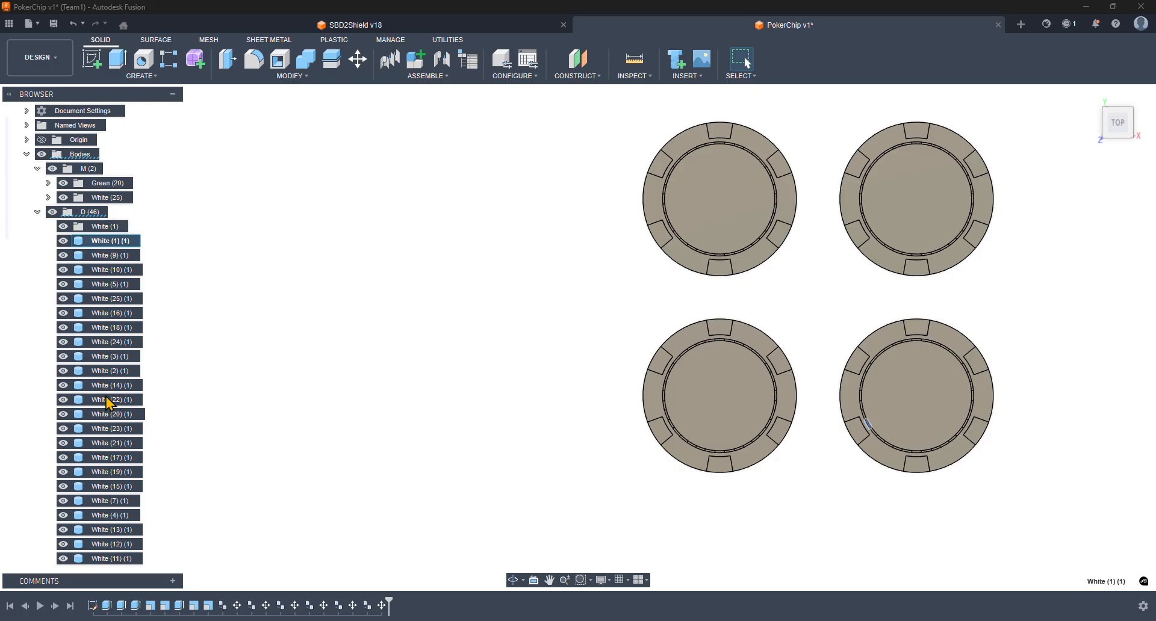
scroll(107, 401, "down", 4)
left_click(123, 416, "shift")
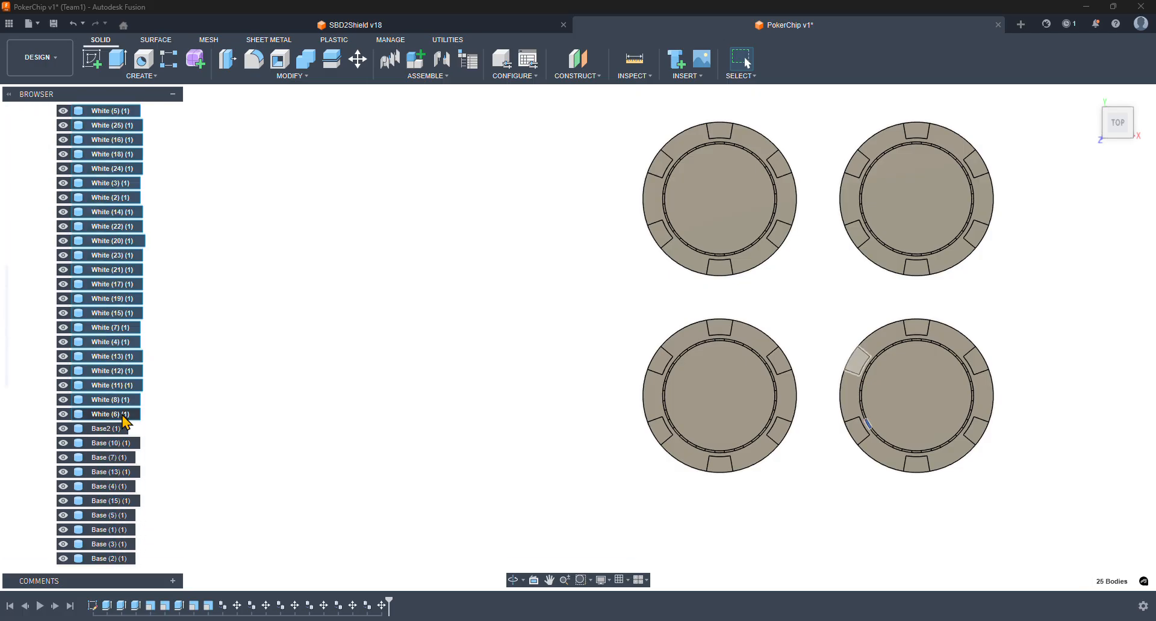
scroll(124, 422, "up", 5)
left_click_drag(129, 258, 105, 239)
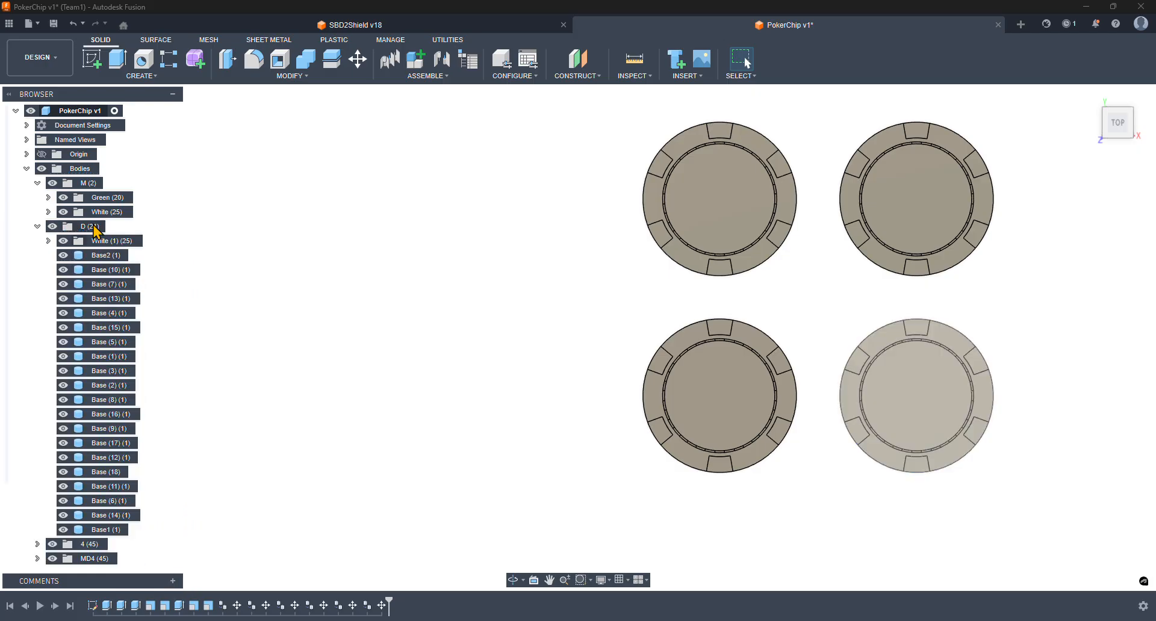
- Create a subgroup named Black inside group D
right_click(93, 225)
left_click(134, 251)
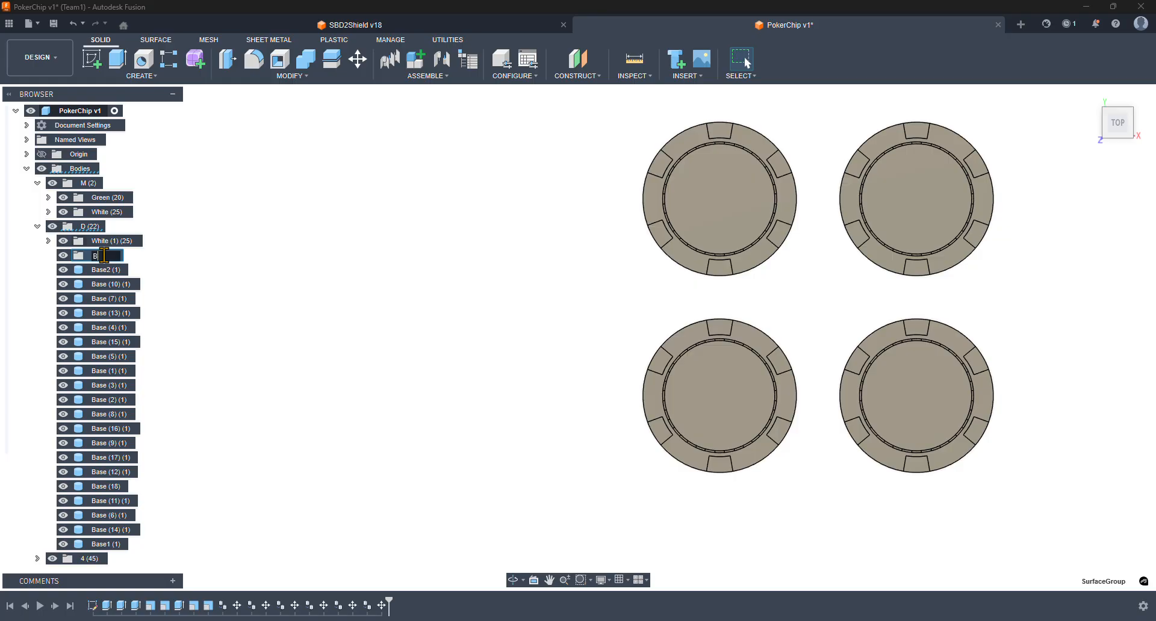
key("Return")
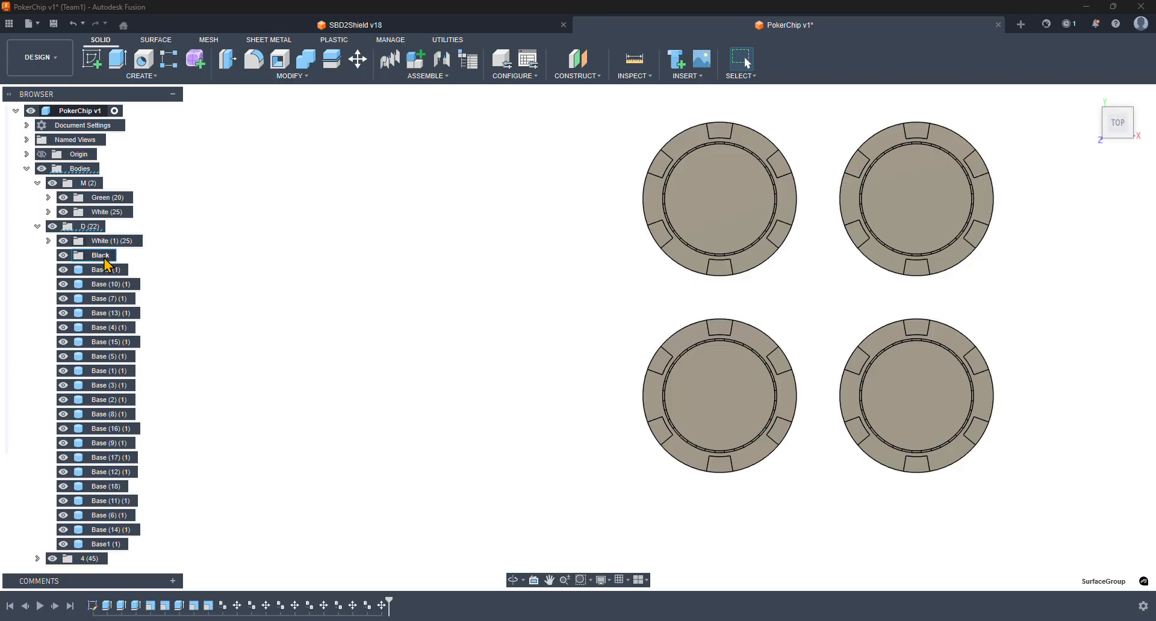
- Rename all of group D's base bodies, from Base2 (1) through Base1 (1), as Black and move them into its Black subgroup
left_click(107, 269)
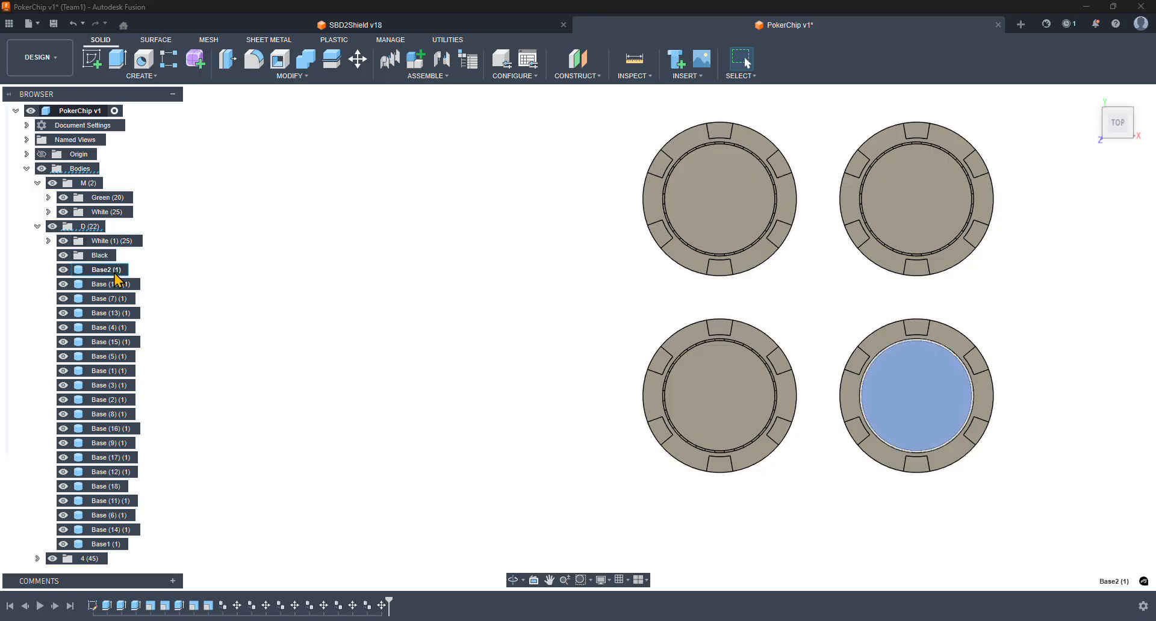
left_click(109, 545, "shift")
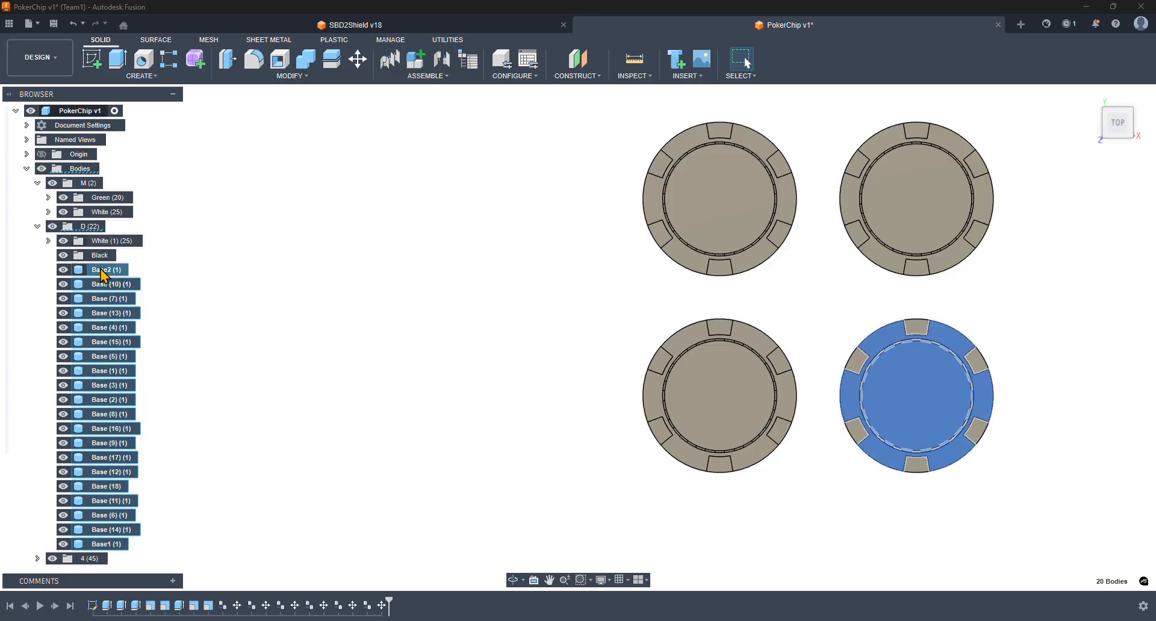
type("Black")
key("Return")
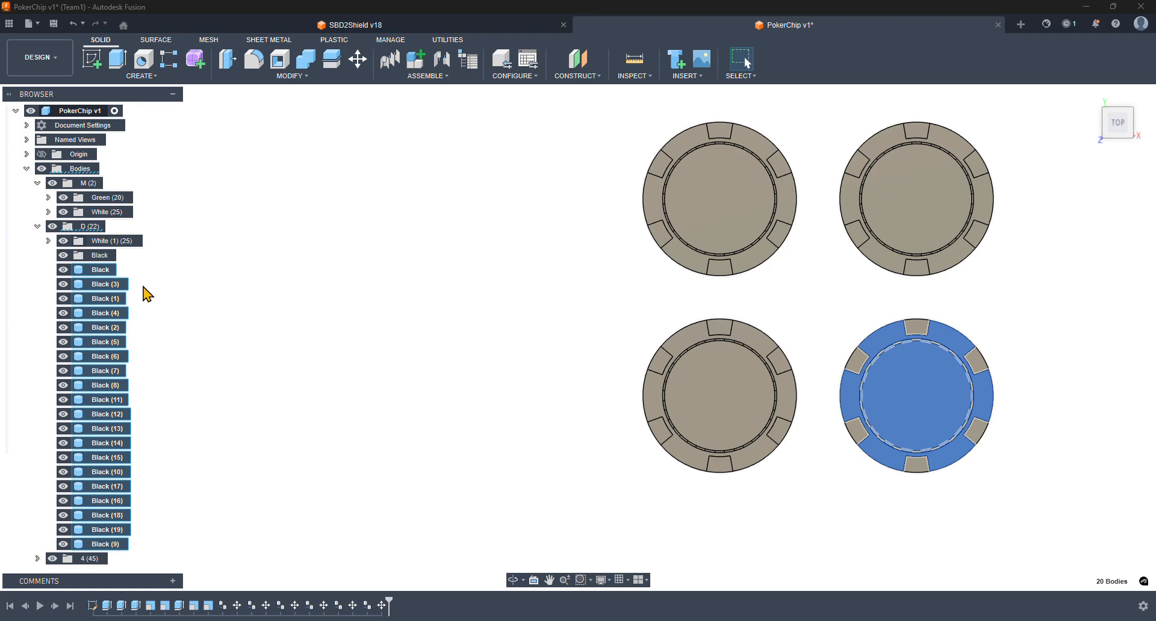
mouse_move(100, 276)
left_mouse_down()
mouse_move(130, 252)
mouse_move(108, 258)
left_mouse_up()
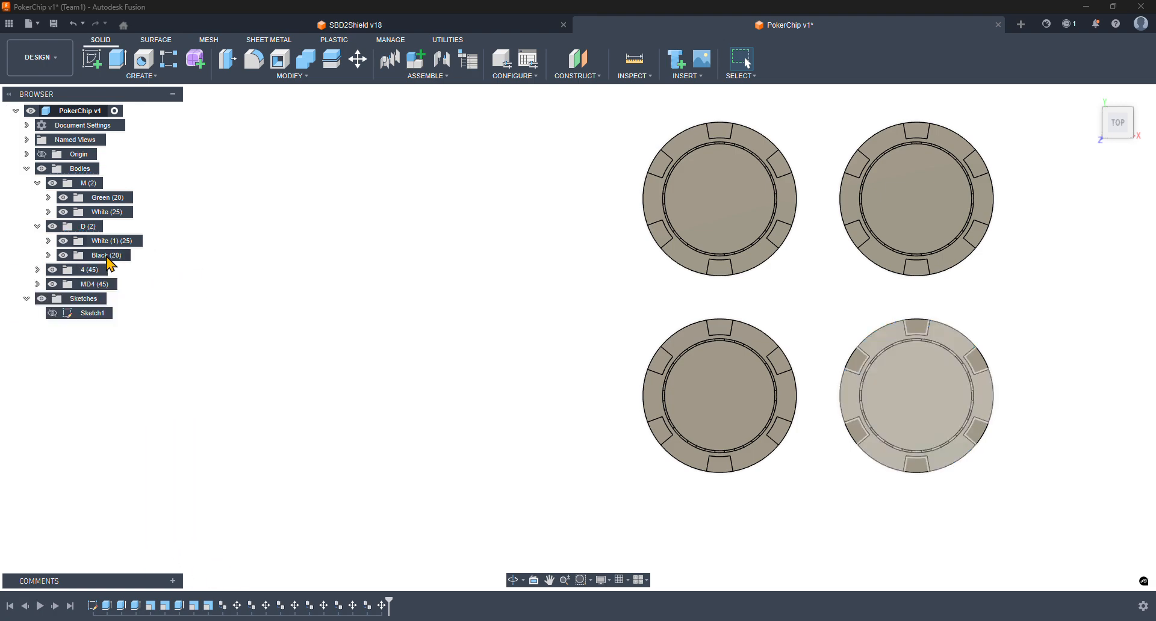
- Create a subgroup named Purple inside group 4 and move its base bodies, from Base2 (1) (1) through Base1 (1) (1), into it
left_click(37, 270)
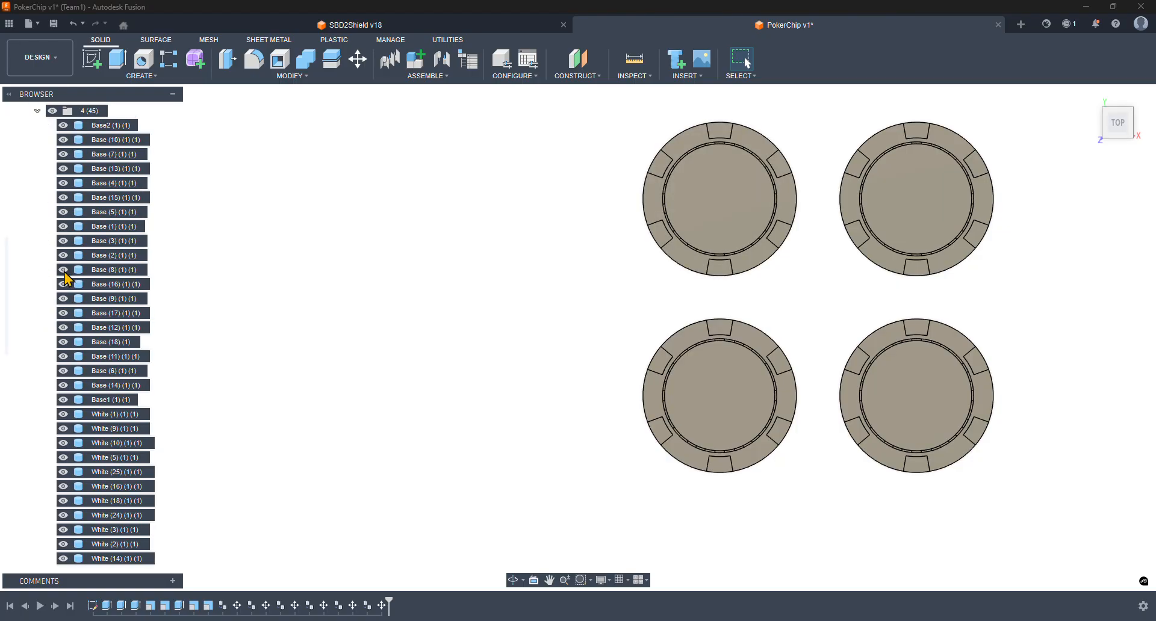
right_click(84, 112)
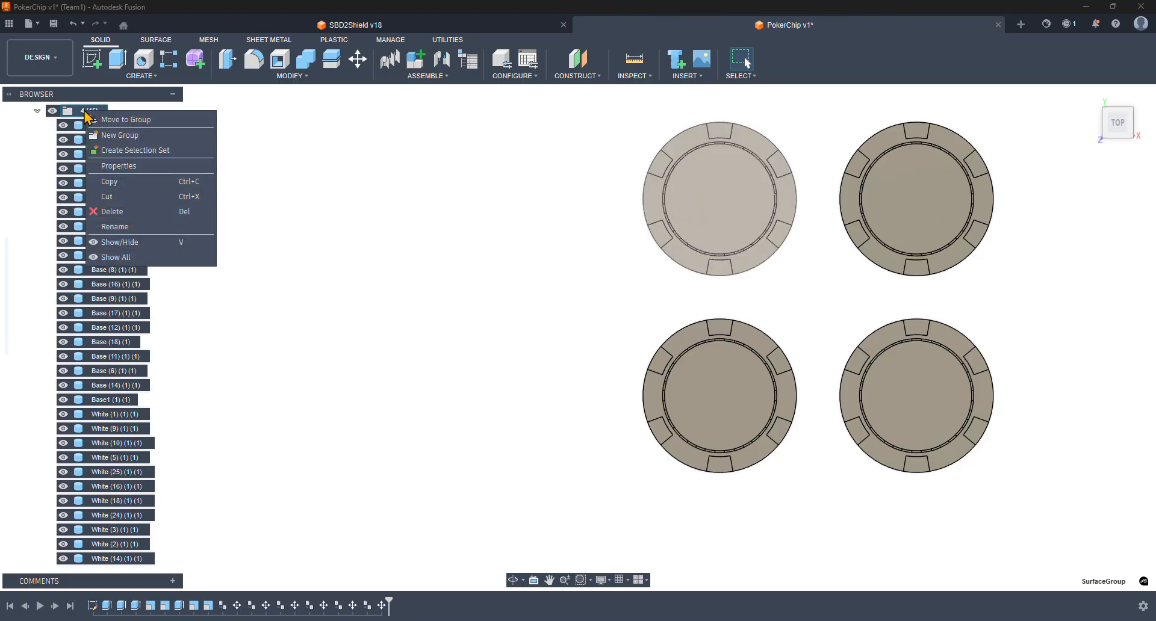
left_click(118, 135)
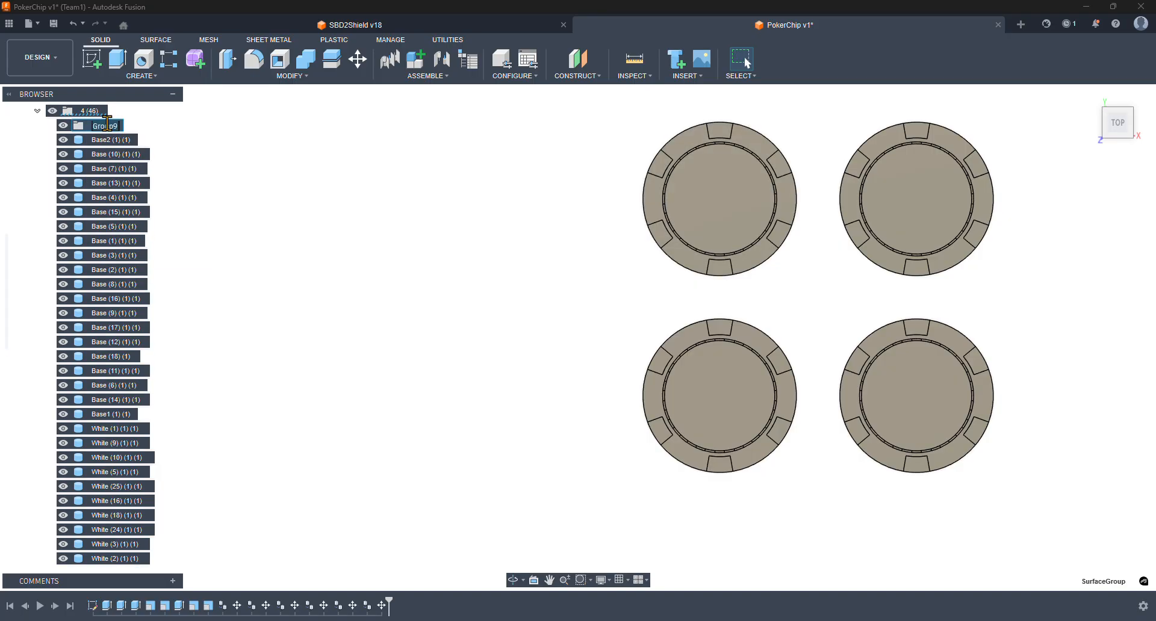
key("Return")
left_click(128, 145)
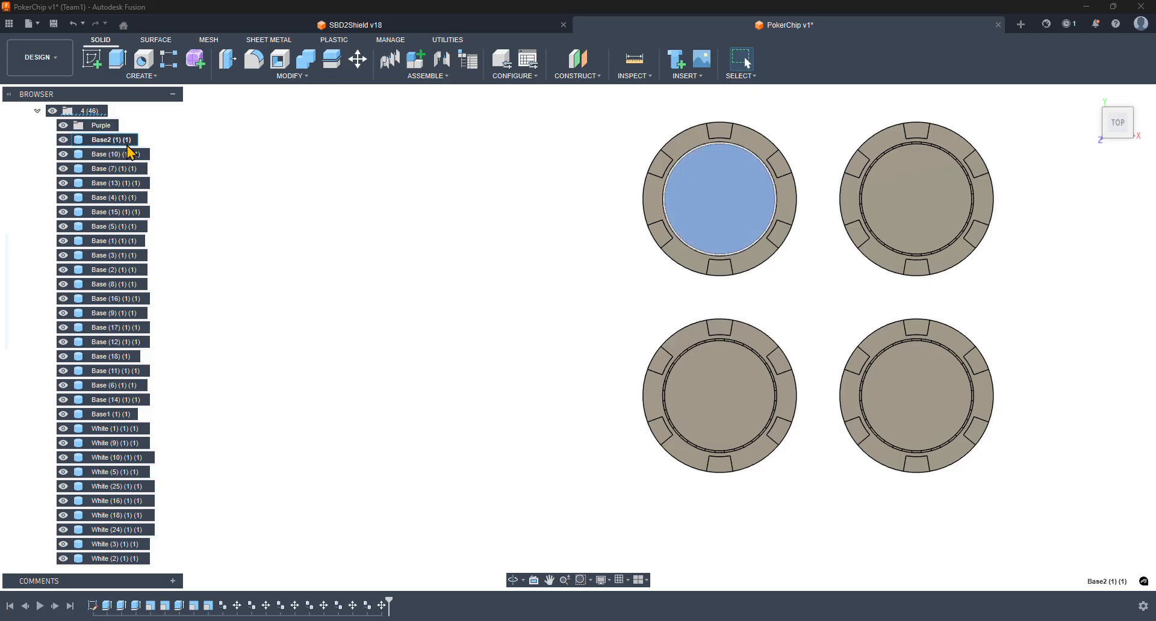
left_click(118, 415, "shift")
left_click_drag(120, 156, 106, 134)
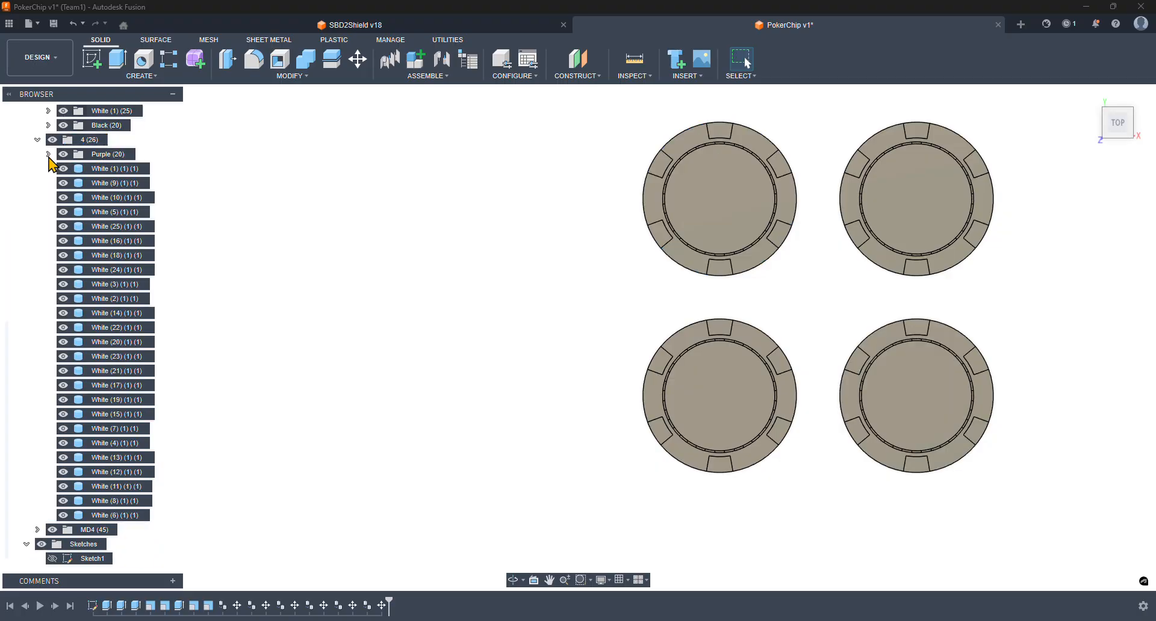
- Rename all the bodies in group 4's Purple subgroup as Purple and collapse the subgroup
left_click(123, 169)
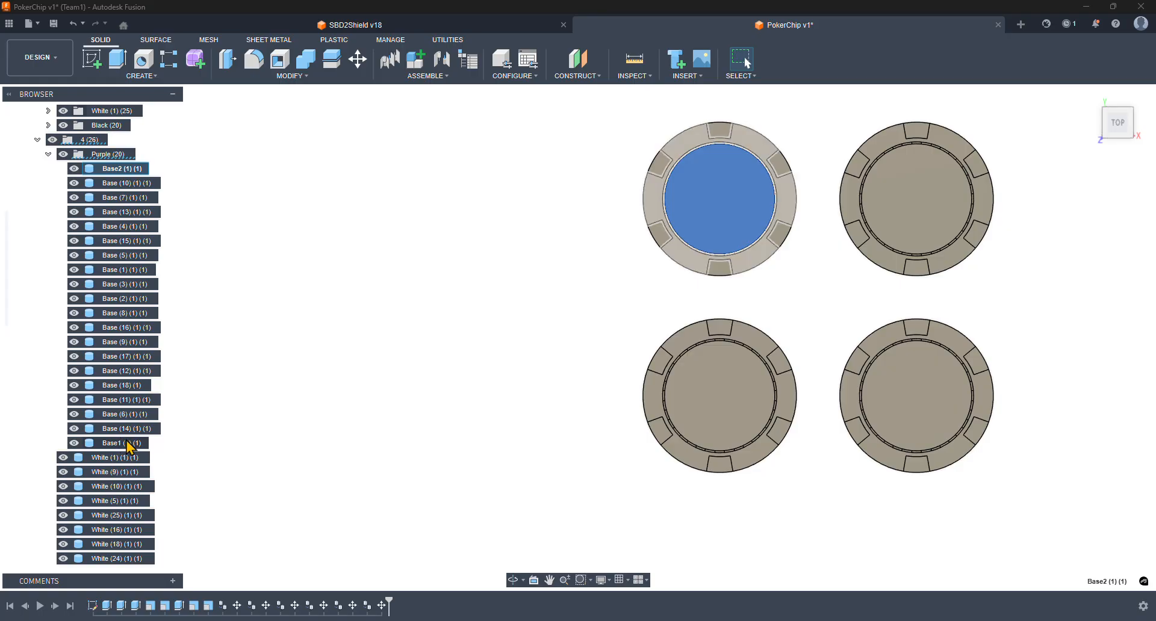
left_click(128, 446, "shift")
double_click(123, 168)
type("Purple")
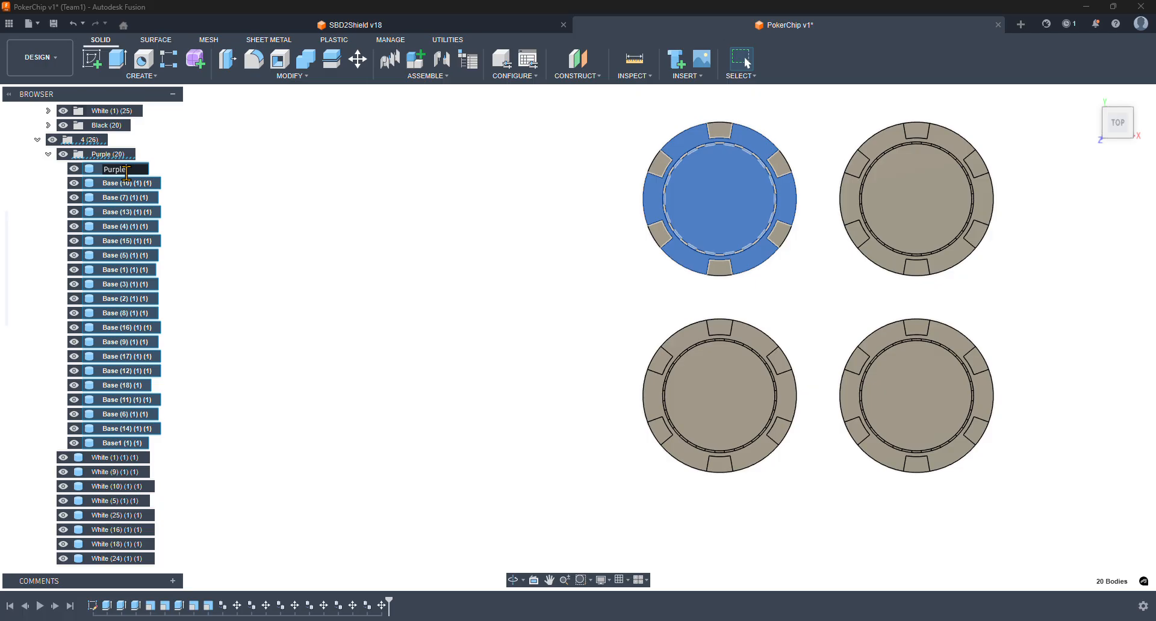
key("Return")
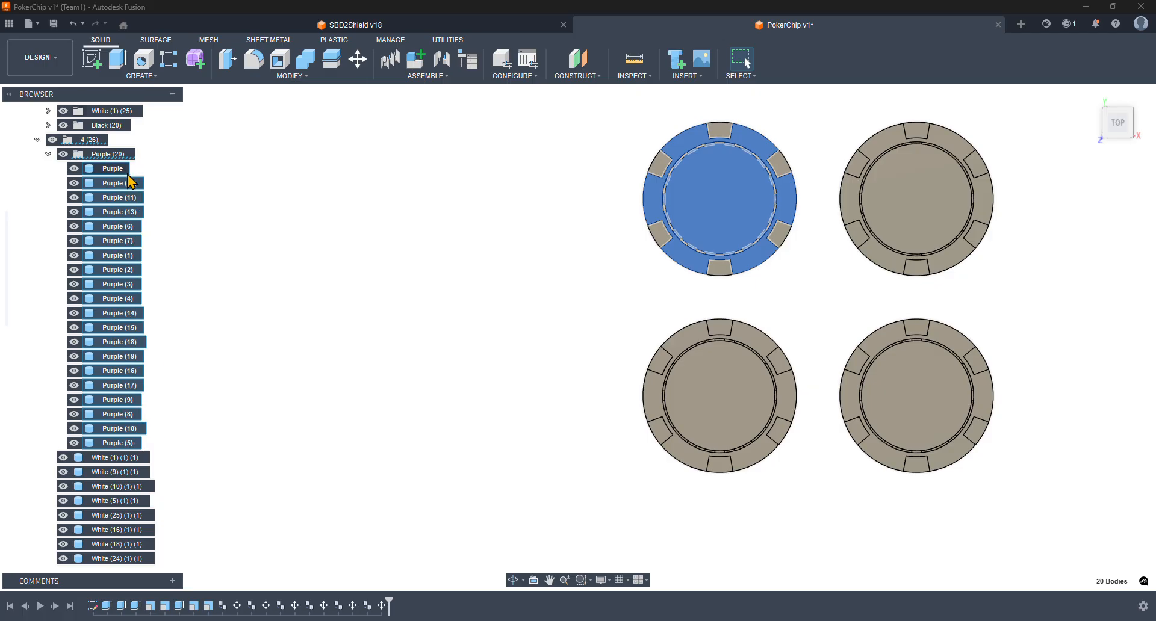
left_click(49, 155)
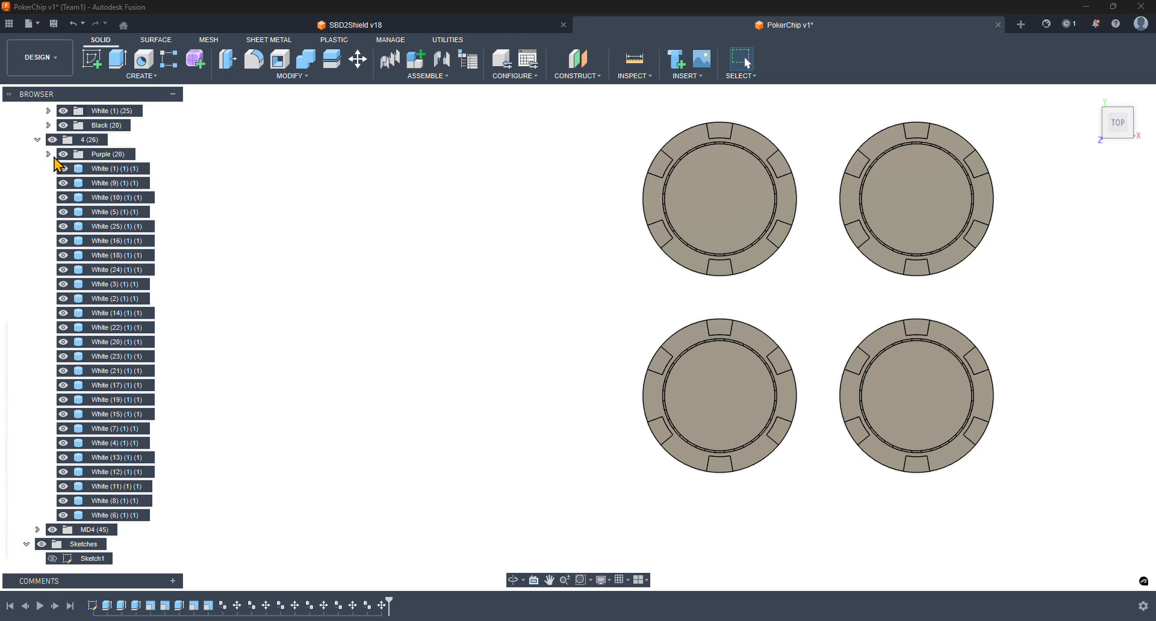
- Create a subgroup named White inside group 4 and move its white bodies, from White (1) (1) (1) through White (6) (1) (1), into it
right_click(85, 147)
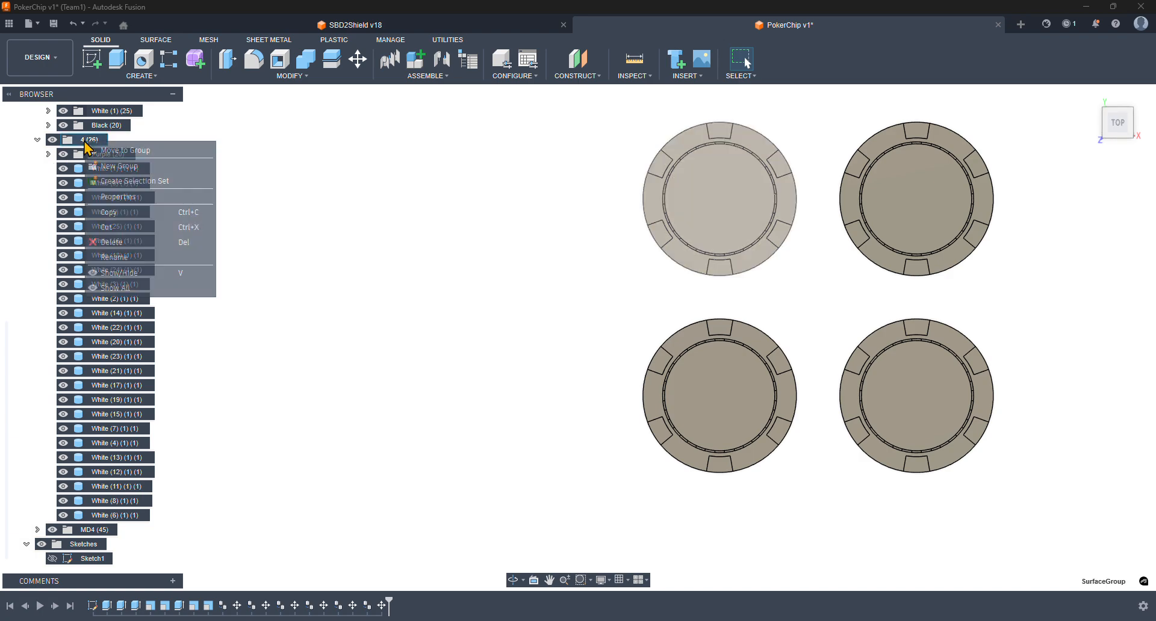
left_click(128, 173)
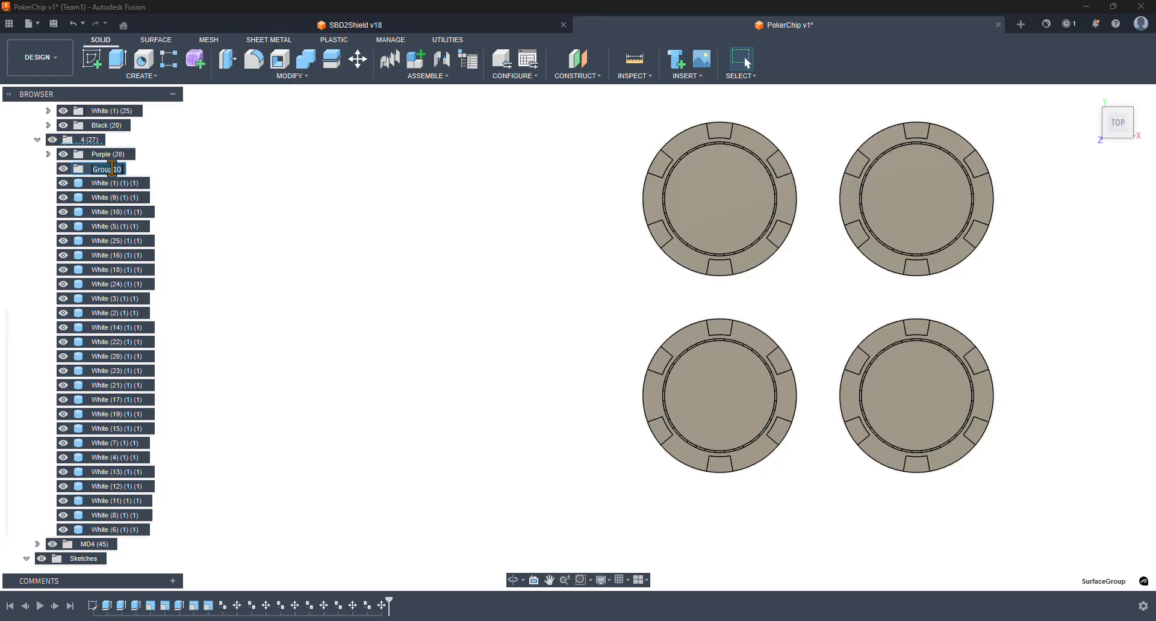
type("White")
key("Return")
left_click(121, 183)
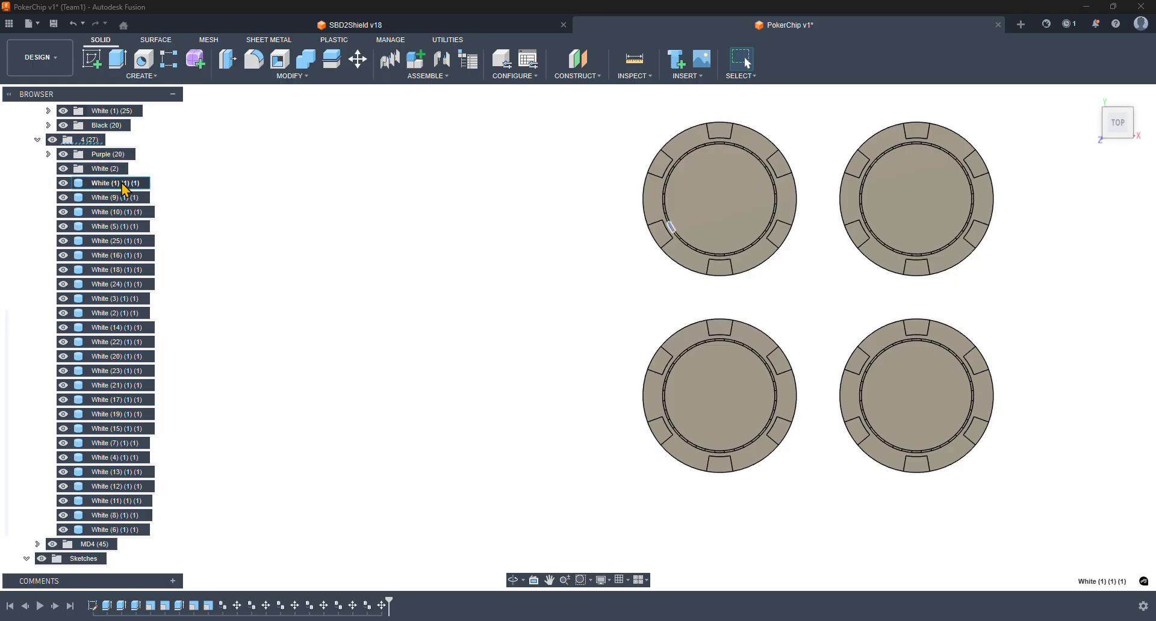
left_click(124, 533, "shift")
mouse_move(116, 186)
left_mouse_down()
mouse_move(127, 180)
mouse_move(114, 171)
left_mouse_up()
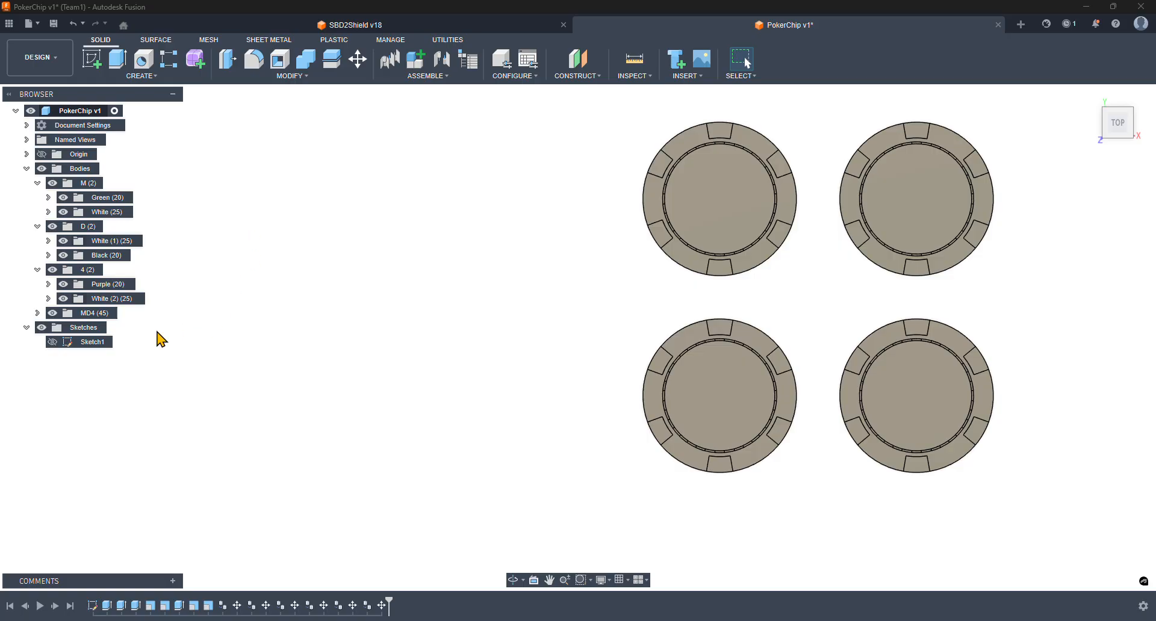
- Create a subgroup named MRed inside group MD4 and move its base bodies, from Base2 (2) through Base1 (2), into it
left_click(37, 313)
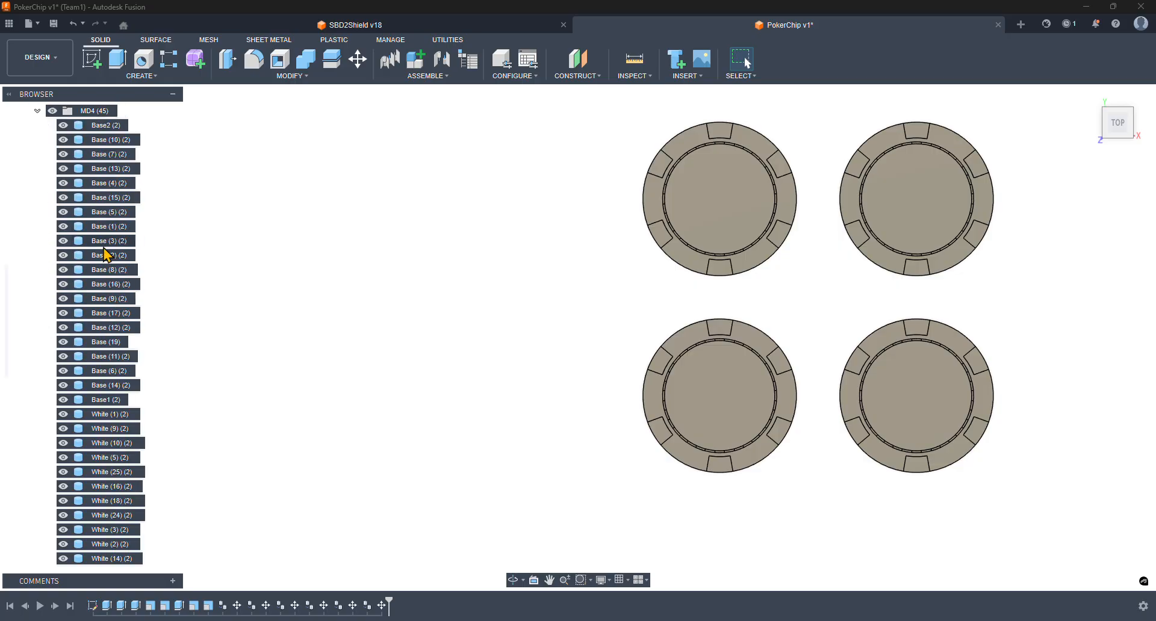
right_click(91, 113)
left_click(116, 137)
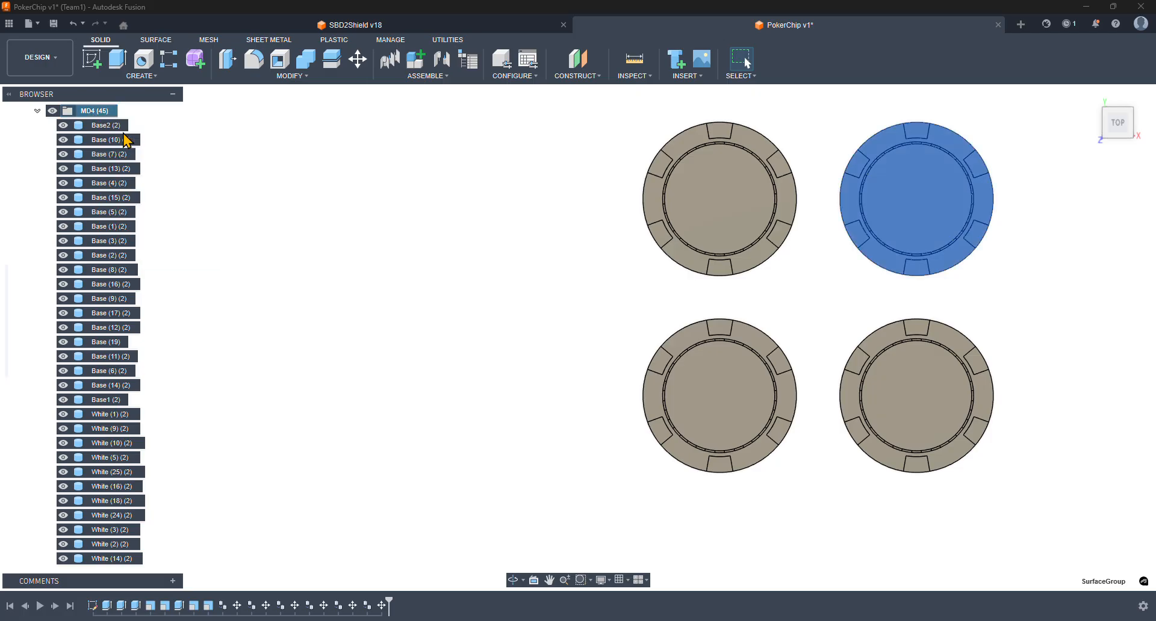
left_click(111, 126)
type("M")
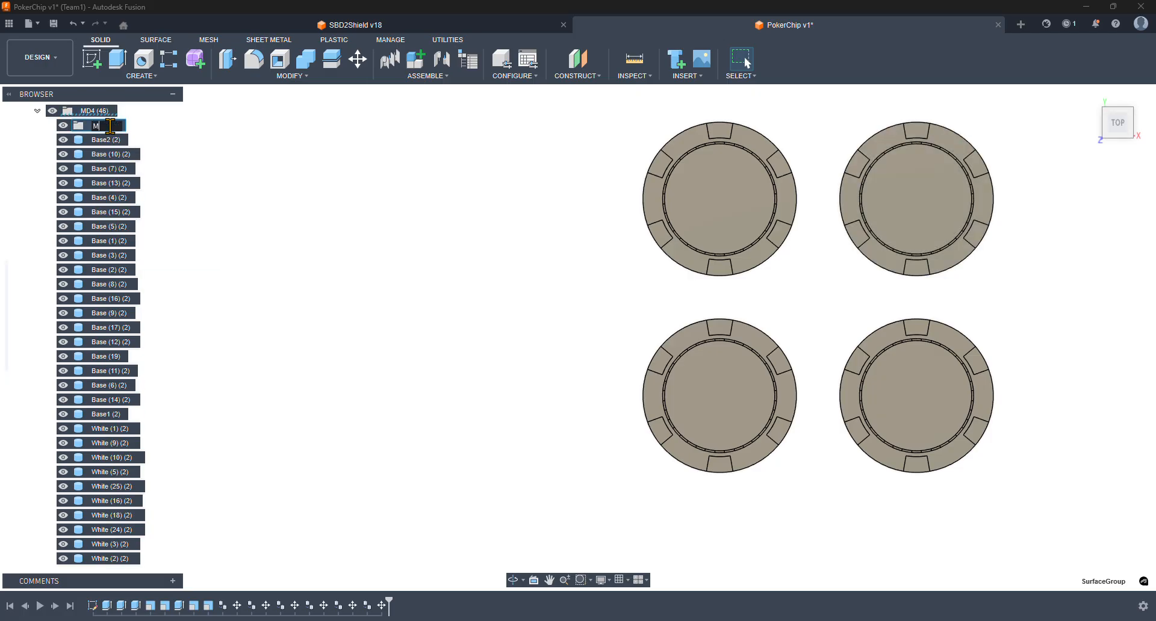
type("Red")
key("Return")
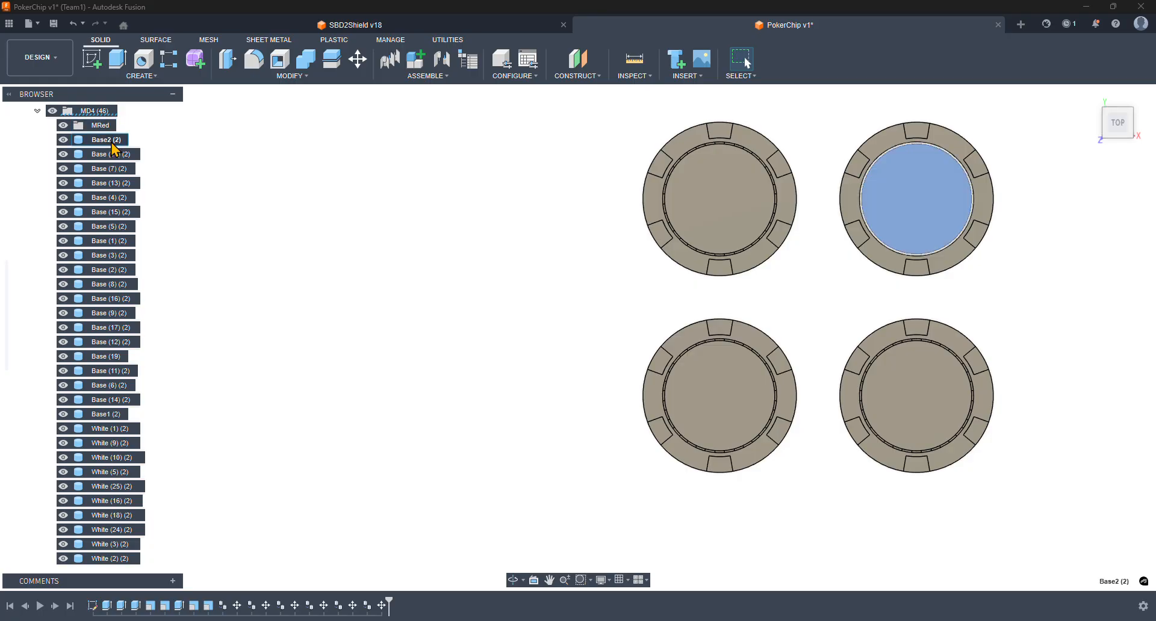
left_click(112, 143)
left_click(108, 417, "shift")
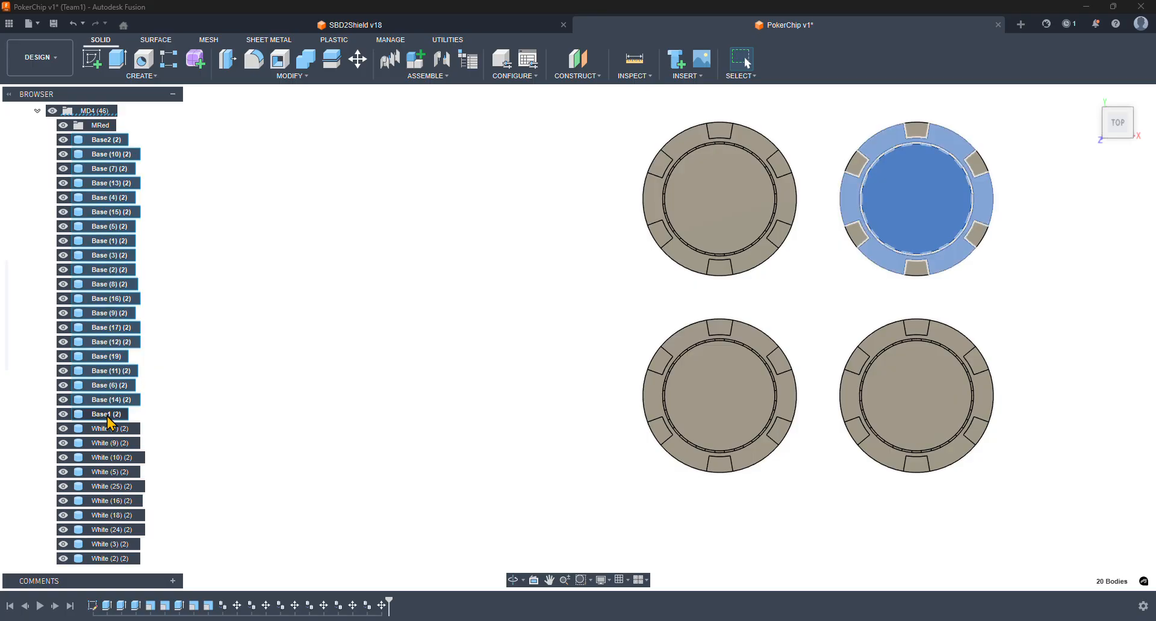
left_click_drag(108, 415, 103, 132)
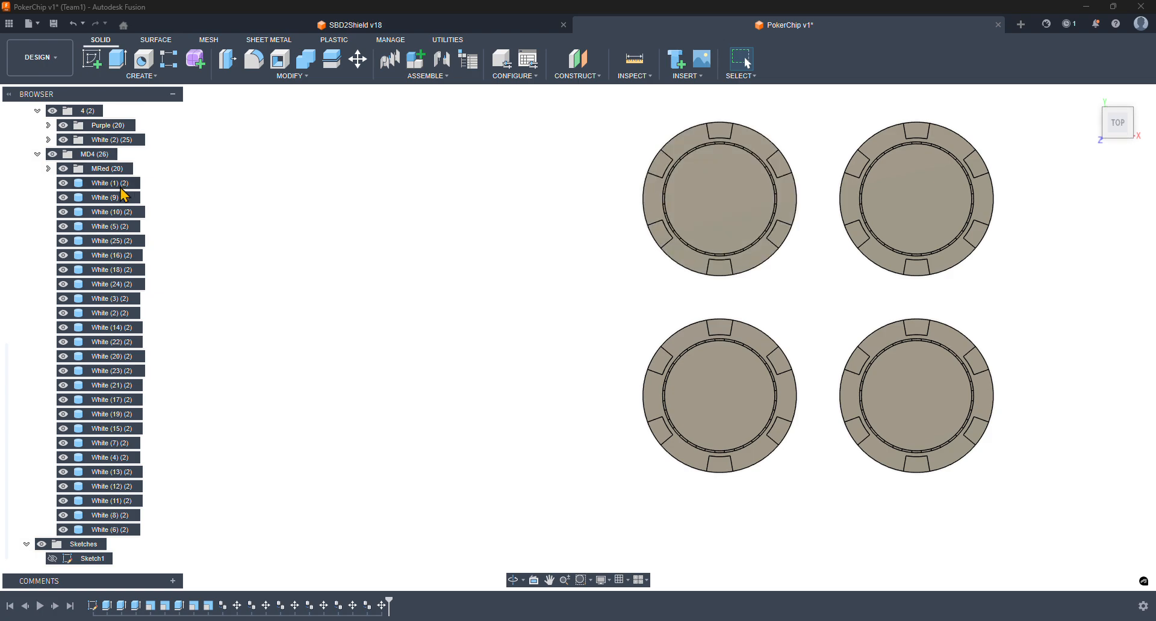
- Create a subgroup named White inside group MD4 and move its white bodies, from White (1) (2) through White (6) (2), into it
right_click(100, 159)
left_click(124, 179)
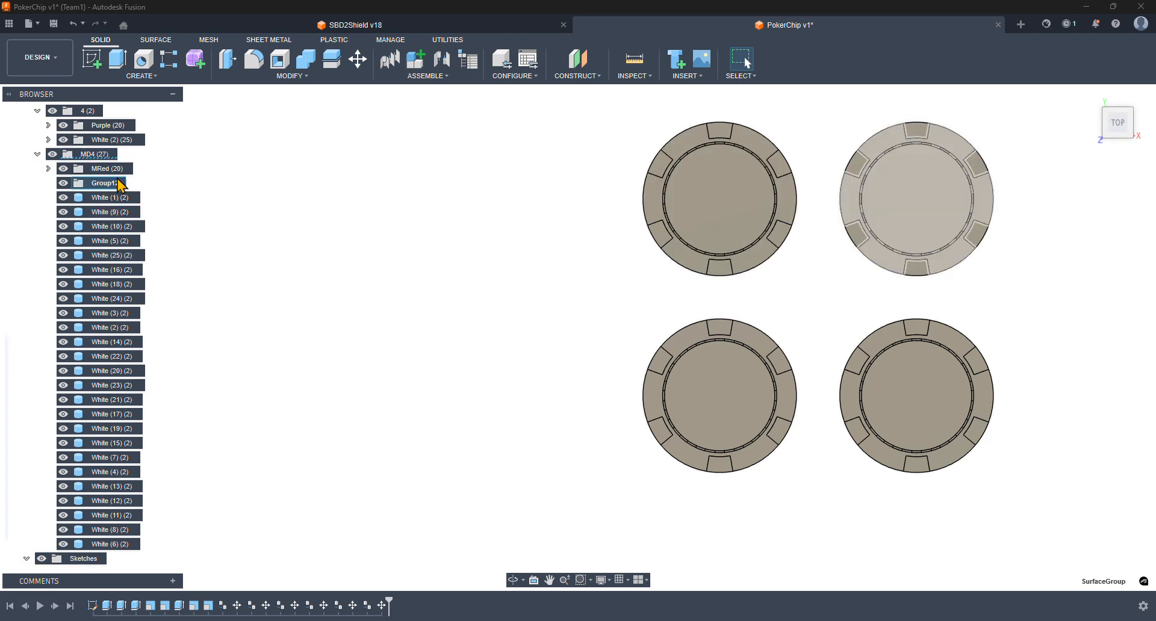
type("White")
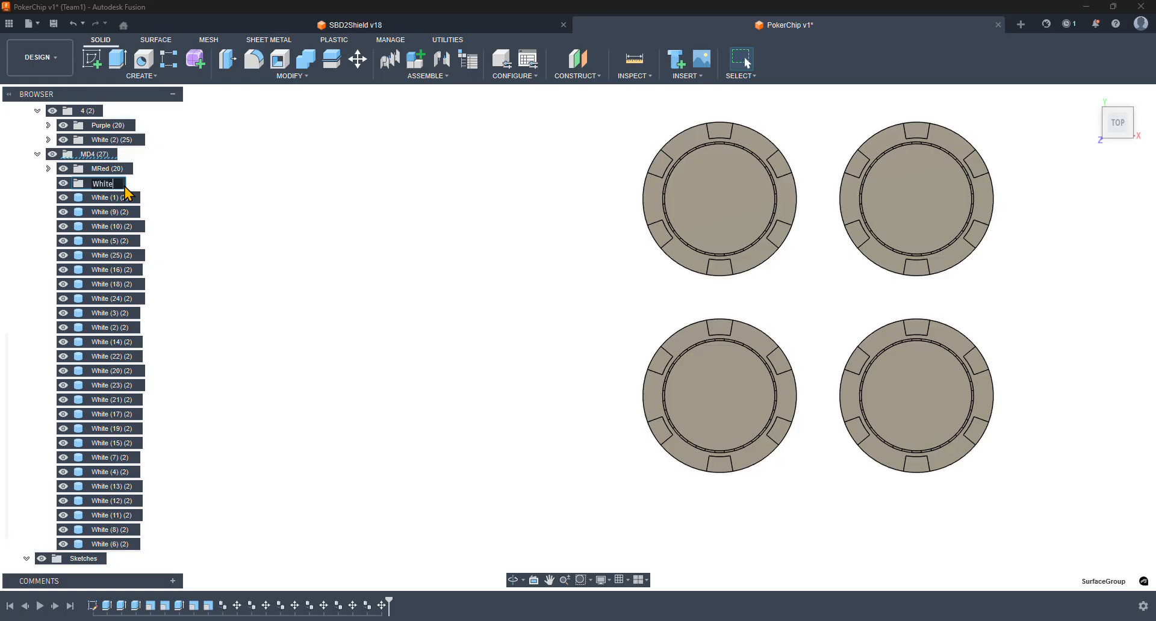
key("Return")
left_click(126, 197)
left_click(131, 545, "shift")
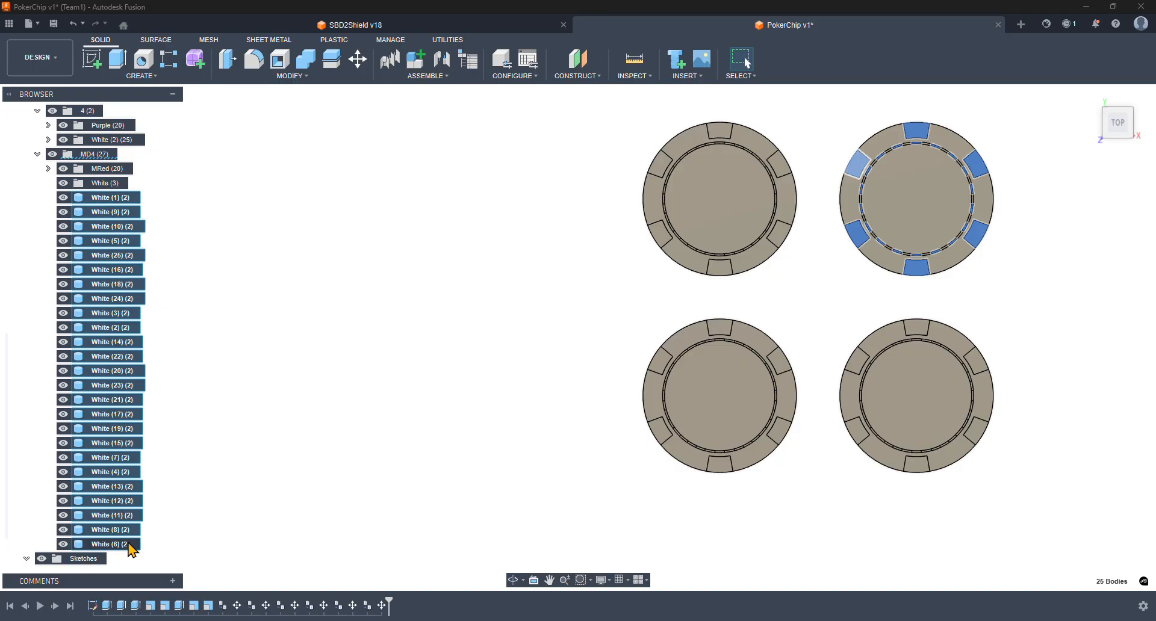
left_click_drag(118, 206, 115, 190)
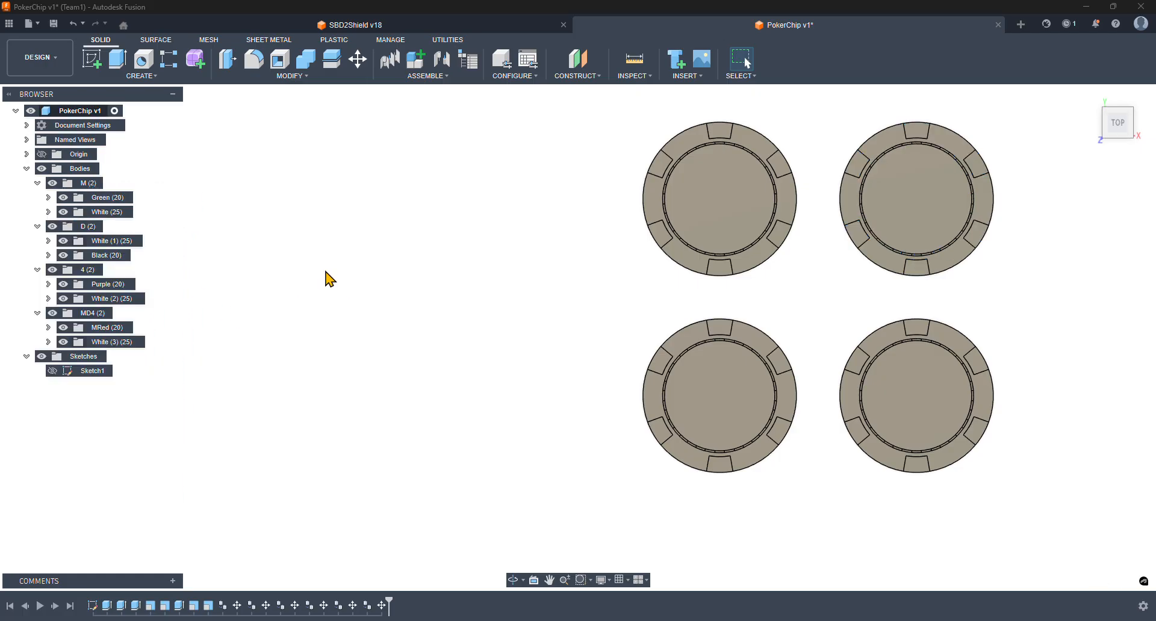
- Hide groups MD4, 4 and D so only M's chip is shown, and collapse the three hidden groups
scroll(204, 306, "down", 1)
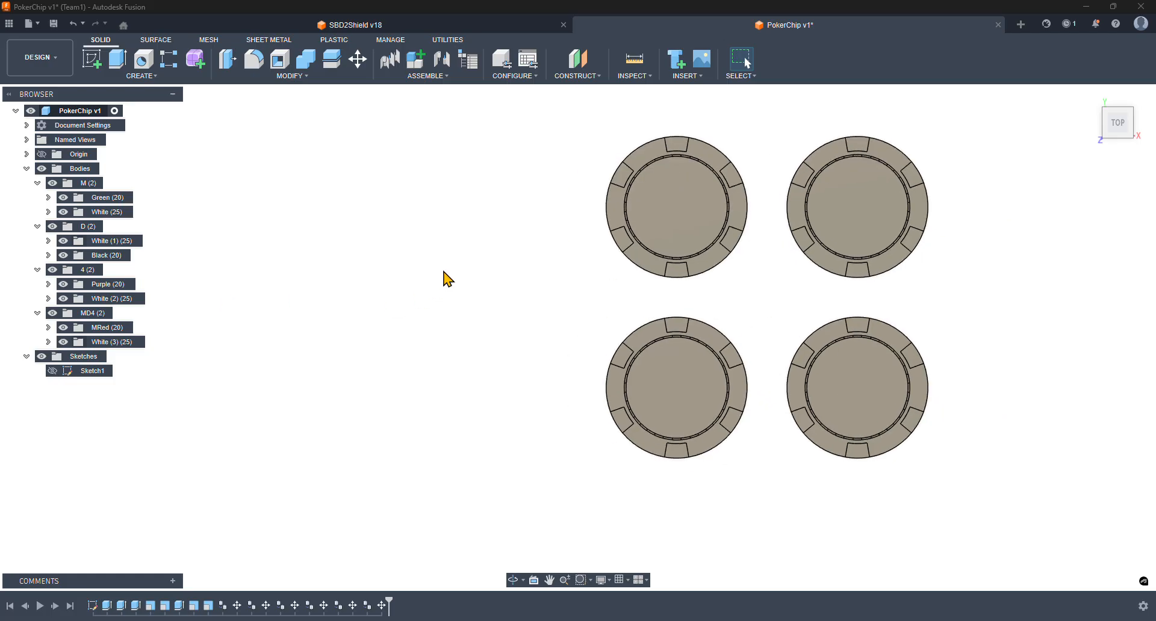
middle_click_drag(513, 263, 459, 283)
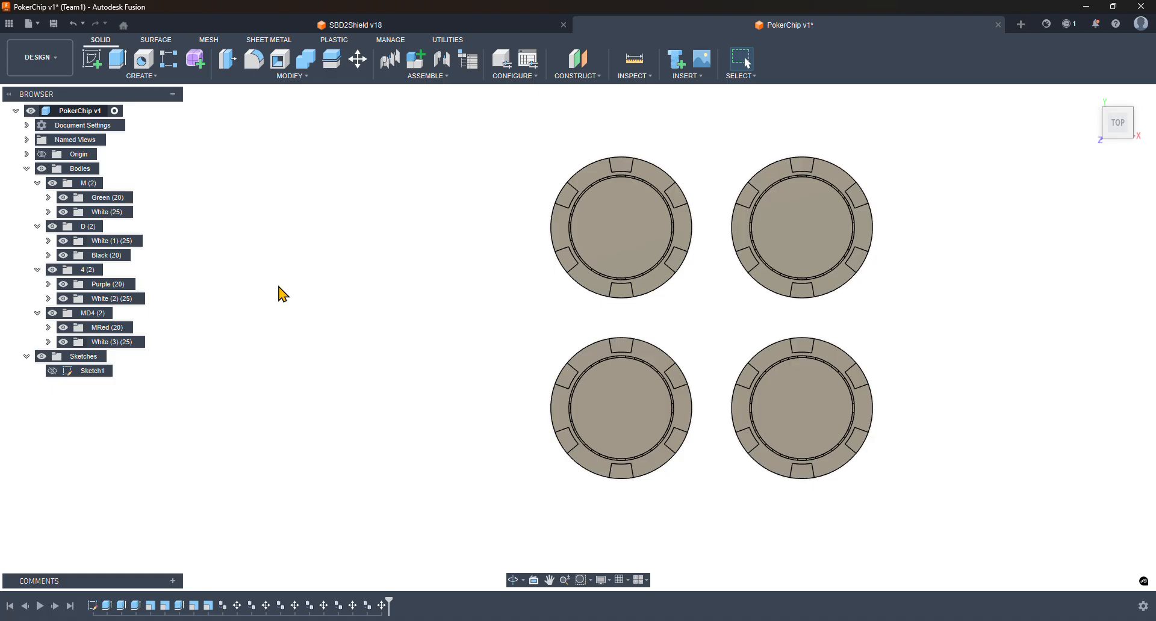
left_click(52, 313)
left_click(52, 269)
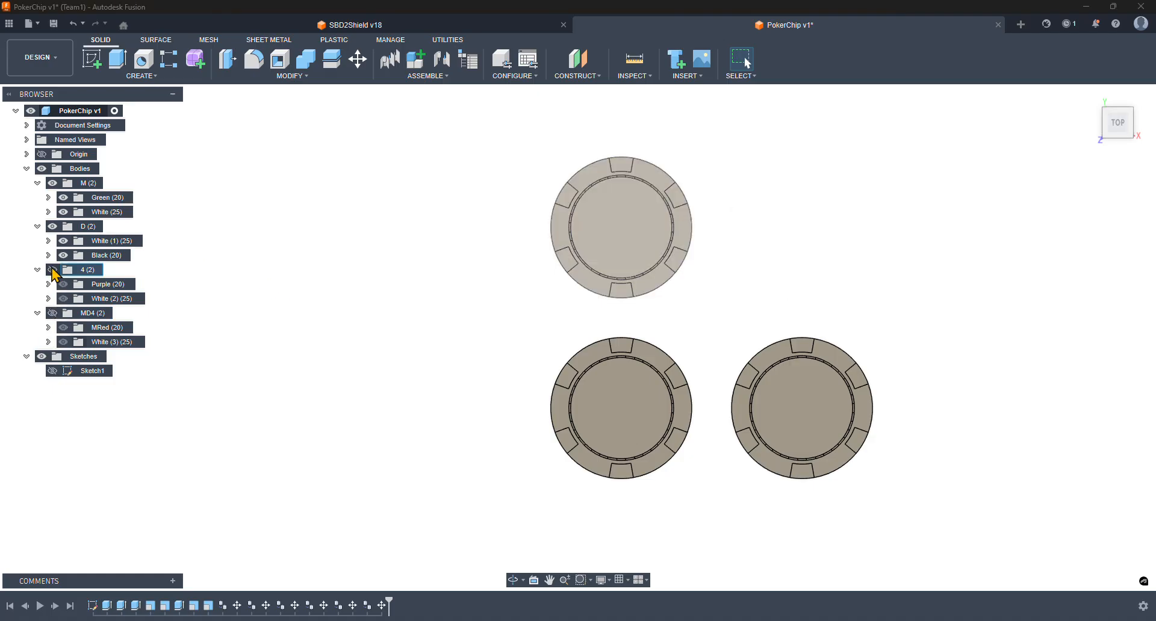
left_click(52, 227)
left_click(37, 226)
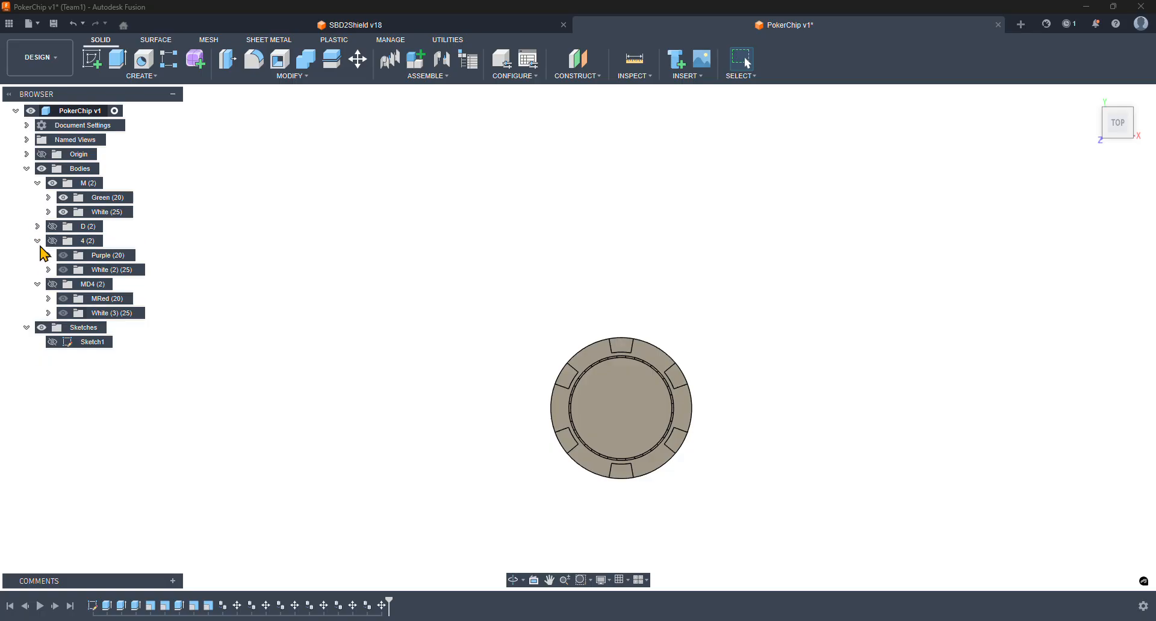
left_click(37, 241)
left_click(37, 255)
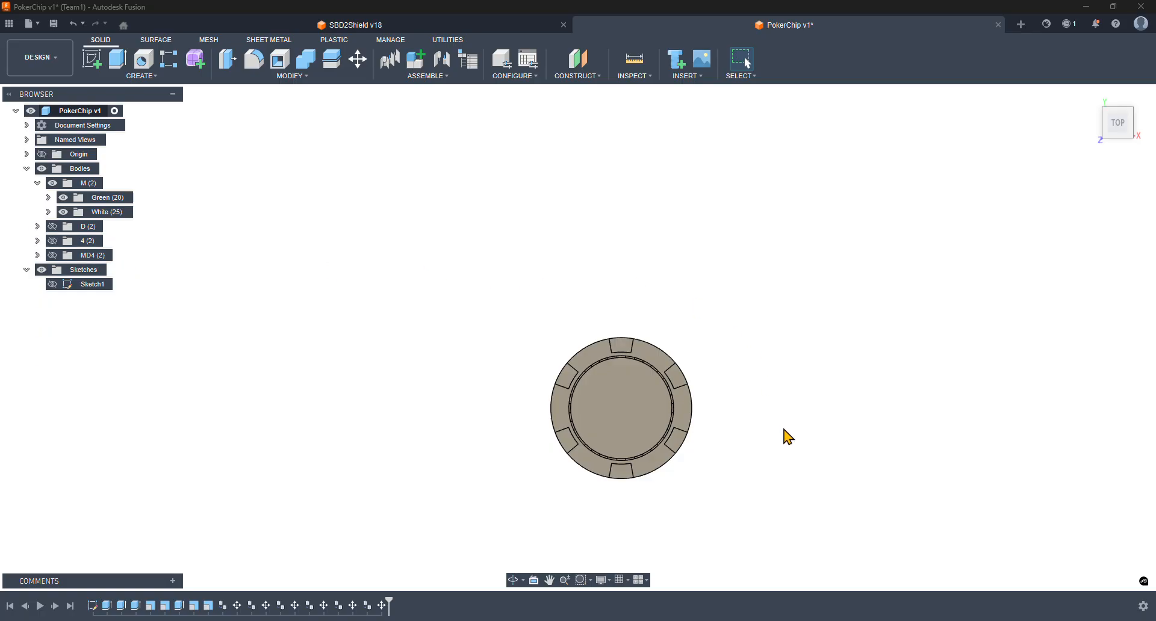
- Switch to the image viewer to examine the reference picture of the poker chip with the letter M
middle_click_drag(787, 433, 765, 375)
scroll(670, 433, "down", 2)
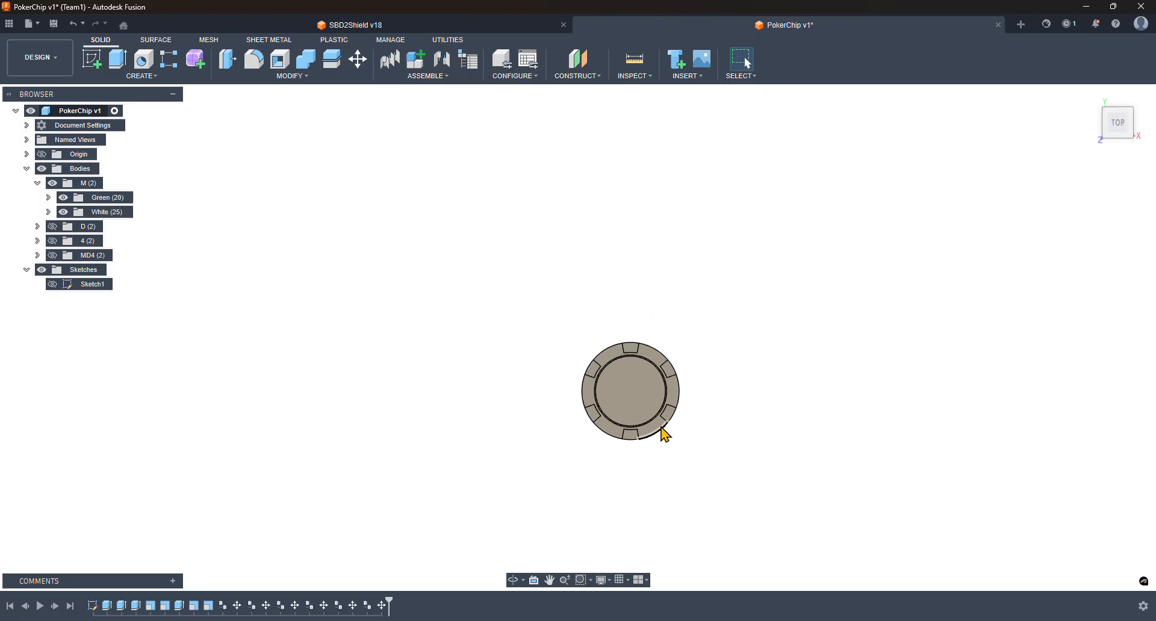
scroll(666, 428, "up", 4)
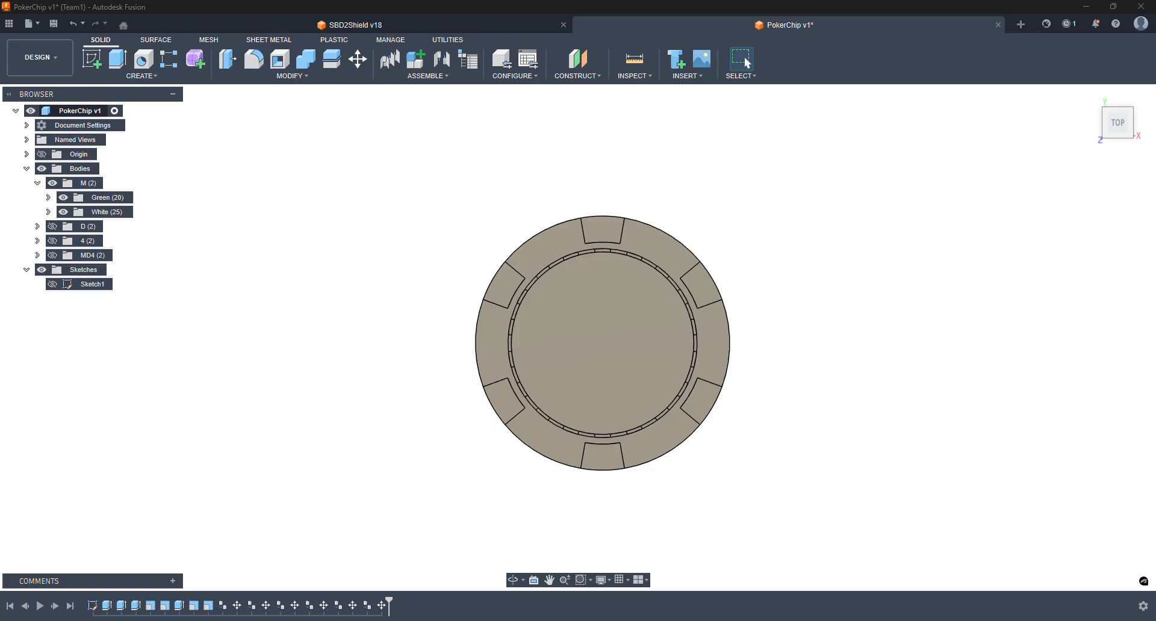
left_click_drag(688, 620, 591, 157)
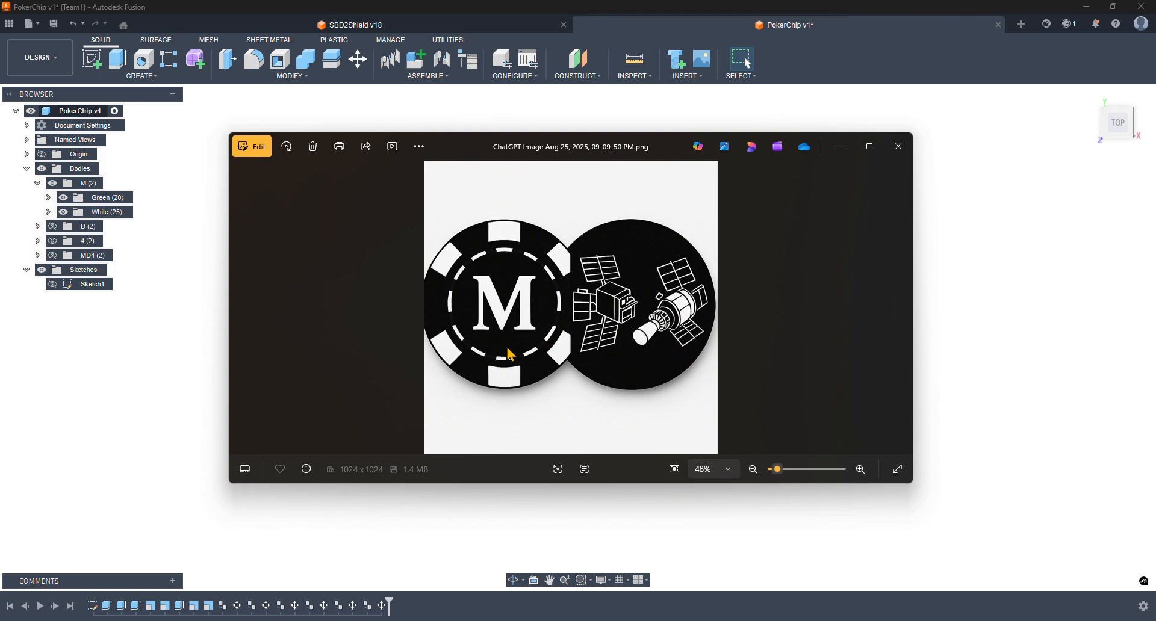
- Return to Fusion and start a new sketch on the central circular face of the M chip
left_click(841, 147)
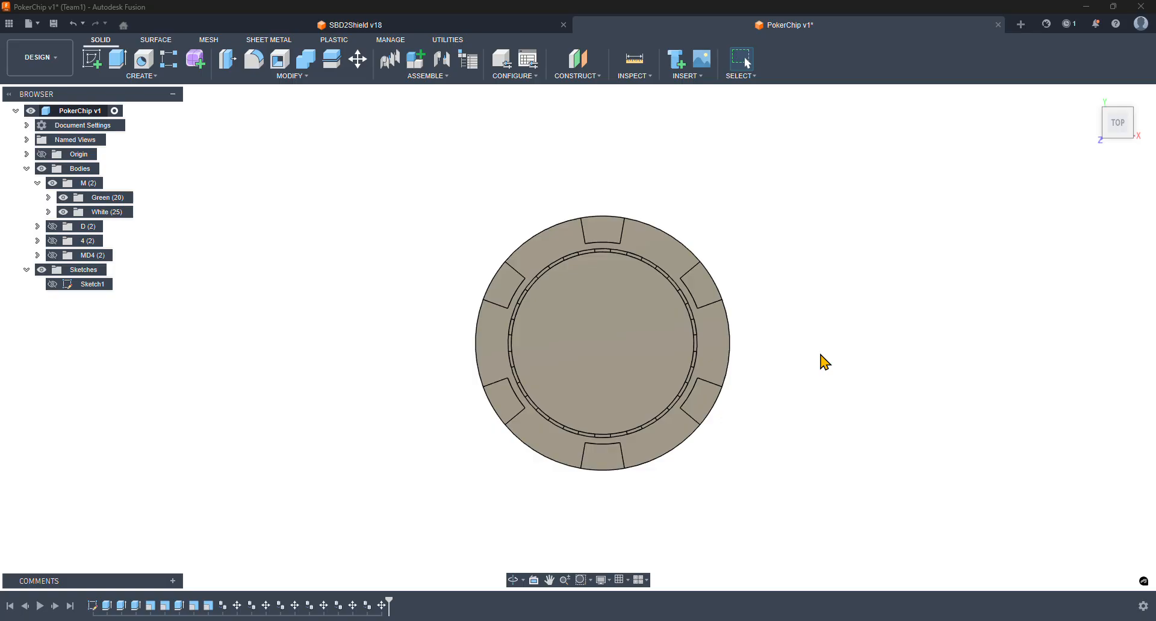
left_click(146, 77)
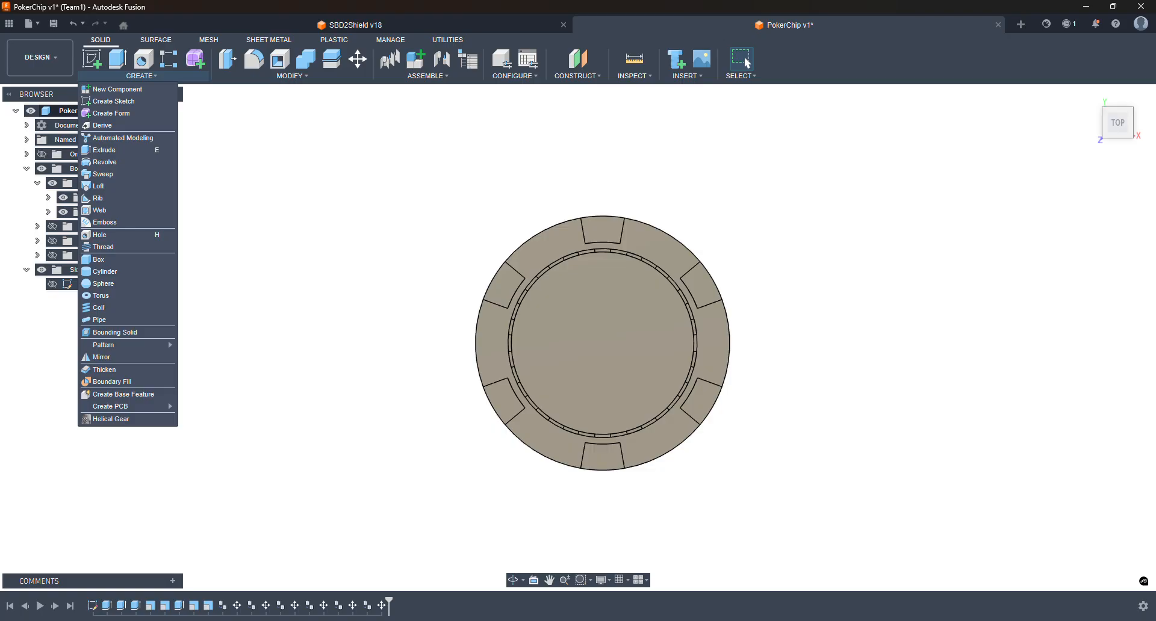
key("alt+Tab")
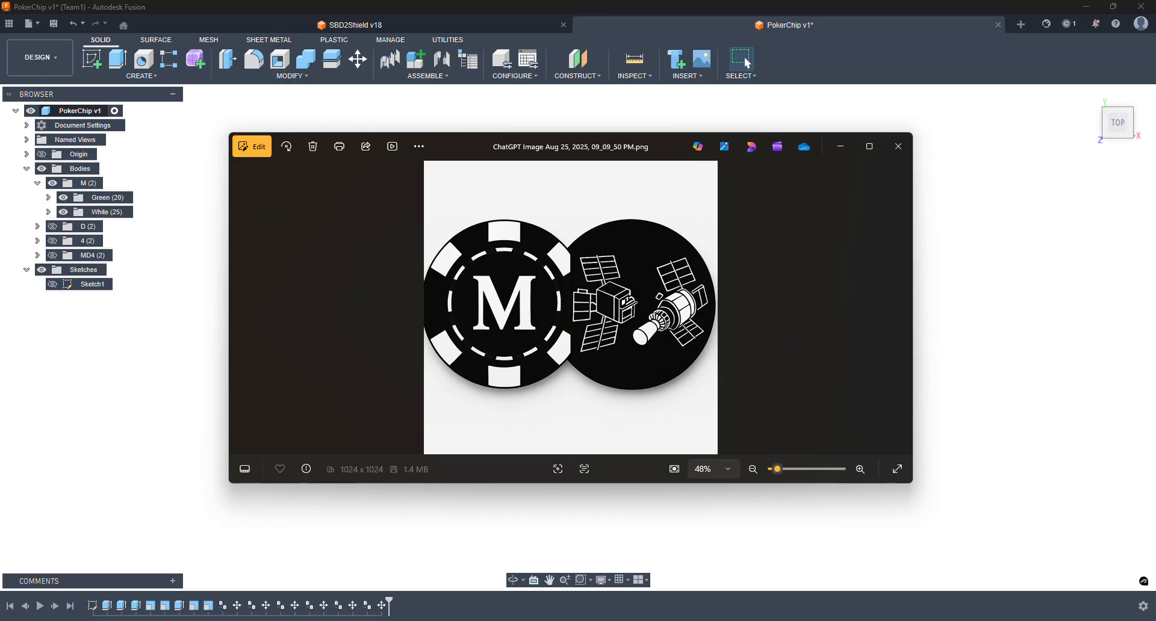
key("alt+Tab")
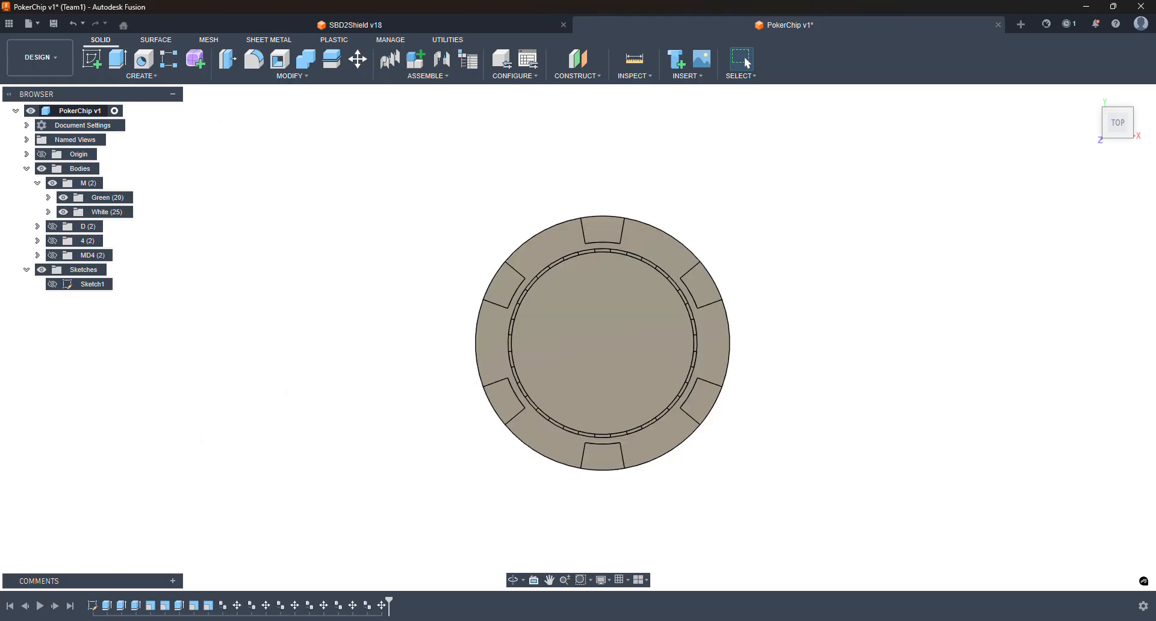
left_click(132, 78)
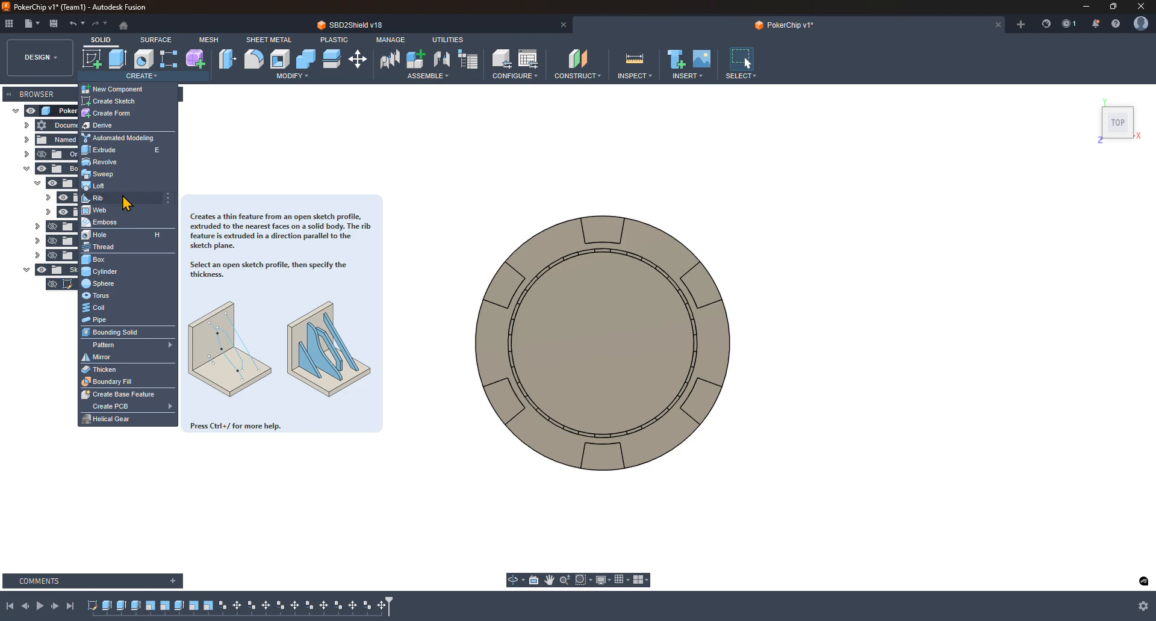
left_click(100, 63)
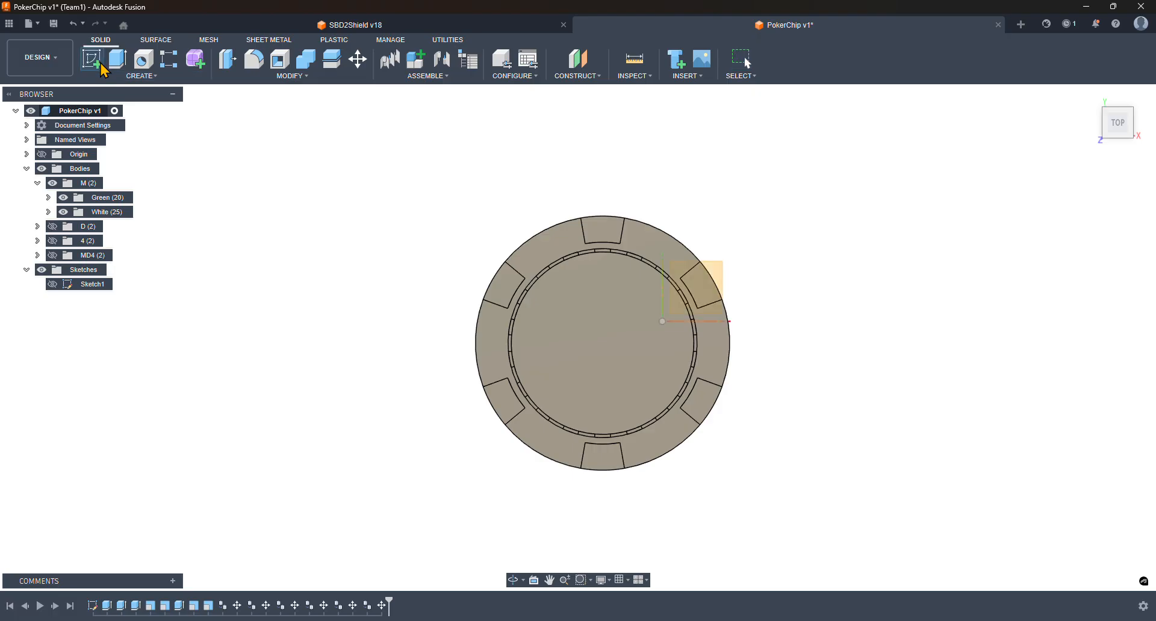
left_click(579, 323)
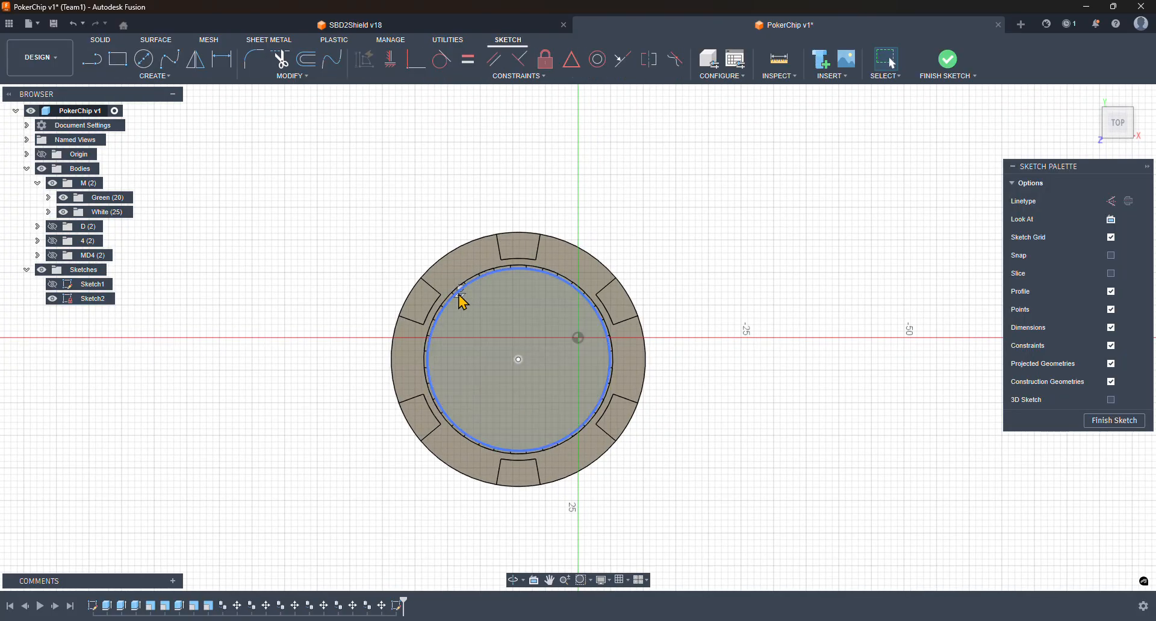
left_click(175, 76)
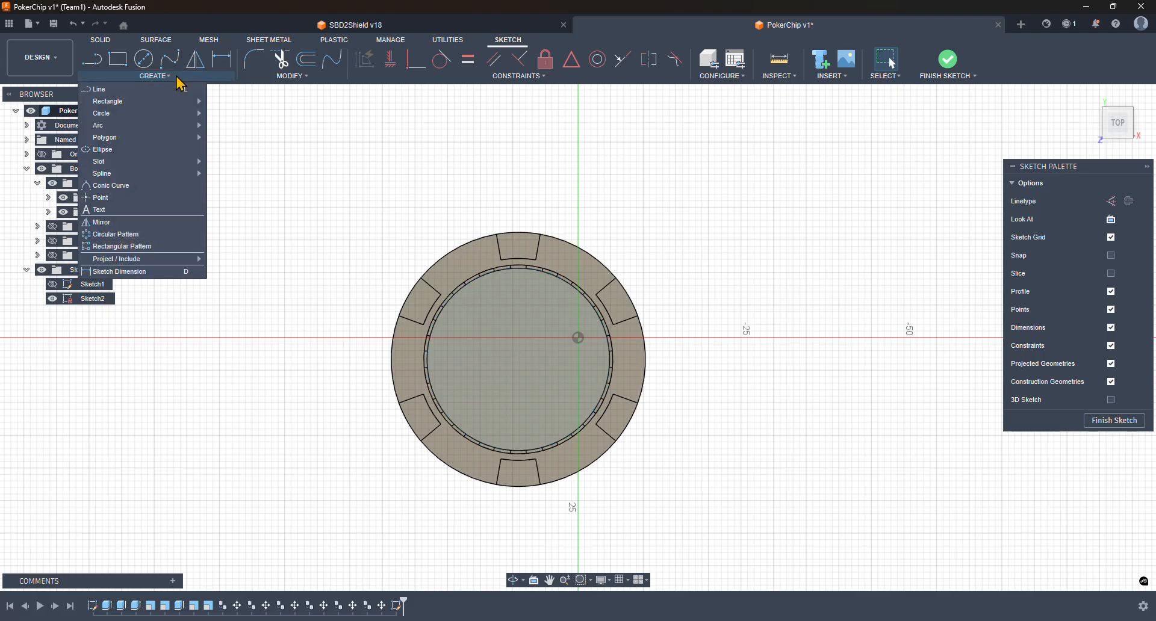
left_click(143, 213)
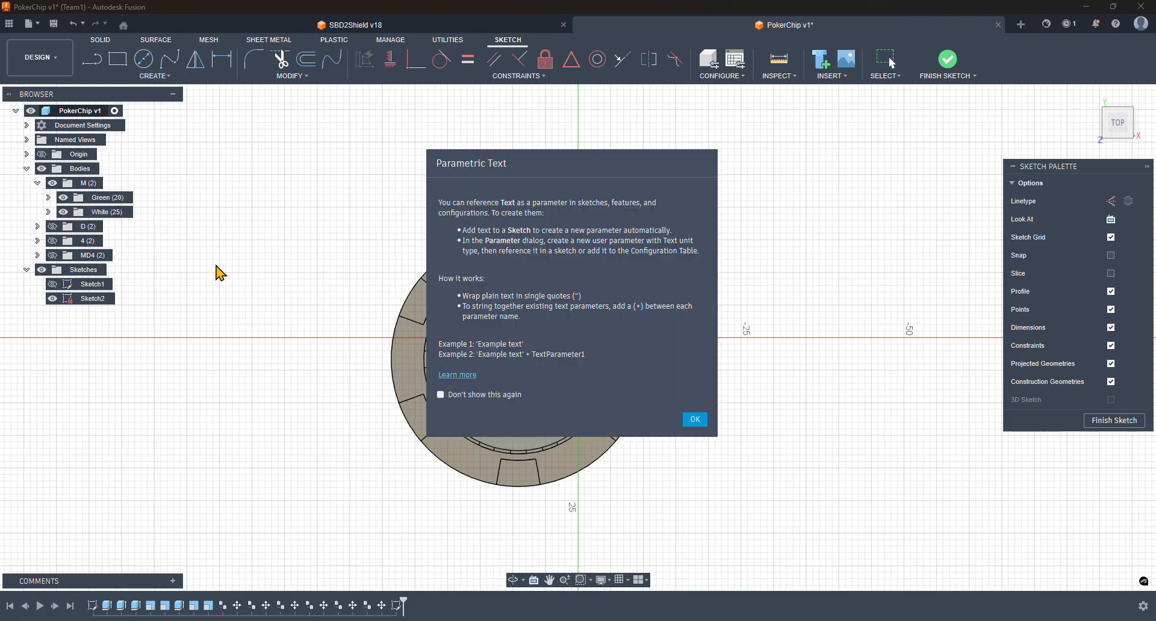
left_click(696, 420)
scroll(443, 310, "up", 1)
scroll(442, 305, "up", 2)
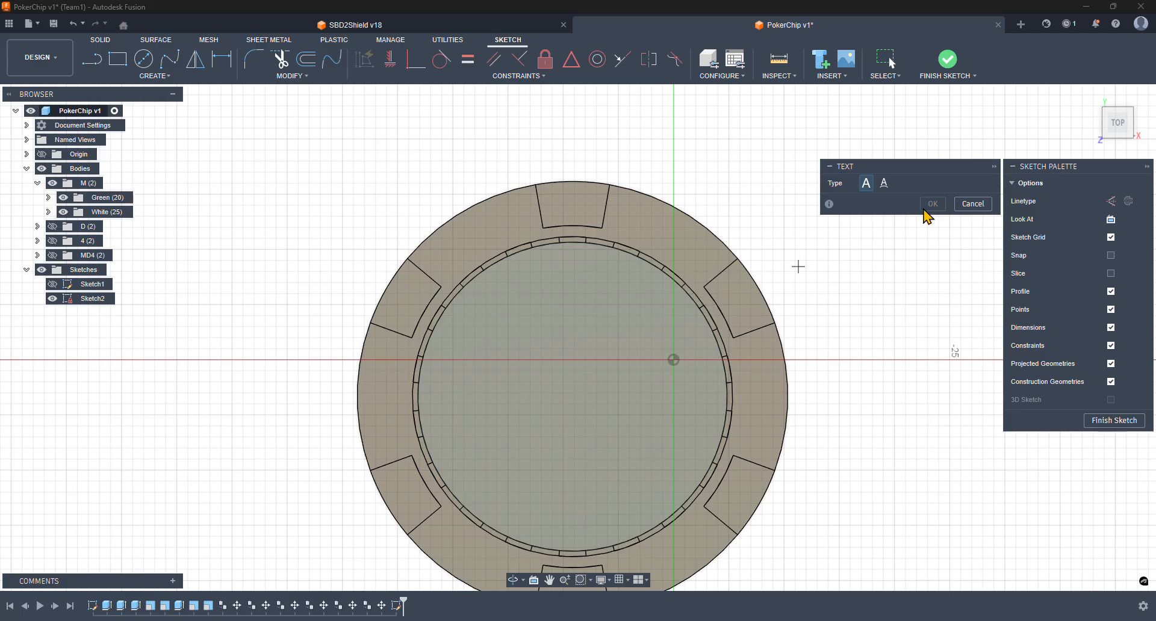
left_click(985, 204)
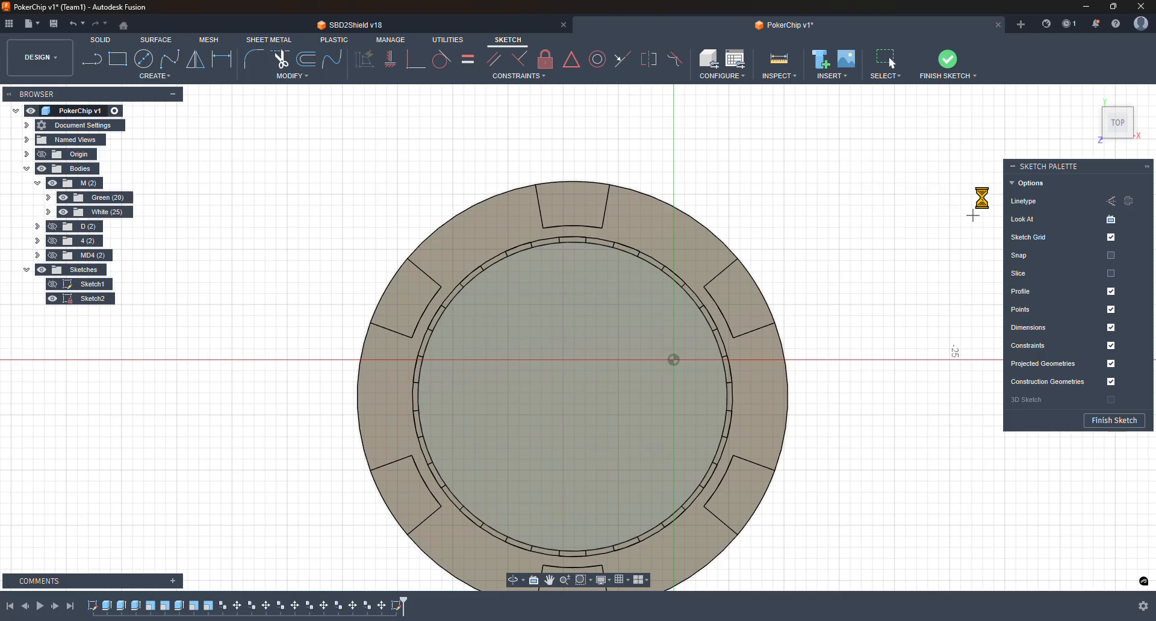
left_click(1110, 423)
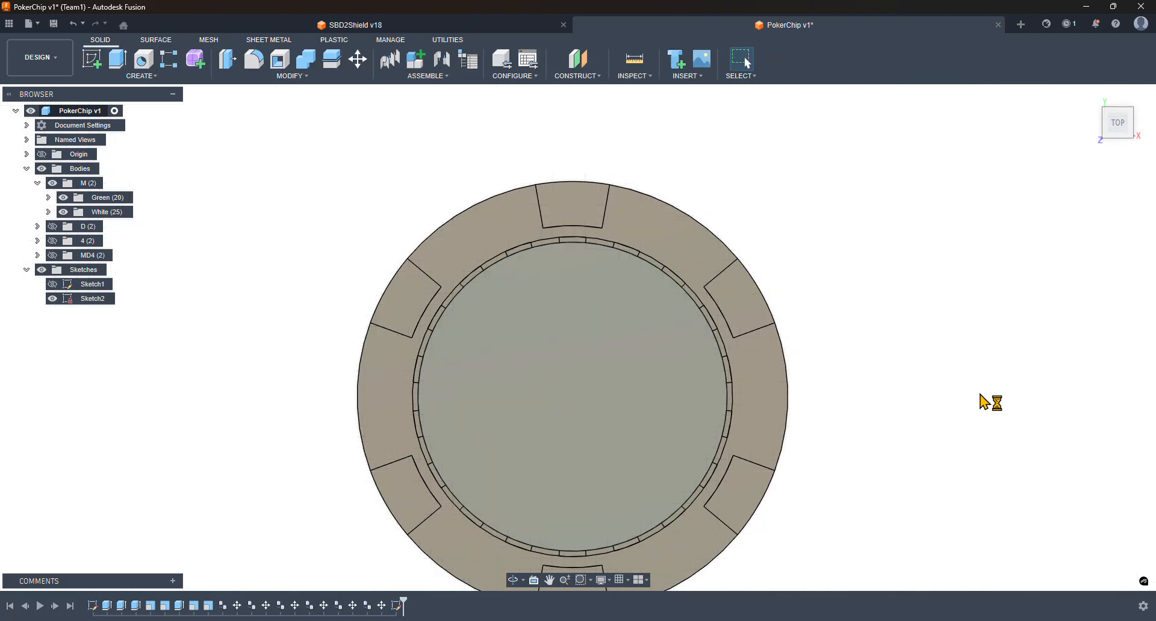
key("ctrl+z")
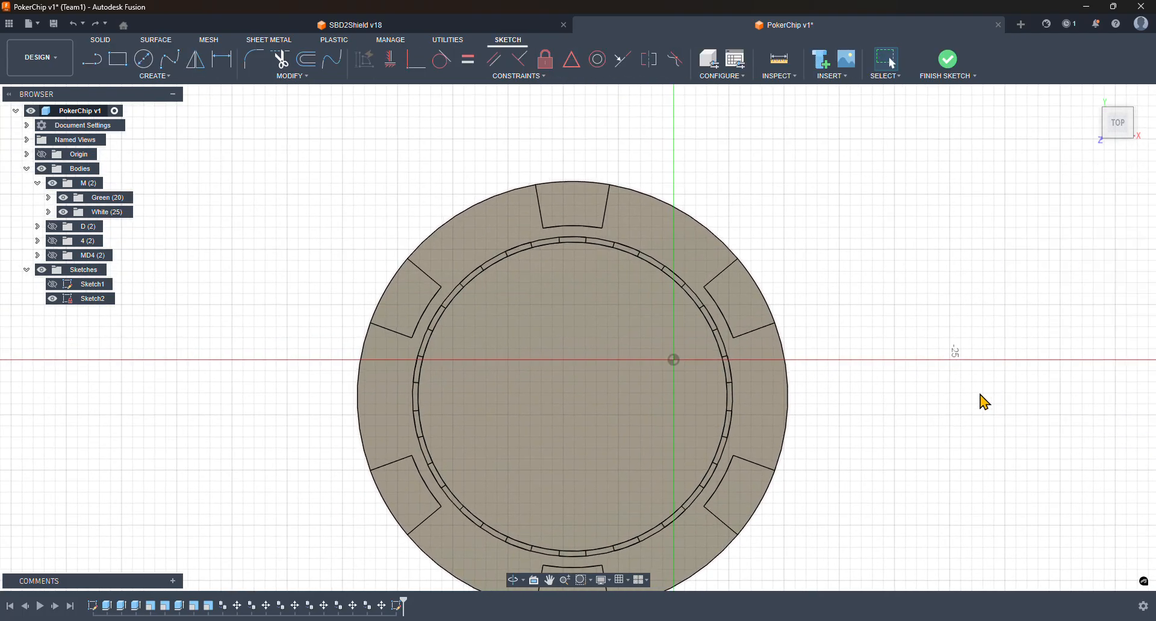
key("ctrl+z")
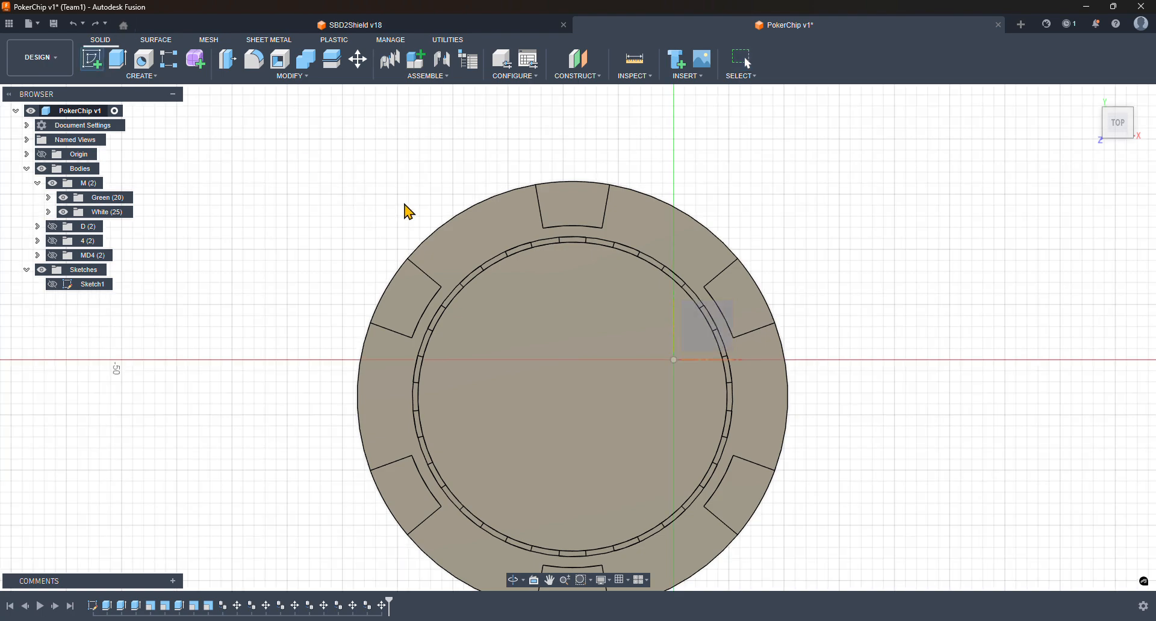
key("ctrl+y")
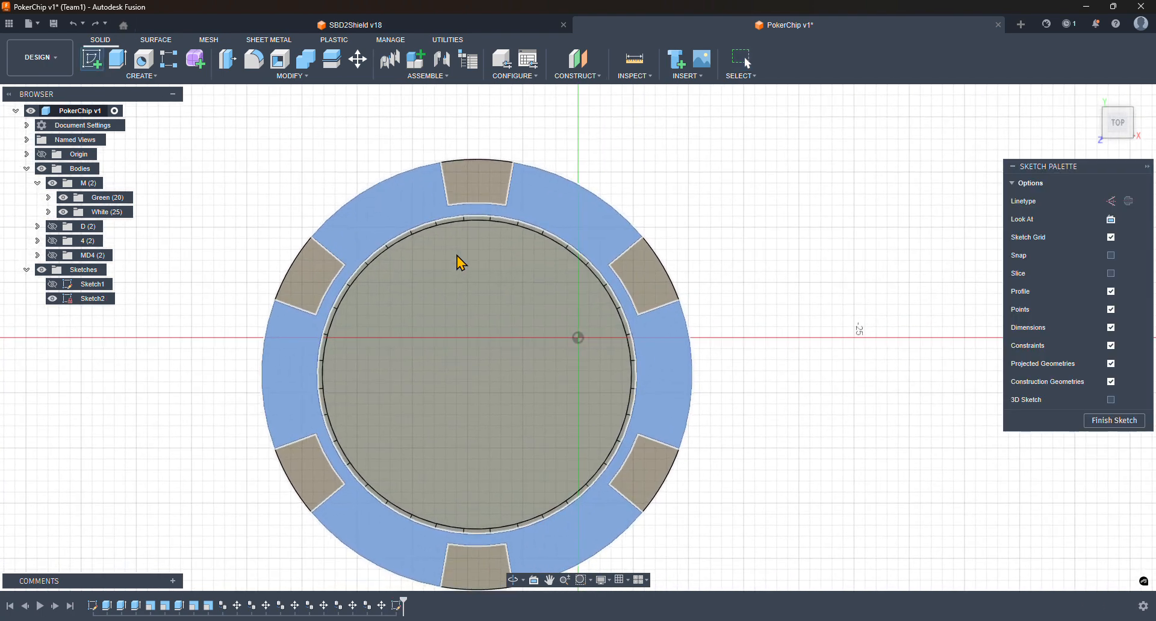
- Place a rectangular sketch text frame across the chip's inner circle
key("l")
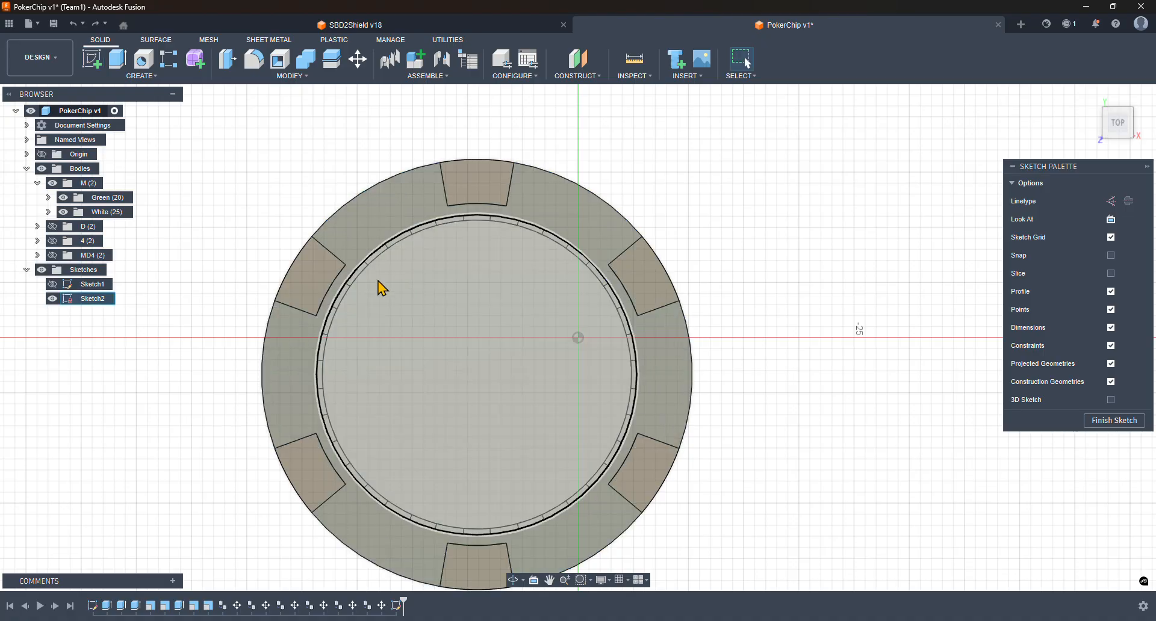
left_click(136, 77)
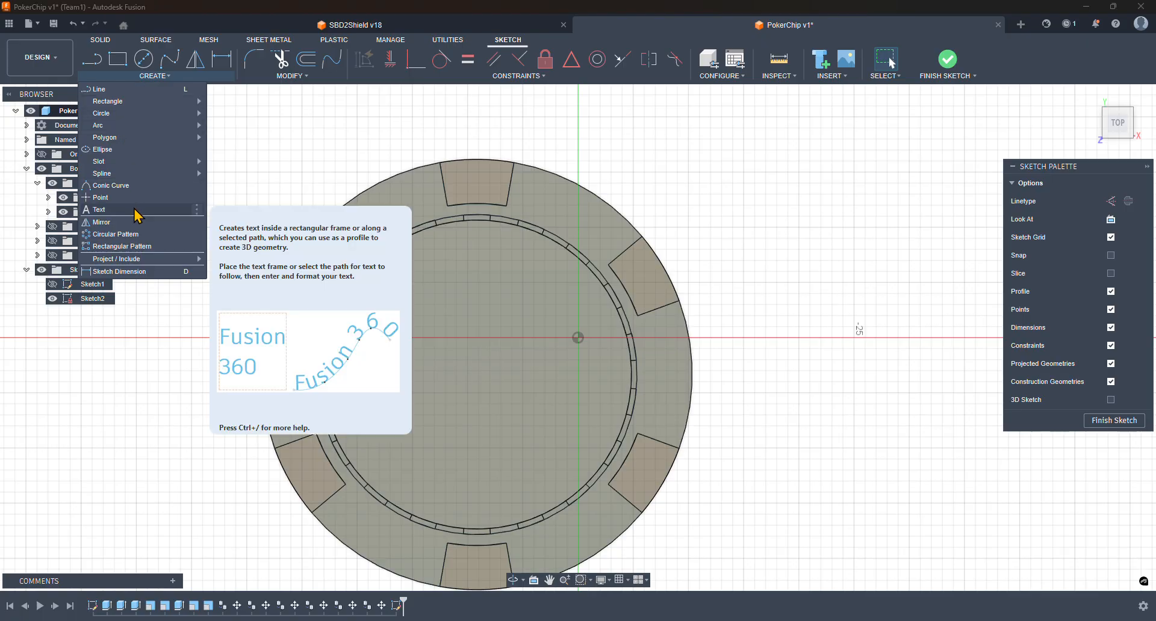
left_click(135, 211)
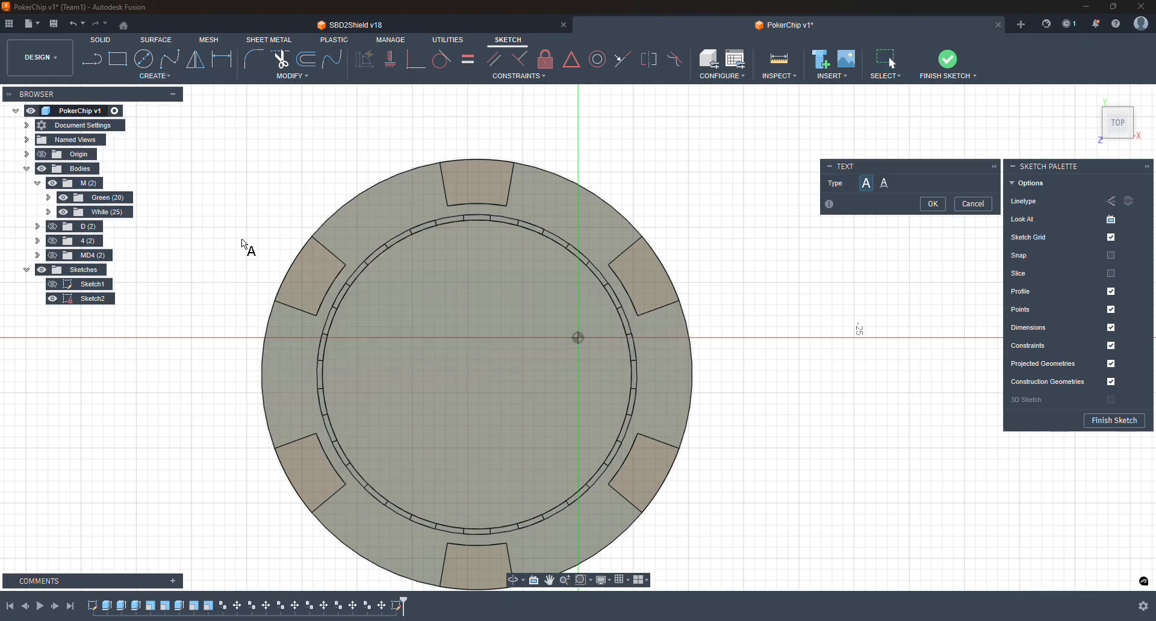
left_click(346, 265)
left_click(612, 490)
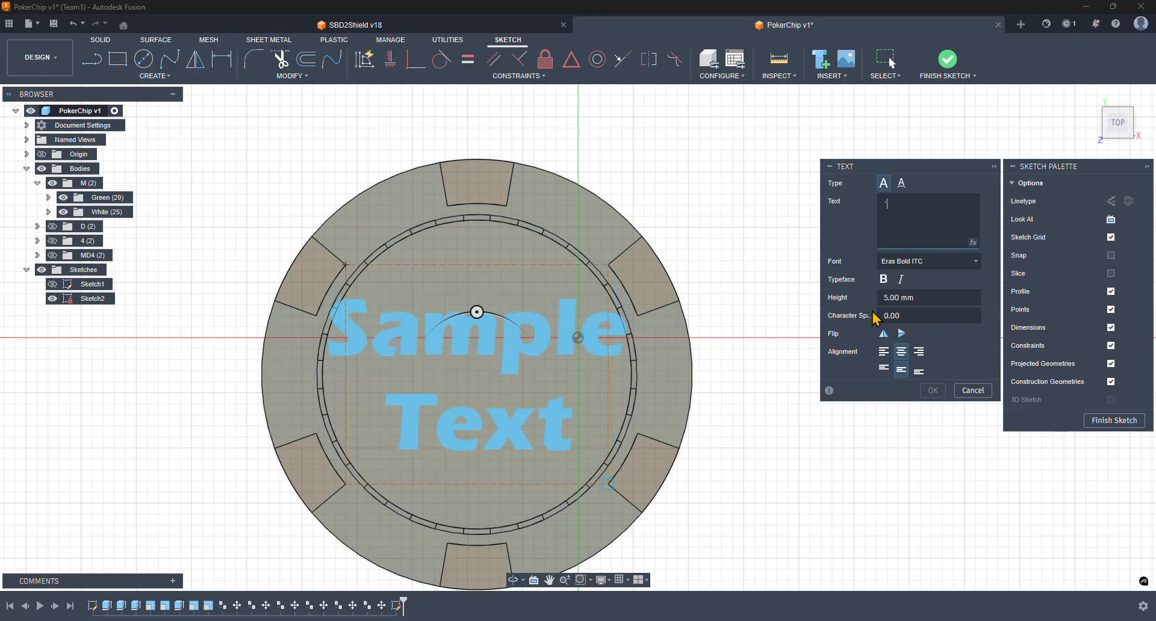
- Set the font of the text in the frame to Times New Roman
left_click(942, 265)
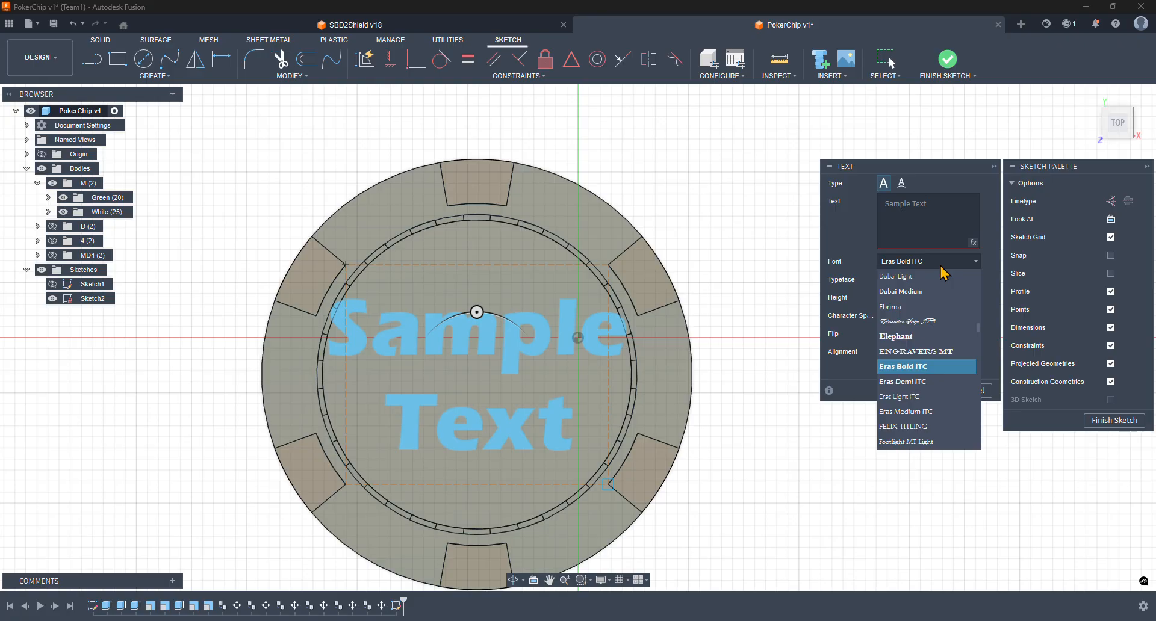
scroll(938, 298, "down", 1)
scroll(938, 298, "down", 2)
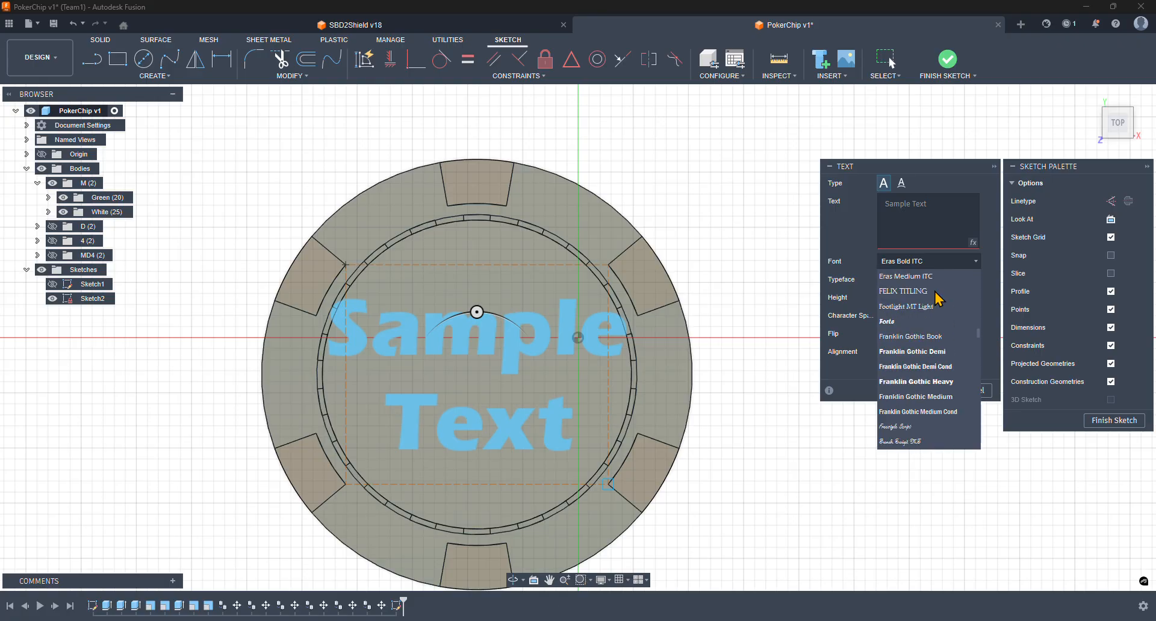
scroll(938, 298, "down", 15)
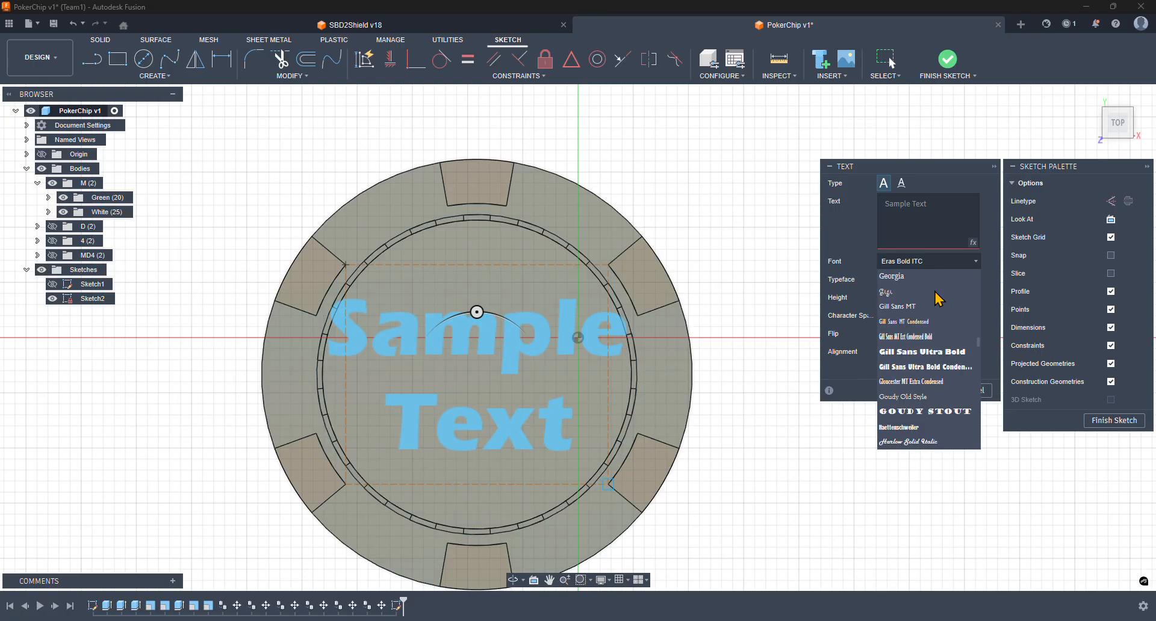
scroll(937, 298, "down", 12)
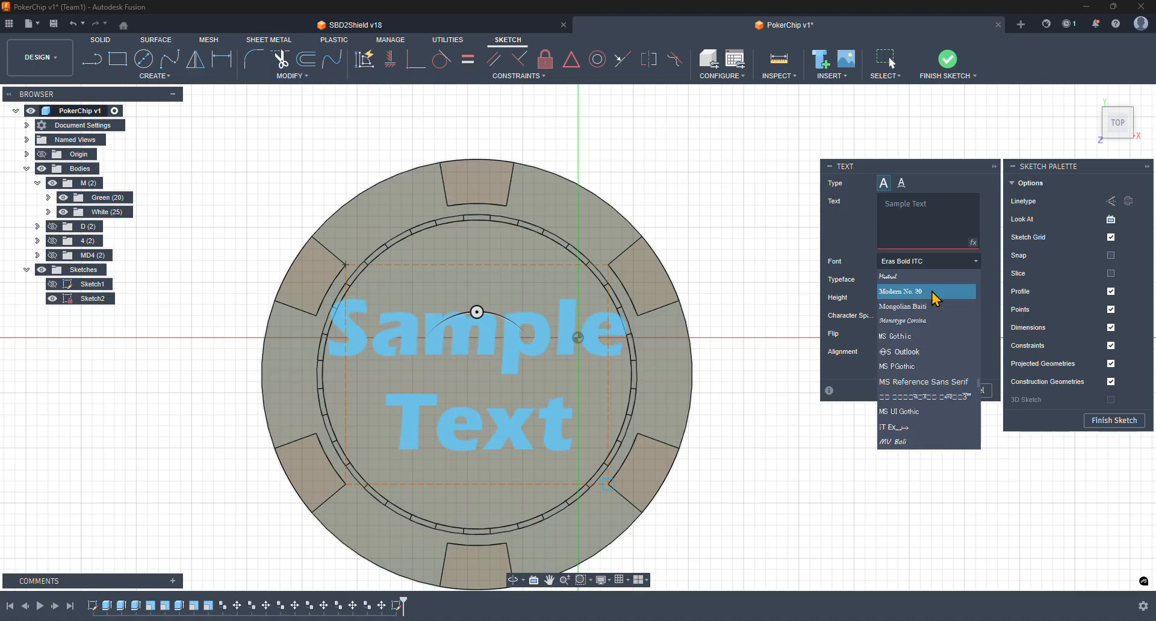
scroll(941, 348, "down", 10)
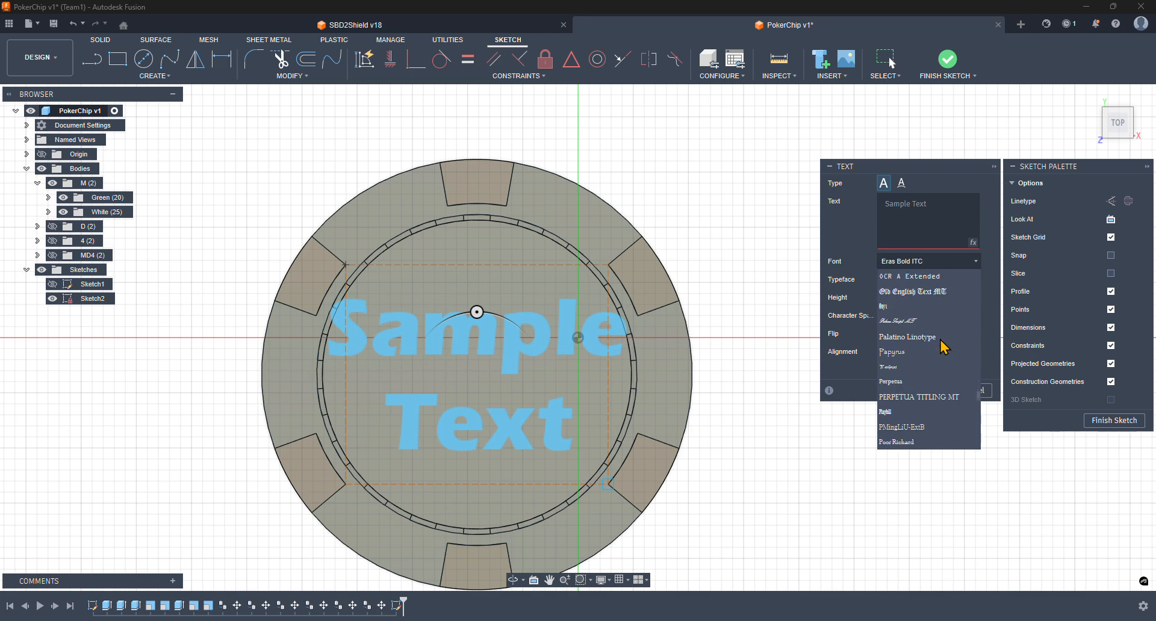
scroll(943, 348, "down", 12)
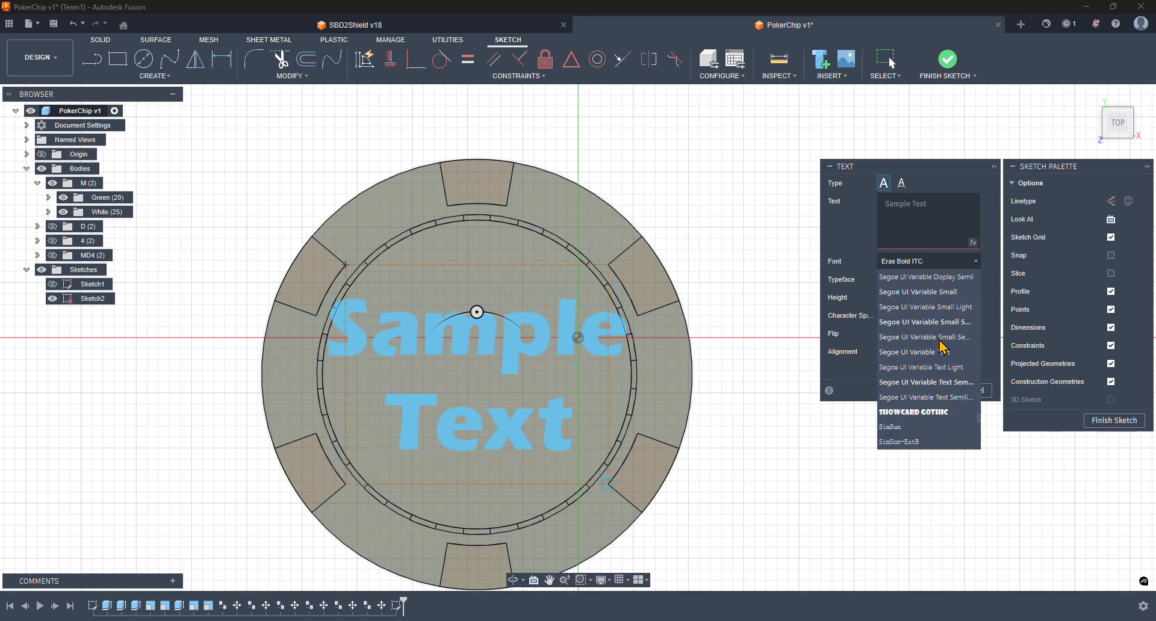
scroll(942, 348, "down", 7)
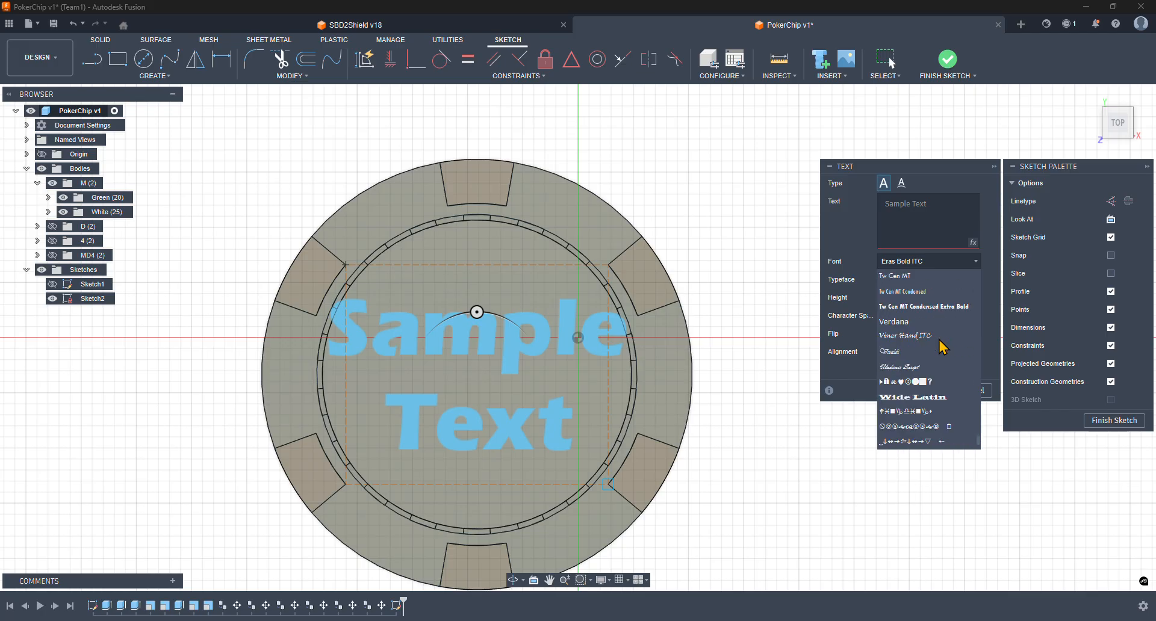
left_click(924, 321)
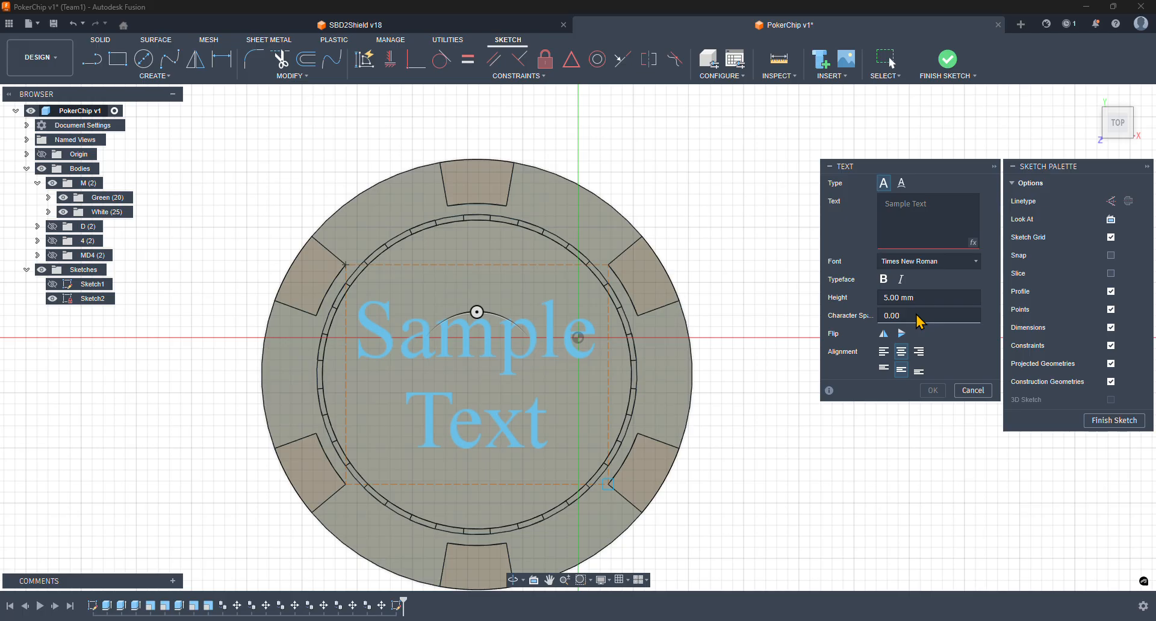
- Set the text's font to Modern No. 20
left_click(960, 261)
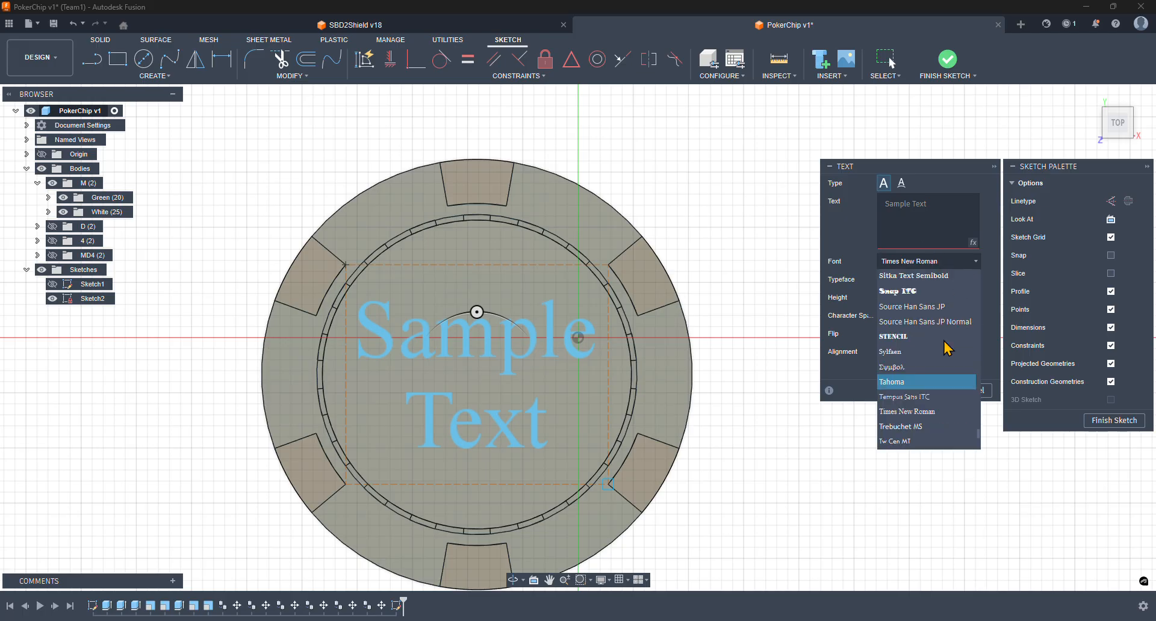
scroll(948, 349, "up", 15)
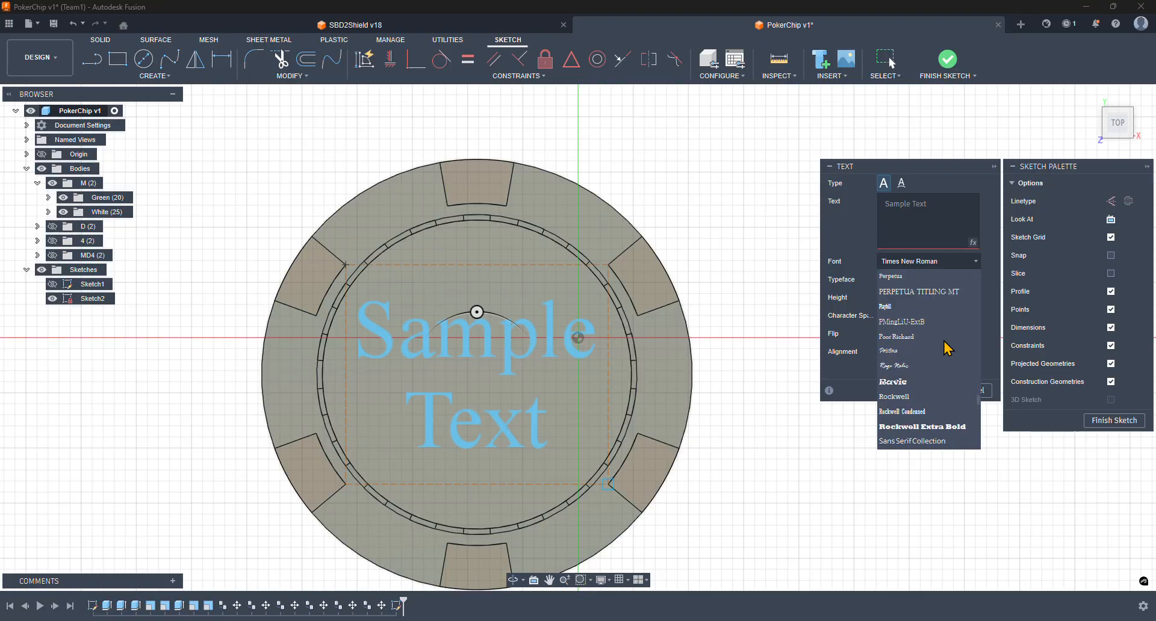
scroll(948, 349, "up", 9)
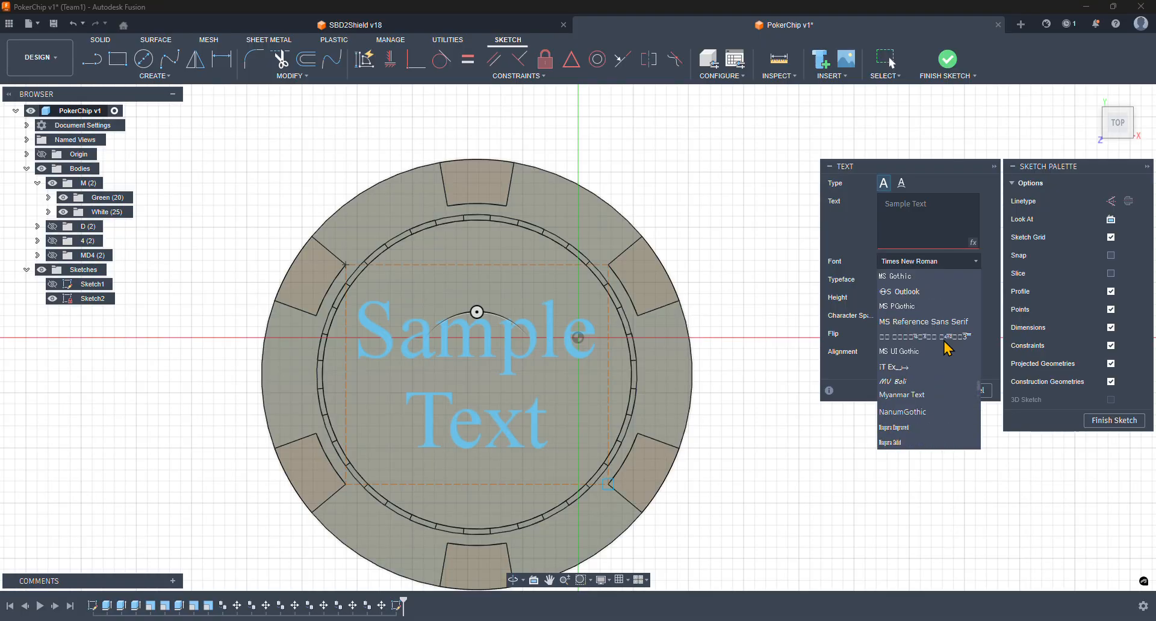
scroll(947, 348, "up", 3)
left_click(927, 330)
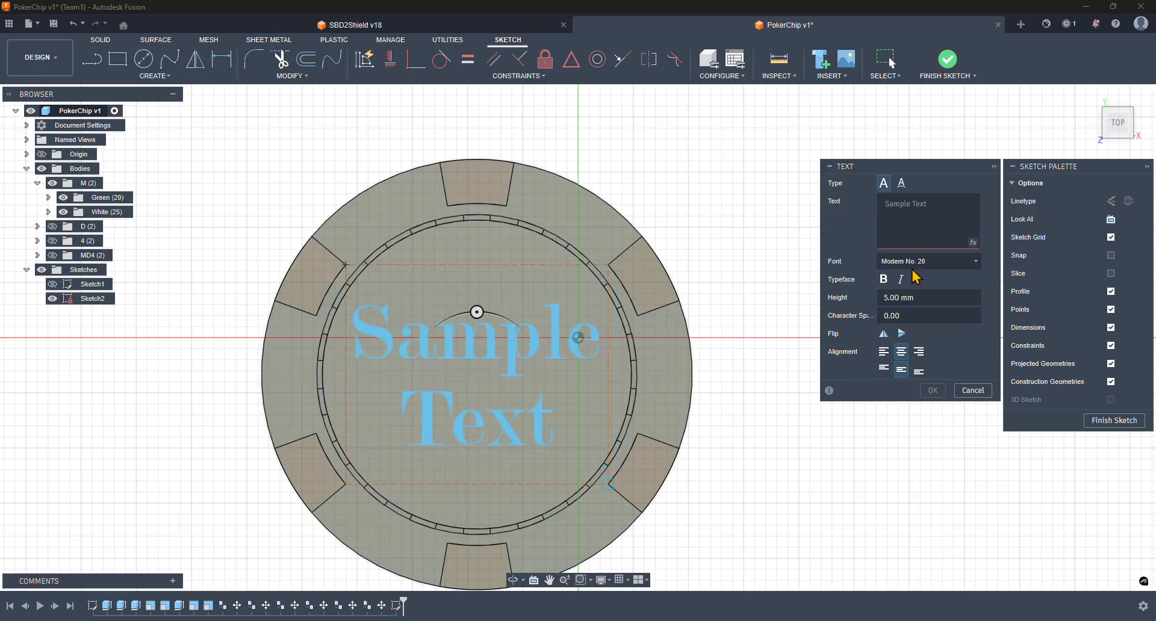
- Enter M as the text, make it bold and set its height to 25 mm
left_click(902, 202)
type("M")
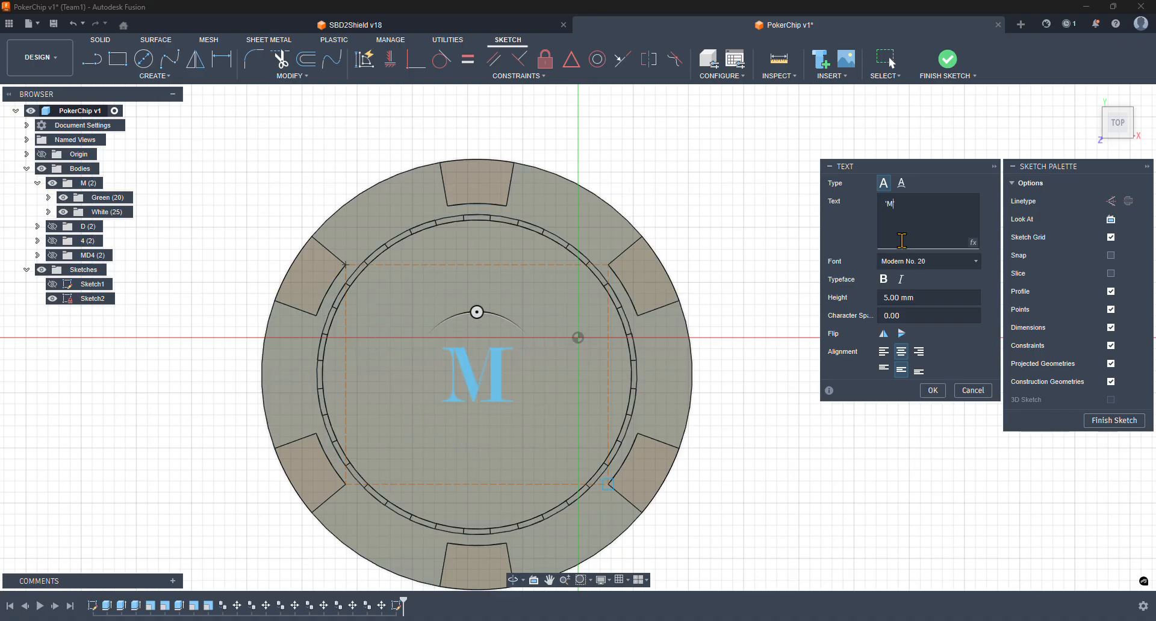
left_click(884, 279)
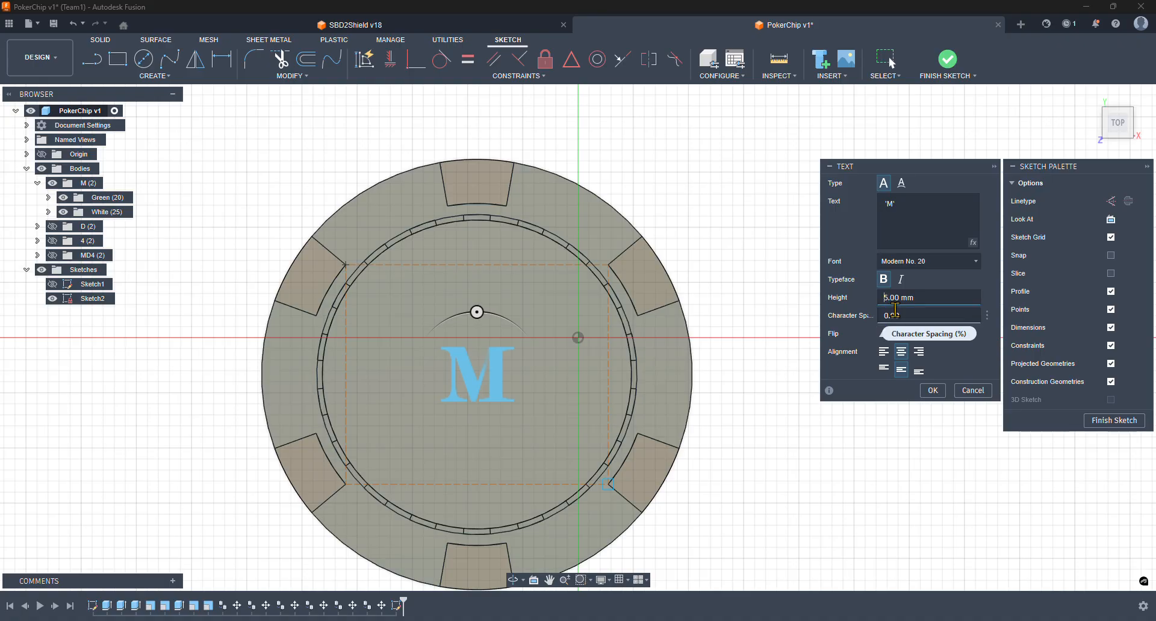
type("2")
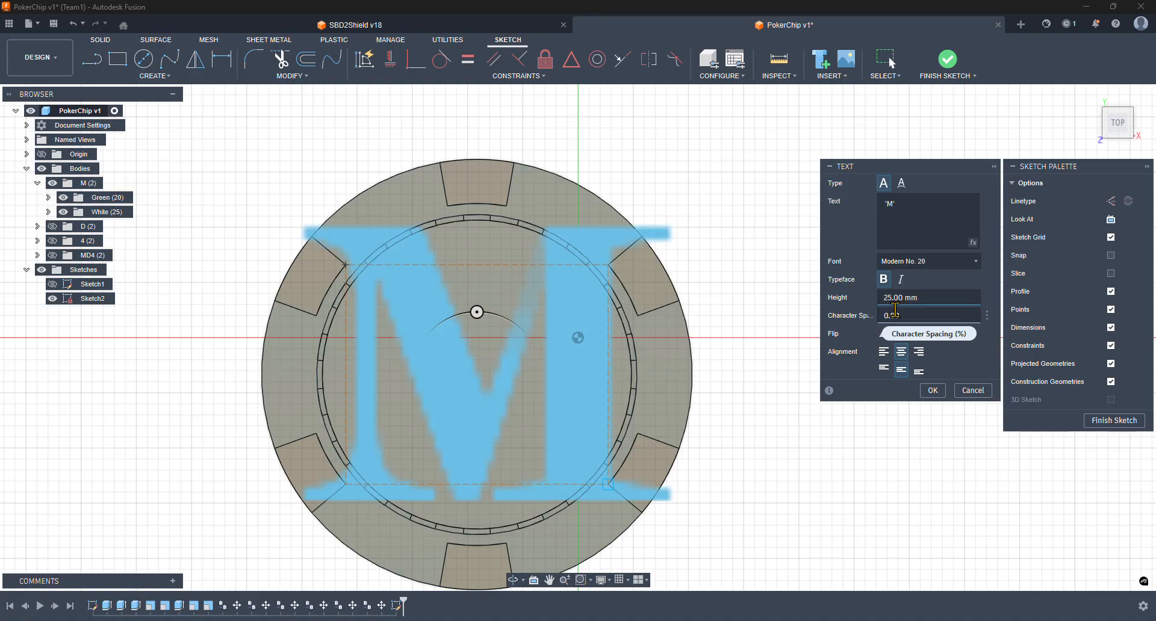
- Try Snap ITC as the font for the letter M
left_click(975, 262)
scroll(950, 375, "down", 10)
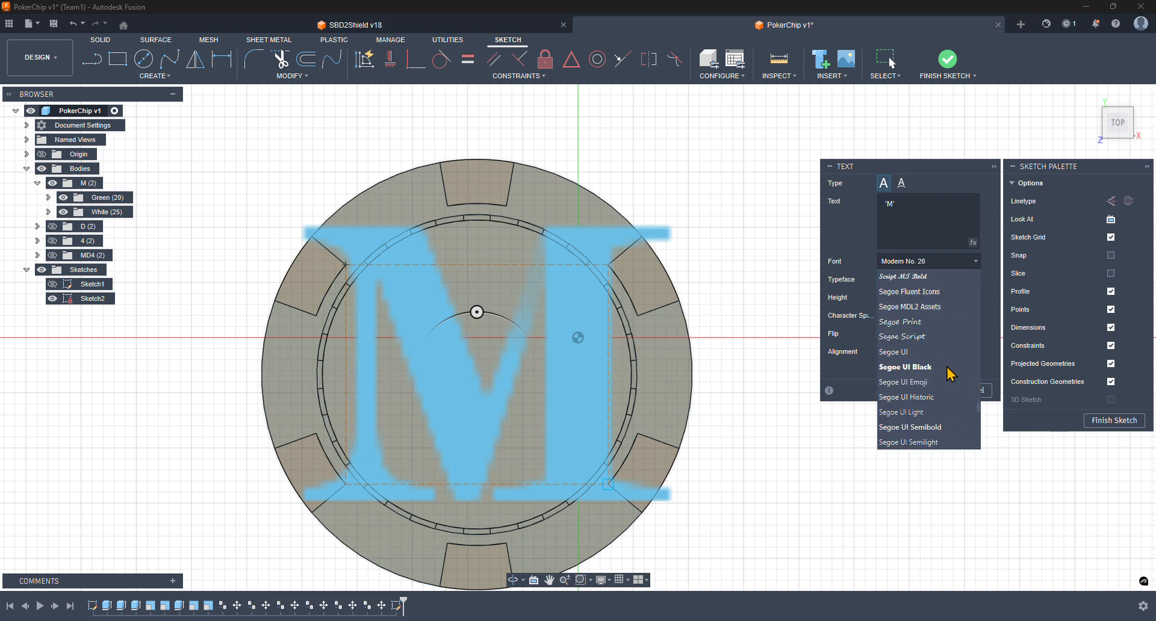
scroll(950, 374, "down", 8)
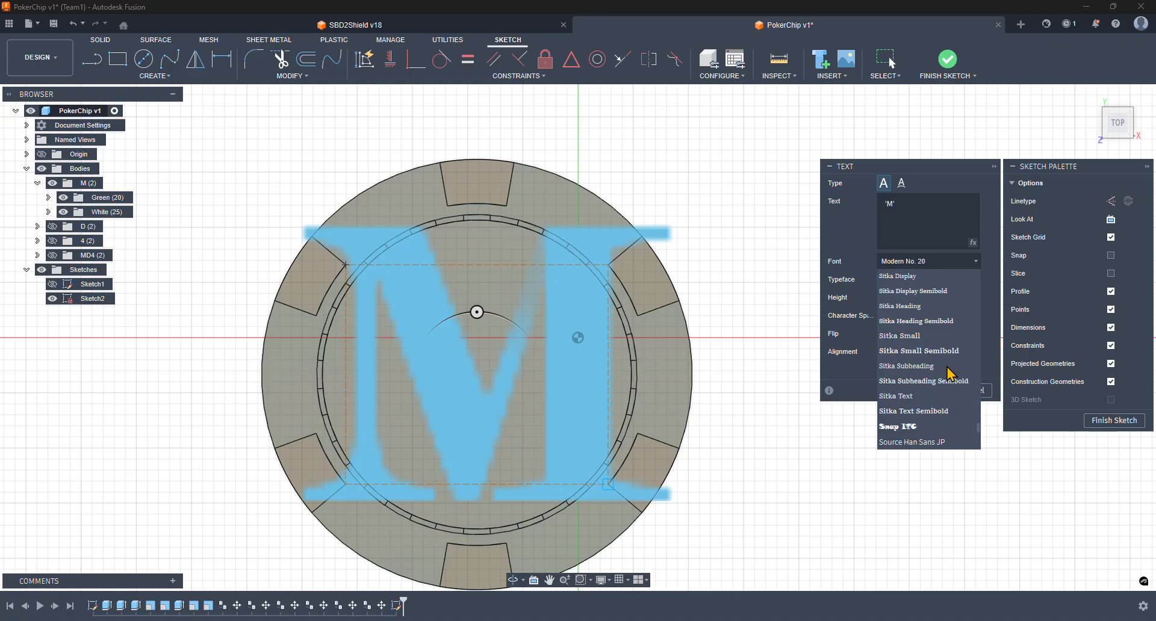
scroll(948, 378, "down", 2)
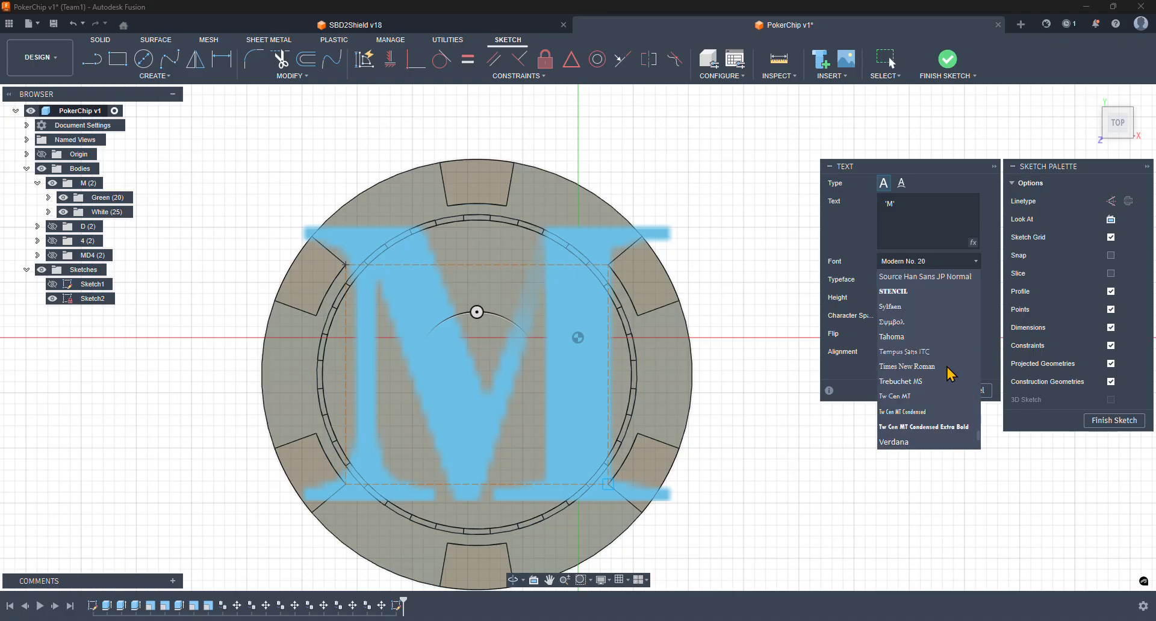
scroll(948, 370, "up", 2)
left_click(890, 290)
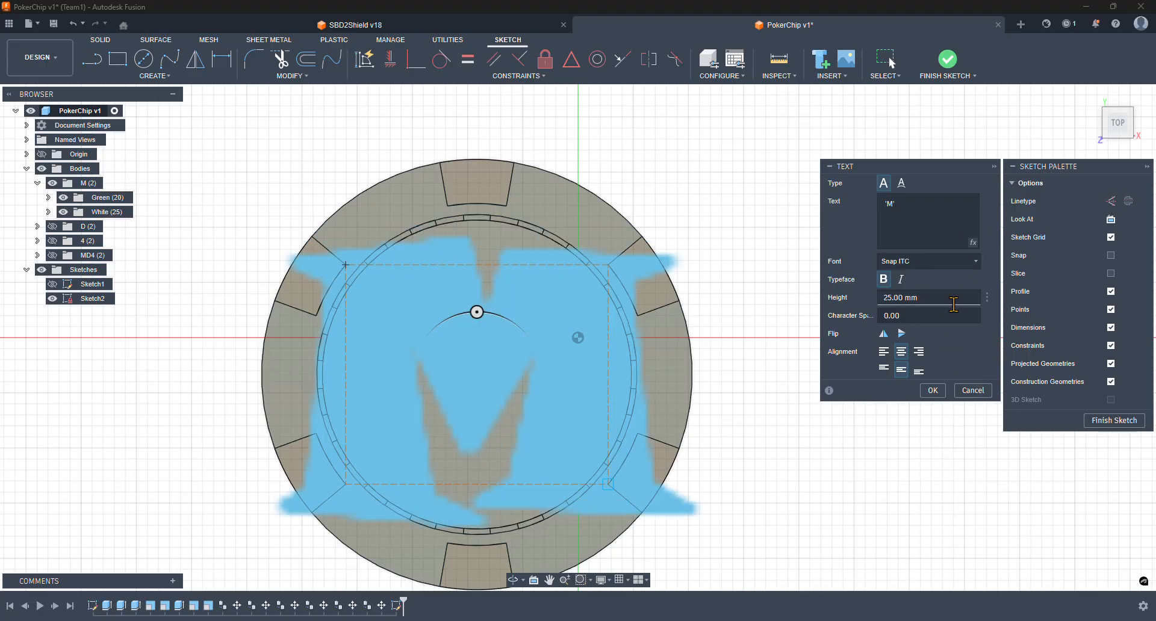
- Set the font of the letter M to Times New Roman
left_click(965, 262)
scroll(942, 361, "down", 4)
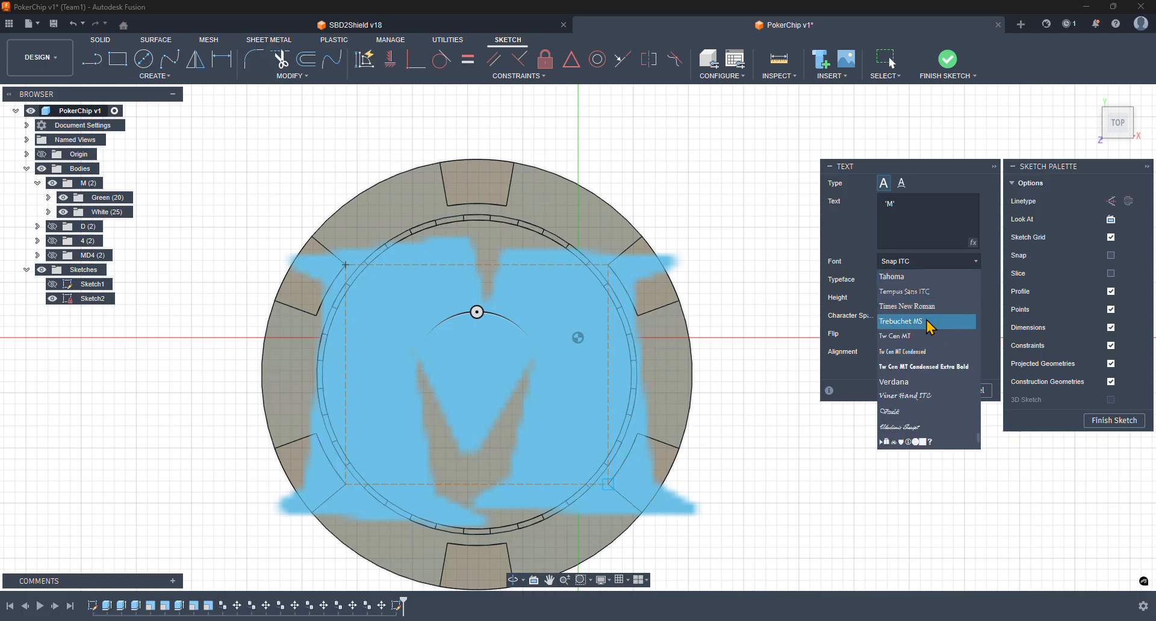
key("Escape")
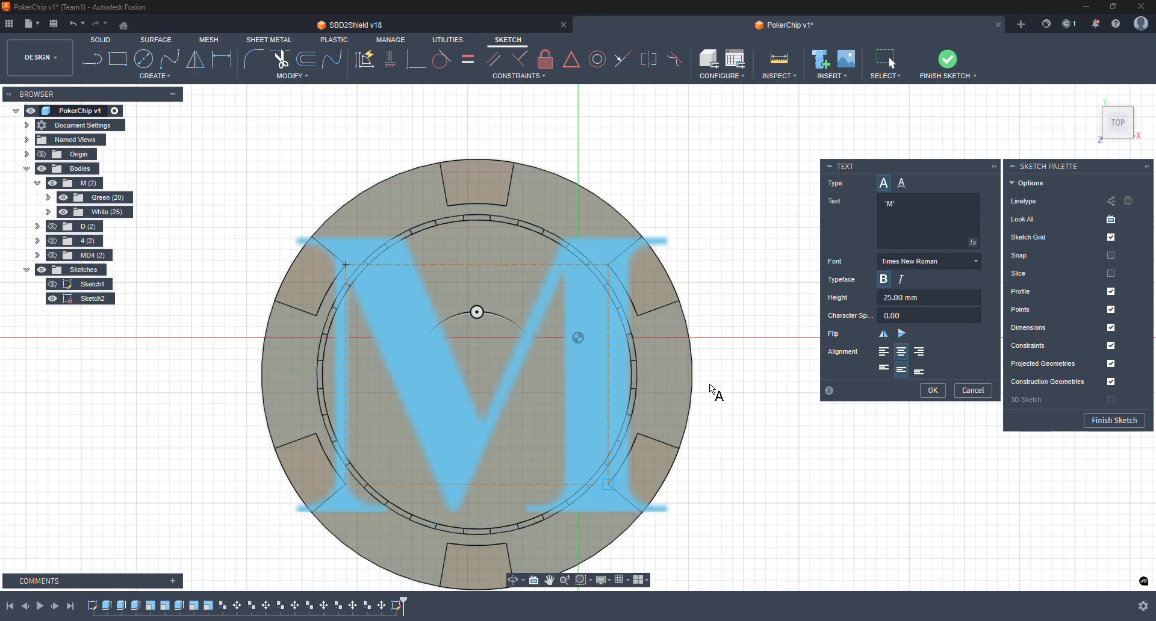
- Set the height of the M text to 16 mm and complete the sketch text
left_click(892, 298)
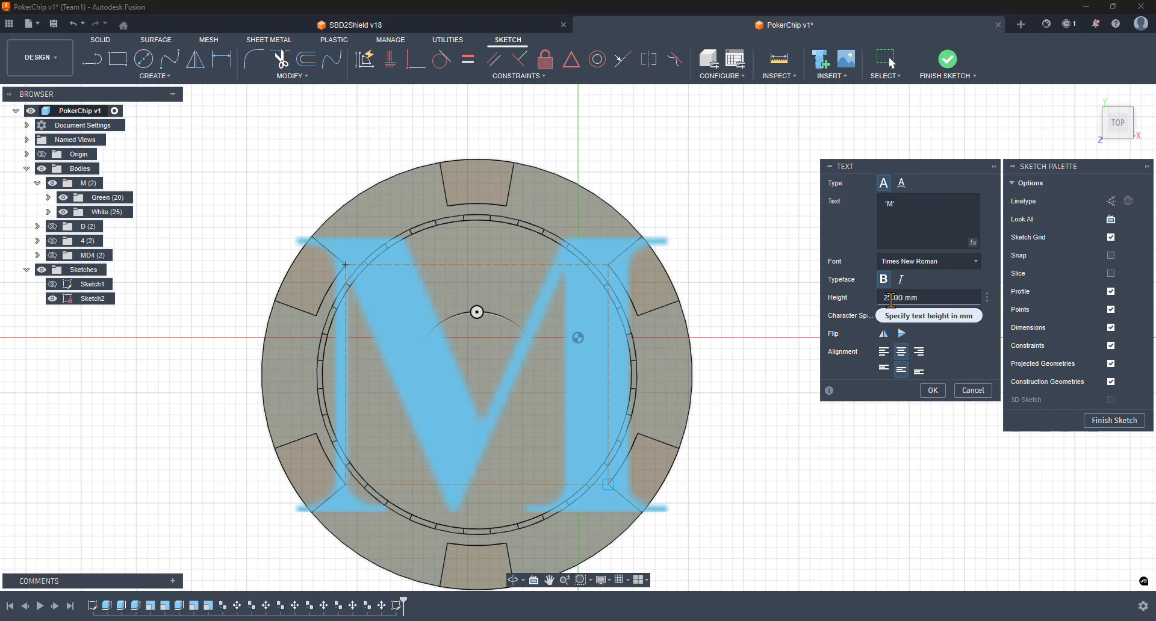
key("BackSpace")
type("0")
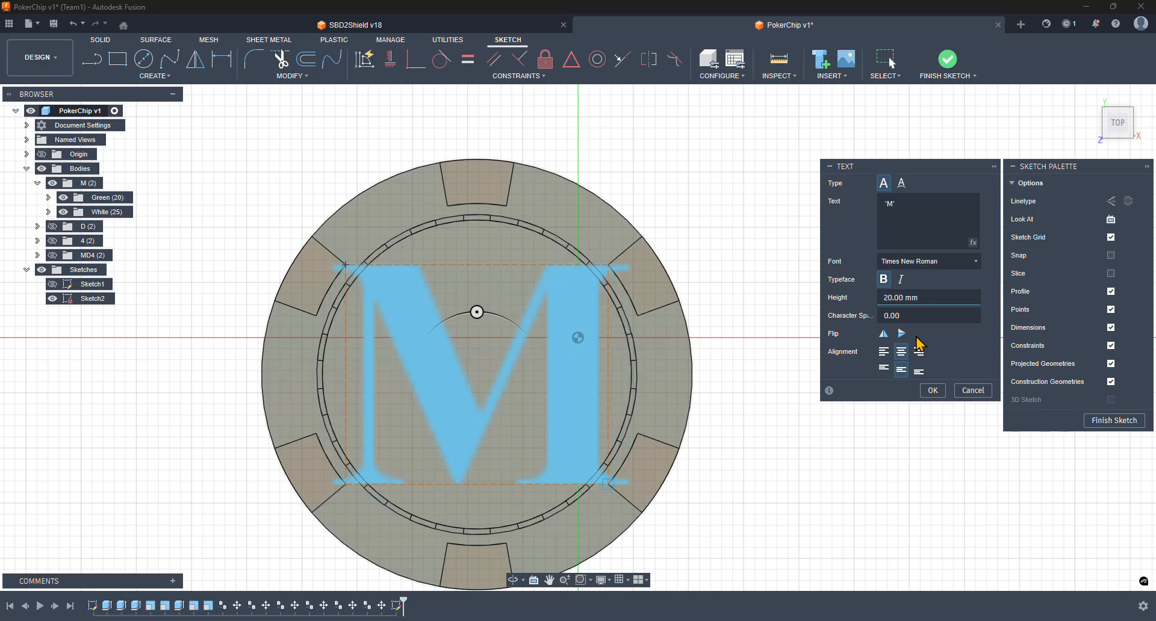
key("BackSpace")
key("BackSpace")
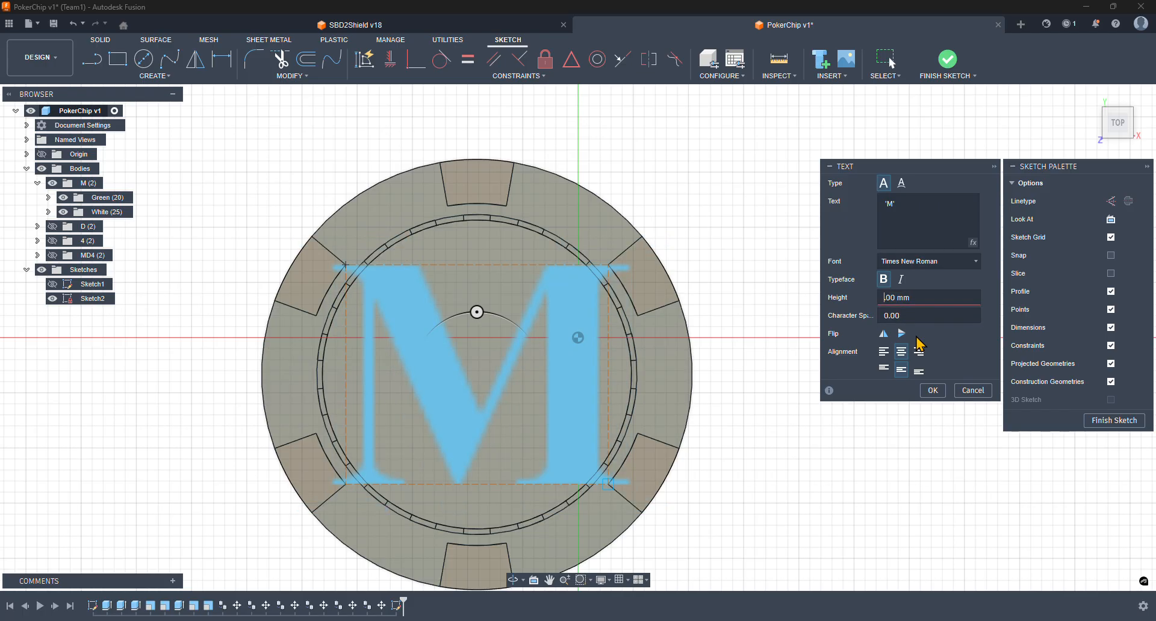
type("18")
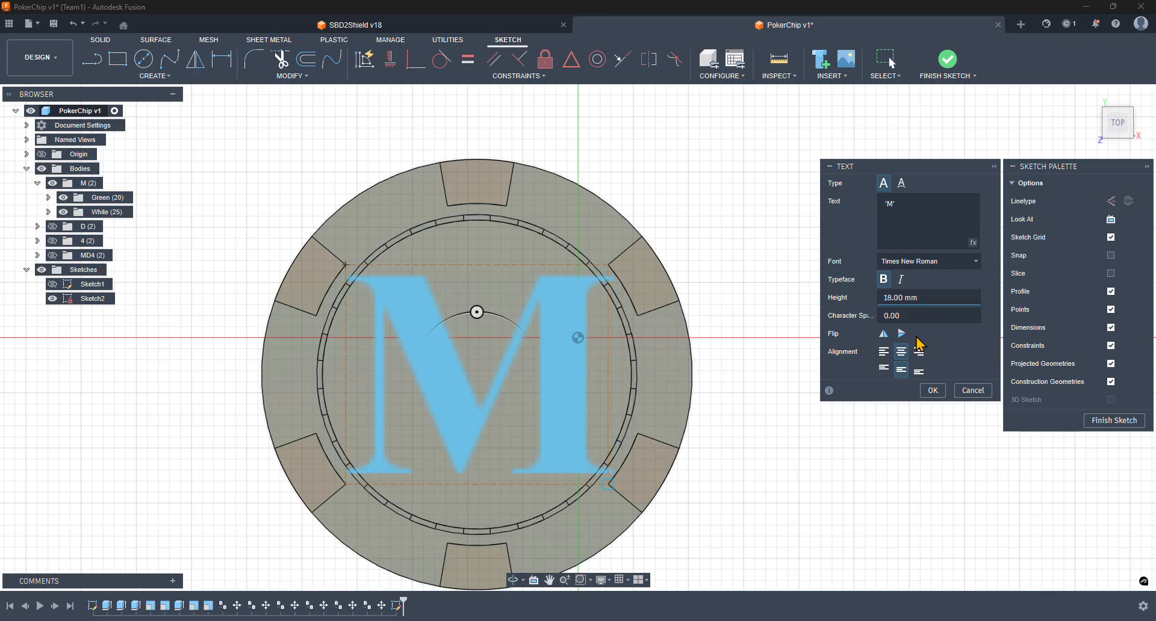
key("BackSpace")
type("5")
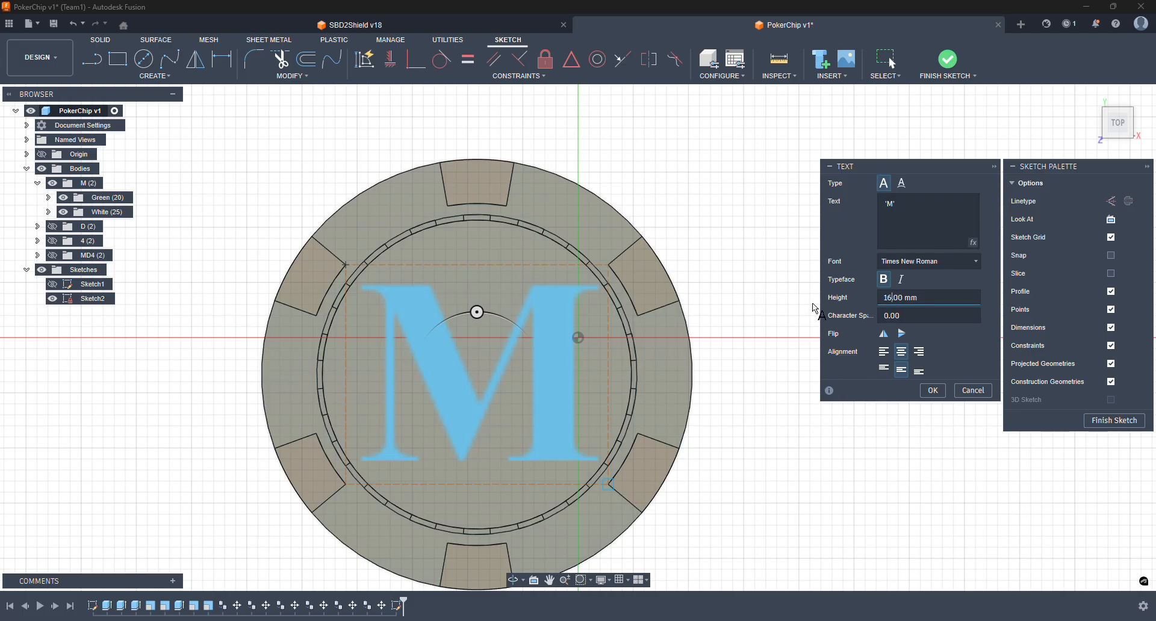
left_click(933, 391)
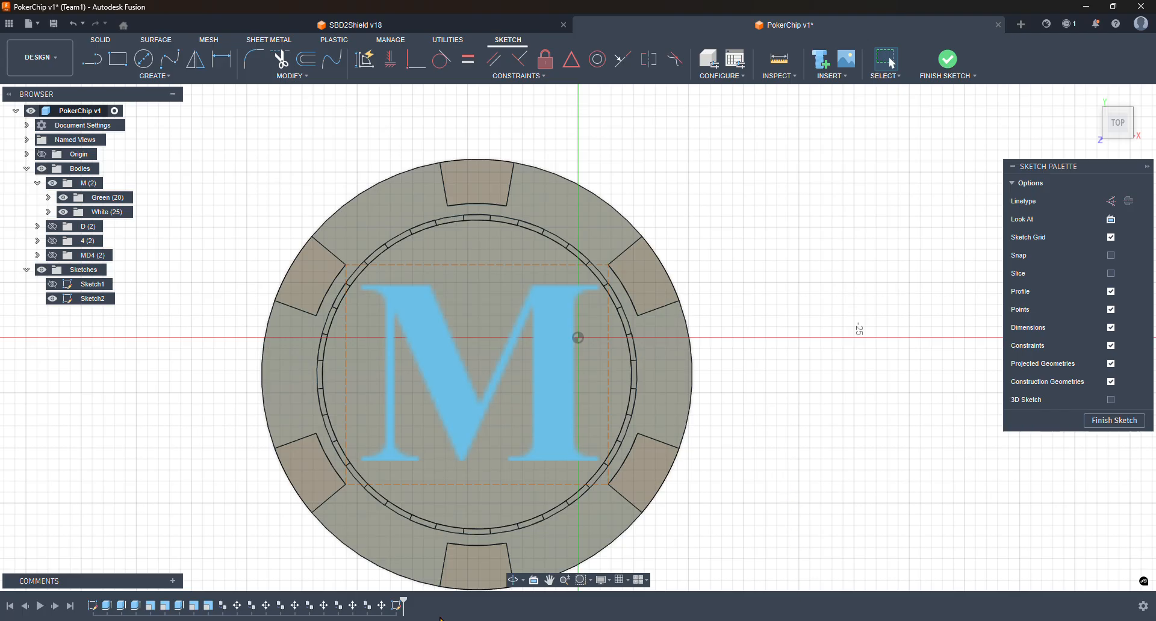
- Extrude the M sketch text -0.4 mm as a cut into the chip's top face
left_click(564, 327)
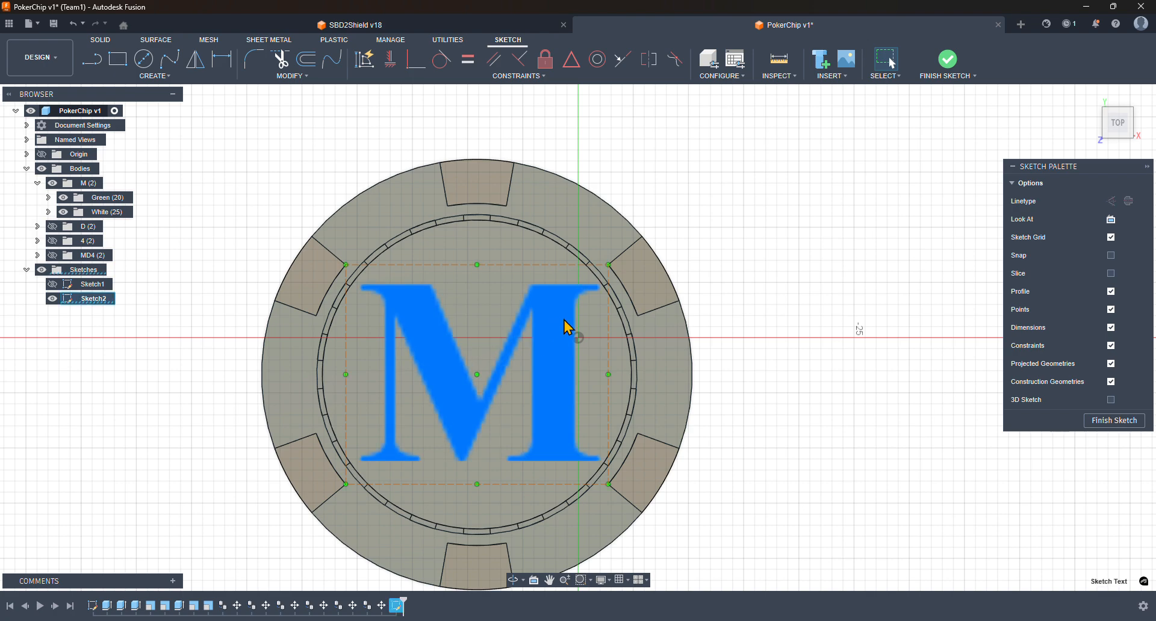
left_click(104, 41)
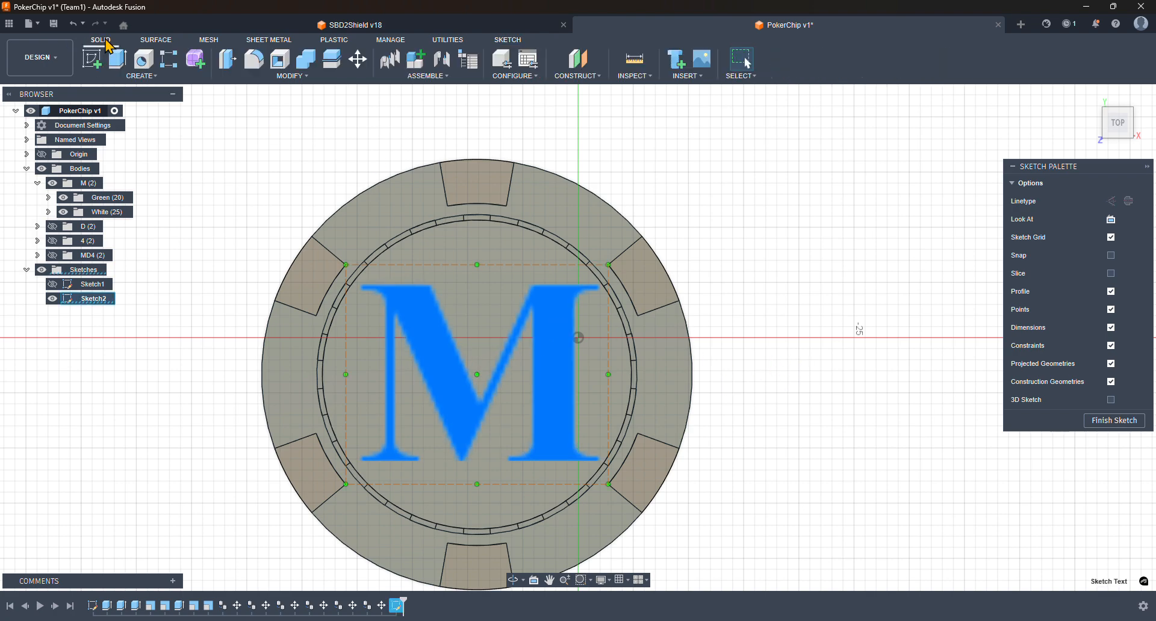
left_click(117, 59)
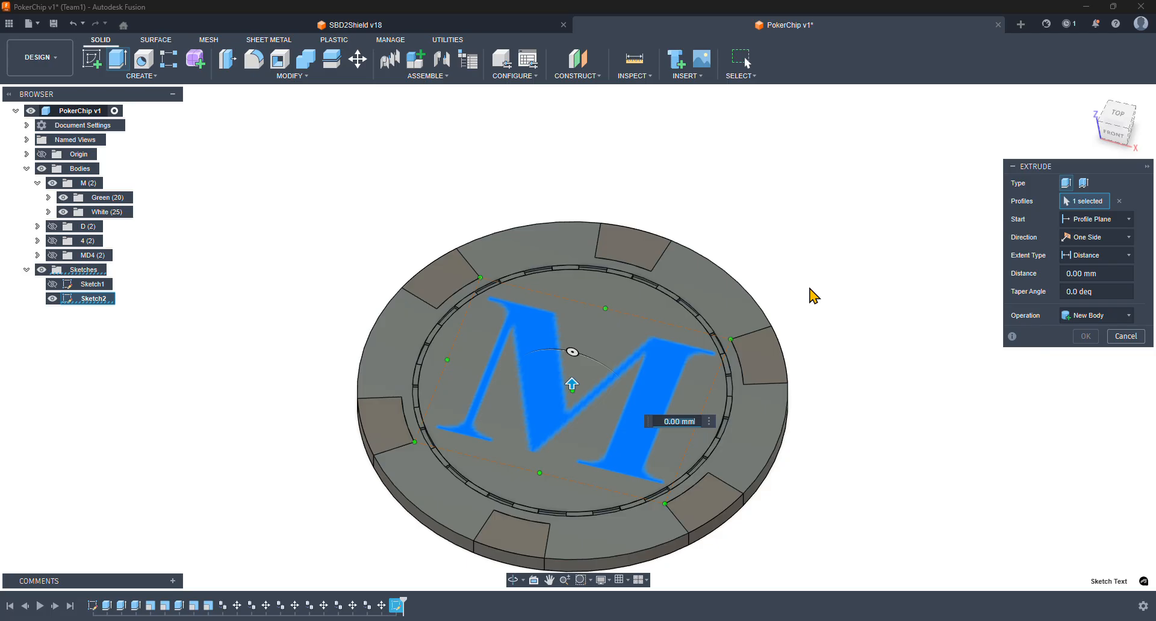
type("-.2")
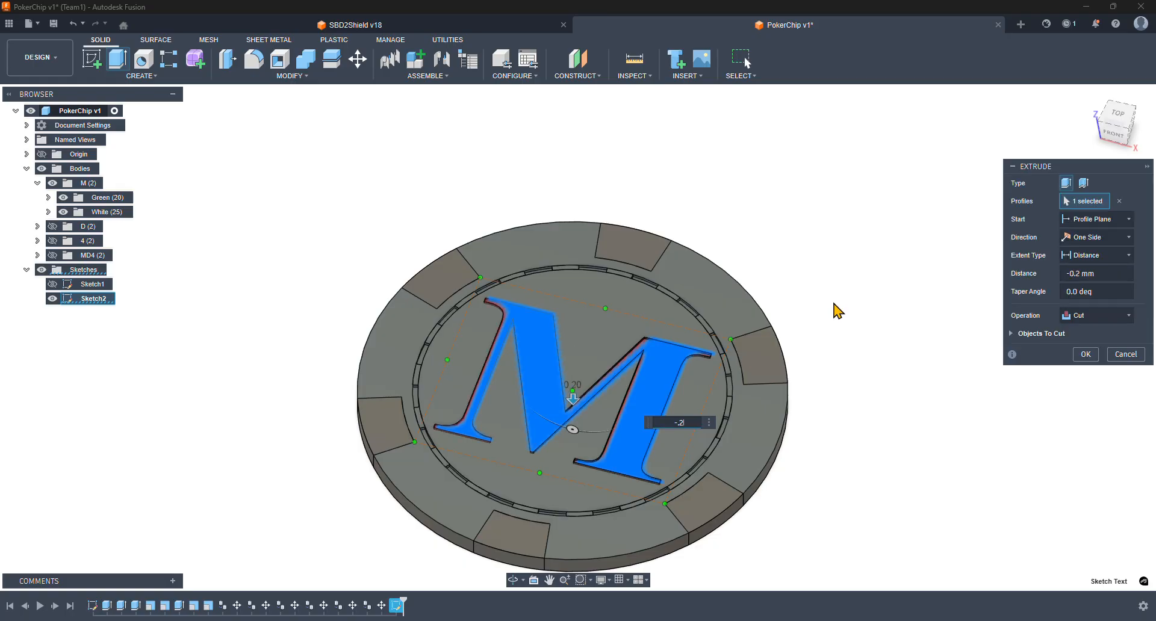
left_click(1079, 316)
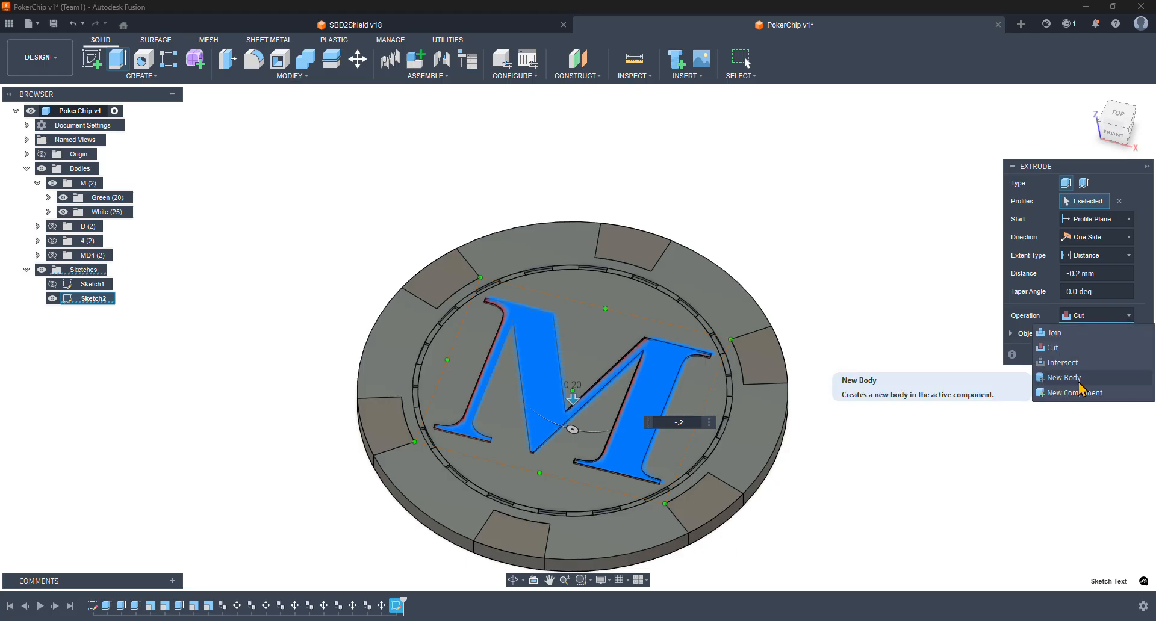
left_click(687, 422)
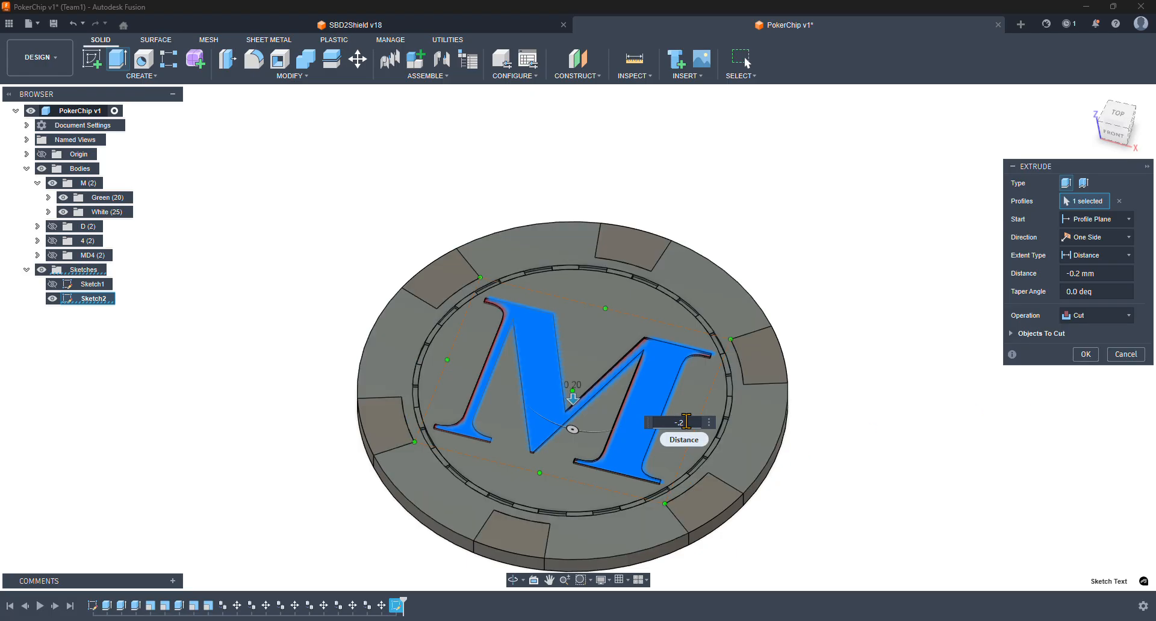
key("BackSpace")
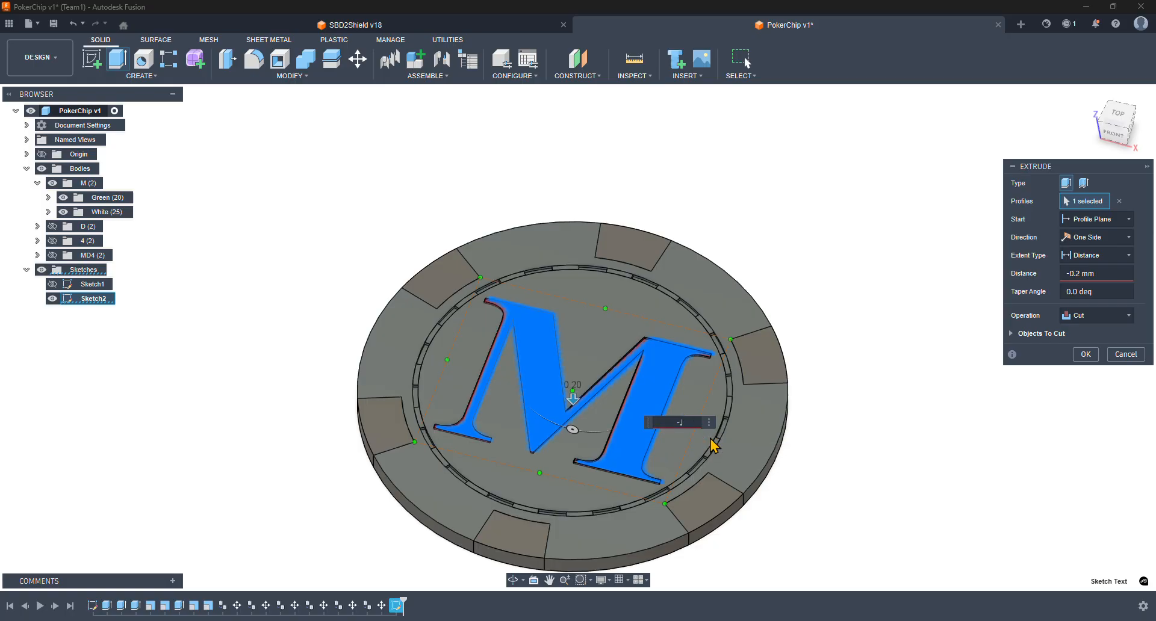
type("5")
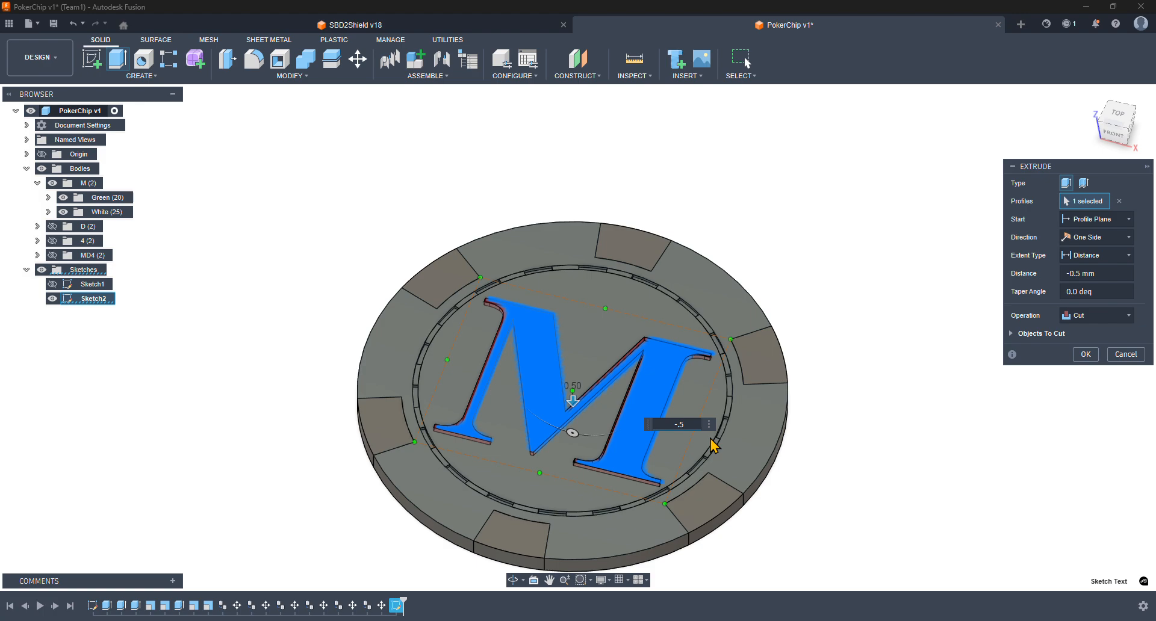
key("BackSpace")
type("4")
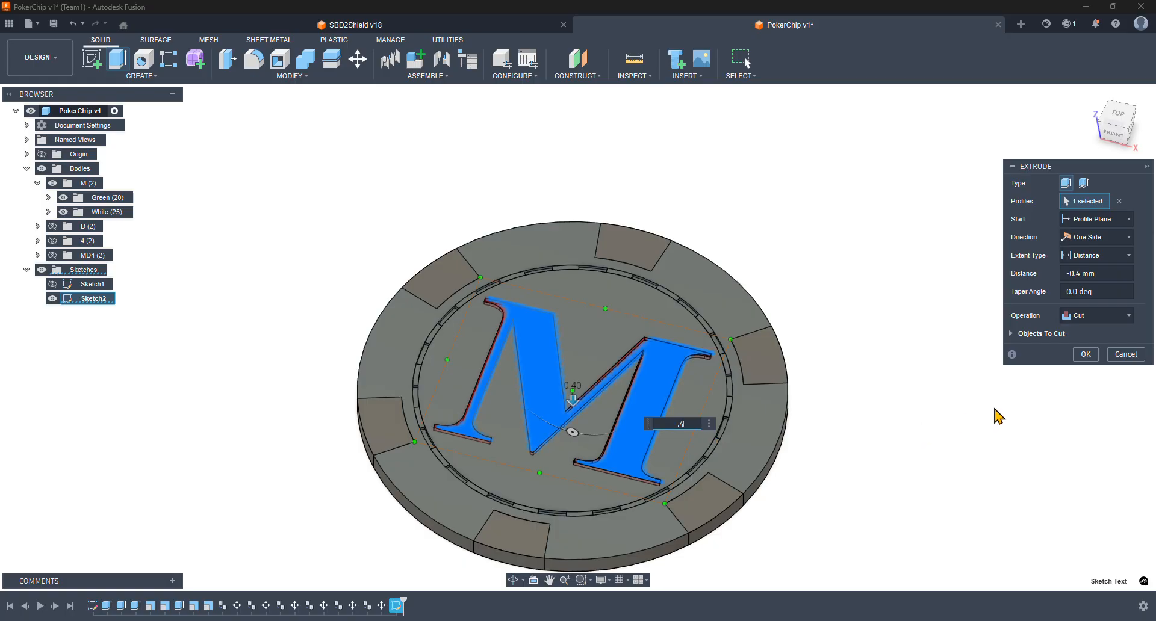
left_click(1107, 316)
left_click(1090, 378)
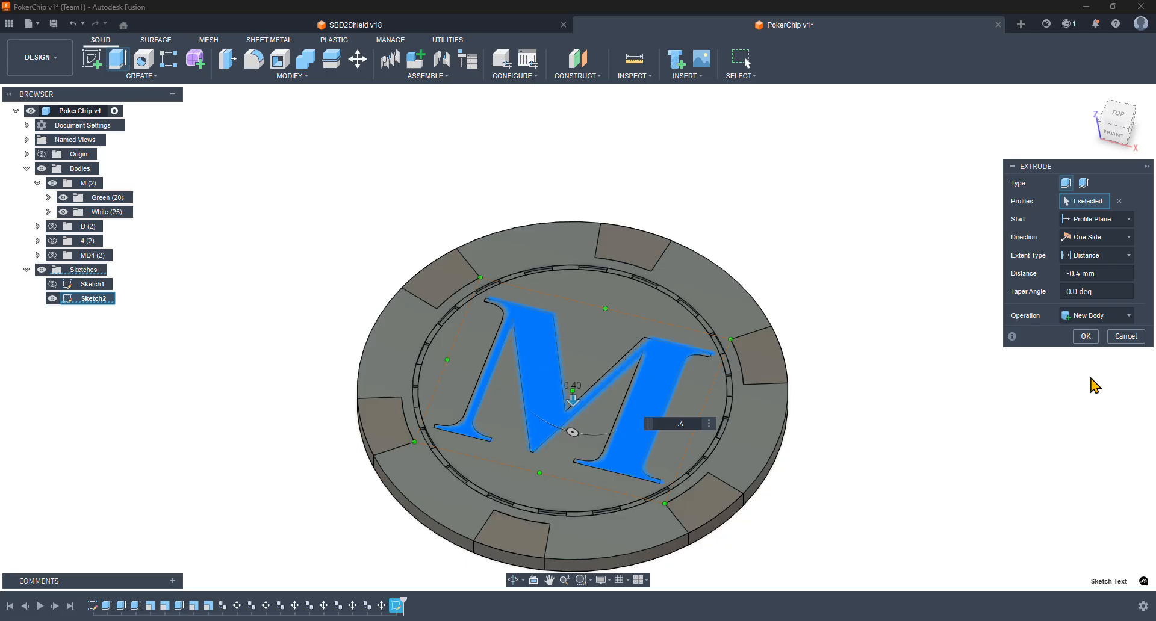
left_click(1097, 315)
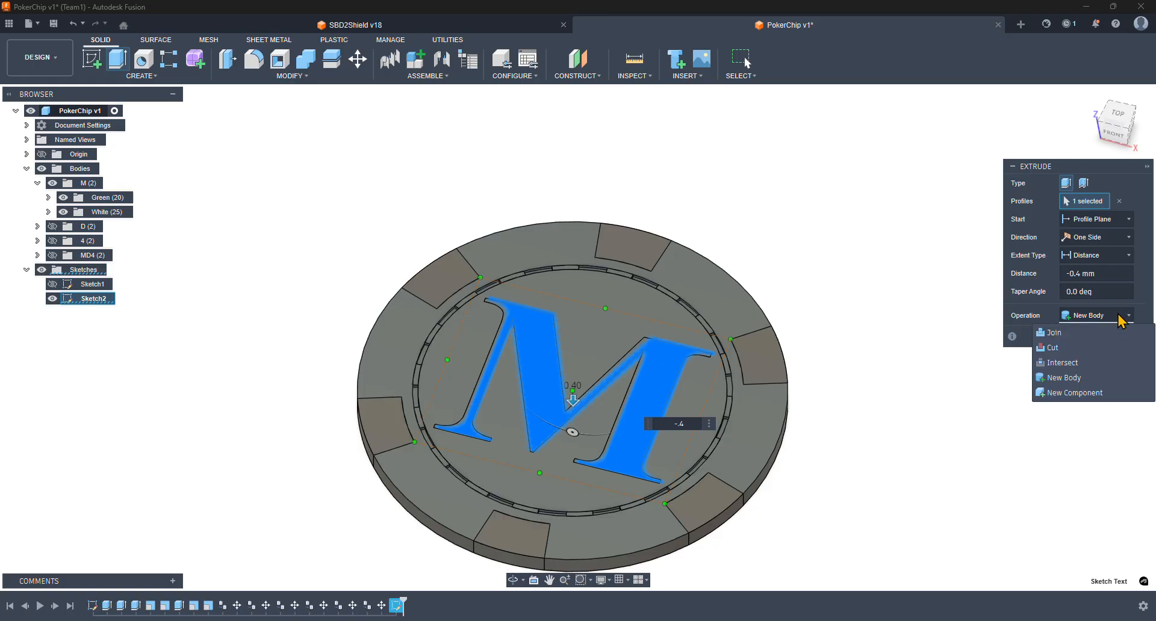
left_click(1091, 348)
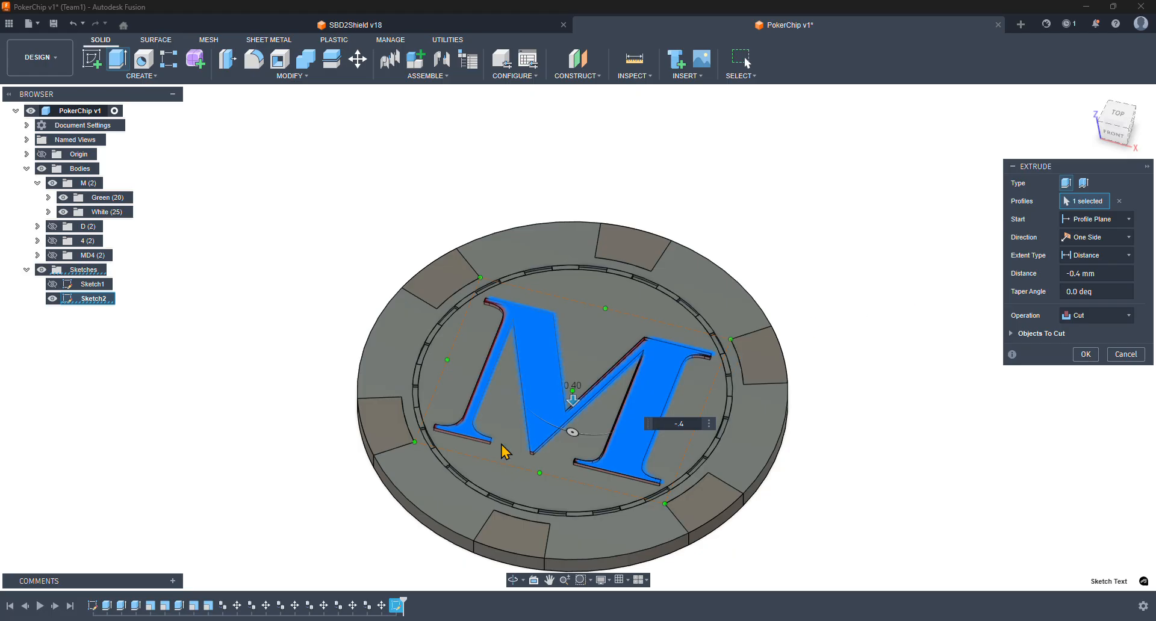
left_click(1087, 355)
- Extrude the floor of the recessed M upward 0.4 mm as a new body
left_click(648, 387)
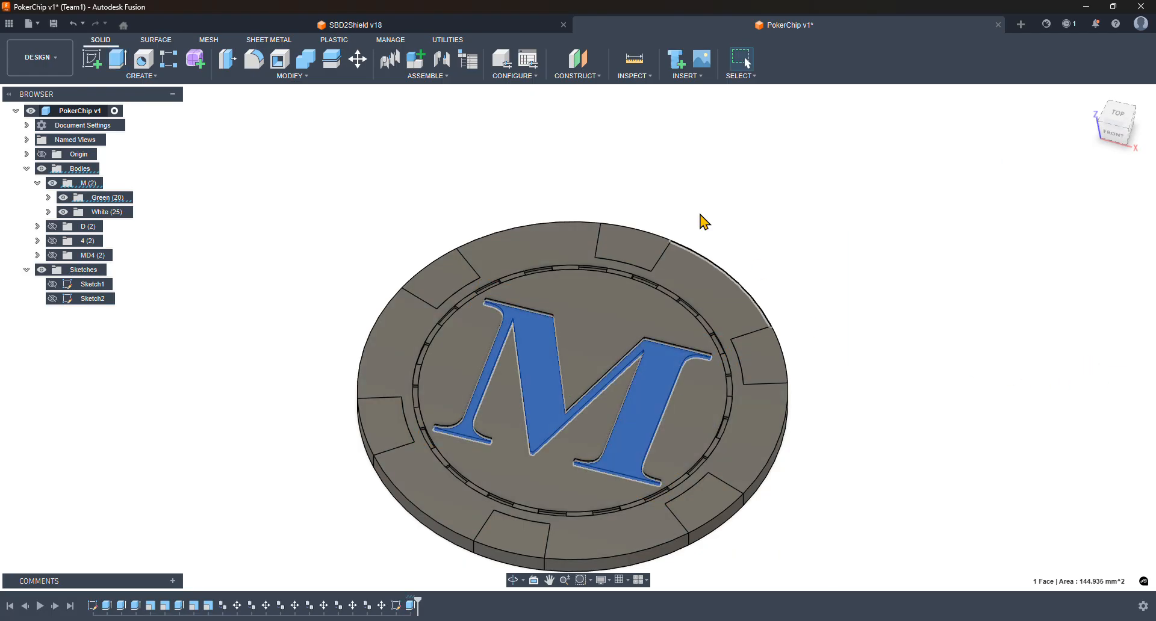
left_click(117, 59)
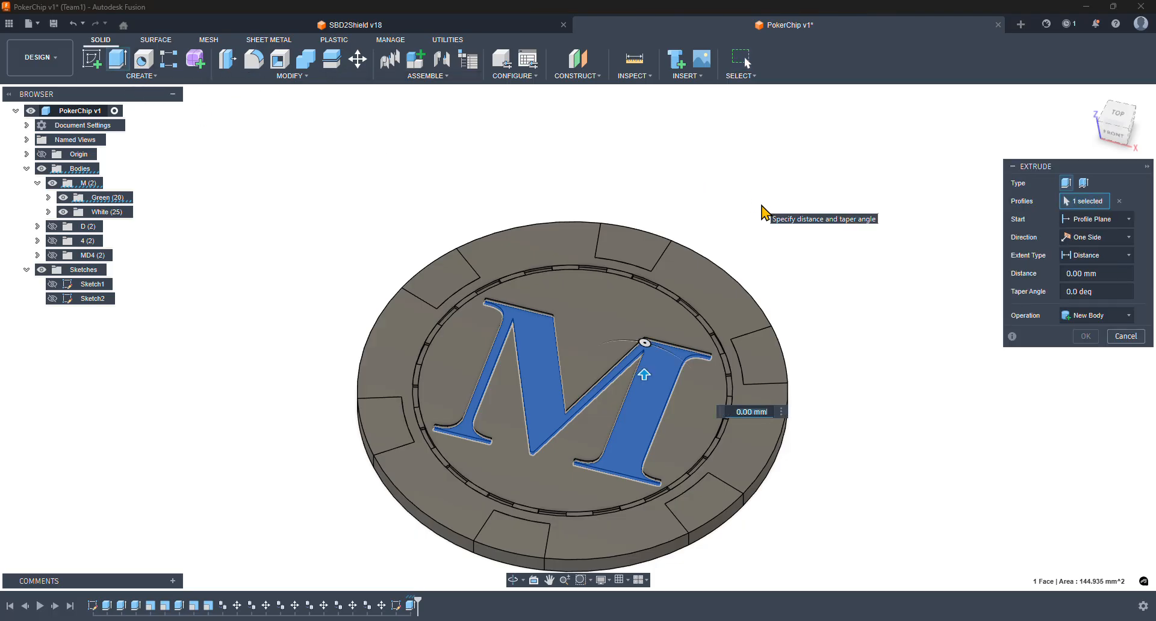
type(".4")
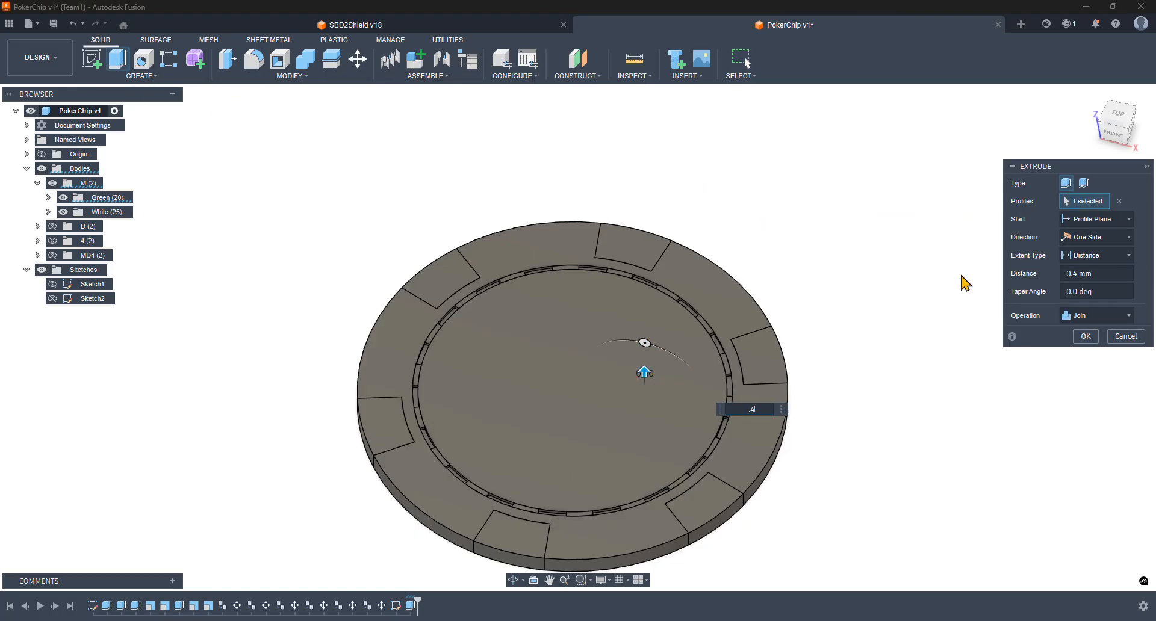
left_click(1078, 316)
left_click(1083, 378)
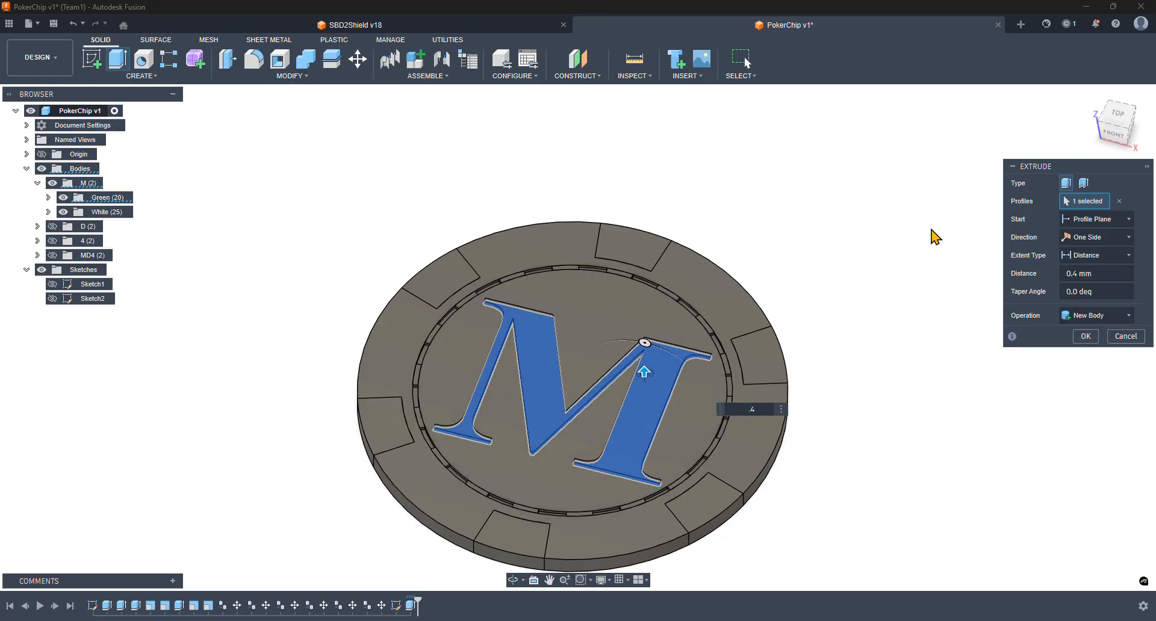
left_click(1085, 342)
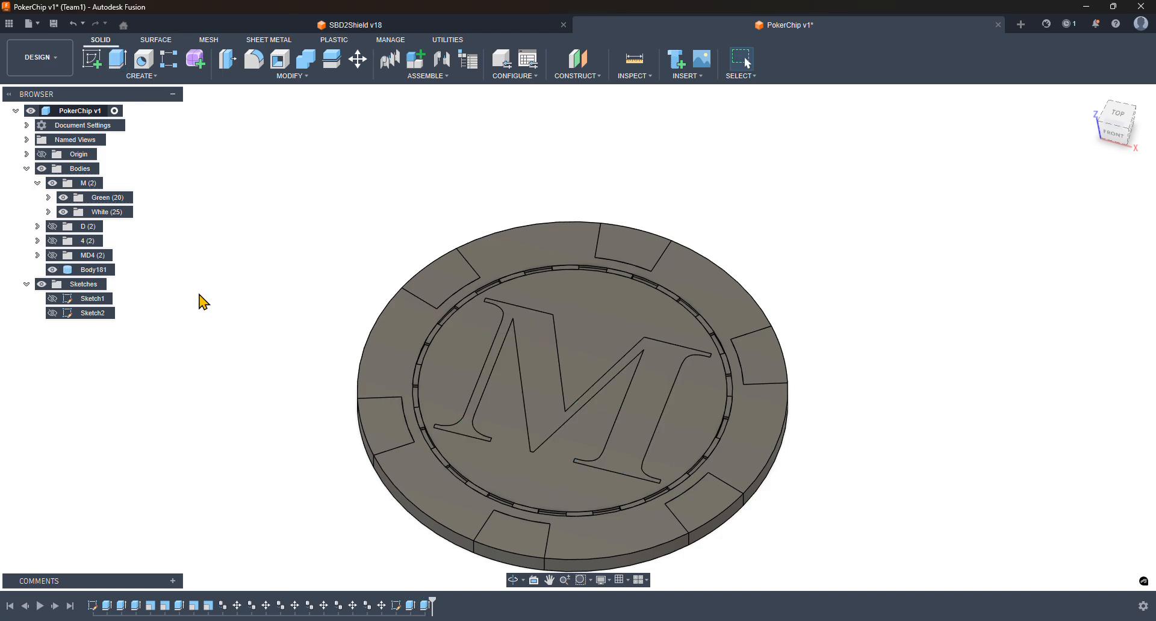
- Rename the new letter body White and move it into the White group inside the M group
double_click(90, 270)
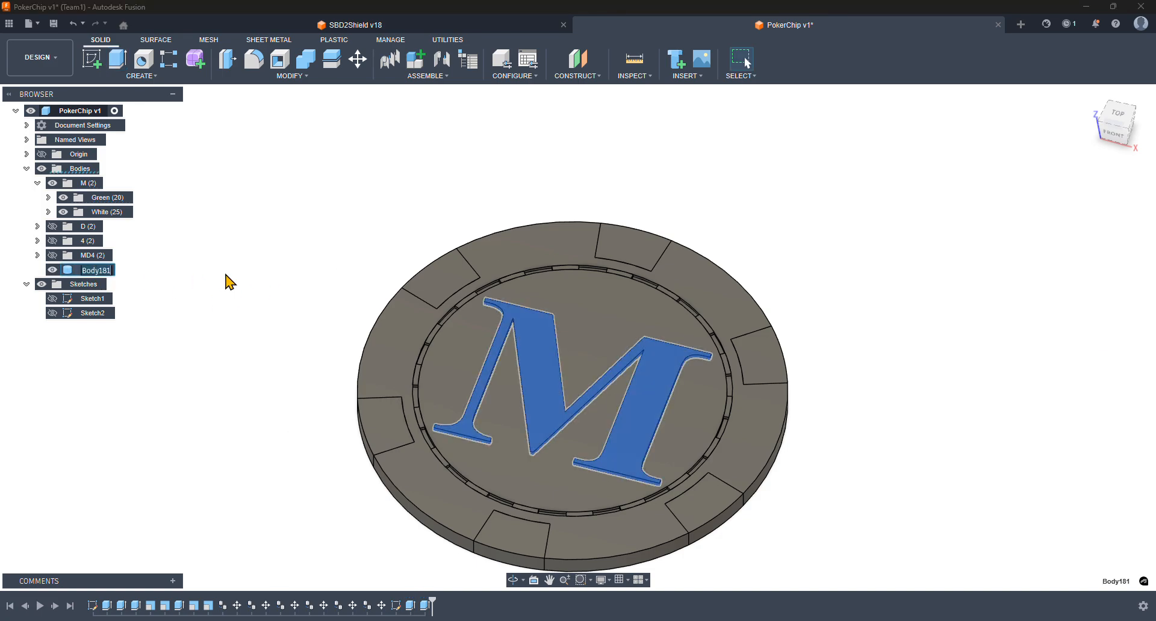
type("White")
key("Return")
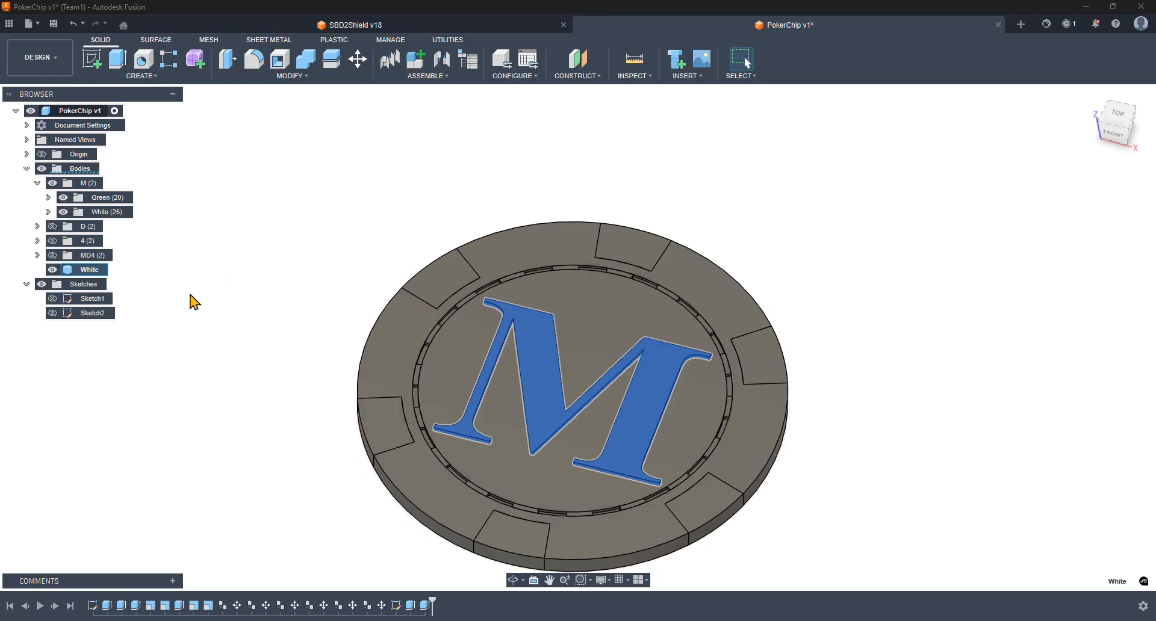
mouse_move(86, 279)
left_mouse_down()
mouse_move(165, 266)
mouse_move(119, 225)
left_mouse_up()
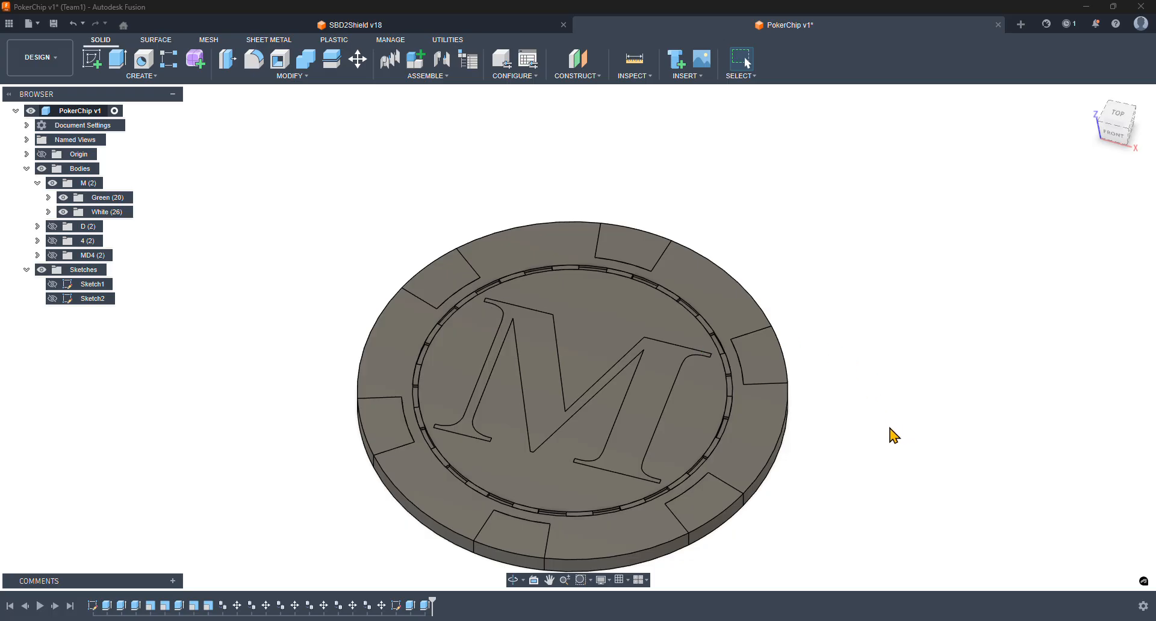
- Turn the chip over to view its bottom face straight on
middle_click_drag(824, 385, 410, 241, "shift")
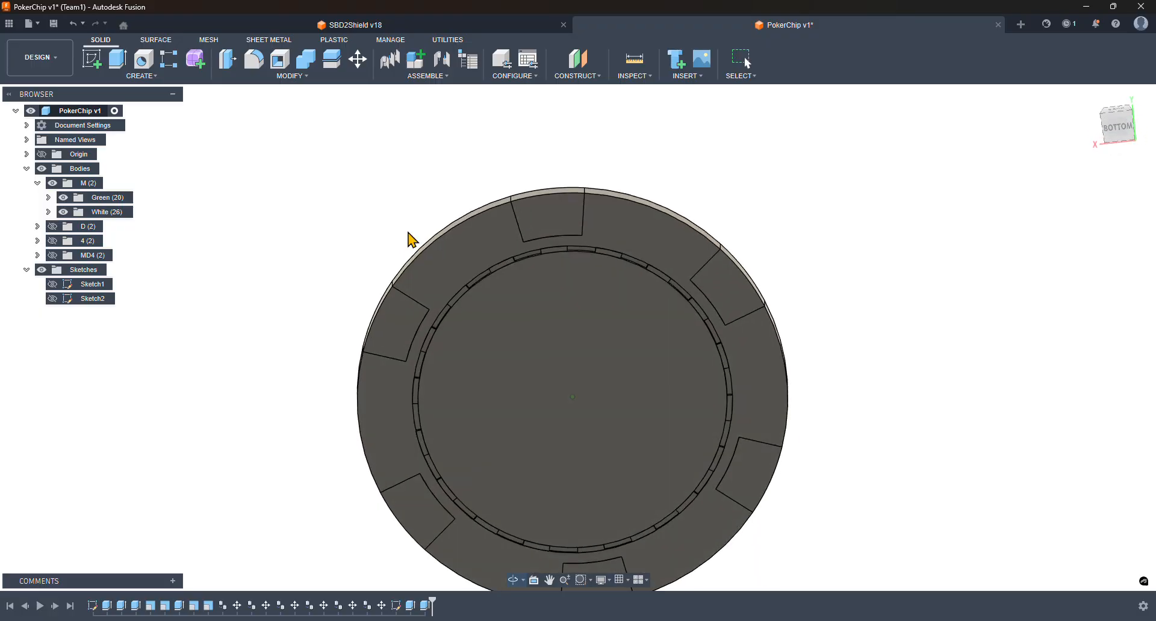
left_click(1118, 125)
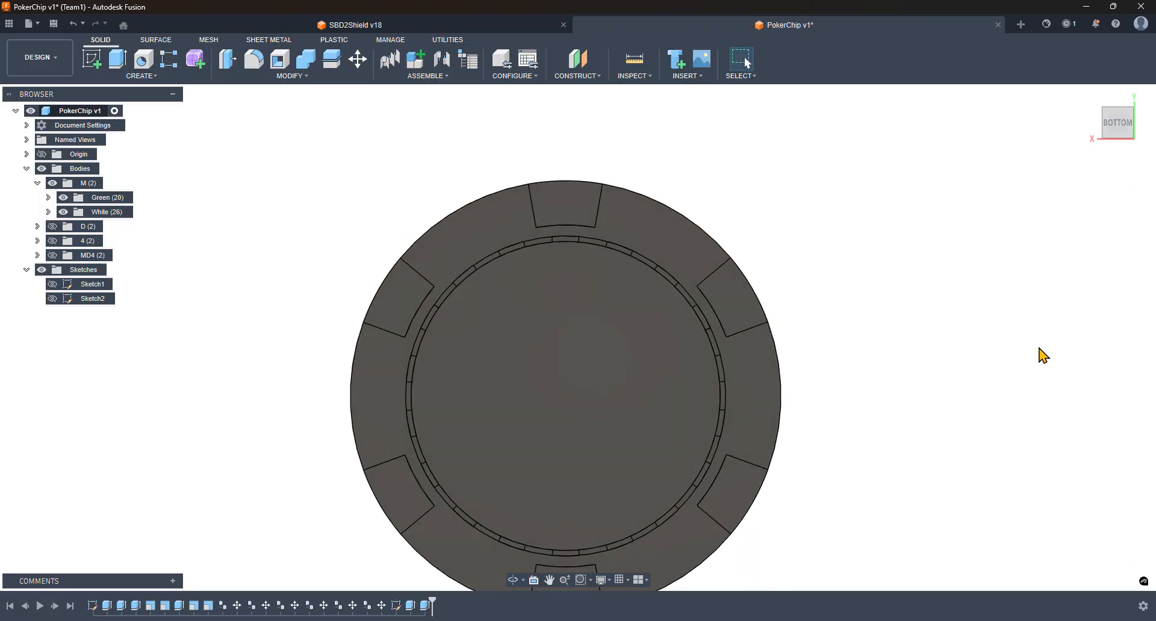
middle_click_drag(912, 440, 955, 366)
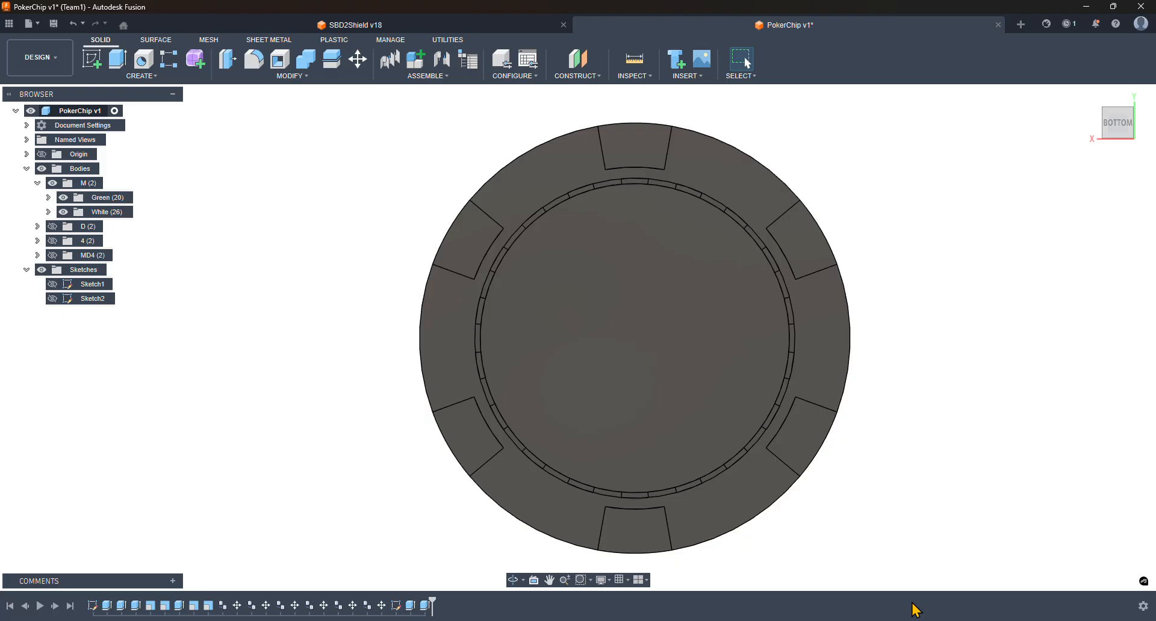
- Start an SVG insertion and look through the ColChips pictures folder for available artwork files
left_click(690, 76)
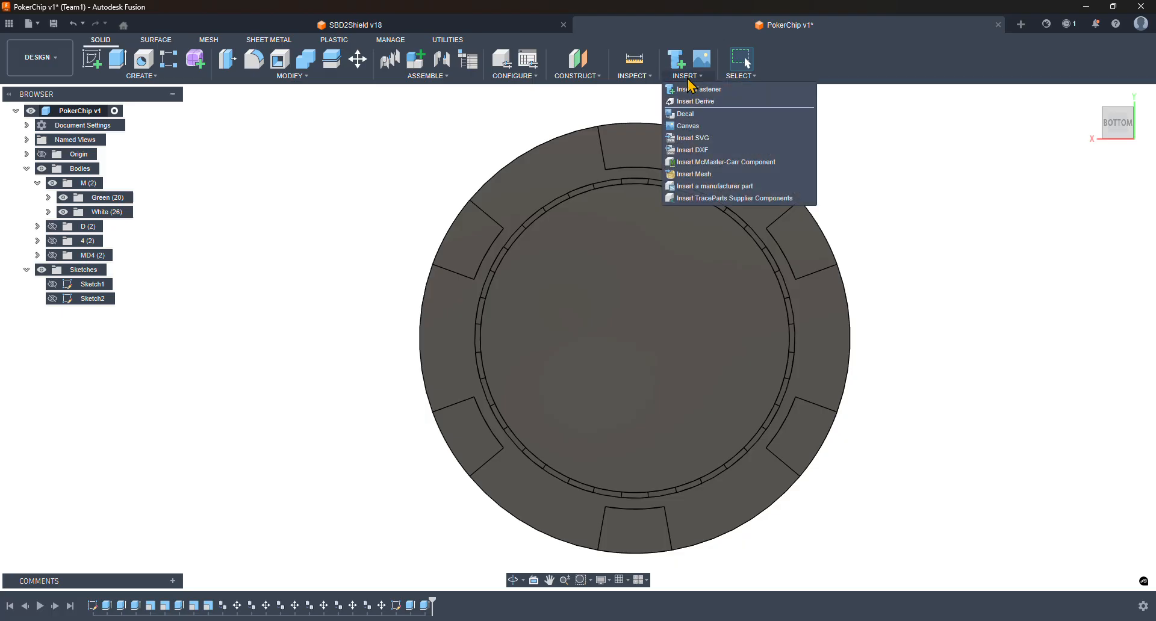
left_click(707, 149)
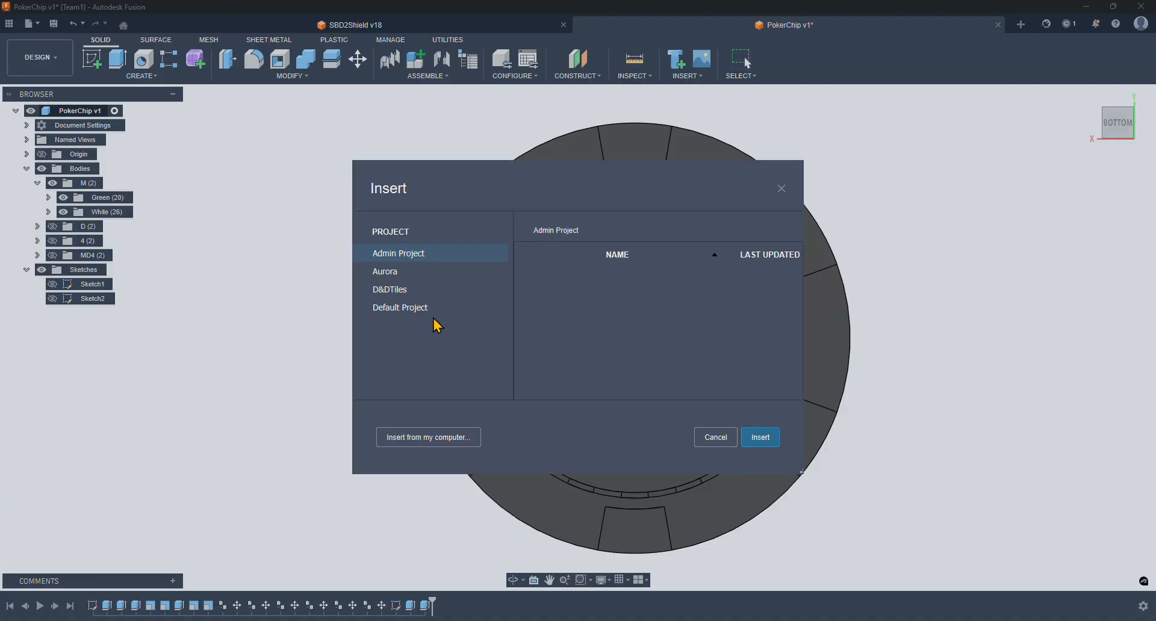
left_click(438, 437)
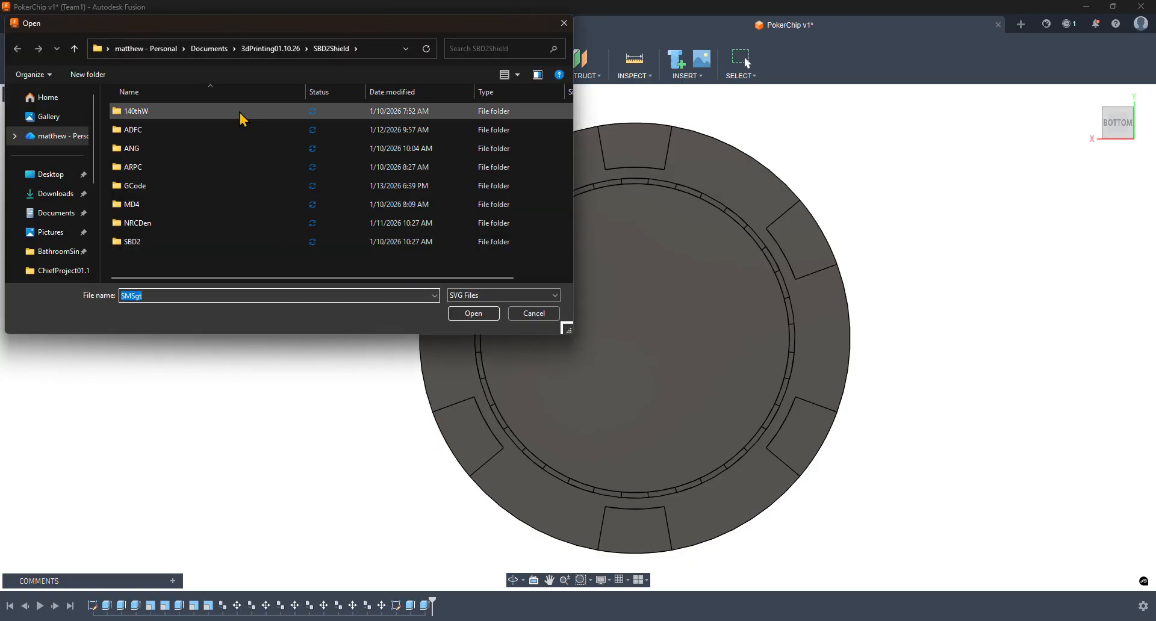
left_click(73, 213)
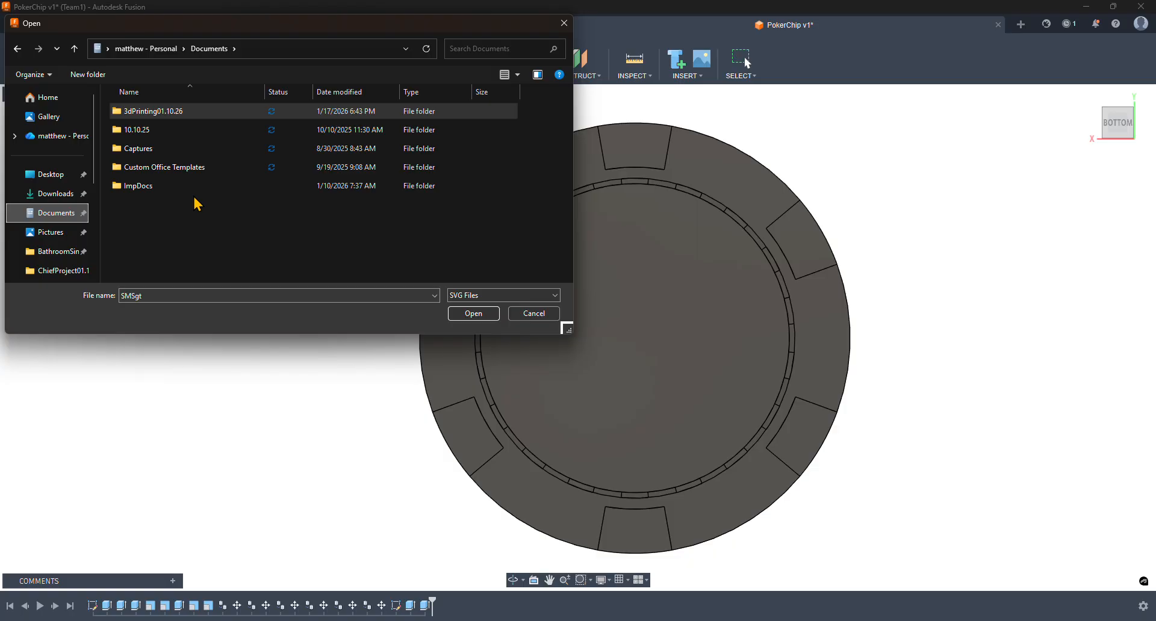
left_click(205, 113)
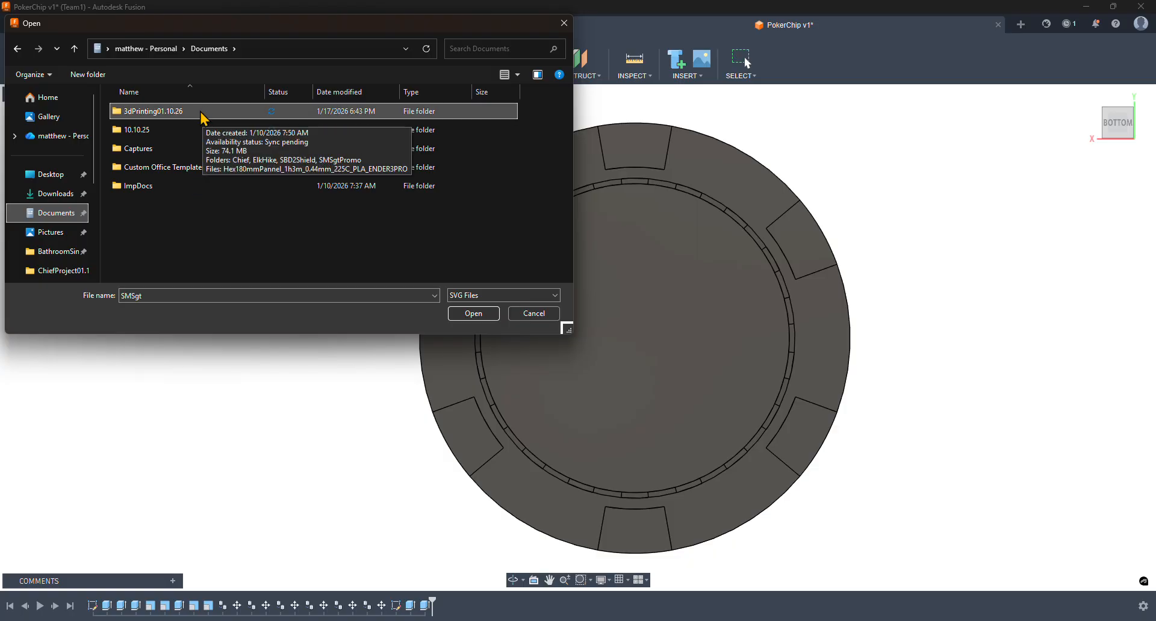
left_click(43, 233)
left_click(196, 132)
double_click(196, 131)
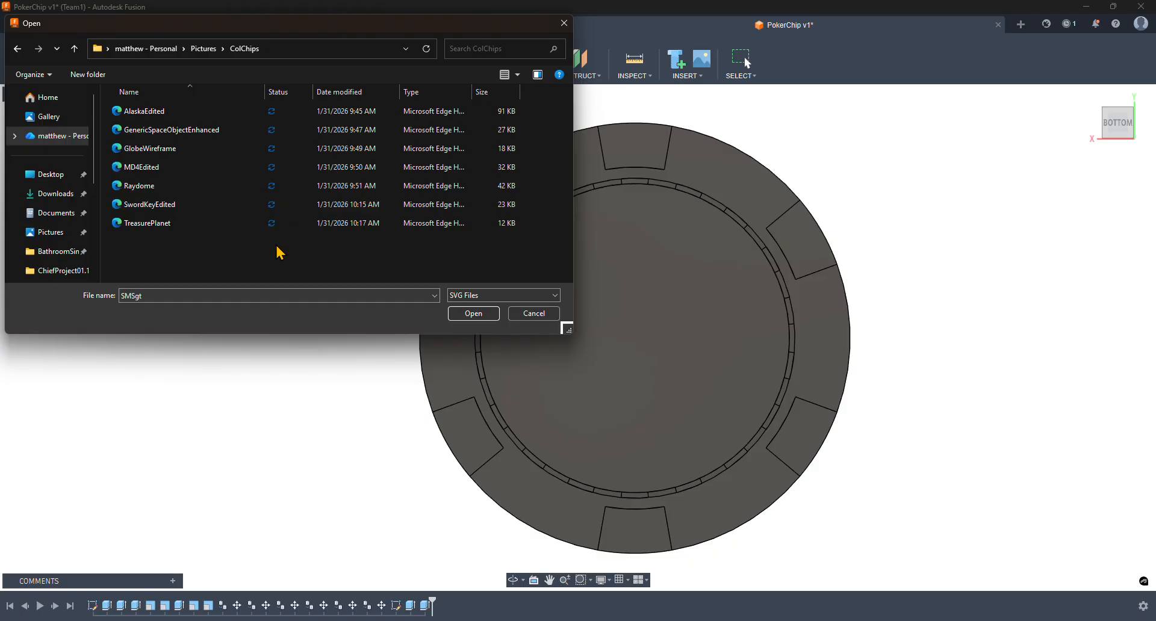
left_click(526, 314)
- Launch Inkscape and show the DSP.jpeg satellite drawing in a maximized window
key("super")
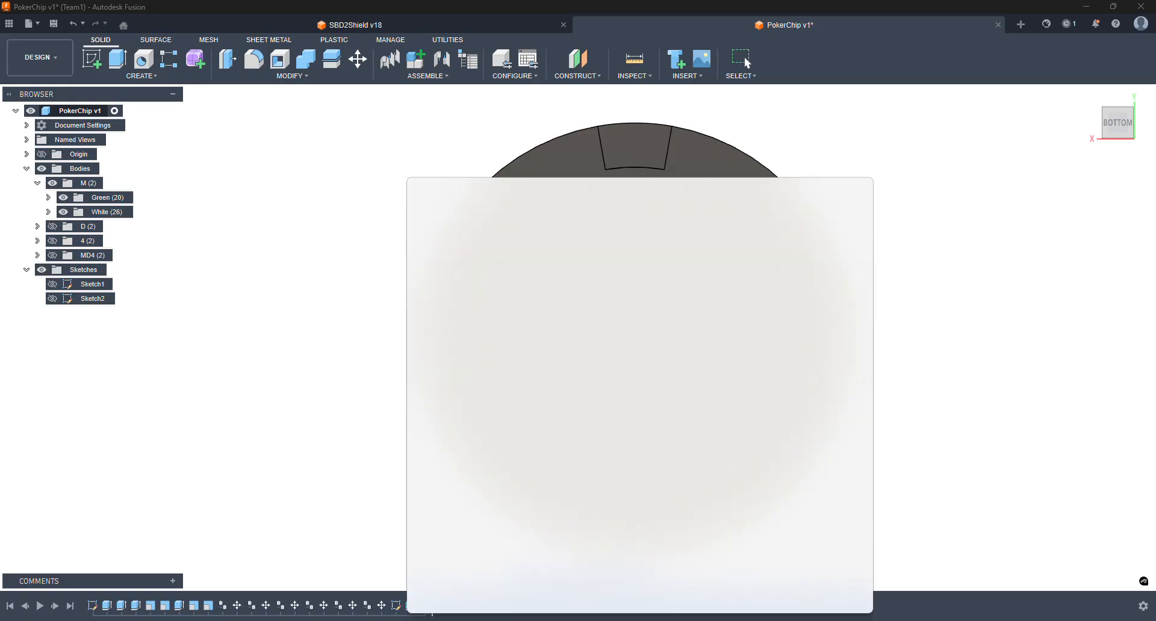
type("inkscape")
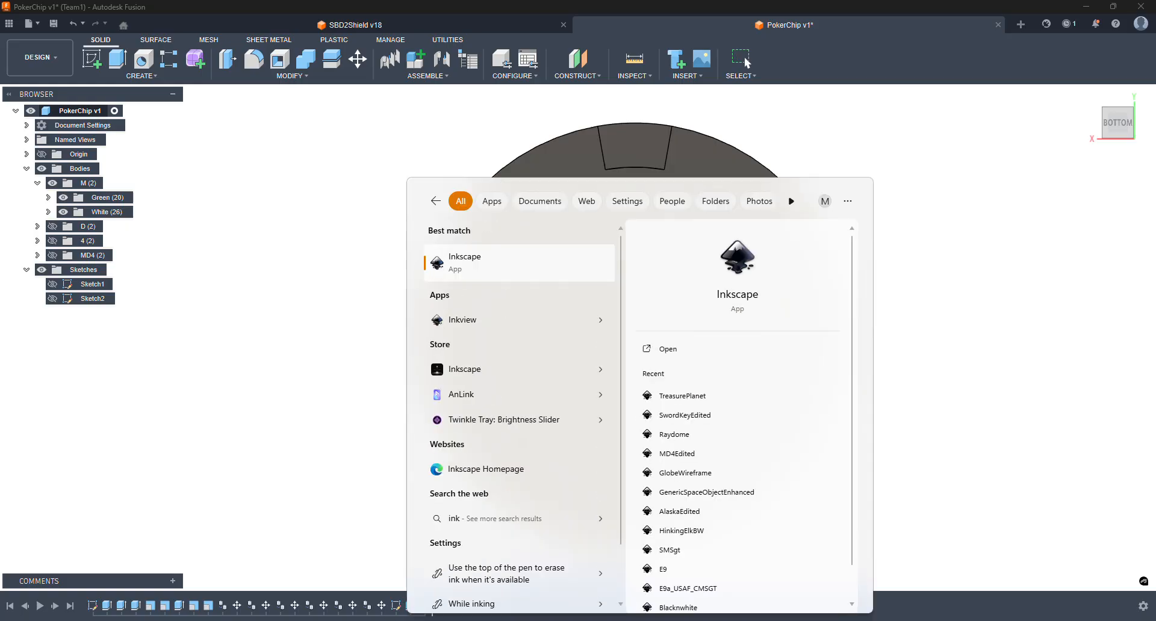
key("Return")
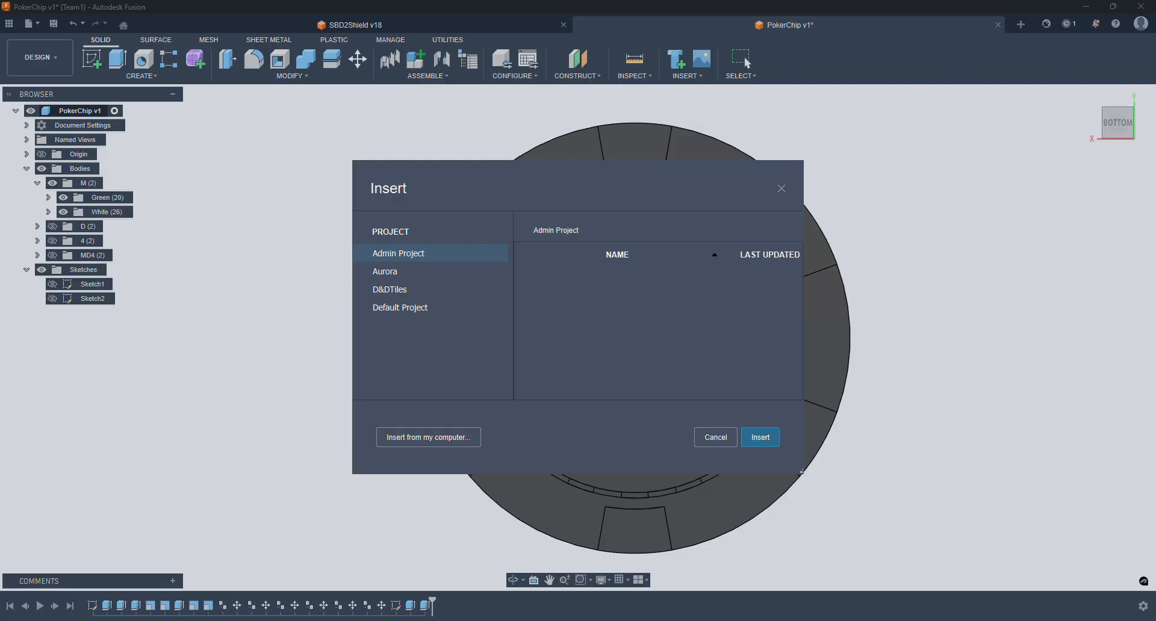
key("alt+Tab")
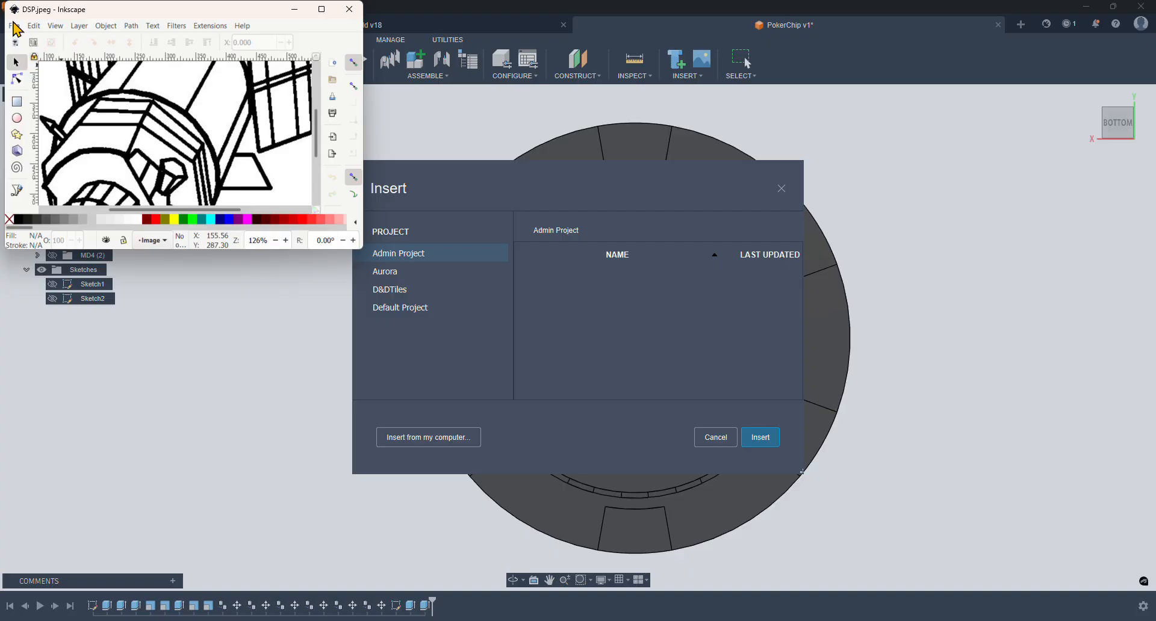
double_click(158, 3)
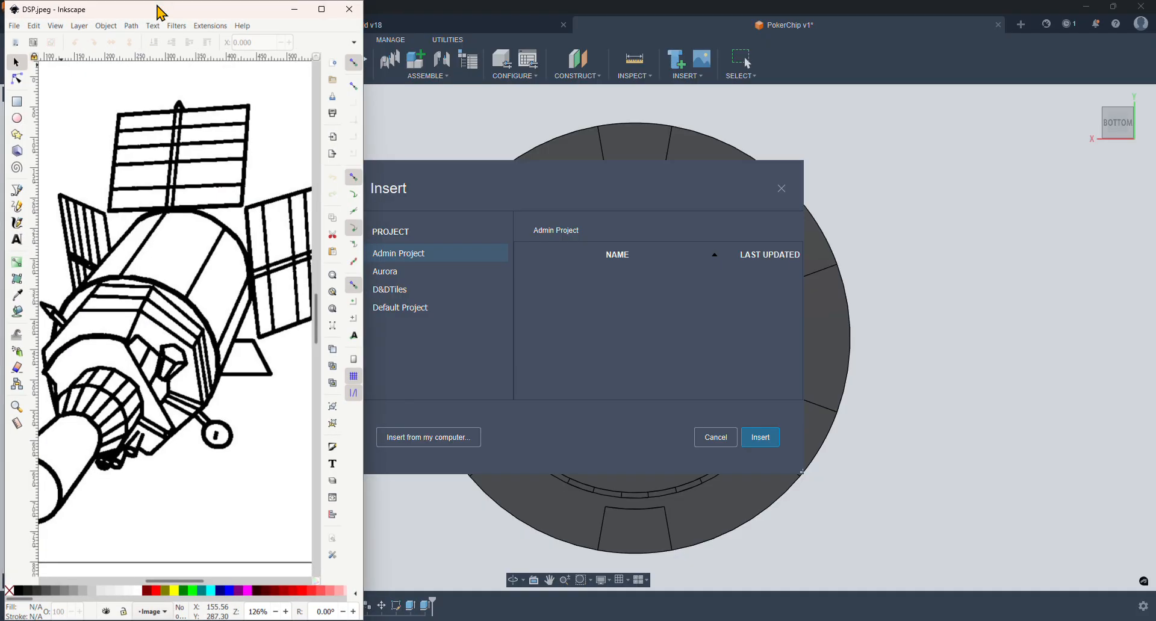
double_click(160, 12)
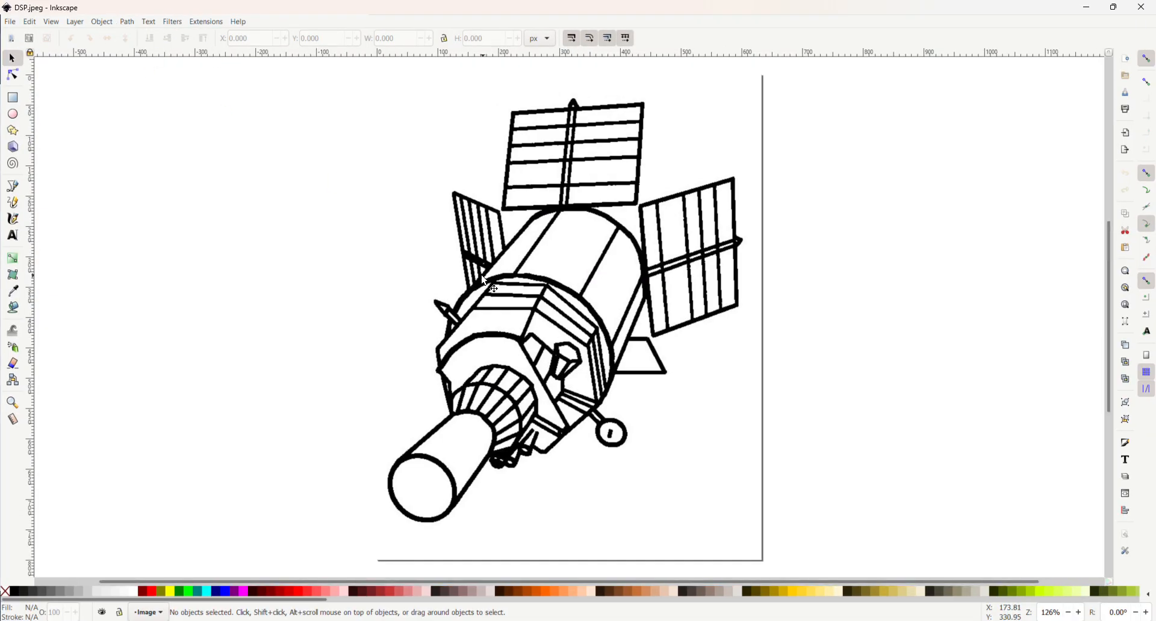
- Trace the satellite image into a vector path with a single-scan brightness cutoff, previewing the result first
left_click(486, 281)
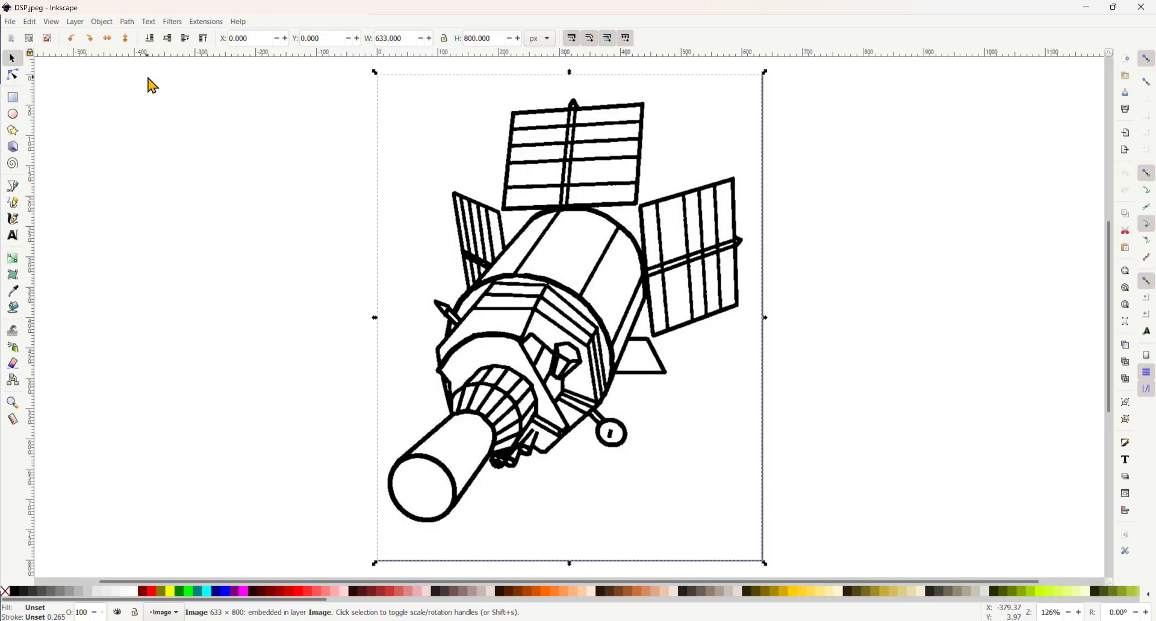
left_click(129, 22)
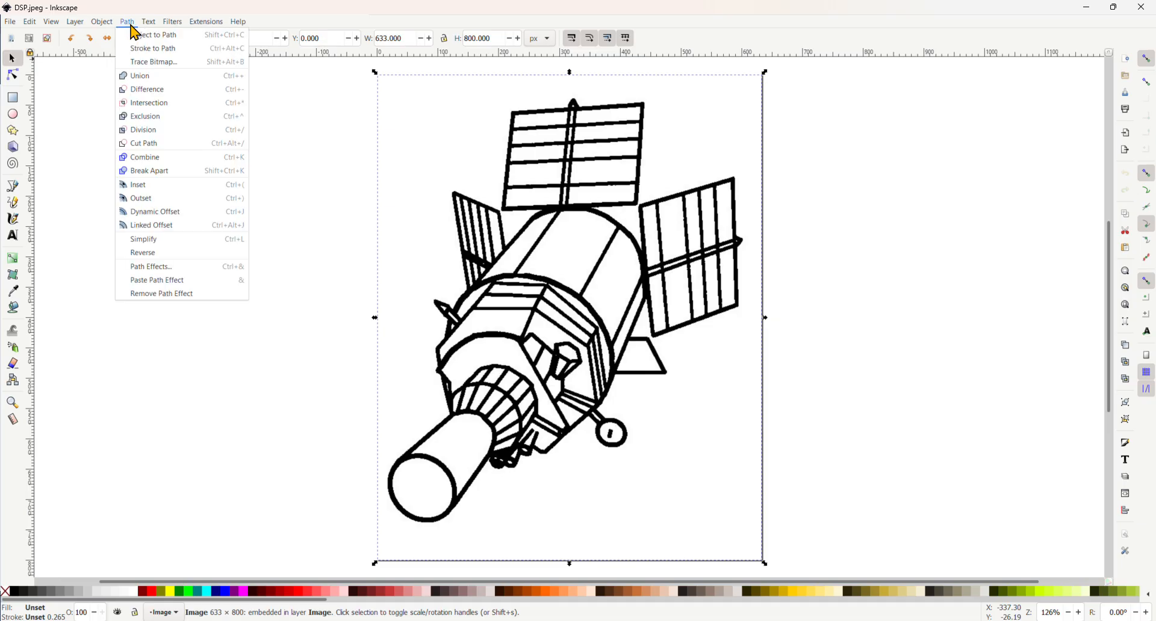
left_click(155, 62)
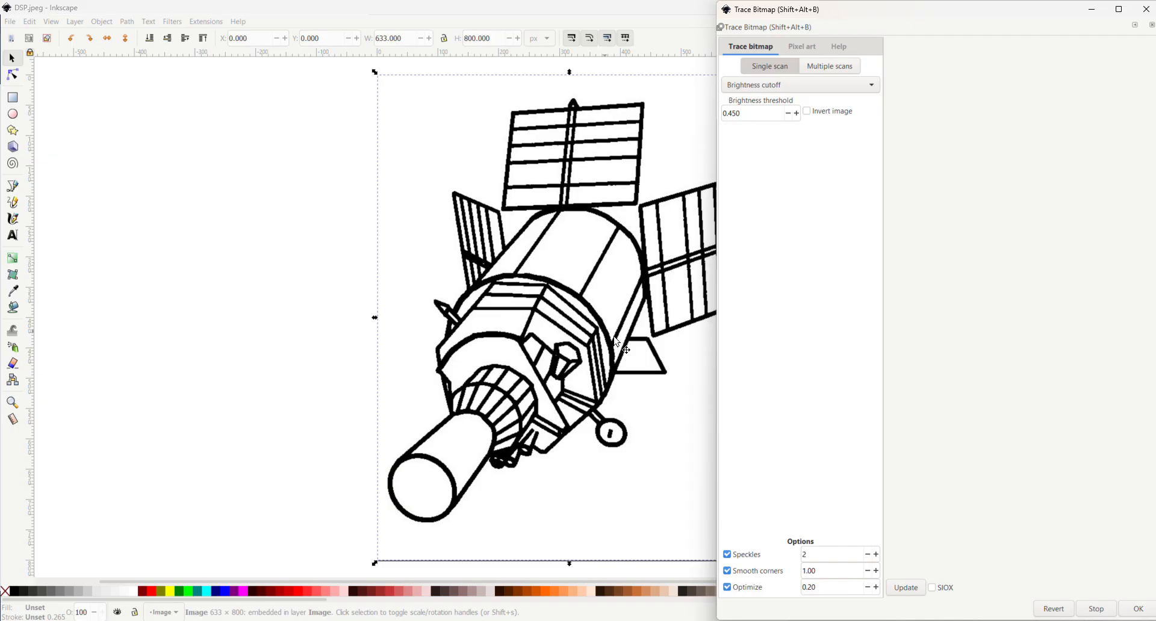
left_click(904, 589)
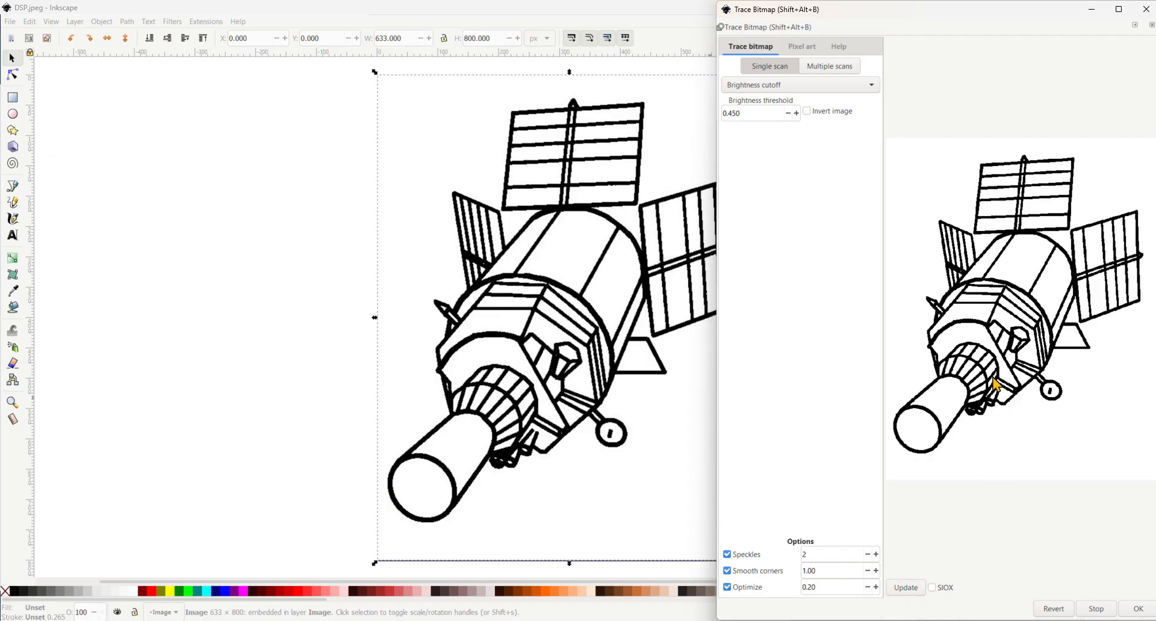
left_click(1136, 610)
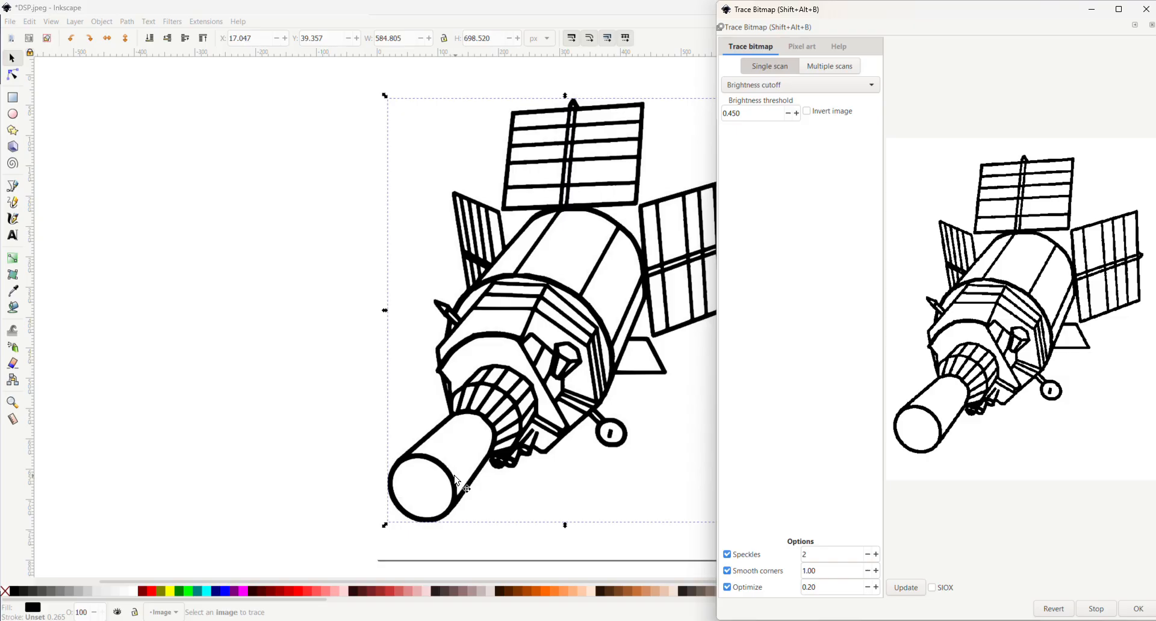
- Move the traced satellite path slightly off the original bitmap and delete the original image
left_click_drag(461, 493, 475, 508)
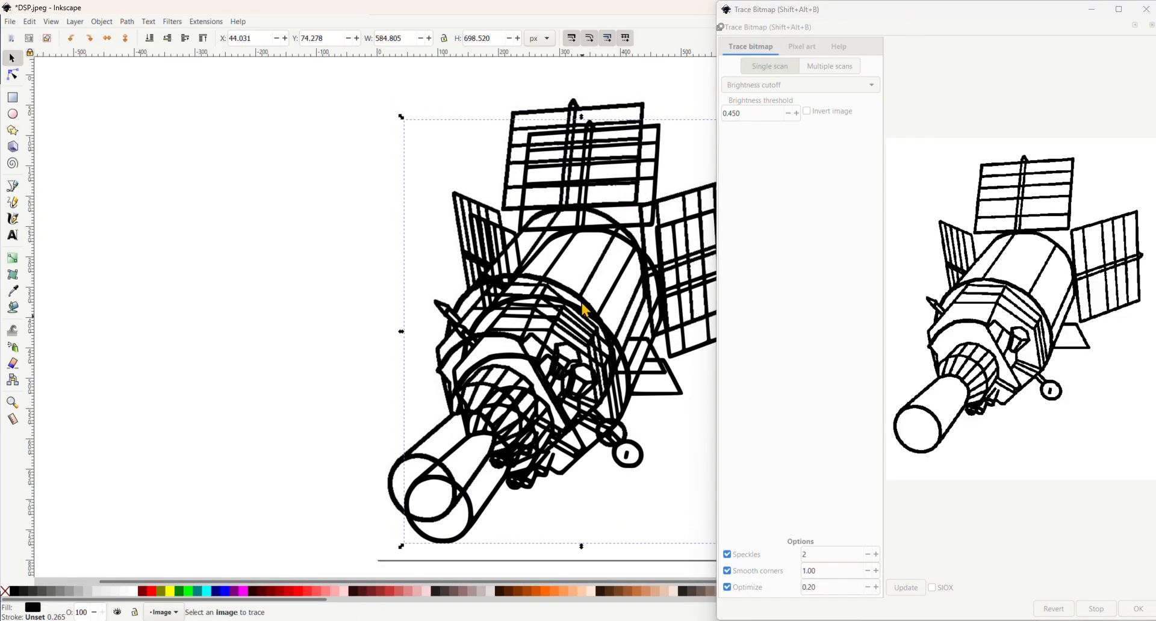
left_click(640, 113)
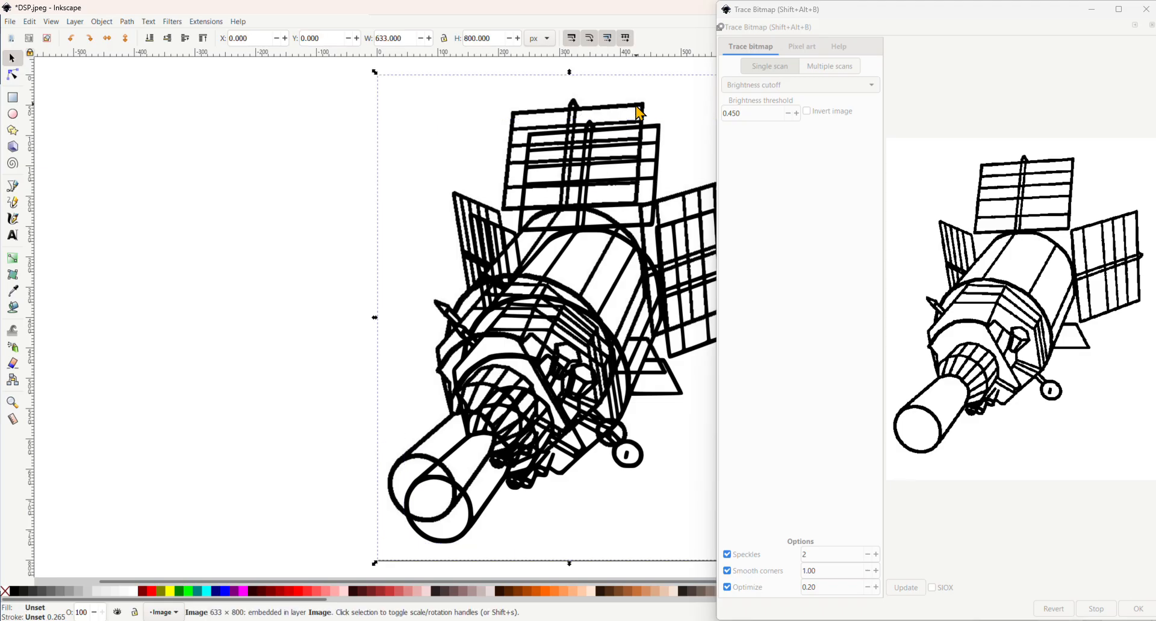
key("Delete")
- Save the traced drawing as the Inkscape SVG file DSP in the ColChips folder
left_click(10, 21)
left_click(42, 88)
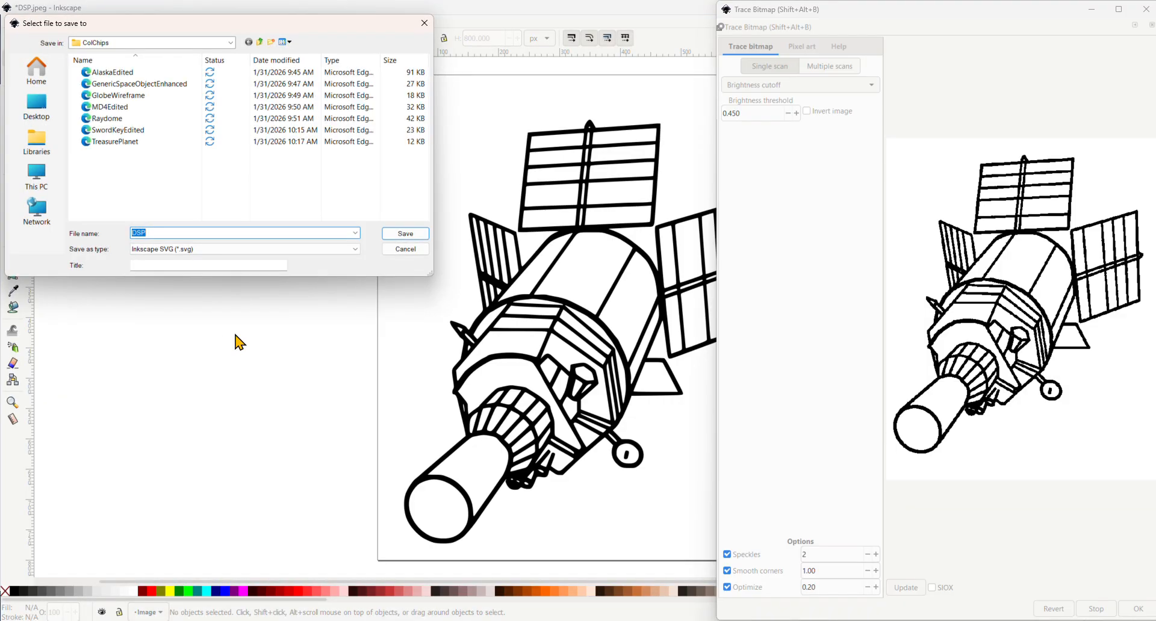
left_click(413, 234)
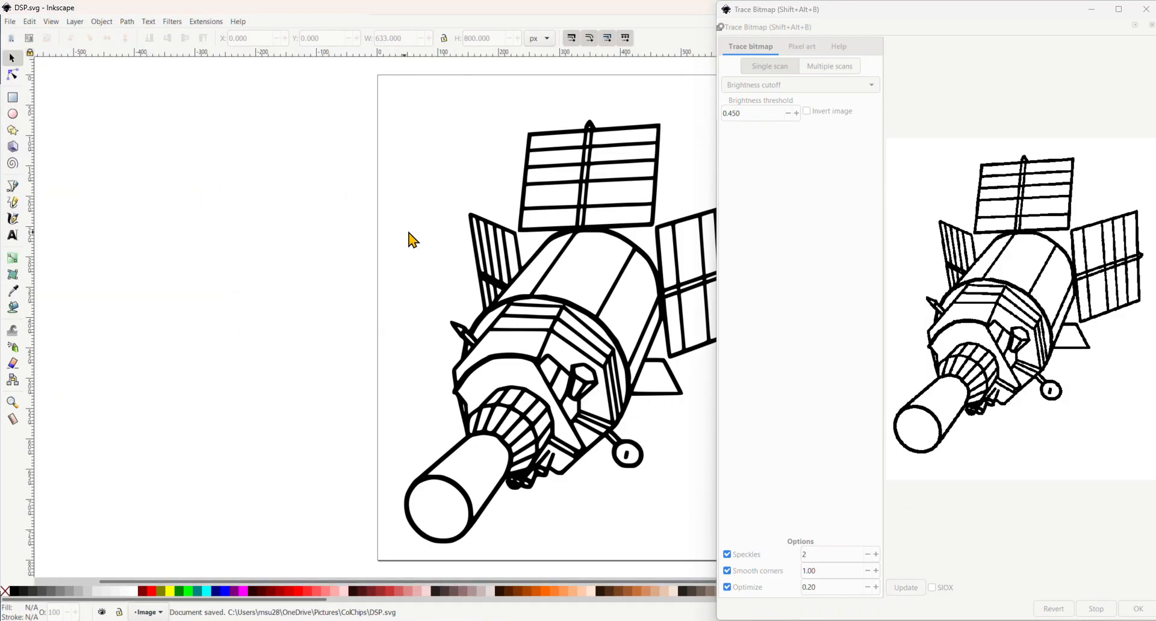
- Close Inkscape's Trace Bitmap window and, in Fusion, insert DSP.svg from Pictures/ColChips onto the poker chip's circular centre face
left_click(1146, 10)
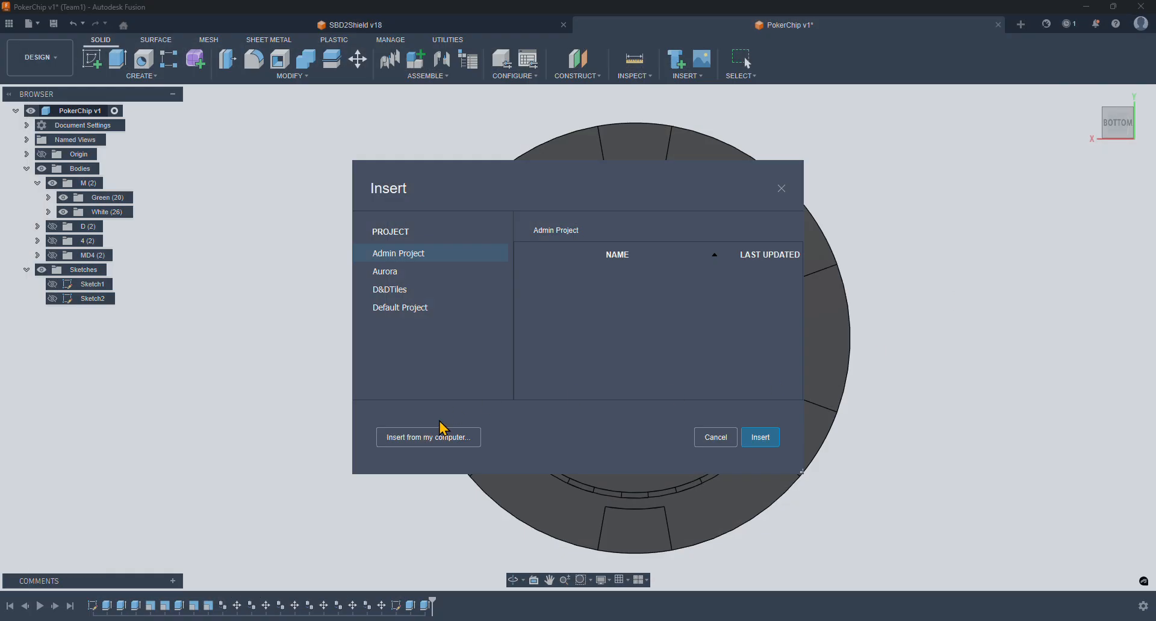
left_click(439, 438)
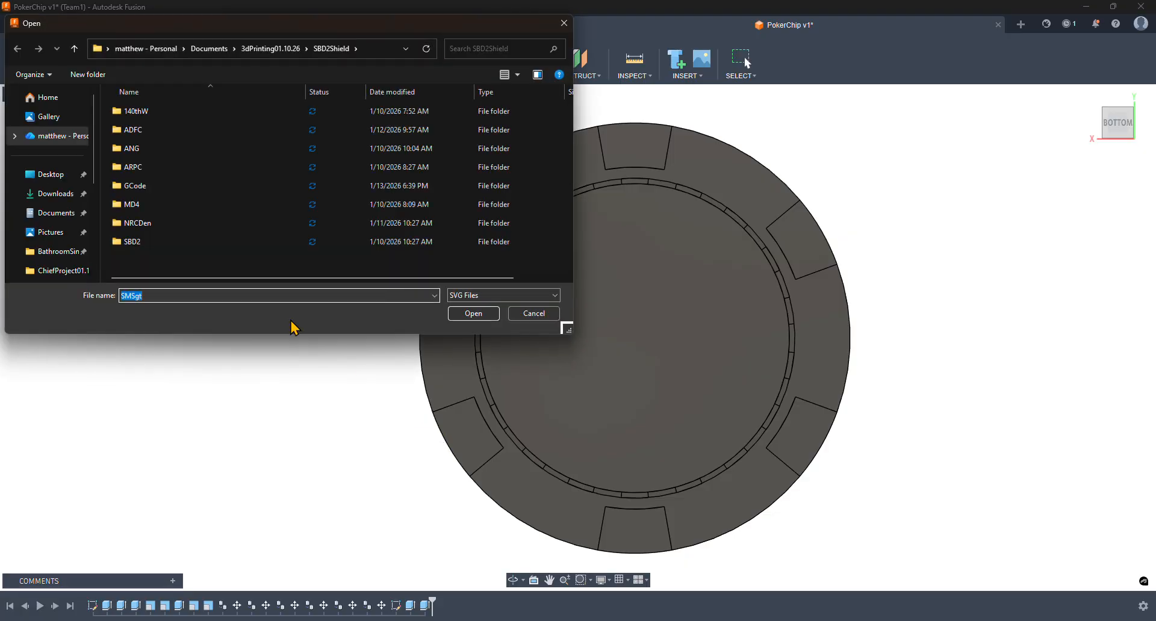
left_click(52, 232)
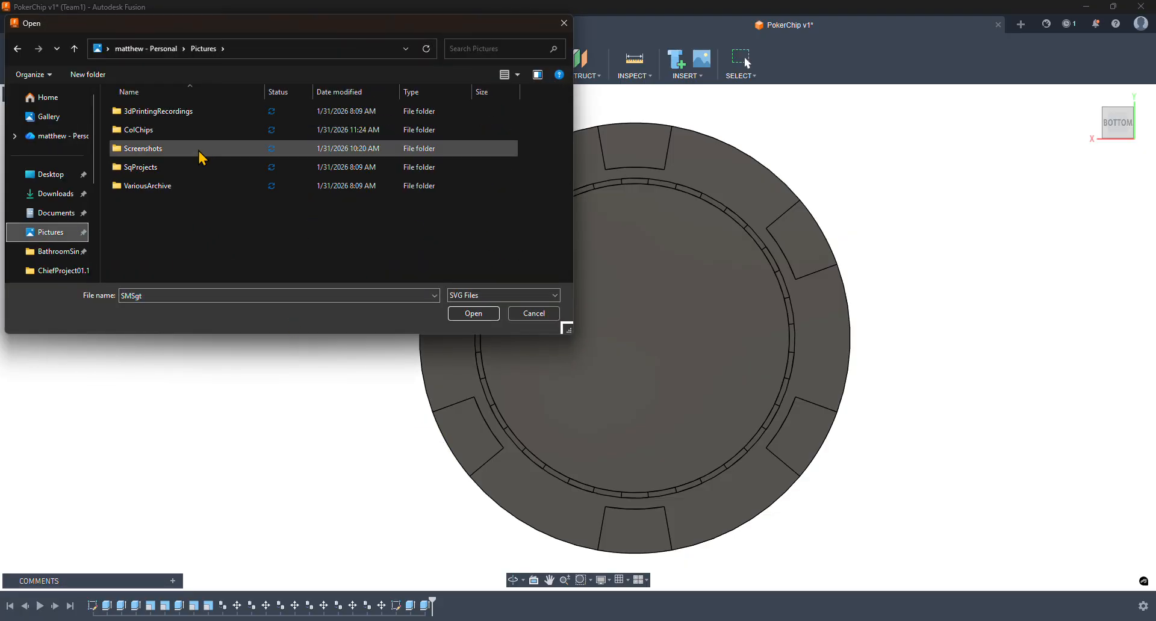
double_click(179, 131)
left_click(184, 129)
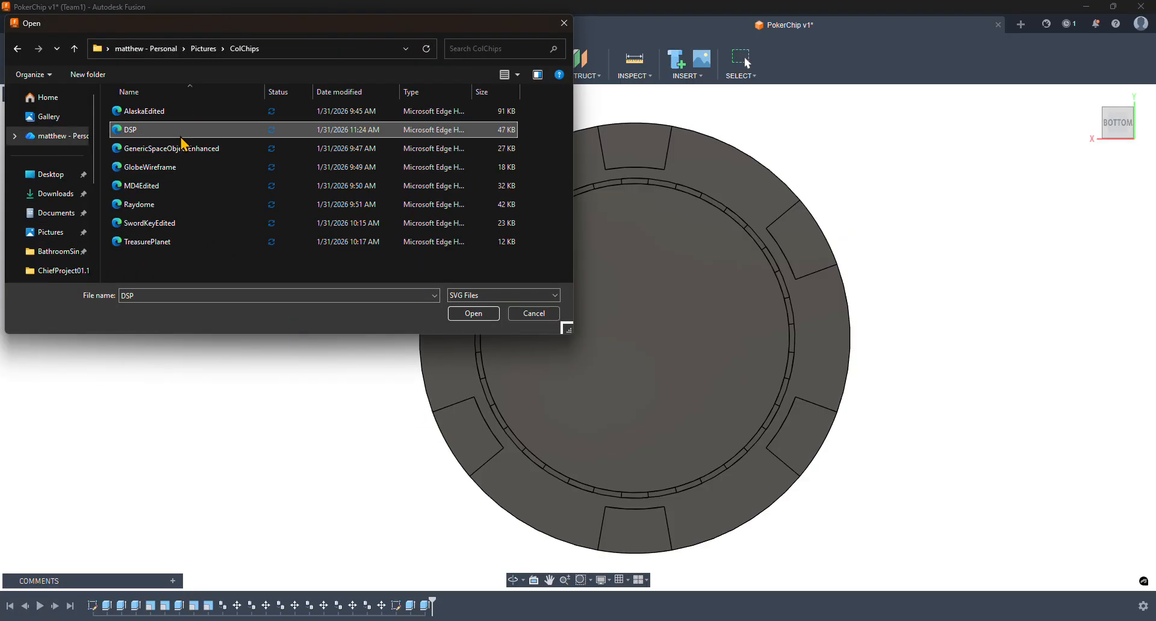
left_click(467, 314)
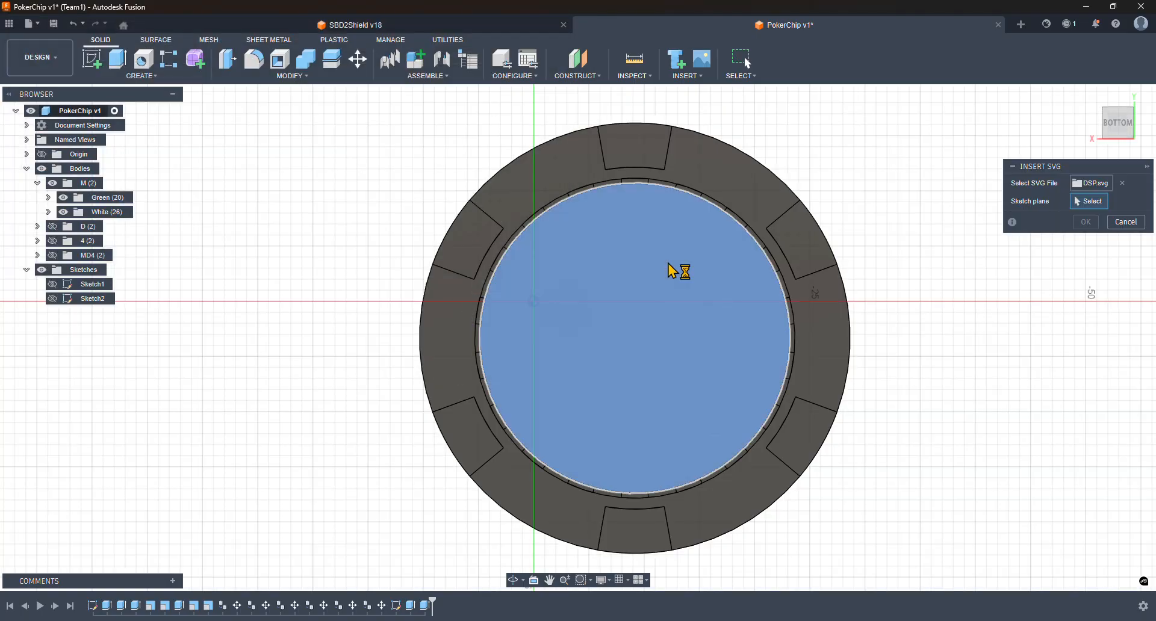
left_click(669, 265)
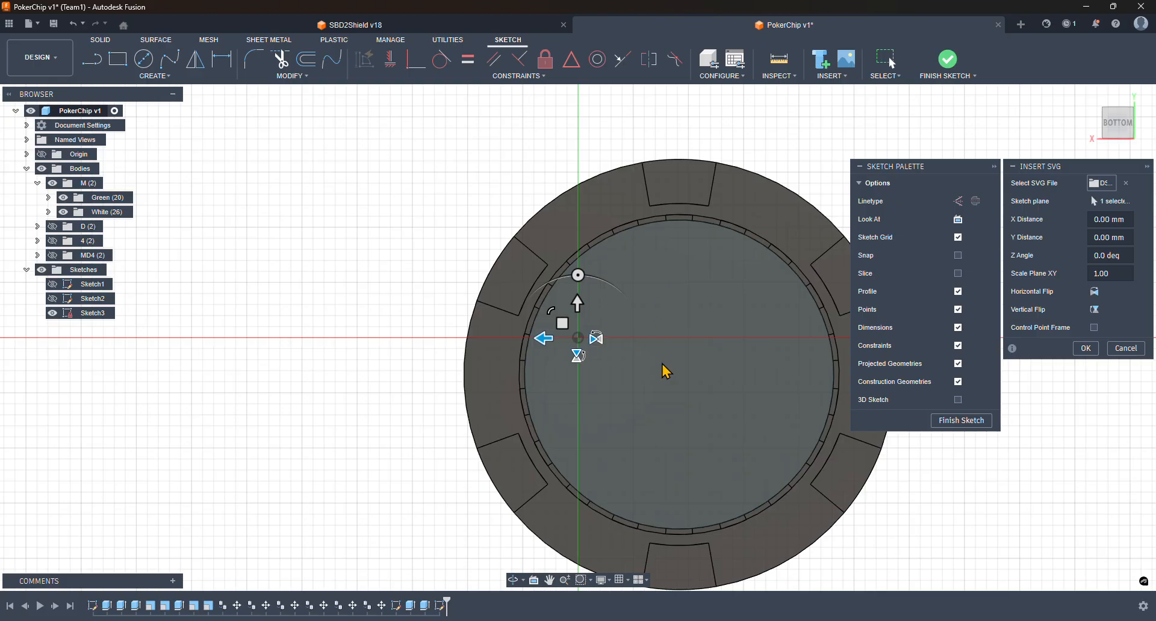
- Scale the DSP satellite to about 0.097, rotate it upright, shift it about 2.685 mm in X and 0.508 mm in Y, and accept the placement
scroll(679, 400, "down", 8)
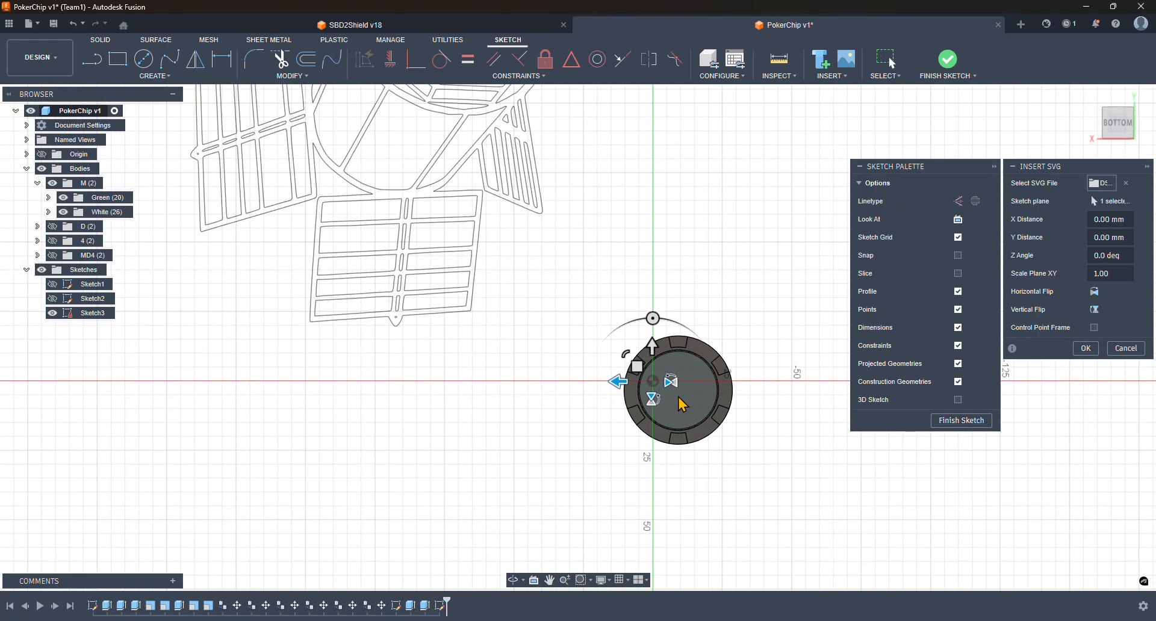
scroll(680, 404, "down", 2)
scroll(681, 405, "down", 2)
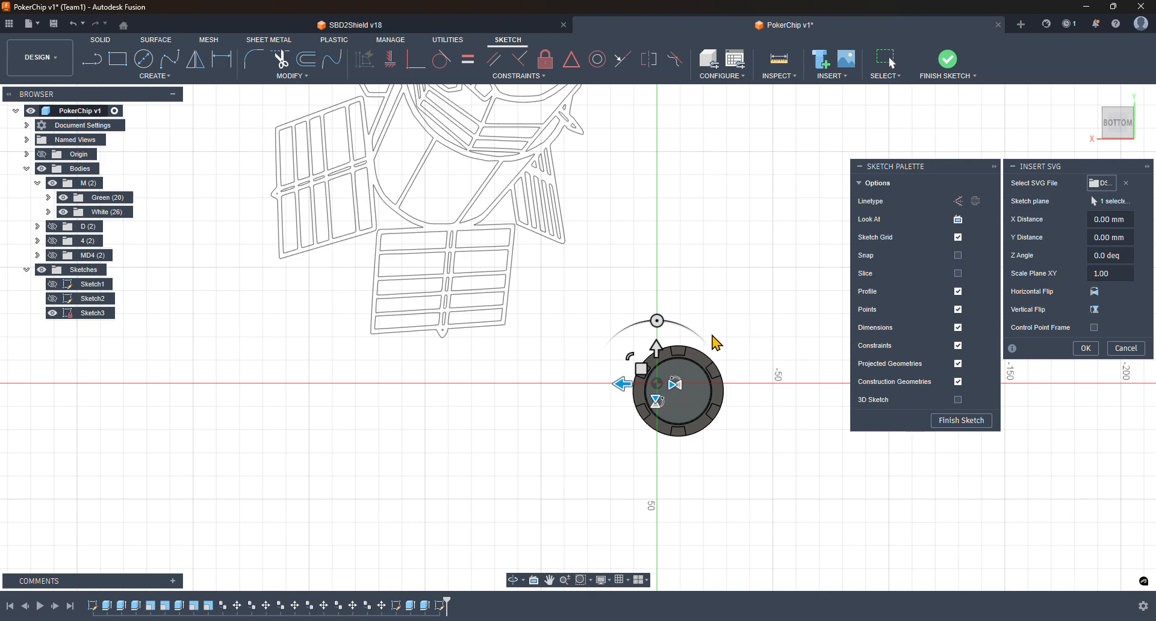
left_click_drag(657, 323, 626, 381)
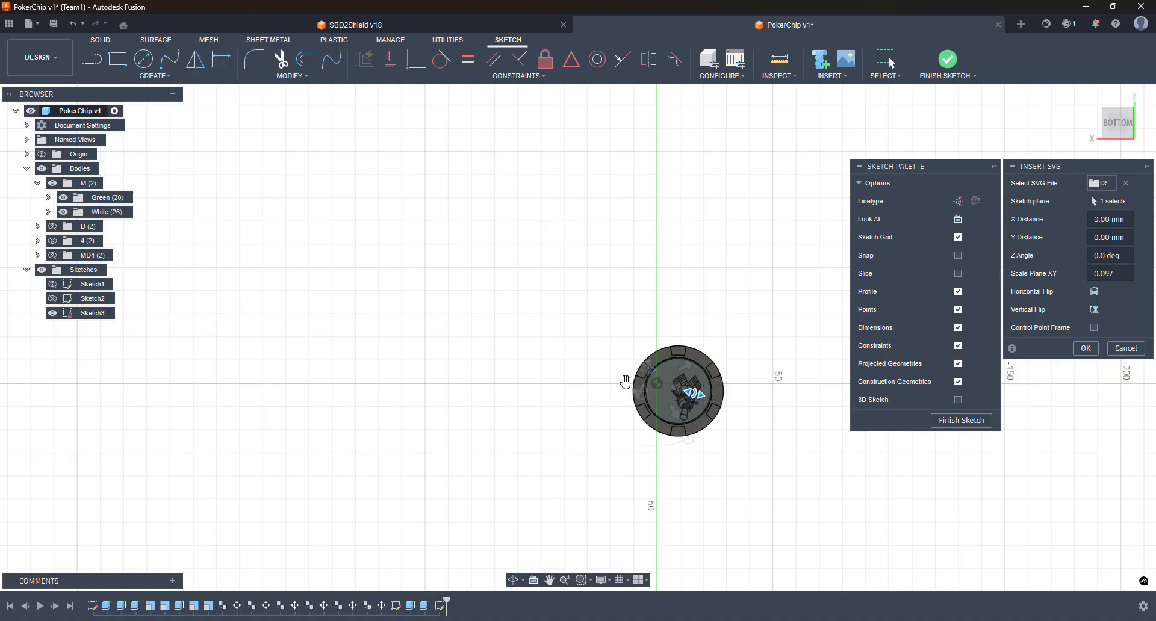
scroll(711, 406, "up", 10)
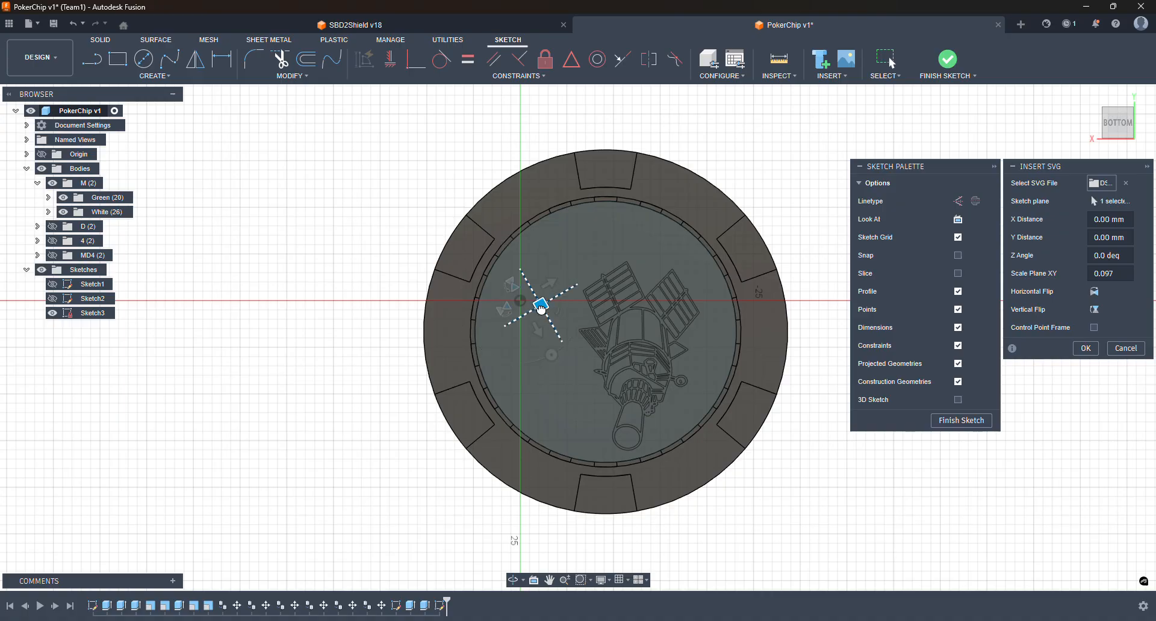
mouse_move(545, 310)
left_mouse_down()
mouse_move(563, 313)
mouse_move(566, 301)
left_mouse_up()
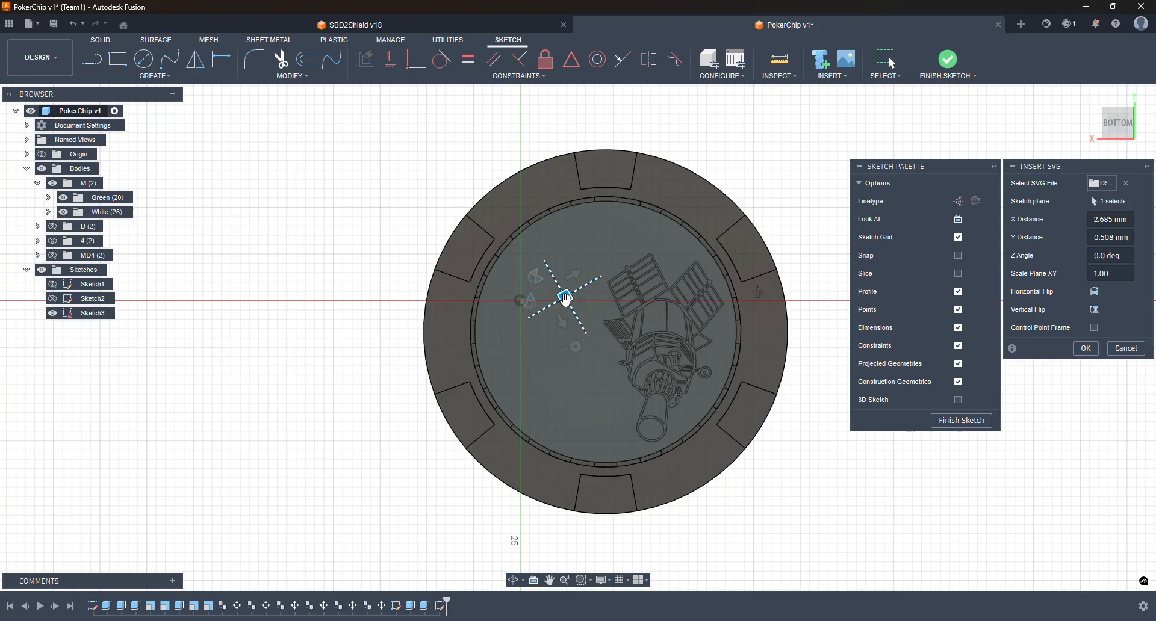
left_click_drag(566, 298, 566, 298)
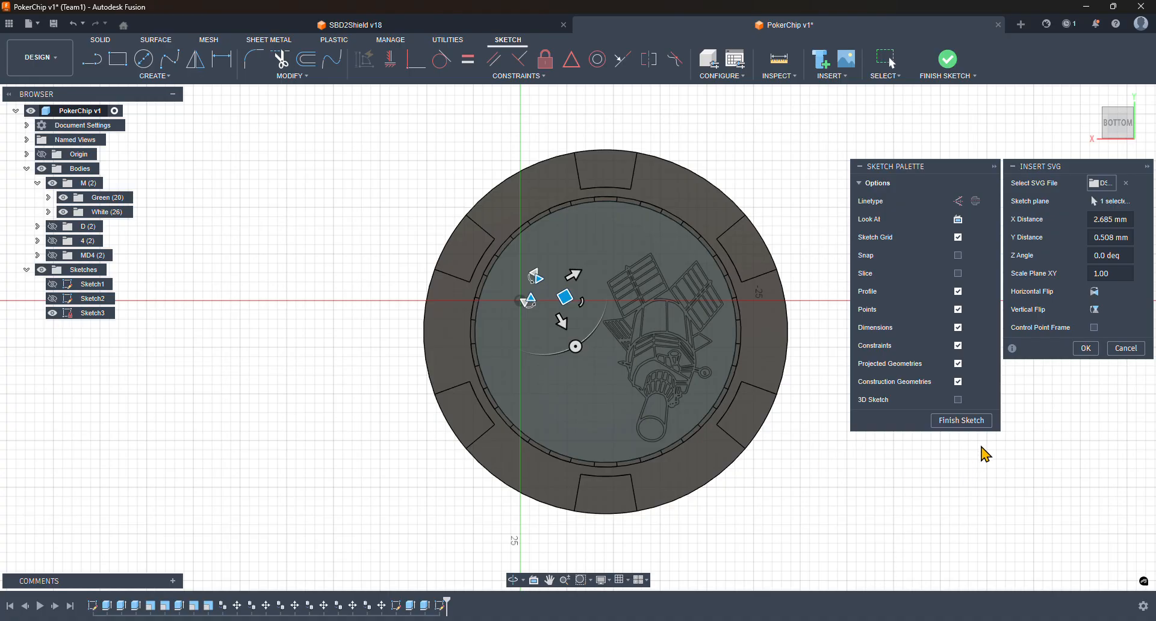
left_click(1087, 349)
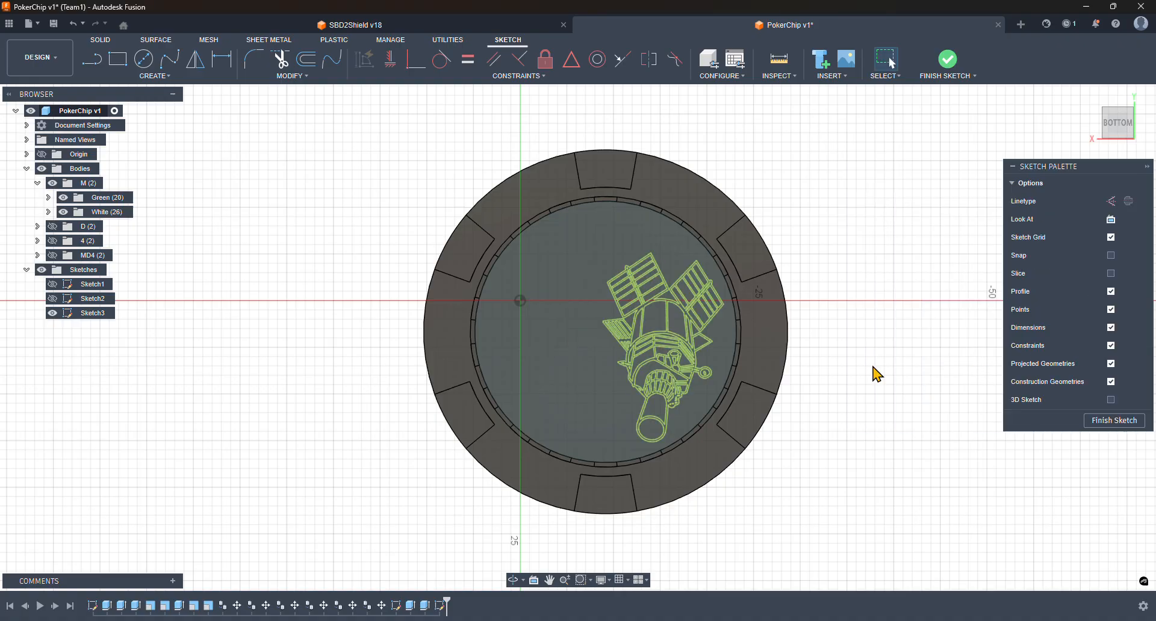
- Insert GenericSpaceObjectEnhanced.svg from the ColChips folder into the current sketch
left_click(845, 75)
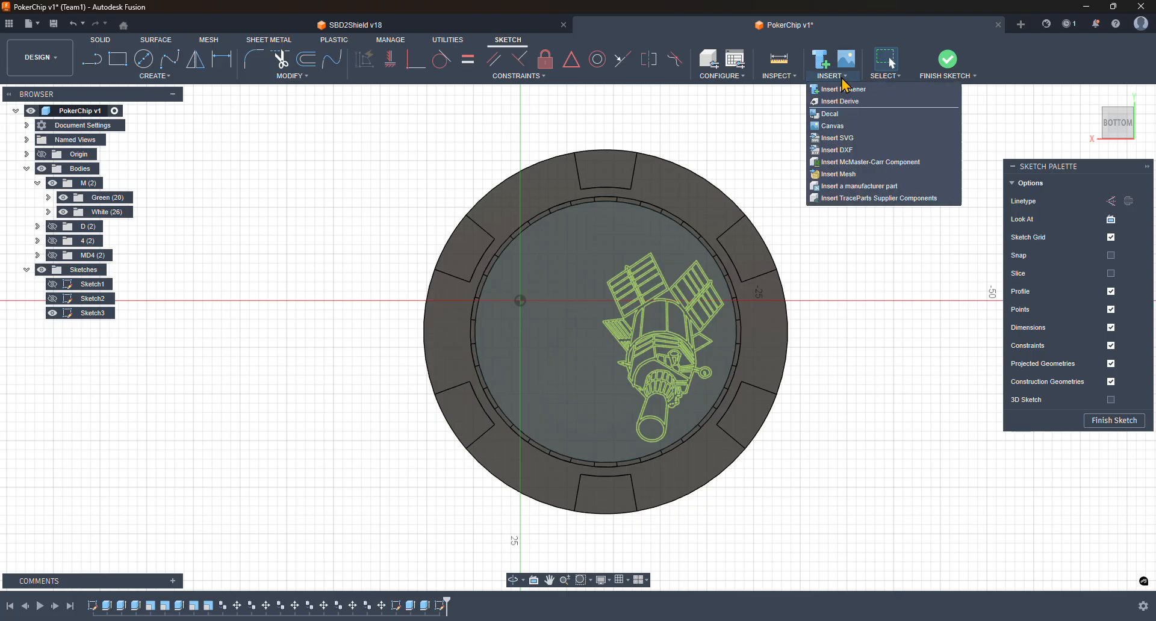
left_click(860, 150)
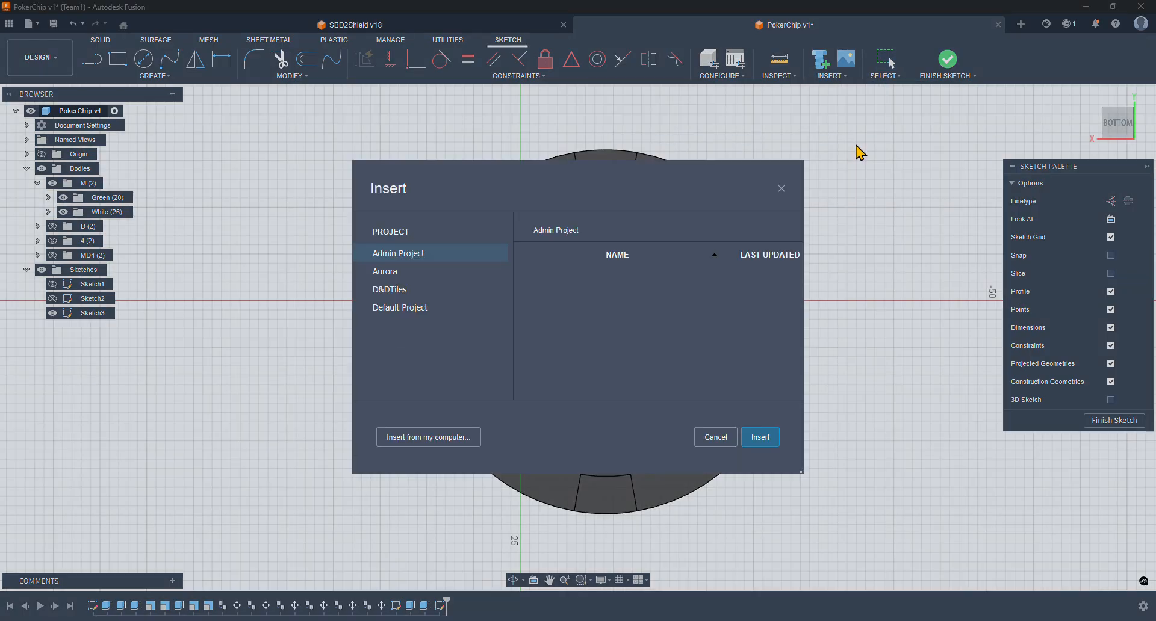
left_click(428, 437)
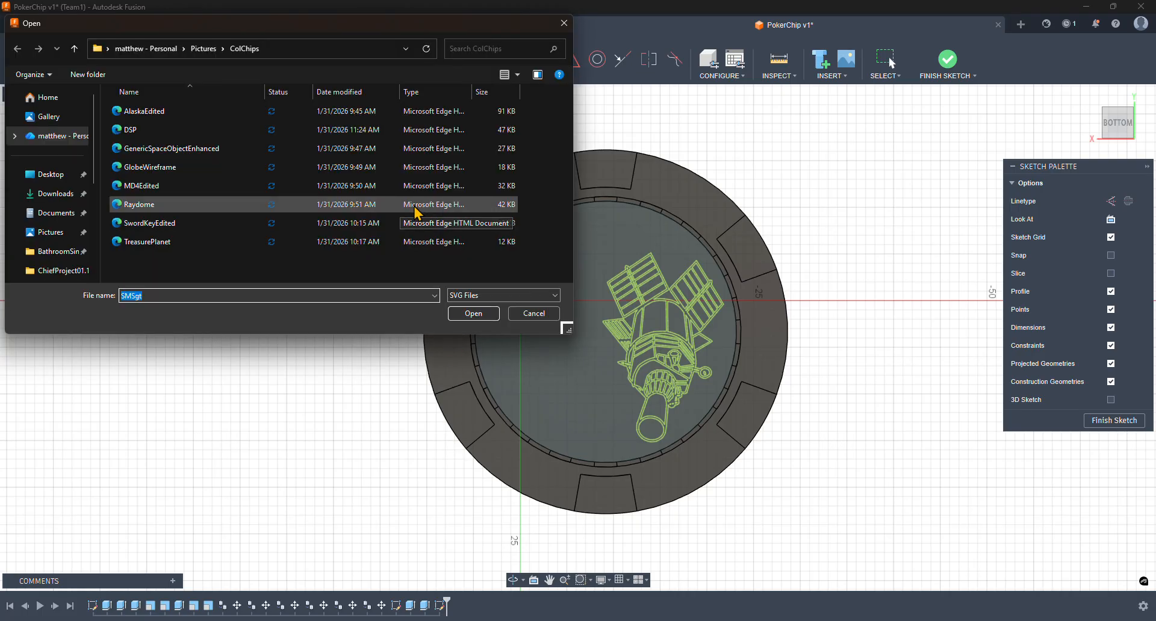
left_click(217, 154)
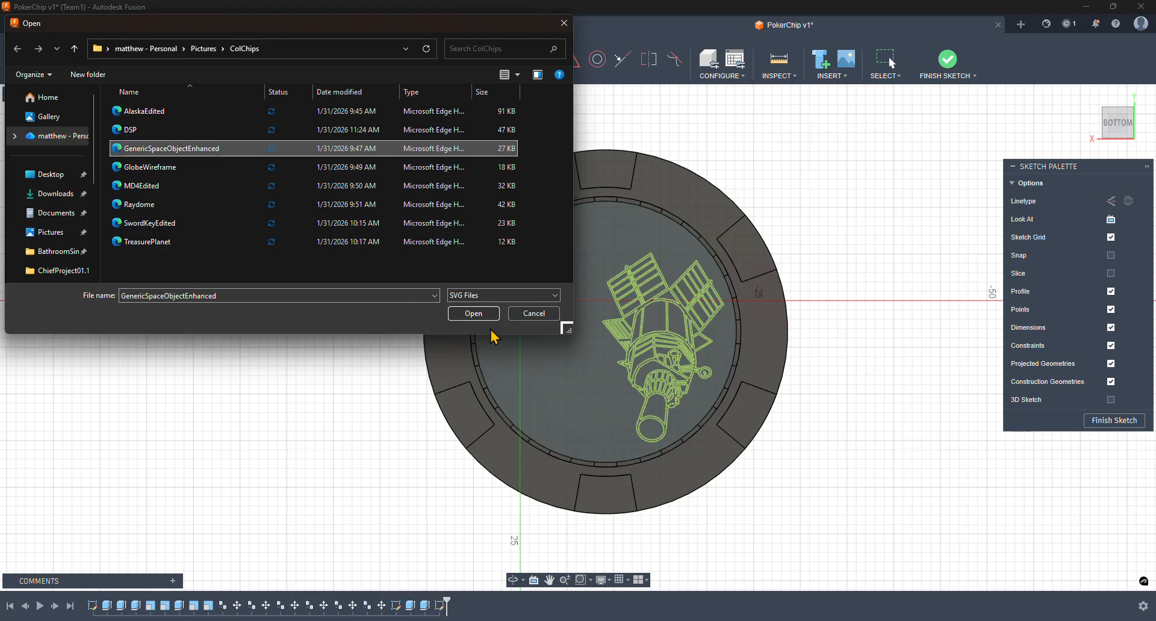
left_click(476, 314)
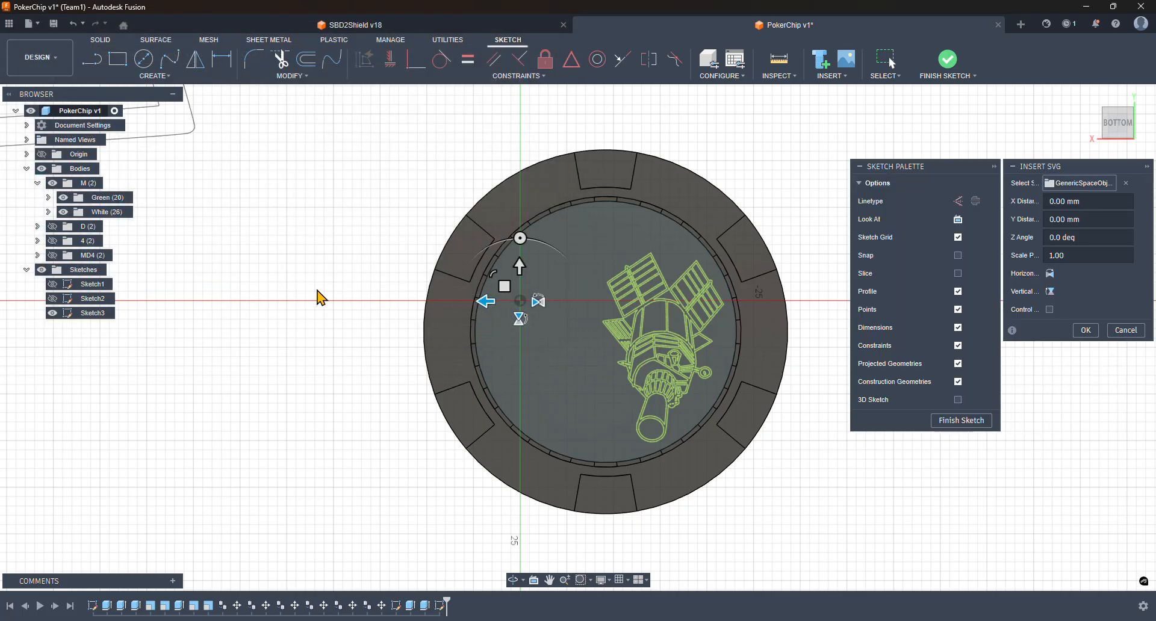
- Shrink the generic satellite drawing, rotate it about 170 degrees, and place it on the chip centre beside the DSP satellite
left_click_drag(491, 273, 550, 327)
left_click_drag(521, 258, 535, 378)
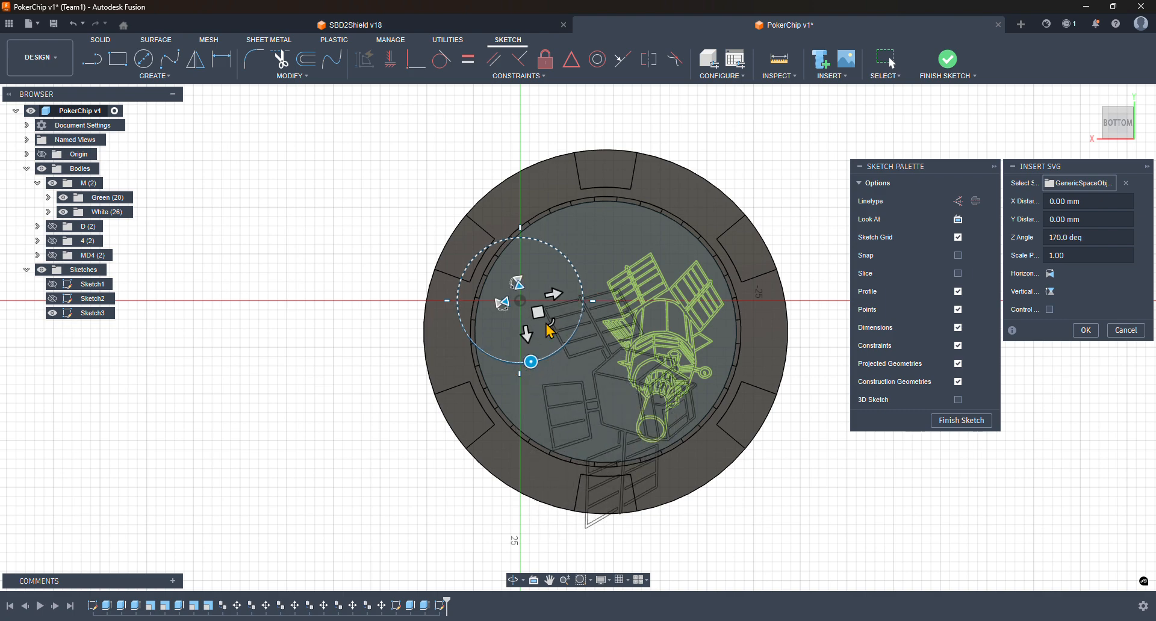
left_click_drag(551, 323, 500, 275)
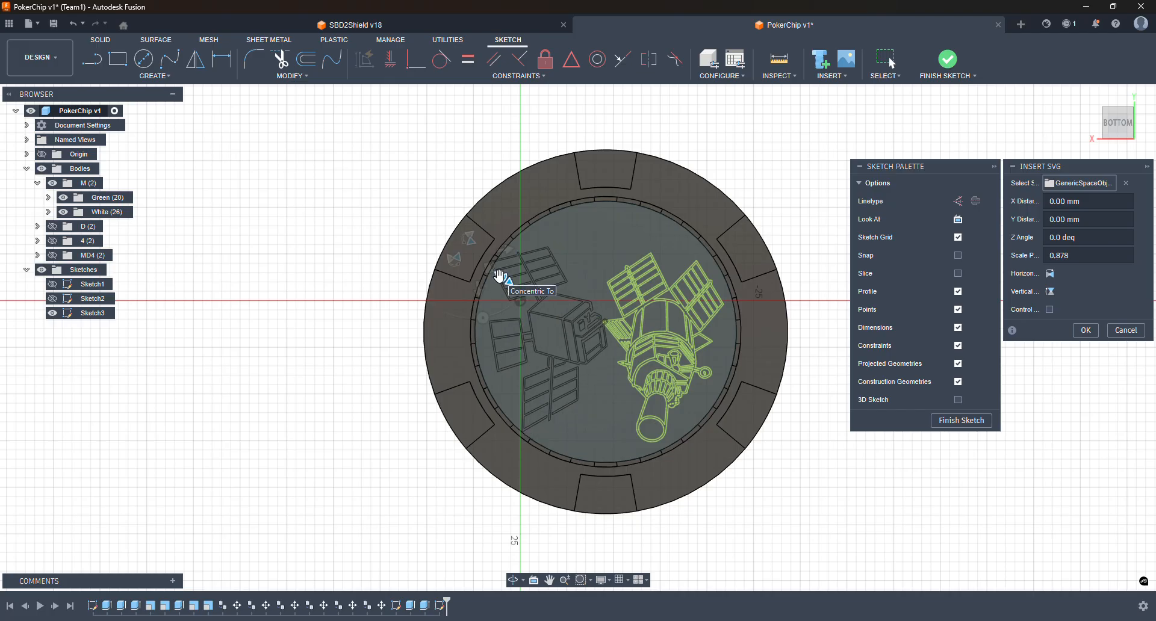
- Fine-tune the generic satellite's position and size inside the inner ring with a further scale of about 0.972, and accept the placement
mouse_move(499, 276)
left_mouse_down()
mouse_move(497, 294)
mouse_move(497, 273)
left_mouse_up()
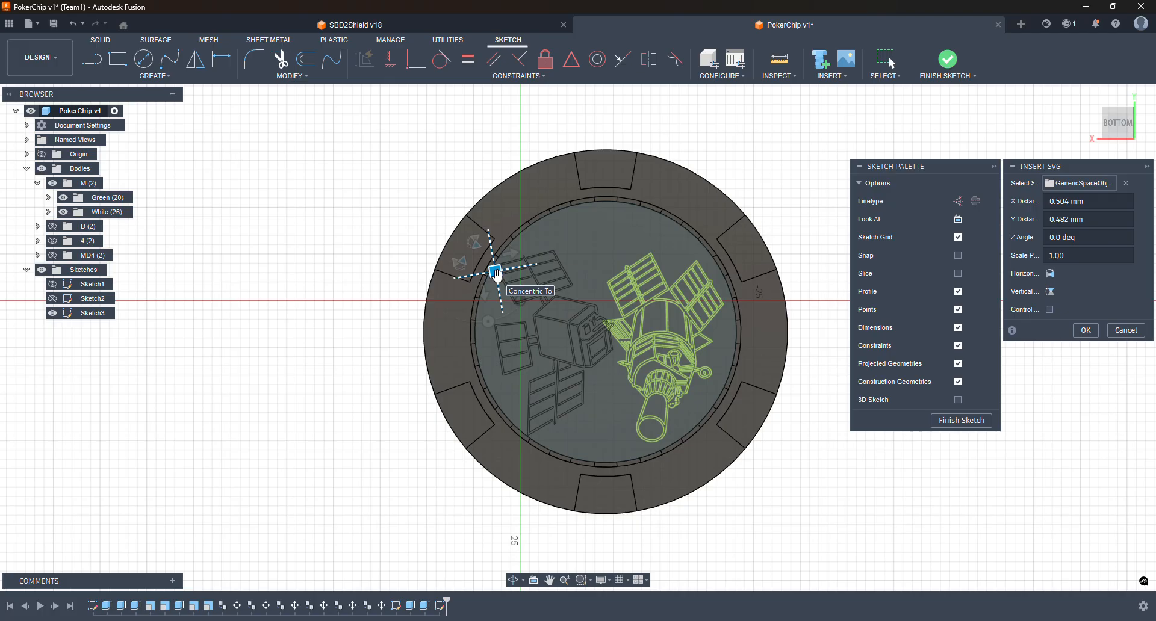
left_click_drag(511, 286, 498, 281)
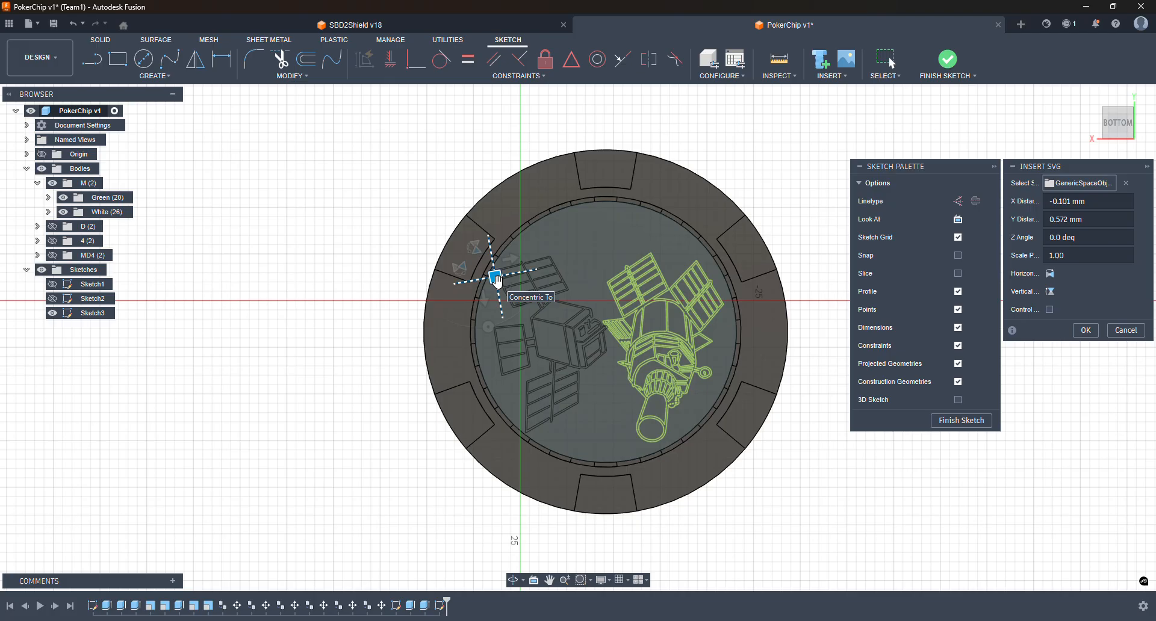
left_click_drag(497, 280, 499, 283)
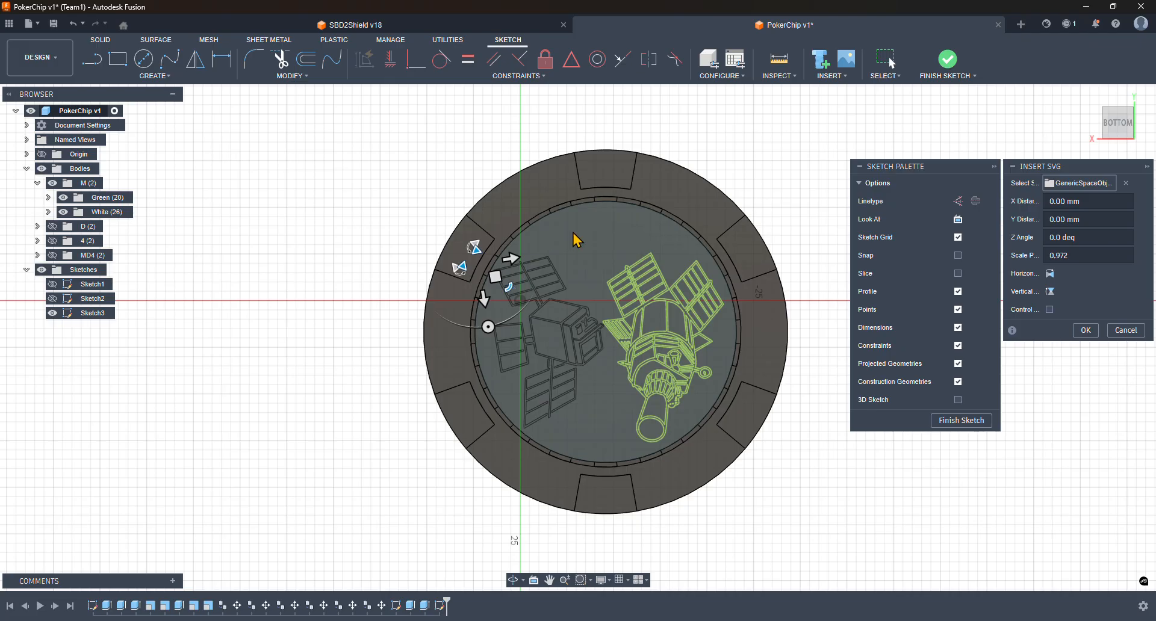
left_click_drag(496, 281, 498, 290)
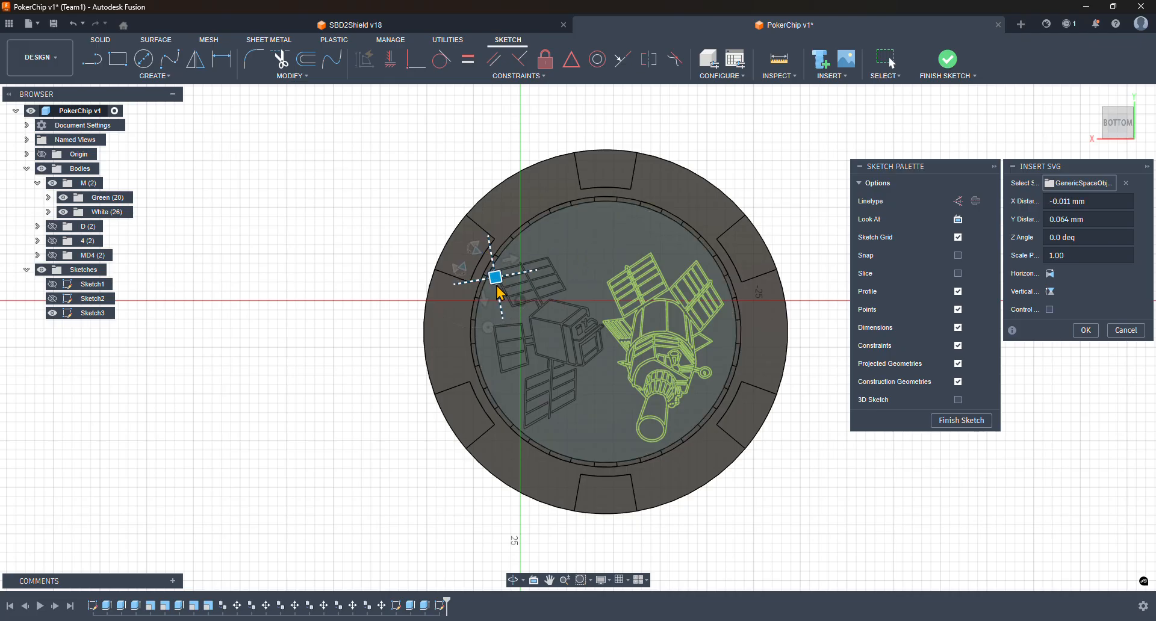
left_click_drag(496, 287, 496, 289)
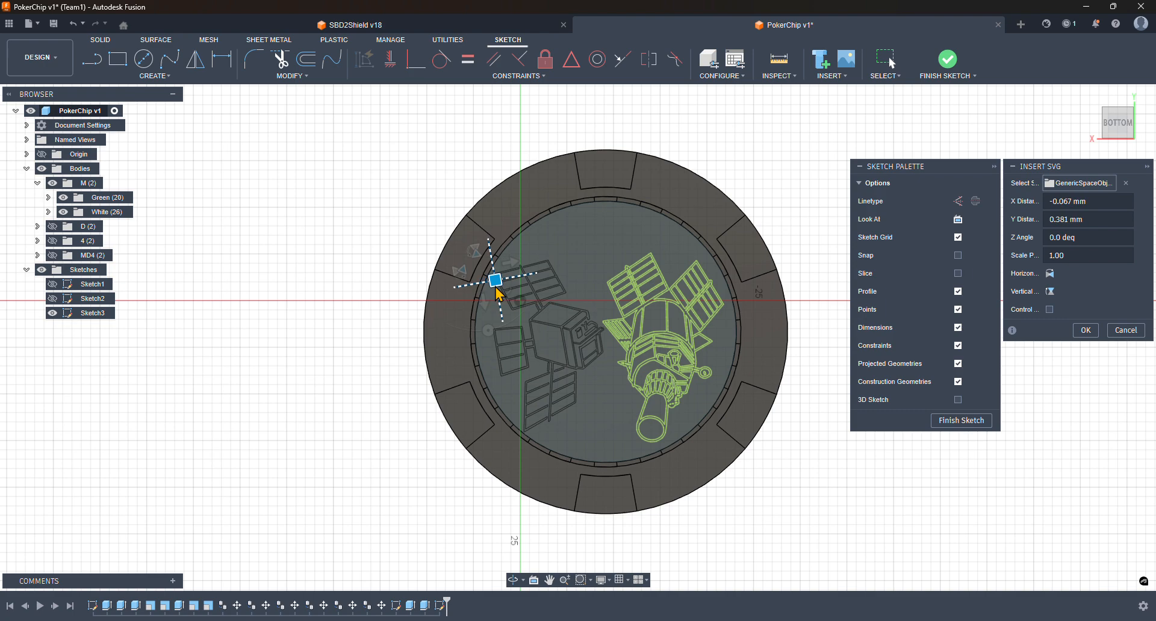
left_click_drag(497, 293, 494, 283)
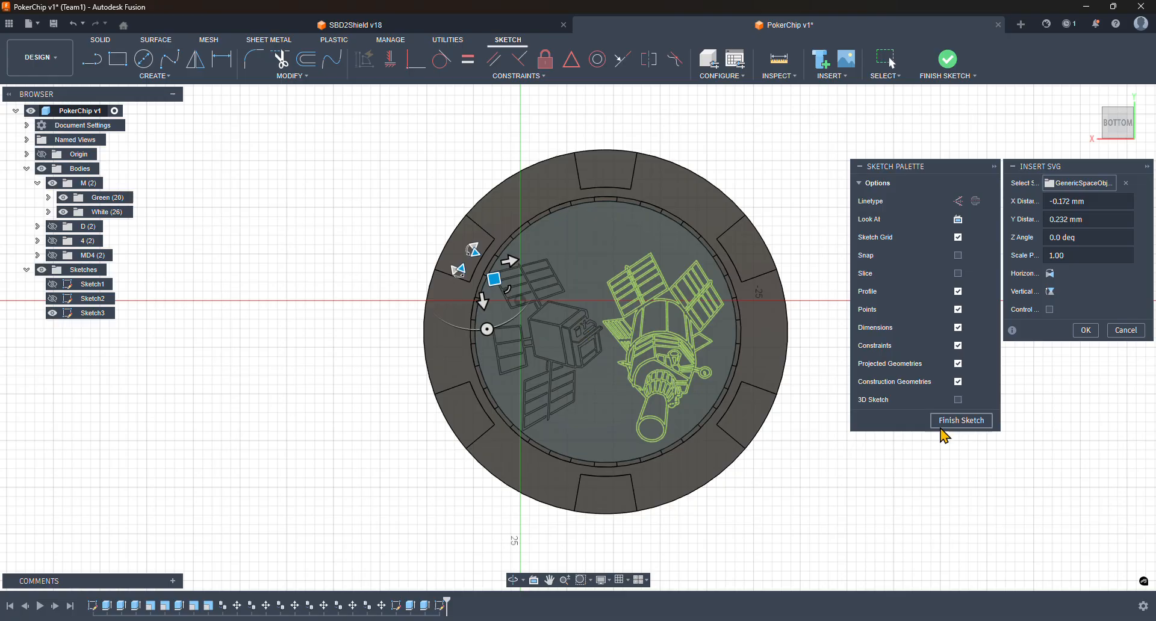
left_click(1086, 330)
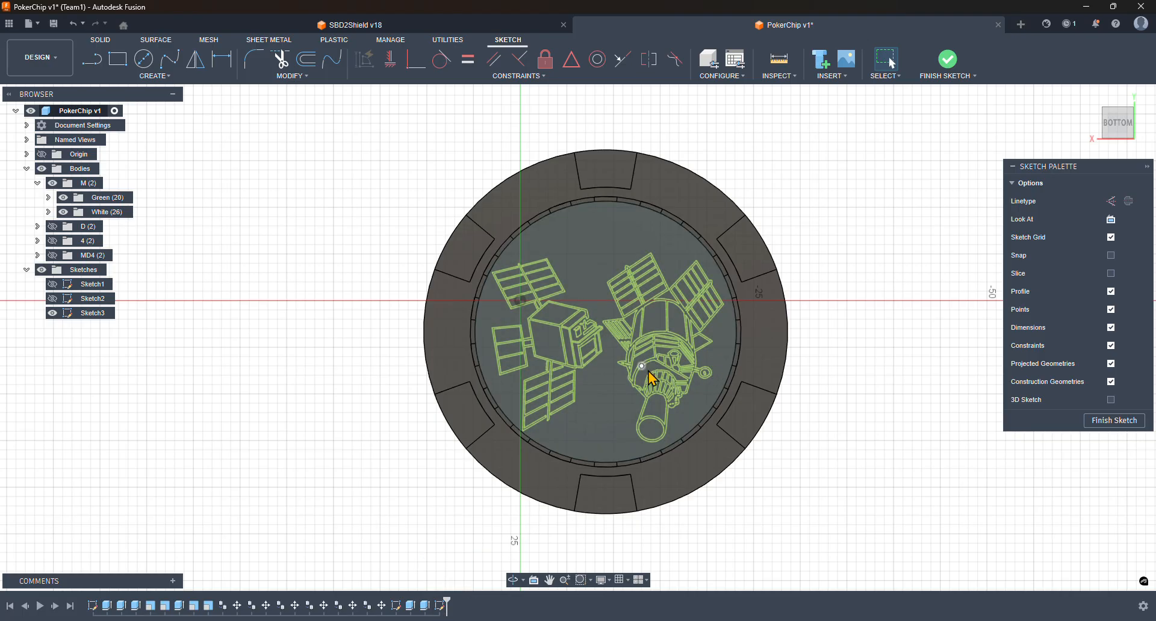
scroll(655, 377, "up", 8)
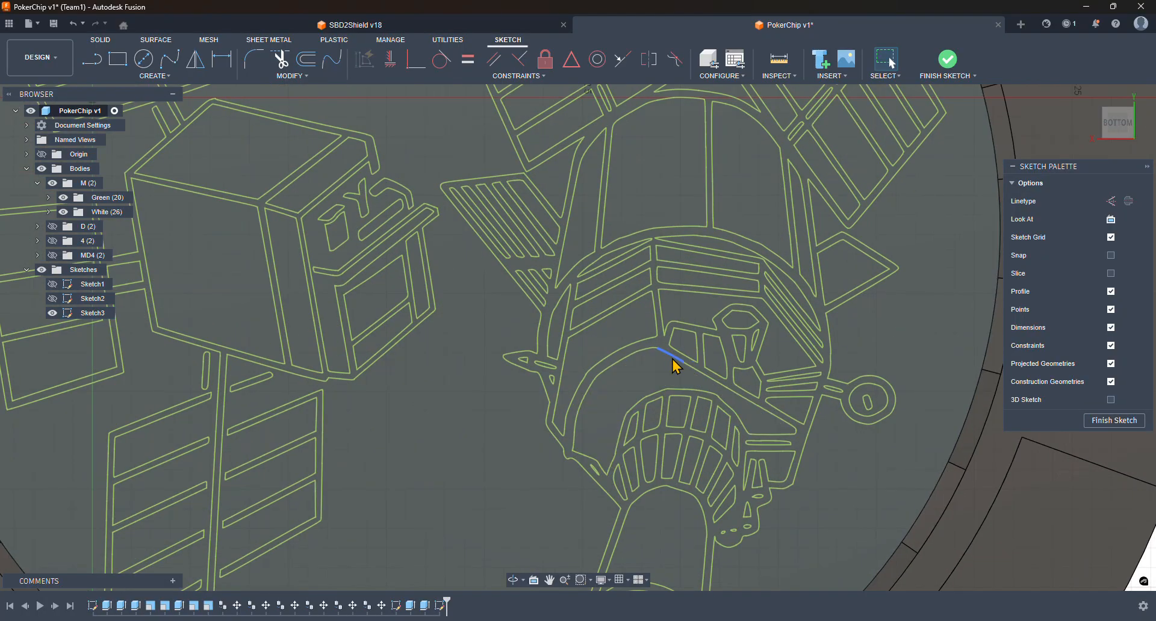
double_click(673, 357)
scroll(677, 365, "down", 1)
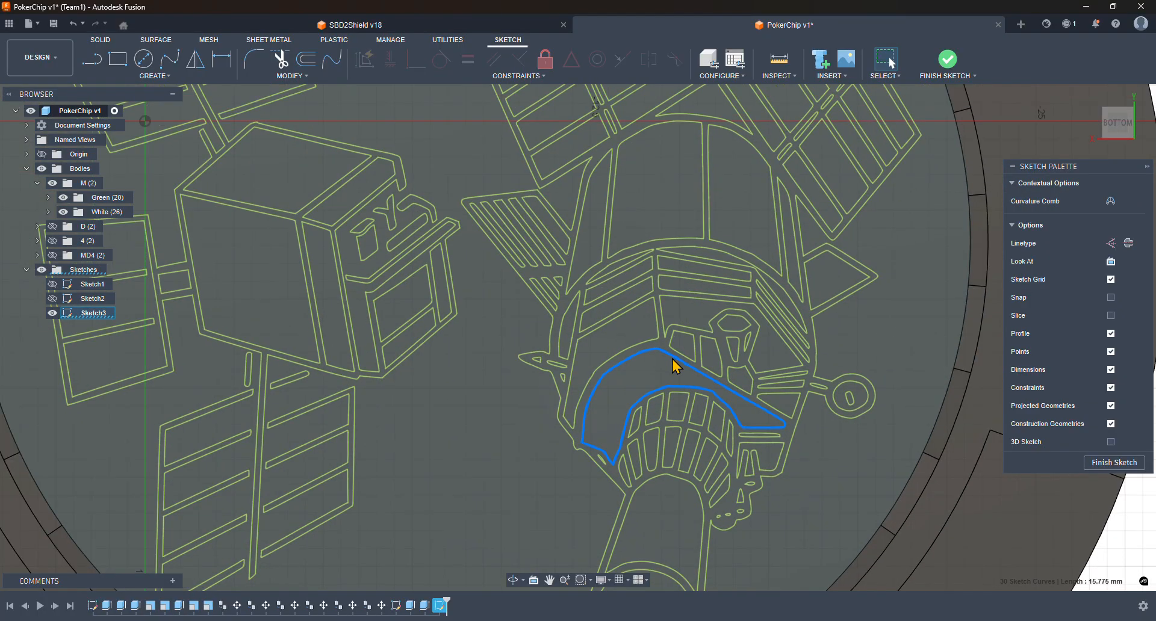
scroll(676, 366, "down", 4)
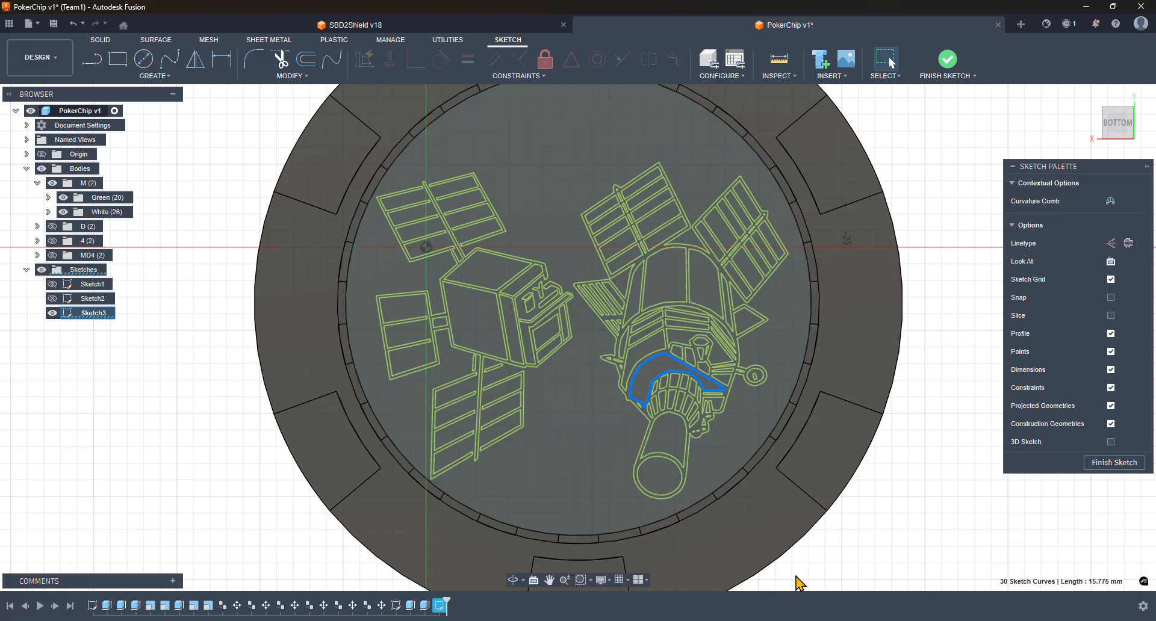
mouse_move(796, 577)
left_mouse_down()
mouse_move(664, 143)
mouse_move(611, 121)
mouse_move(555, 136)
mouse_move(580, 134)
left_mouse_up()
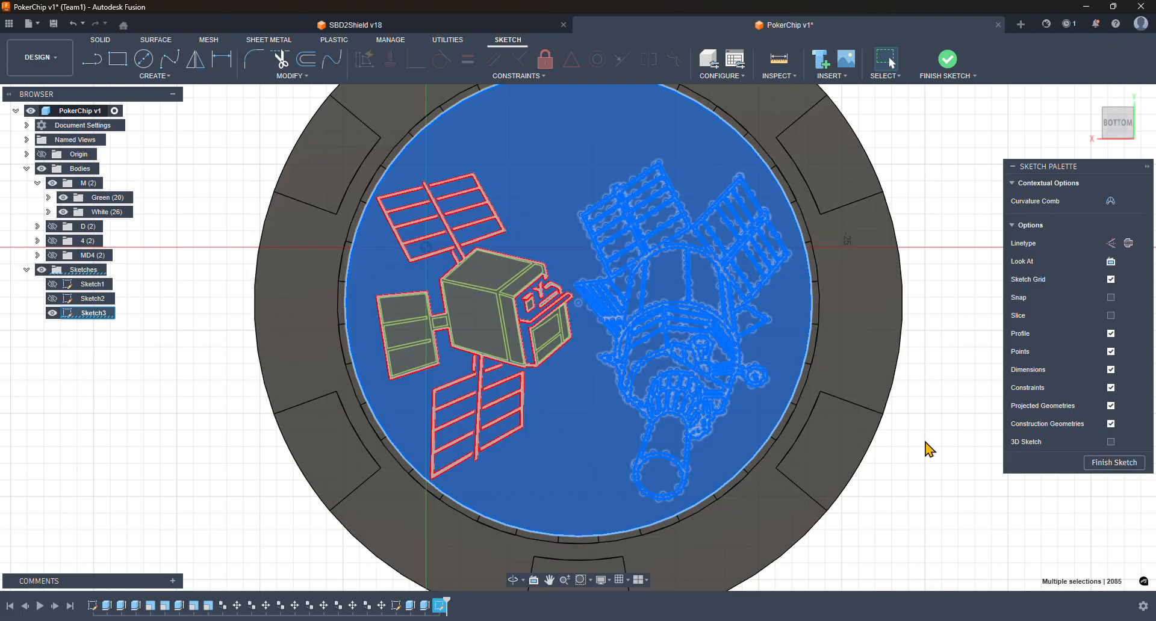
left_click(908, 470)
middle_click_drag(890, 441, 787, 354)
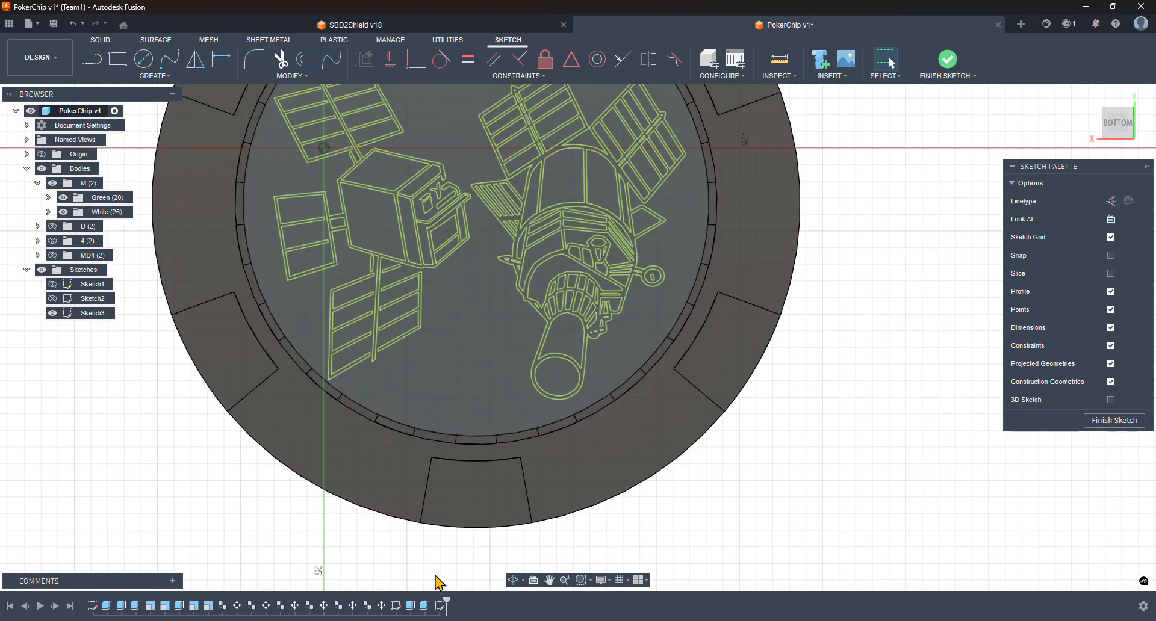
mouse_move(448, 542)
left_mouse_down()
mouse_move(515, 123)
mouse_move(675, 97)
mouse_move(695, 107)
left_mouse_up()
middle_click_drag(871, 259, 867, 276)
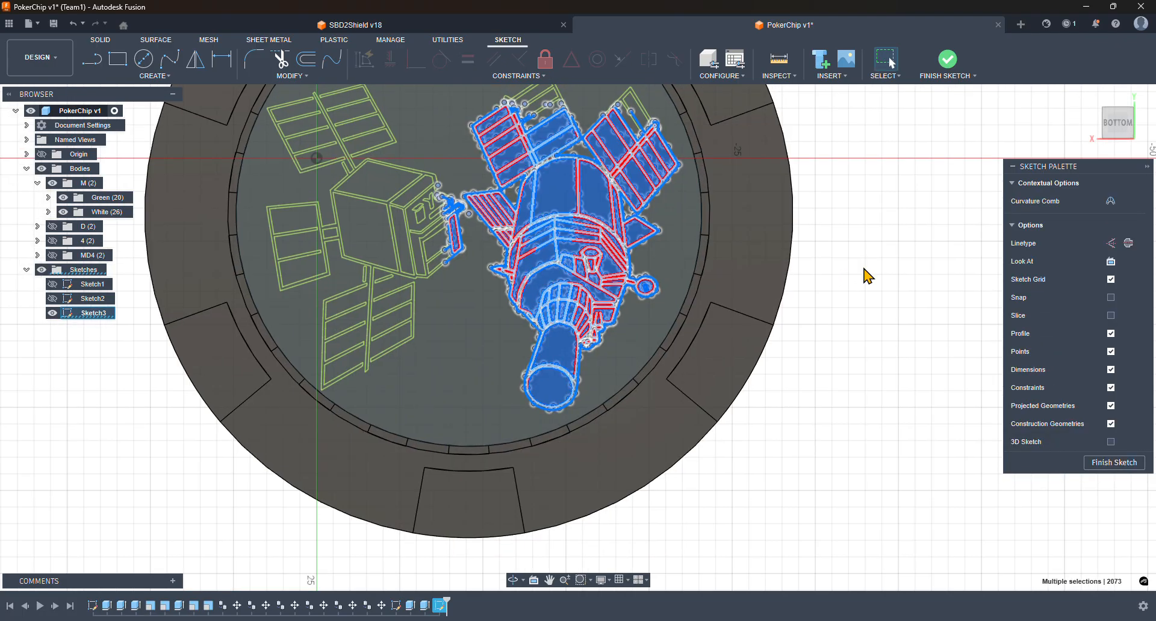
left_click(867, 276)
- Select the entire DSP satellite drawing beside the generic satellite and delete it from the sketch
mouse_move(469, 558)
left_mouse_down()
mouse_move(571, 211)
mouse_move(667, 77)
mouse_move(690, 70)
left_mouse_up()
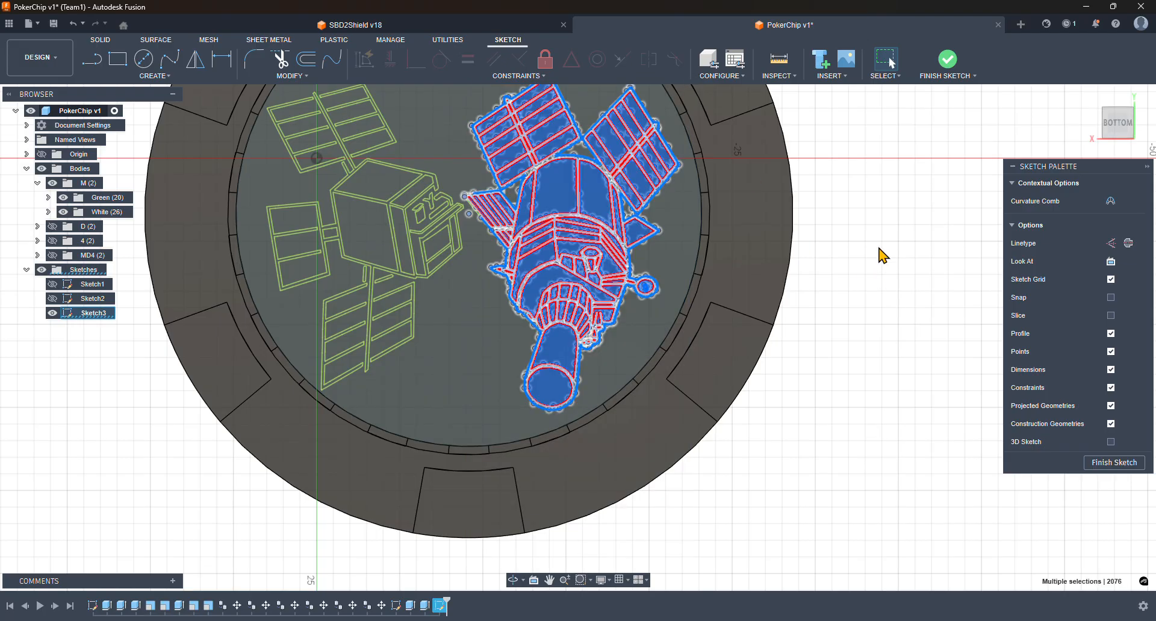
middle_click_drag(882, 255, 884, 325)
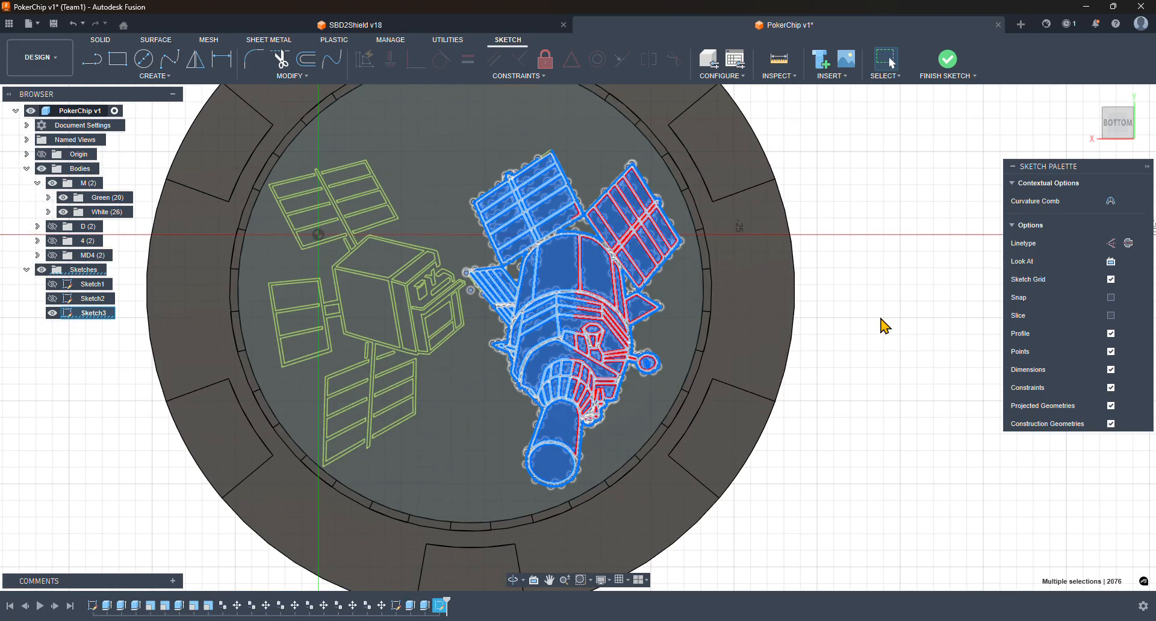
key("m")
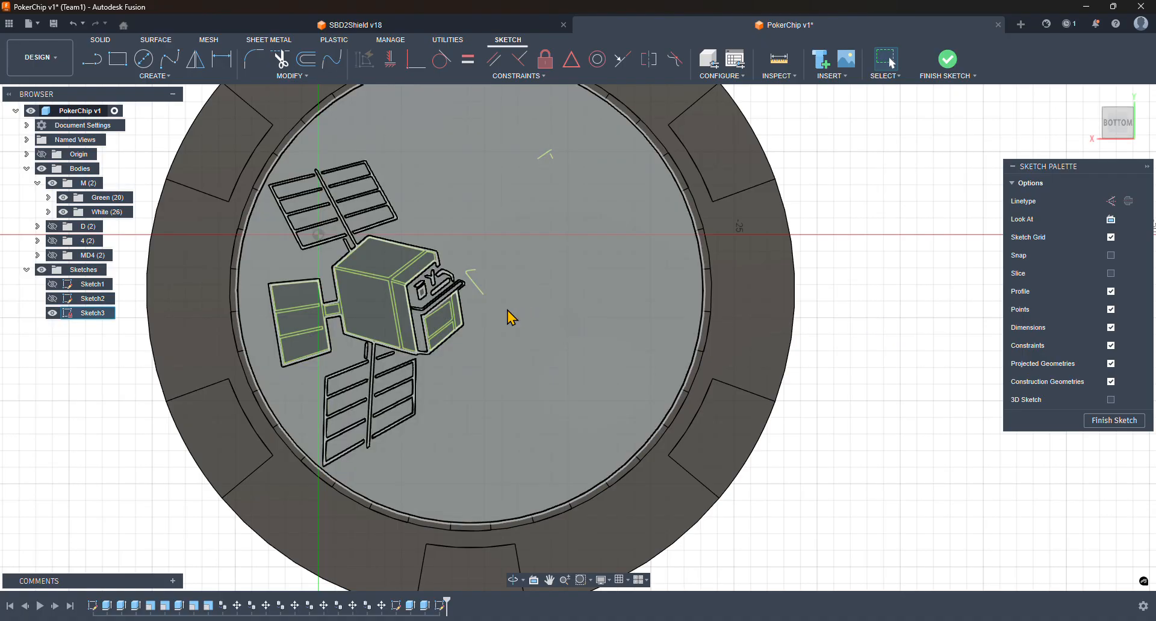
- Delete the stray curve fragments left over from the DSP drawing beside the generic satellite's instrument end
scroll(471, 270, "up", 5)
scroll(478, 281, "up", 5)
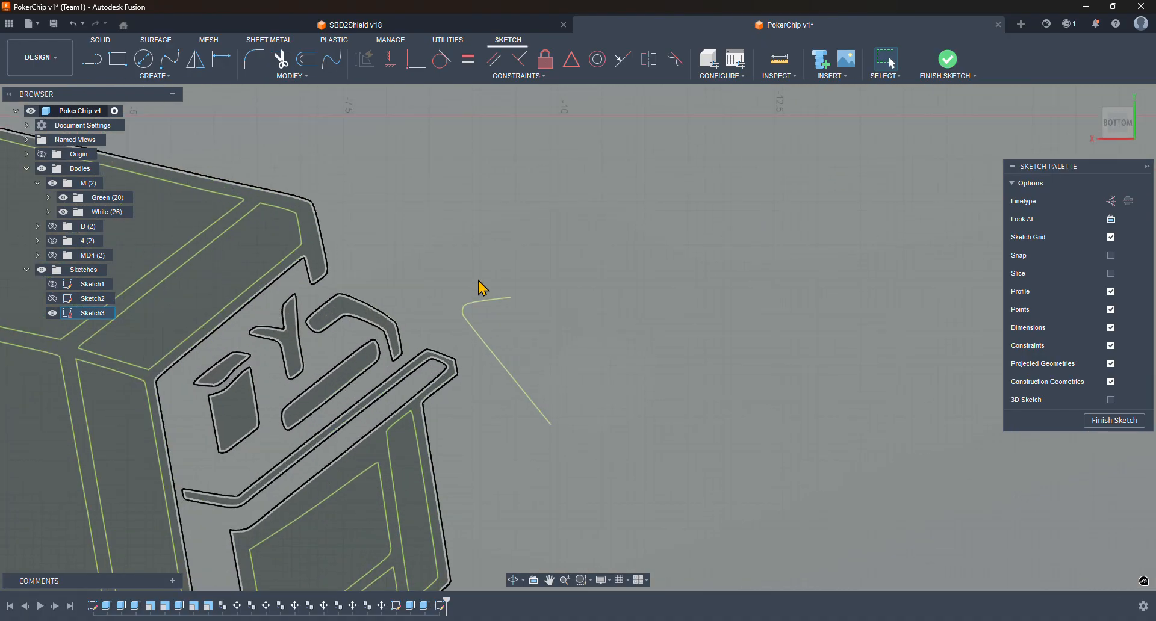
left_click(482, 301)
key("Delete")
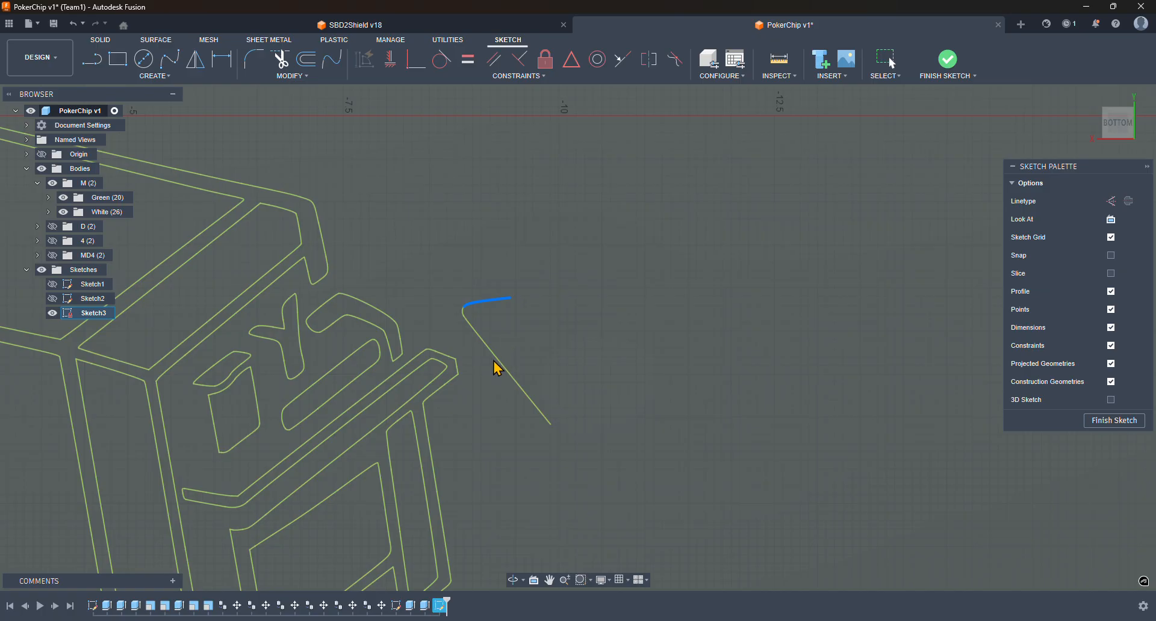
left_click(502, 366)
key("Delete")
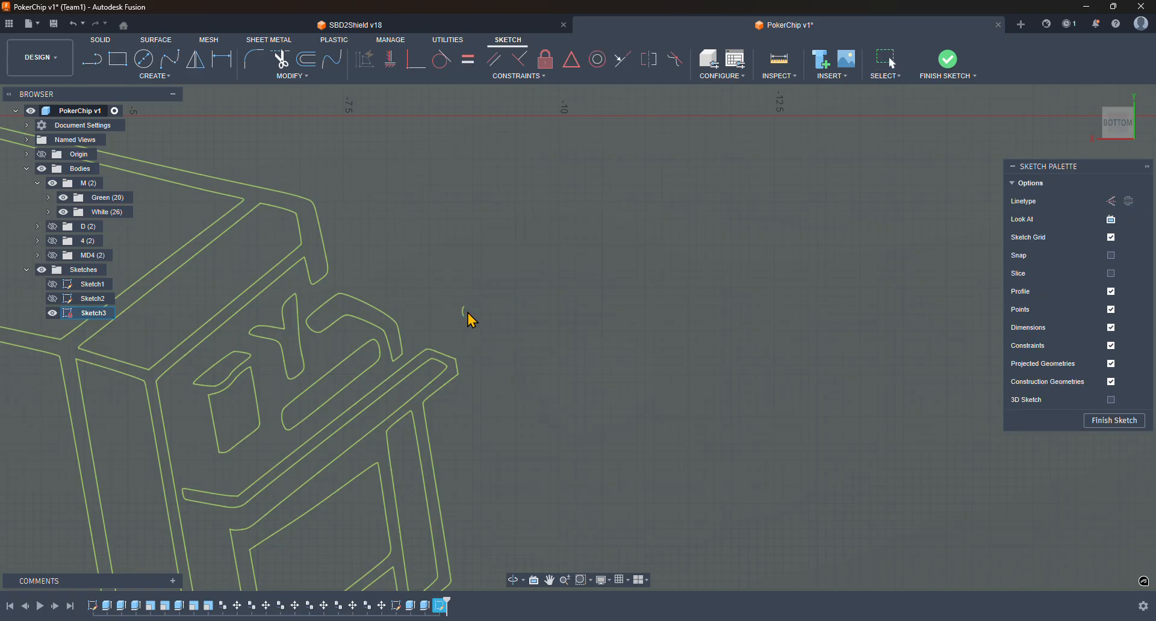
scroll(464, 320, "up", 3)
- Delete the remaining stray DSP segments near the upper part of the chip's centre face
scroll(619, 298, "down", 6)
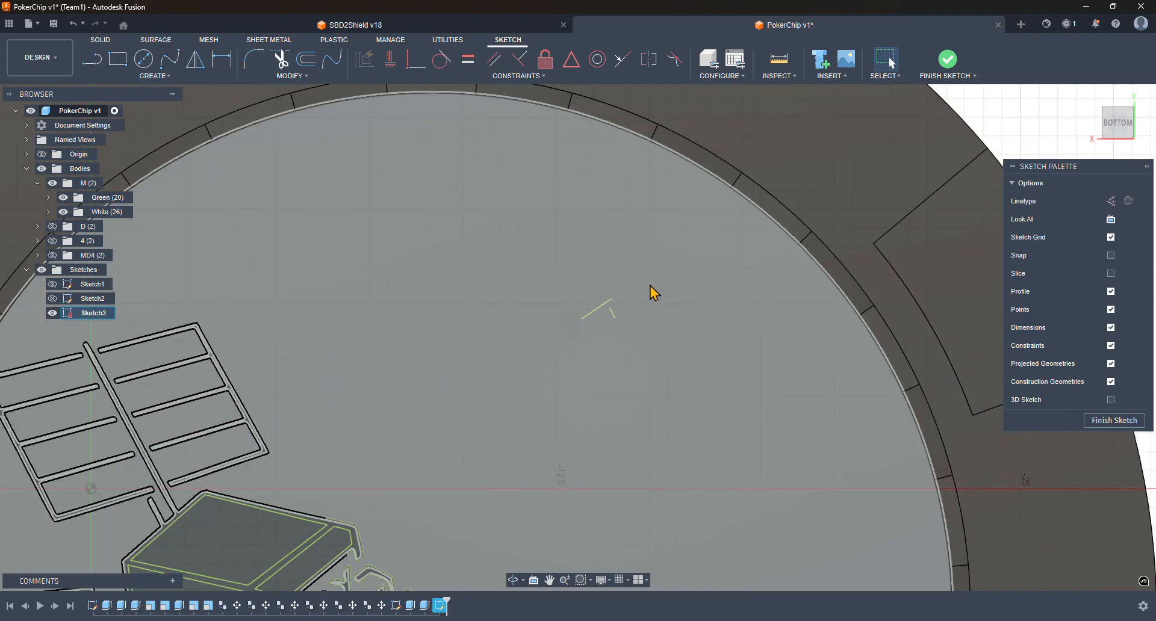
scroll(653, 293, "up", 5)
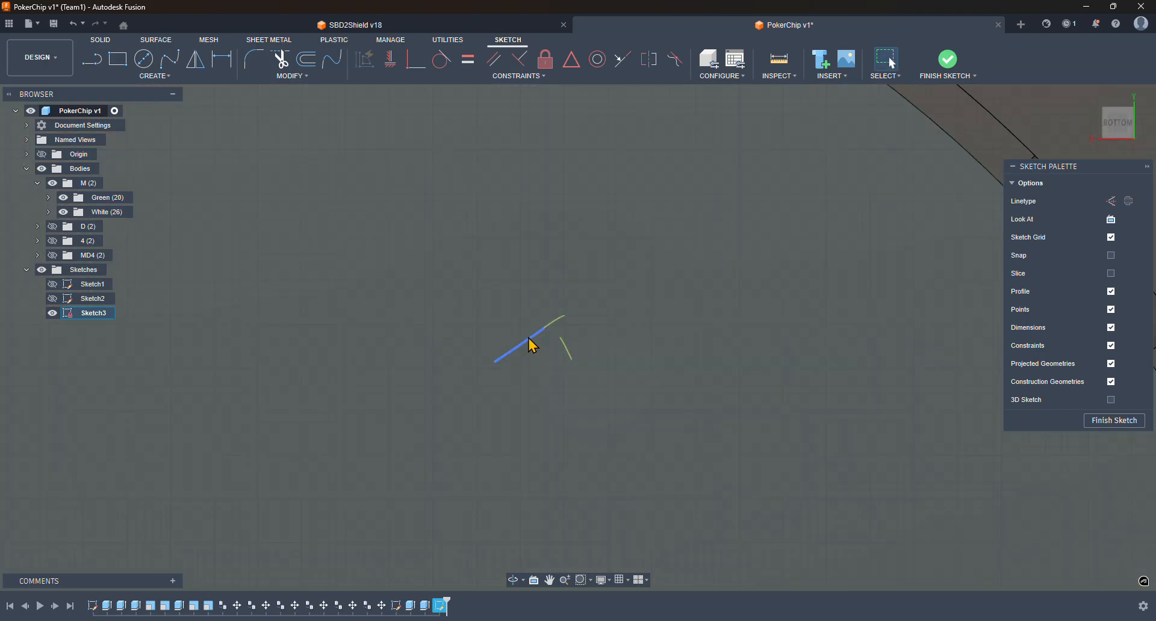
left_click(528, 338)
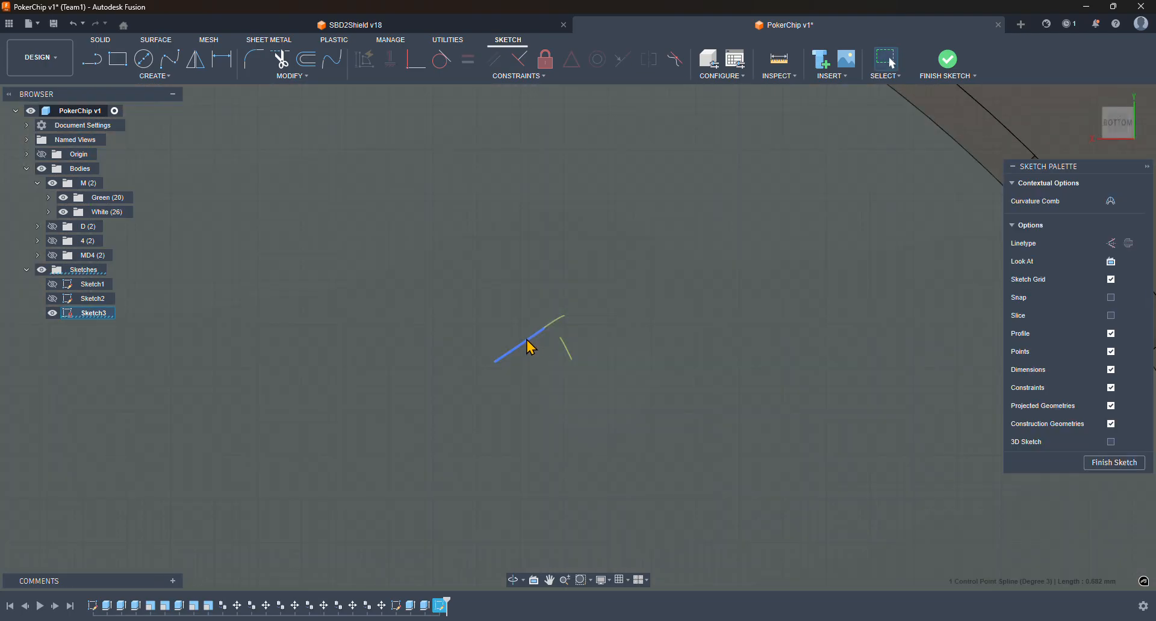
key("Delete")
left_click(552, 323)
key("Delete")
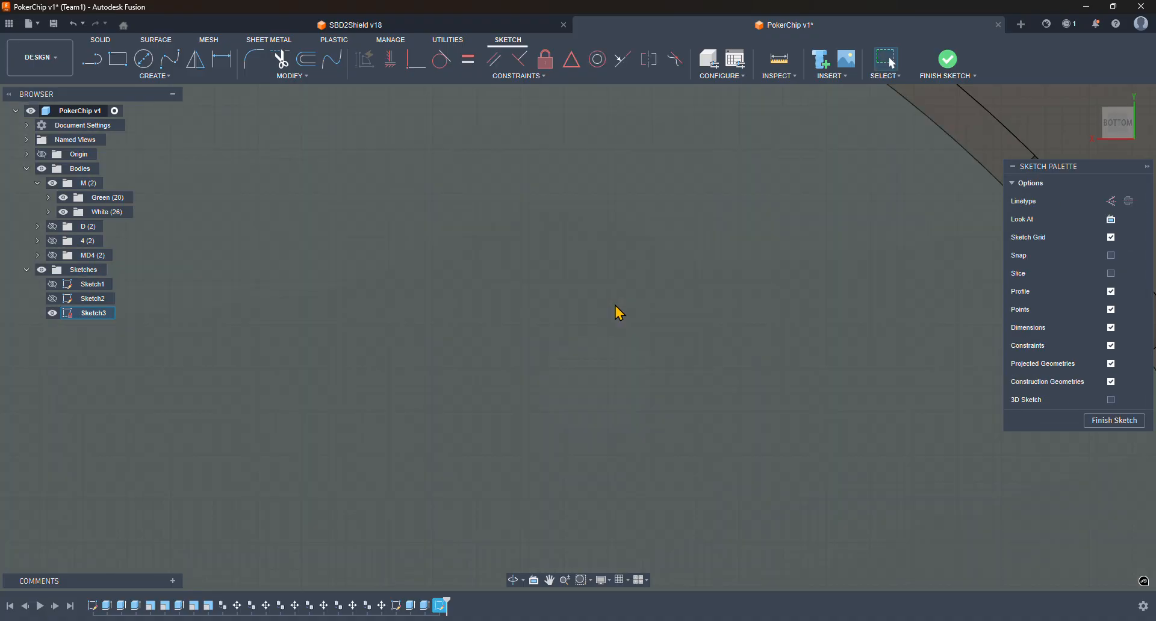
scroll(615, 308, "down", 1)
scroll(615, 306, "down", 6)
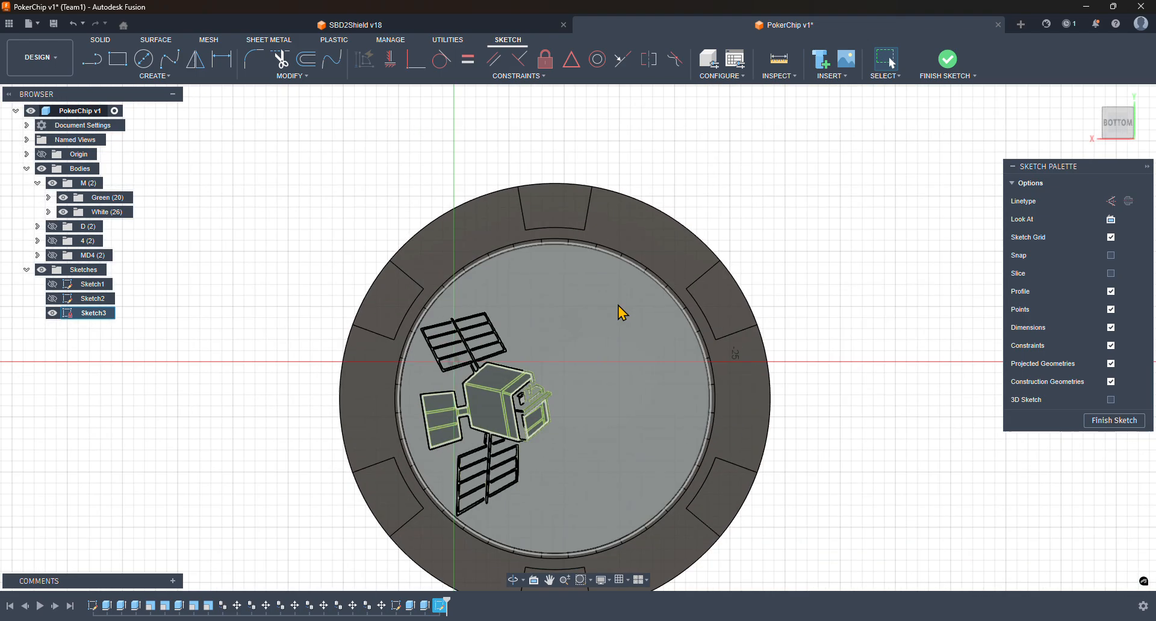
- Insert DSP.svg from the ColChips folder on the computer into the current sketch
middle_click_drag(869, 426, 903, 382)
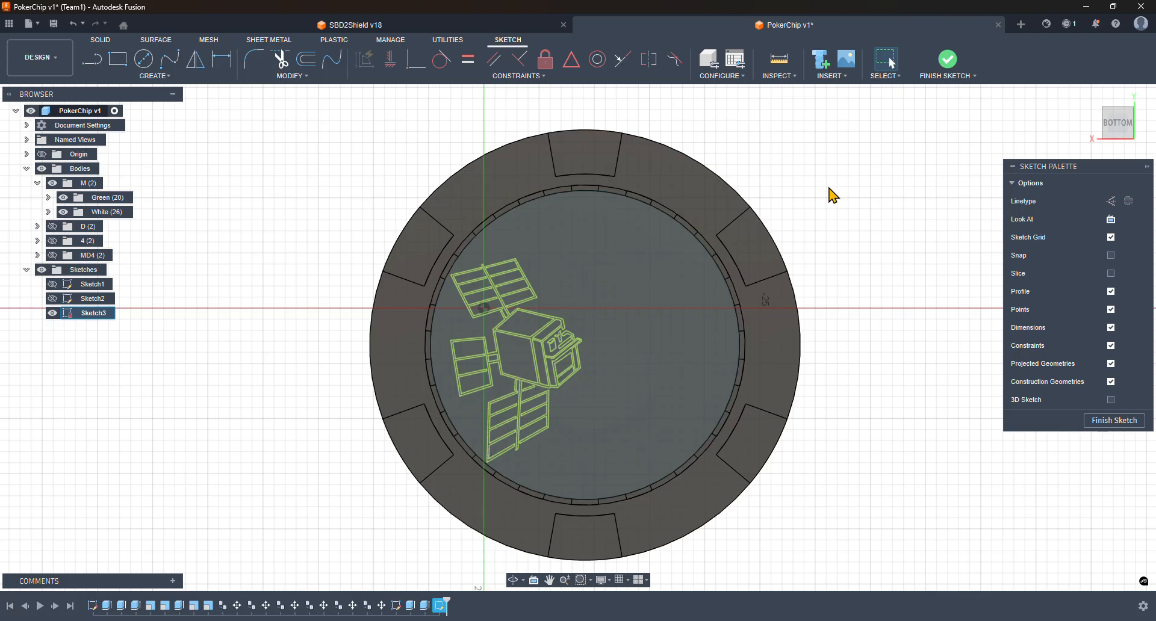
scroll(878, 231, "down", 1)
scroll(878, 231, "up", 1)
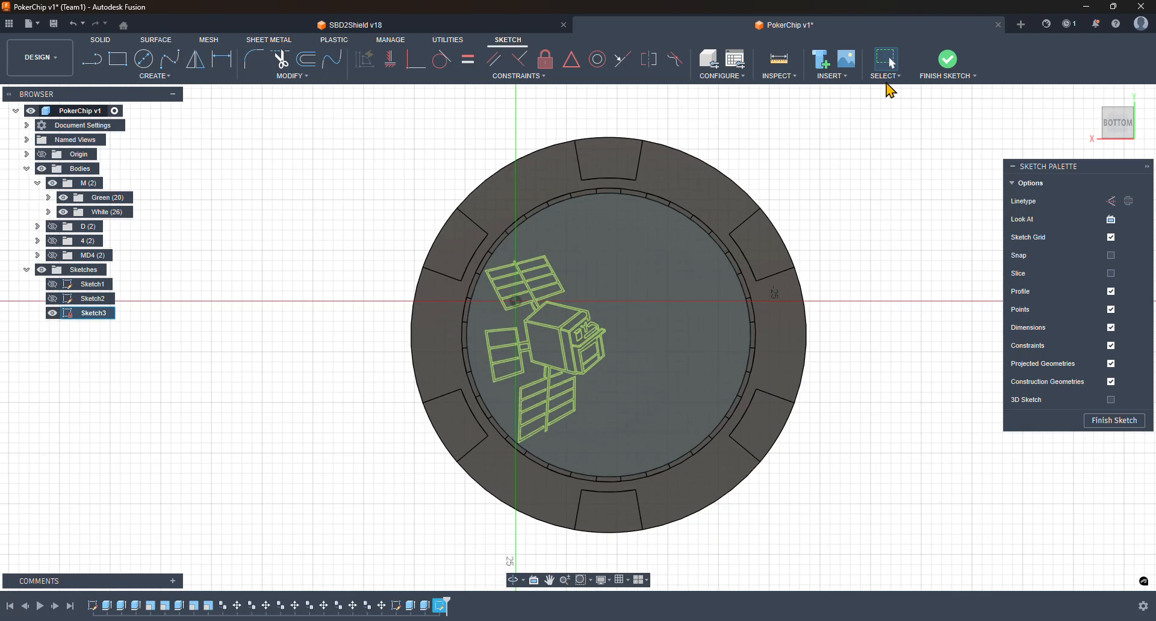
left_click(830, 81)
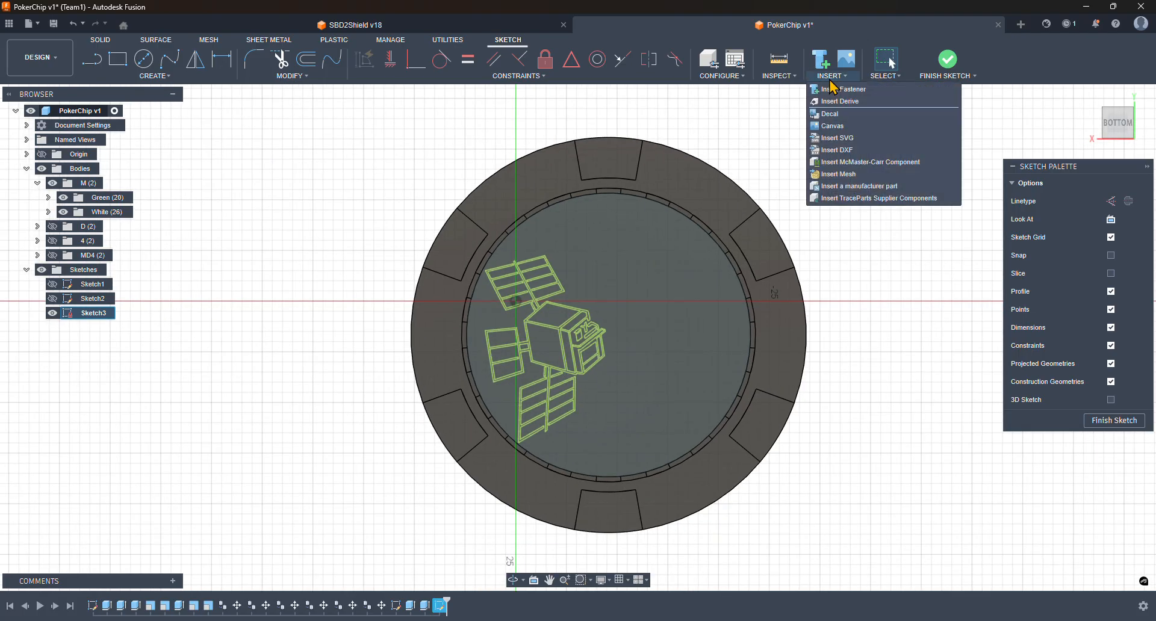
left_click(874, 145)
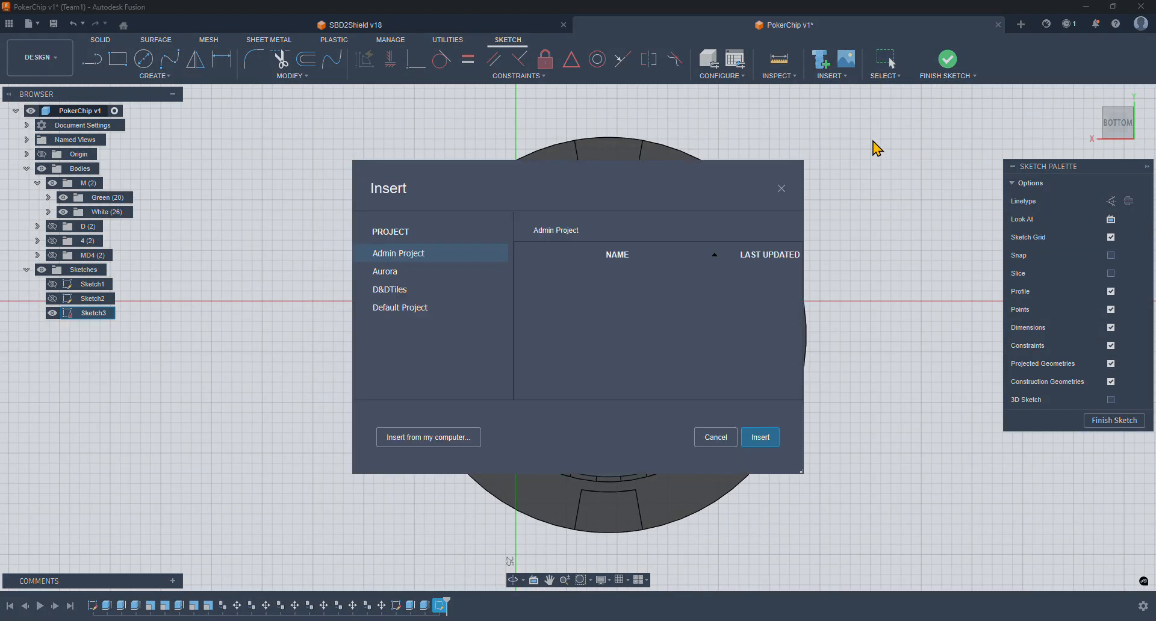
left_click(475, 433)
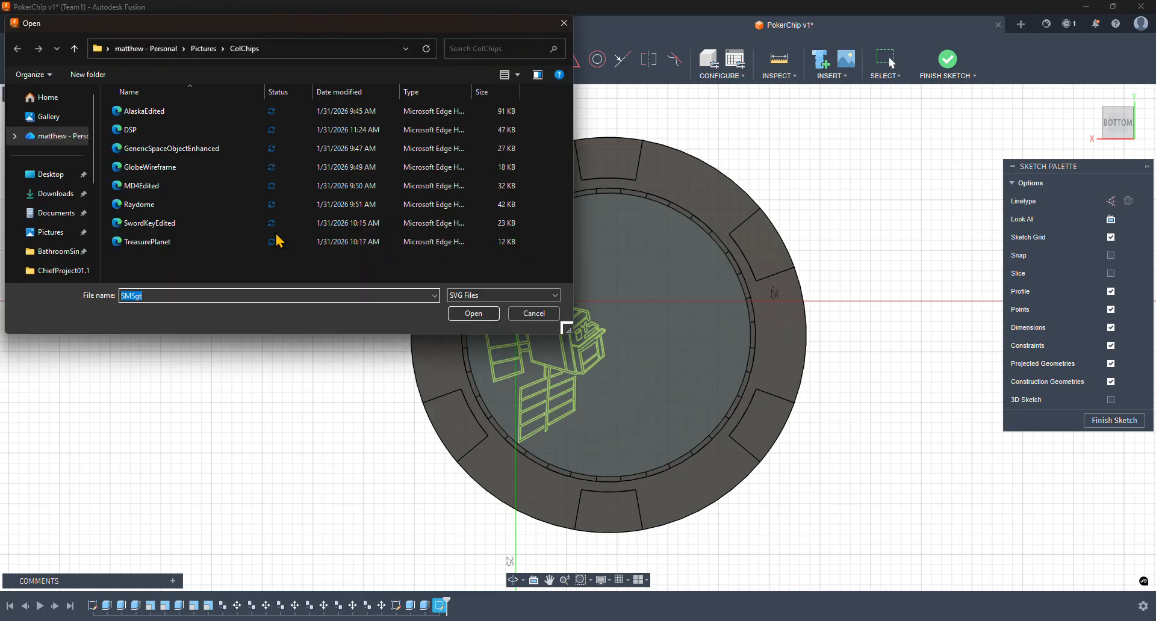
left_click(198, 137)
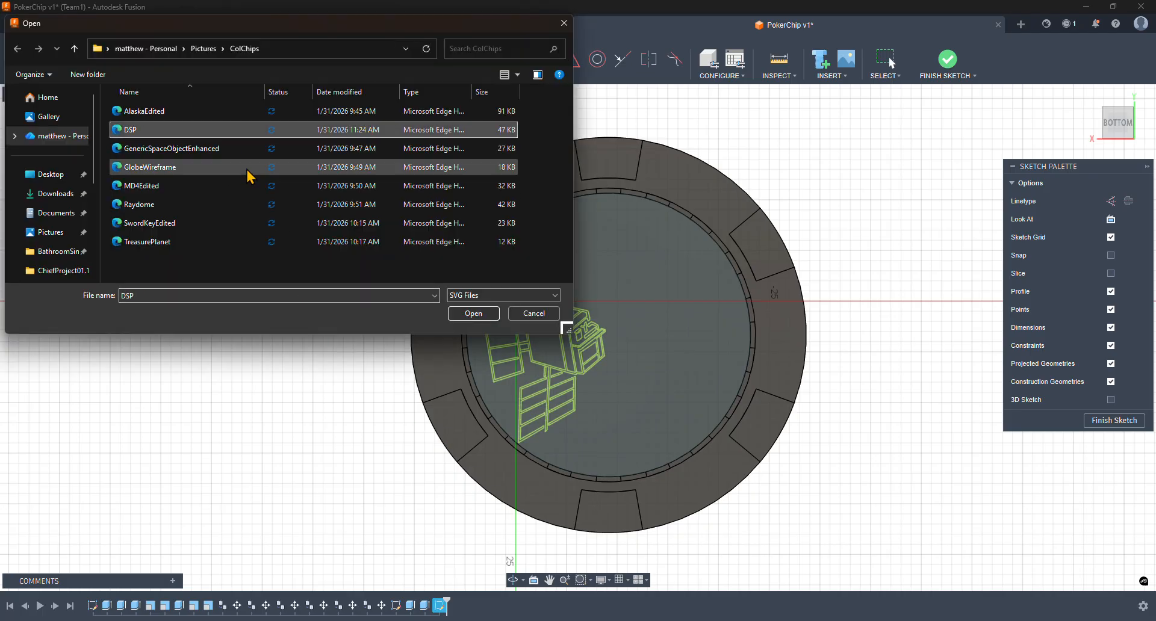
left_click(473, 313)
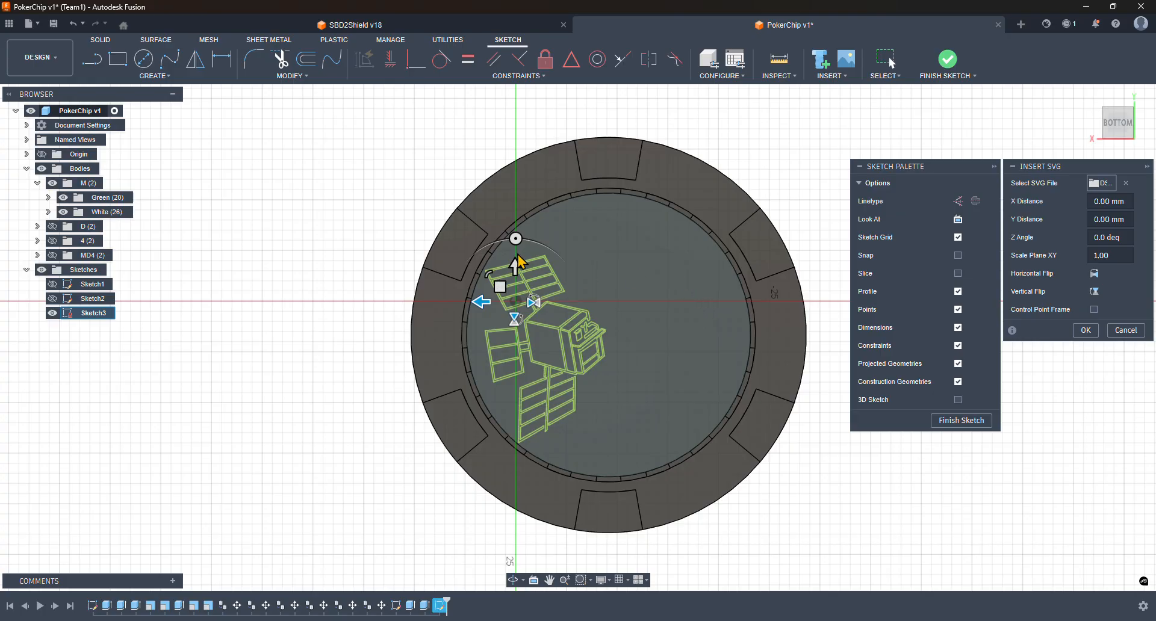
- Rotate the DSP satellite about 135 degrees, scale it by about 1.265, and shift it about 0.252 mm in X and 0.42 mm in Y
left_click_drag(489, 278, 537, 326)
left_click_drag(514, 240, 574, 359)
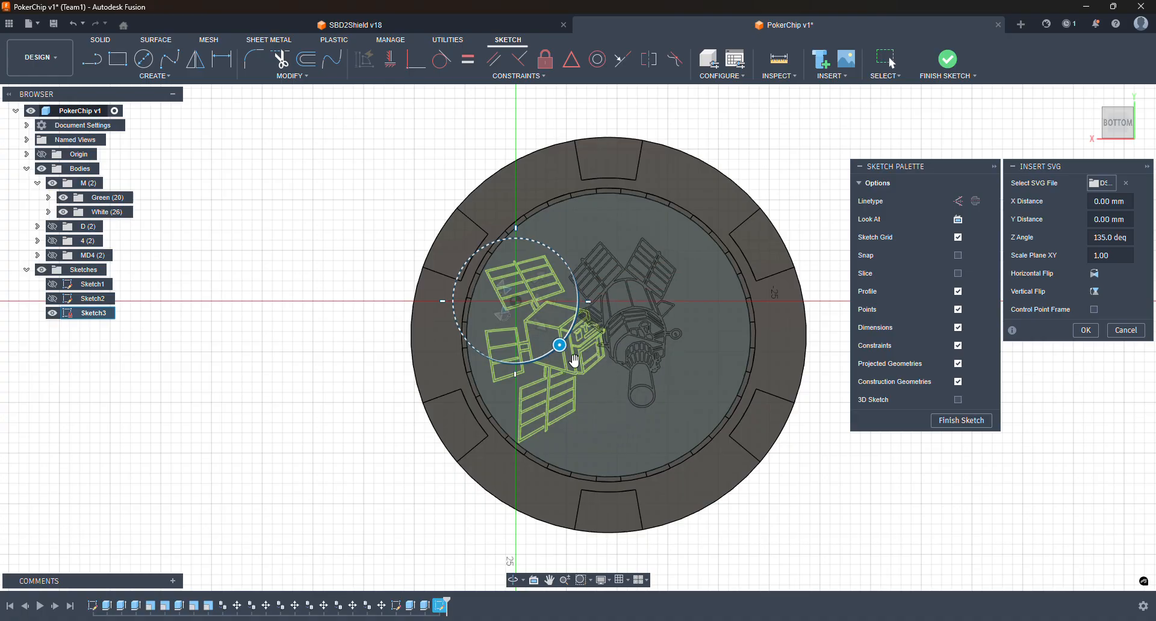
left_click_drag(559, 306, 563, 302)
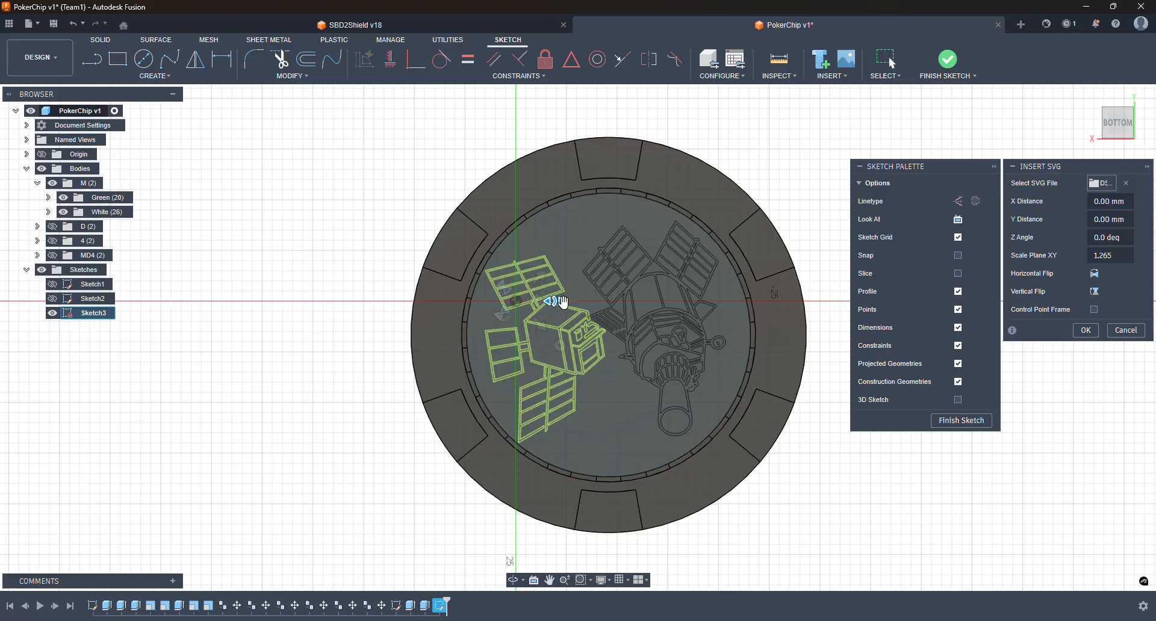
left_click_drag(538, 307, 543, 304)
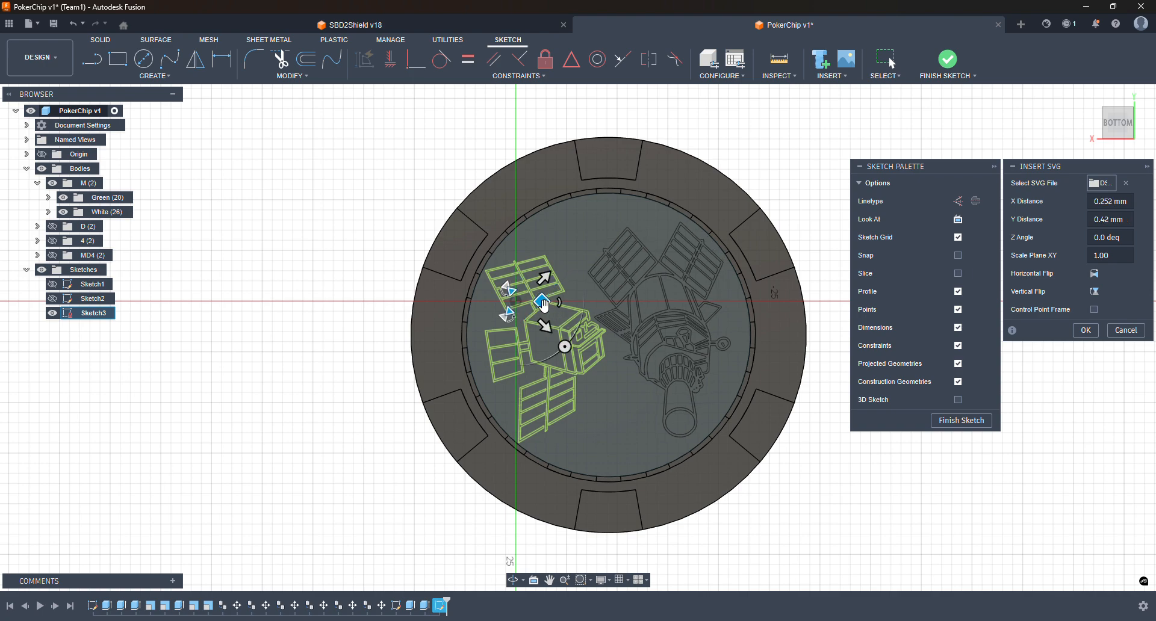
- Rotate the DSP satellite about 5 degrees more, shift it about 0.851 mm in X and 0.094 mm in Y, and accept the placement
left_click(564, 346)
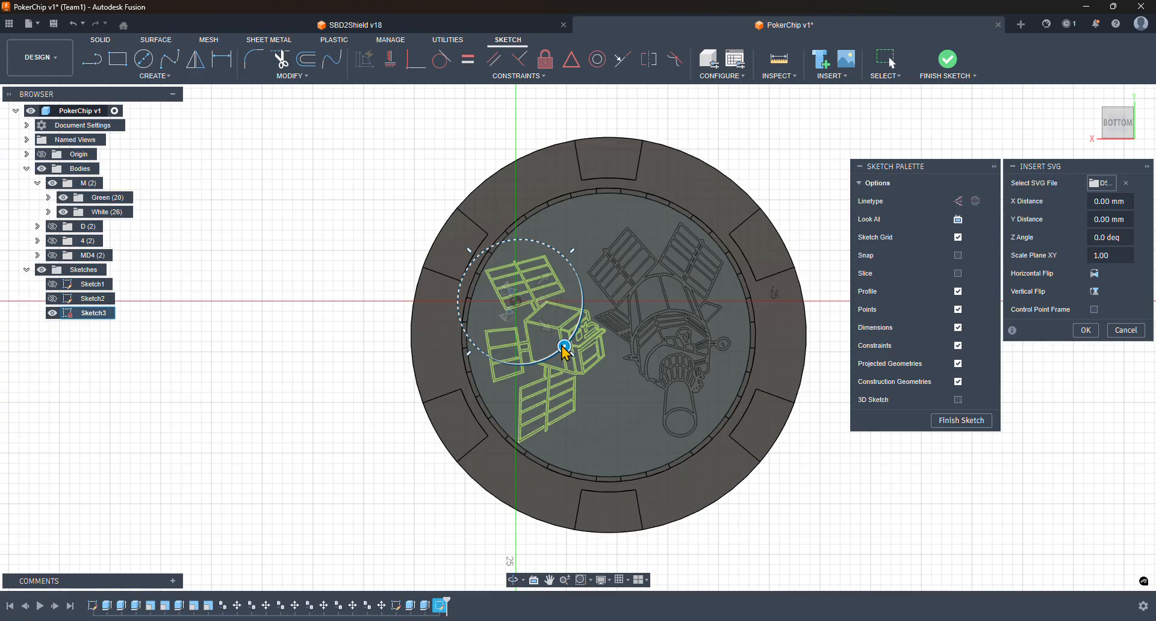
left_click_drag(564, 346, 560, 350)
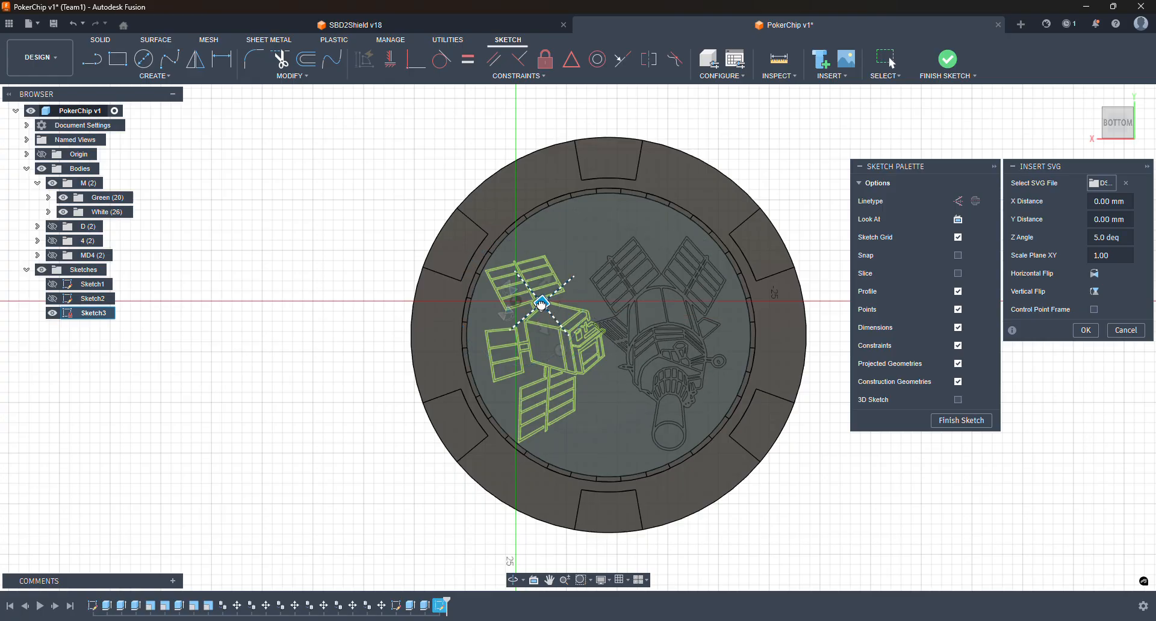
left_click_drag(542, 304, 548, 300)
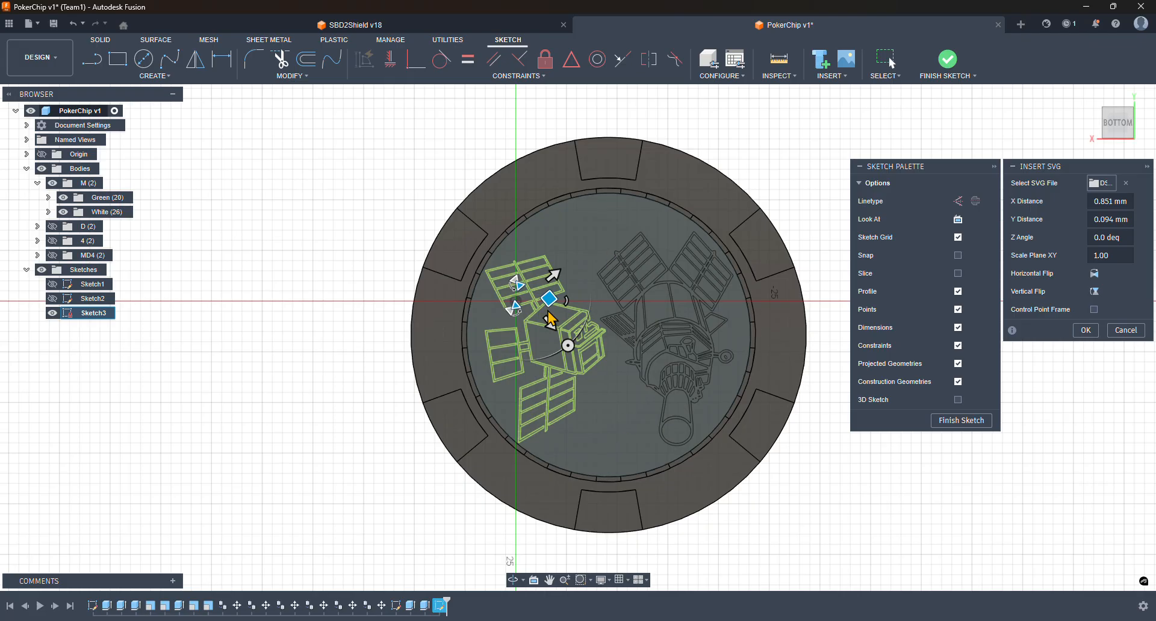
left_click(1086, 330)
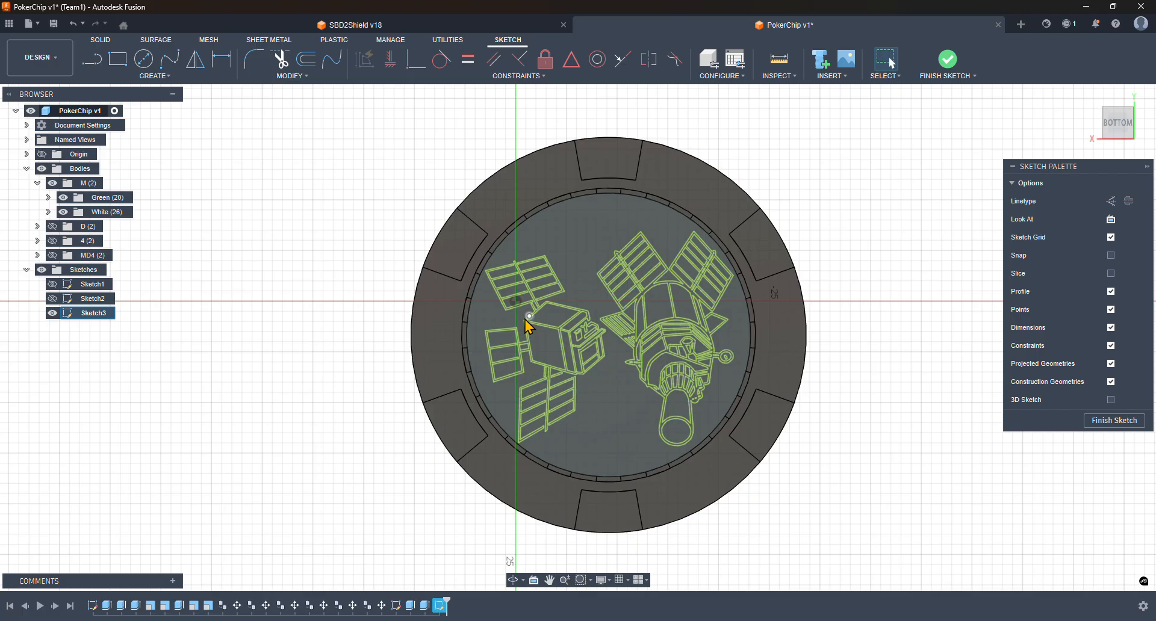
- Draw a line about 0.159 mm long bridging the generic satellite's short strut and the lowest rib of its upper solar panel
scroll(527, 325, "up", 10)
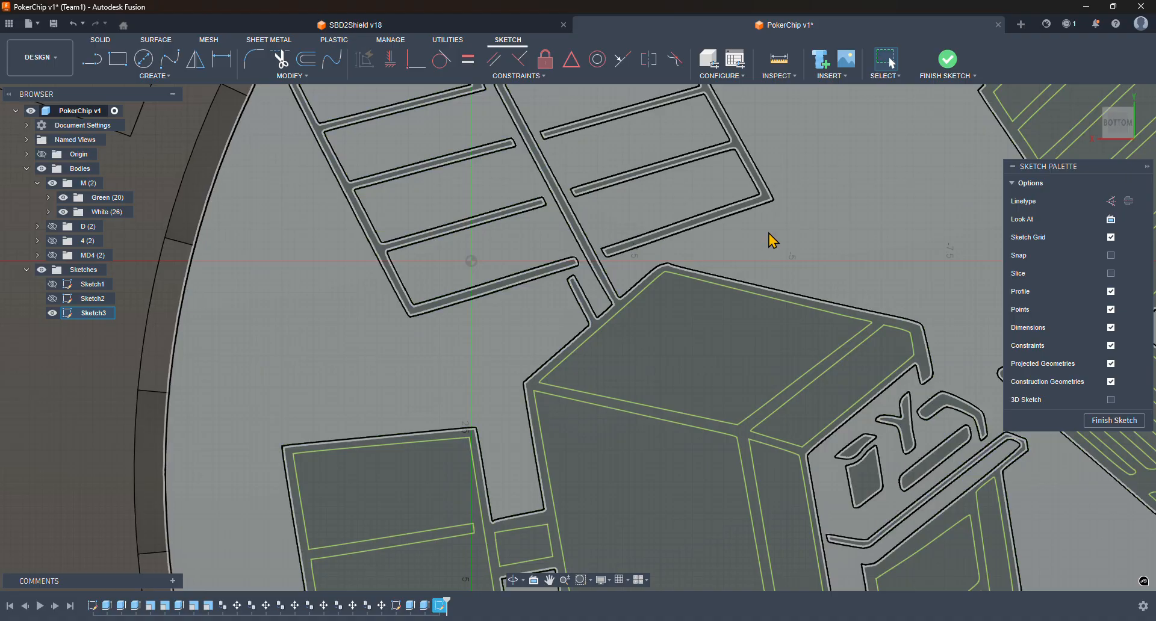
key("l")
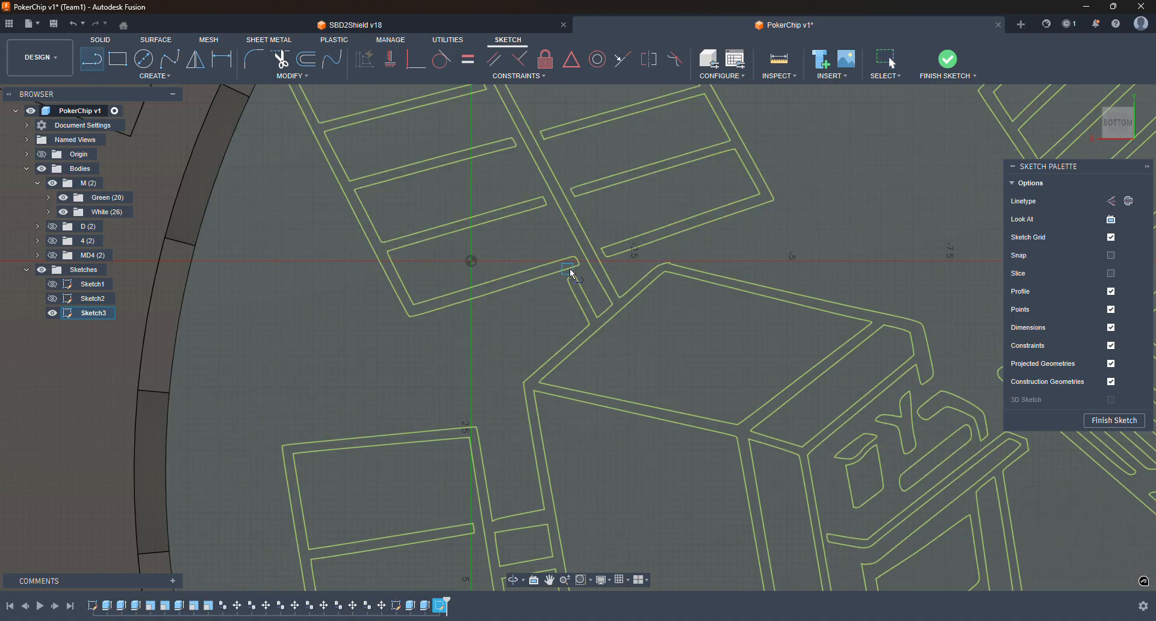
scroll(570, 266, "up", 5)
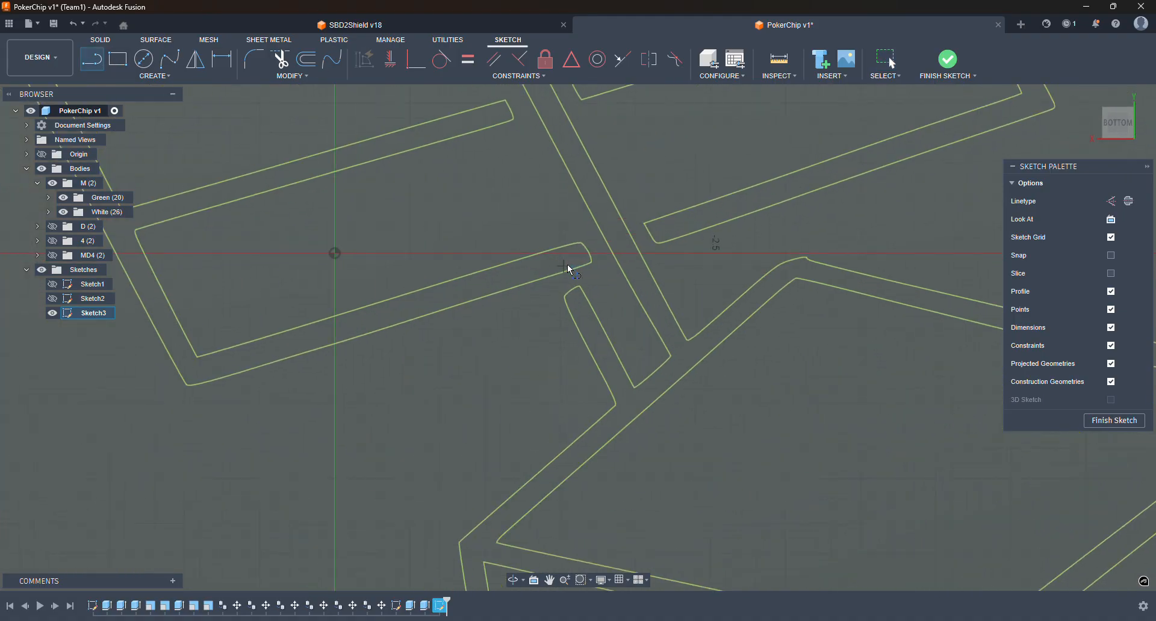
left_click(565, 300)
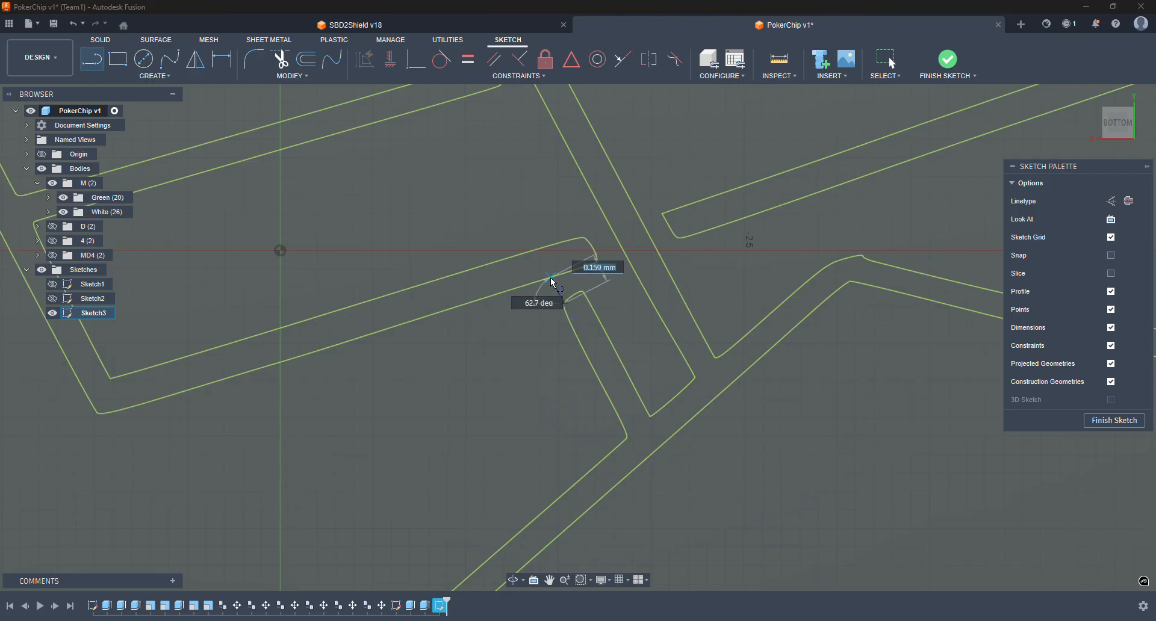
left_click(551, 276)
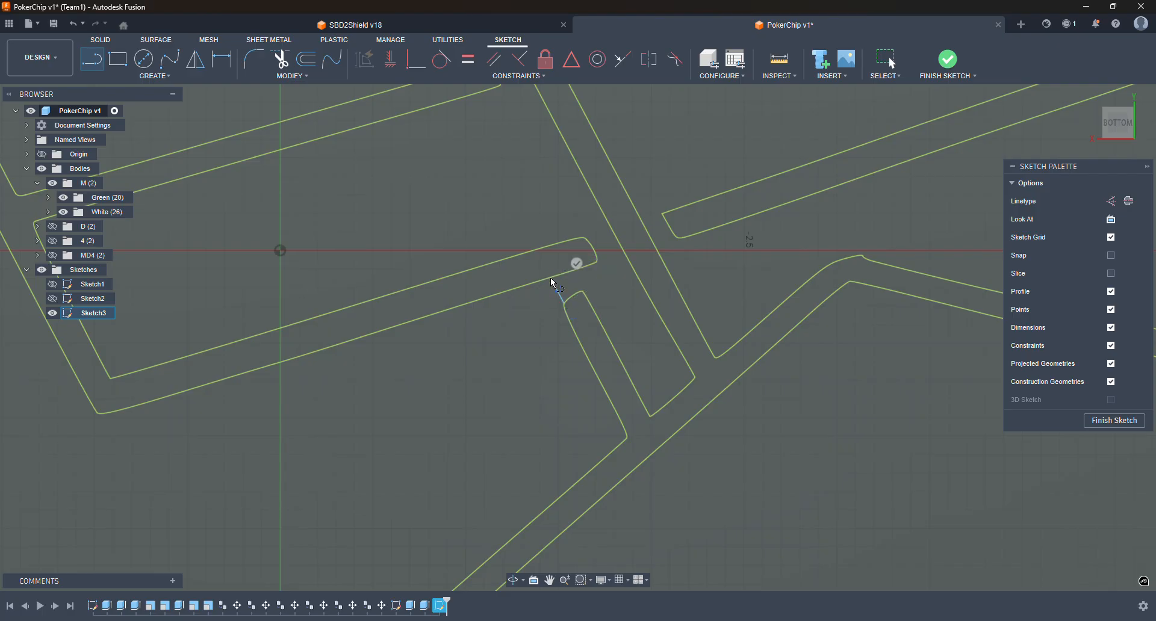
left_click(889, 65)
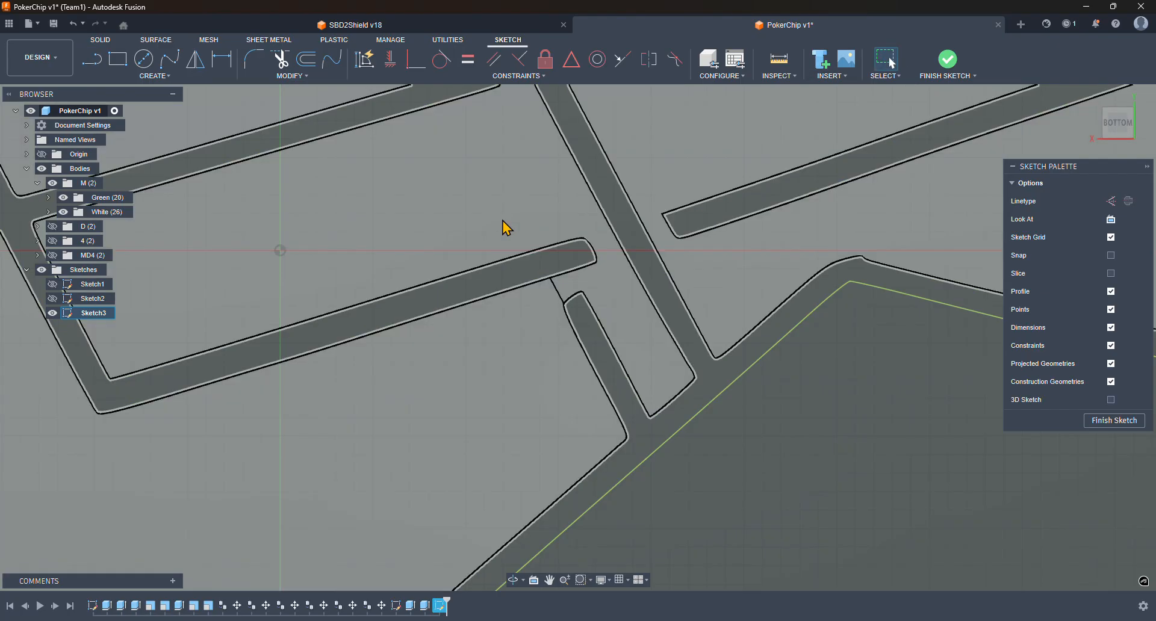
- Draw two lines about 0.140 mm and 0.172 mm long joining the generic satellite's outermost upper solar panel ribs to both sides of the central mast
scroll(506, 227, "down", 5)
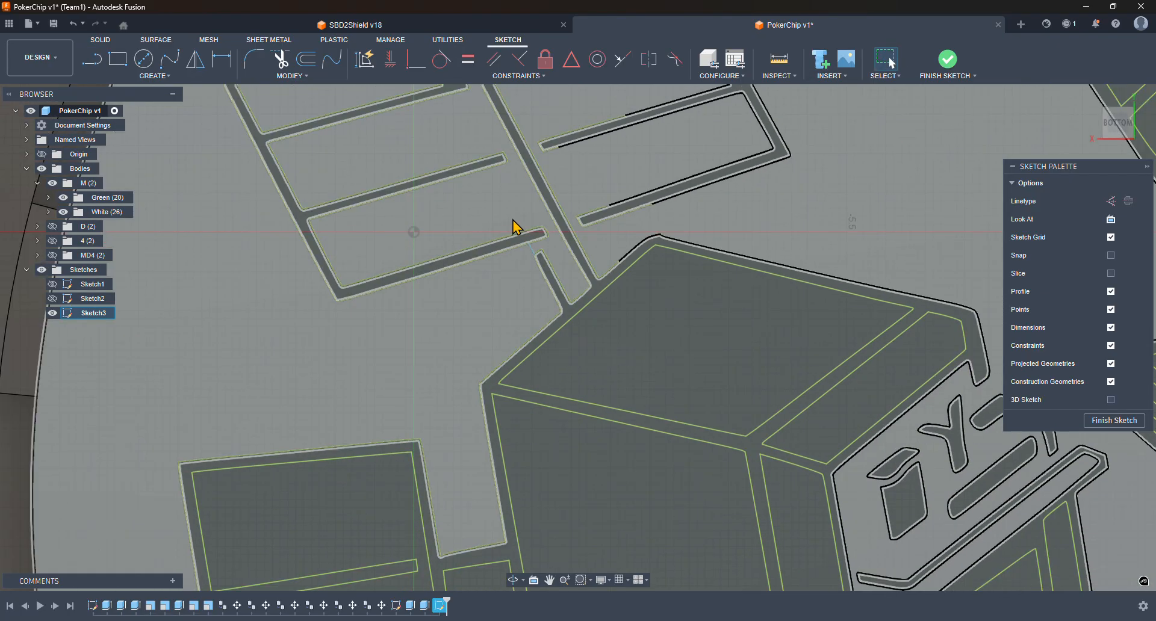
scroll(403, 104, "up", 6)
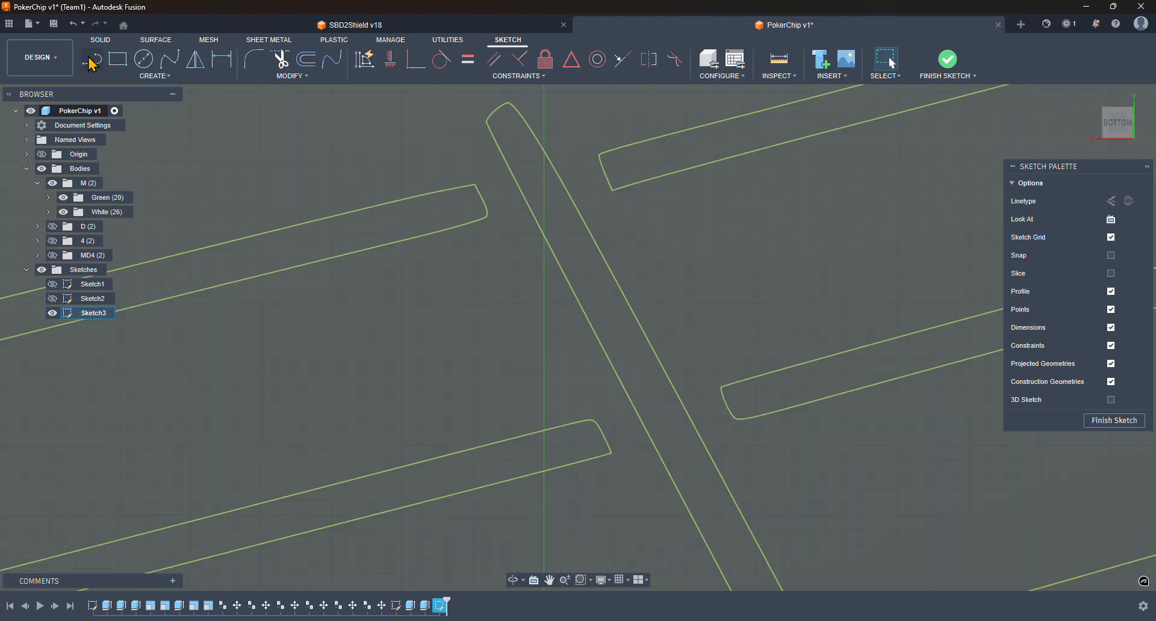
left_click(91, 60)
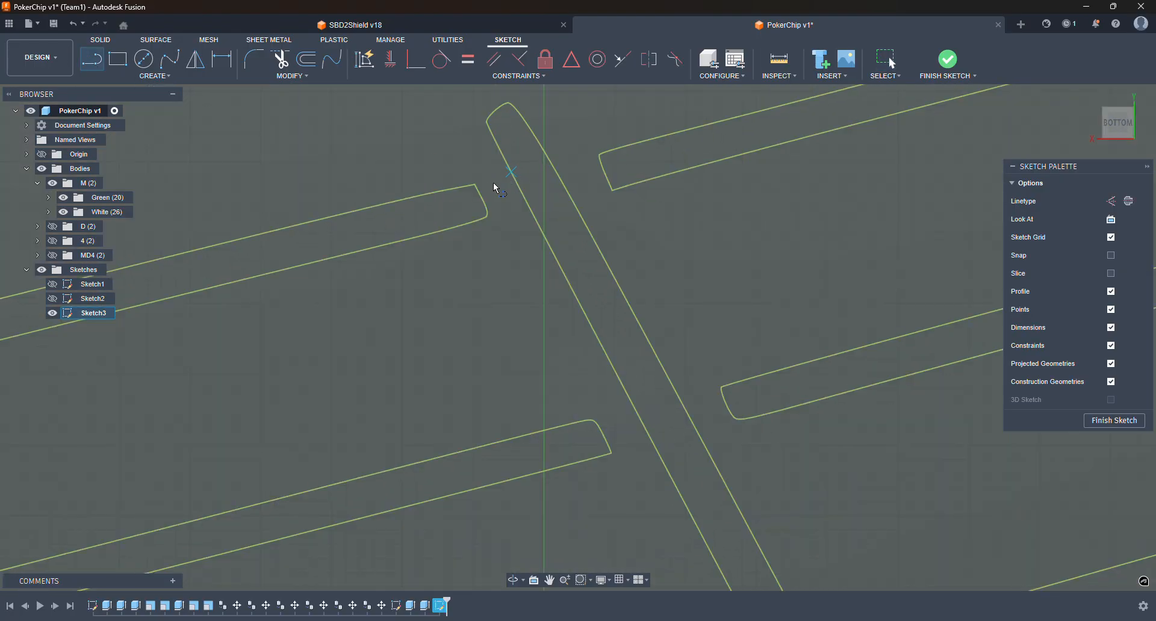
left_click(475, 188)
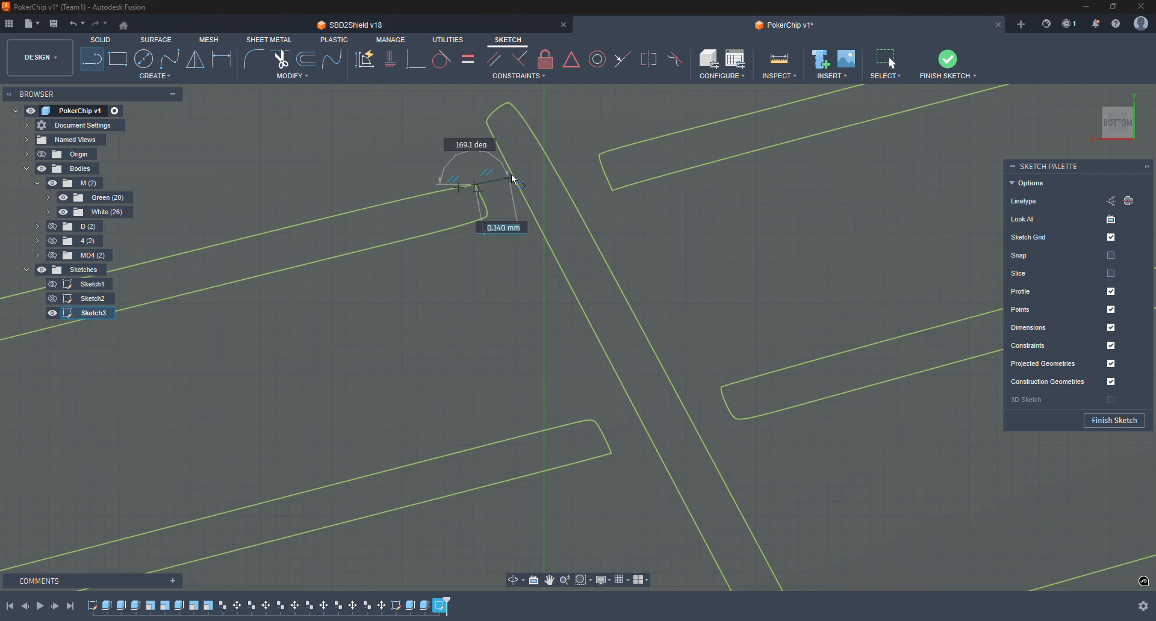
left_click(601, 156)
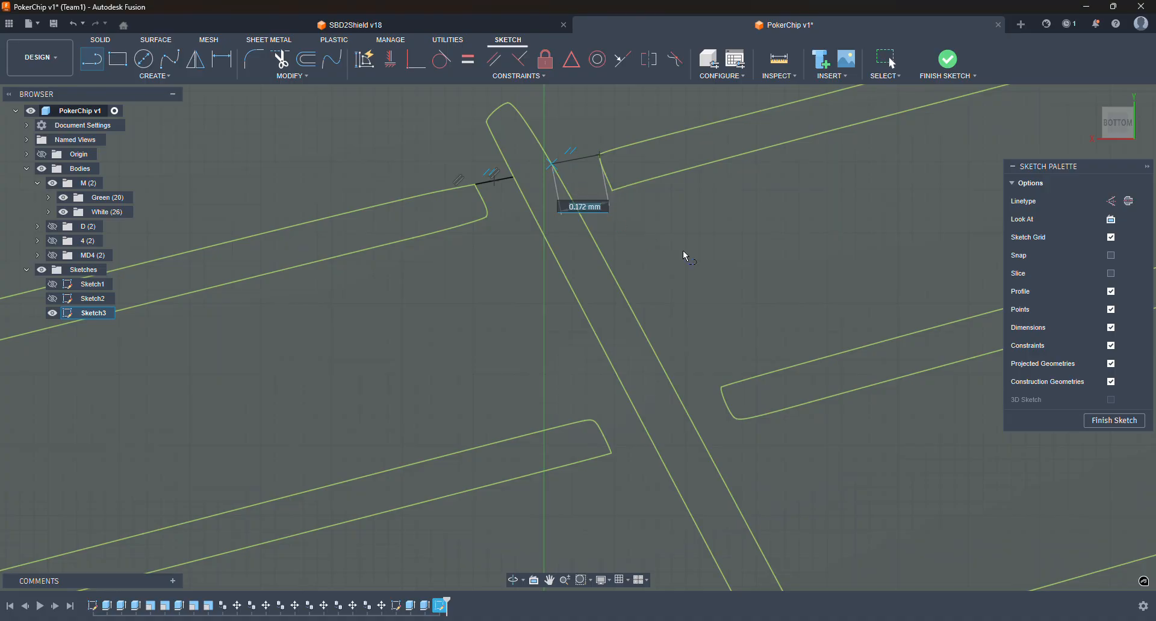
key("Escape")
- Draw a line about 0.659 mm long from the end of the upper solar panel's rib nearest the body to the body outline beside the mast
scroll(699, 254, "down", 5)
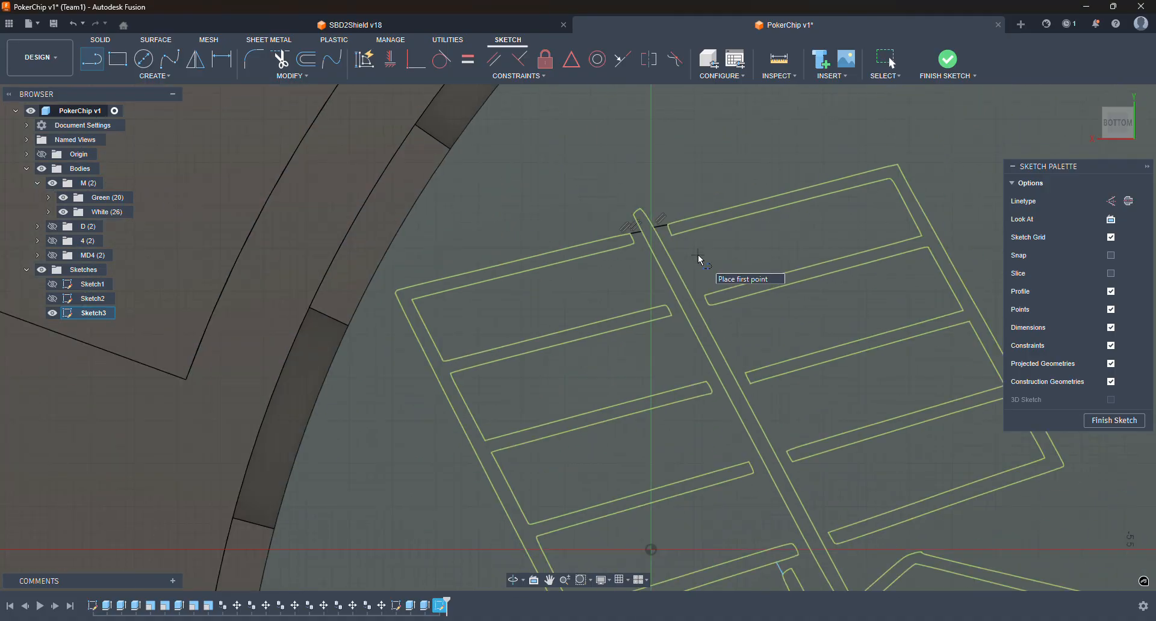
scroll(699, 255, "down", 2)
middle_click_drag(695, 322, 553, 173)
scroll(676, 328, "up", 5)
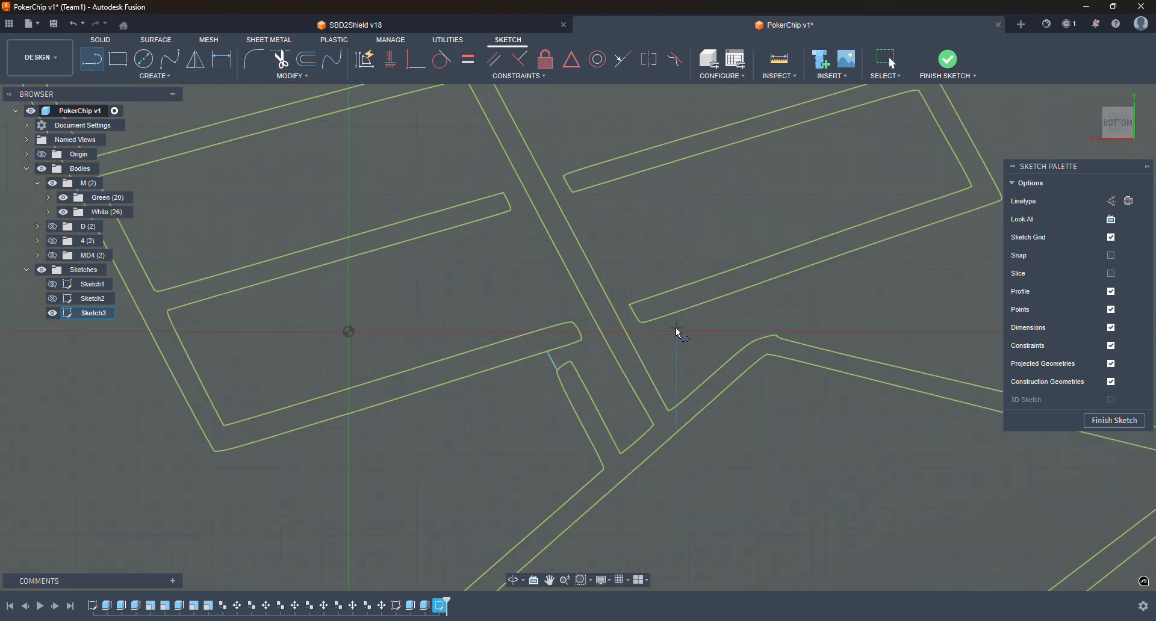
scroll(675, 328, "up", 3)
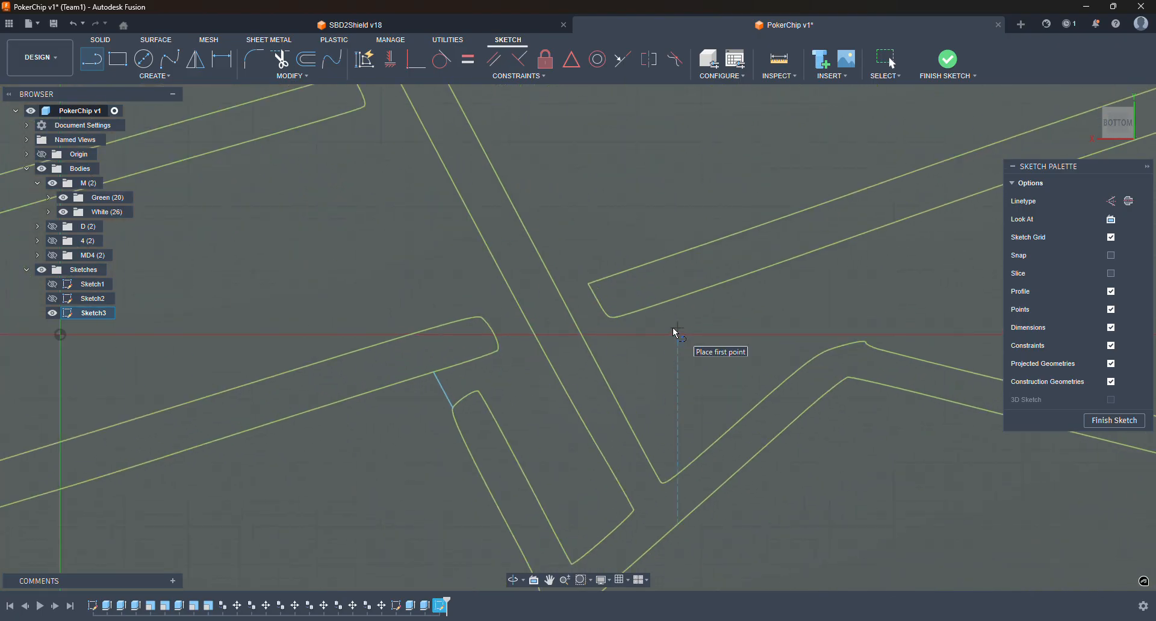
left_click(609, 319)
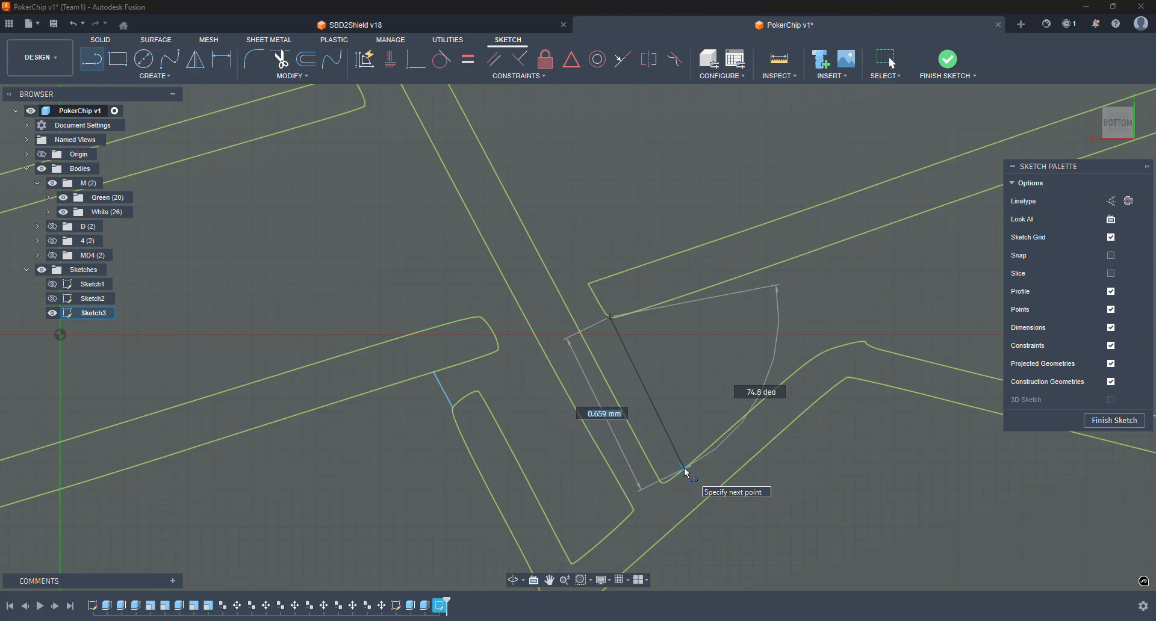
left_click(687, 471)
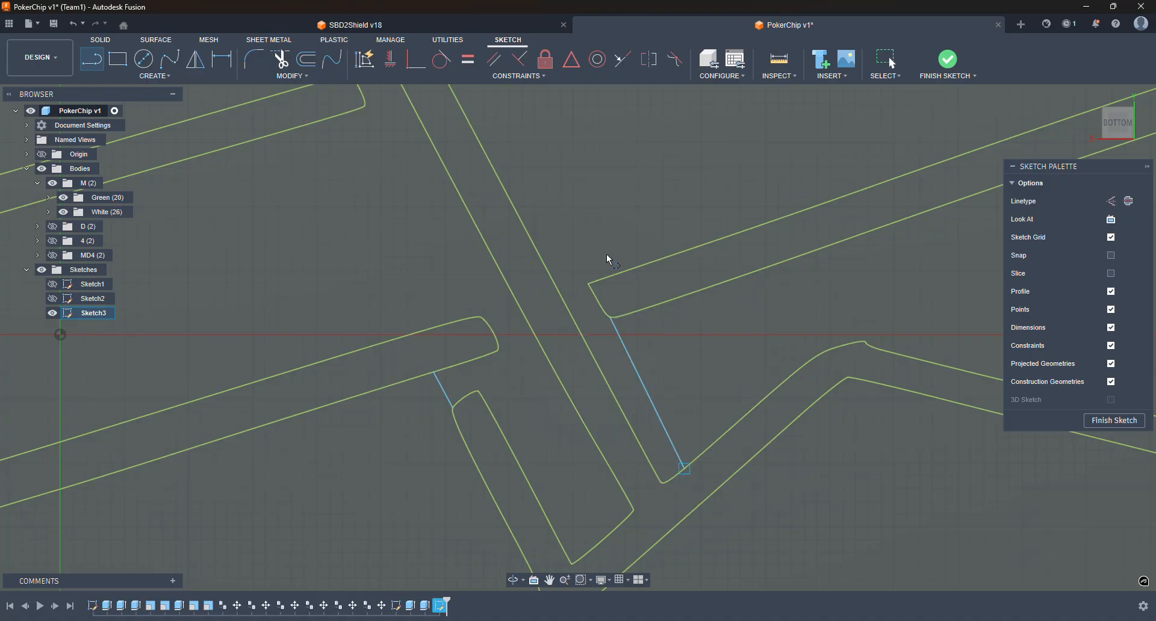
key("Escape")
- Check which profiles are closed on both sides of the upper solar panel and along the satellite's outline bands by selecting them
left_click(676, 217)
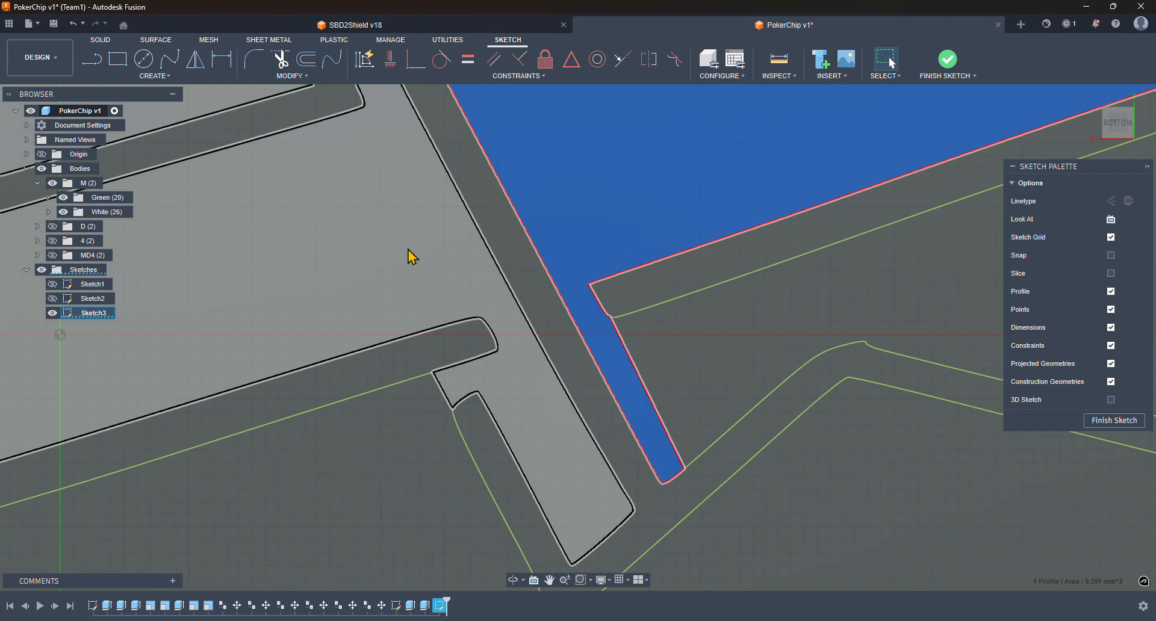
left_click(408, 250)
scroll(478, 271, "down", 6)
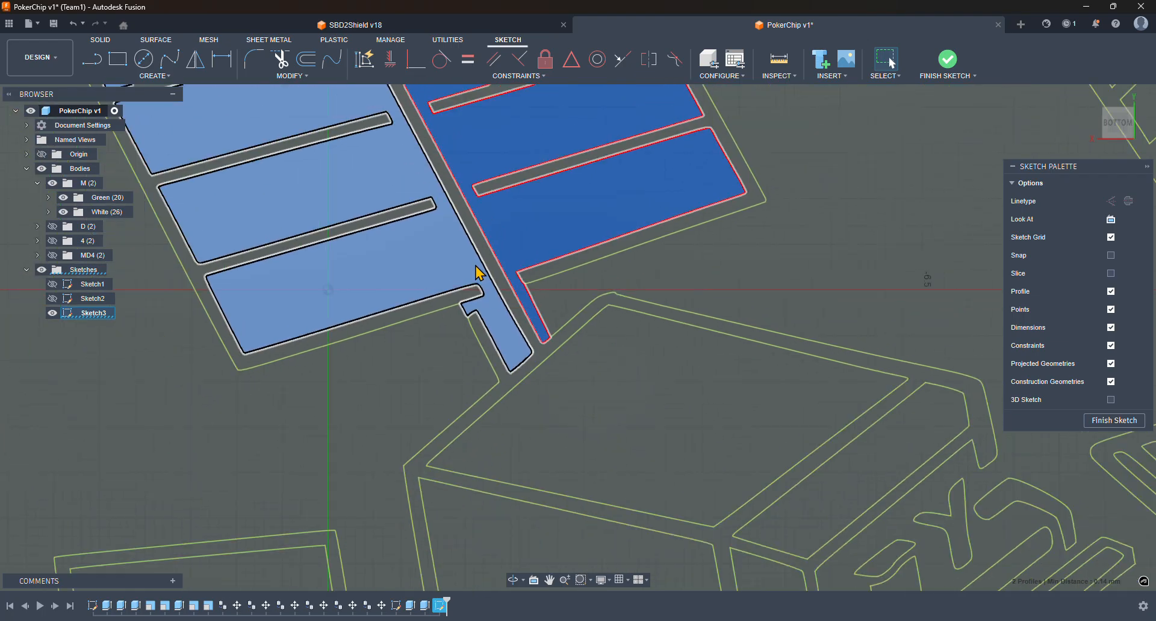
middle_click_drag(533, 200, 596, 312)
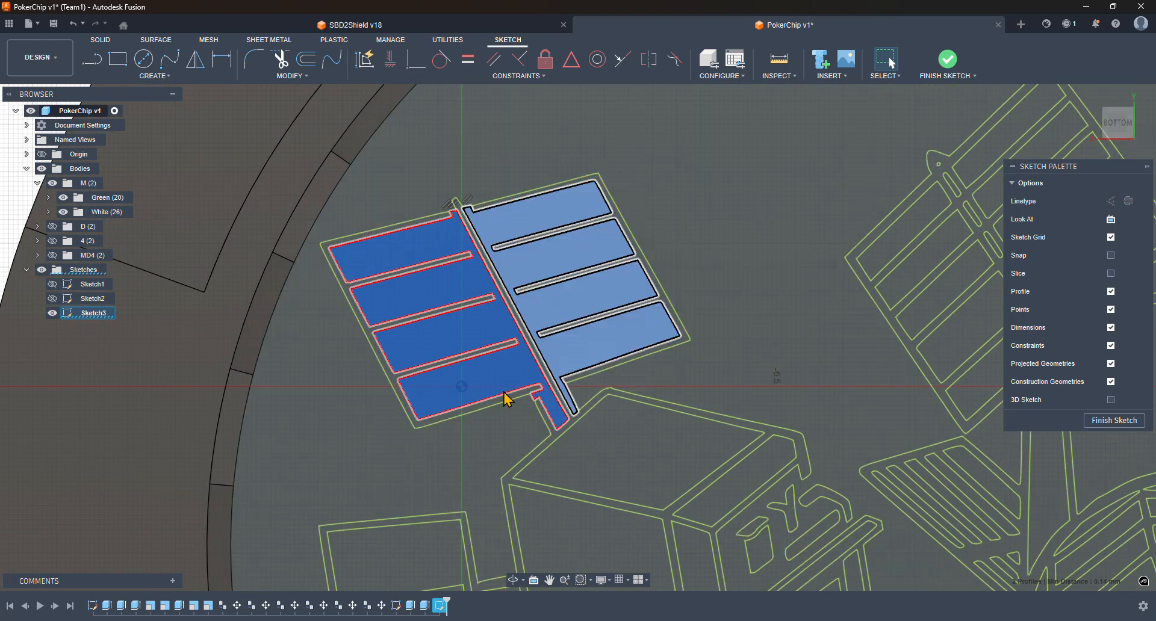
scroll(506, 402, "up", 5)
left_click(508, 408)
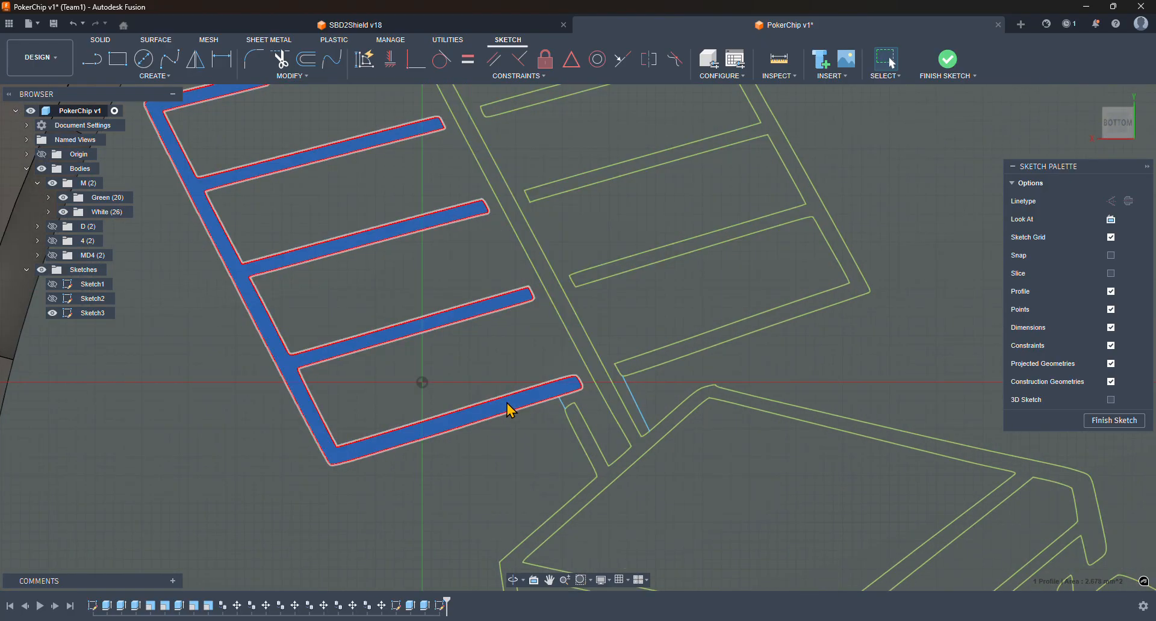
left_click(637, 384, "shift")
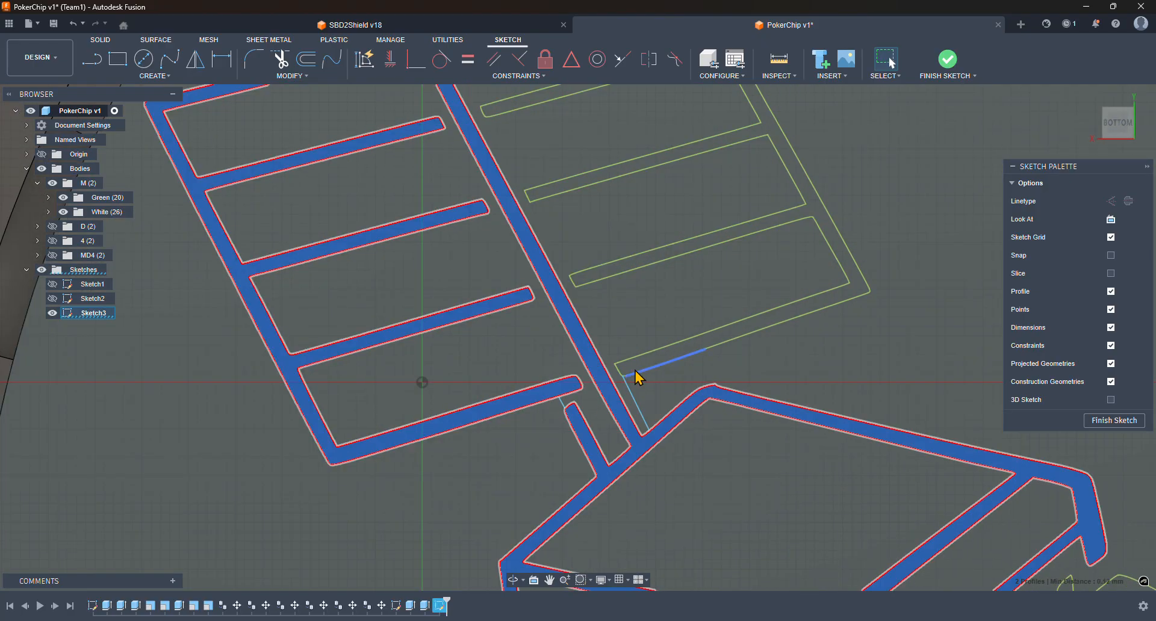
scroll(631, 357, "down", 2)
scroll(631, 357, "down", 3)
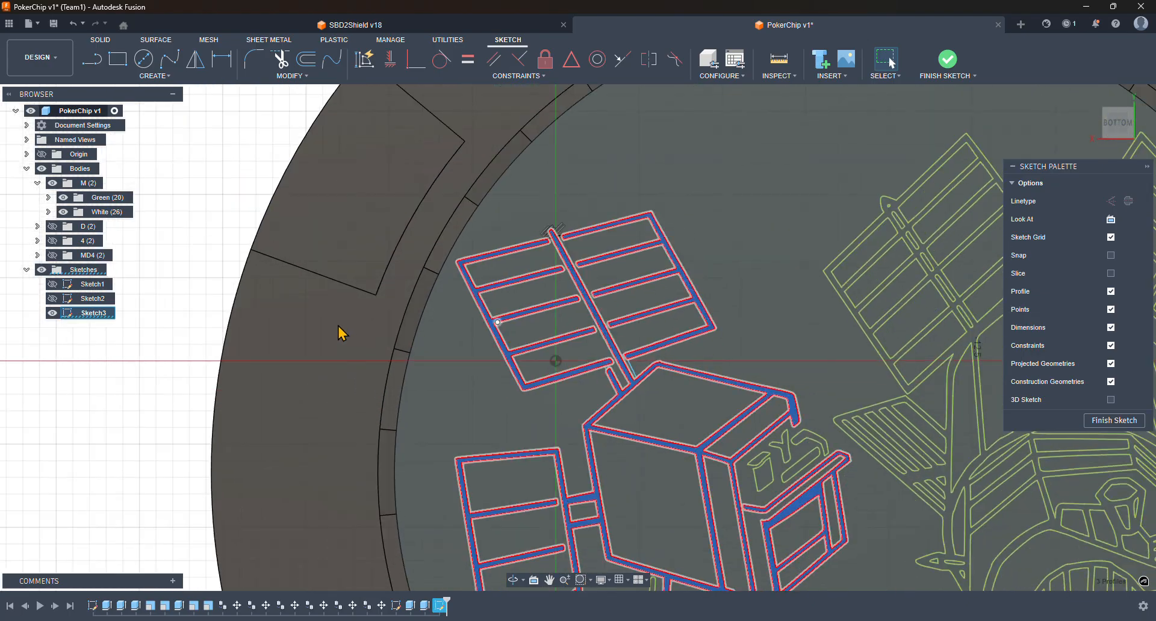
middle_click_drag(642, 549, 572, 351)
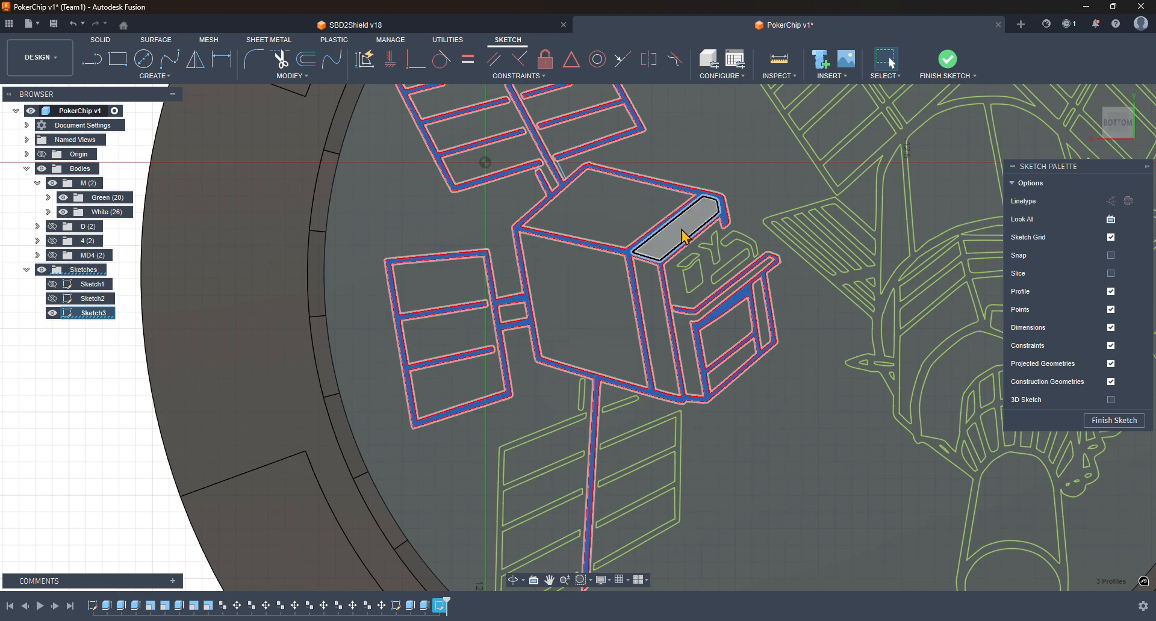
- Draw a line about 0.351 mm long from the body's upper corner to the curved front marking, and another from the marking's end to the rail
scroll(730, 248, "up", 3)
scroll(732, 235, "up", 2)
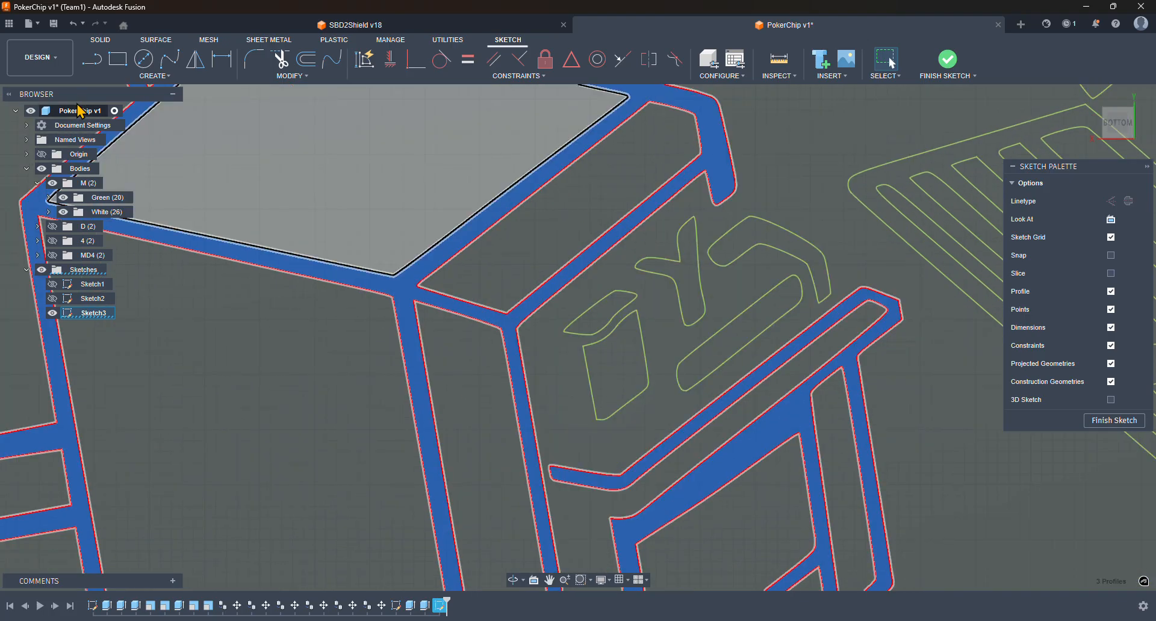
key("Escape")
key("l")
scroll(731, 195, "up", 4)
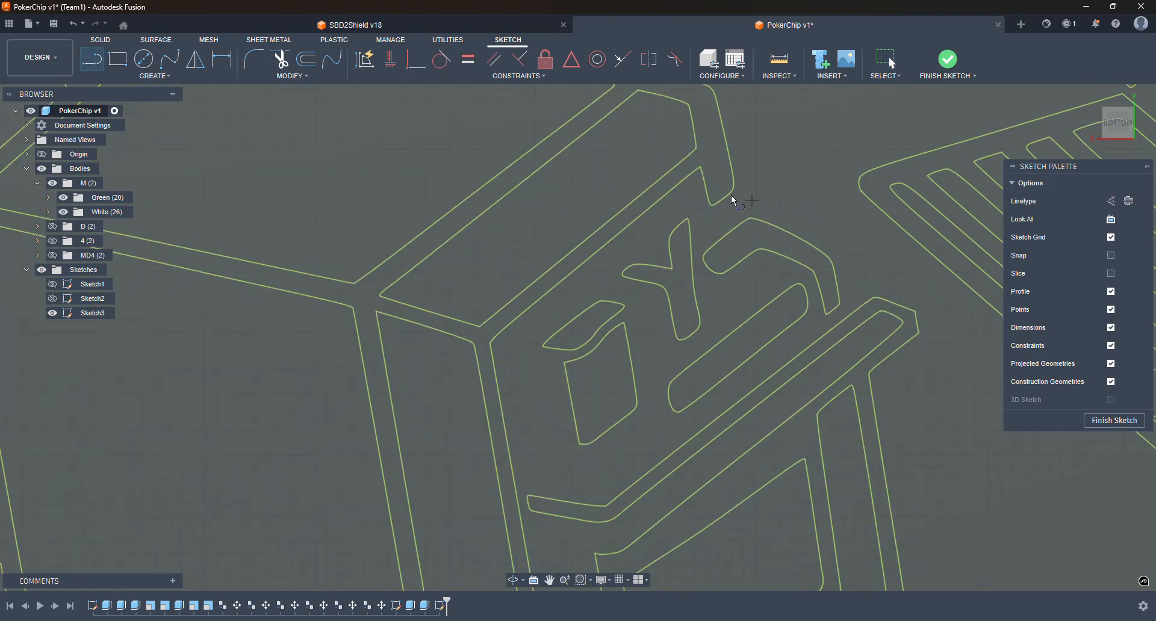
left_click(734, 164)
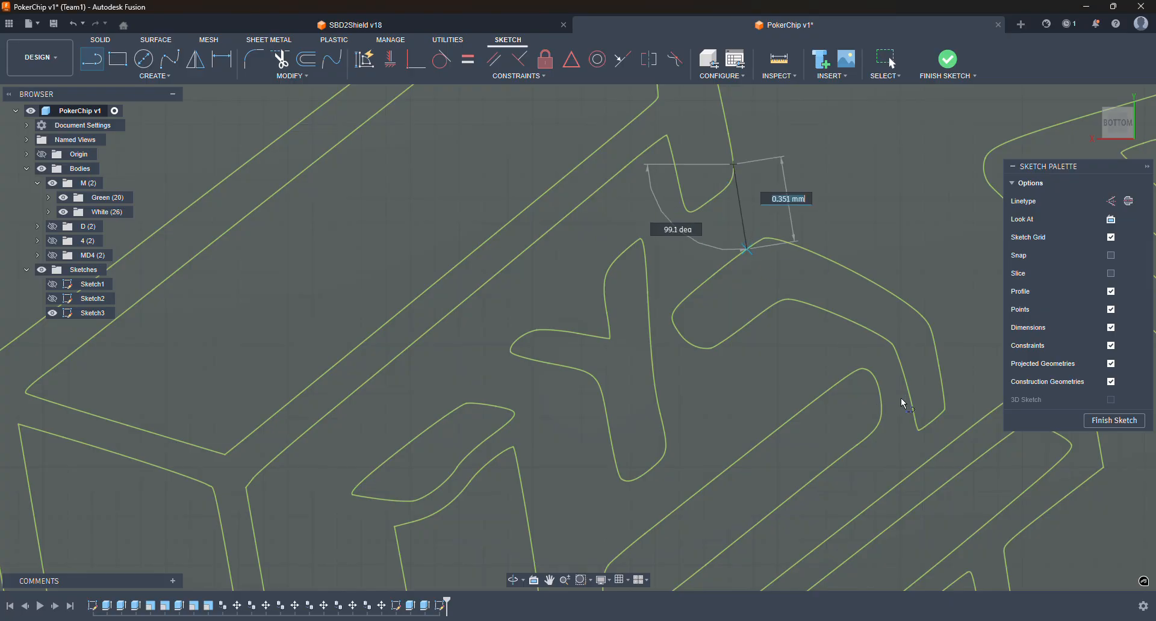
middle_click_drag(908, 408, 710, 229)
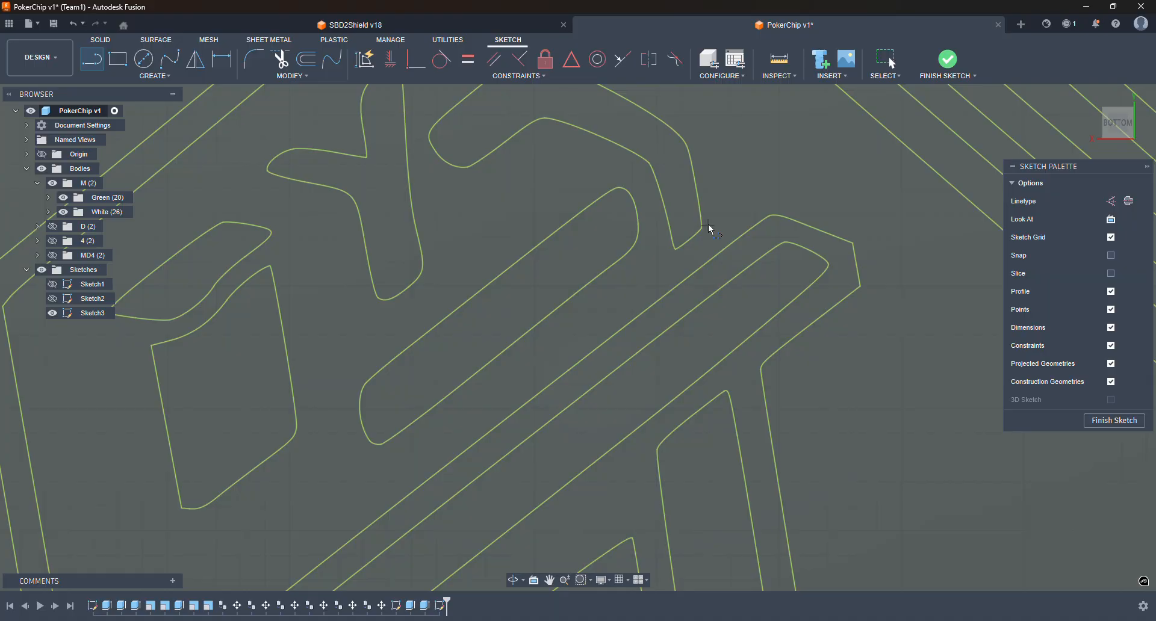
left_click(703, 229)
key("Escape")
scroll(761, 424, "down", 5)
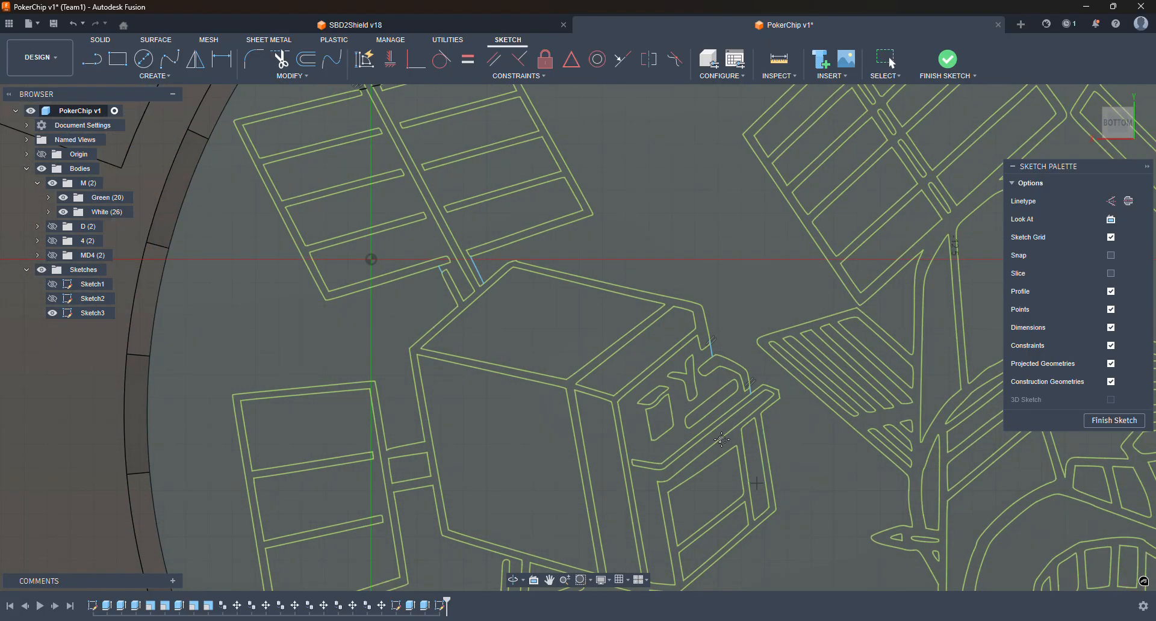
middle_click_drag(757, 483, 674, 348)
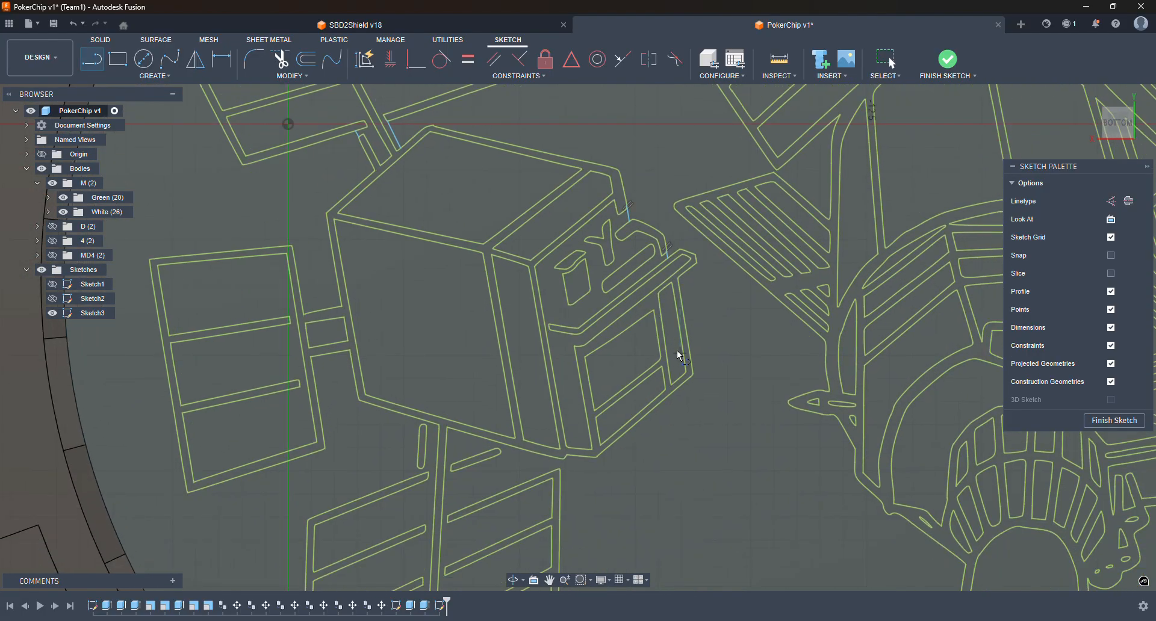
key("Escape")
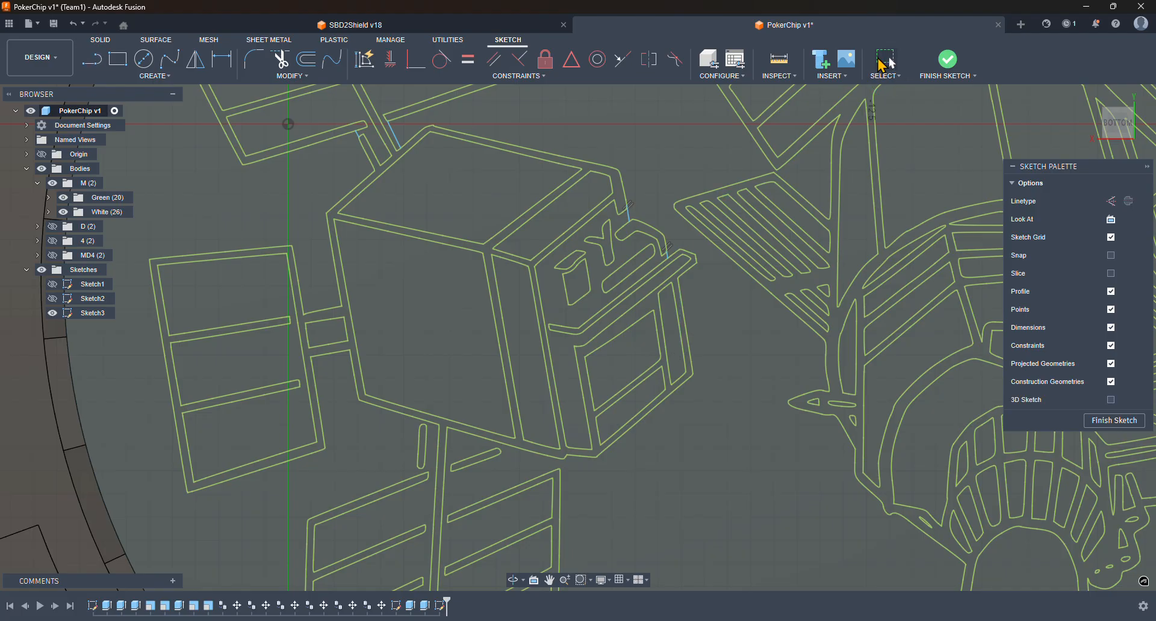
- Check the closed profiles on the satellite body's front side by selecting the marked face and the framed areas below the rail
left_click(560, 324)
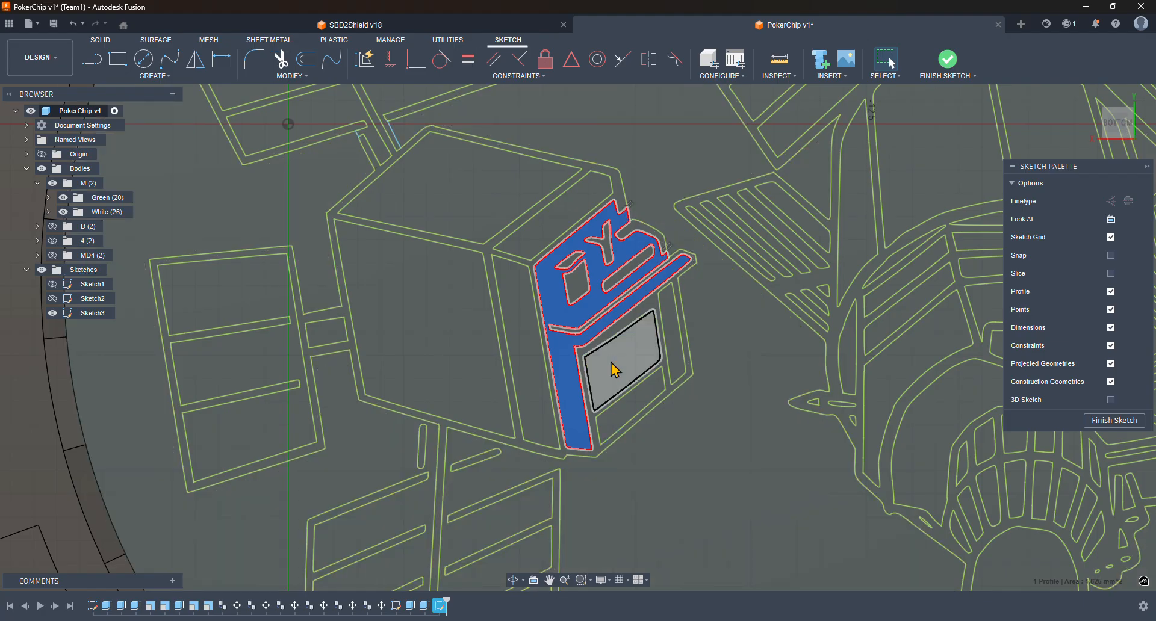
left_click(612, 369)
left_click(628, 413)
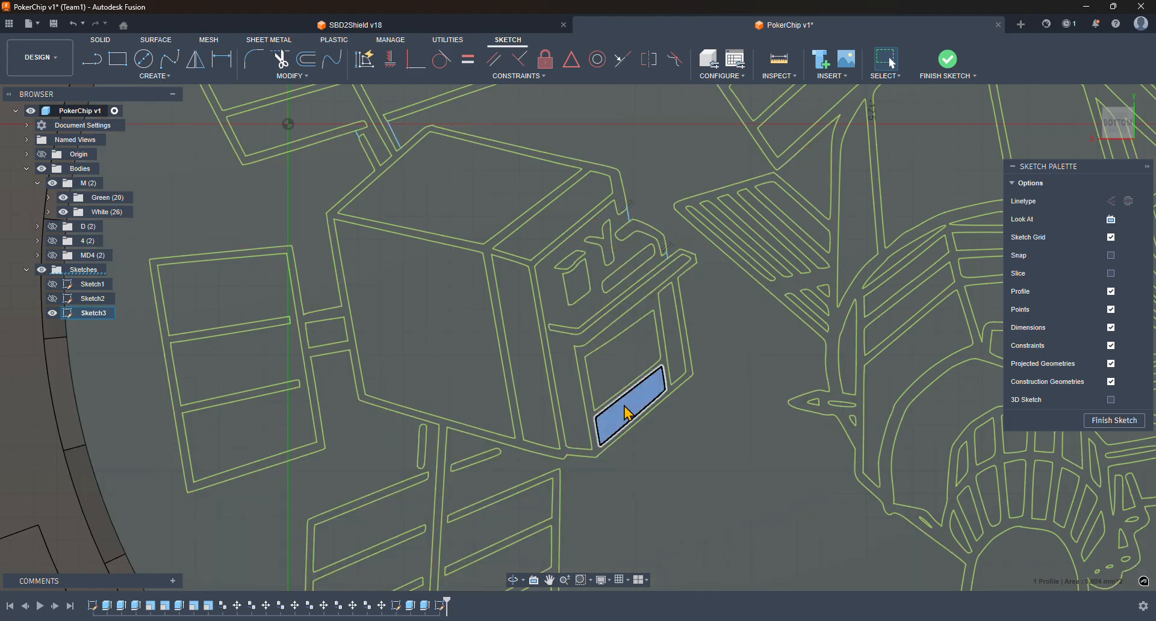
left_click(674, 329)
- Draw two lines about 0.212 mm and 0.189 mm long joining the lower solar panel's end ribs to both sides of its mast
mouse_move(597, 369)
middle_mouse_down()
mouse_move(681, 268)
mouse_move(708, 175)
middle_mouse_up()
scroll(545, 505, "up", 5)
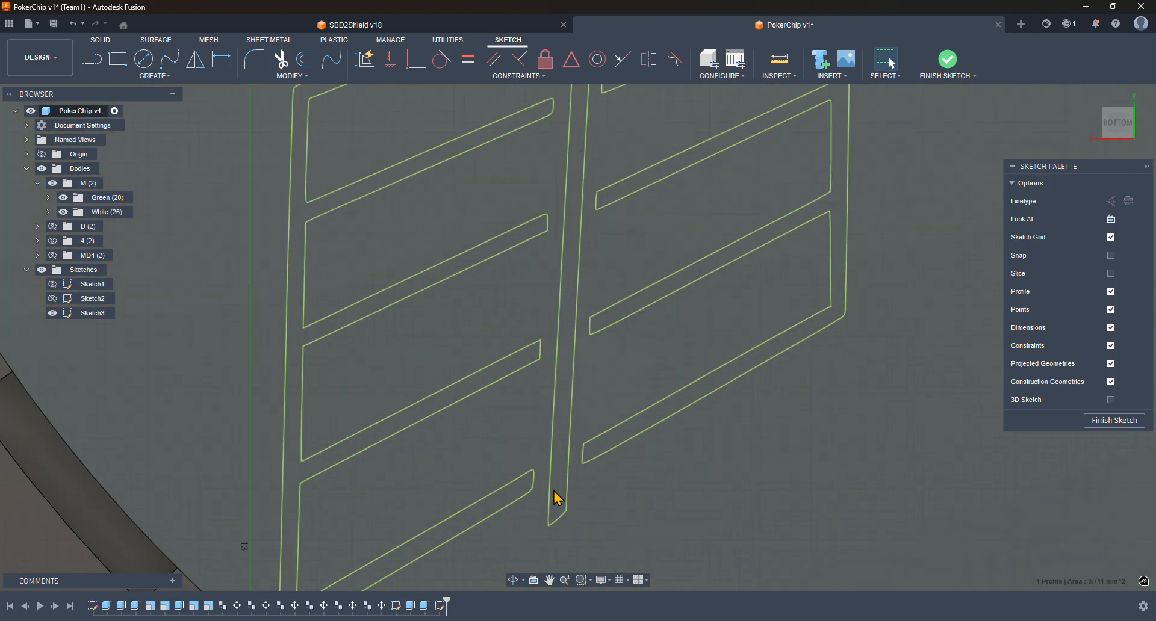
key("l")
scroll(537, 470, "up", 3)
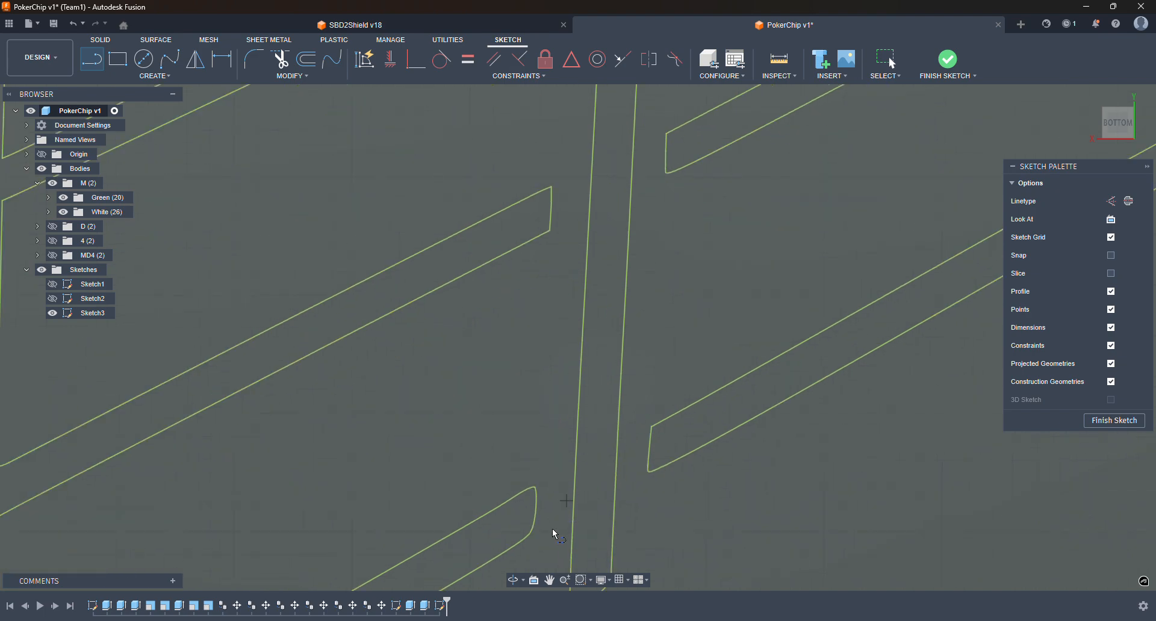
left_click(529, 536)
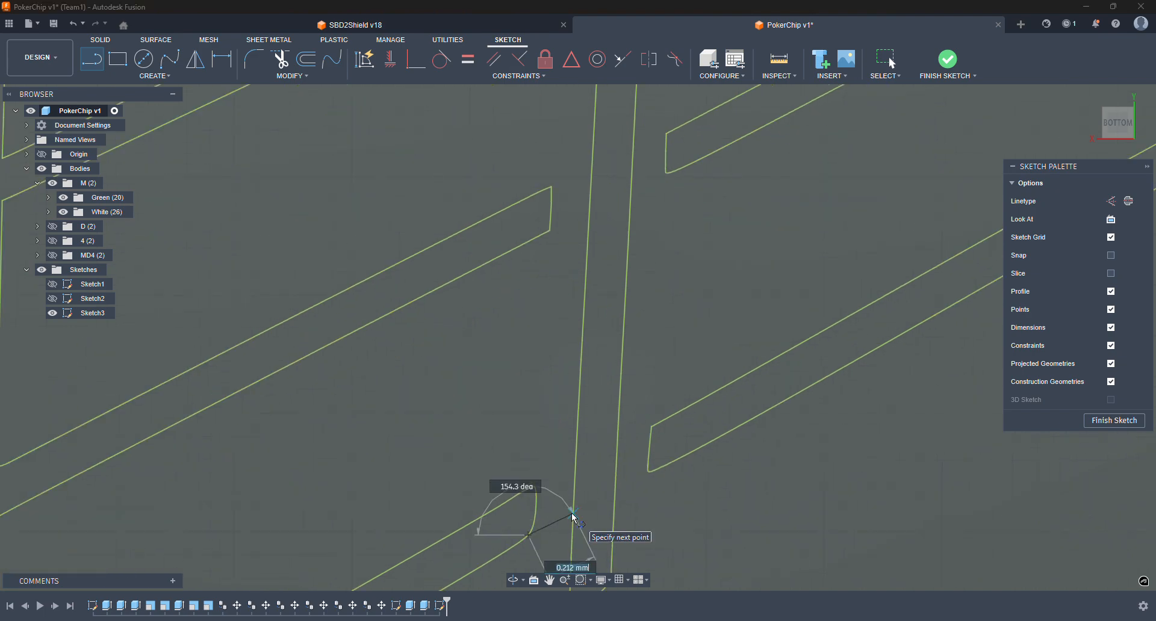
left_click(652, 471)
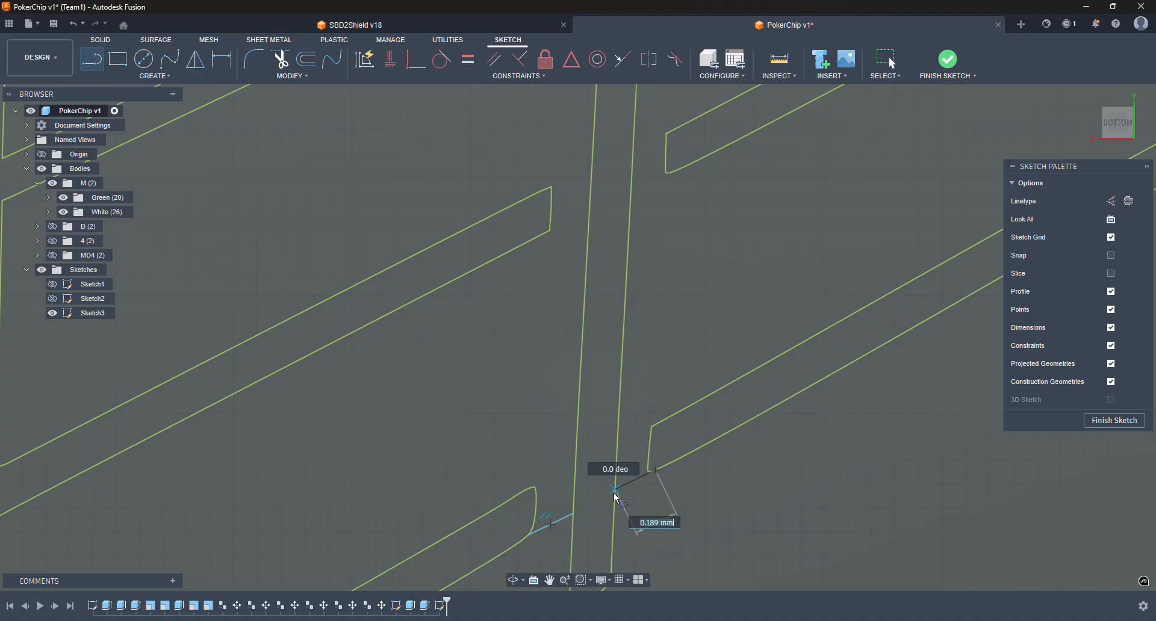
left_click(614, 492)
key("Escape")
- Draw a line bridging the rounded end of the slanted strut above the lower solar panel and the satellite body's lower edge
scroll(648, 355, "down", 5)
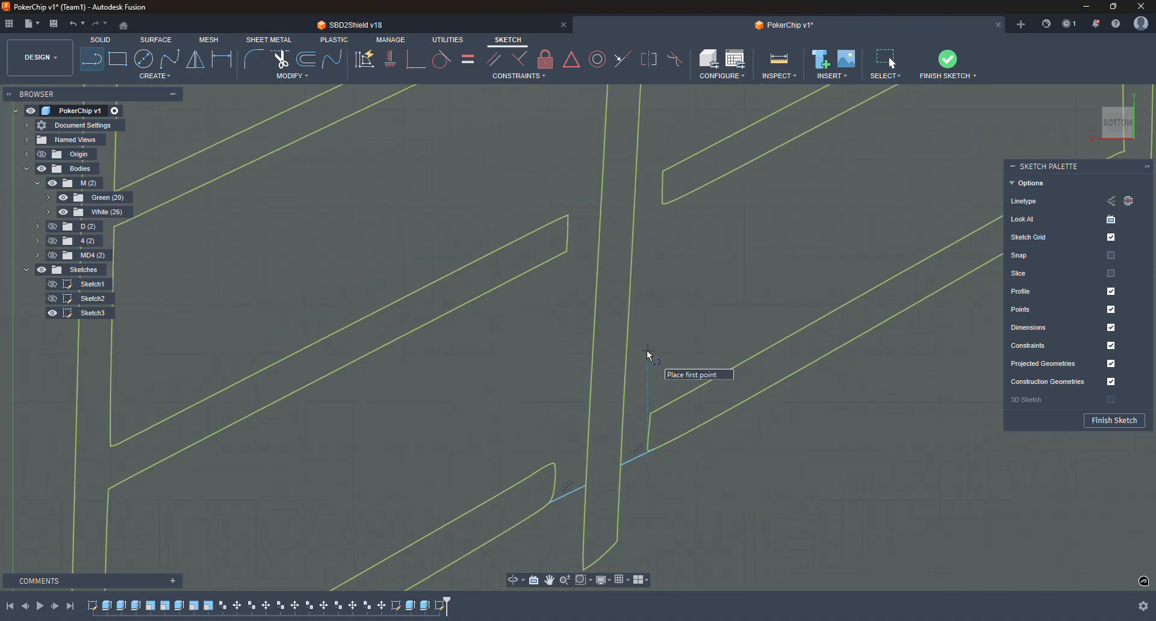
middle_click_drag(631, 429, 621, 566)
middle_click_drag(636, 242, 641, 318)
key("l")
scroll(640, 318, "up", 2)
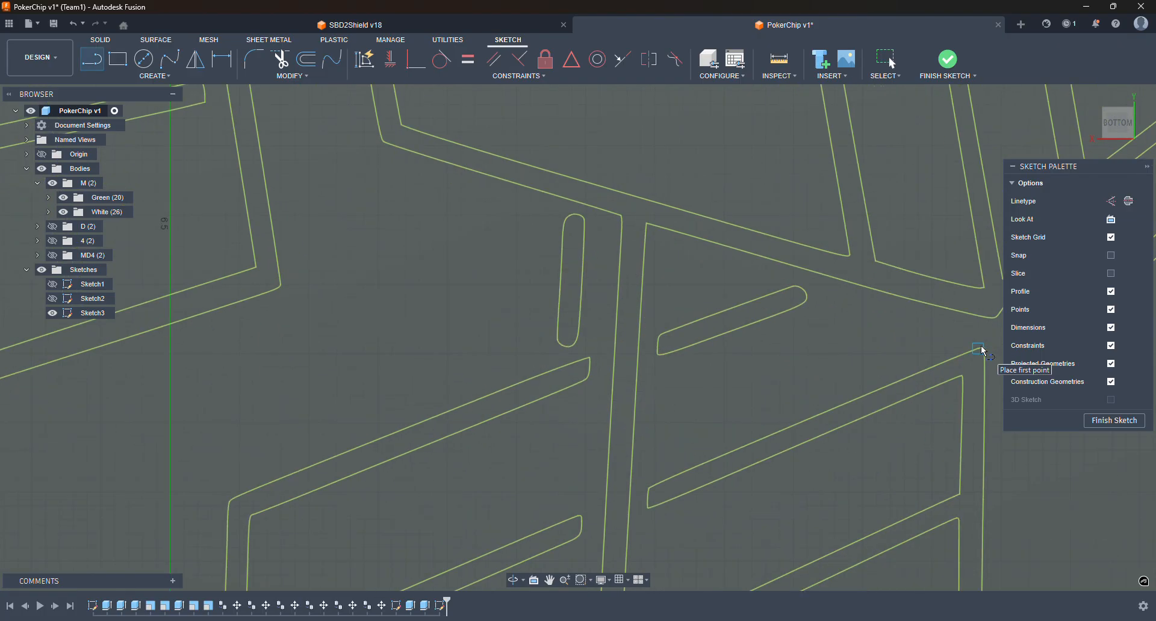
left_click(798, 288)
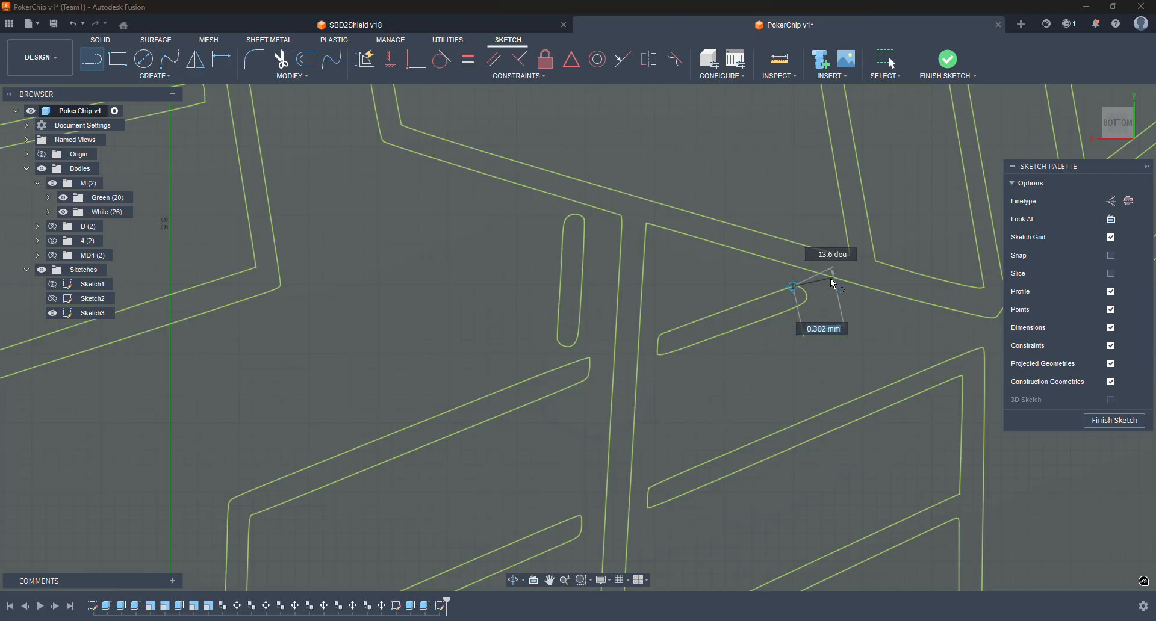
scroll(830, 276, "up", 5)
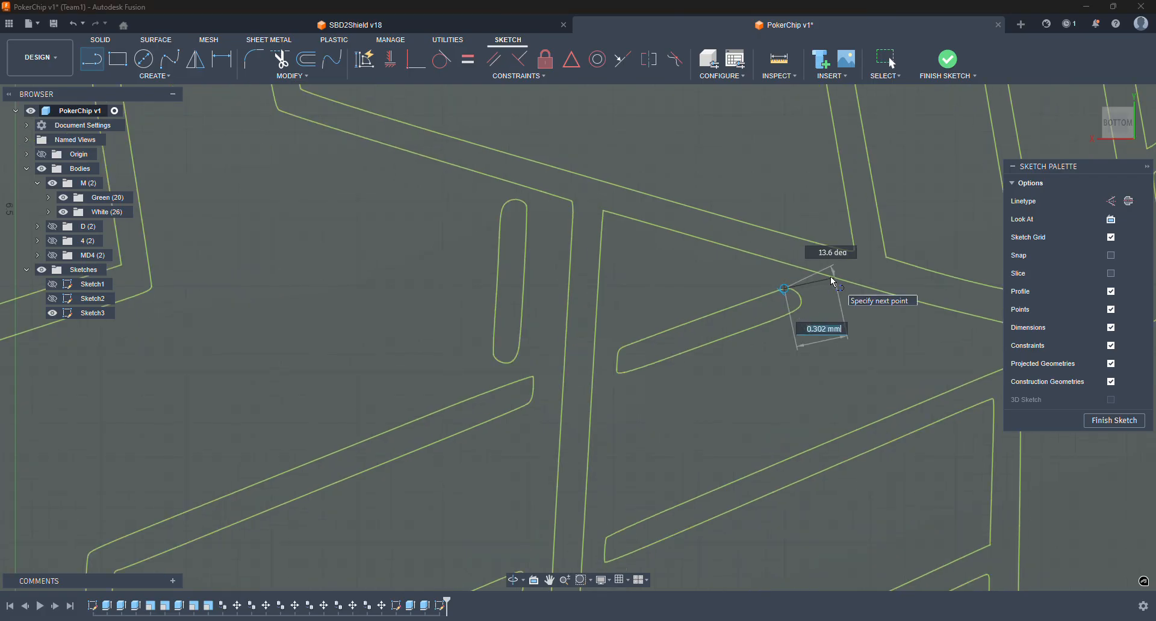
left_click(818, 271)
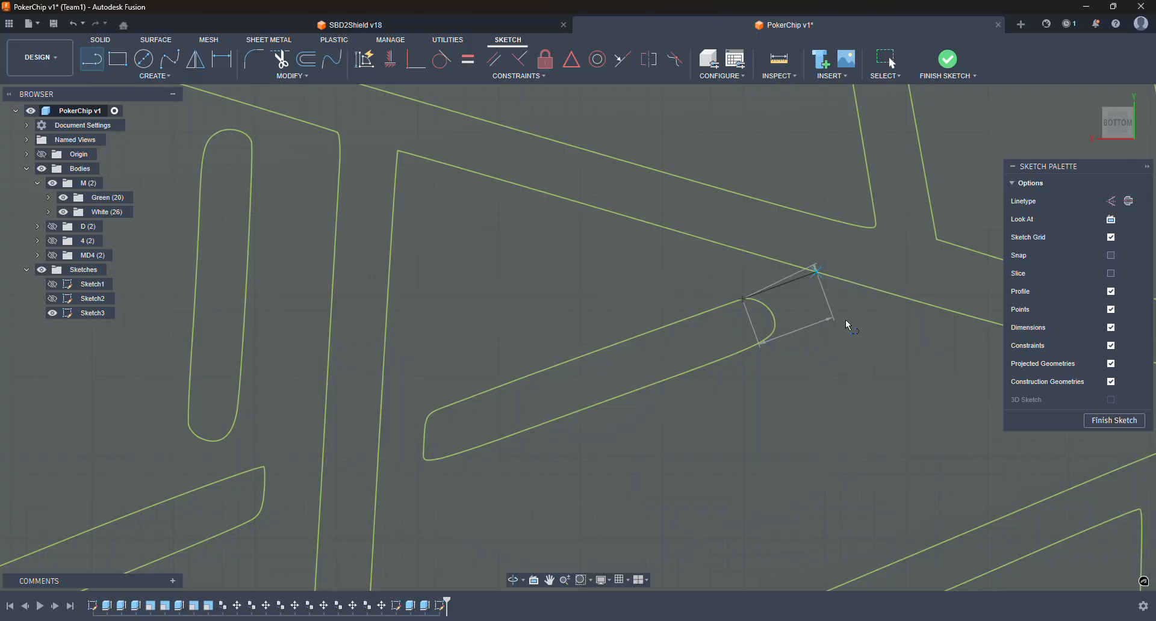
- Draw a line from the lower solar panel's upper outer corner up to the satellite body's lower edge
key("Escape")
scroll(846, 319, "down", 5)
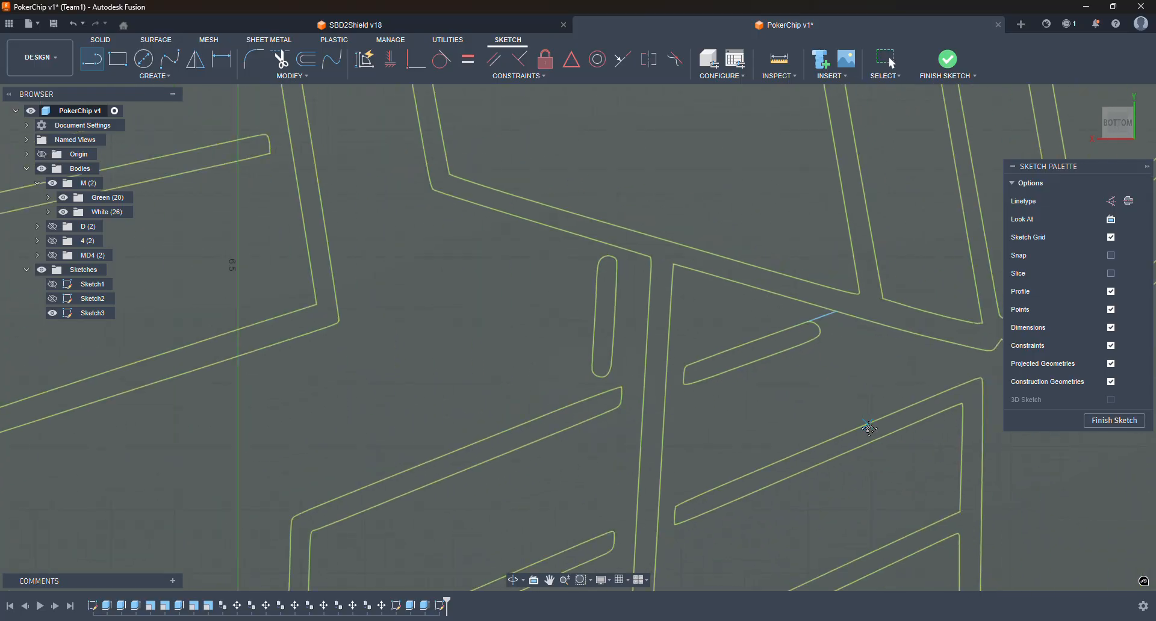
middle_click_drag(846, 319, 618, 375)
scroll(764, 347, "up", 5)
key("l")
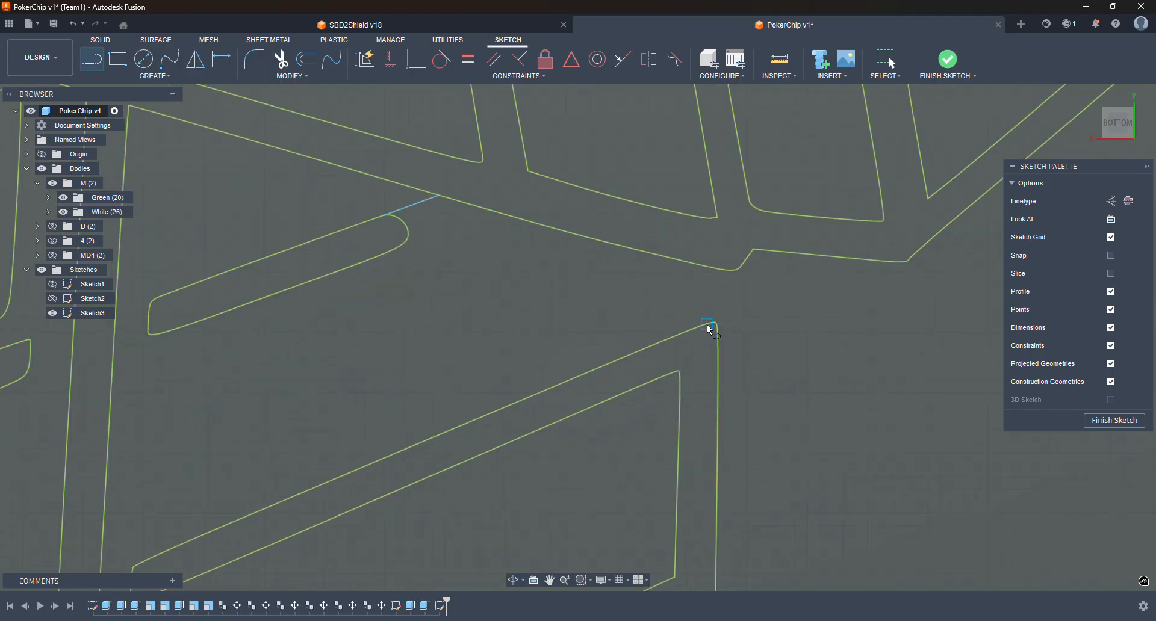
left_click(715, 323)
scroll(693, 317, "down", 4)
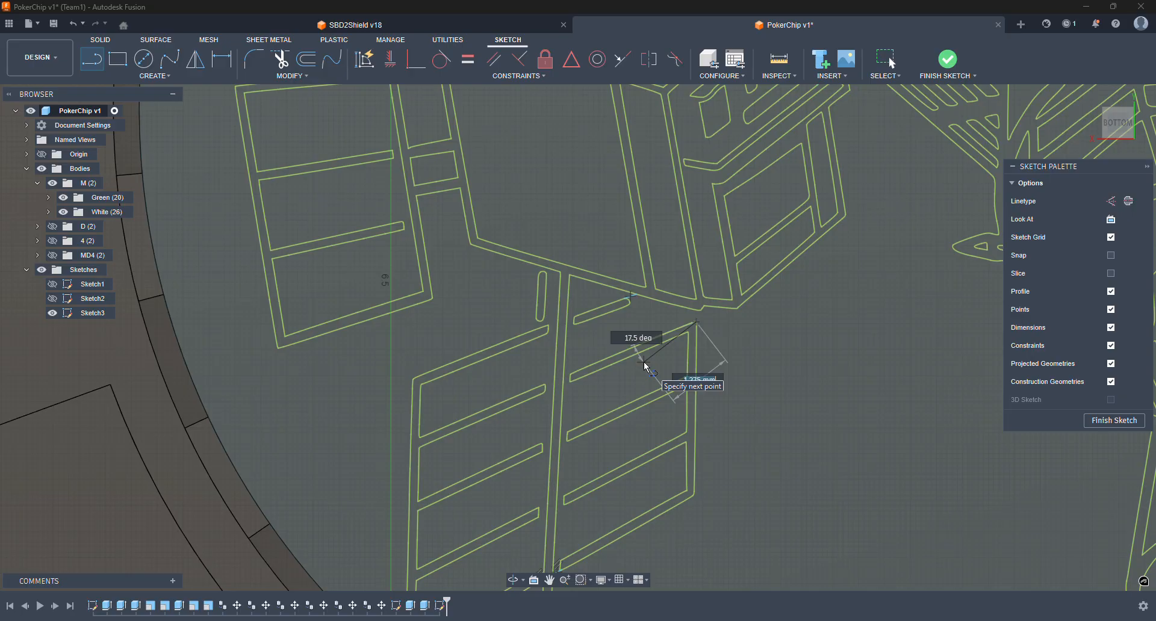
scroll(698, 304, "up", 5)
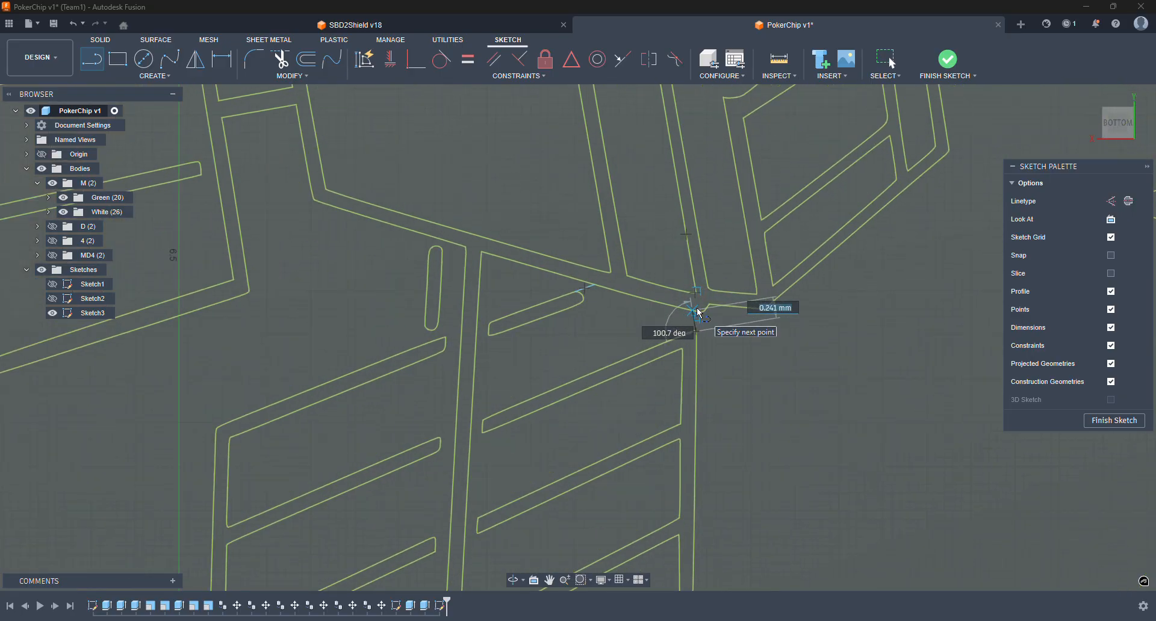
scroll(692, 323, "up", 2)
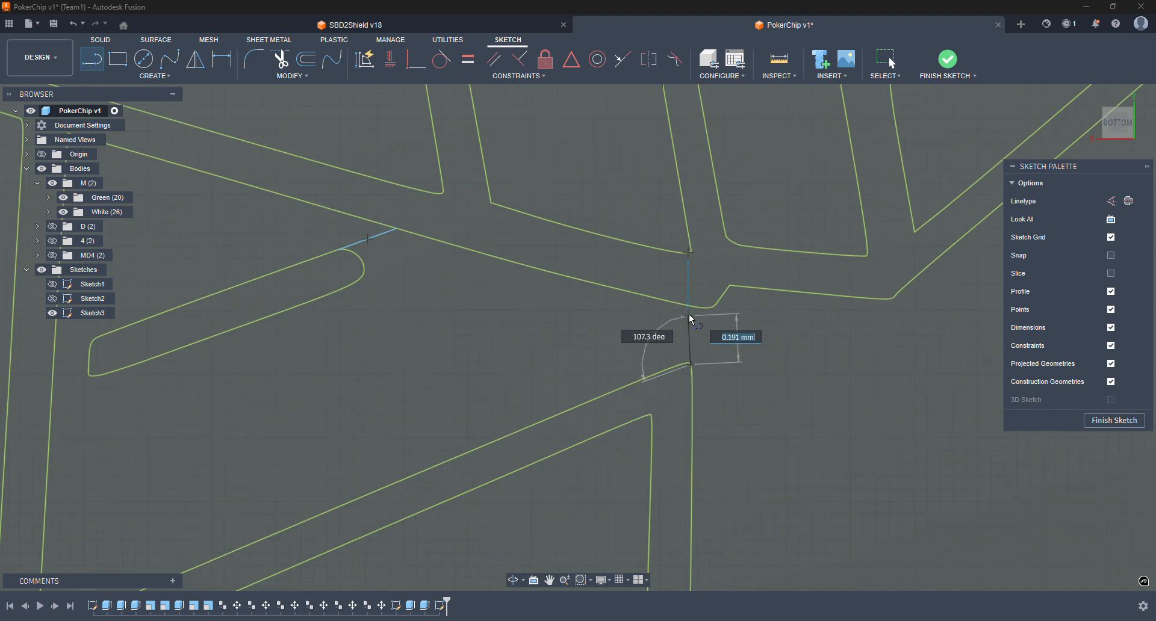
left_click(689, 308)
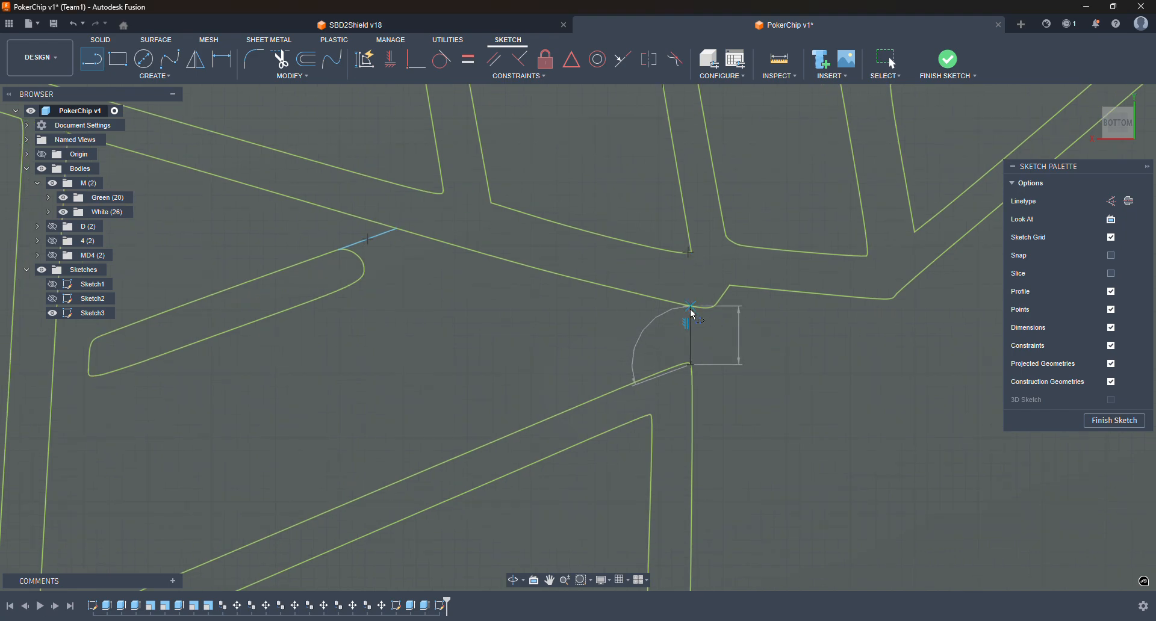
scroll(698, 359, "down", 5)
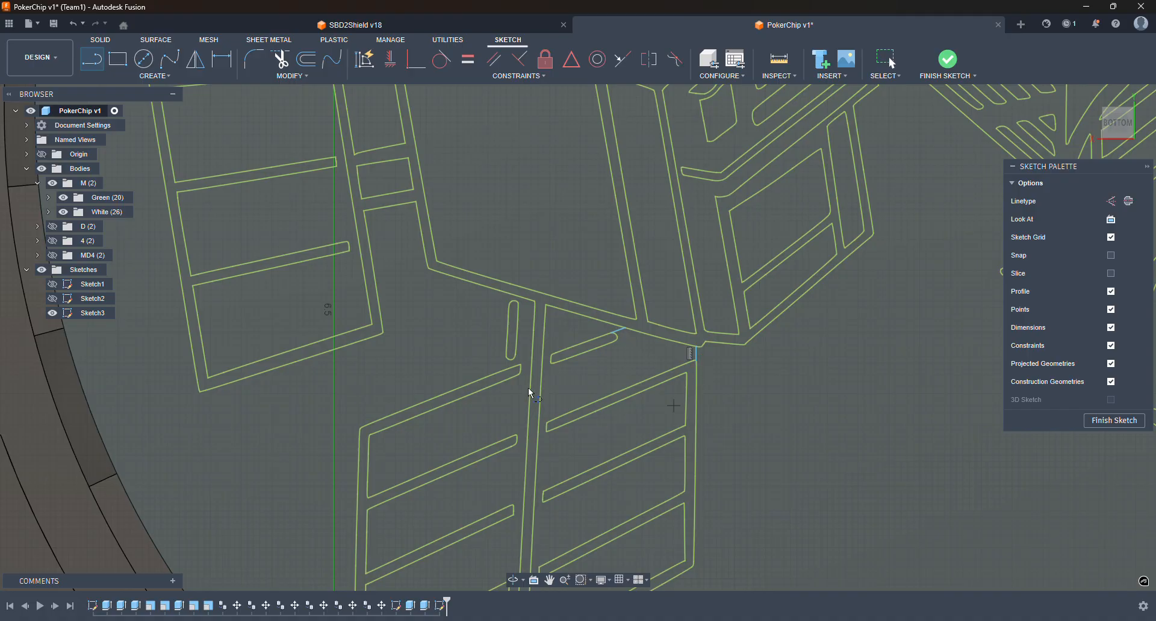
- Draw a vertical line about 0.208 mm long from the narrow upright slot's lower end to the rib edge below it
scroll(540, 367, "up", 5)
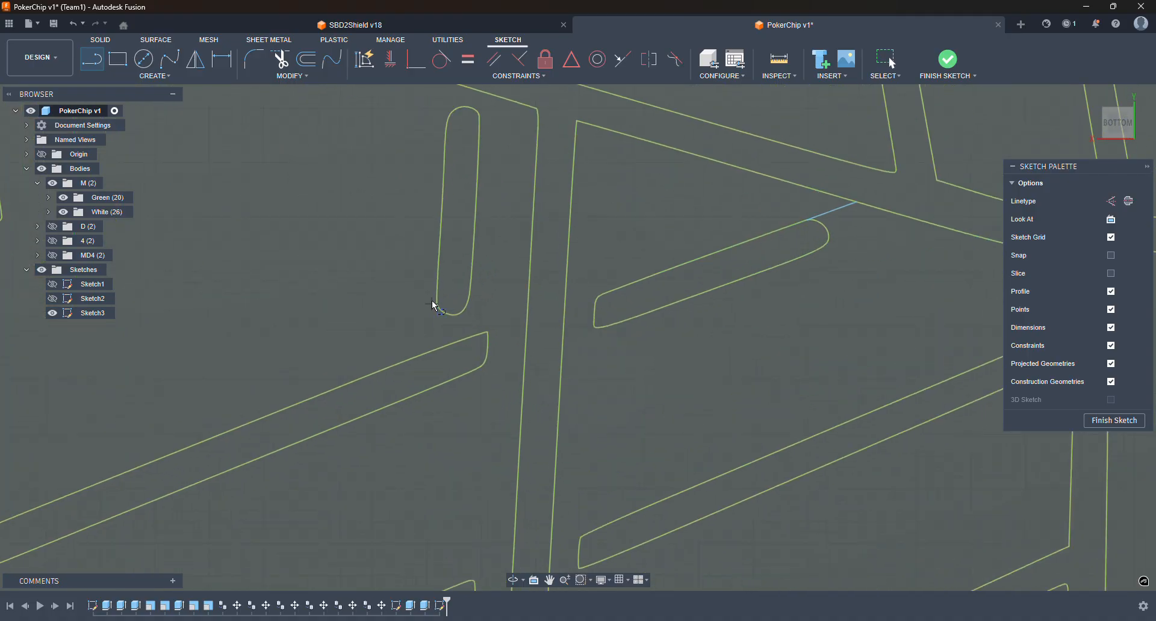
left_click(438, 305)
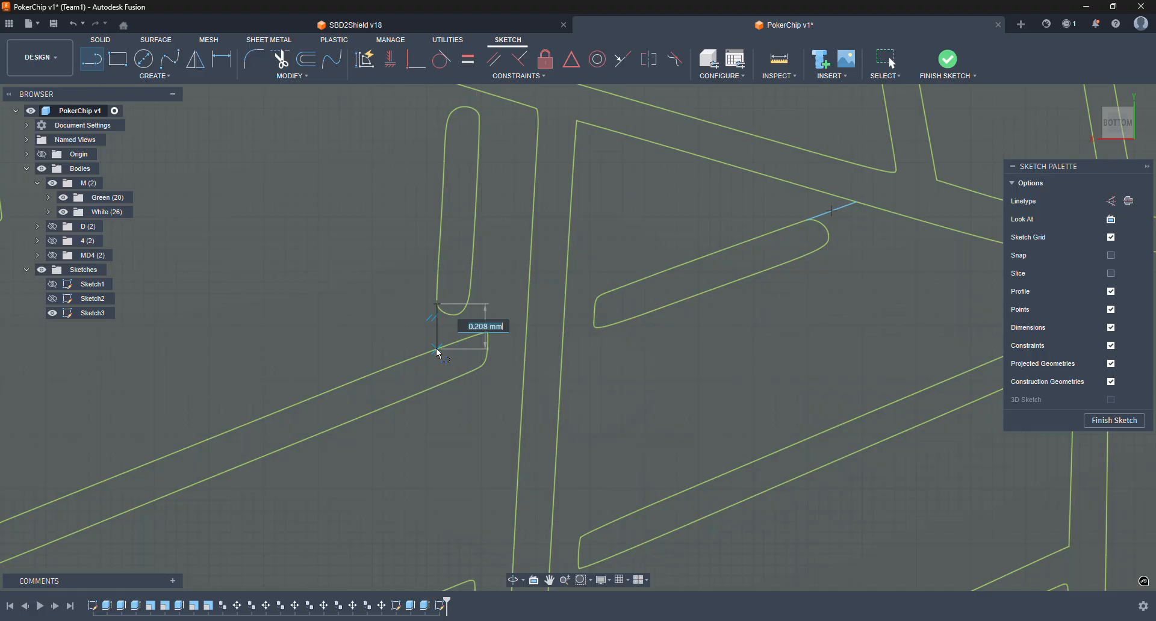
key("Escape")
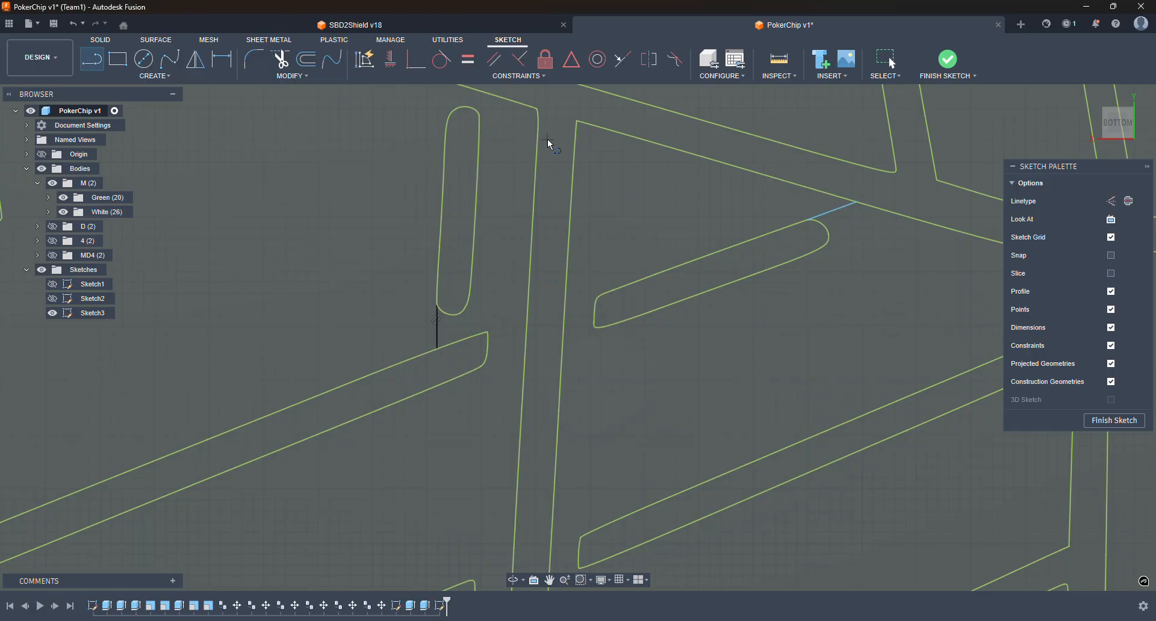
- Draw a line about 0.778 mm long from the slanted strut's lower end to the body edge, and another about 0.164 mm from the slot's top
middle_click_drag(548, 139, 565, 211)
key("l")
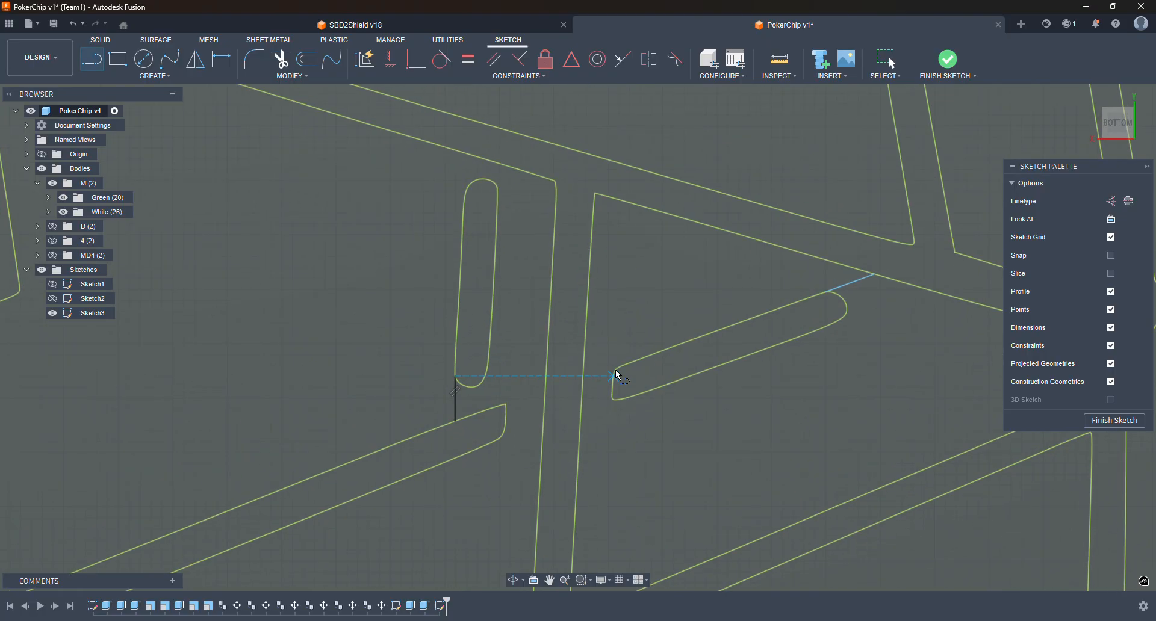
left_click(615, 370)
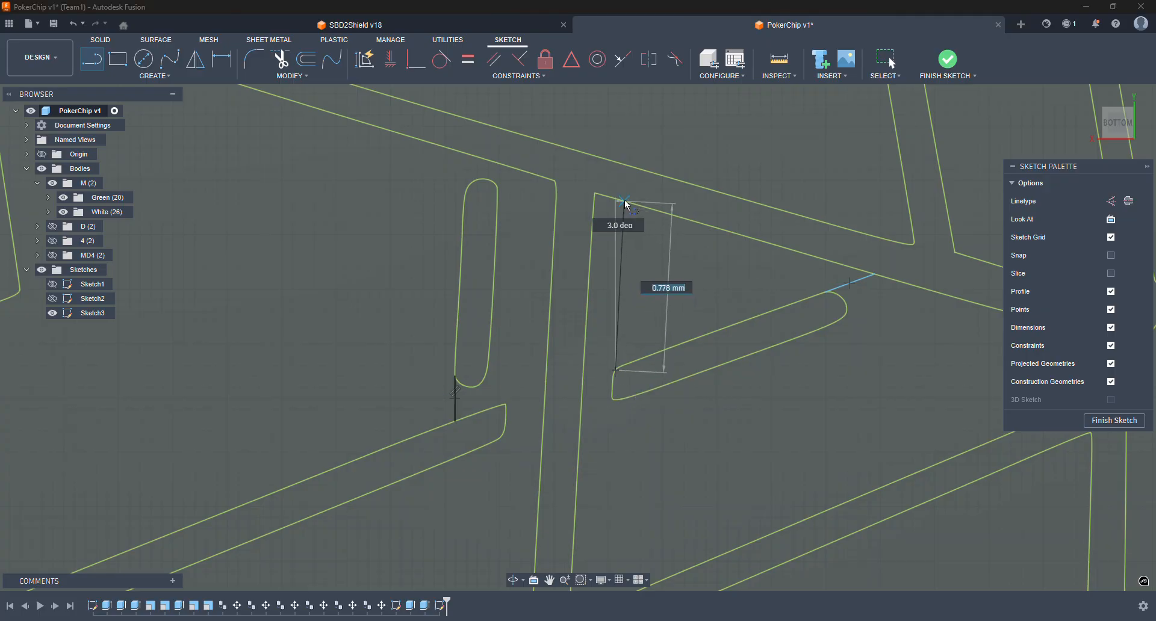
left_click(466, 189)
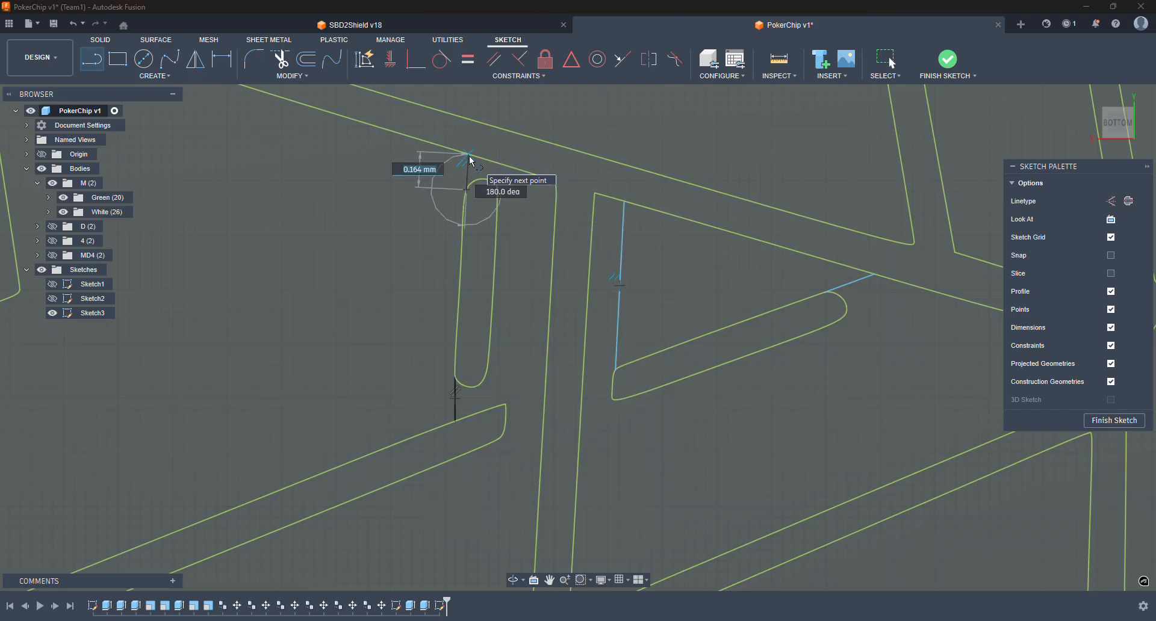
left_click(468, 155)
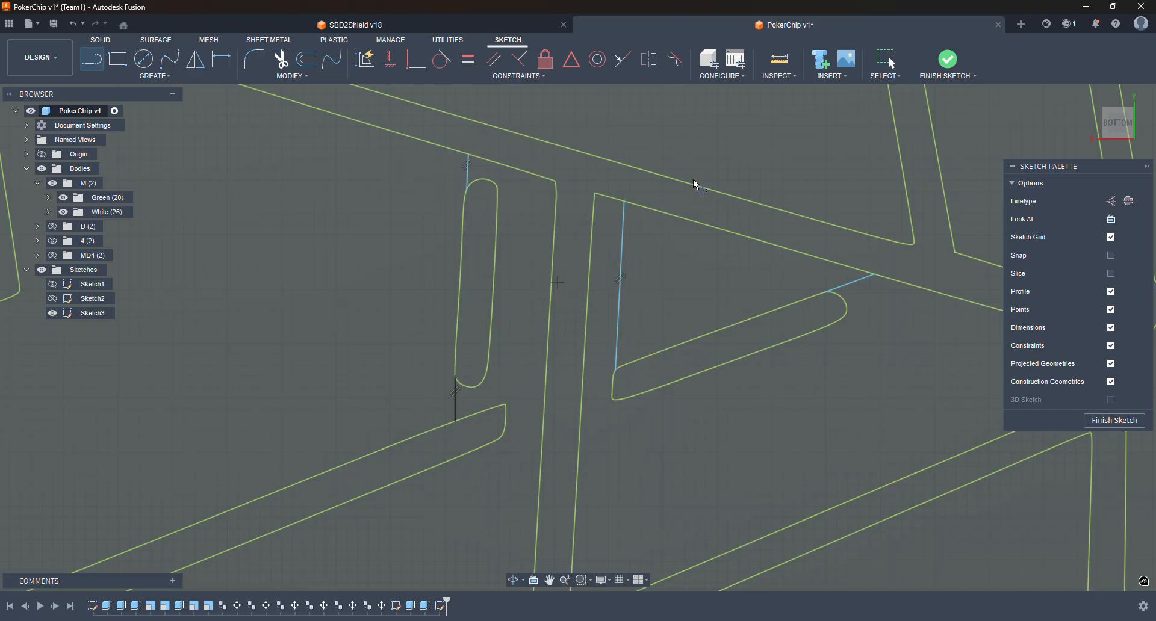
left_click(885, 59)
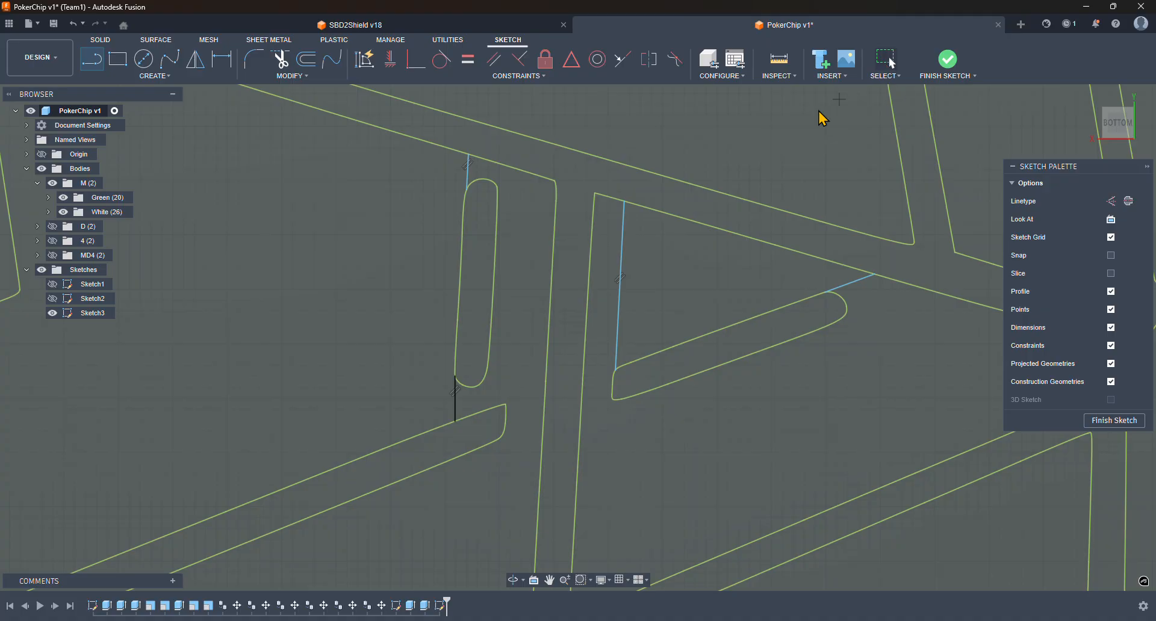
- Check the closed profile of the lower solar panel's outer half by selecting it
left_click(516, 274)
scroll(676, 443, "down", 3)
scroll(676, 443, "down", 8)
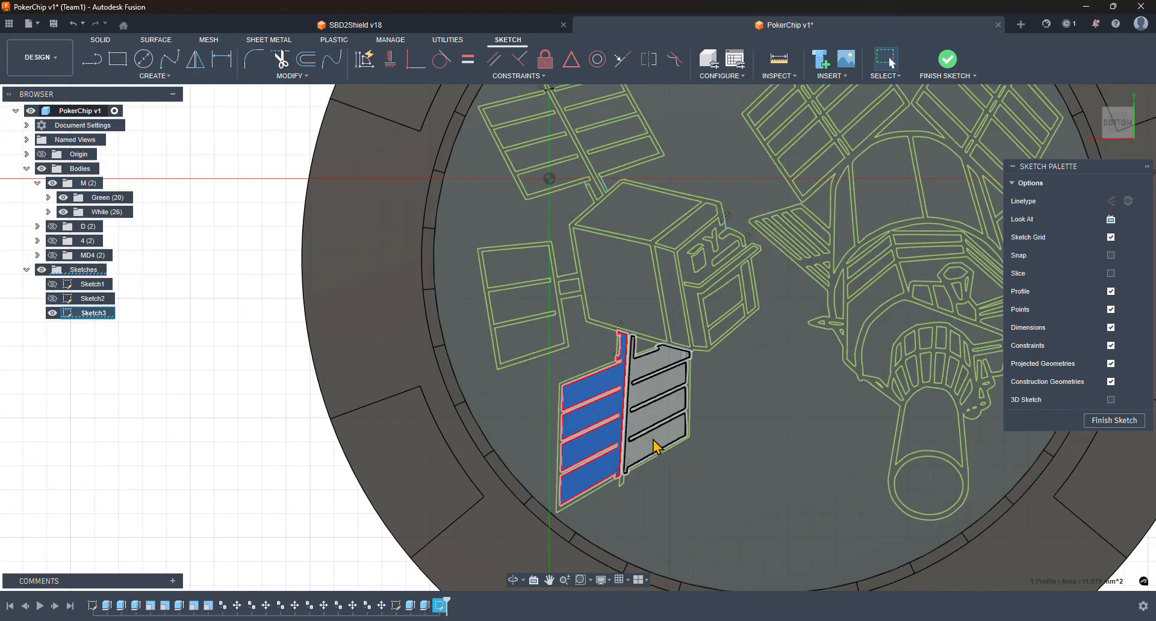
- Select the profiles of the generic satellite's three solar panels, including both halves of the lower and upper panels
left_click(657, 448)
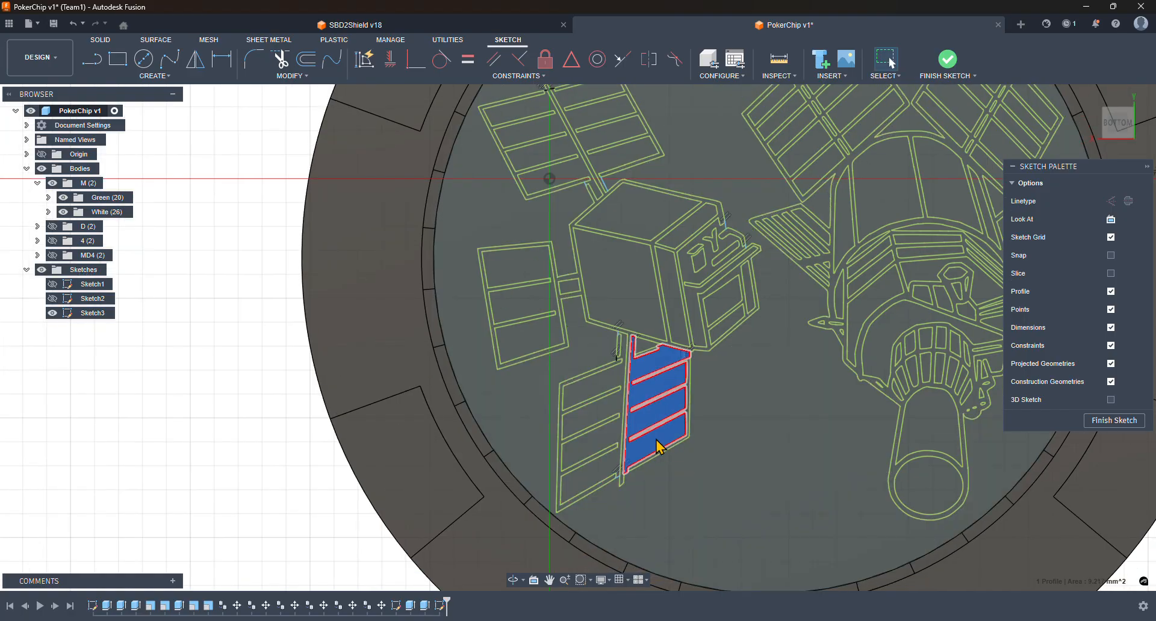
middle_click_drag(828, 412, 629, 389)
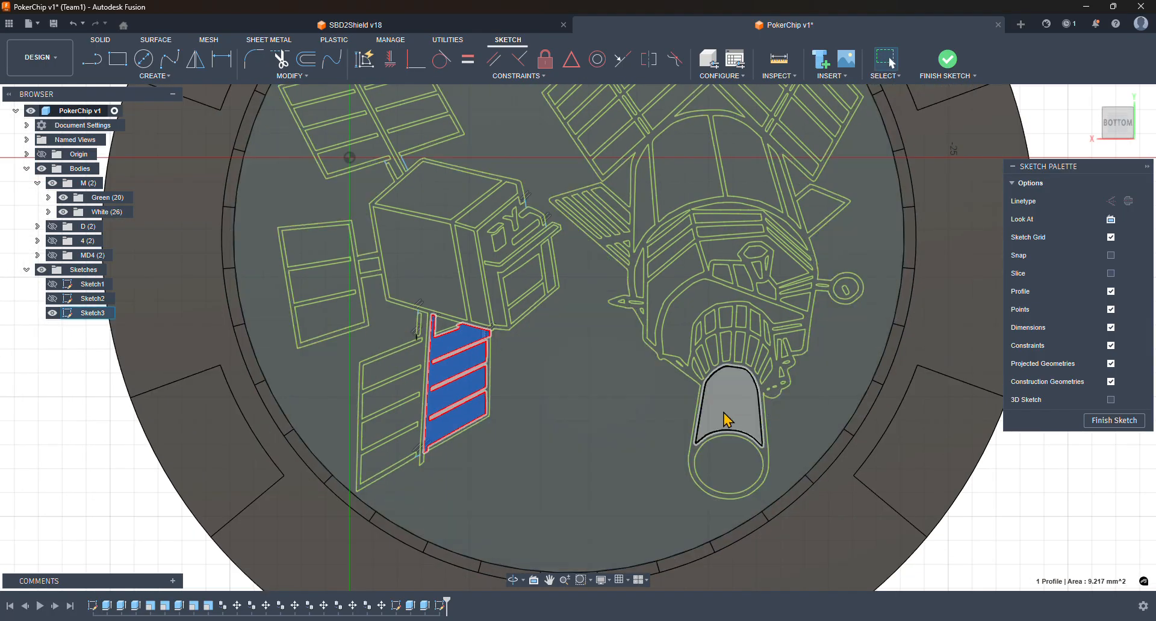
middle_click_drag(767, 271, 756, 400)
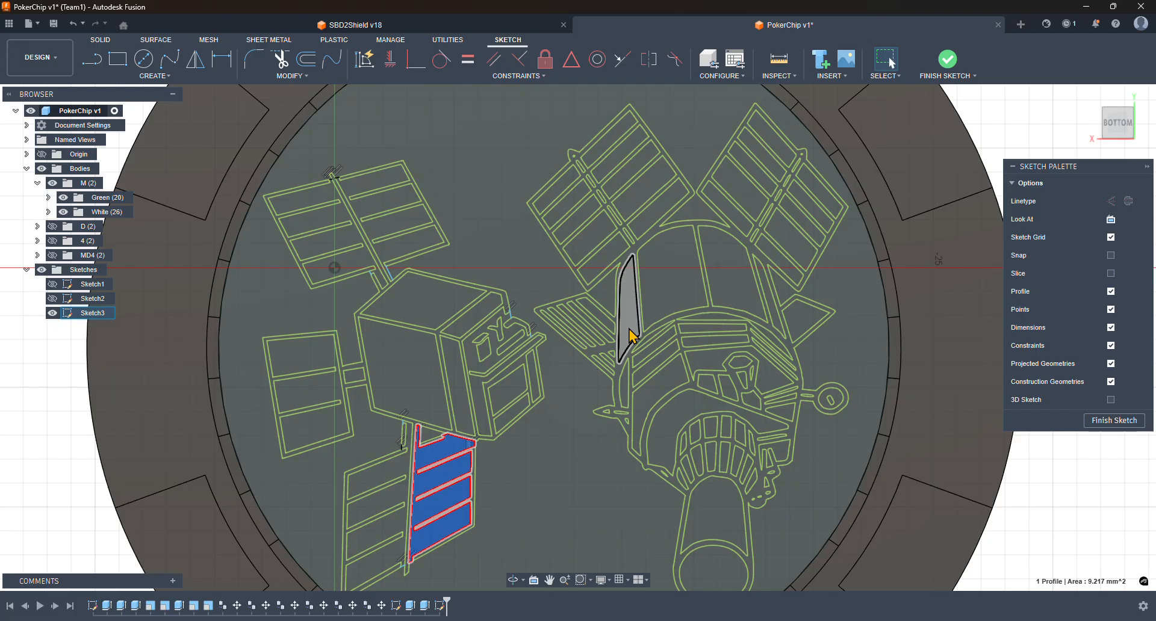
scroll(603, 460, "down", 3)
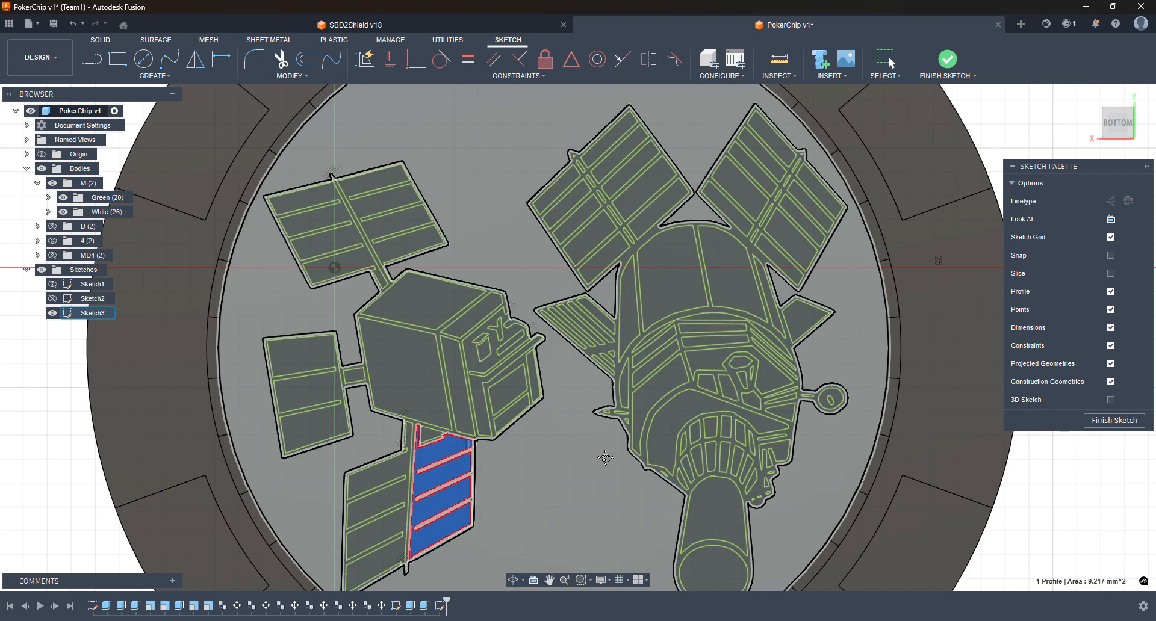
scroll(694, 369, "up", 4)
scroll(666, 413, "down", 1)
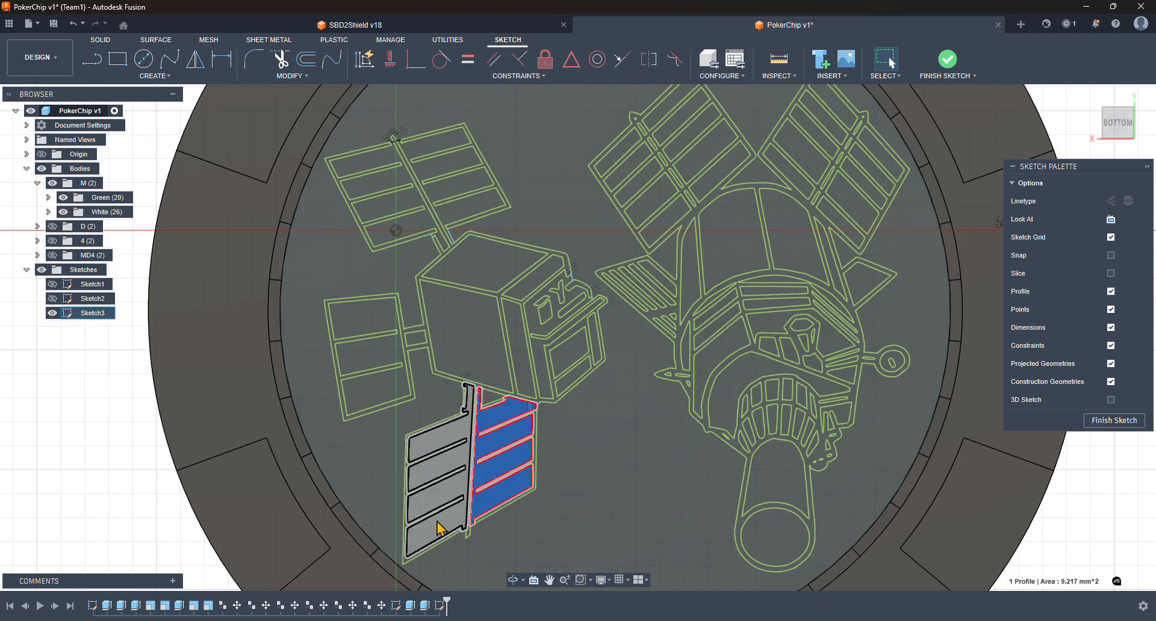
left_click(440, 528, "shift")
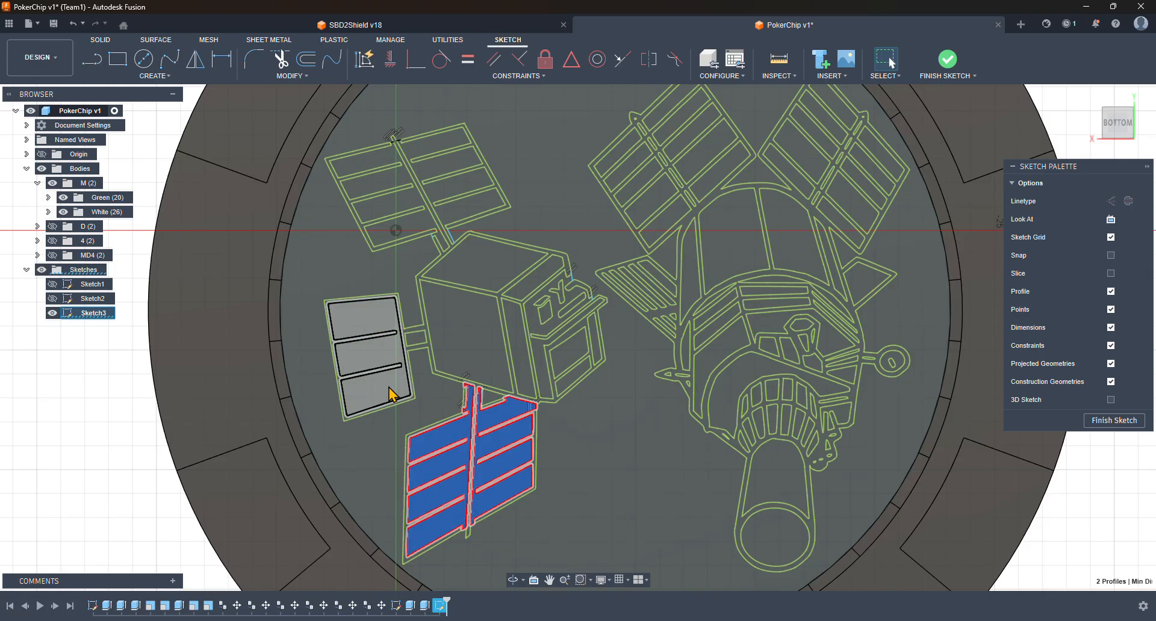
left_click(387, 395, "shift")
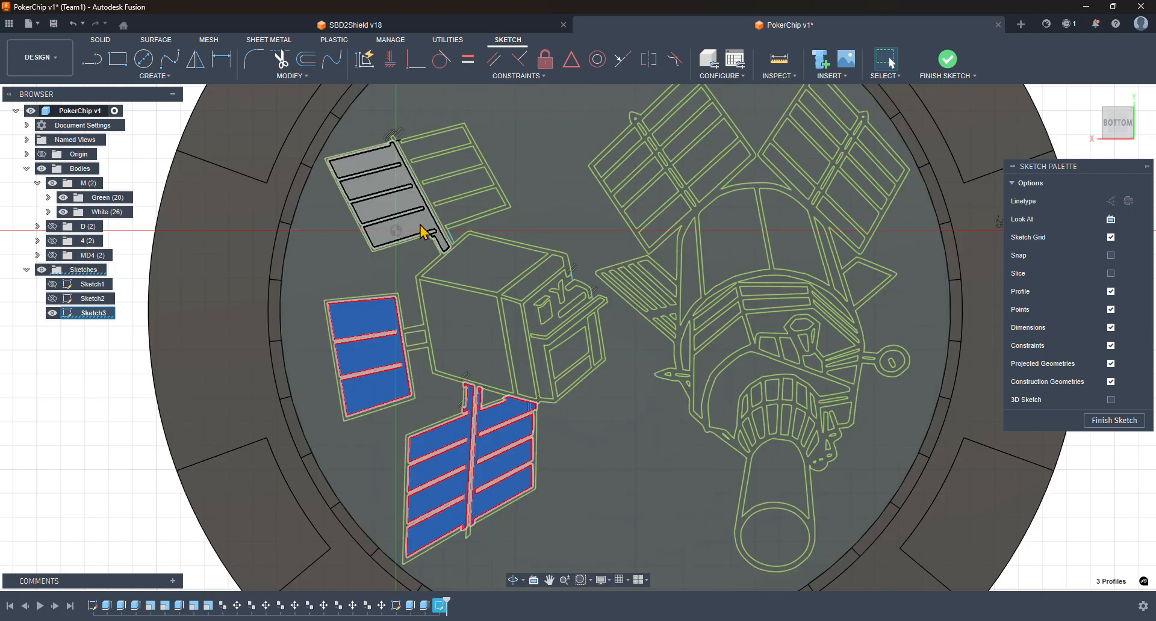
left_click(422, 227, "shift")
left_click(464, 208, "shift")
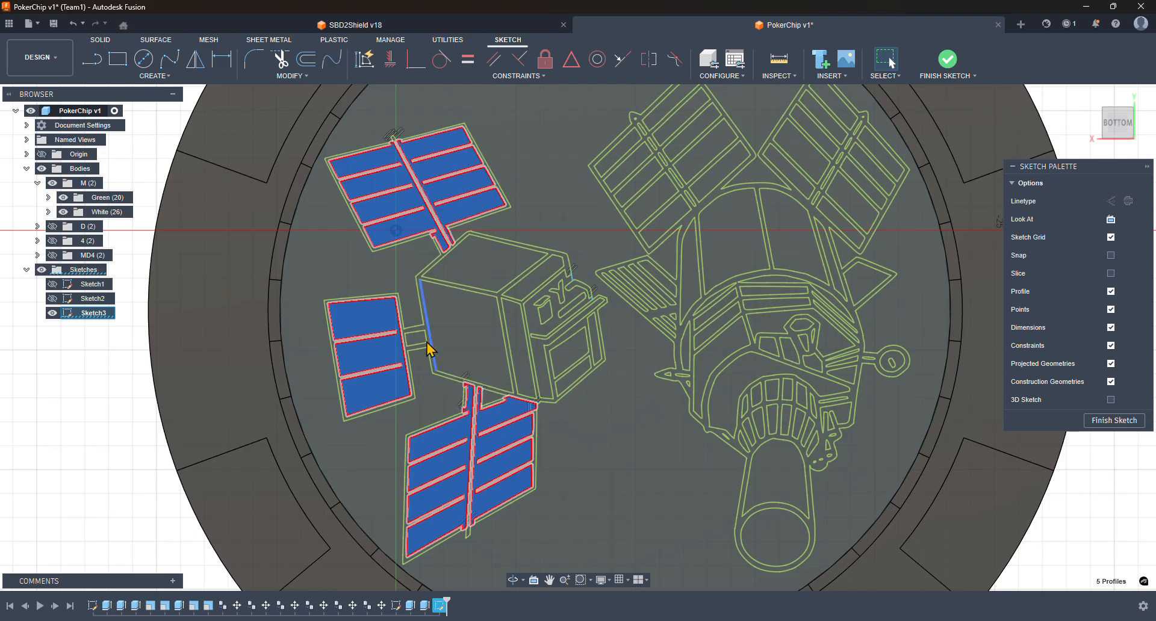
- Add the satellite body's large side face, top face and the two narrow strips beside them to the profile selection
scroll(509, 380, "up", 4)
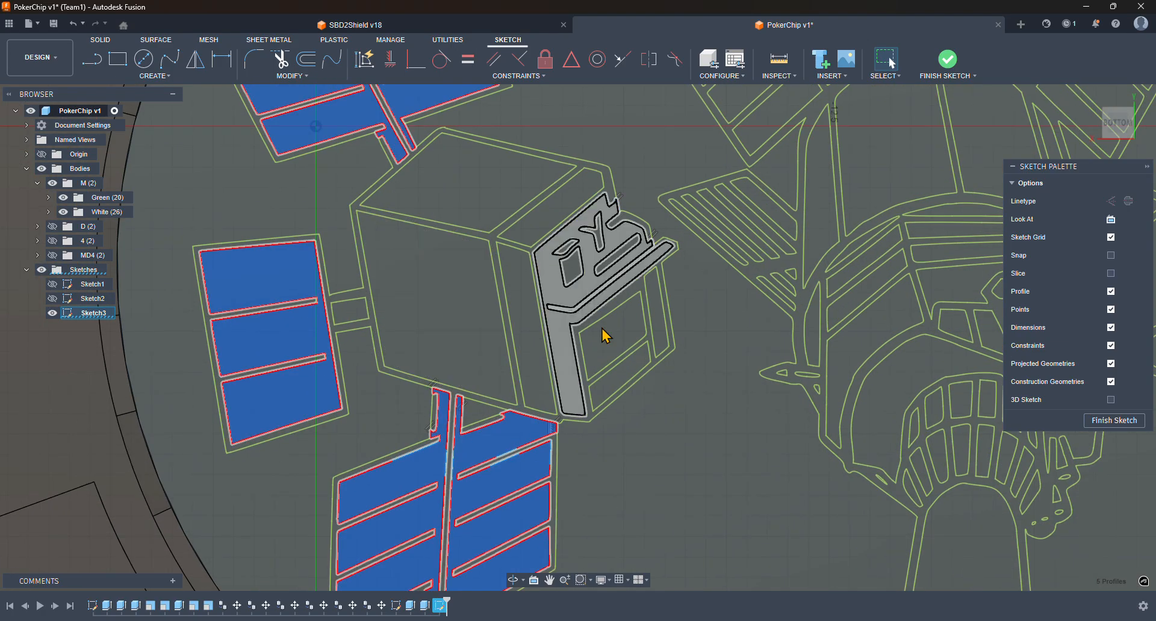
left_click(425, 312, "shift")
left_click(452, 201, "shift")
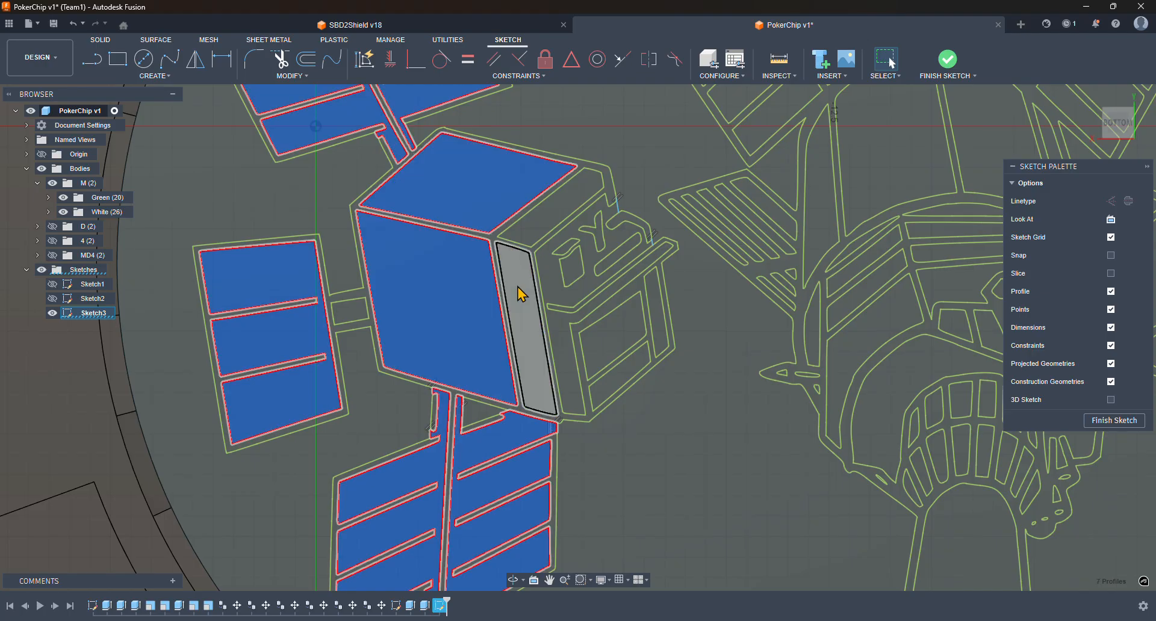
left_click(519, 292, "shift")
left_click(540, 230, "shift")
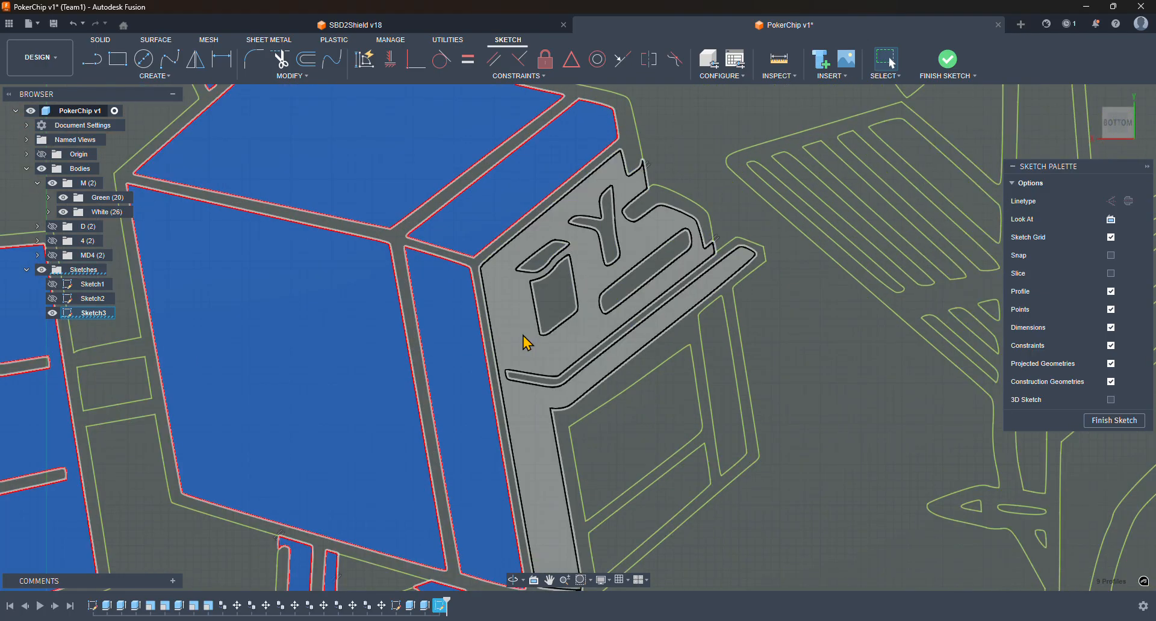
- Add the body's marked front face, its rail and the framed areas below it to the profile selection
left_click(545, 363)
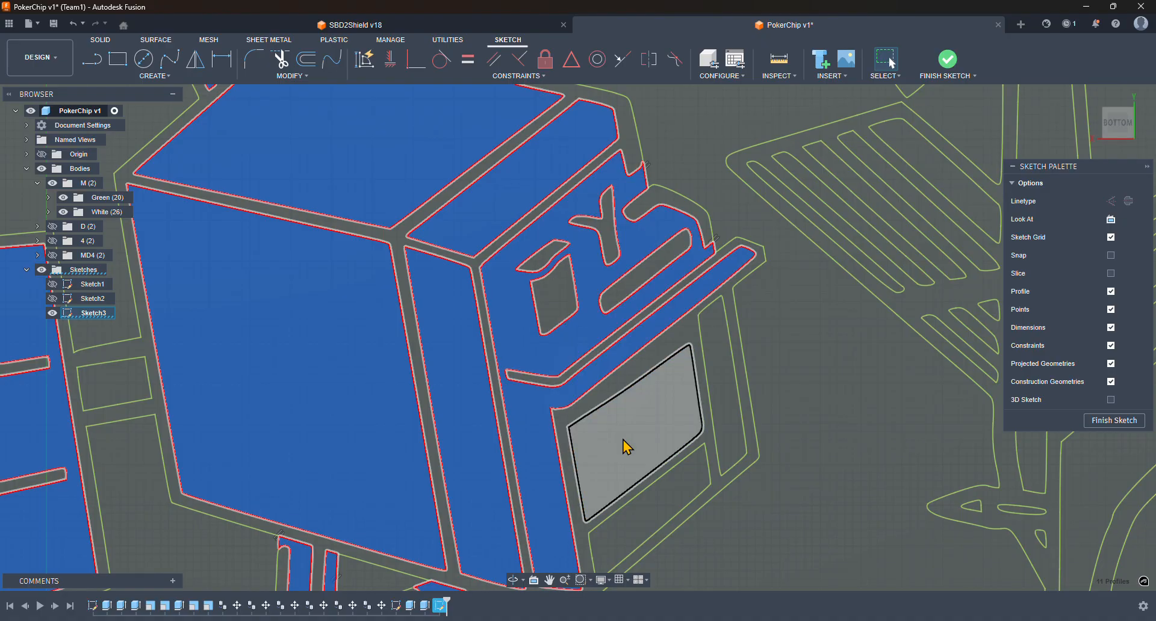
left_click(625, 446)
left_click(666, 511)
scroll(733, 401, "down", 10)
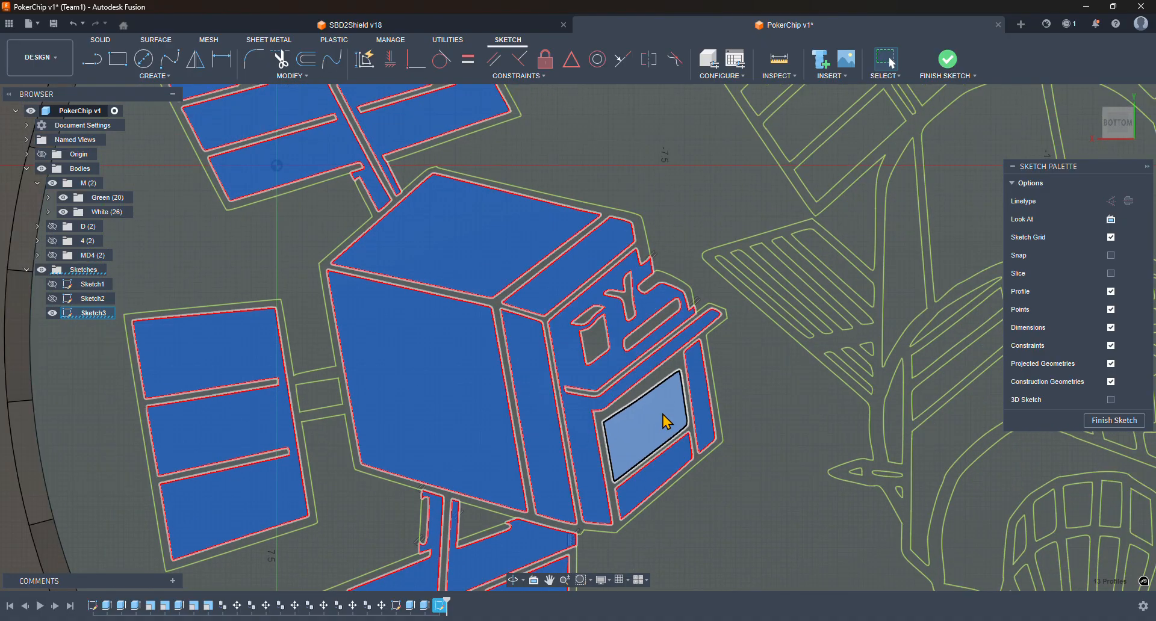
- Extrude the 13 selected satellite profiles from the profile plane by -0.4 mm as a one-sided cut
scroll(738, 421, "down", 5)
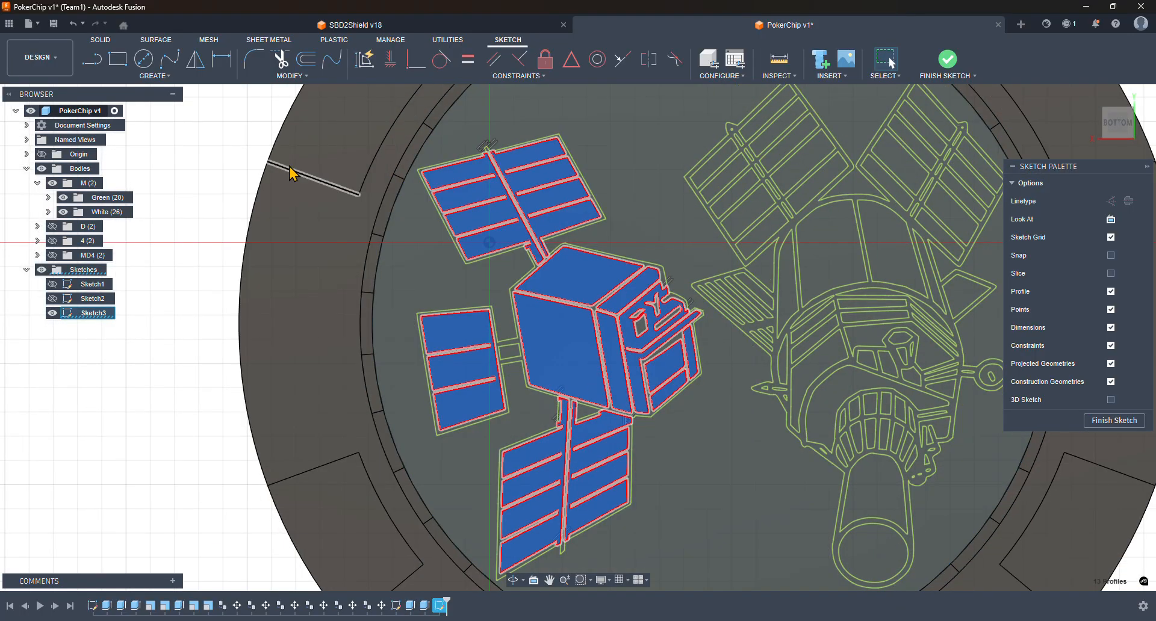
left_click(93, 39)
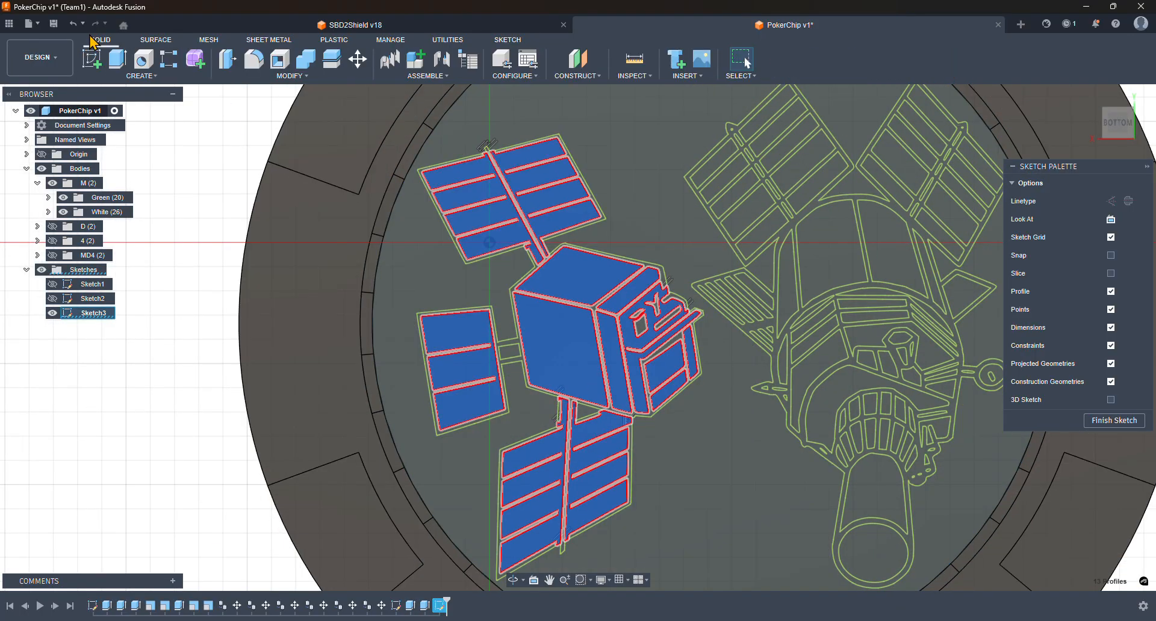
left_click(117, 60)
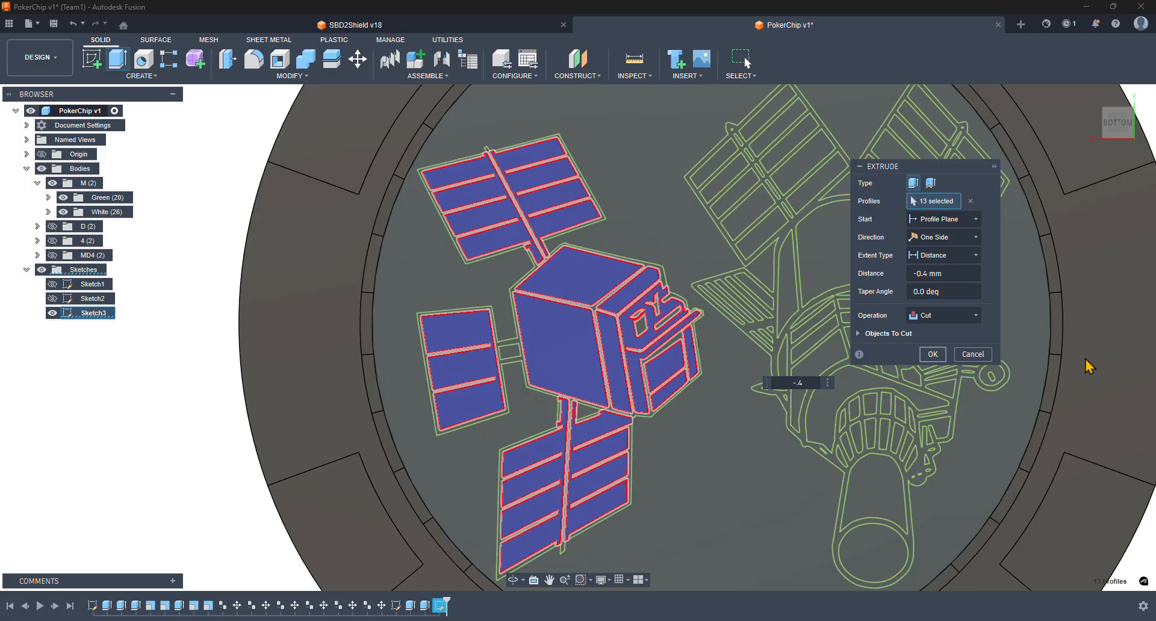
key("Return")
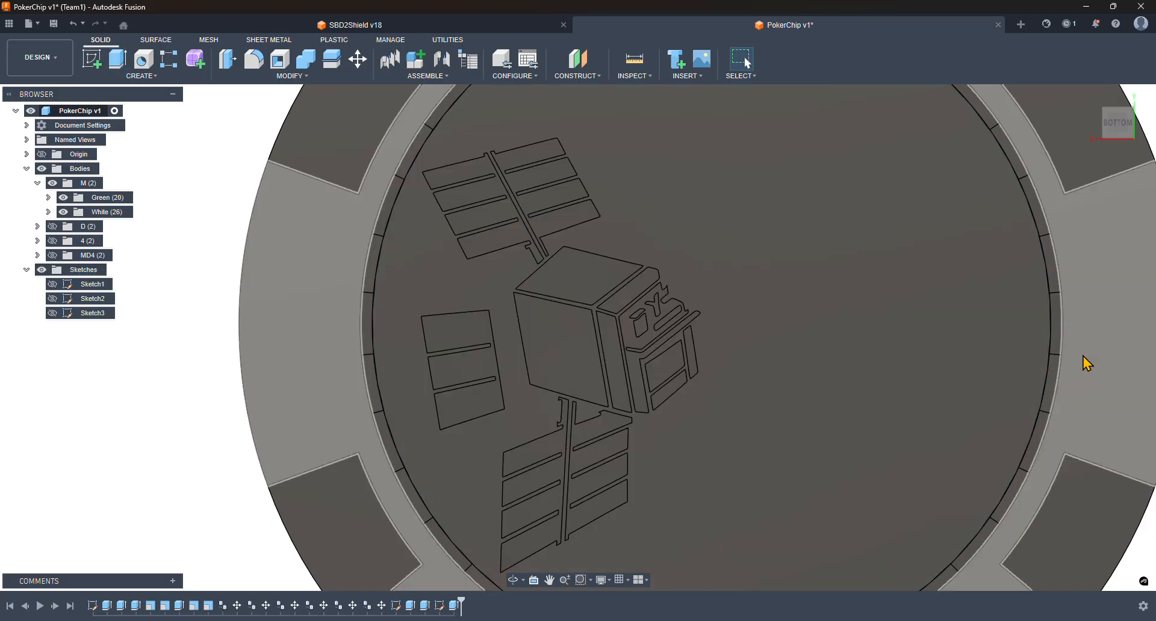
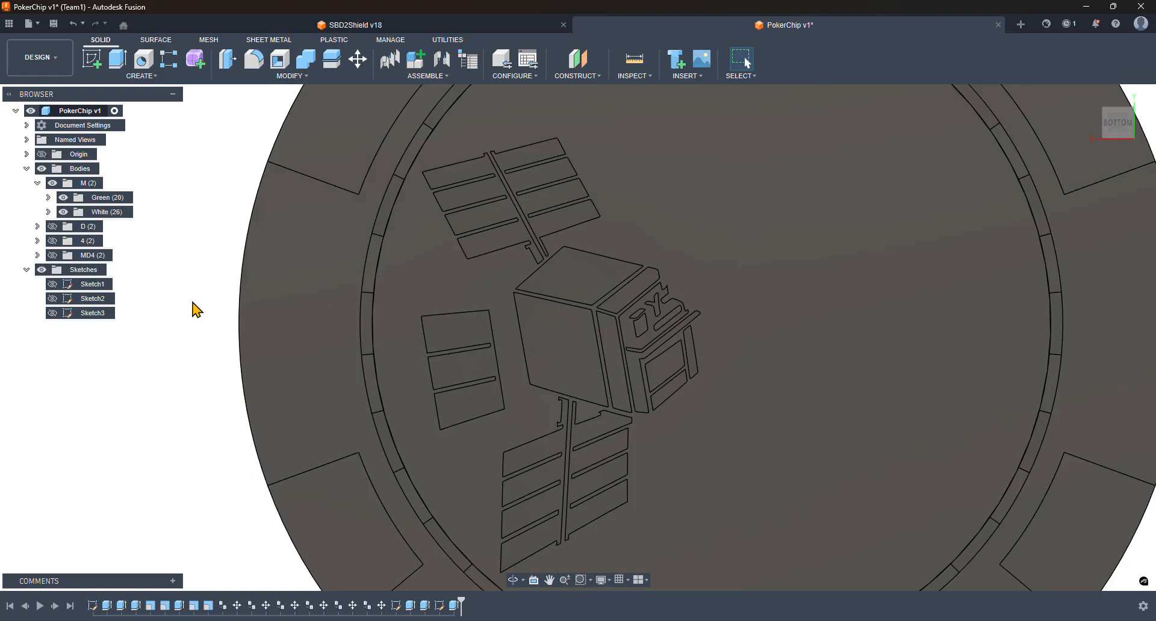
left_click(488, 415)
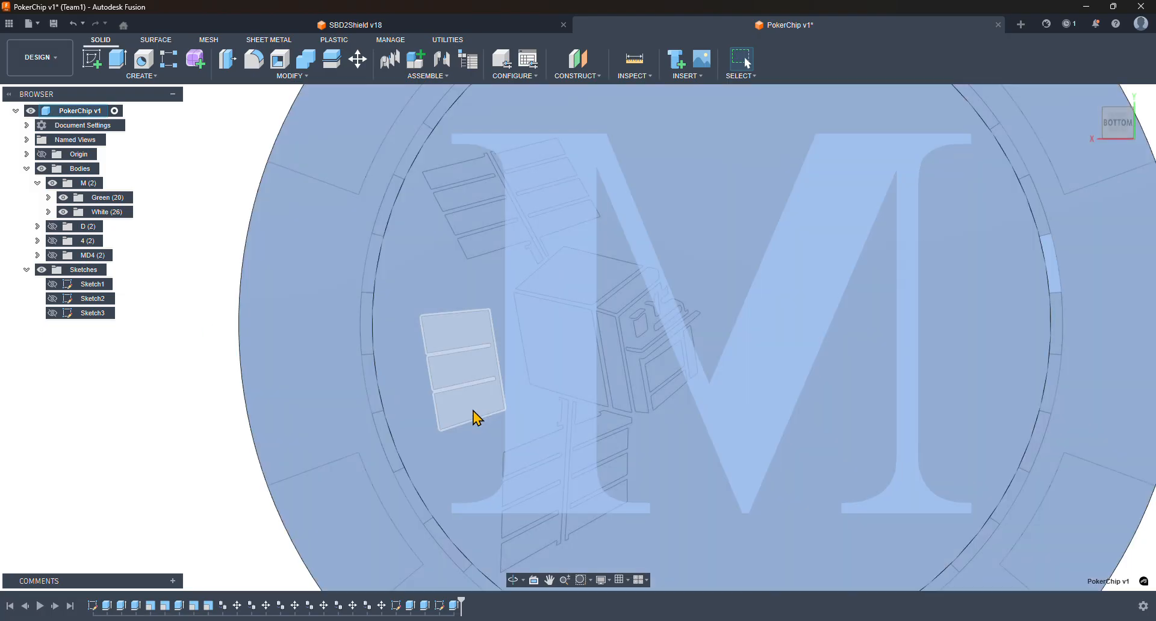
- Clear the current selection and select the recessed floor faces of the satellite's middle solar panel and both halves of the upper panel
left_click(130, 374)
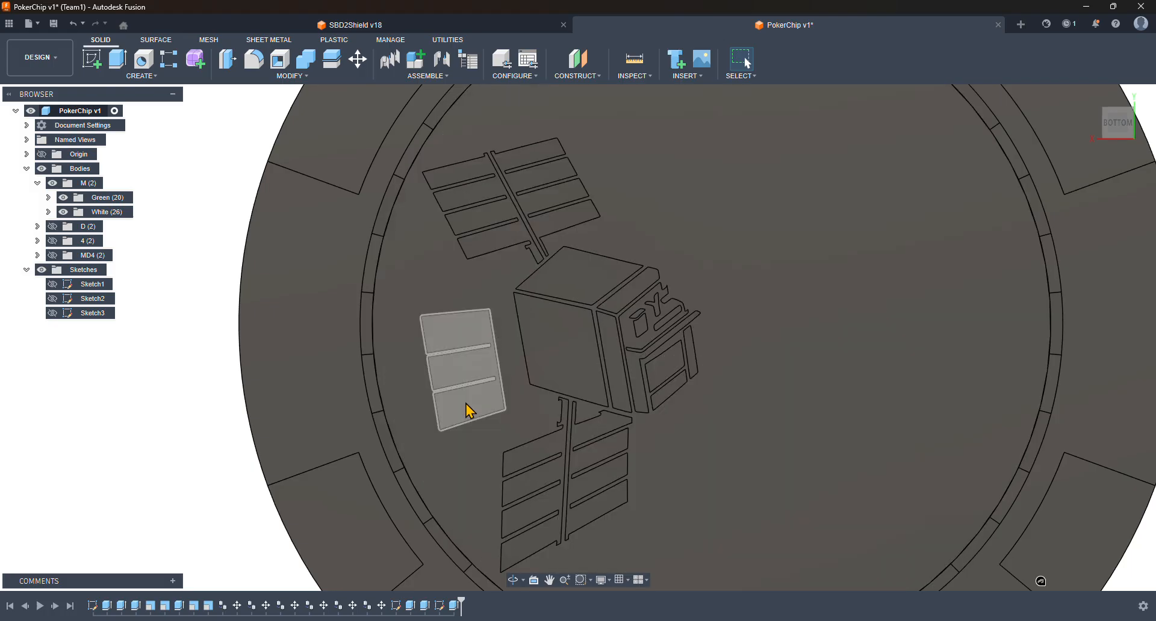
left_click(470, 412)
left_click(488, 243)
left_click(553, 224)
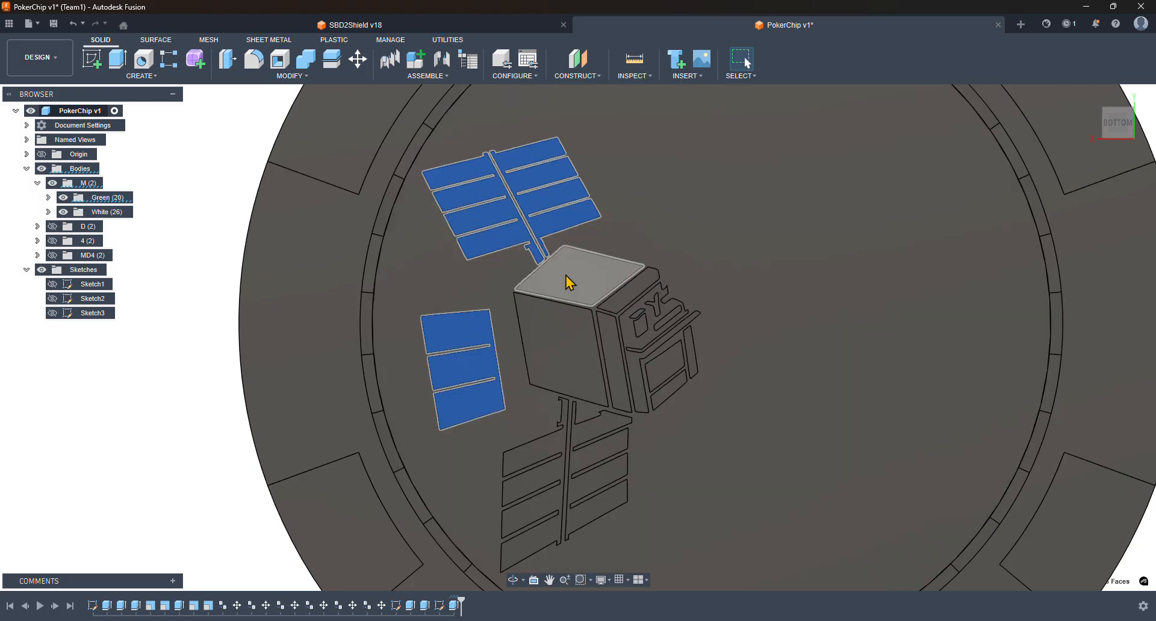
- Add the recessed faces of the body's top, large side, two narrow strips and both lower panel halves to the selection
left_click(569, 282)
left_click(582, 323)
left_click(627, 300)
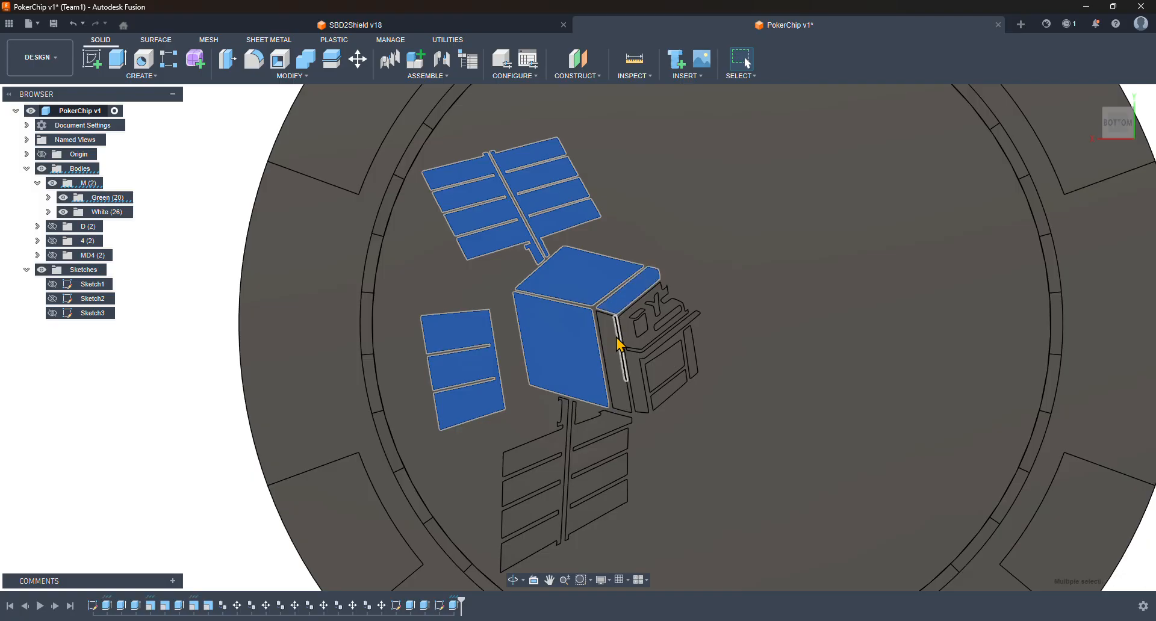
left_click(614, 330)
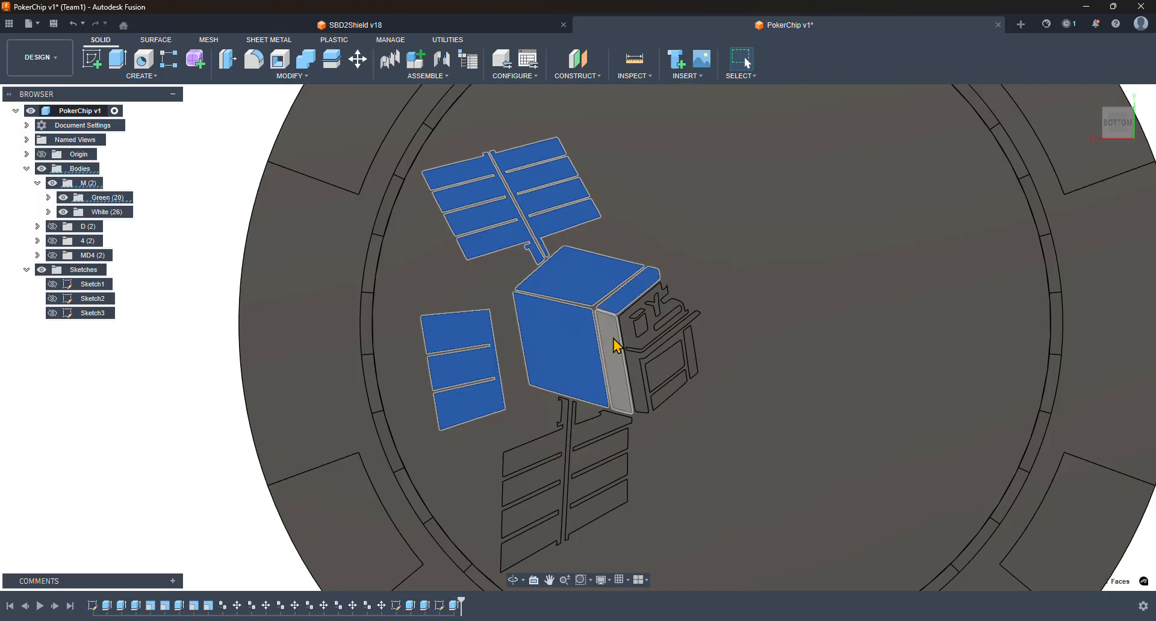
left_click(550, 455)
left_click(592, 440)
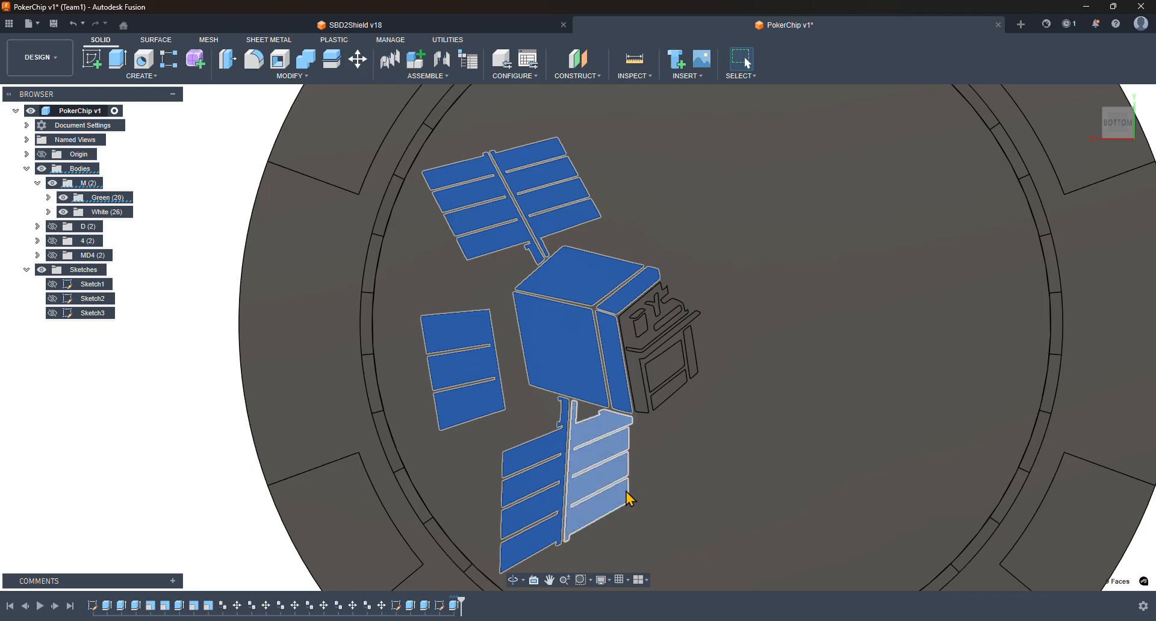
- Add the body's recessed front face, the framed areas below it and the narrow outer strip to the face selection
scroll(655, 360, "up", 8)
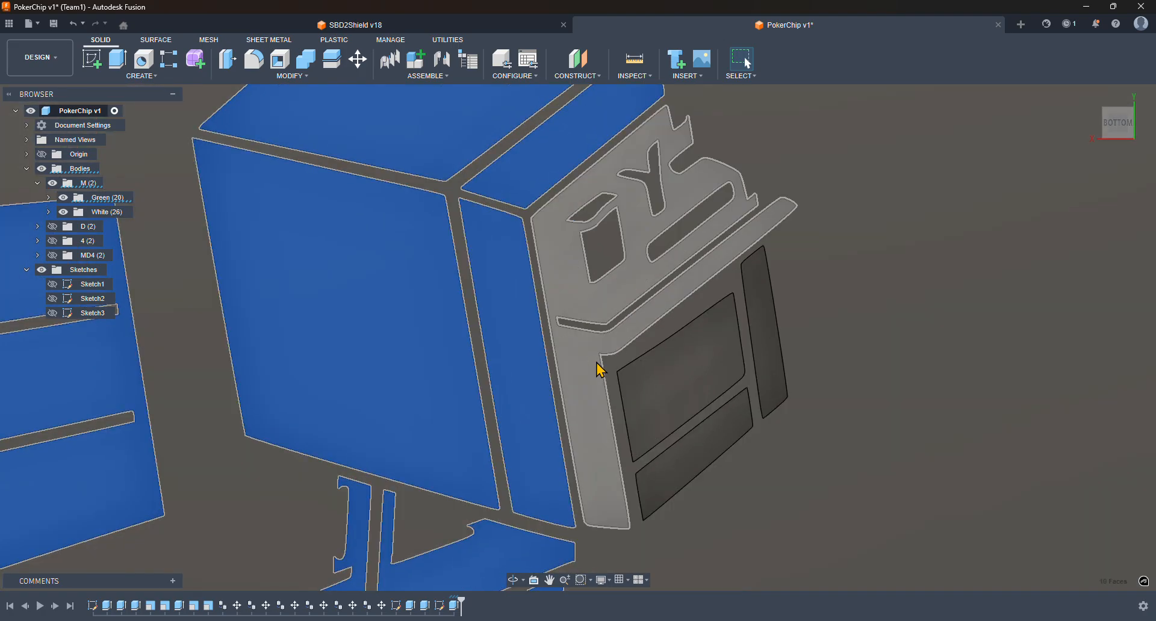
left_click(601, 370)
left_click(663, 357)
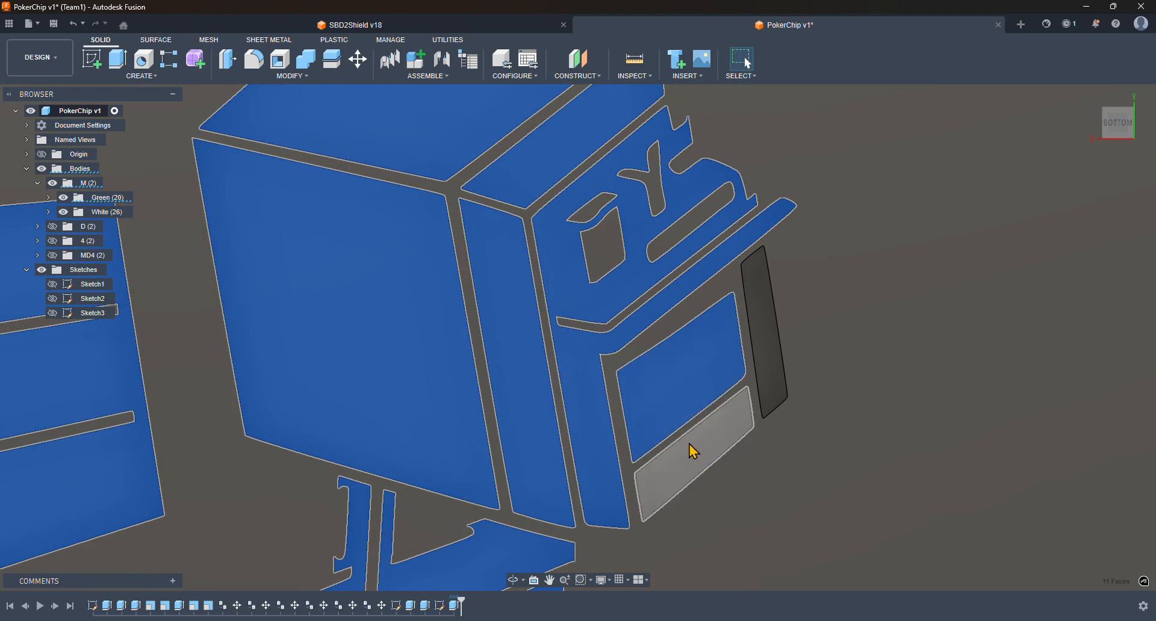
left_click(741, 386)
scroll(679, 398, "down", 10)
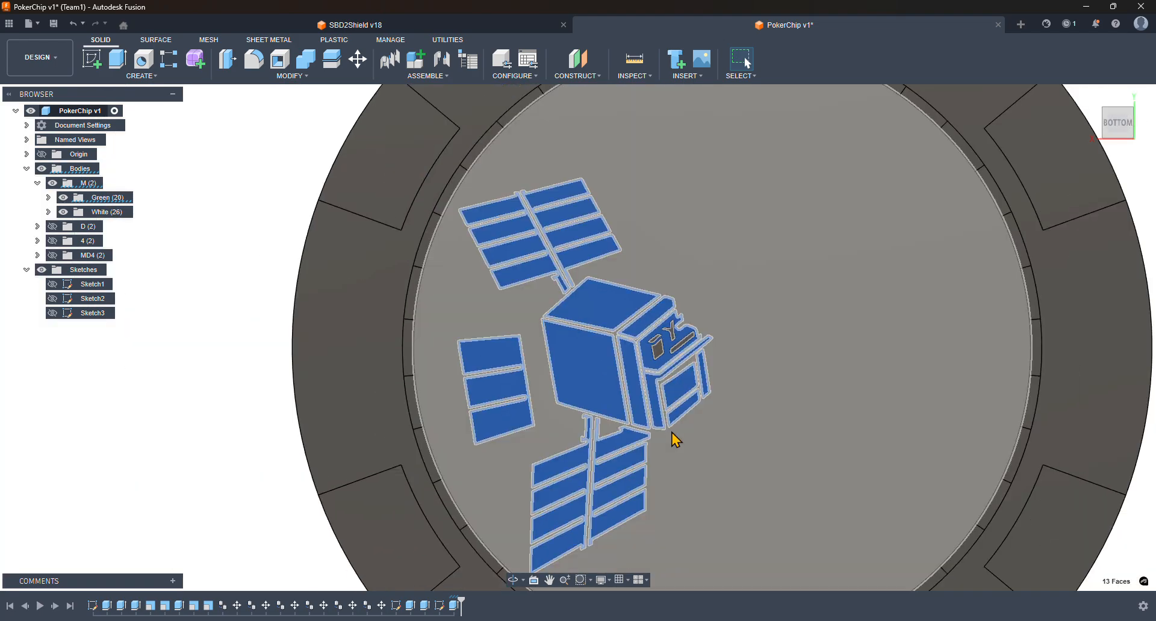
- Extrude the 13 selected recess faces by 0.4 mm on one side as new bodies
middle_click_drag(676, 440, 325, 184, "shift")
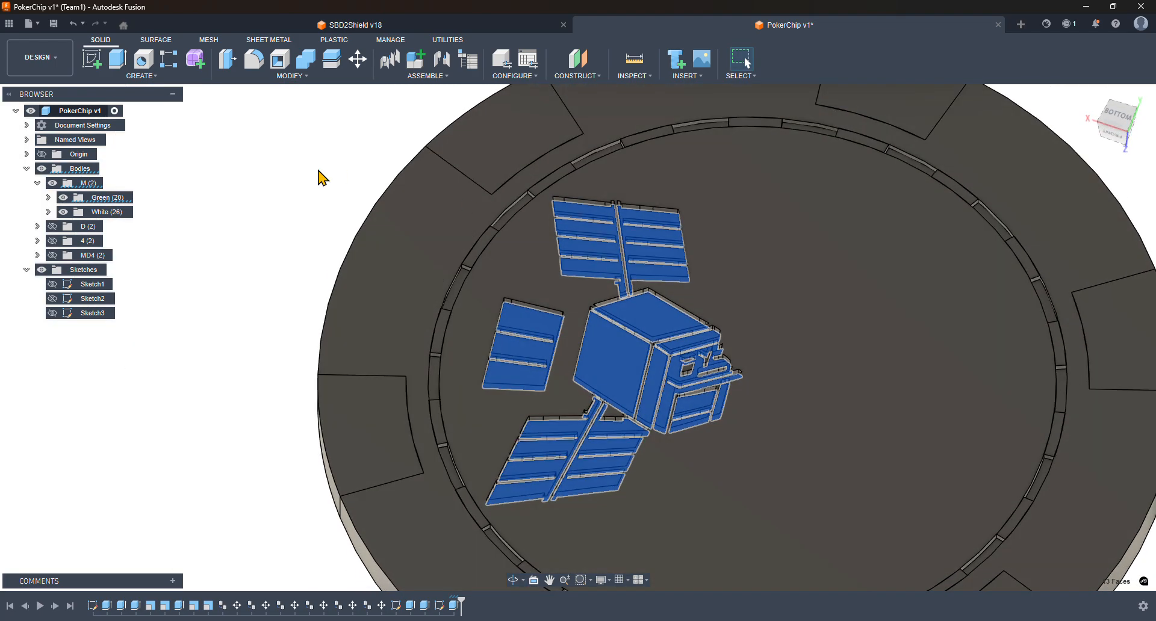
left_click(124, 59)
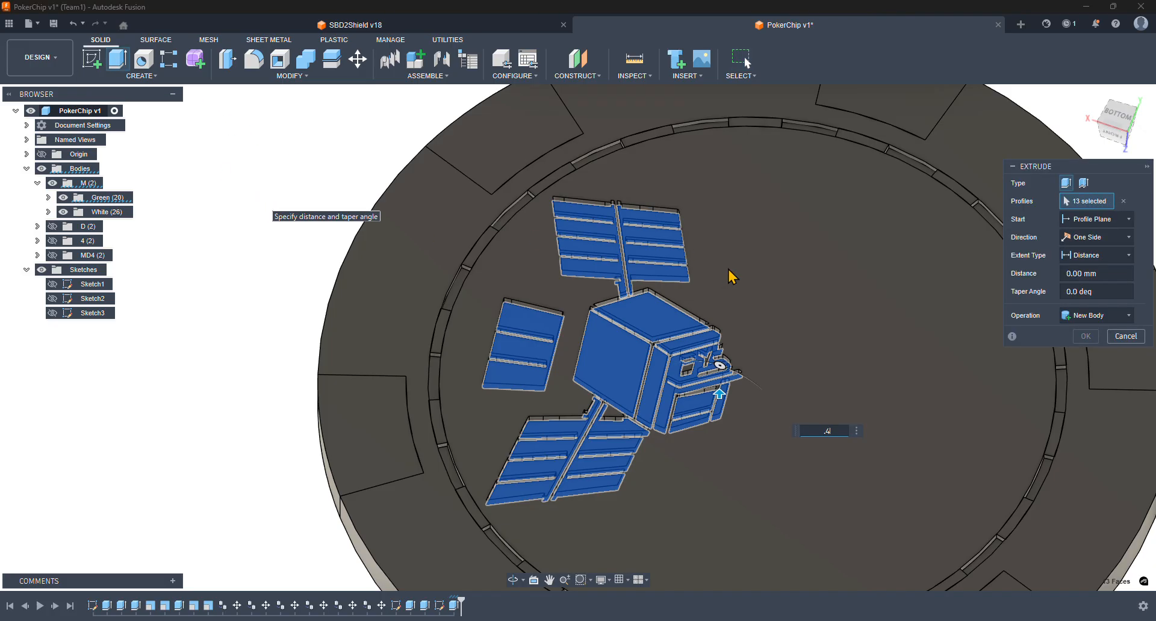
key("Return")
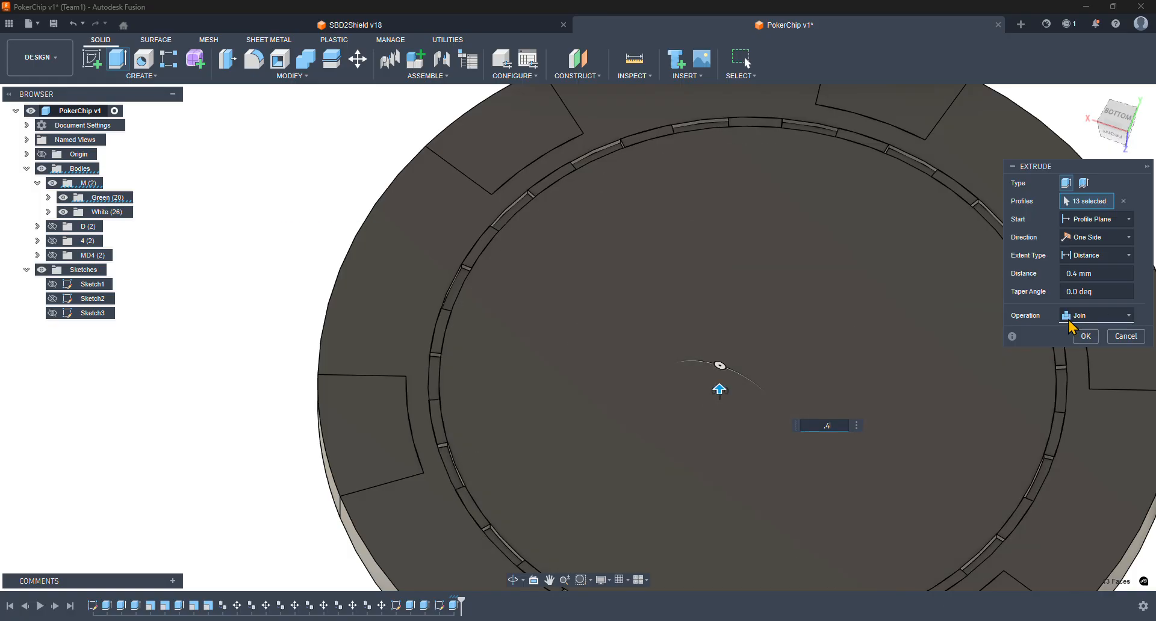
left_click(1070, 320)
left_click(1079, 380)
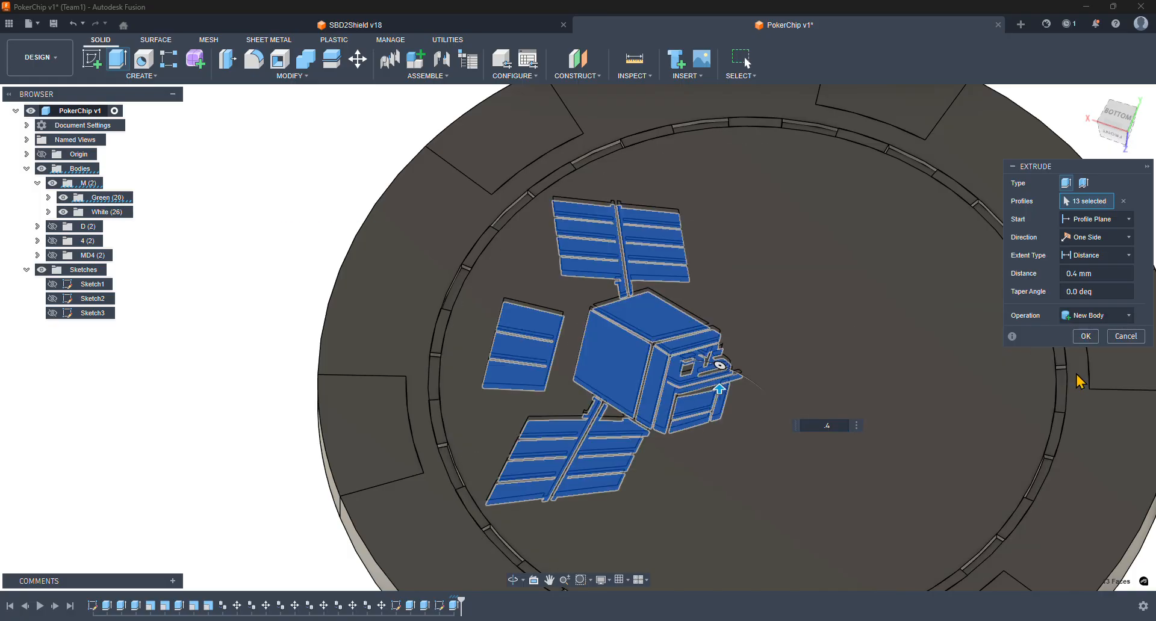
left_click(1086, 336)
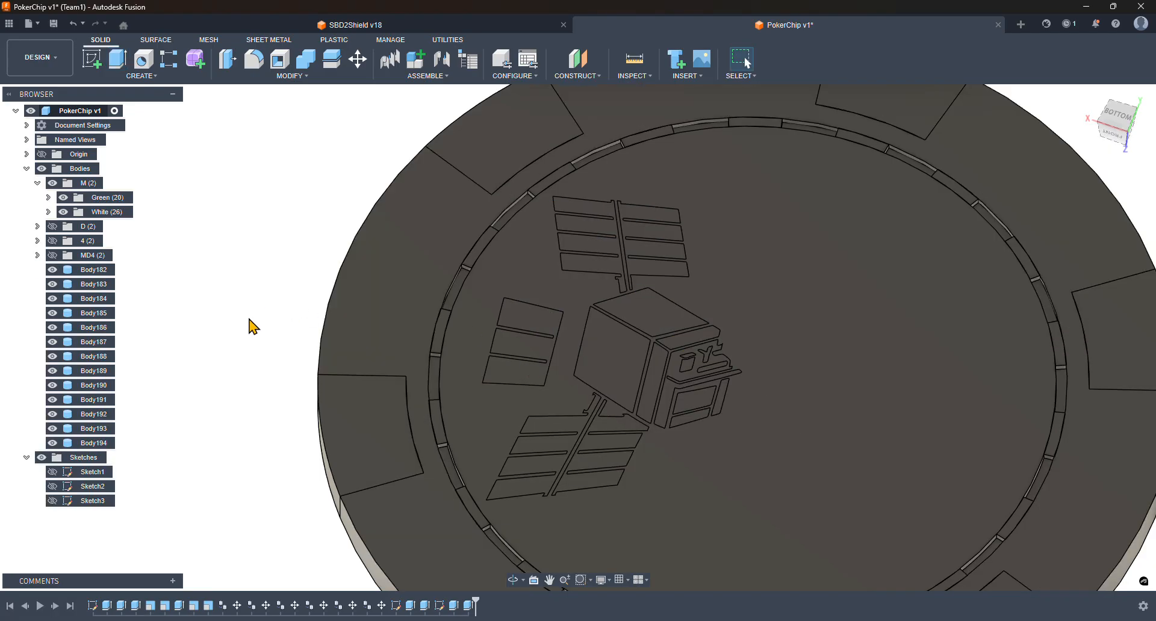
- Create a new body group named Silver inside the M group
right_click(123, 210)
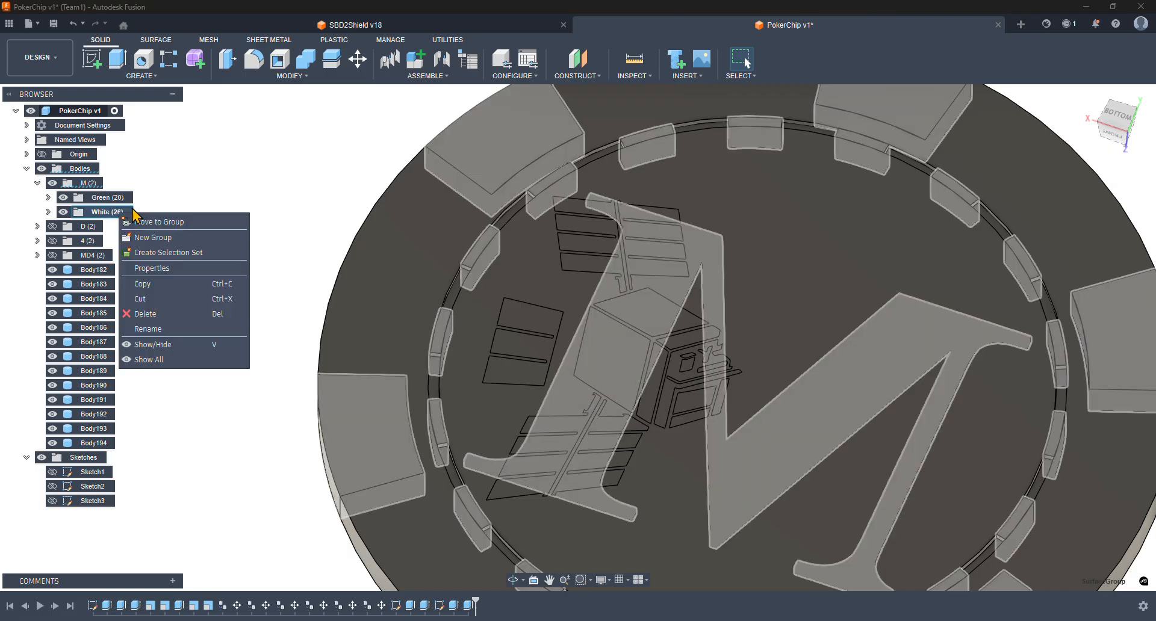
left_click(88, 183)
right_click(91, 188)
left_click(135, 214)
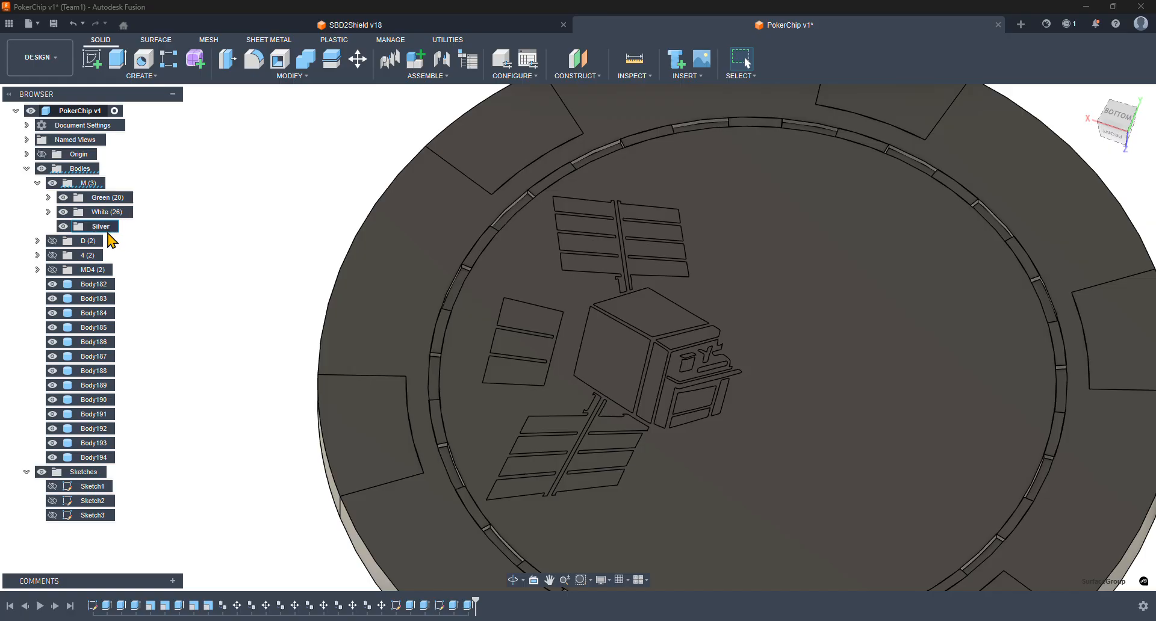
key("Return")
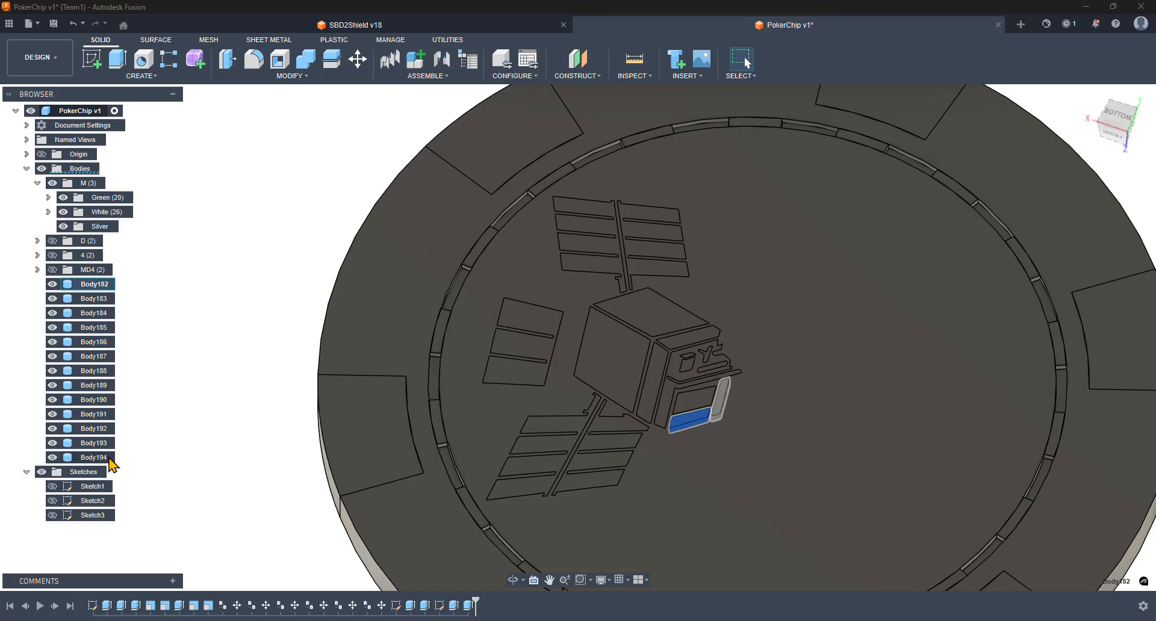
- Rename all 13 newly extruded satellite bodies, Body182 to Body194, as Silver in one go
left_click(91, 460)
left_click(93, 284, "shift")
double_click(96, 285)
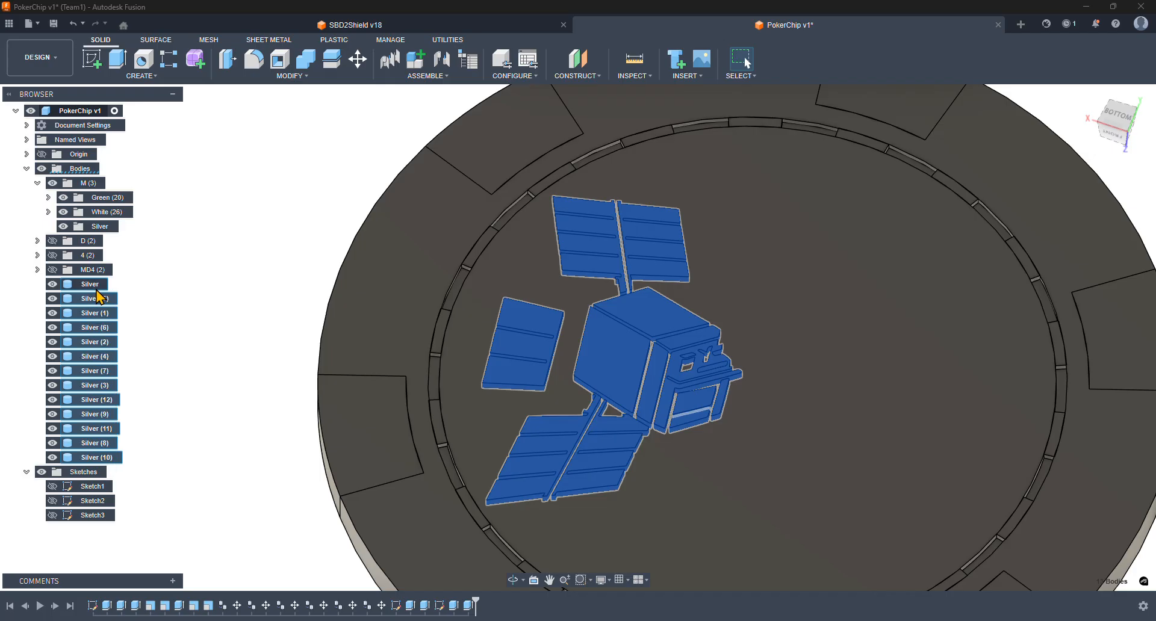
key("Return")
- Move all 13 Silver bodies into the Silver group under M
left_click(96, 286)
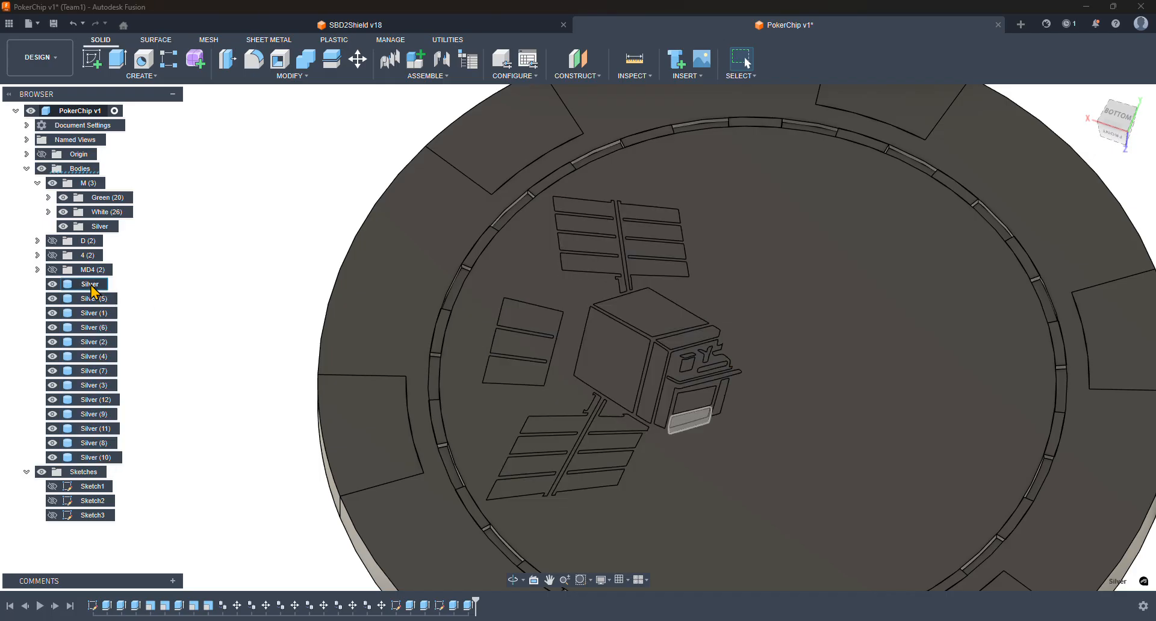
left_click(103, 458, "shift")
left_click_drag(91, 293, 109, 228)
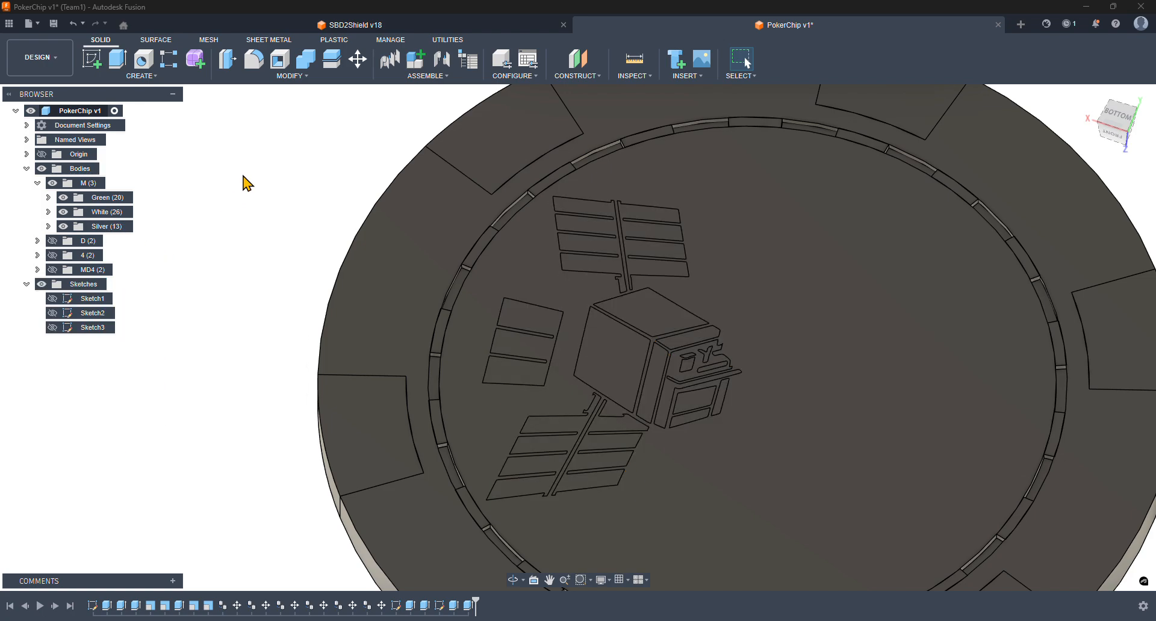
- Show Sketch3 and select the generic satellite's main outline, both lower panel frames and the two small slots beside the lower mast
left_click(53, 328)
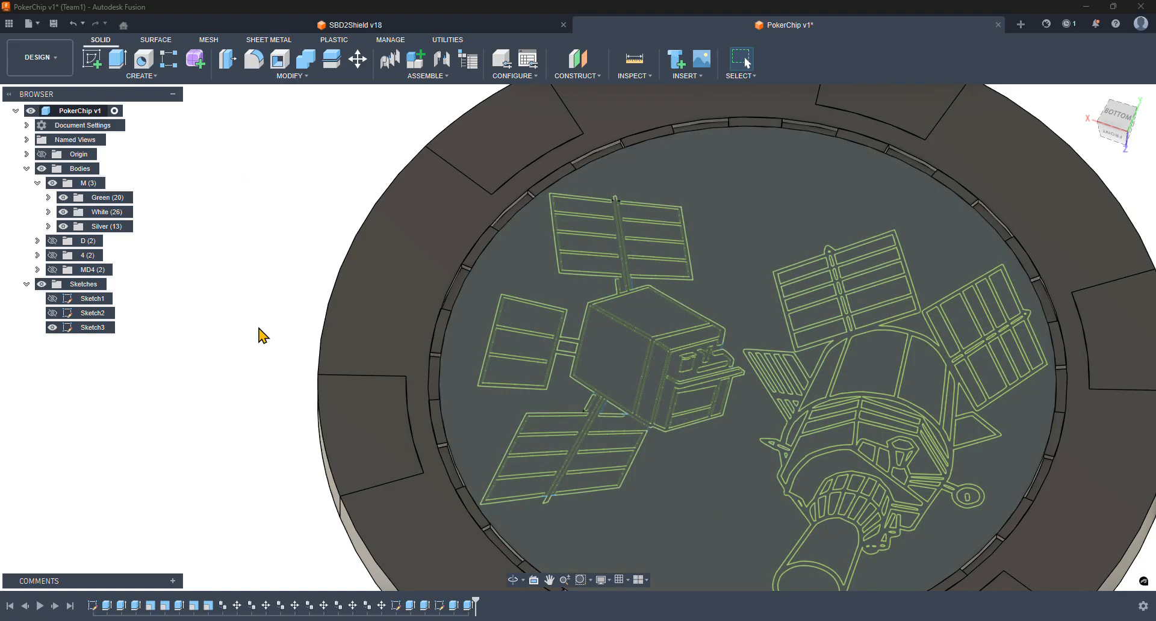
middle_click_drag(661, 415, 451, 367, "shift")
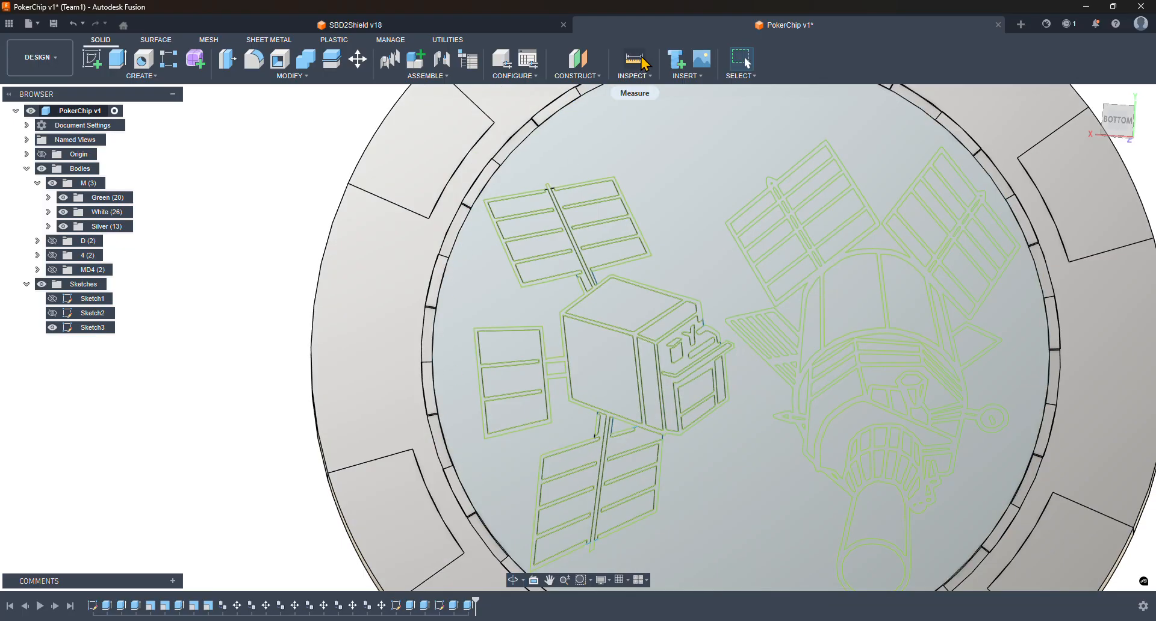
scroll(559, 459, "up", 10)
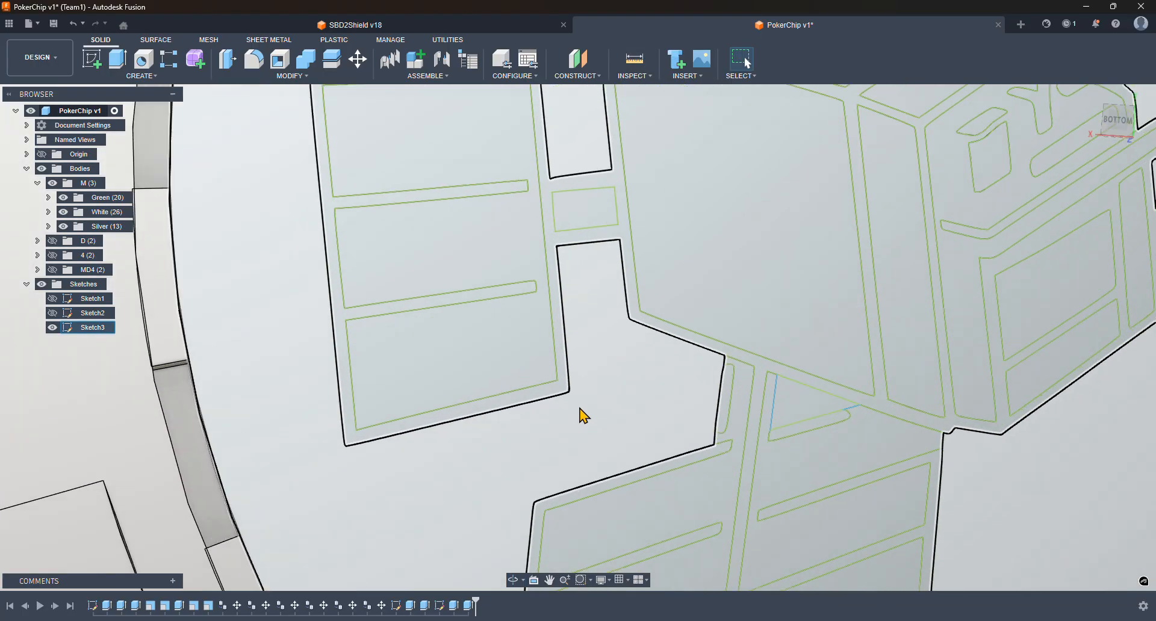
left_click(560, 389)
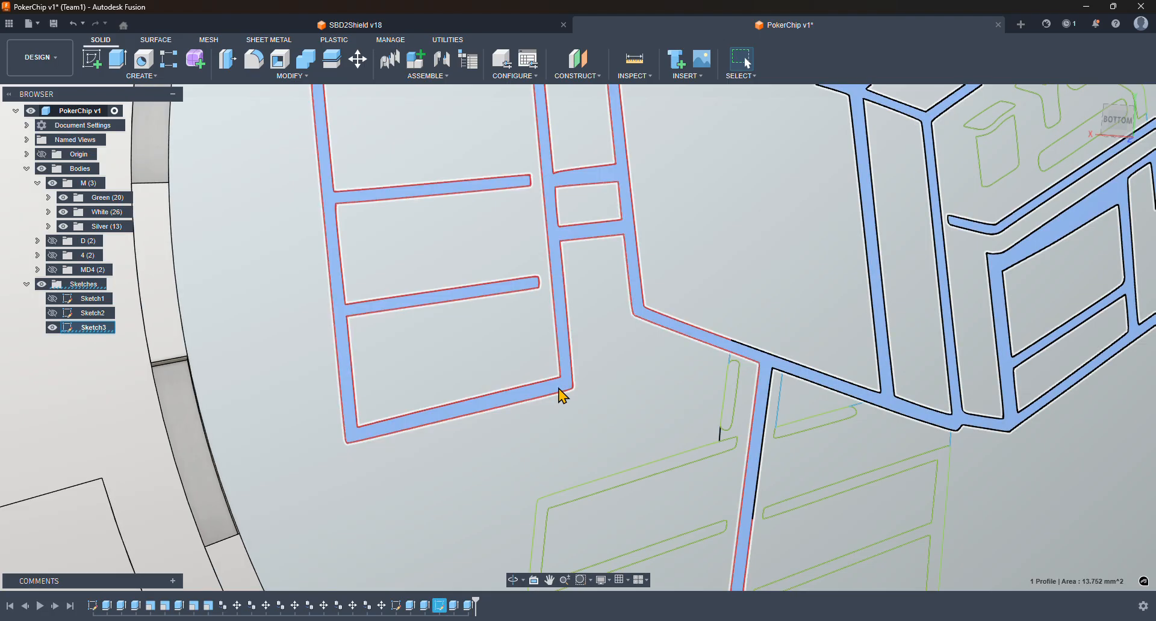
left_click(685, 466)
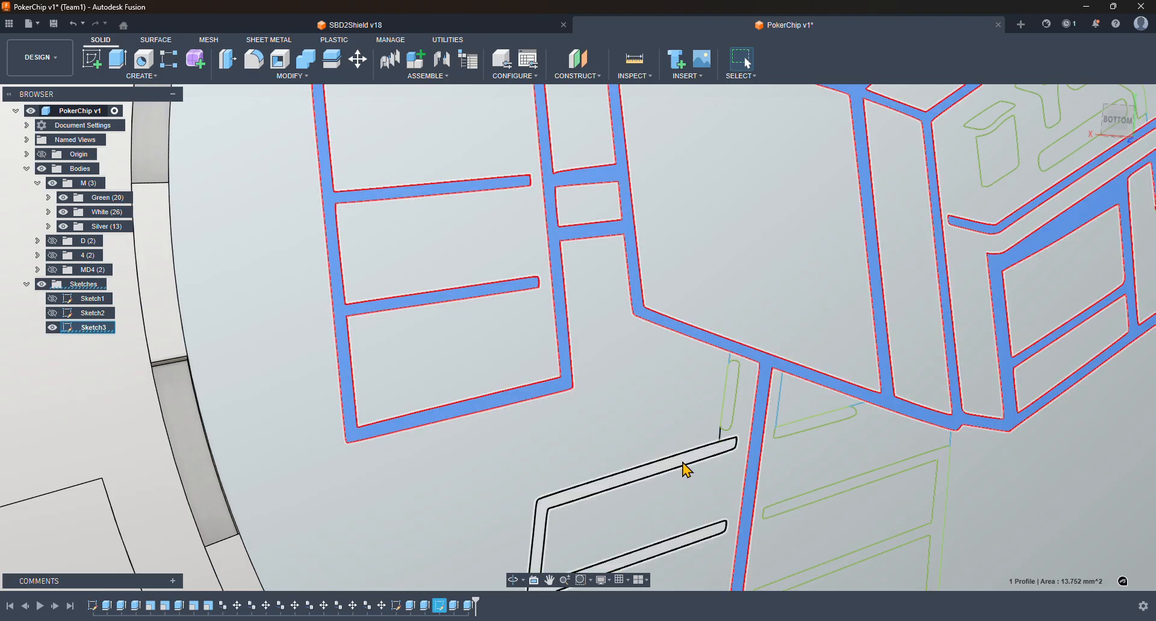
left_click(730, 395)
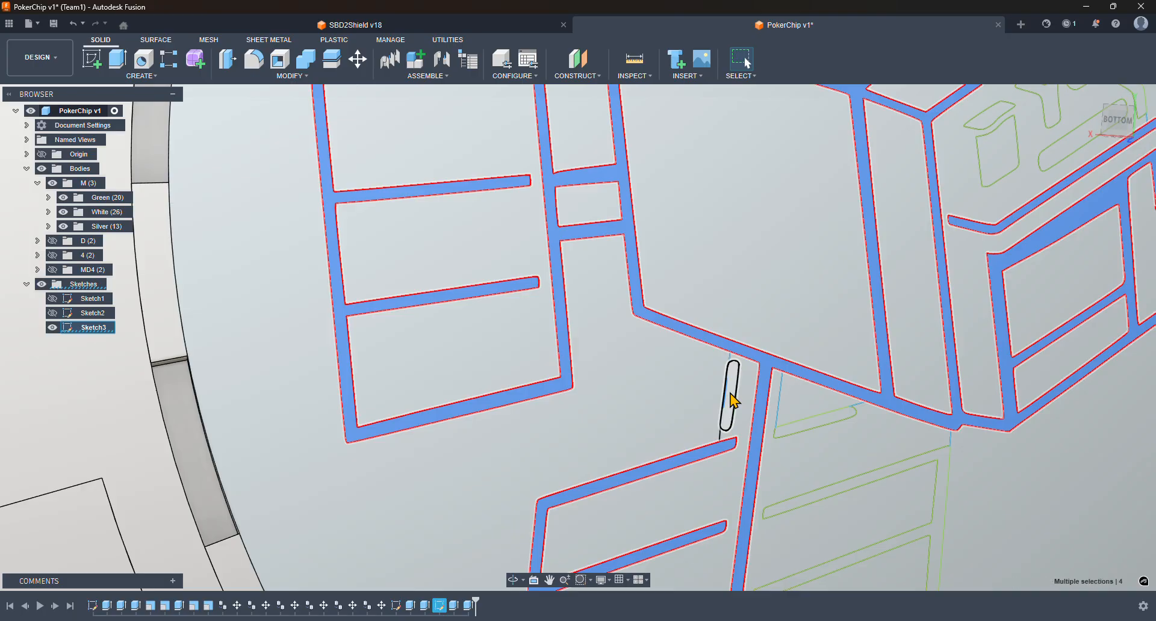
left_click(826, 432)
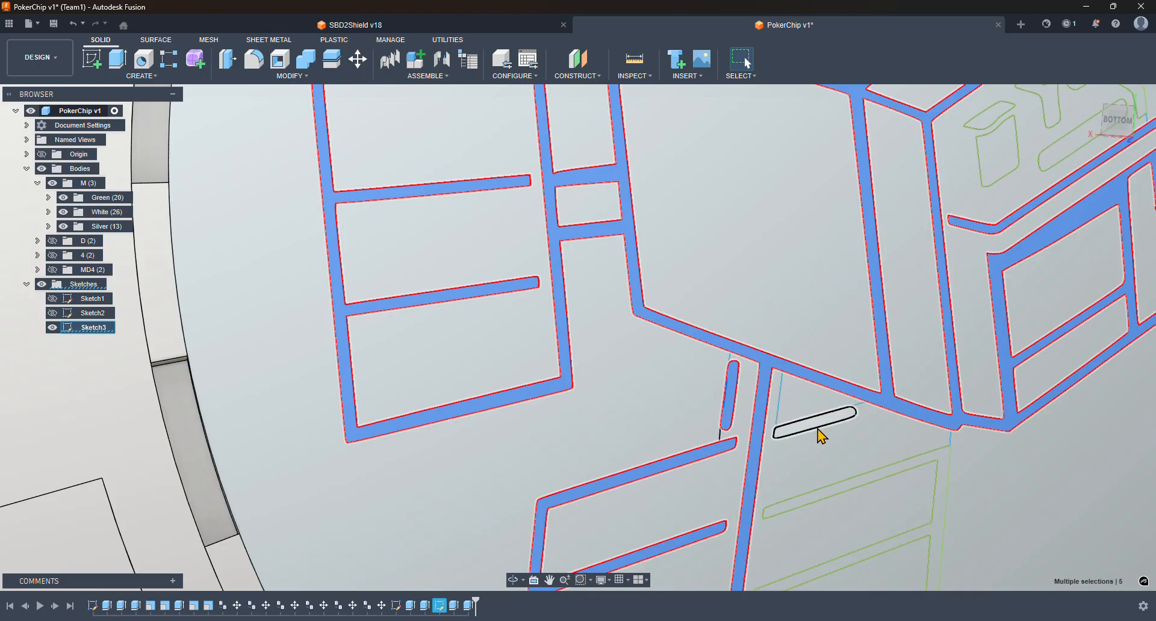
left_click(845, 489)
- Add the Y-shaped mark, the two-part box, the long slot and the curved bracket on the body's front to the profile selection
scroll(921, 403, "down", 3)
middle_click_drag(959, 345, 929, 349, "shift")
scroll(929, 348, "up", 4)
left_click(812, 301)
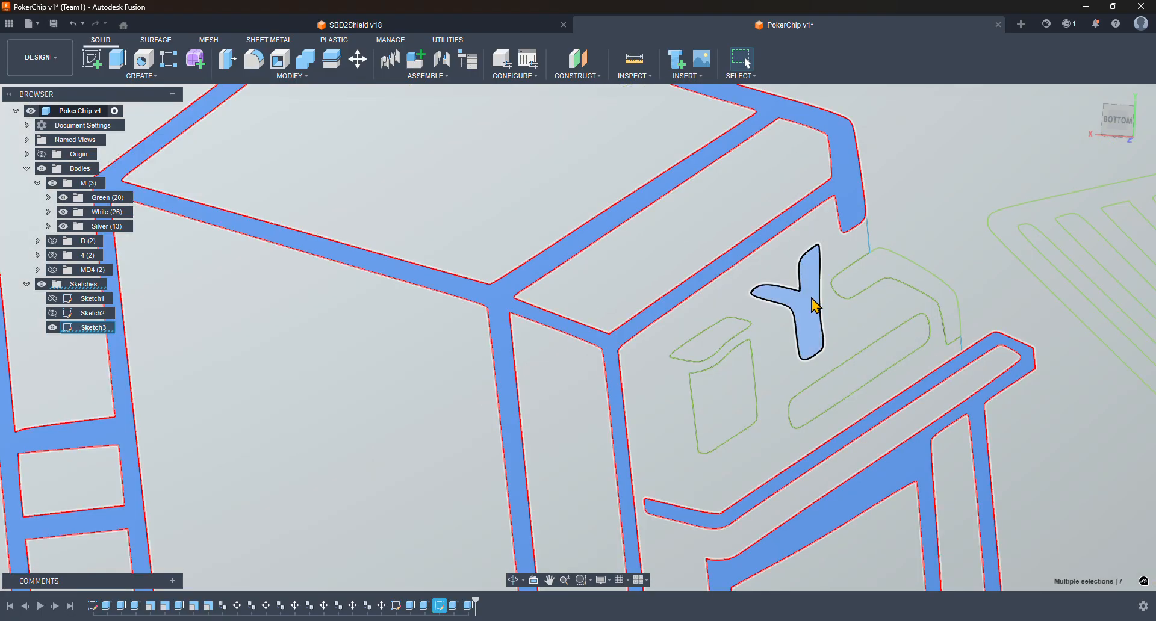
left_click(727, 349)
left_click(720, 386)
left_click(852, 381)
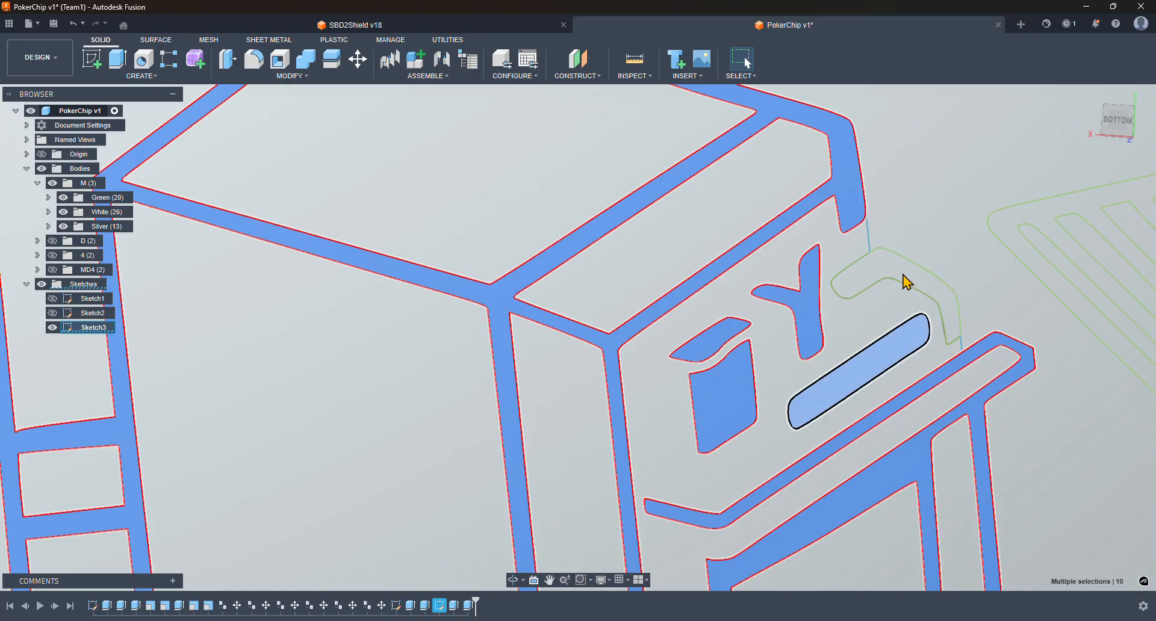
left_click(904, 282)
- Add the outline frames of both upper solar panel halves to the profile selection
scroll(905, 287, "down", 5)
scroll(696, 351, "up", 3)
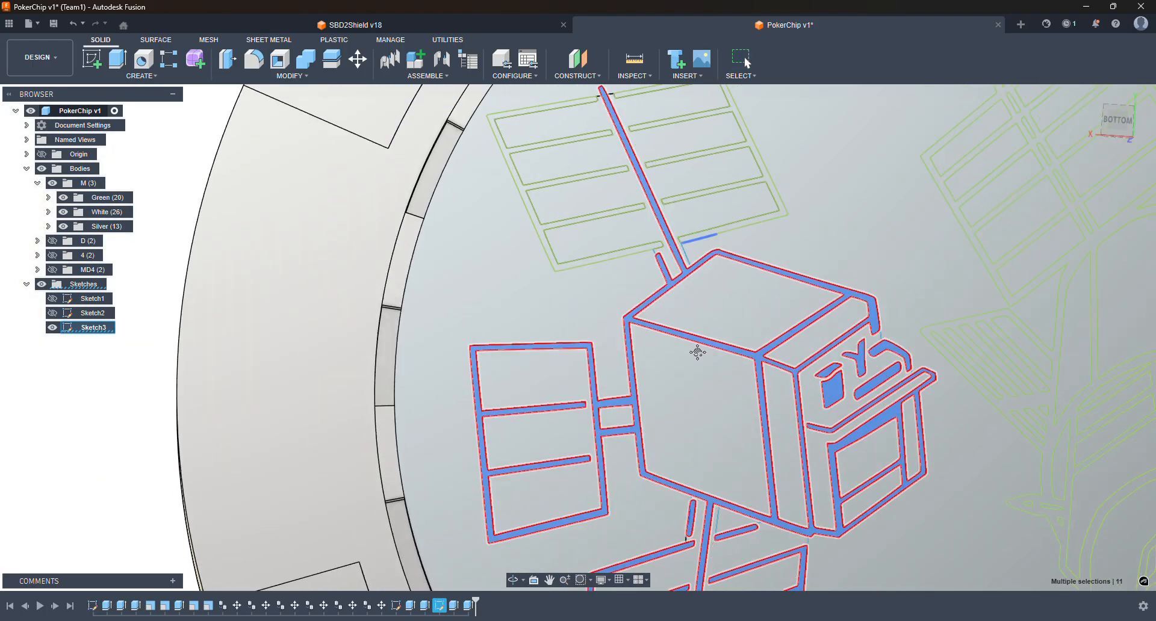
scroll(697, 331, "up", 4)
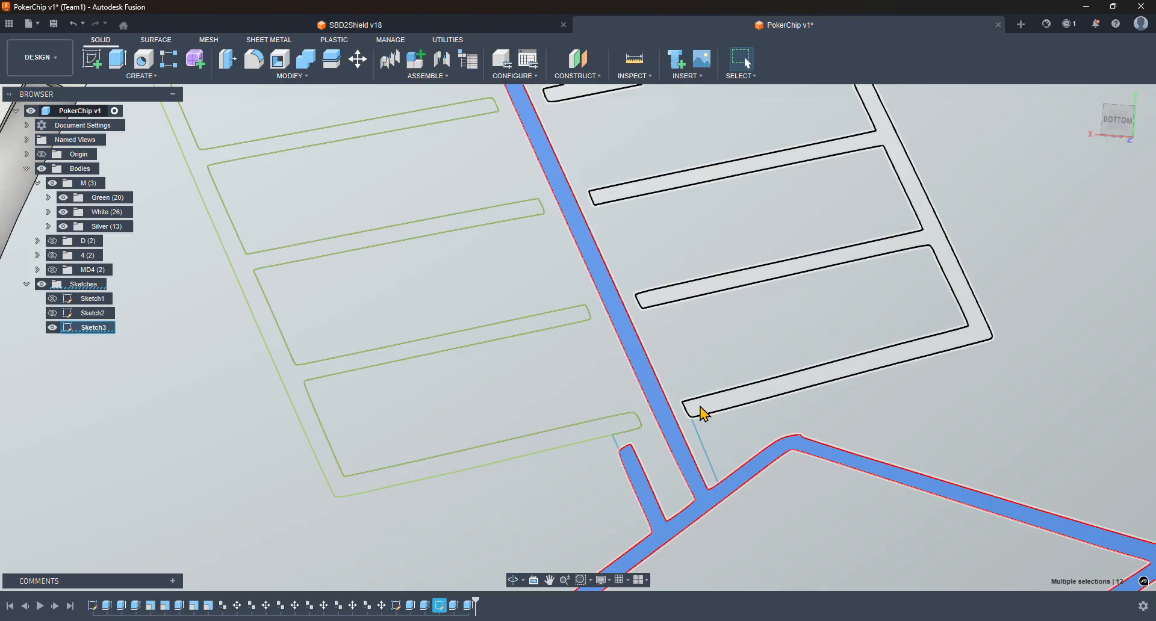
left_click(698, 407)
left_click(618, 434)
scroll(619, 437, "down", 6)
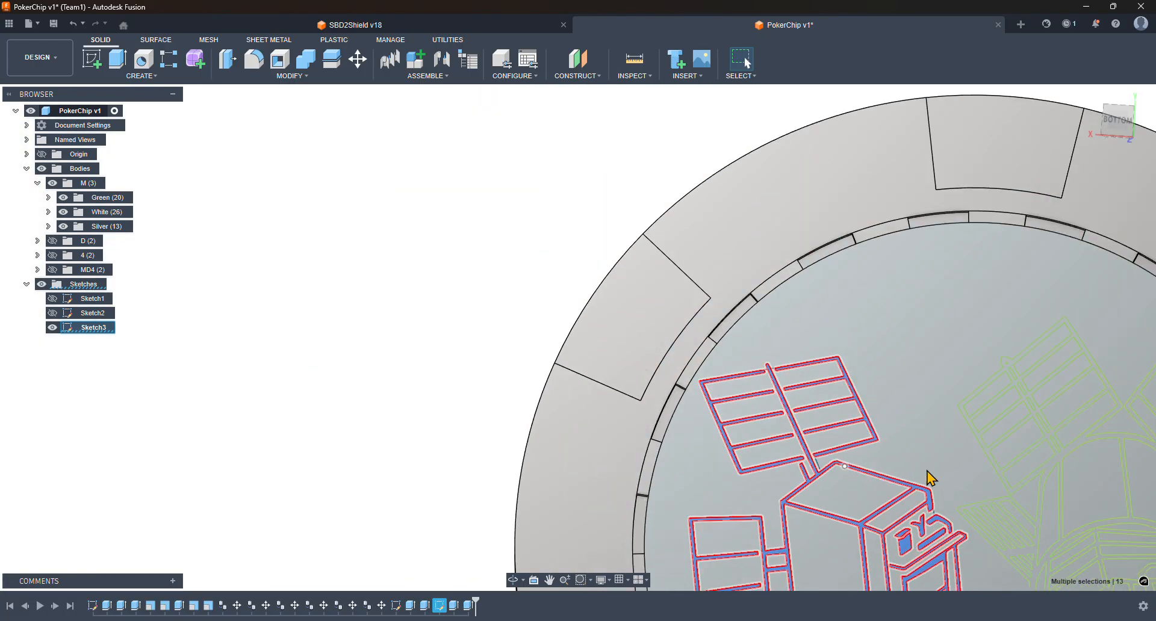
- Extrude the selected satellite outline profiles from the profile plane by -0.4 mm as a one-sided cut
middle_click_drag(904, 398, 823, 299)
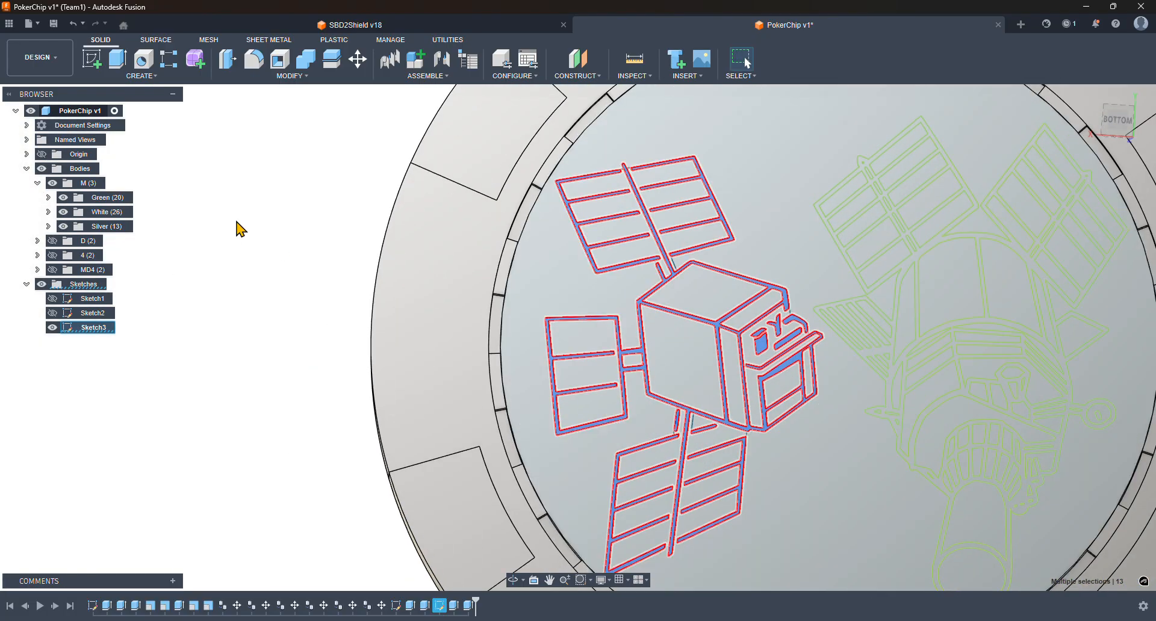
left_click(123, 65)
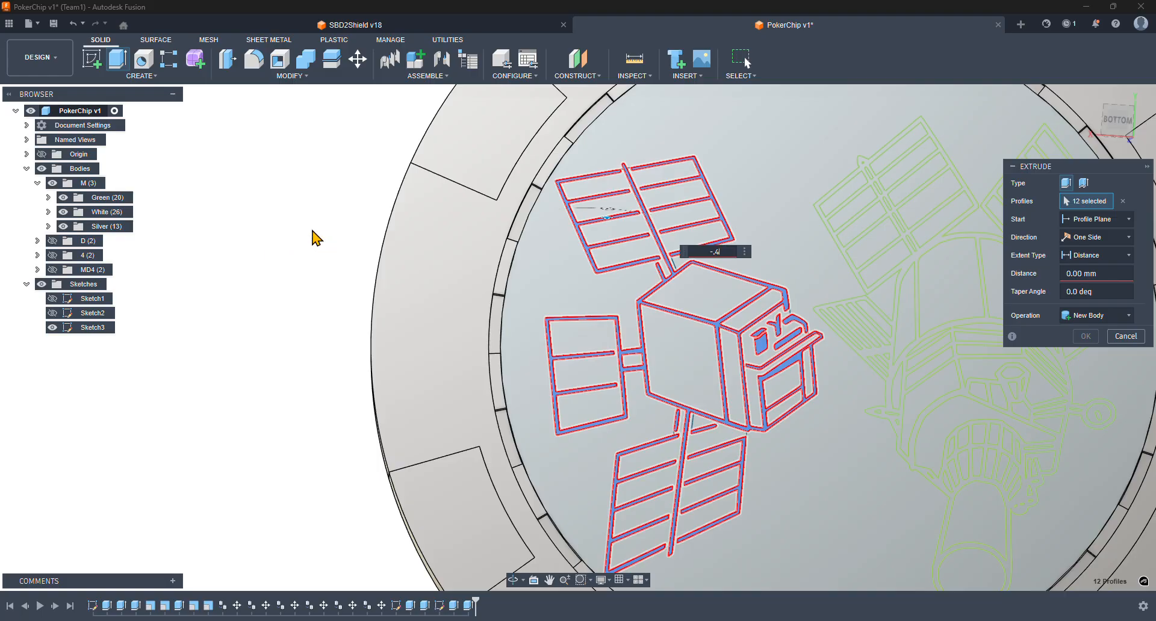
type("-.4")
key("Return")
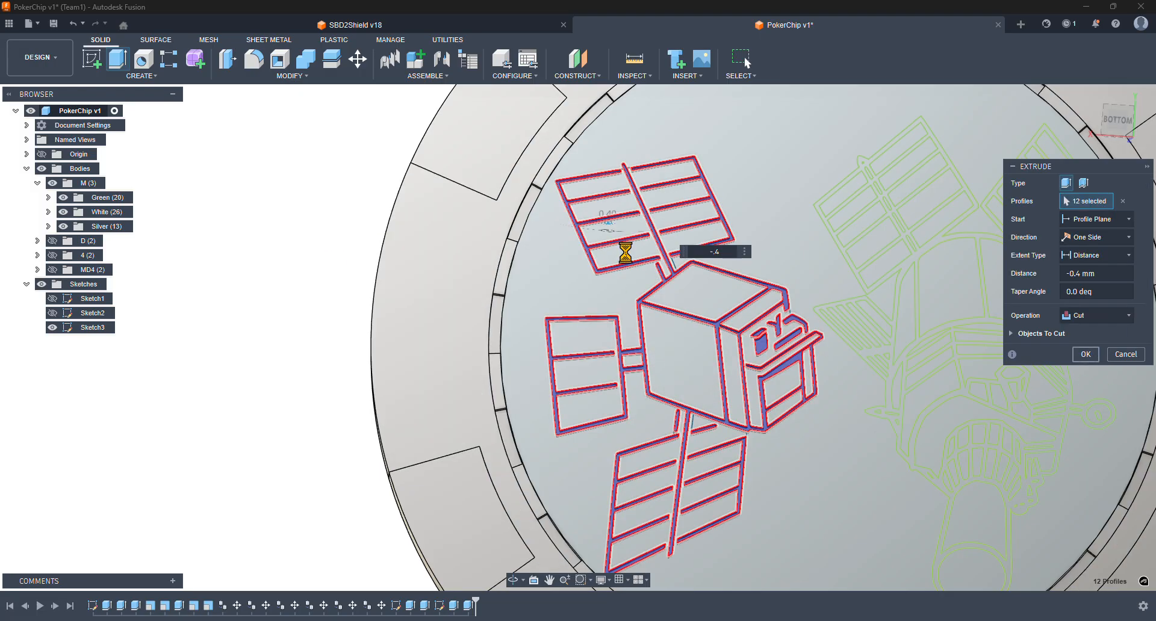
left_click(1086, 354)
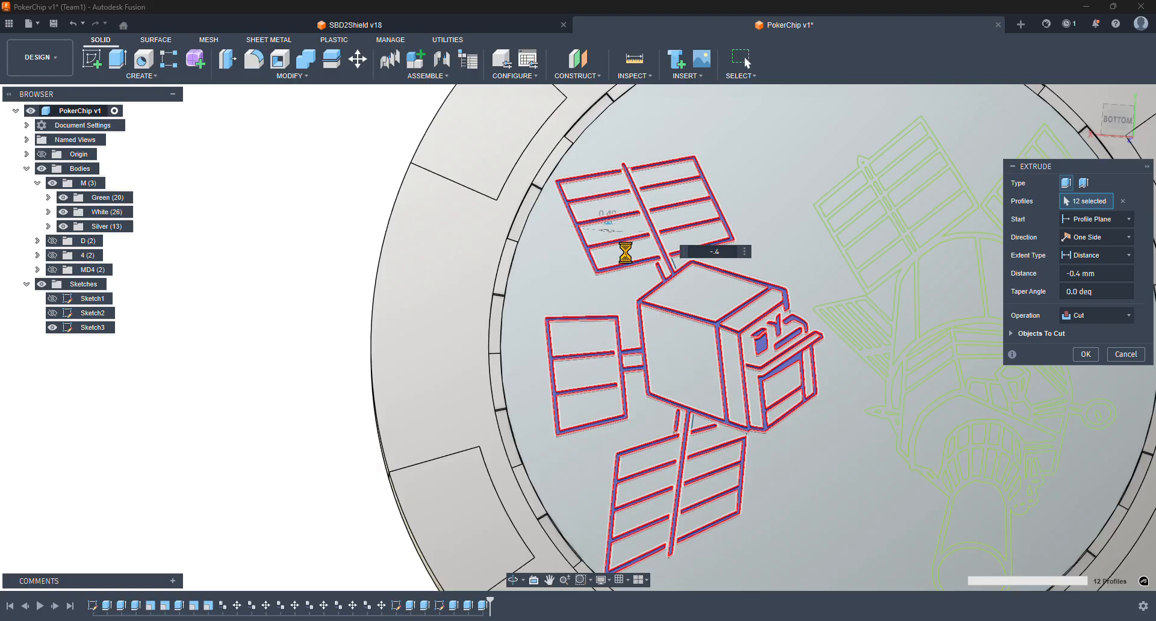
scroll(604, 276, "up", 5)
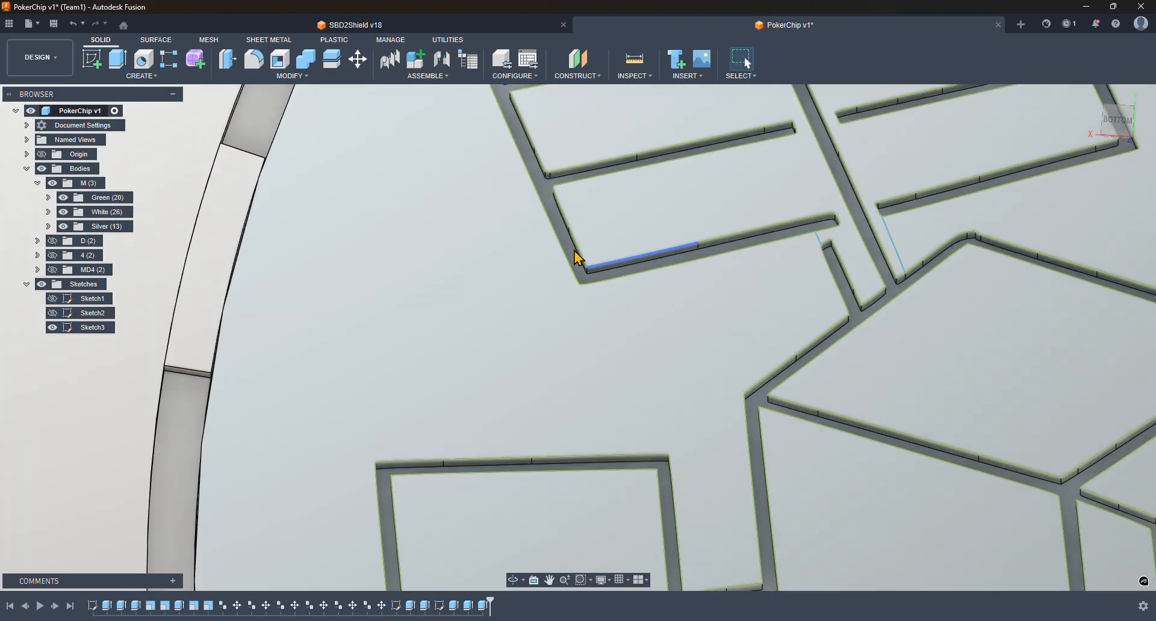
left_click(751, 235)
scroll(849, 244, "up", 3)
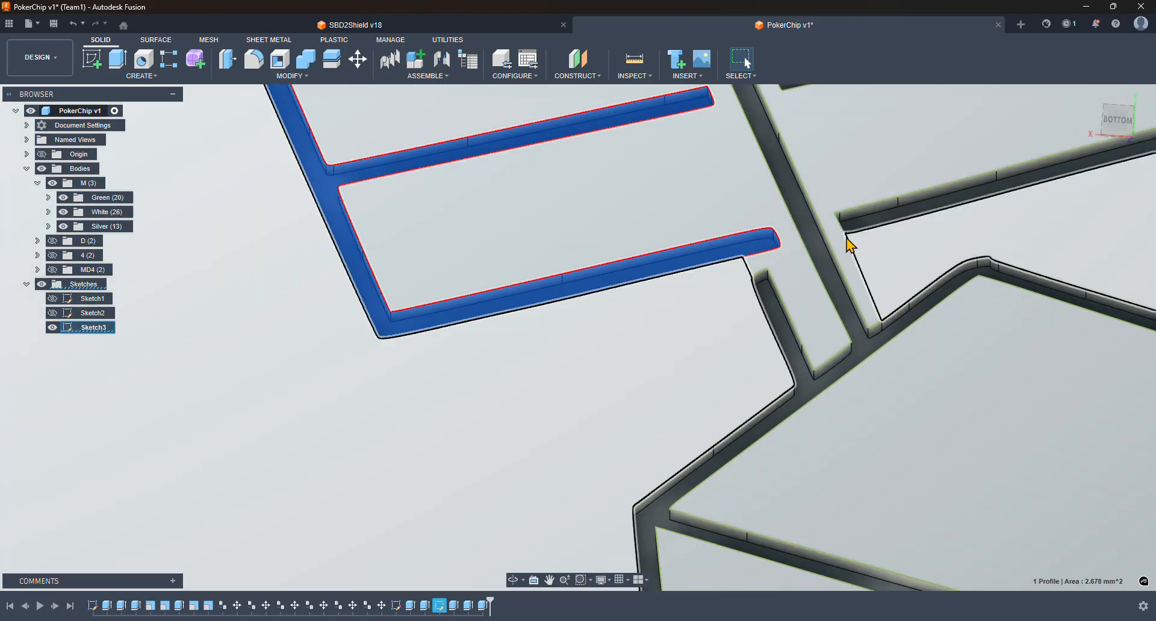
left_click(799, 328, "shift")
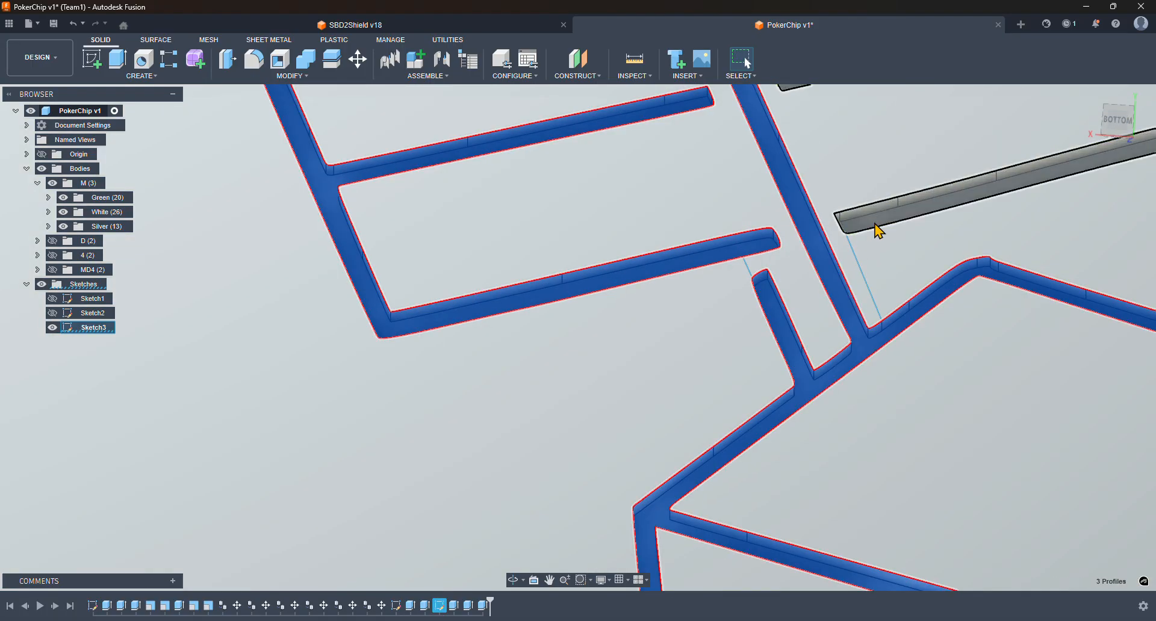
scroll(878, 336, "down", 5)
left_click(341, 328)
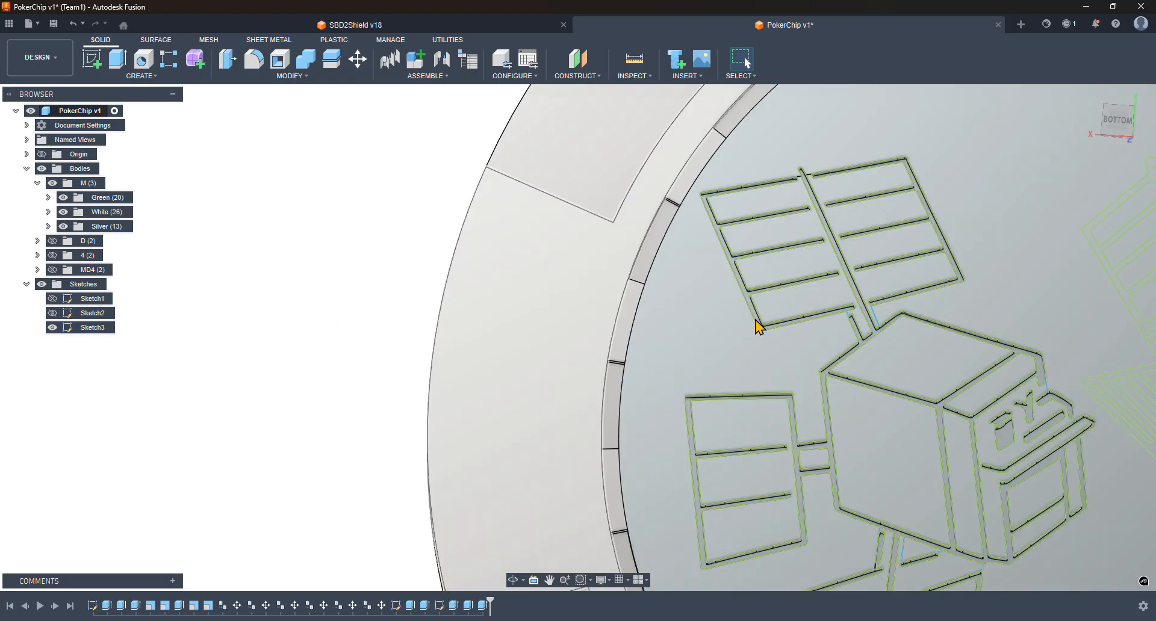
- Select the generic satellite's main outline and the outline frames of both upper solar panel halves in Sketch3
scroll(875, 326, "up", 2)
scroll(677, 293, "up", 4)
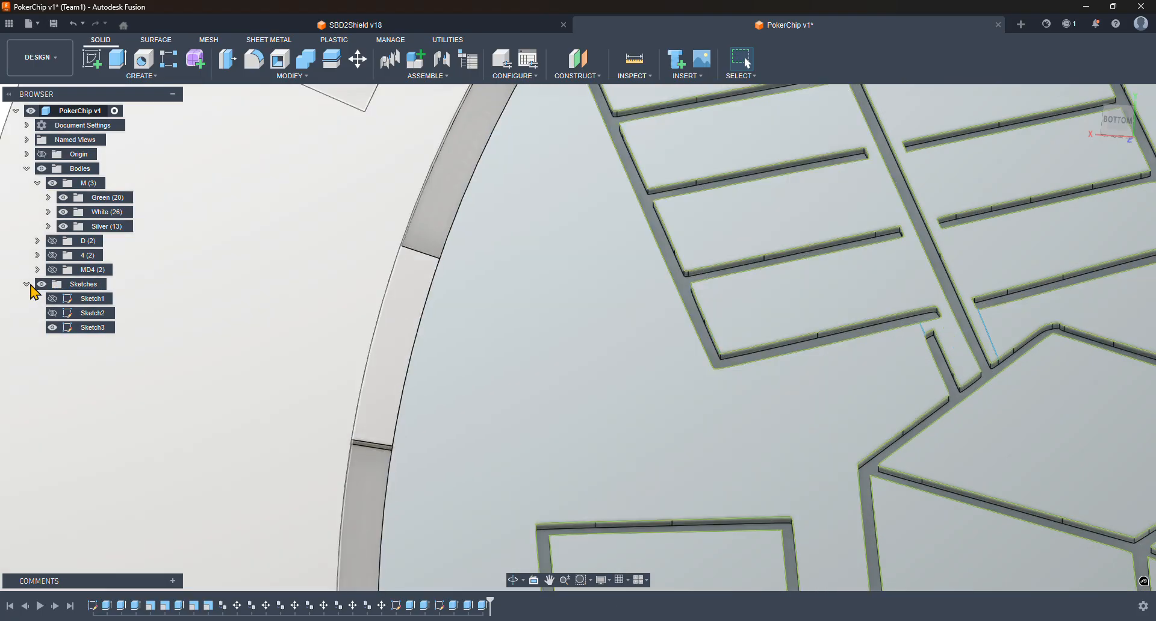
left_click(91, 327)
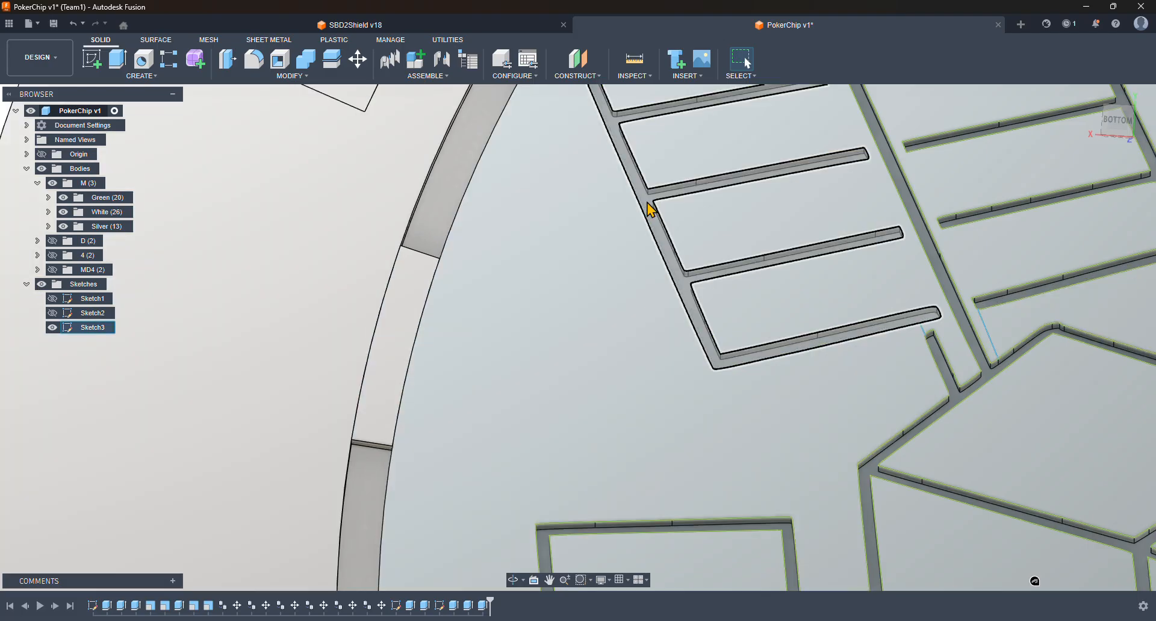
left_click(648, 204)
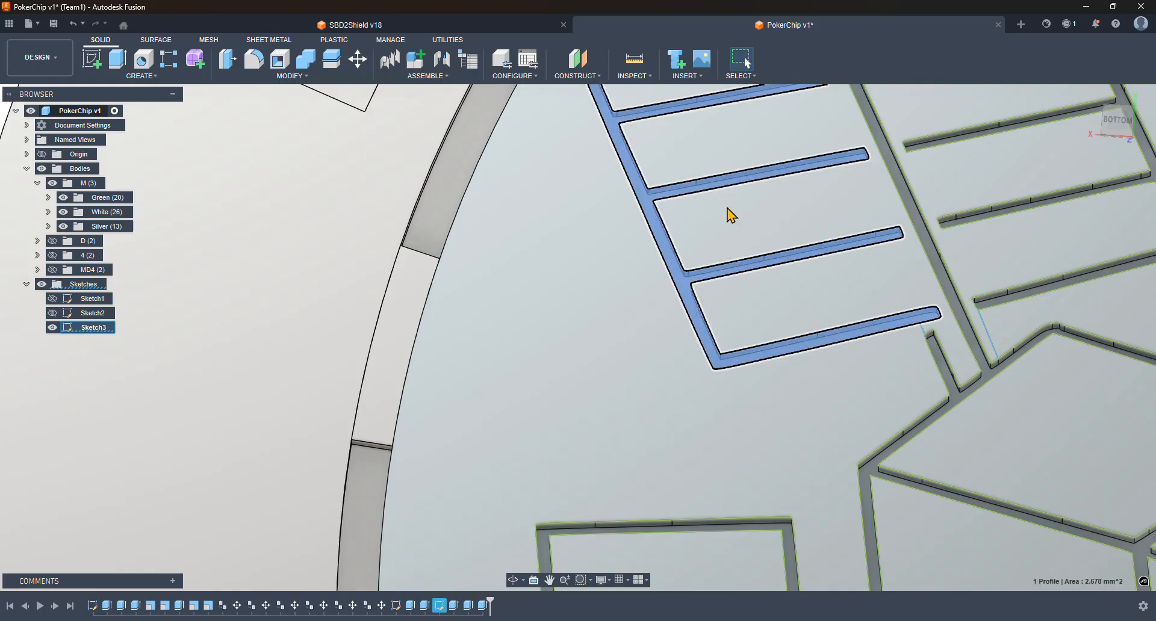
left_click(917, 218)
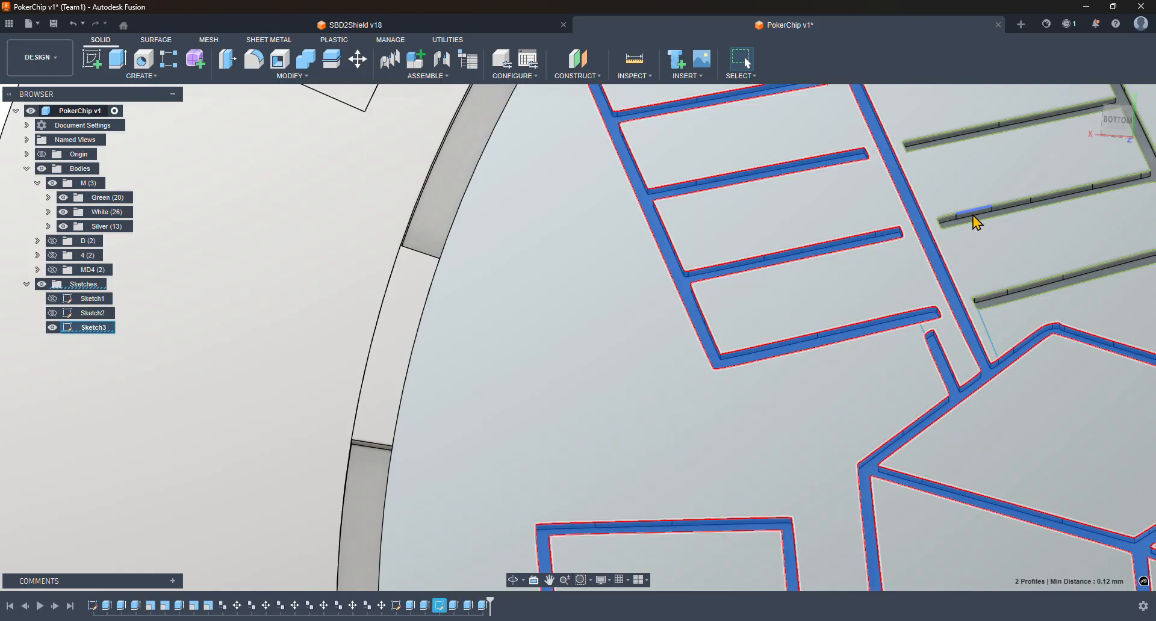
left_click(974, 218)
- Add the two-part box, the Y-shaped mark, the curved bracket and the long slot on the body's front to the profile selection
middle_click_drag(837, 401, 664, 161)
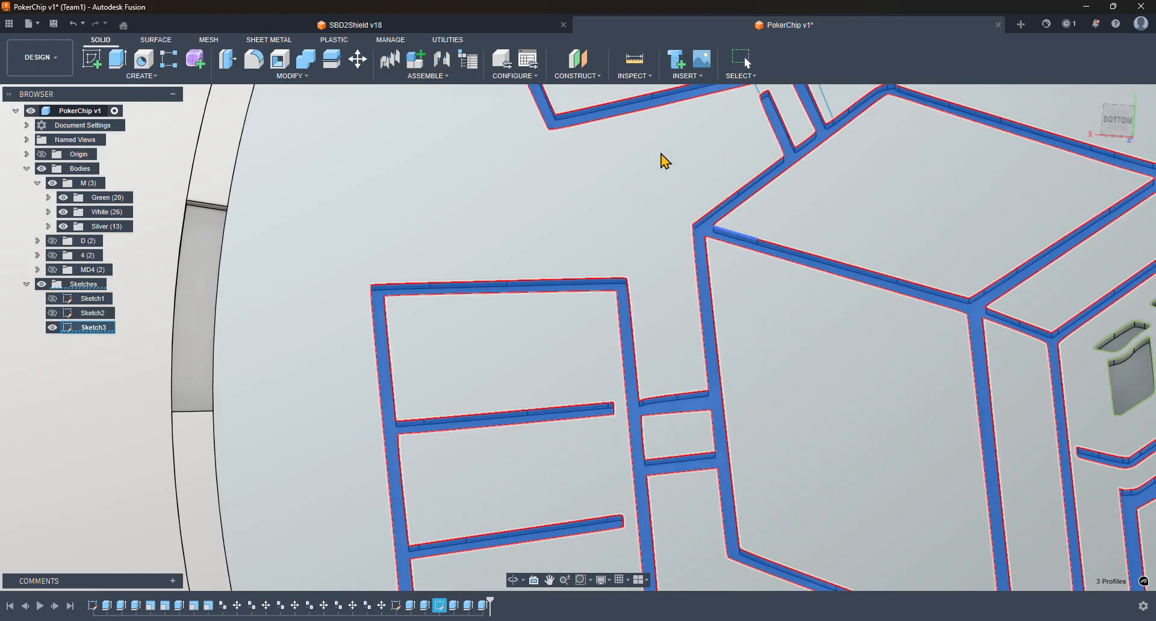
scroll(664, 161, "down", 5)
scroll(903, 258, "up", 5)
left_click(897, 205)
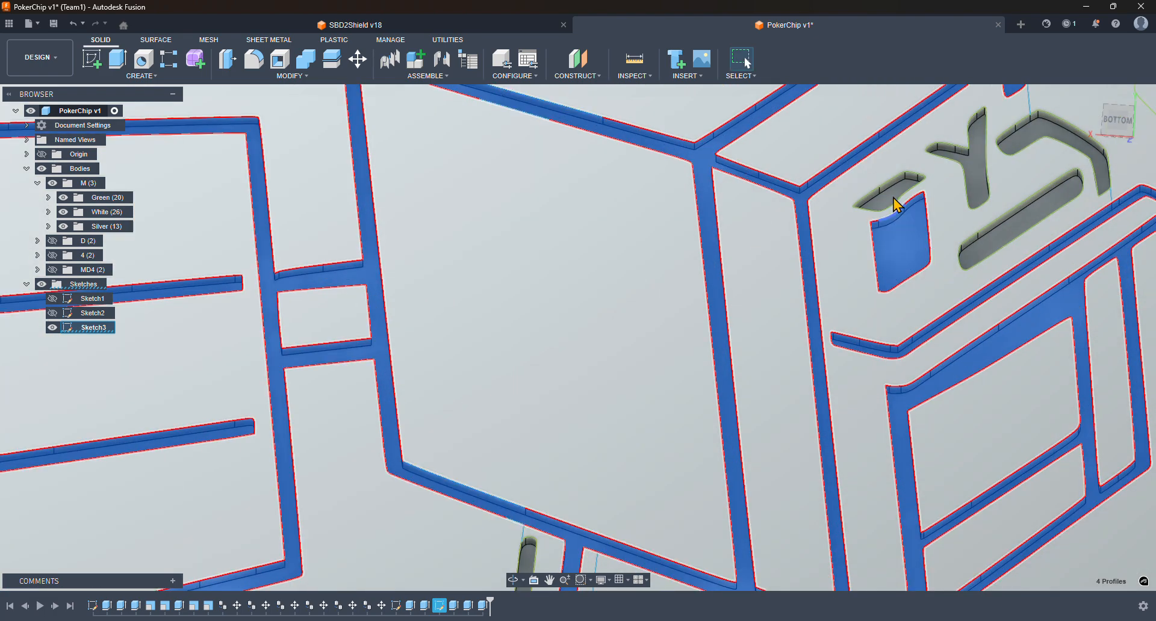
left_click(891, 192)
left_click(975, 172)
left_click(1045, 142)
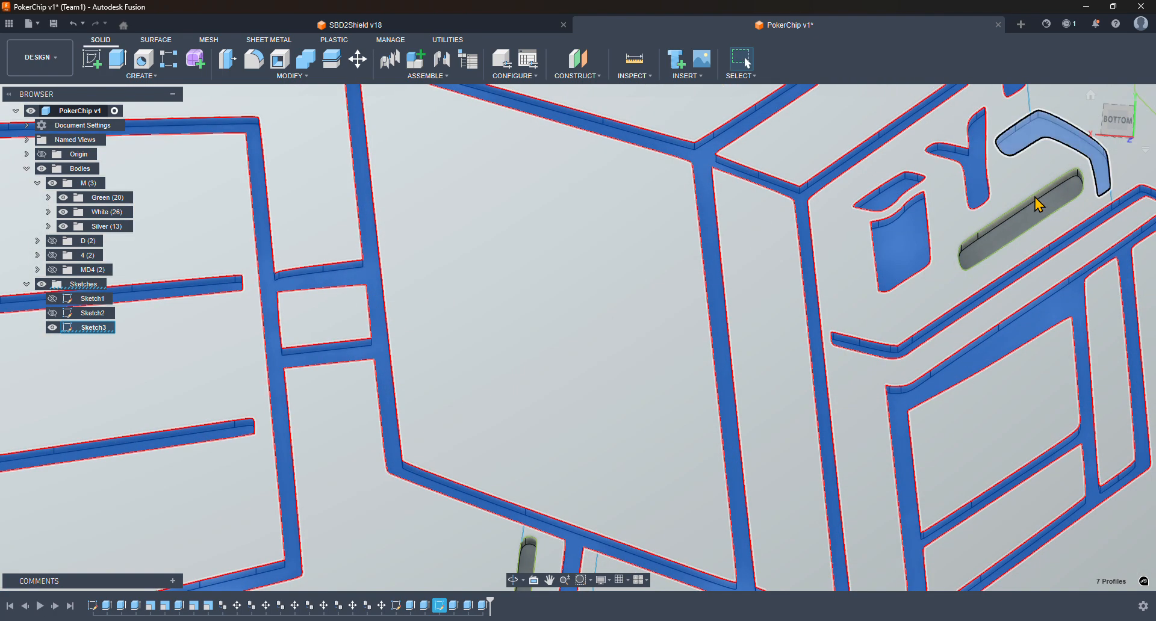
left_click(1032, 212)
- Add the two small slots beside the lower mast and both lower solar panel frames to the profile selection
scroll(921, 420, "down", 4)
middle_click_drag(861, 259, 757, 60)
scroll(652, 323, "up", 5)
left_click(666, 303)
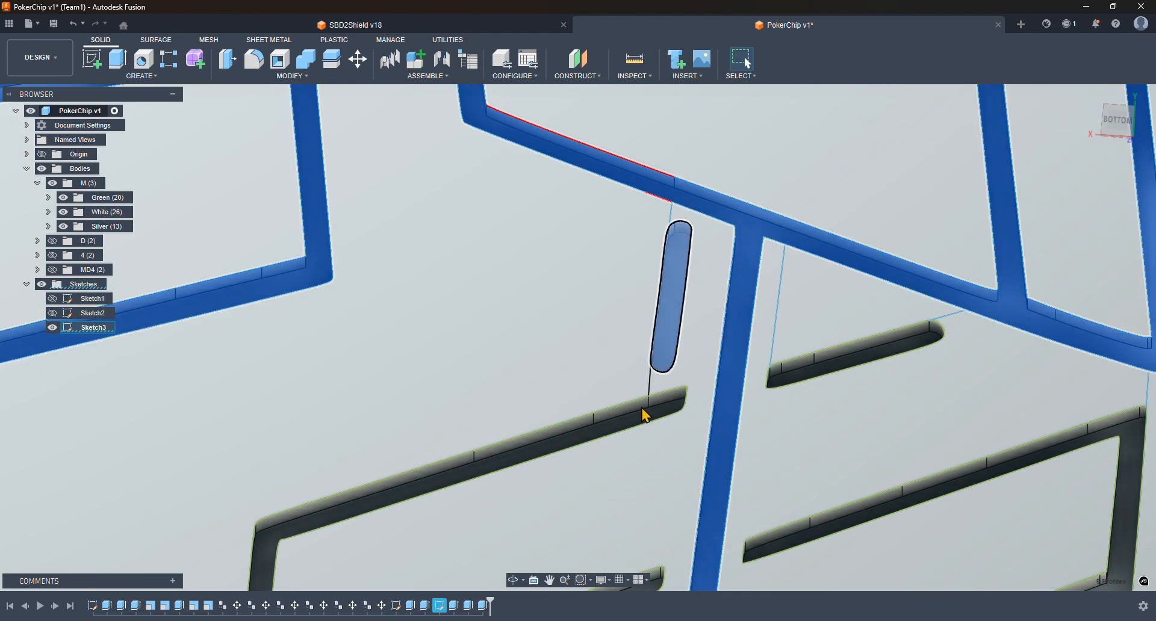
left_click(643, 415)
left_click(818, 373)
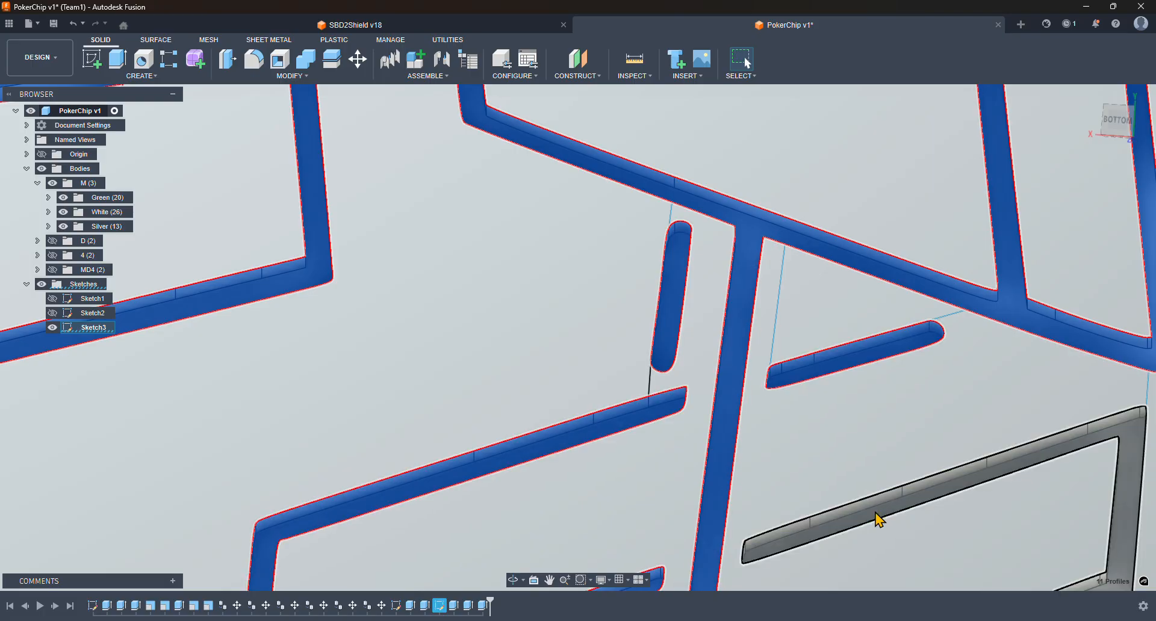
left_click(879, 519)
- Extrude the selected satellite outline profiles by -0.4 mm from the profile plane as new bodies
scroll(883, 483, "down", 5)
scroll(782, 310, "up", 2)
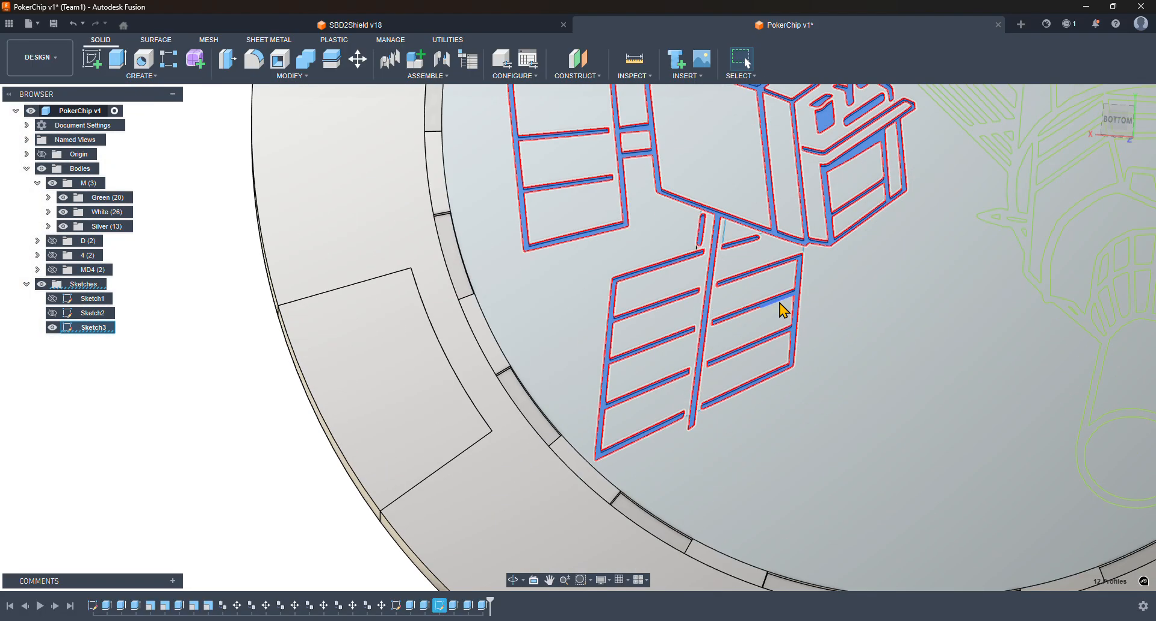
scroll(779, 303, "down", 3)
scroll(841, 535, "up", 5)
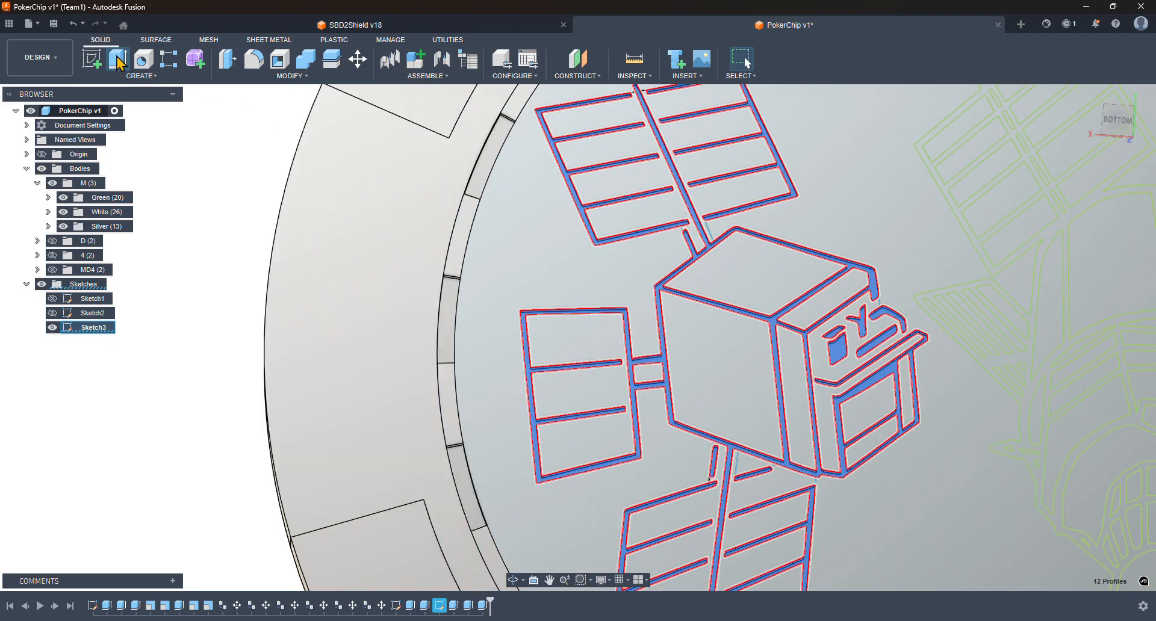
left_click(118, 59)
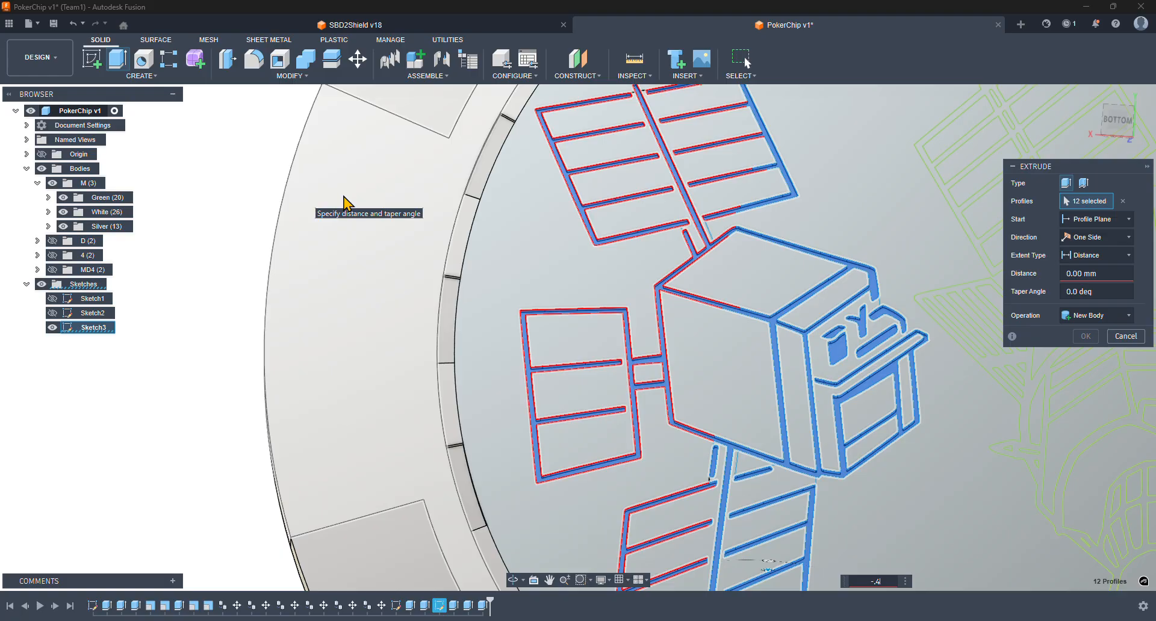
key("Return")
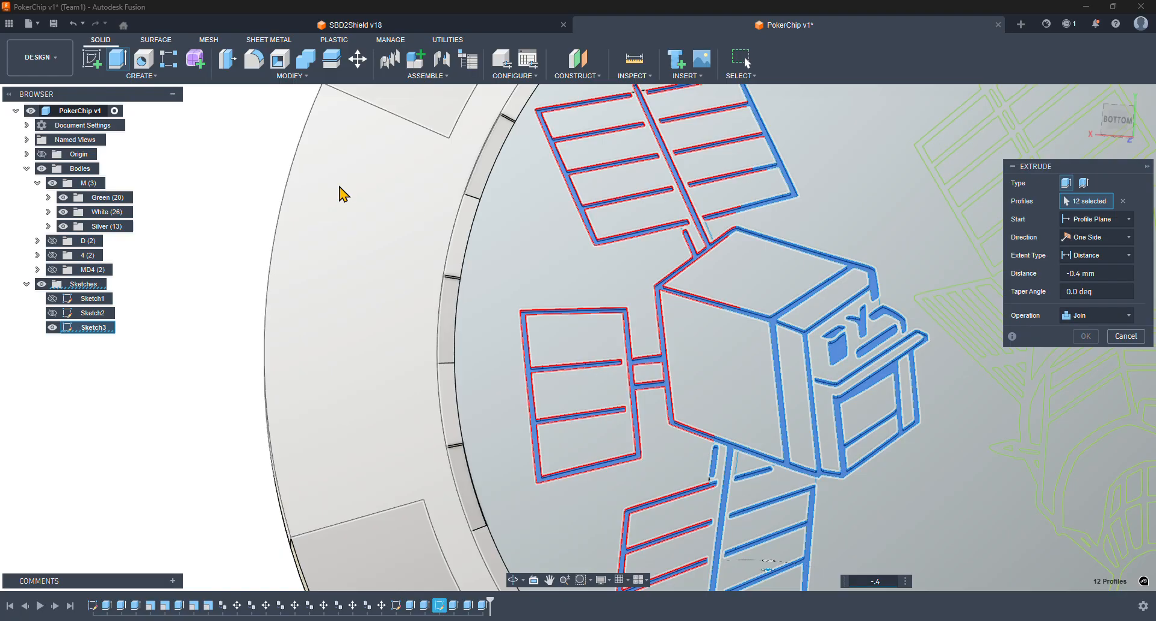
left_click(1094, 320)
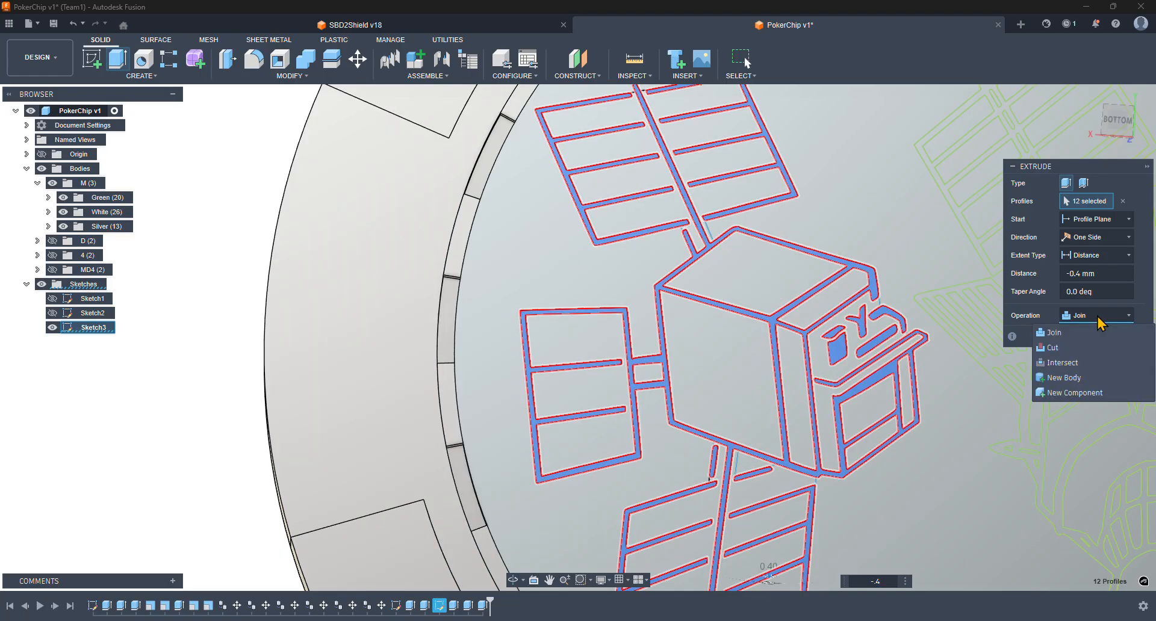
left_click(1088, 374)
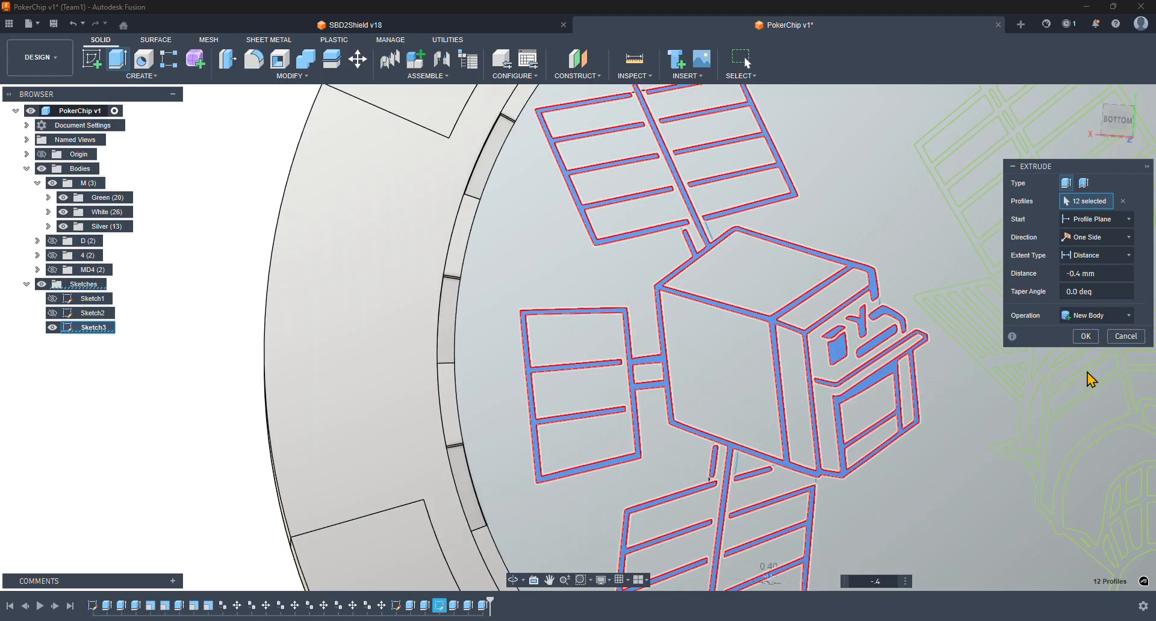
left_click(1088, 335)
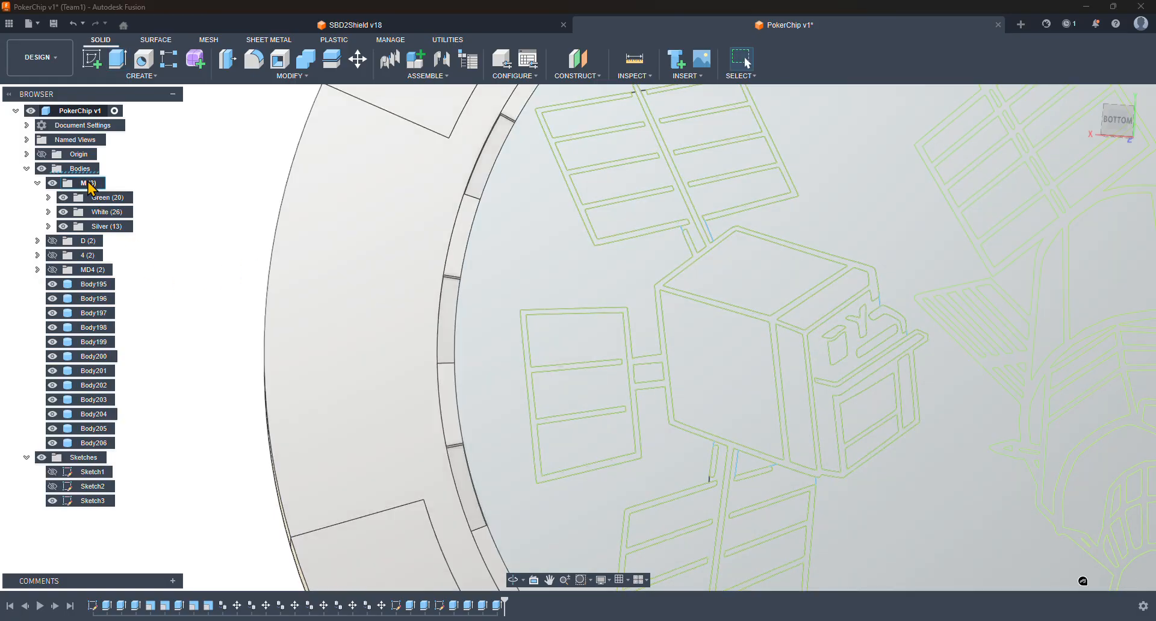
- Create a new body group named Black inside the M group
right_click(88, 182)
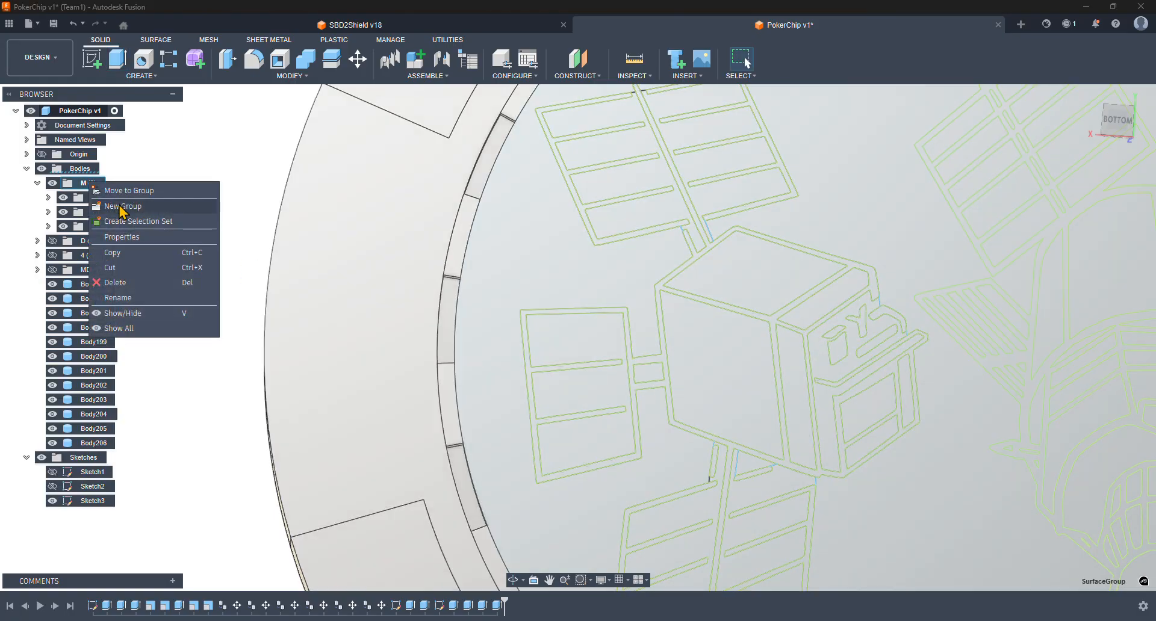
left_click(120, 207)
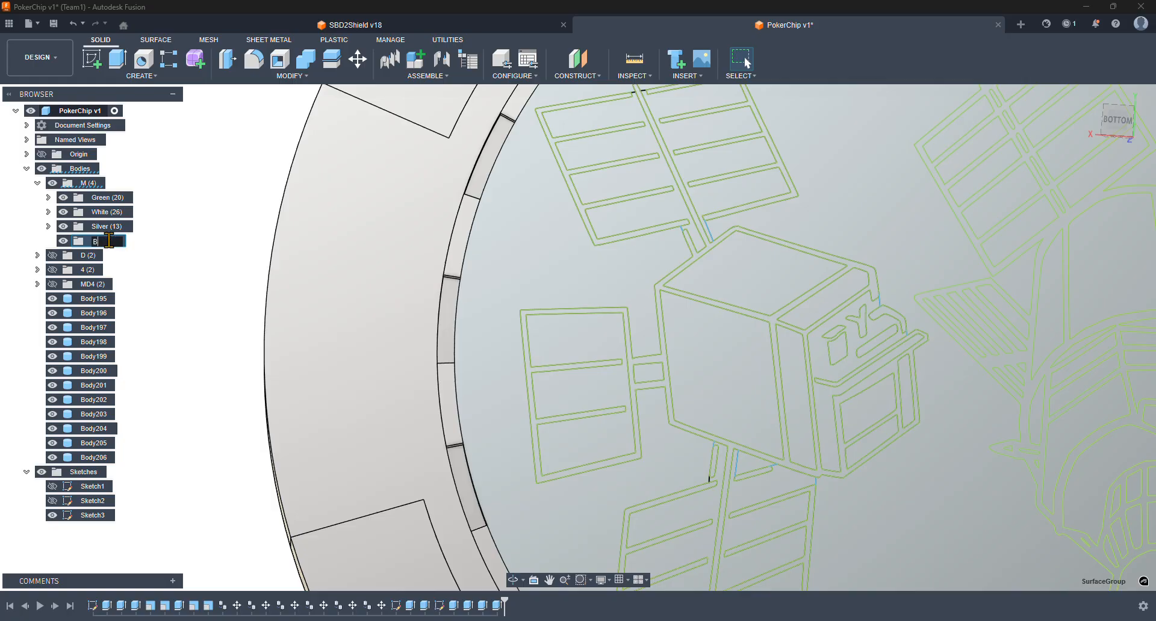
type("Black")
key("Return")
- Rename the twelve new satellite outline bodies as Black and move them into the Black group
left_click(93, 299)
left_click(99, 459, "shift")
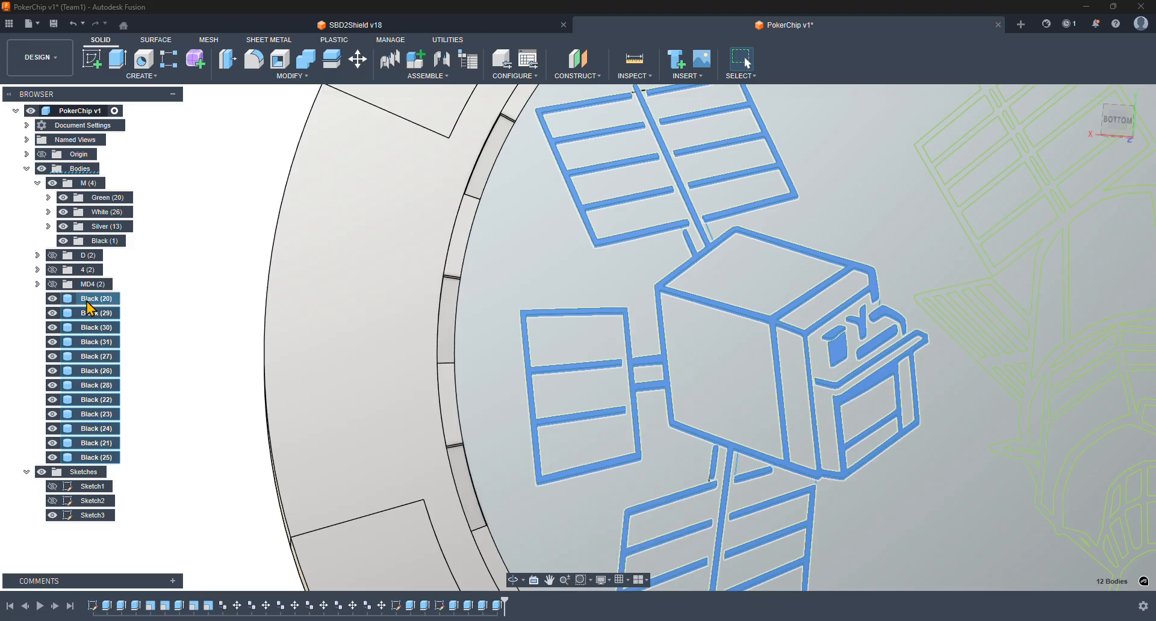
left_click_drag(89, 309, 107, 240)
left_click(192, 244)
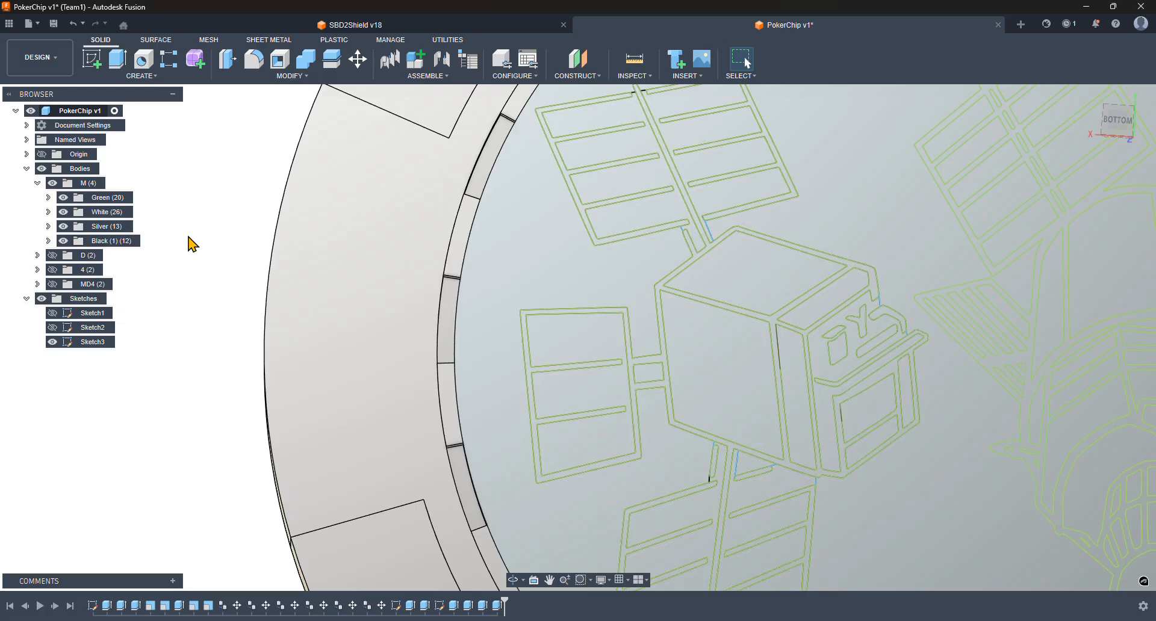
- Examine the inlaid generic satellite outlines and the remaining areas of both satellite drawings on the chip's centre face
scroll(643, 297, "down", 3)
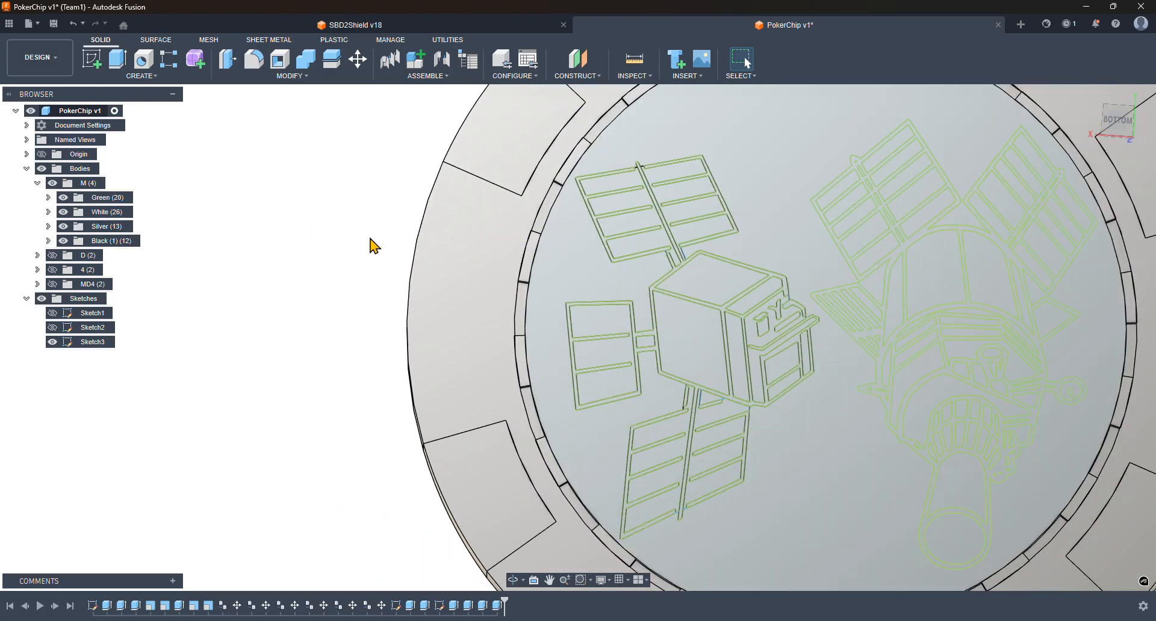
mouse_move(369, 237)
middle_mouse_down("shift")
mouse_move(356, 196)
mouse_move(370, 230)
middle_mouse_up("shift")
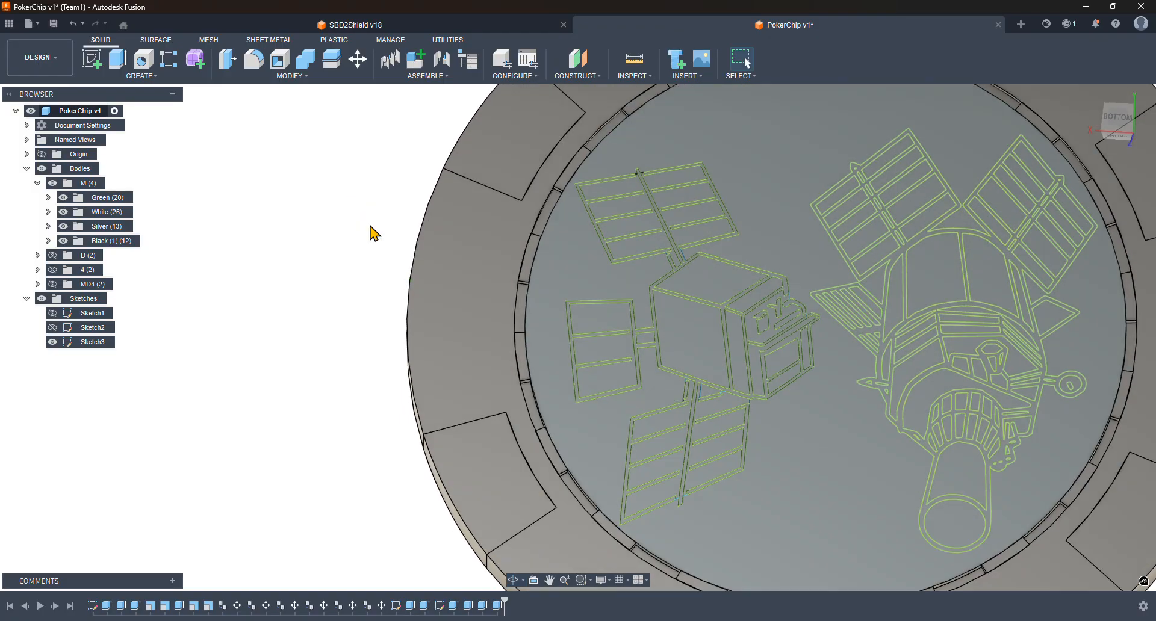
scroll(374, 232, "down", 5)
scroll(555, 230, "up", 1)
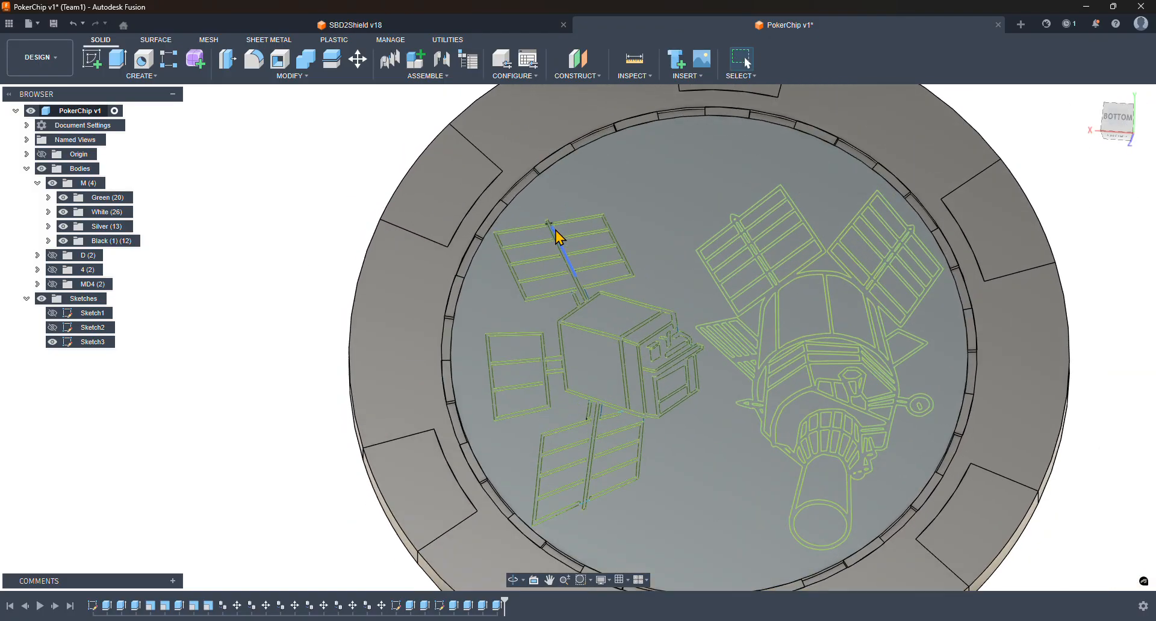
scroll(555, 230, "up", 6)
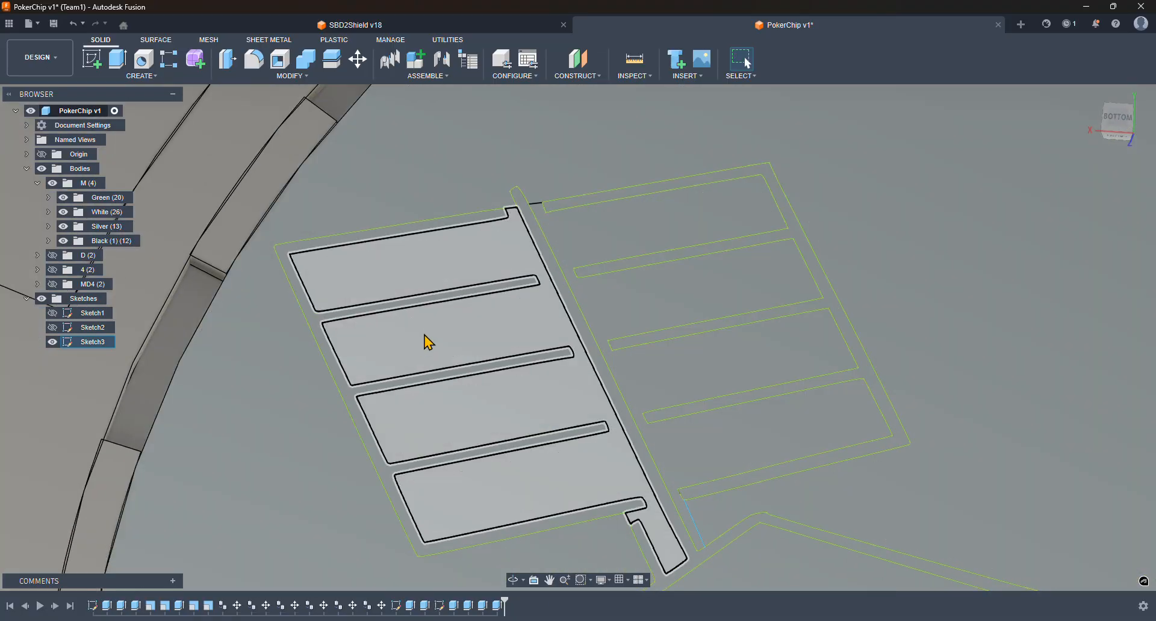
scroll(429, 342, "down", 6)
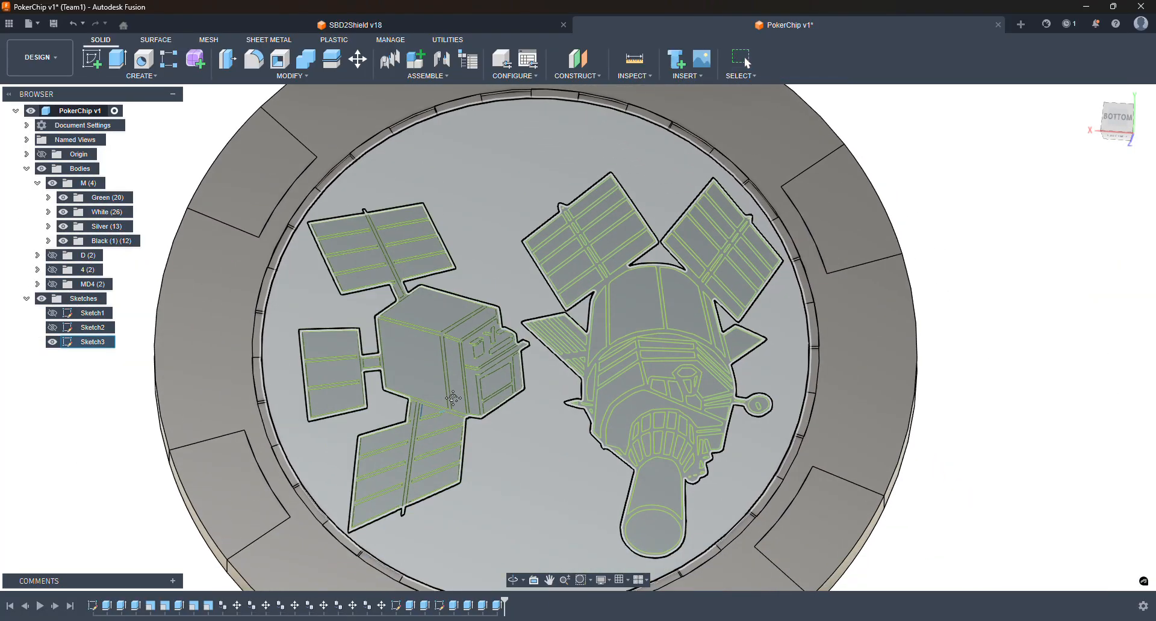
middle_click_drag(453, 399, 413, 367)
left_click(1035, 346)
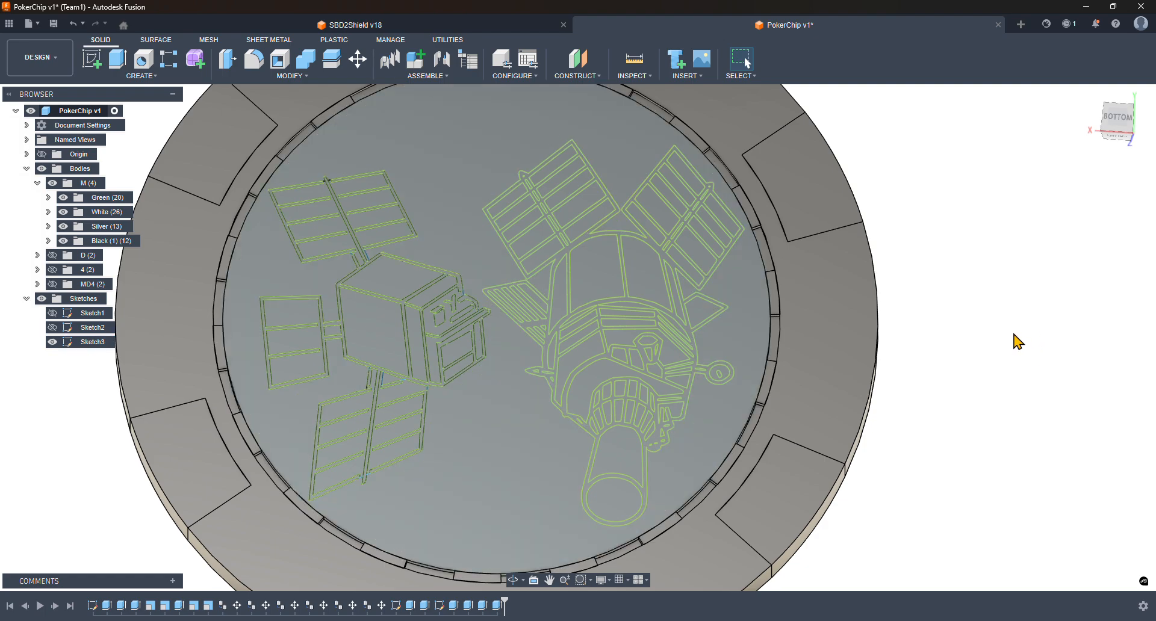
middle_click_drag(990, 331, 980, 320, "shift")
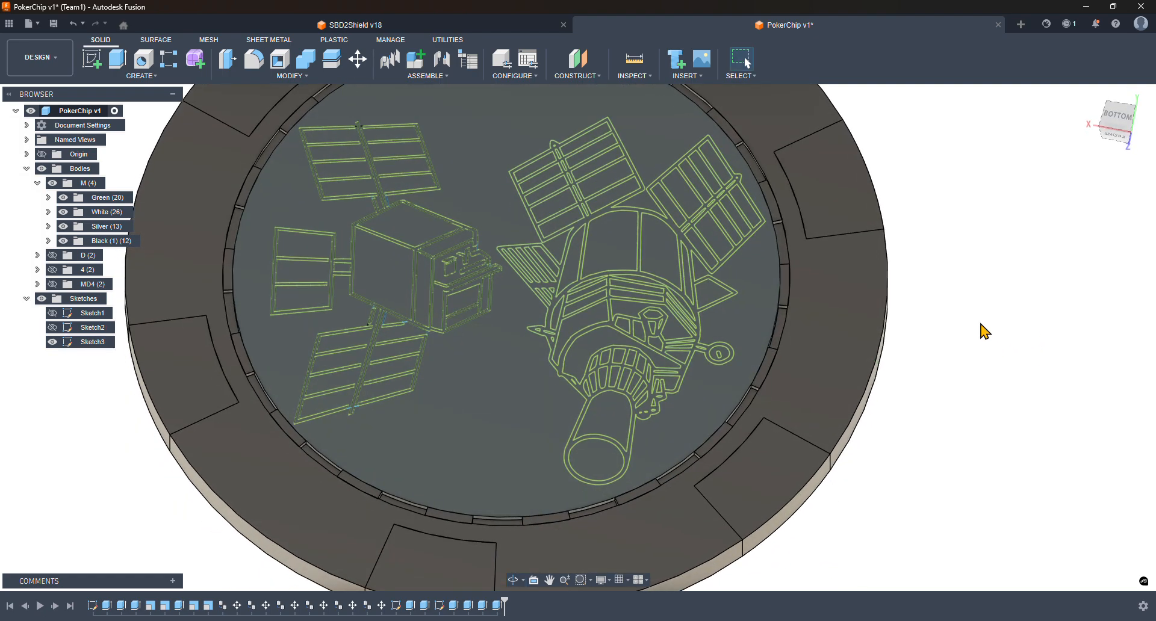
middle_click_drag(957, 260, 985, 304)
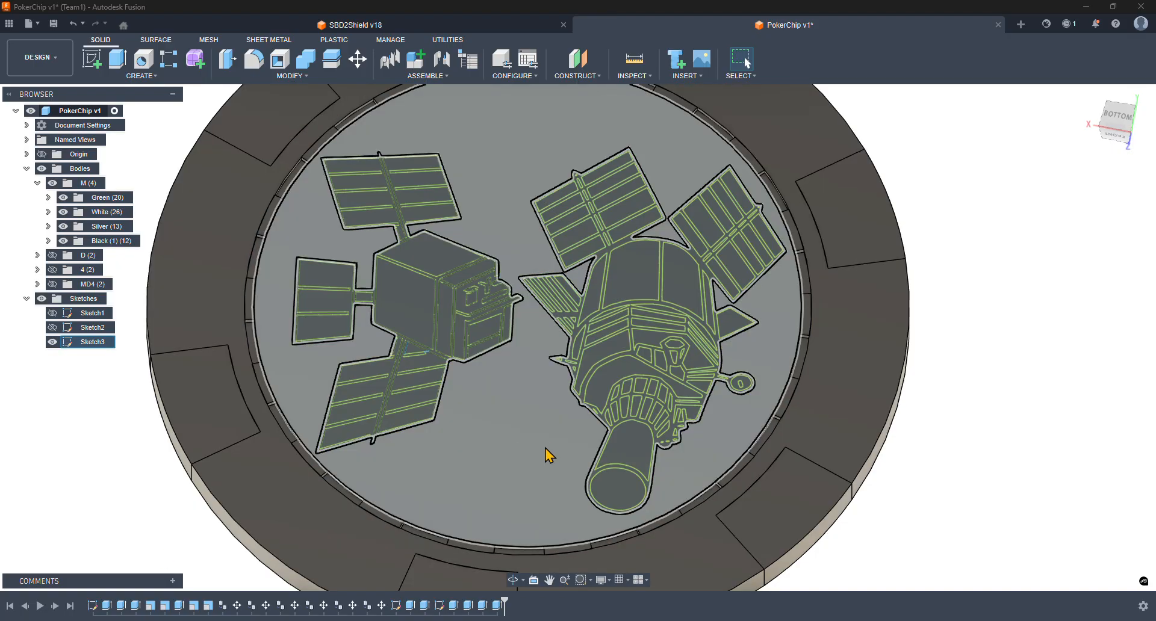
- Expand the Silver body group inside the M group
middle_click_drag(338, 305, 430, 314)
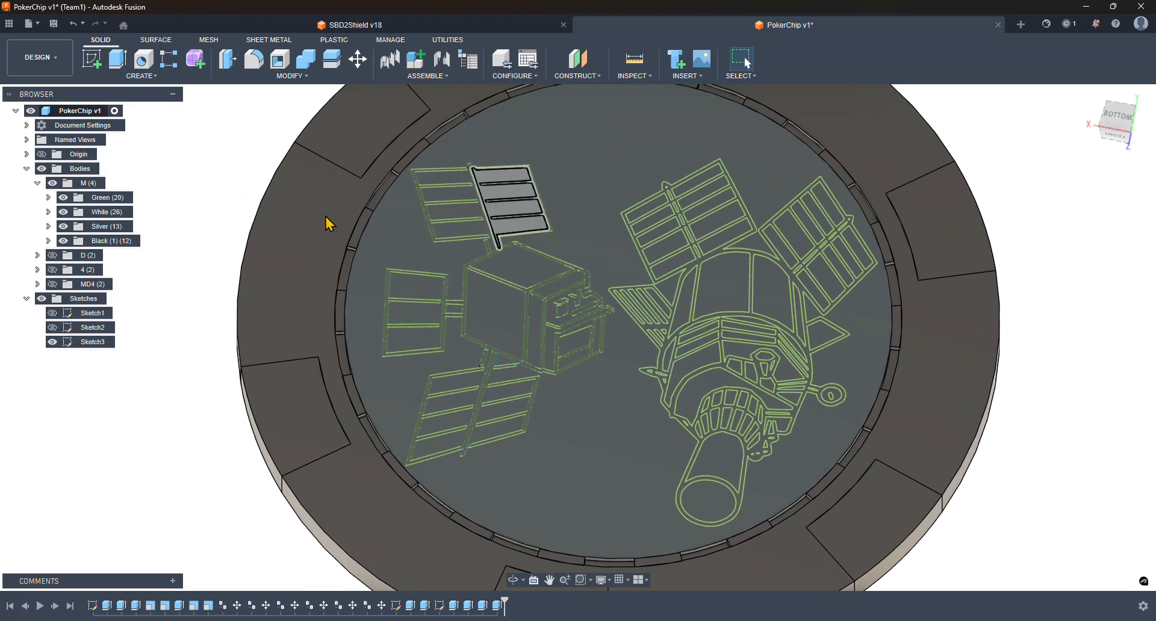
left_click(48, 226)
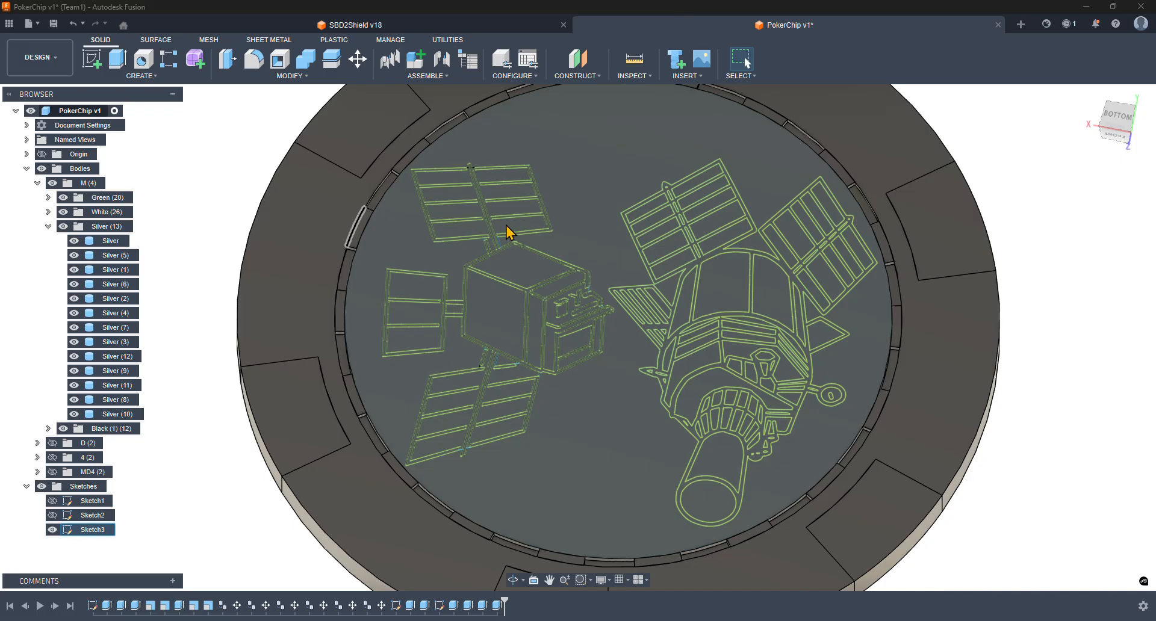
left_click(472, 235)
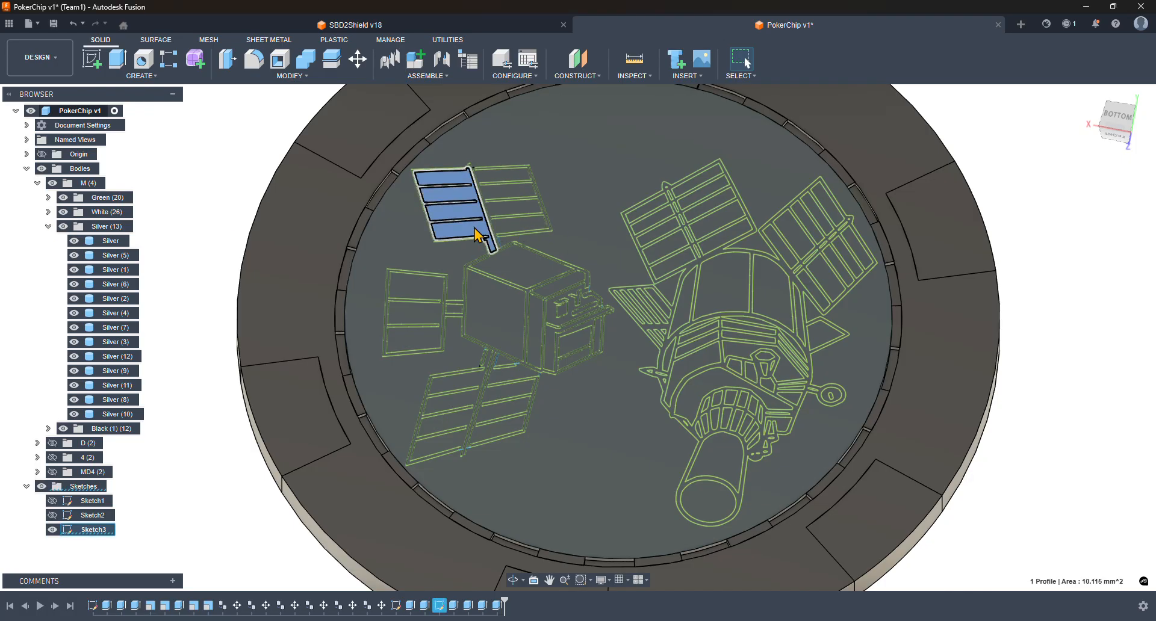
left_click(516, 227, "ctrl")
left_click(409, 297, "ctrl")
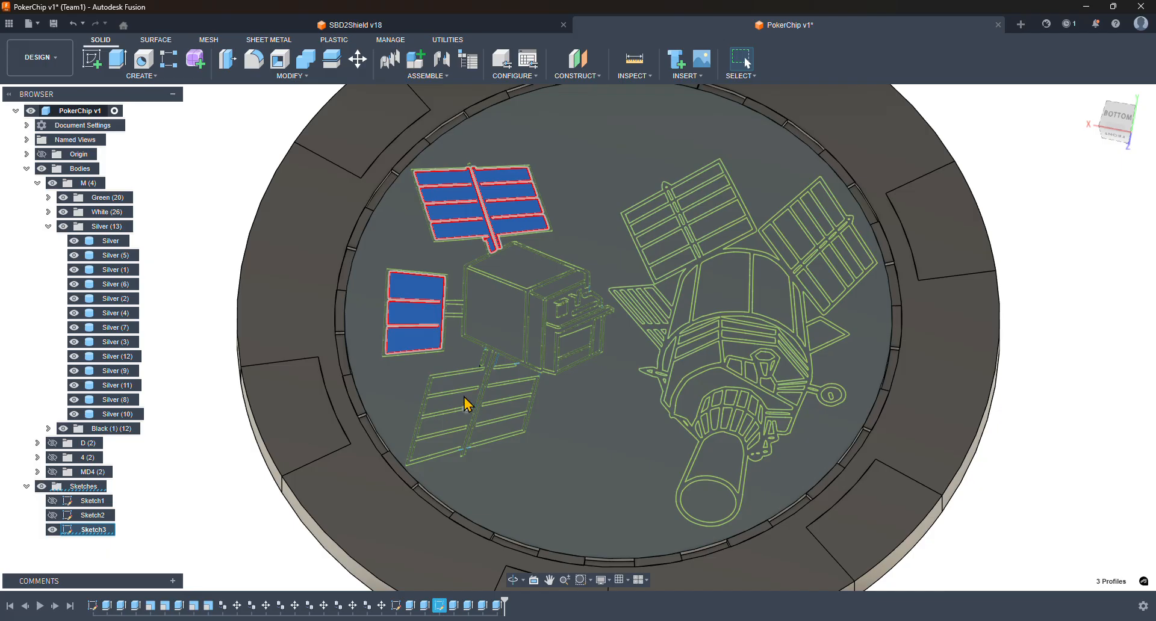
left_click(466, 399, "ctrl")
left_click(516, 379, "ctrl")
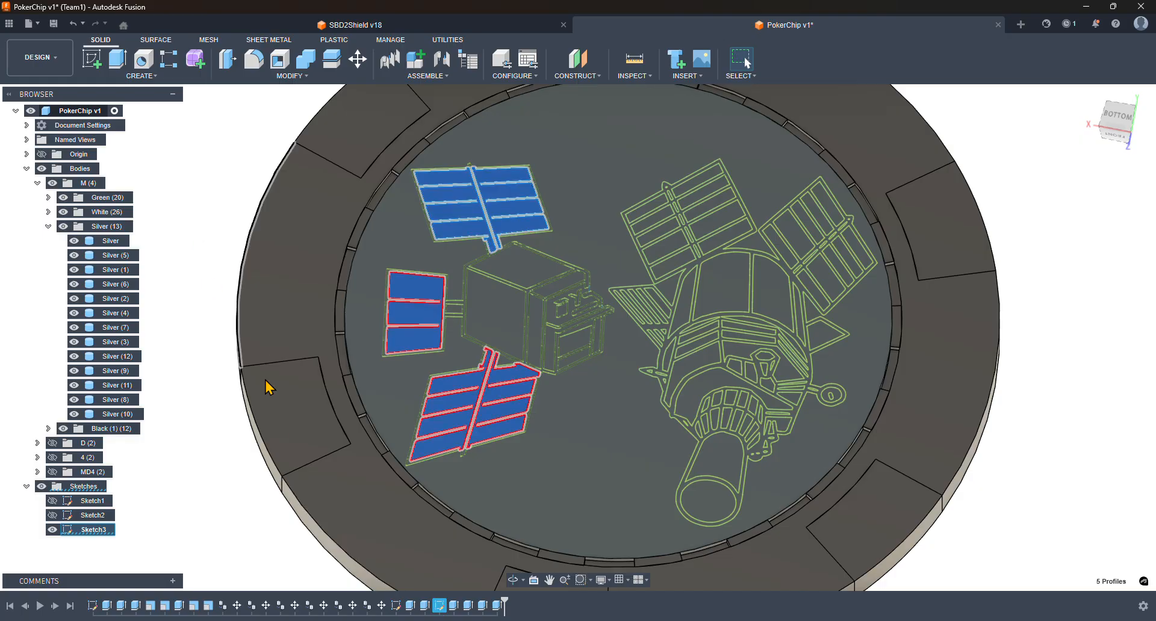
left_click(186, 176)
- Hide Sketch3
left_click(53, 530)
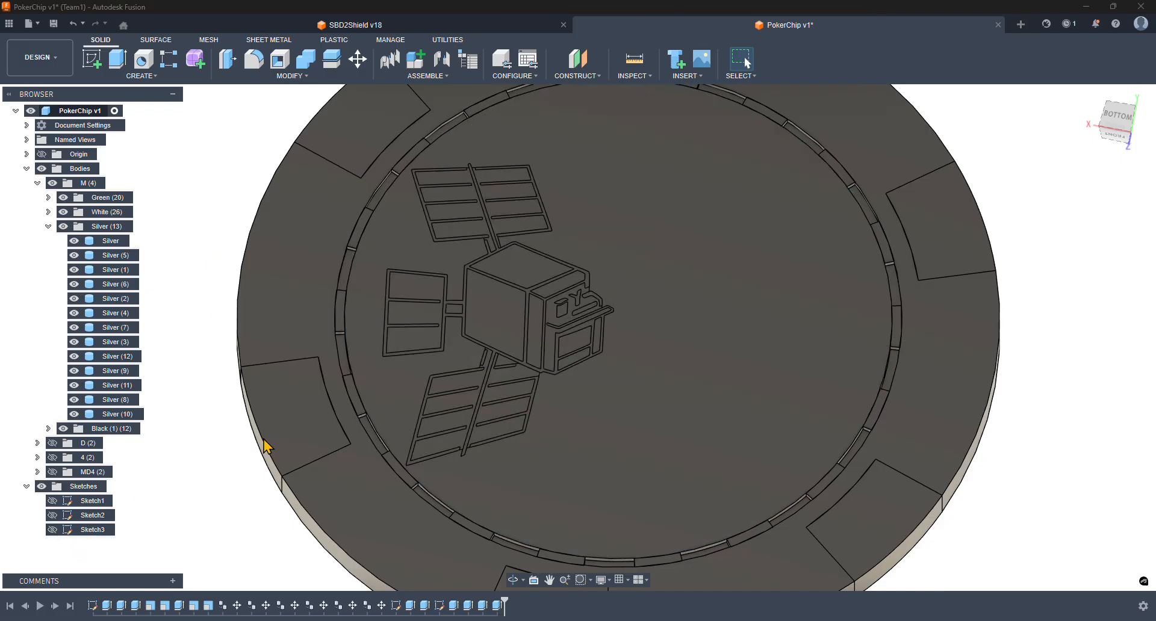
- Try to move the box-shaped satellite's five solar panel bodies out of the Silver group into the M group
left_click(425, 340)
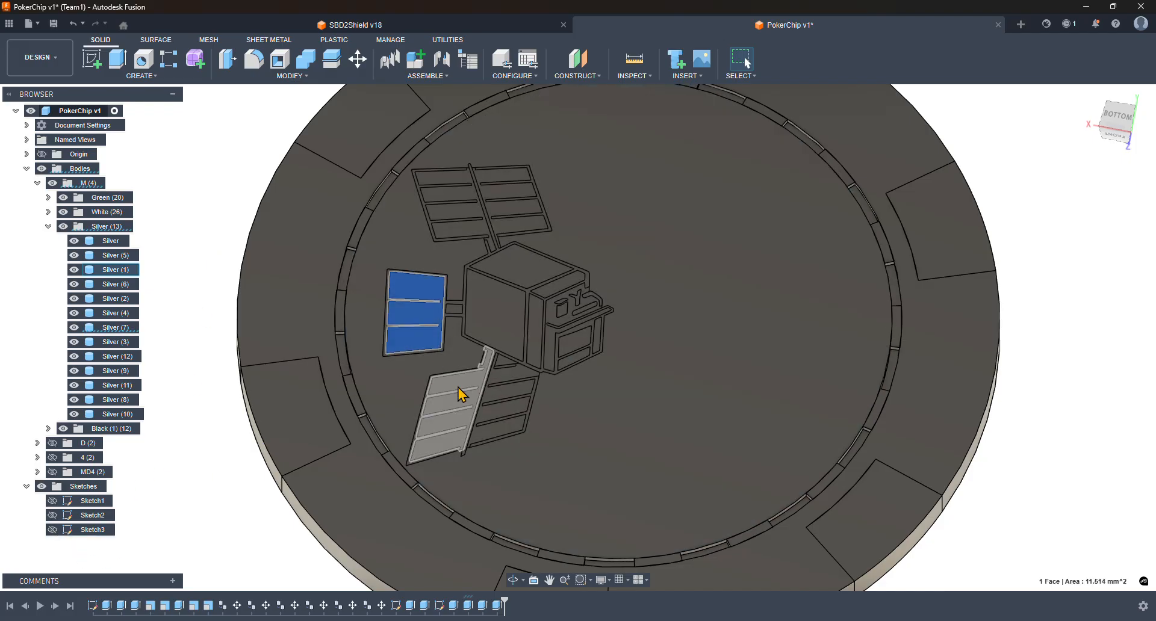
left_click(457, 388, "shift")
left_click(506, 386, "shift")
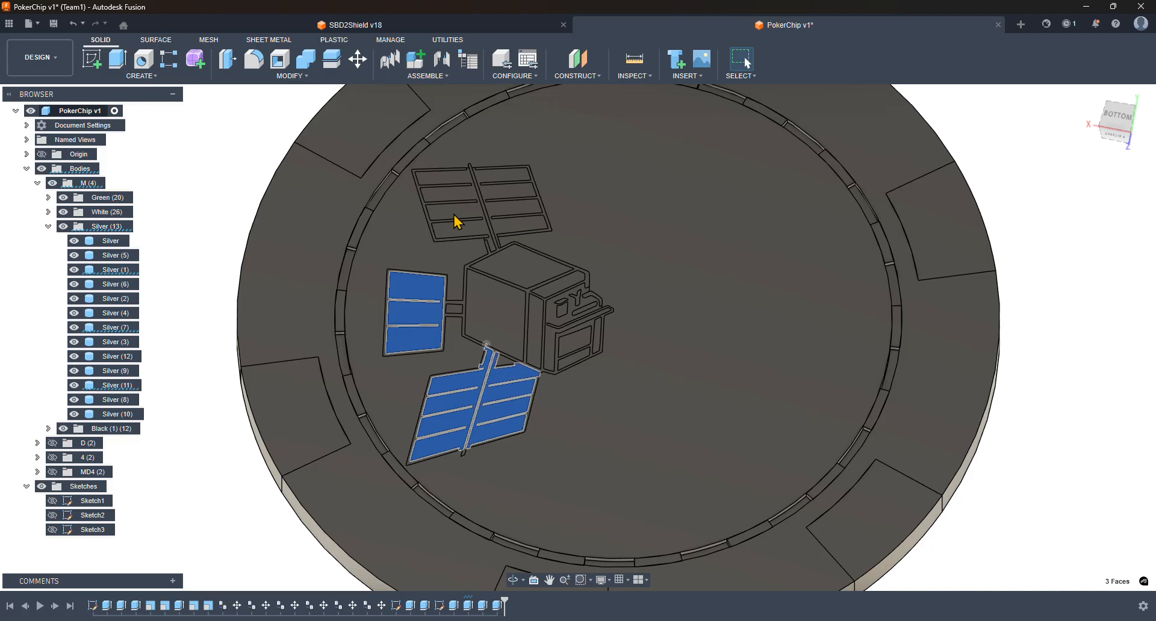
left_click(480, 234, "shift")
left_click(511, 223, "shift")
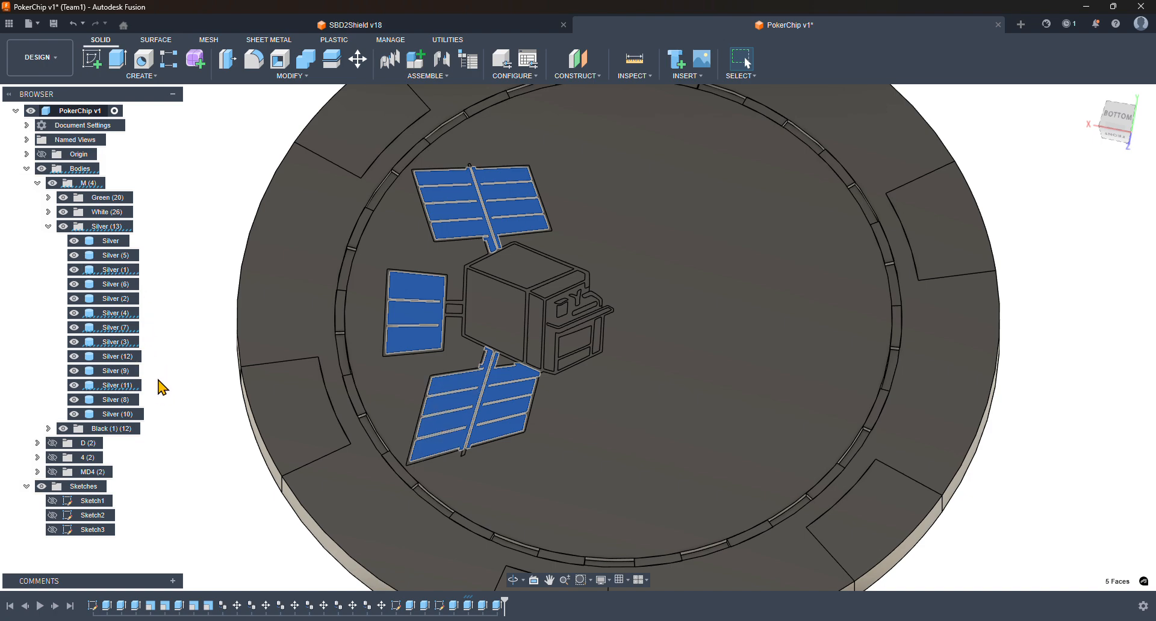
left_click(126, 271, "ctrl")
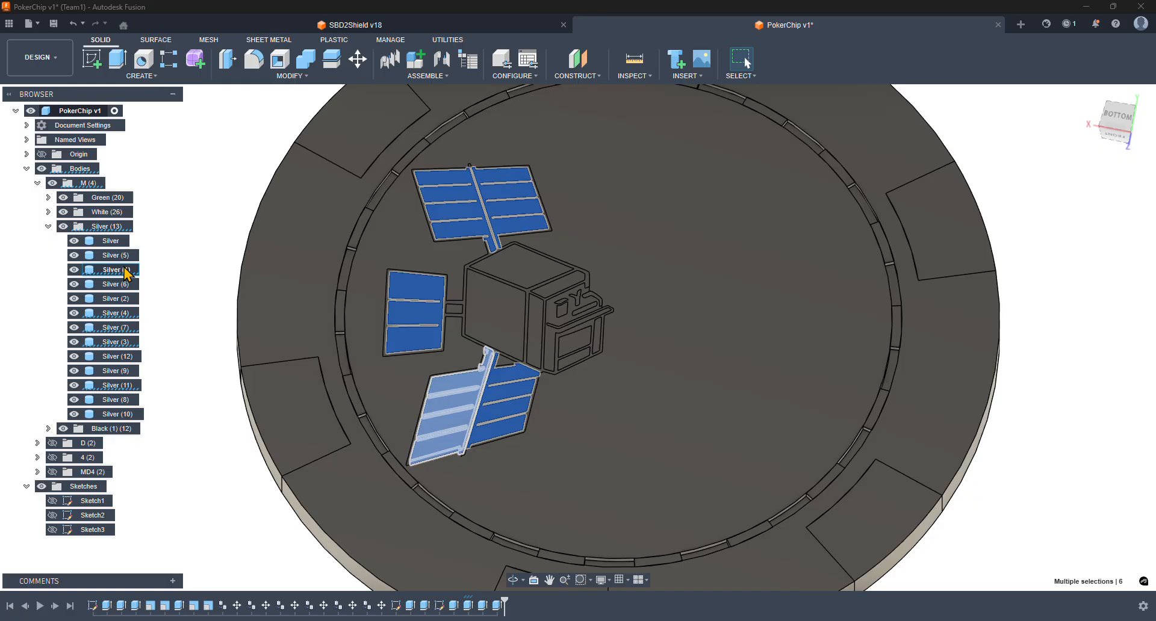
left_click(120, 314, "ctrl")
left_click(122, 328, "ctrl")
left_click(124, 342, "ctrl")
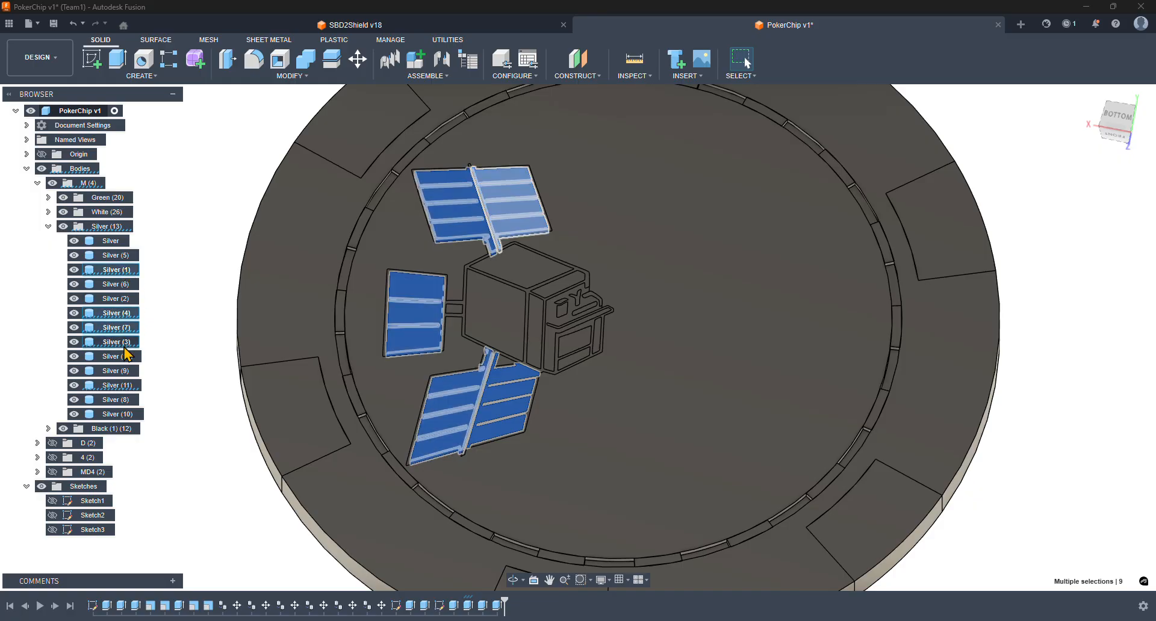
left_click(128, 385, "ctrl")
left_click_drag(124, 270, 91, 191)
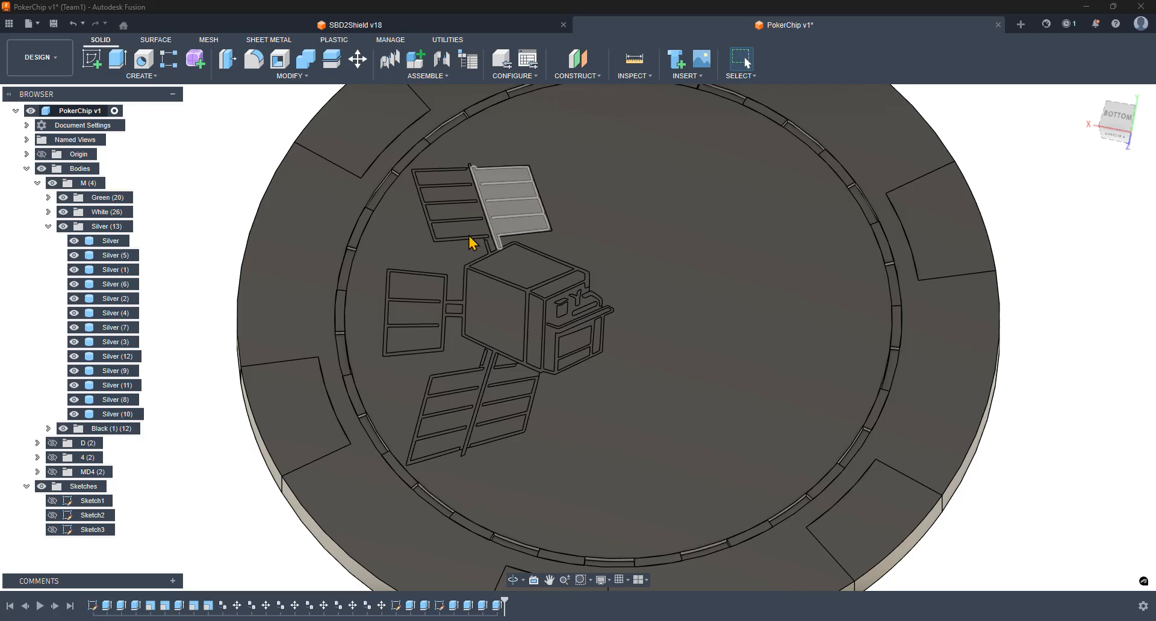
- Rename the box-shaped satellite's five solar panel bodies in the Silver group as Blue
left_click(454, 238)
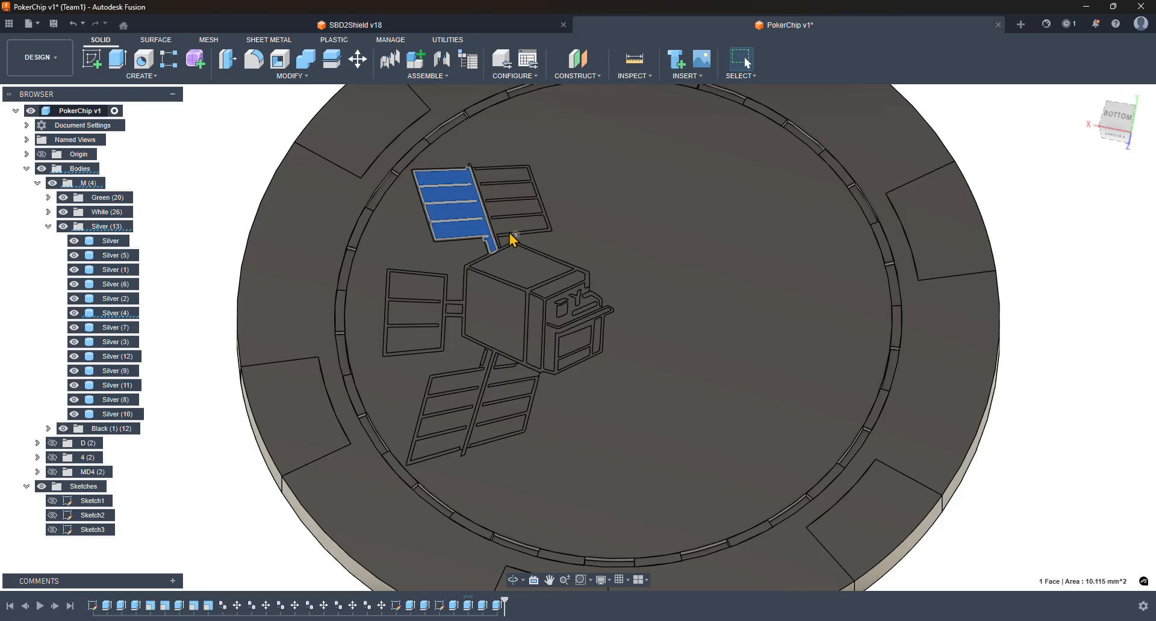
left_click(509, 234)
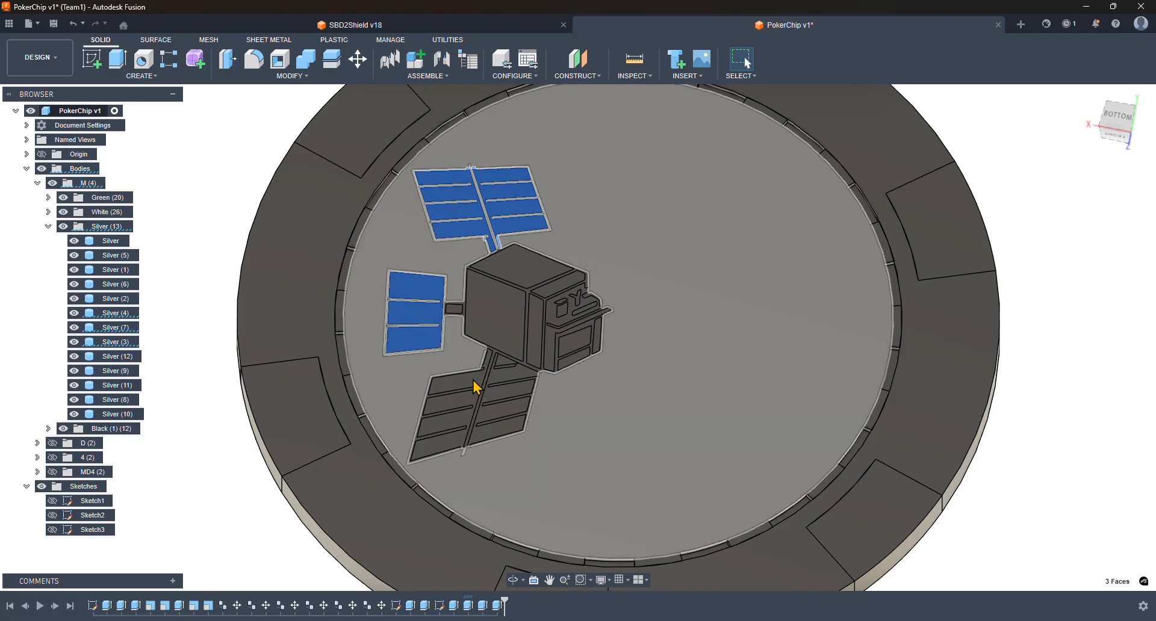
left_click(460, 382)
left_click(504, 383)
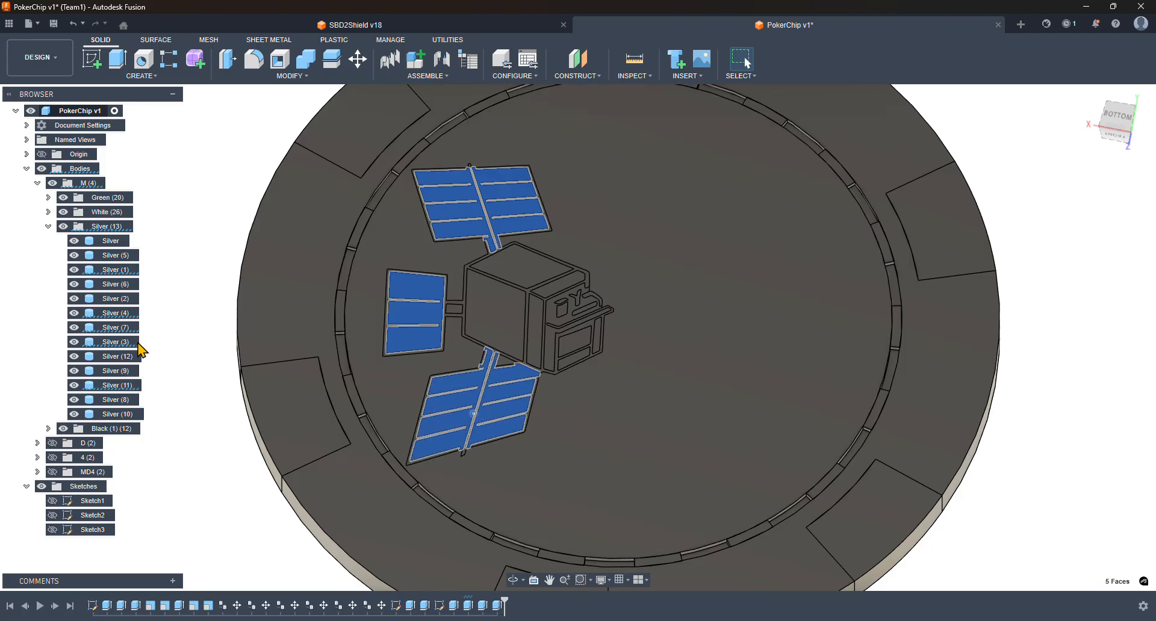
left_click(118, 271, "ctrl")
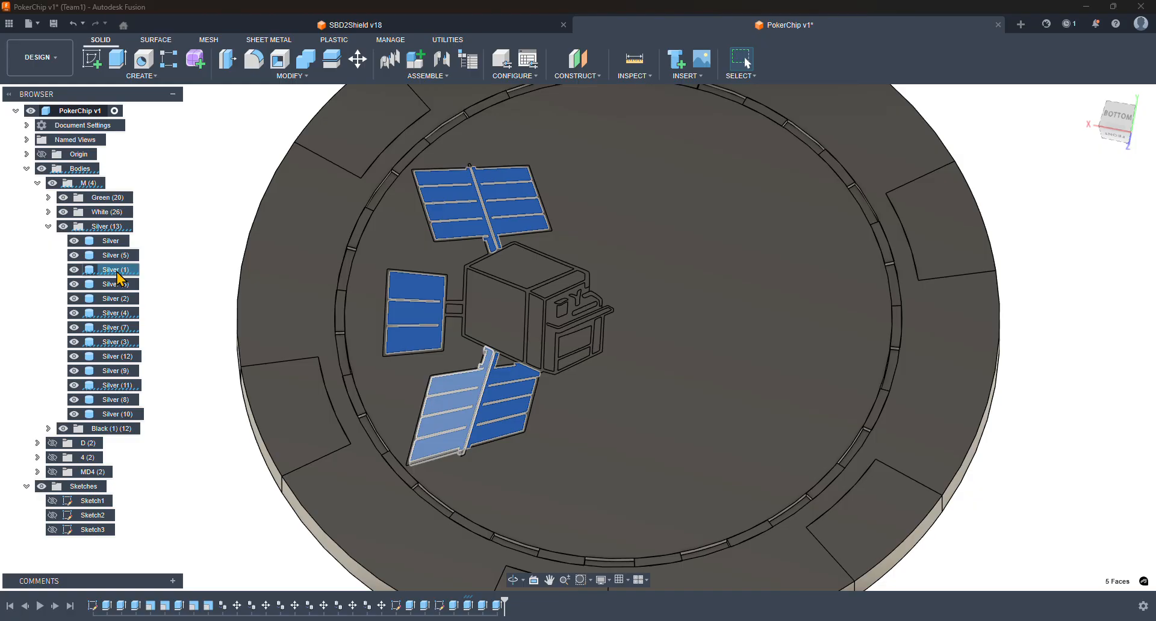
left_click(123, 313, "ctrl")
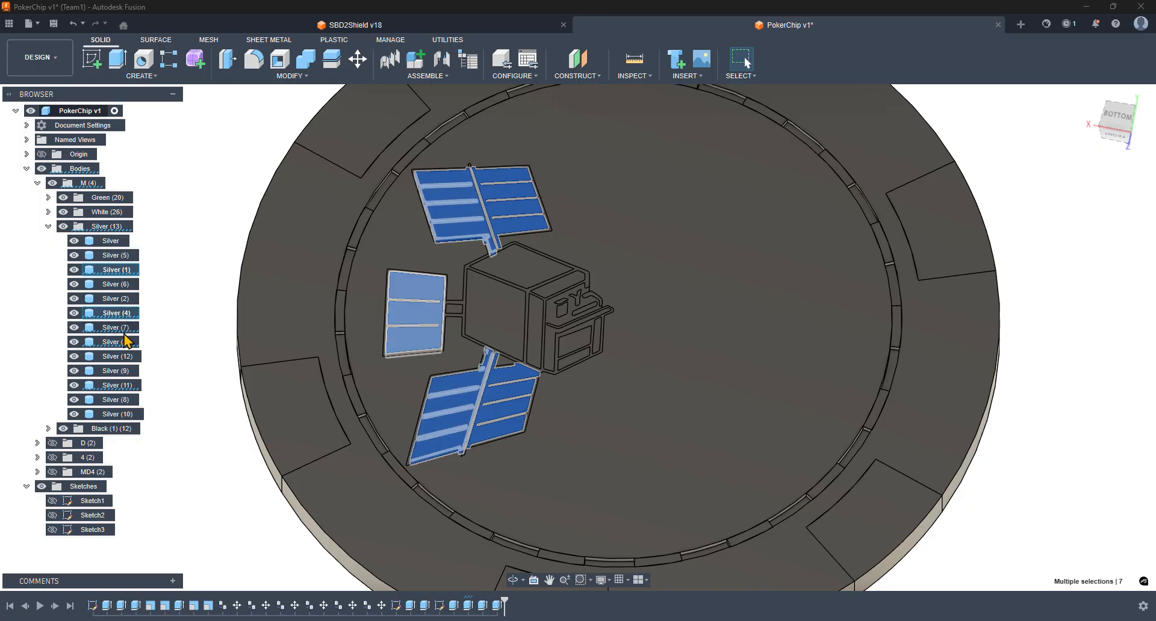
left_click(116, 328, "ctrl")
left_click(117, 342, "ctrl")
left_click(121, 385, "ctrl")
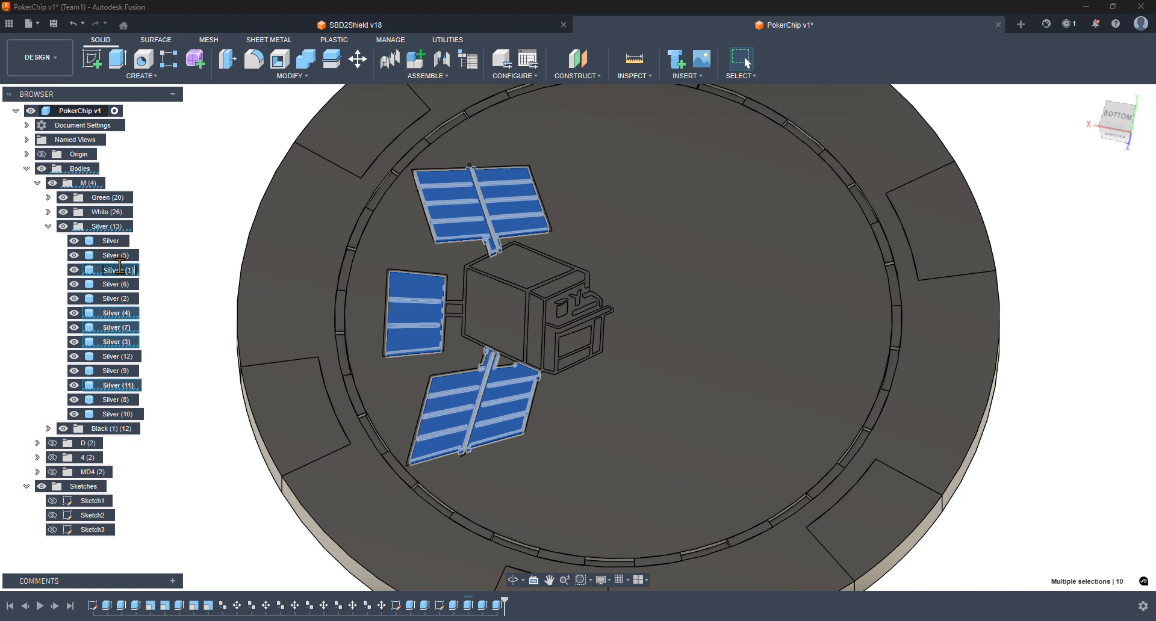
type("Blue")
key("Return")
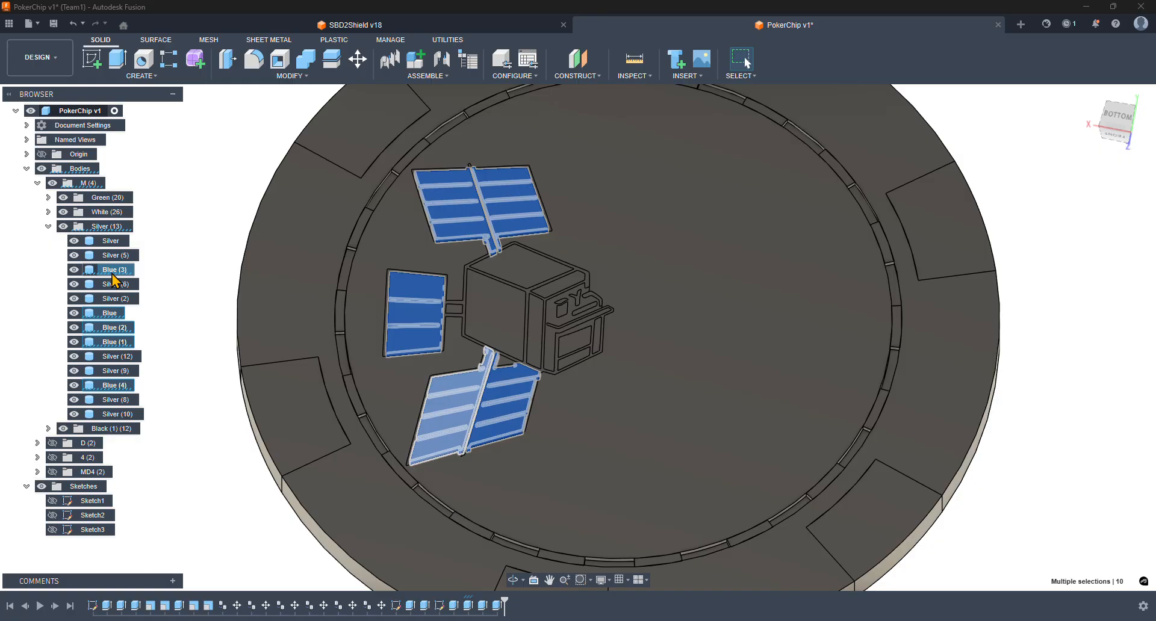
key("Escape")
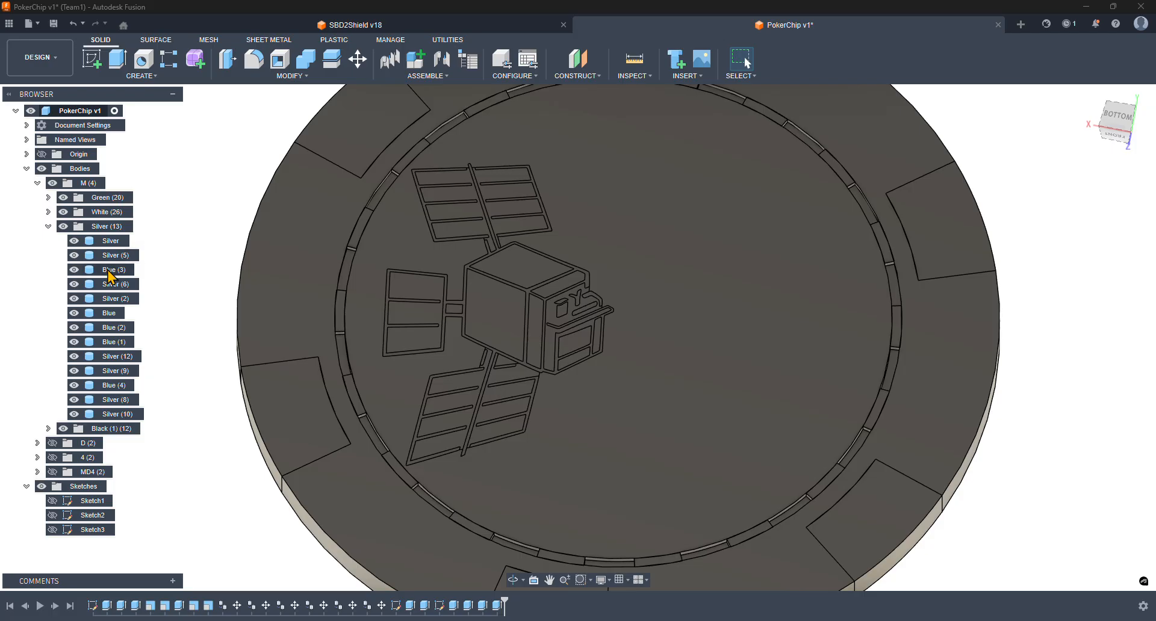
- Move the five Blue bodies one at a time out of the Silver group directly into the M group
left_click_drag(110, 269, 92, 185)
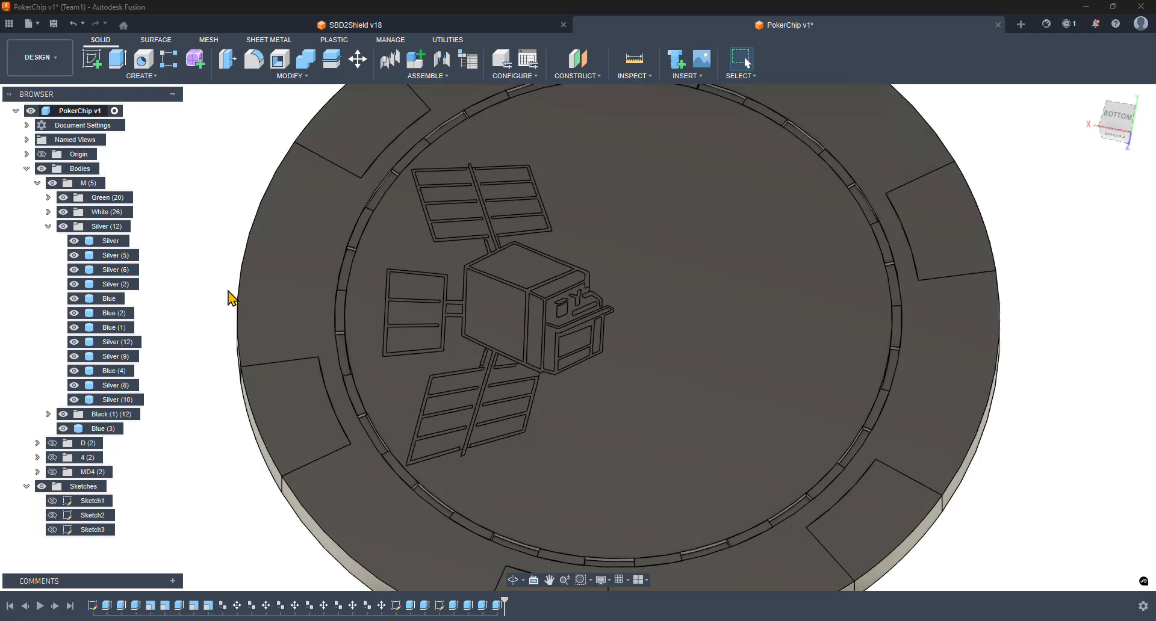
left_click_drag(114, 300, 98, 188)
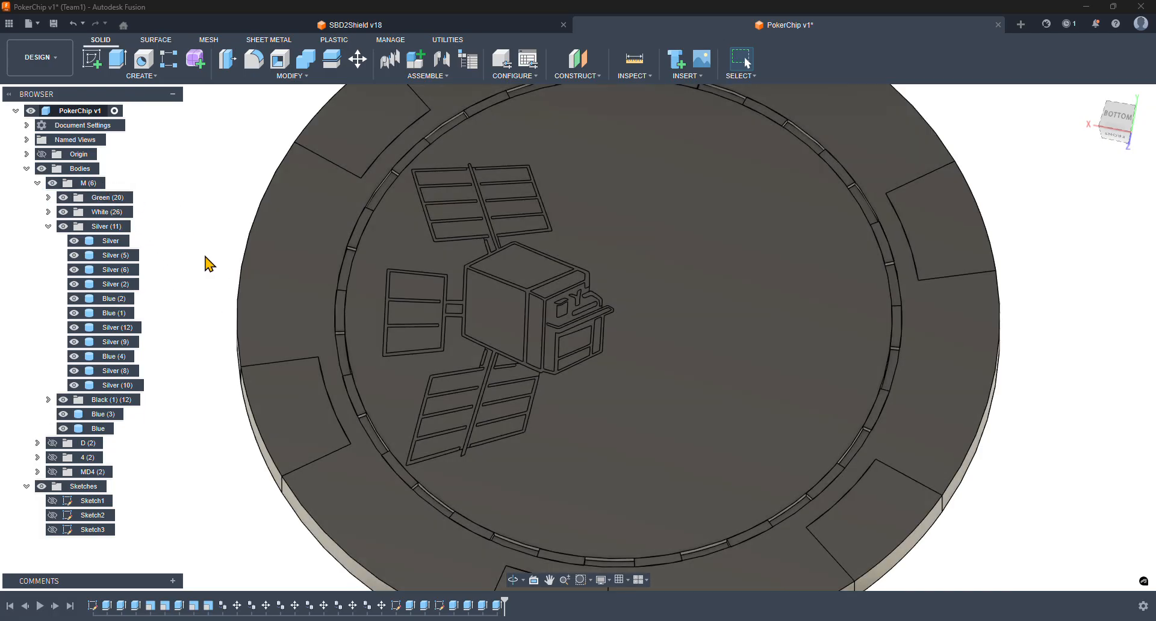
left_click_drag(114, 315, 90, 185)
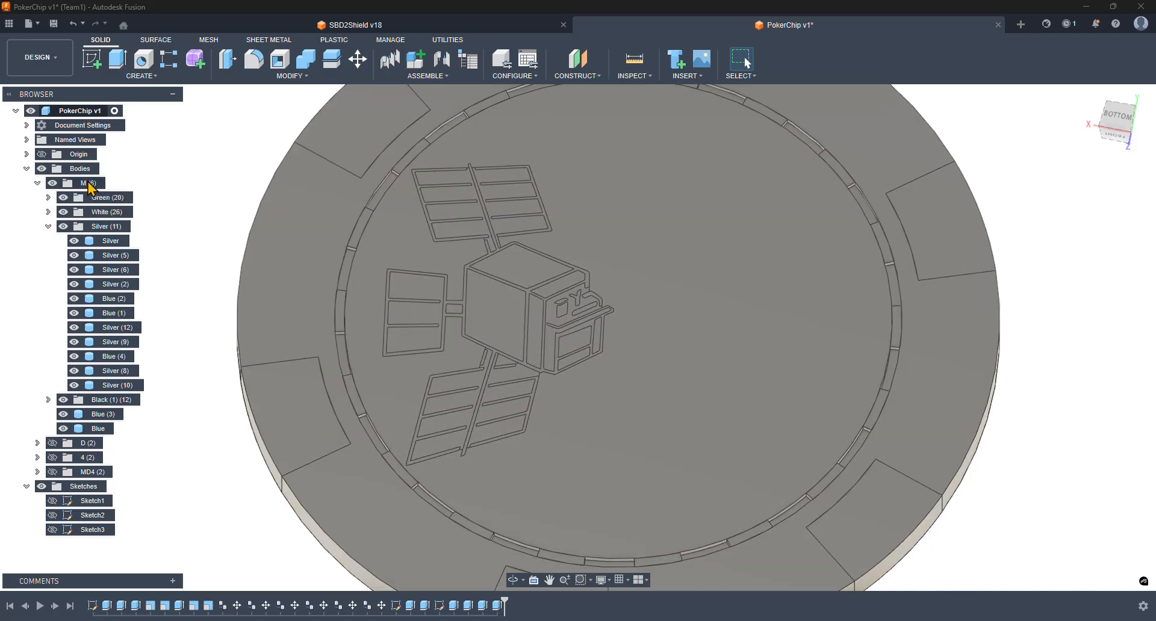
left_click(113, 299)
left_click_drag(113, 300, 87, 188)
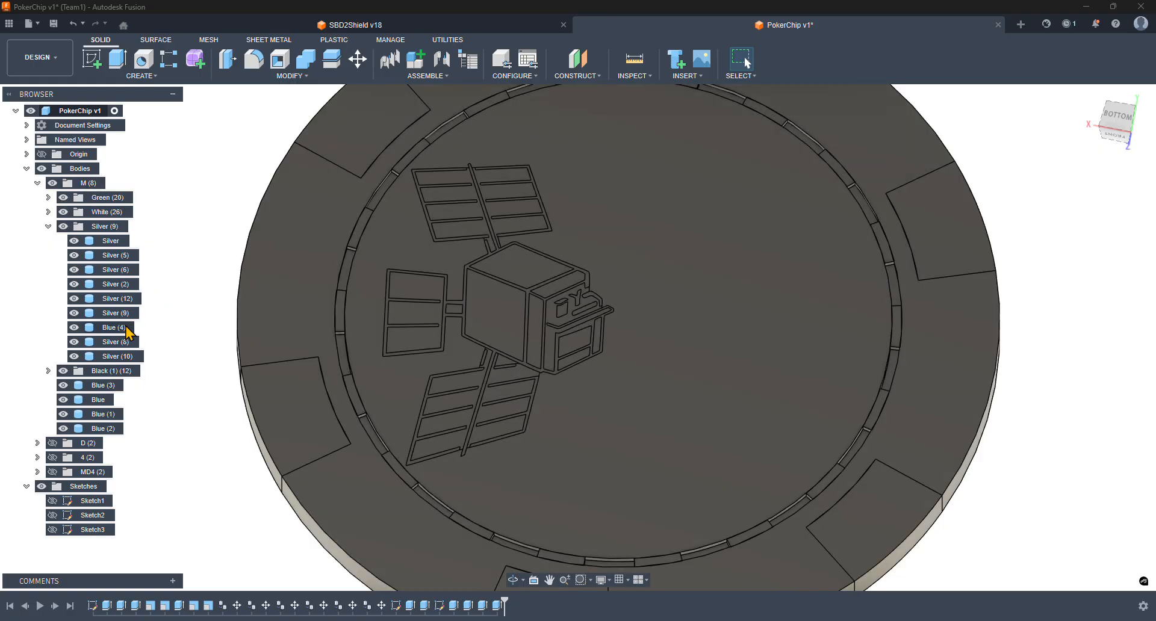
left_click(126, 328)
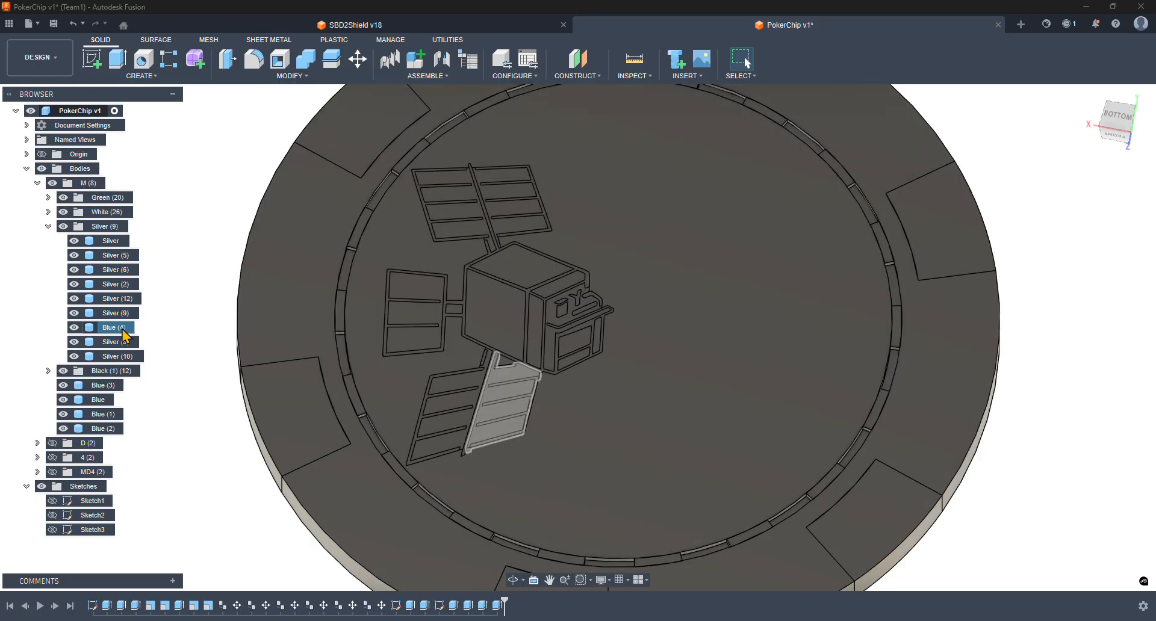
left_click_drag(127, 327, 91, 186)
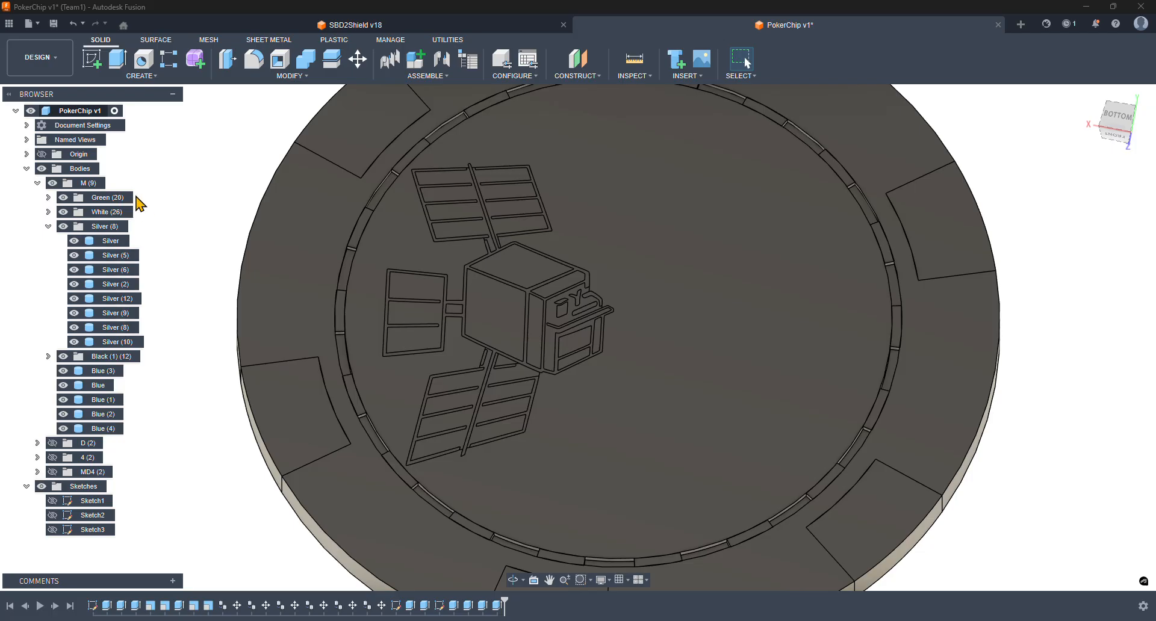
- Create a new body group named Blue inside the M group
right_click(96, 184)
left_click(130, 206)
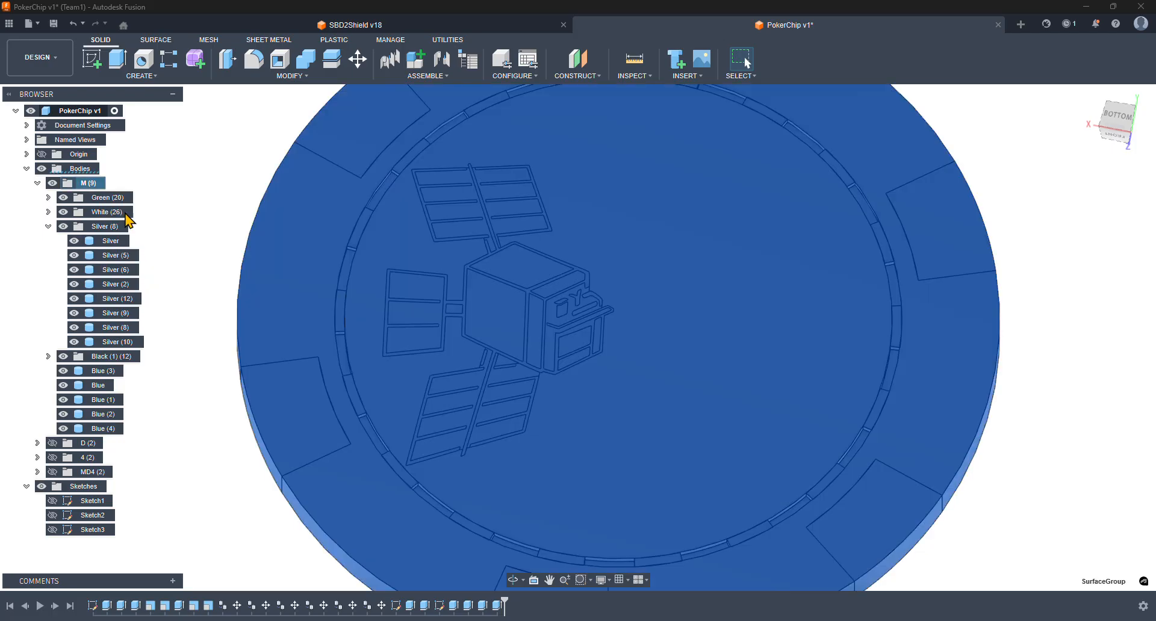
double_click(106, 371)
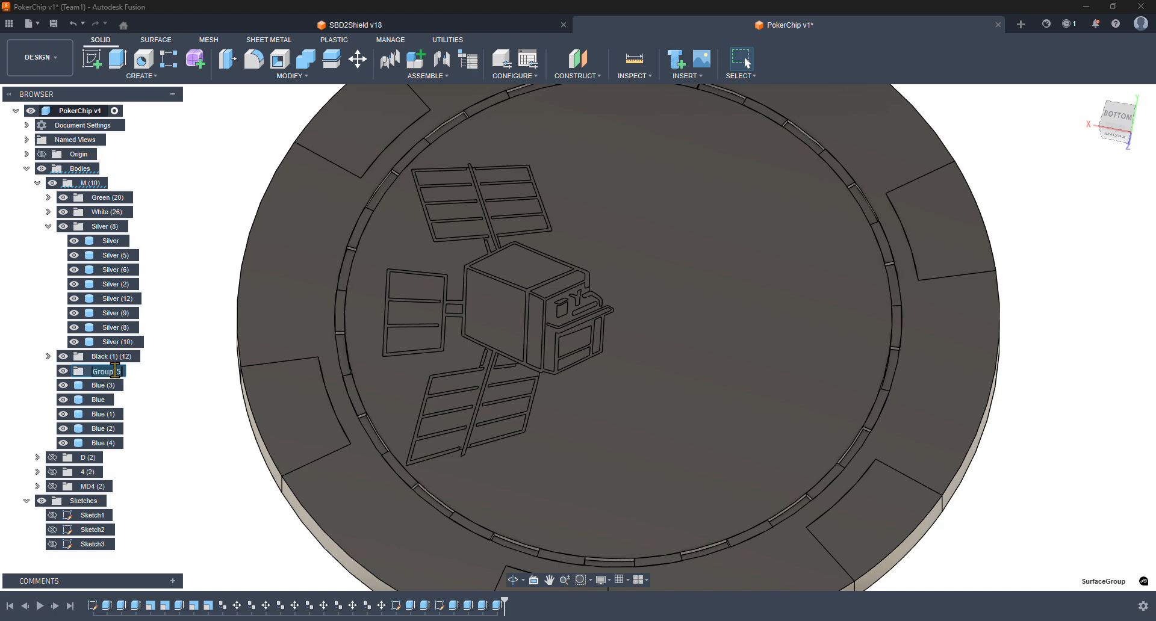
type("Blue")
key("Return")
- Reorder the Blue group to be the first entry in the M group, ahead of Green
left_click_drag(115, 378, 100, 190)
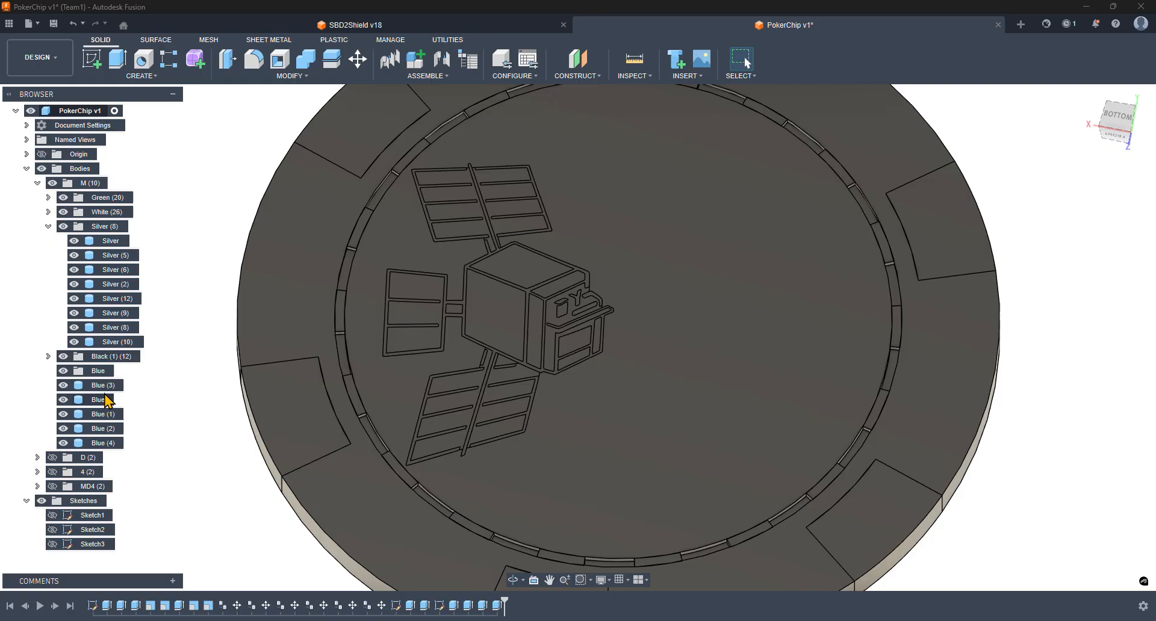
mouse_move(104, 387)
left_mouse_down()
mouse_move(116, 205)
mouse_move(86, 187)
left_mouse_up()
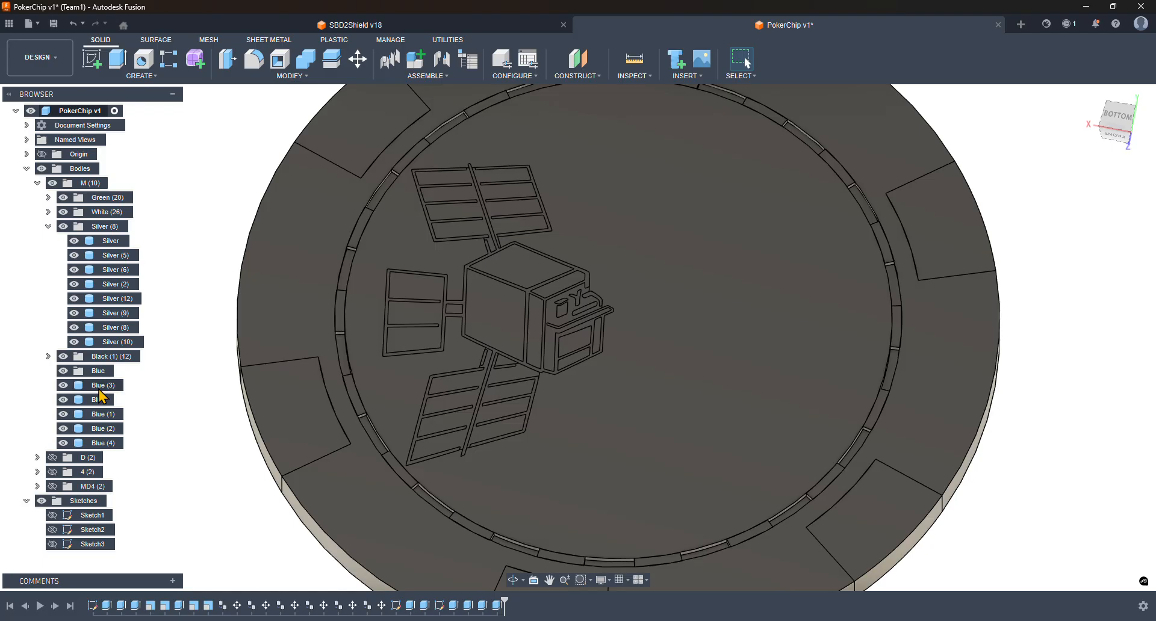
mouse_move(96, 372)
left_mouse_down()
mouse_move(145, 239)
mouse_move(94, 191)
left_mouse_up()
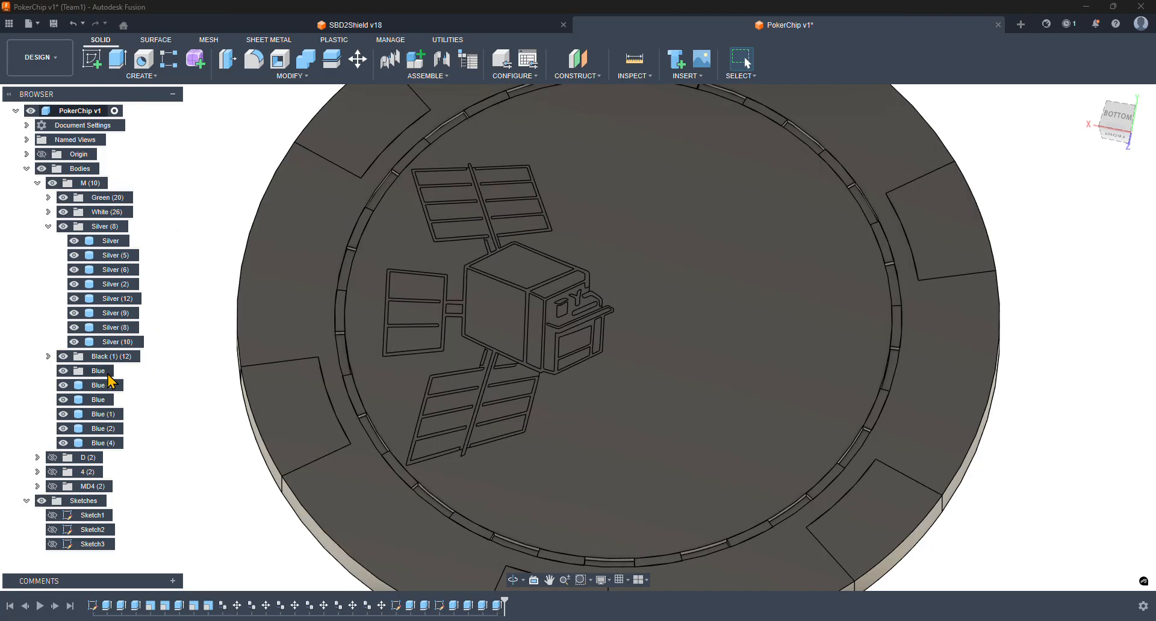
mouse_move(100, 372)
left_mouse_down()
mouse_move(127, 356)
mouse_move(128, 198)
left_mouse_up()
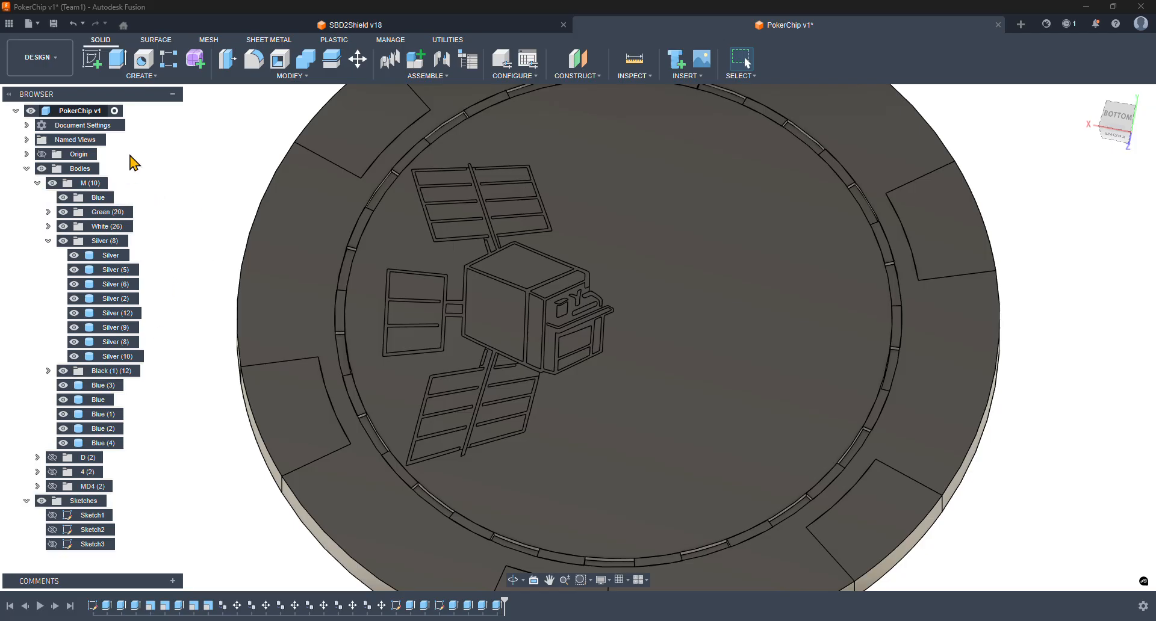
- Move all five Blue solar panel bodies together into the Blue group
left_click(103, 386)
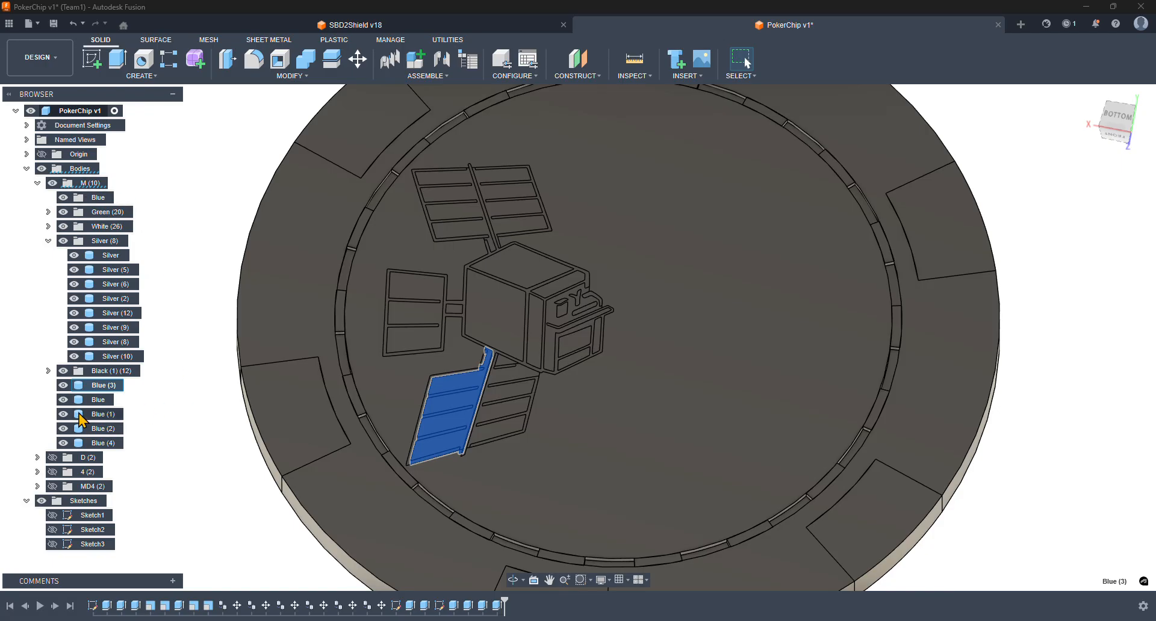
left_click(102, 443, "shift")
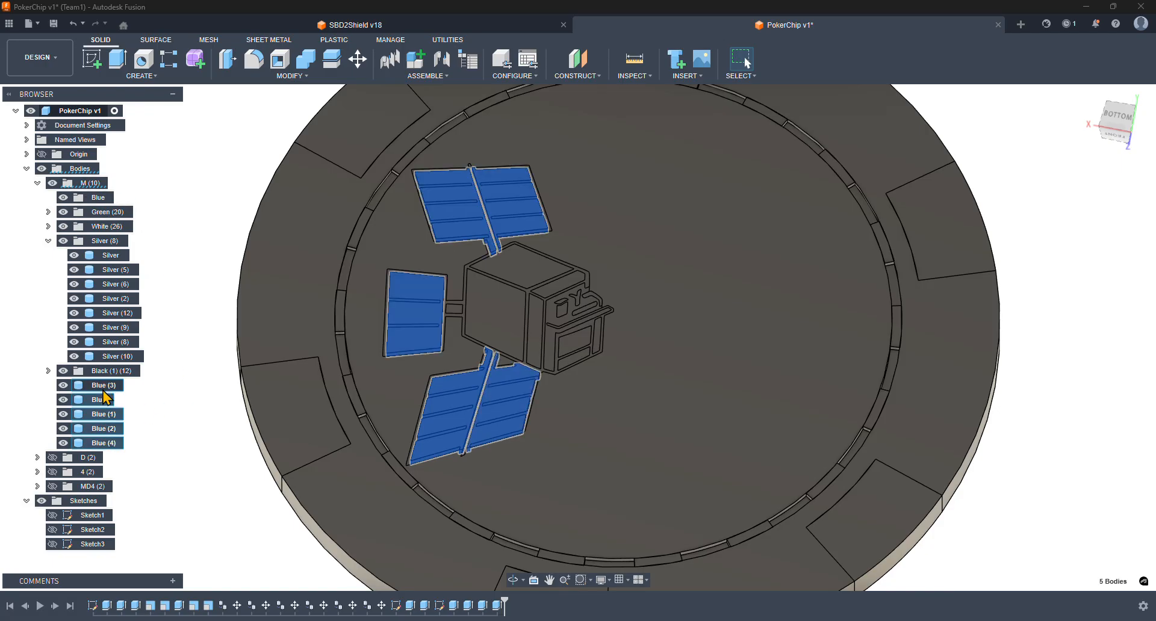
left_click_drag(108, 397, 102, 198)
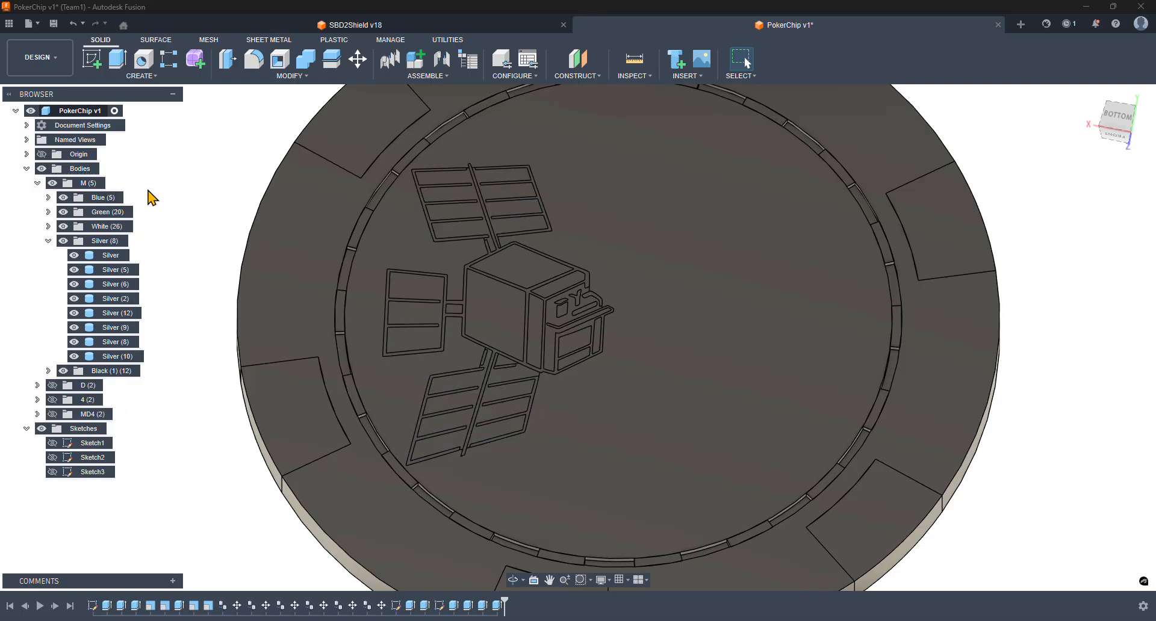
- Collapse the Silver body group and show Sketch3 on the chip's centre face
left_click(48, 241)
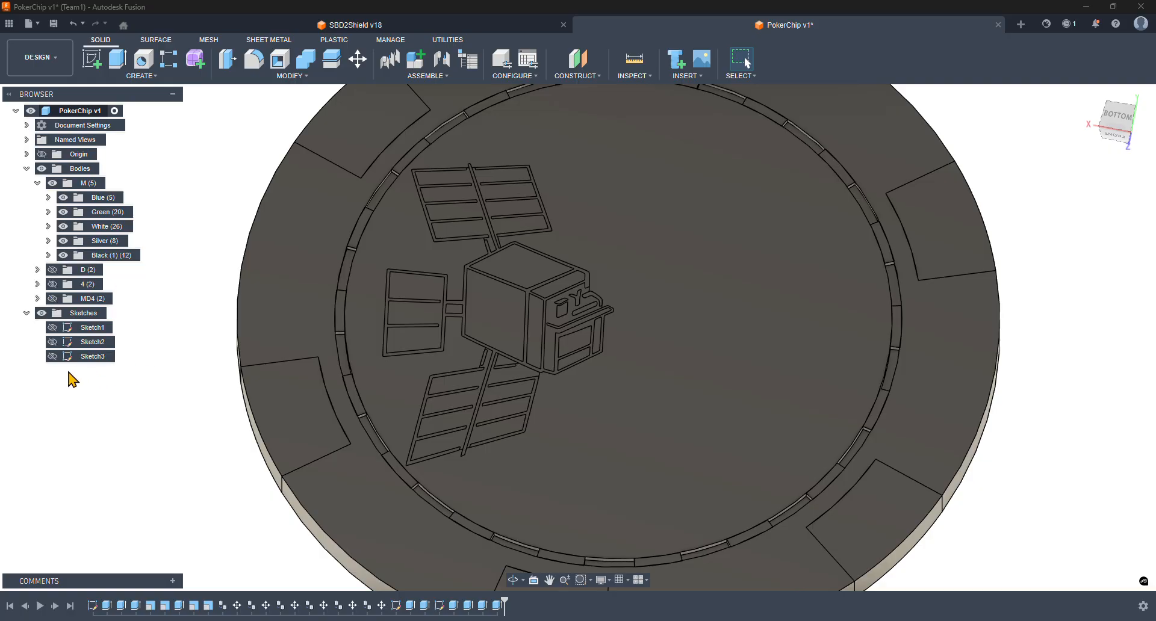
left_click(52, 356)
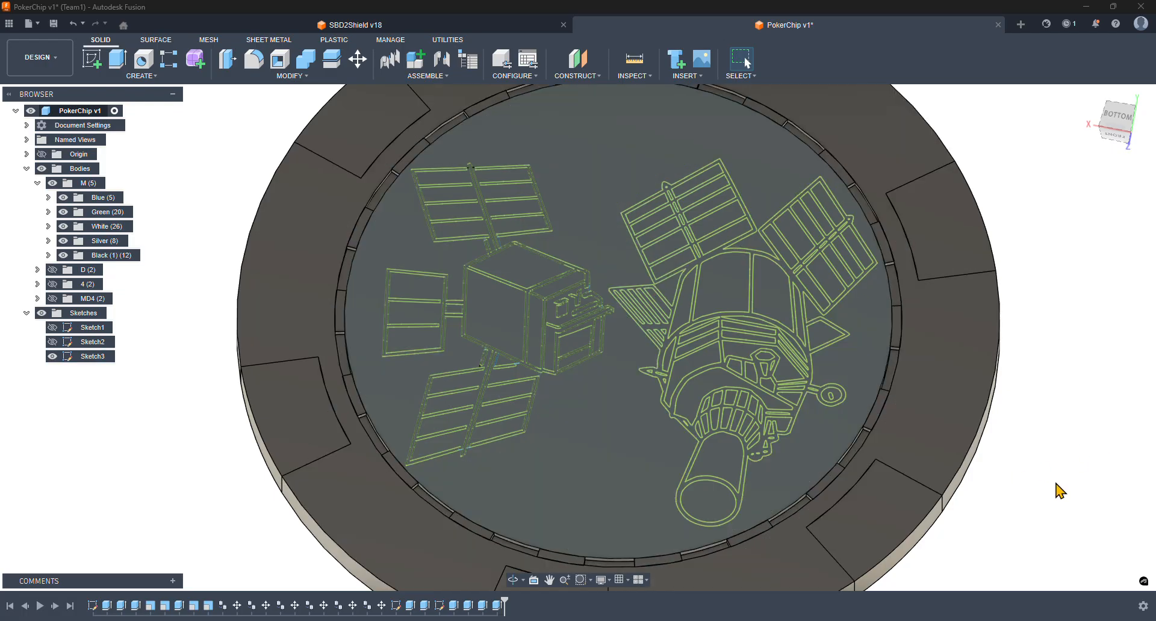
scroll(1058, 488, "up", 1)
scroll(1058, 487, "up", 3)
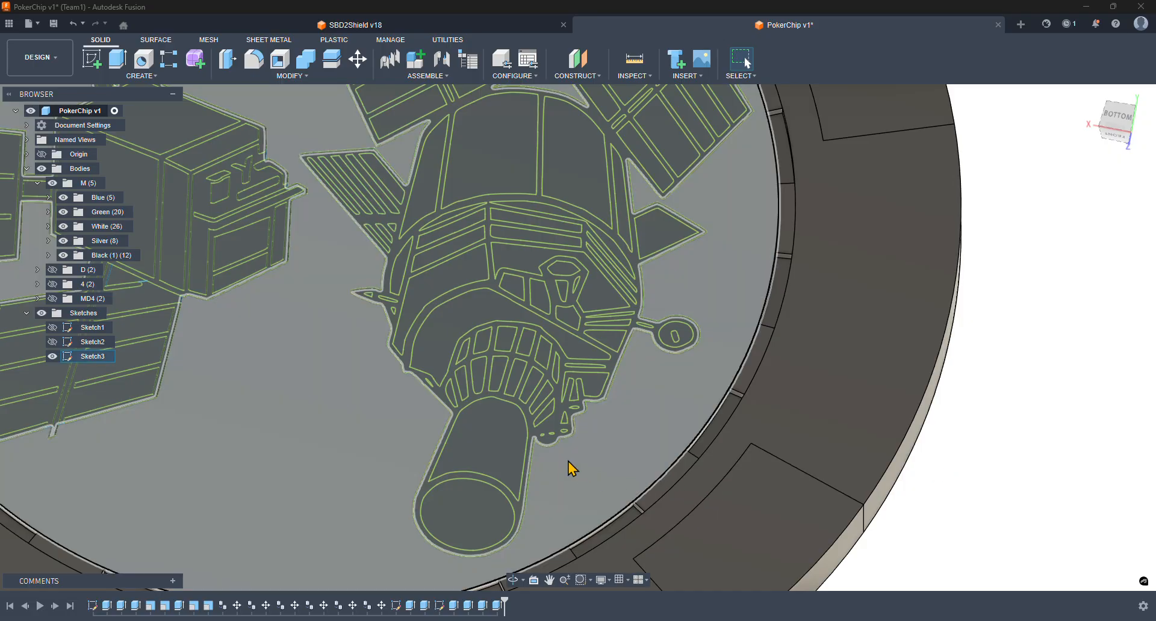
scroll(566, 438, "up", 10)
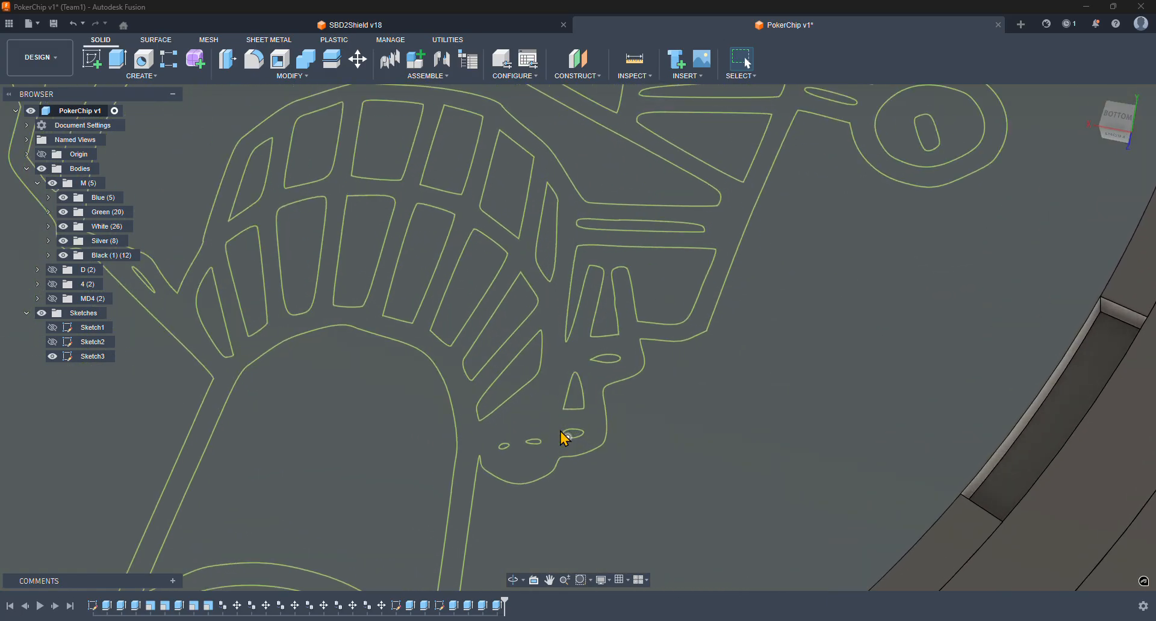
scroll(566, 438, "up", 2)
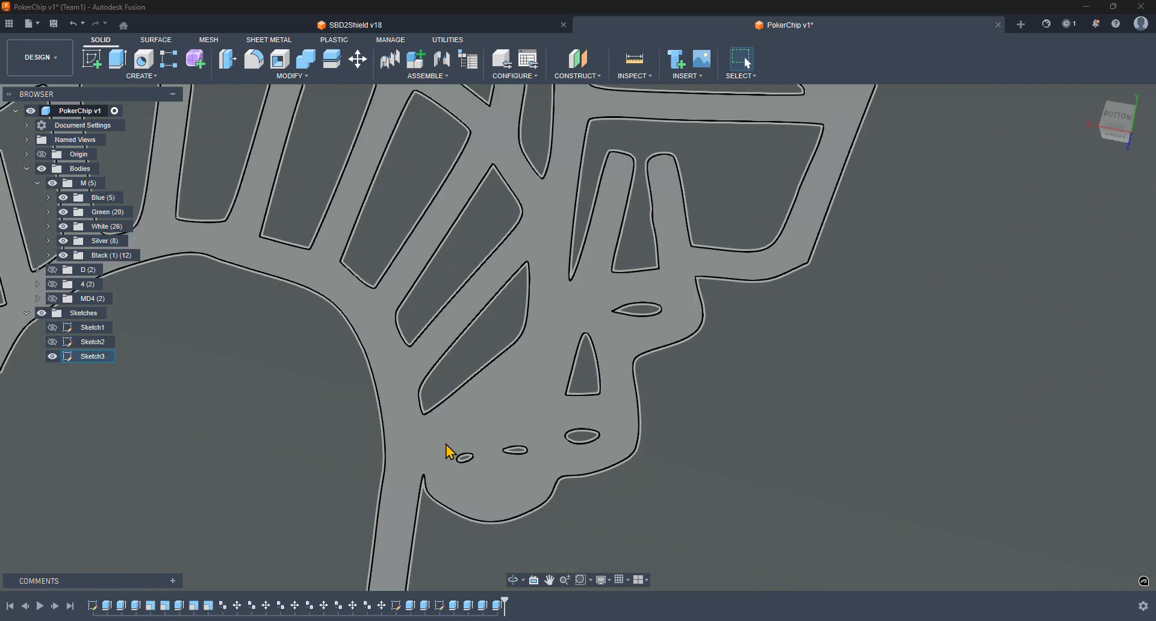
mouse_move(442, 444)
left_mouse_down()
mouse_move(542, 469)
mouse_move(539, 486)
left_mouse_up()
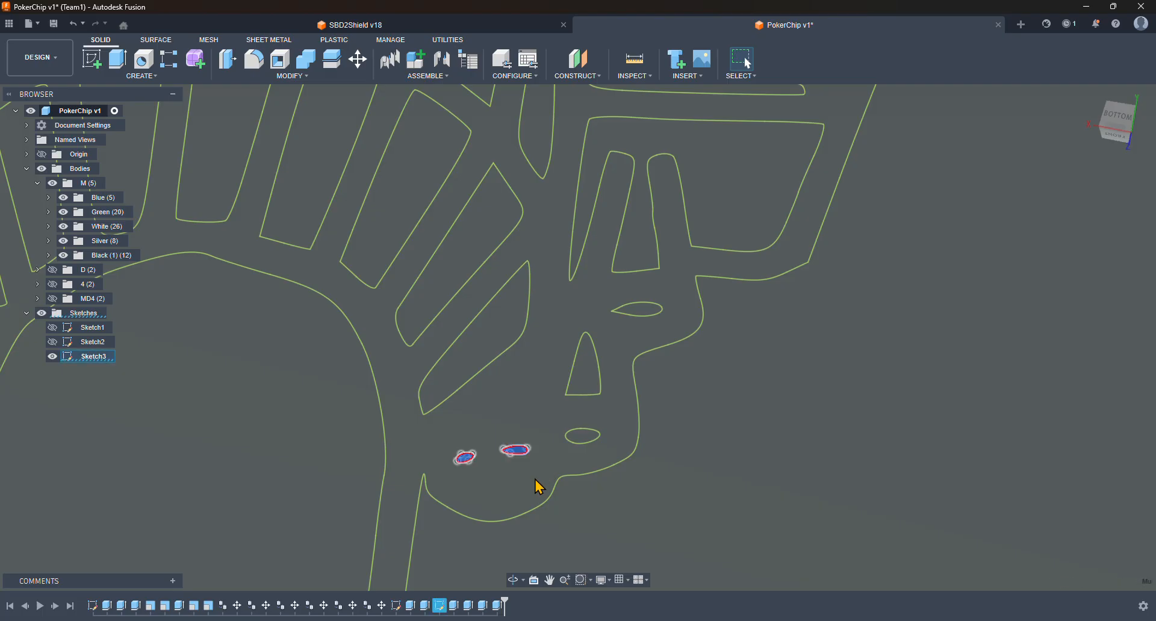
left_click(468, 461)
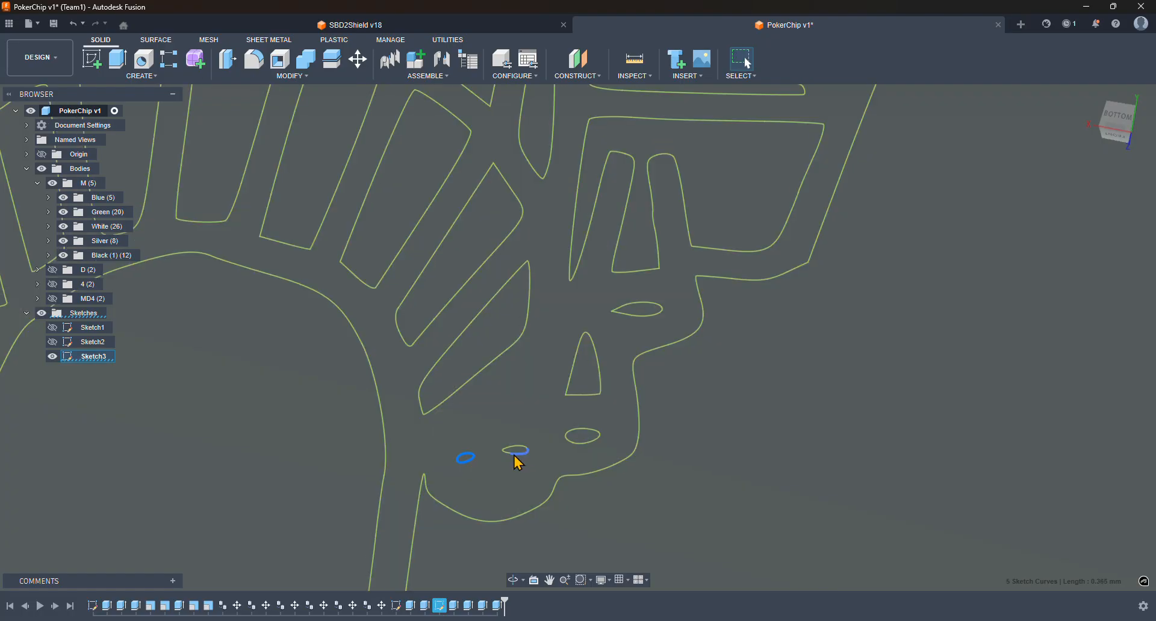
left_click(590, 441, "shift")
left_click(637, 318, "shift")
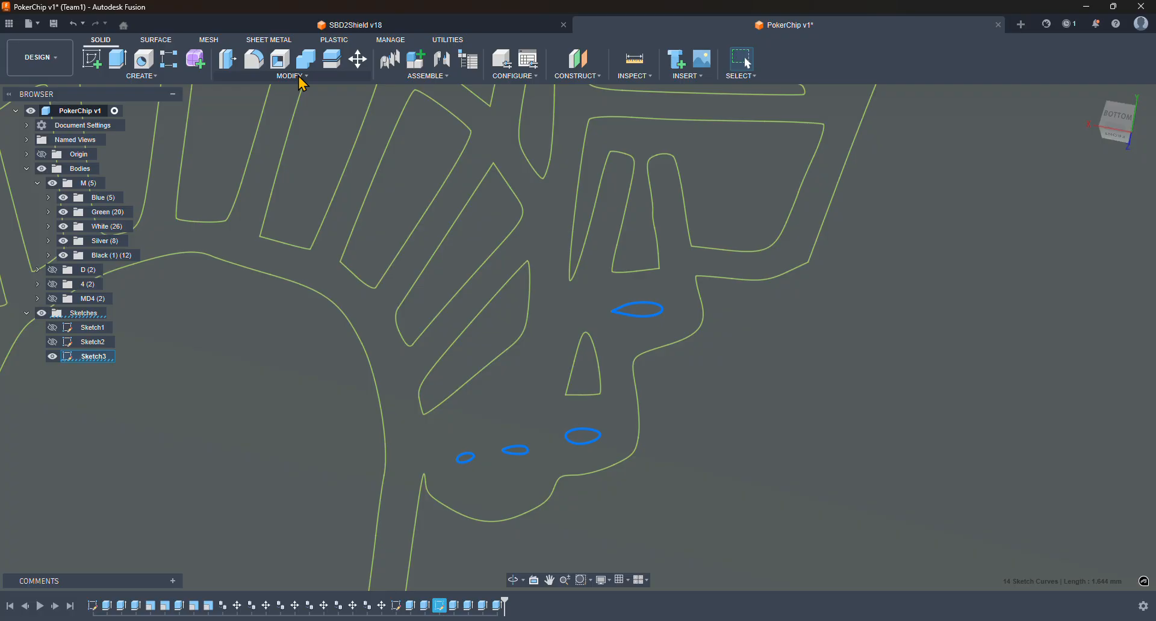
- Edit Sketch3 and offset the four tiny oval and teardrop loops beside the second satellite's tube outward
double_click(440, 605)
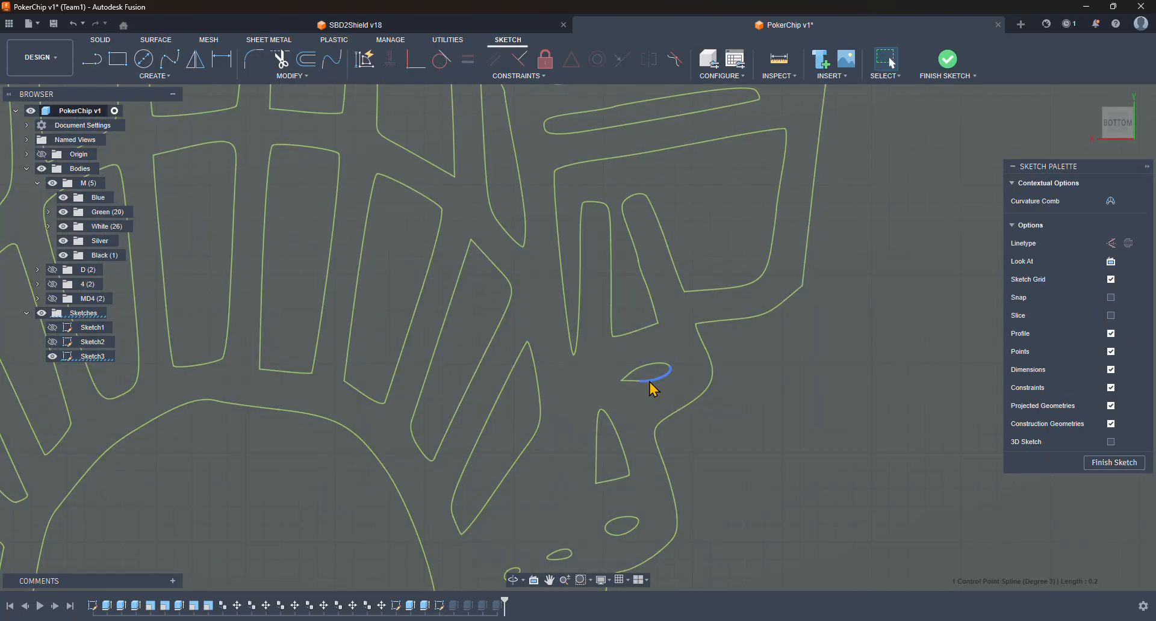
left_click(650, 381)
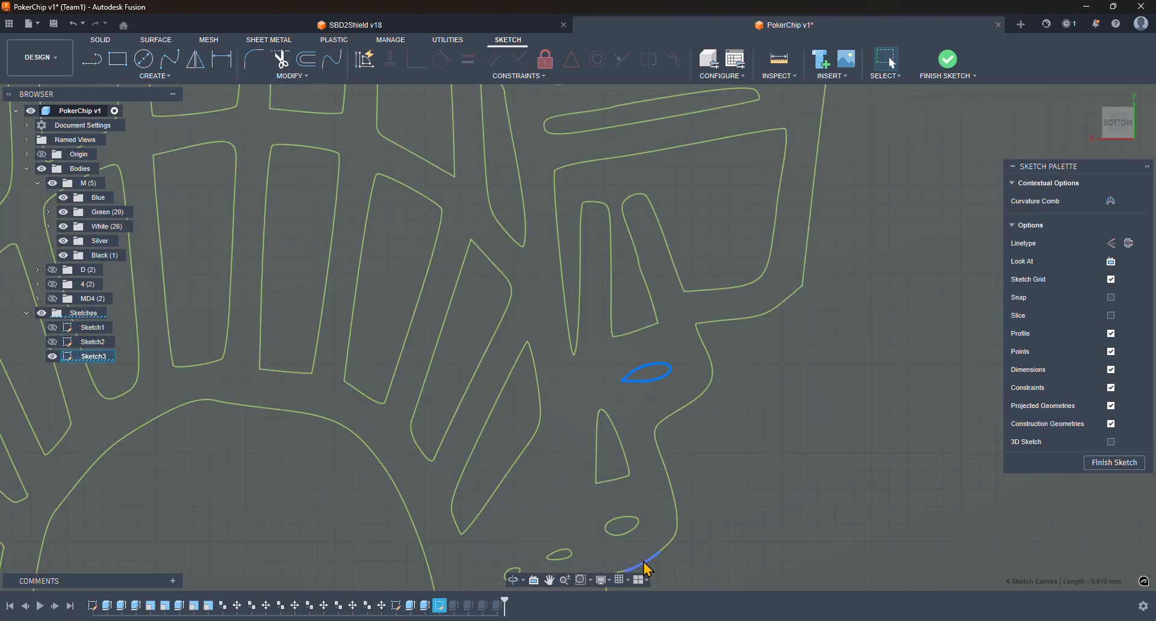
left_click(622, 535, "shift")
left_click(562, 557, "shift")
middle_click_drag(562, 478, 575, 395)
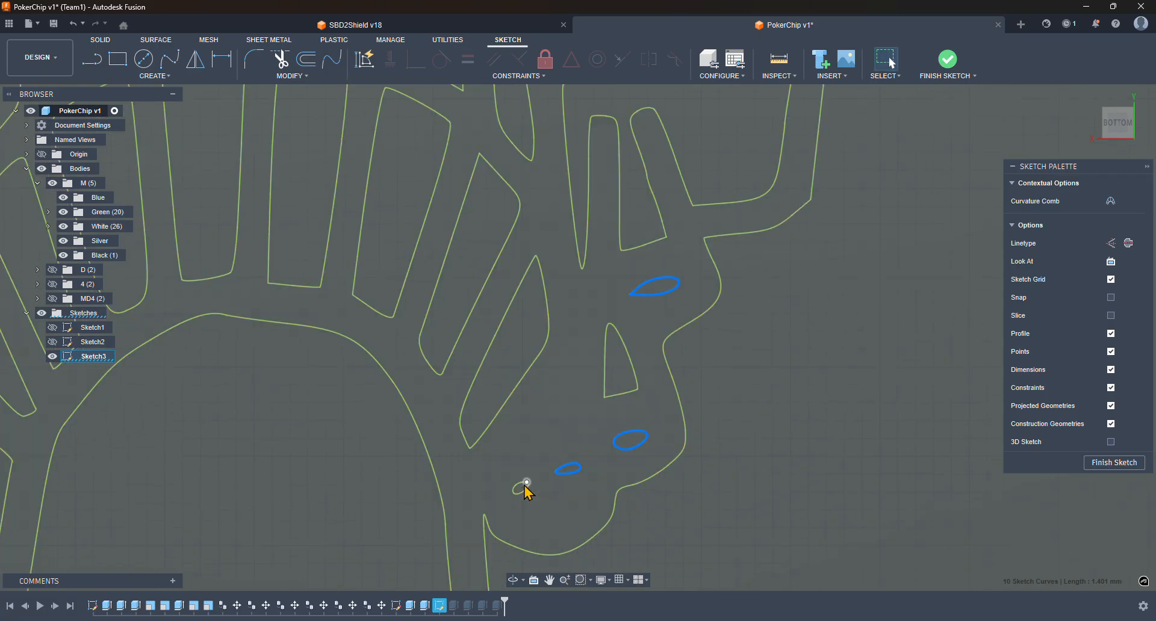
scroll(523, 500, "up", 5)
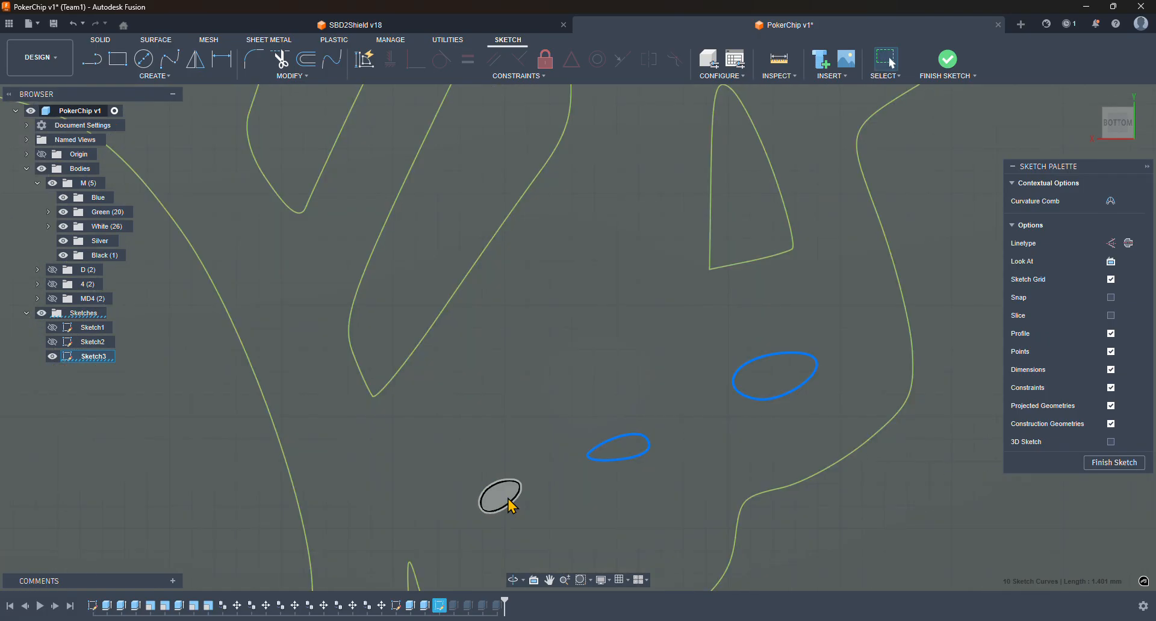
left_click(518, 493, "shift")
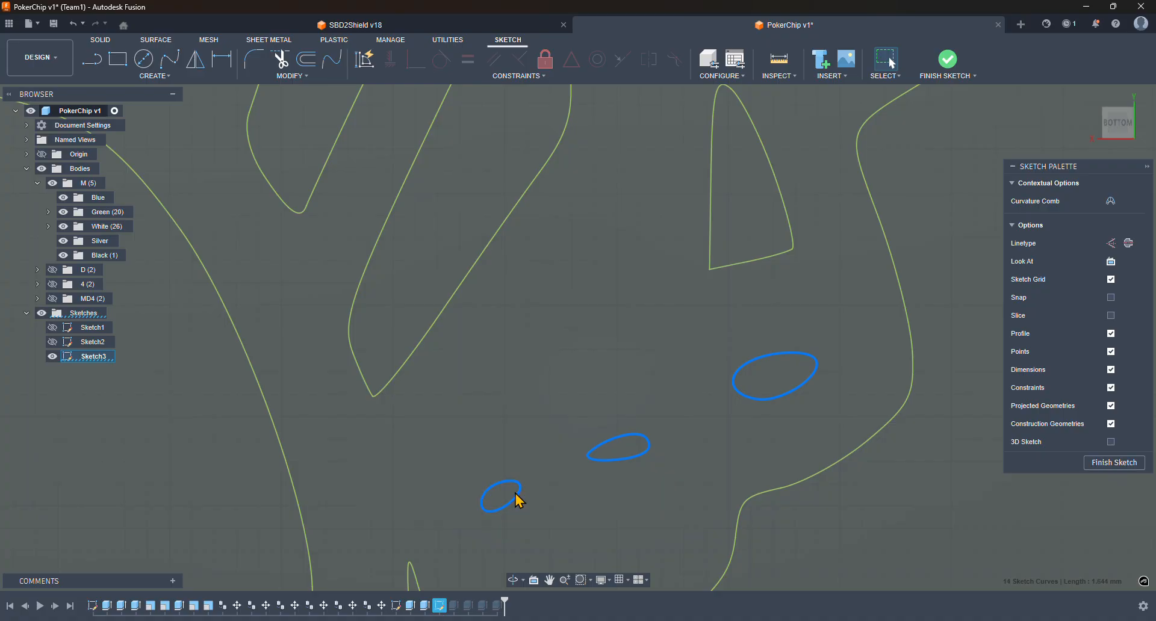
left_click(307, 59)
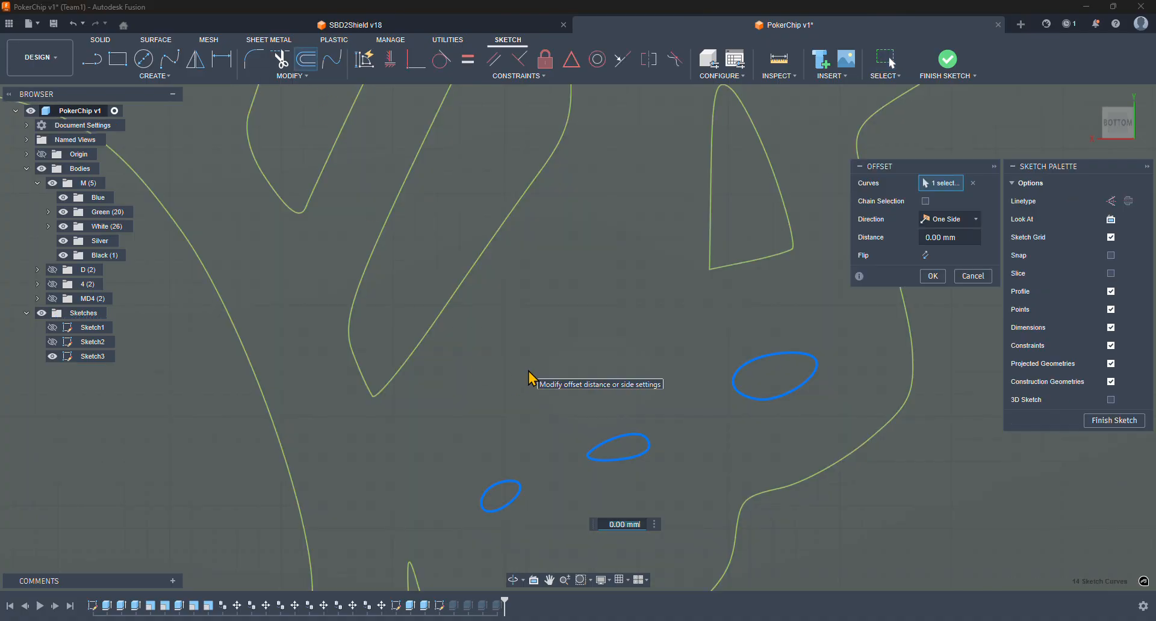
key("BackSpace")
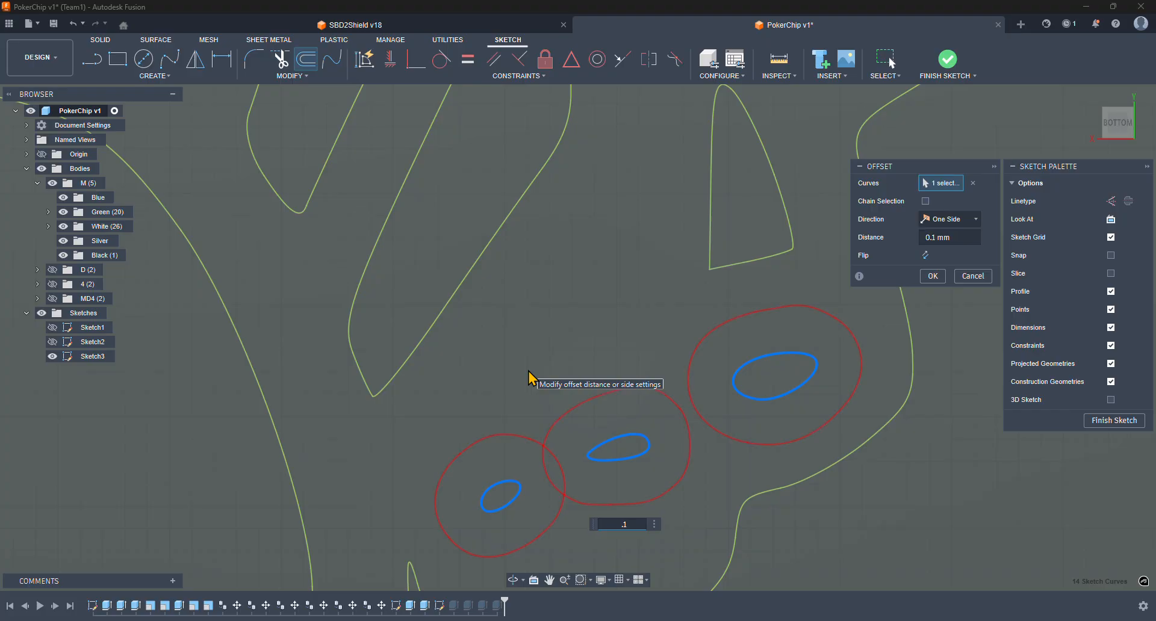
scroll(598, 376, "down", 3)
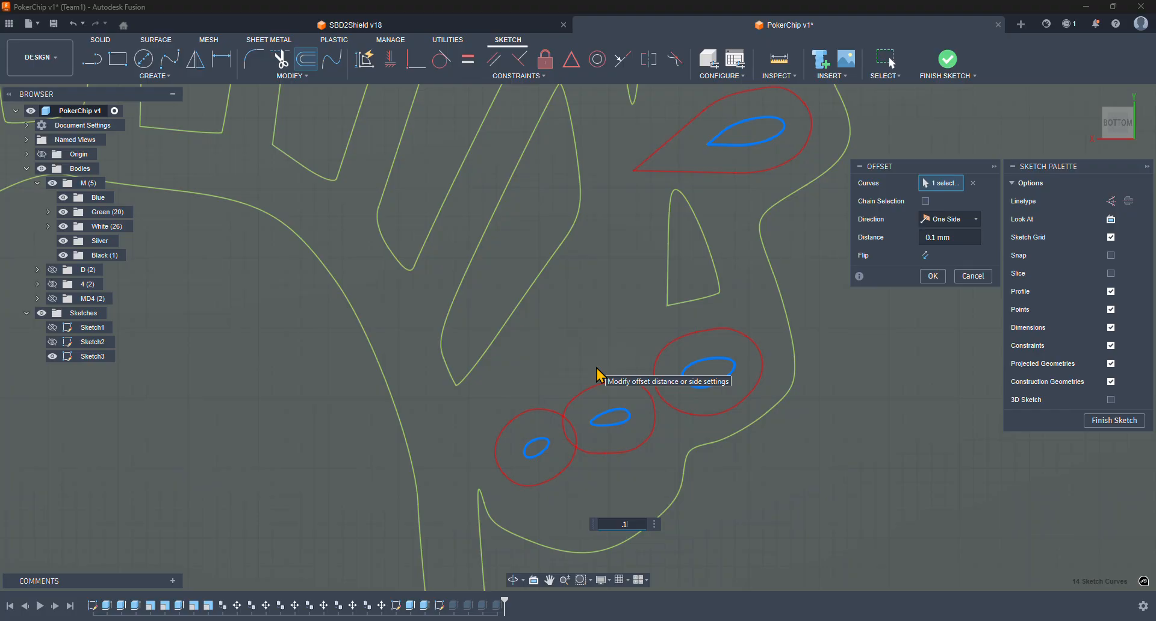
scroll(600, 374, "down", 2)
middle_click_drag(617, 297, 613, 350)
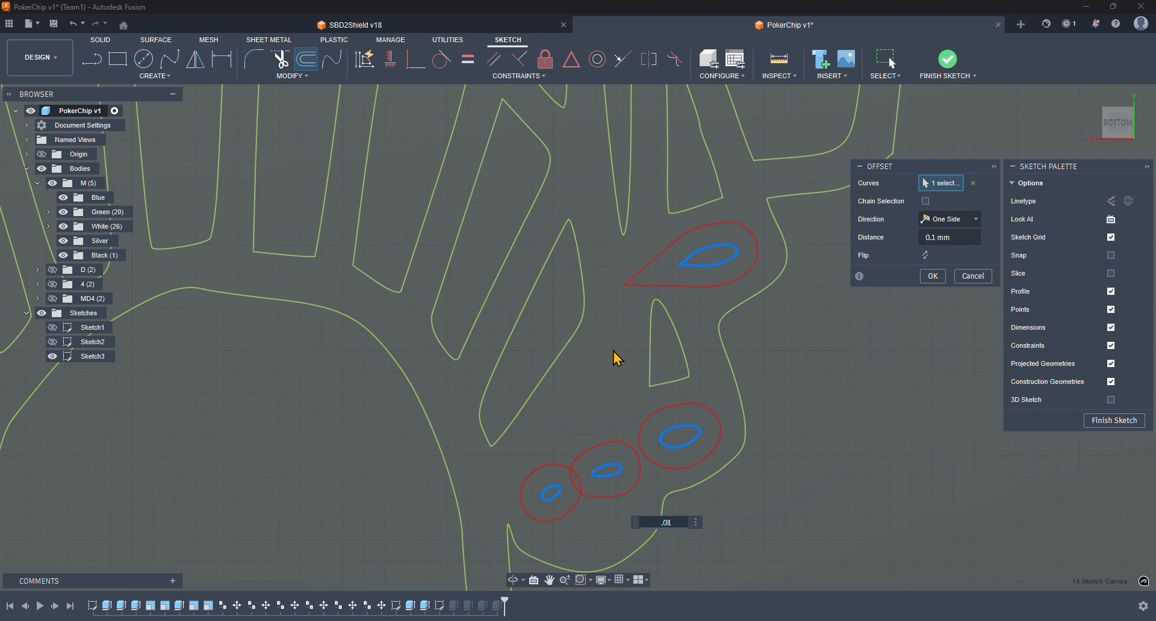
type("1")
key("Return")
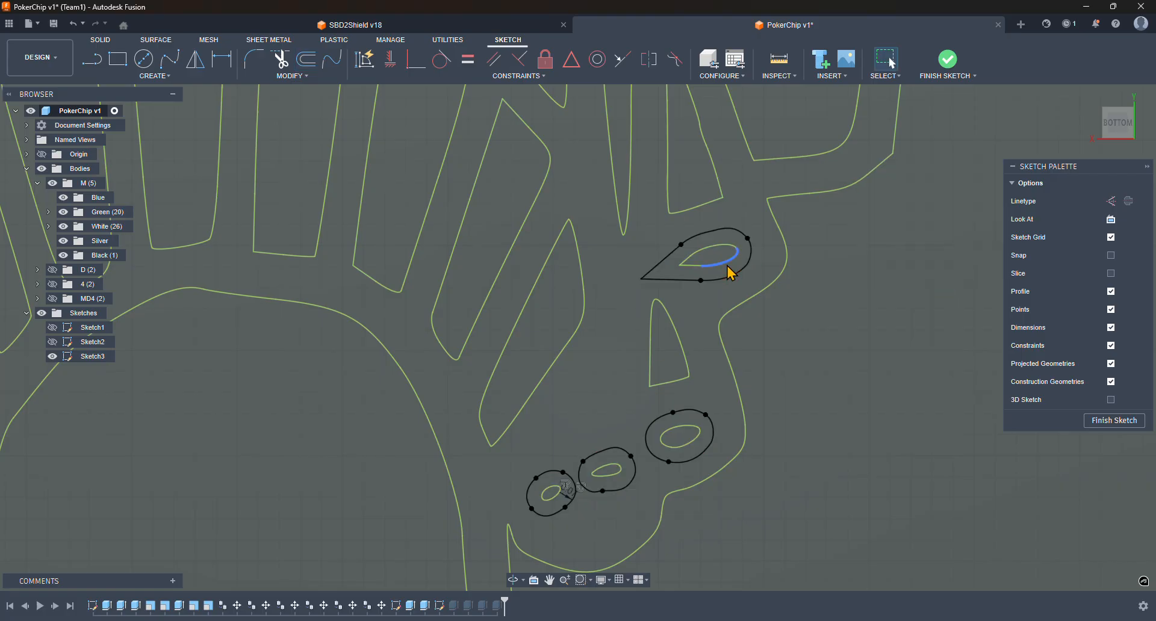
- Delete the four original small loops inside the new offset outlines beside the satellite's tube
double_click(729, 269)
key("Escape")
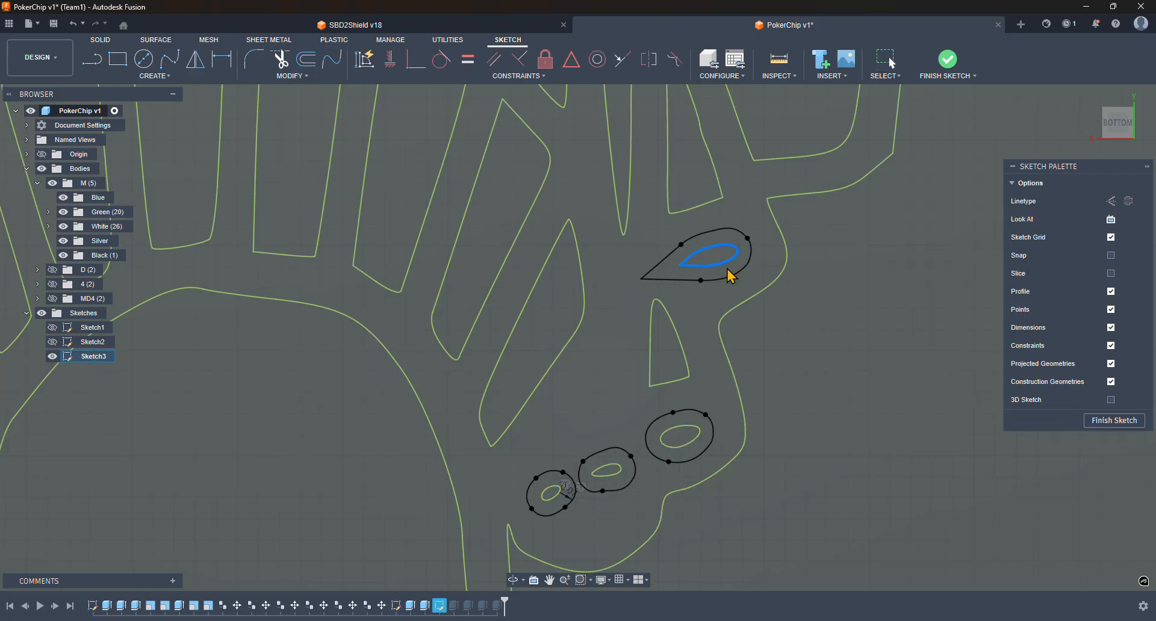
left_click(697, 444)
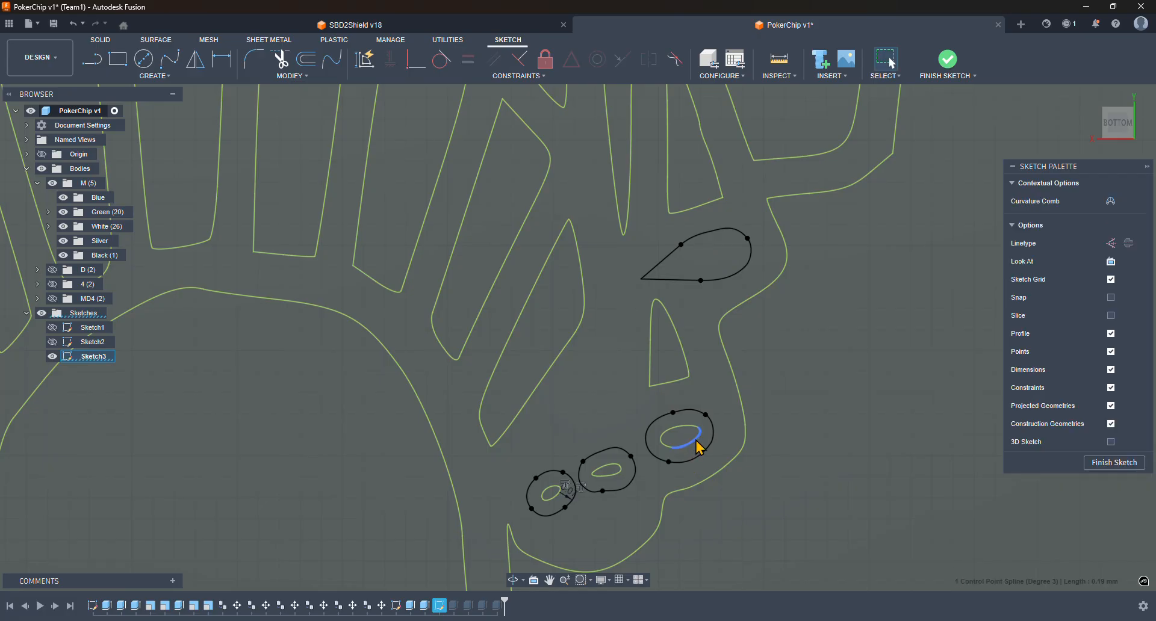
left_click(617, 475)
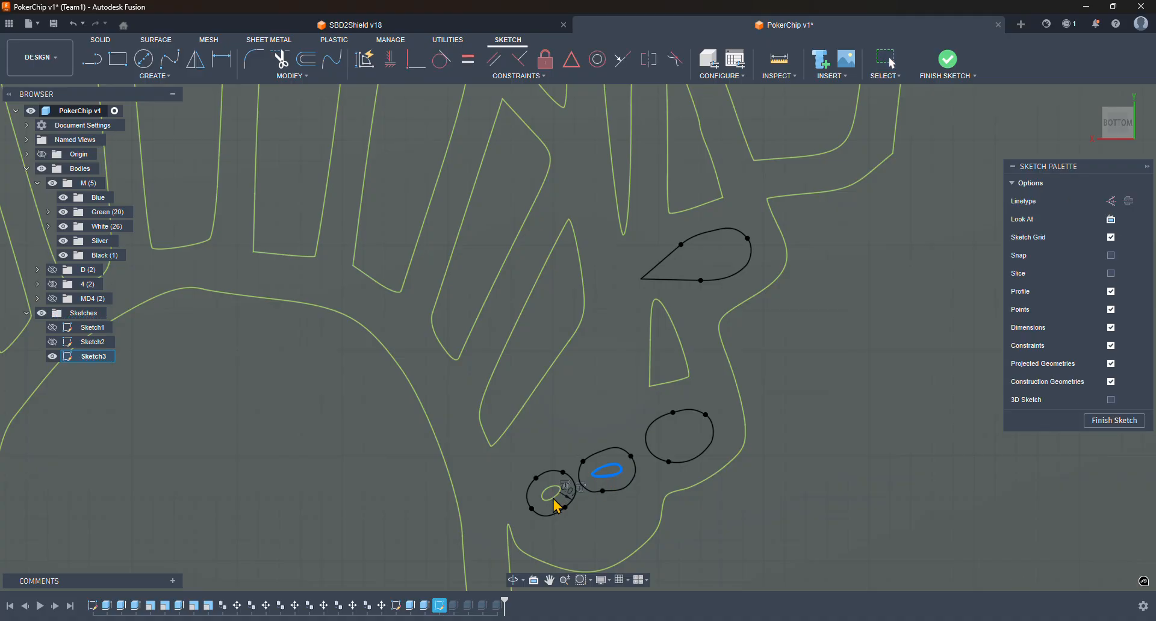
key("Delete")
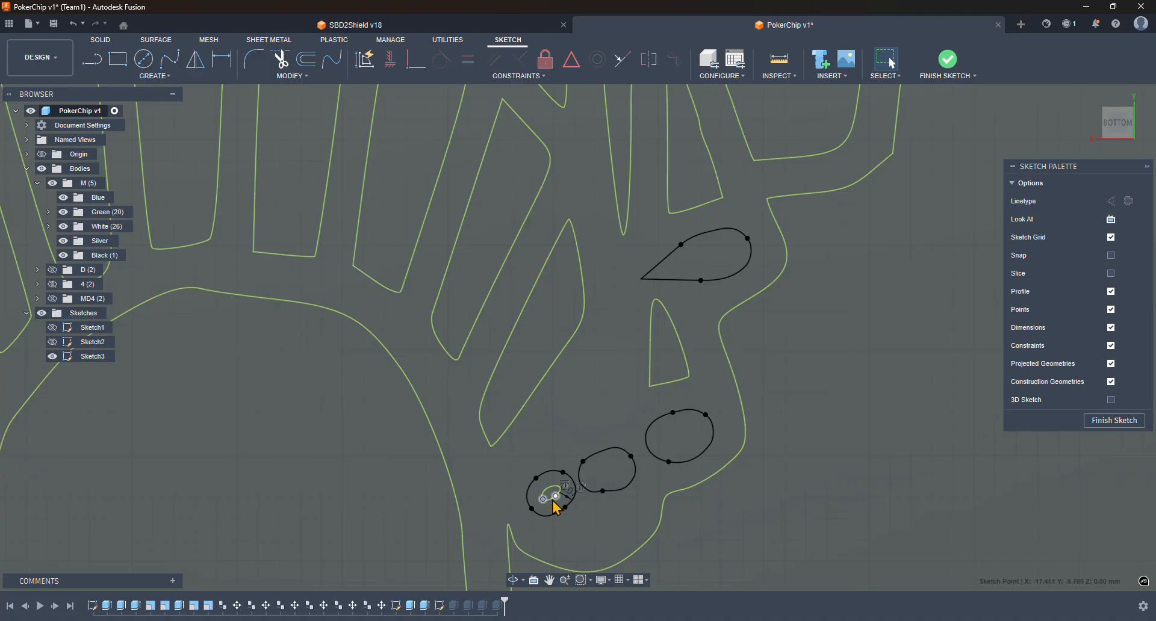
left_click(553, 505)
left_click(553, 507)
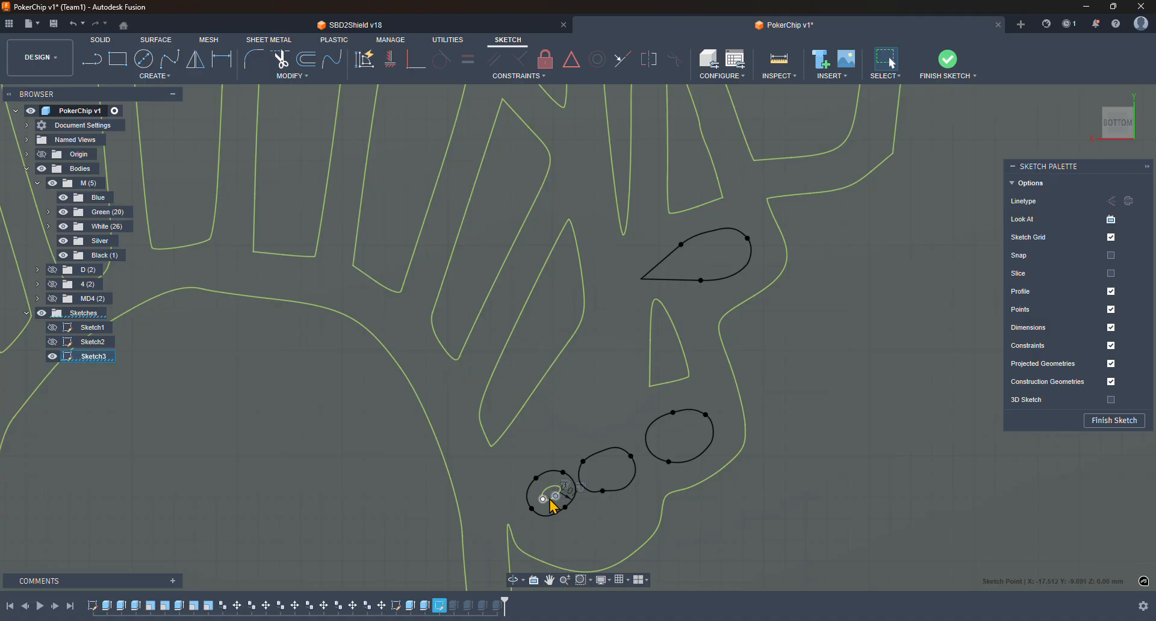
left_click(553, 506)
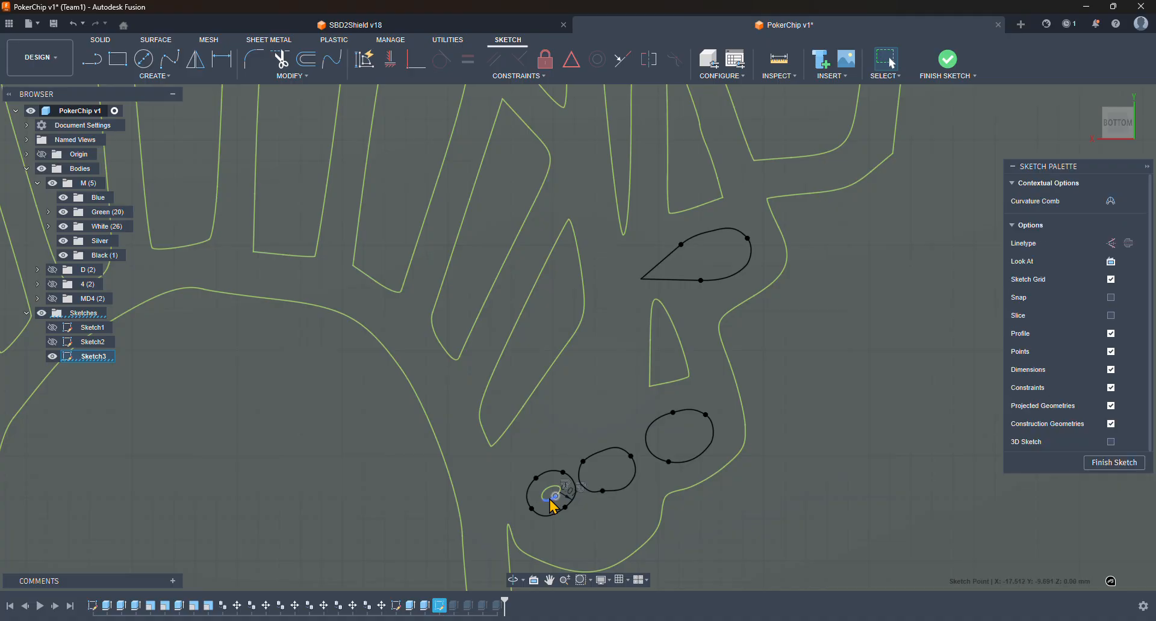
key("Delete")
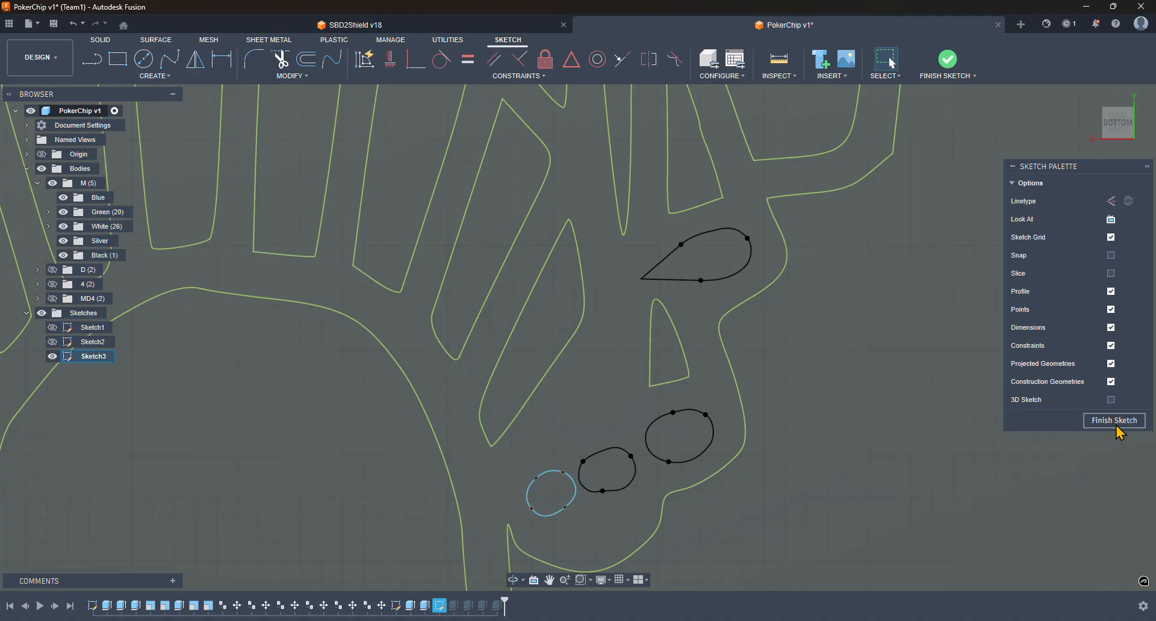
- Select the thin sliver loop beside the ribbed collar above the second satellite's tube
scroll(663, 339, "down", 5)
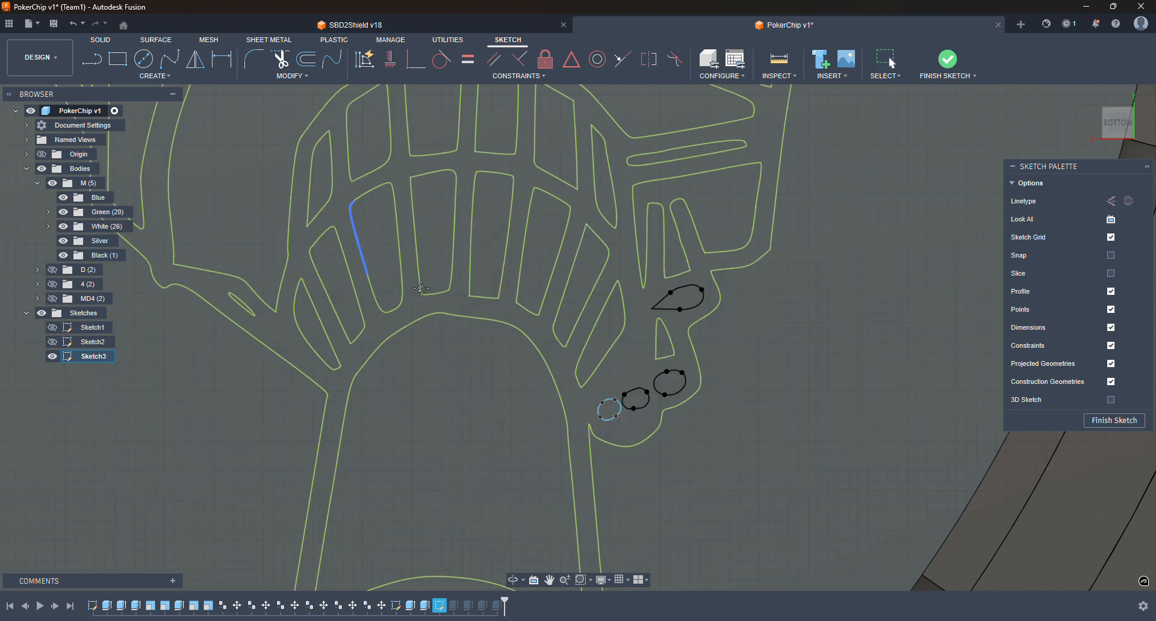
middle_click_drag(273, 302, 370, 357)
scroll(336, 360, "up", 5)
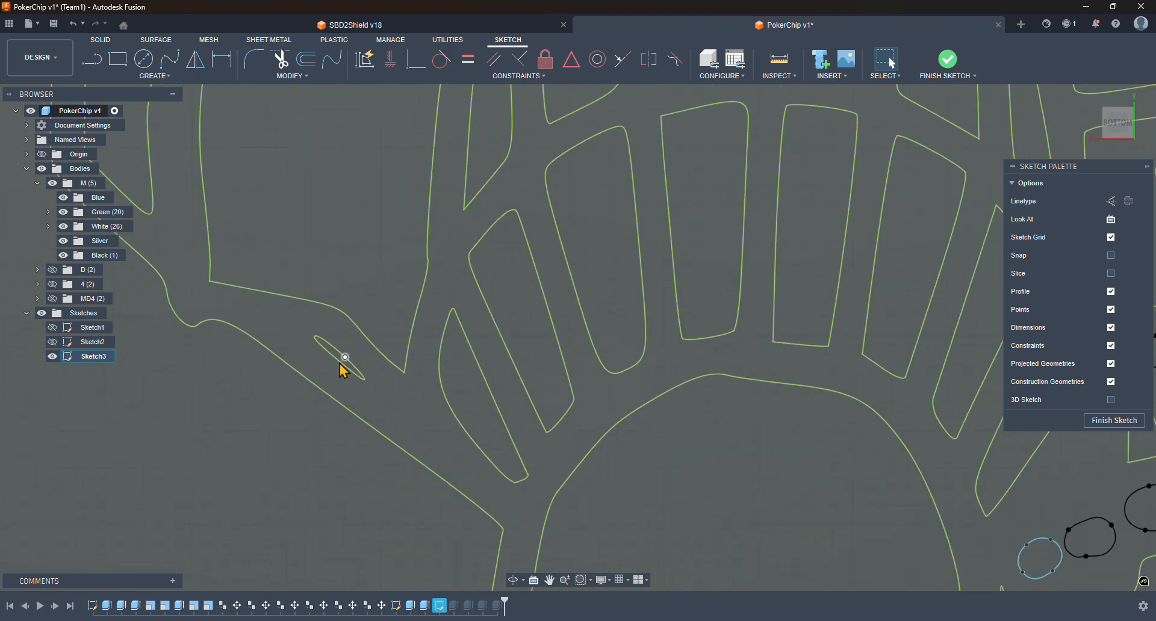
left_click(338, 360)
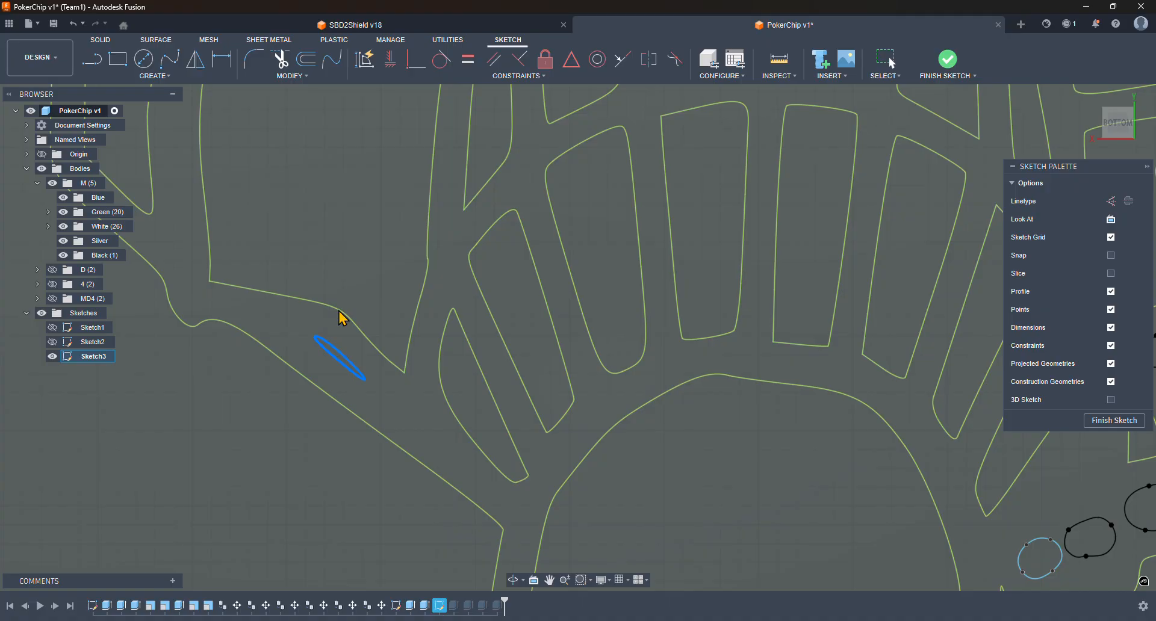
- Delete the tiny loop in the outer tab of the second satellite's solar panel nearest the chip's rim
scroll(289, 160, "up", 5)
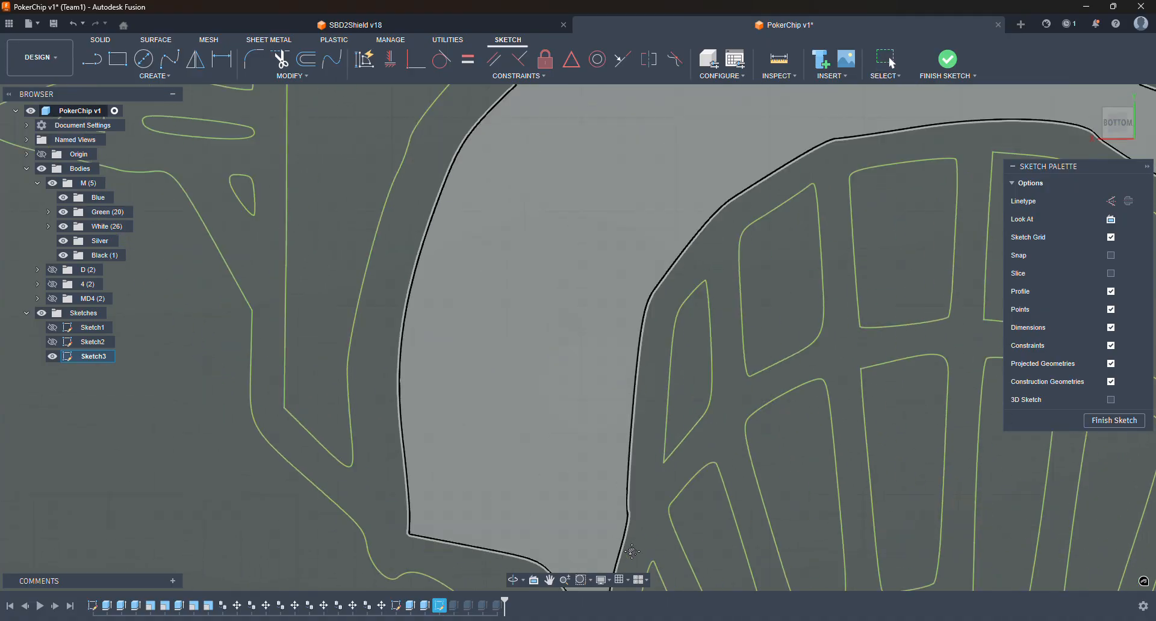
middle_click_drag(289, 160, 403, 379)
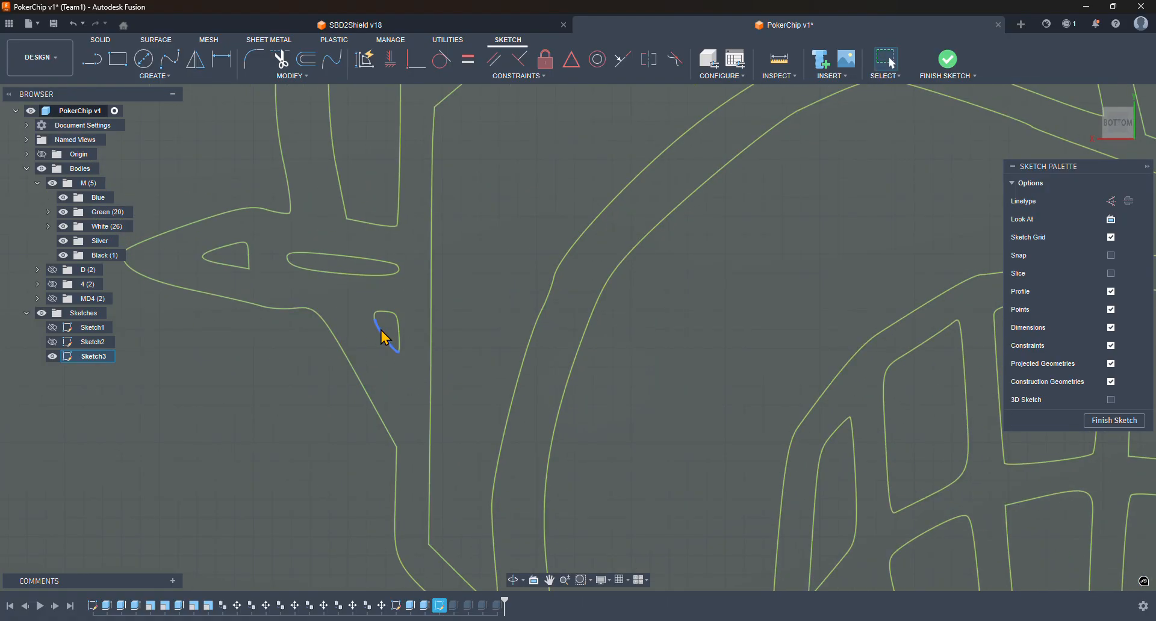
scroll(385, 339, "down", 10)
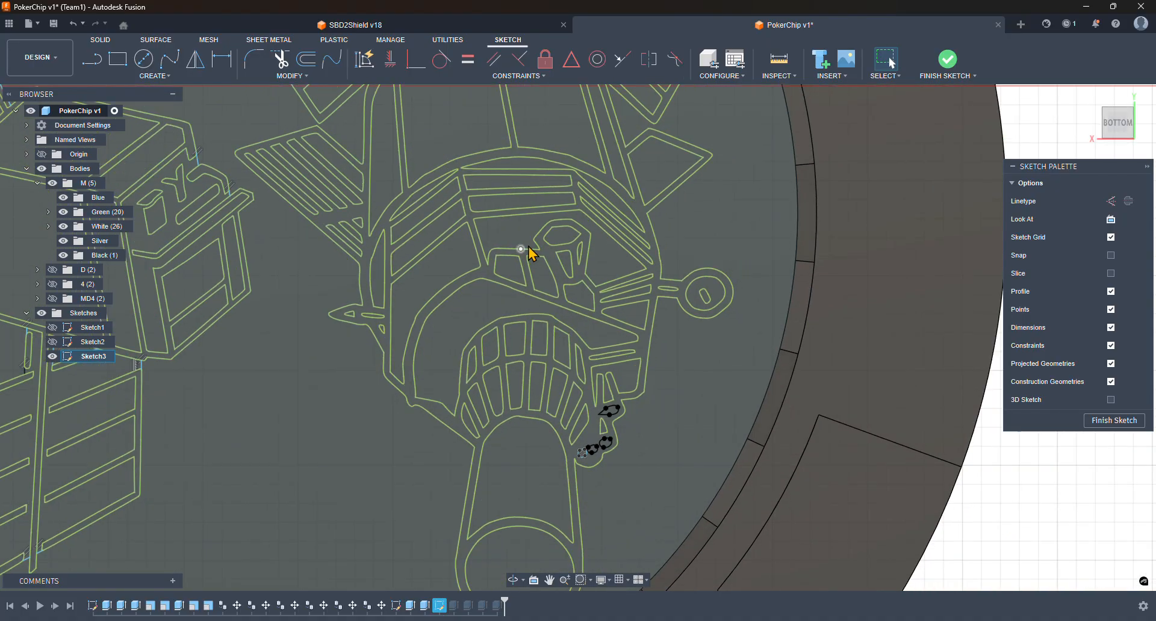
middle_click_drag(531, 253, 555, 485)
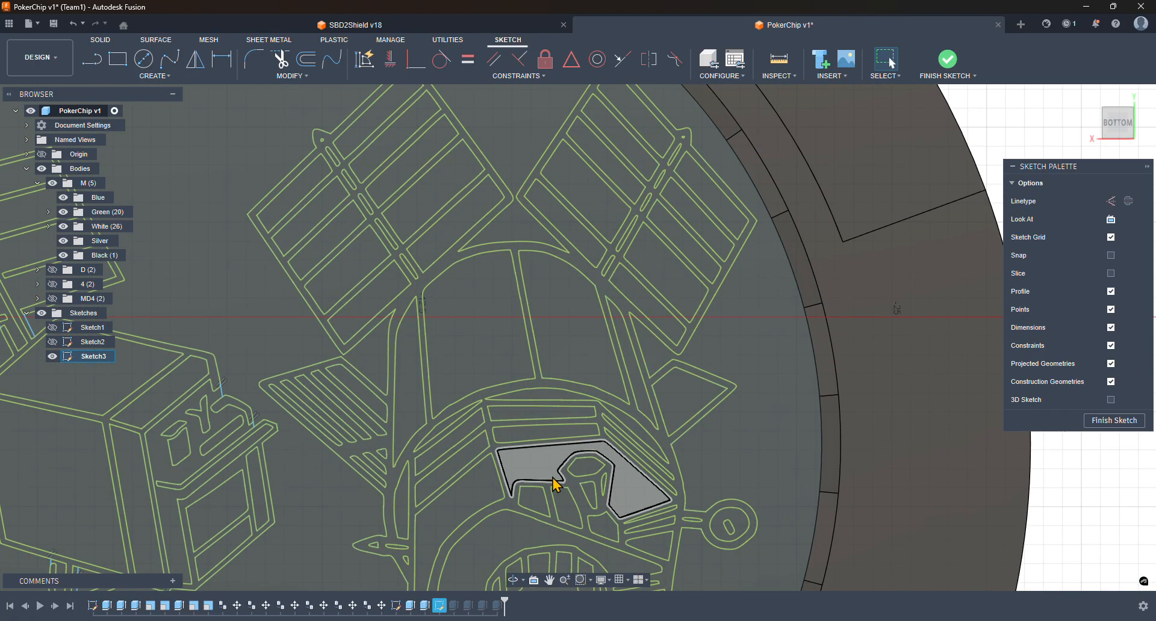
scroll(557, 253, "up", 6)
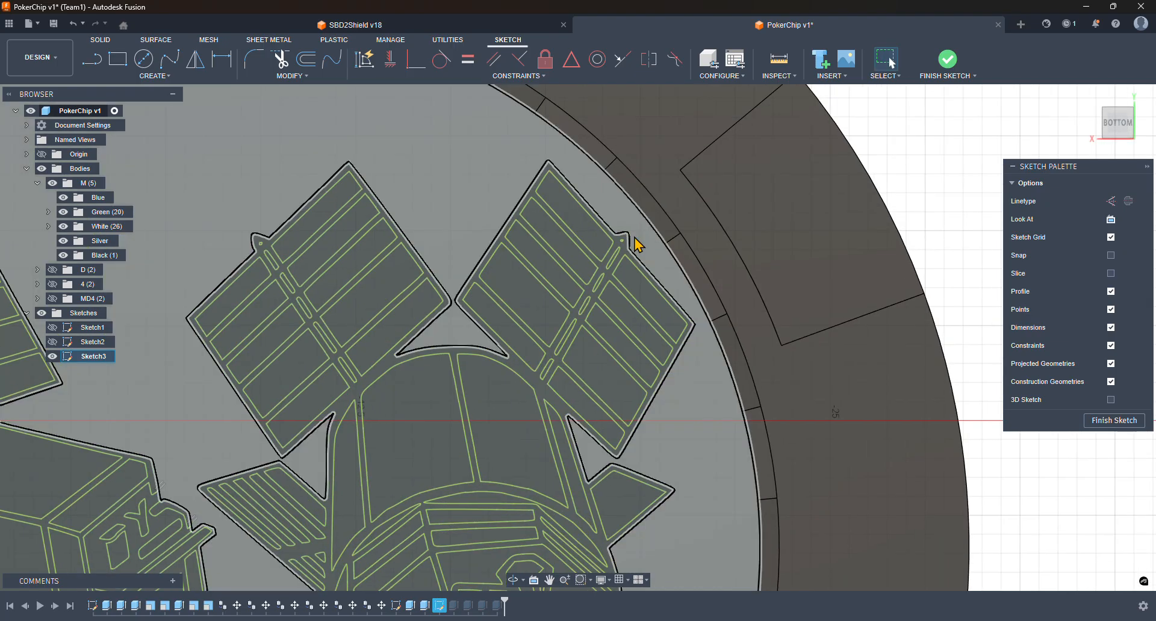
scroll(607, 251, "up", 5)
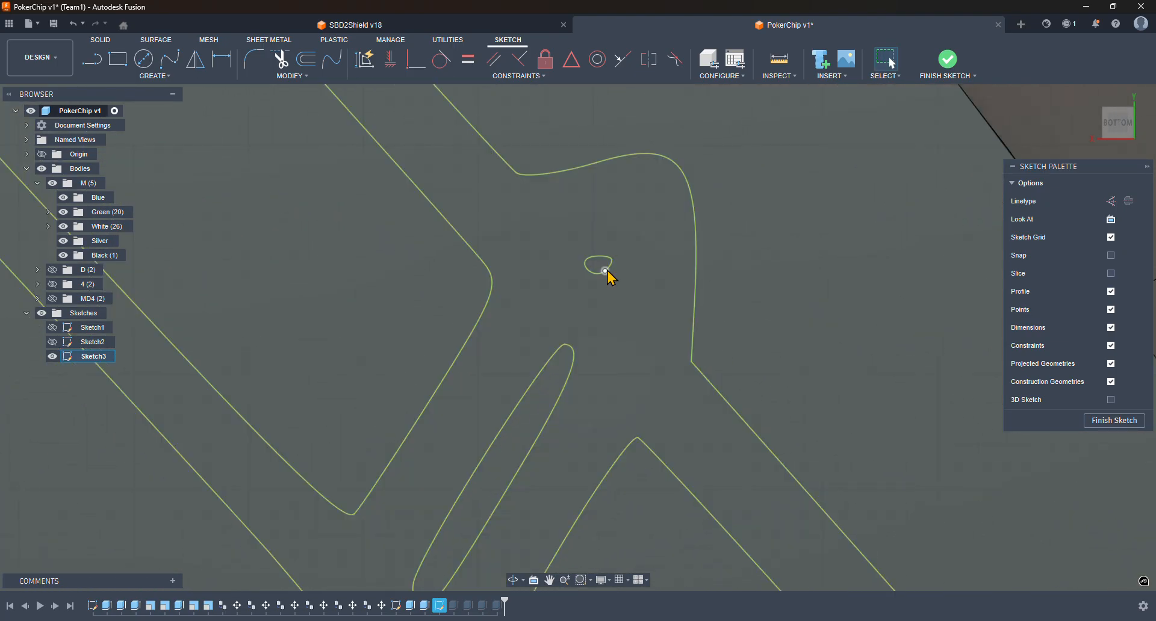
left_click(611, 267)
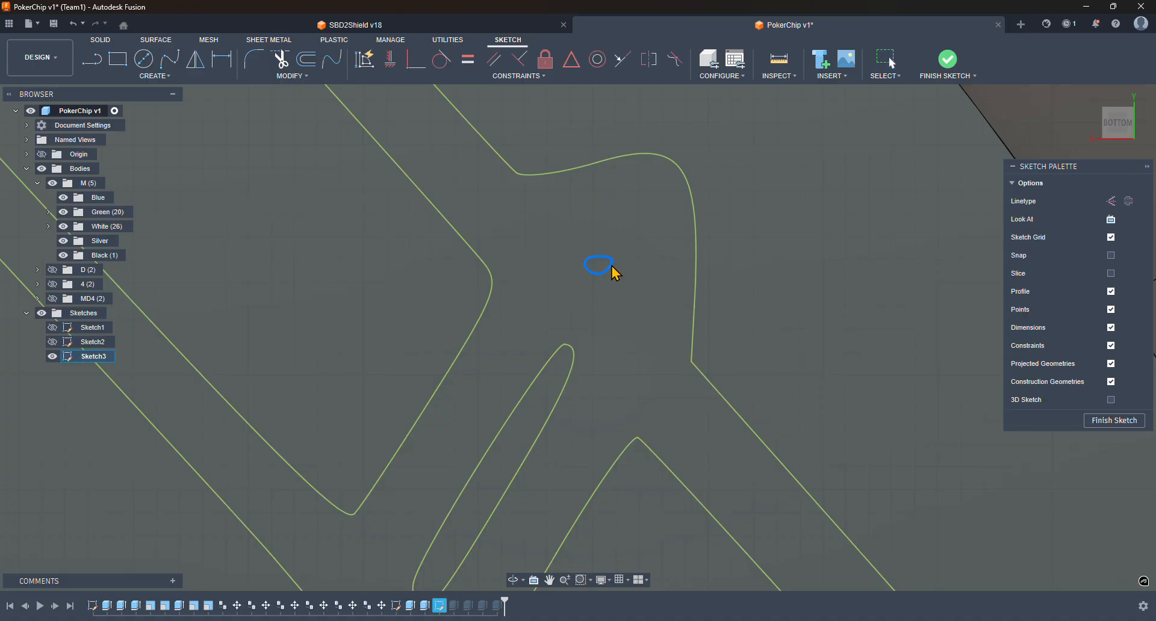
key("Delete")
- Delete the matching tiny loop in the outer tab of the second satellite's other upper solar panel
scroll(616, 271, "down", 10)
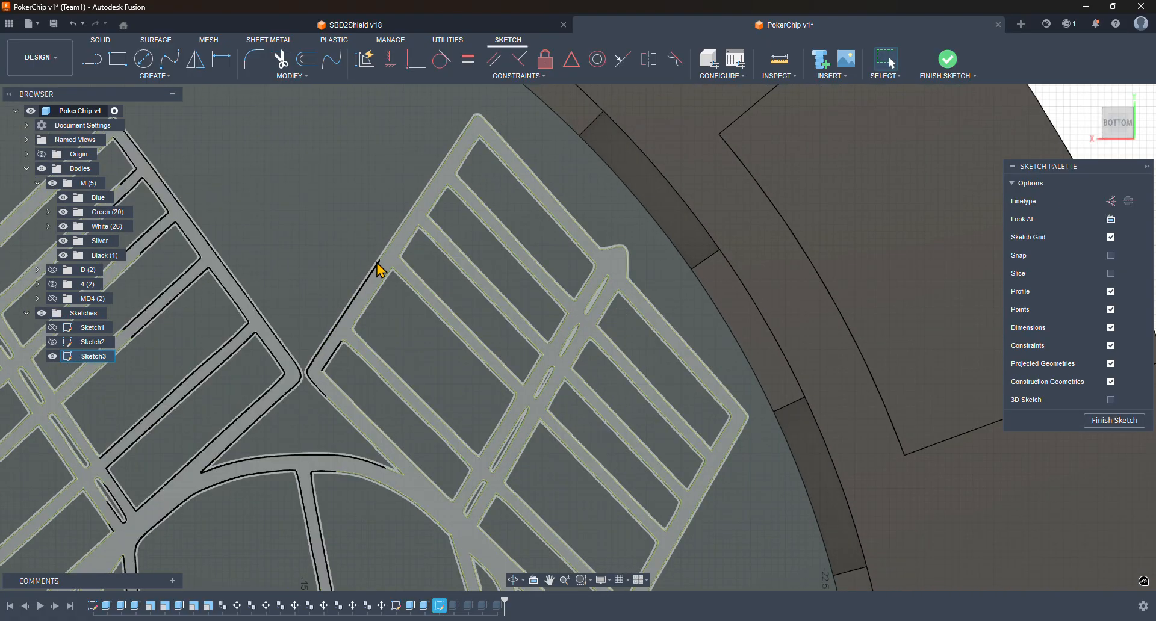
scroll(379, 268, "up", 1)
middle_click_drag(531, 299, 827, 371)
scroll(191, 337, "up", 7)
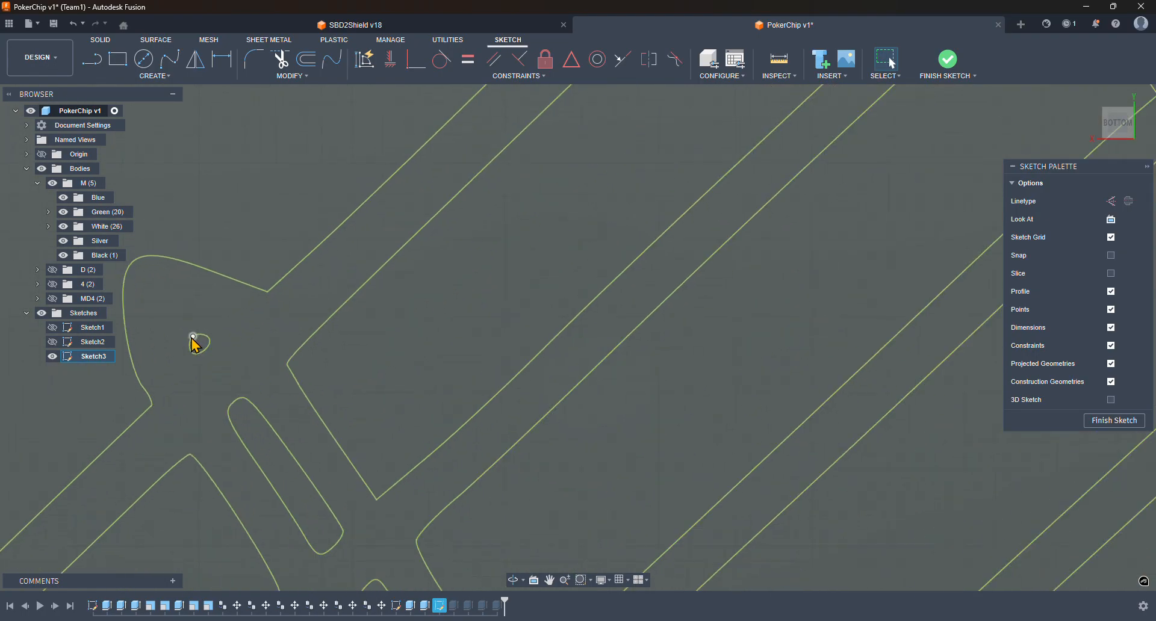
scroll(204, 352, "up", 3)
left_click(239, 381)
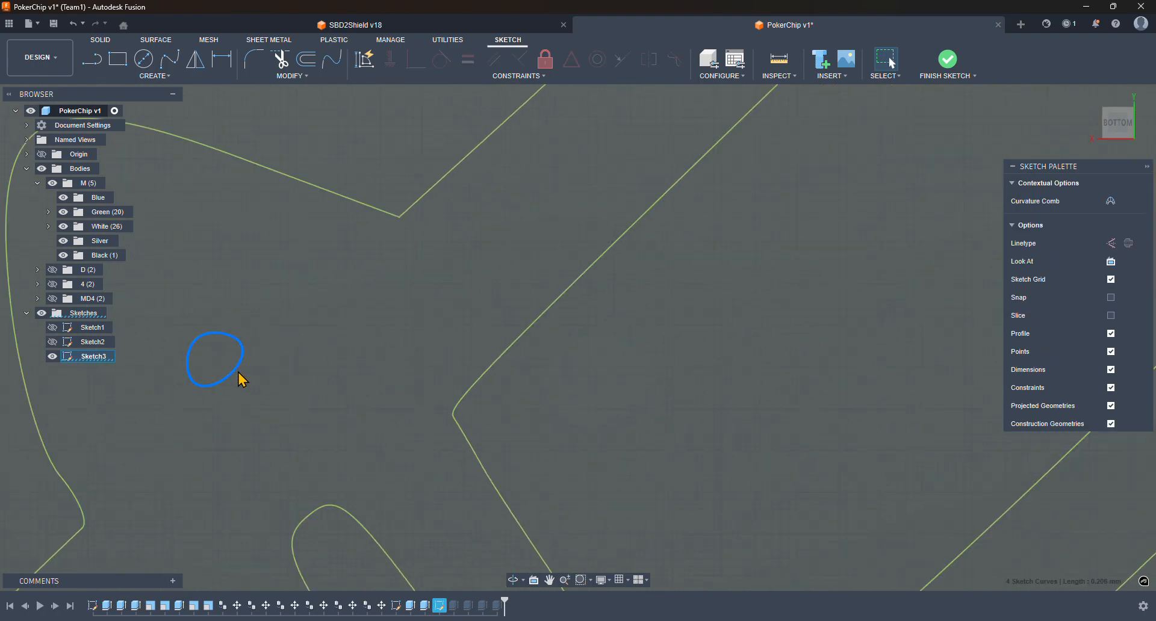
key("Delete")
- Check the solar panels and satellite body for remaining tiny loops and finish editing Sketch3
scroll(428, 405, "up", 5)
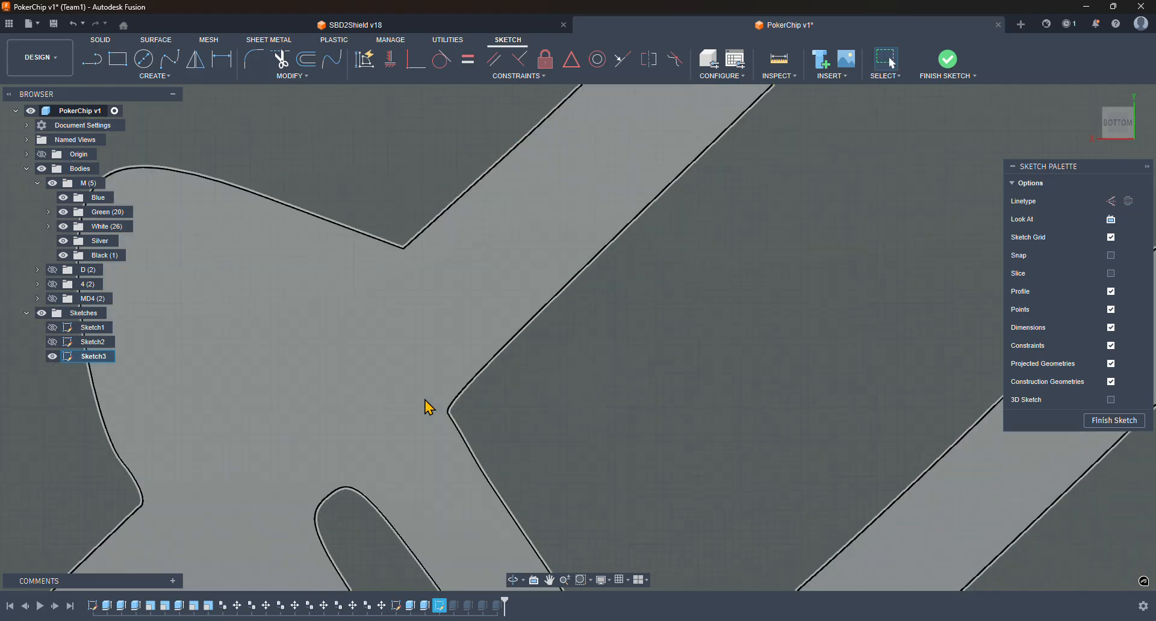
scroll(428, 407, "down", 2)
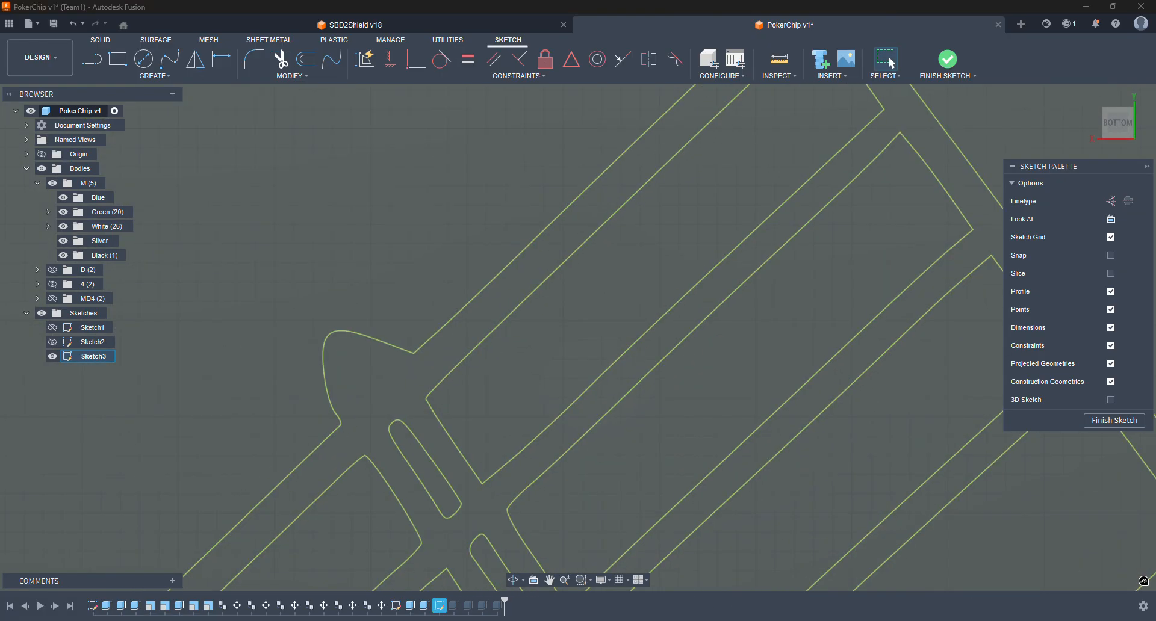
middle_click_drag(825, 457, 491, 269)
scroll(603, 327, "down", 4)
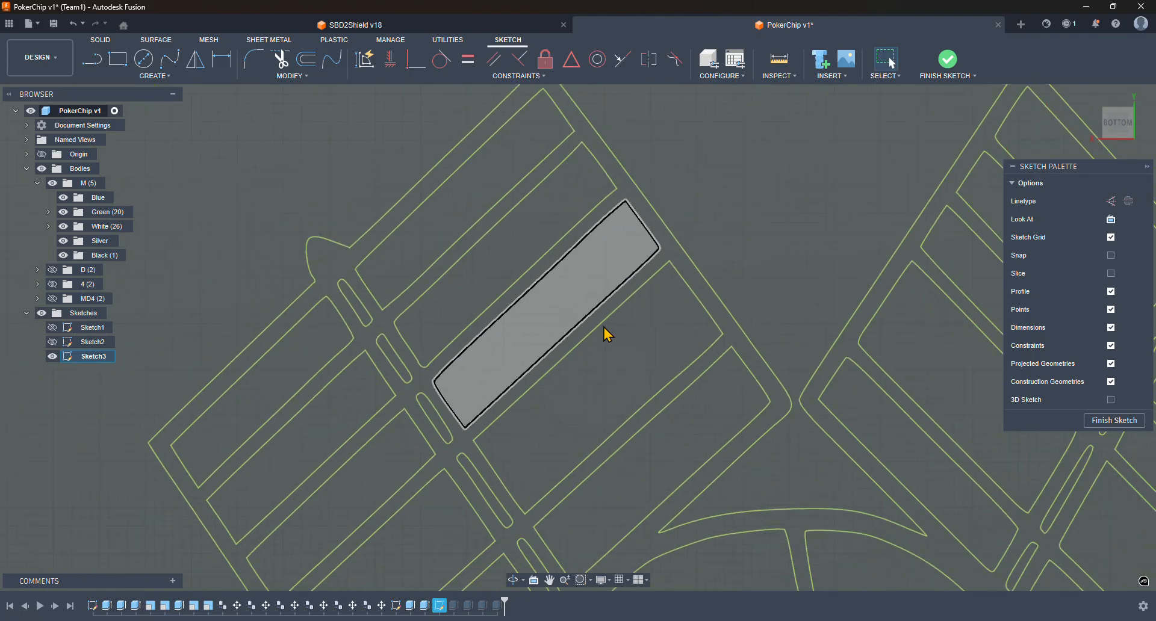
scroll(605, 328, "down", 10)
scroll(653, 360, "up", 1)
middle_click_drag(782, 468, 602, 189)
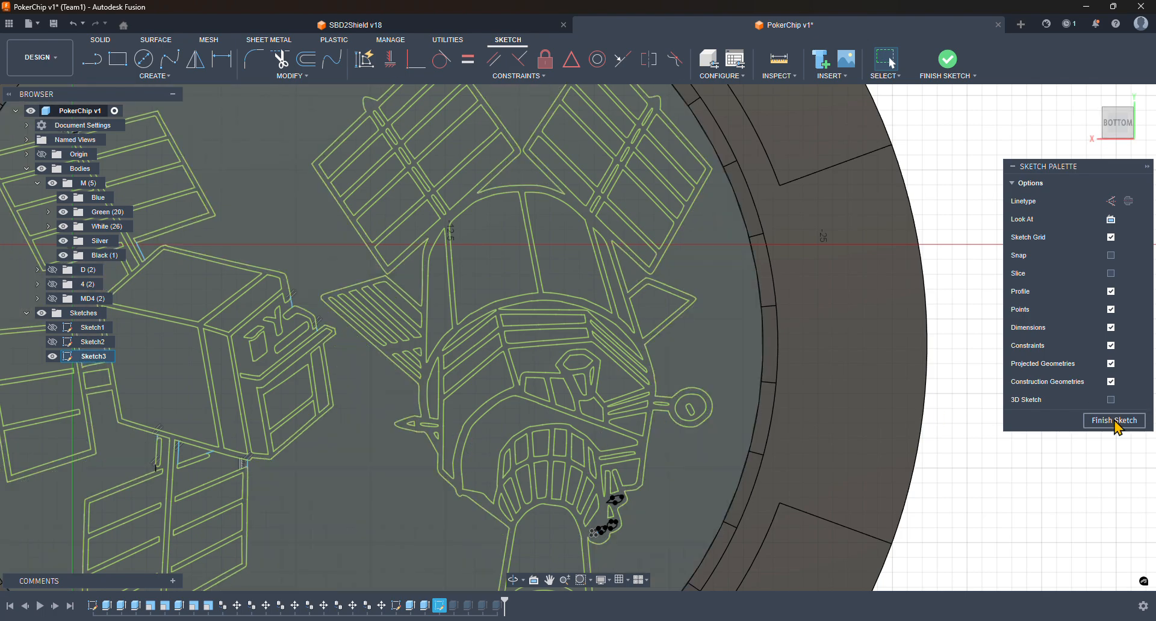
left_click(1115, 421)
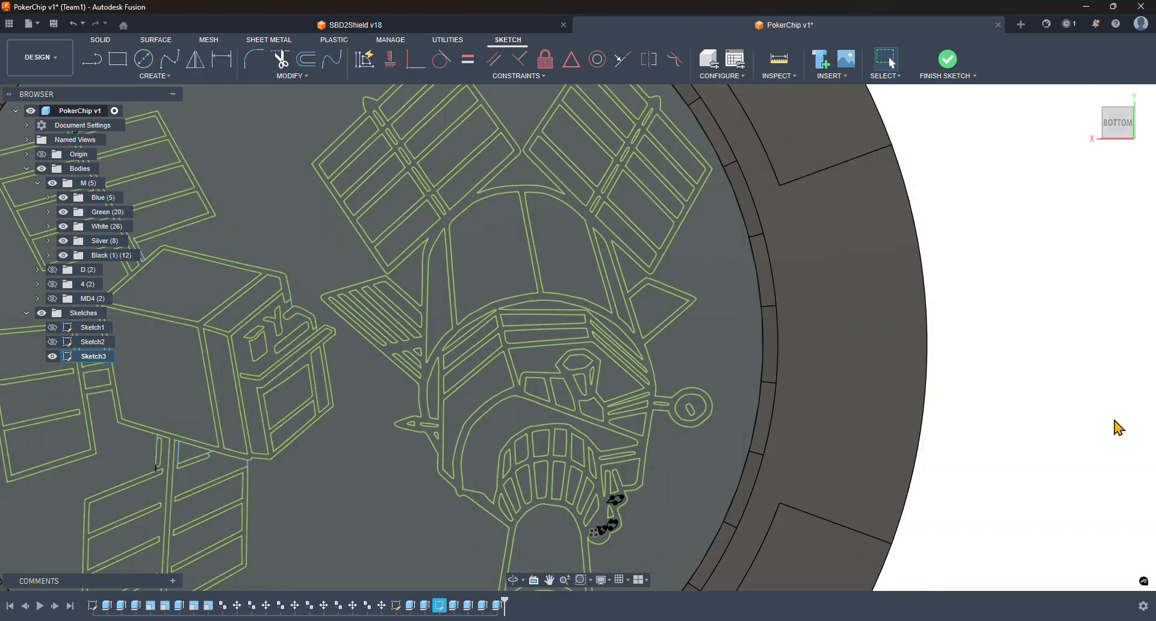
- Cut the second satellite's connected outline profile into the chip's centre face with a -0.4 mm extrusion
middle_click_drag(1030, 439, 1016, 253)
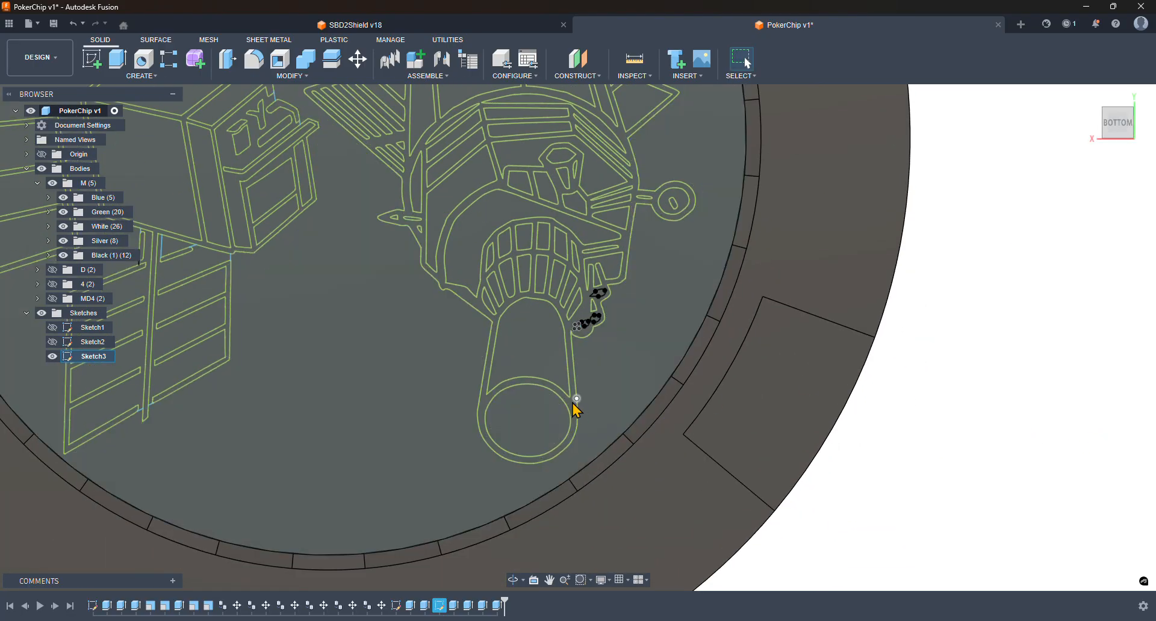
scroll(569, 418, "up", 3)
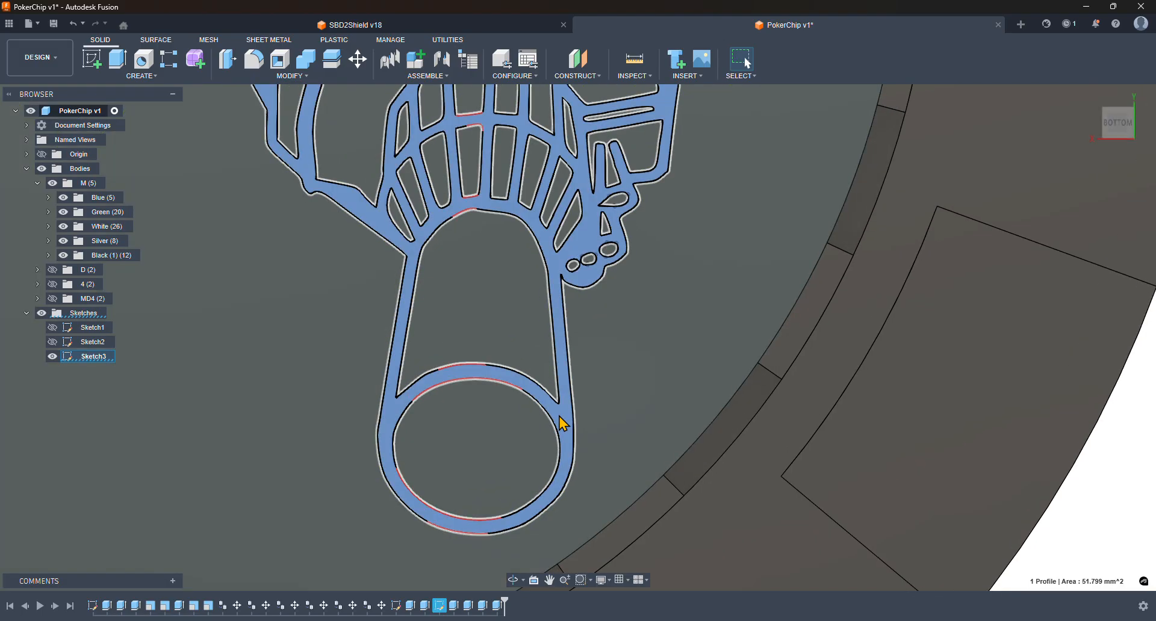
left_click(559, 417)
left_click(119, 69)
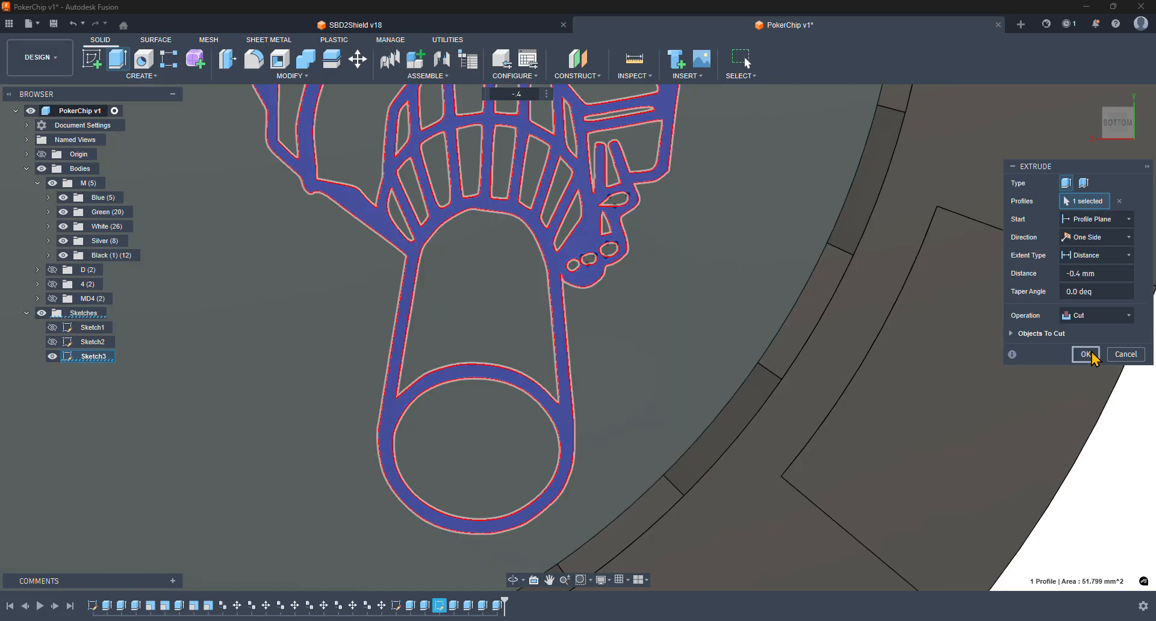
left_click(1092, 354)
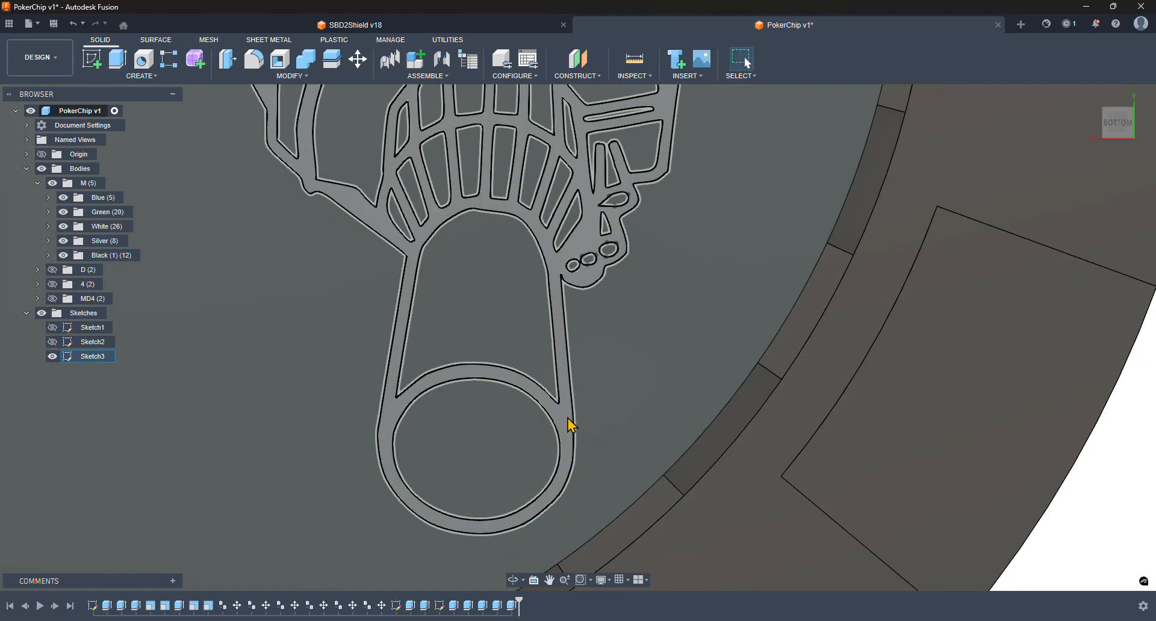
- Extrude the second satellite's same outline profile by -0.4 mm as a new body filling the cut
left_click(566, 424)
scroll(564, 415, "down", 3)
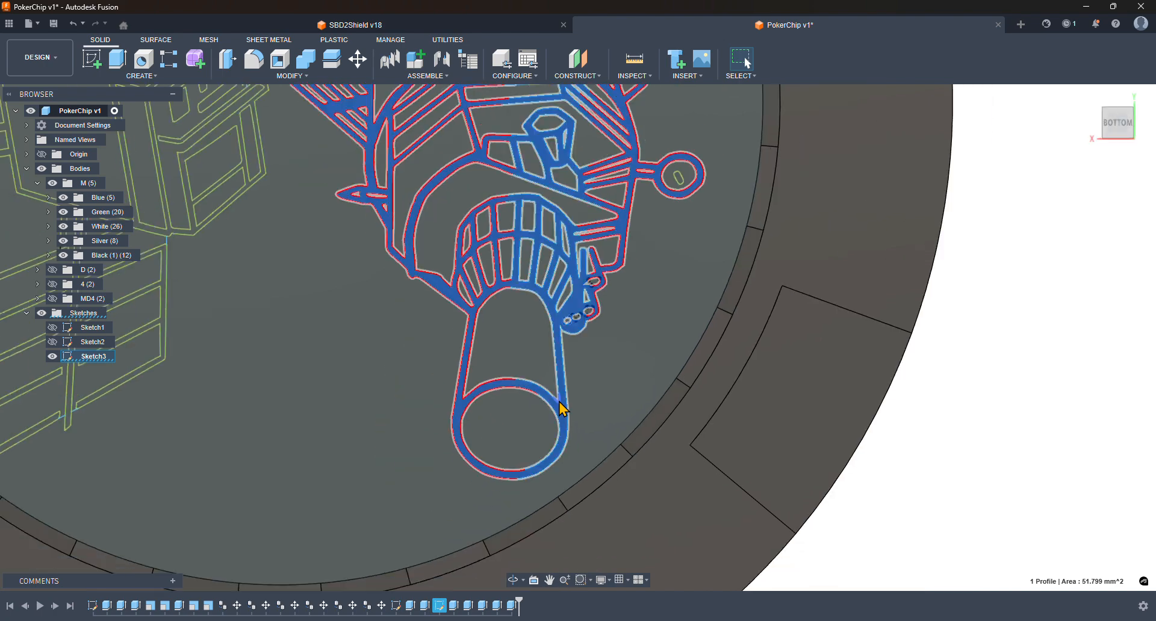
scroll(563, 409, "down", 5)
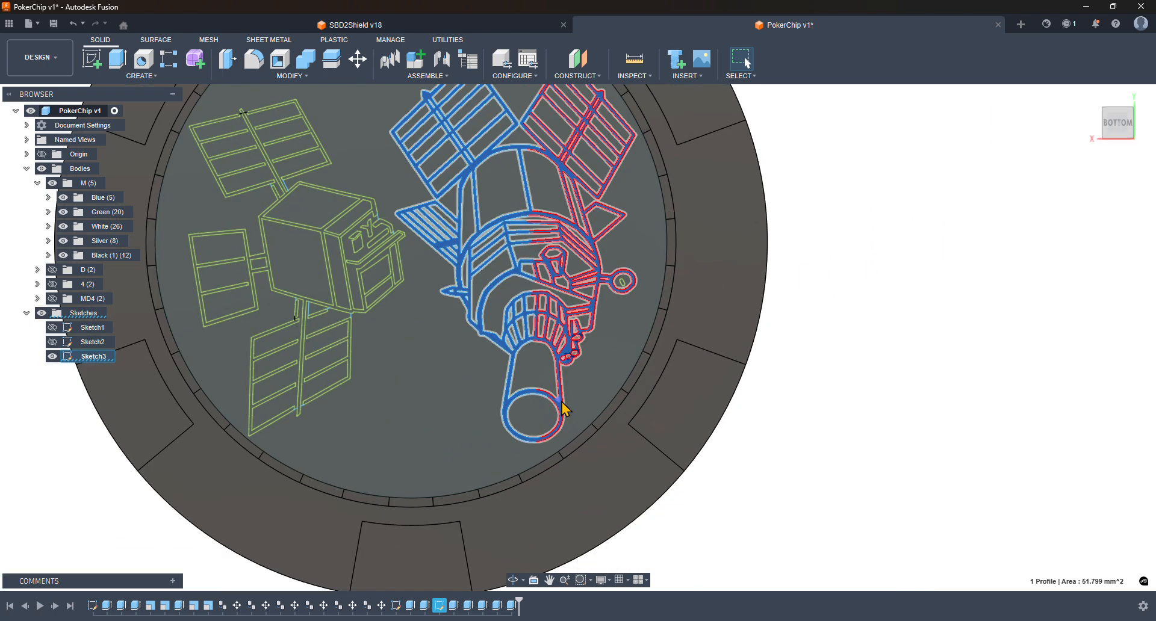
left_click(119, 60)
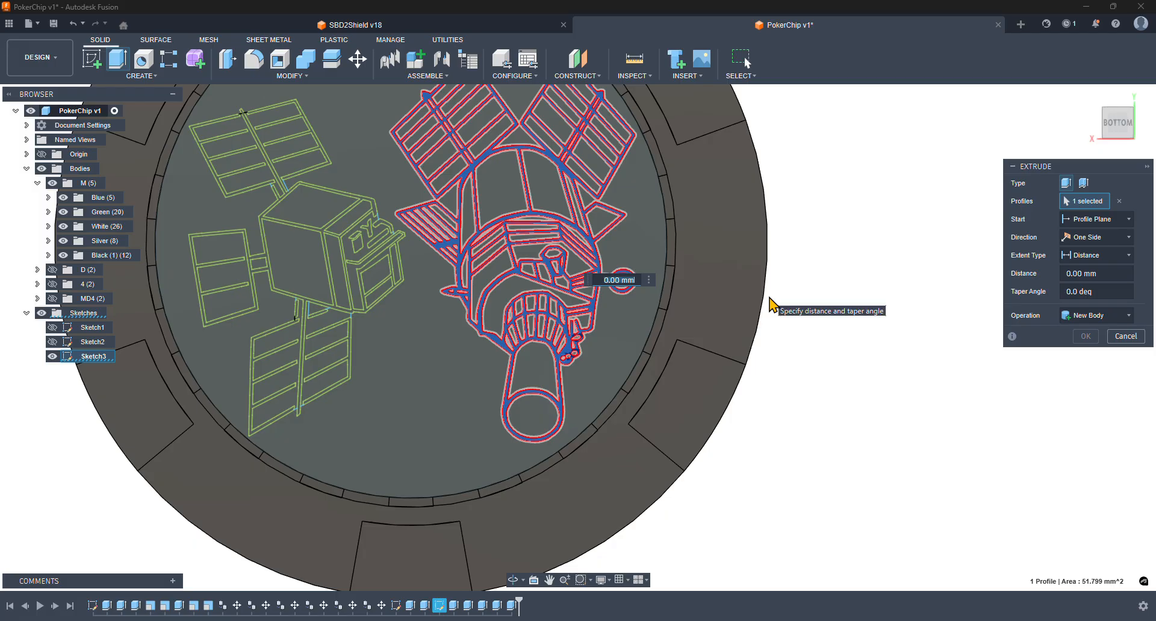
type("-.4")
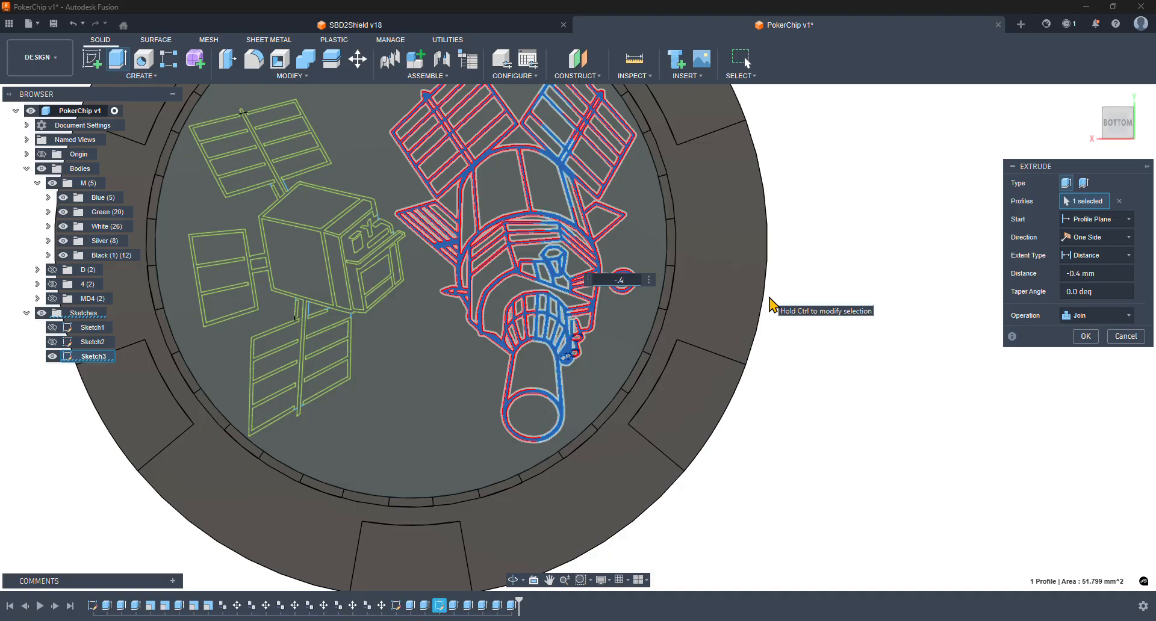
left_click(1077, 318)
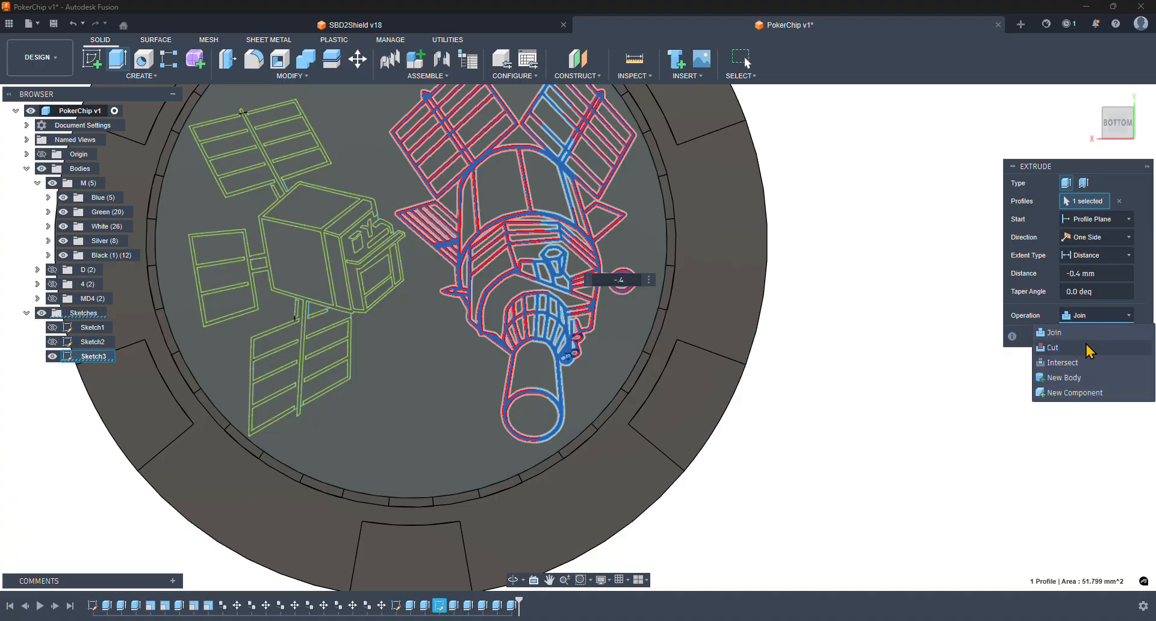
left_click(1080, 385)
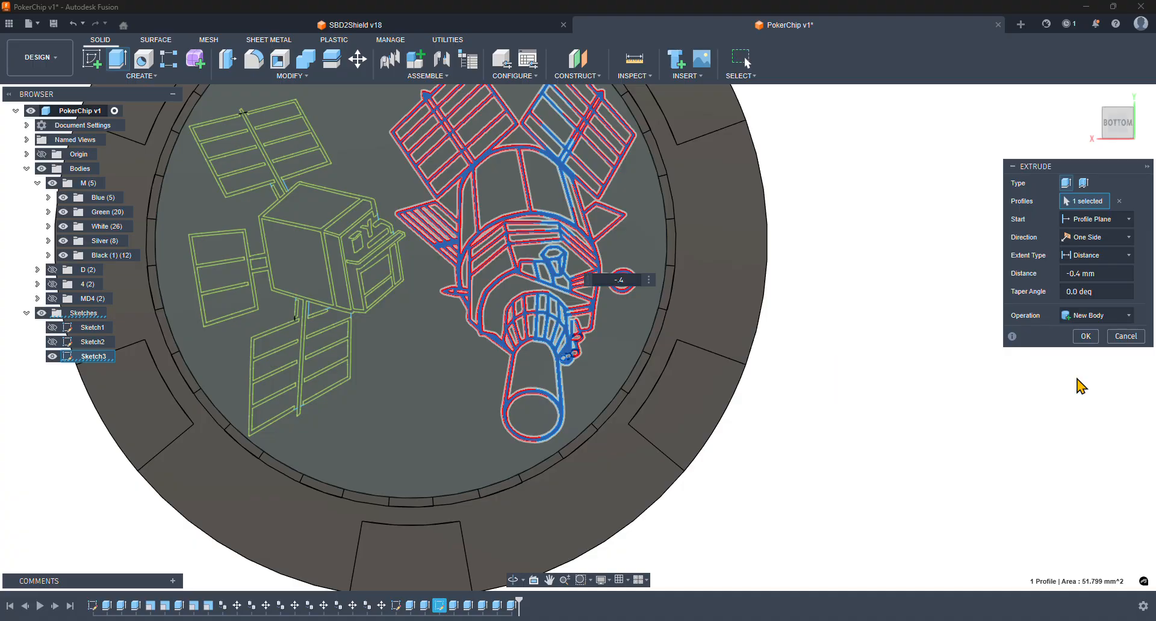
left_click(1085, 337)
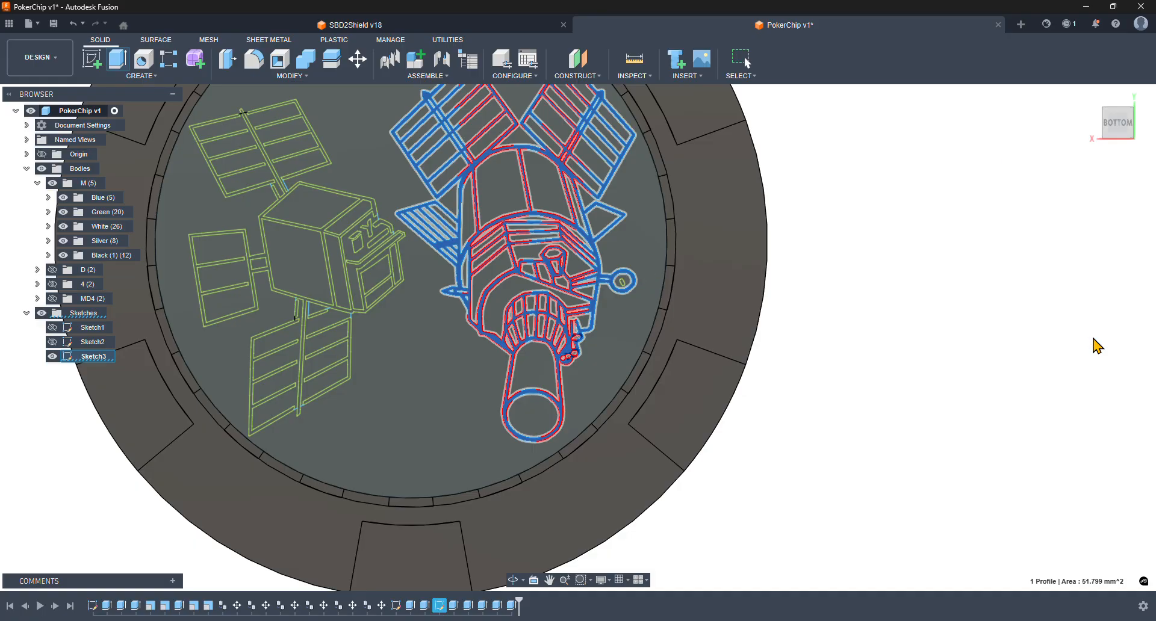
- Hide and reshow the satellite outline body to check which regions it covers around the round side antenna
scroll(613, 281, "up", 4)
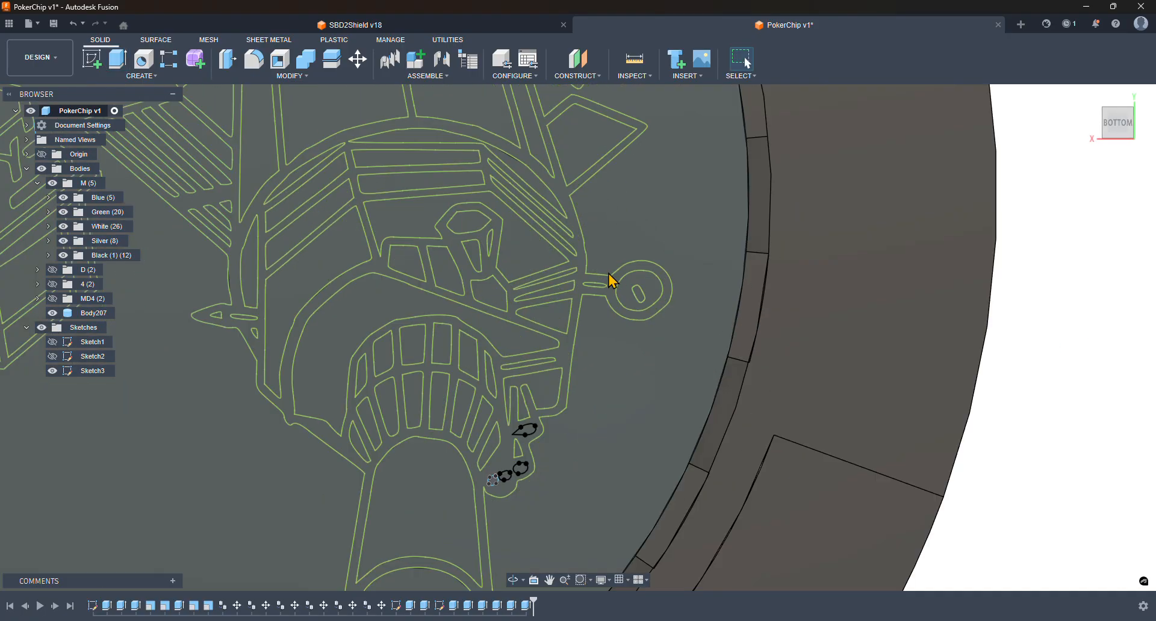
scroll(613, 281, "up", 4)
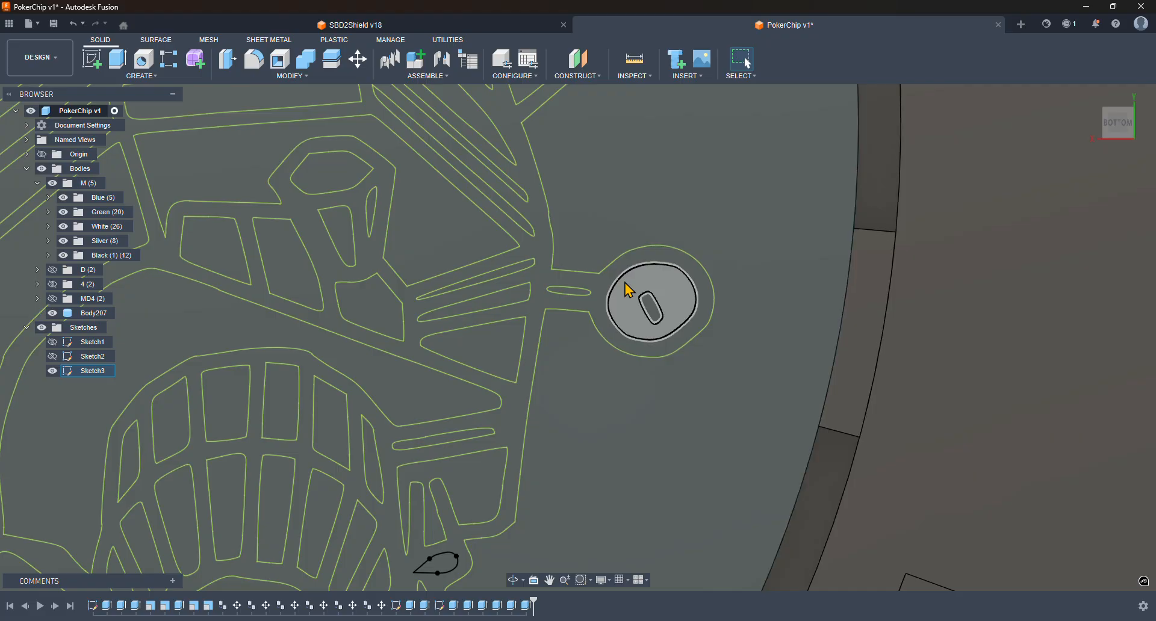
left_click(52, 314)
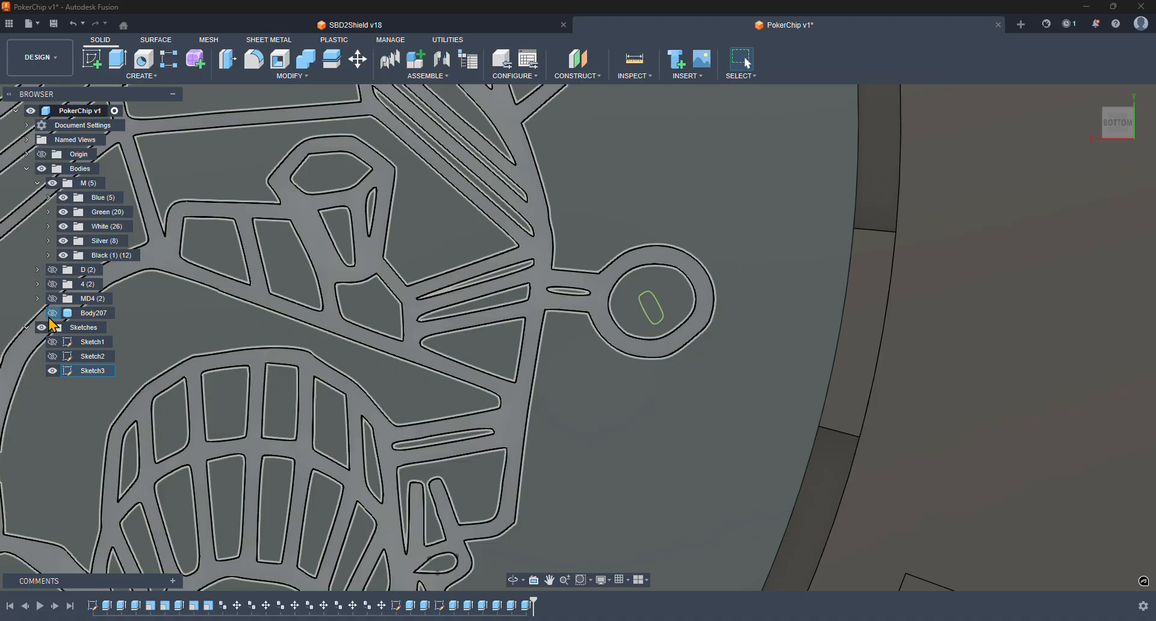
left_click(52, 313)
- Cut the small slot profile inside the round side antenna with a -0.4 mm extrusion
scroll(647, 313, "up", 3)
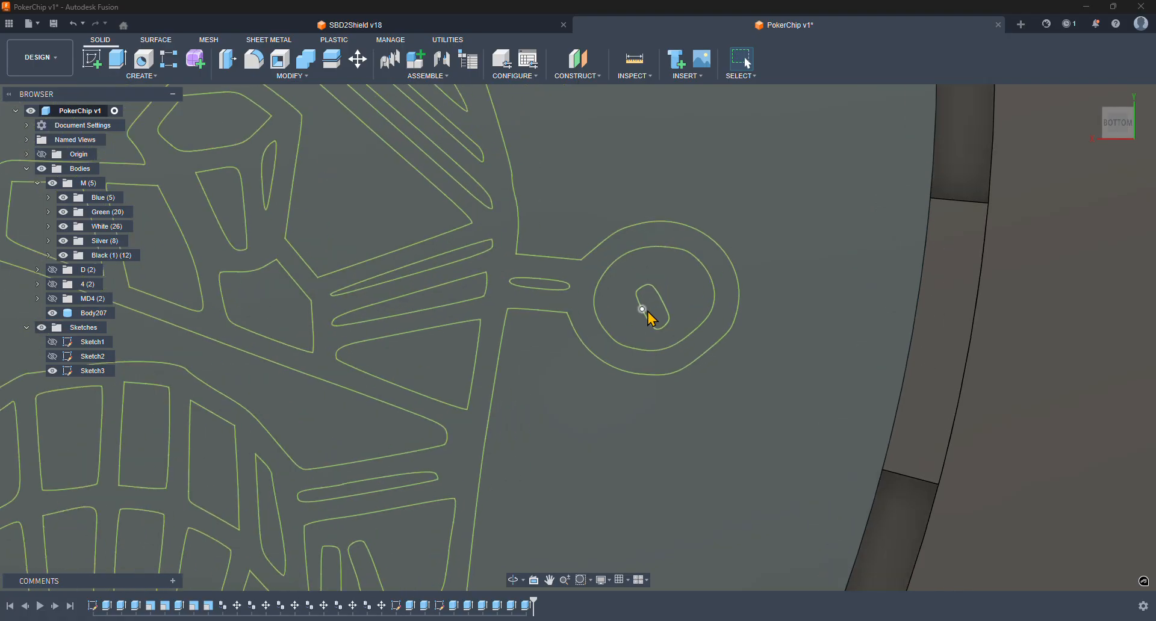
left_click(652, 309)
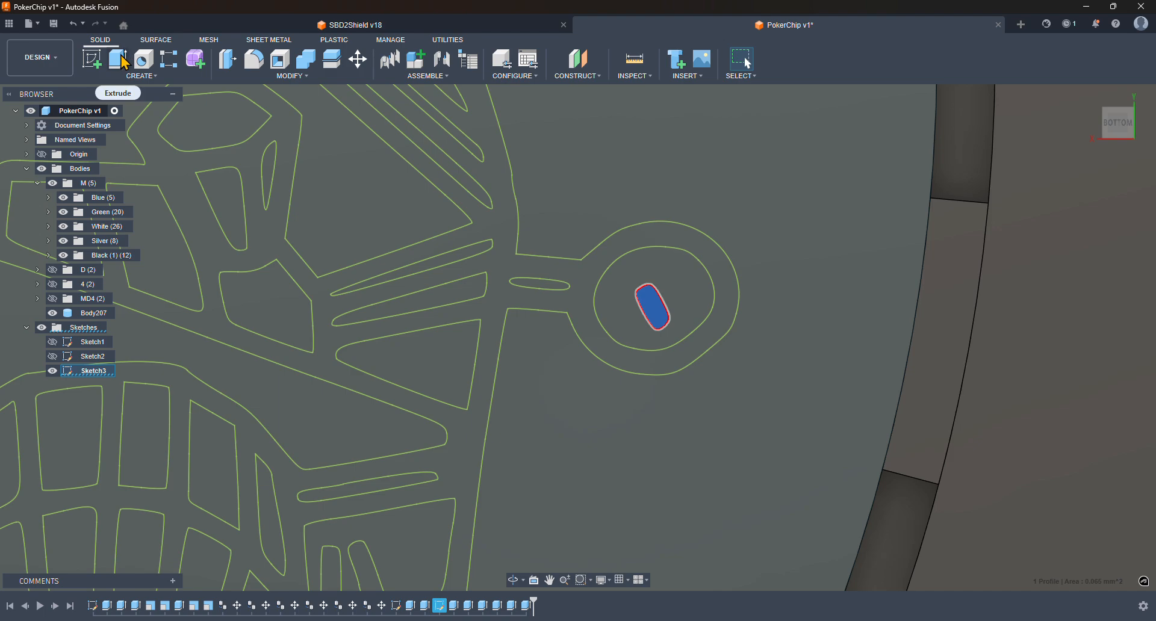
left_click(119, 60)
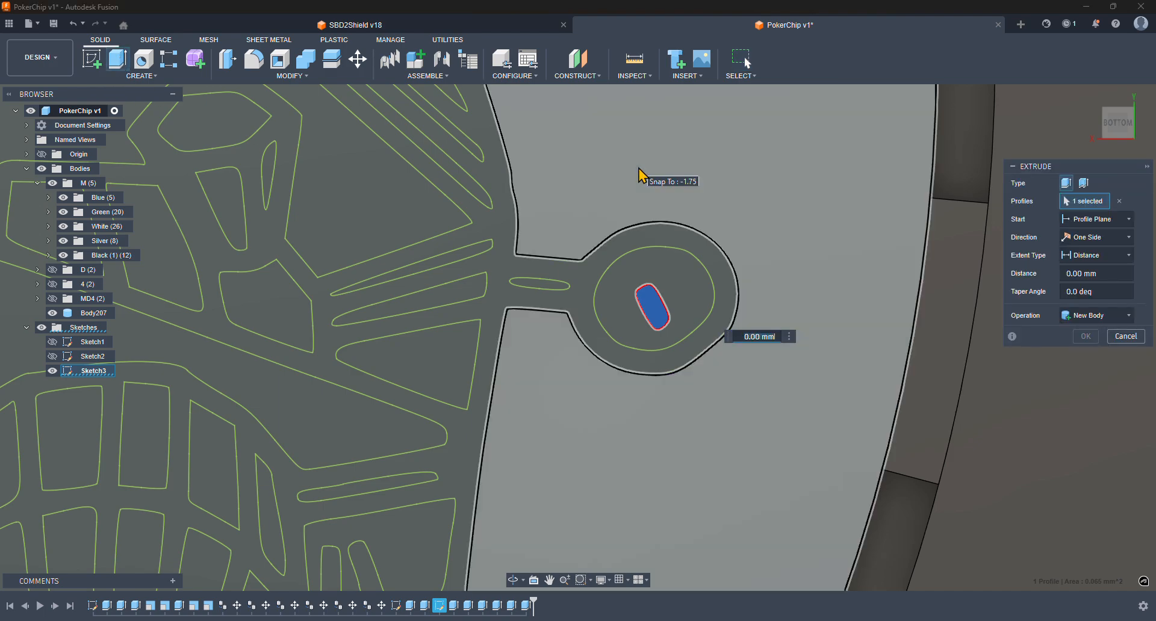
type("-.4")
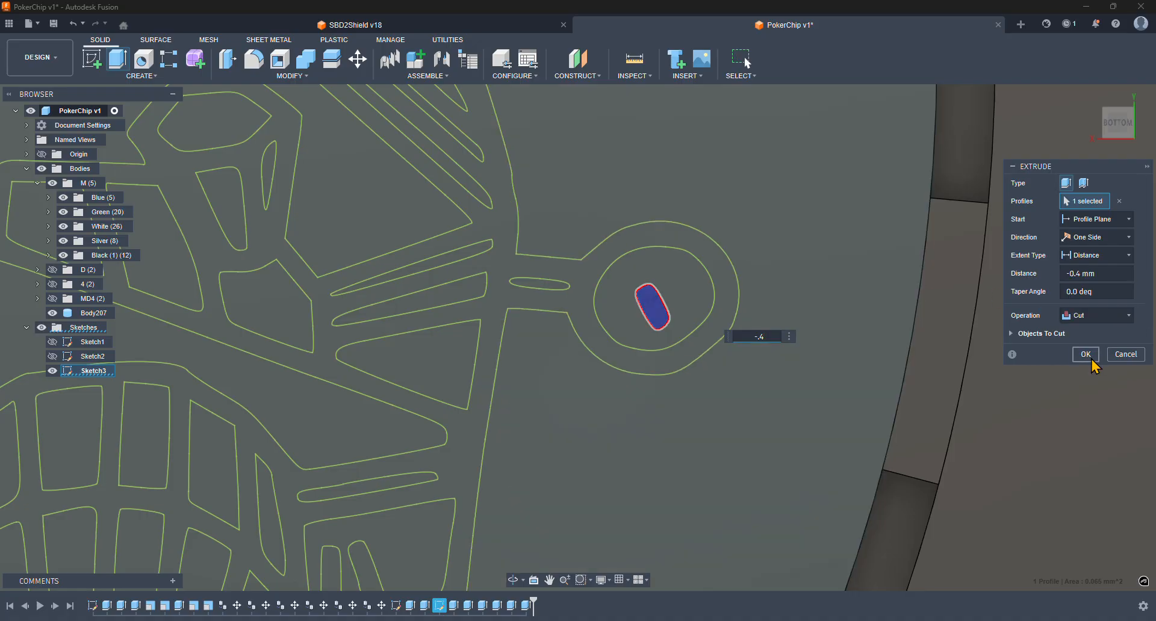
left_click(1086, 354)
- Extrude the small slot profile inside the round side antenna by -0.4 mm as a new body filling the cut
left_click(658, 306)
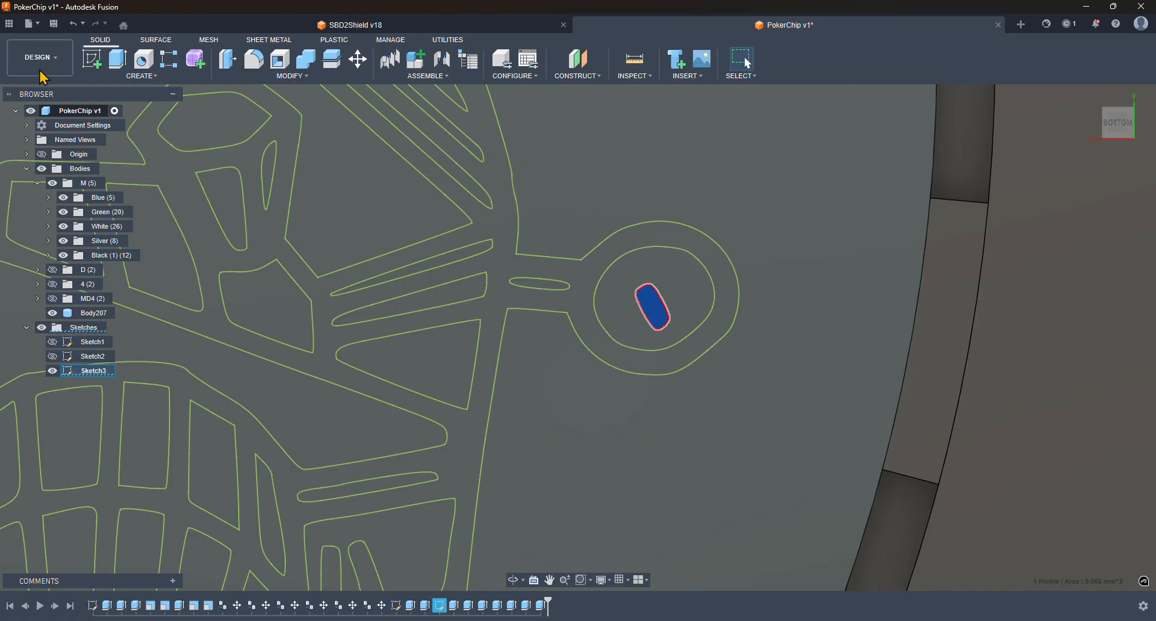
left_click(123, 63)
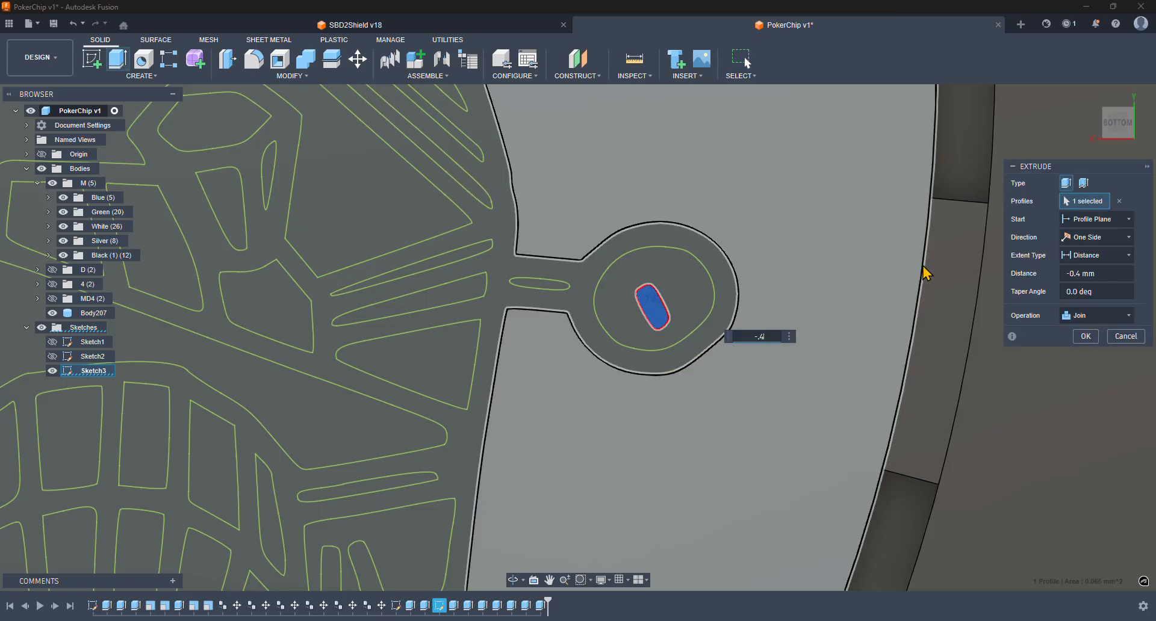
left_click(1102, 315)
left_click(1083, 378)
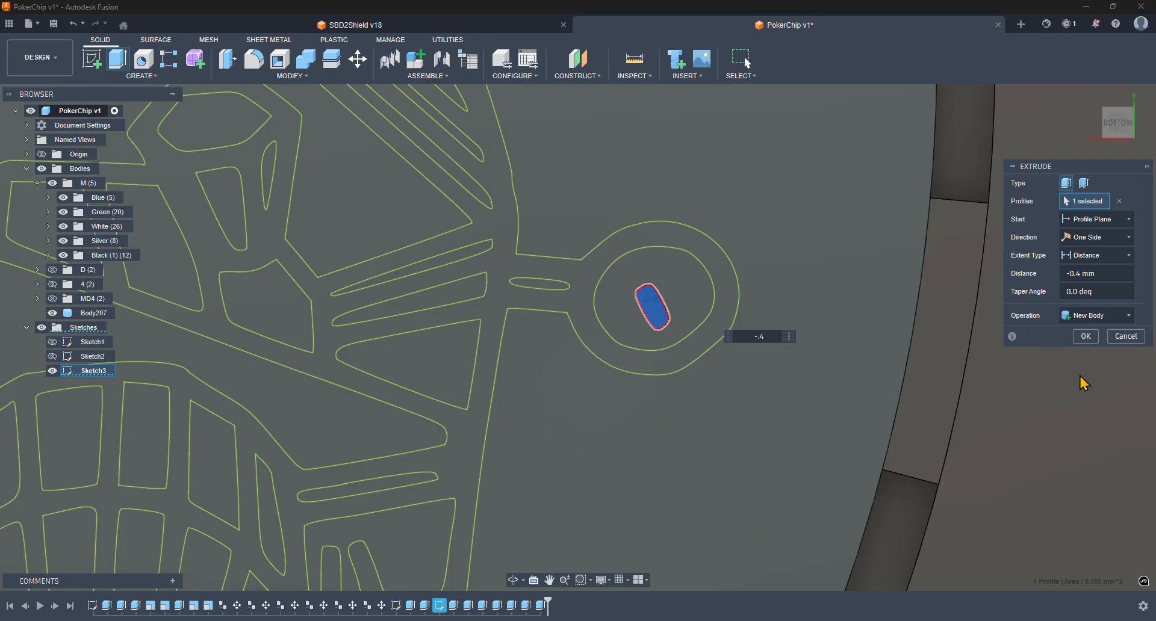
left_click(1085, 336)
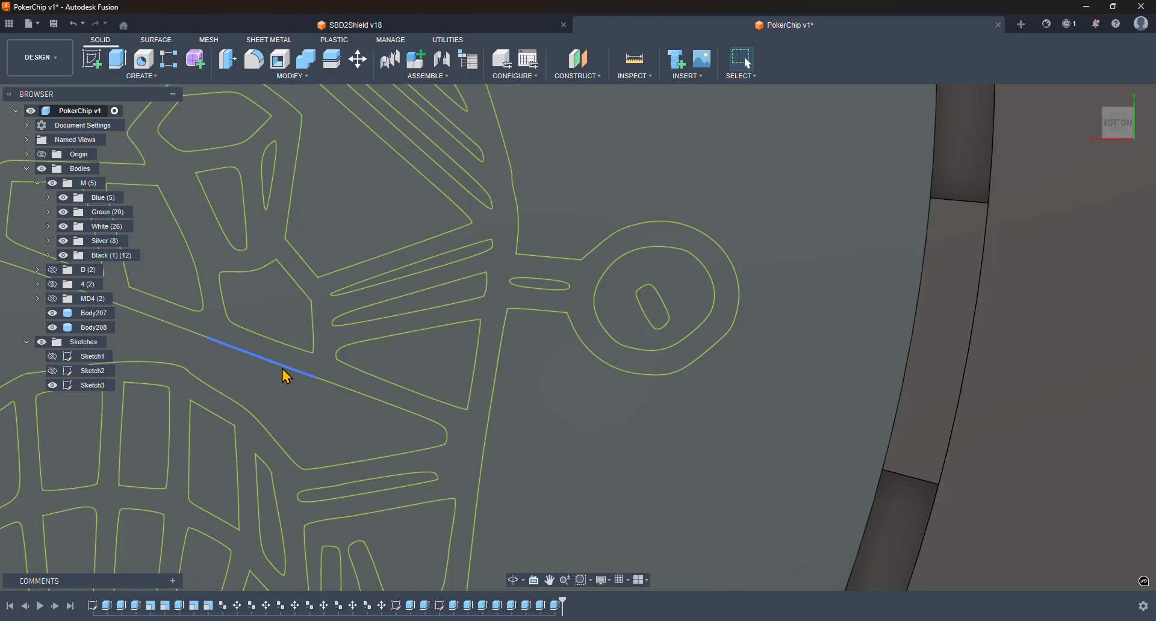
- Rename the new outline and slot bodies as Black and move them into the Black (1) group under M
left_click(111, 313)
left_click(105, 328, "ctrl")
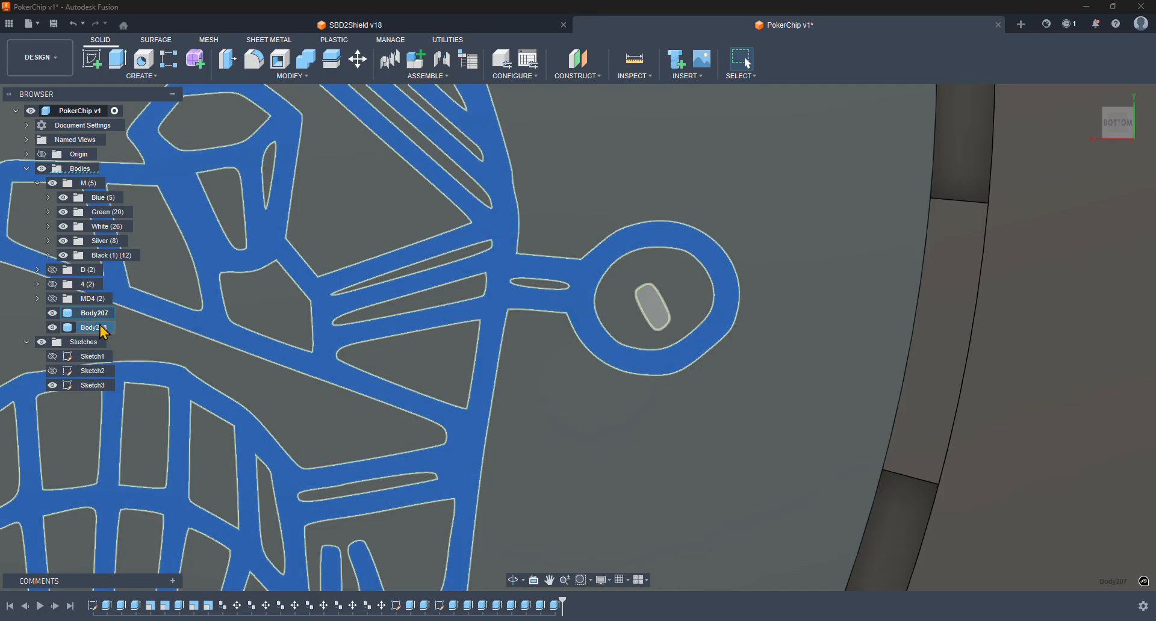
double_click(97, 314)
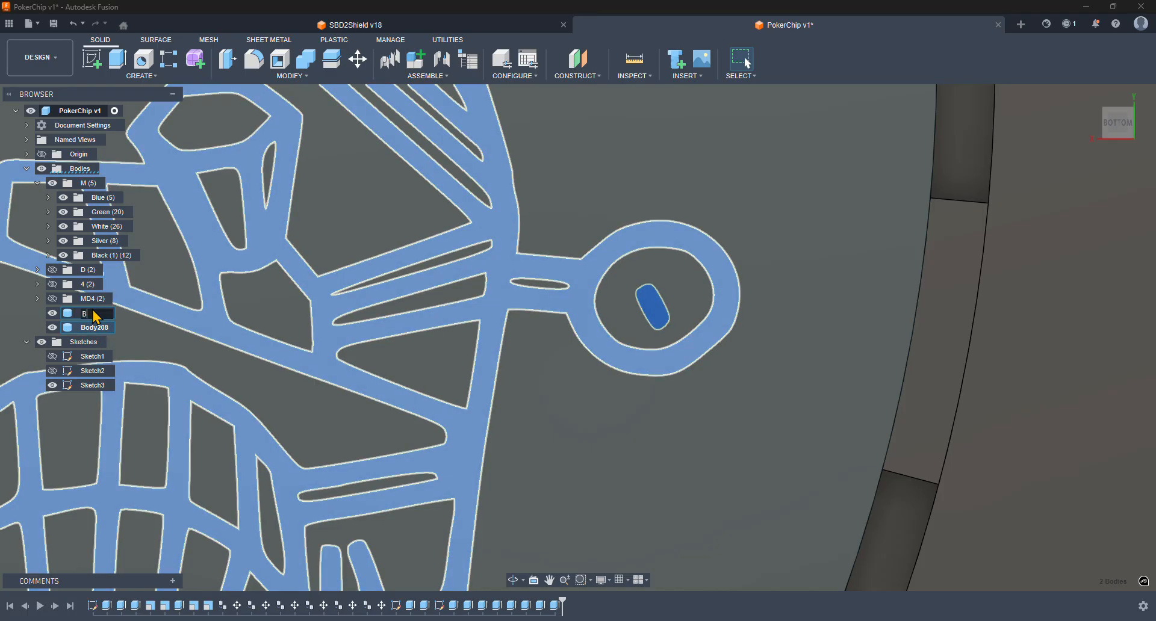
key("Return")
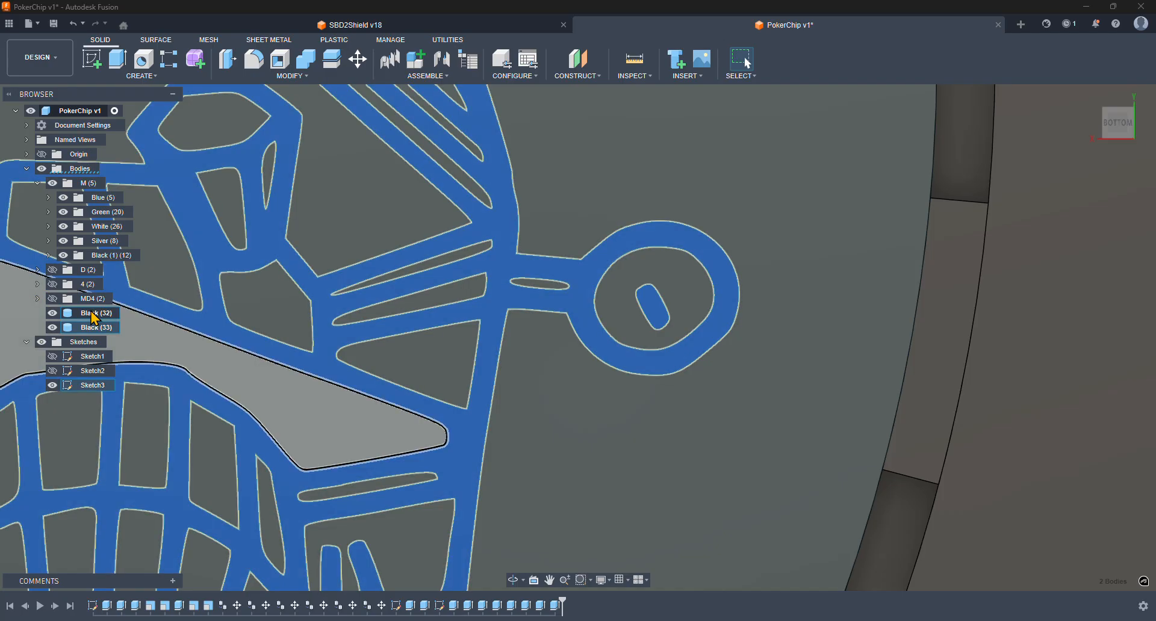
mouse_move(94, 319)
left_mouse_down()
mouse_move(126, 258)
mouse_move(116, 218)
mouse_move(114, 260)
left_mouse_up()
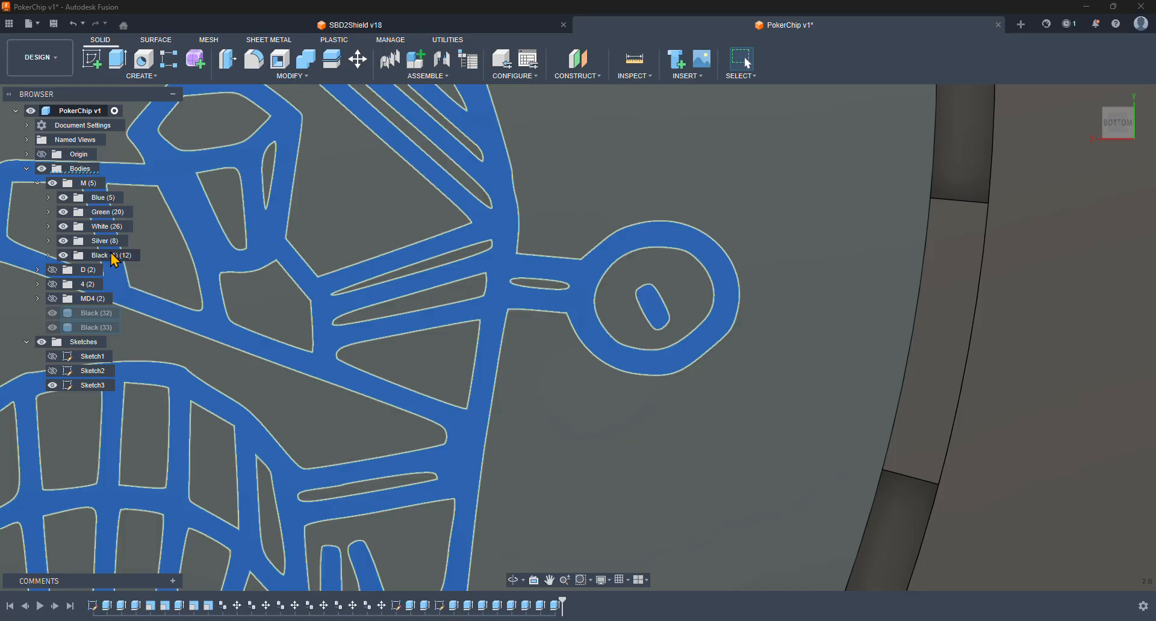
- Select all ten rectangular cell profiles of the second satellite's upper-left solar panel
scroll(877, 395, "down", 2)
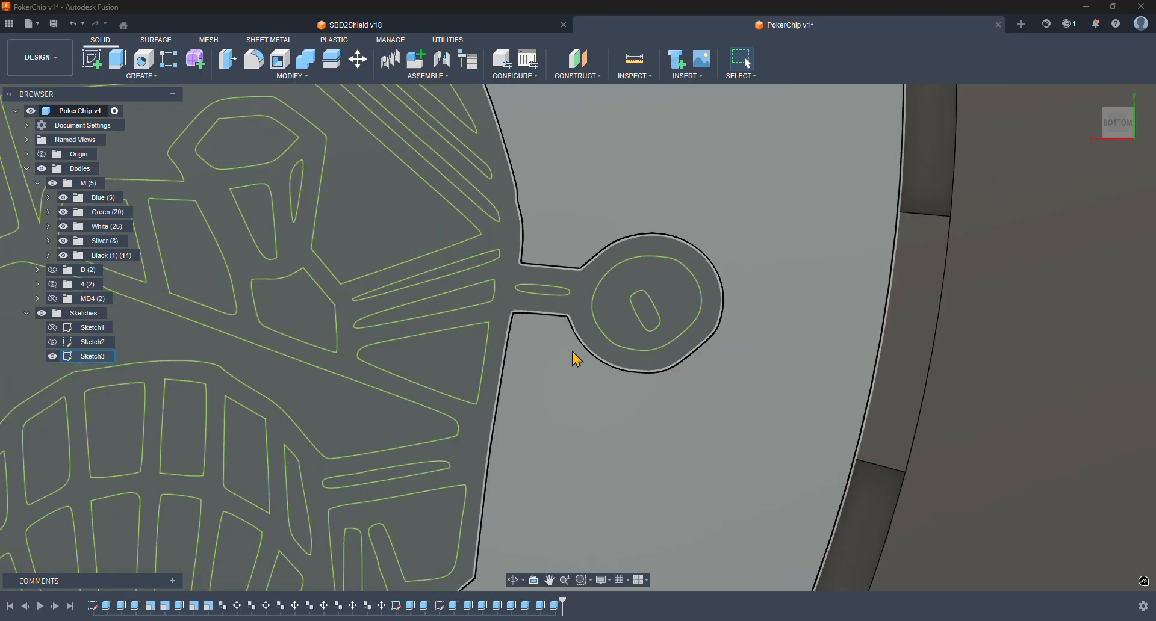
scroll(573, 356, "down", 4)
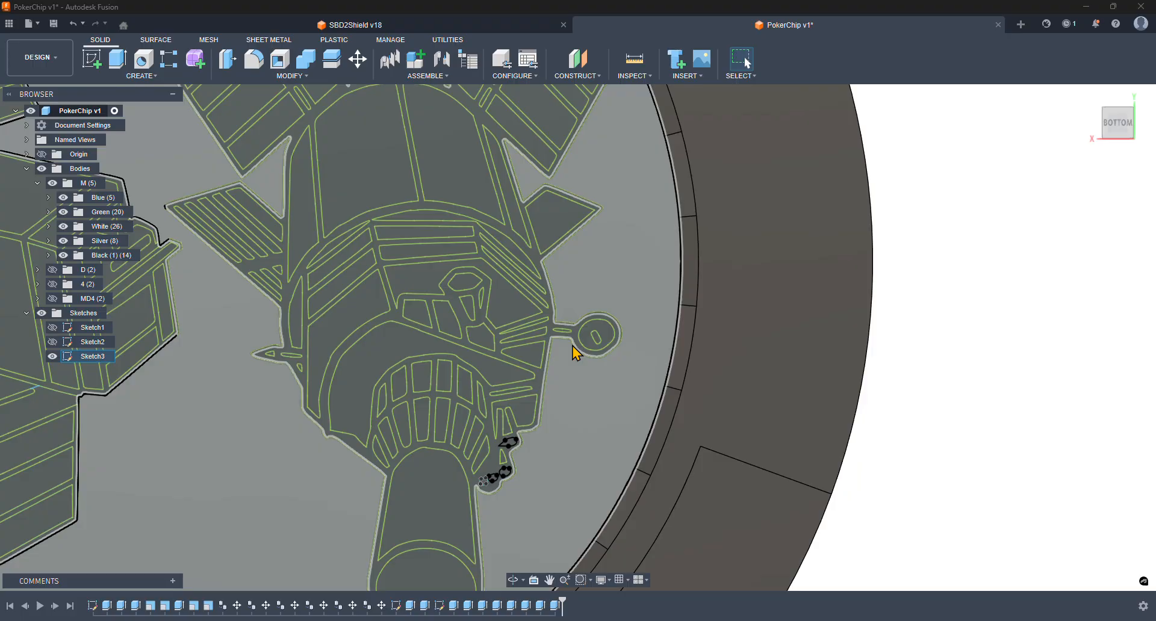
scroll(578, 331, "up", 3)
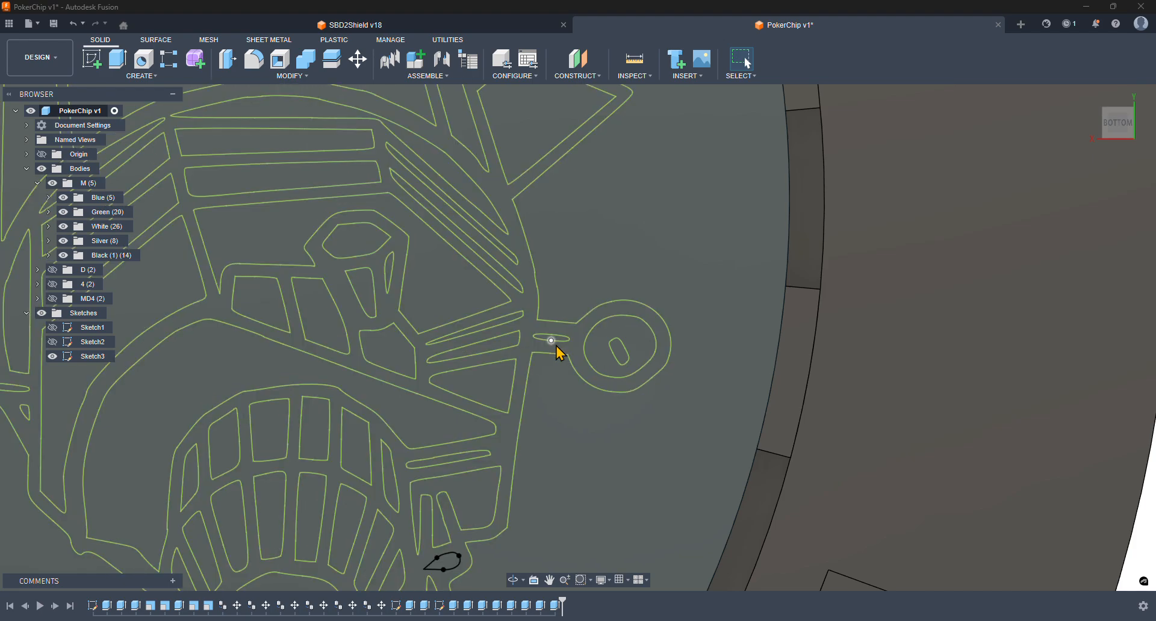
scroll(558, 351, "down", 5)
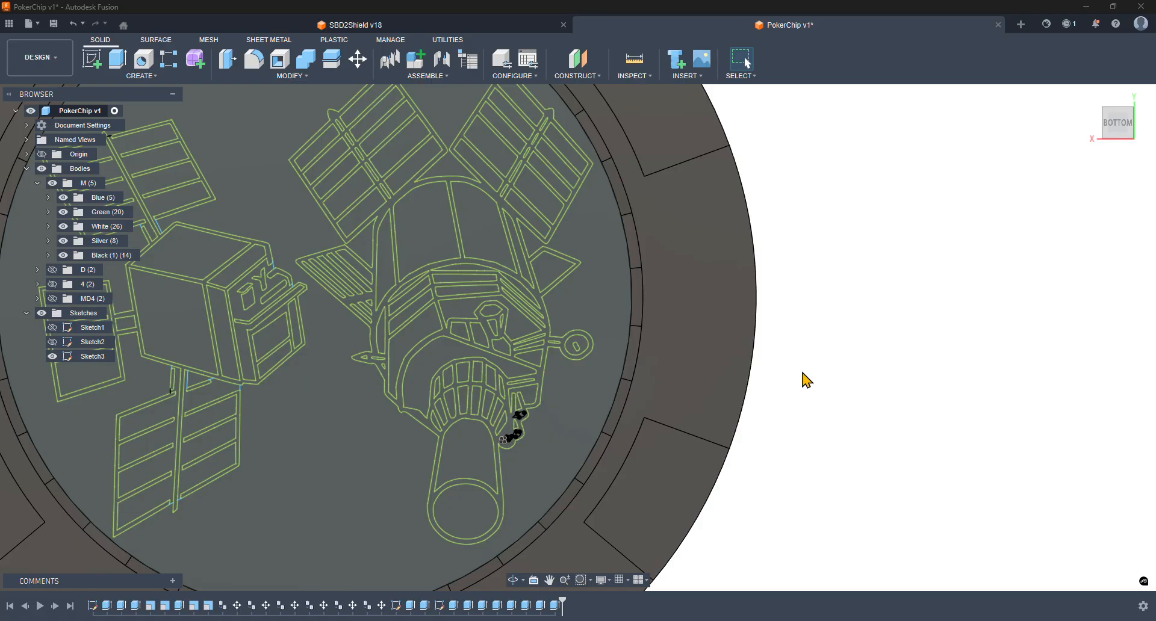
middle_click_drag(771, 319, 837, 359)
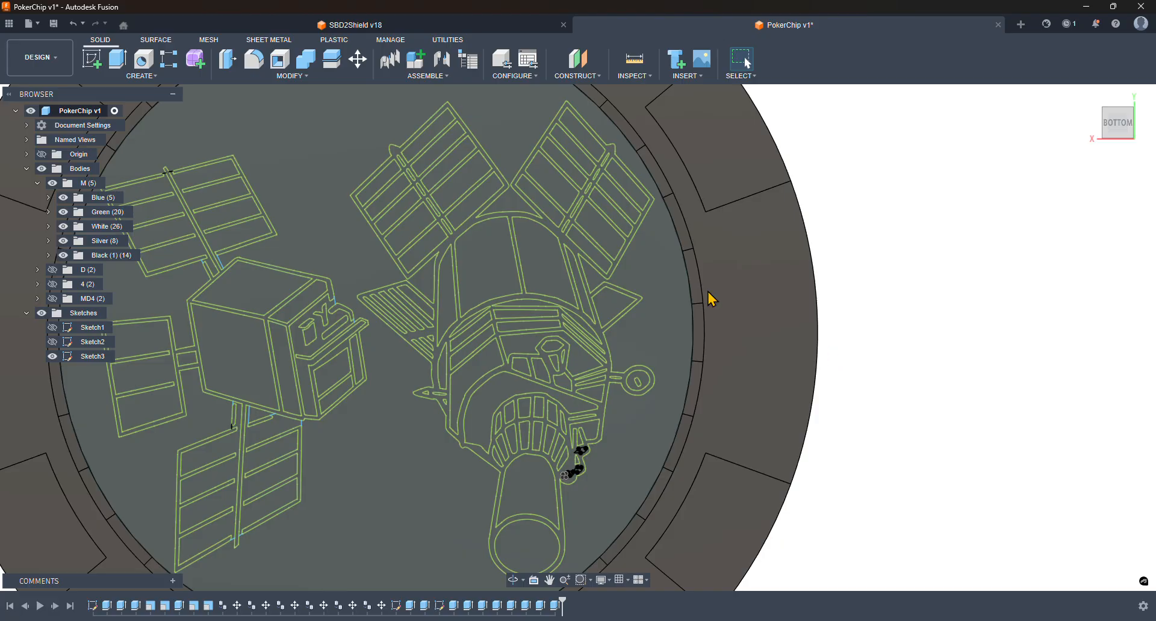
scroll(392, 150, "up", 5)
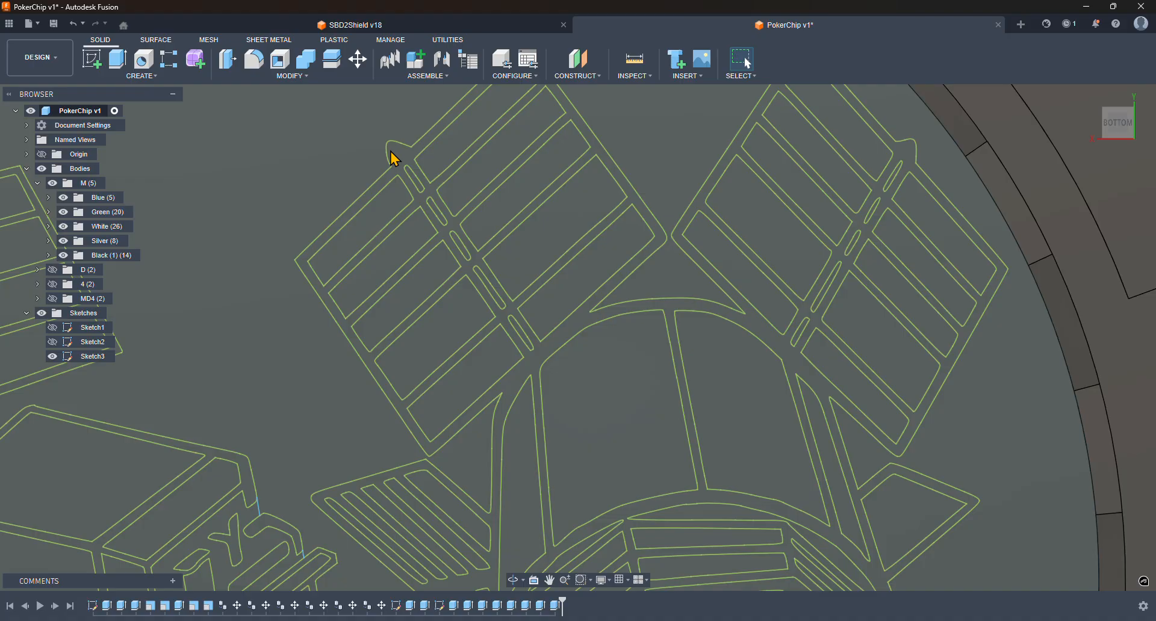
left_click(402, 200)
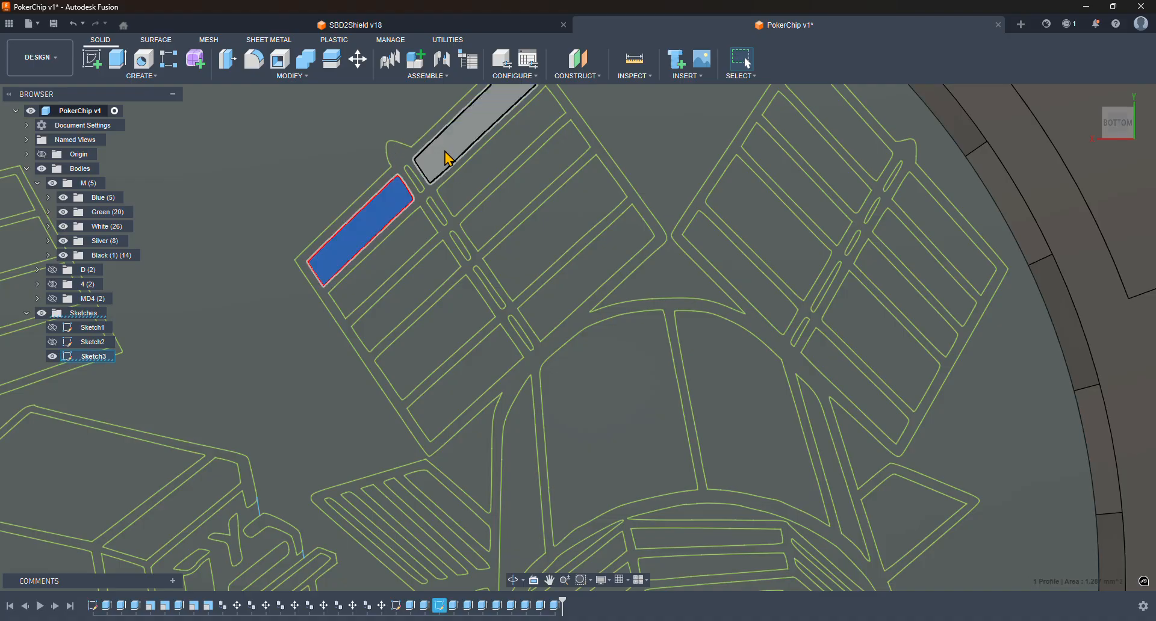
left_click(444, 159, "shift")
left_click(387, 265, "shift")
left_click(486, 182, "shift")
left_click(428, 279, "shift")
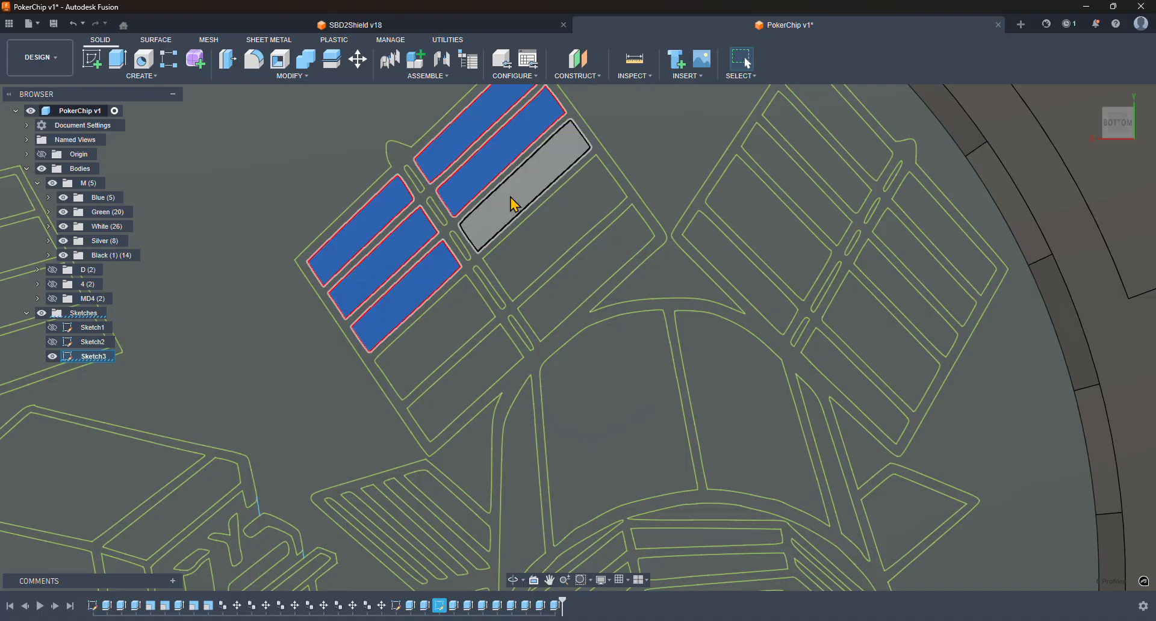
left_click(510, 199, "shift")
left_click(530, 266, "shift")
left_click(473, 304, "shift")
left_click(564, 292, "shift")
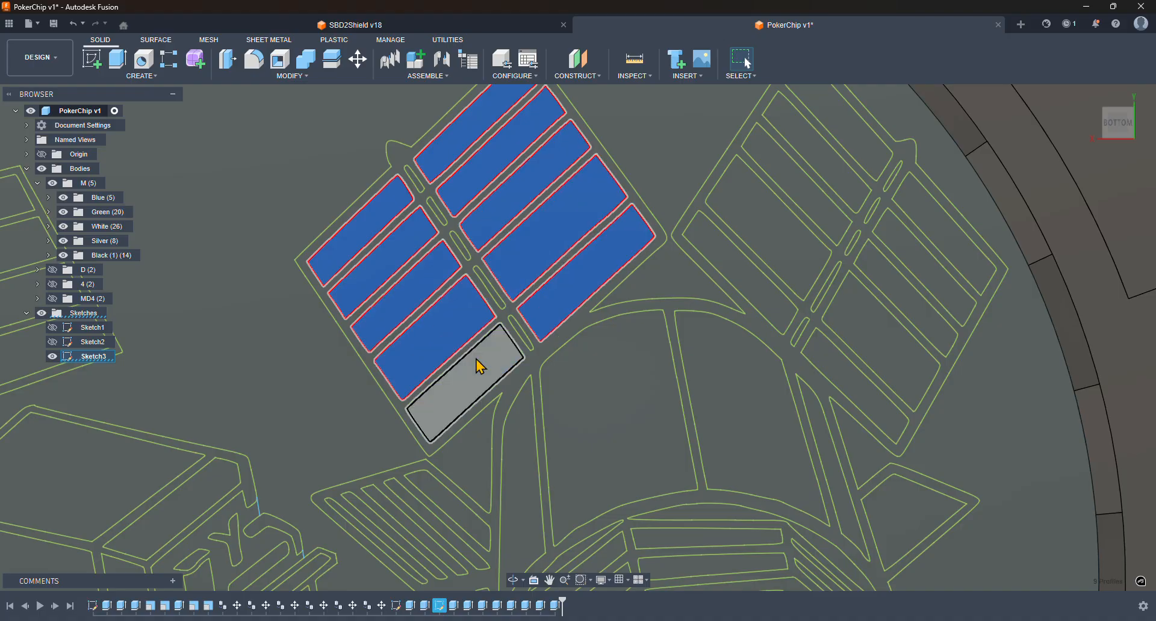
left_click(476, 363, "shift")
- Add the left strip and the two large curved panels of the satellite's upper body to the profile selection
left_click(542, 438, "shift")
left_click(693, 403, "shift")
left_click(740, 362, "shift")
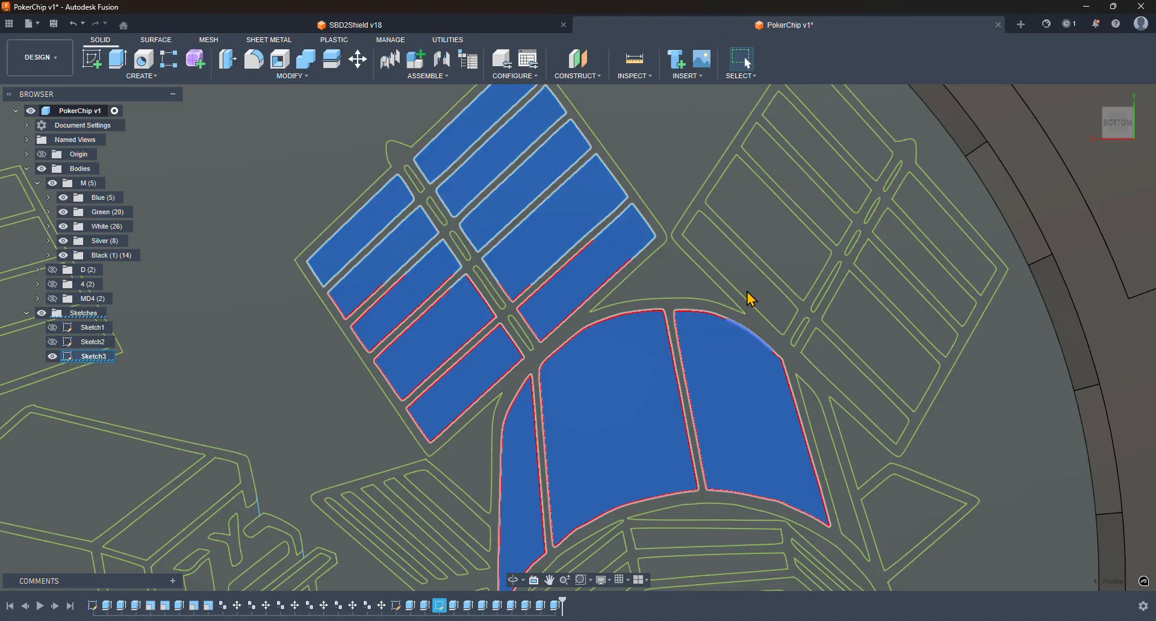
- Add the ten cells of the satellite's upper-right solar panel and the narrow body strip beneath it to the selection
left_click(765, 253, "shift")
left_click(810, 206, "shift")
left_click(834, 175, "shift")
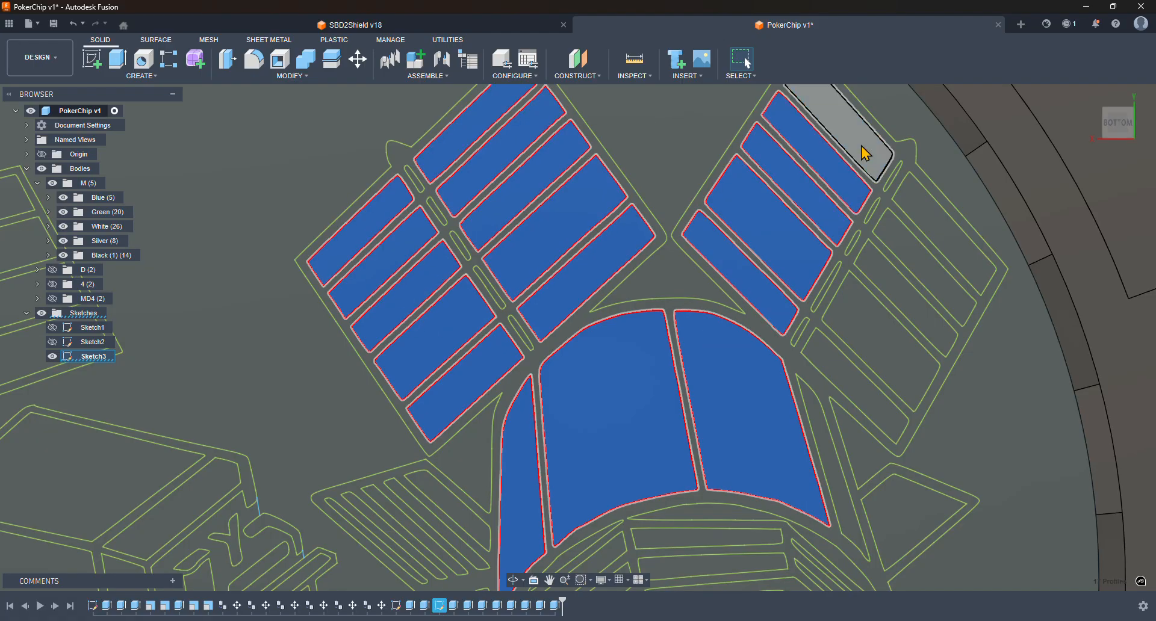
left_click(864, 150, "shift")
left_click(913, 193, "shift")
left_click(908, 254, "shift")
left_click(898, 292, "shift")
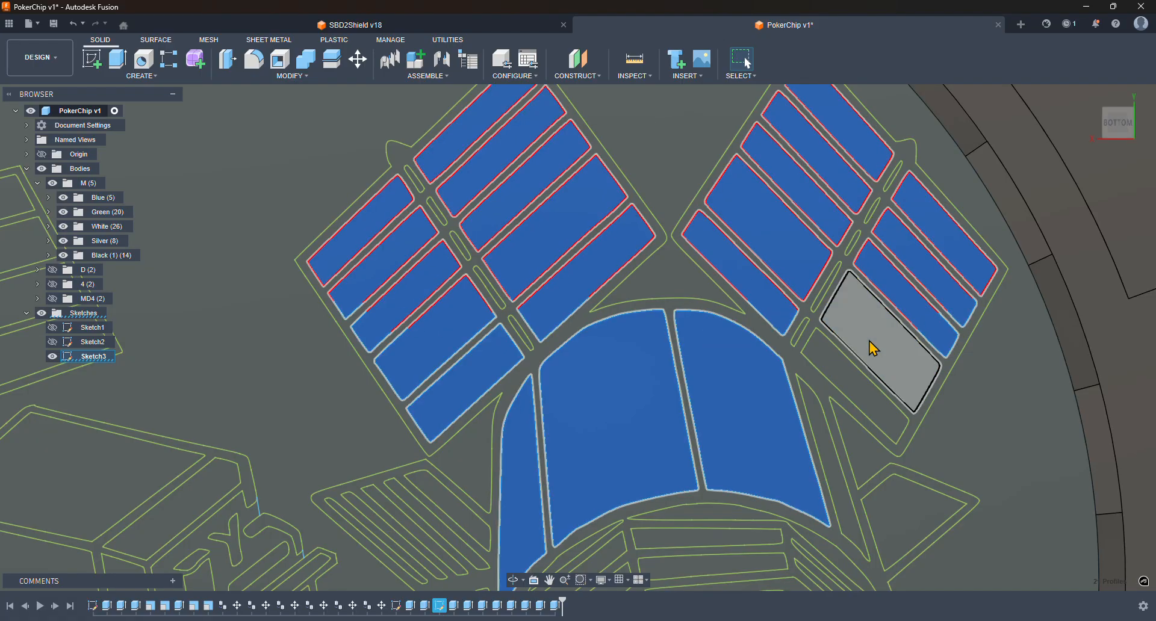
left_click(872, 343, "shift")
left_click(839, 379, "shift")
left_click(860, 449, "shift")
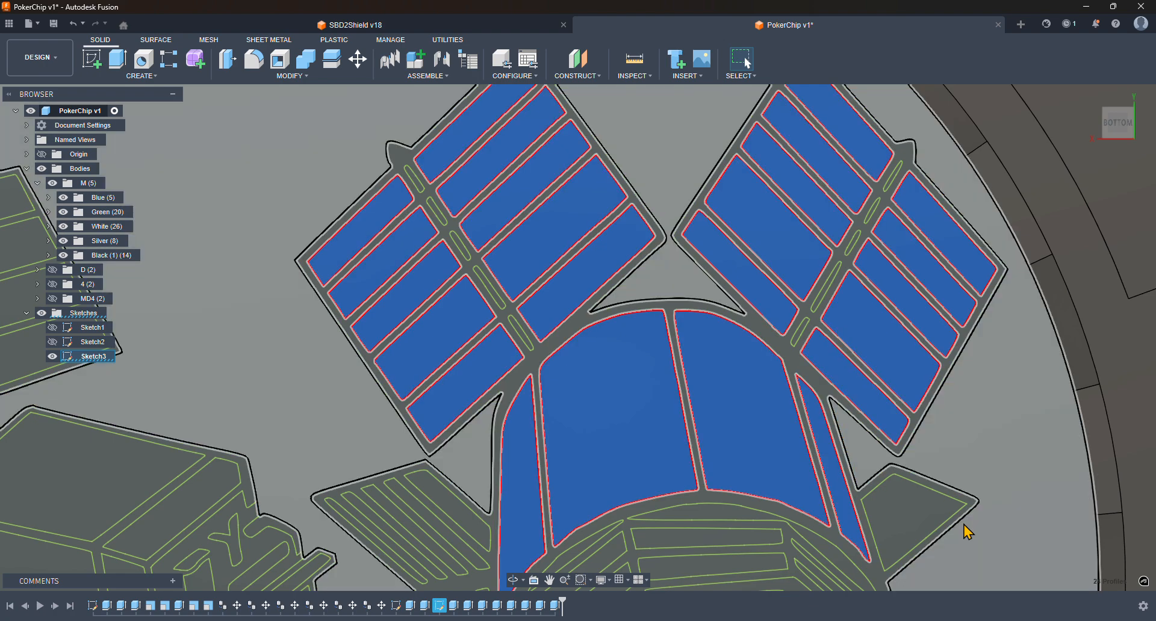
- Add the satellite's right fin profile and all eight slot profiles of its left fin to the selection
middle_click_drag(967, 534, 863, 343)
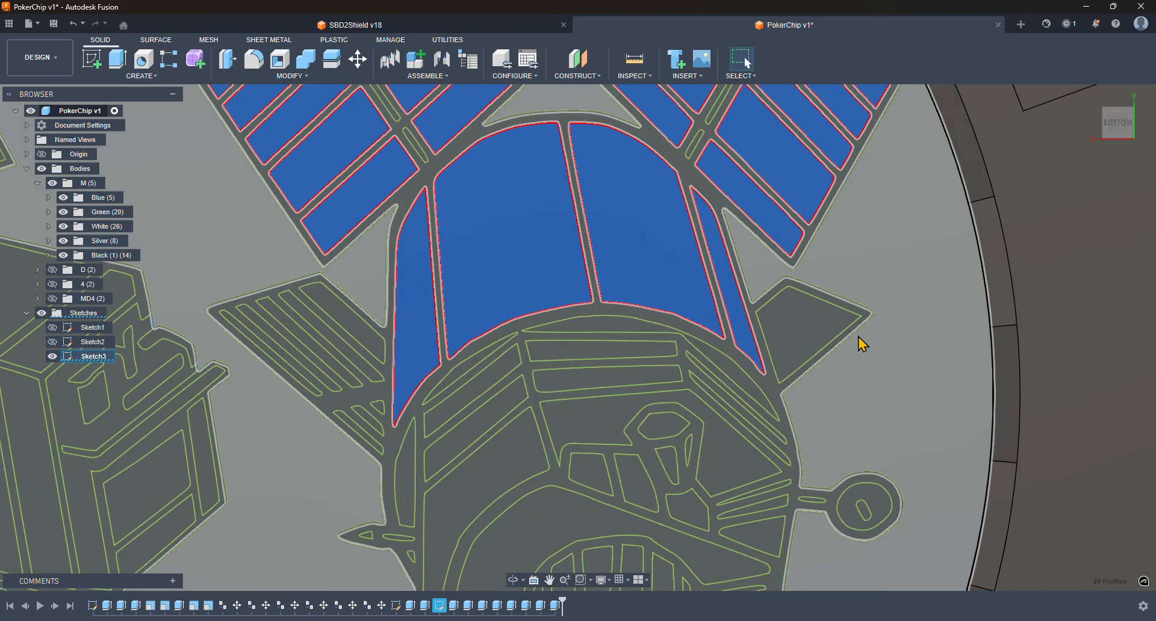
left_click(810, 333, "shift")
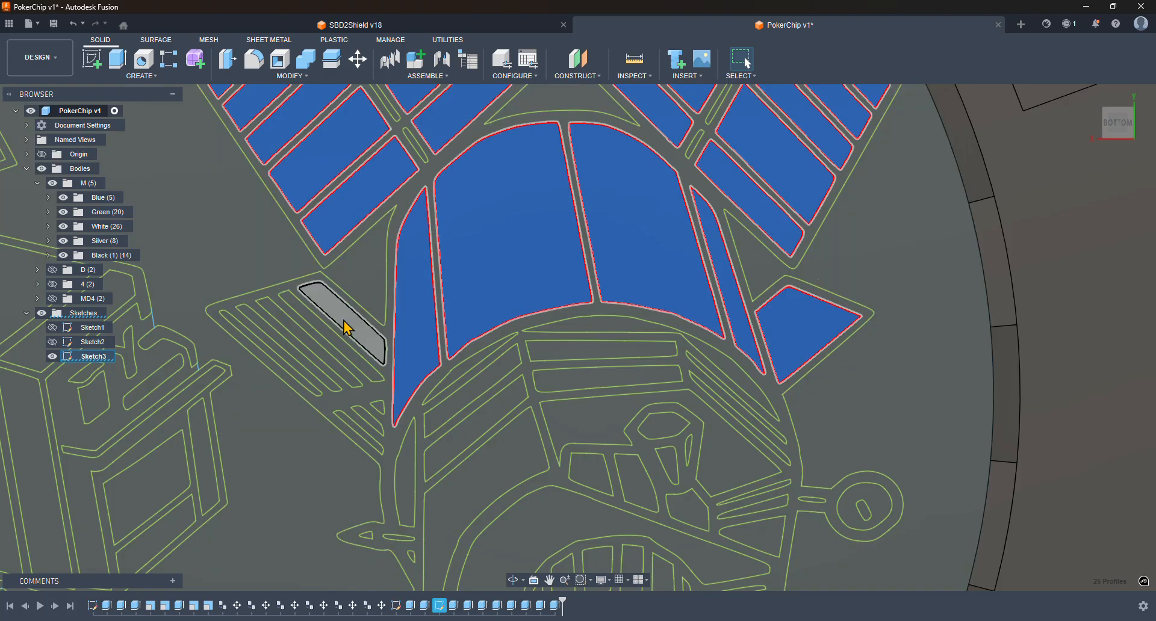
left_click(348, 328, "shift")
left_click(331, 338, "shift")
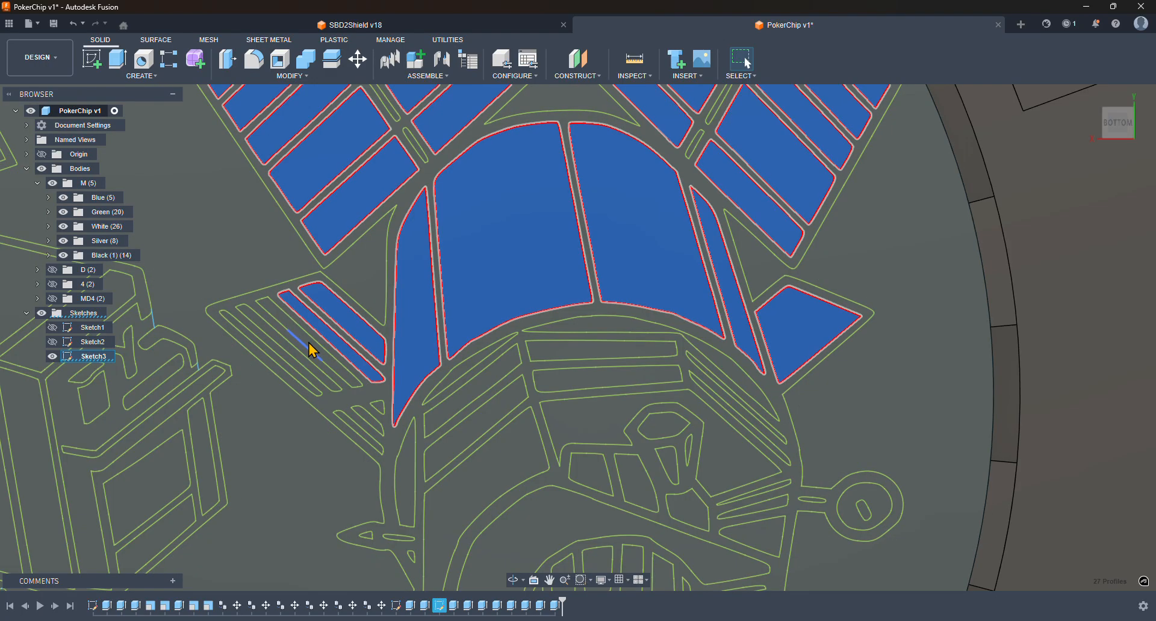
left_click(312, 352, "shift")
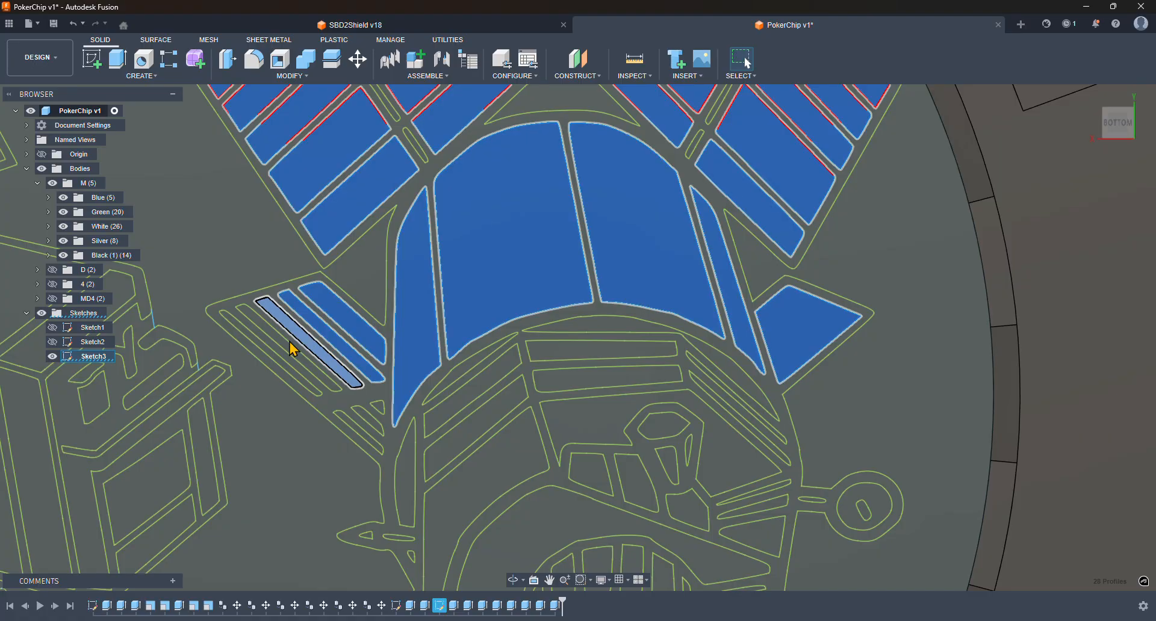
scroll(288, 348, "up", 4)
left_click(273, 361, "shift")
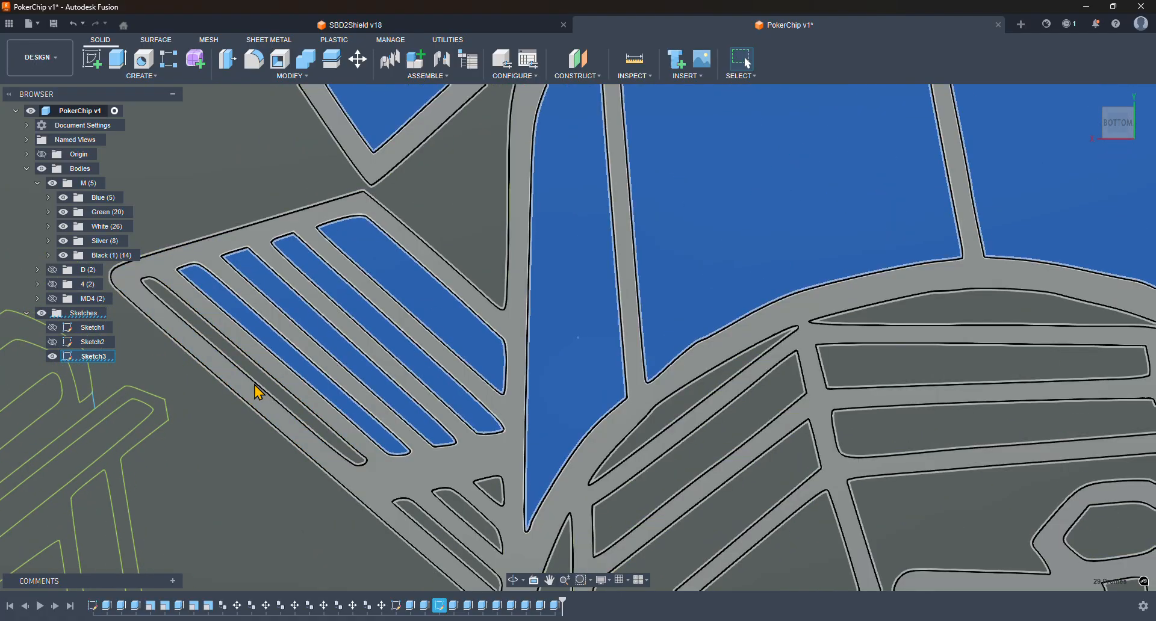
left_click(272, 396, "shift")
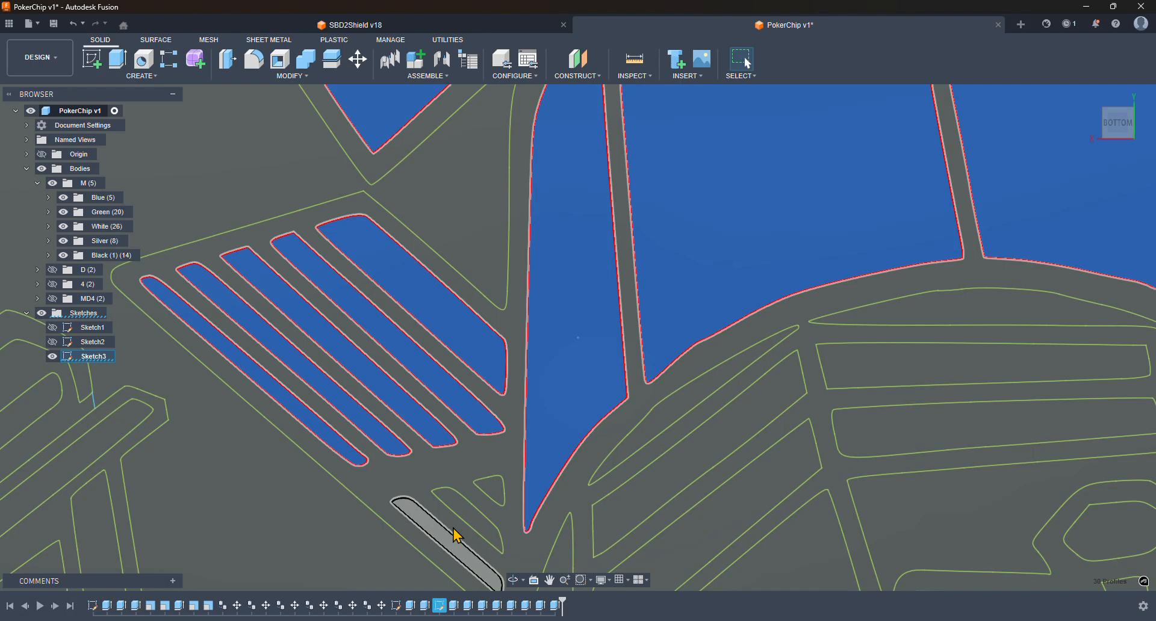
left_click(455, 538, "shift")
left_click(491, 496, "shift")
left_click(488, 487, "shift")
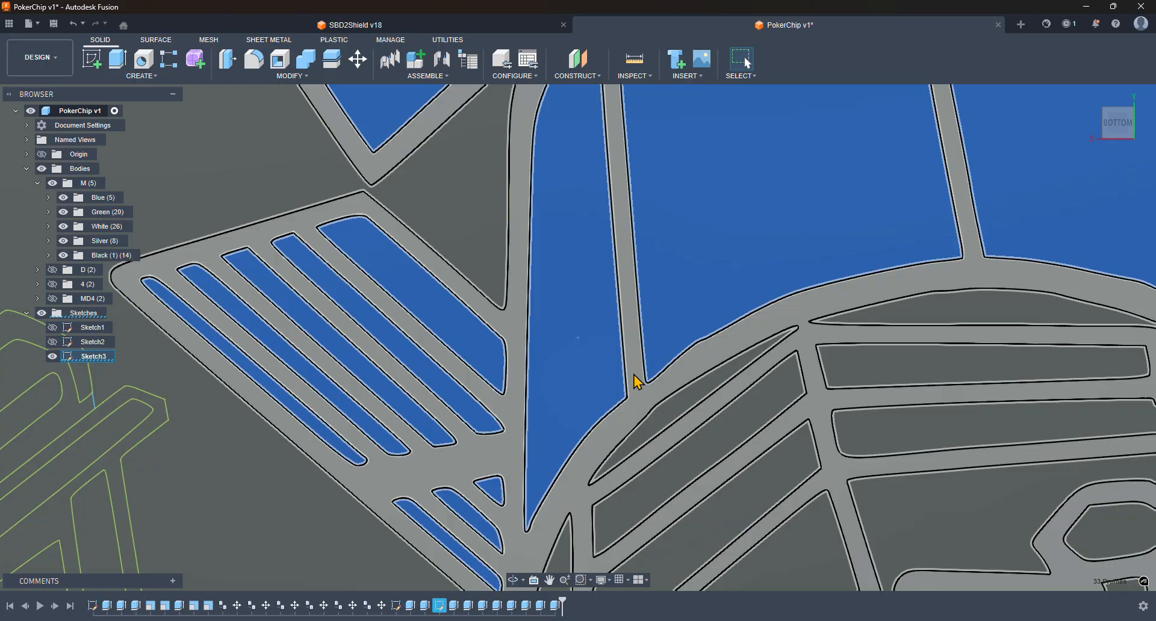
- Cut the selected solar cell, upper body and fin profiles into the chip's centre face with a -0.4 mm extrusion
scroll(639, 382, "down", 5)
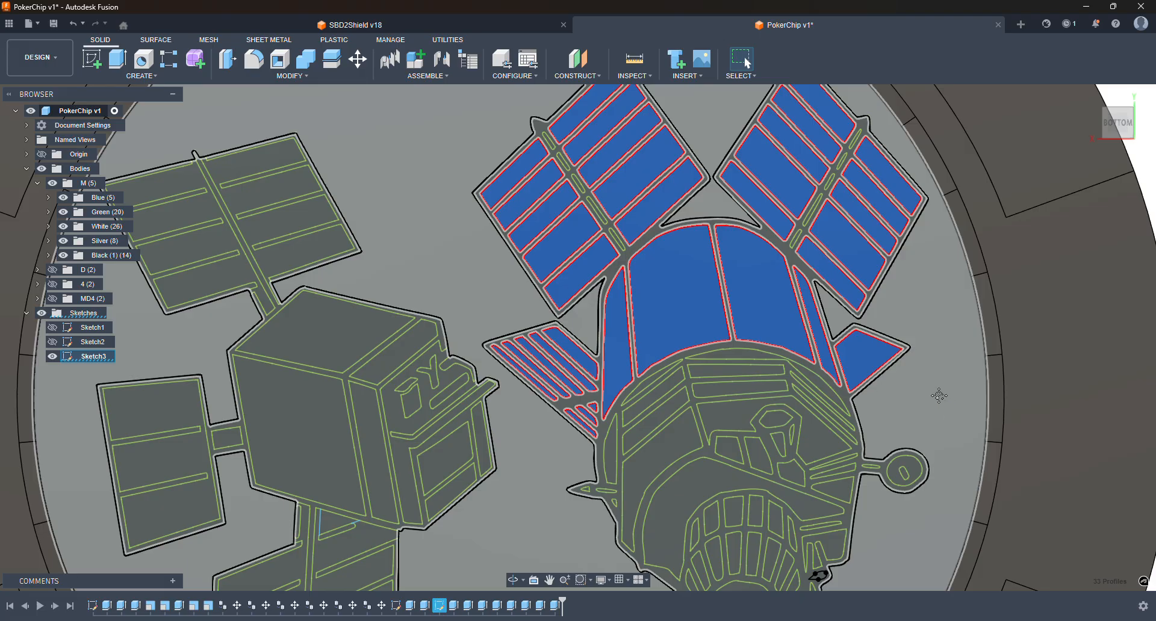
mouse_move(939, 396)
middle_mouse_down()
mouse_move(810, 258)
mouse_move(846, 340)
middle_mouse_up()
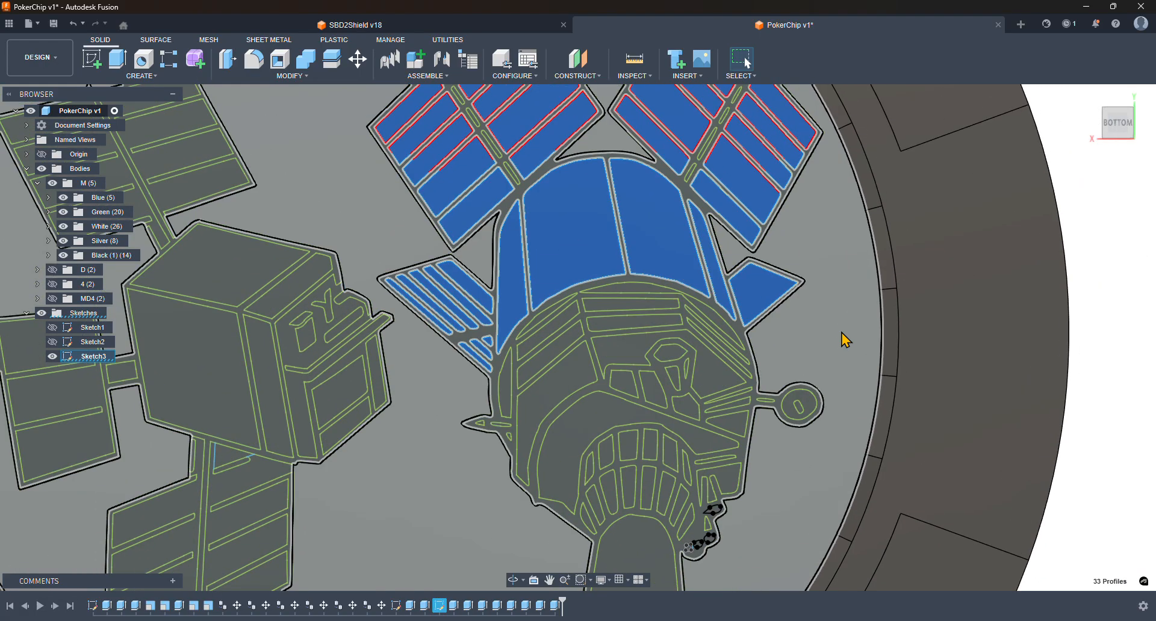
left_click(117, 58)
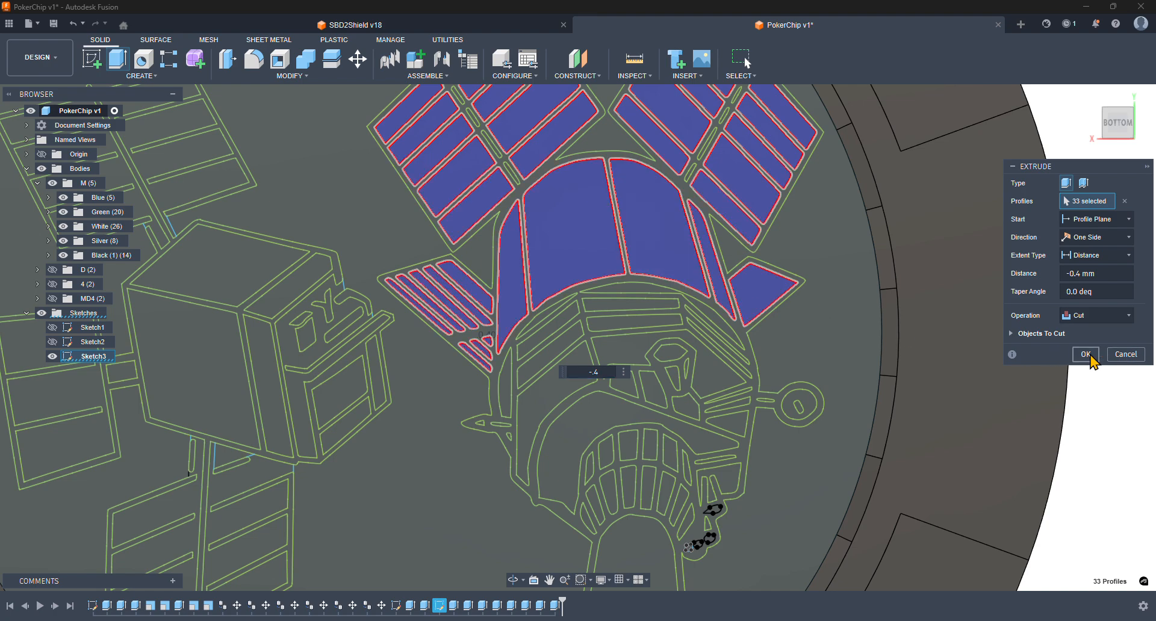
left_click(1090, 355)
- Select the satellite's right fin profile together with the two large curved upper body panels and the narrow strips on both sides
left_click(767, 292)
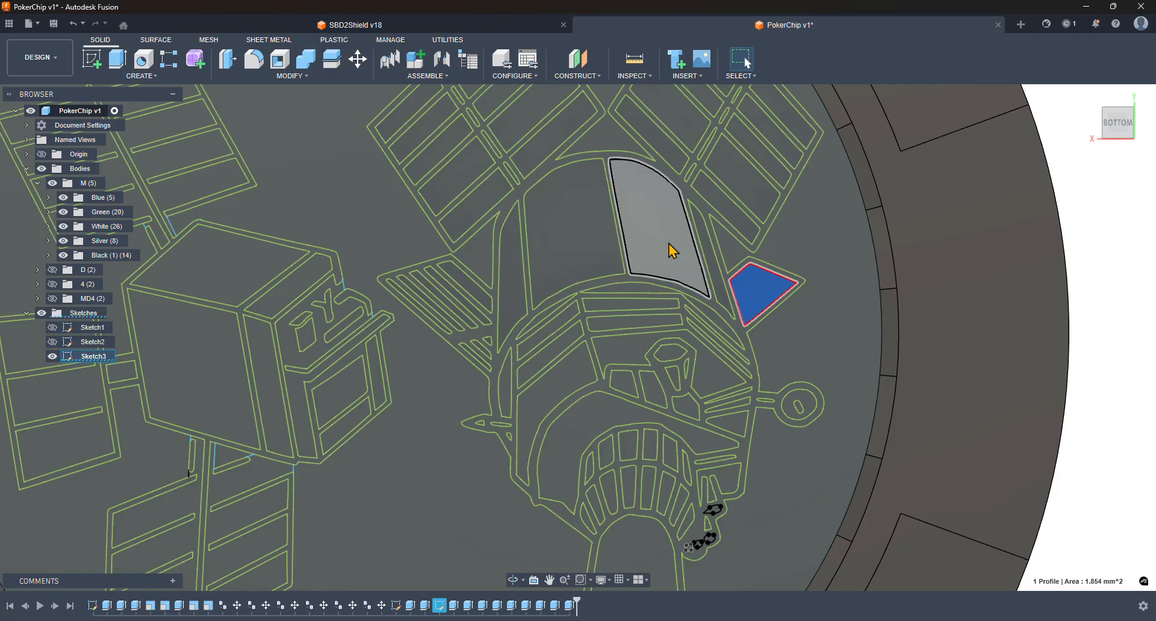
left_click(673, 250, "shift")
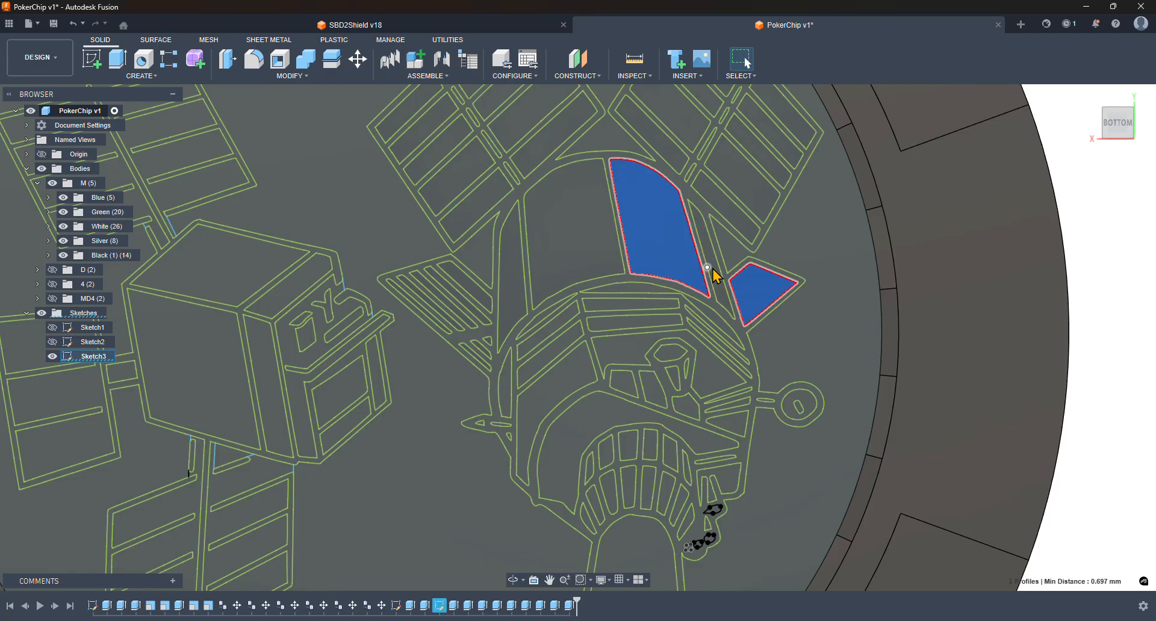
left_click(727, 299, "shift")
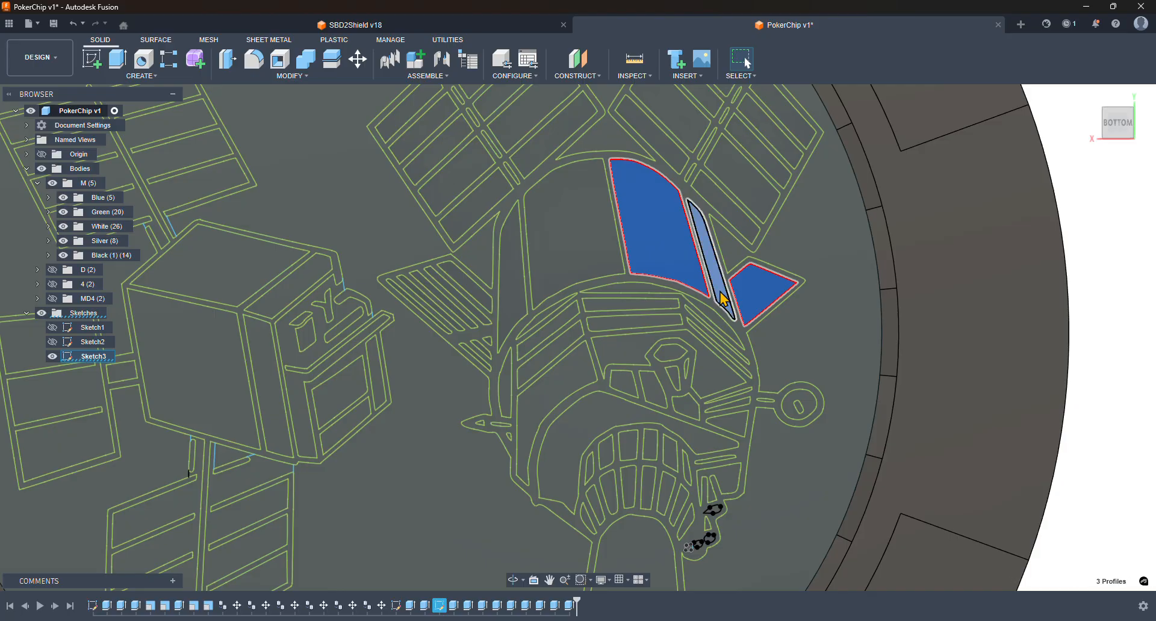
left_click(580, 234, "shift")
left_click(498, 303, "shift")
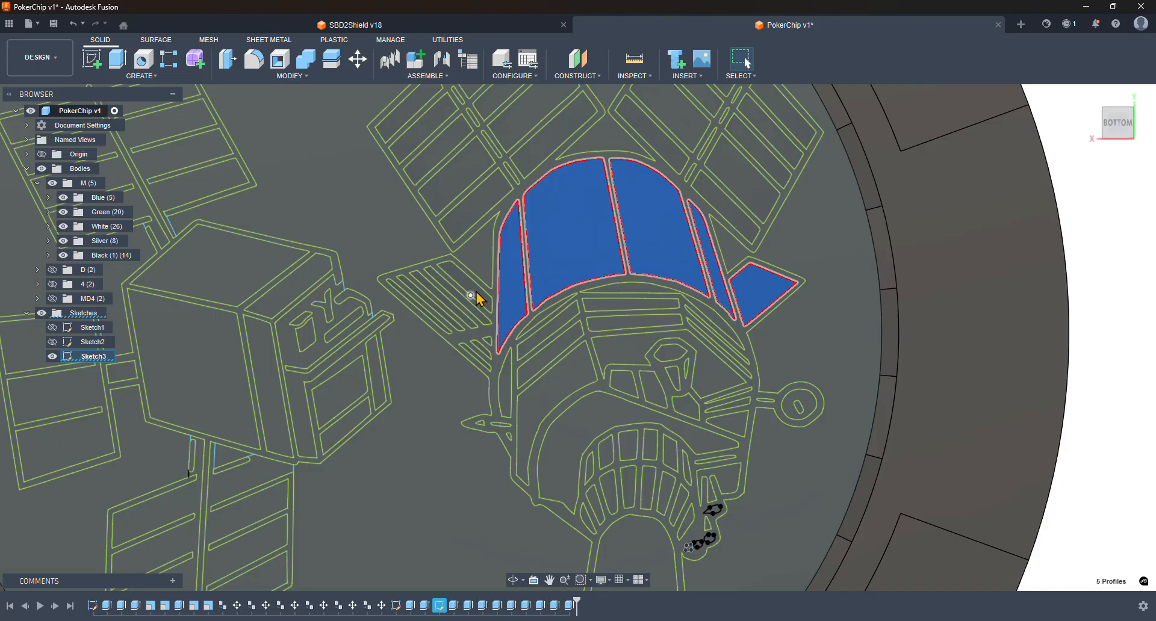
- Add all eight slot profiles of the satellite's left fin to the selection
scroll(476, 295, "up", 6)
left_click(459, 309, "shift")
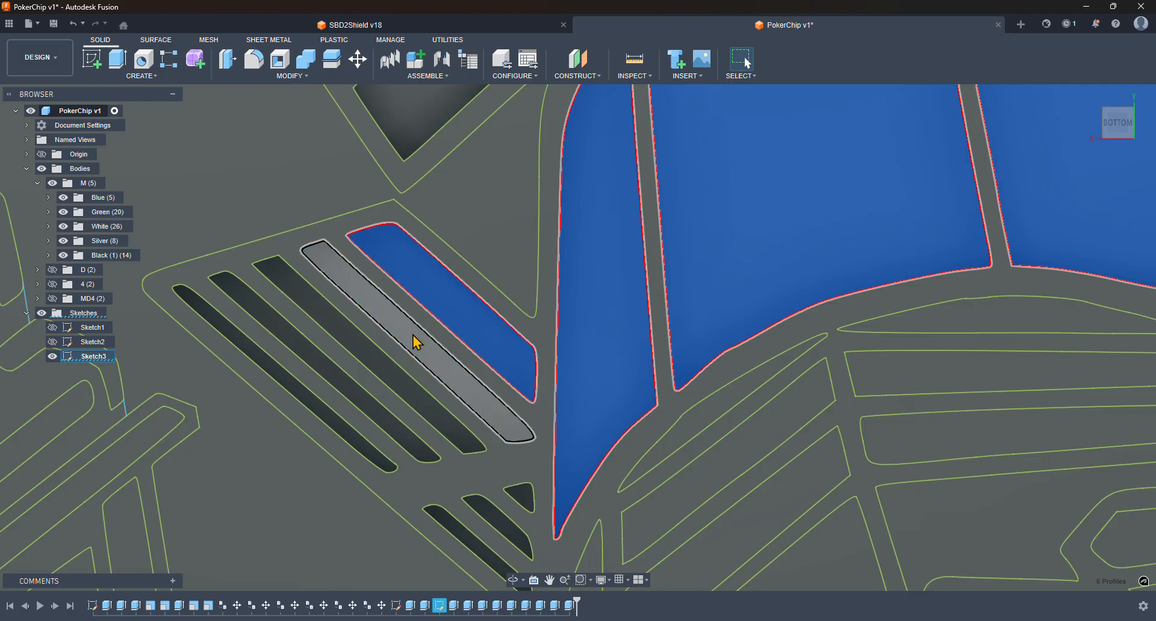
left_click(415, 342, "shift")
left_click(383, 375, "shift")
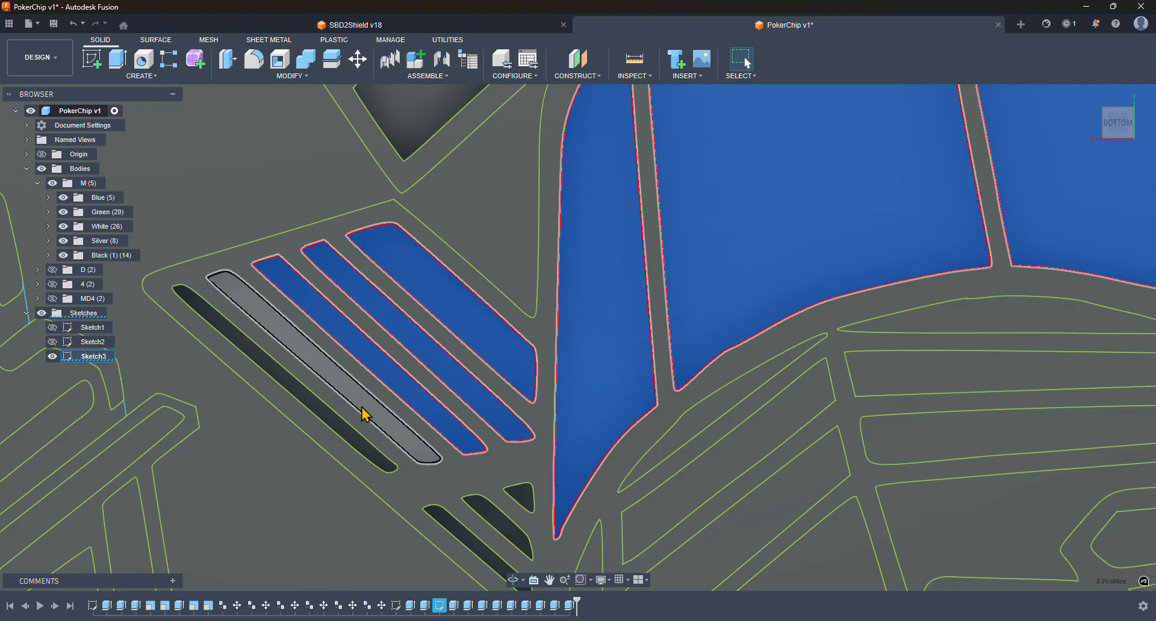
left_click(360, 415, "shift")
left_click(348, 434, "shift")
left_click(451, 526, "shift")
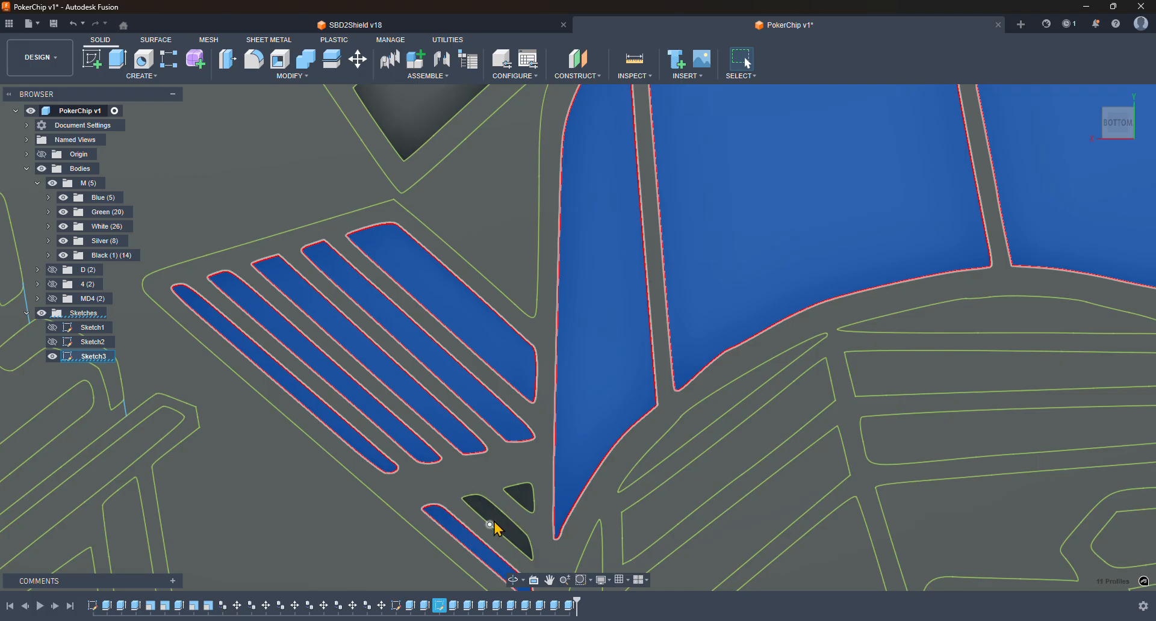
left_click(506, 528, "shift")
left_click(528, 508, "shift")
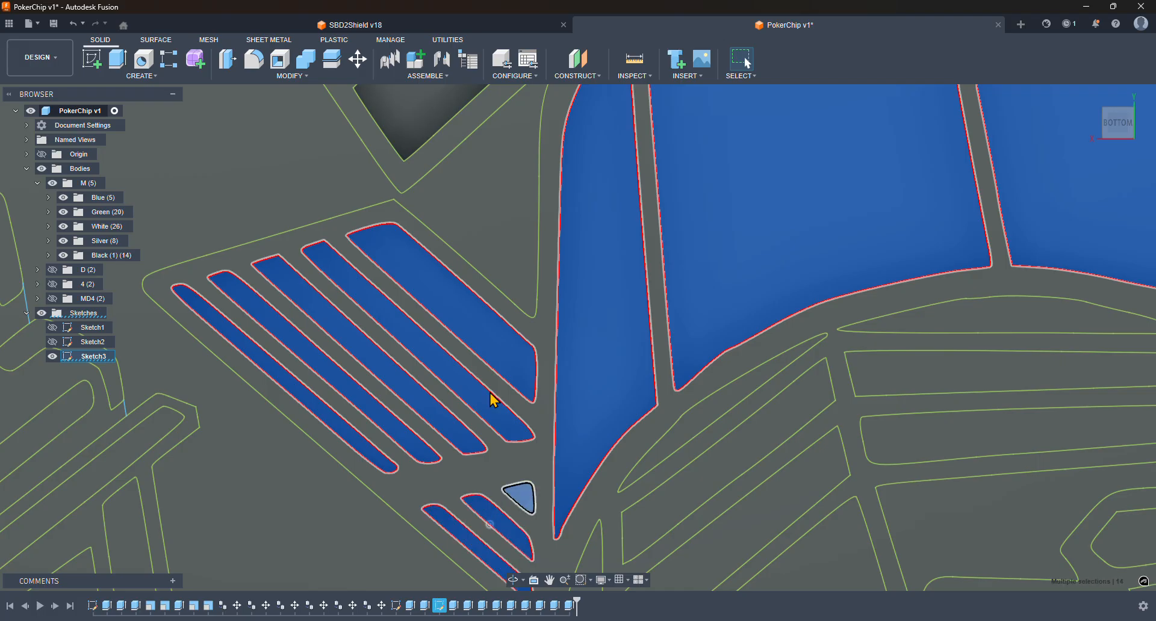
- Add the five outer-column cells of the satellite's upper-left solar panel to the selection
left_click(424, 118, "shift")
middle_click_drag(675, 270, 720, 590)
left_click(454, 252, "shift")
left_click(400, 170, "shift")
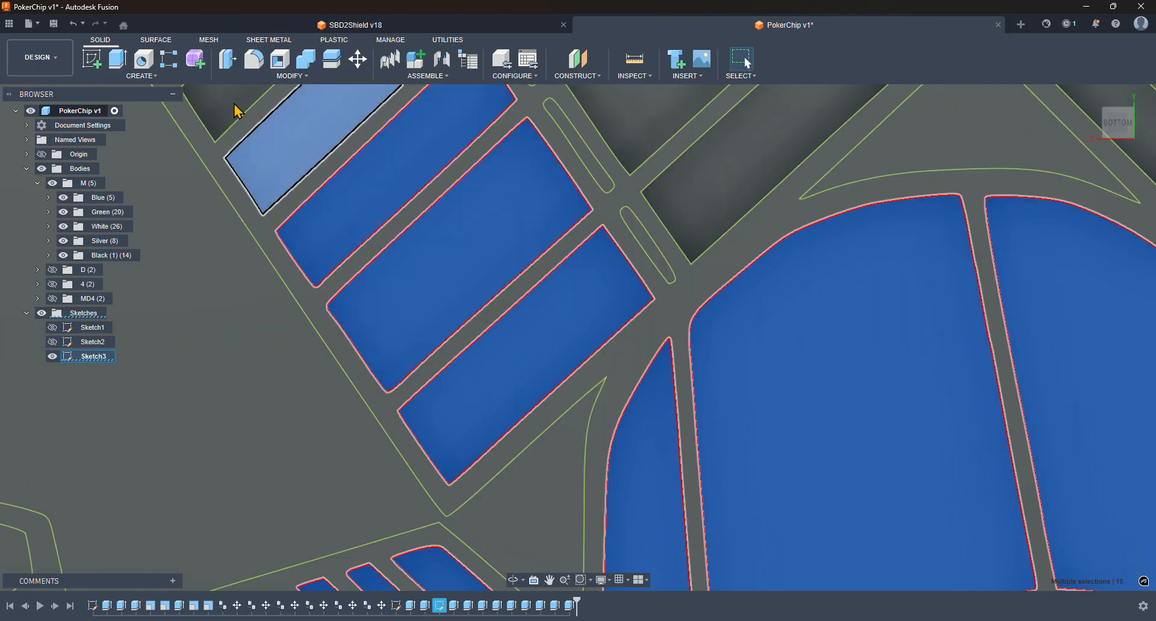
left_click(235, 105, "shift")
left_click(222, 107, "shift")
- Add the five inner-column cells of the satellite's upper-left solar panel to the selection
left_click(705, 170, "shift")
left_click(646, 126, "ctrl")
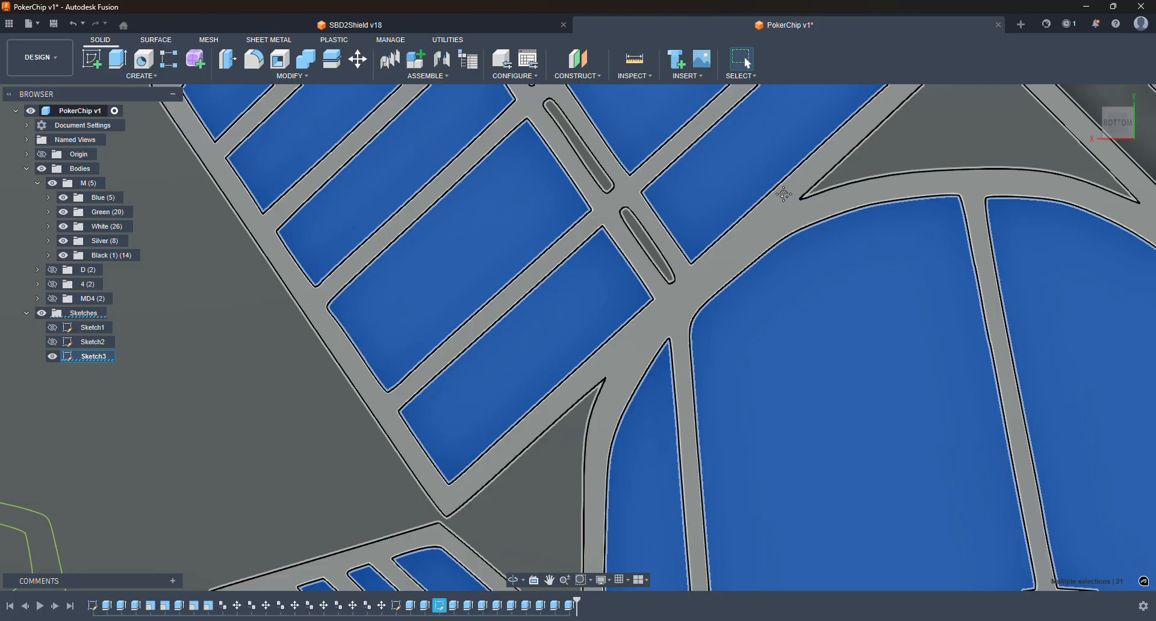
middle_click_drag(784, 192, 764, 565)
left_click(623, 326, "ctrl")
left_click(569, 247, "ctrl")
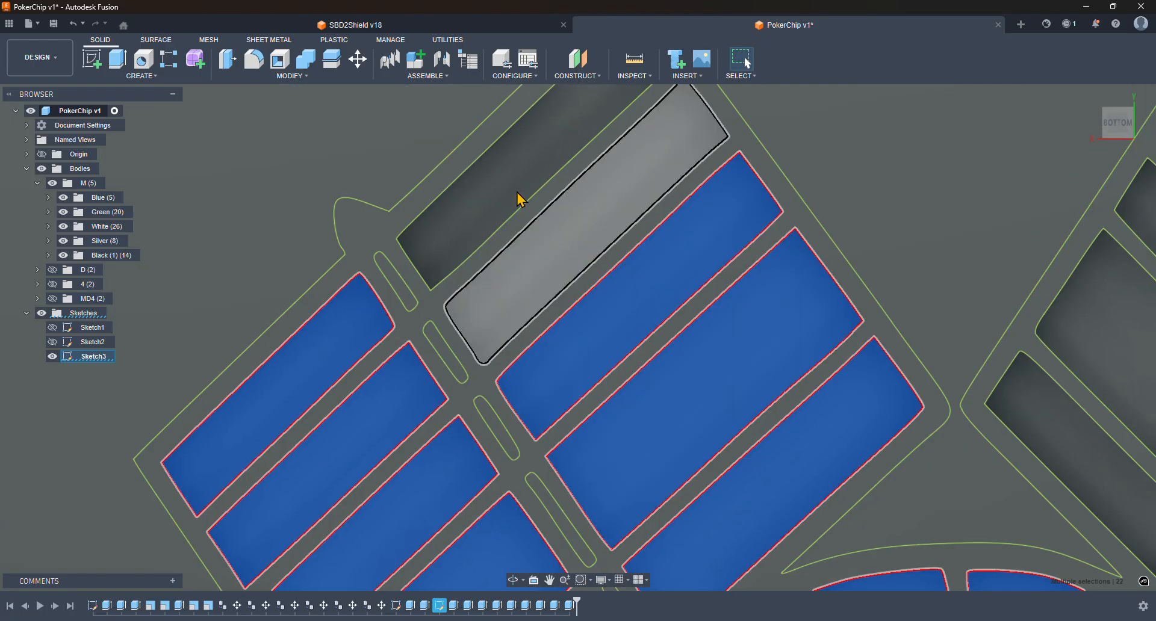
left_click(517, 192, "ctrl")
- Add the five inner-column cells of the satellite's upper-right solar panel to the selection
left_click(1058, 414, "ctrl")
left_click(1097, 307, "ctrl")
left_click(1135, 199, "ctrl")
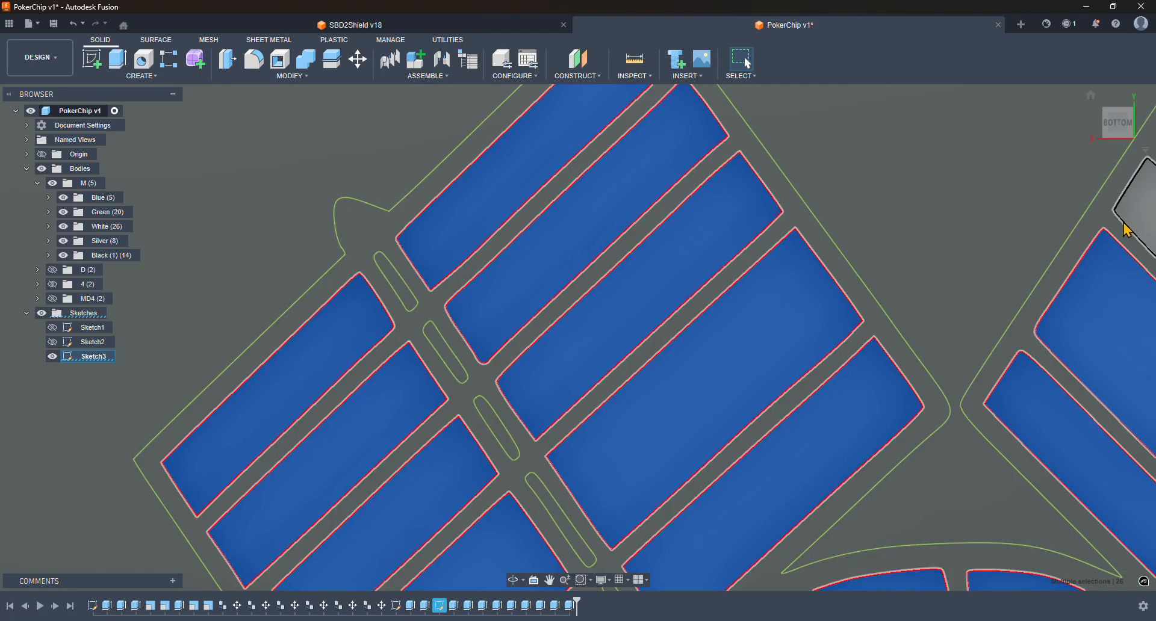
middle_click_drag(1052, 323, 458, 259)
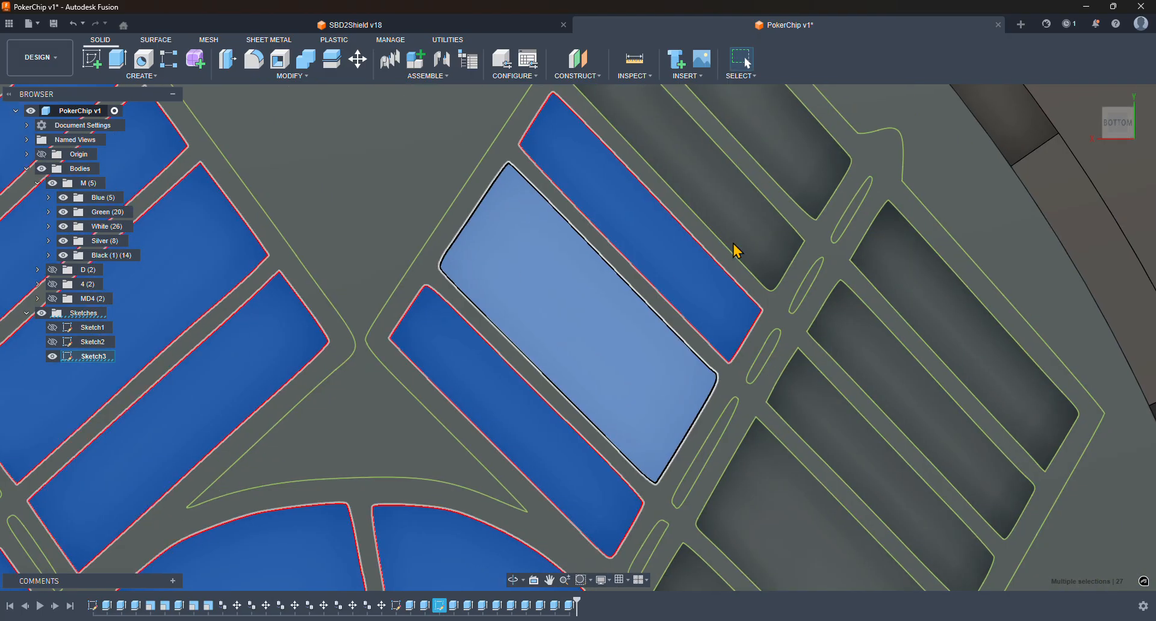
left_click(764, 231, "ctrl")
left_click(820, 191, "ctrl")
- Add the five outer-column cells of the satellite's upper-right solar panel to the selection
left_click(922, 276, "ctrl")
left_click(900, 333, "ctrl")
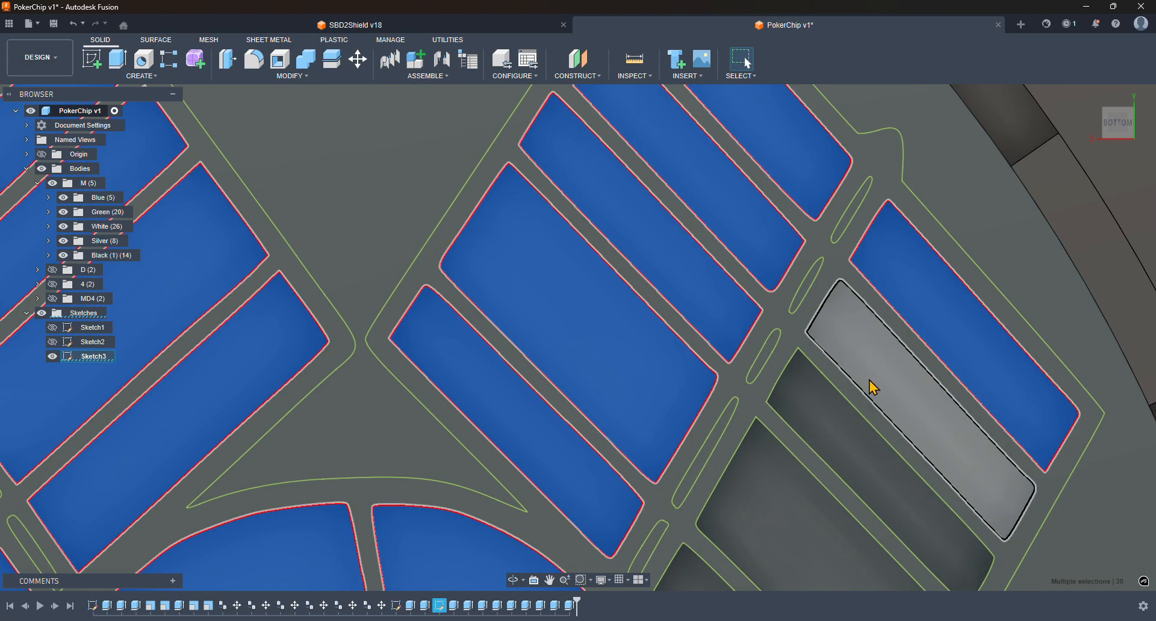
left_click(867, 392, "ctrl")
left_click(843, 426, "ctrl")
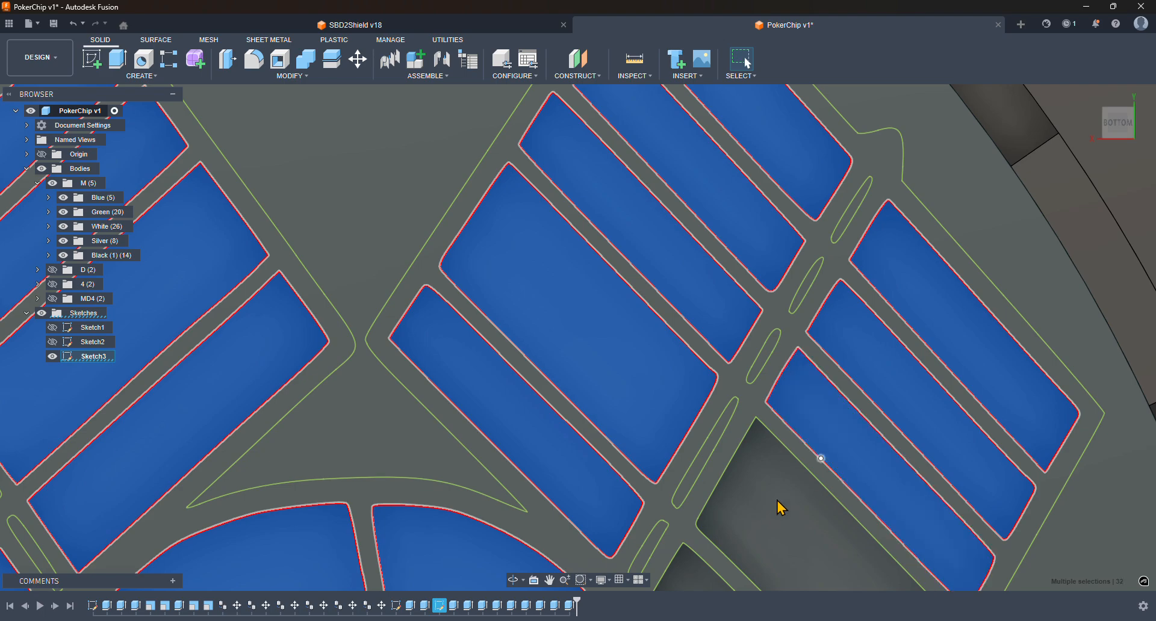
left_click(692, 577, "ctrl")
- Extrude the selected solar cell, upper body and fin profiles by -0.4 mm as new bodies
middle_click_drag(861, 466, 740, 193)
scroll(745, 250, "down", 8)
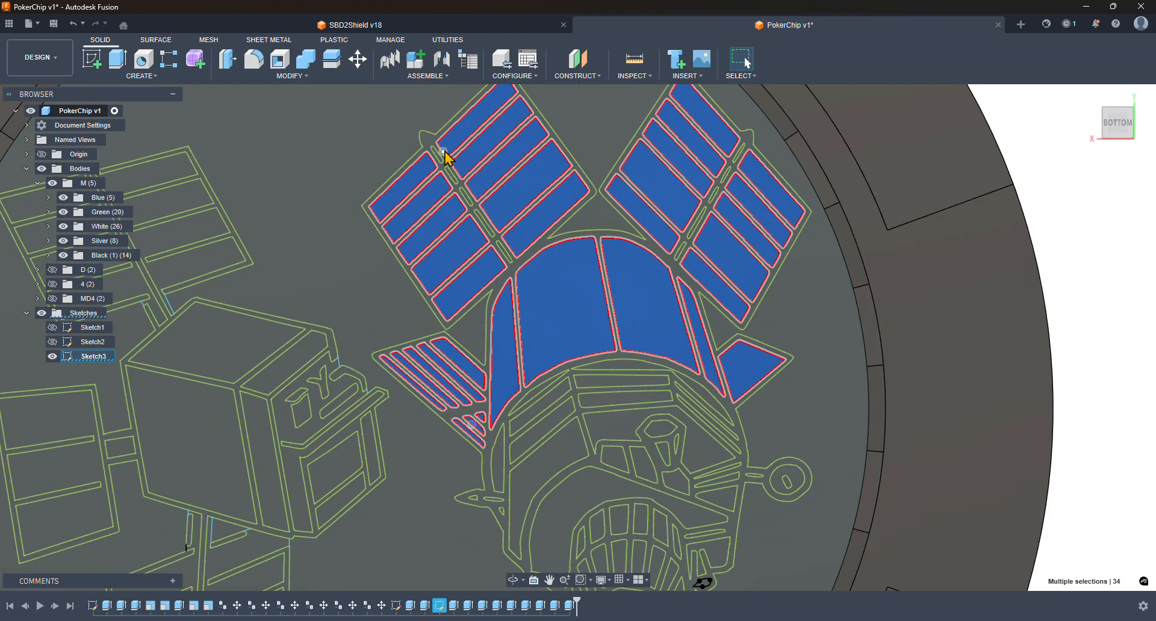
left_click(117, 58)
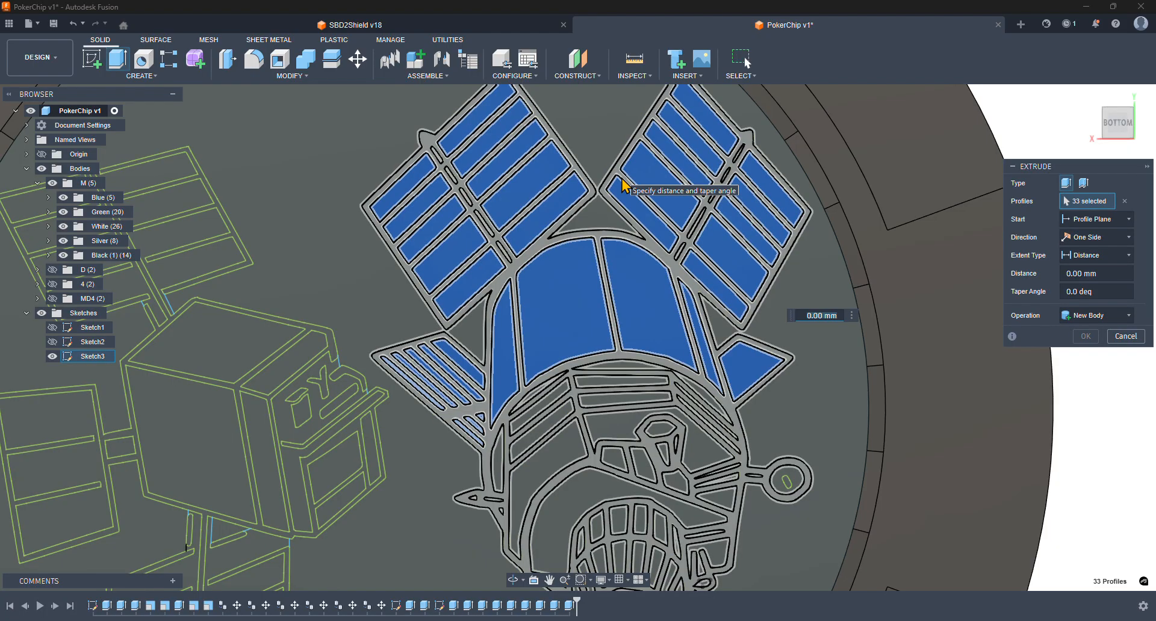
type("-.4")
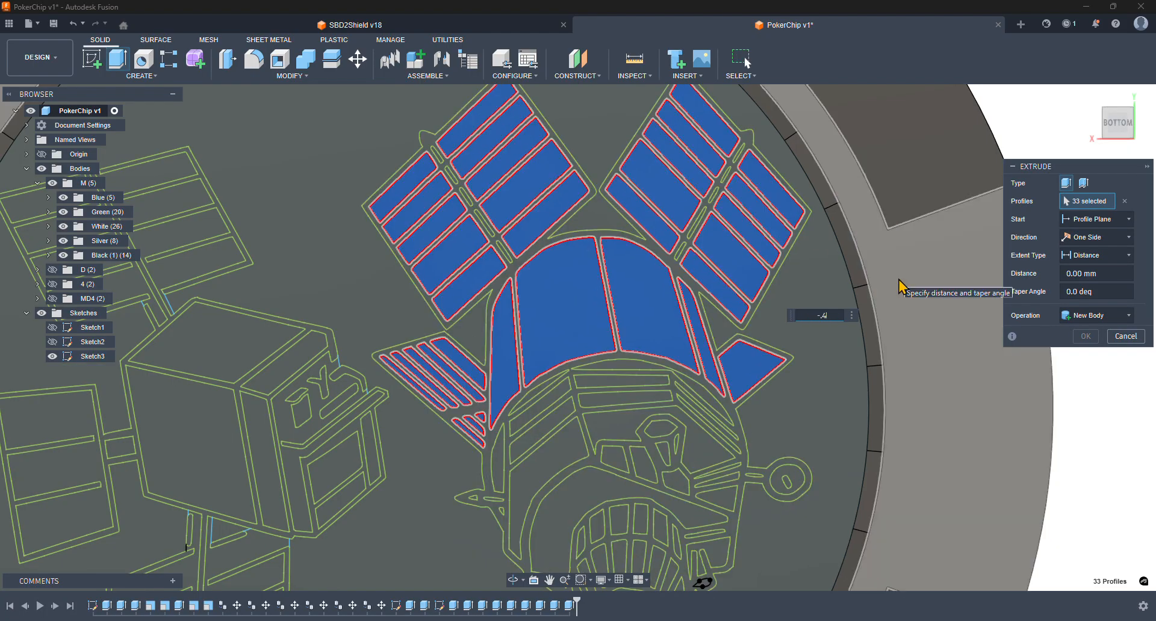
left_click(1094, 317)
left_click(1091, 378)
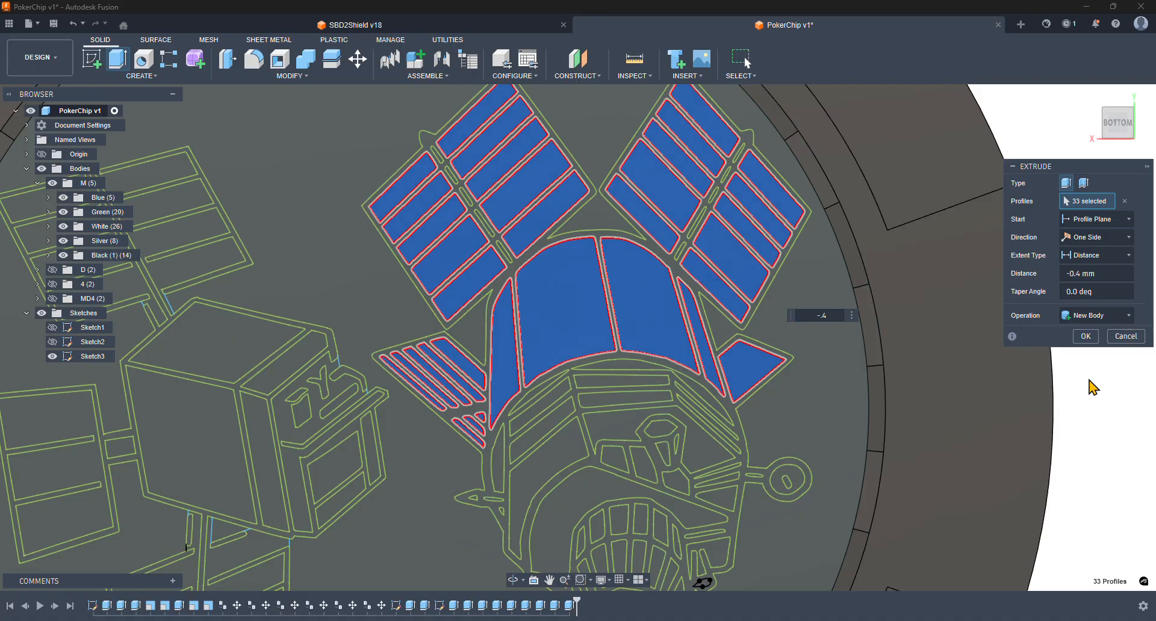
left_click(1087, 337)
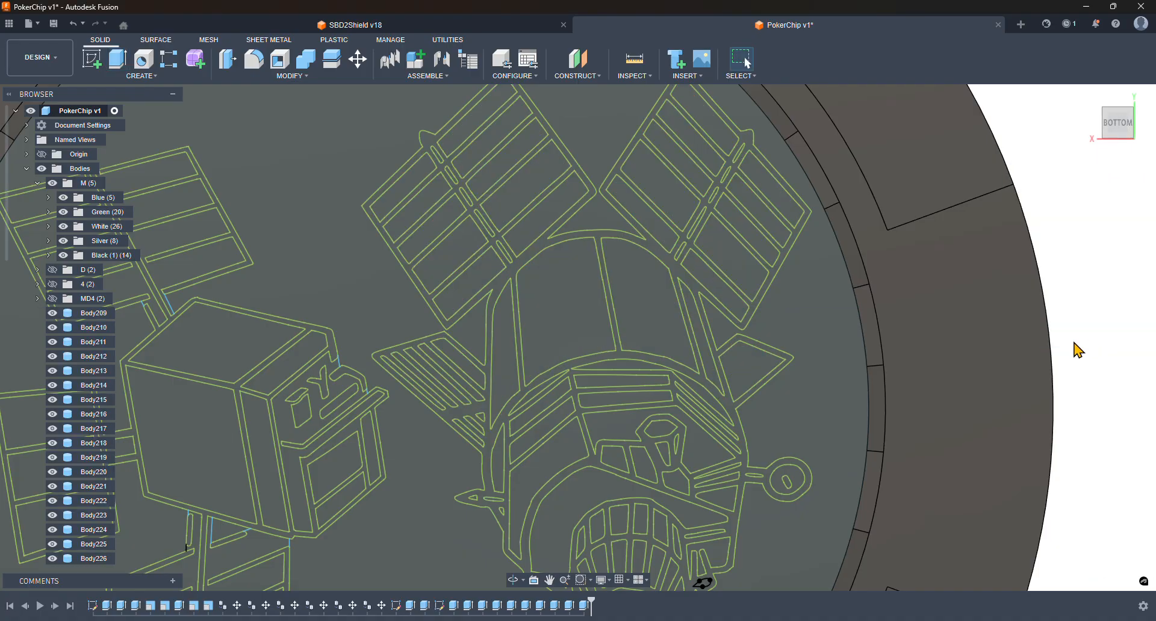
- Select all the newly extruded solar cell, upper body and fin bodies and rename them as Blue
left_click(107, 313)
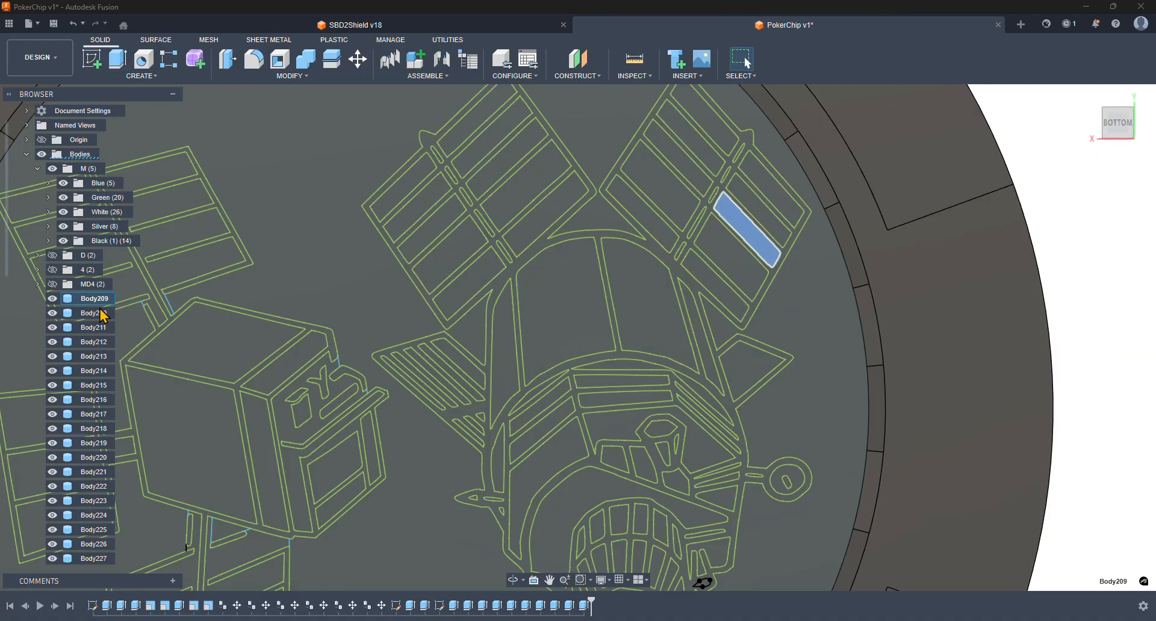
scroll(105, 313, "down", 5)
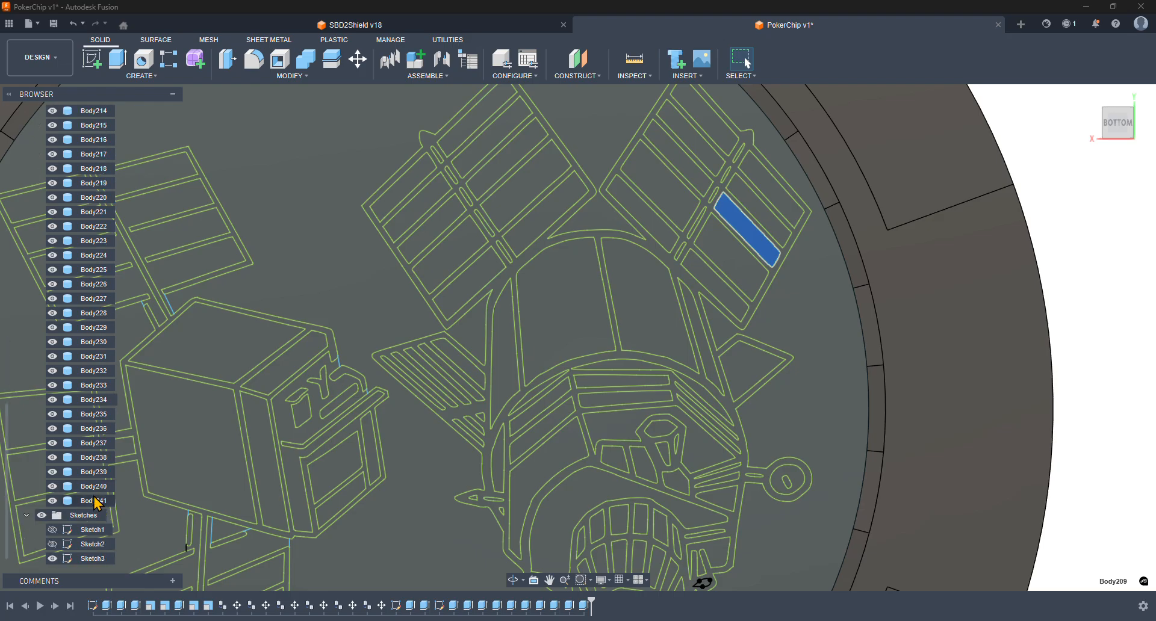
left_click(95, 502, "shift")
scroll(95, 503, "up", 5)
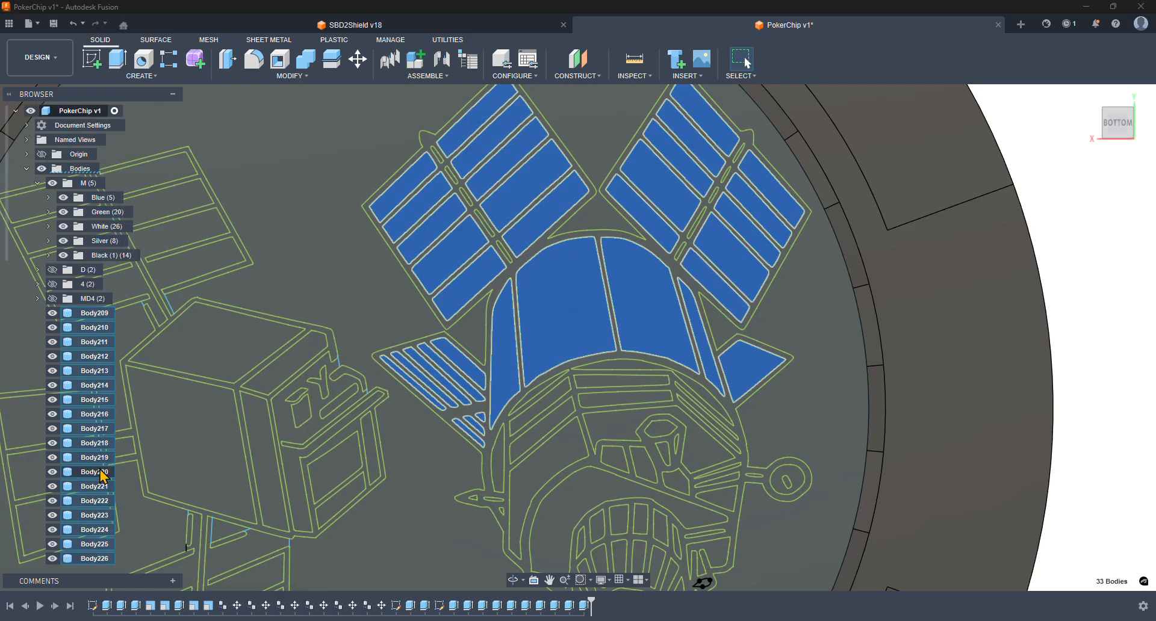
double_click(91, 313)
type("B")
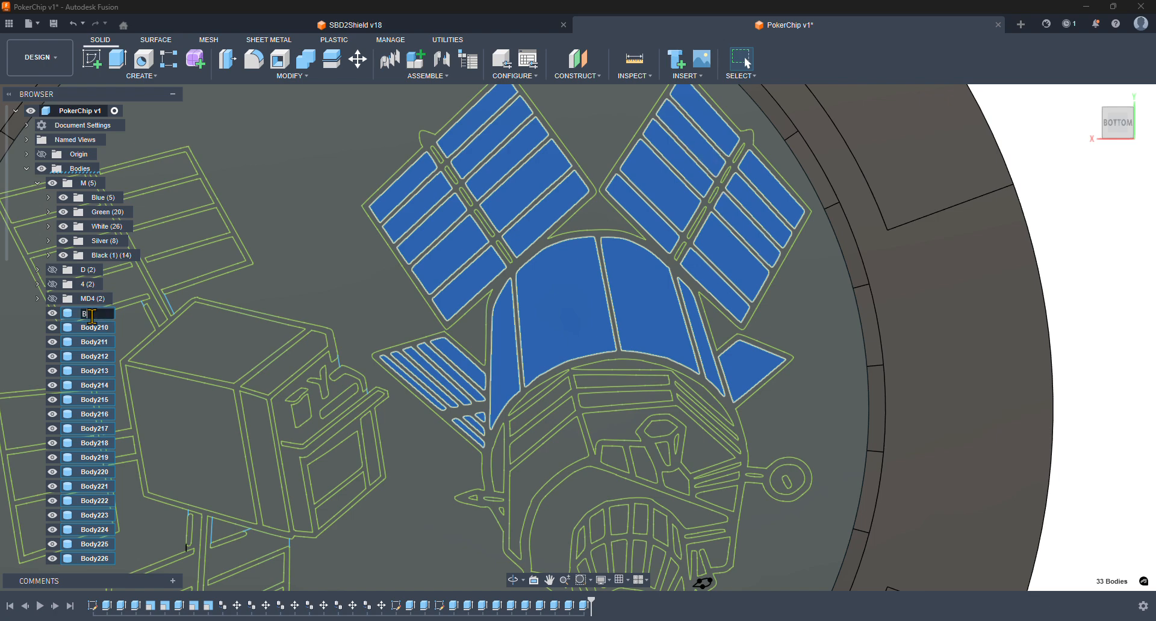
type("lue")
key("Return")
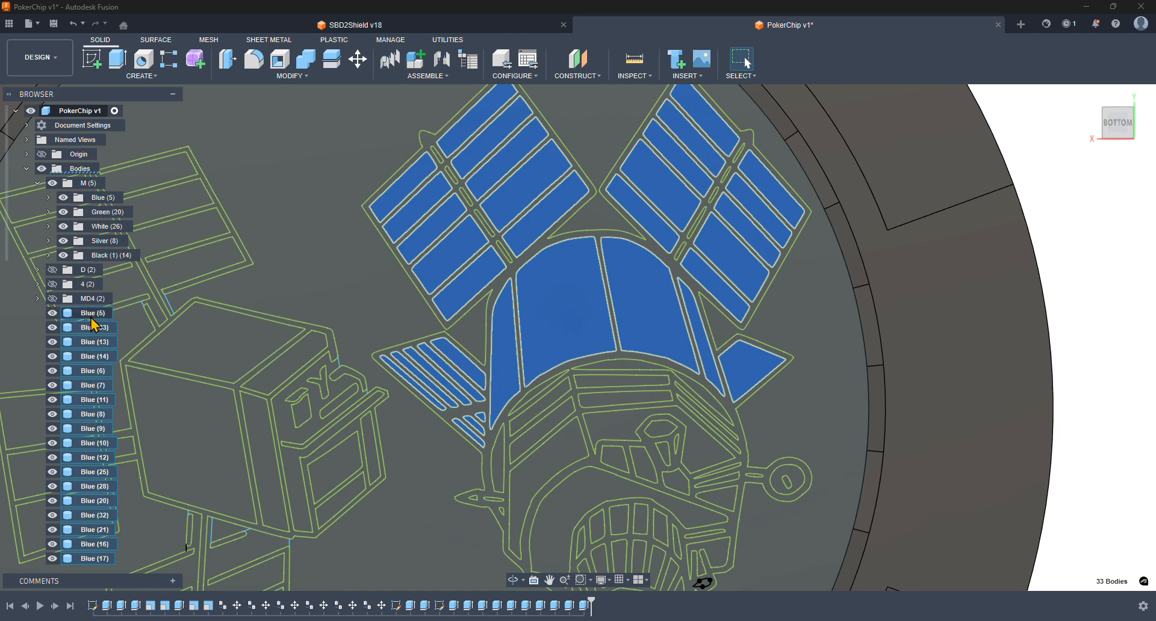
- Move the selected loose Blue bodies into the Blue group inside the M group
left_click_drag(92, 318, 105, 200)
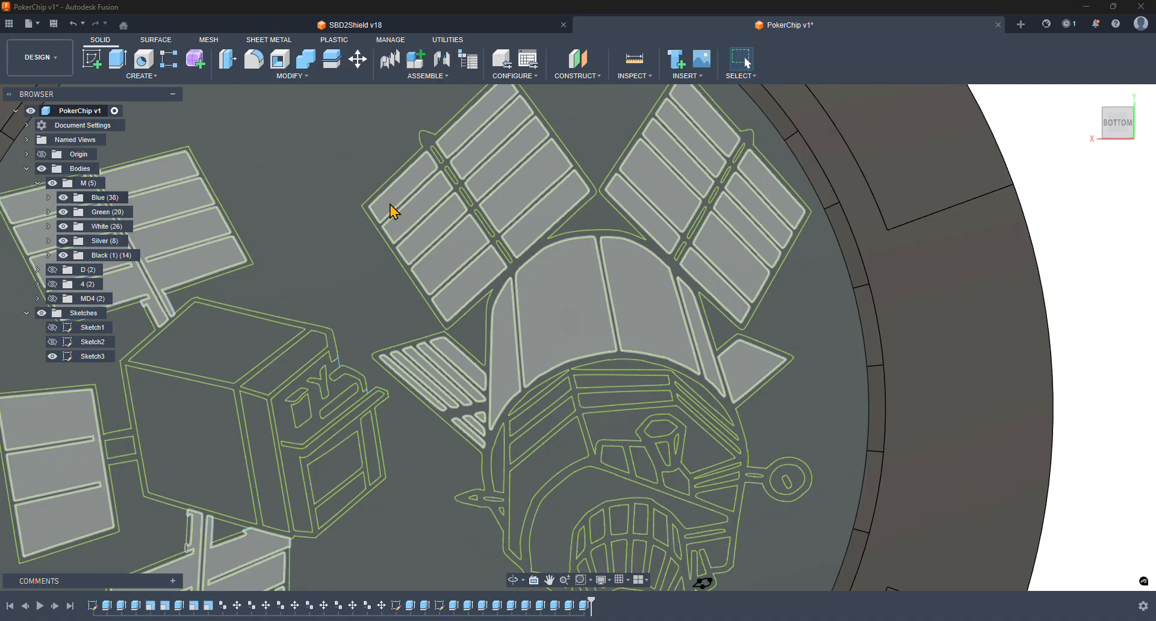
scroll(828, 335, "down", 4)
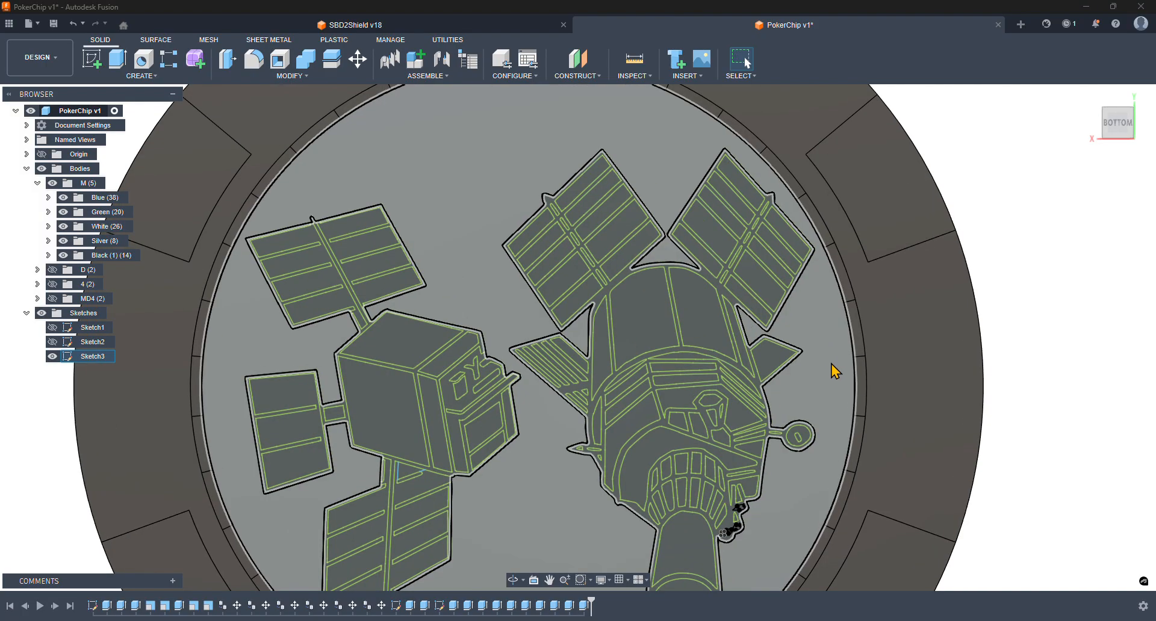
middle_click_drag(1055, 444, 1063, 329)
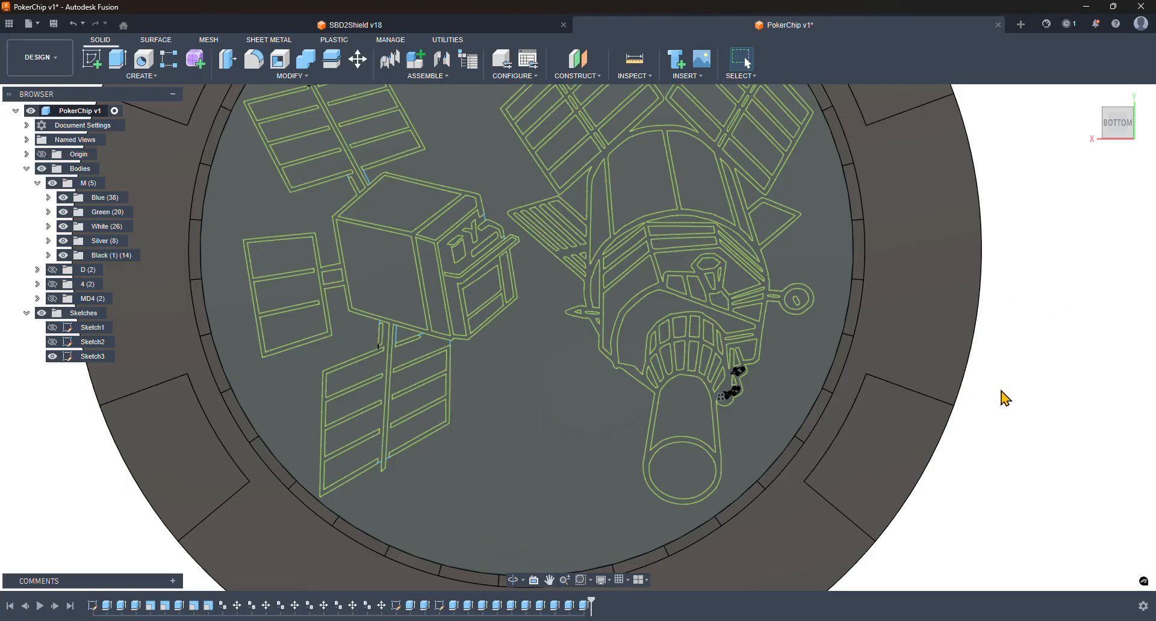
- Cut the teardrop profile and the three small oval profiles beside the telescope barrel with a -0.4 mm extrude
scroll(735, 392, "up", 6)
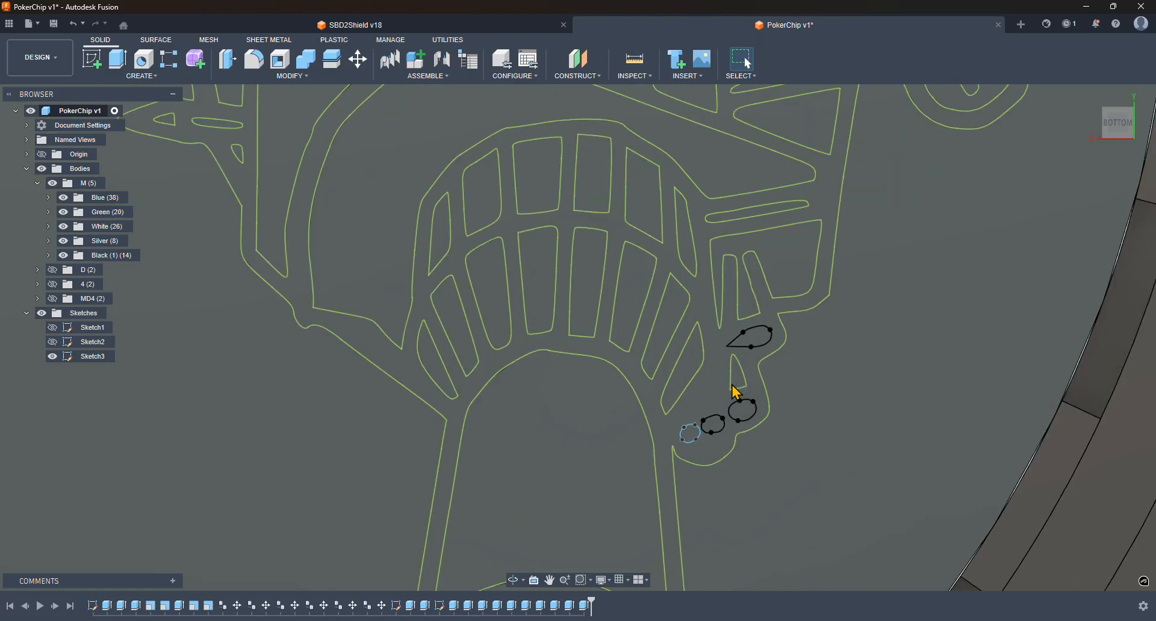
left_click(753, 339)
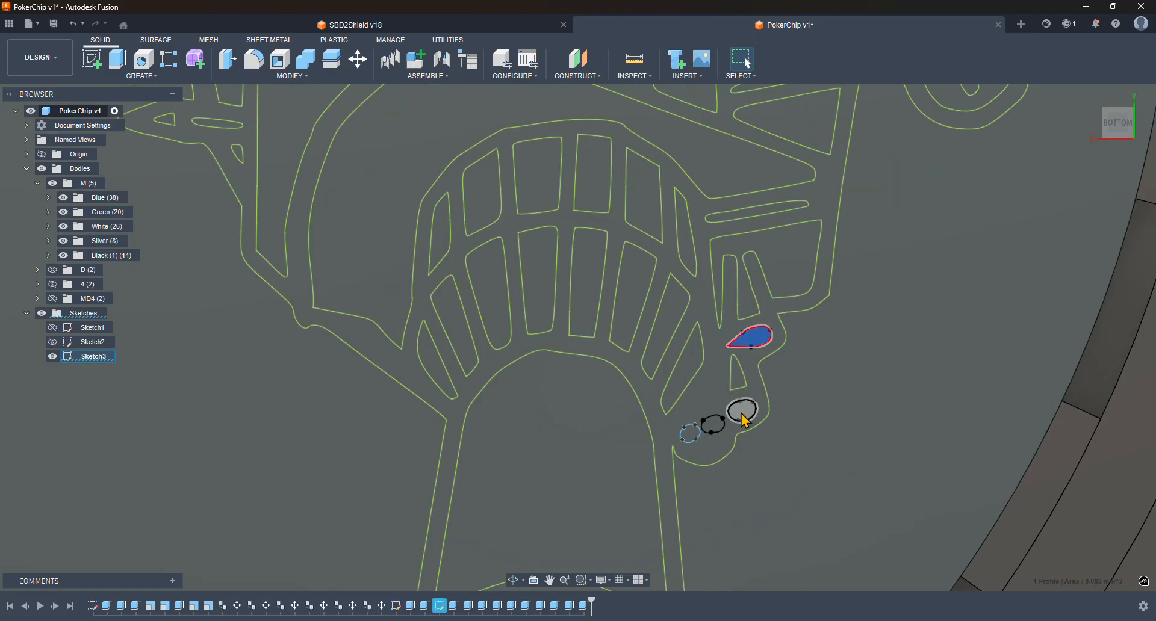
scroll(745, 415, "up", 3)
left_click(726, 423, "shift")
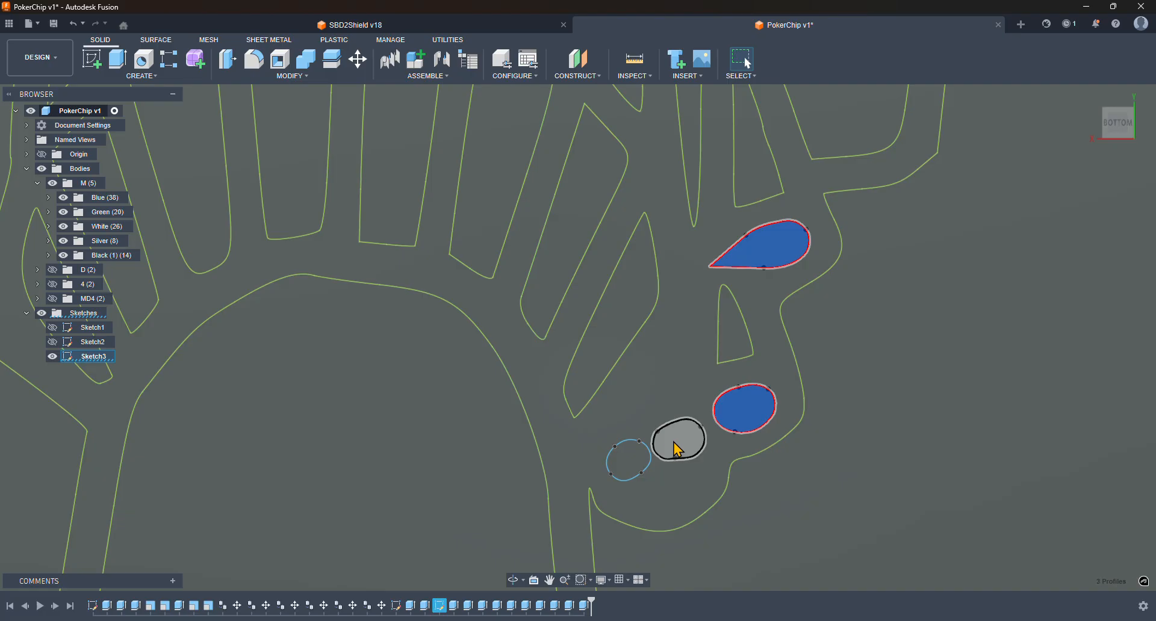
left_click(676, 445, "shift")
left_click(627, 459, "shift")
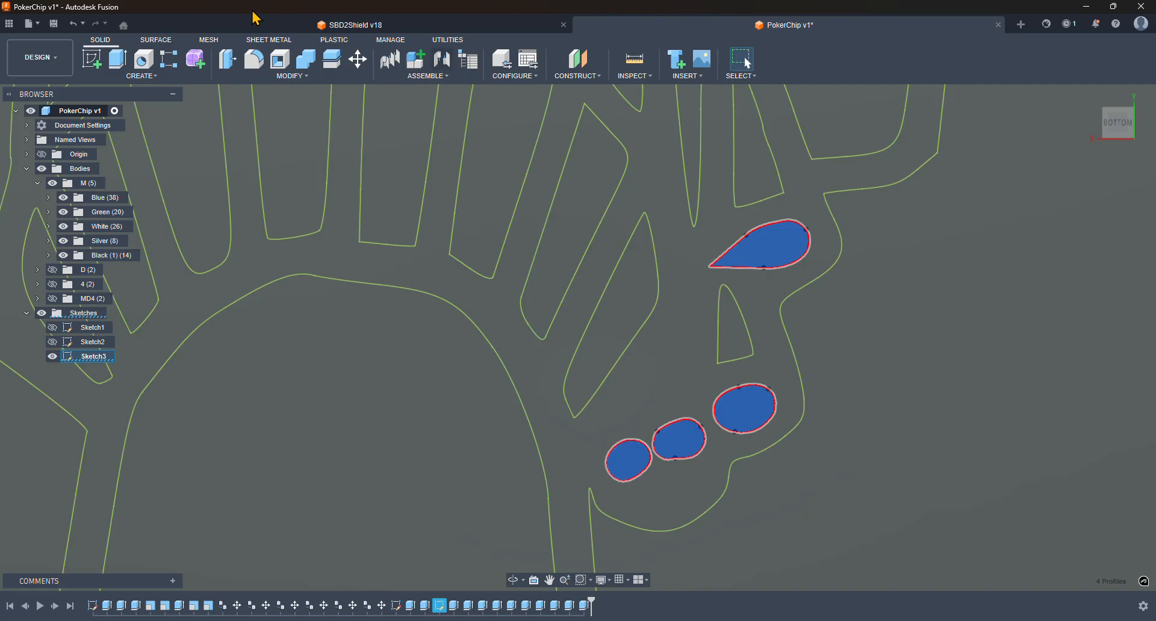
left_click(118, 58)
type("-")
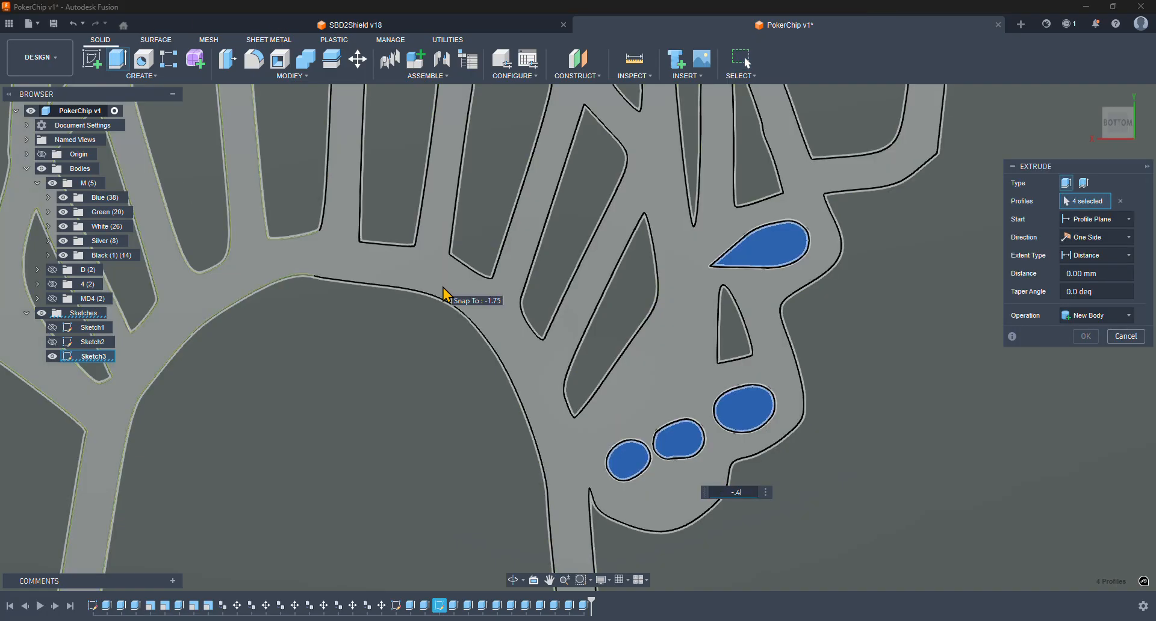
type(".4")
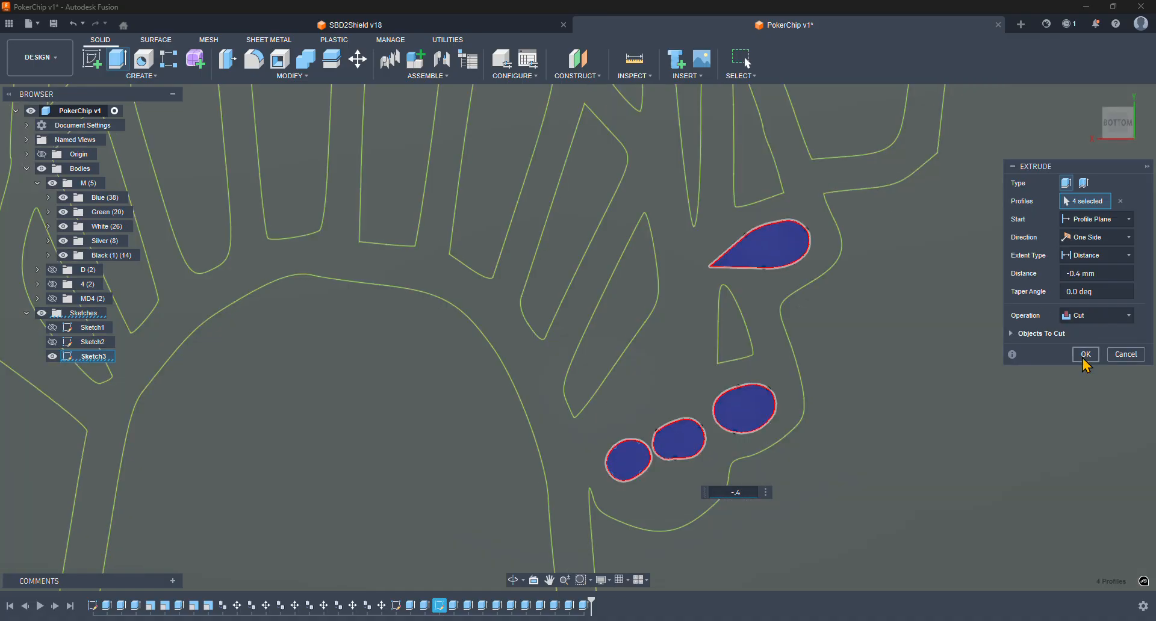
left_click(1086, 354)
- Extrude the same teardrop and three oval profiles by -0.4 mm as new bodies
left_click(634, 466)
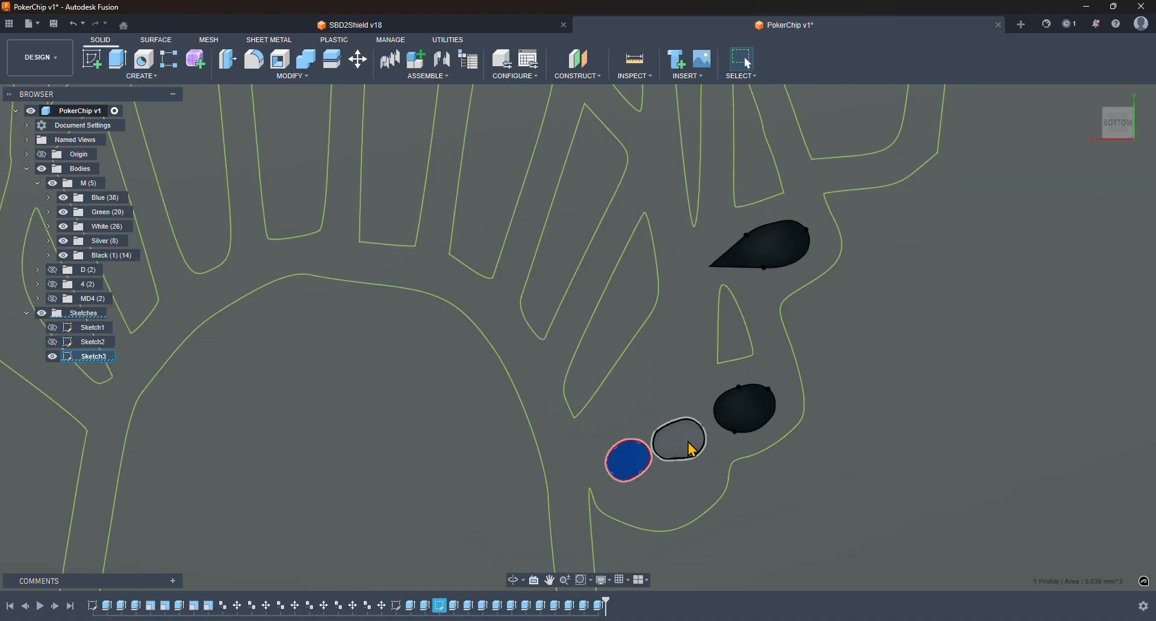
left_click(679, 439)
left_click(741, 407)
left_click(767, 255)
left_click(117, 58)
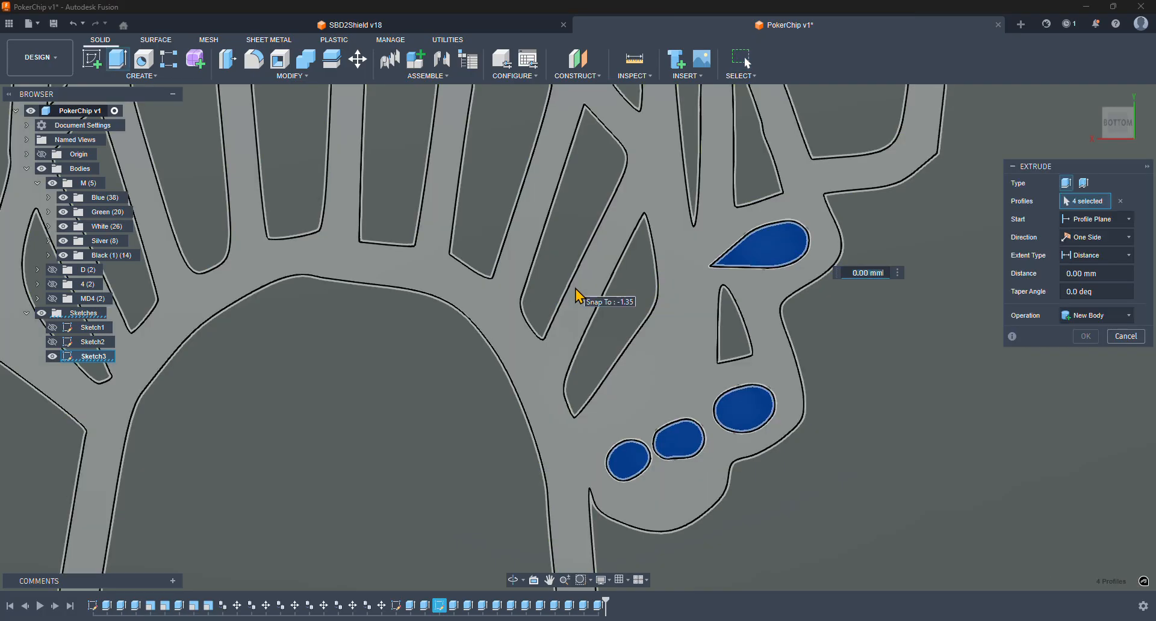
type("-.4")
left_click(1113, 319)
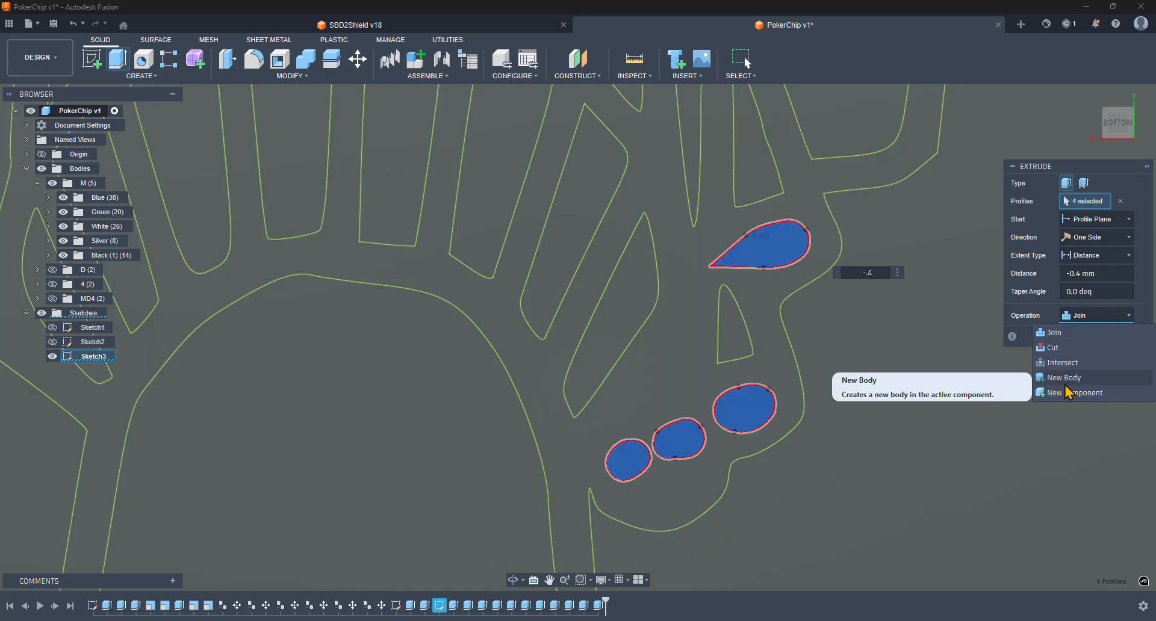
left_click(1064, 378)
left_click(1088, 336)
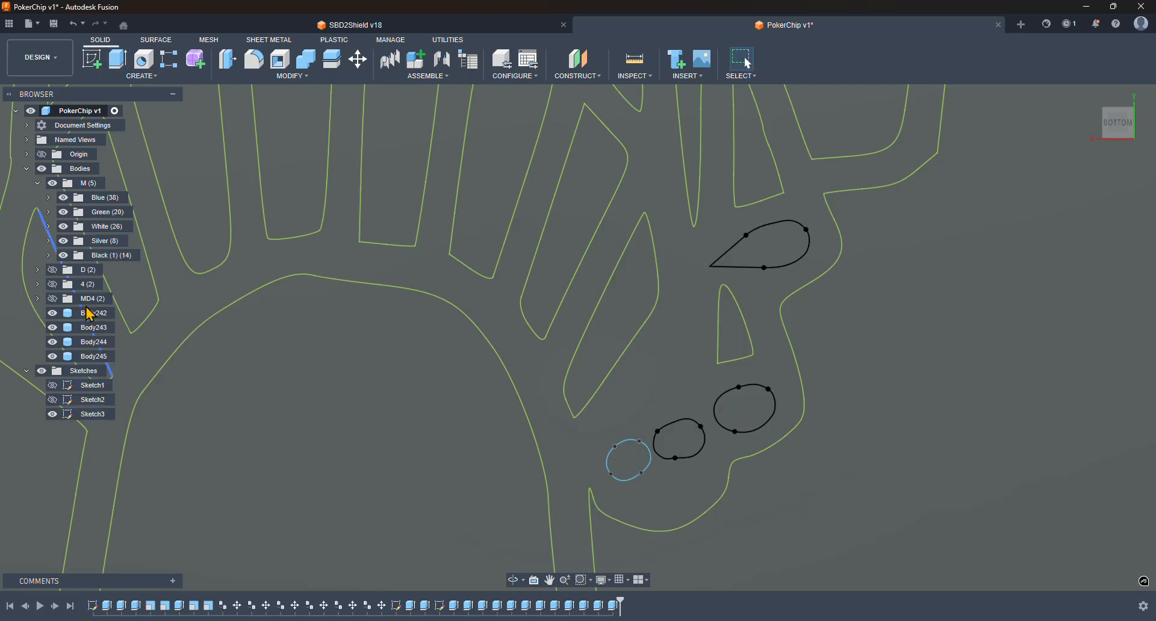
- Rename the four newly extruded bodies as Black
left_click(94, 319)
left_click(96, 356, "shift")
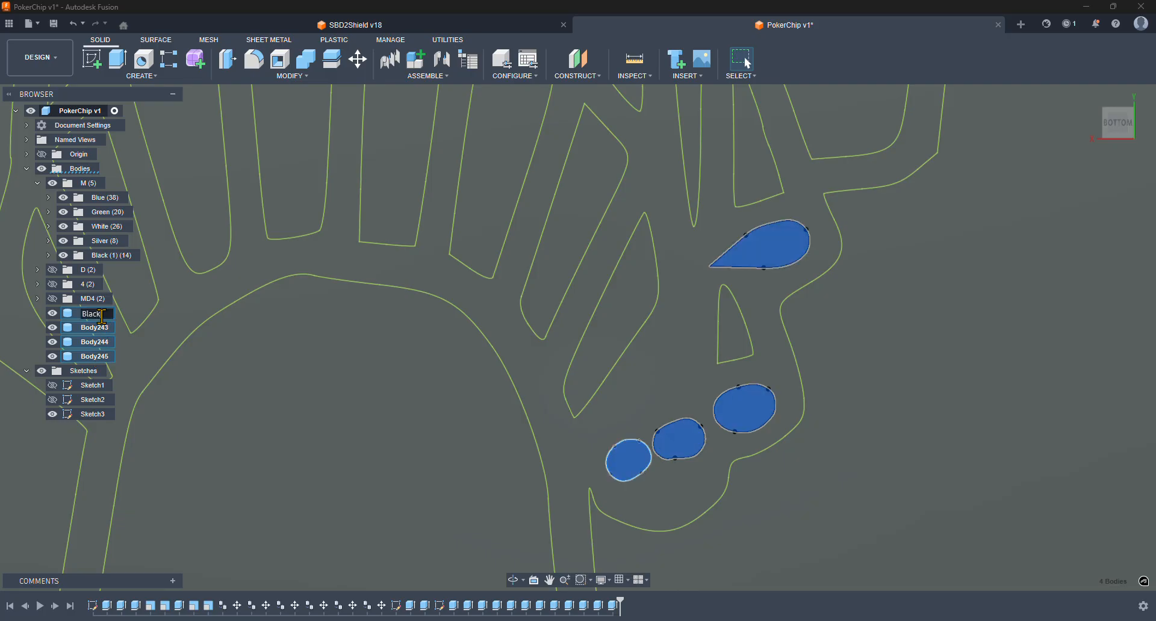
left_click(101, 316)
type("Black")
key("Return")
- Move the four selected loose Black bodies into the Black (1) group inside the M group
left_click_drag(100, 318, 109, 263)
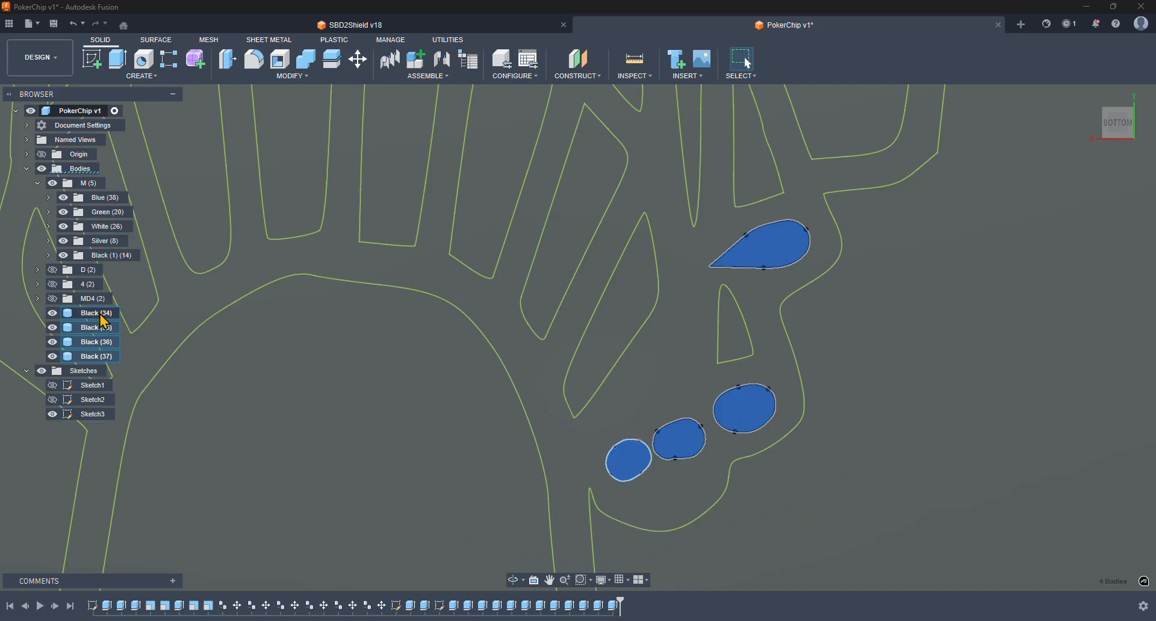
left_click_drag(107, 313, 98, 260)
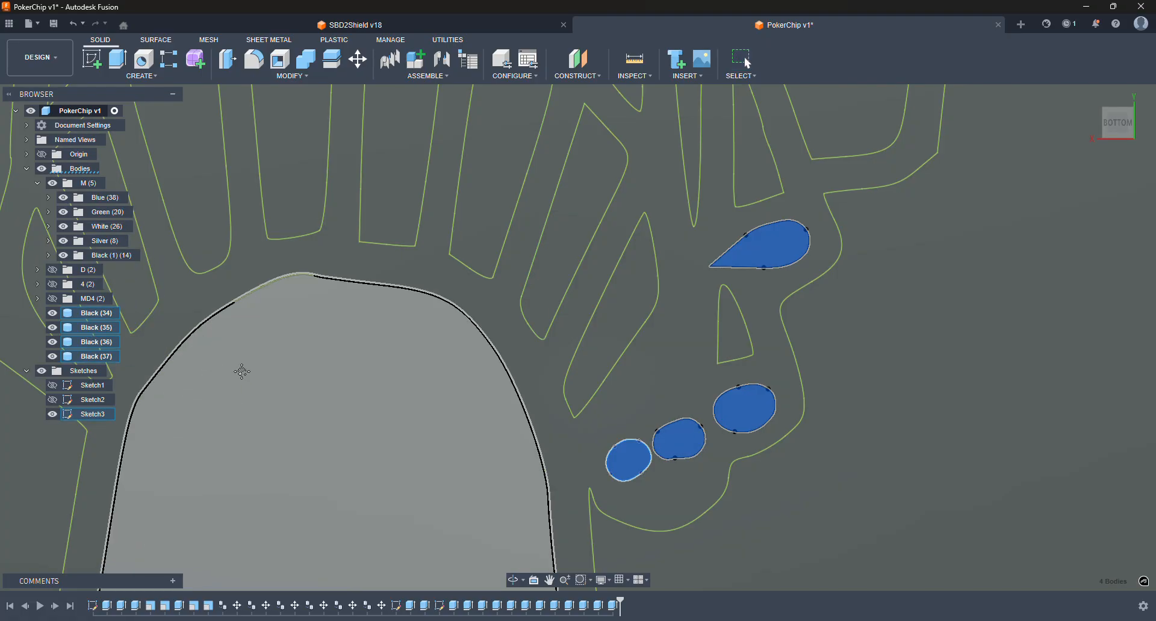
middle_click_drag(242, 371, 541, 236)
mouse_move(100, 327)
left_mouse_down()
mouse_move(144, 249)
mouse_move(125, 264)
left_mouse_up()
scroll(327, 407, "down", 10)
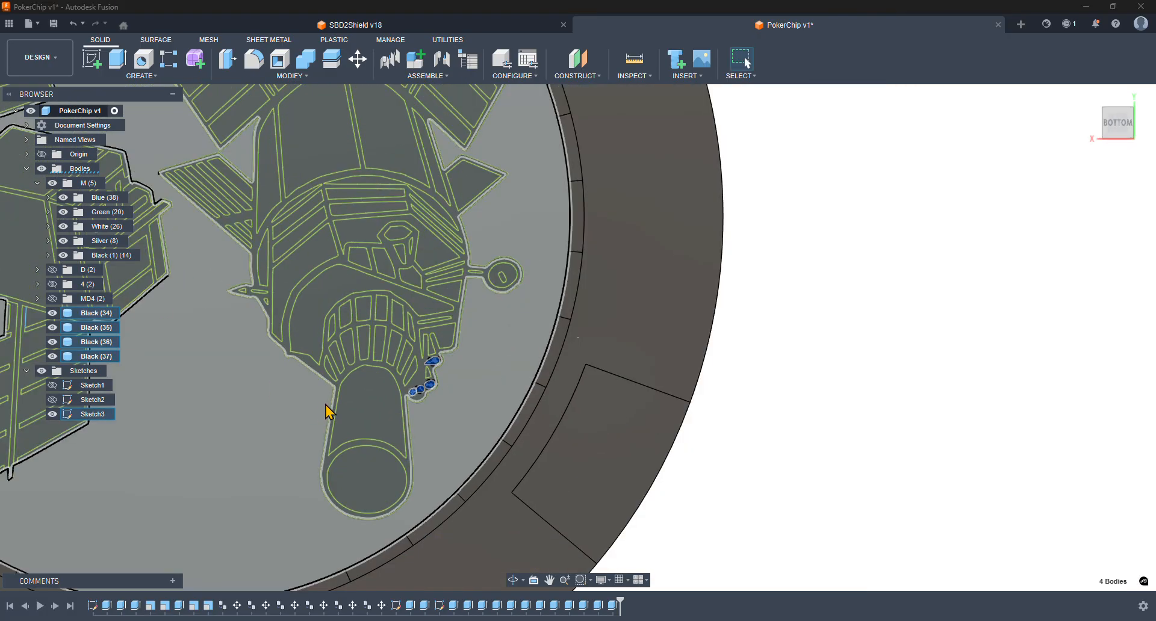
middle_click_drag(513, 388, 907, 434)
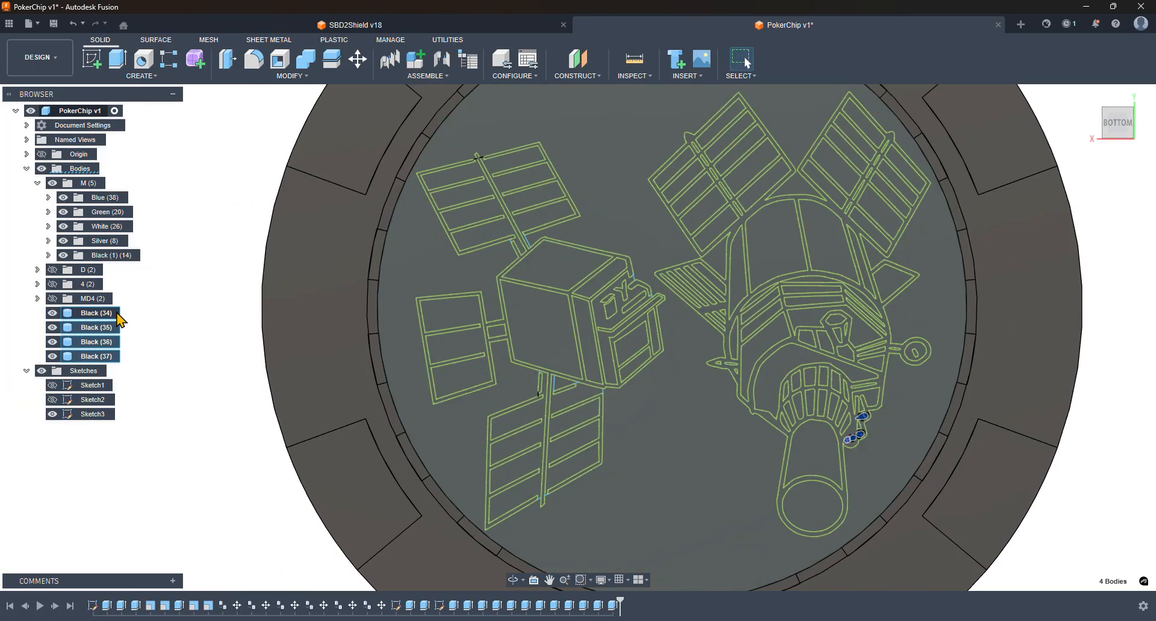
left_click_drag(124, 317, 115, 259)
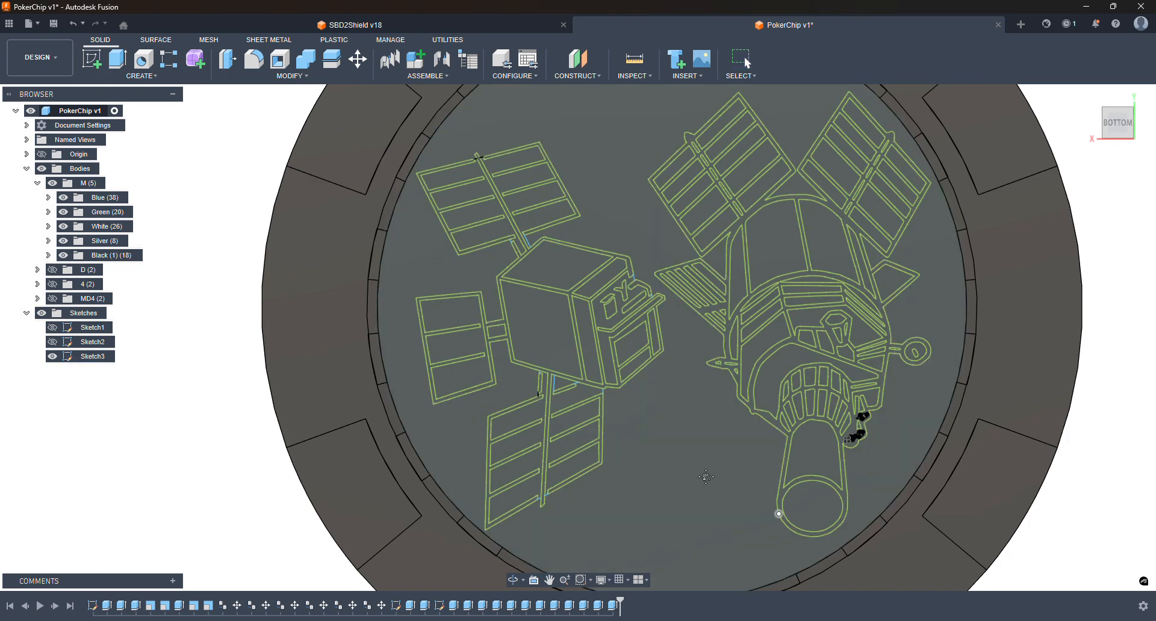
- Cut the small hexagonal profile on the telescope's body with a -0.4 mm extrude
middle_click_drag(850, 459, 666, 369)
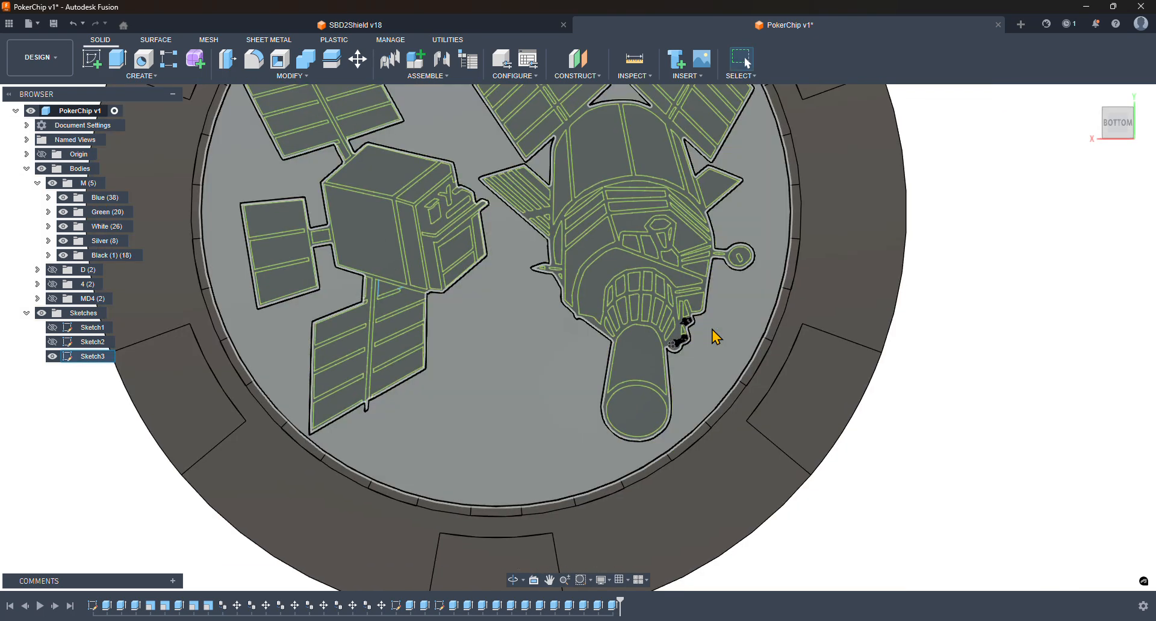
scroll(730, 245, "down", 5)
scroll(713, 235, "up", 10)
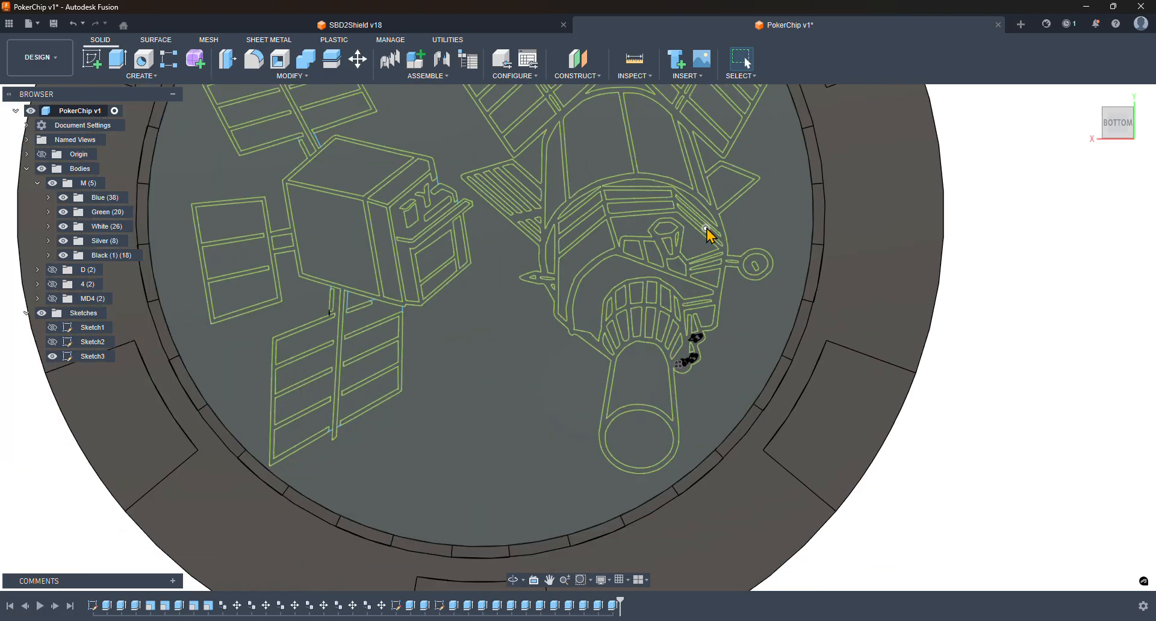
left_click(637, 228)
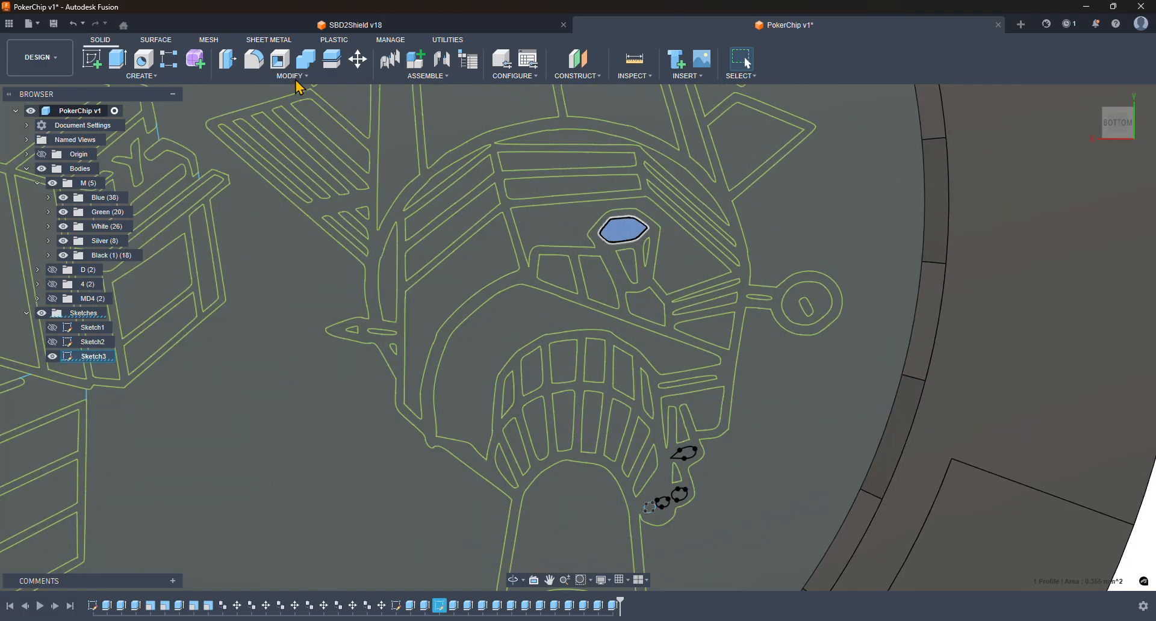
left_click(120, 66)
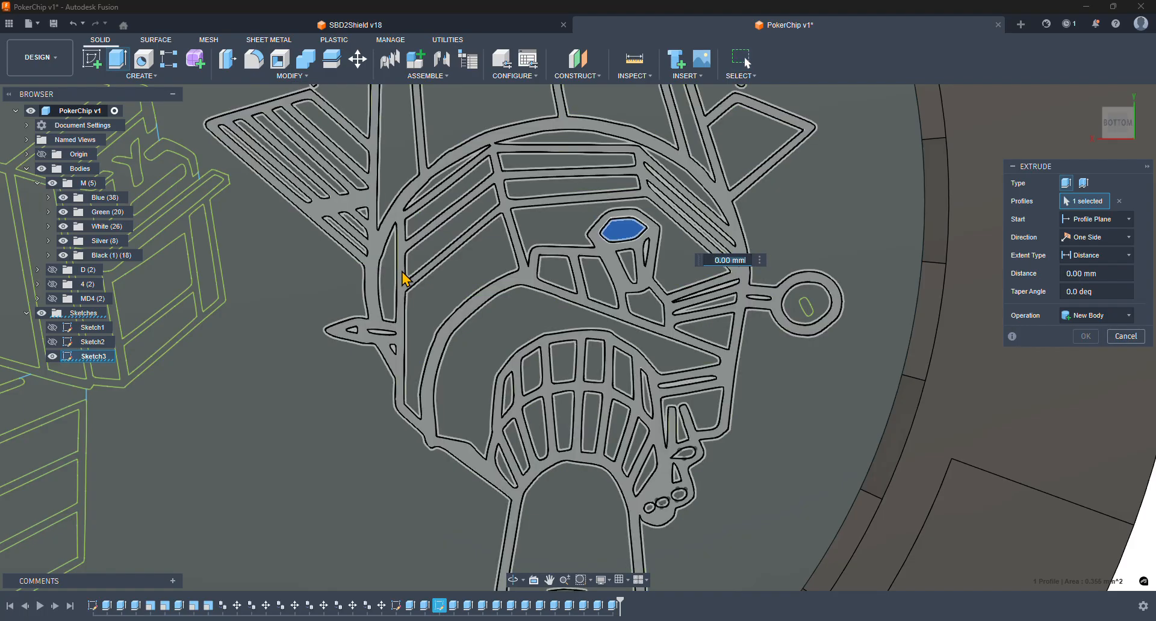
type("-.4")
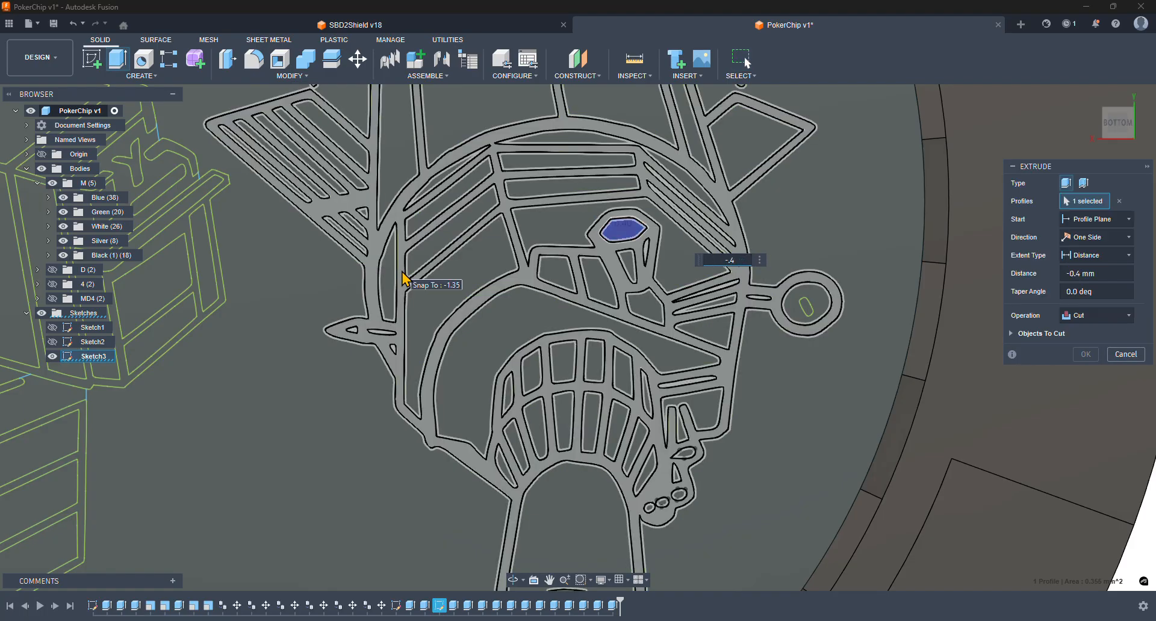
left_click(1082, 354)
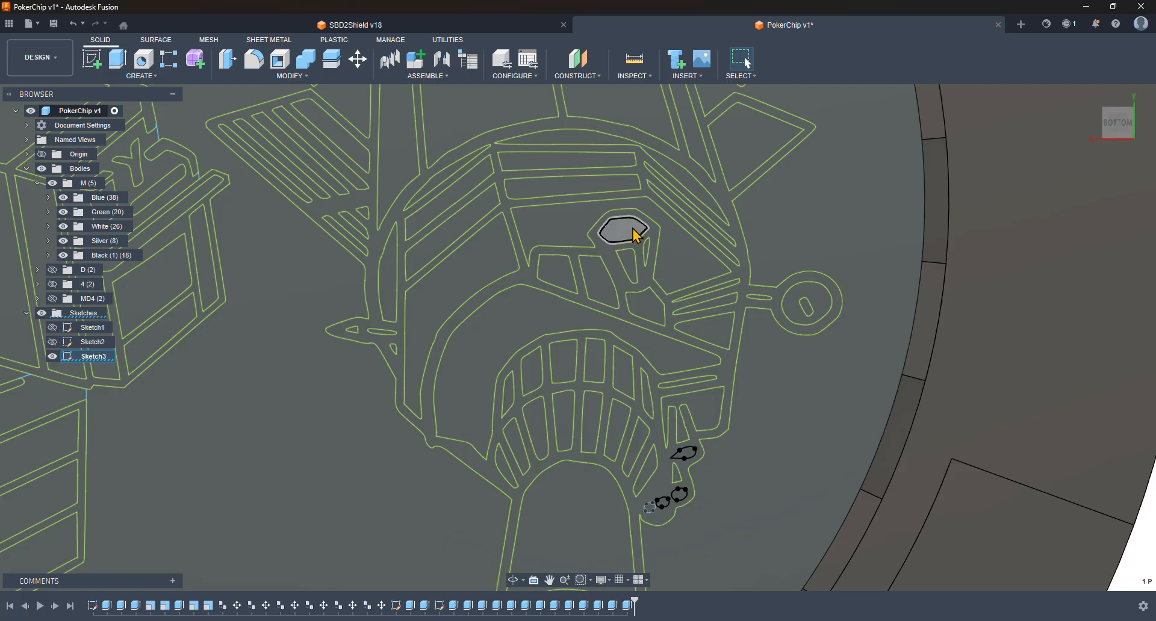
- Extrude the same hexagonal profile by -0.4 mm as a new body
left_click(628, 230)
left_click(118, 59)
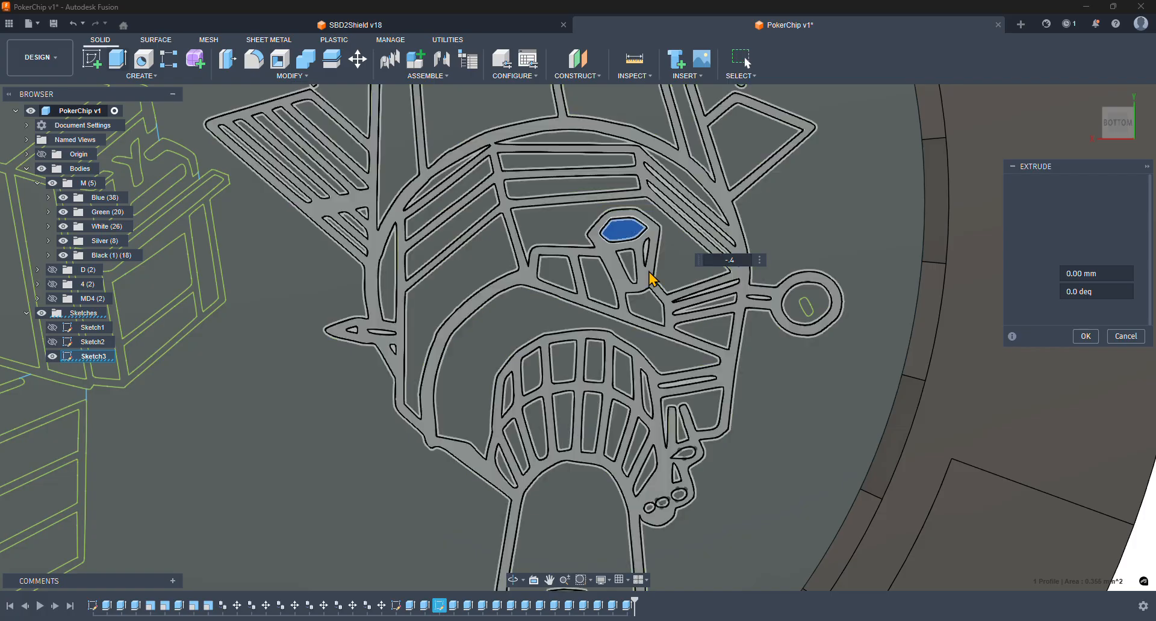
type("-.4")
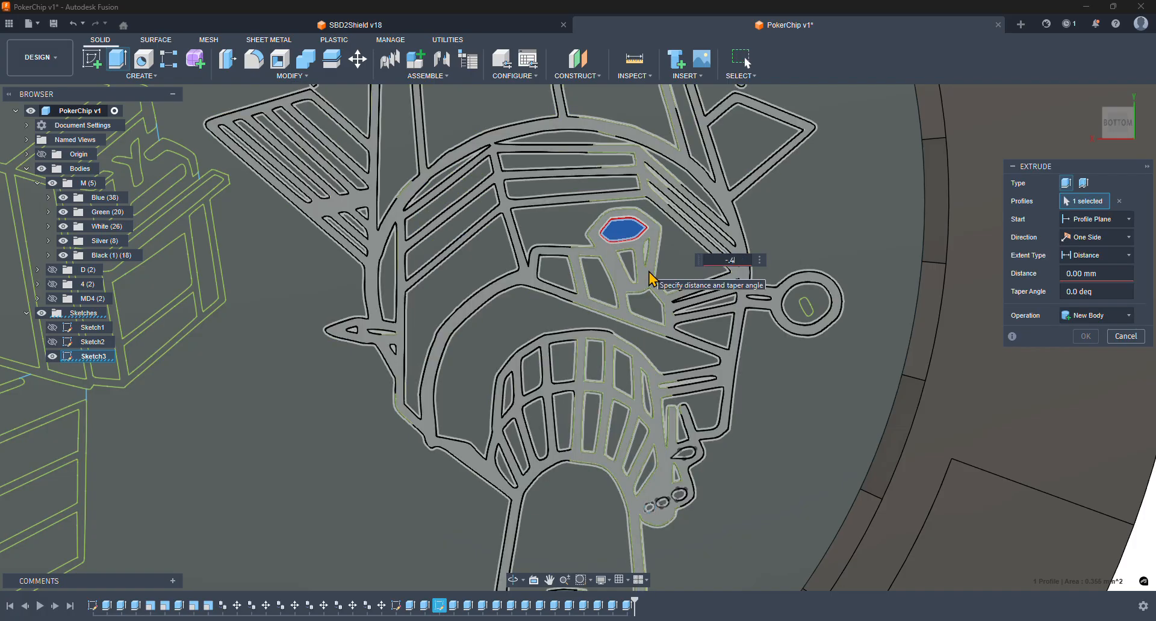
left_click(1105, 319)
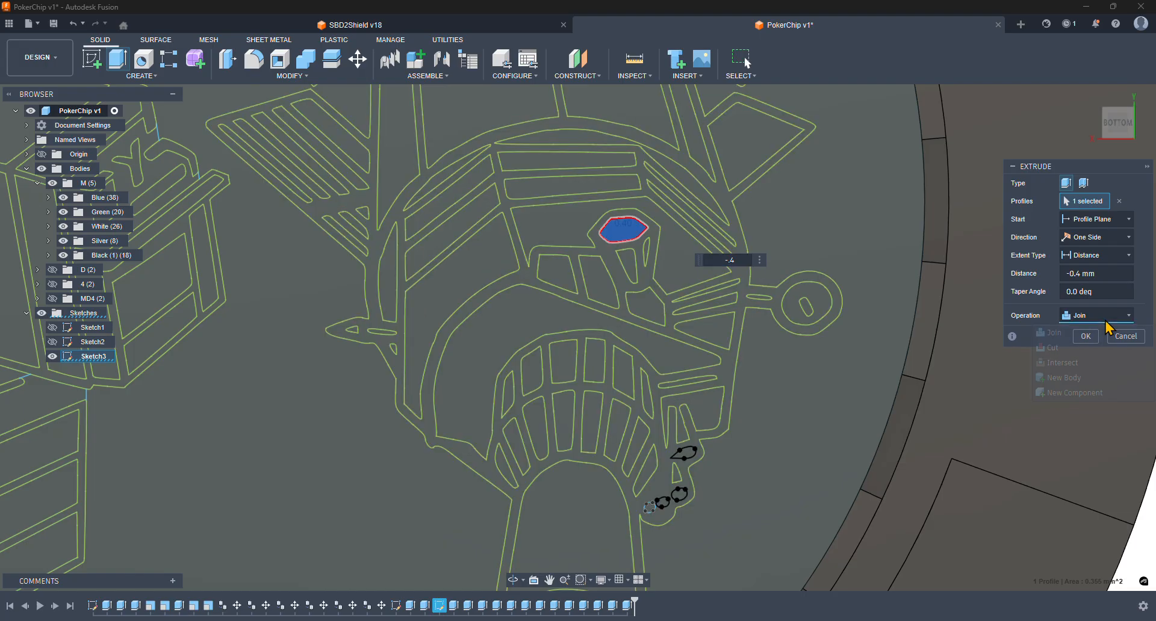
left_click(1075, 378)
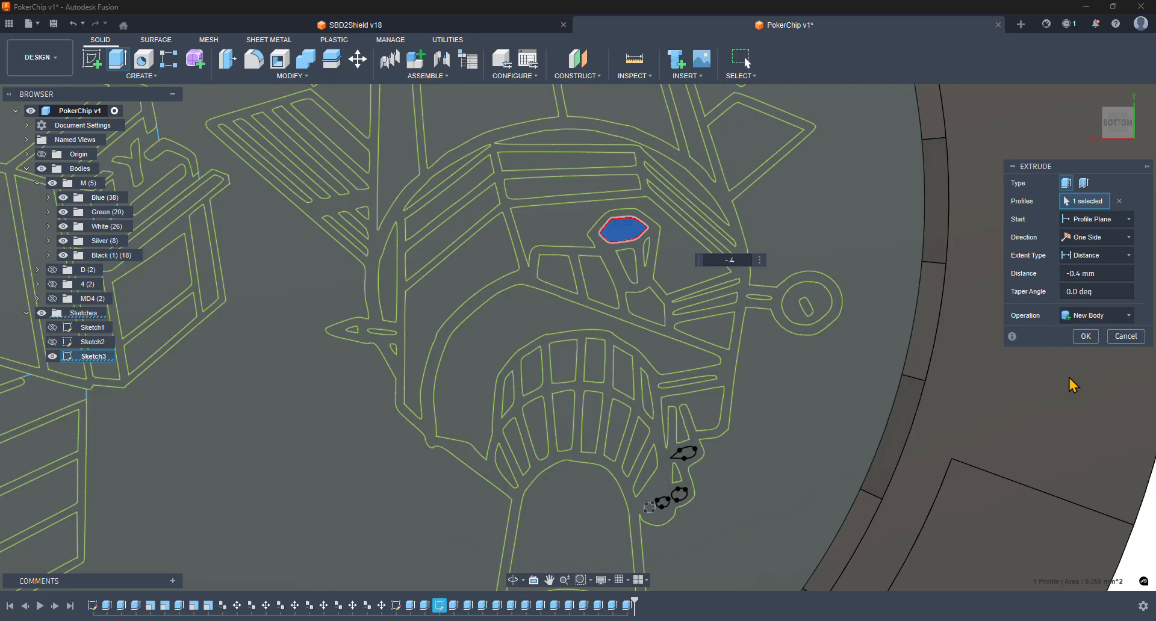
left_click(1087, 337)
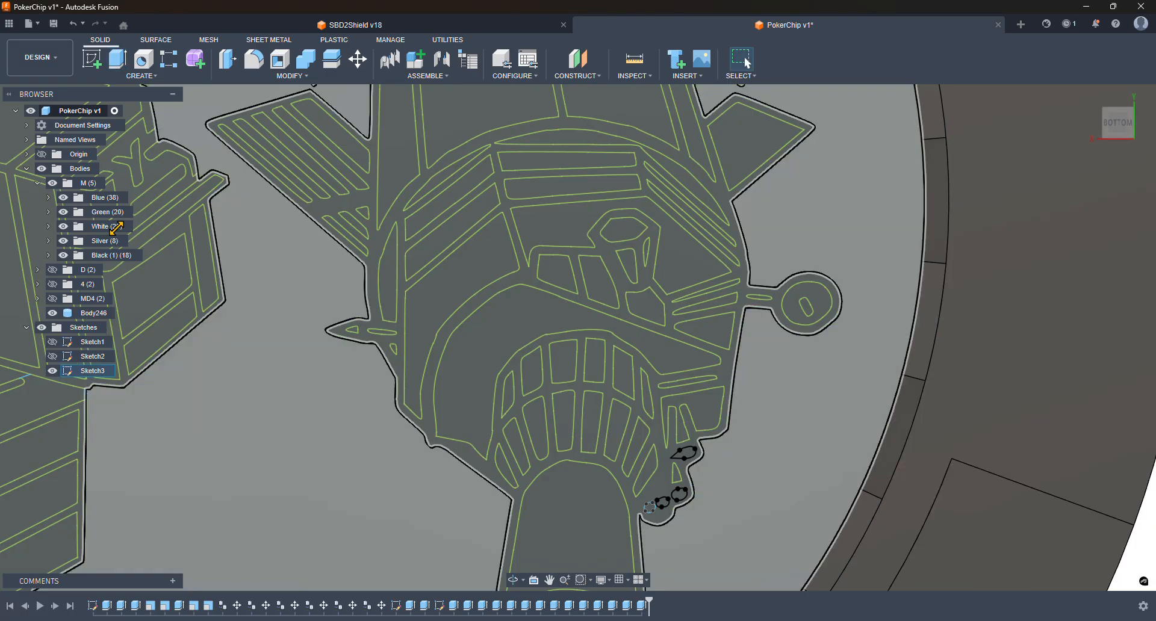
- Rename the new hexagonal body as Black (38) and move it into the Black (1) group inside M
left_click(97, 314)
double_click(95, 314)
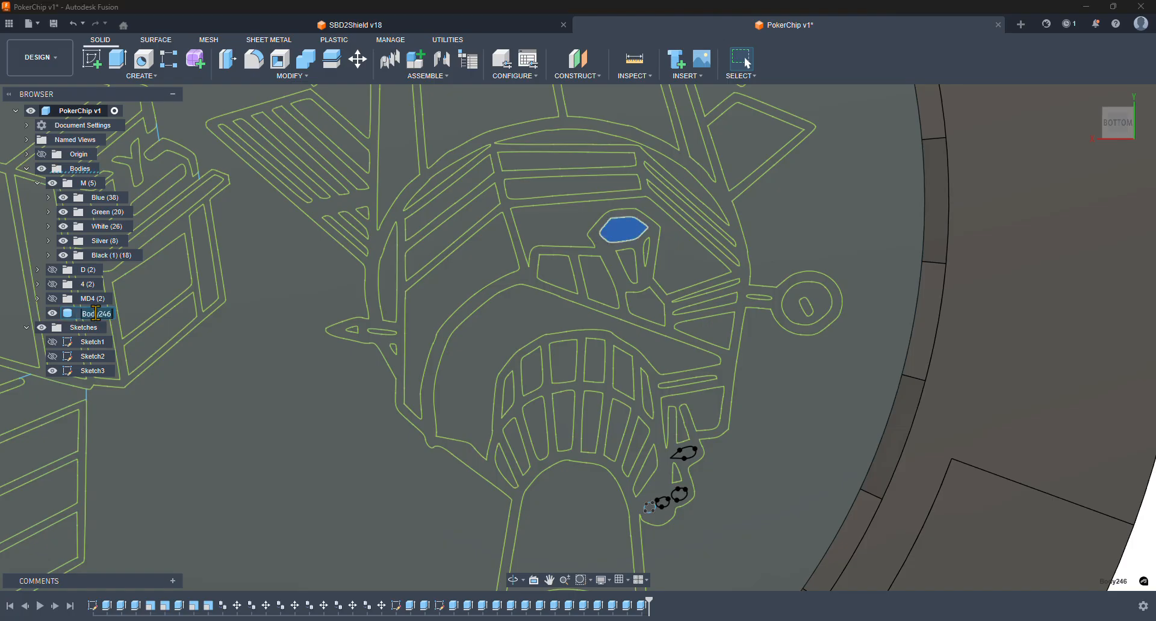
type("Black (38)")
key("Return")
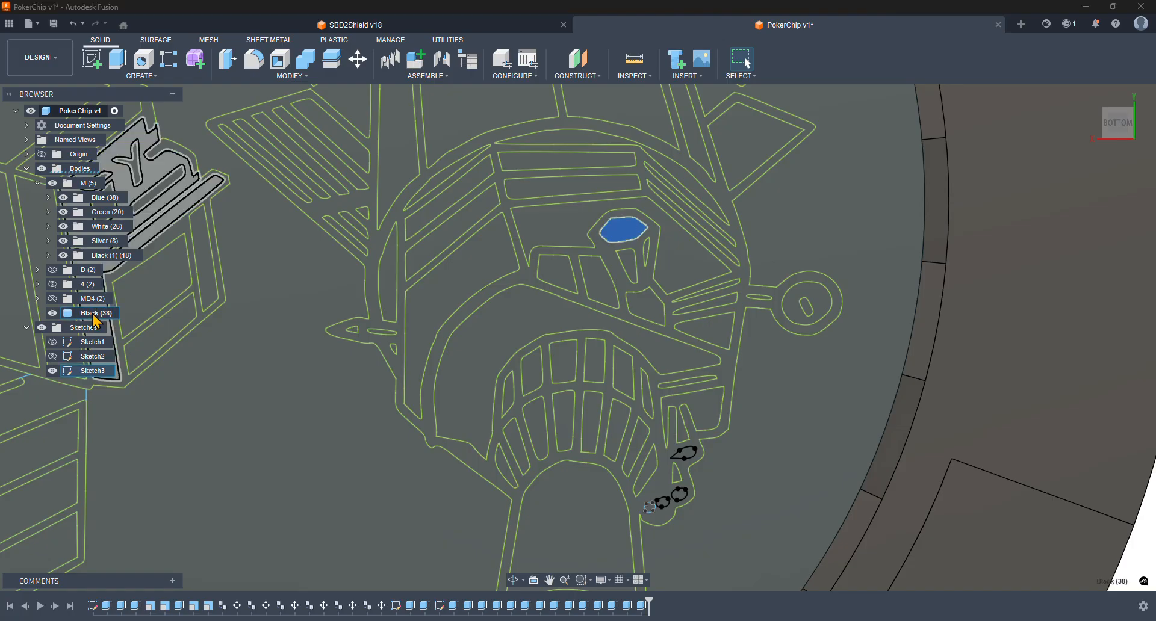
left_click_drag(96, 313, 102, 255)
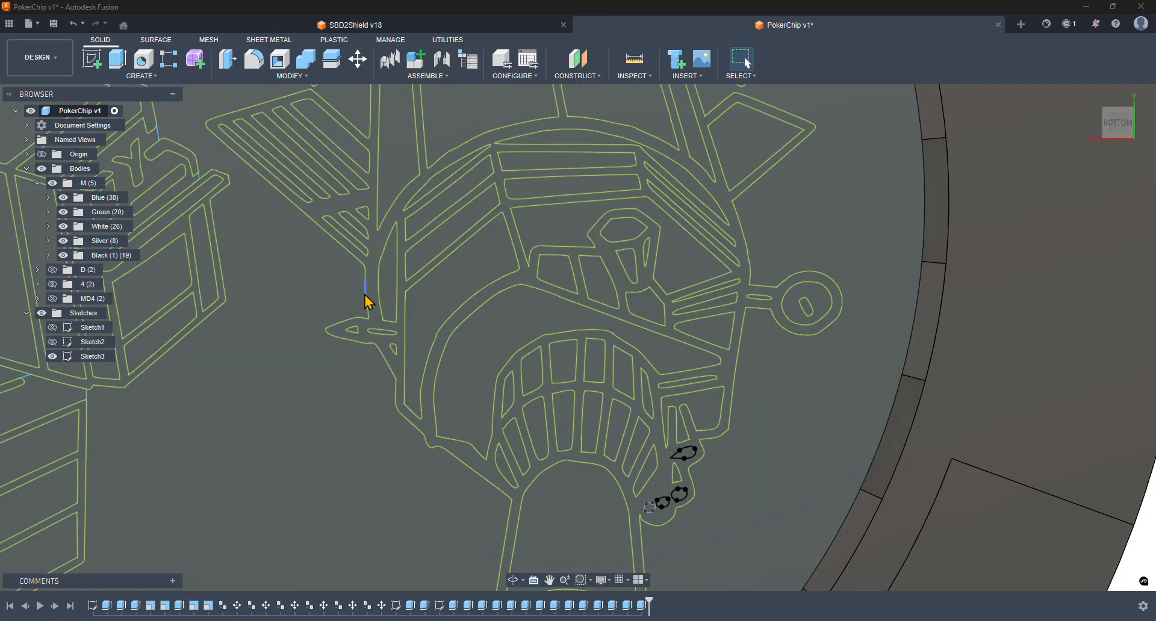
scroll(368, 302, "down", 5)
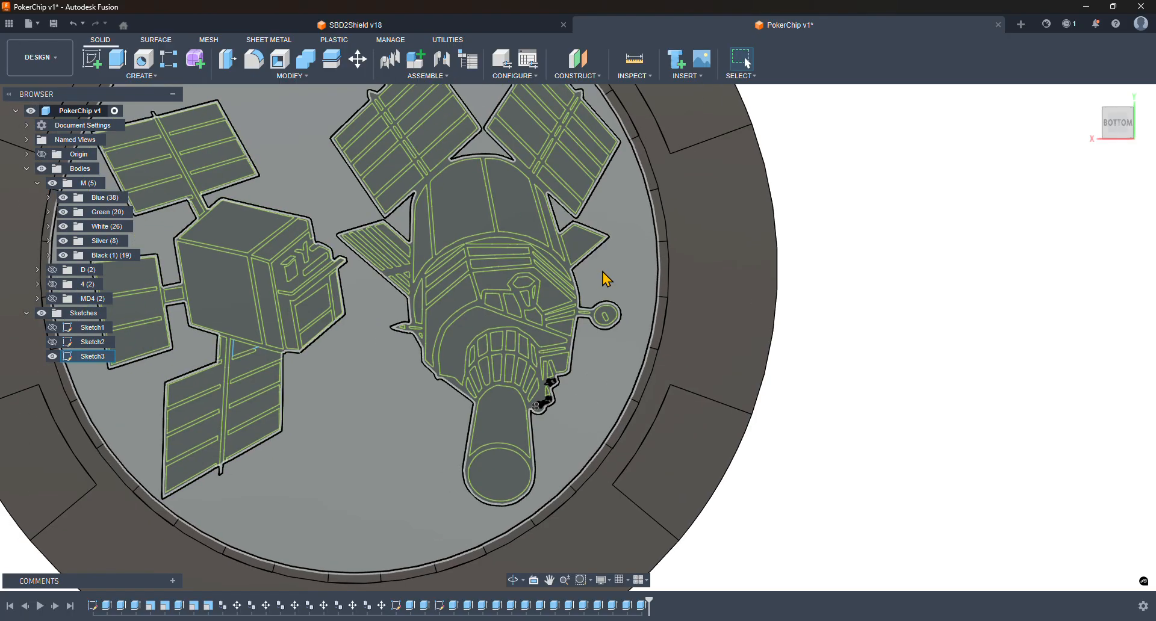
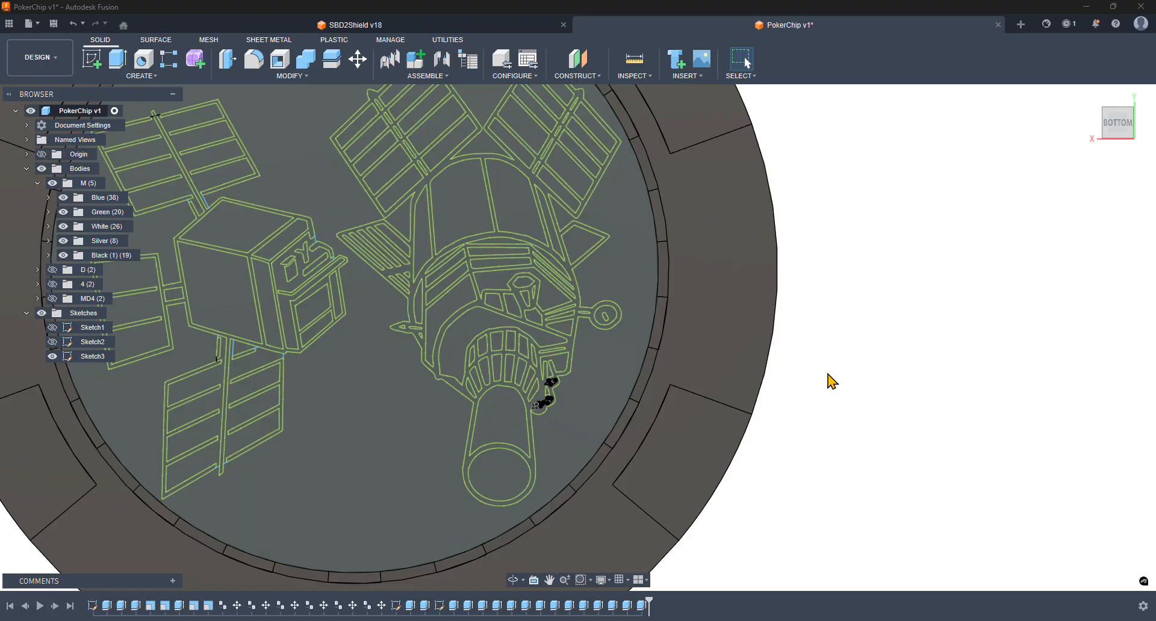
- Cut the elliptical profile at the end of the telescope's barrel with a -0.4 mm extrude
left_click(492, 490)
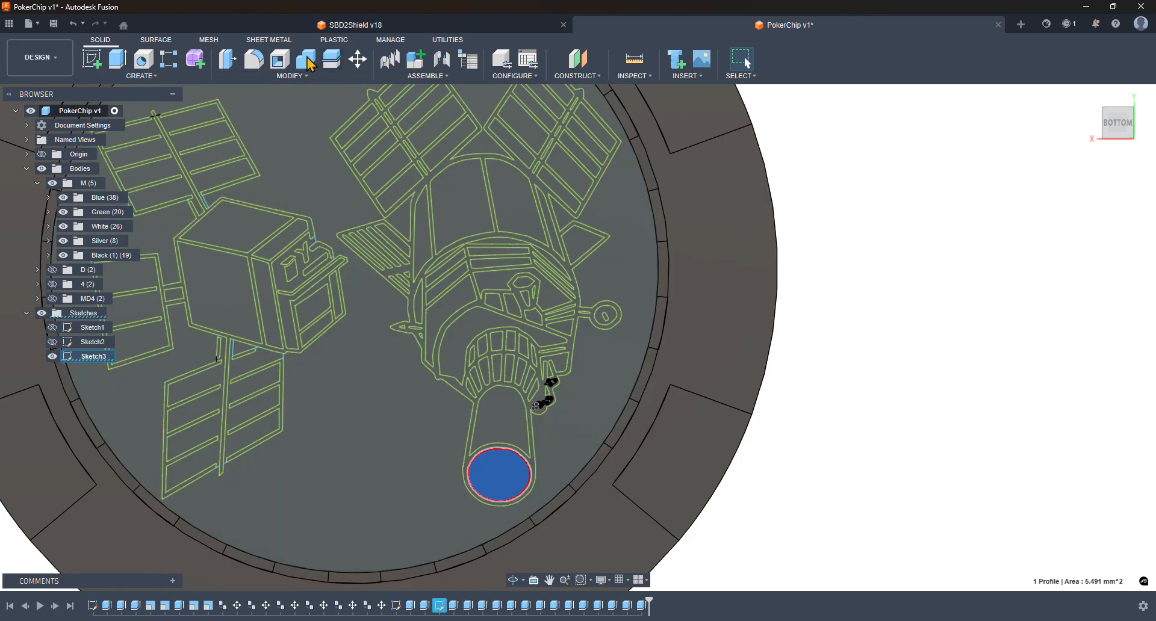
left_click(118, 60)
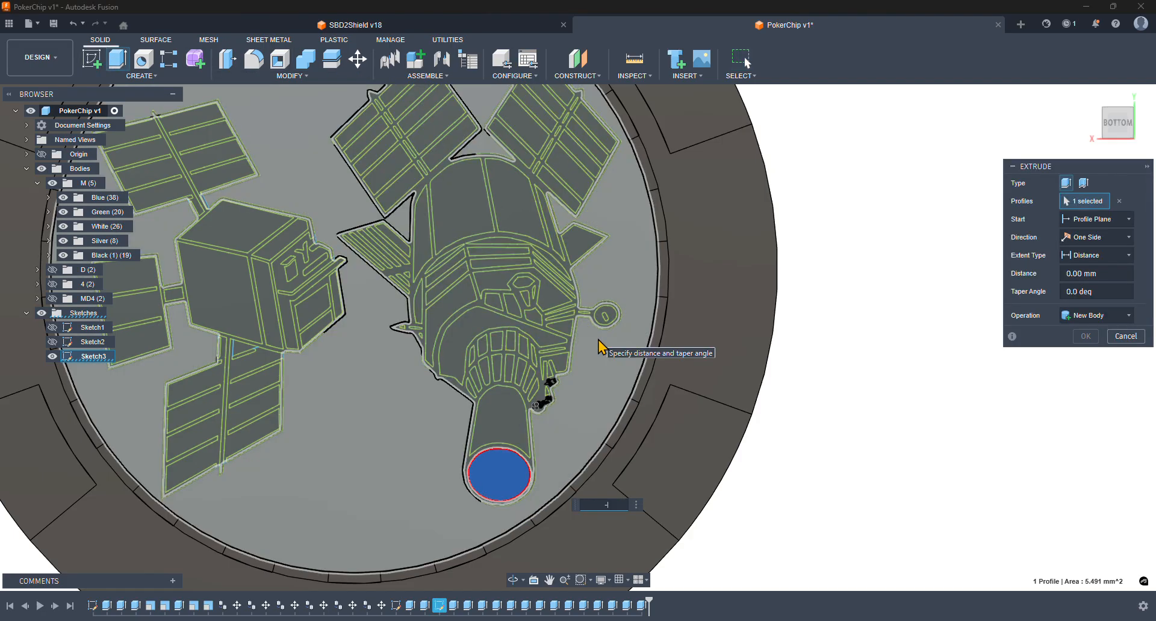
type("-.4")
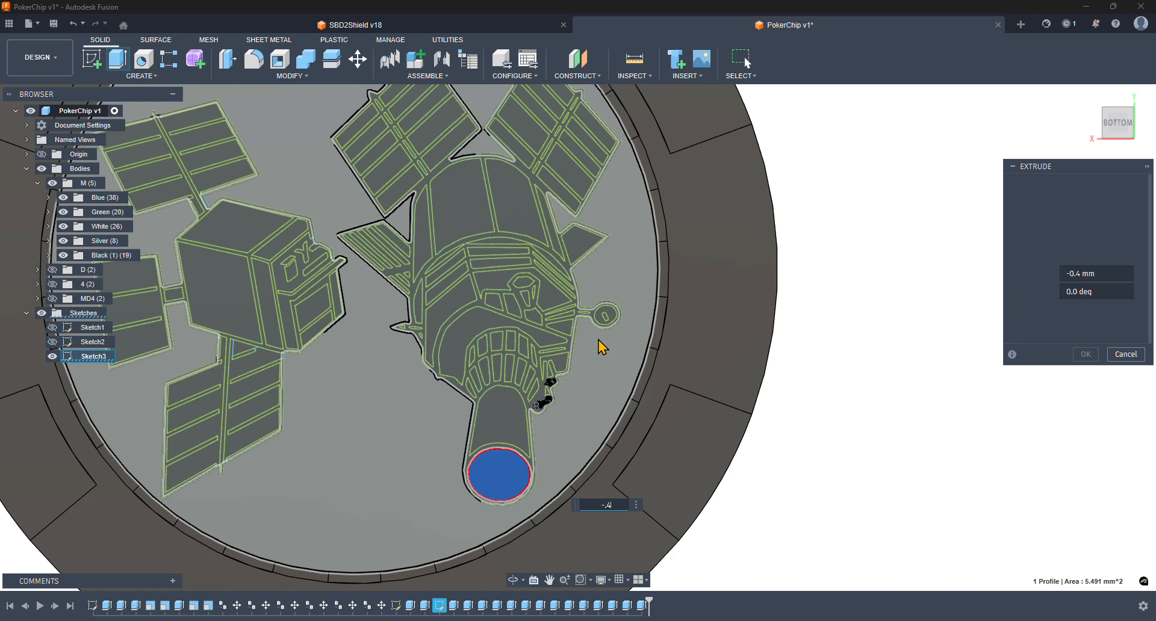
left_click(1085, 355)
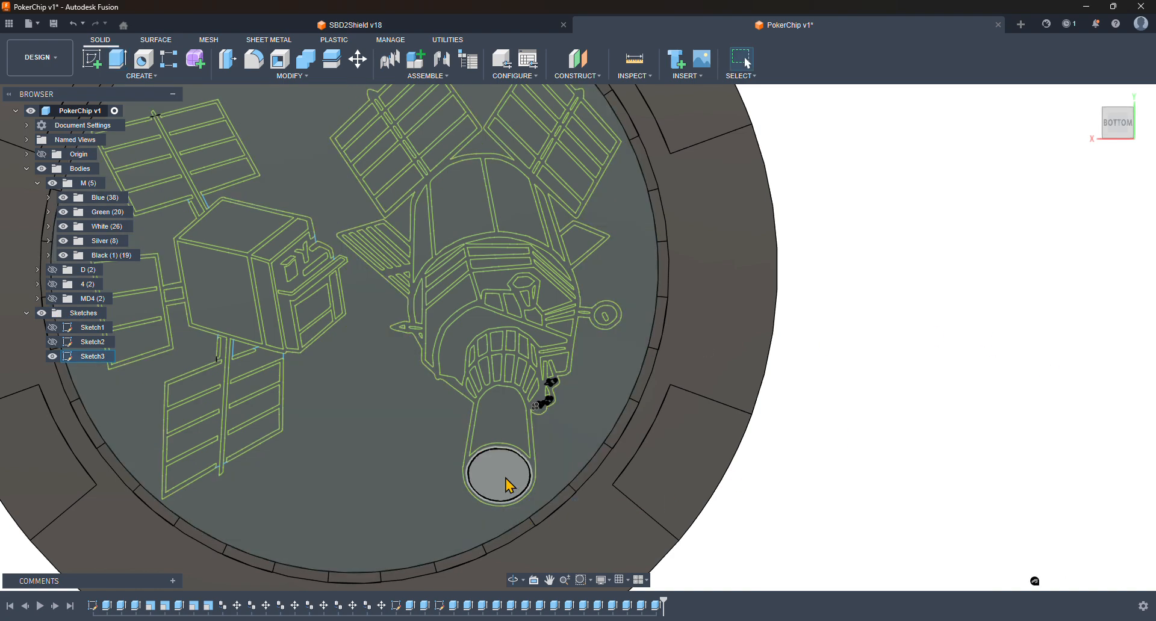
- Extrude the same elliptical profile by -0.4 mm as a new body
left_click(117, 59)
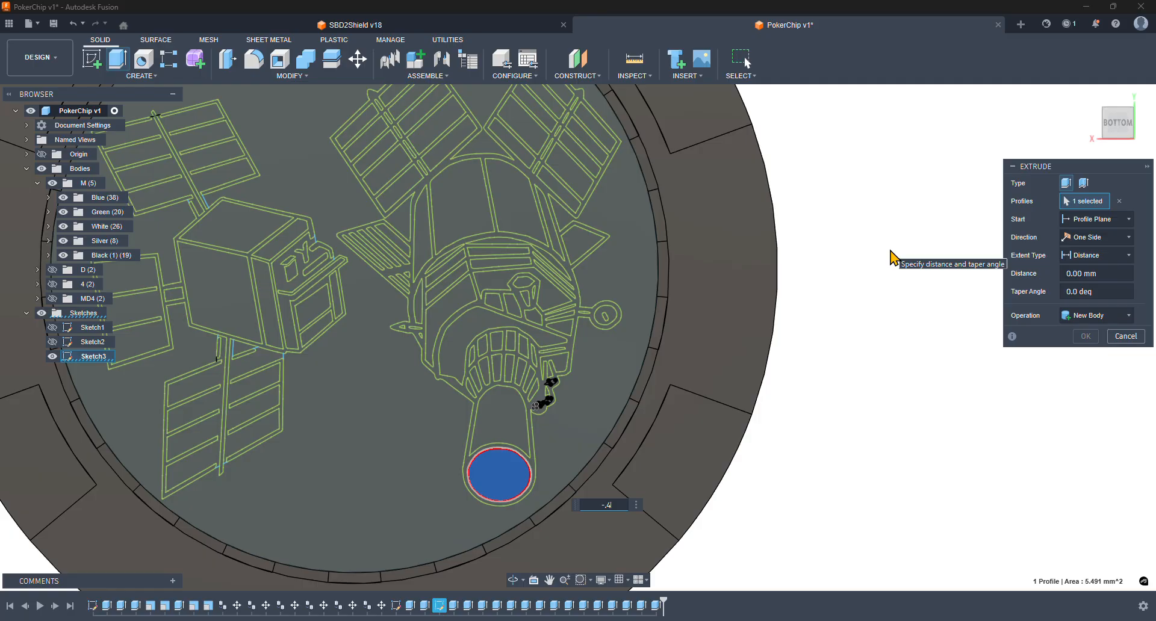
left_click(1081, 316)
left_click(1078, 381)
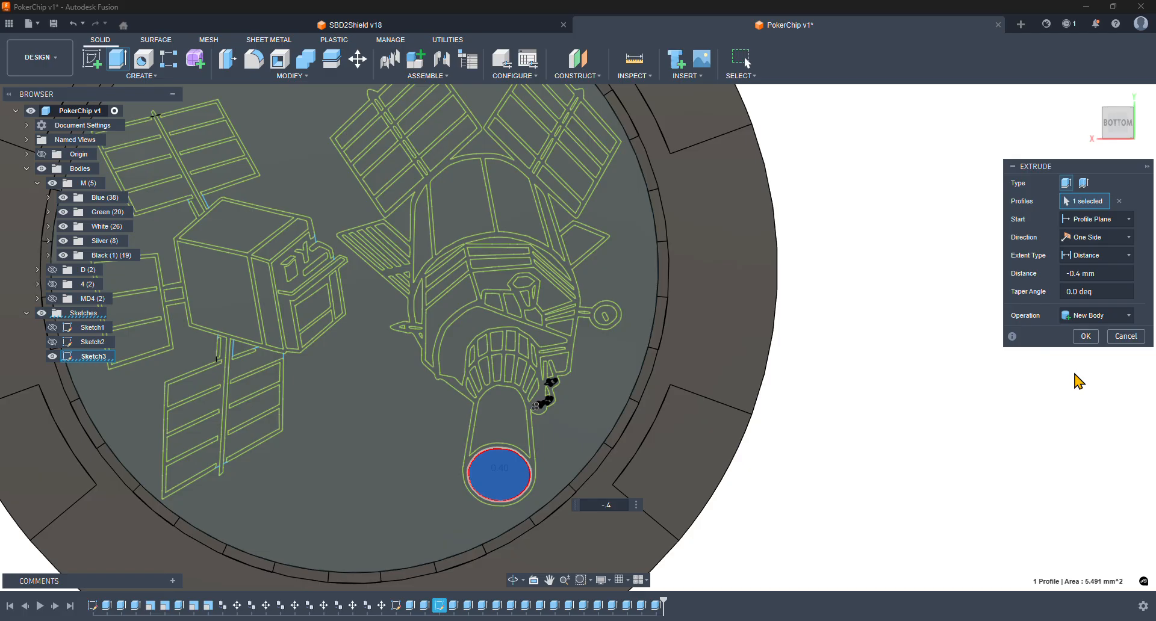
left_click(1085, 342)
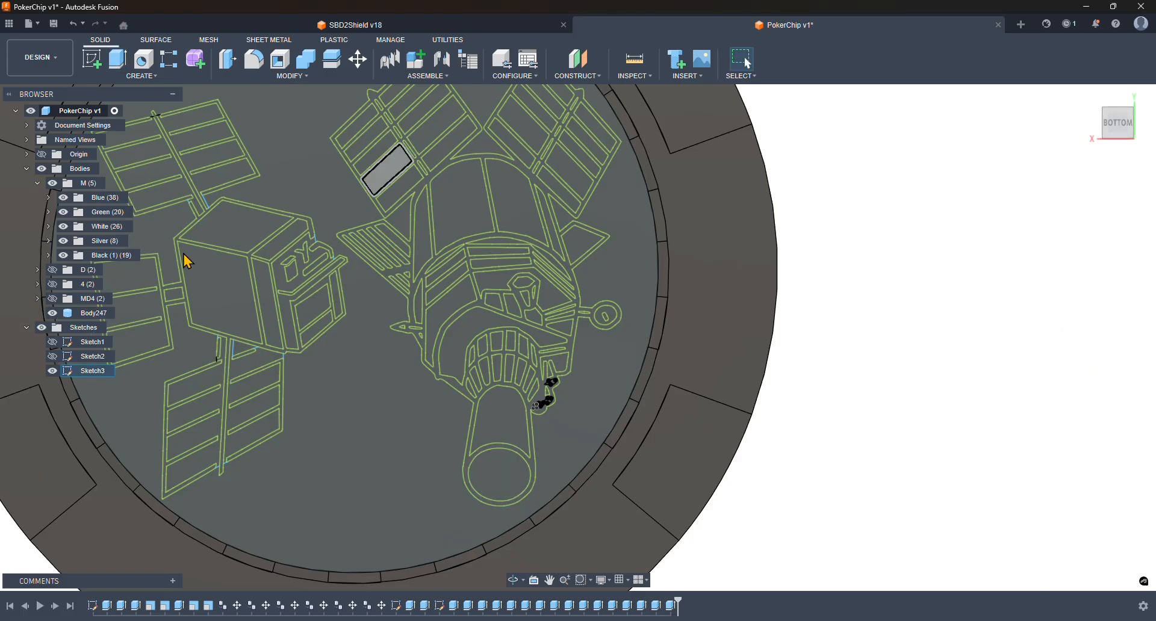
- Rename the new elliptical body as Black and try to move it into the Black (1) group inside M
double_click(87, 313)
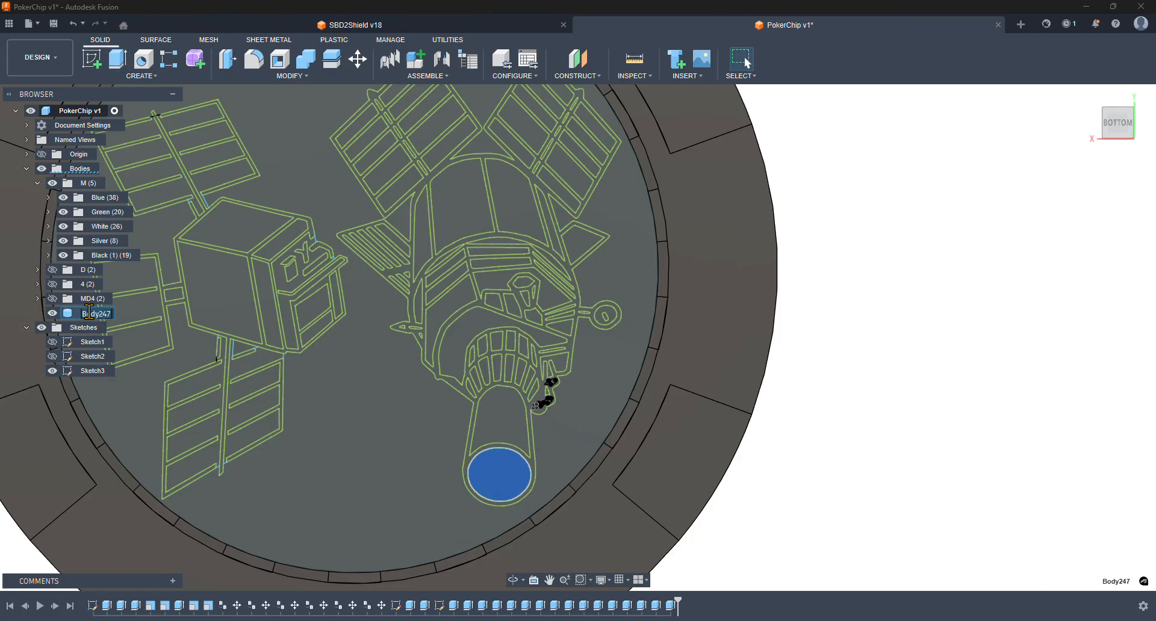
type("Black")
key("Return")
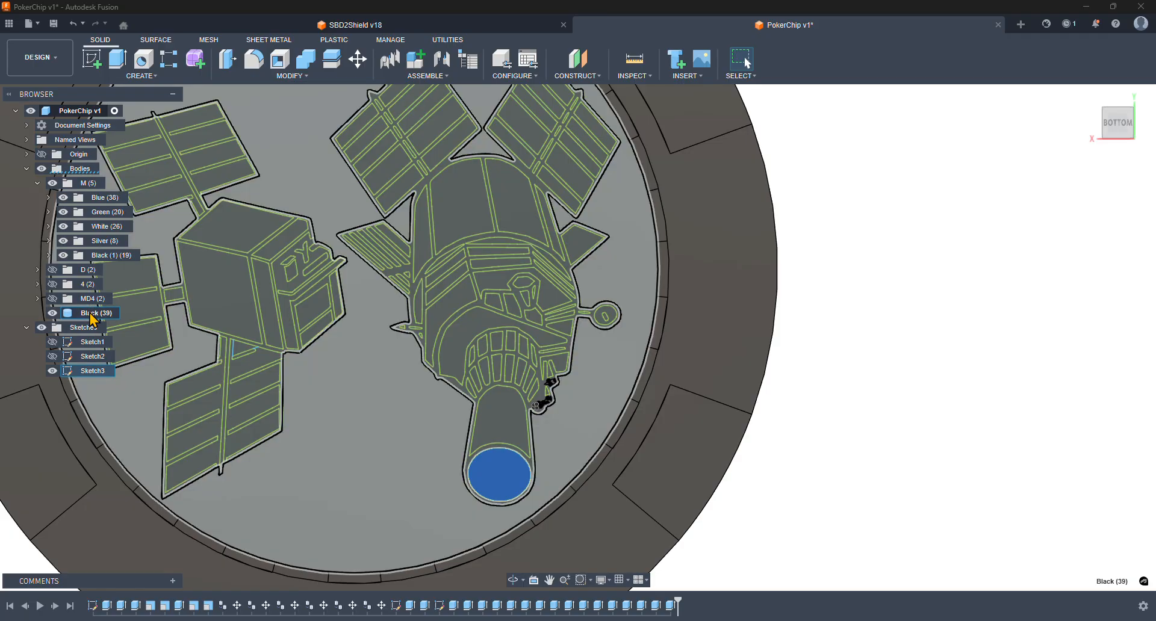
mouse_move(92, 320)
left_mouse_down()
mouse_move(114, 209)
mouse_move(108, 262)
left_mouse_up()
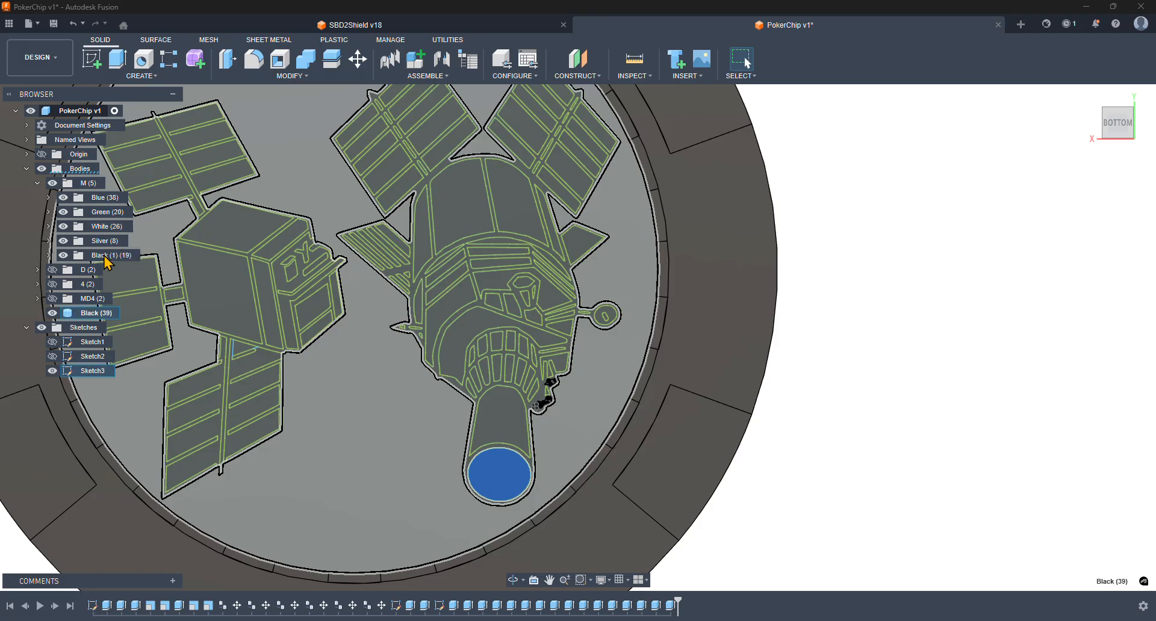
mouse_move(84, 313)
left_mouse_down()
mouse_move(121, 262)
mouse_move(90, 257)
mouse_move(100, 261)
left_mouse_up()
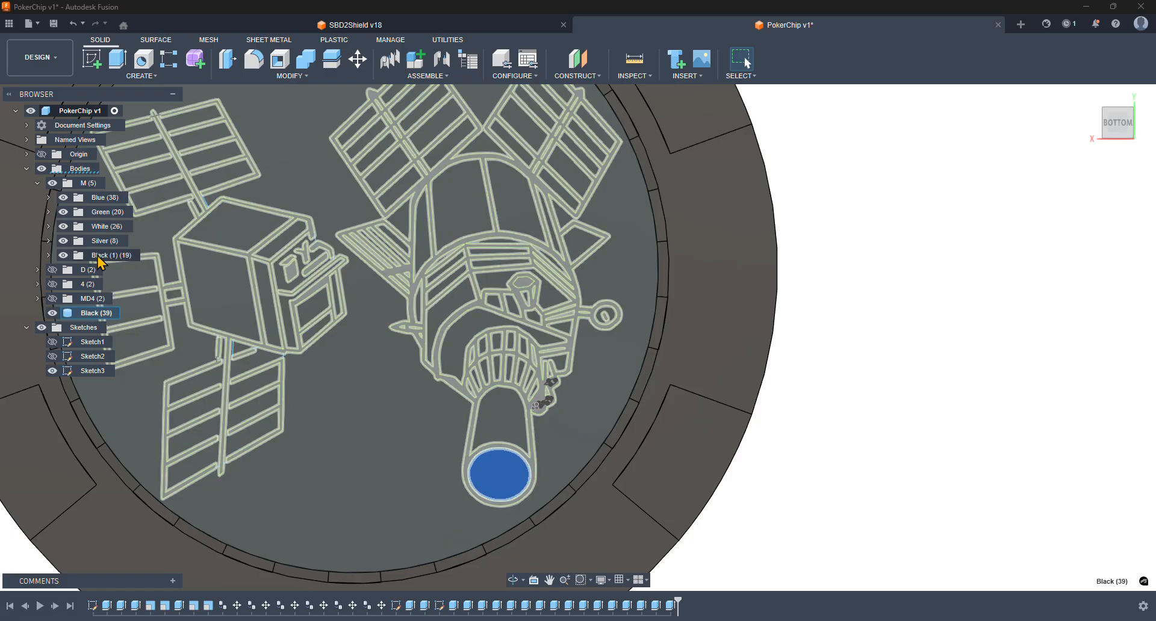
- Select the six strip profiles in the two rows across the telescope's curved upper band, leaving out the narrow side sliver
scroll(551, 284, "down", 2)
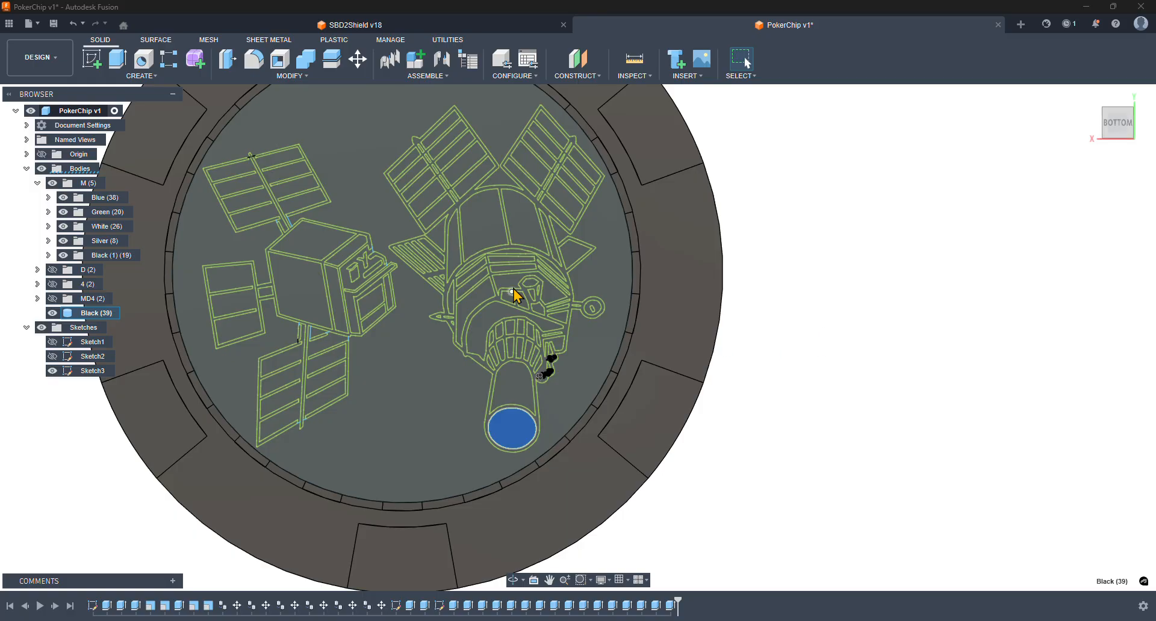
scroll(478, 281, "up", 5)
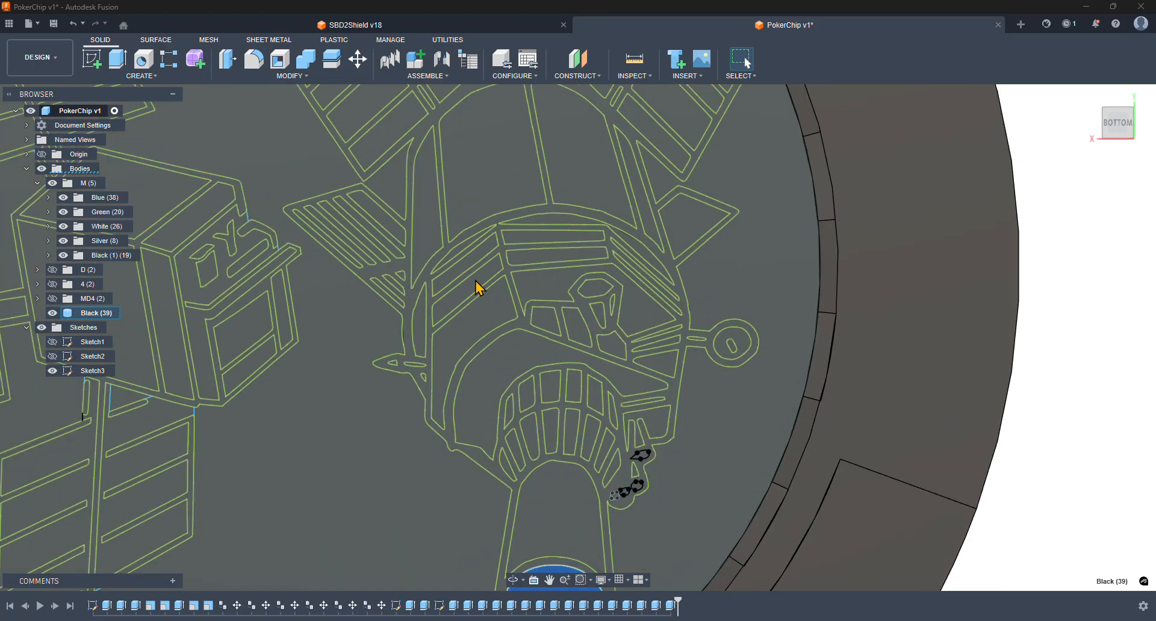
left_click(479, 289)
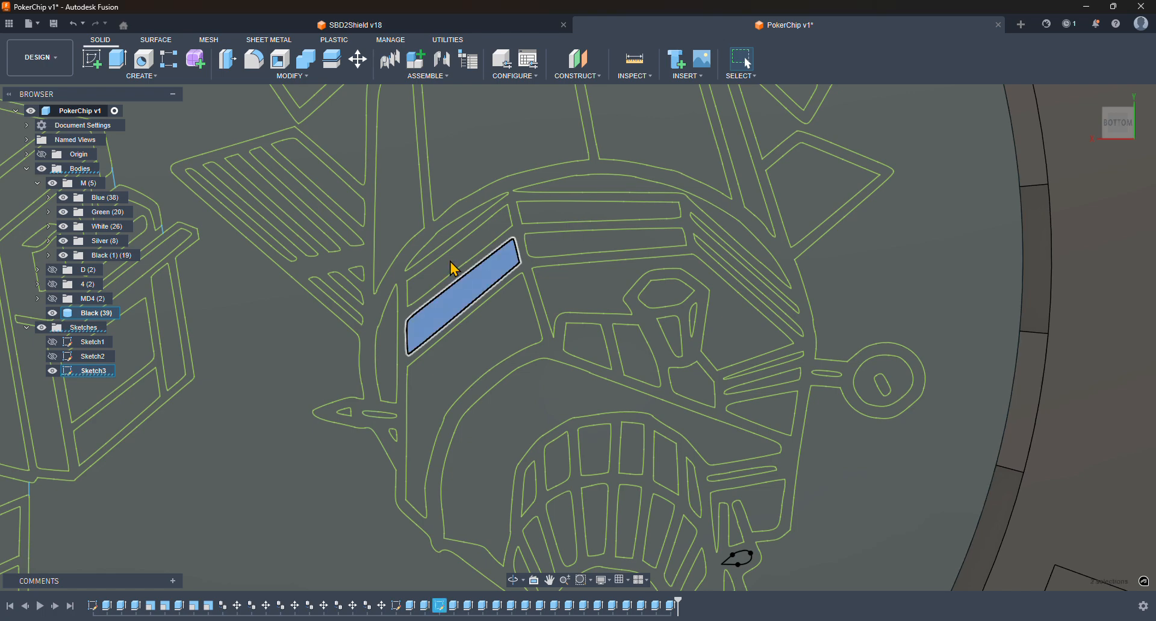
left_click(472, 258)
left_click(556, 227)
left_click(568, 250)
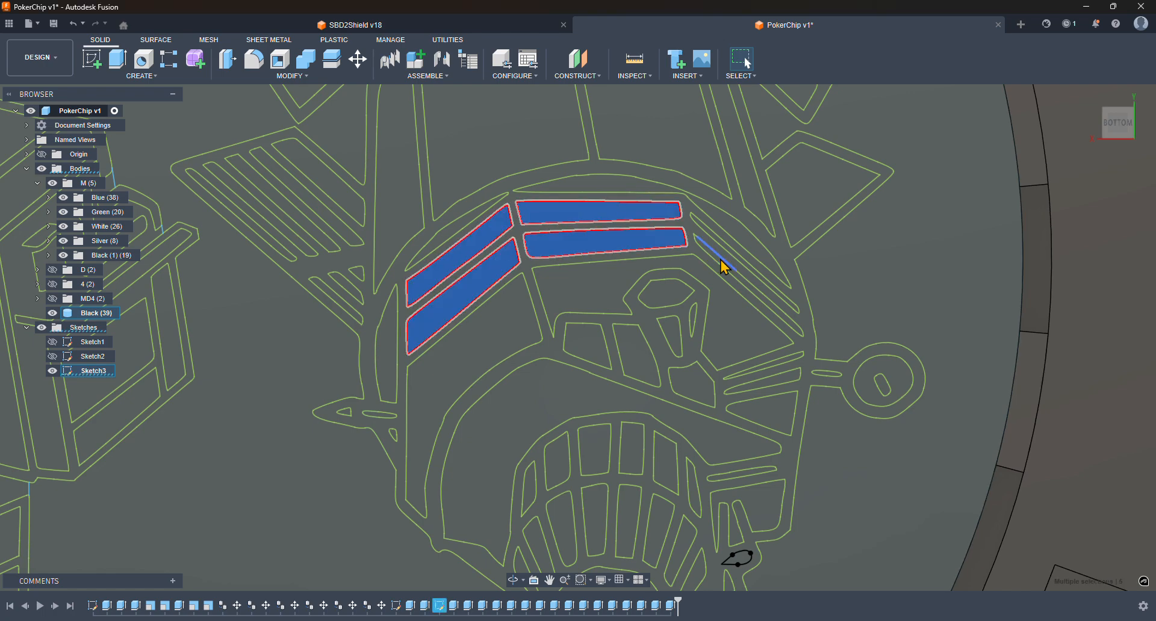
scroll(765, 304, "up", 3)
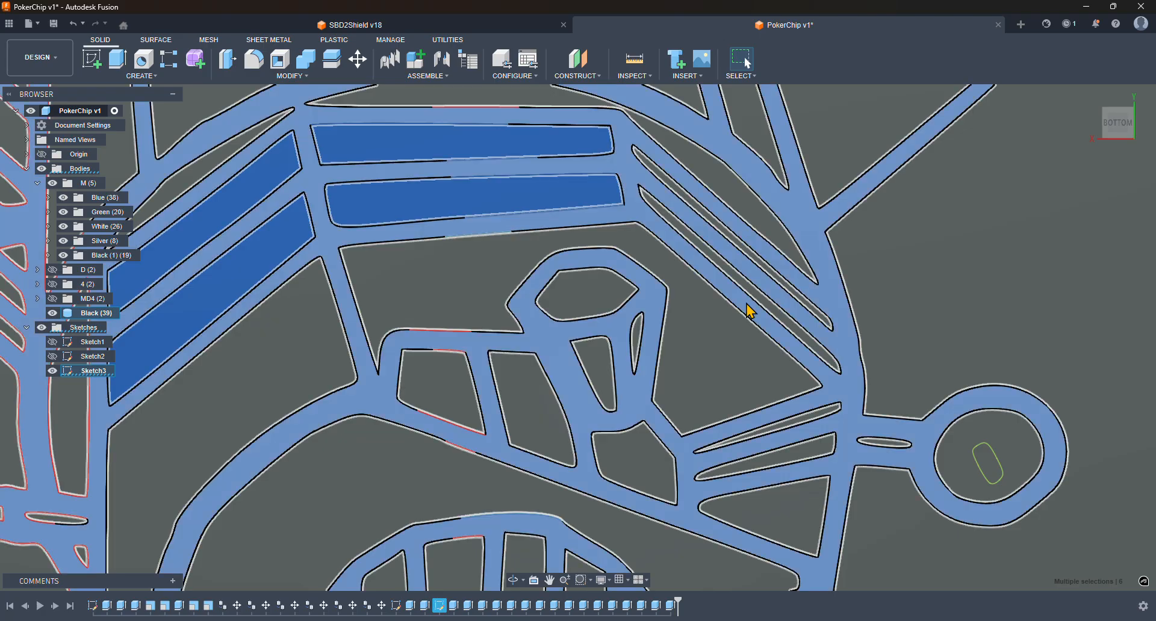
left_click(793, 299)
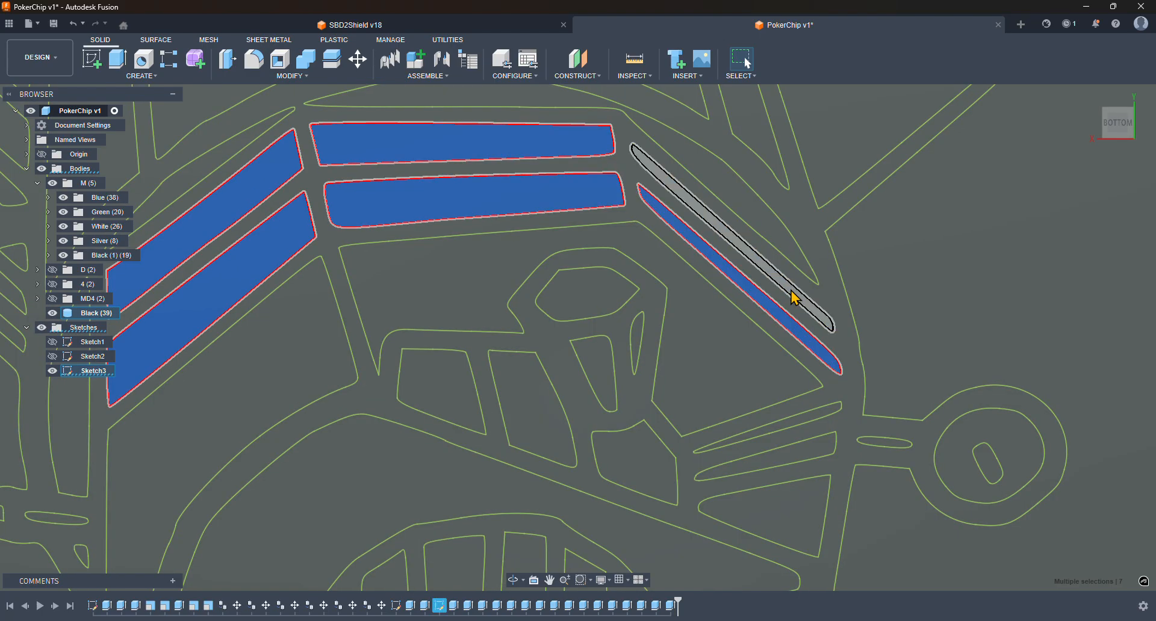
left_click(794, 298)
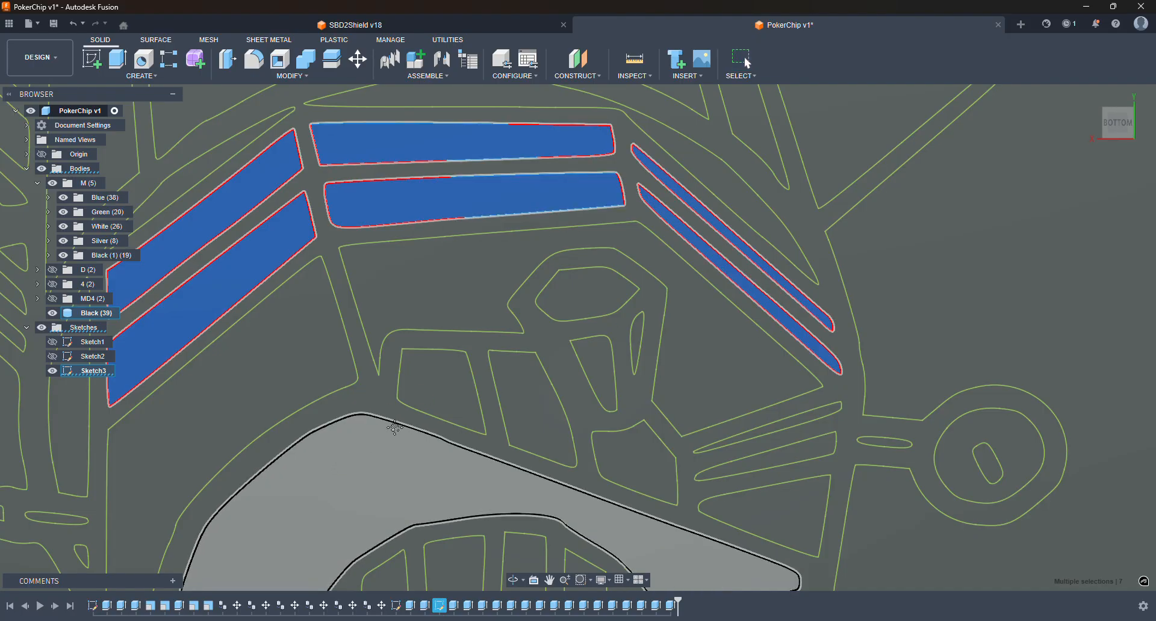
middle_click_drag(335, 465, 577, 295)
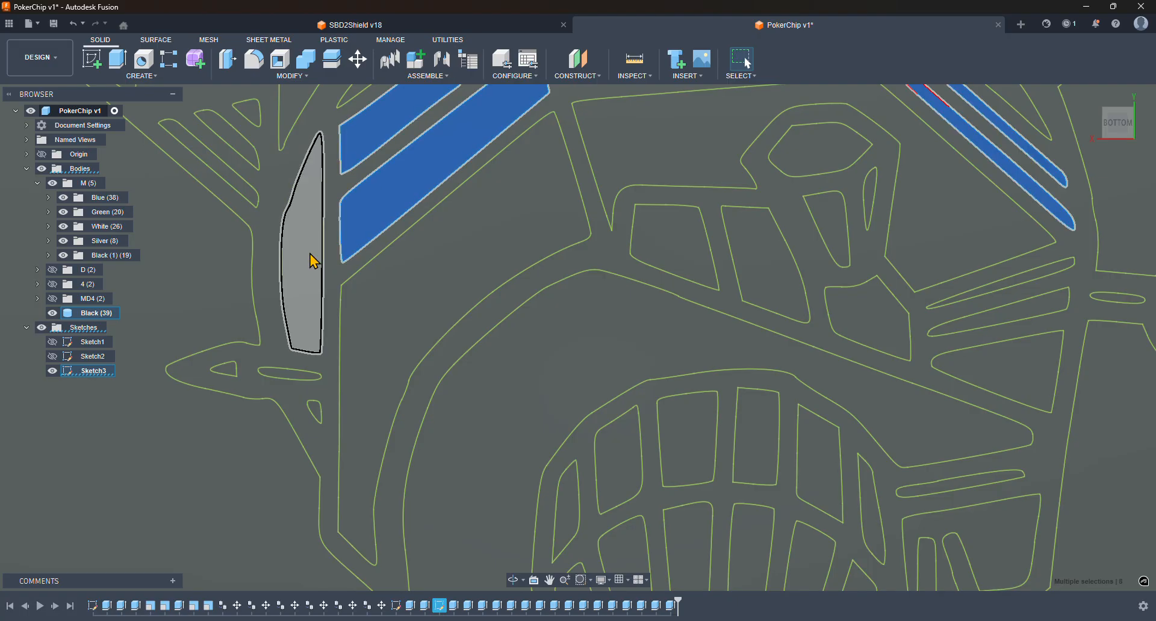
scroll(547, 298, "down", 5)
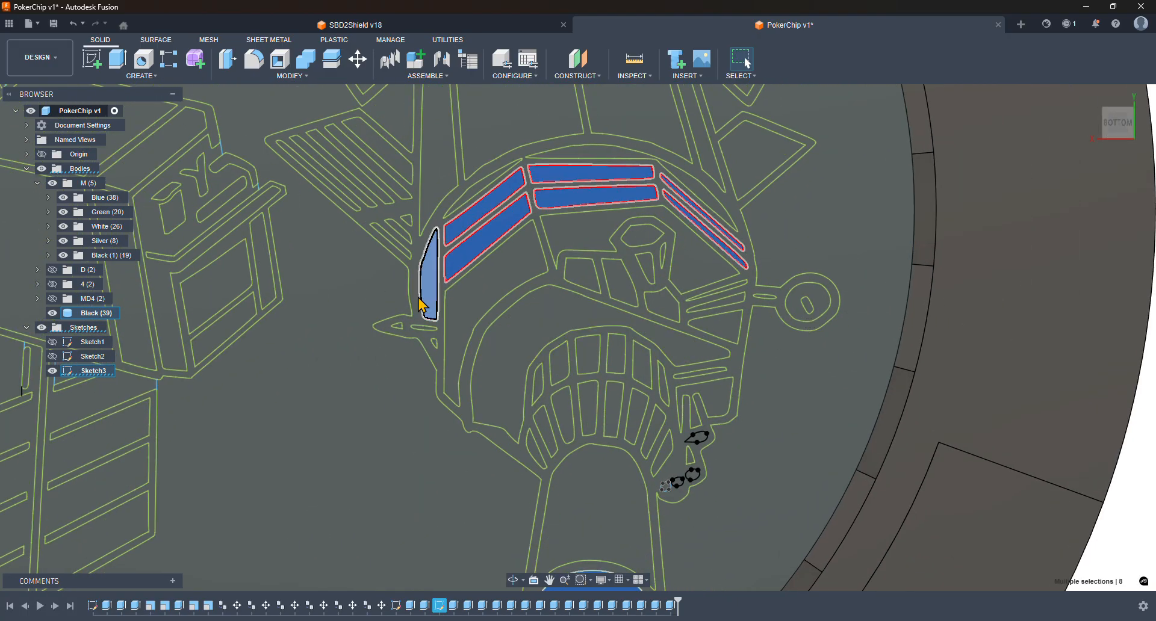
left_click(429, 296, "ctrl")
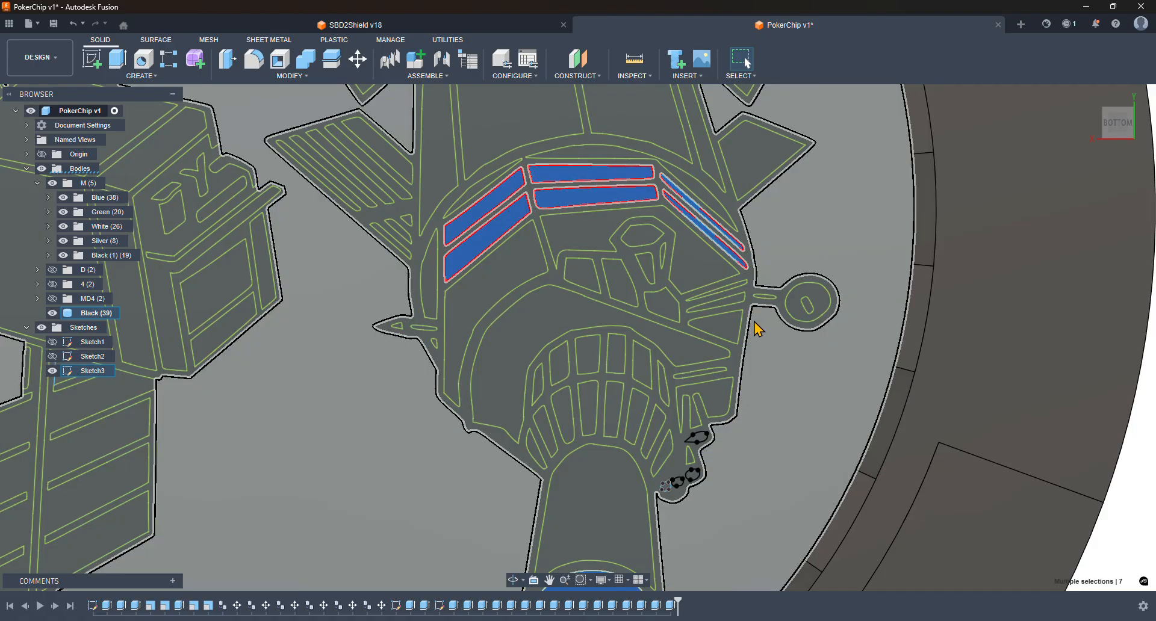
- Add the two arched profiles along the outer edge of the telescope's upper band to the selection
scroll(528, 187, "up", 4)
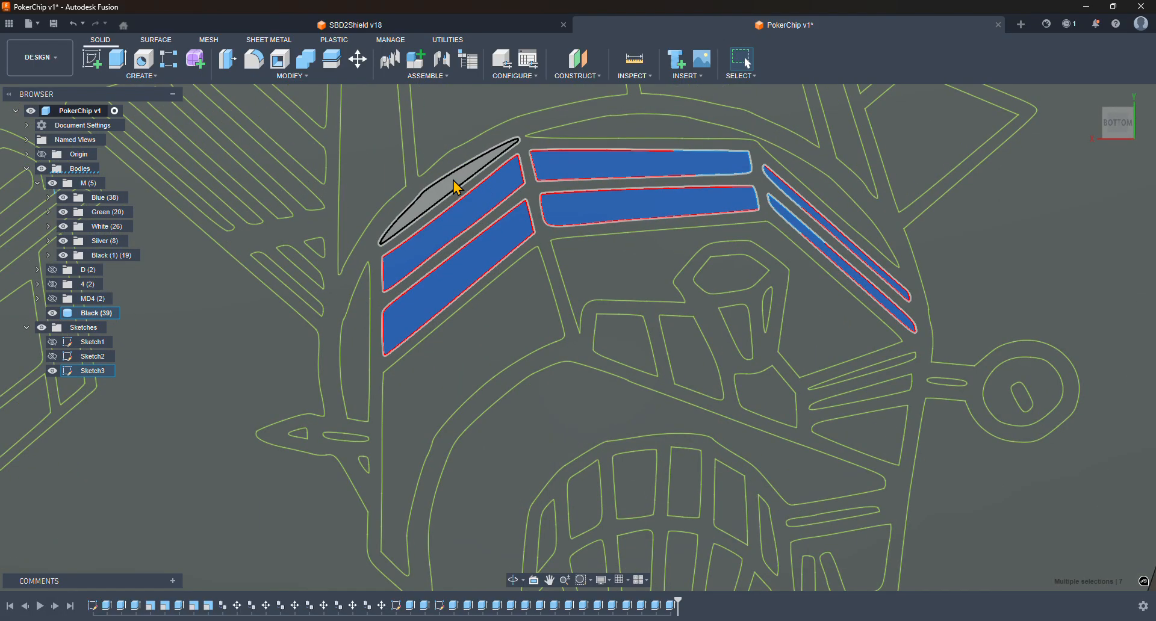
left_click(458, 188)
scroll(458, 188, "down", 2)
left_click(613, 128)
scroll(677, 216, "down", 1)
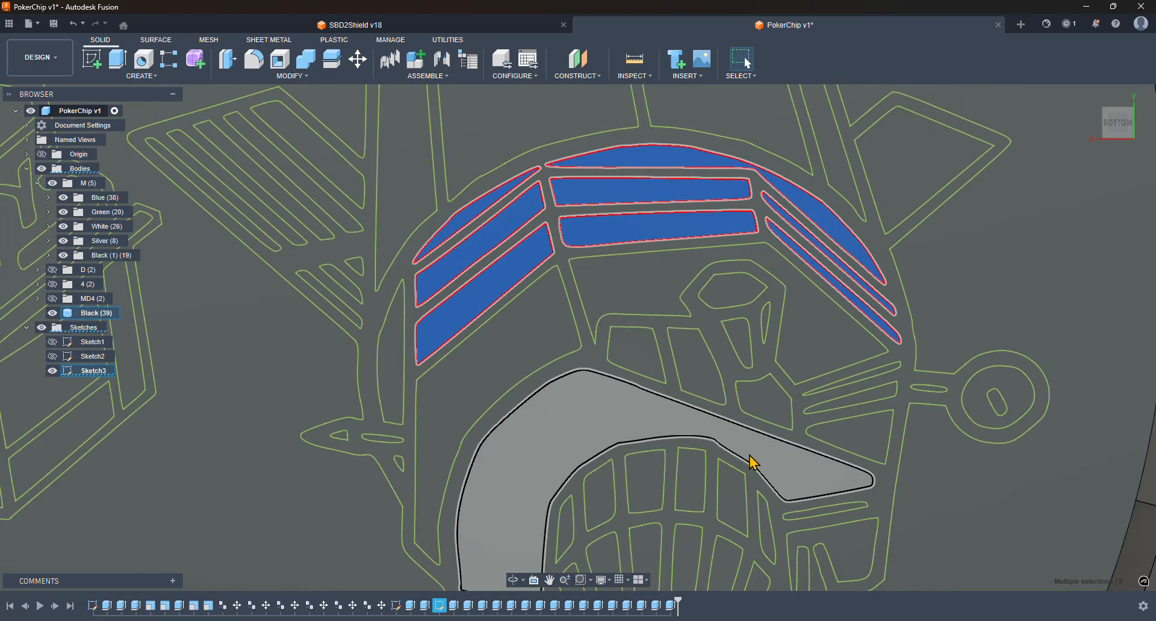
- Add the triangular profile, the two slivers above it and the small slot on the round antenna's arm to the selection
scroll(752, 459, "down", 2)
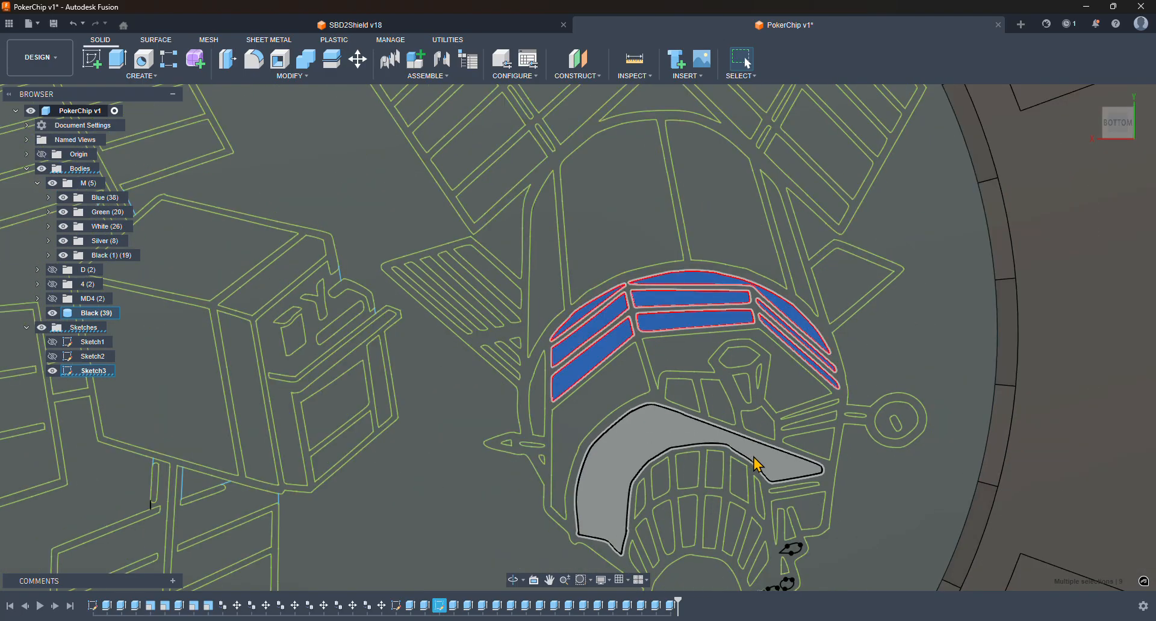
scroll(820, 443, "down", 3)
scroll(820, 443, "up", 5)
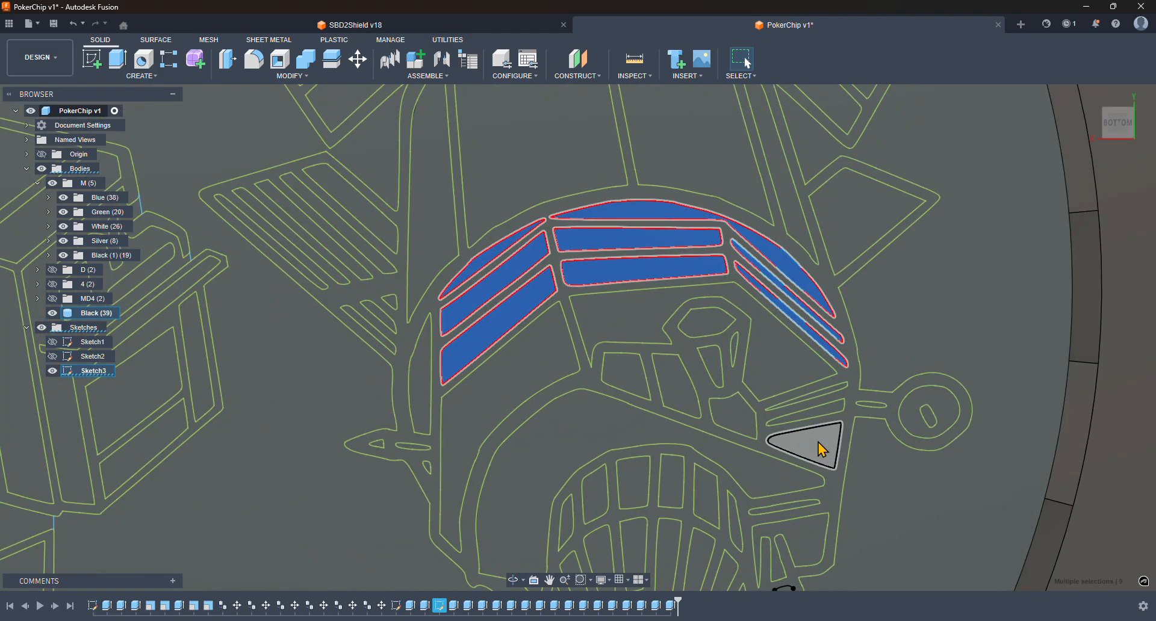
scroll(818, 443, "up", 3)
left_click(818, 444)
left_click(817, 368)
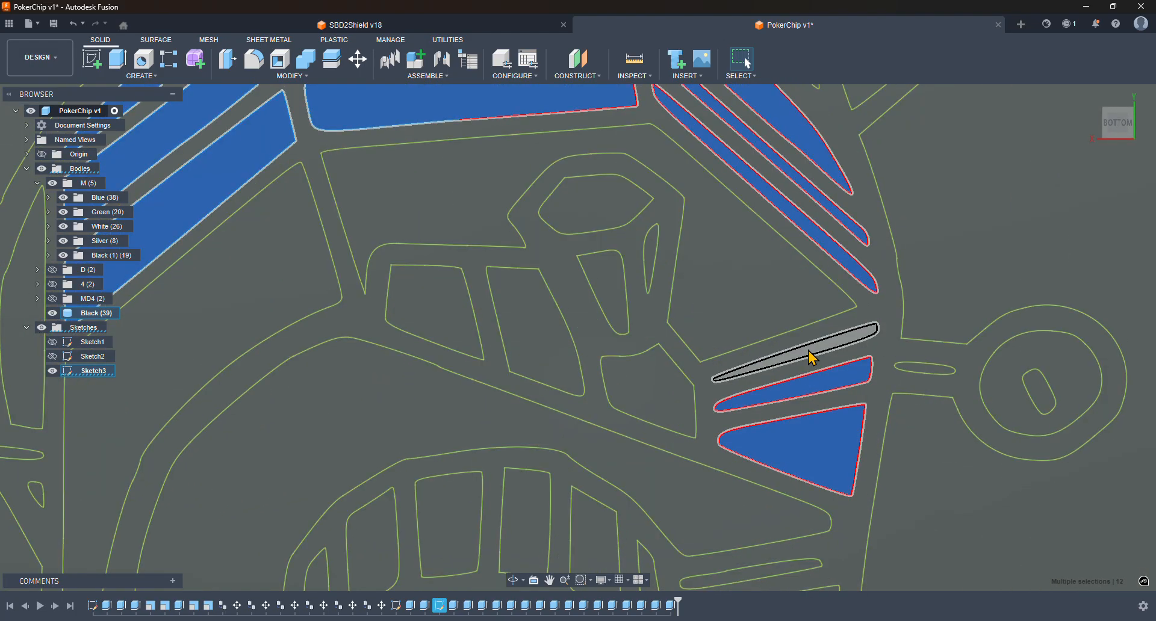
left_click(812, 358)
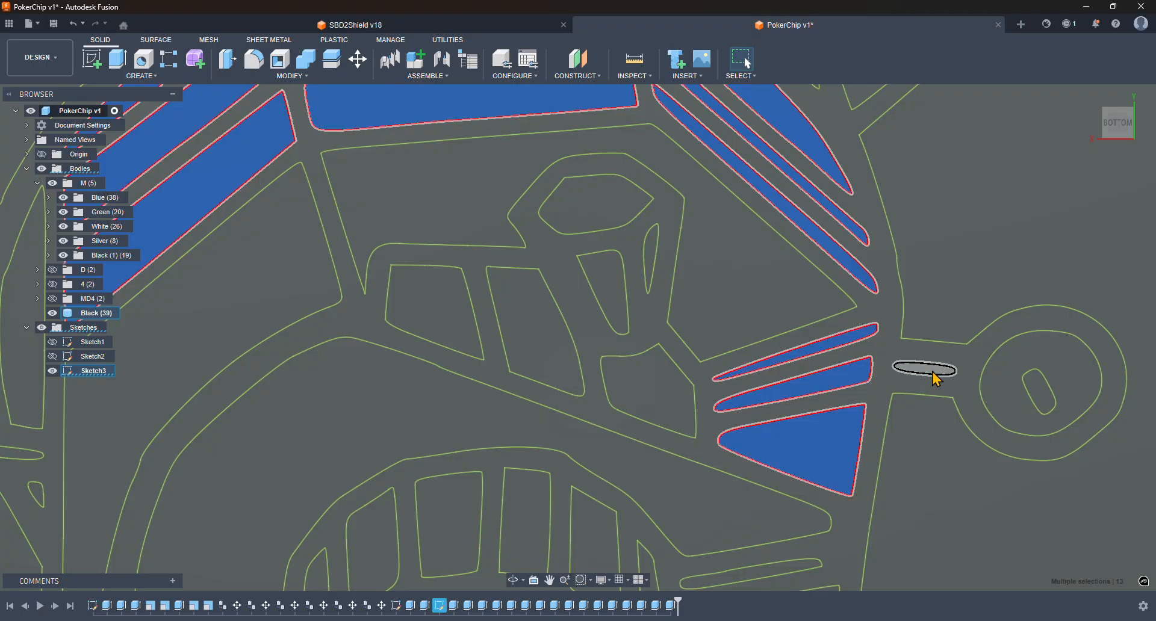
scroll(700, 304, "down", 5)
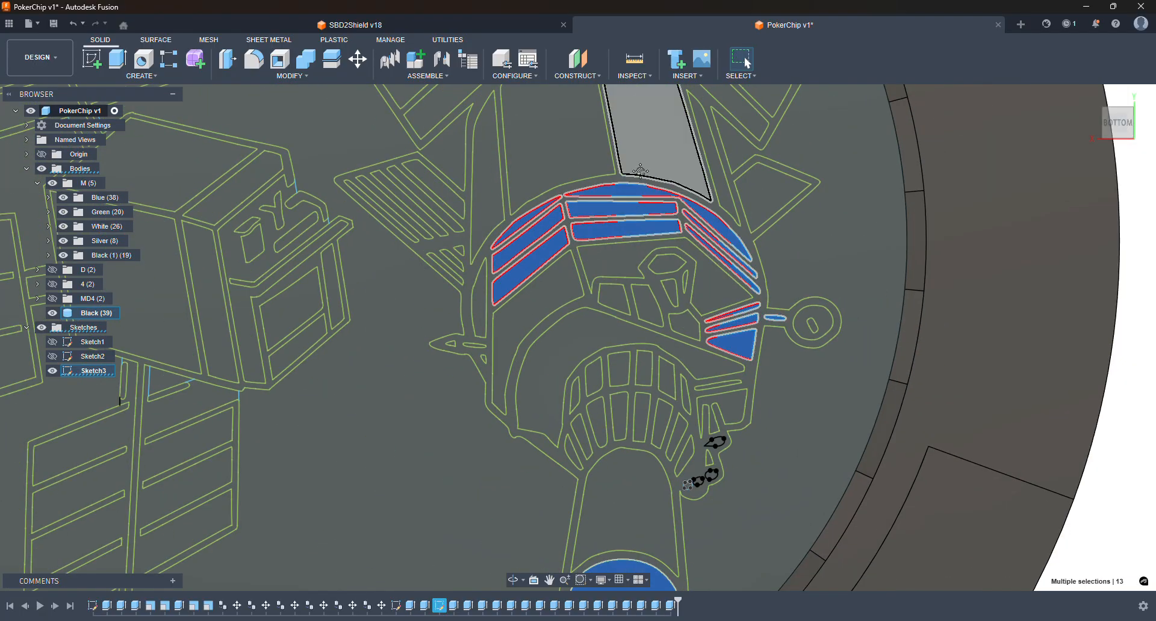
- Add the five narrow slot profiles along the centre spine of the telescope's left solar panel to the selection
middle_click_drag(641, 171, 657, 523)
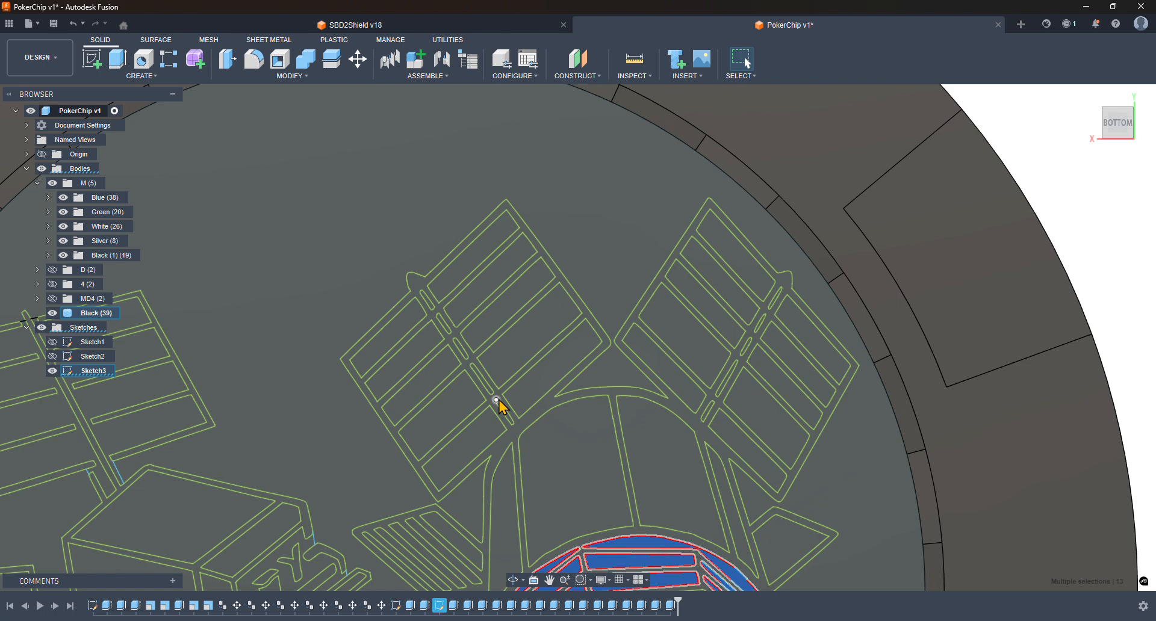
middle_click_drag(492, 476, 530, 451)
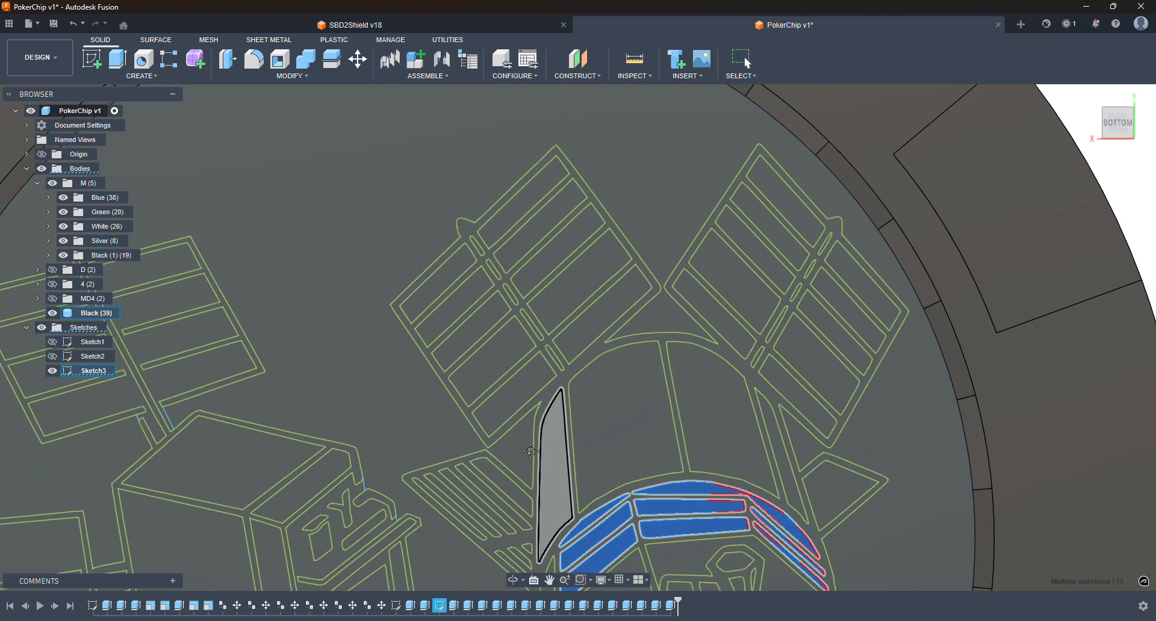
scroll(532, 387, "up", 10)
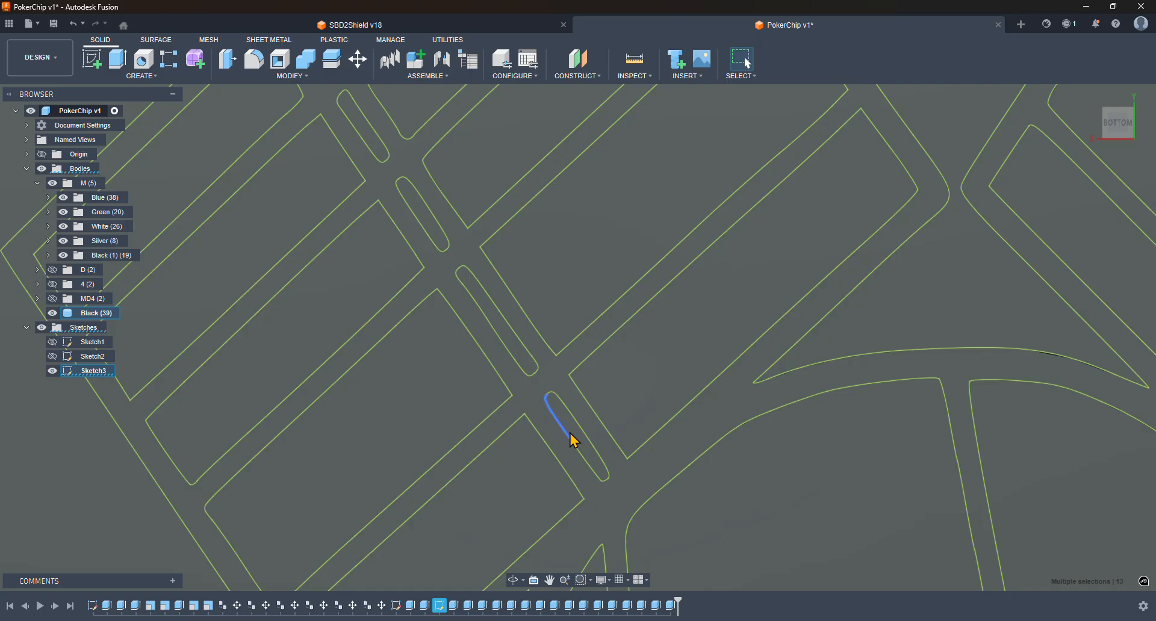
left_click(501, 332)
left_click(440, 239)
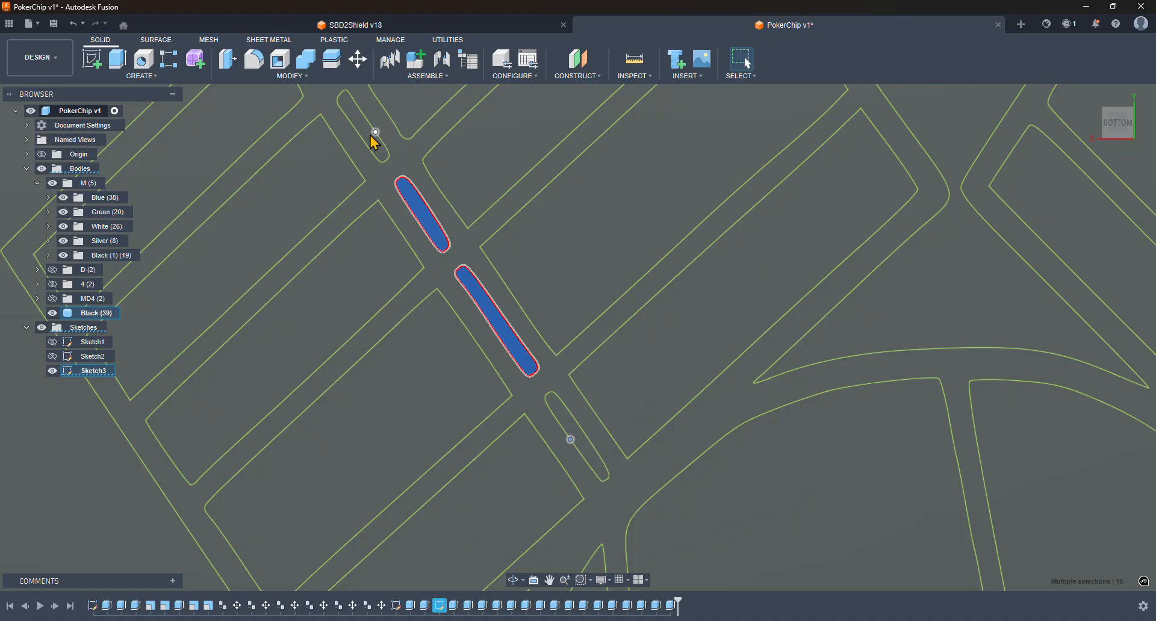
left_click(371, 139)
left_click(561, 431)
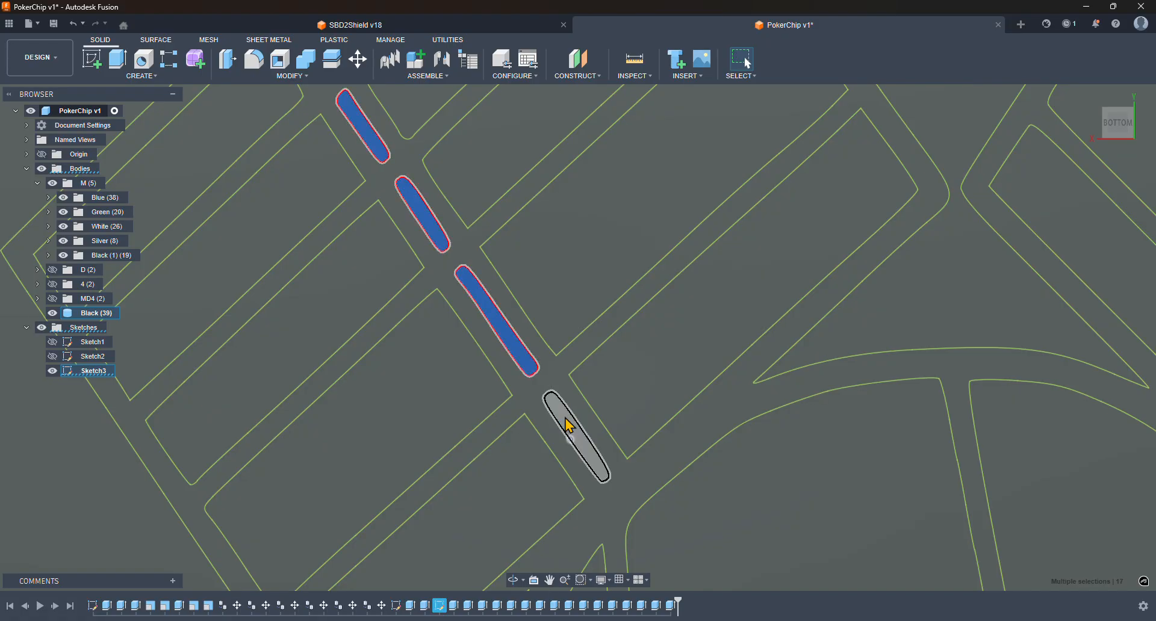
middle_click_drag(426, 214, 473, 319)
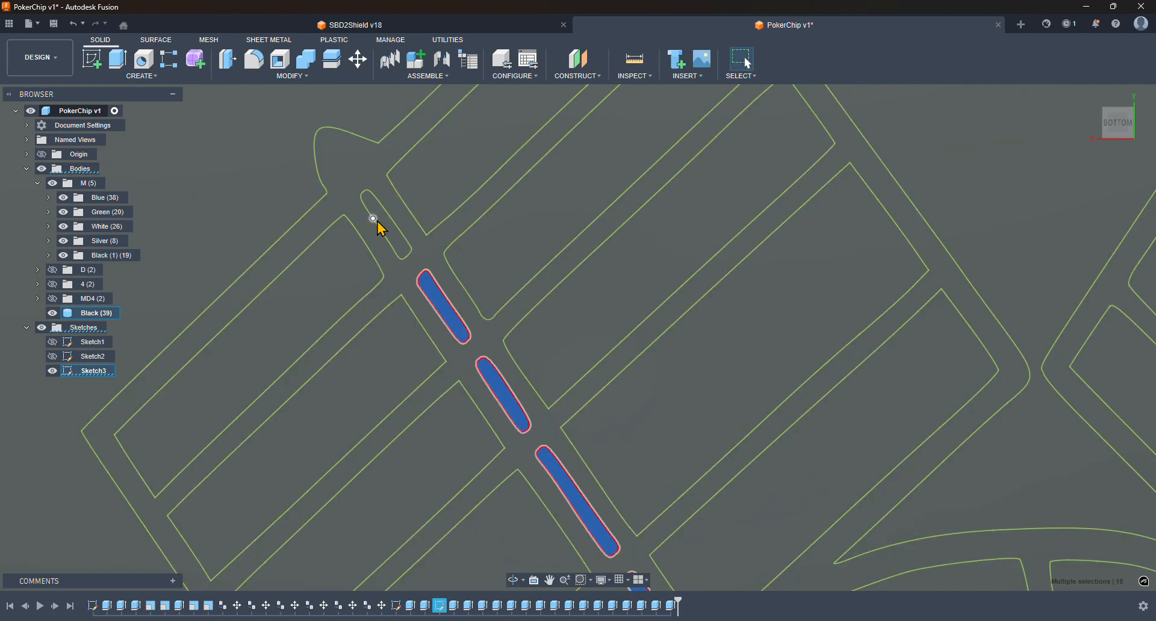
left_click(392, 232)
mouse_move(917, 359)
middle_mouse_down()
mouse_move(512, 314)
mouse_move(596, 405)
mouse_move(614, 525)
middle_mouse_up()
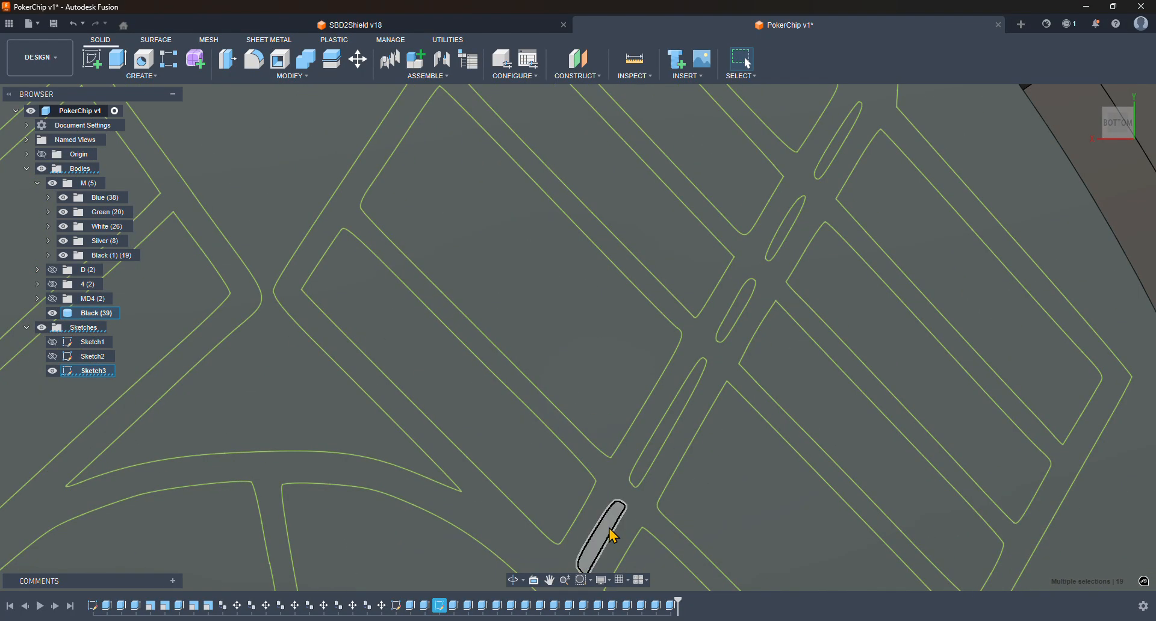
- Add the five narrow slot profiles along the centre spine of the telescope's right solar panel to the selection
left_click(615, 526)
left_click(659, 449)
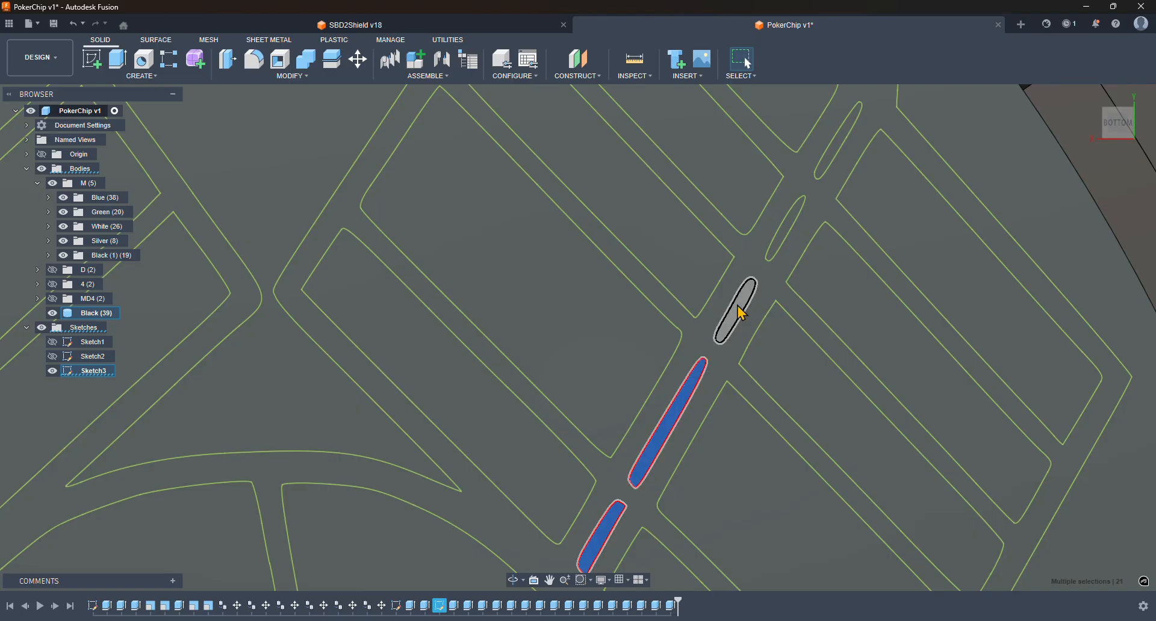
left_click(738, 306)
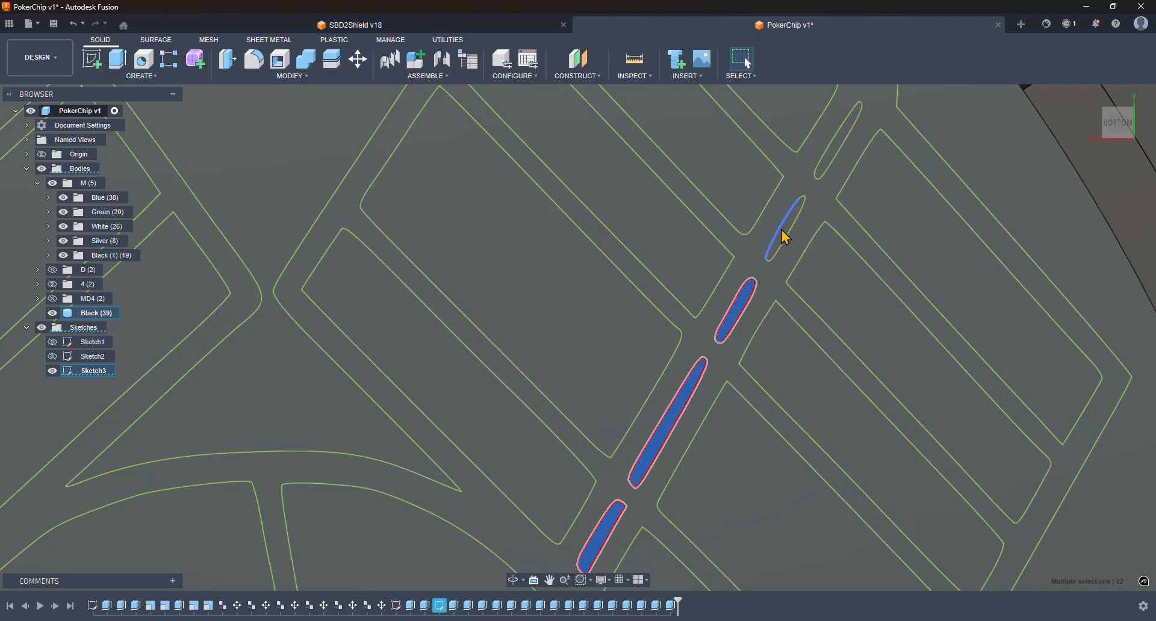
left_click(783, 239)
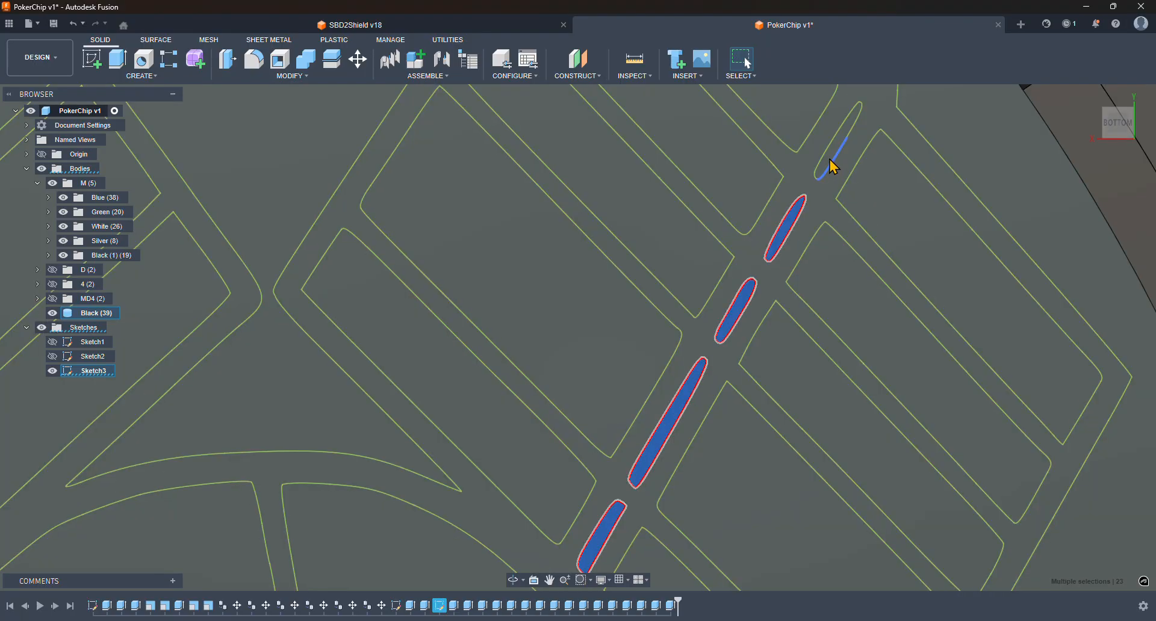
left_click(833, 167)
scroll(808, 312, "down", 5)
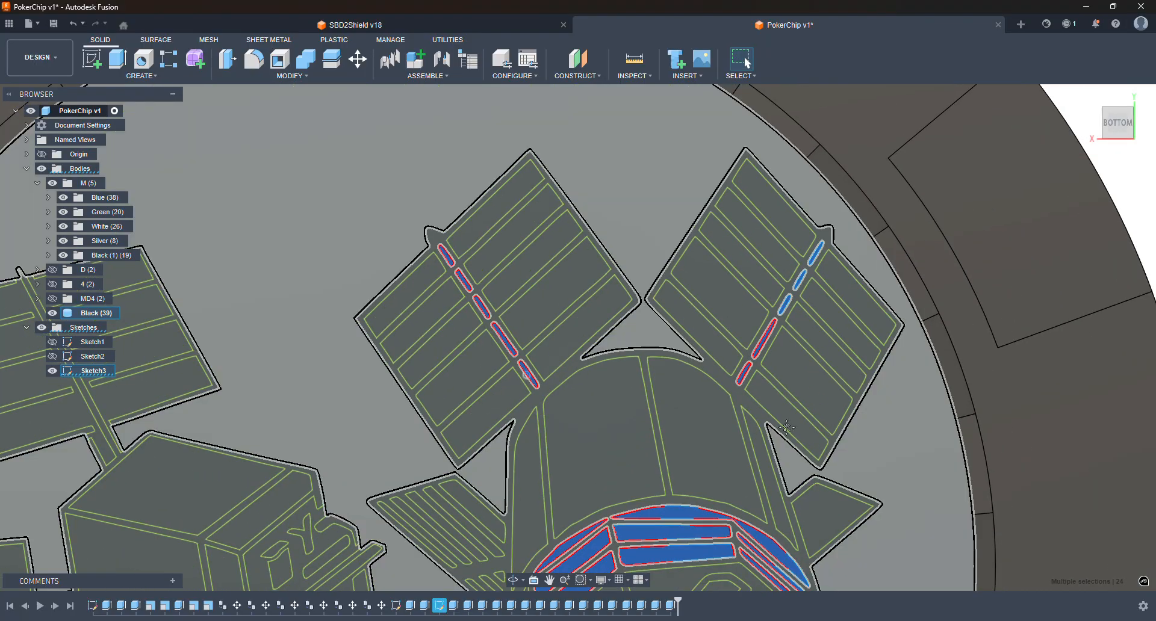
- Extrude the selected telescope profiles by -0.4 mm as a cut
middle_click_drag(805, 475, 687, 144)
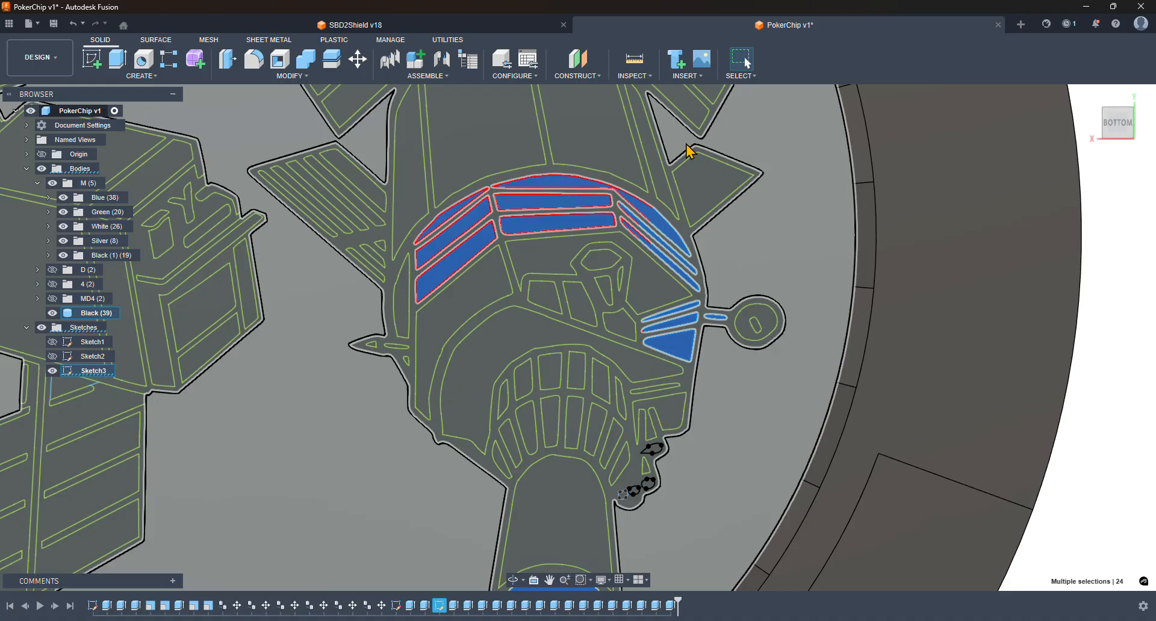
left_click(117, 59)
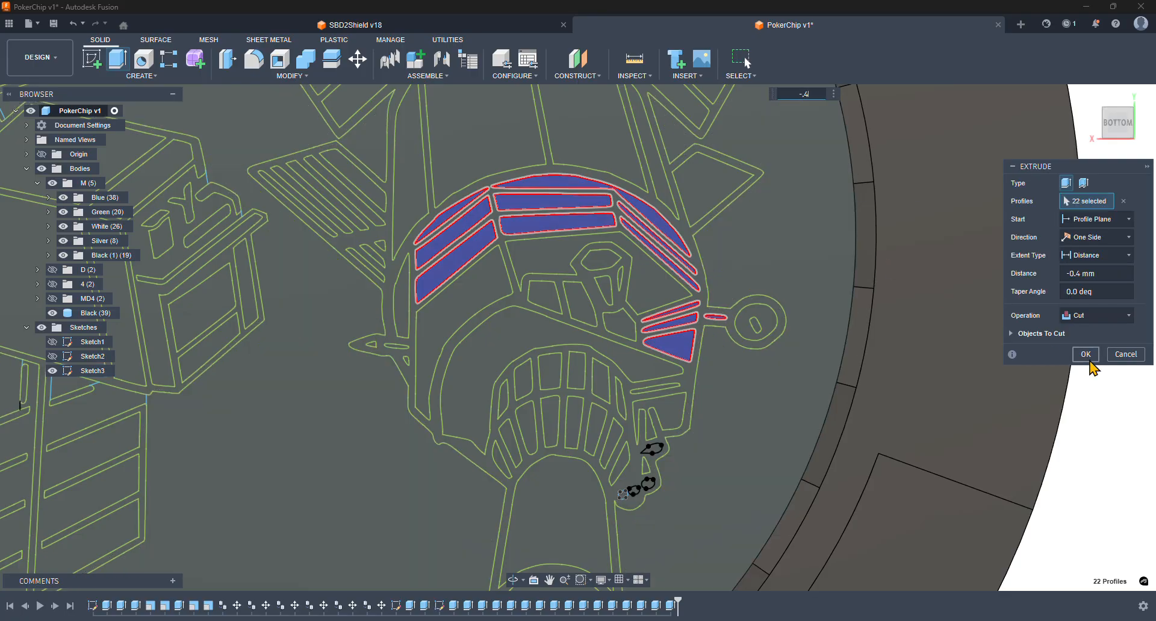
left_click(1085, 354)
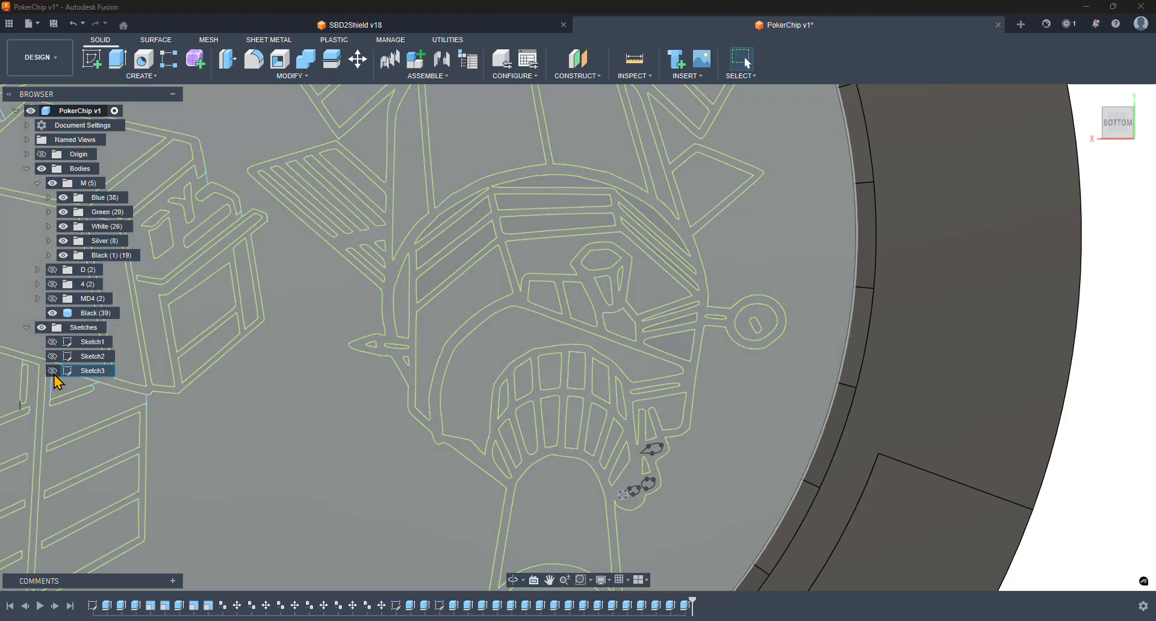
- Hide Sketch3 and examine the pockets cut around the triangular area and the antenna arm, checking the black body's face
left_click(53, 371)
middle_click_drag(897, 374, 751, 481, "shift")
scroll(752, 480, "up", 10)
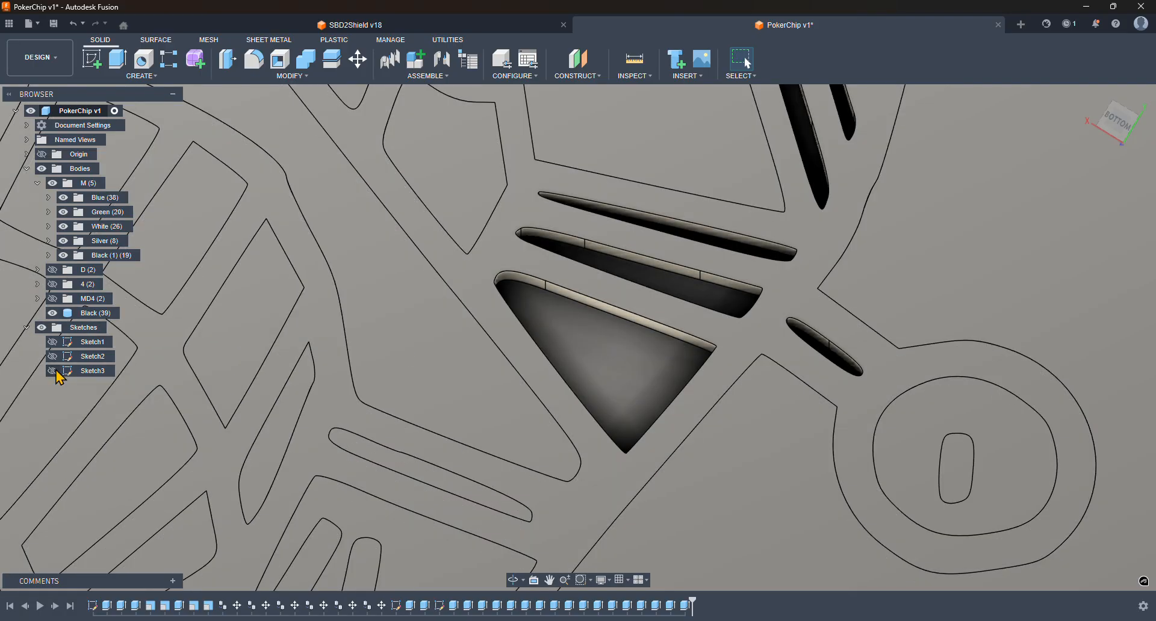
left_click(53, 371)
left_click(52, 371)
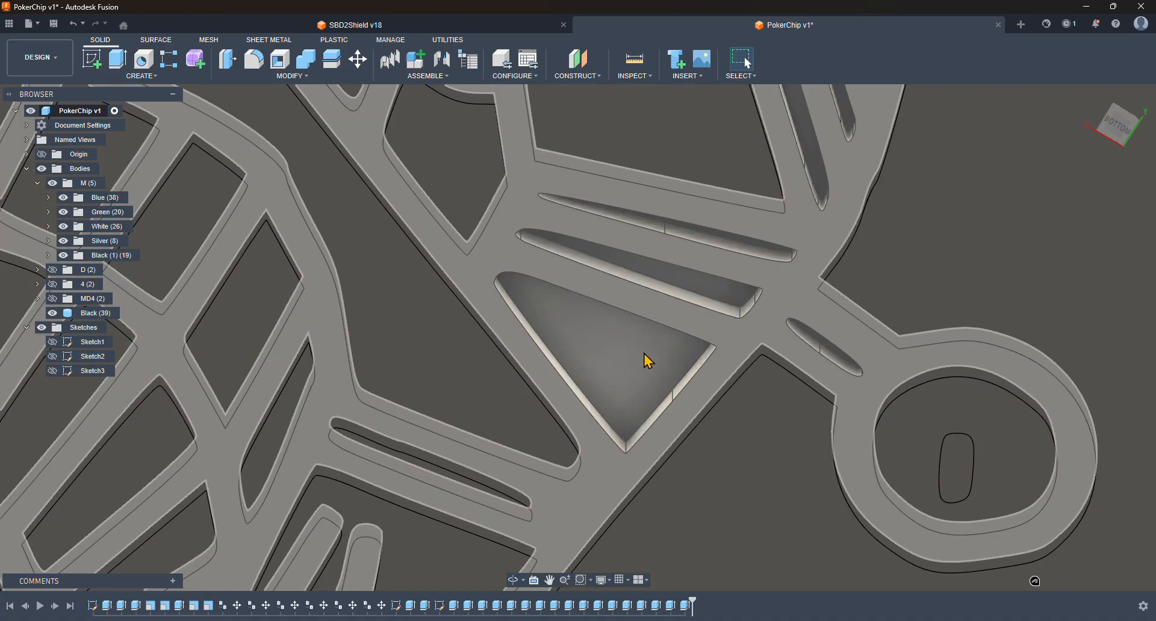
left_click(645, 356)
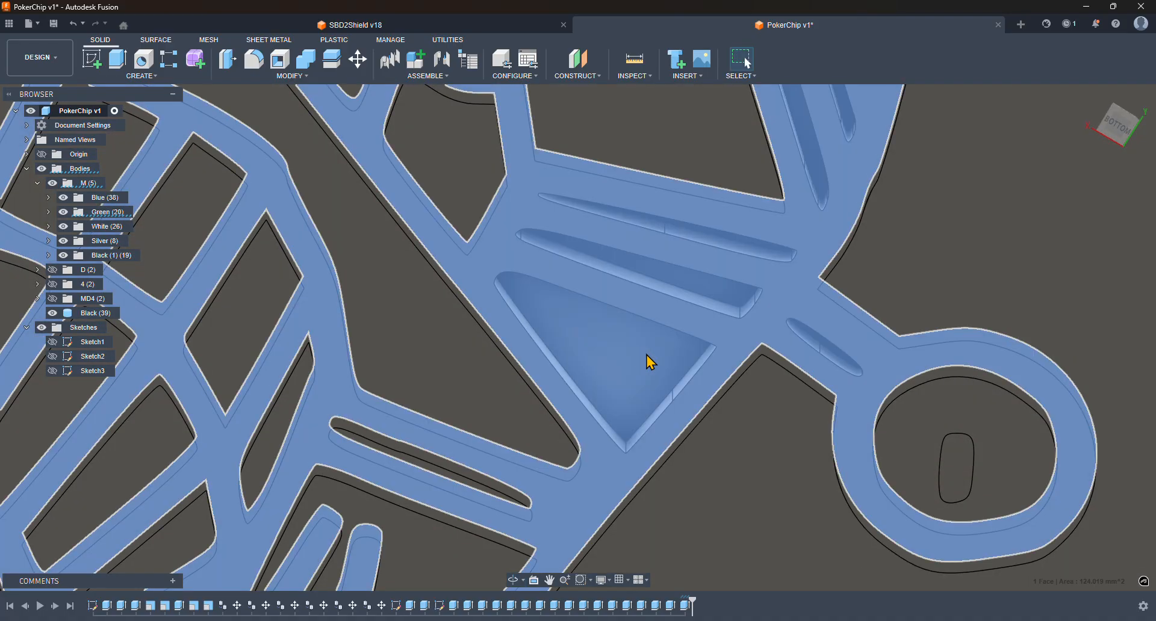
middle_click_drag(773, 444, 758, 409, "shift")
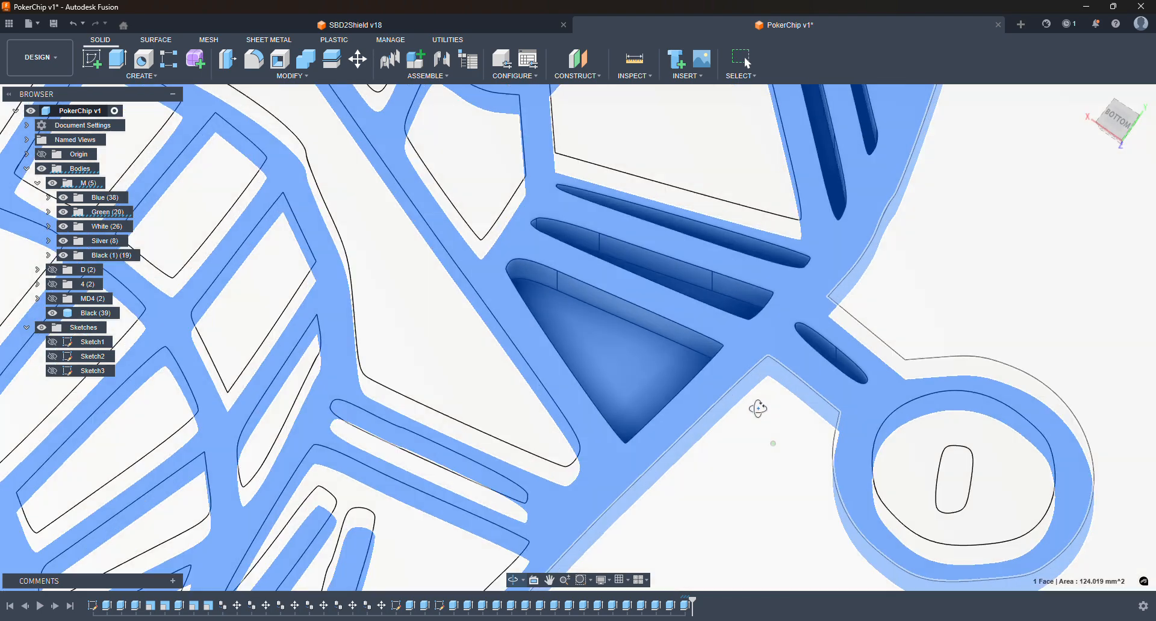
scroll(702, 325, "down", 8)
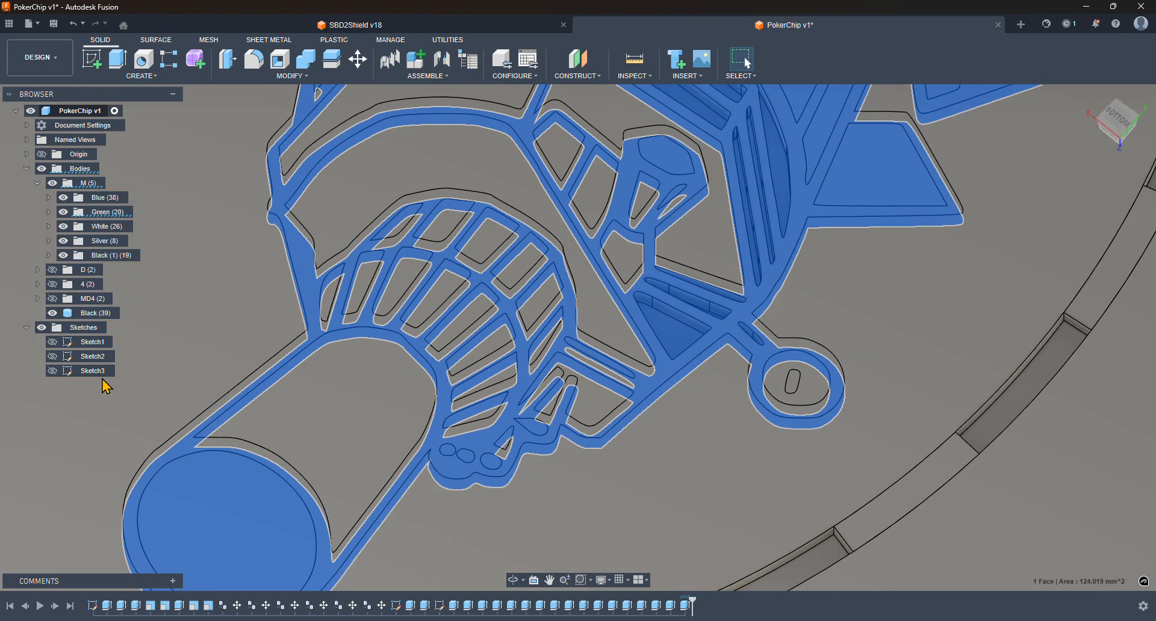
- Show Sketch3 again and select the triangular pocket profile, the two slivers above it and the small slot on the antenna's arm
left_click(53, 371)
scroll(1069, 417, "down", 2)
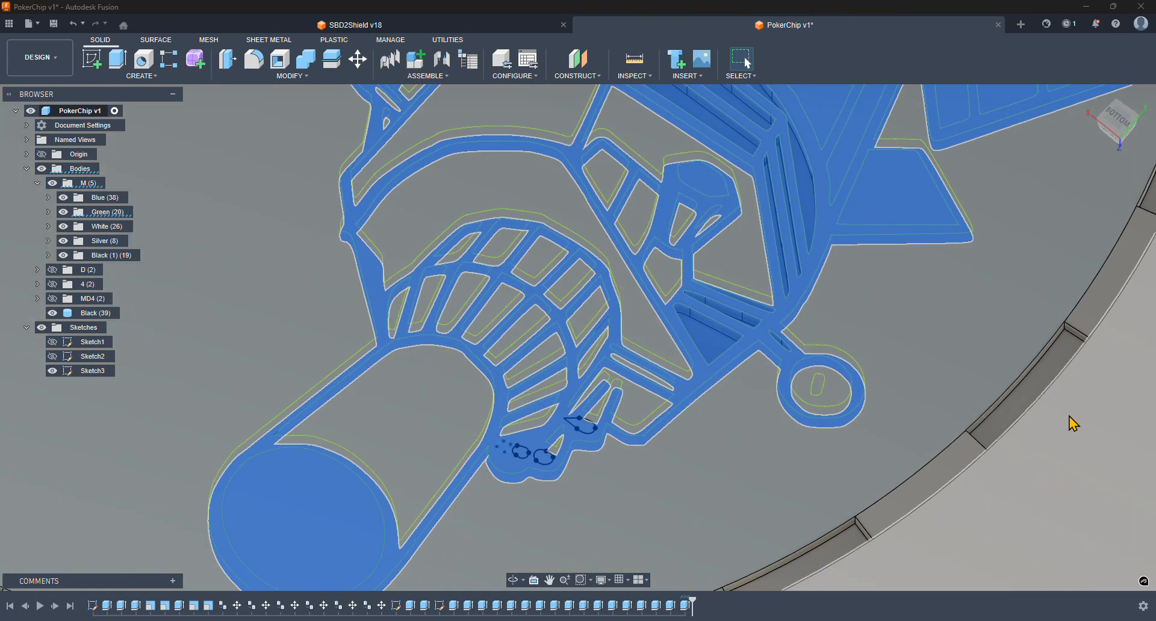
scroll(1069, 417, "down", 5)
left_click(439, 392)
scroll(975, 415, "up", 5)
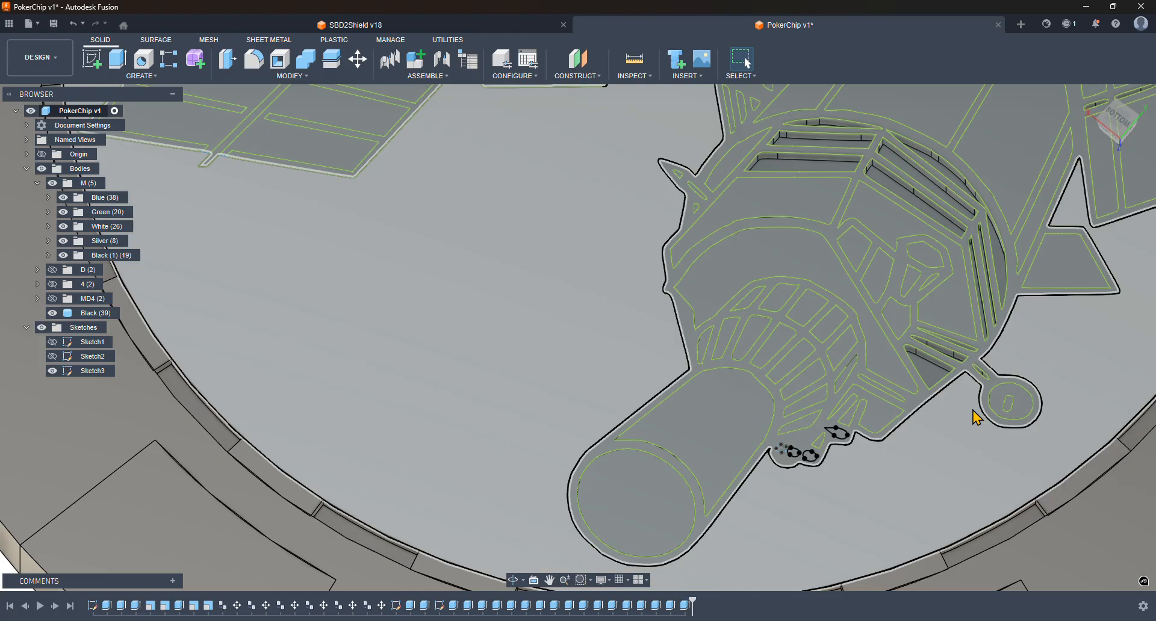
scroll(970, 310, "up", 5)
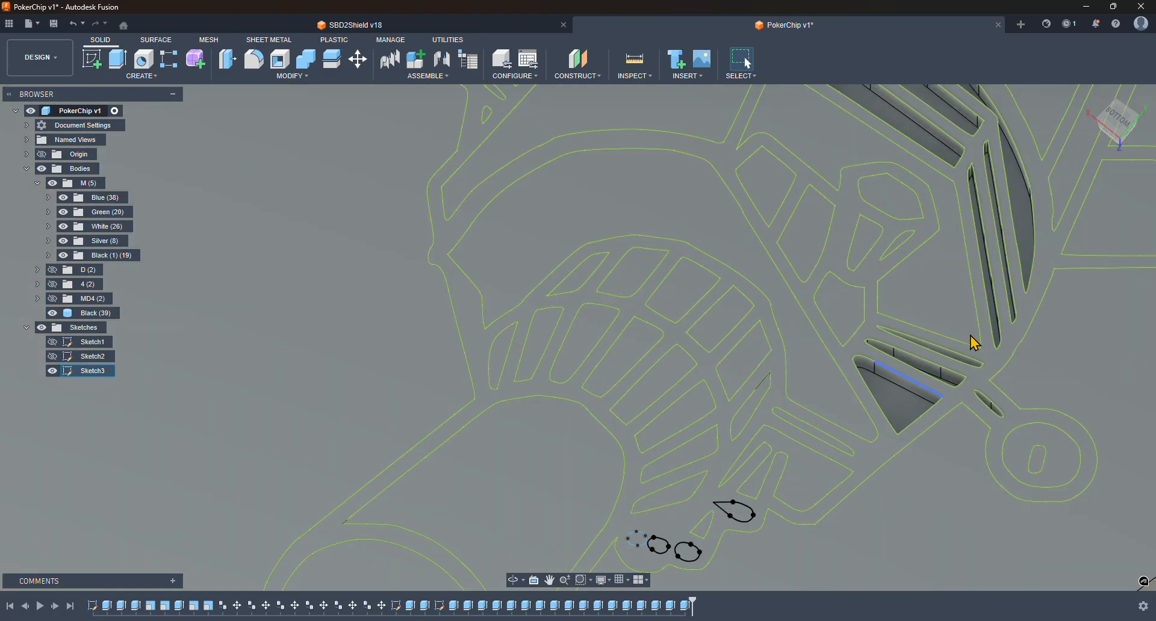
scroll(975, 343, "up", 3)
left_click(846, 464)
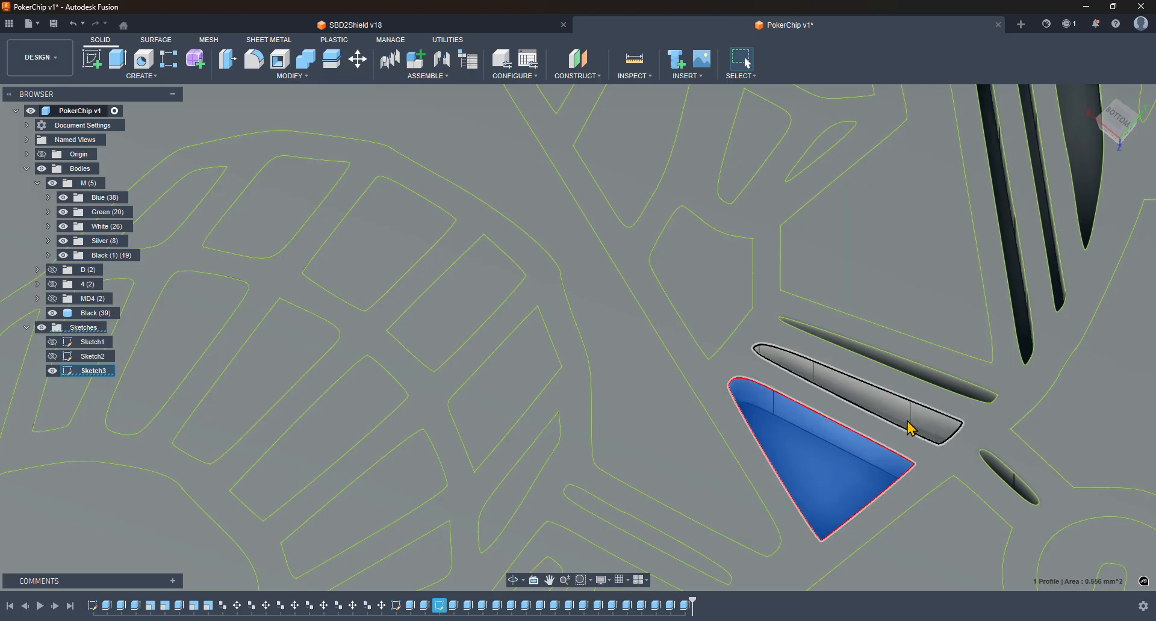
left_click(936, 401)
left_click(942, 388)
left_click(991, 466)
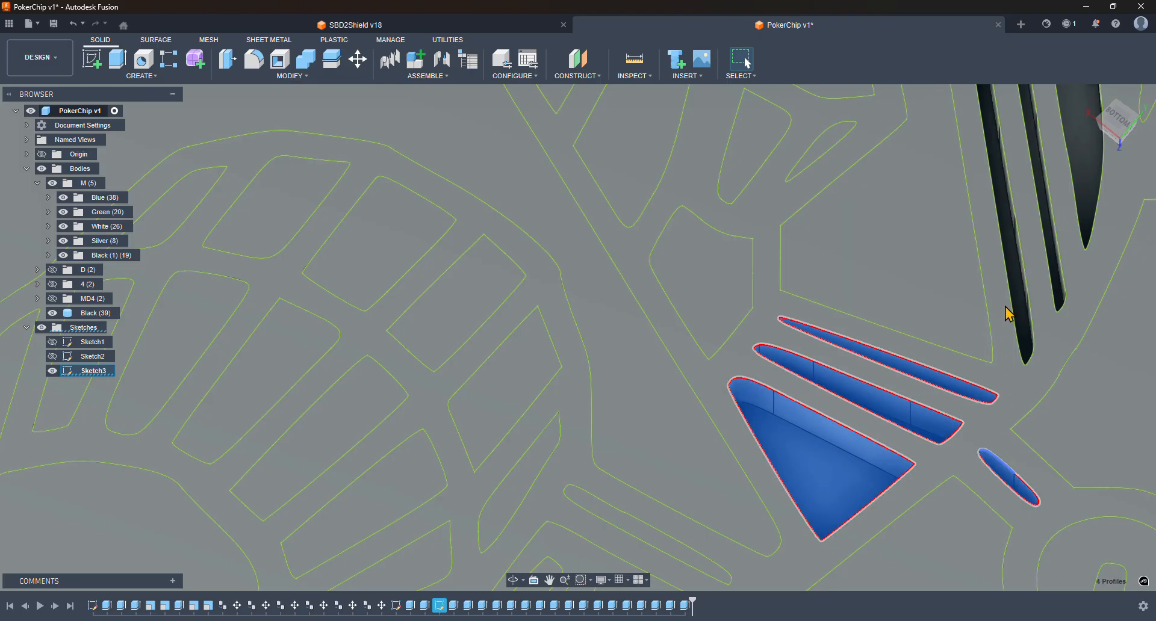
- Add the two narrow side strips of the telescope's curved band and the long arched outer profile to the selection
left_click(1025, 268)
left_click(1055, 250)
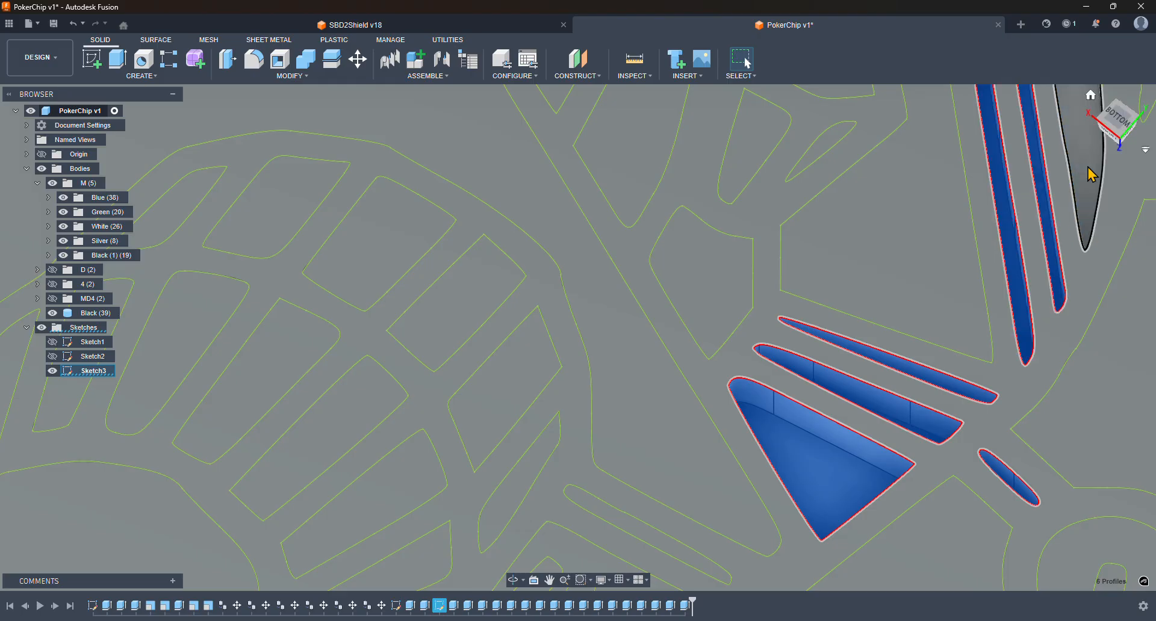
scroll(1078, 184, "down", 5)
scroll(921, 344, "up", 4)
left_click(939, 319)
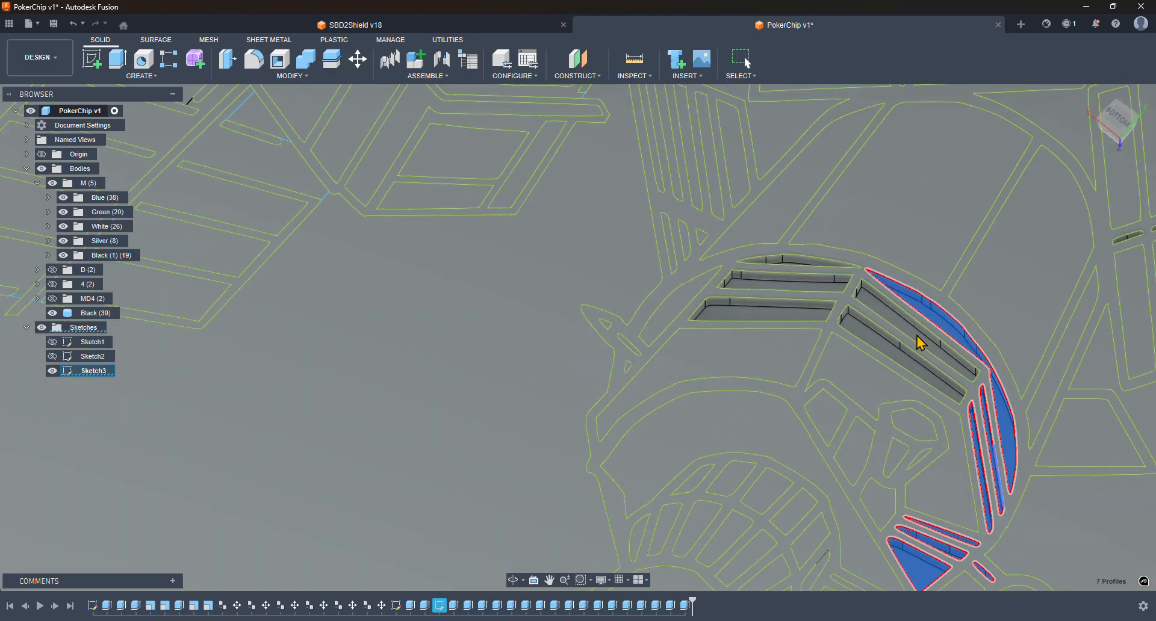
- Add the four remaining wide strip profiles of the telescope's curved band and the short arched profile above them to the selection
scroll(884, 310, "up", 3)
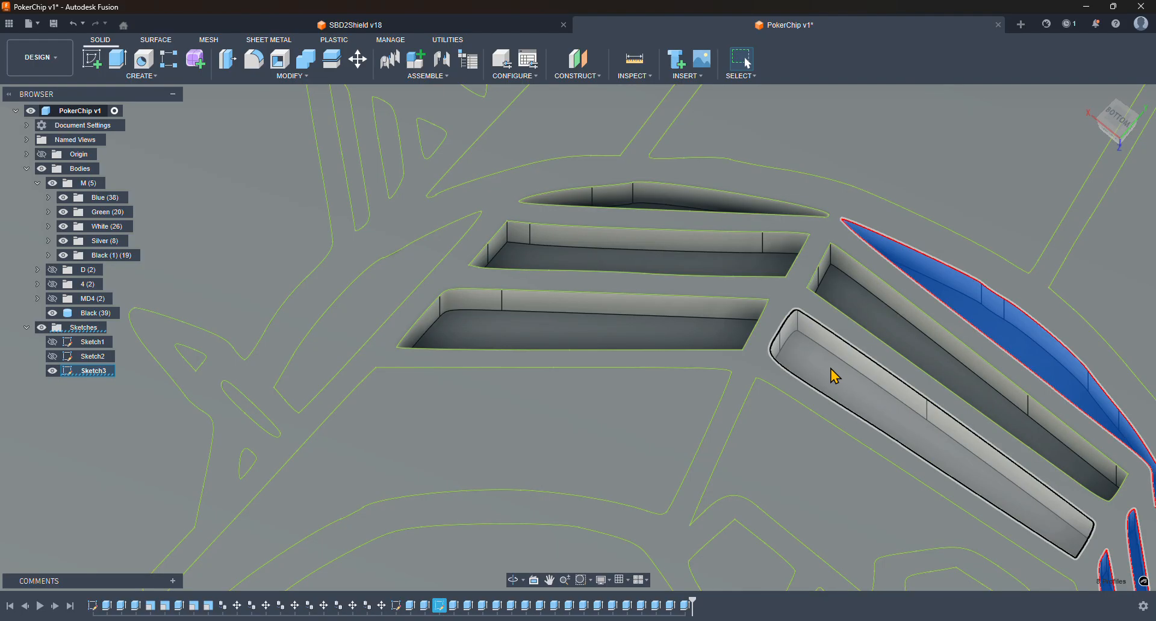
left_click(834, 376)
left_click(857, 314)
left_click(761, 260)
left_click(640, 298)
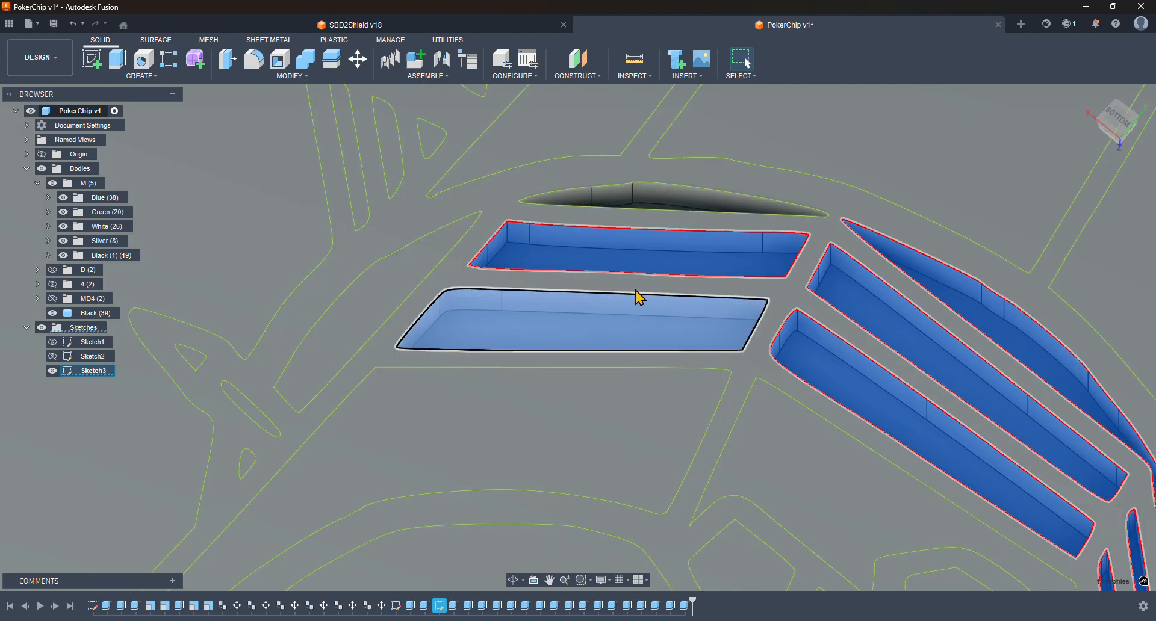
left_click(669, 200)
scroll(697, 227, "down", 5)
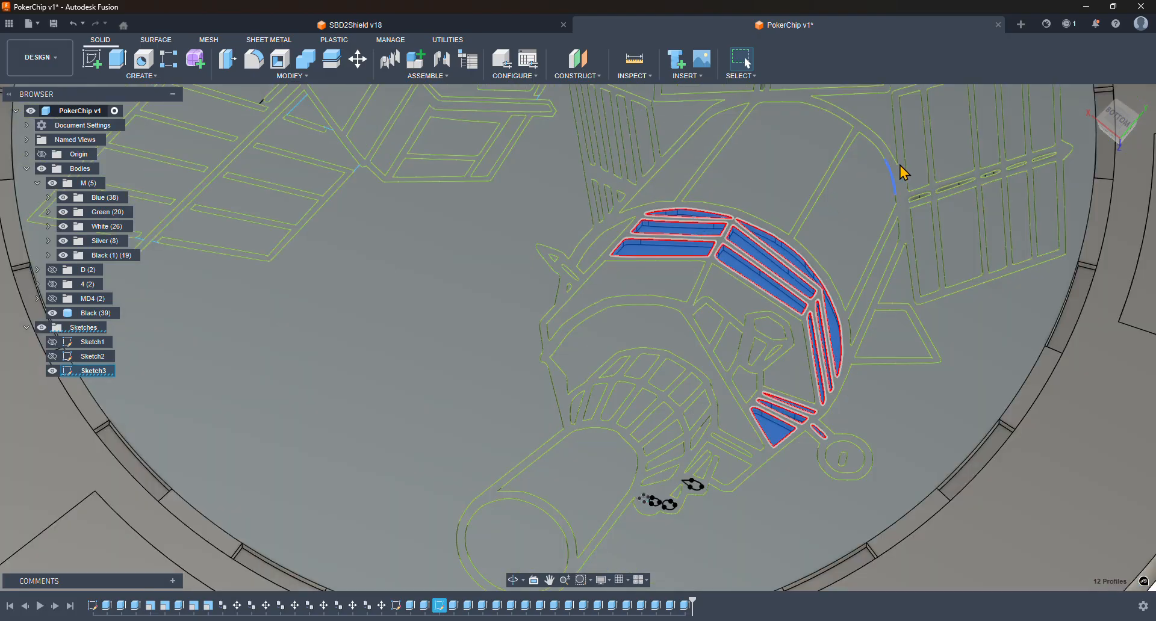
- Add the five narrow slot profiles along the centre spine of the telescope's left solar panel to the selection
middle_click_drag(904, 161, 655, 524)
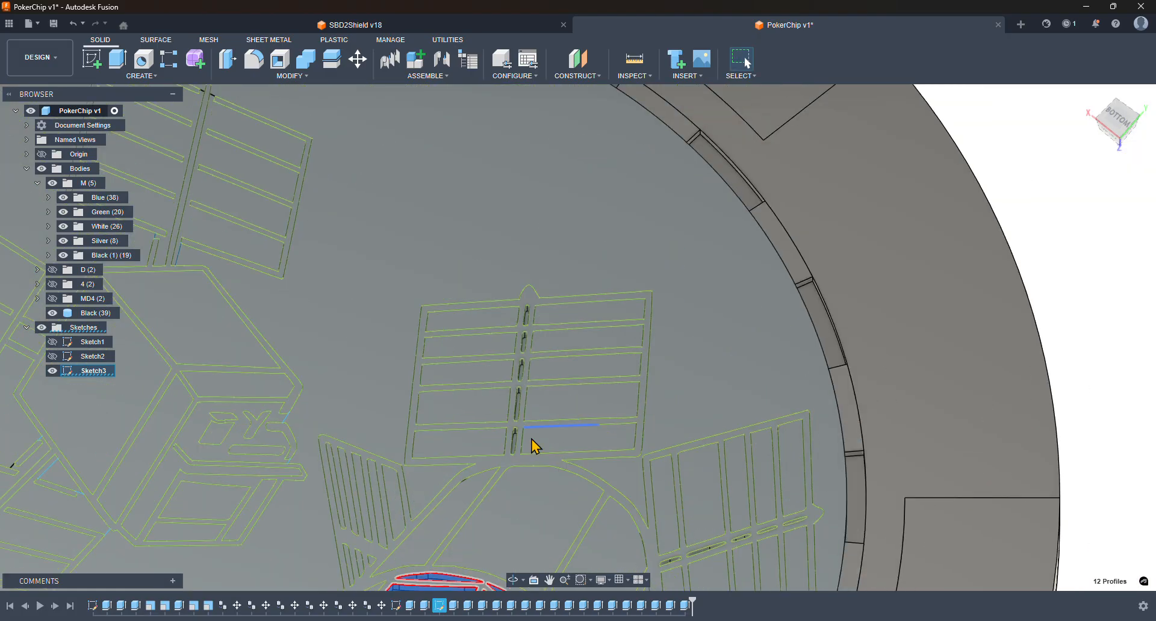
scroll(508, 430, "up", 10)
left_click(489, 442)
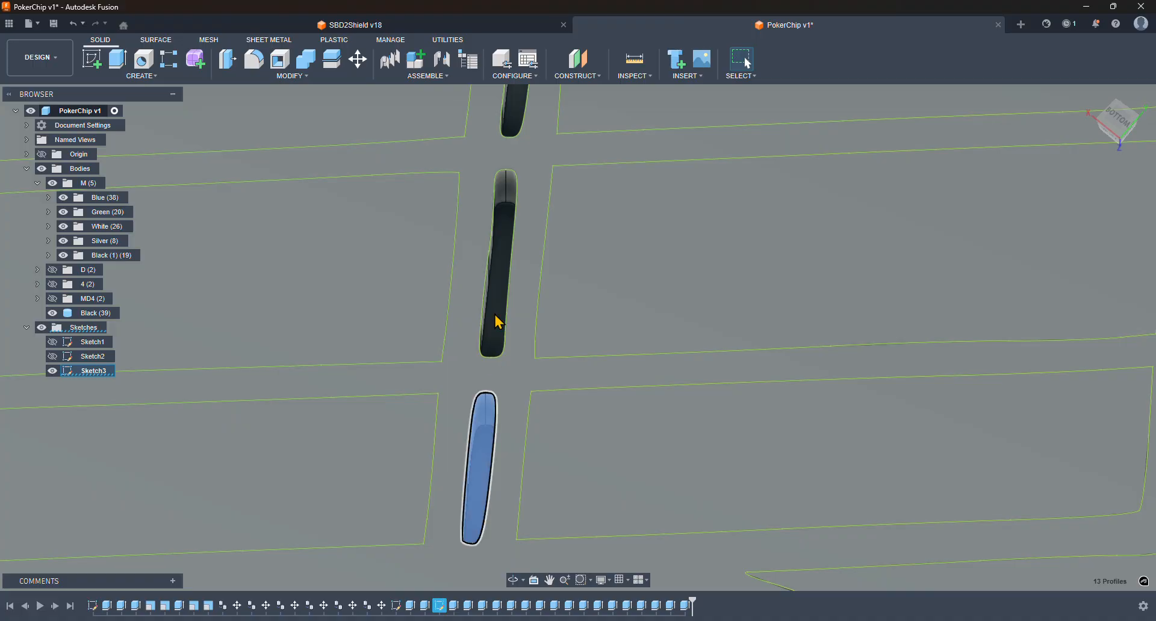
left_click(499, 323)
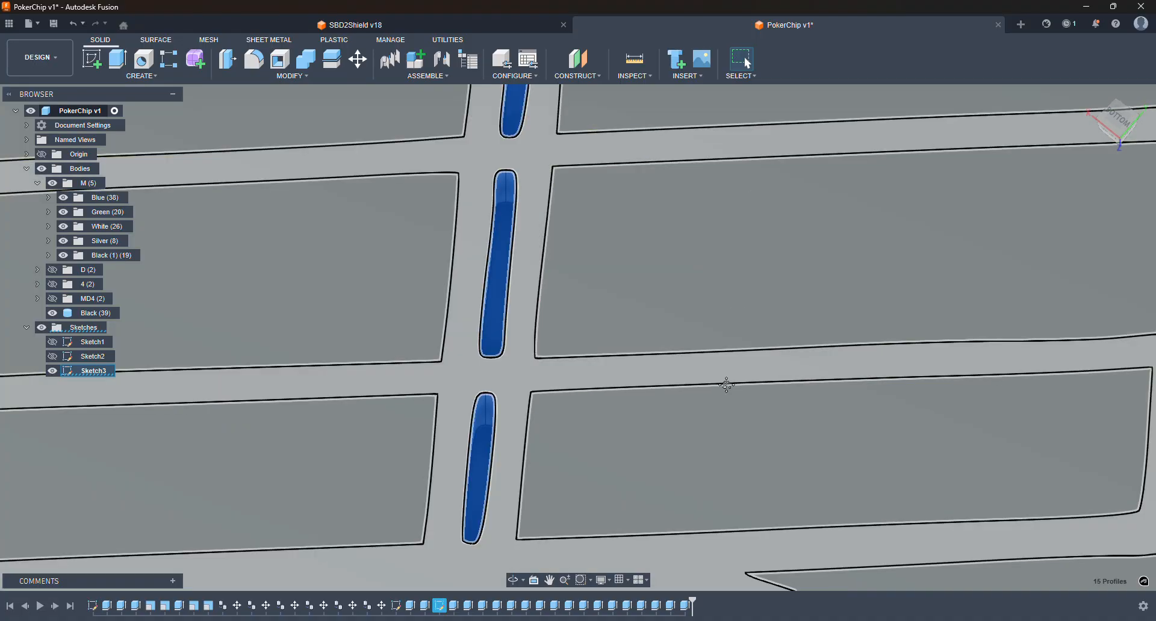
middle_click_drag(748, 162, 670, 378)
left_click(504, 320)
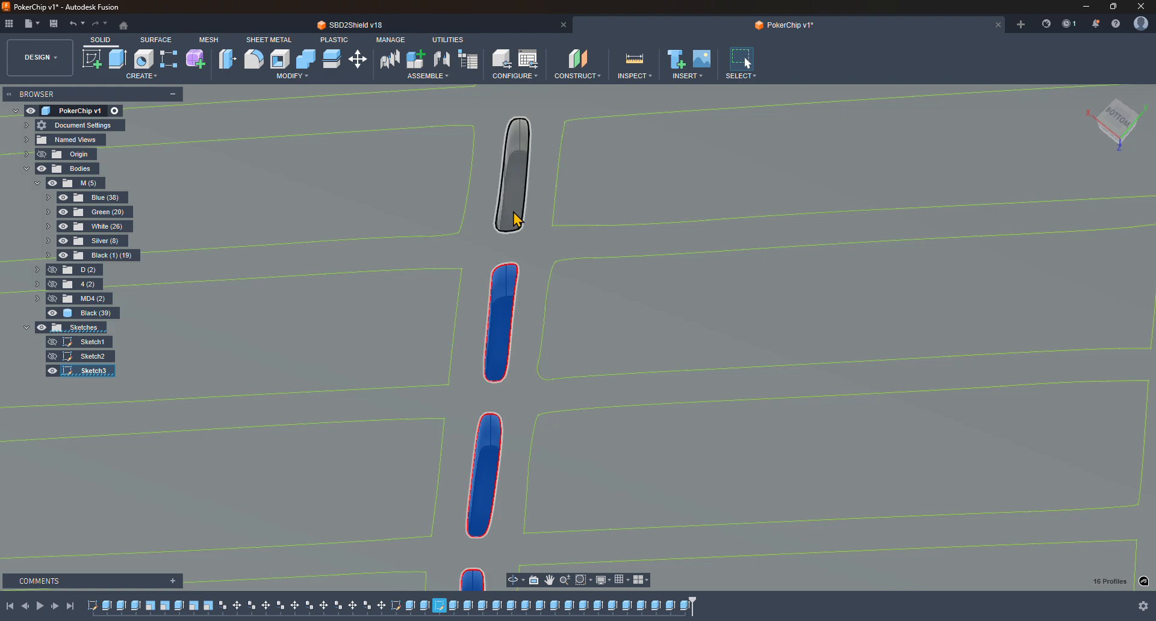
left_click(514, 214)
- Add the five narrow slot profiles along the centre spine of the telescope's right solar panel to the selection
middle_click_drag(906, 351, 684, 402)
middle_click_drag(850, 333, 606, 271)
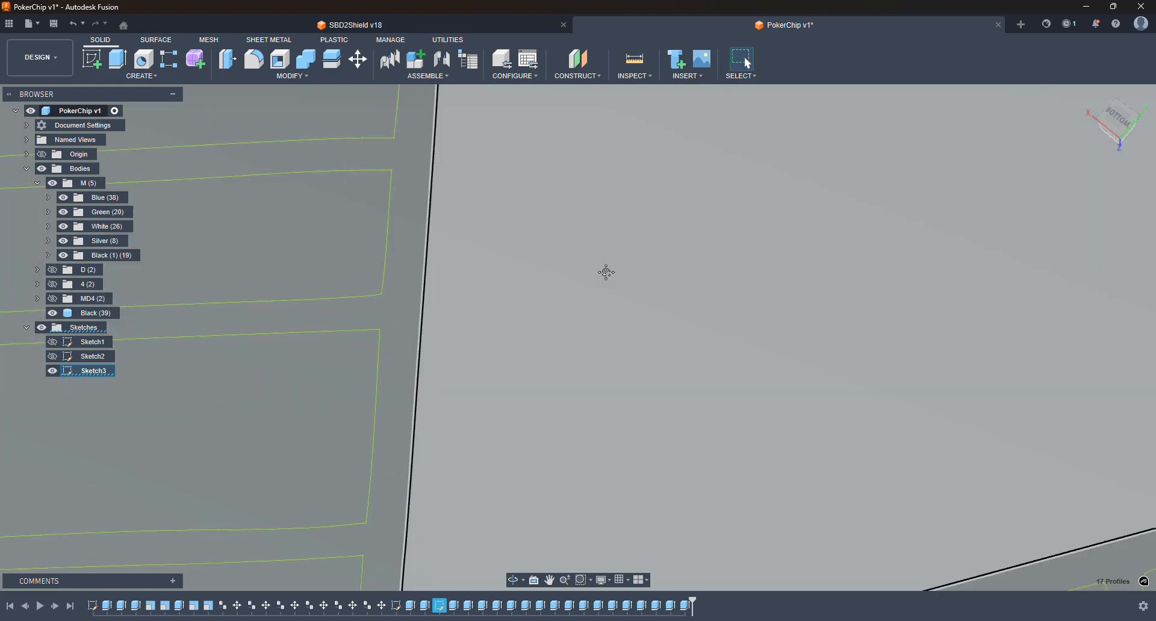
middle_click_drag(897, 509, 550, 249)
middle_click_drag(837, 512, 710, 91)
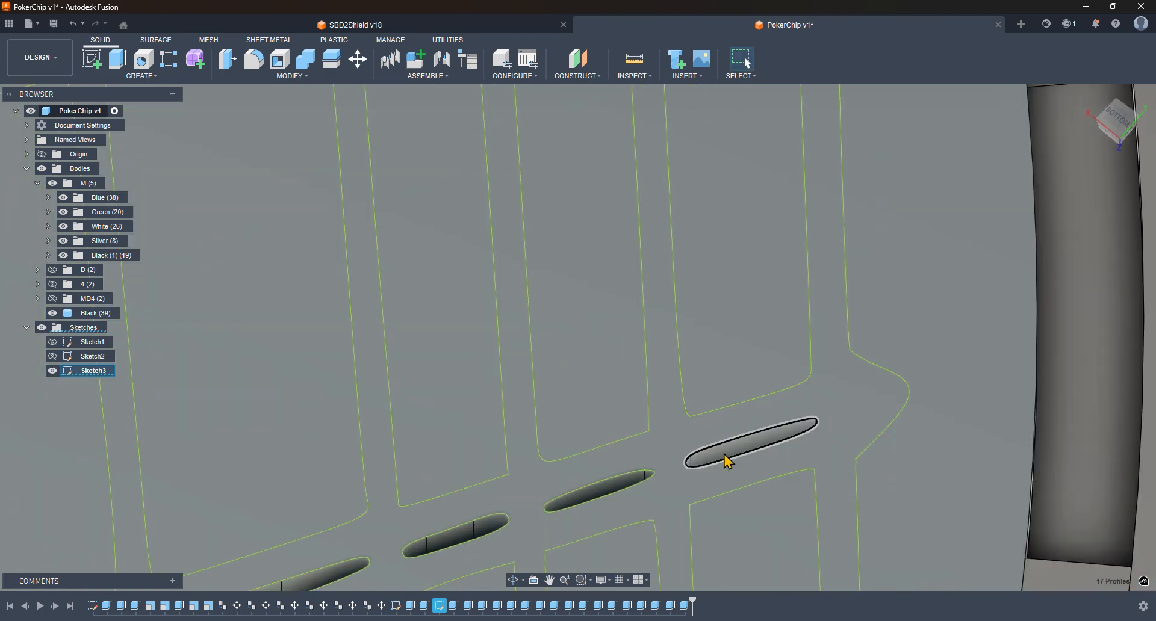
left_click(692, 460)
left_click(624, 487)
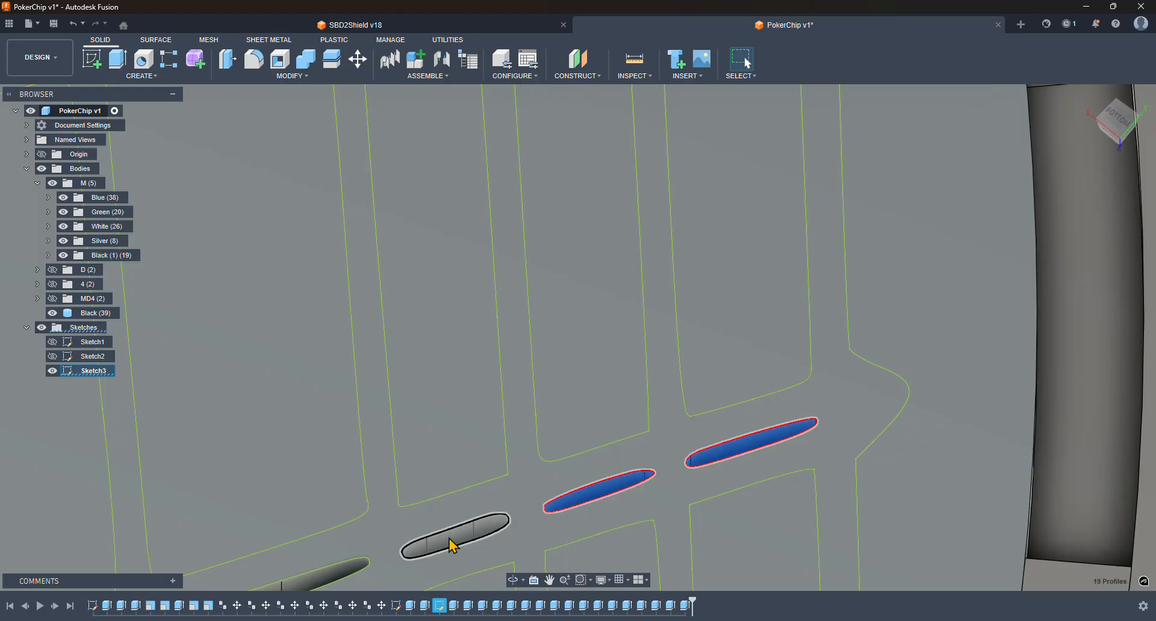
left_click(453, 545)
middle_click_drag(436, 460, 976, 151)
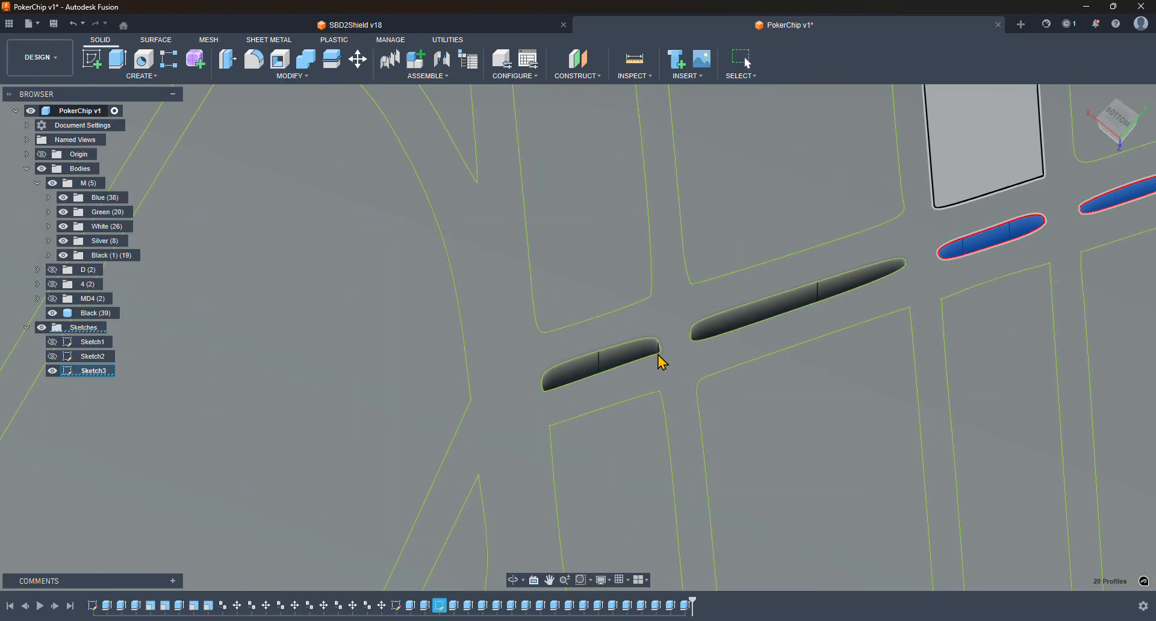
left_click(640, 359)
left_click(704, 328)
scroll(711, 324, "down", 5)
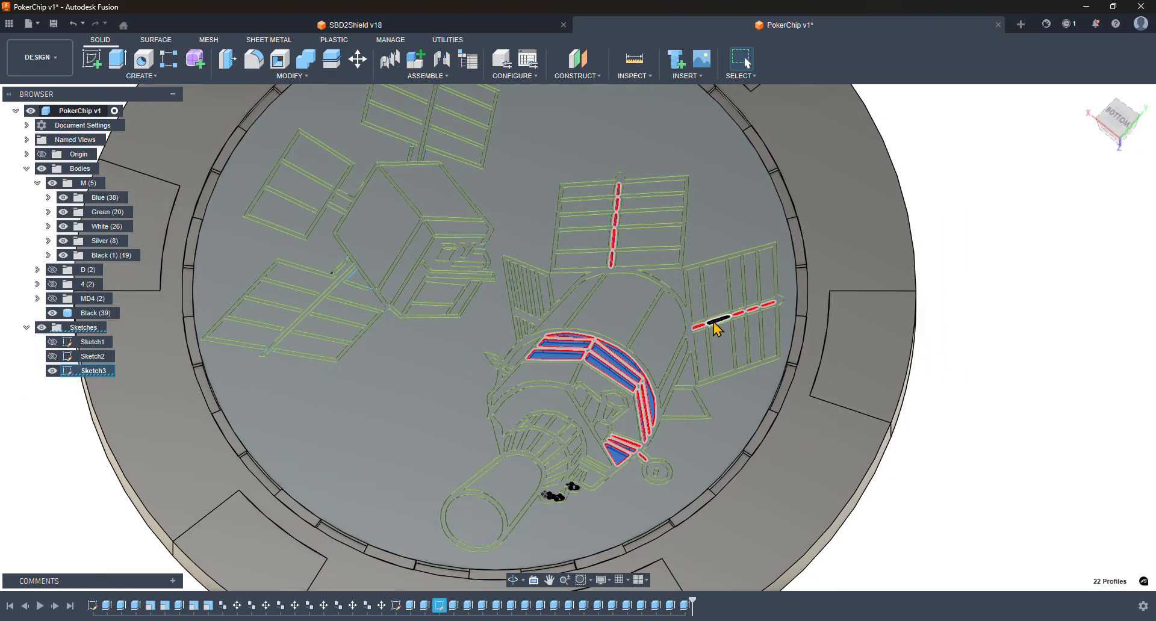
- Extrude the selected telescope profiles by -0.4 mm with the New Body operation
left_click(118, 62)
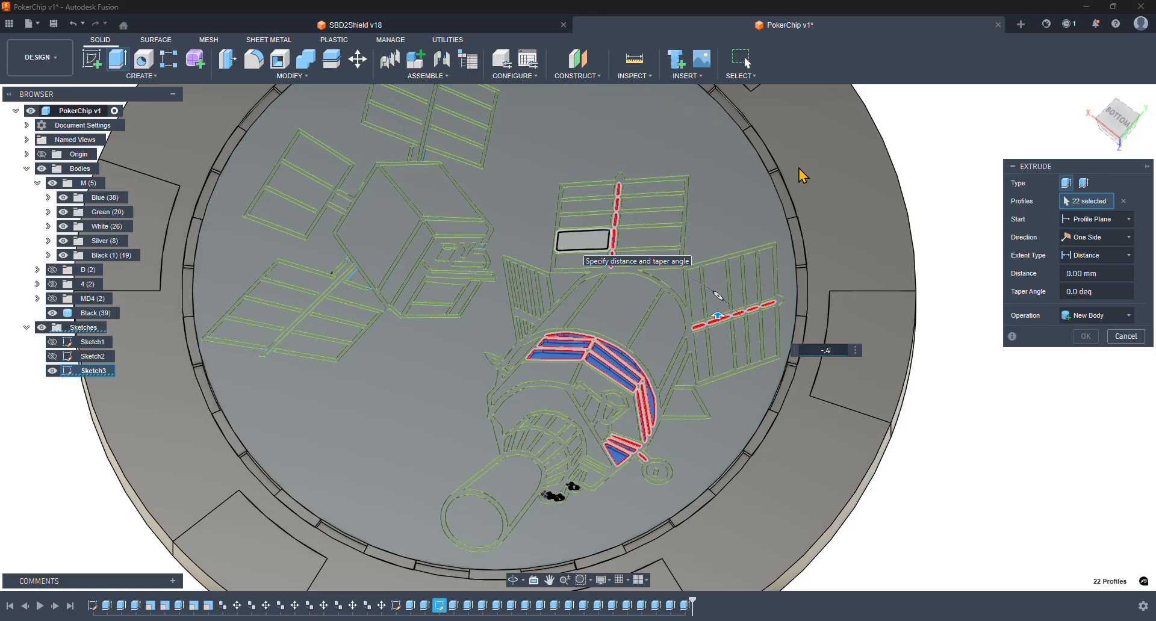
key("Return")
left_click(1106, 319)
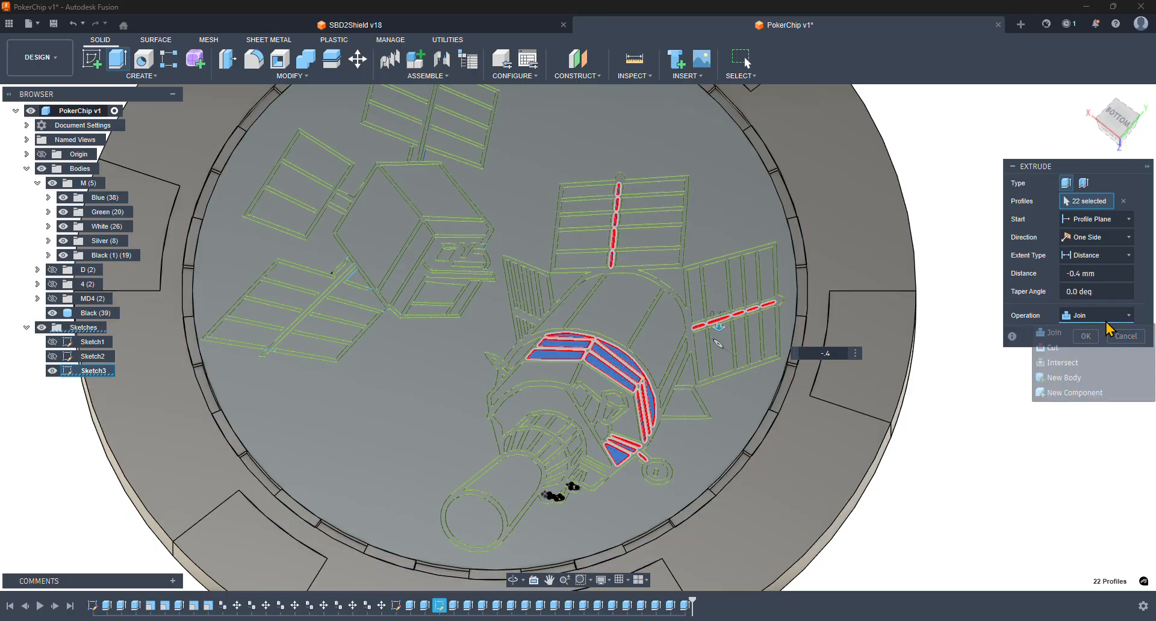
left_click(1097, 377)
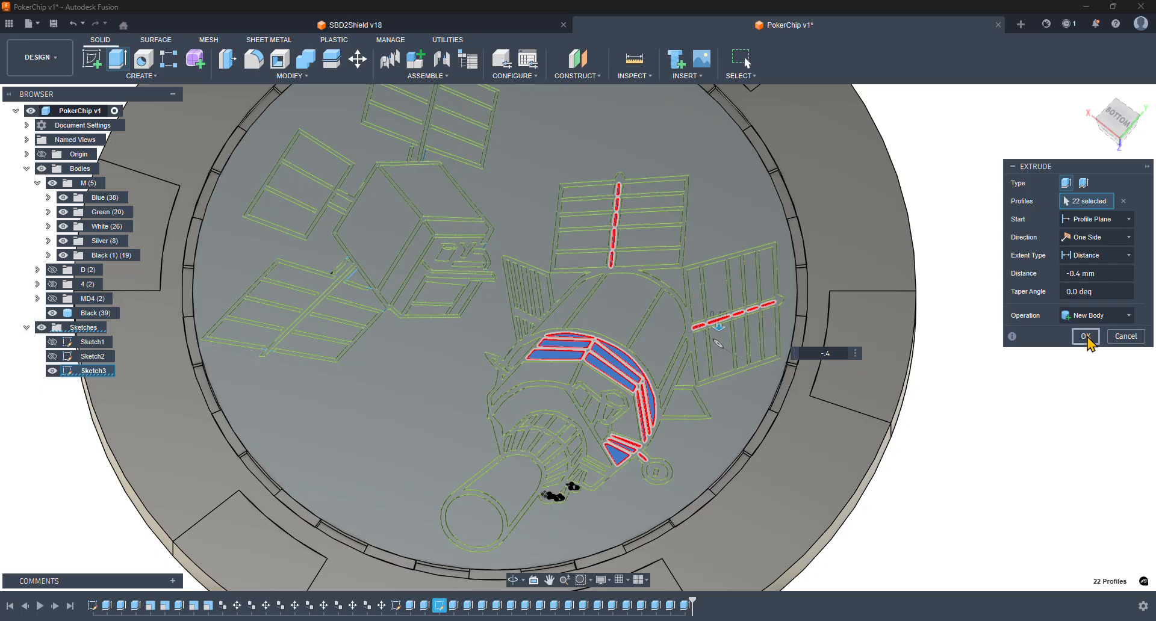
left_click(1086, 336)
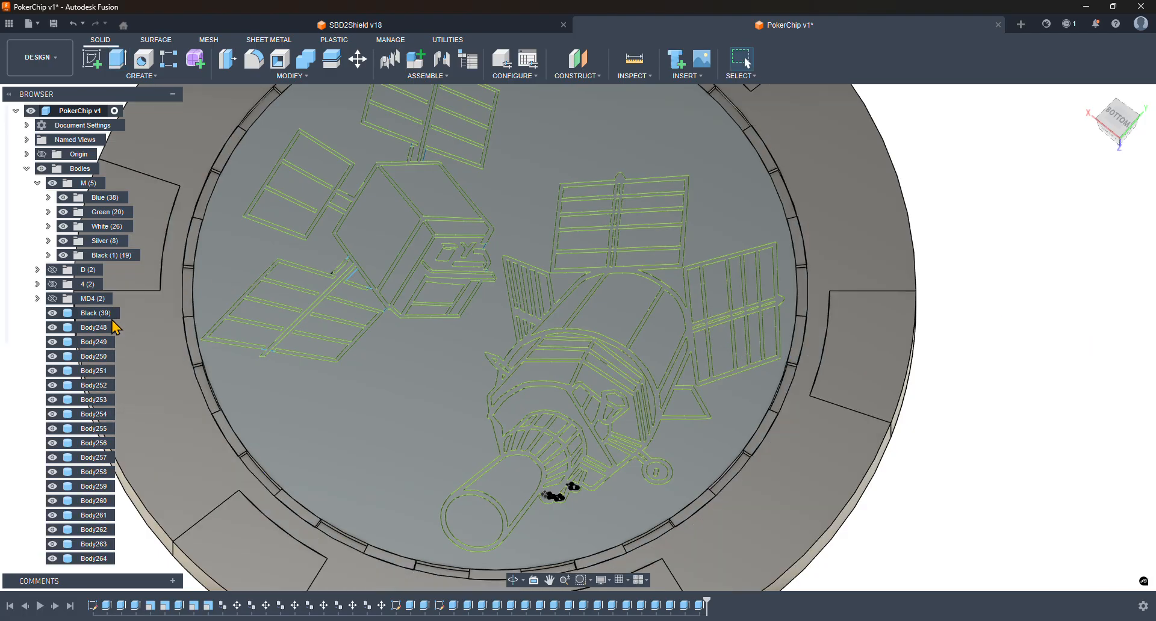
- Move the Black (39) body into the Black (1) group and rename all the remaining ungrouped bodies as Gold
left_click_drag(96, 313, 113, 265)
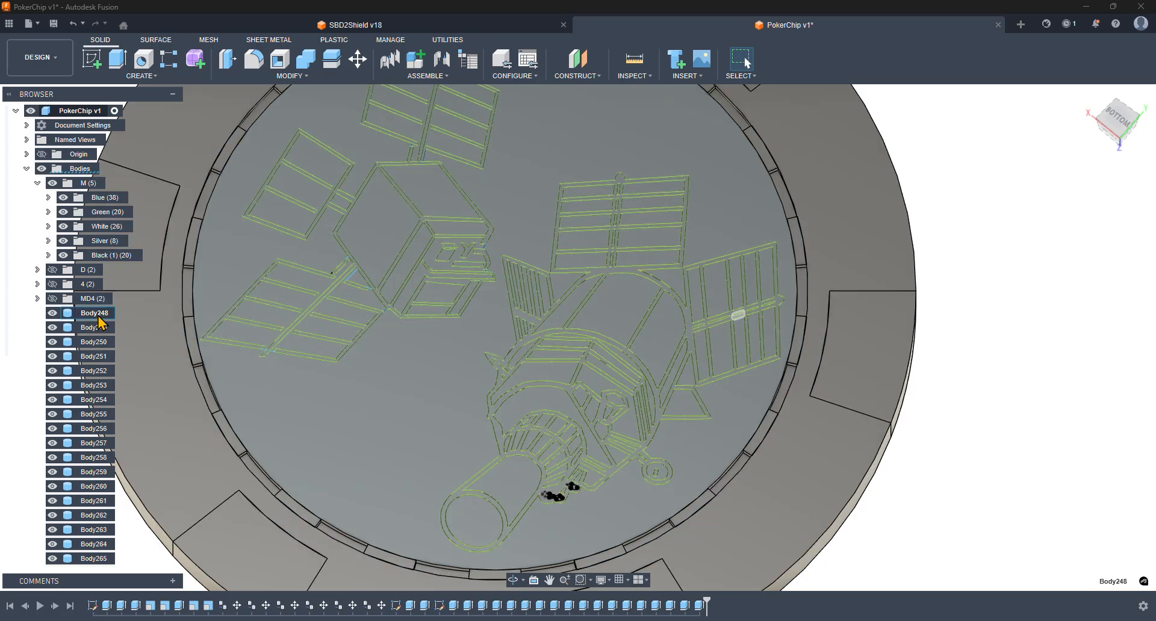
scroll(100, 324, "down", 3)
left_click(96, 501, "shift")
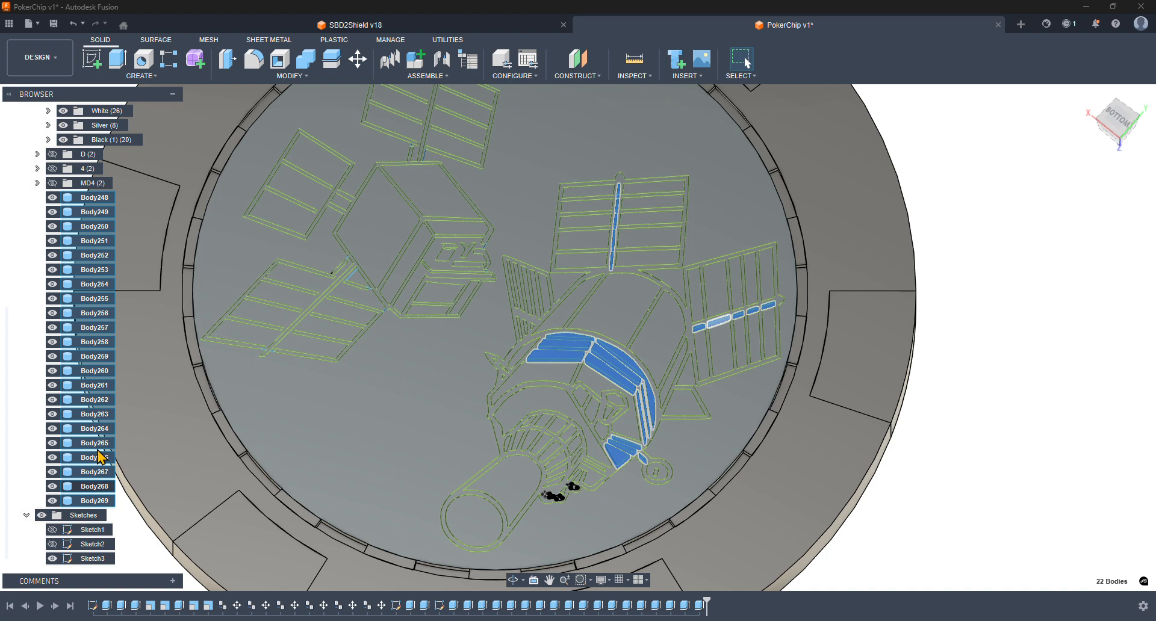
double_click(89, 199)
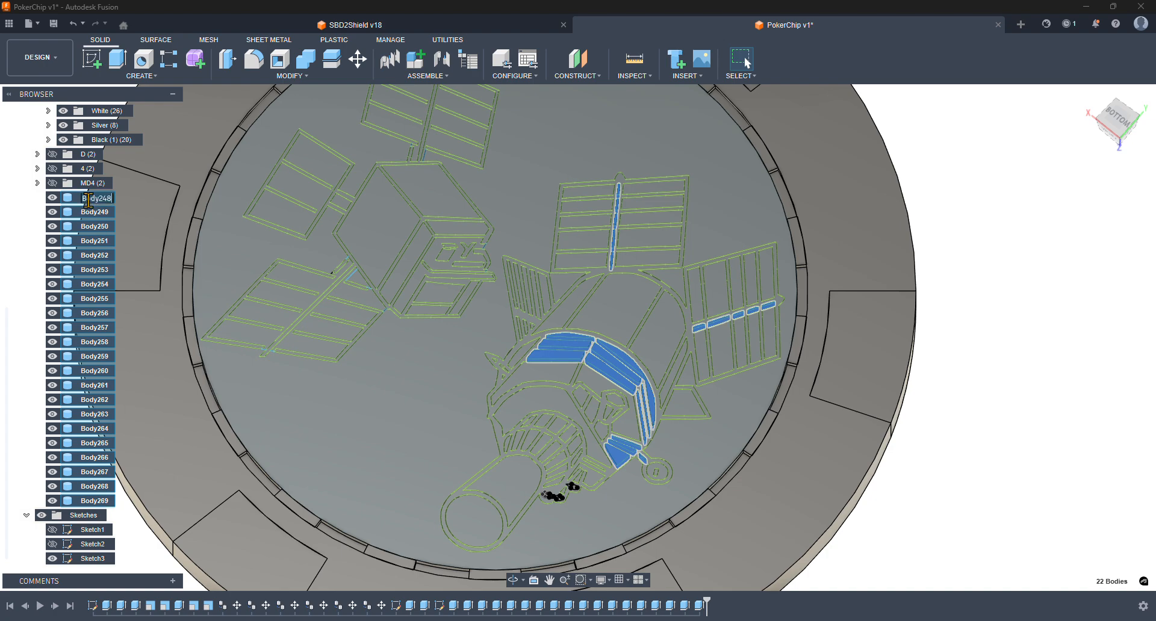
key("Return")
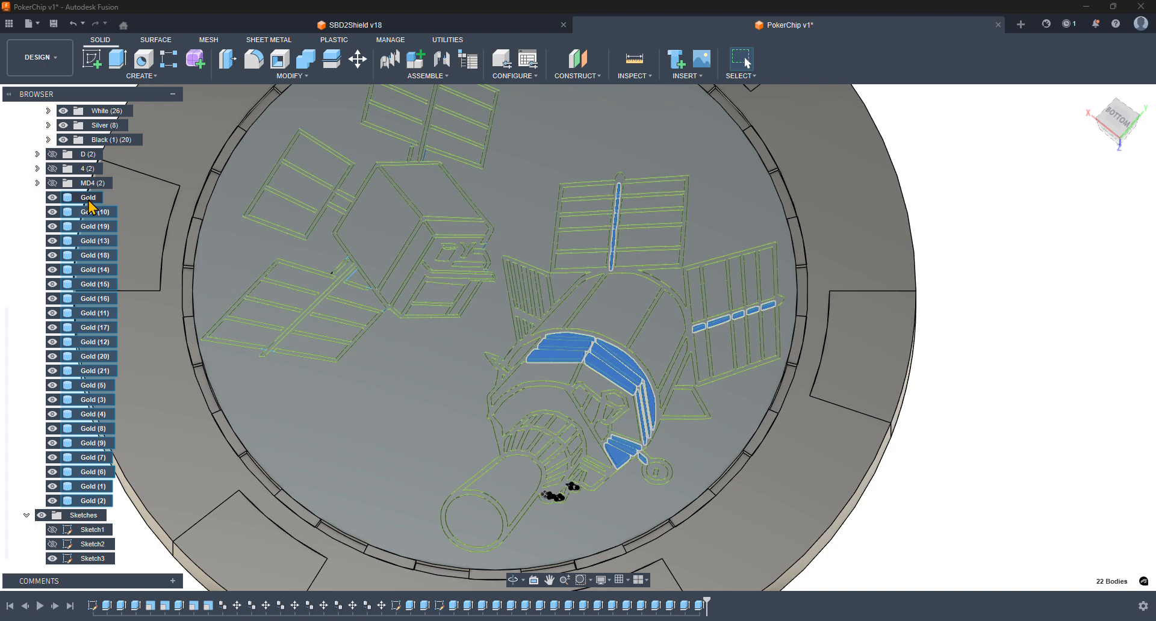
- Create a new group named Gold inside the M group
scroll(88, 188, "up", 3)
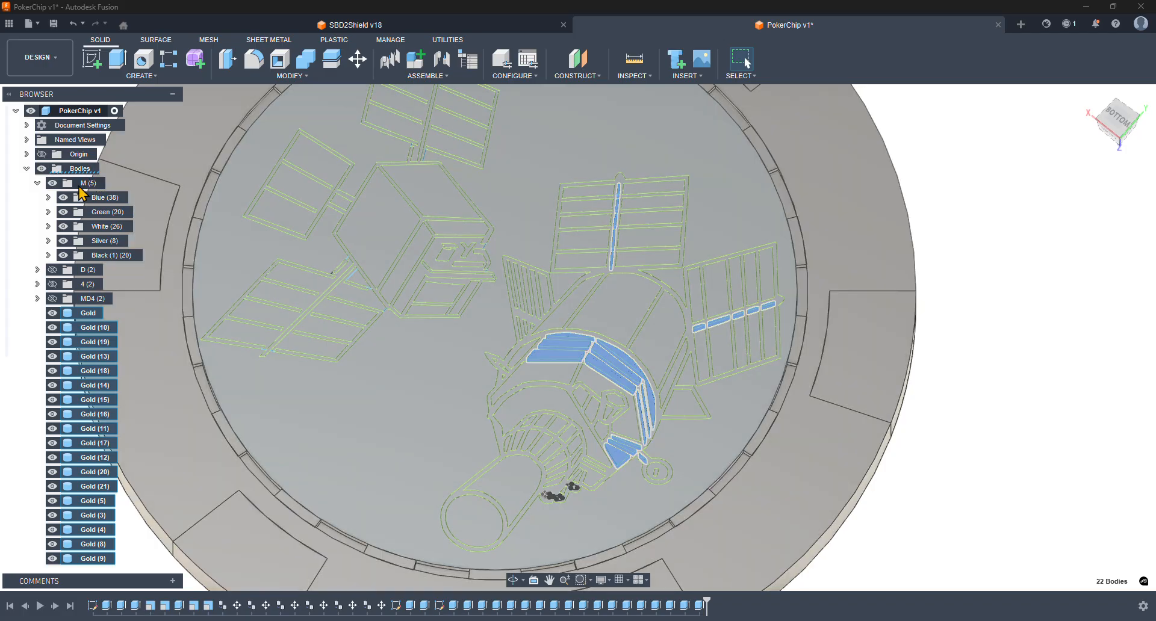
right_click(82, 193)
left_click(136, 225)
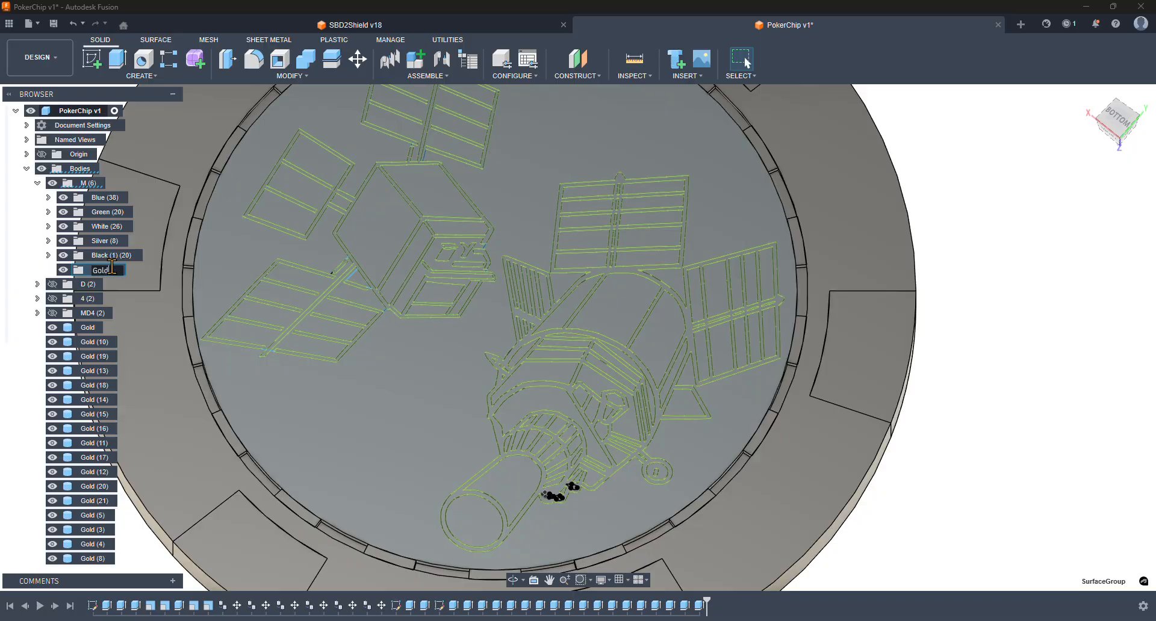
key("Return")
- Move all 22 ungrouped Gold bodies into the Gold group
left_click(81, 331)
scroll(95, 412, "down", 1)
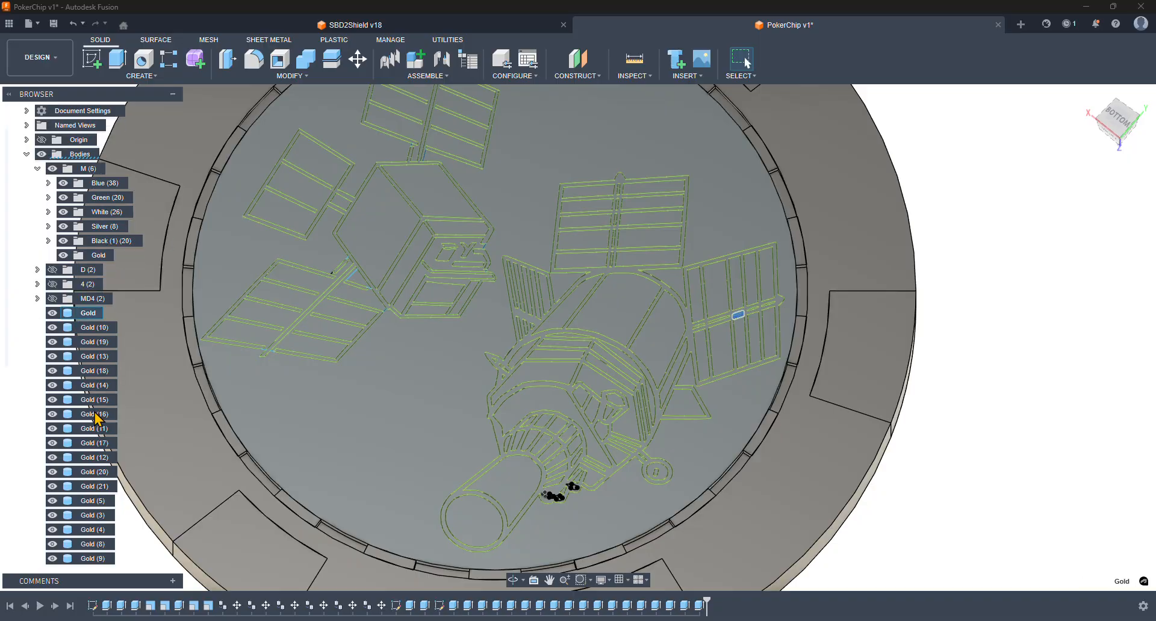
scroll(97, 419, "down", 3)
left_click(92, 503, "shift")
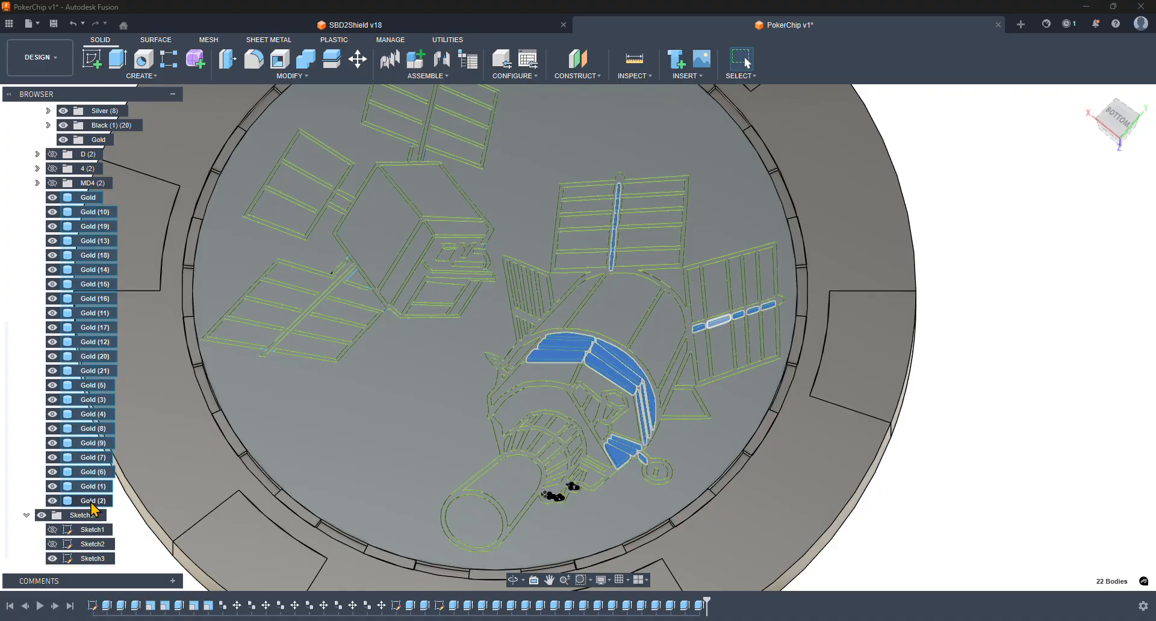
scroll(81, 425, "up", 3)
left_click_drag(96, 333, 99, 269)
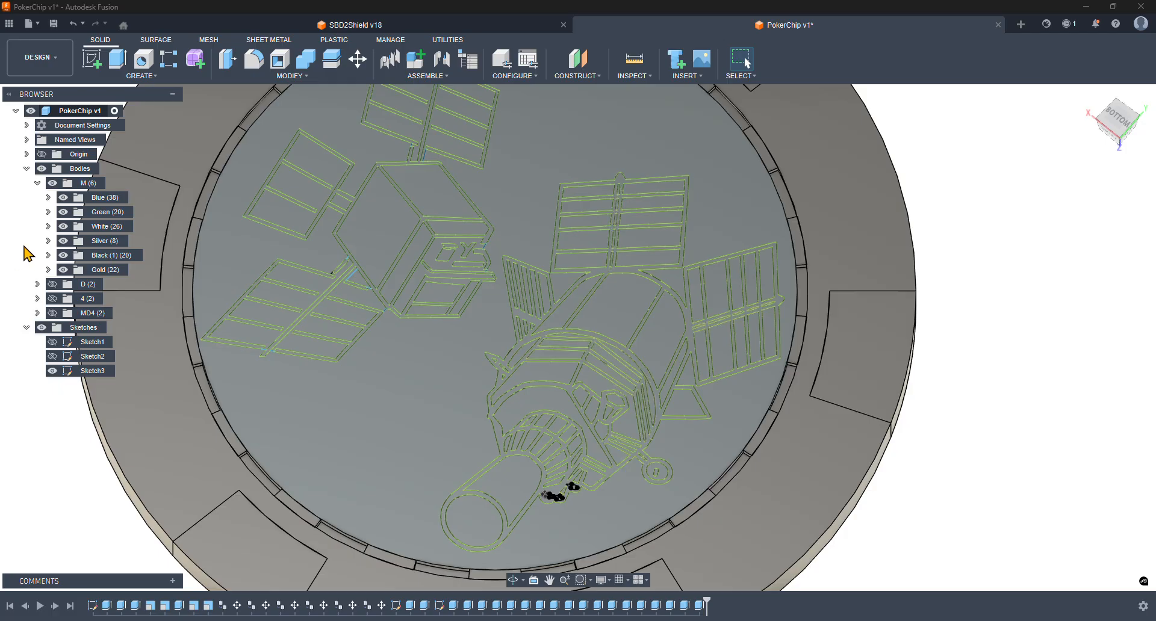
- Hide the Gold, Black (1), Silver, White and Blue groups inside M, keeping only the Green group shown
middle_click_drag(47, 468, 164, 477)
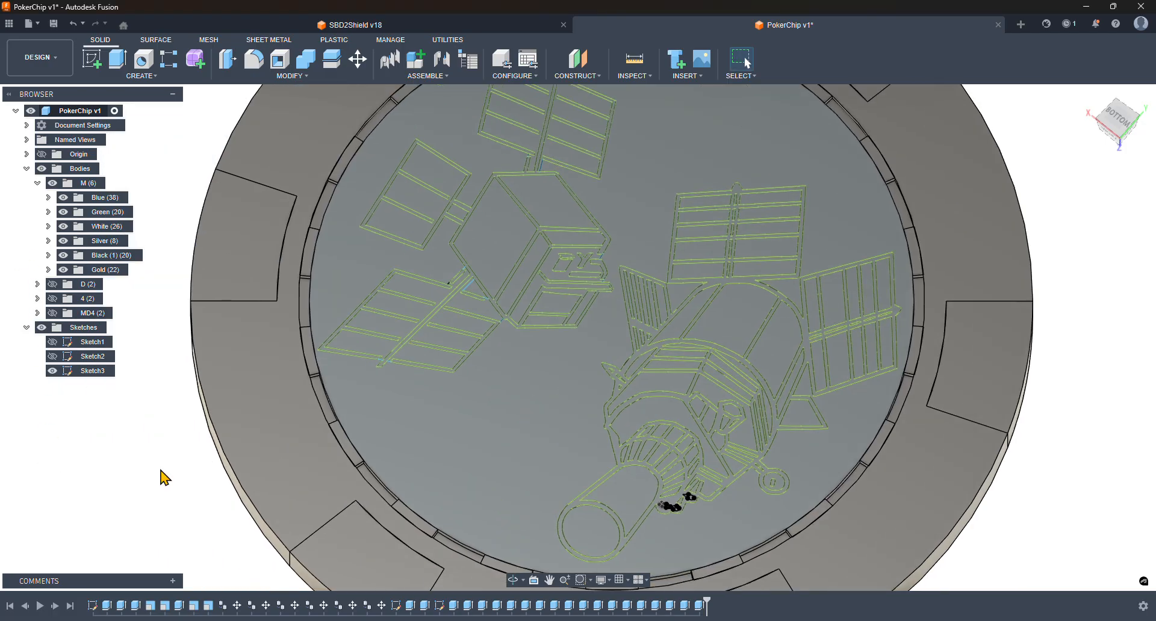
middle_click_drag(1120, 480, 997, 313, "shift")
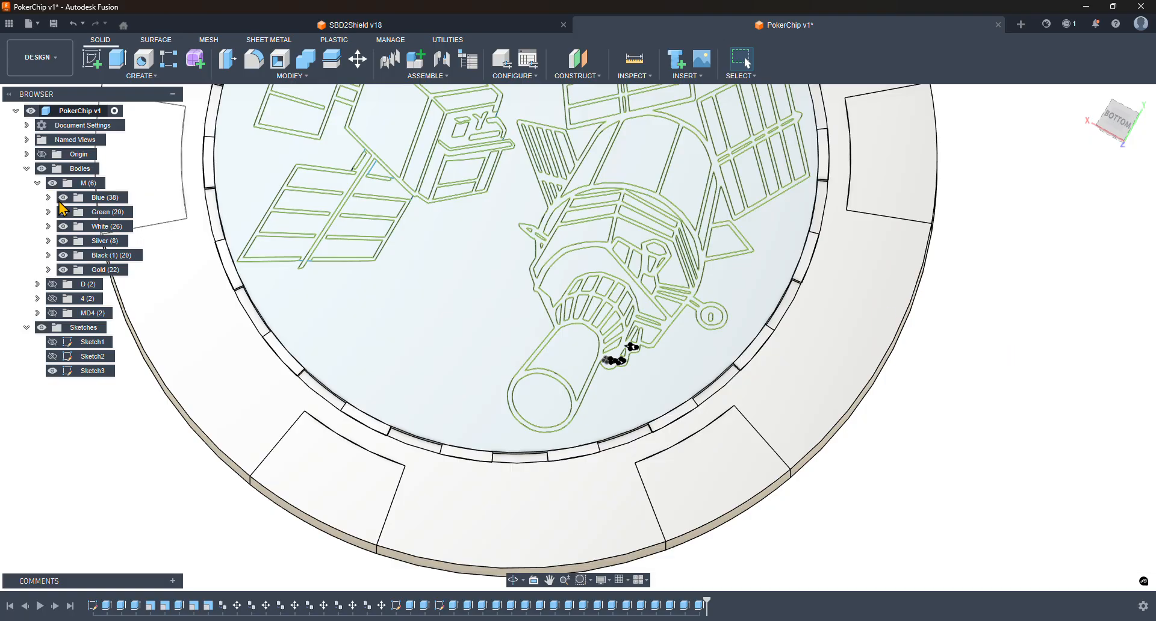
left_click(63, 269)
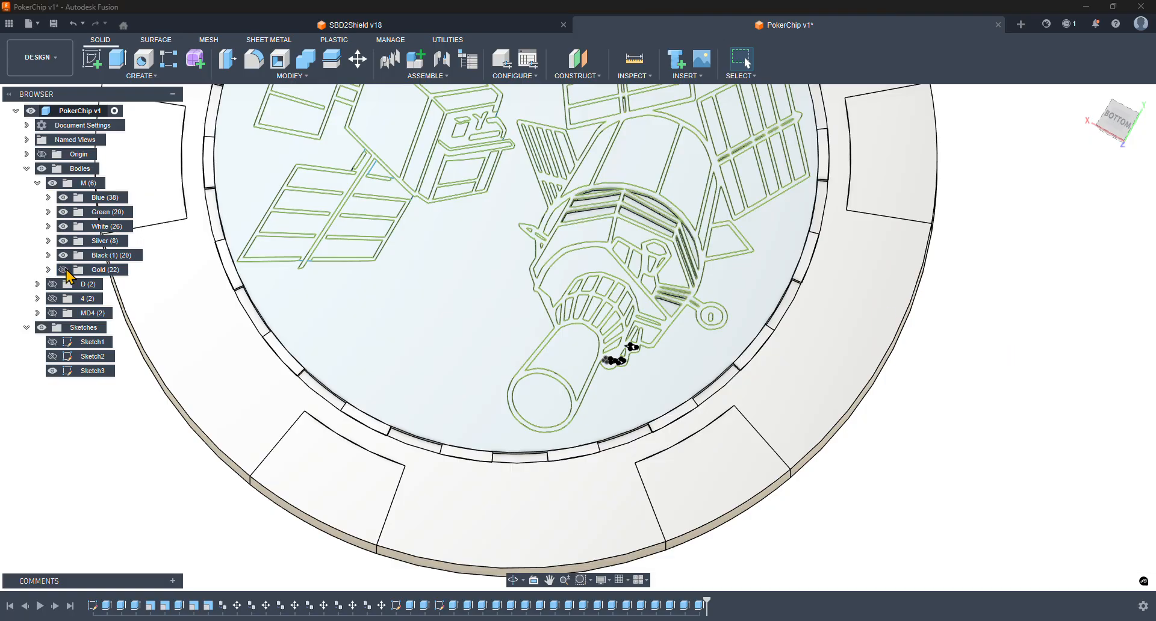
left_click(64, 255)
left_click(63, 241)
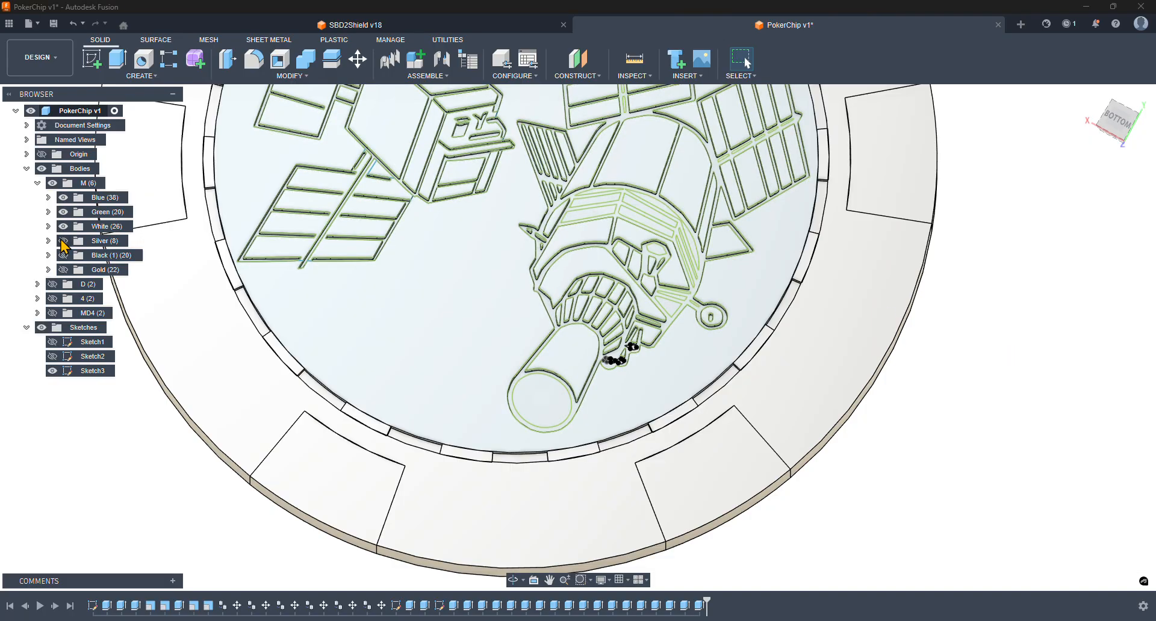
left_click(63, 227)
left_click(63, 212)
left_click(63, 197)
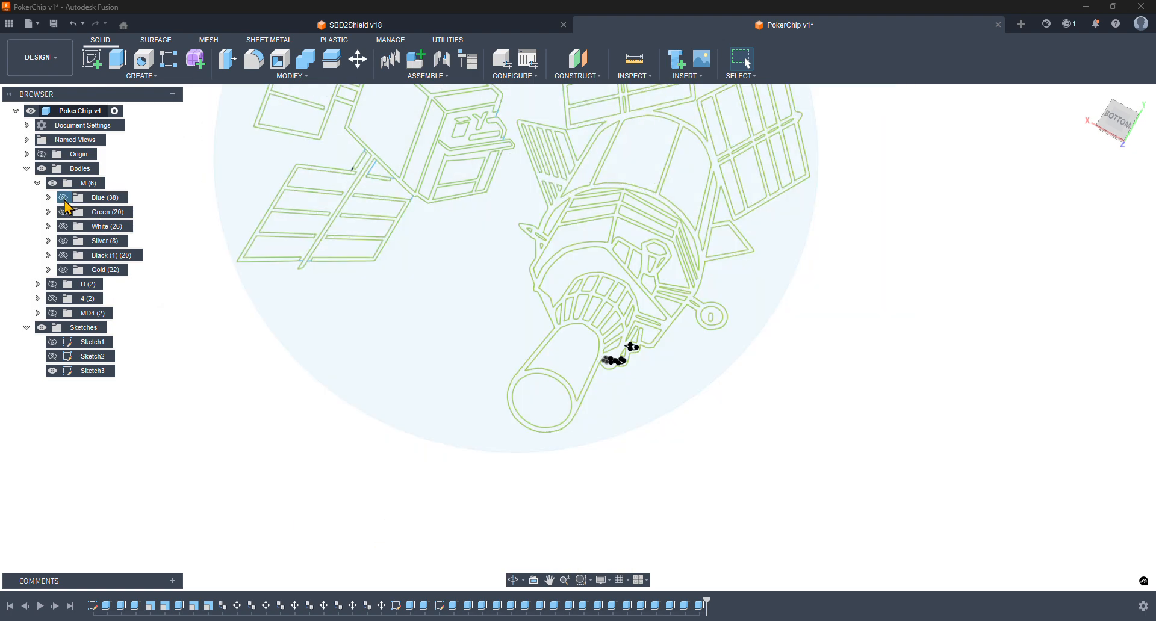
left_click(64, 199)
left_click(64, 198)
left_click(63, 213)
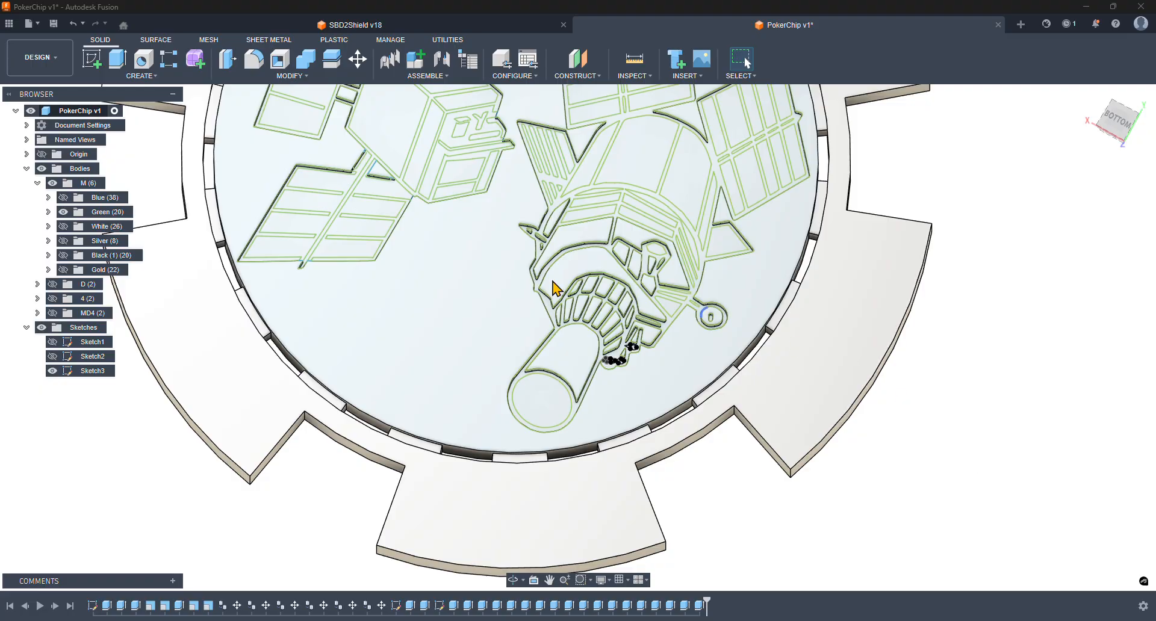
mouse_move(950, 339)
middle_mouse_down("shift")
mouse_move(952, 382)
mouse_move(930, 366)
mouse_move(935, 339)
mouse_move(950, 353)
middle_mouse_up("shift")
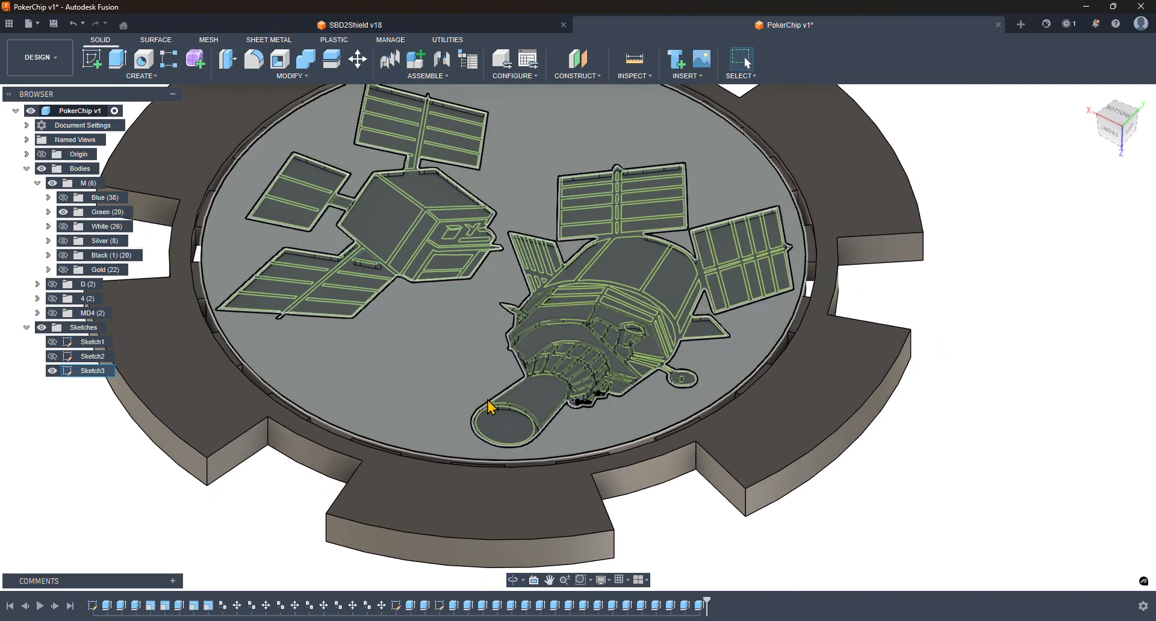
scroll(560, 433, "down", 3)
scroll(558, 428, "up", 6)
scroll(558, 429, "up", 3)
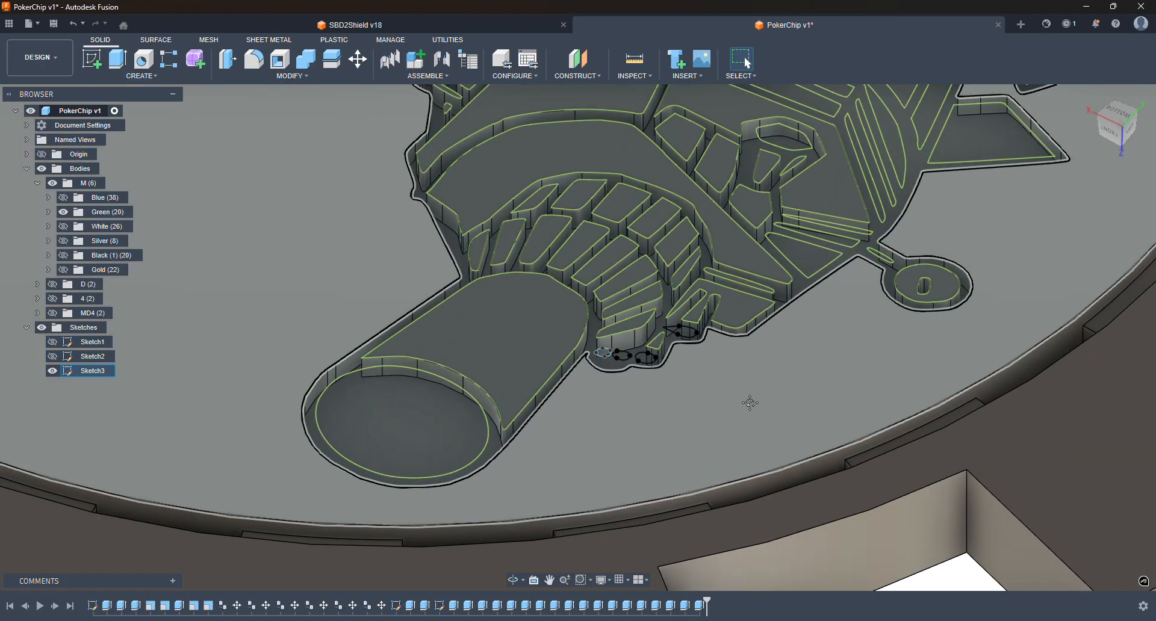
middle_click_drag(749, 403, 728, 421)
scroll(573, 356, "up", 2)
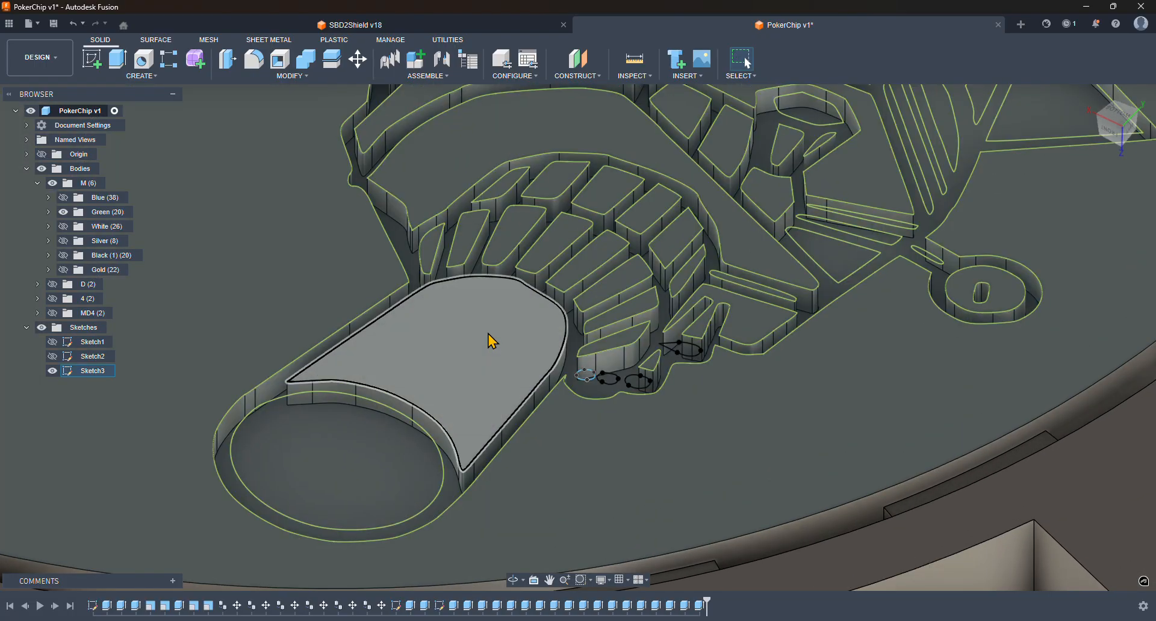
left_click(431, 246, "ctrl")
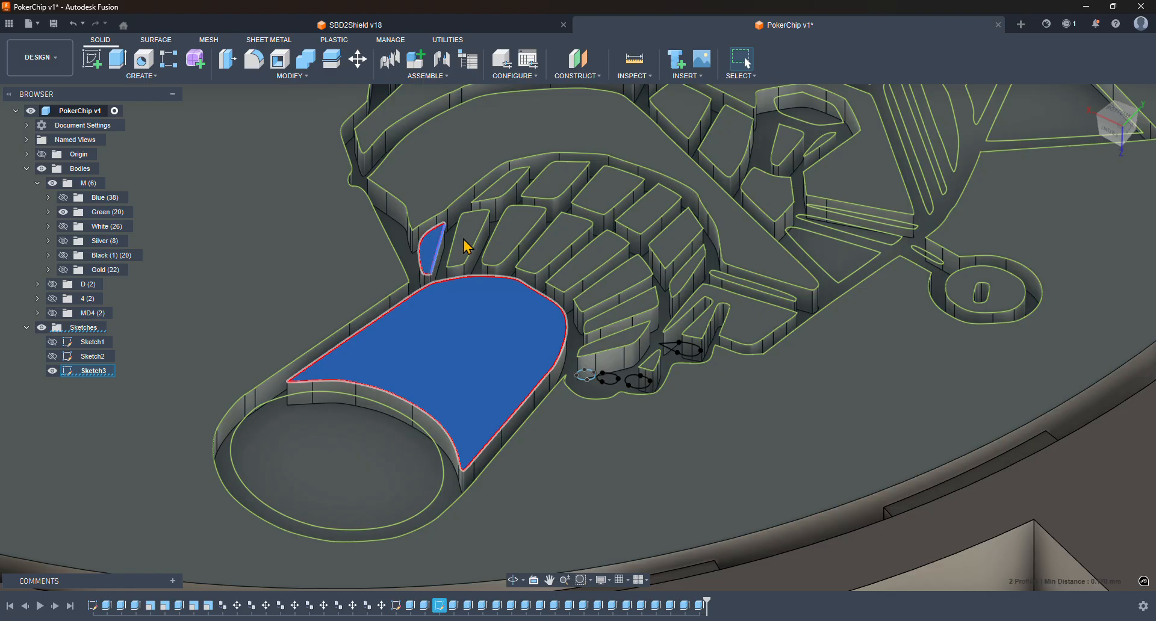
left_click(464, 240, "ctrl")
left_click(513, 234, "ctrl")
left_click(555, 245, "ctrl")
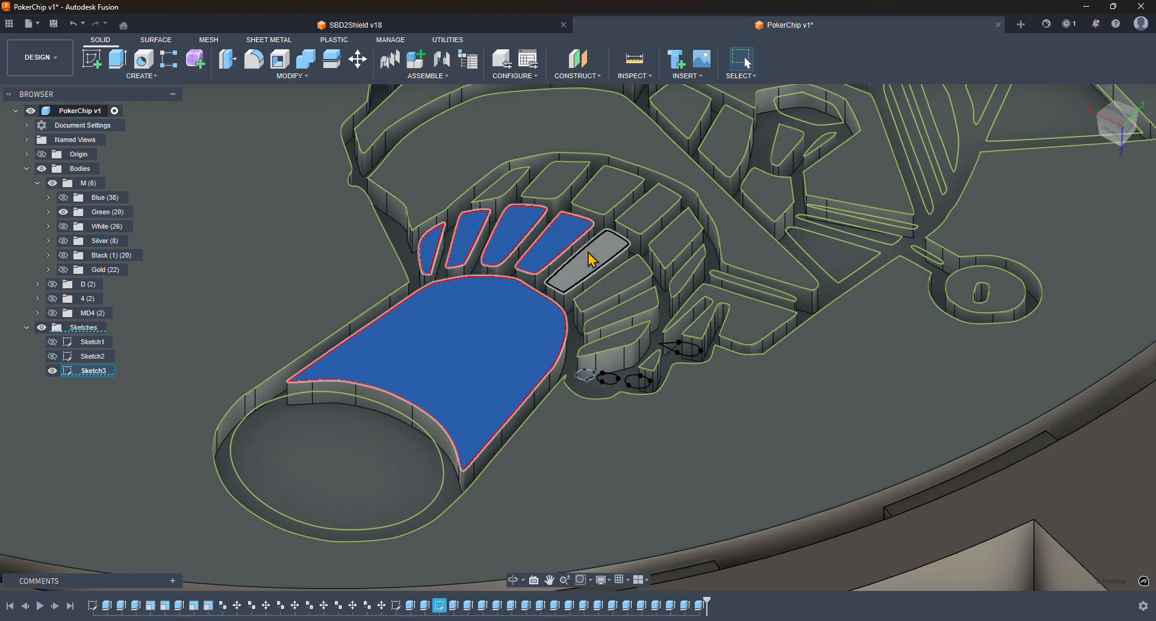
left_click(592, 261, "ctrl")
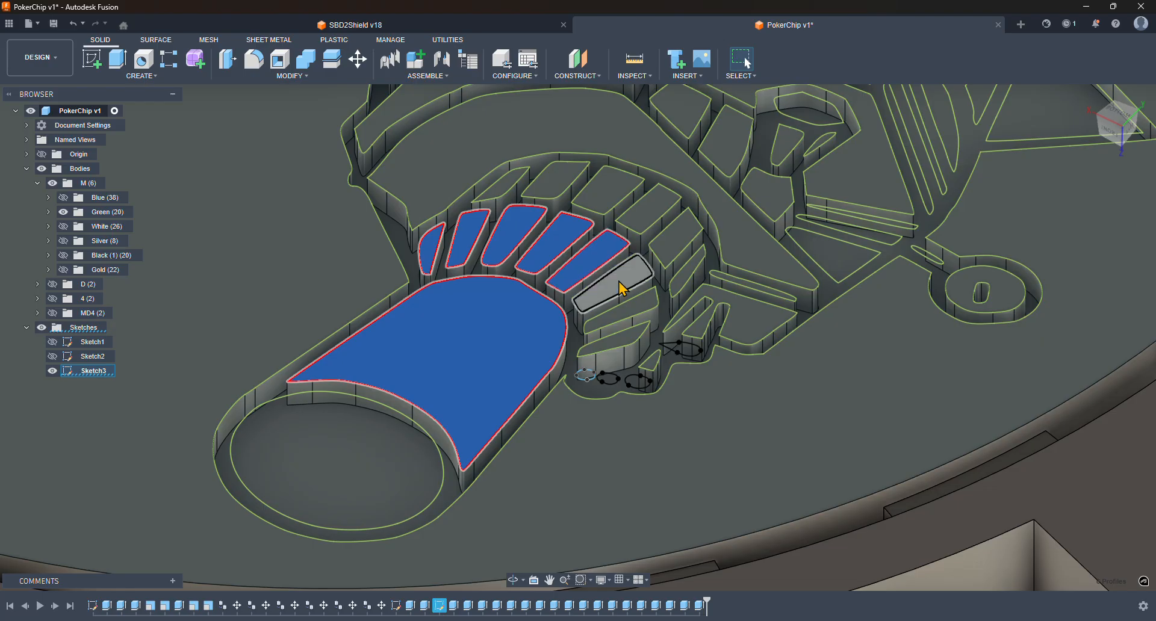
left_click(624, 291, "ctrl")
left_click(635, 312, "ctrl")
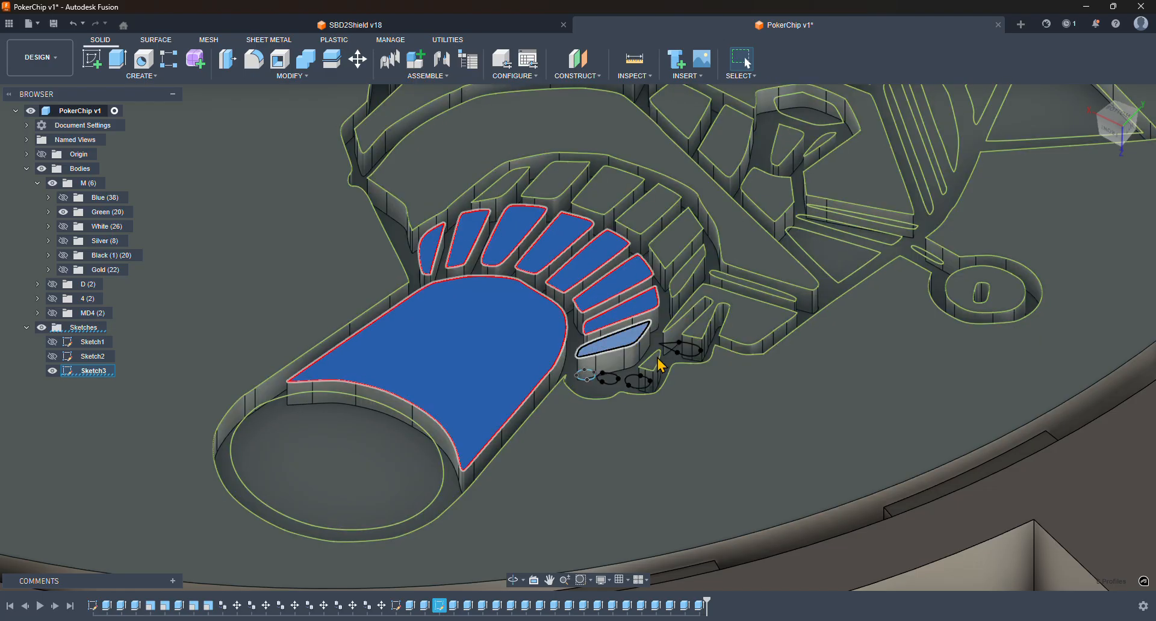
left_click(630, 339, "ctrl")
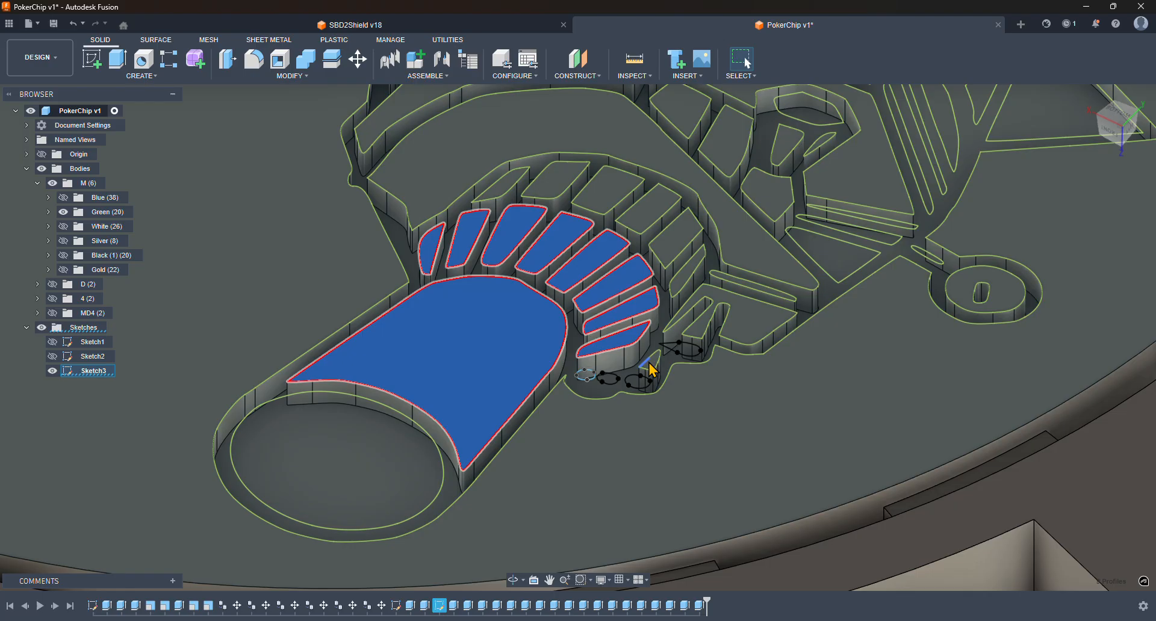
scroll(660, 364, "up", 3)
left_click(655, 372, "ctrl")
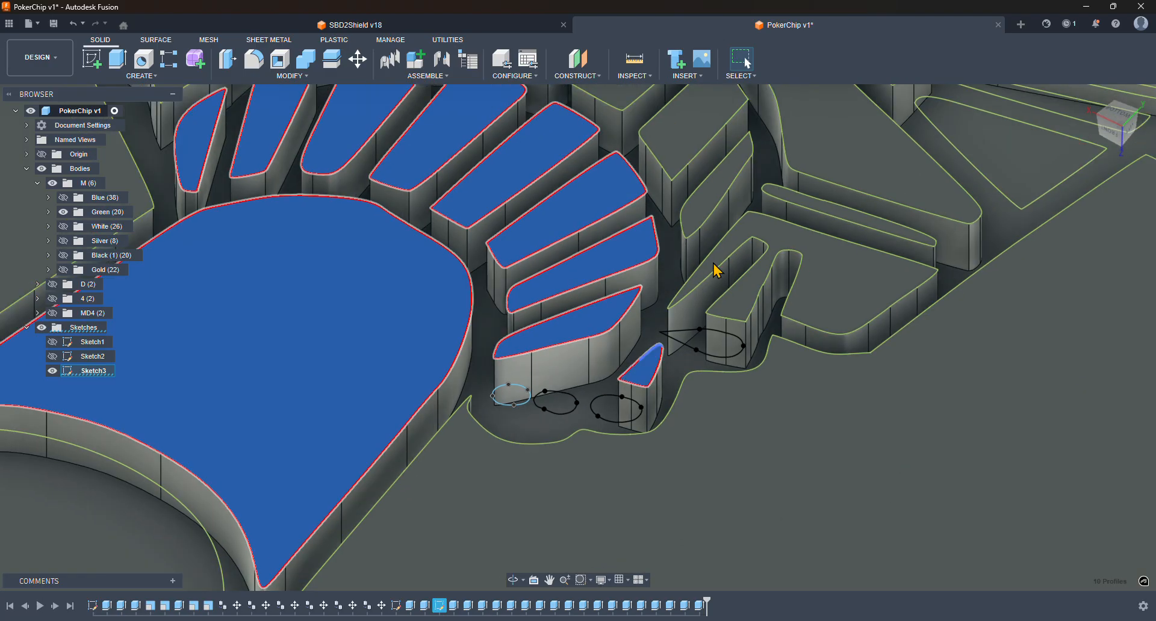
left_click(732, 258, "ctrl")
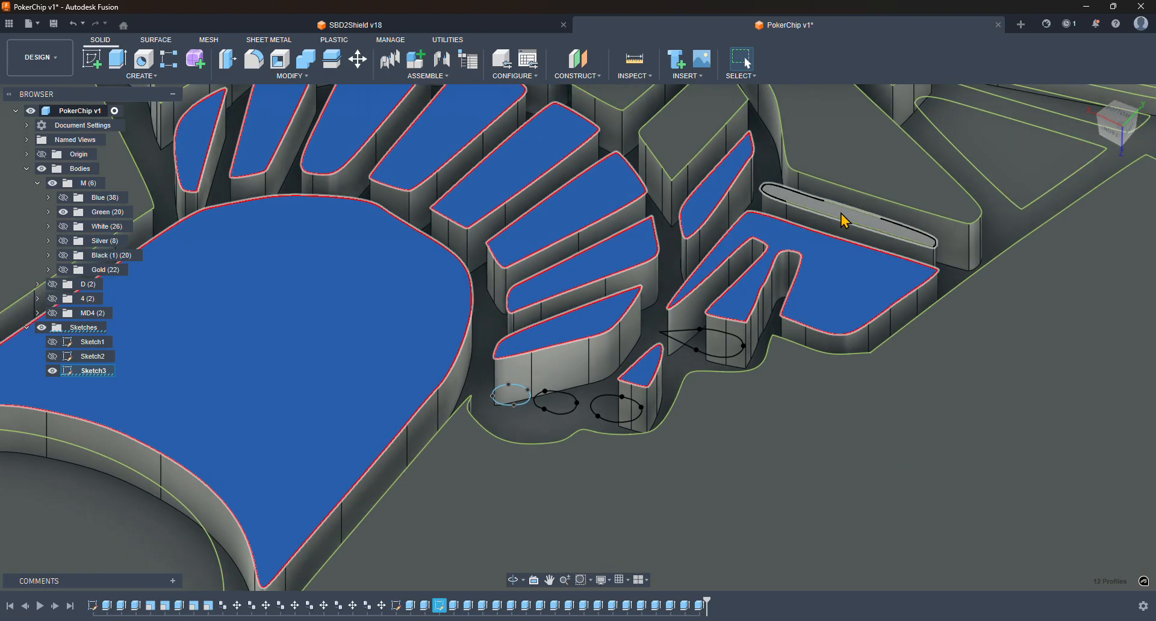
left_click(839, 218, "ctrl")
left_click(702, 143, "ctrl")
left_click(891, 157, "ctrl")
scroll(638, 142, "down", 5)
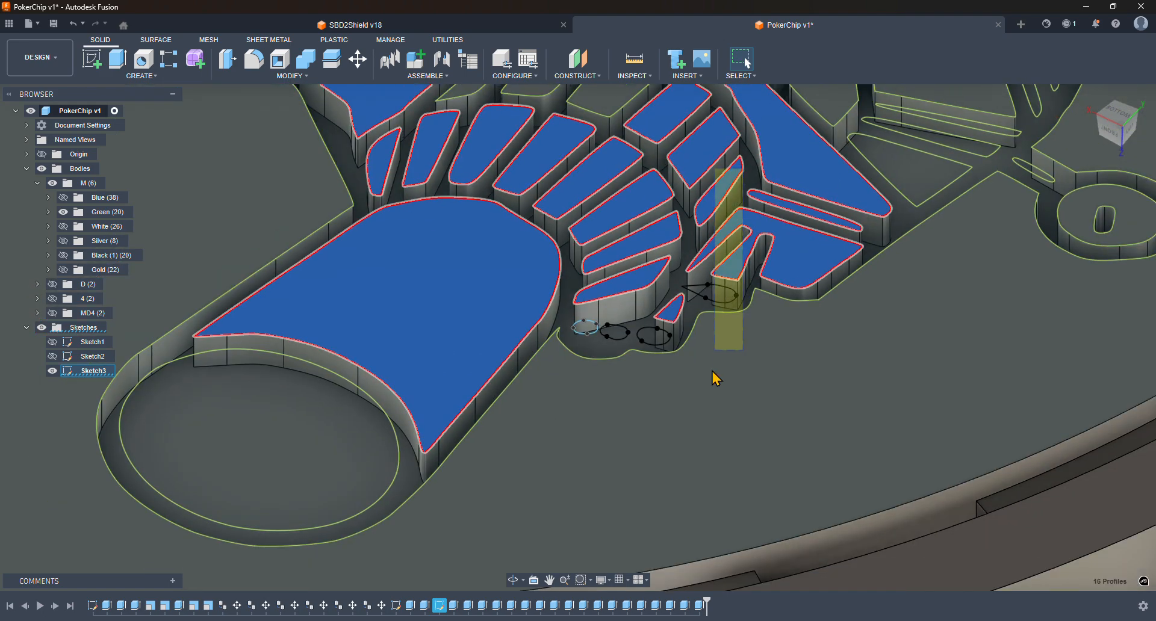
key("ctrl+a")
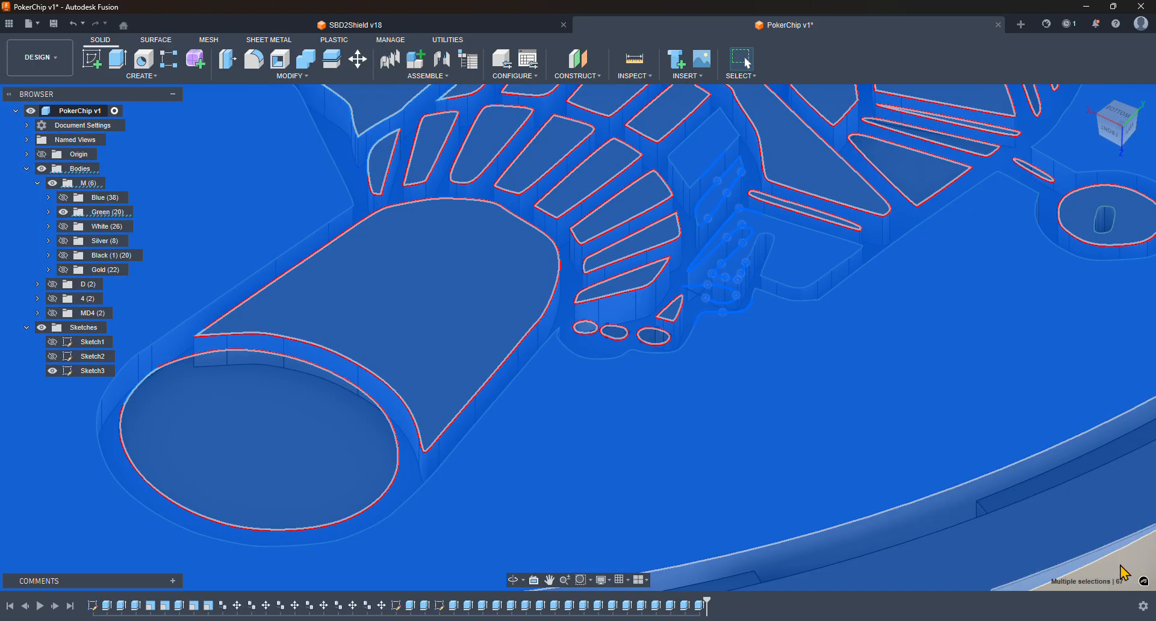
left_click(1124, 572)
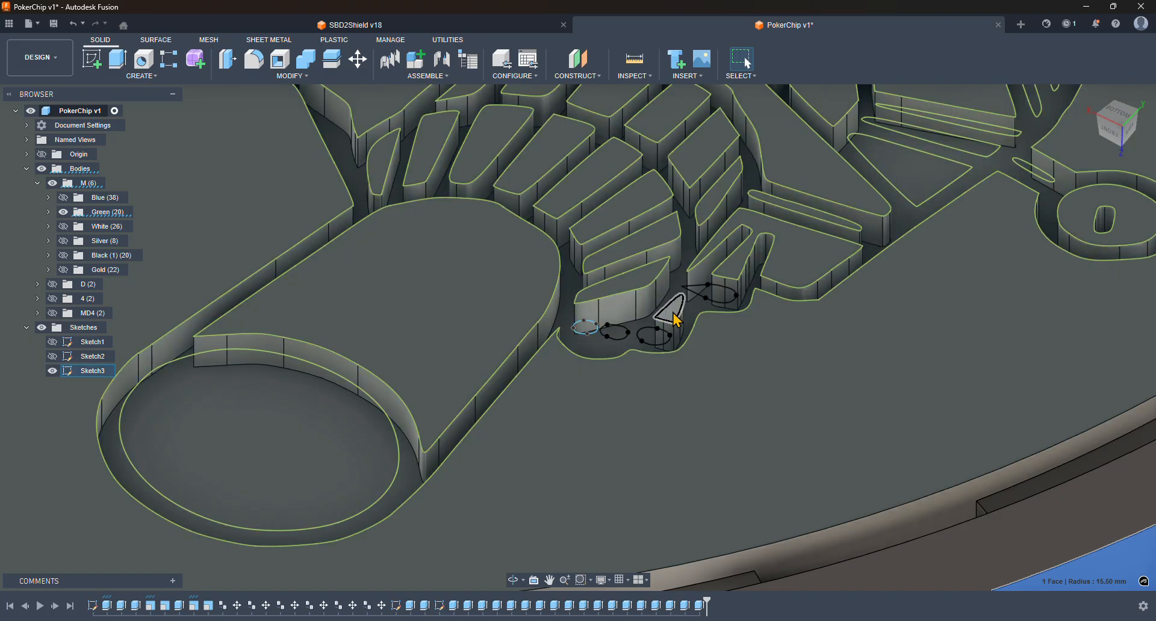
- Select the small triangular profile and the eight tapered profiles of the inner ring around the telescope's barrel
left_click(670, 310)
left_click(631, 283, "shift")
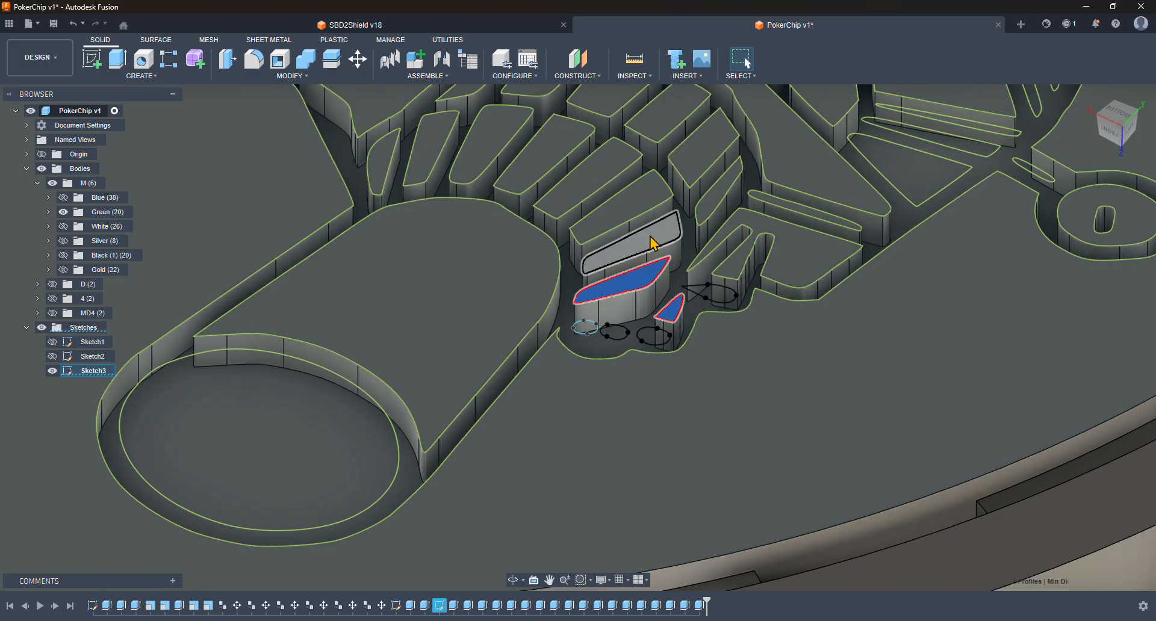
left_click(650, 238, "shift")
left_click(622, 203, "shift")
left_click(572, 176, "shift")
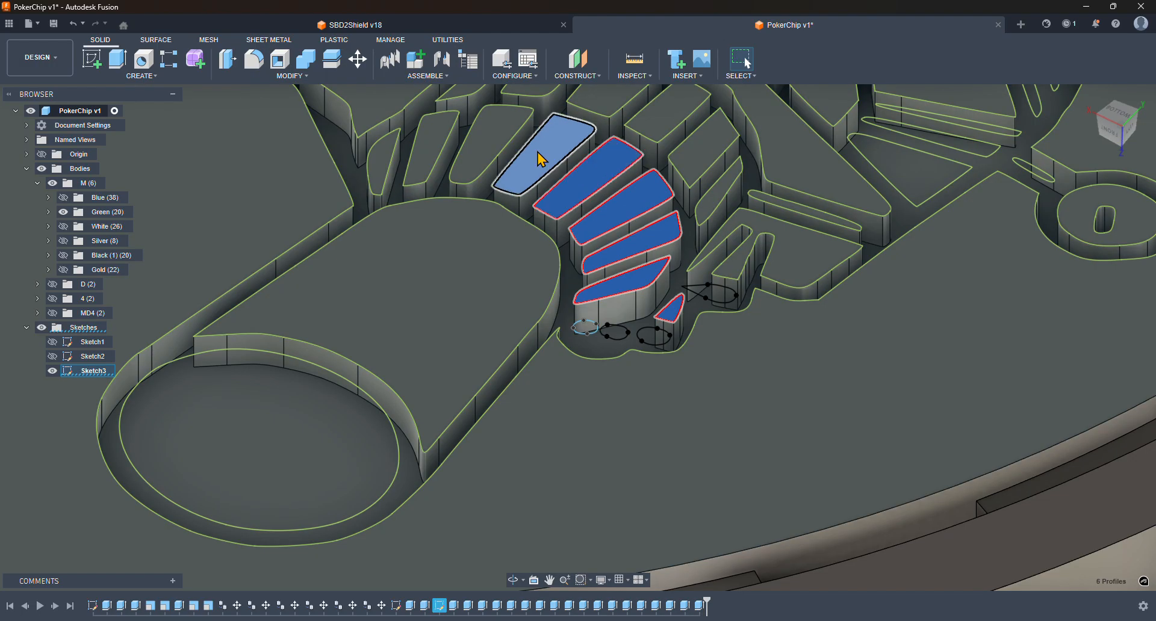
left_click(538, 156, "shift")
left_click(485, 150, "shift")
left_click(421, 153, "shift")
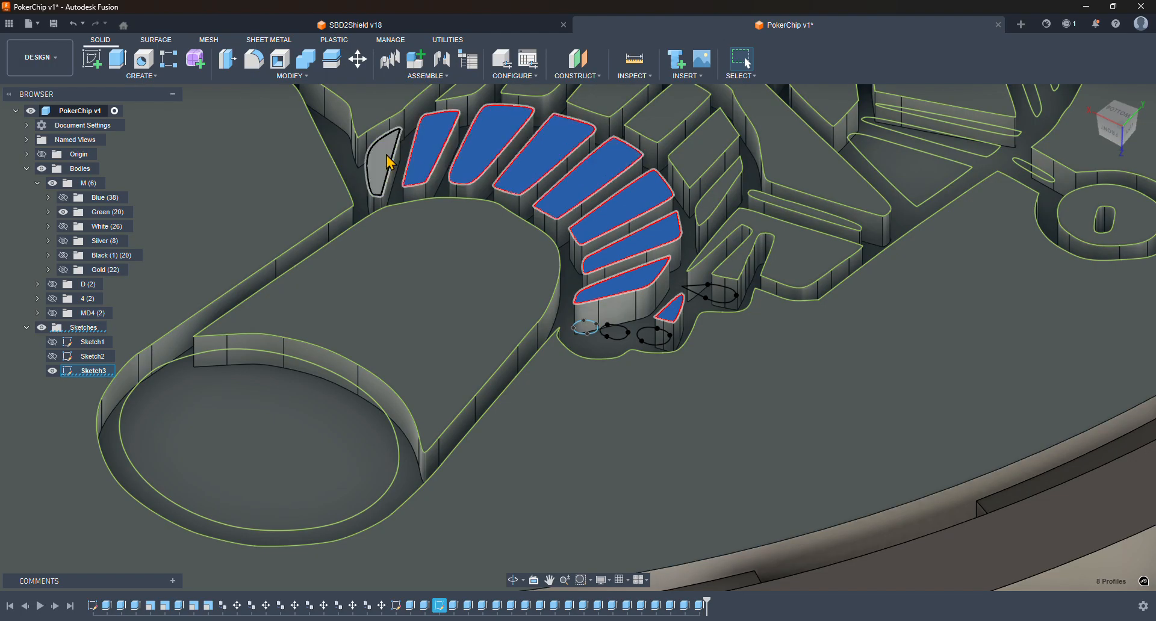
left_click(383, 162, "shift")
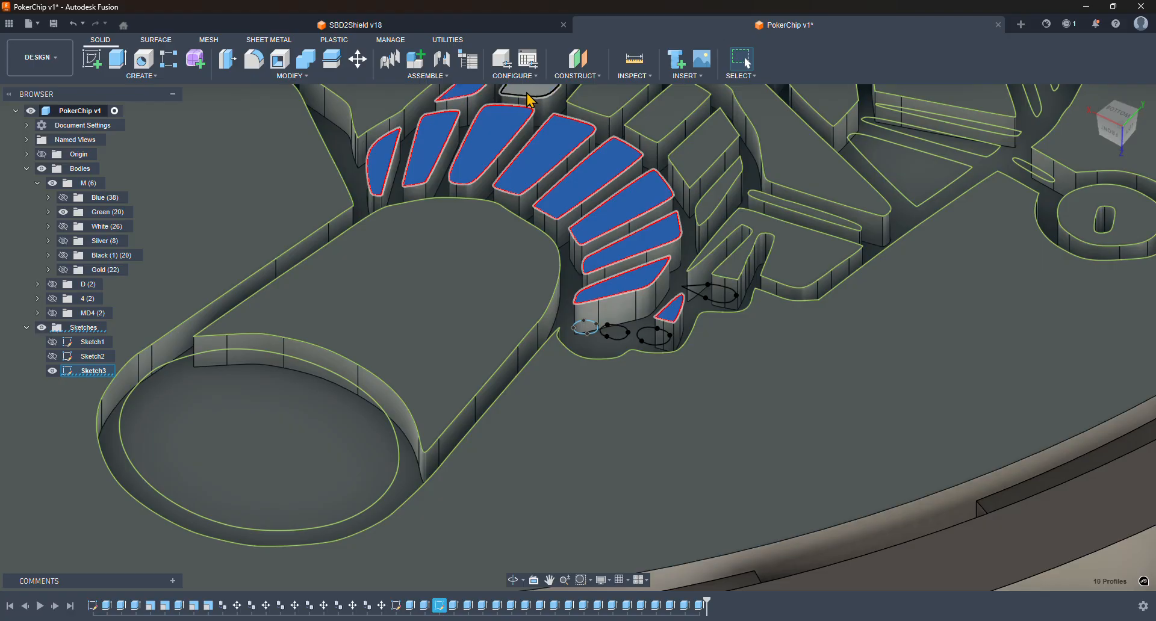
- Add the outer ring profiles of the telescope's collar, the forked profile beside them and the large curved profile behind them to the selection
left_click(605, 104, "shift")
left_click(677, 121, "shift")
left_click(697, 150, "shift")
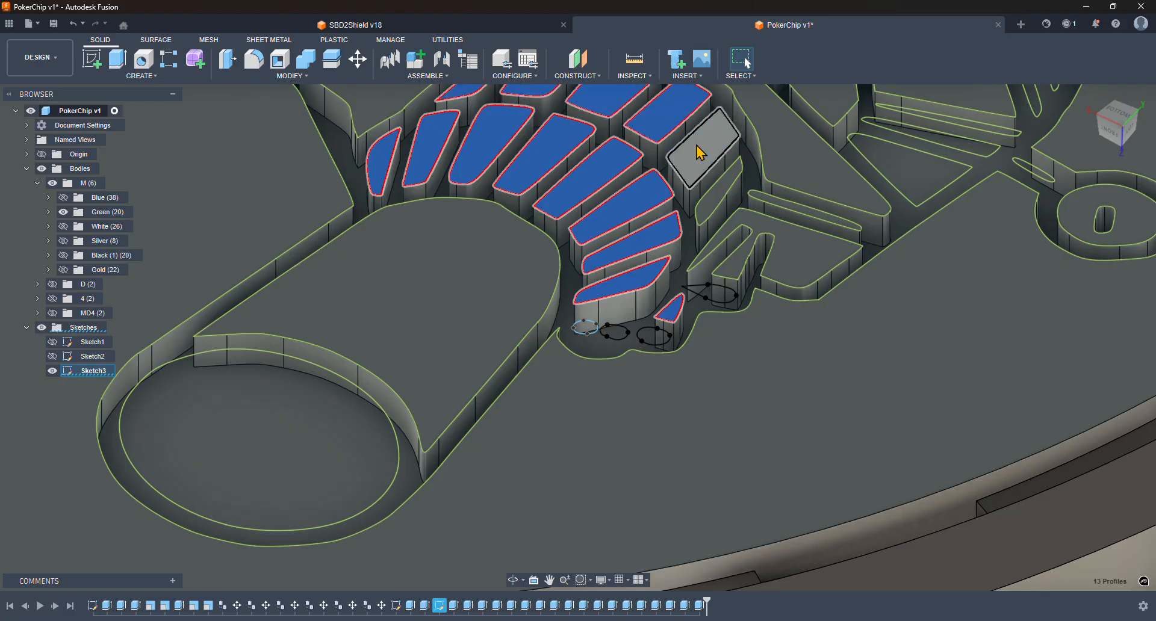
left_click(716, 191, "shift")
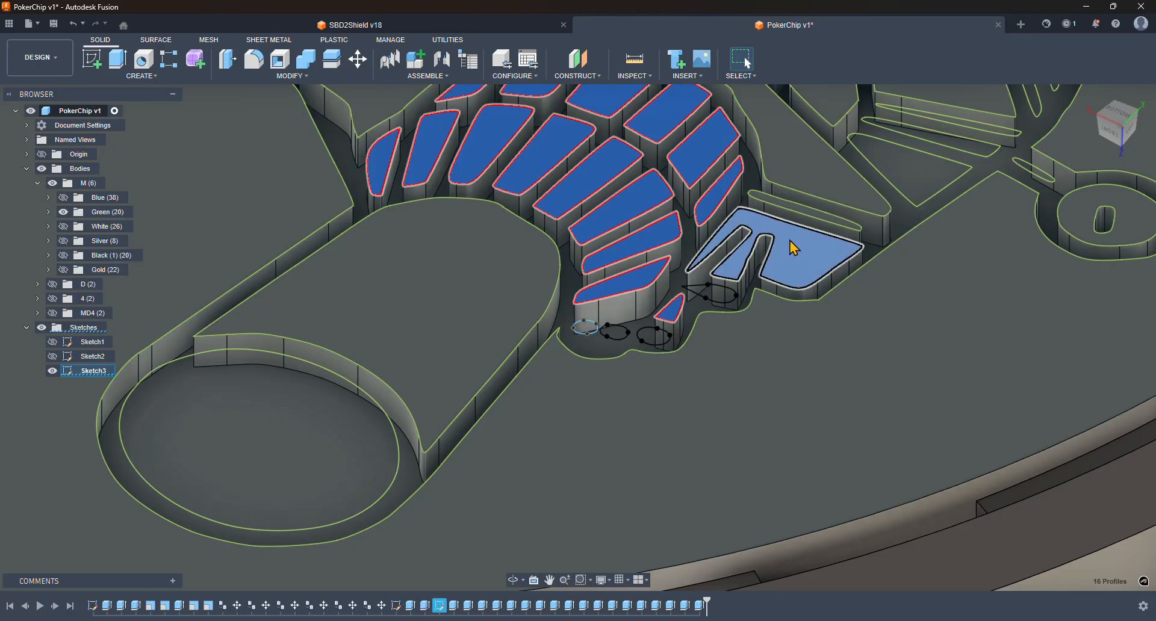
left_click(791, 239, "shift")
left_click(807, 155, "shift")
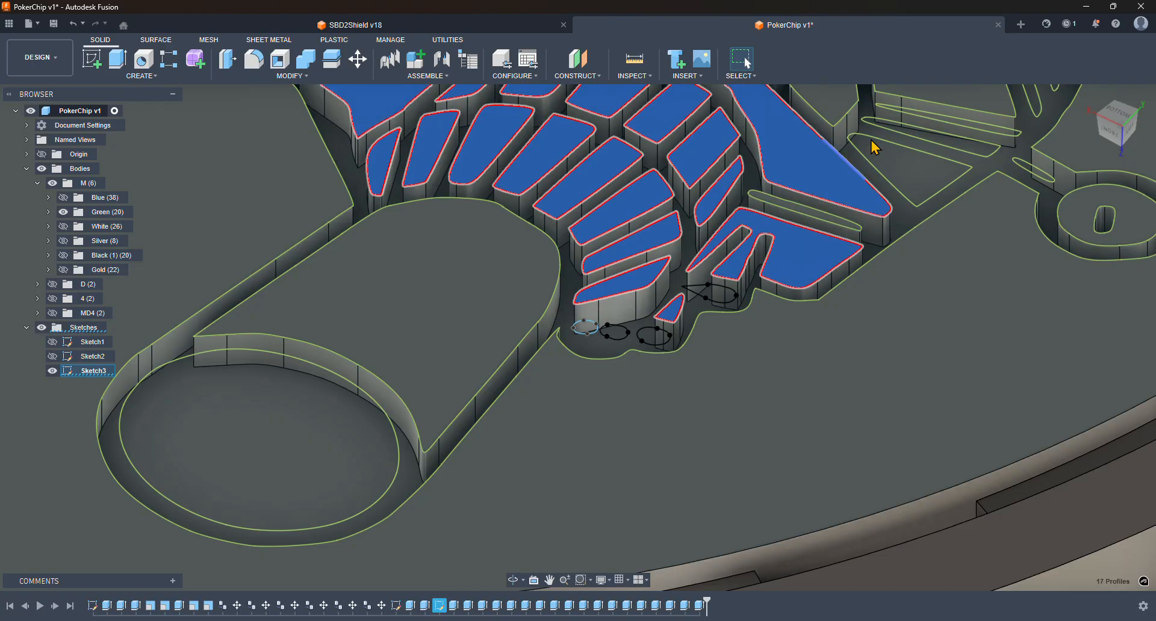
- Add the thin slot, the pentagonal profile, the four-sided profile beside it and the large angular panel to the selection
middle_click_drag(828, 249, 836, 381)
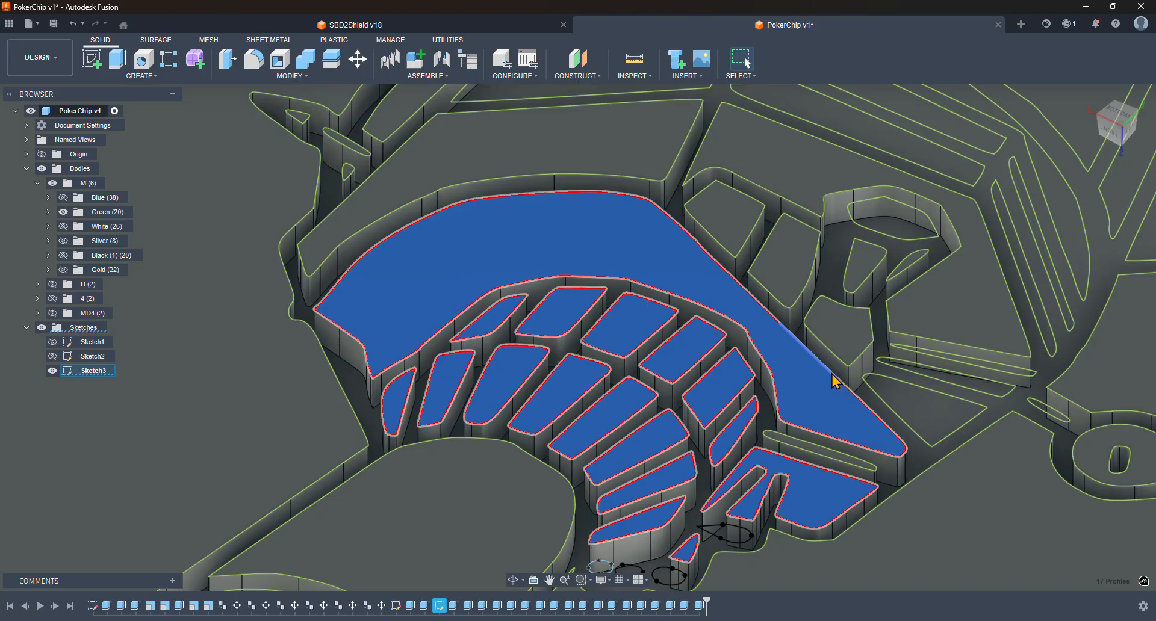
scroll(847, 475, "up", 5)
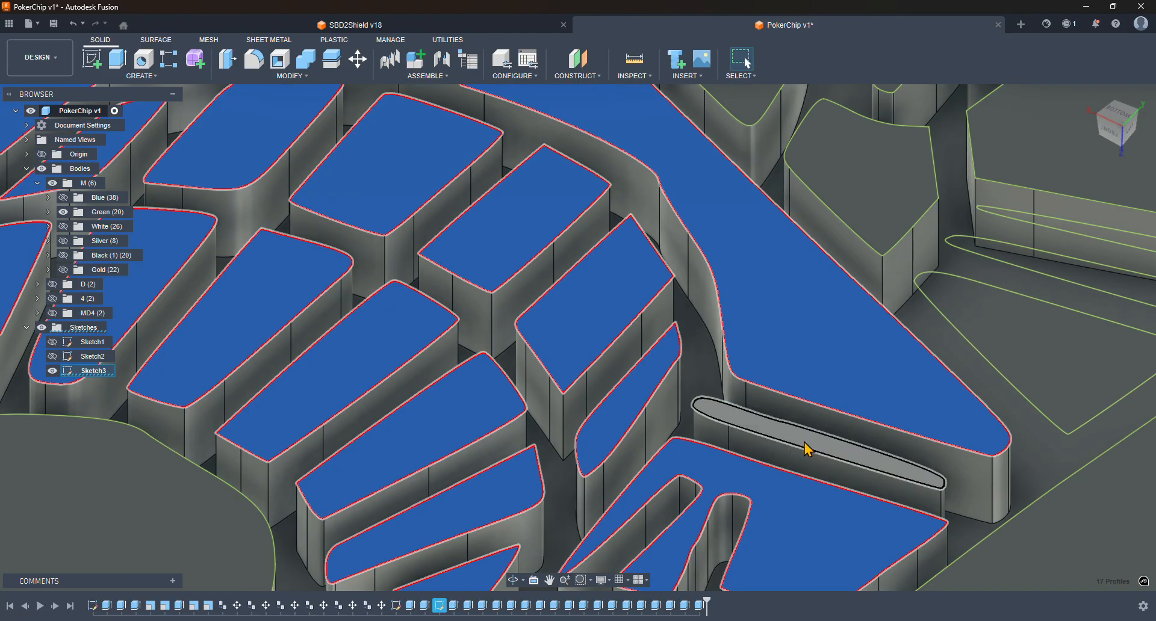
left_click(840, 180, "shift")
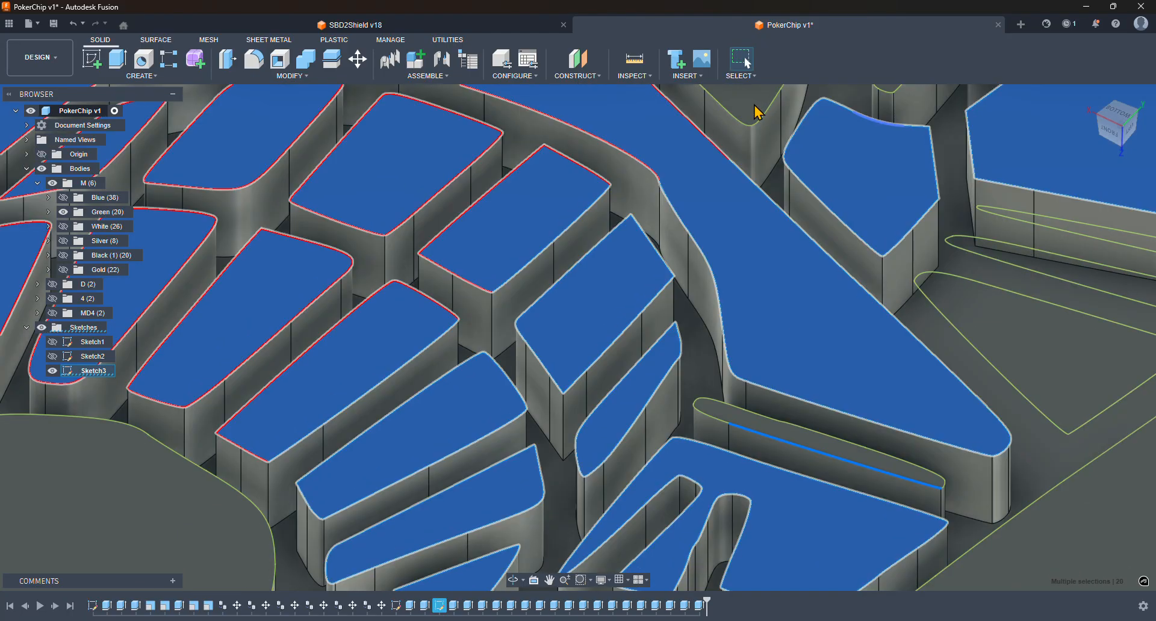
scroll(879, 214, "up", 4)
scroll(867, 322, "down", 10)
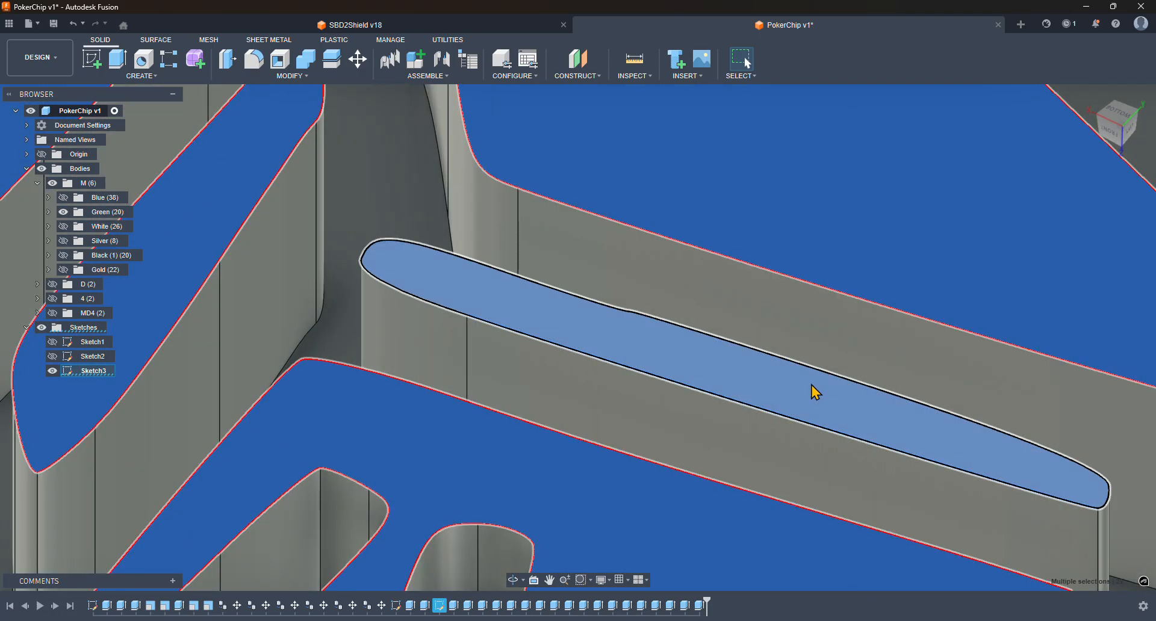
left_click(817, 393)
scroll(817, 392, "up", 8)
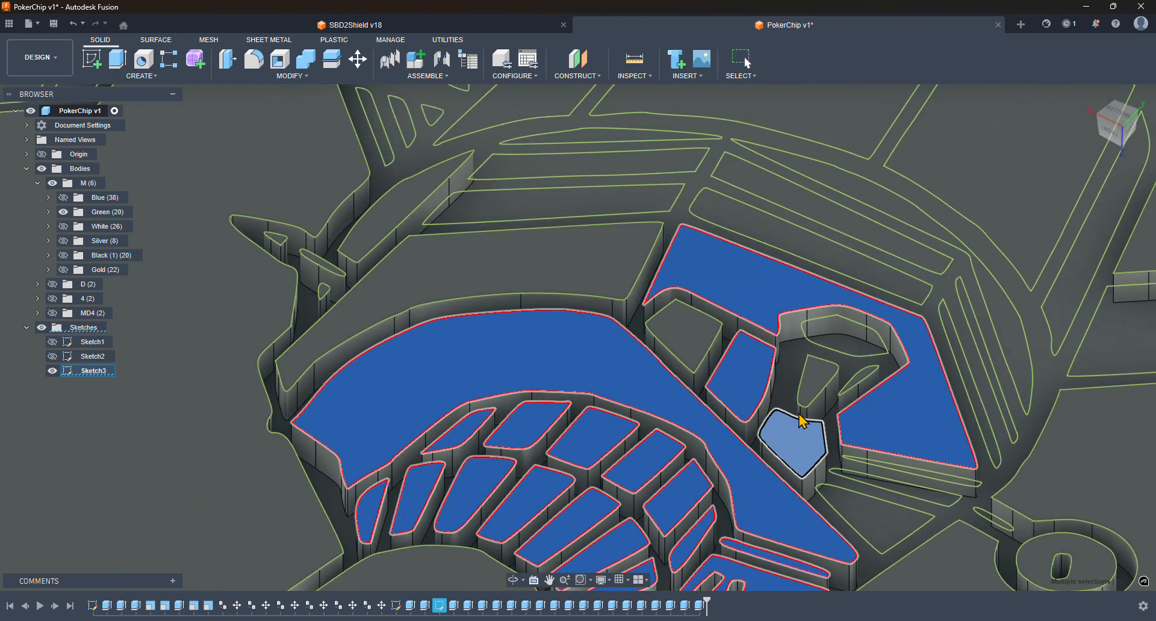
- Add the small wedge, the narrow sliver, the kite-shaped profile and the long band above the large curved profile to the selection
left_click(803, 424)
left_click(820, 380)
scroll(862, 387, "down", 5)
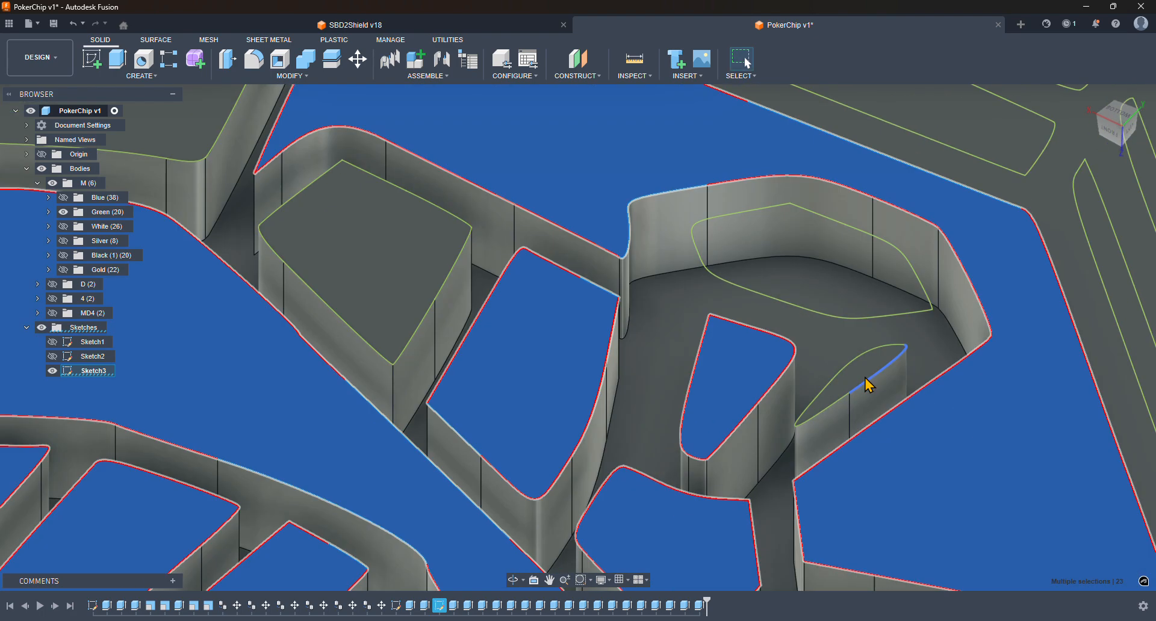
left_click(861, 385)
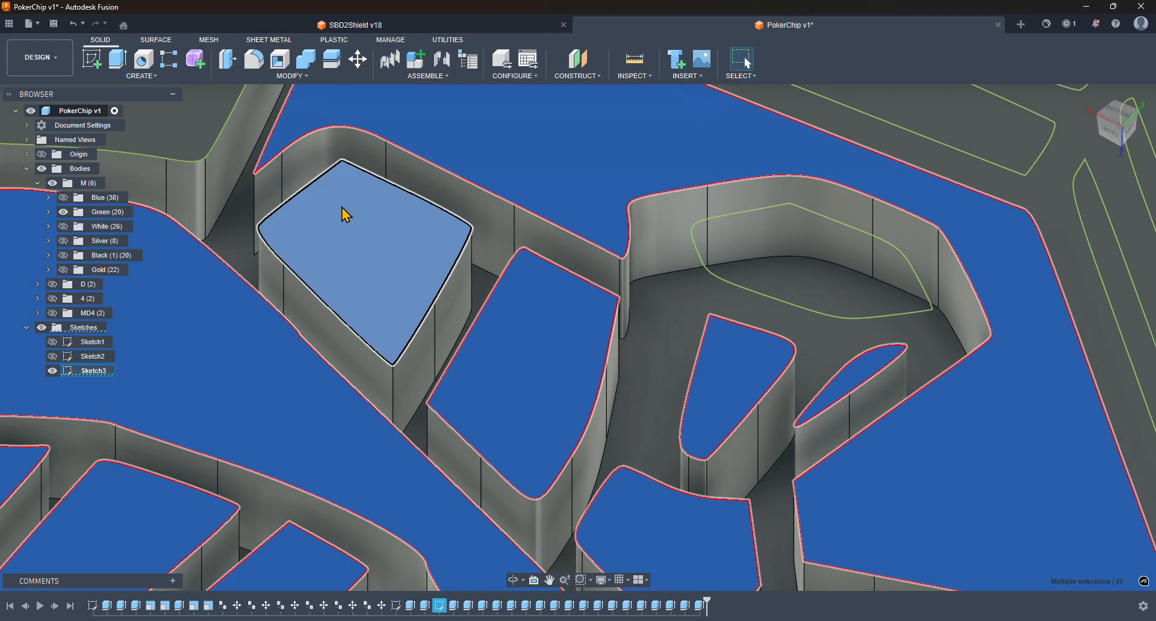
middle_click_drag(356, 211, 686, 397)
left_click(431, 270, "ctrl")
scroll(431, 271, "down", 6)
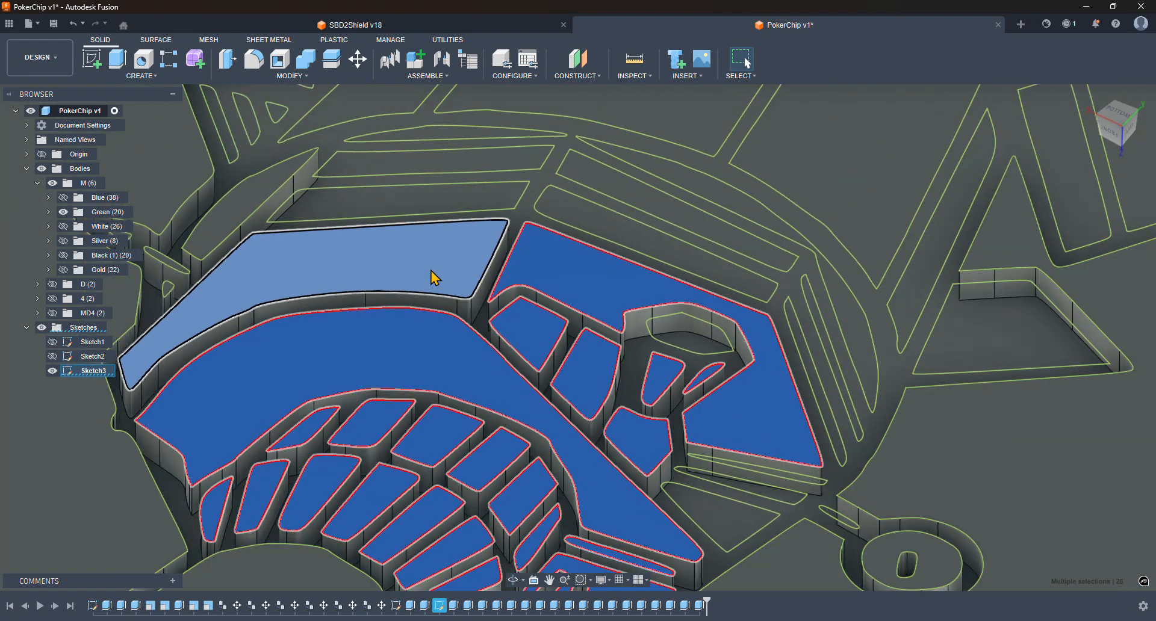
- Add the two small triangular profiles, the thin oval and the elongated pointed profile at the long band's outer end to the selection
scroll(431, 271, "down", 2)
middle_click_drag(244, 286, 412, 374)
scroll(413, 373, "down", 1)
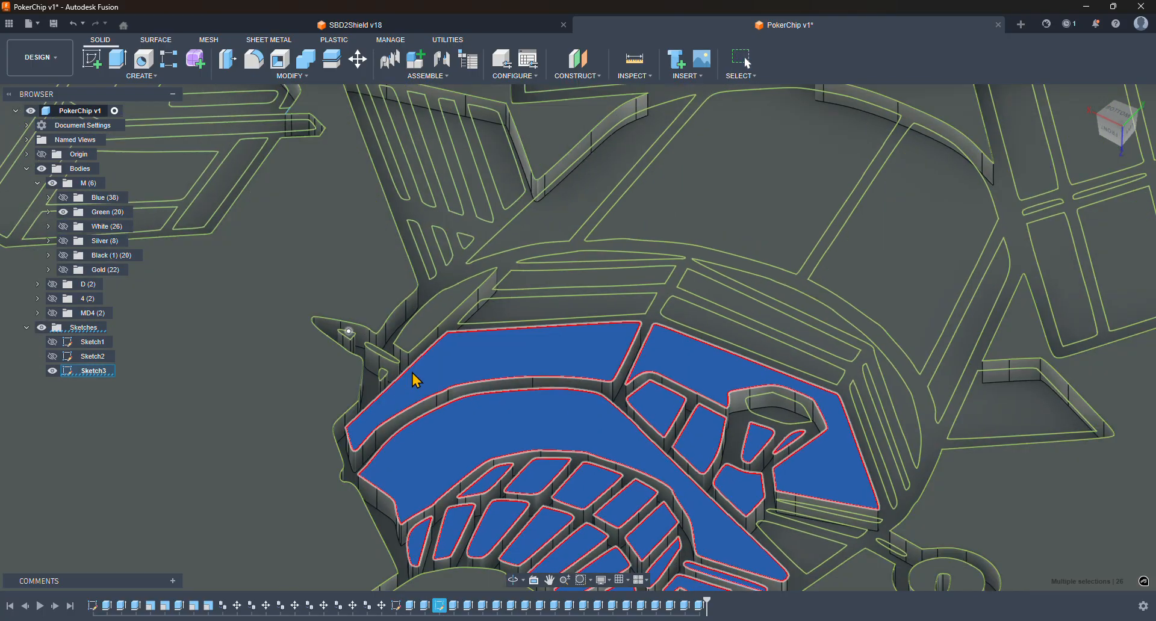
scroll(348, 354, "up", 6)
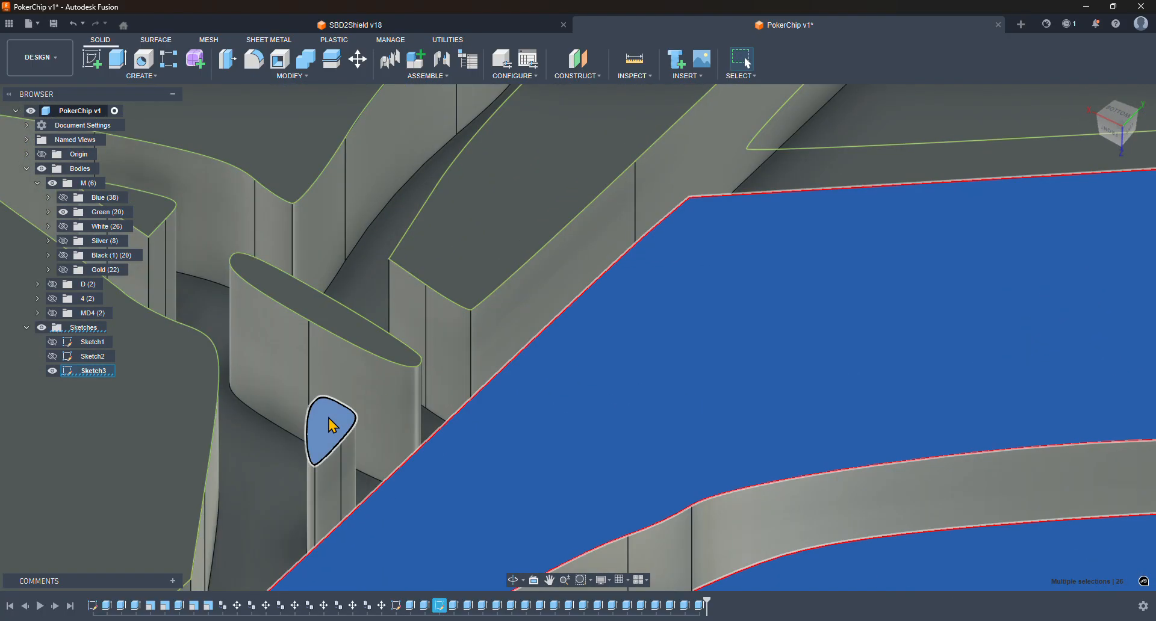
left_click(333, 427, "ctrl")
left_click(320, 321, "ctrl")
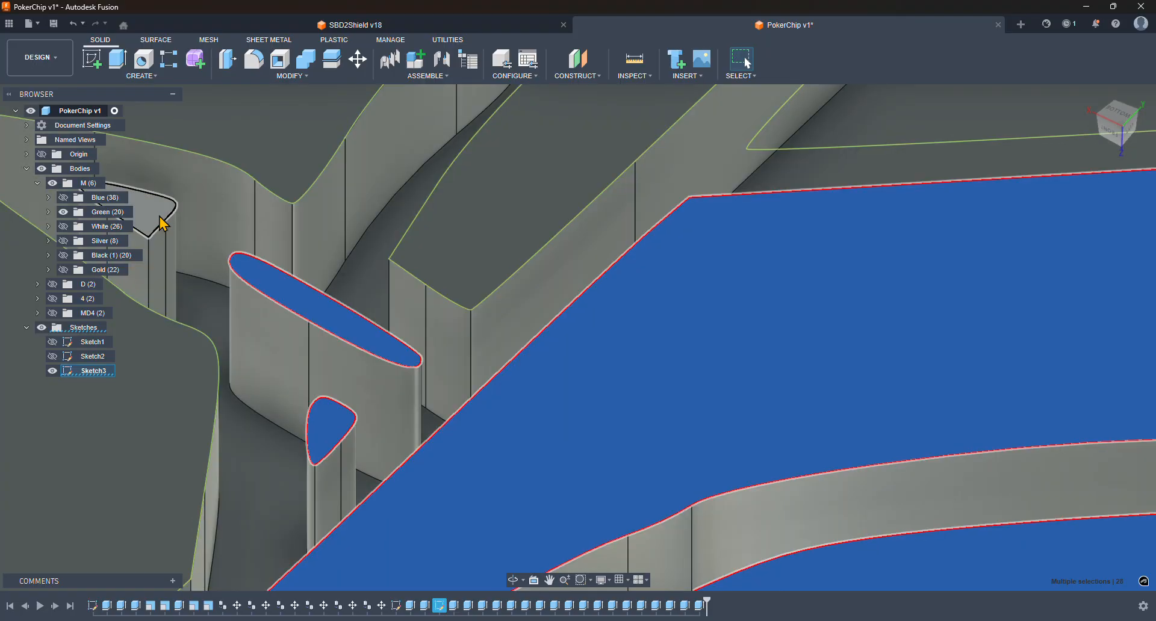
left_click(162, 225, "ctrl")
left_click(516, 227, "ctrl")
scroll(761, 387, "down", 5)
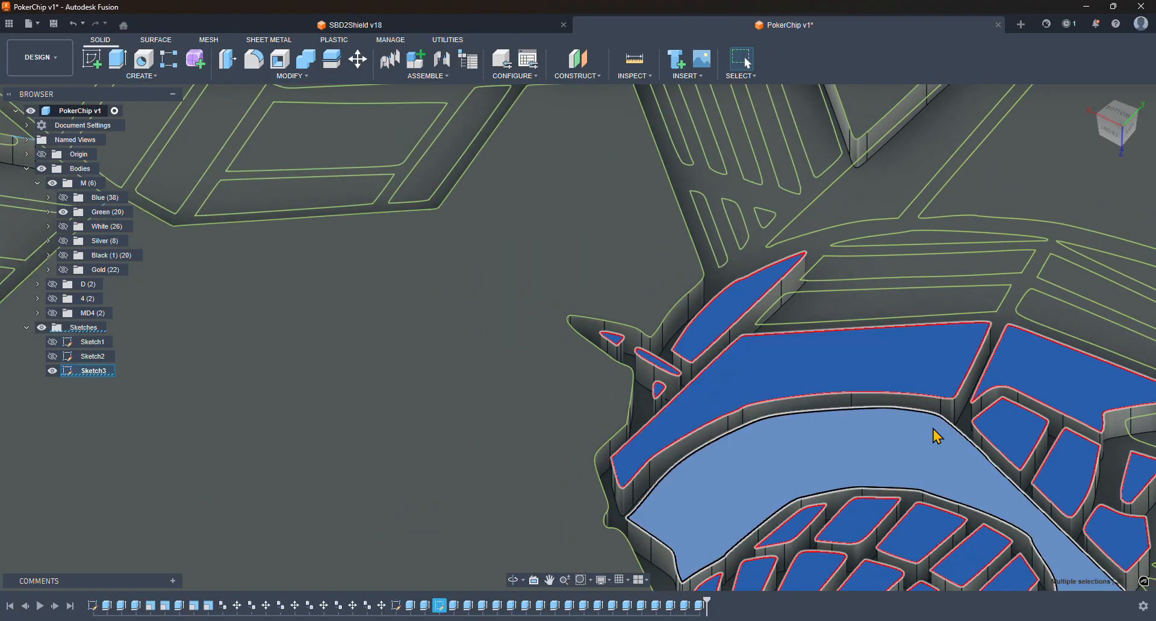
- Add the round foot profile beside the telescope and the large barrel profile to the selection
middle_click_drag(938, 436, 477, 260)
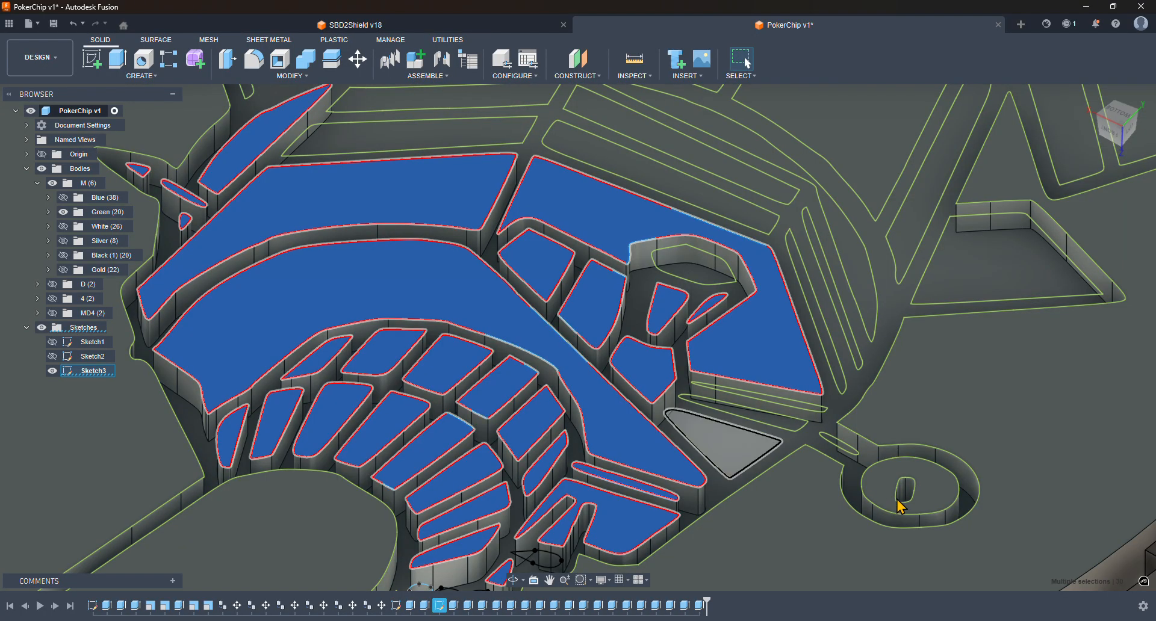
scroll(894, 488, "up", 4)
scroll(894, 487, "down", 5)
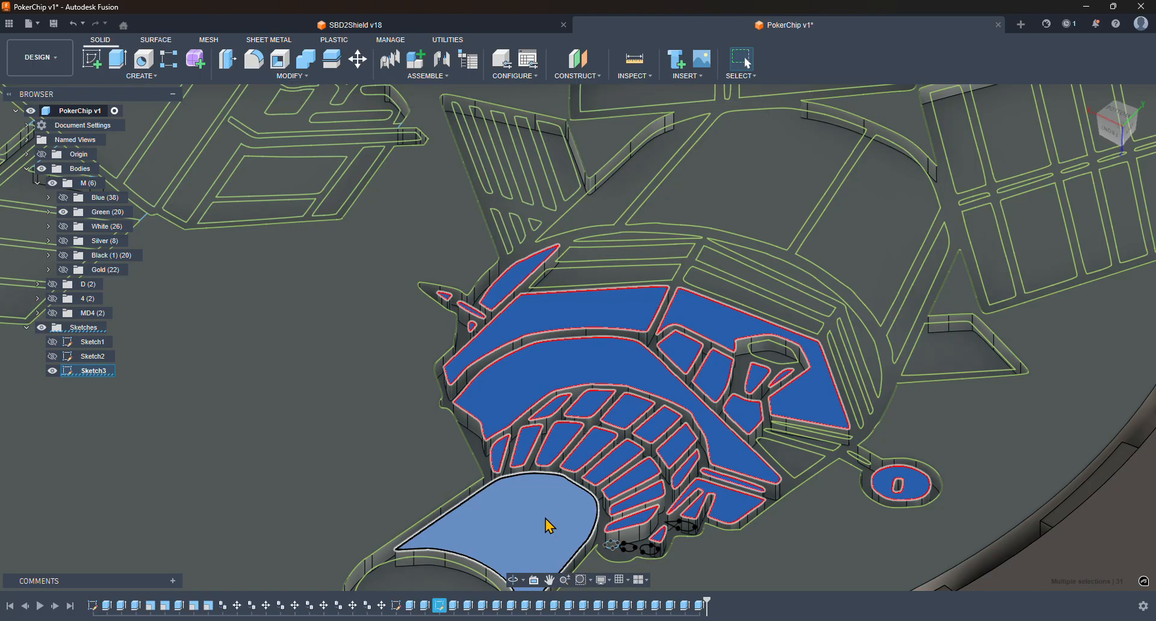
left_click(547, 524, "shift")
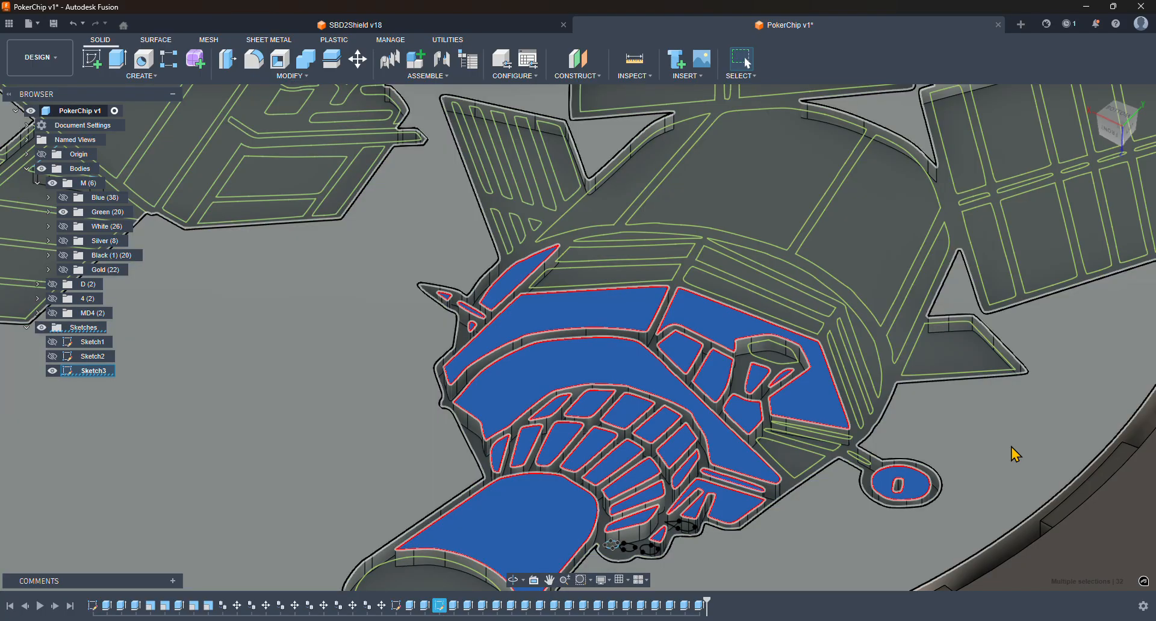
scroll(1016, 455, "down", 3)
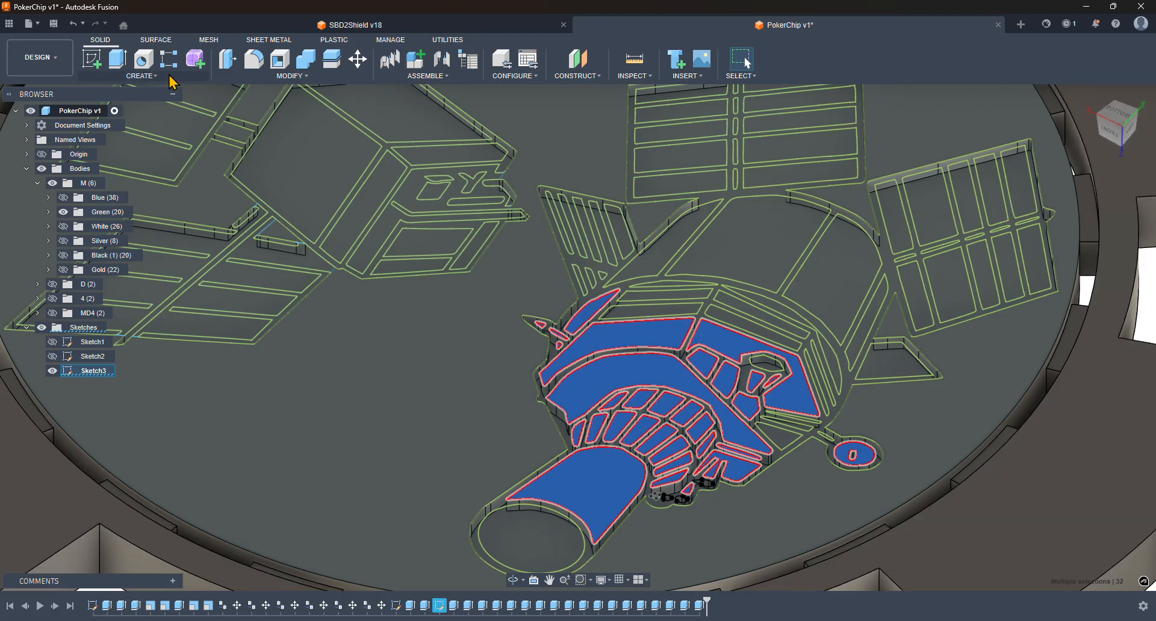
- Extrude the selected profiles with a distance of -0.4 mm and the operation set to Cut
left_click(115, 64)
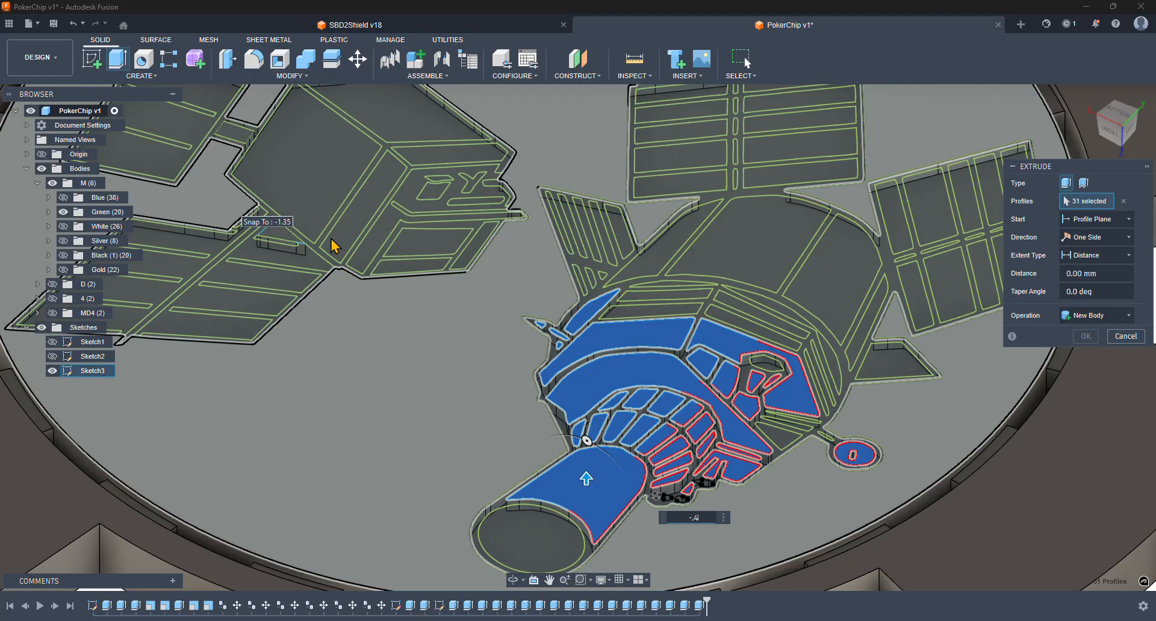
key("Return")
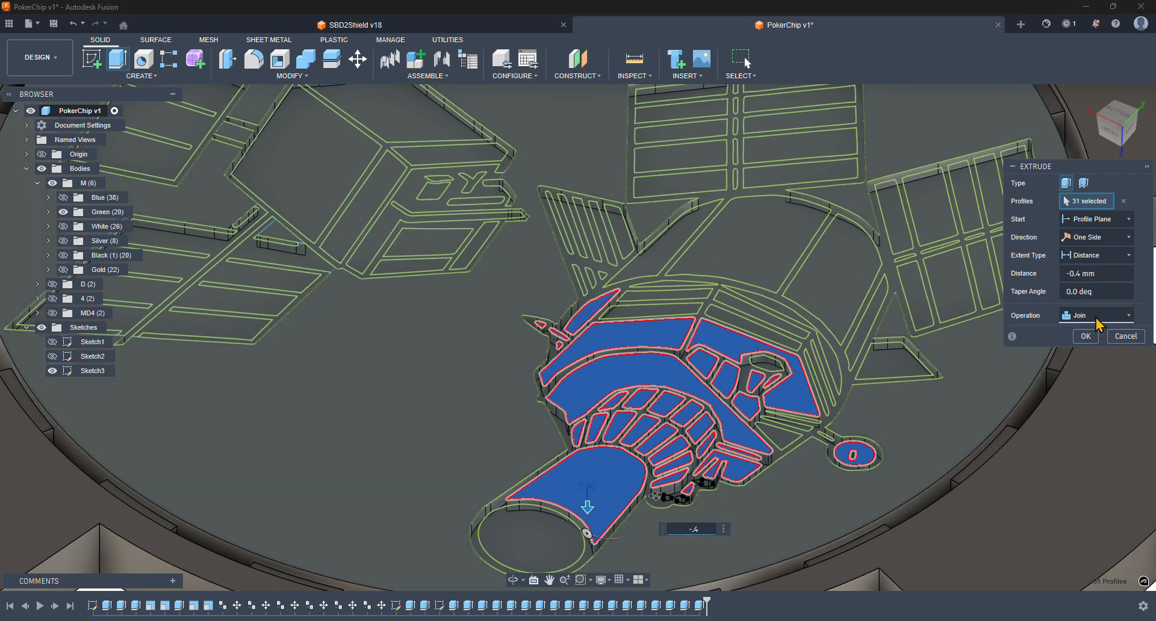
left_click(1099, 323)
left_click(1091, 338)
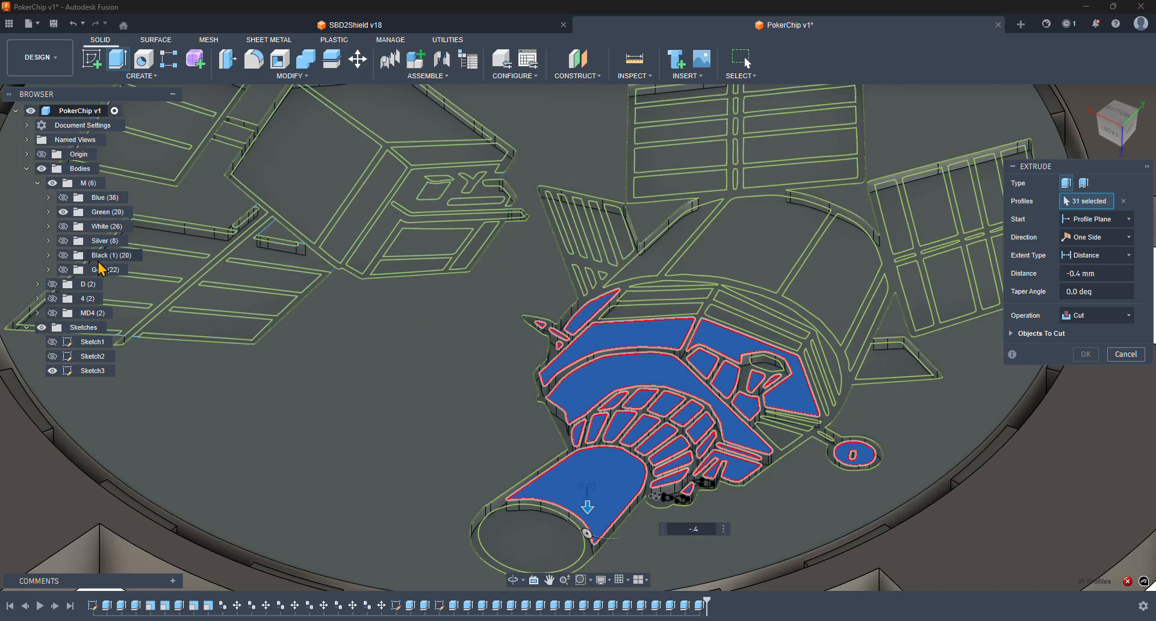
- Show the hidden Black (1), Silver, White, Gold and Blue groups and set the extrude operation to Cut again
left_click(64, 256)
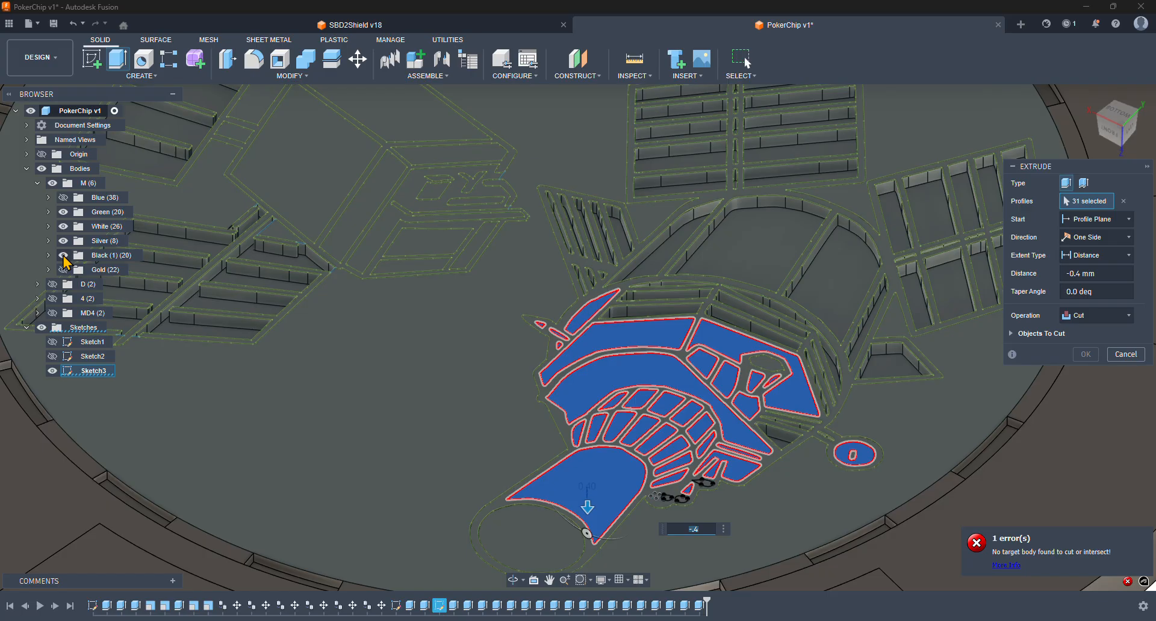
left_click(64, 198)
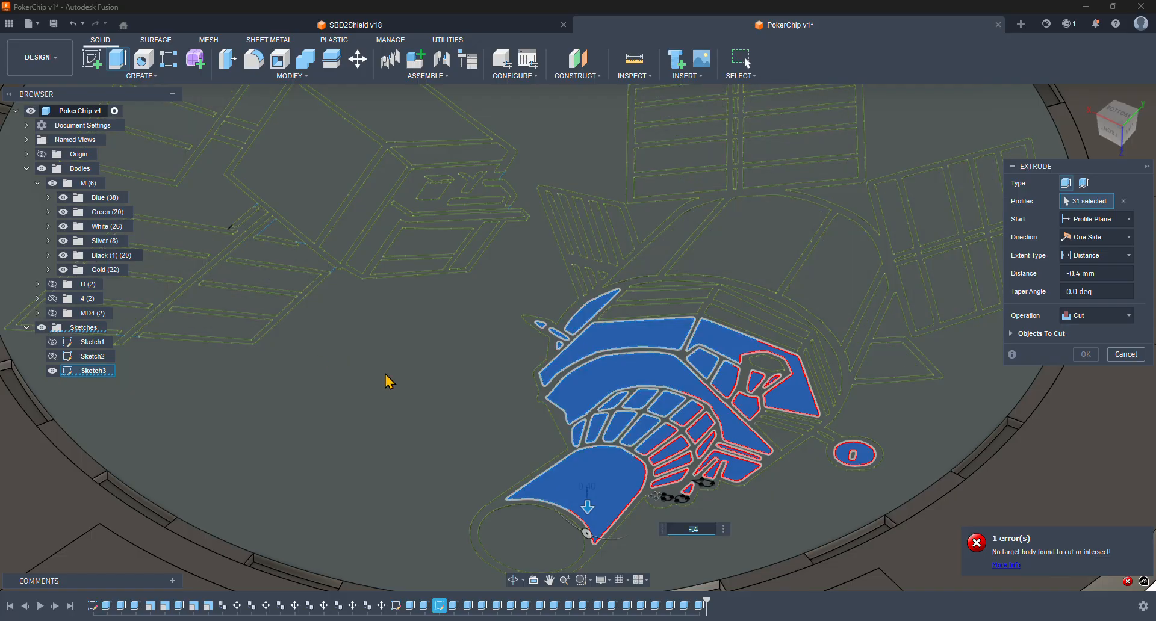
left_click(1108, 315)
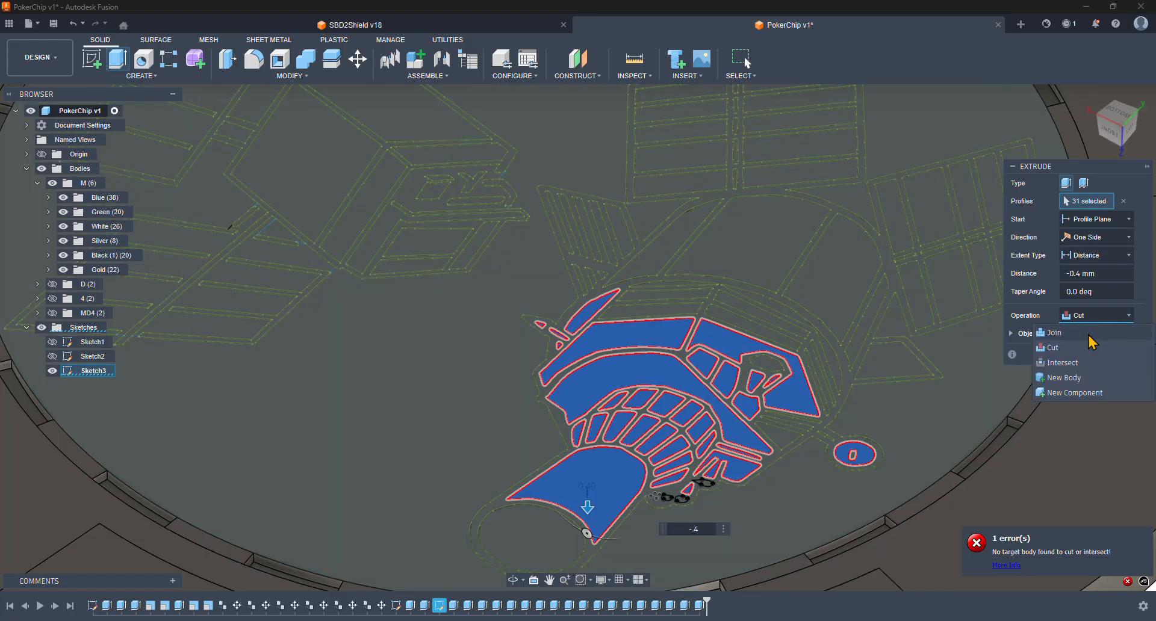
left_click(1087, 348)
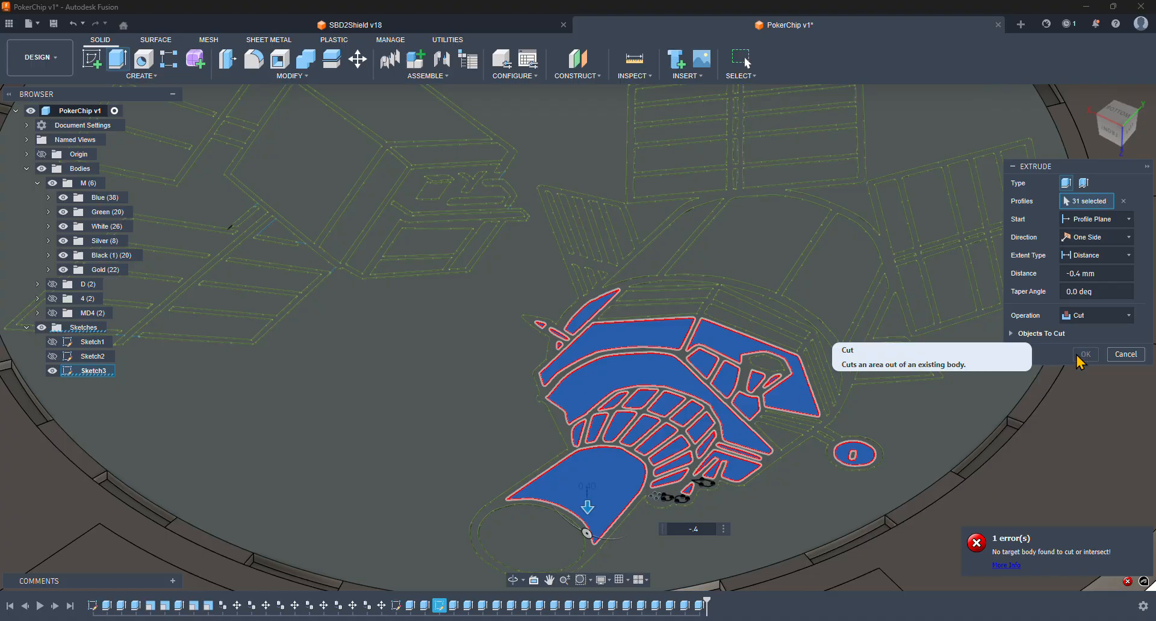
- Set the extrude distance to -0.3 mm and apply the cut to the selected profiles
middle_click_drag(922, 446, 832, 385)
mouse_move(769, 441)
middle_mouse_down("shift")
mouse_move(759, 414)
mouse_move(762, 424)
middle_mouse_up("shift")
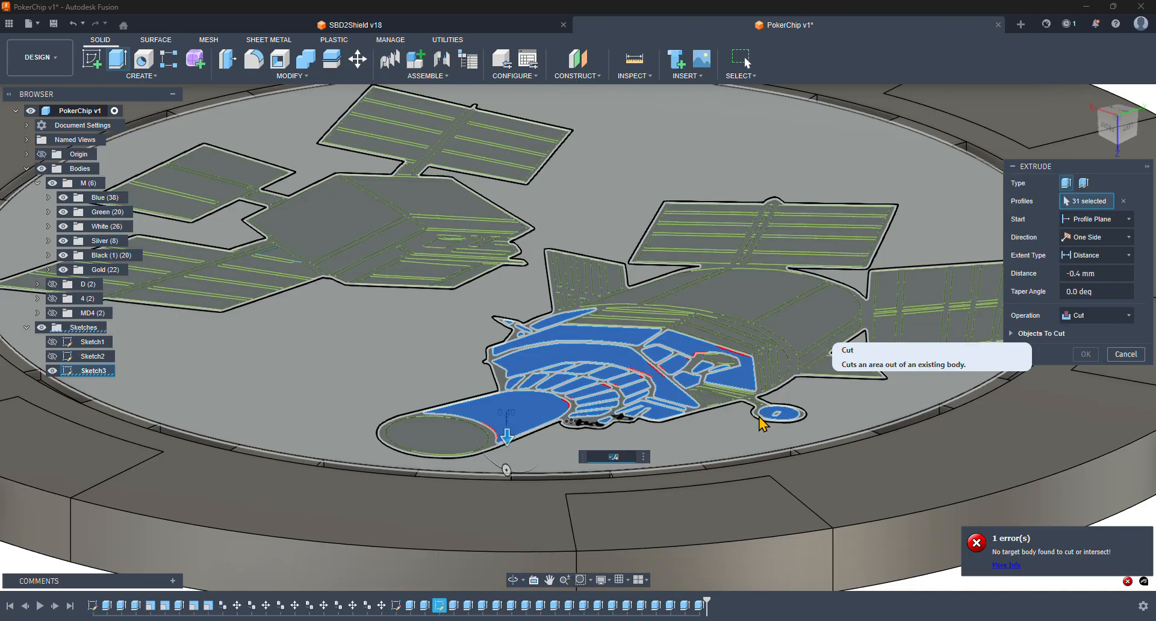
key("BackSpace")
key("BackSpace")
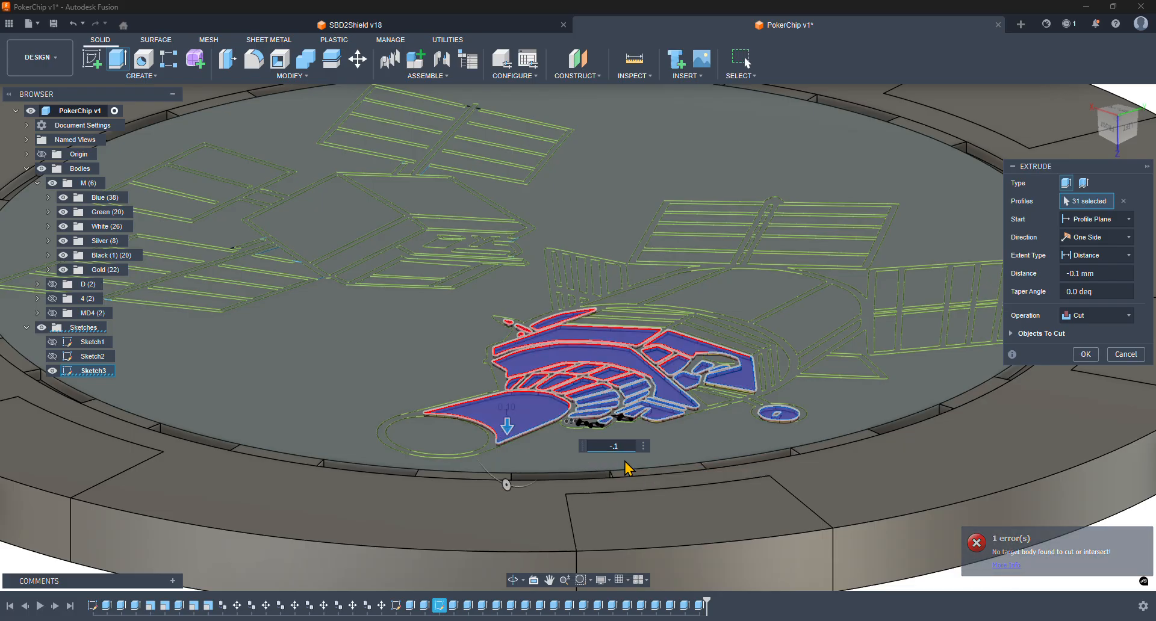
key("BackSpace")
type("4")
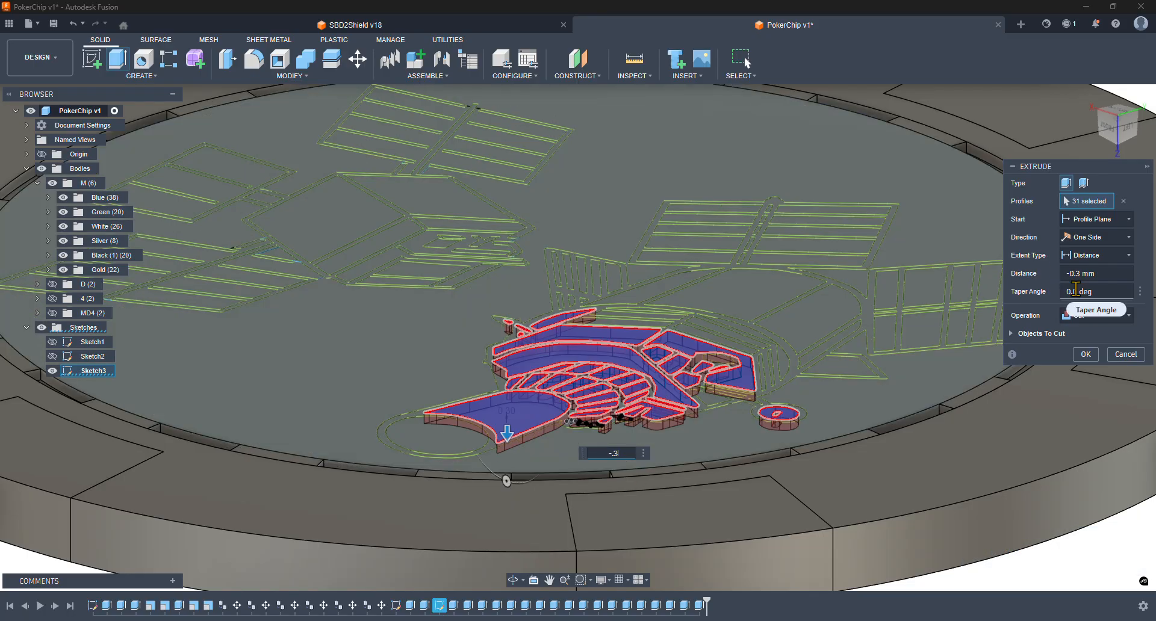
left_click(1085, 357)
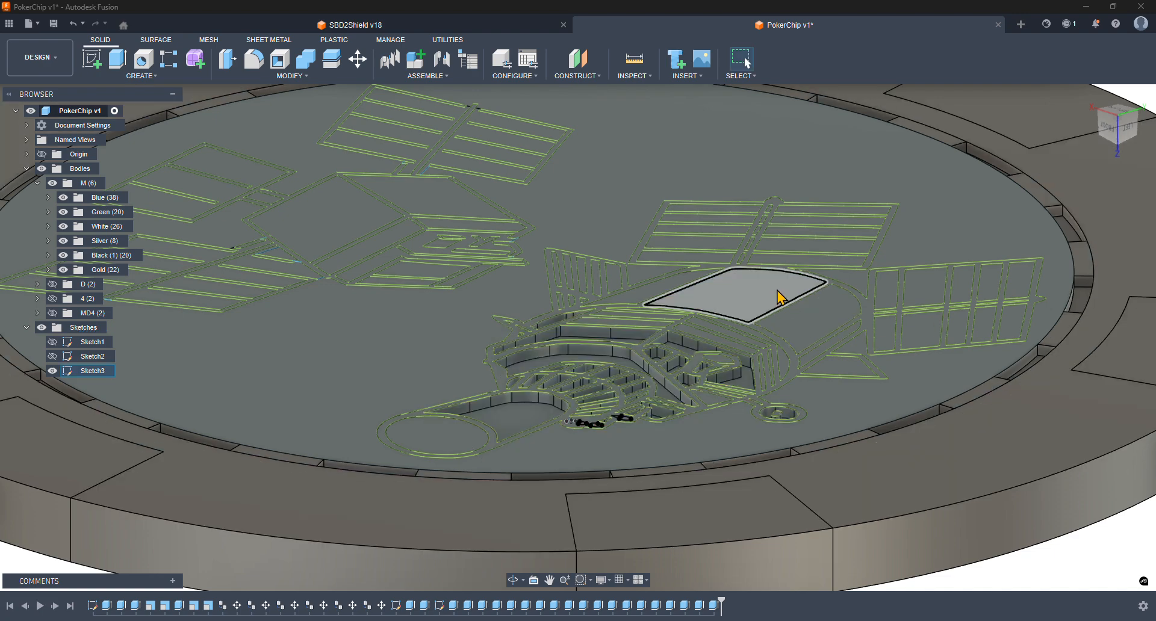
- Select the barrel profile, the small triangular and forked profiles, and the two inner-ring profiles nearest the small triangle
mouse_move(767, 278)
middle_mouse_down("shift")
mouse_move(785, 301)
mouse_move(833, 262)
middle_mouse_up("shift")
scroll(784, 301, "up", 3)
scroll(619, 457, "up", 6)
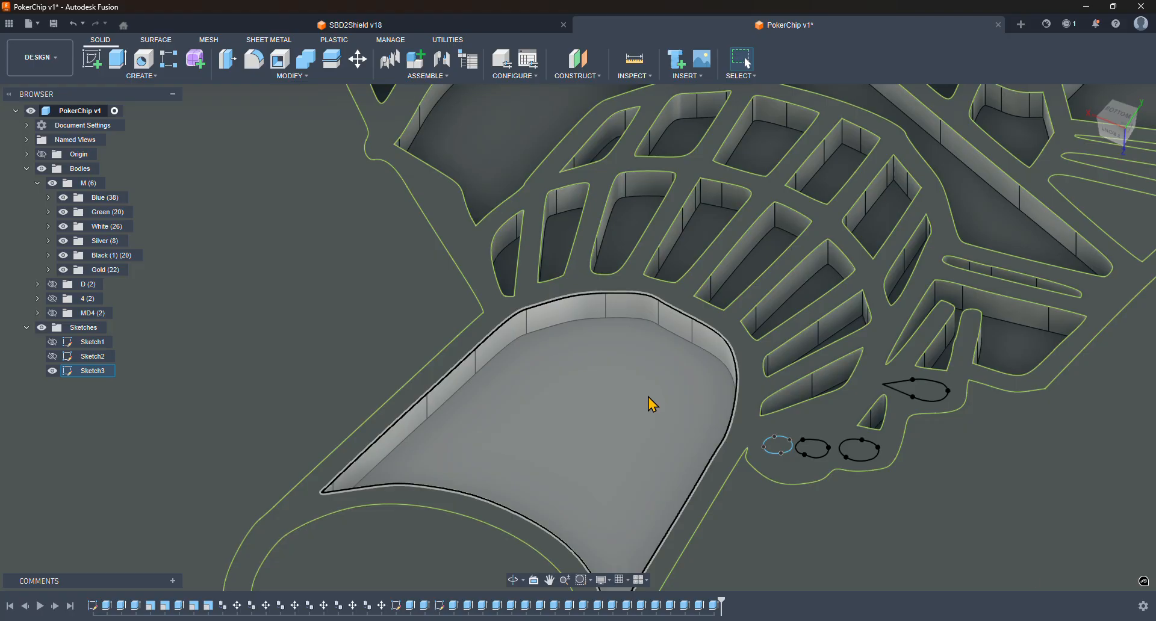
left_click(653, 405)
left_click(839, 376, "shift")
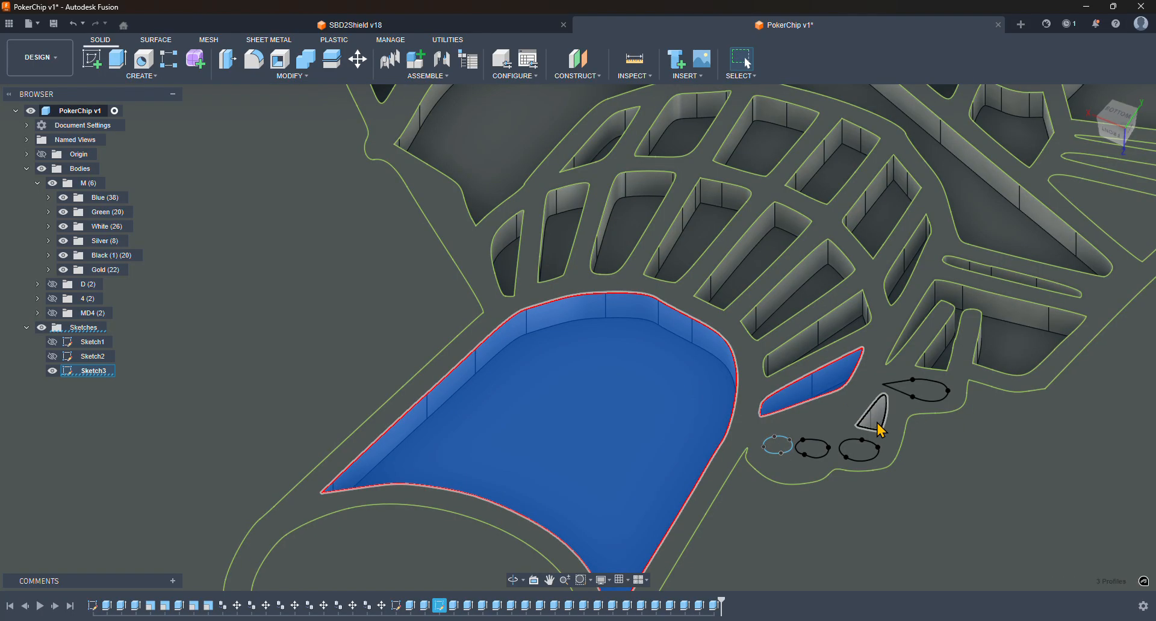
left_click(914, 360, "shift")
left_click(850, 329, "shift")
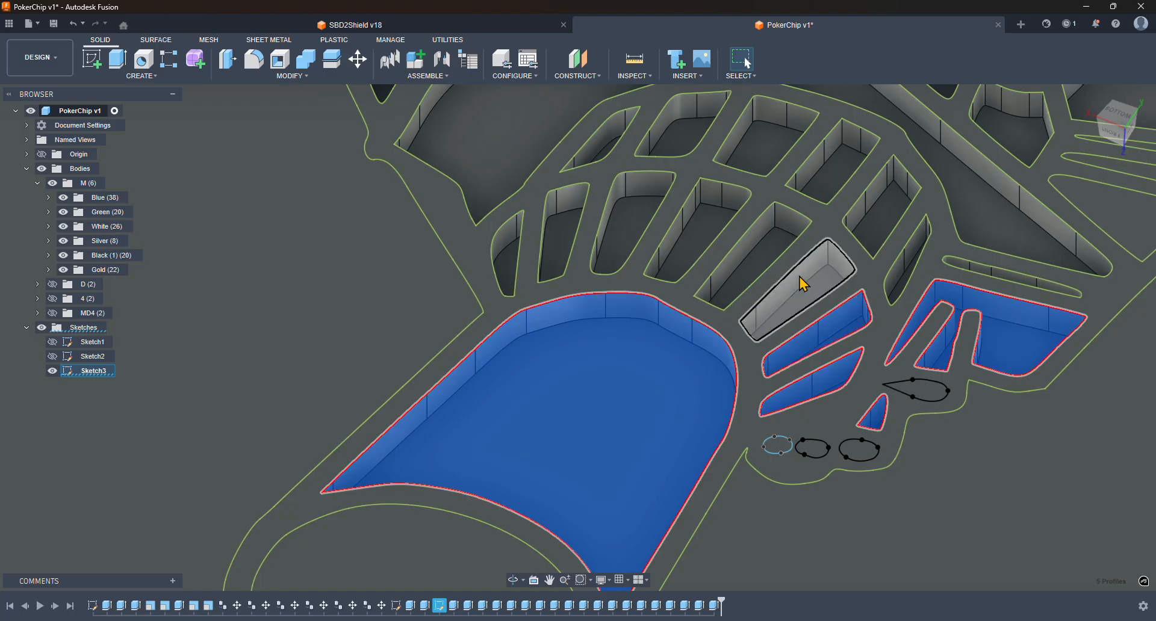
- Add the remaining six tapered profiles of the inner ring around the barrel to the selection
left_click(761, 245, "shift")
left_click(697, 232, "shift")
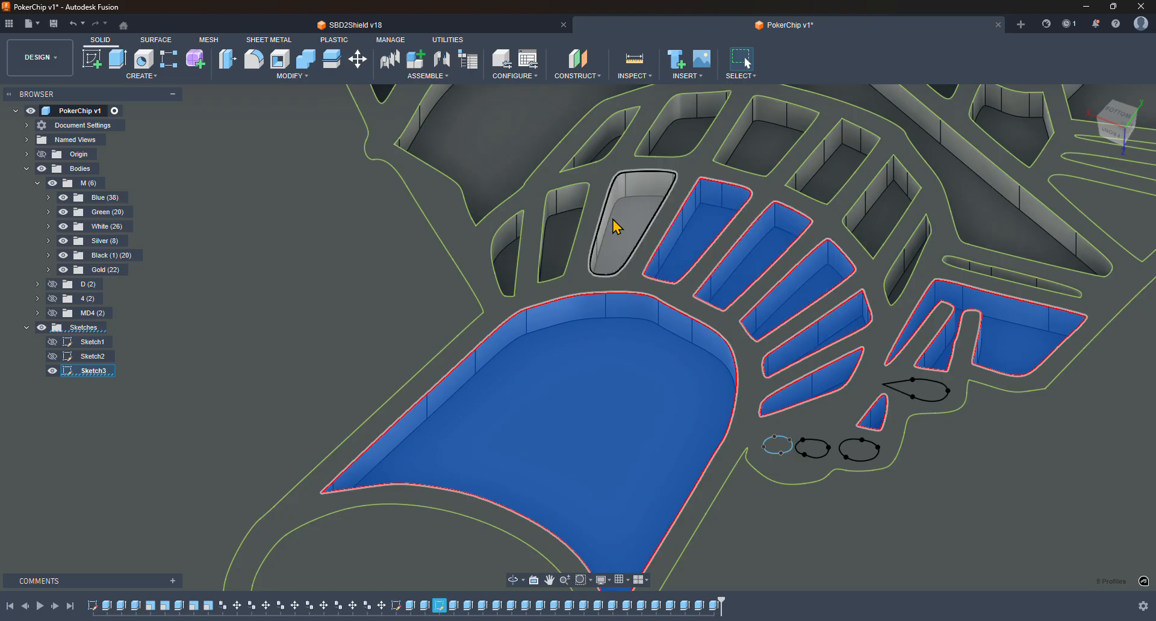
left_click(614, 227, "shift")
left_click(566, 234, "shift")
left_click(508, 240, "shift")
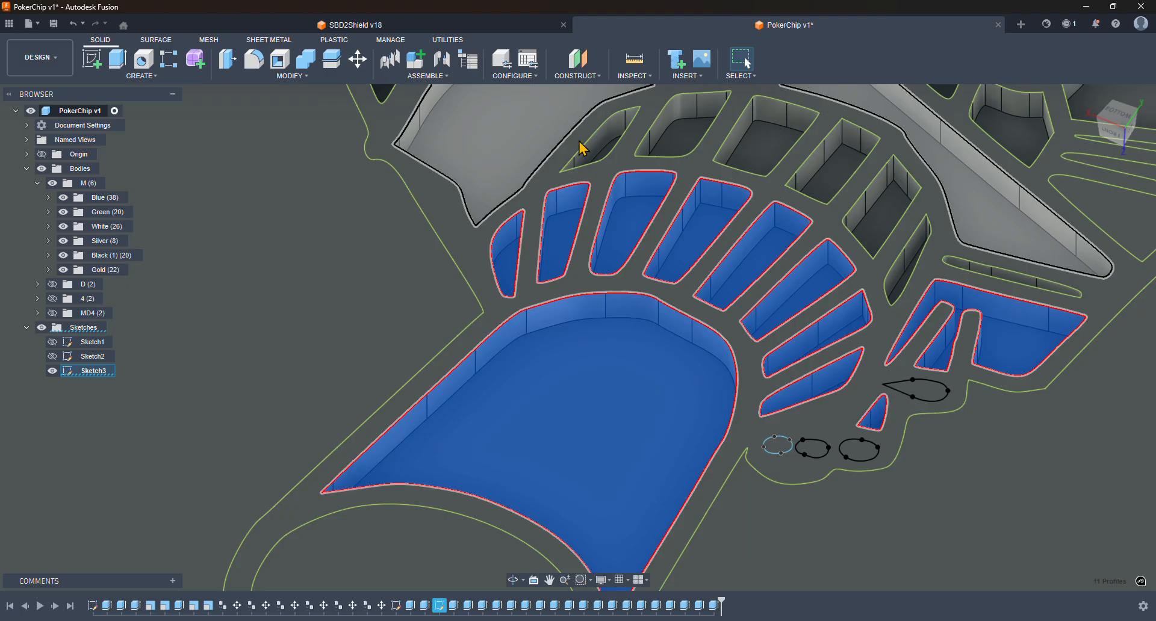
- Add the large curved profile, the six outer ring profiles, the thin slot and the nearby pentagonal profile to the selection
left_click(563, 142, "shift")
left_click(611, 155, "shift")
left_click(687, 142, "shift")
left_click(774, 147, "shift")
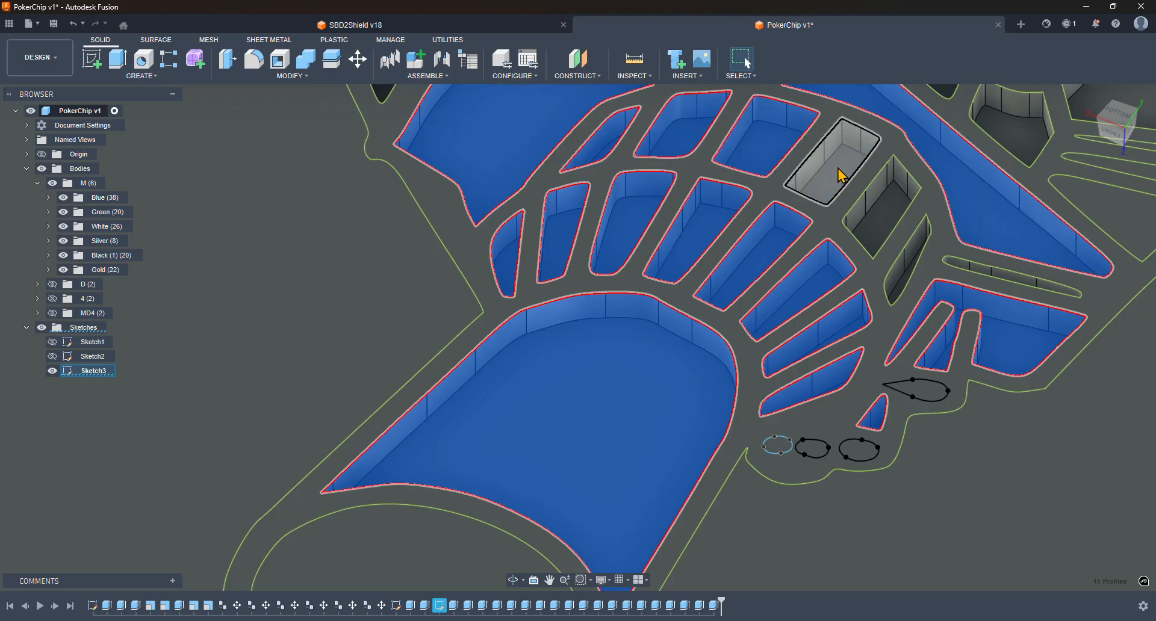
left_click(839, 175, "shift")
left_click(890, 224, "shift")
left_click(902, 254, "shift")
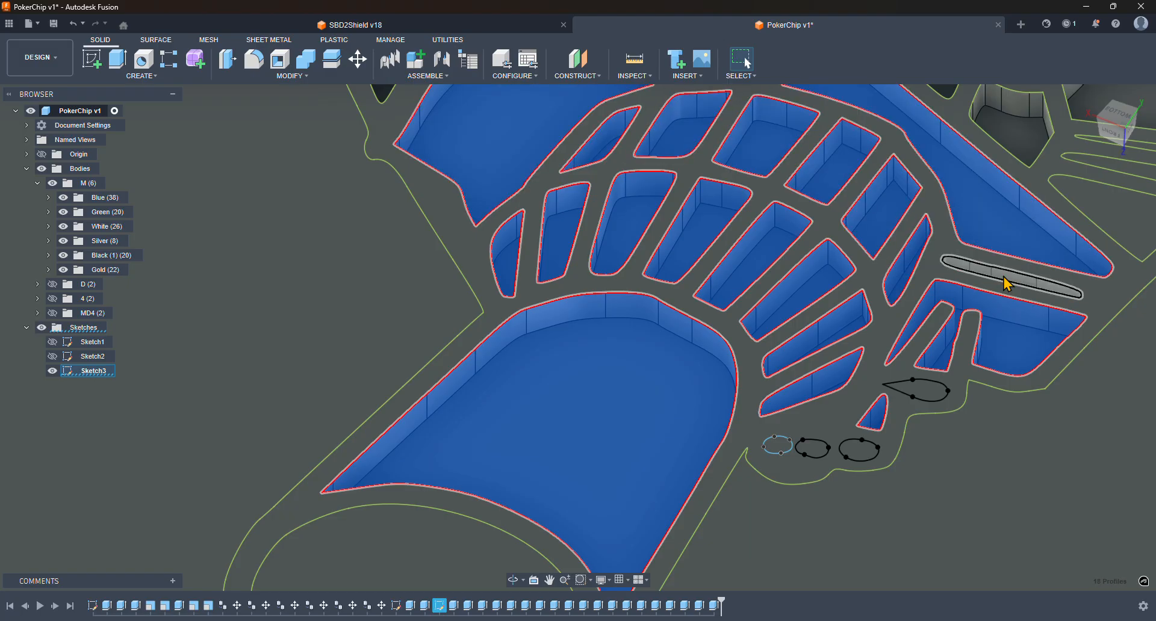
left_click(1009, 283, "shift")
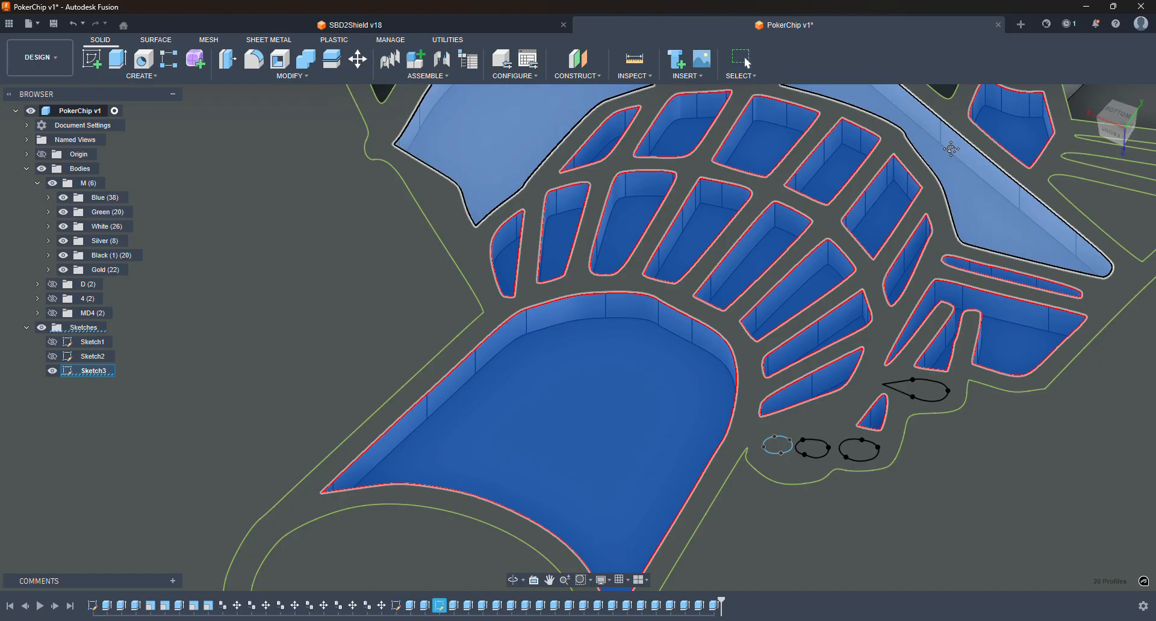
- Add the three tapered pockets above the large curved profile, the two big angular panels and the narrow curved blade profile to the selection
middle_click_drag(950, 147, 990, 476)
left_click(980, 291, "shift")
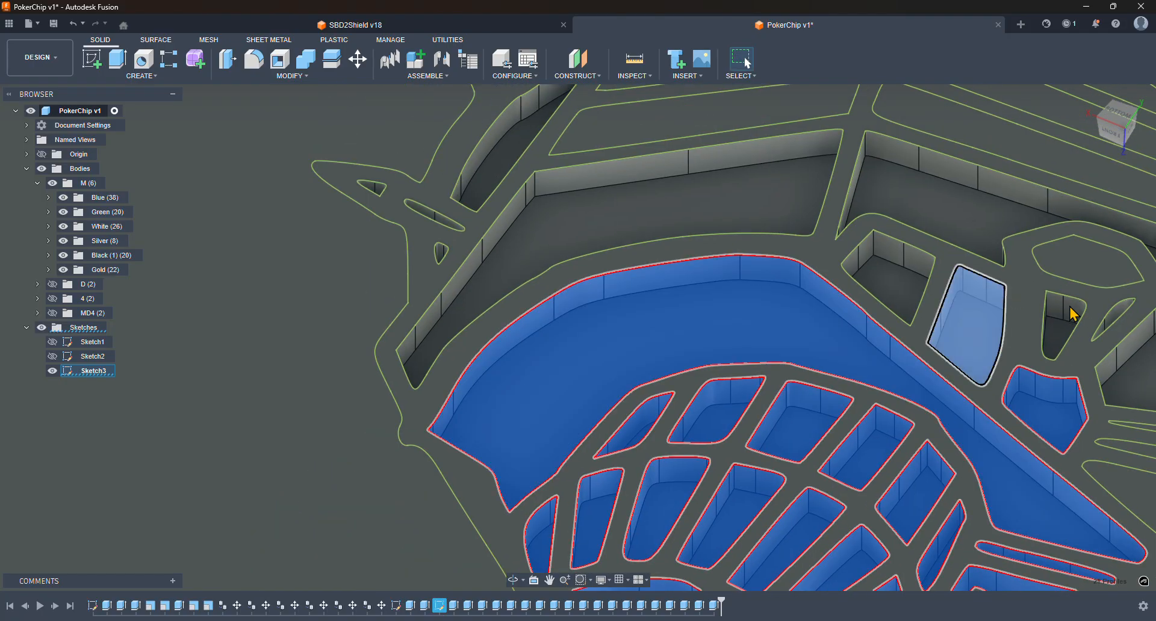
left_click(1063, 322, "shift")
left_click(916, 289, "shift")
left_click(918, 201, "shift")
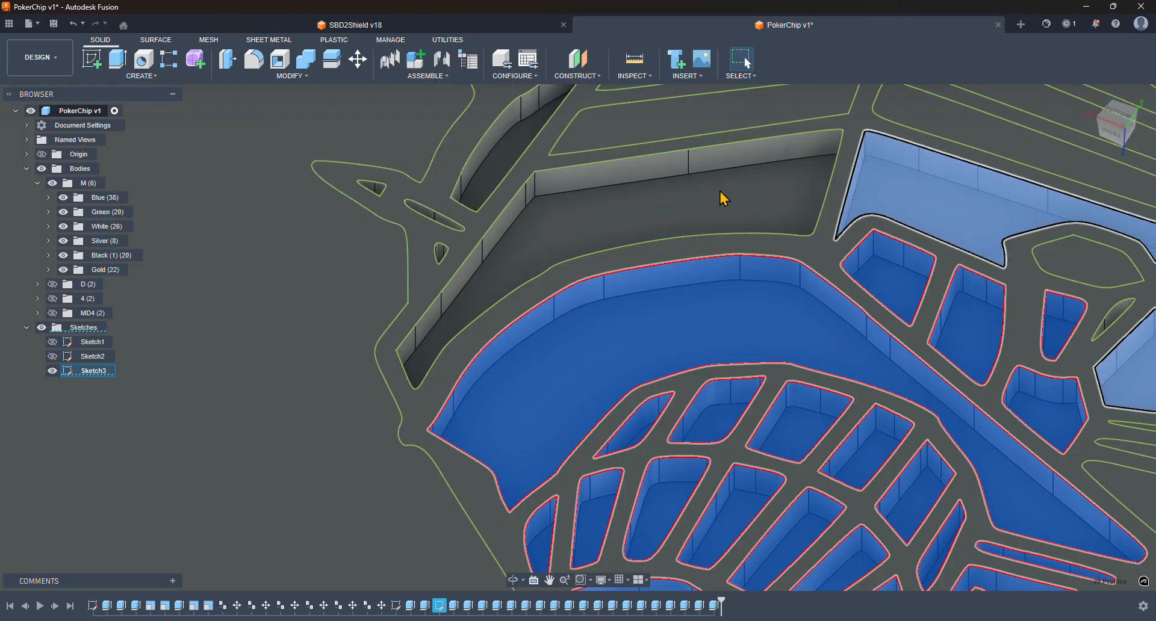
left_click(722, 196, "shift")
left_click(463, 207, "shift")
- Add the thin elongated slot and the two small triangular profiles beside the telescope body's pointed tip to the selection
scroll(430, 222, "up", 5)
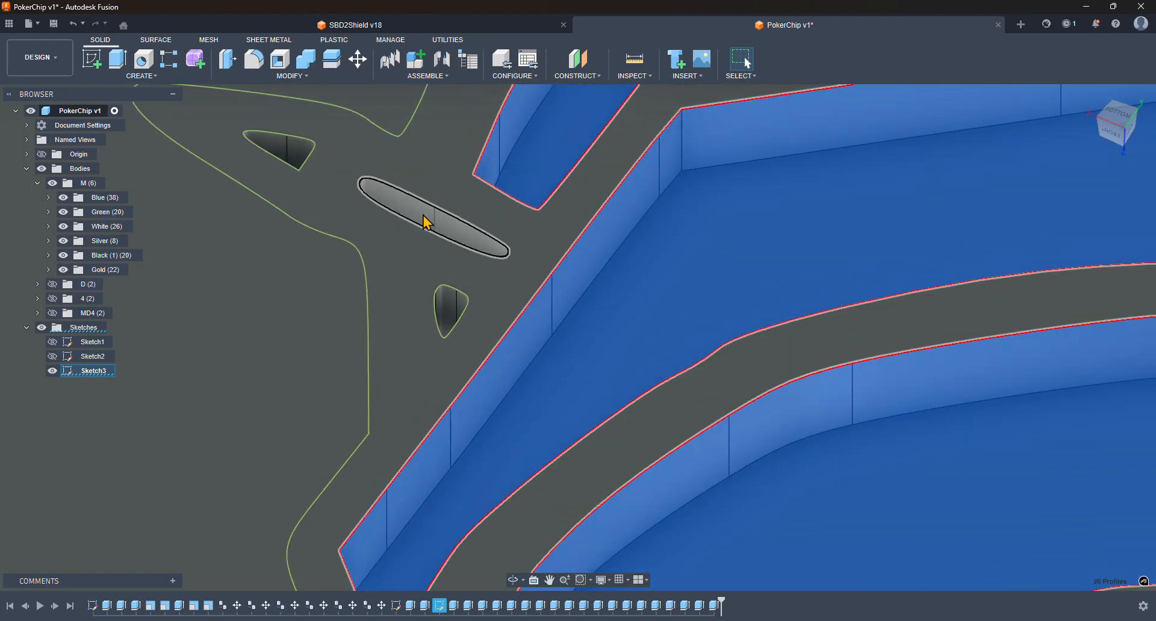
left_click(405, 212, "shift")
left_click(291, 158, "shift")
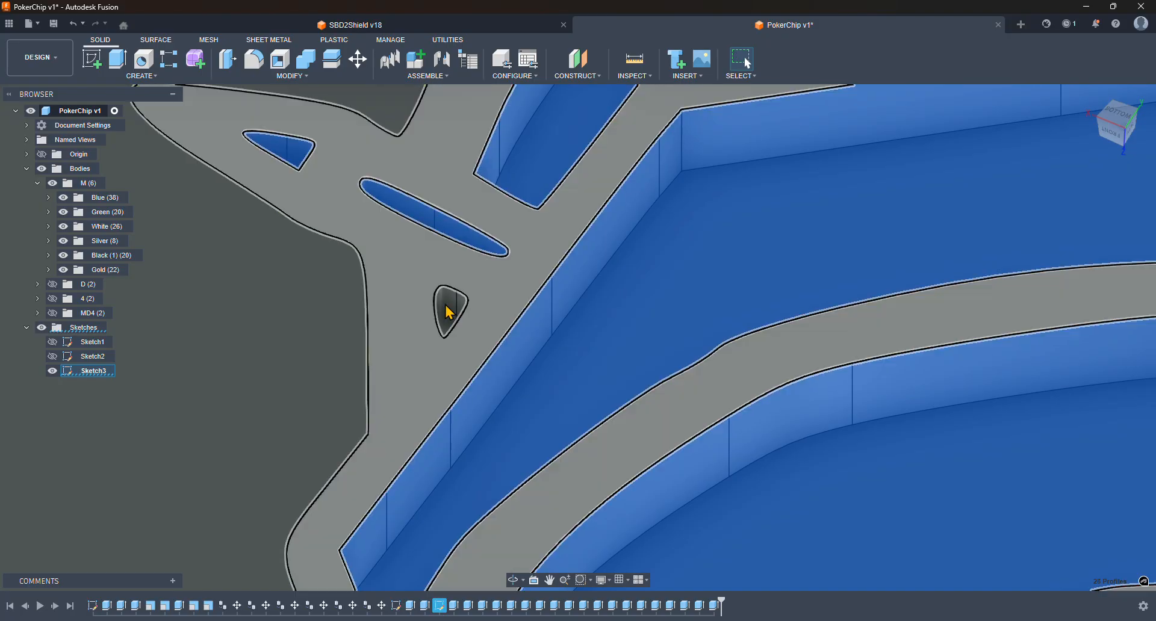
left_click(450, 310, "shift")
scroll(720, 397, "down", 6)
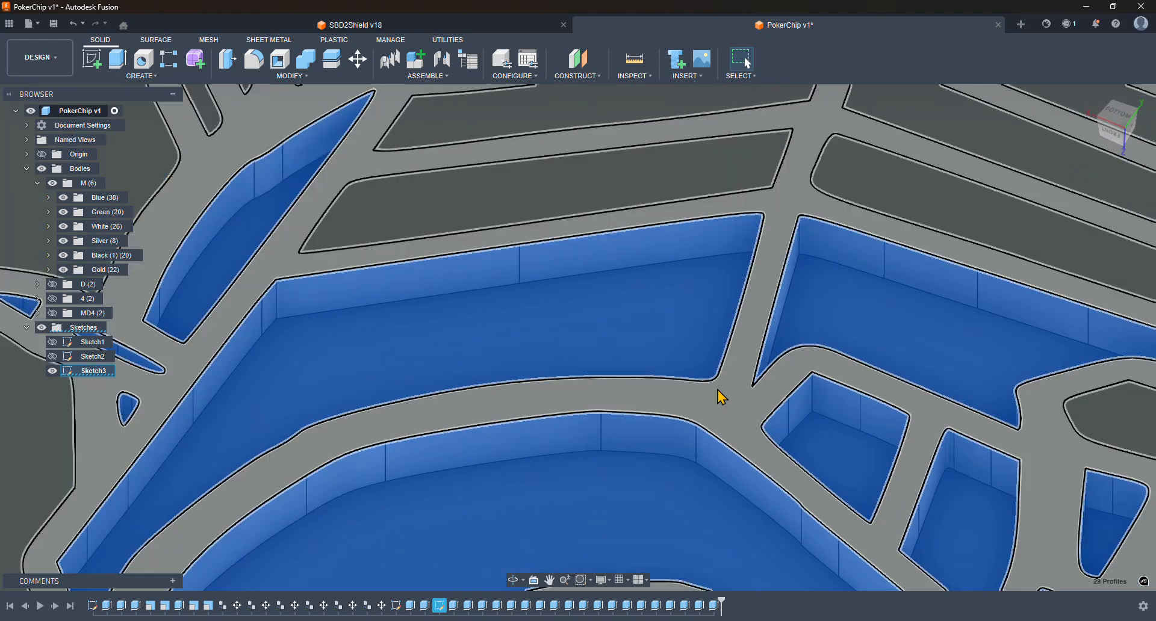
- Add the thin crescent profile near the hexagonal outline and the oval profile inside the round antenna to the selection
scroll(719, 394, "down", 2)
middle_click_drag(886, 424, 492, 278)
scroll(689, 361, "up", 5)
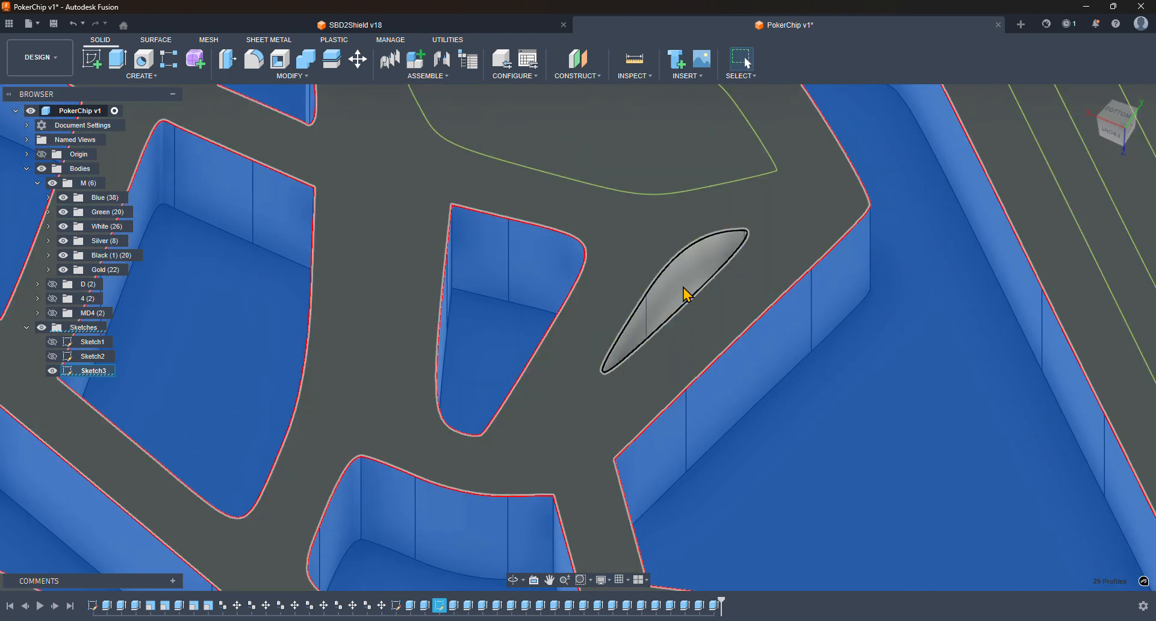
scroll(722, 371, "down", 4)
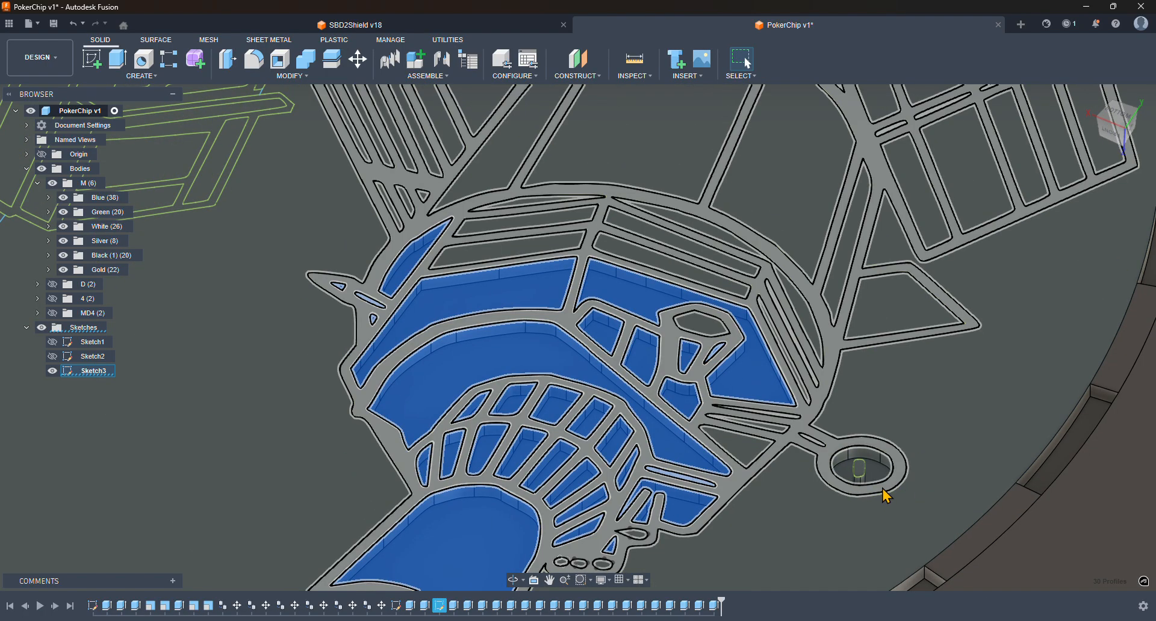
scroll(879, 478, "up", 5)
left_click(876, 475)
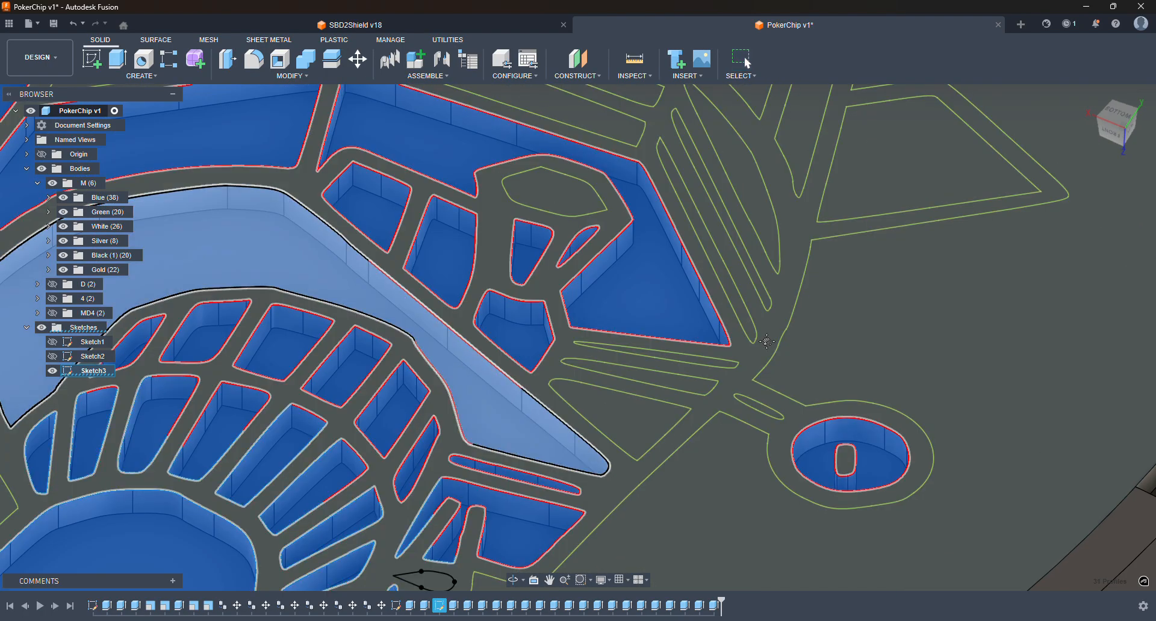
- Extrude the selected profiles by -0.3 mm as new bodies
scroll(690, 354, "up", 3)
scroll(689, 354, "down", 5)
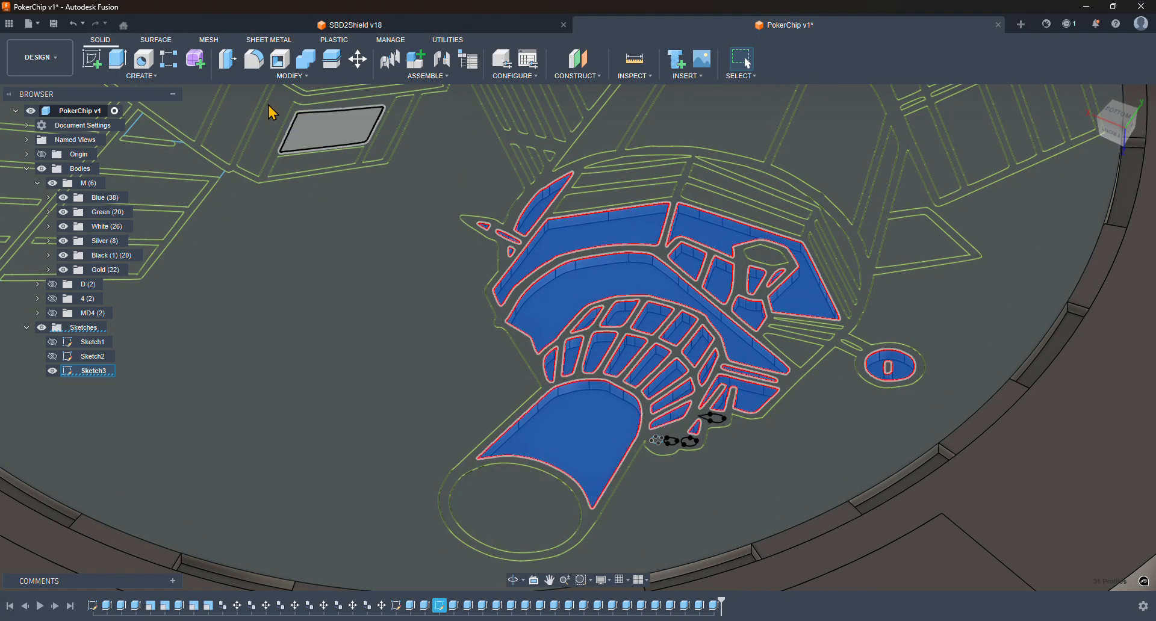
left_click(119, 70)
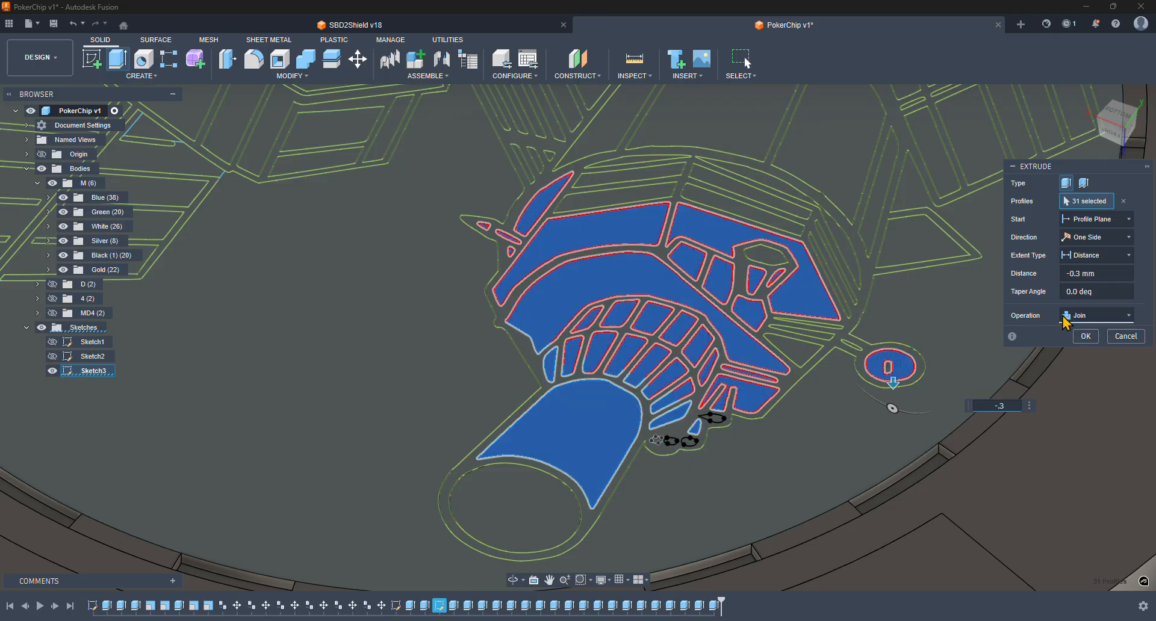
left_click(1094, 317)
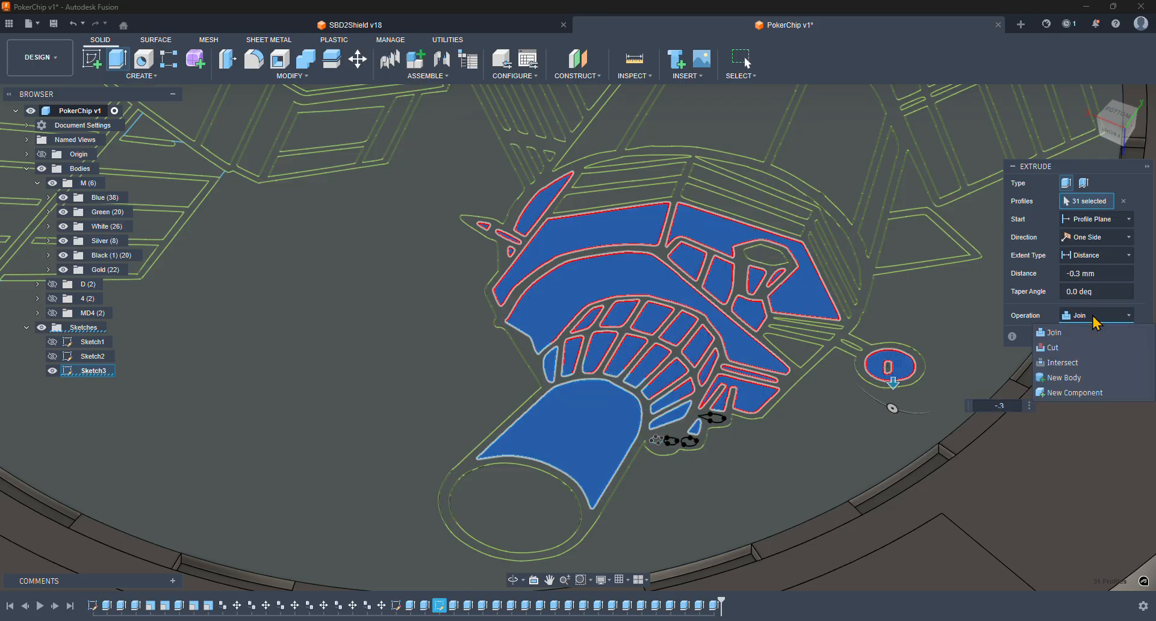
left_click(1089, 378)
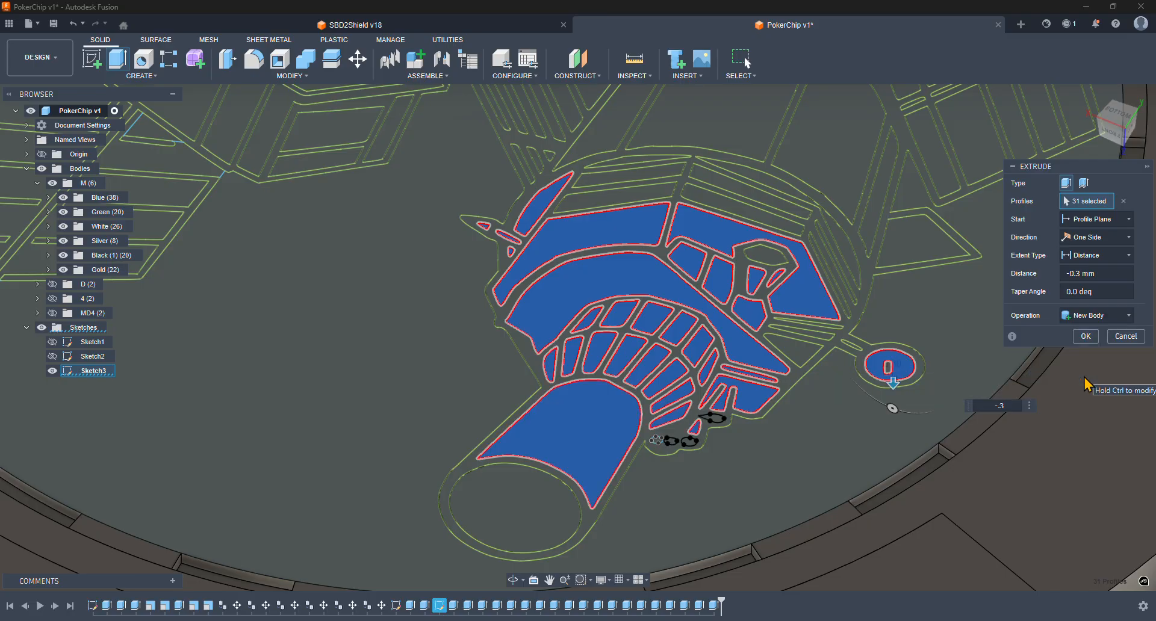
left_click(1086, 337)
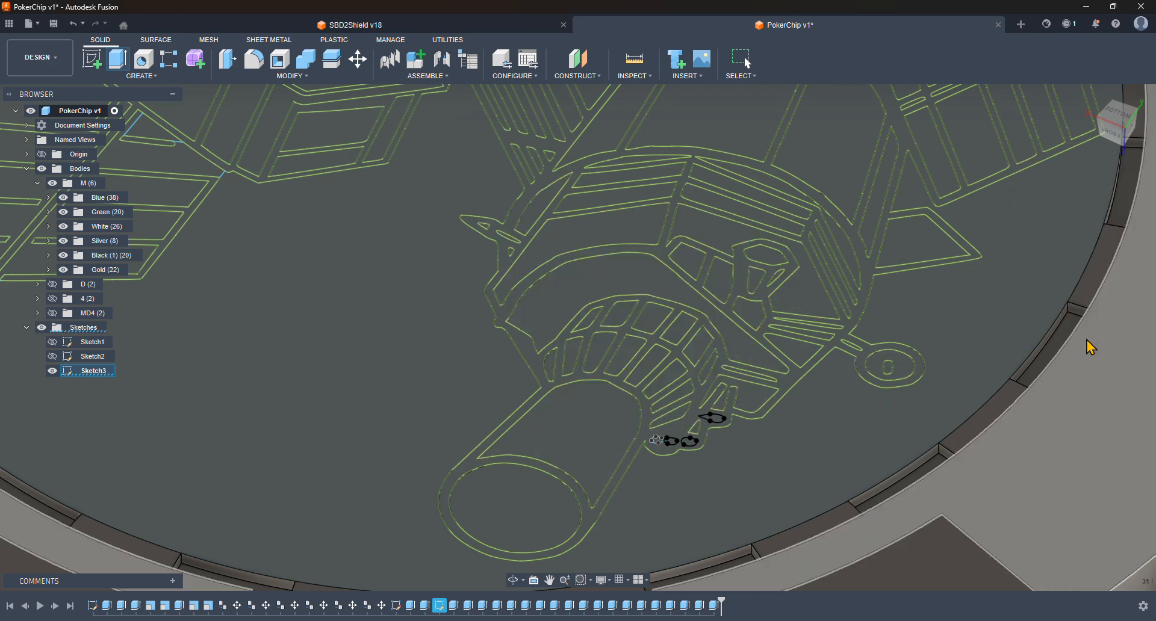
- Rename Body270 through Body299 as Silver and move them into the Silver group of folder M
scroll(102, 397, "down", 6)
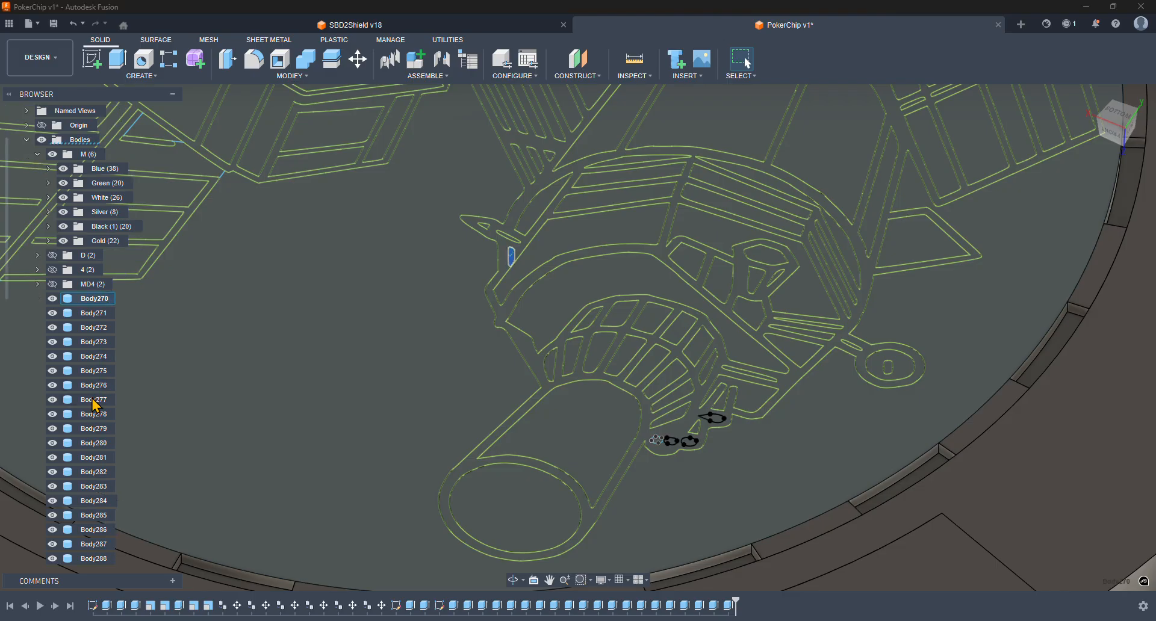
left_click(108, 504, "shift")
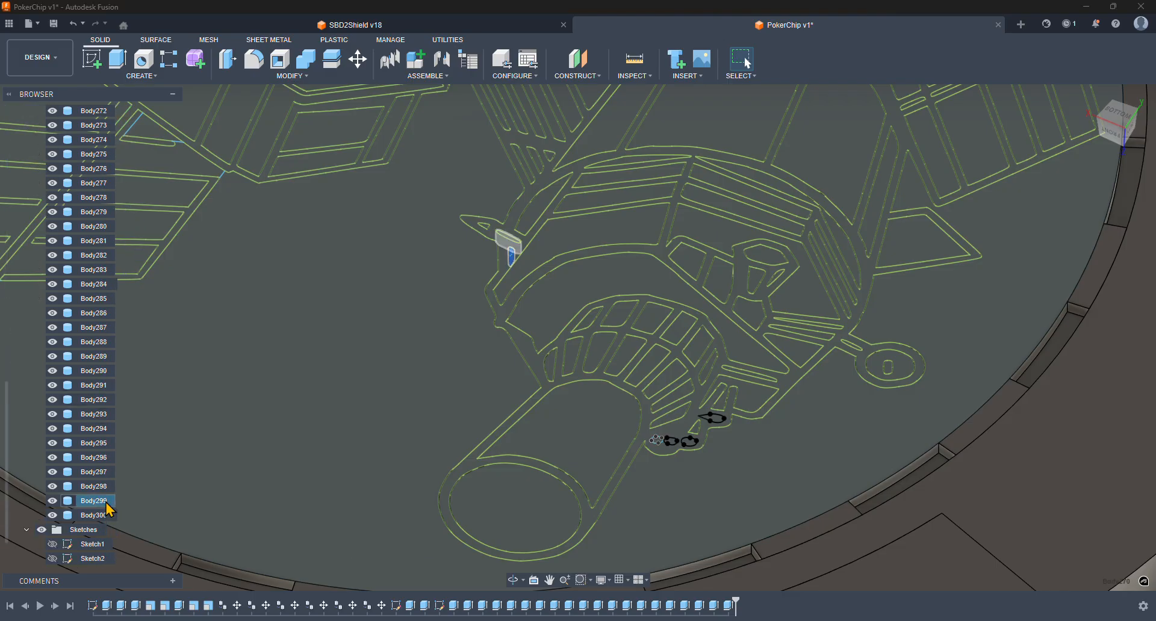
scroll(91, 374, "up", 6)
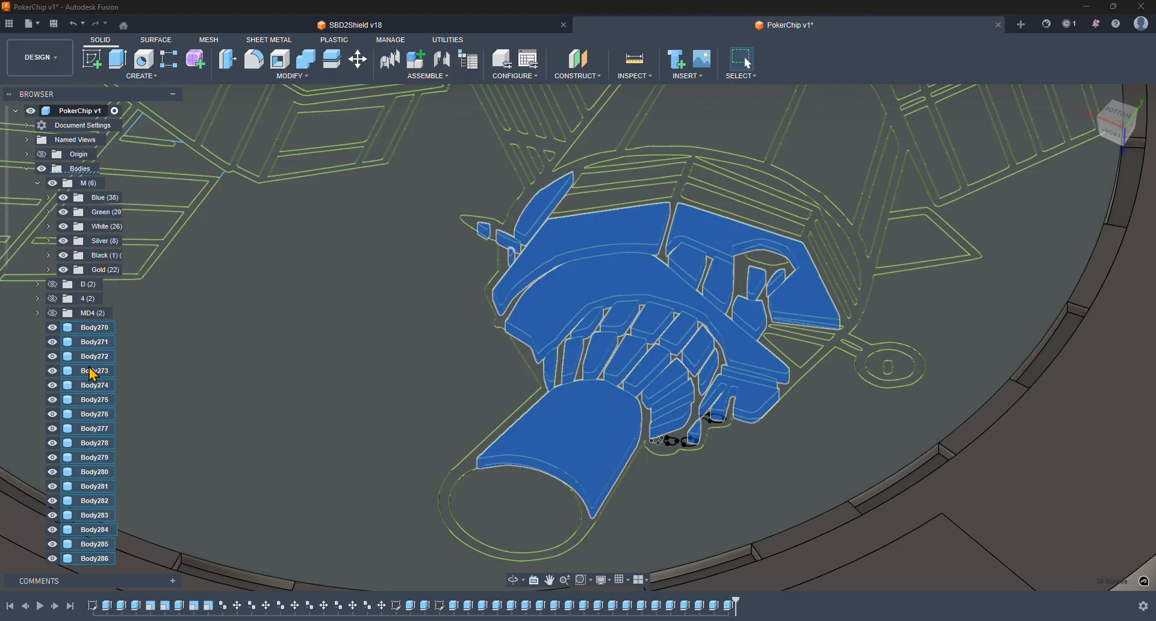
double_click(95, 327)
type("Silv")
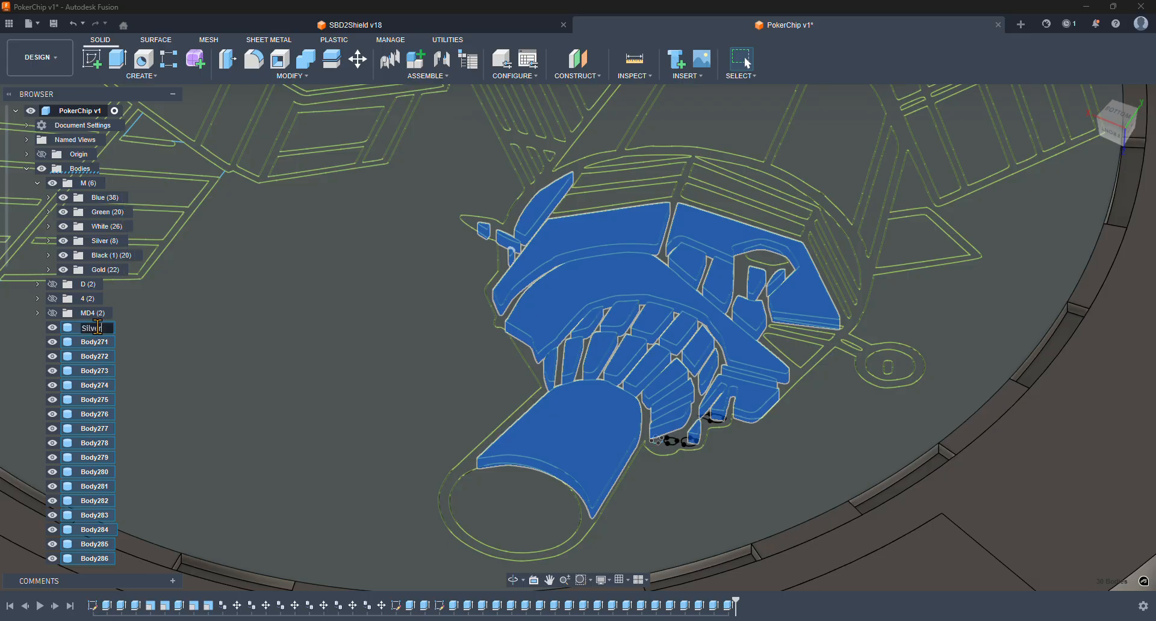
type("er")
key("Return")
left_click_drag(98, 328, 103, 248)
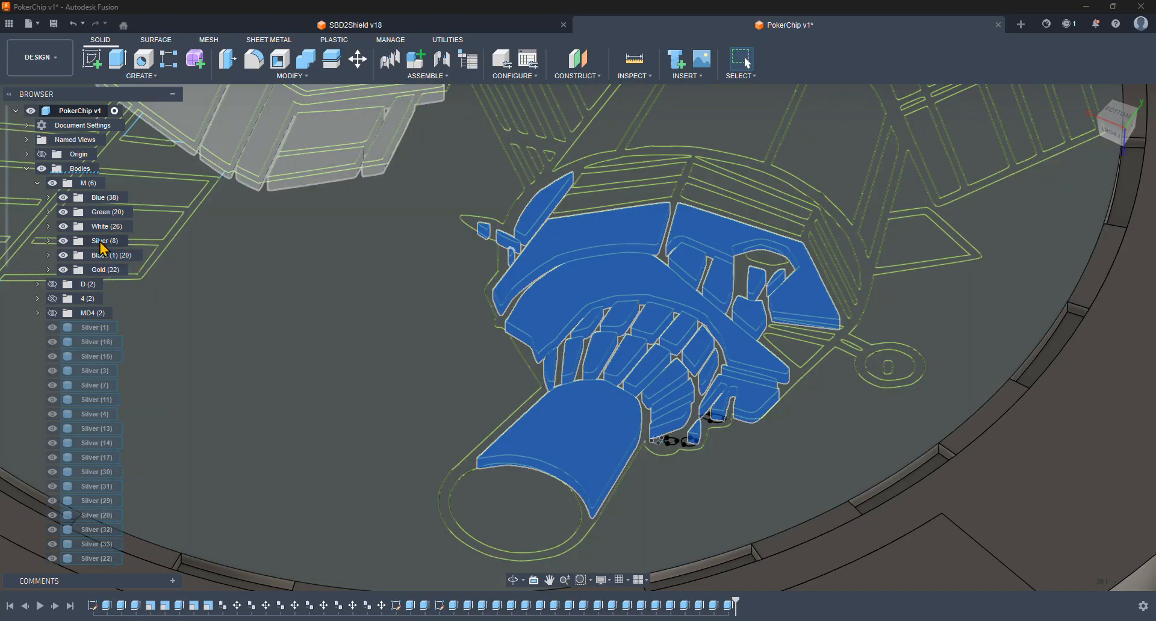
- Hide Sketch3 to show the finished inlays on the chip's underside without the sketch lines
scroll(475, 222, "down", 5)
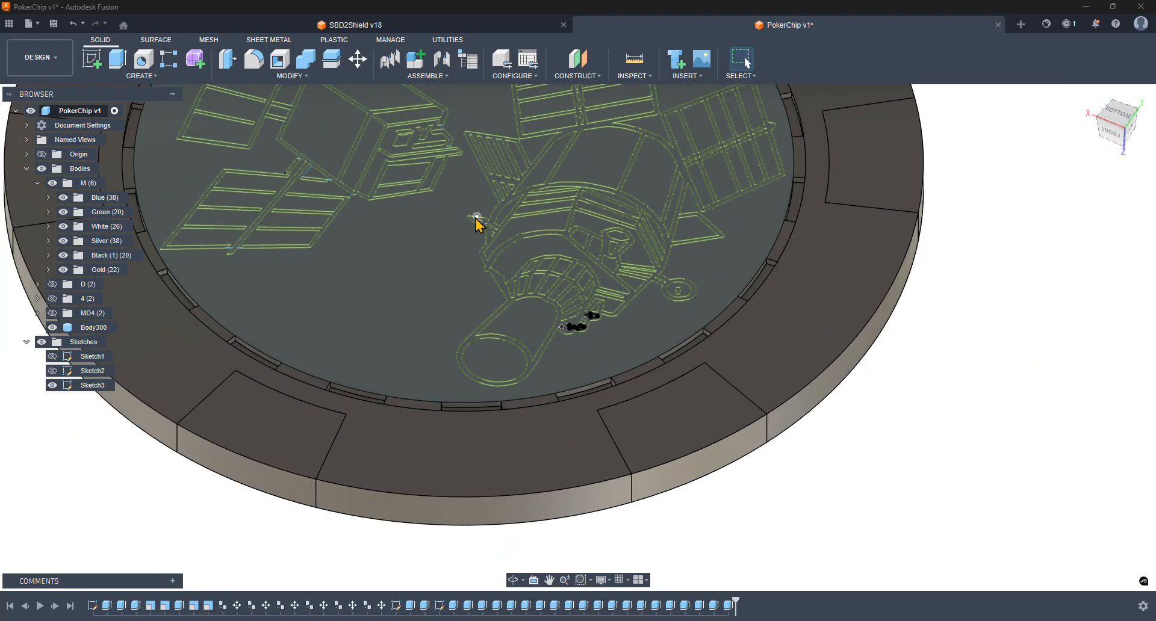
scroll(476, 218, "down", 3)
middle_click_drag(872, 250, 948, 382)
scroll(952, 340, "down", 1)
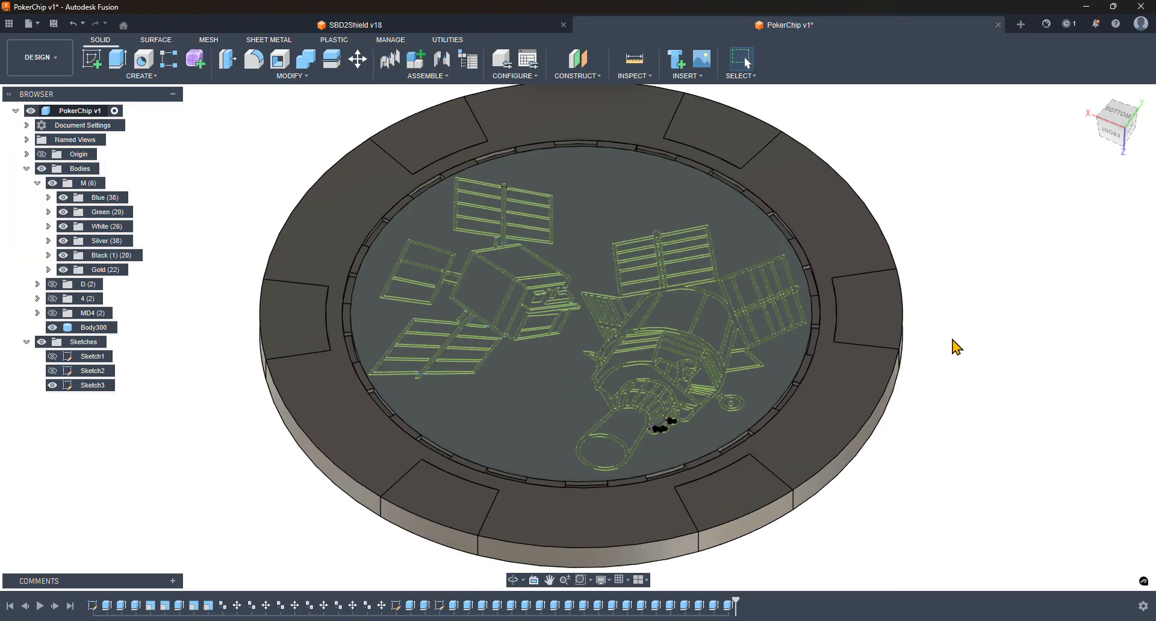
scroll(962, 328, "down", 1)
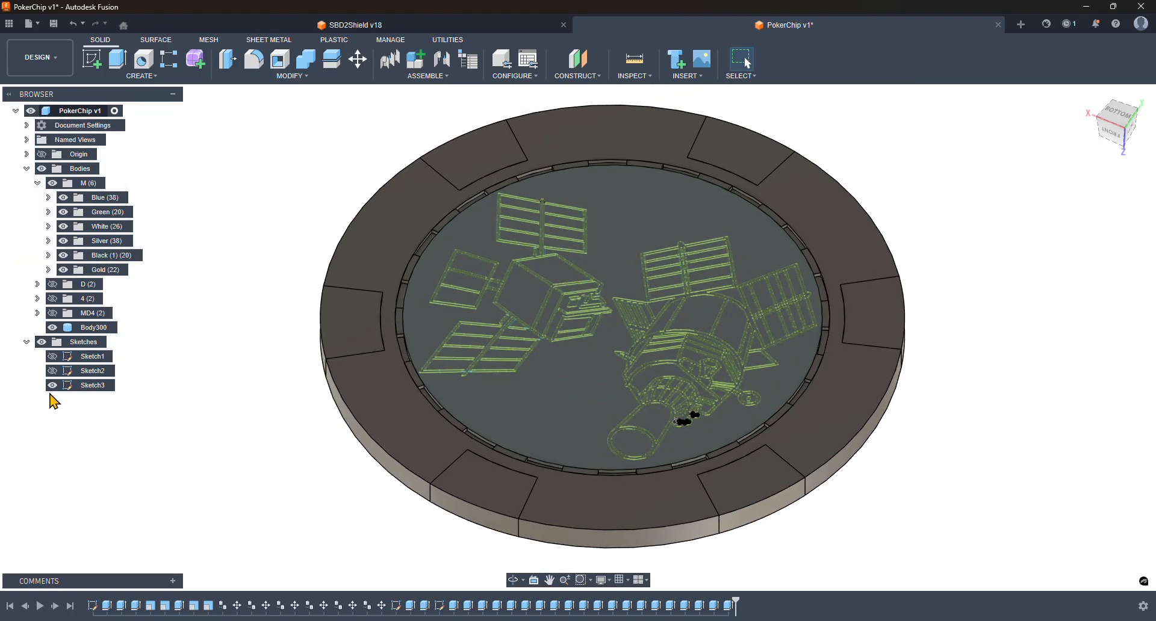
left_click(52, 385)
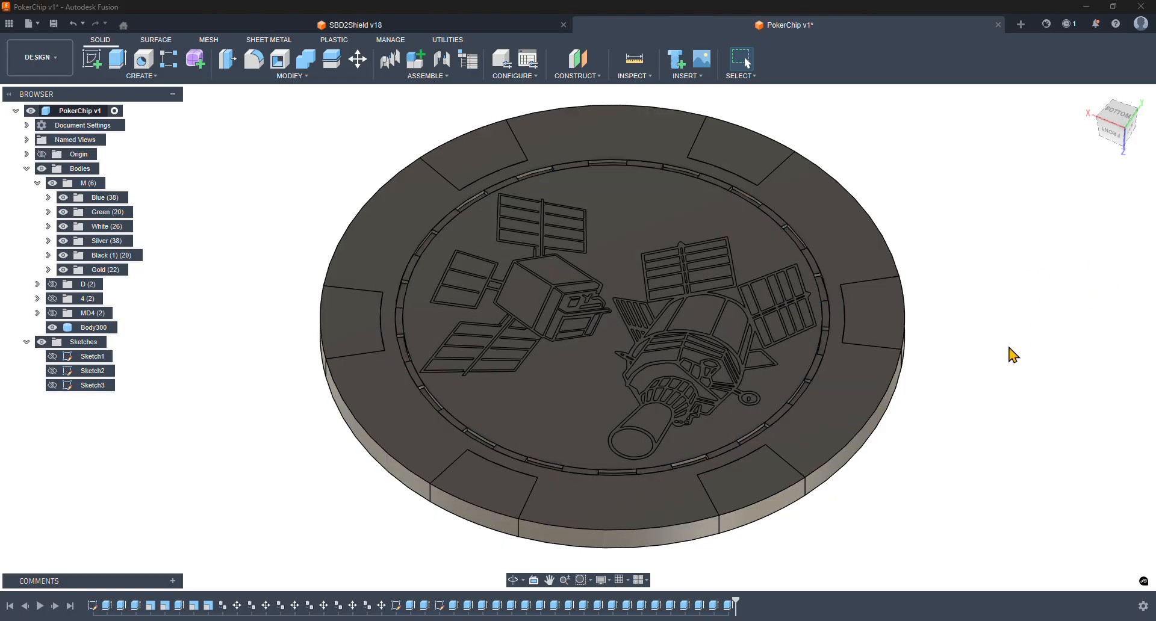
- Start a mesh export of the whole PokerChip component as STL (Binary) in millimetres with one body per file
middle_click_drag(1012, 353, 833, 251, "shift")
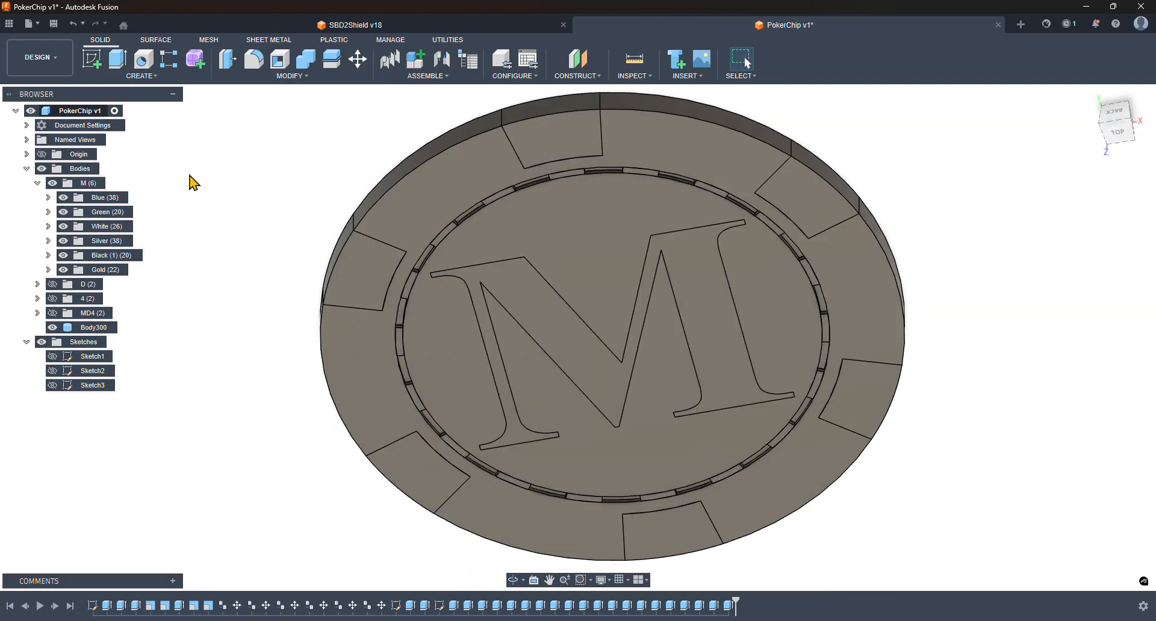
right_click(85, 114)
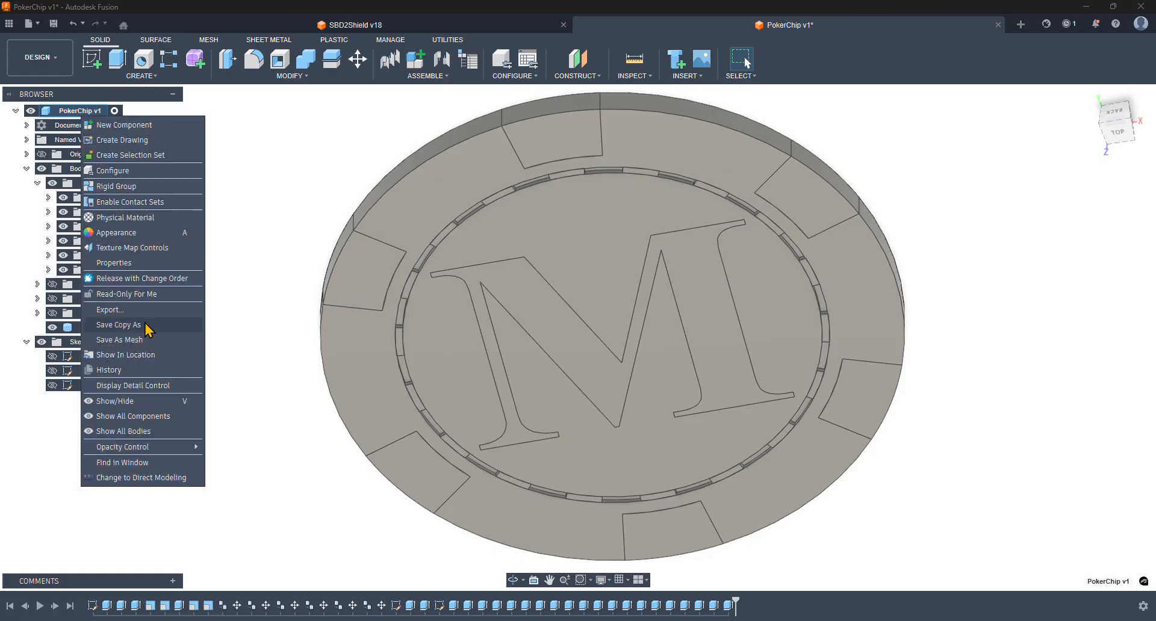
left_click(134, 341)
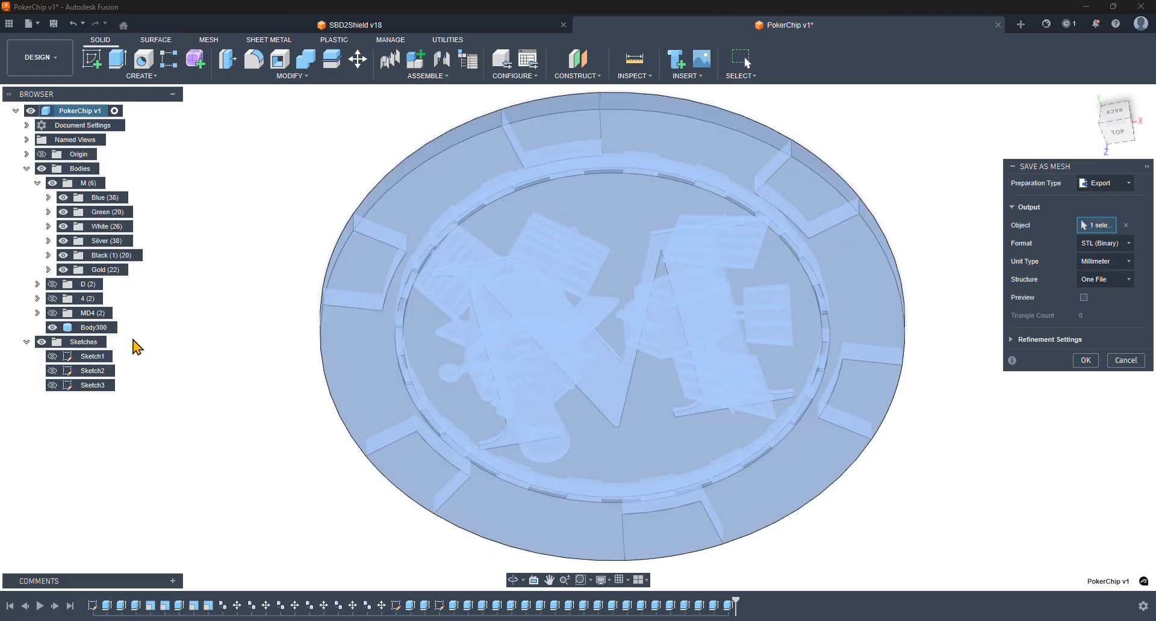
left_click(1119, 287)
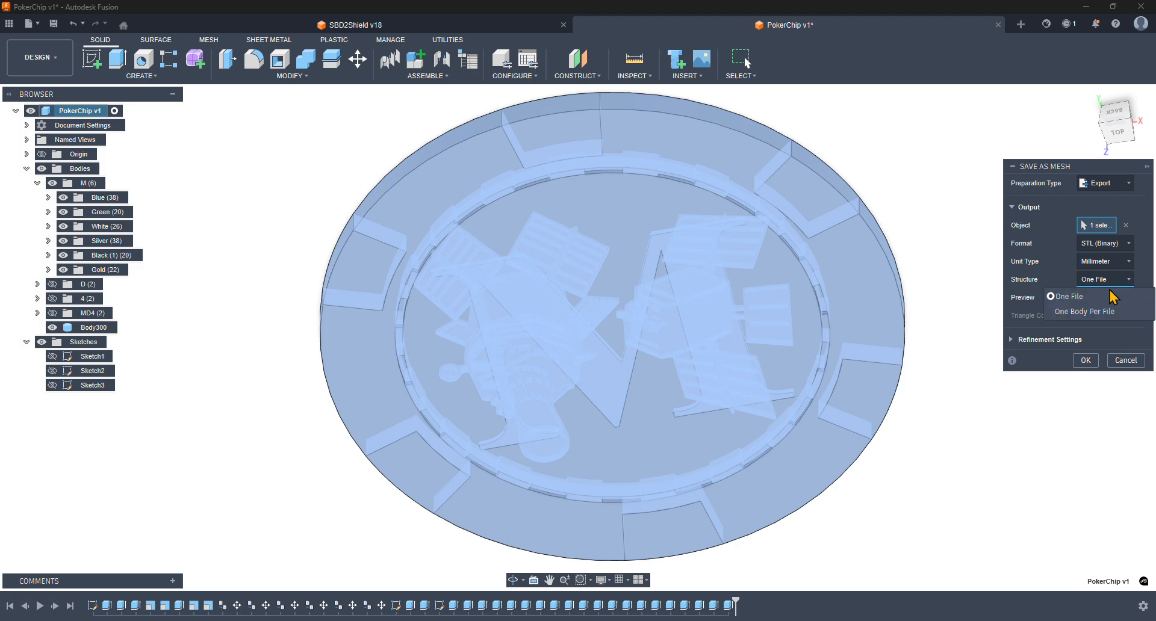
left_click(1102, 311)
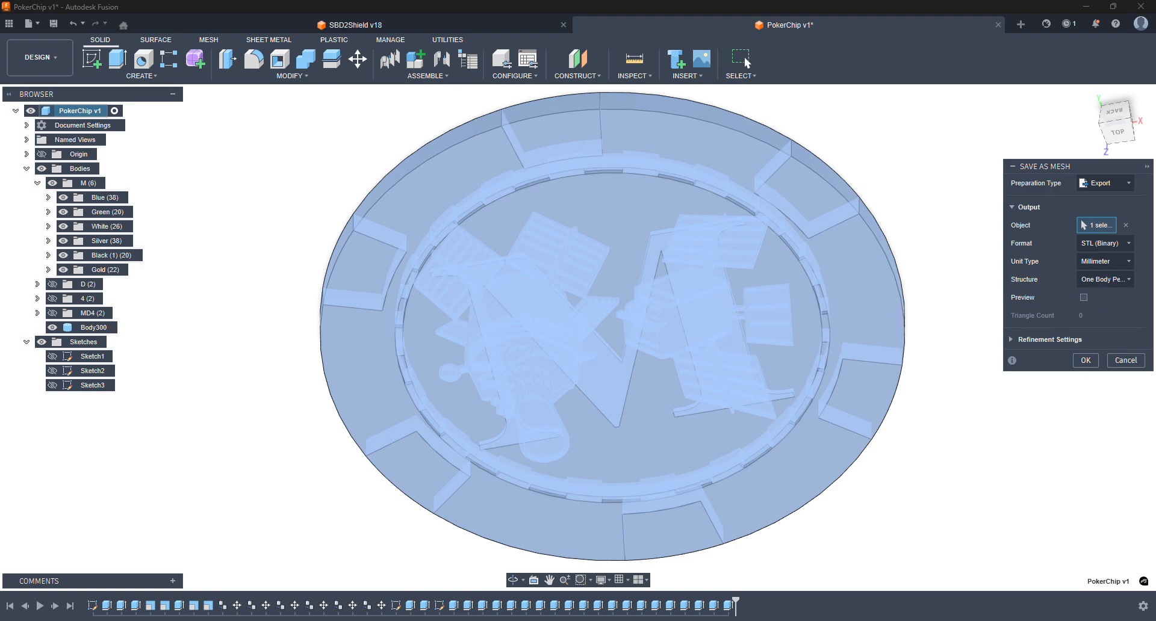
left_click(1086, 360)
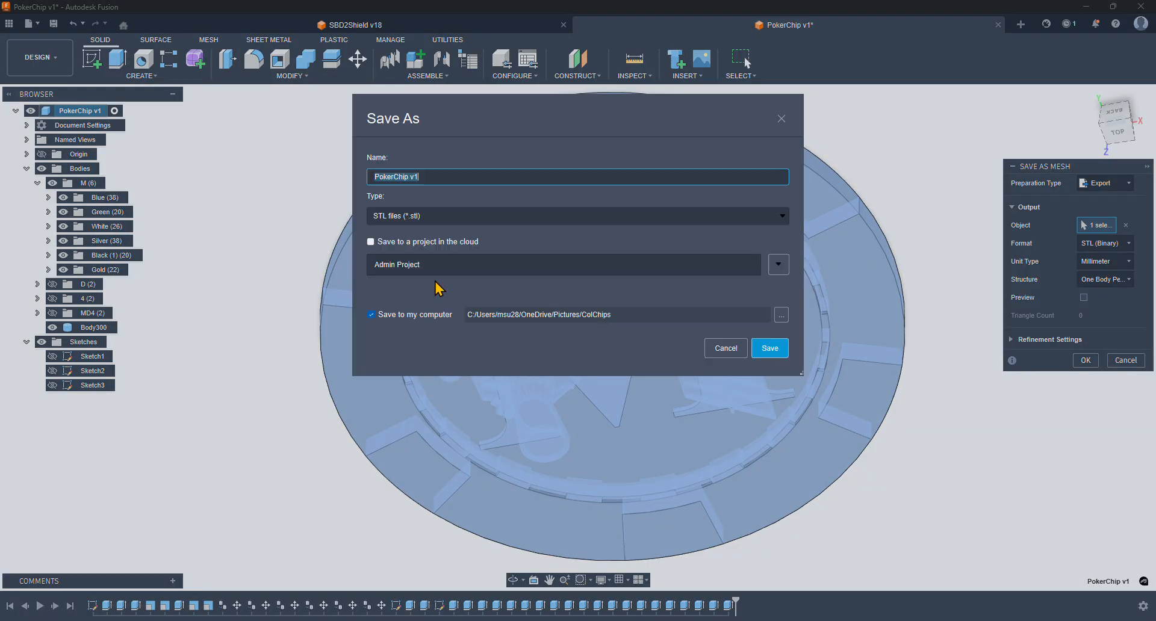
- Replace the export's file name with M
left_click(439, 175)
key("BackSpace")
key("BackSpace")
key("BackSpace")
key("BackSpace")
key("BackSpace")
key("BackSpace")
key("BackSpace")
key("BackSpace")
key("BackSpace")
key("BackSpace")
key("BackSpace")
type("M")
- Create a folder named M inside ColChips and save the STL files to it on the computer
left_click(782, 316)
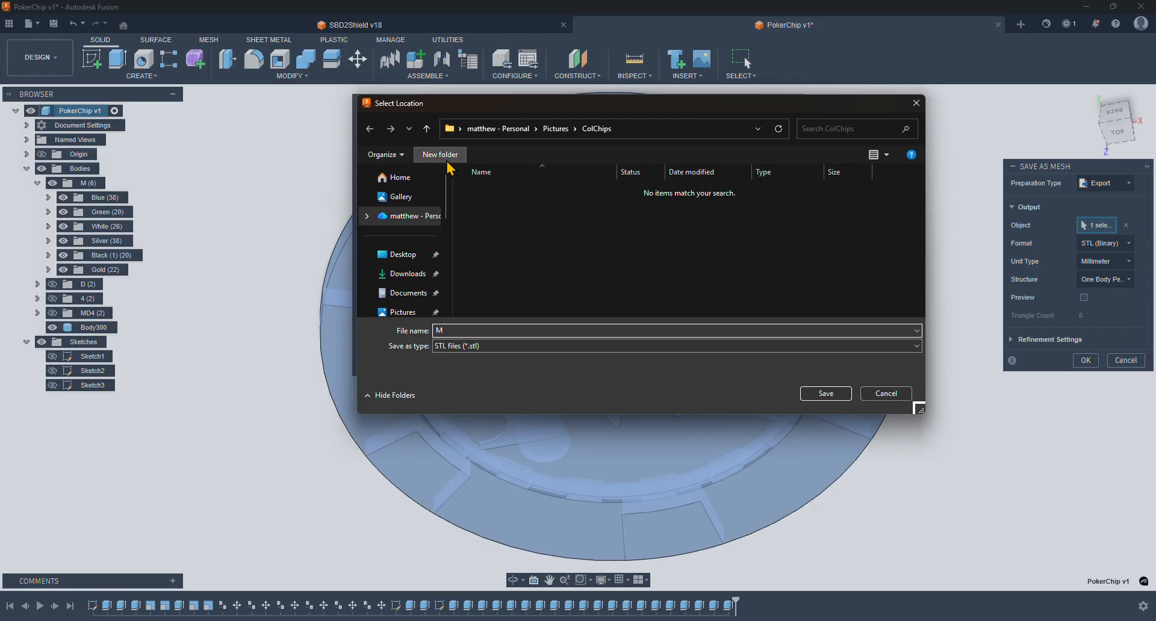
left_click(447, 162)
type("M")
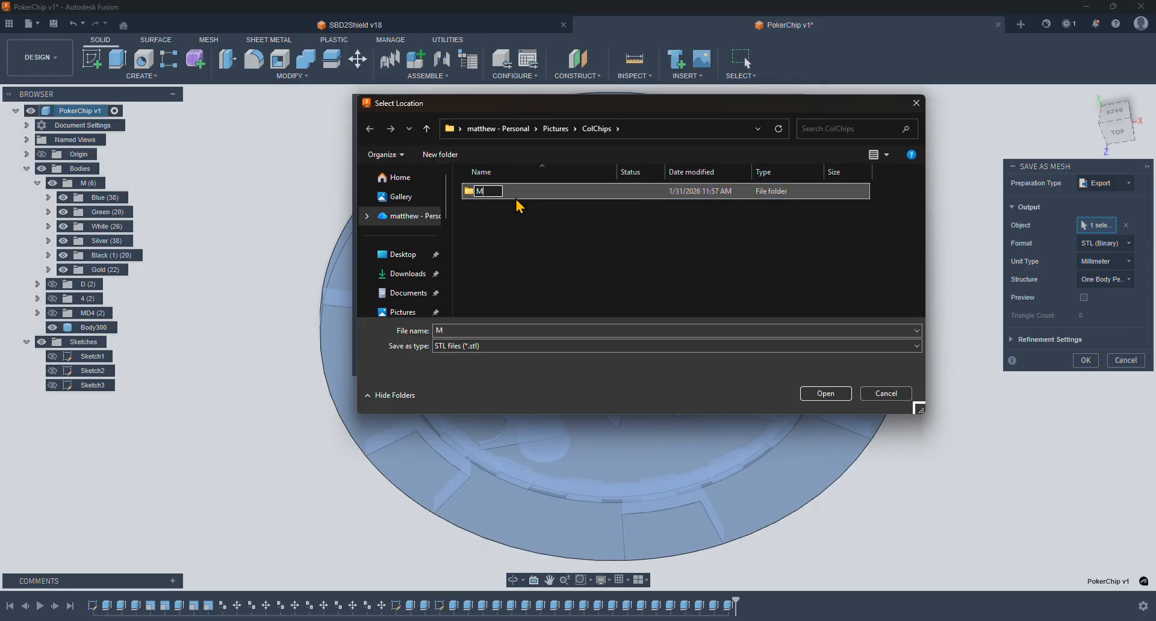
key("Return")
key("Return")
left_click(837, 395)
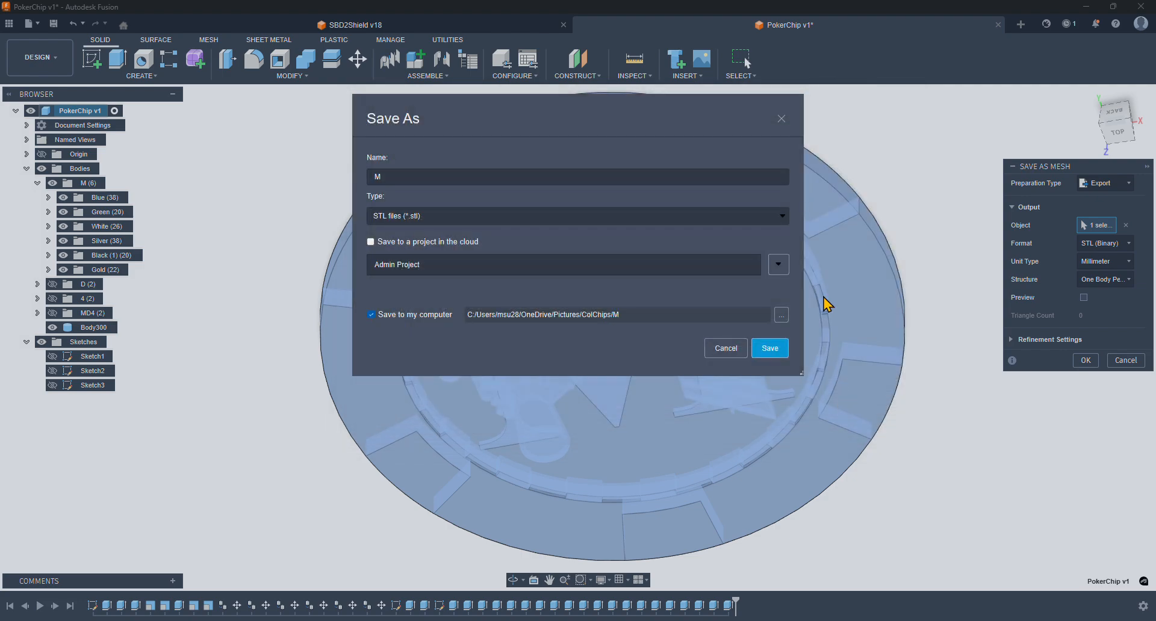
left_click(768, 353)
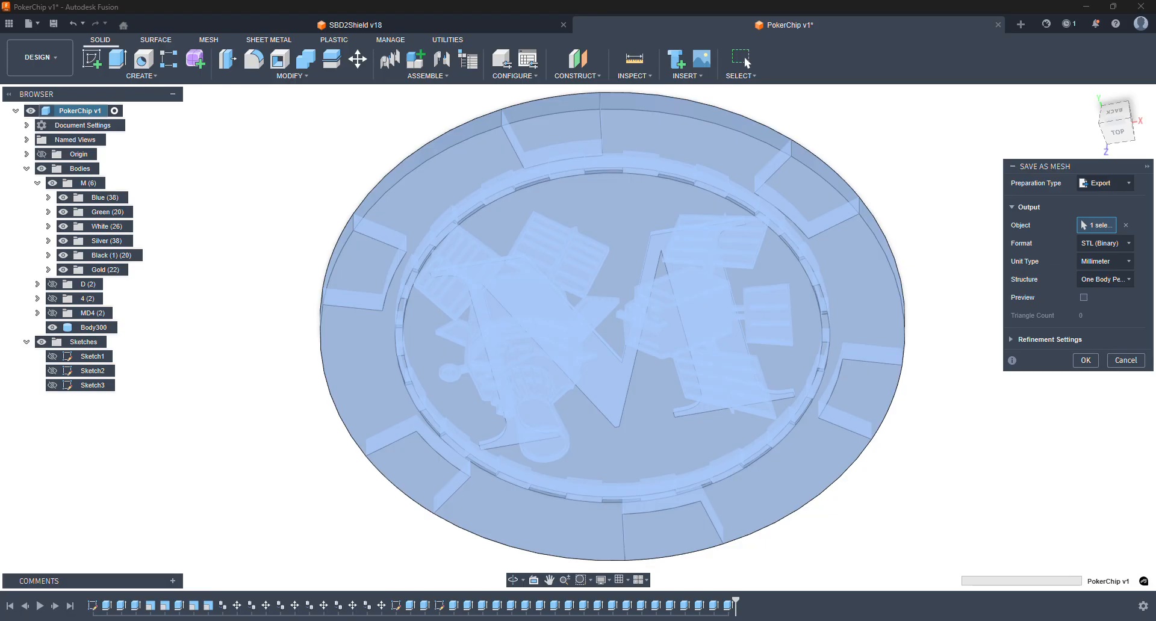
key("super+w")
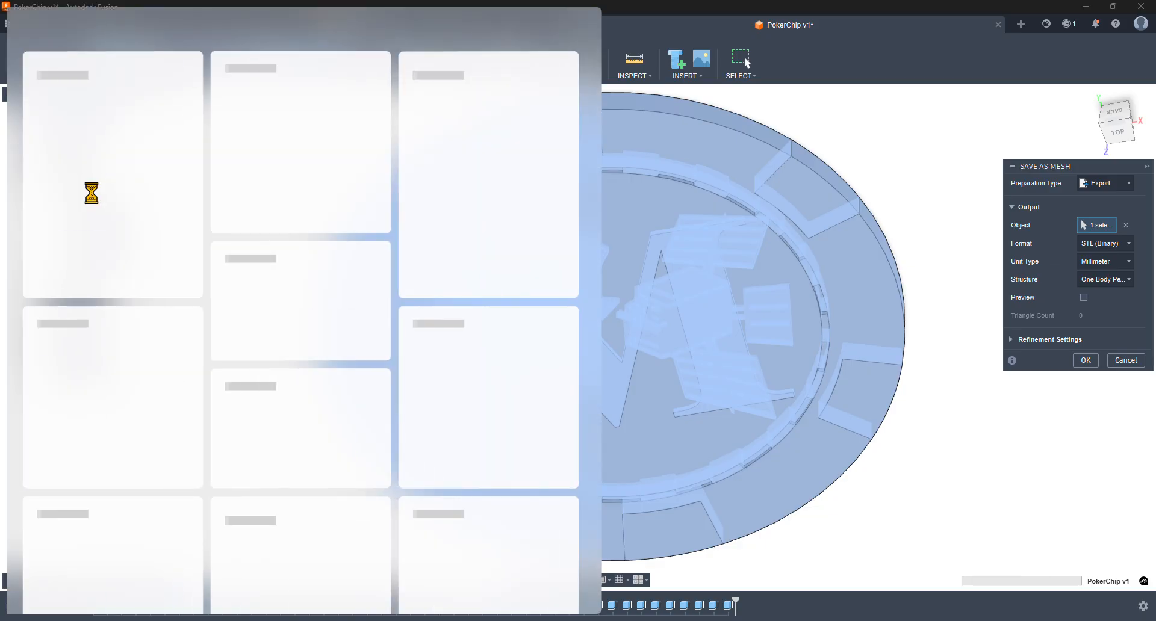
left_click(757, 284)
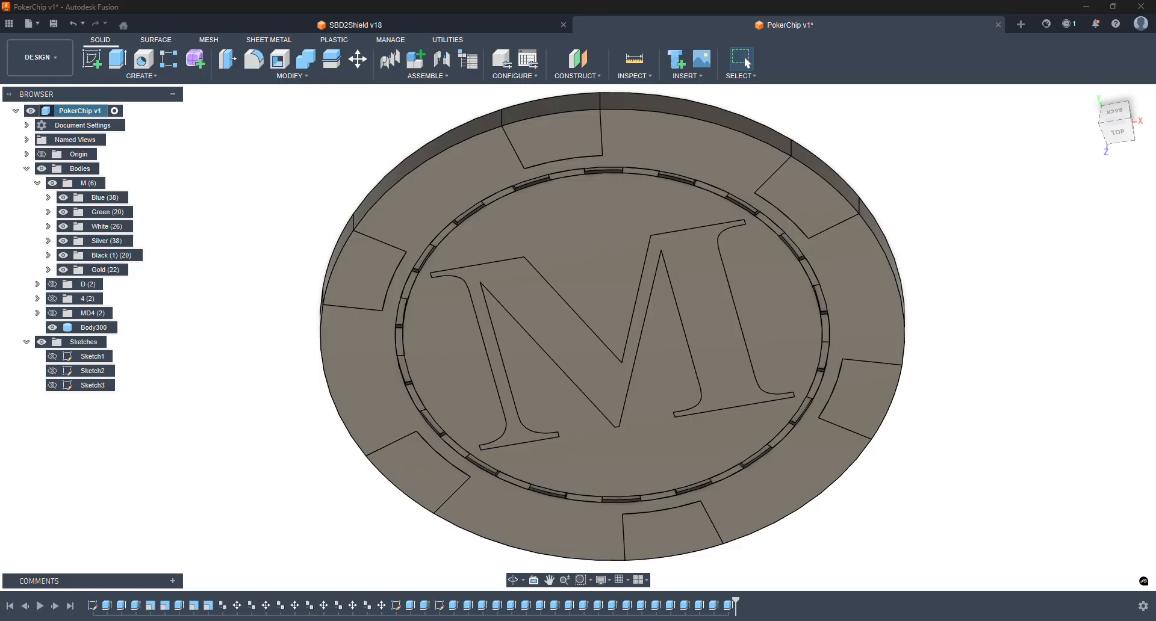
- Switch to Bambu Studio in full-screen size and browse for model files to import in the M folder inside ColChips
left_click_drag(513, 620, 431, 239)
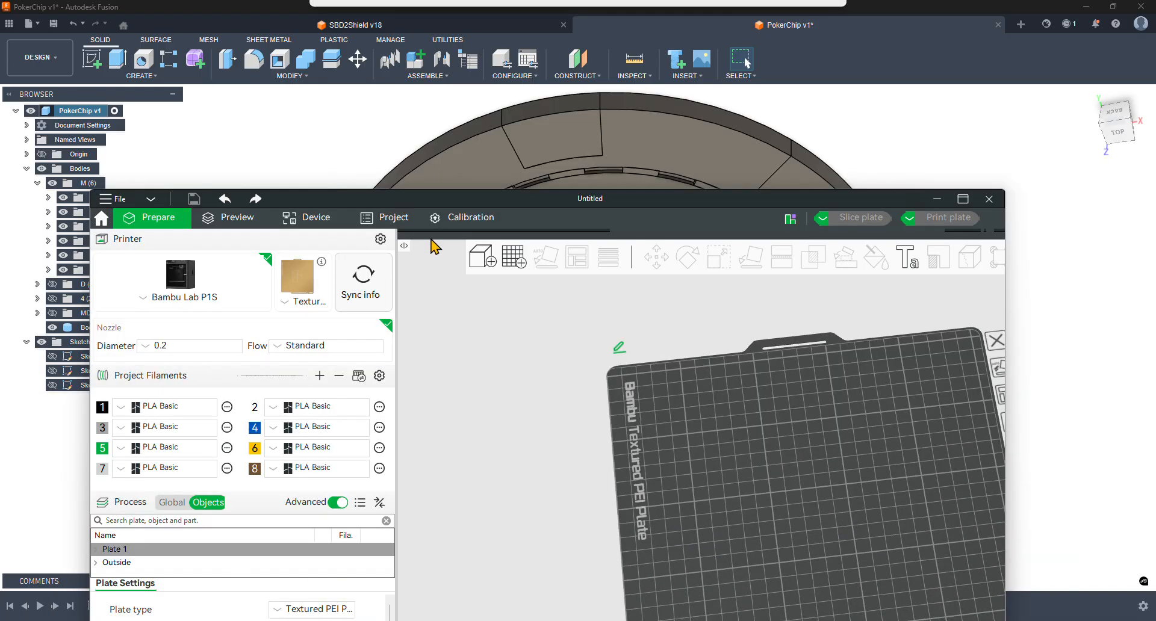
double_click(486, 197)
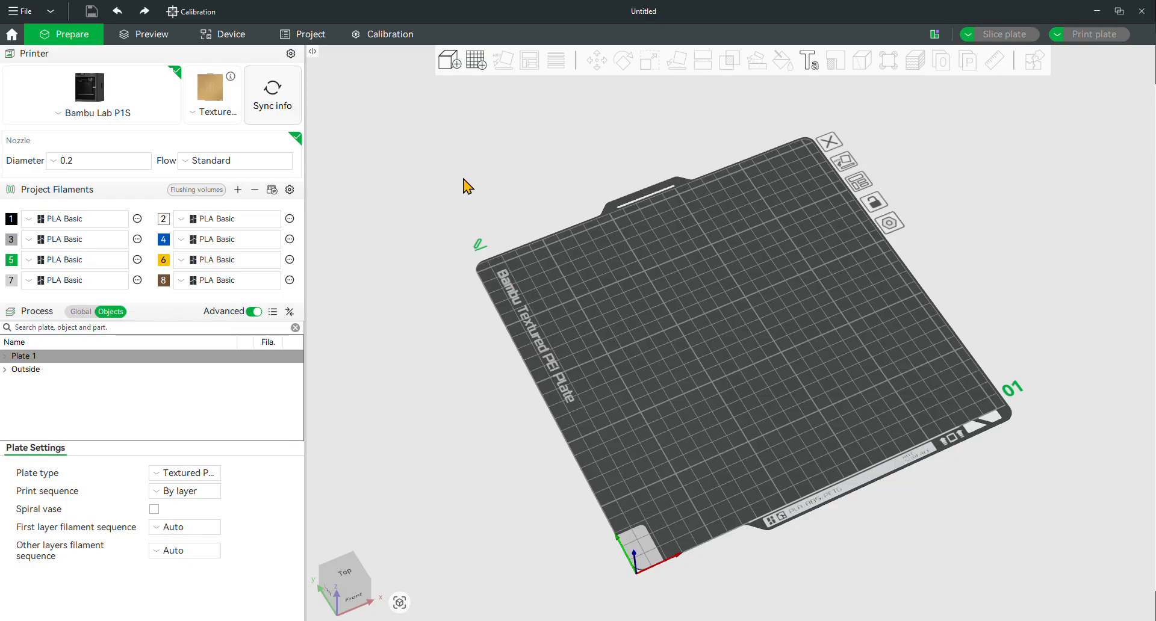
left_click(449, 67)
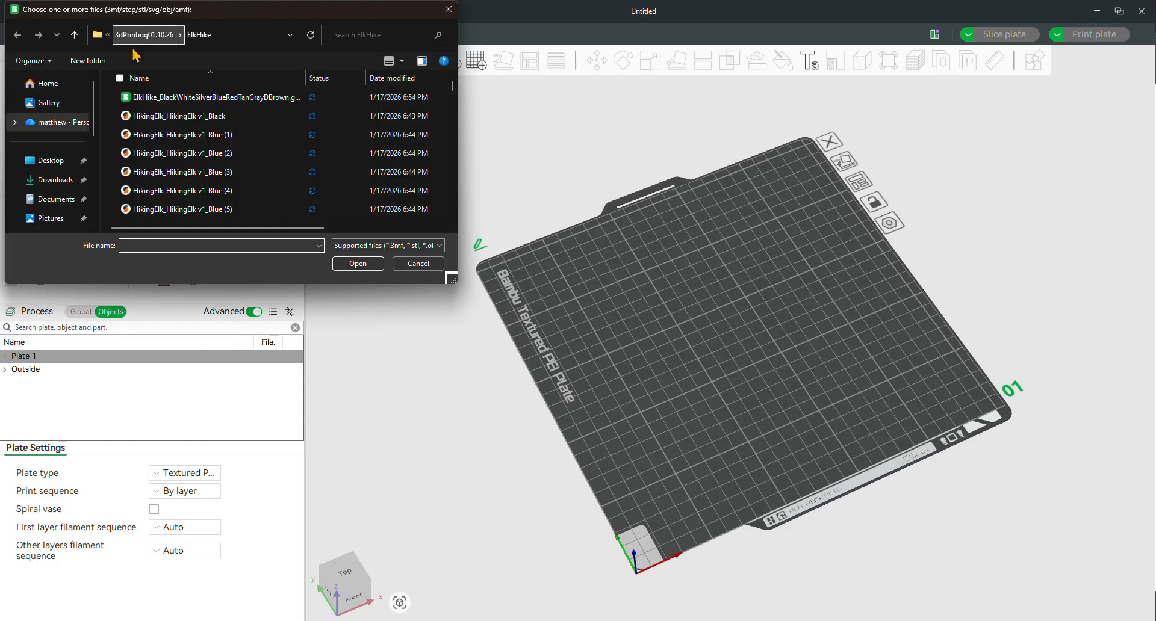
left_click(143, 34)
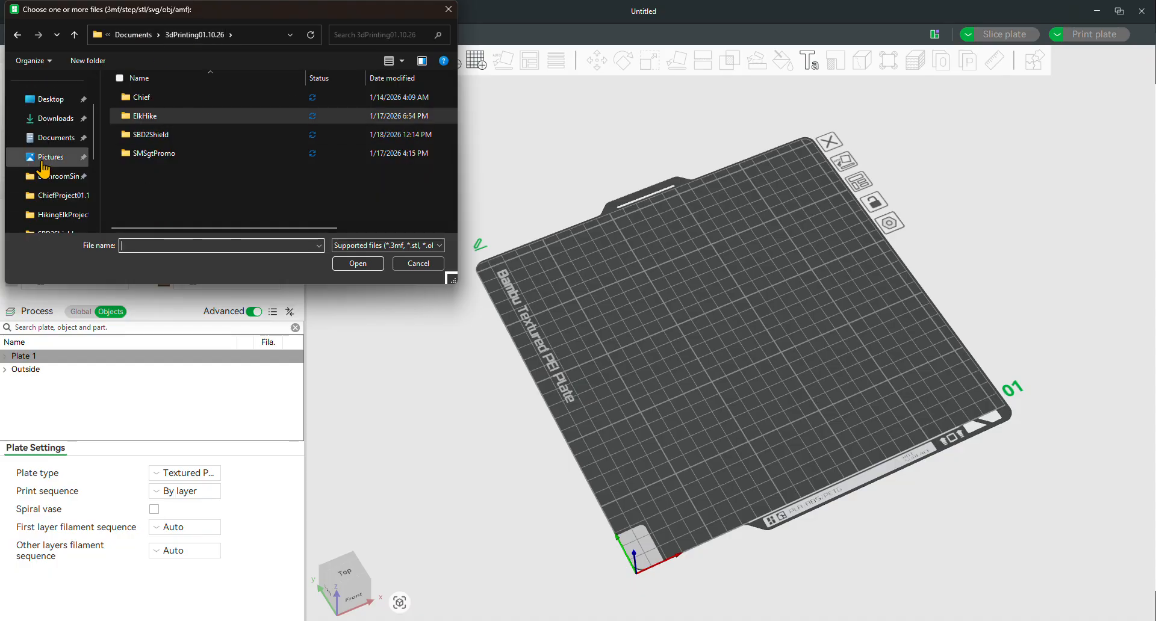
left_click(52, 139)
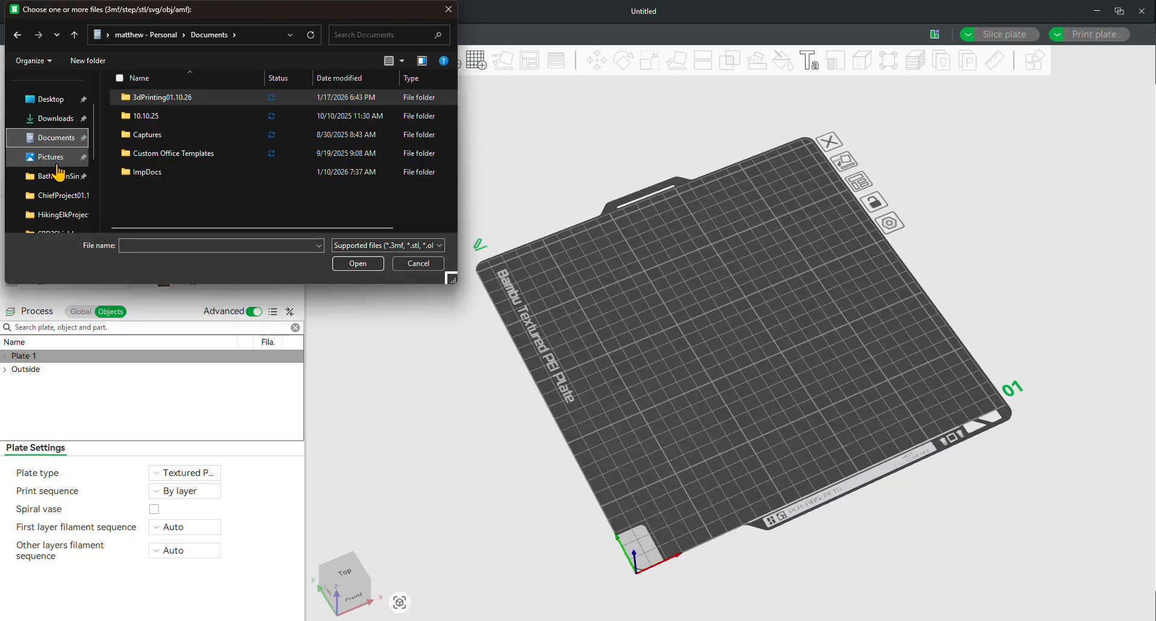
scroll(58, 173, "down", 2)
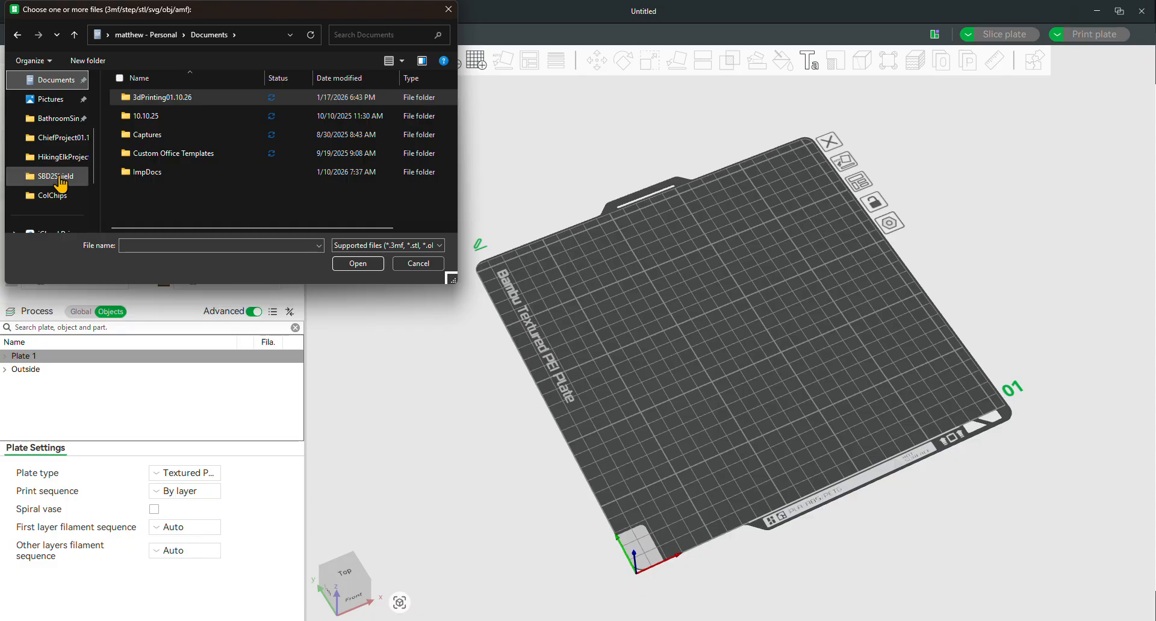
left_click(59, 197)
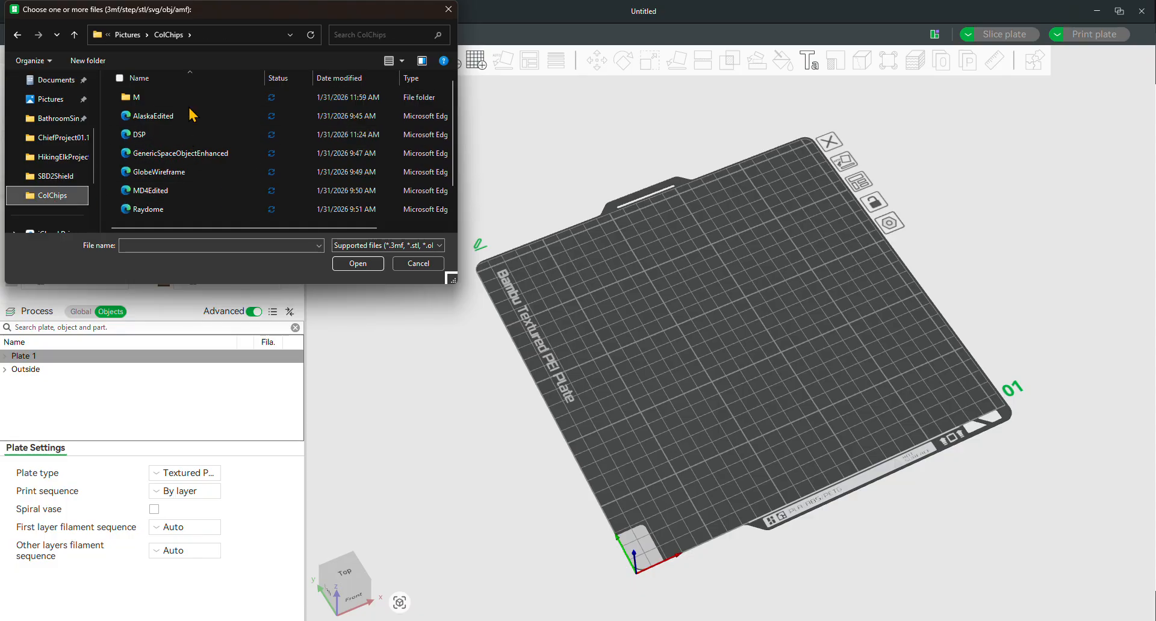
double_click(175, 98)
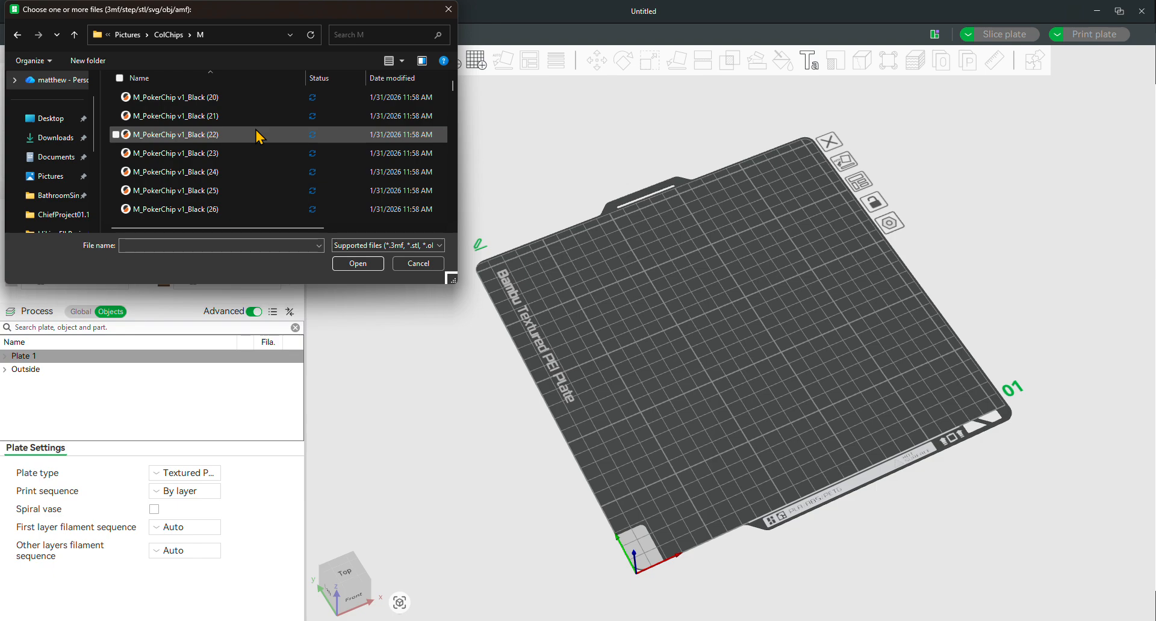
- Import all the STL files of the M folder, from M_PokerChip v1_Black (20) through M_PokerChip v1_White
left_click(237, 101)
scroll(244, 127, "down", 5)
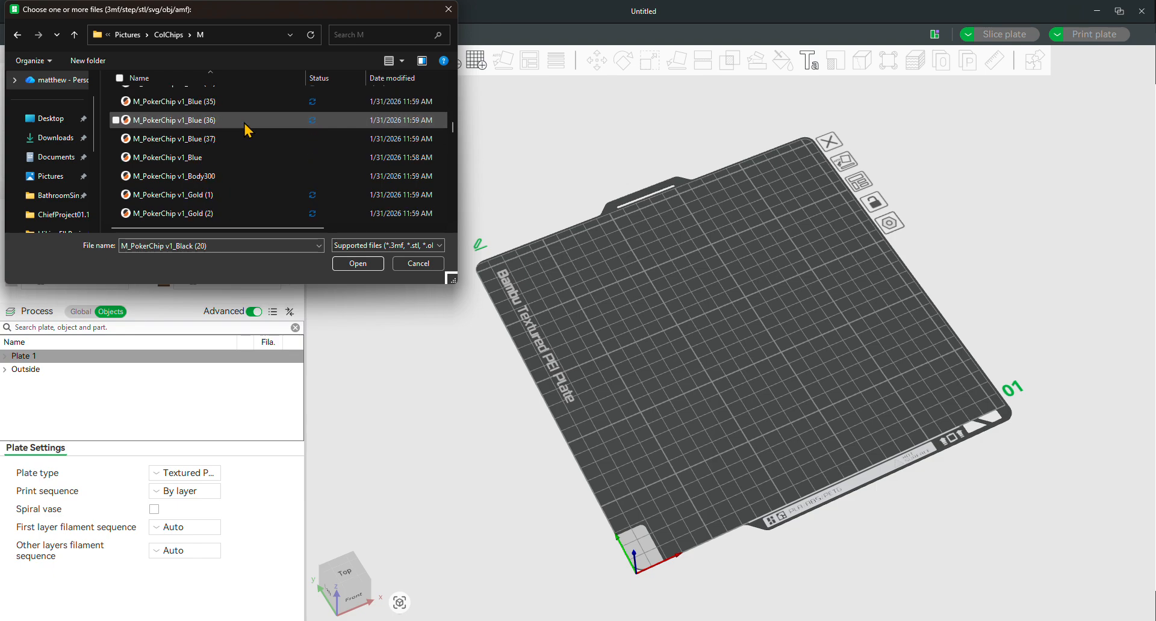
scroll(247, 130, "down", 10)
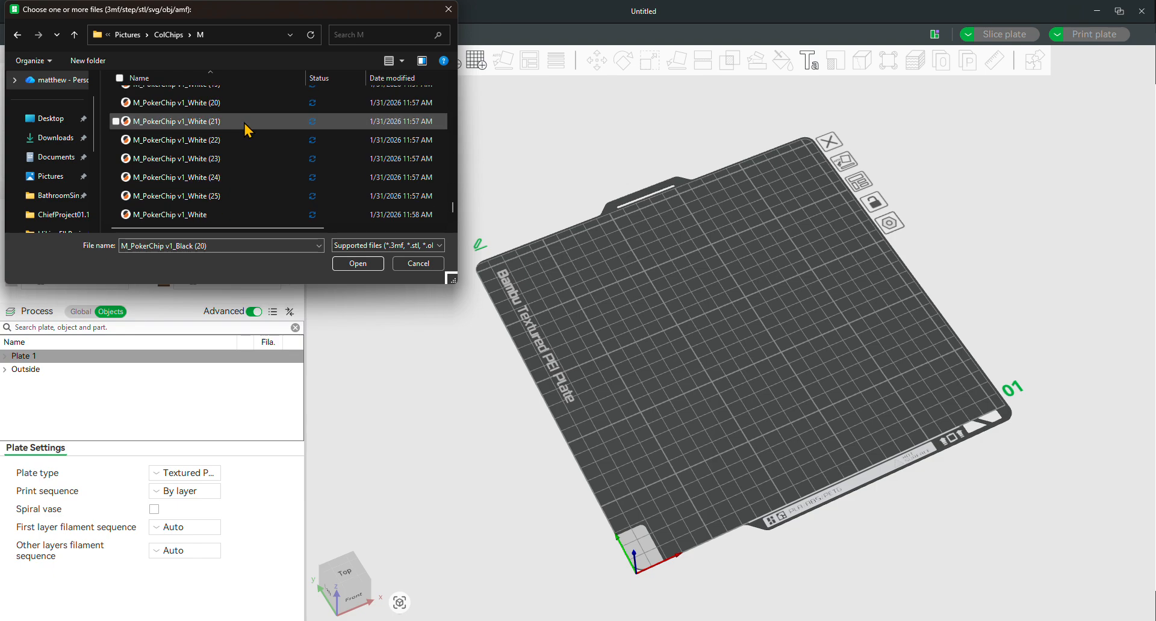
left_click(237, 216, "shift")
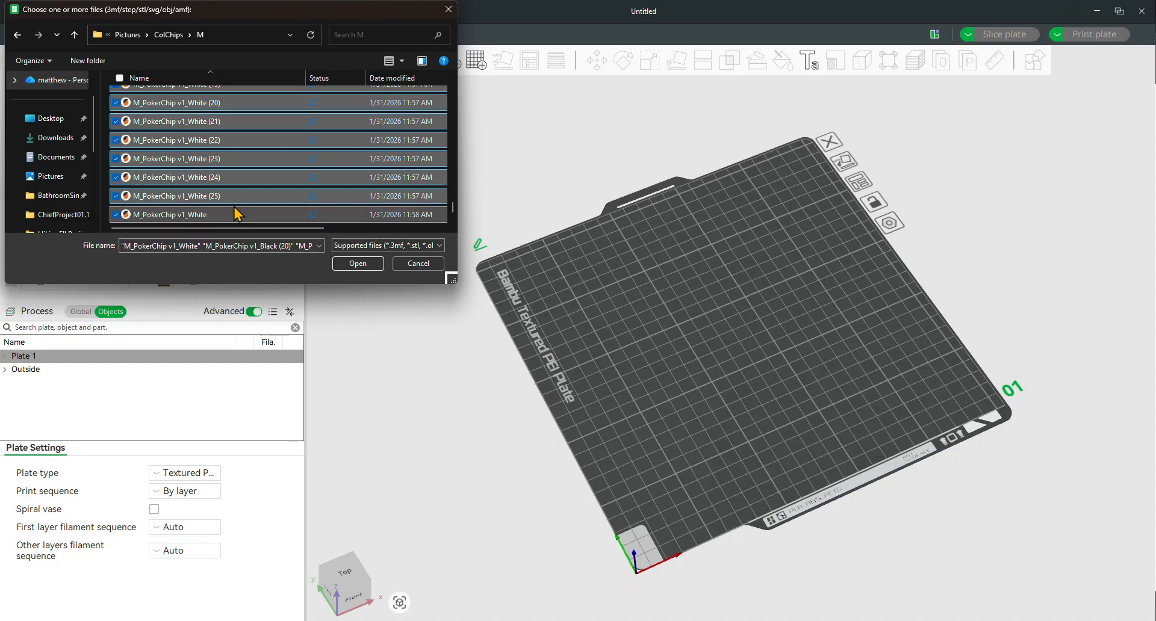
left_click(359, 264)
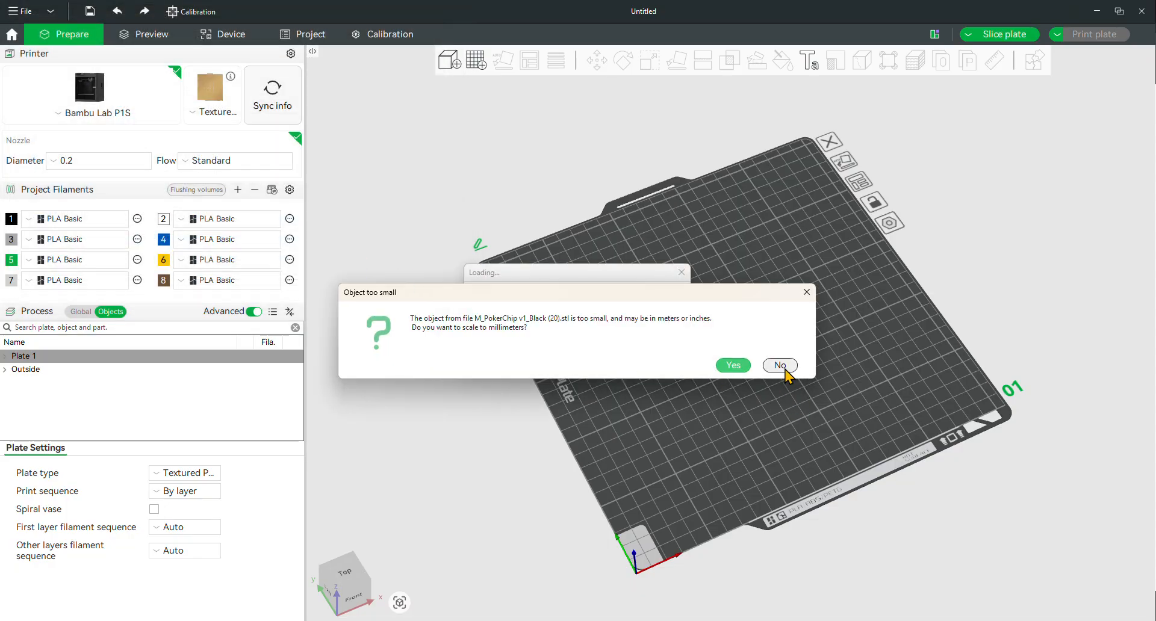
- Decline scaling to millimetres for every too-small part and load the files as a single object with multiple parts
left_click(785, 370)
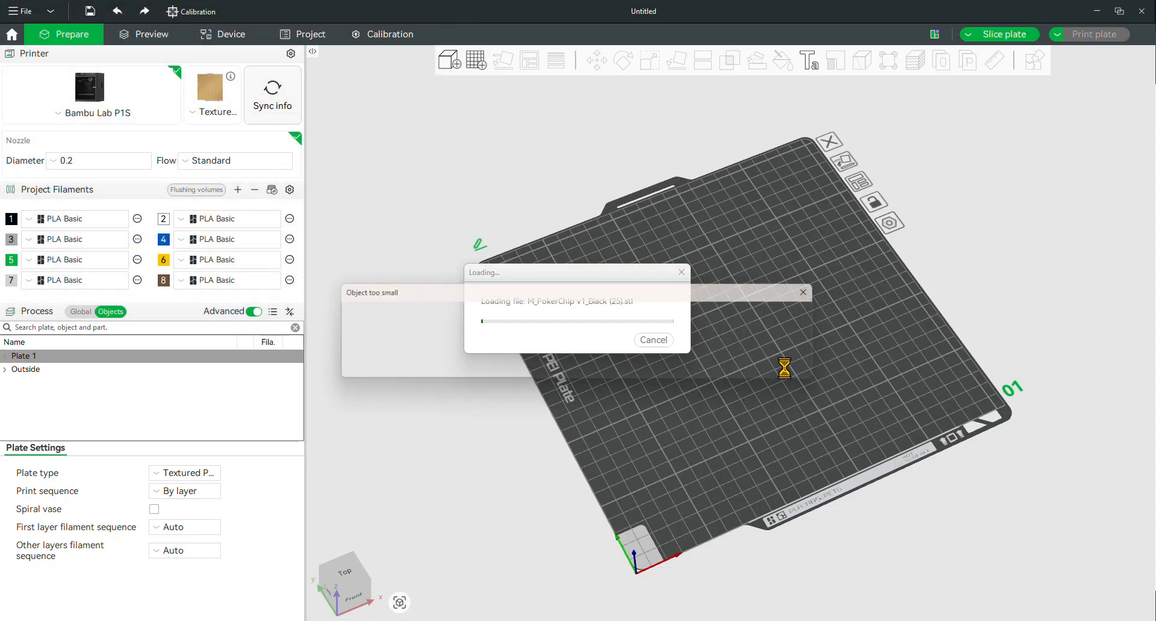
left_click(785, 370)
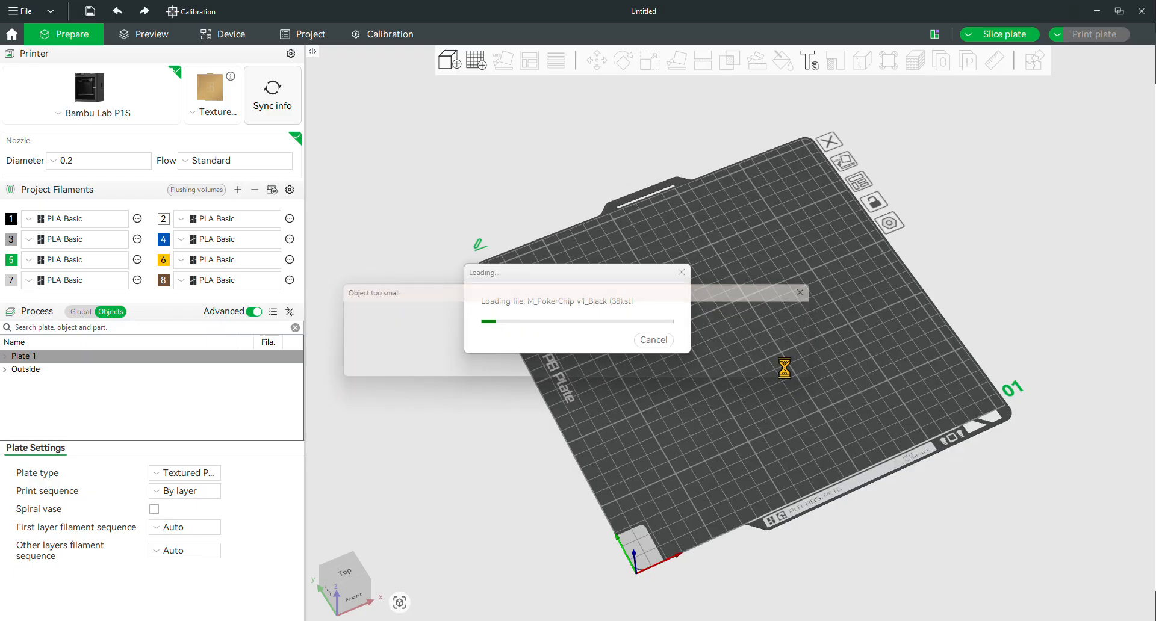
left_click(785, 369)
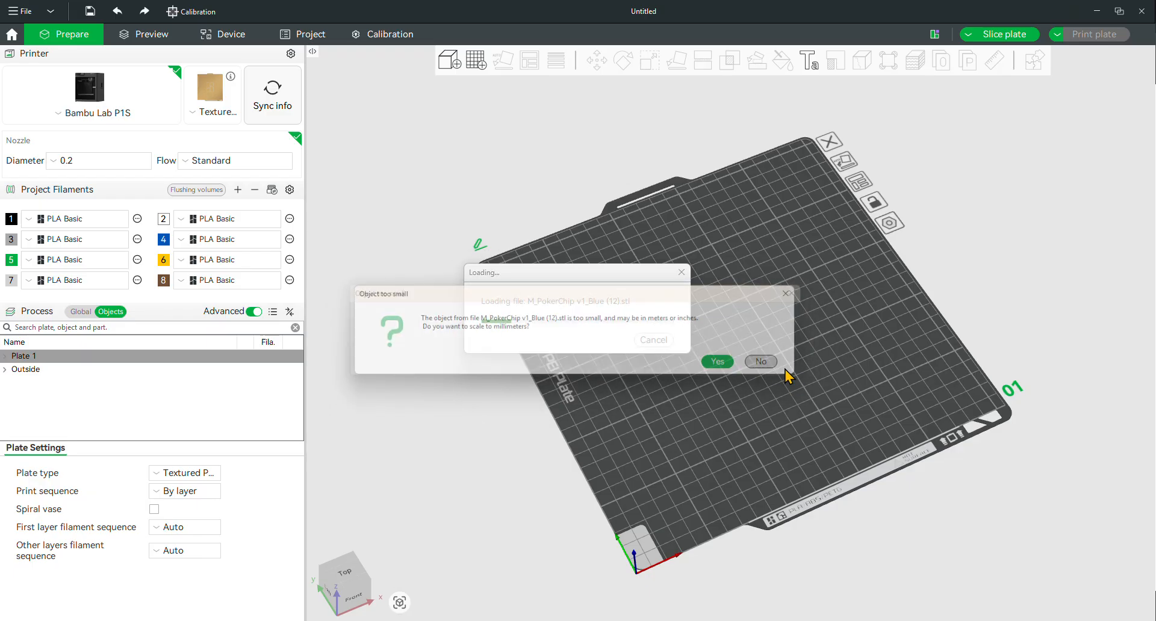
left_click(786, 369)
left_click(785, 370)
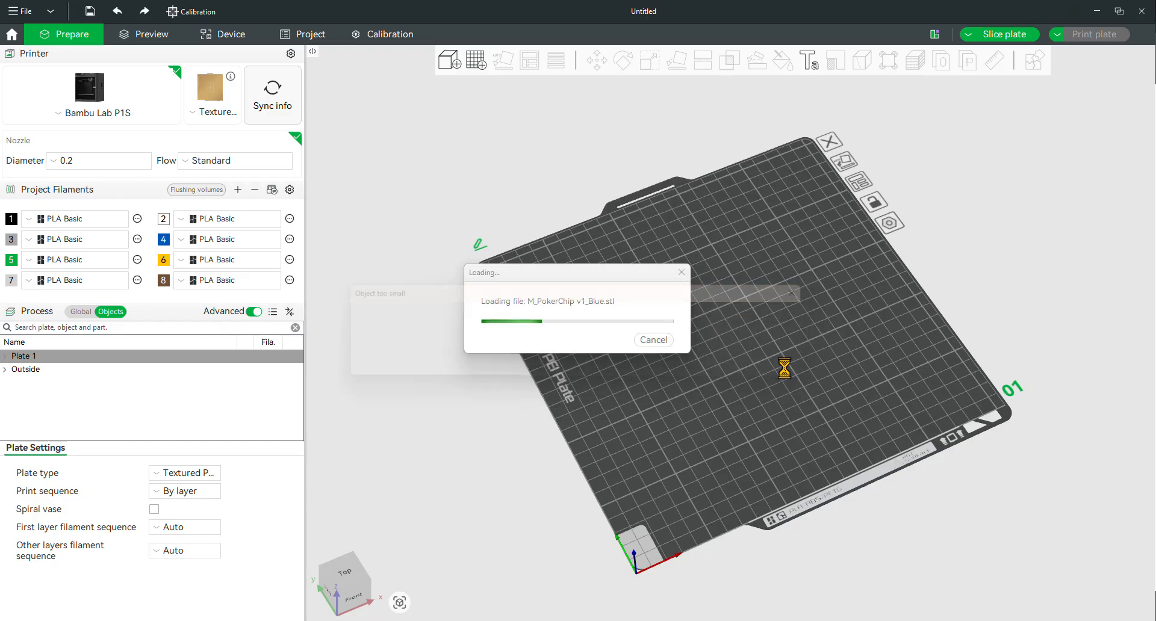
left_click(785, 370)
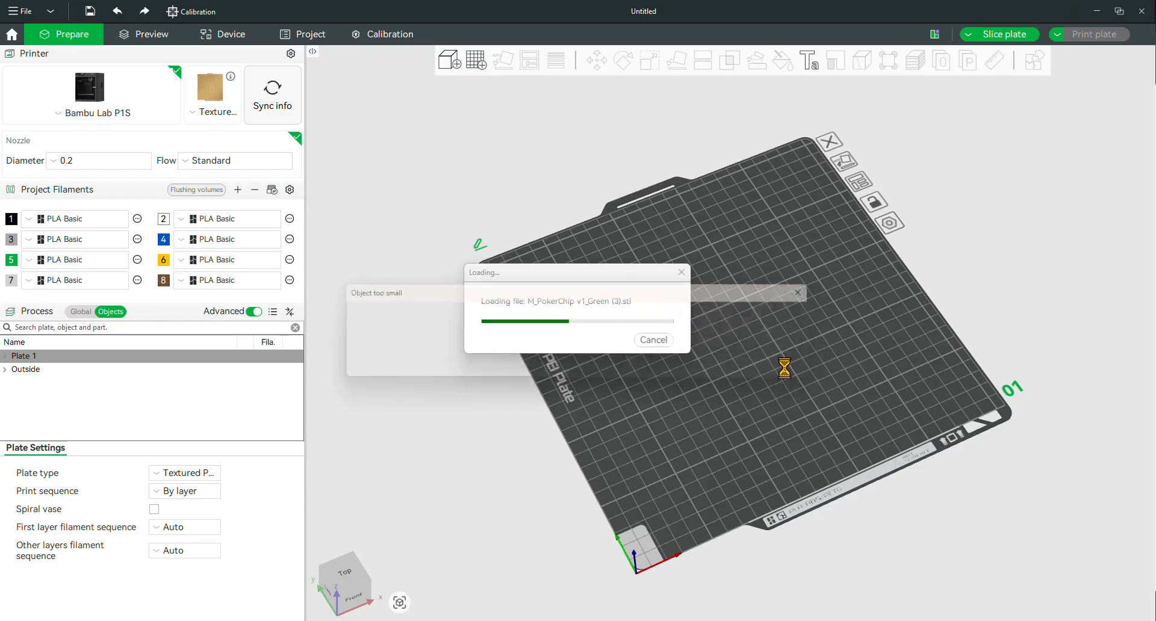
left_click(785, 370)
left_click(785, 370)
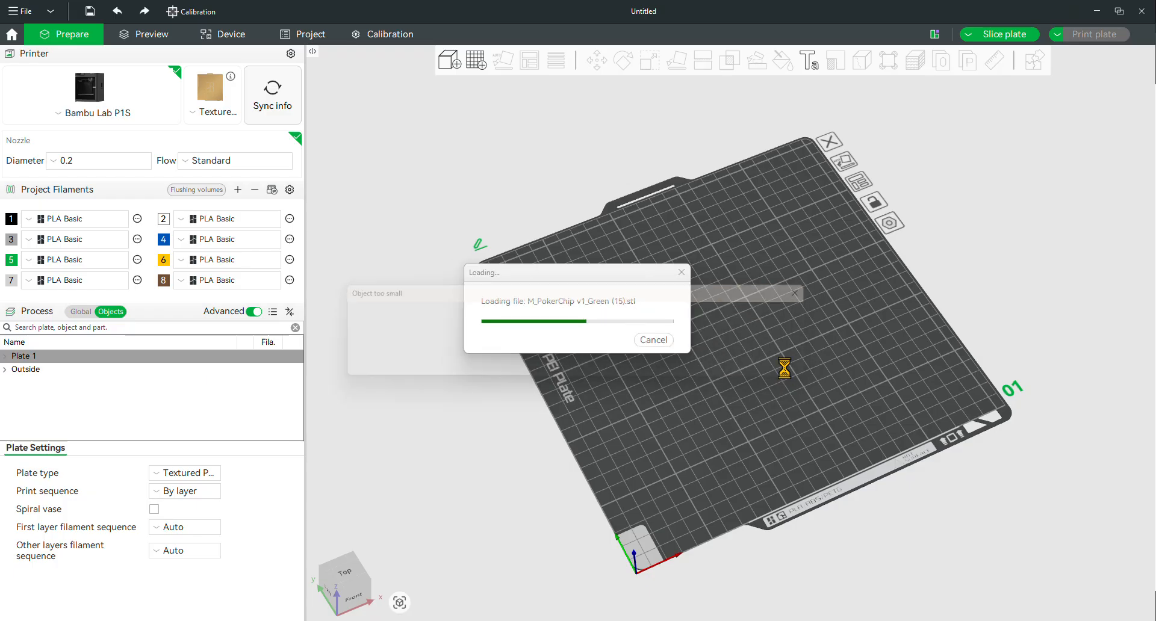
left_click(785, 370)
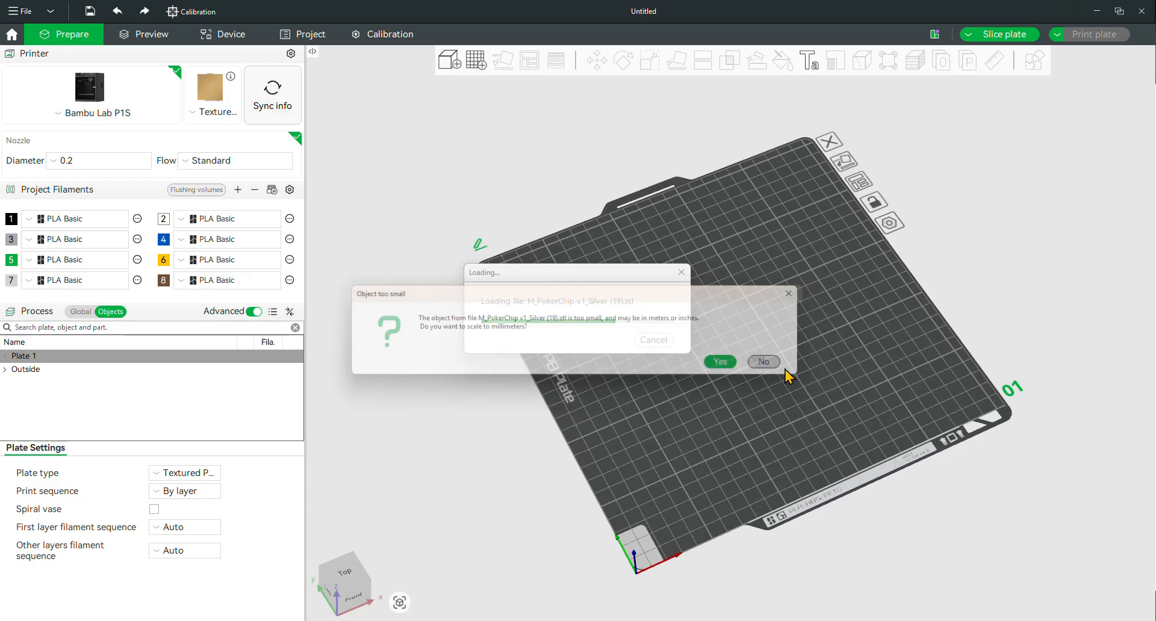
left_click(785, 370)
left_click(785, 370)
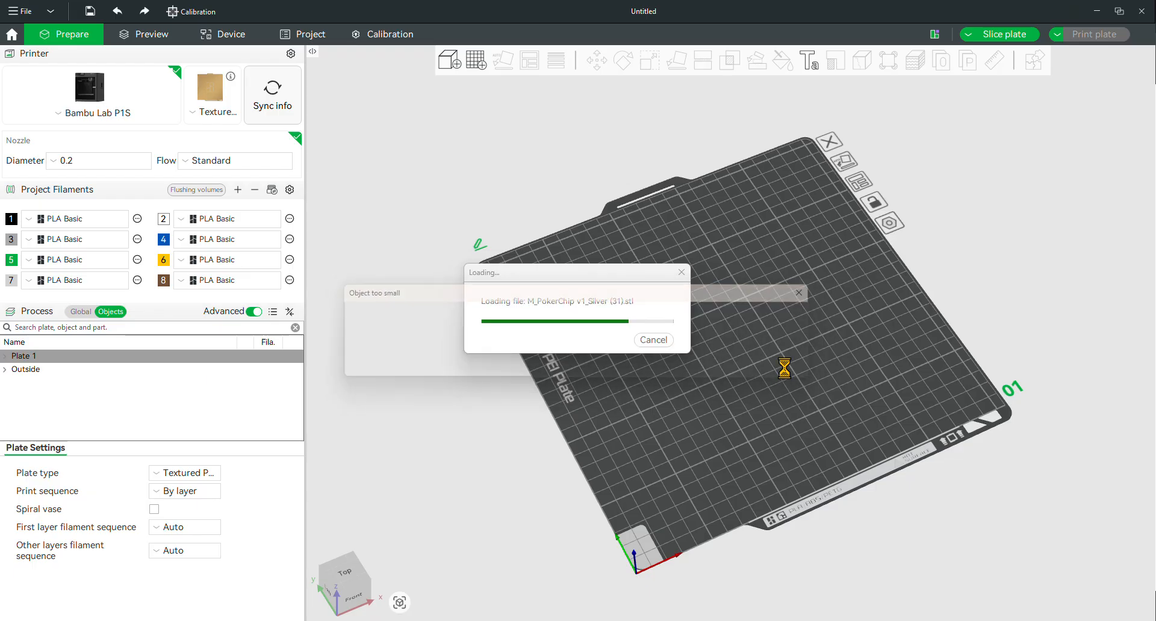
left_click(785, 370)
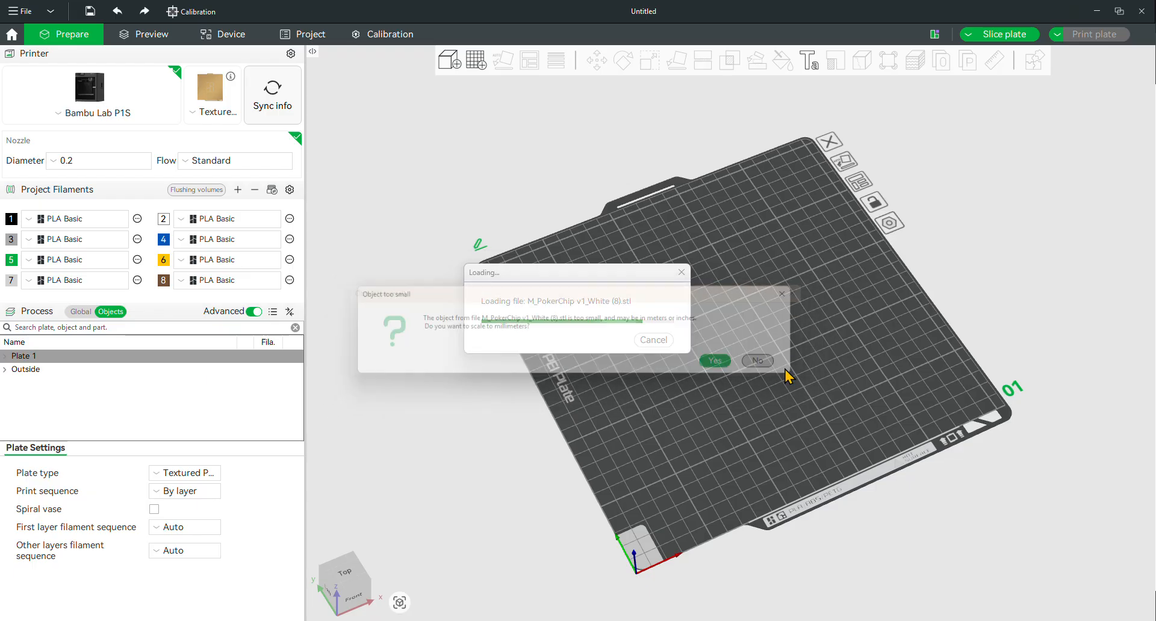
left_click(785, 369)
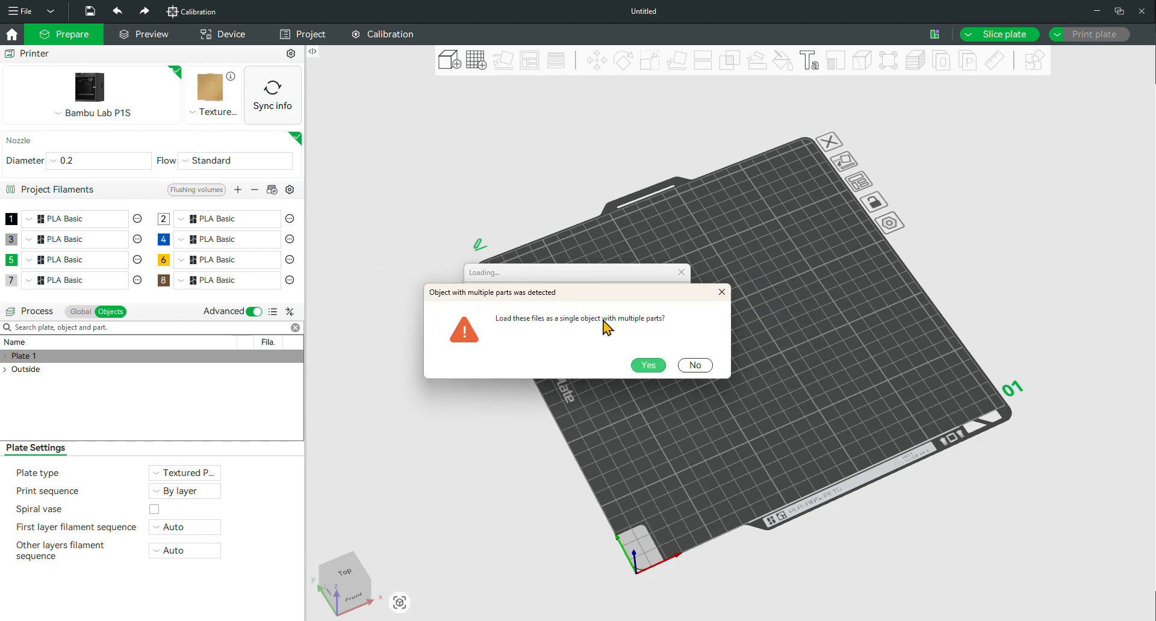
left_click(644, 367)
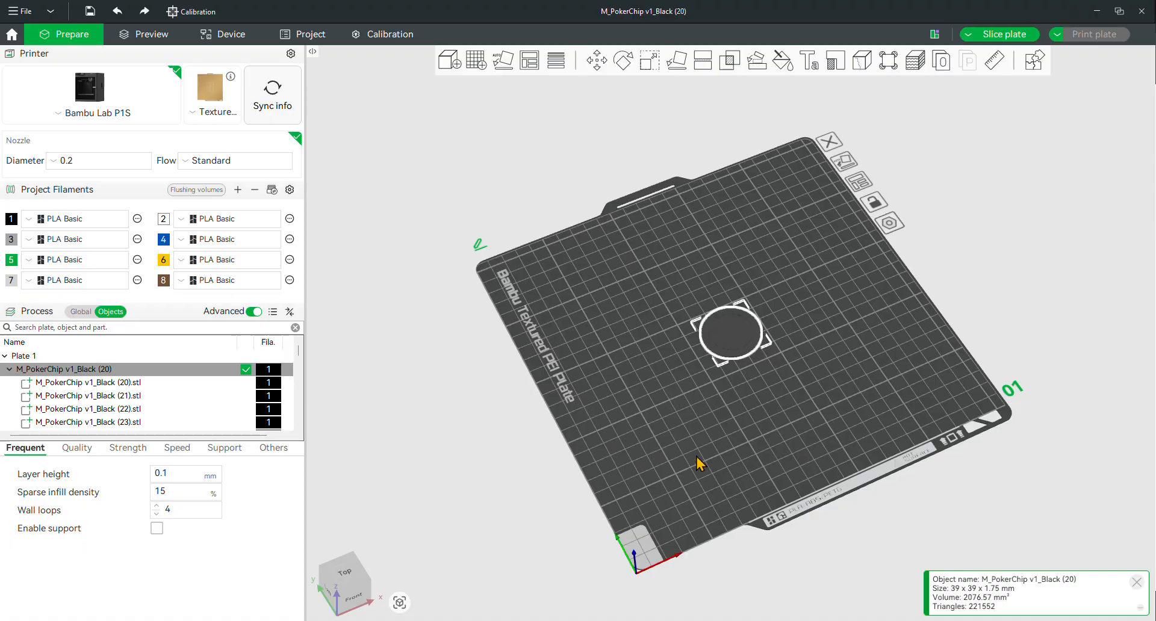
- Assign filament 4, the blue PLA Basic, to all the Blue parts of the chip, from Blue (1) through Blue
scroll(702, 334, "up", 8)
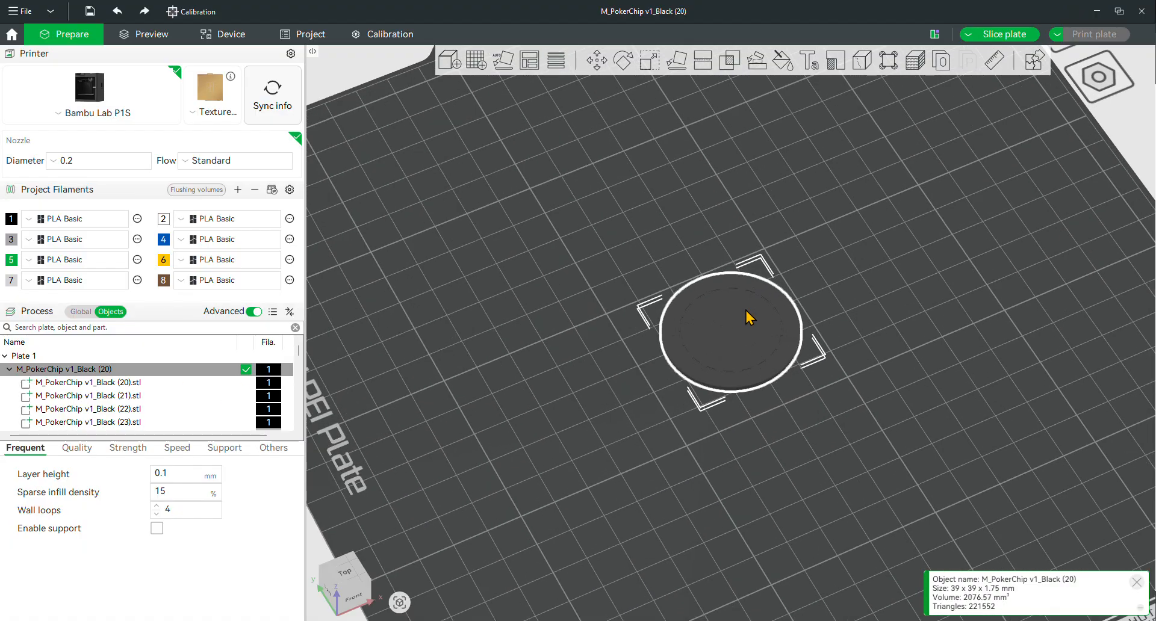
left_click_drag(859, 467, 835, 473)
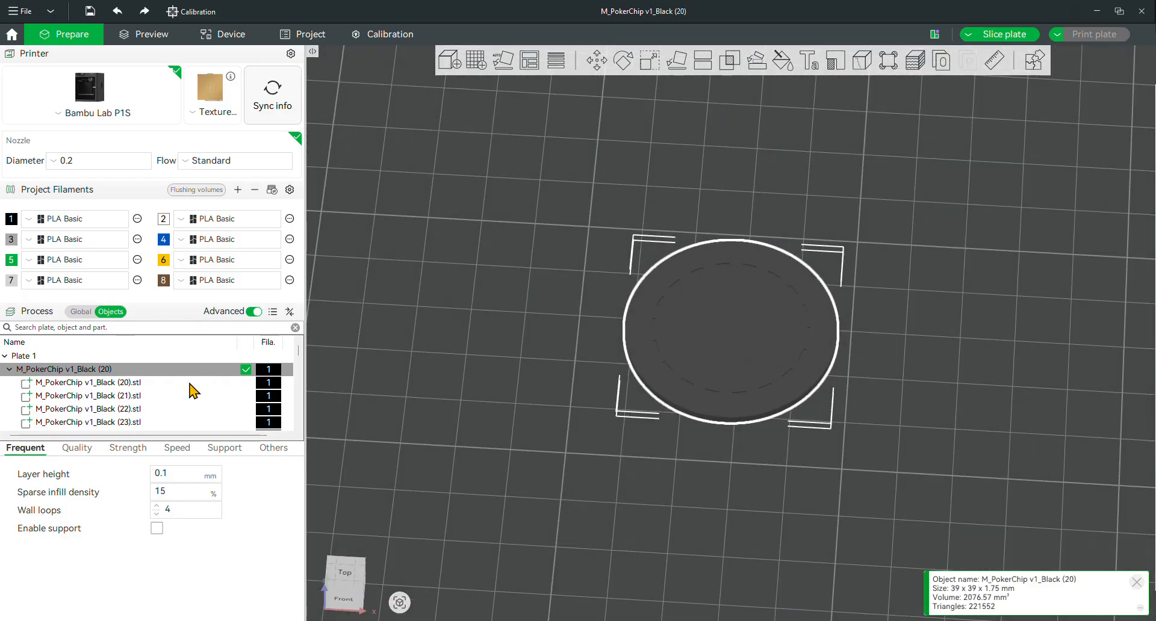
left_click(120, 382)
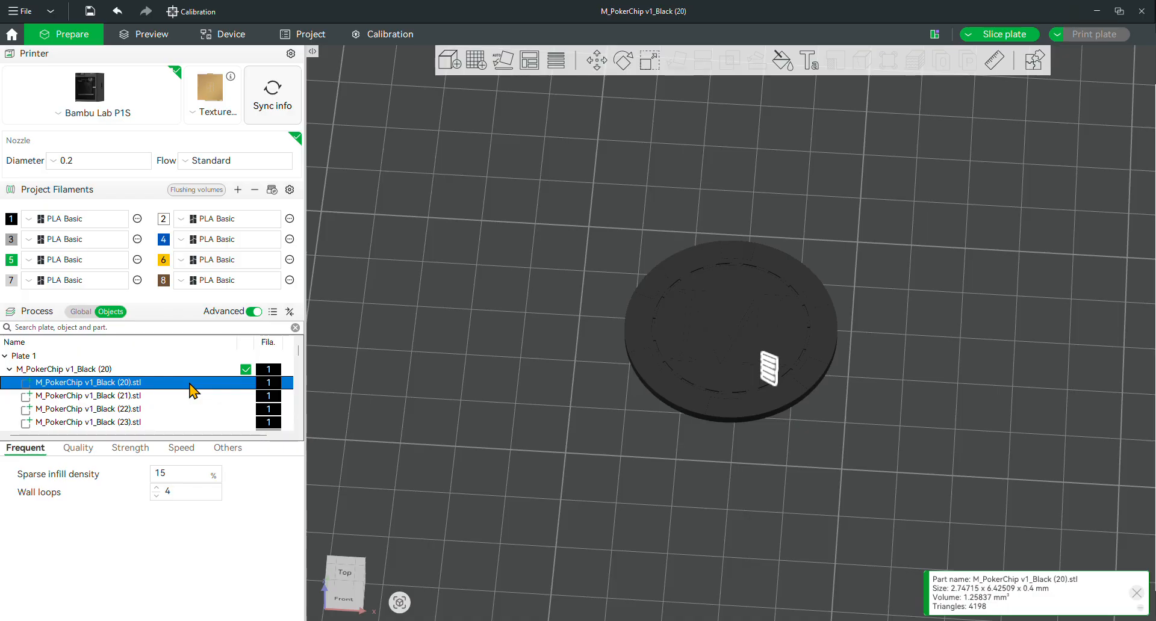
scroll(193, 391, "down", 8)
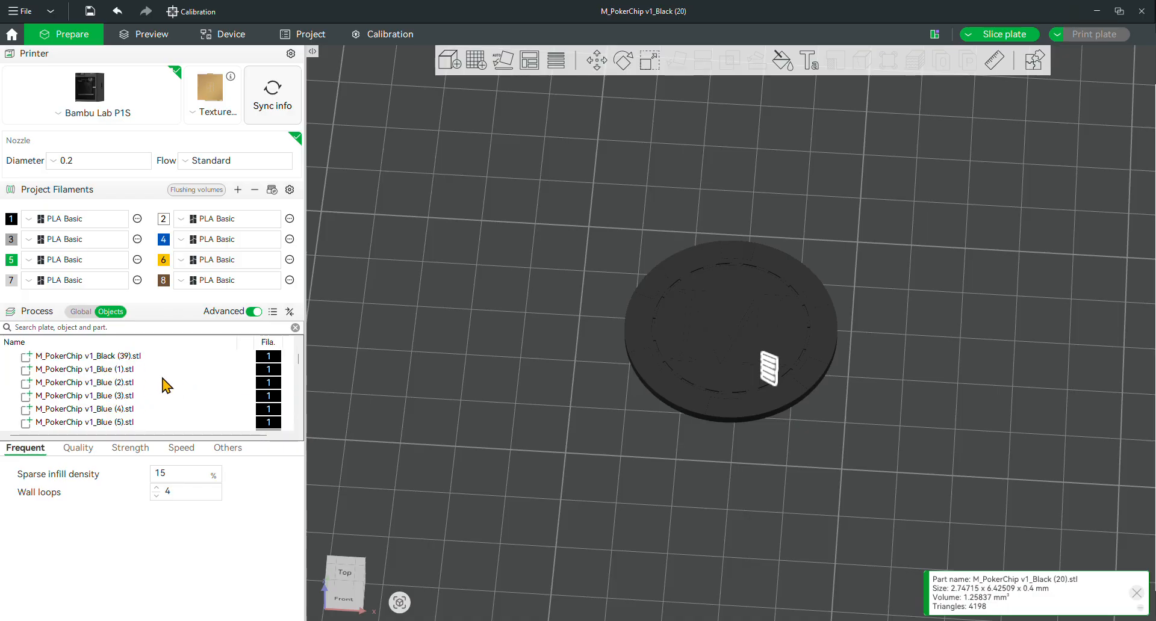
left_click(127, 370)
scroll(181, 400, "down", 5)
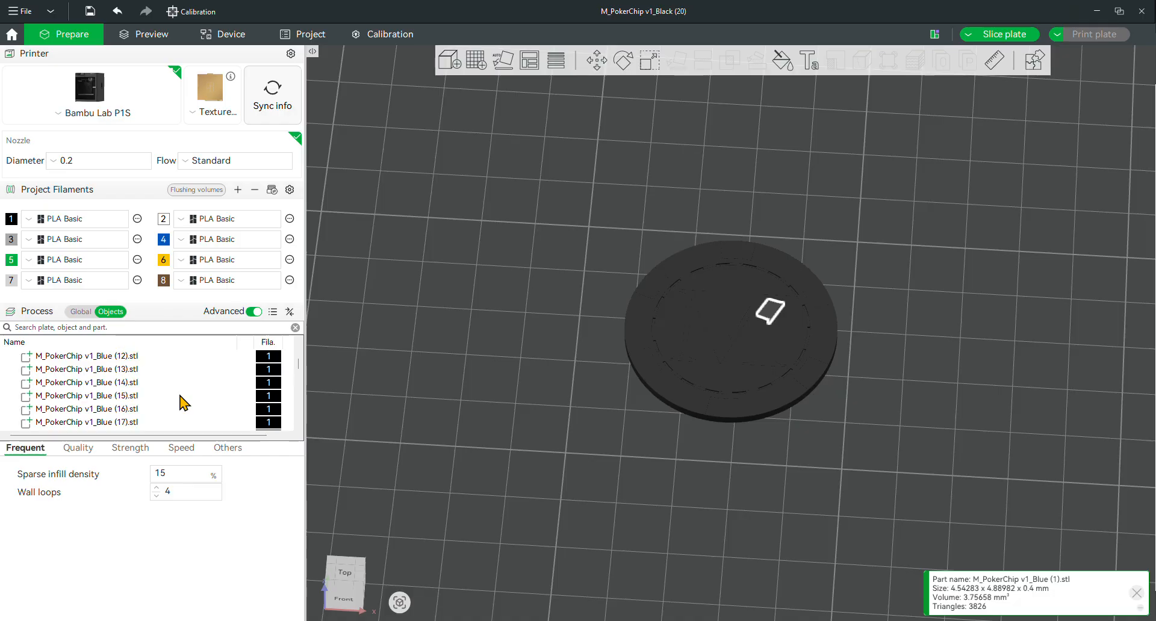
scroll(182, 401, "down", 3)
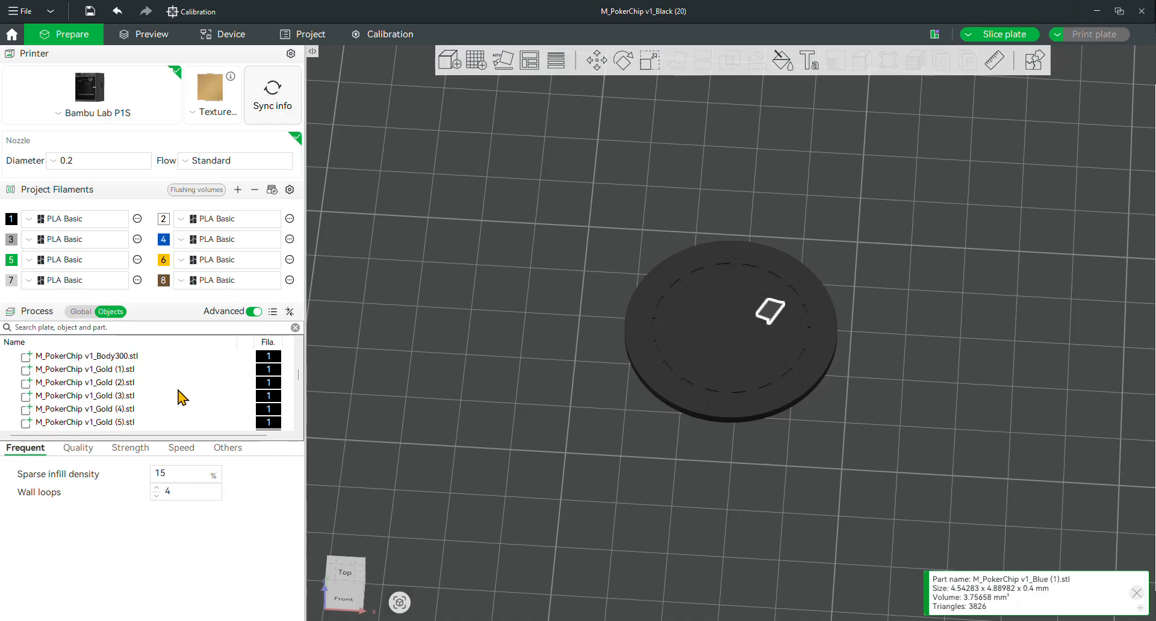
scroll(162, 376, "up", 1)
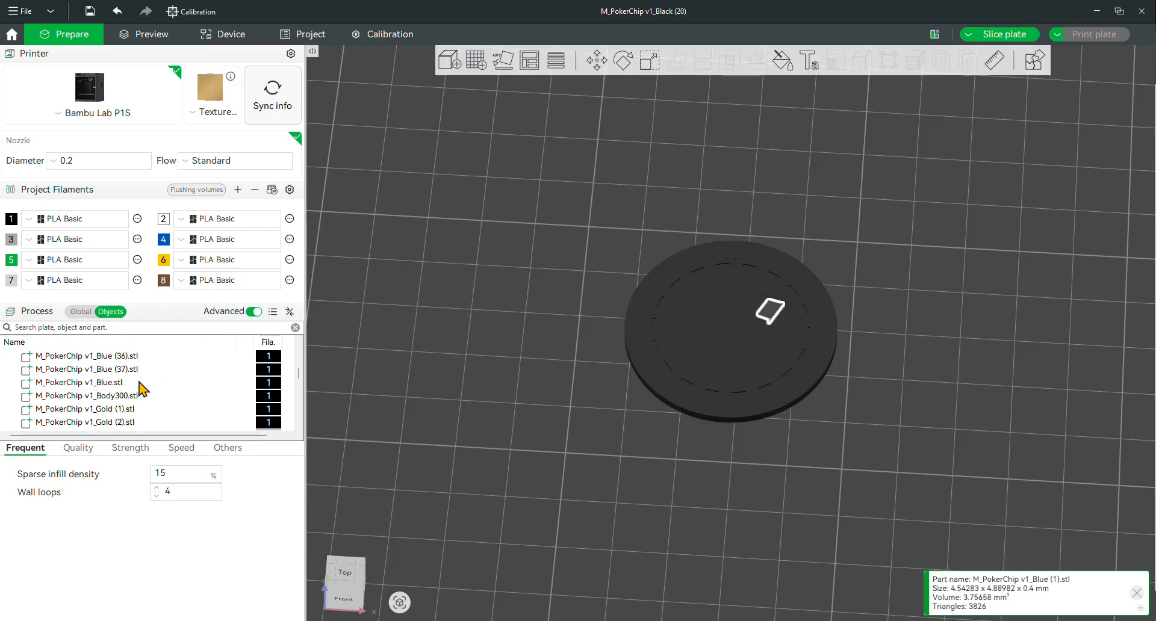
left_click(142, 386, "shift")
right_click(142, 386)
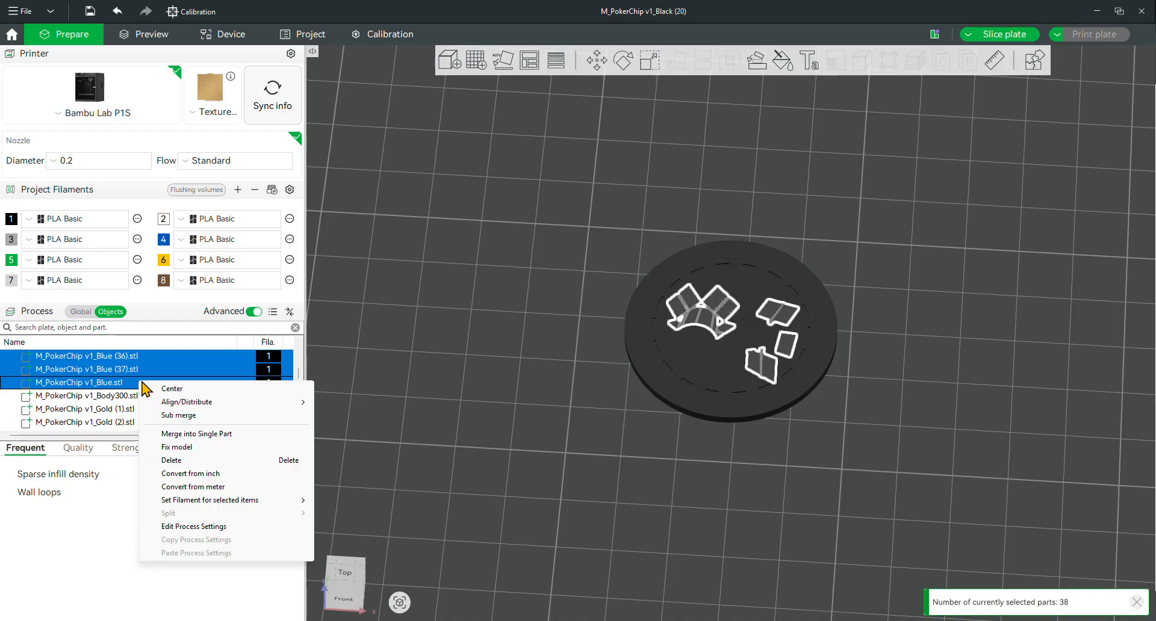
mouse_move(246, 508)
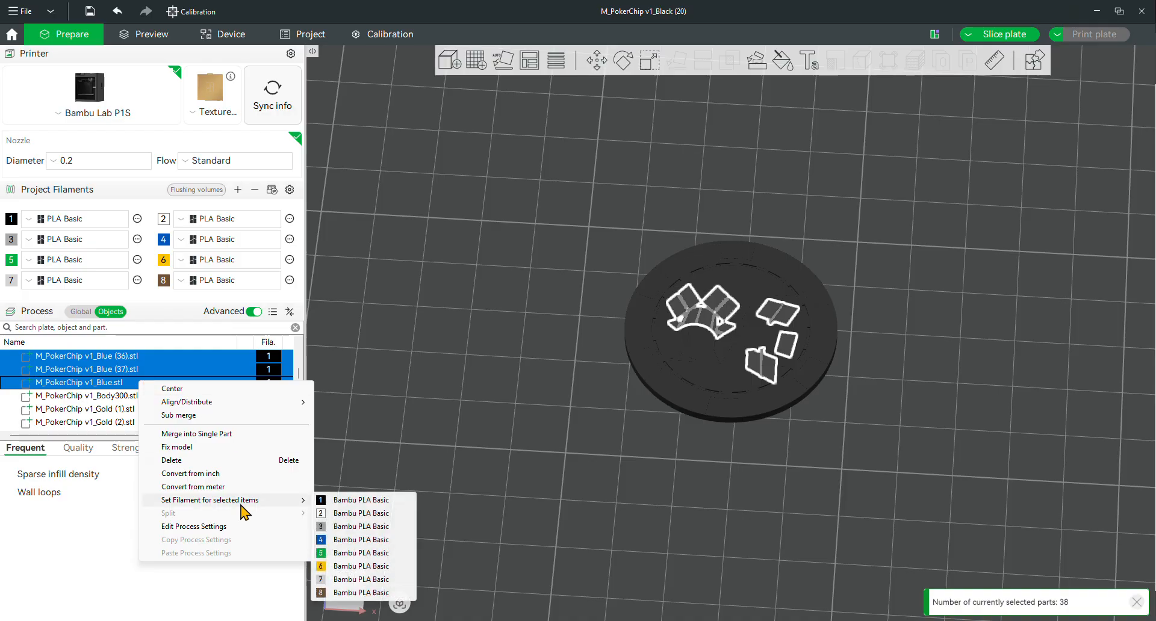
left_click(359, 541)
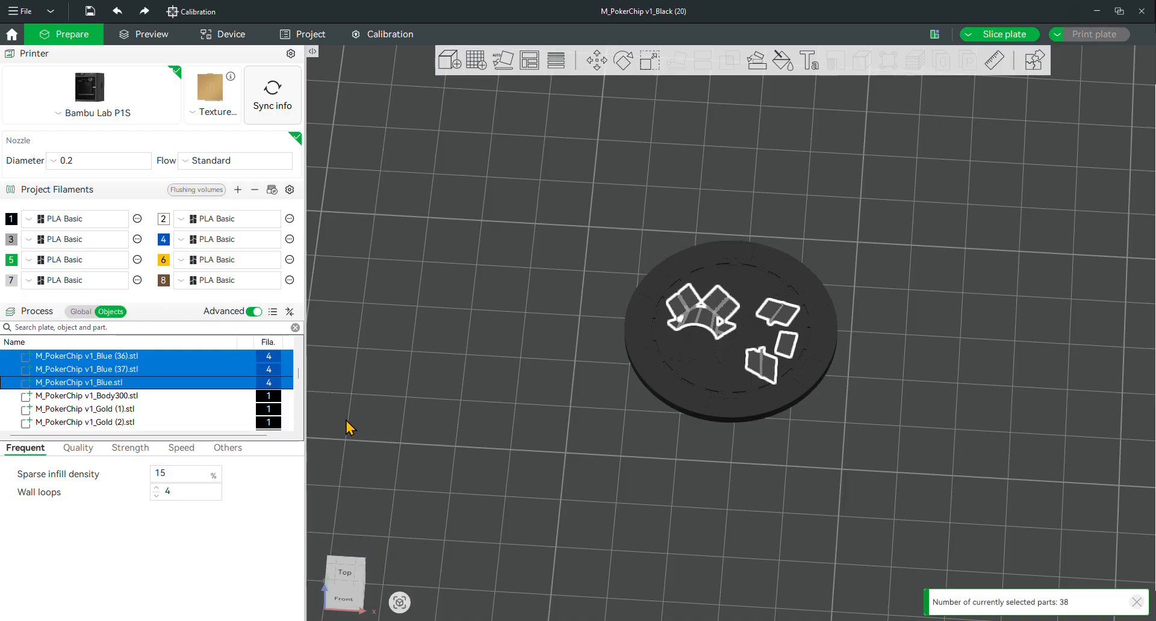
- Assign filament 6, the yellow PLA Basic, to all the Gold parts of the chip, from Gold (1) through Gold
left_click(181, 396)
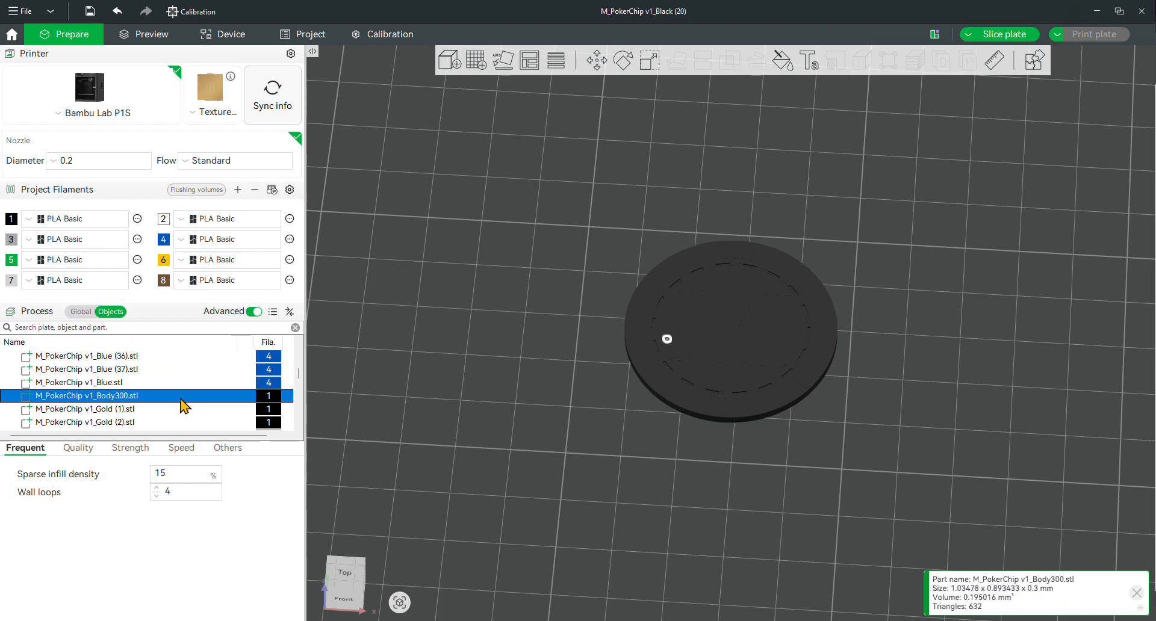
left_click(180, 410)
scroll(200, 398, "down", 6)
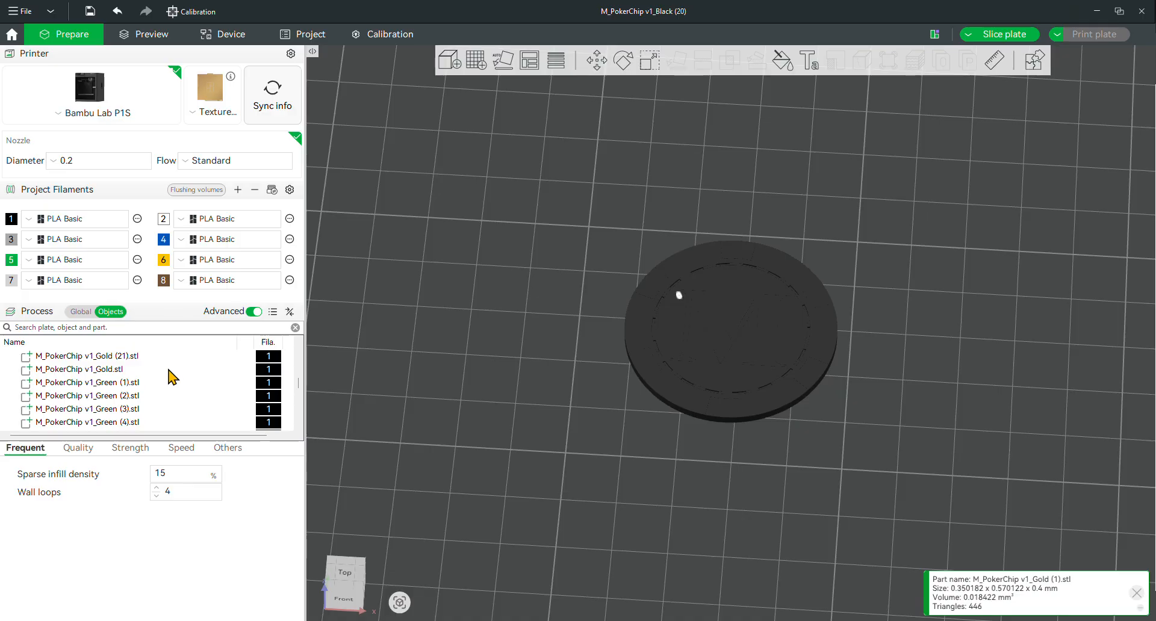
left_click(169, 370, "shift")
right_click(169, 369)
mouse_move(229, 489)
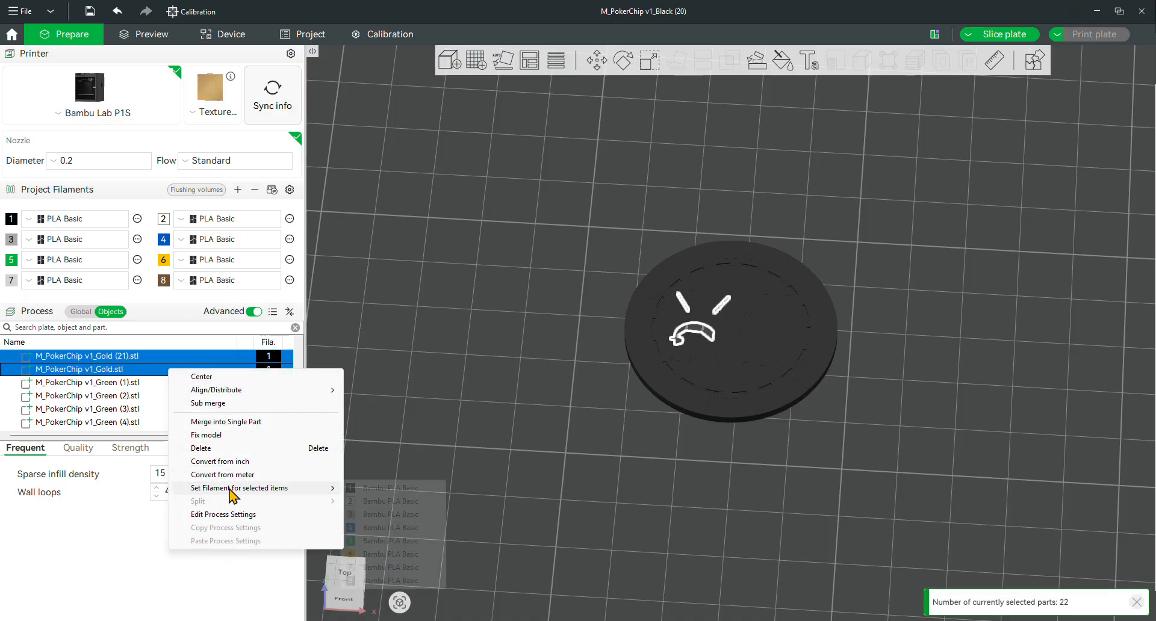
left_click(384, 554)
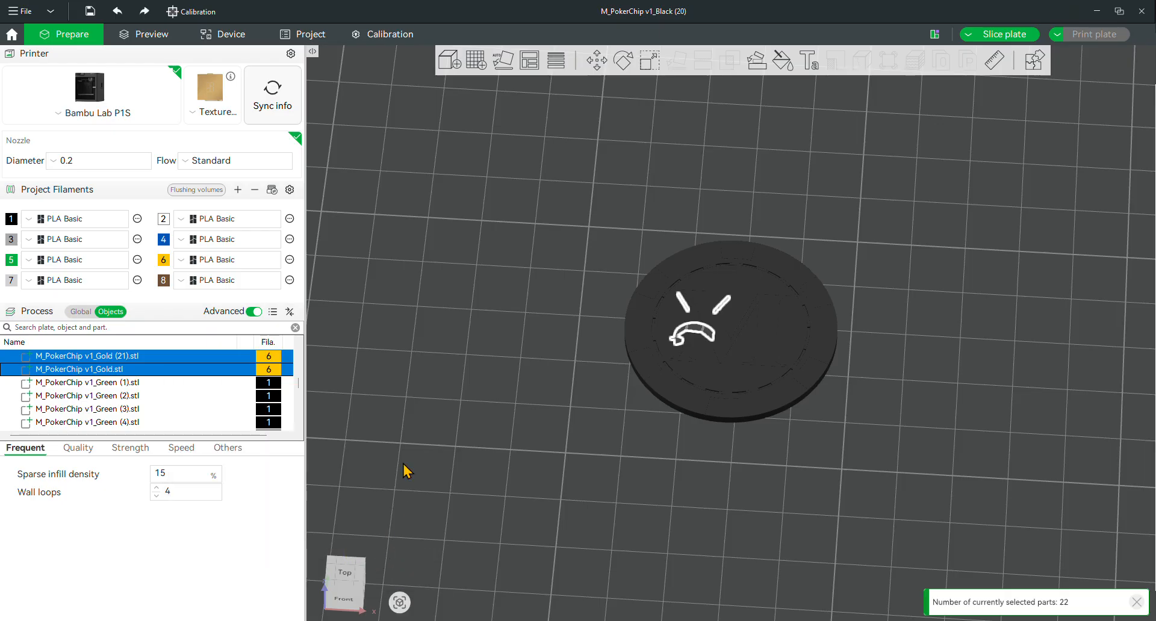
- Assign filament 5, the green PLA Basic, to all the Green parts of the chip, from Green (1) through Green
left_click(225, 385)
scroll(223, 388, "down", 5)
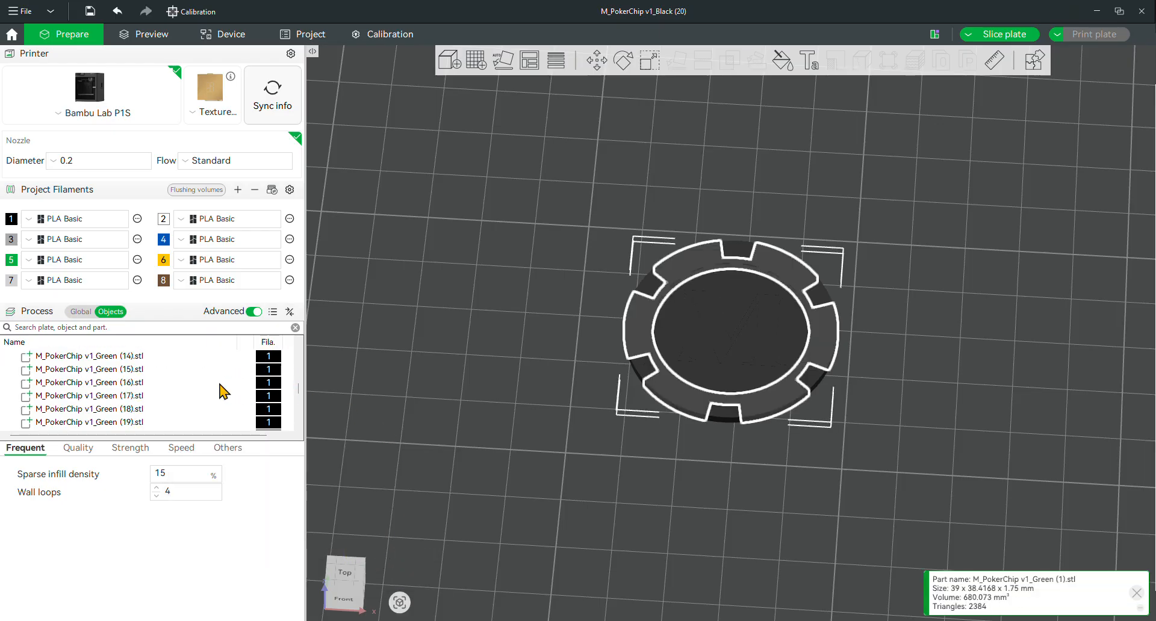
scroll(223, 392, "up", 2)
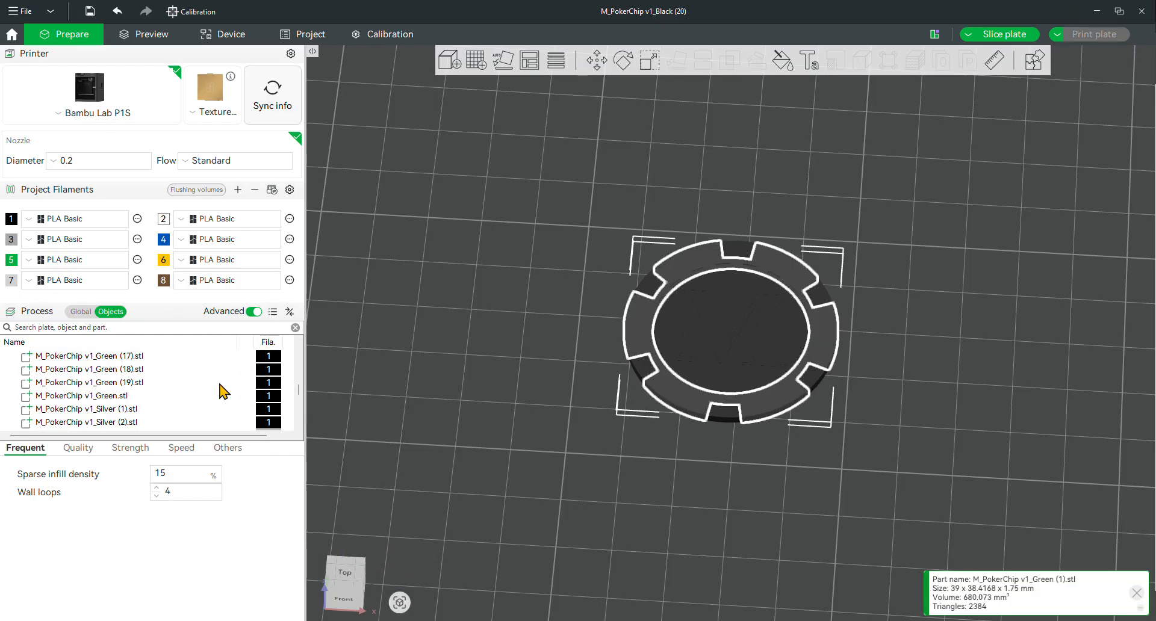
left_click(152, 394, "shift")
right_click(153, 395)
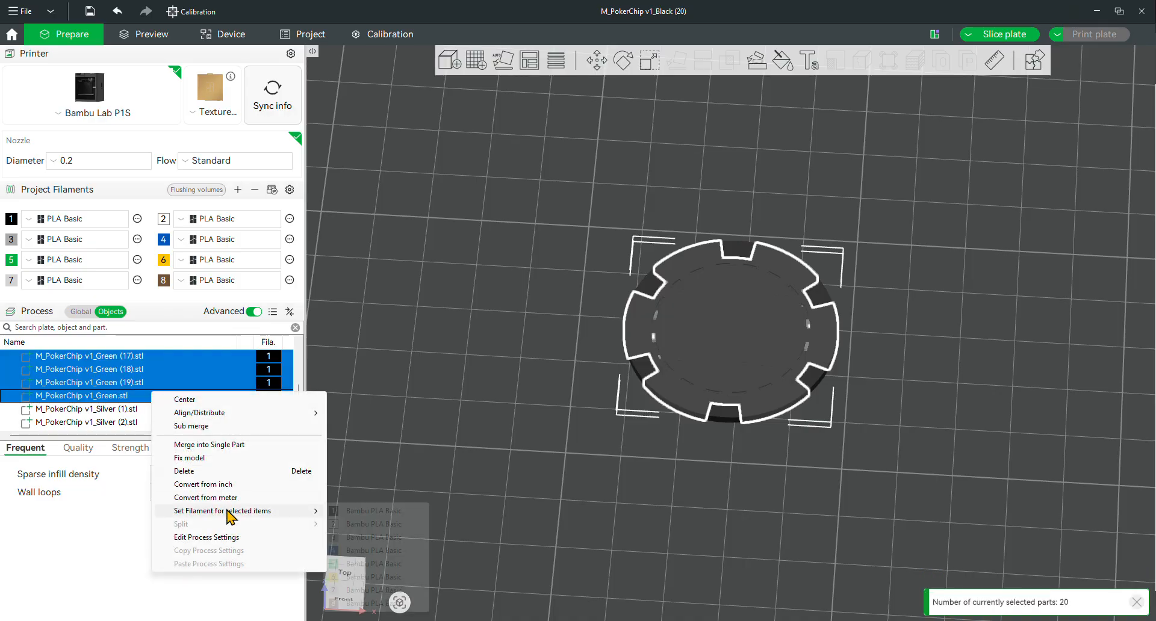
mouse_move(260, 511)
left_click(370, 564)
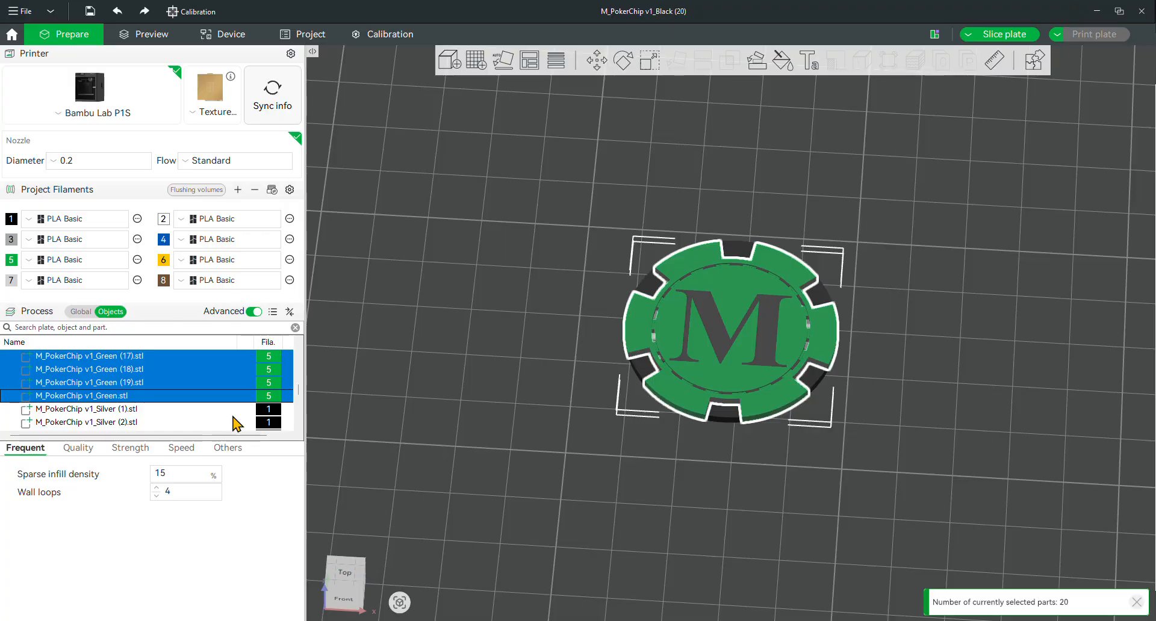
- Assign filament 3, the grey PLA Basic, to all the Silver parts of the chip, from Silver (1) through Silver
left_click(161, 411)
scroll(162, 415, "down", 3)
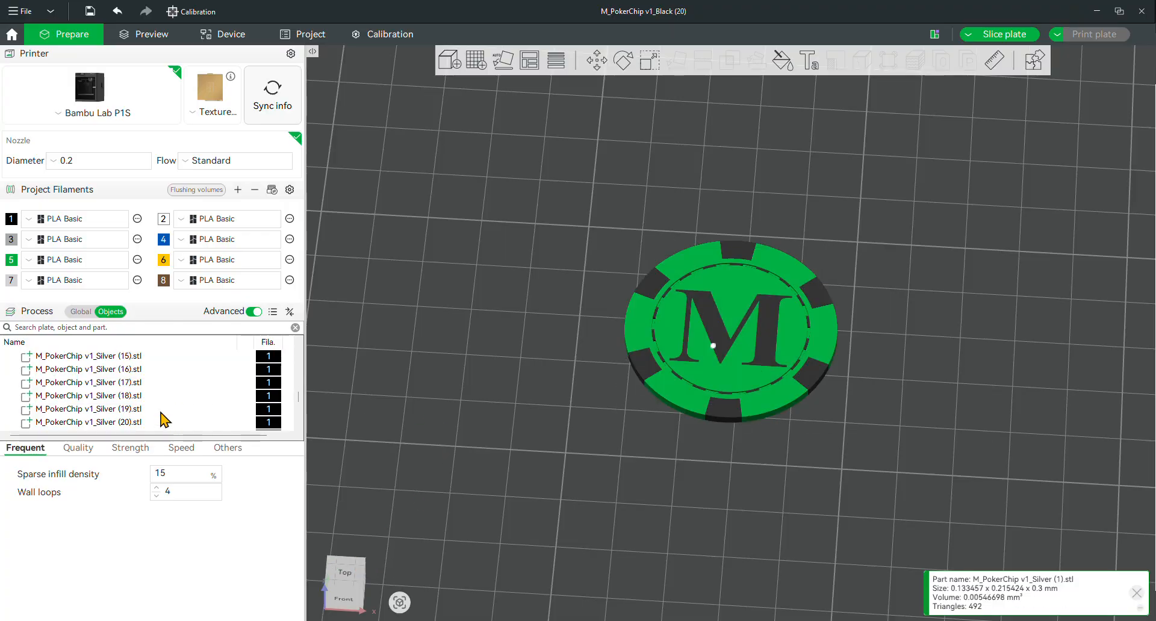
scroll(162, 415, "down", 3)
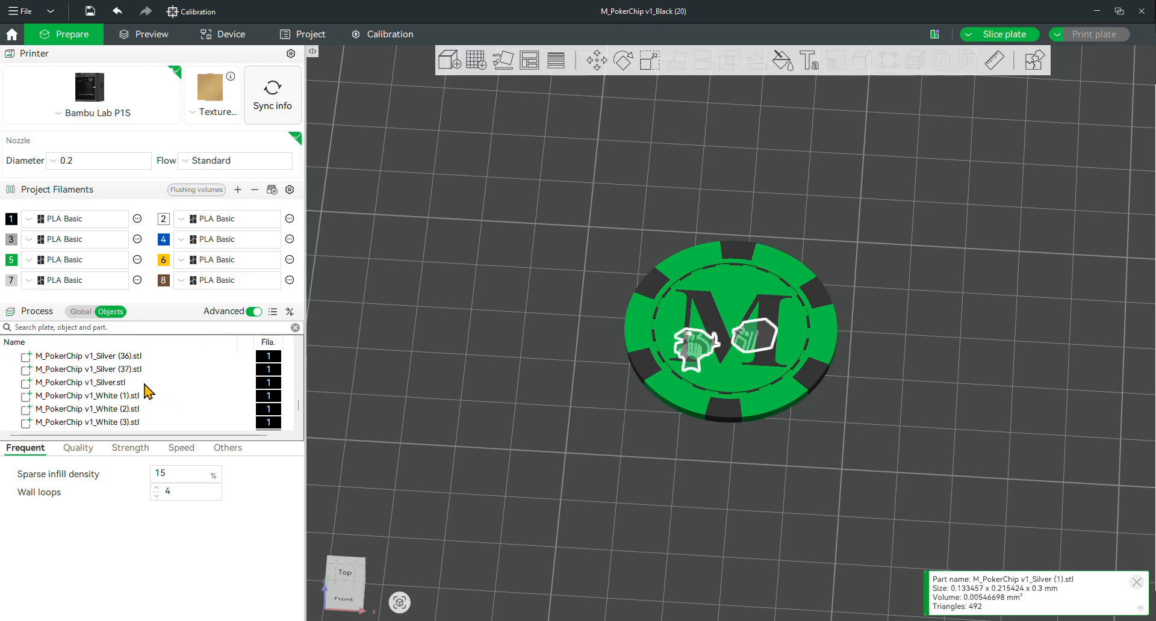
left_click(144, 383, "shift")
right_click(144, 383)
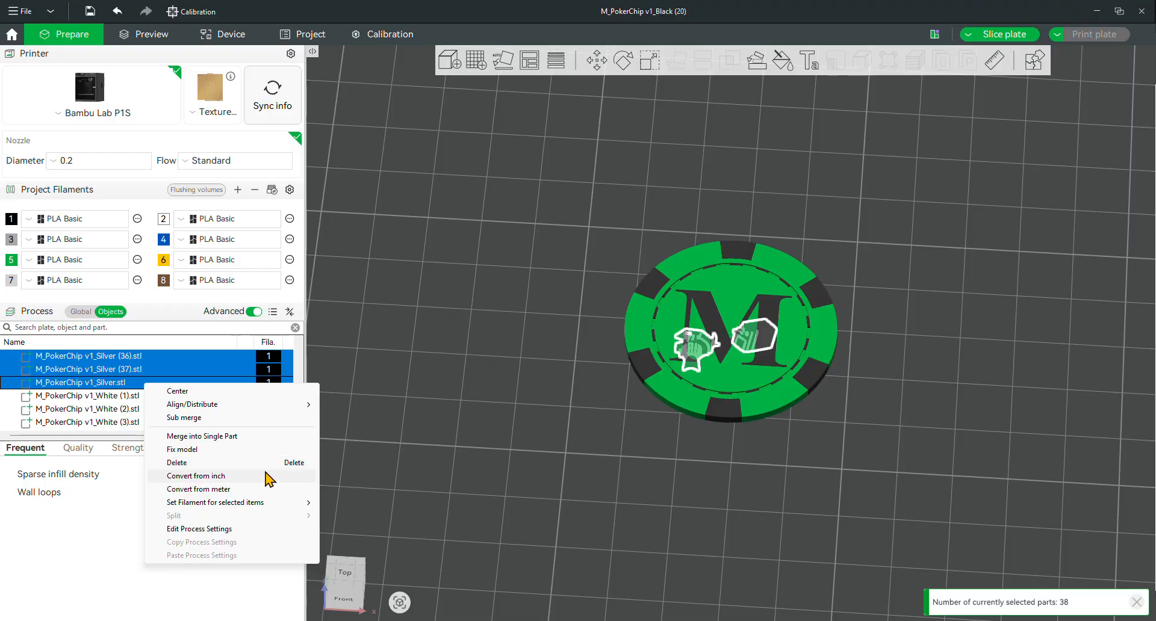
mouse_move(258, 504)
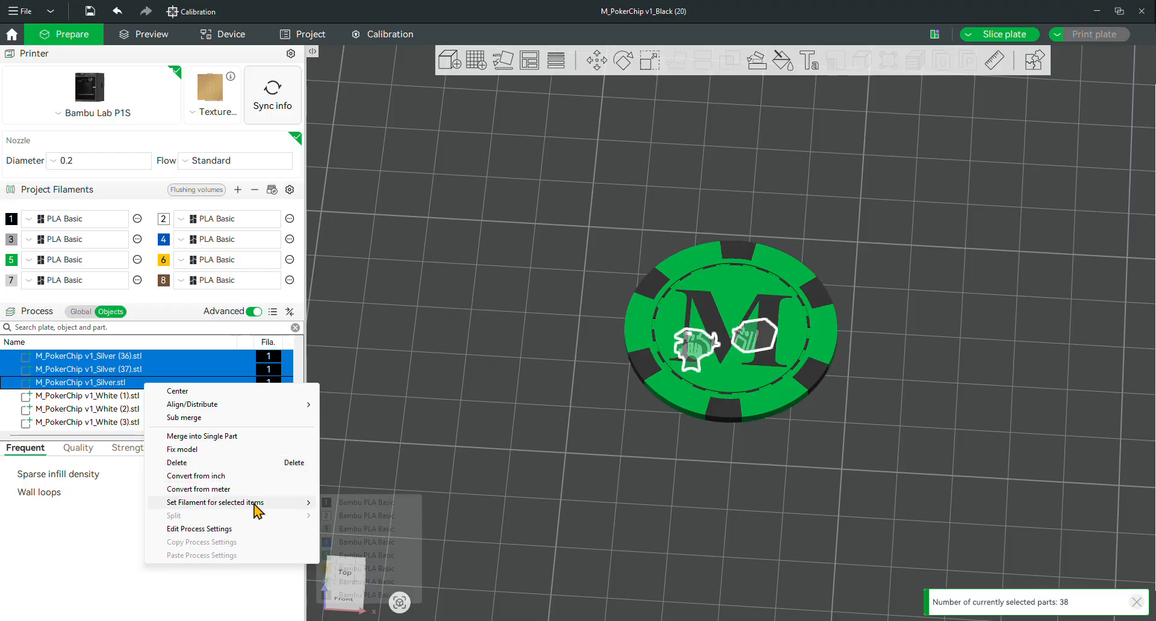
left_click(364, 529)
- Assign filament 2, the white PLA Basic, to all the White parts, from White (1) through White, and clear the selection
left_click(195, 398)
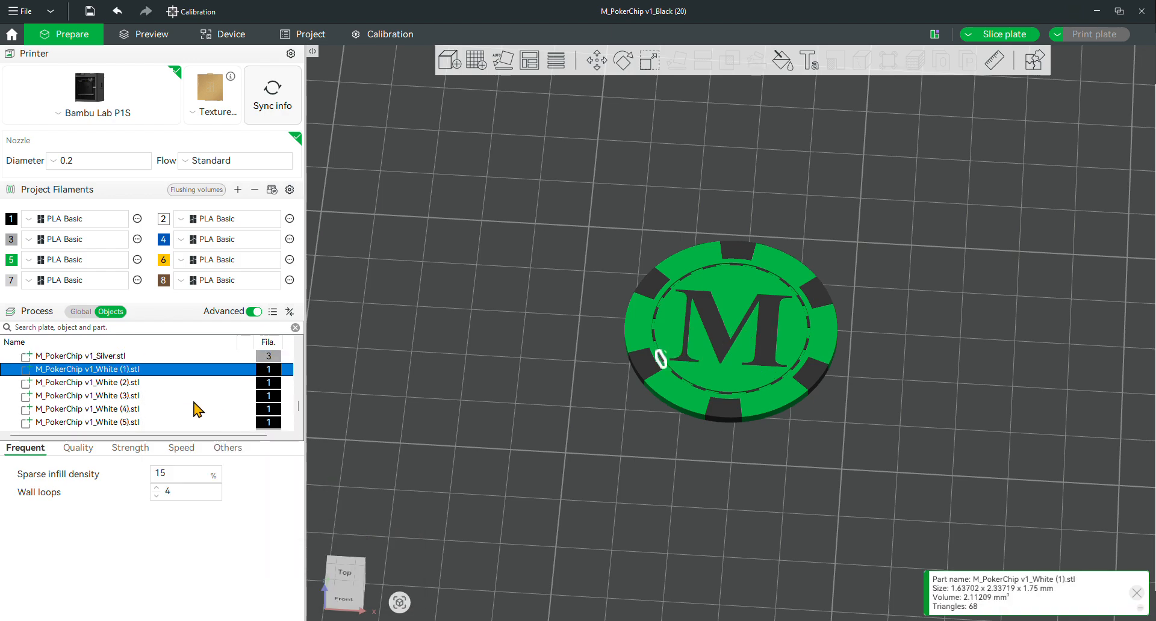
scroll(196, 410, "down", 8)
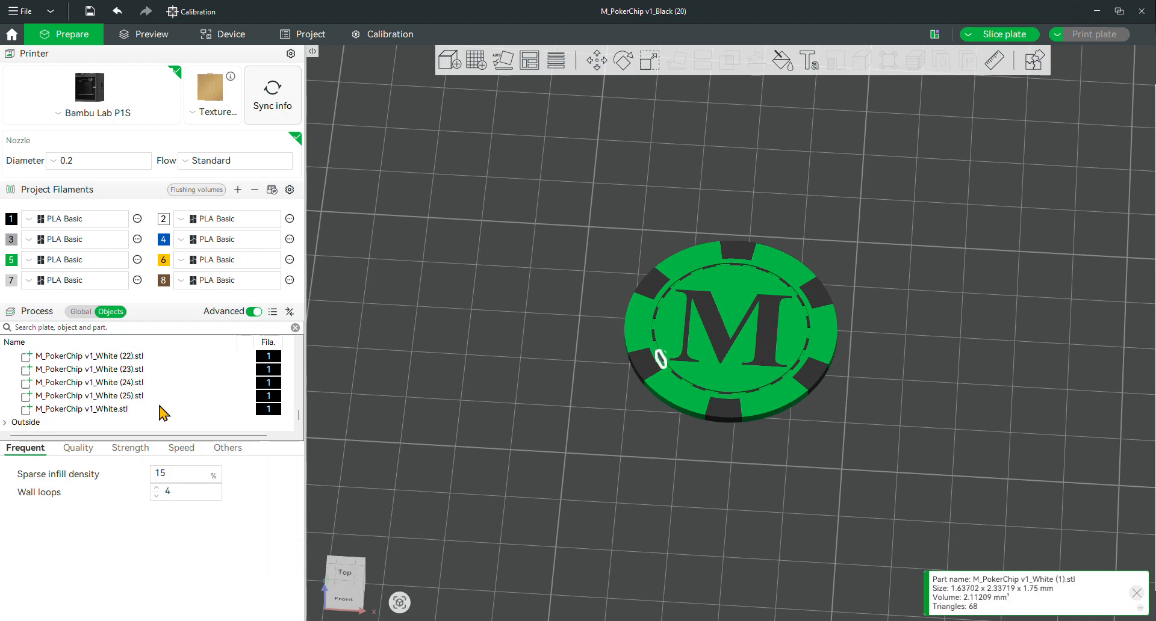
left_click(163, 412, "shift")
right_click(161, 410)
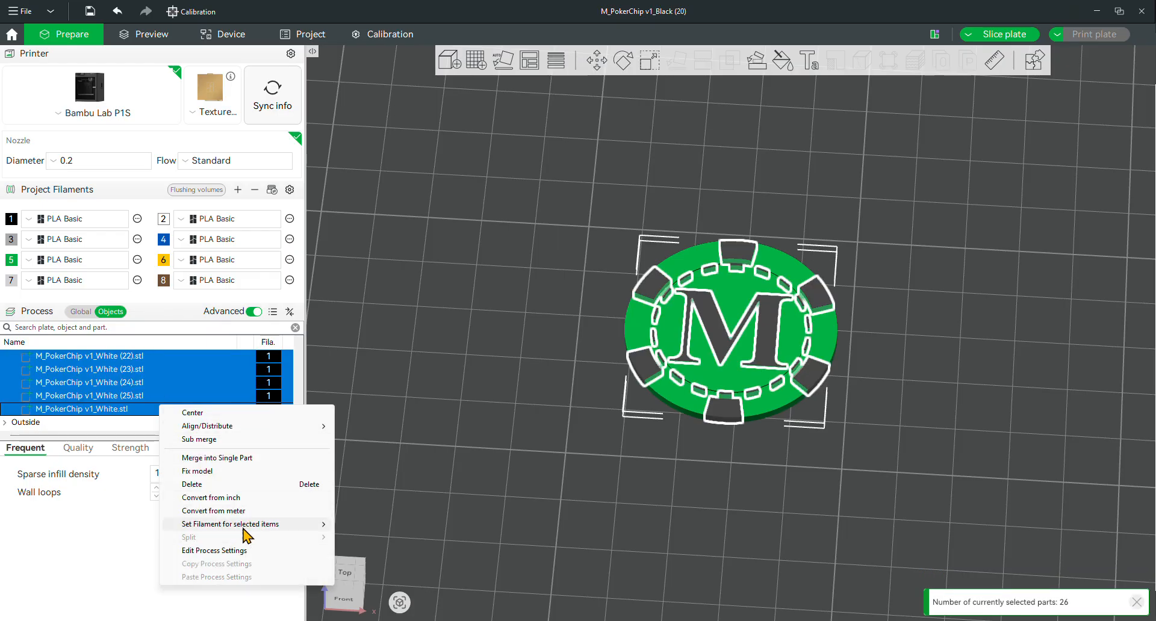
mouse_move(248, 527)
left_click(369, 537)
left_click(521, 482)
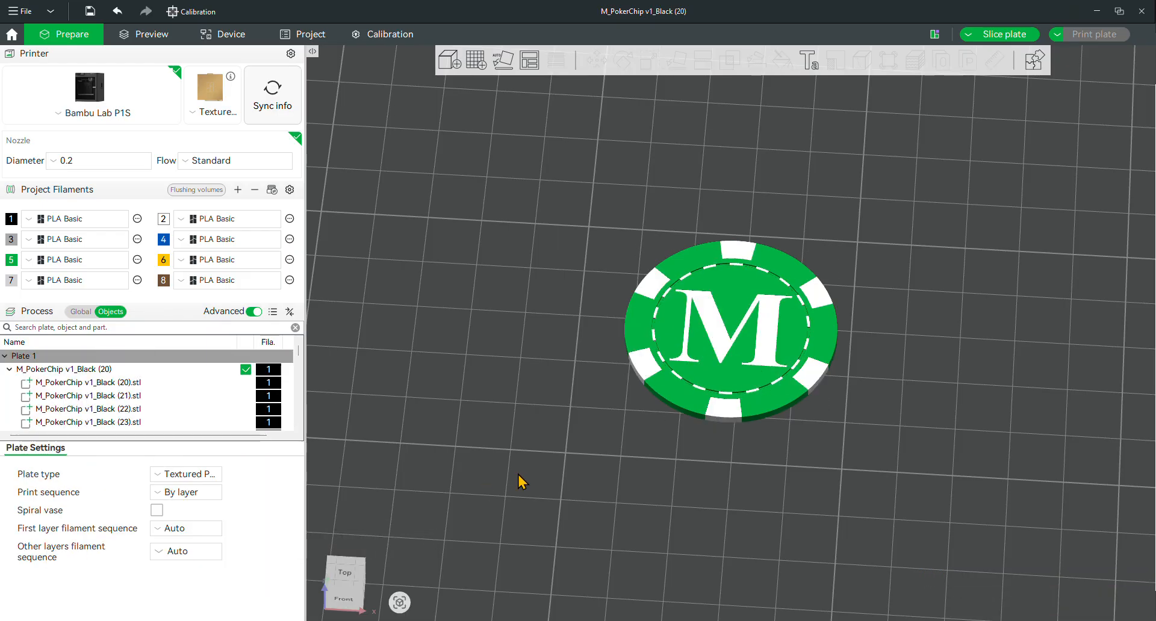
- Examine the satellite artwork on the chip's underside and go through the Silver parts one by one to look for a wrongly coloured piece
left_click_drag(837, 473, 1016, 324)
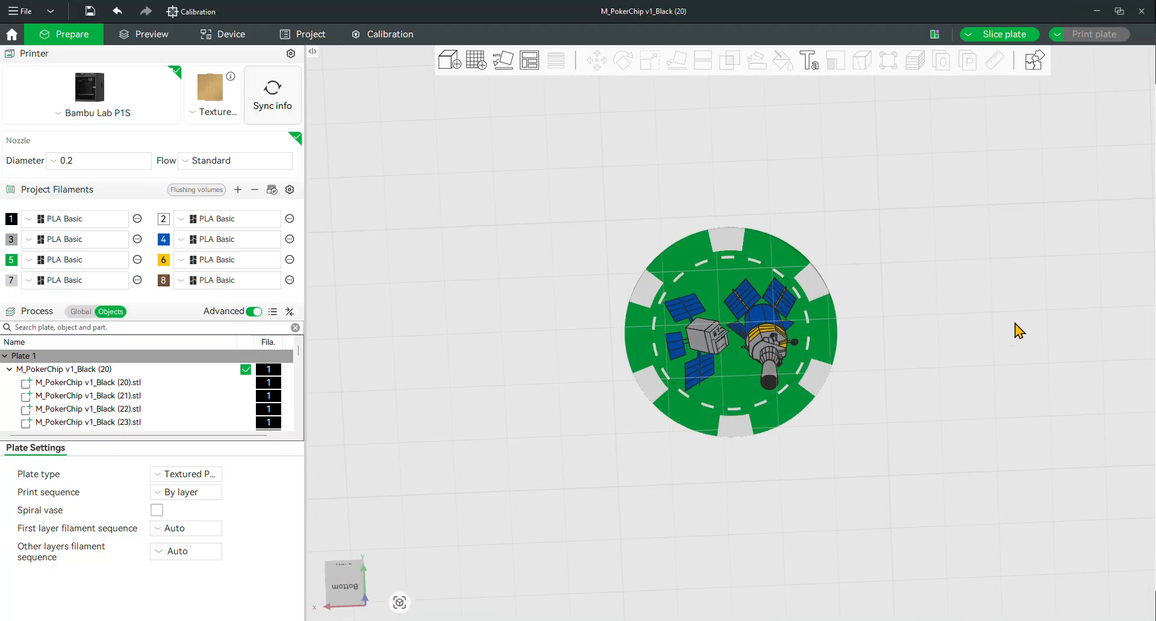
scroll(732, 322, "up", 7)
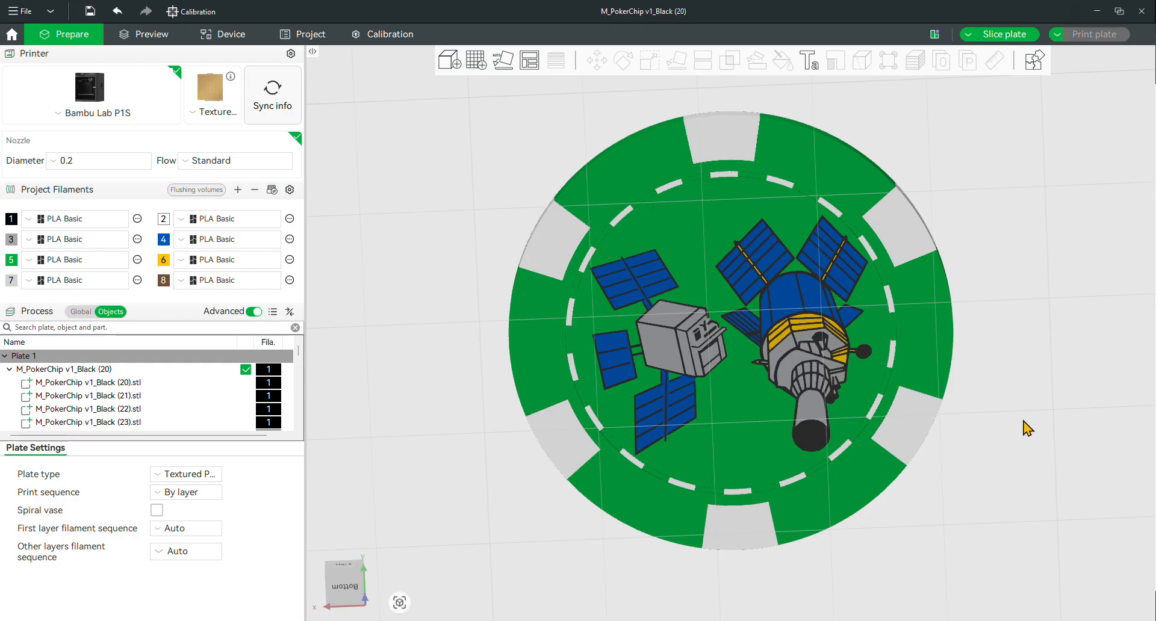
left_click_drag(1027, 428, 1028, 408)
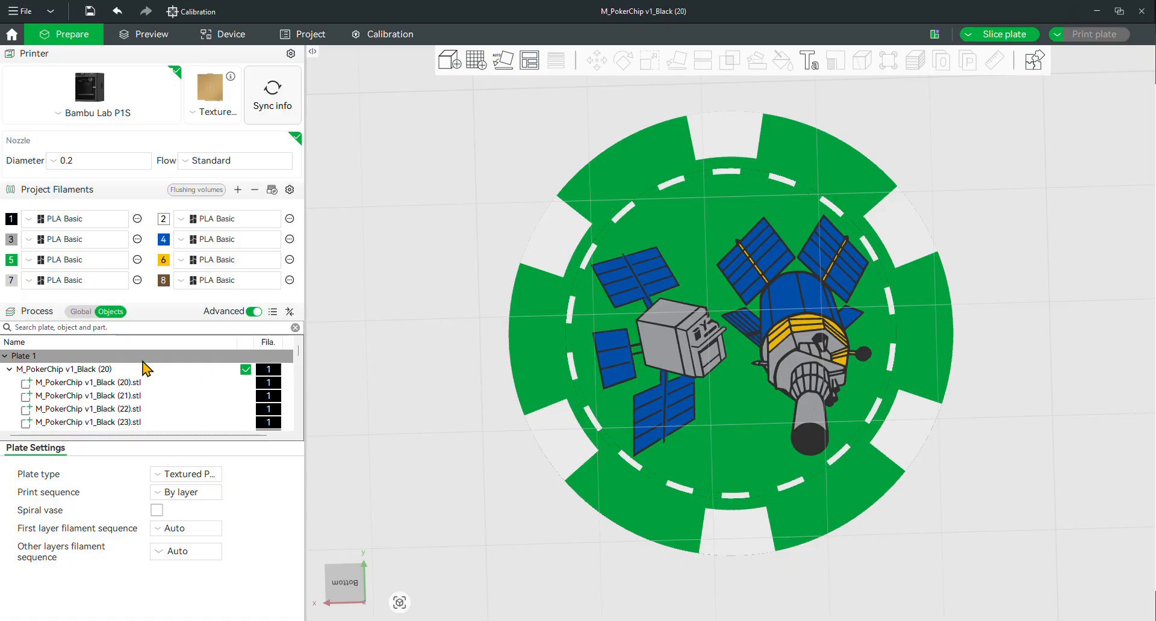
scroll(155, 386, "down", 10)
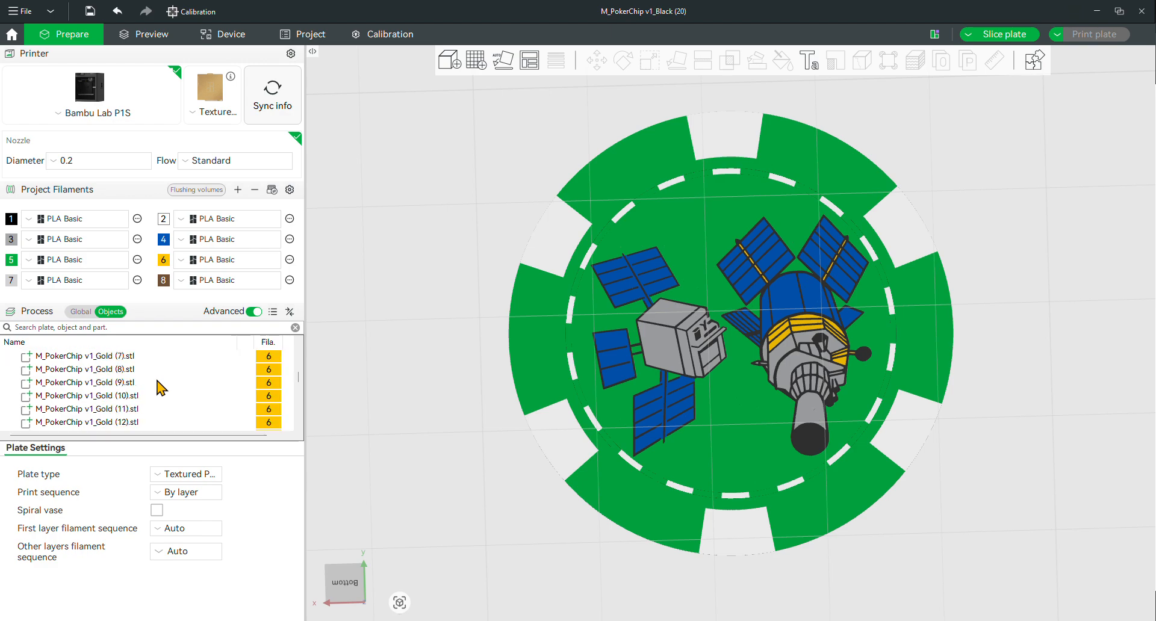
scroll(162, 389, "down", 15)
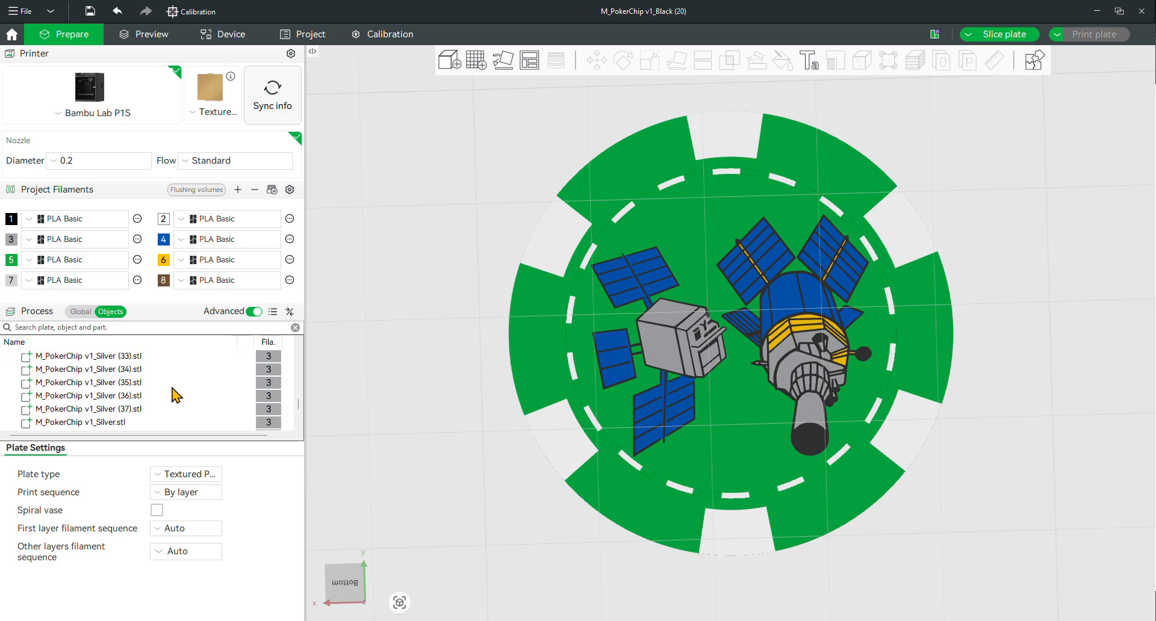
left_click(120, 409)
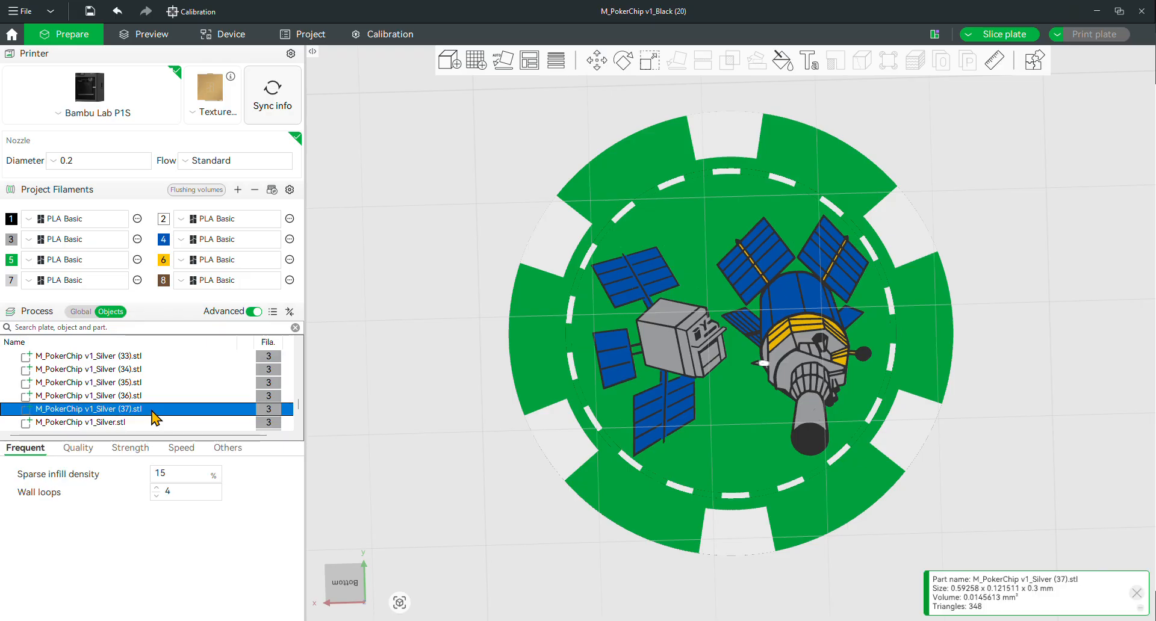
key("Up")
key("Up")
key("Up")
key("Up")
key("Up")
key("Up")
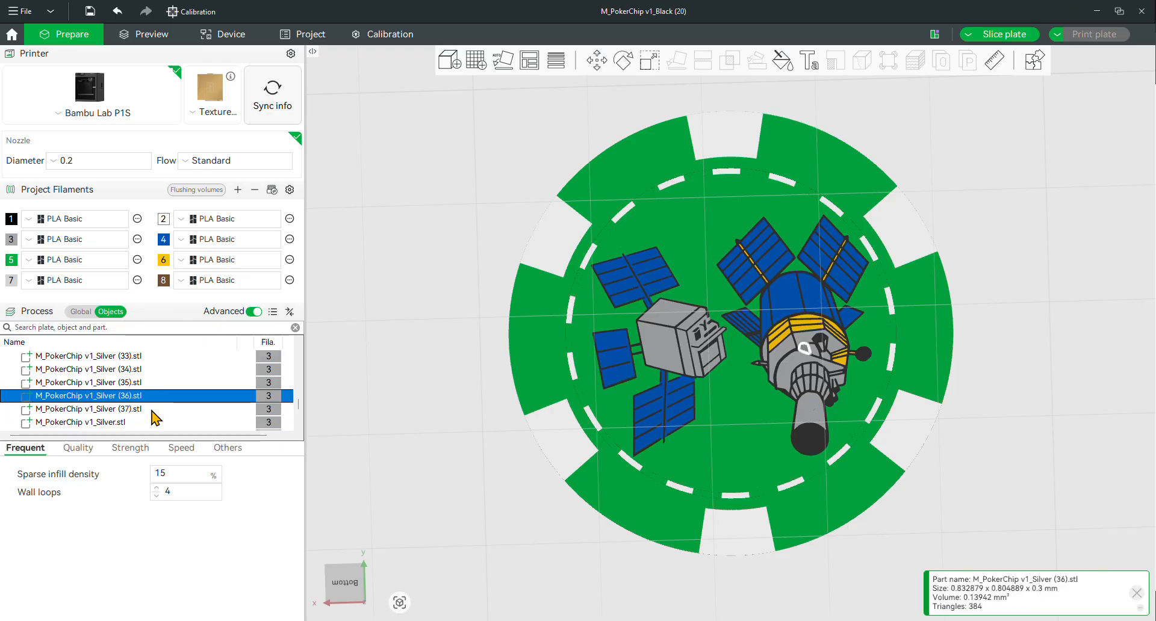
key("Up")
key("Up")
key("Up")
key("Up")
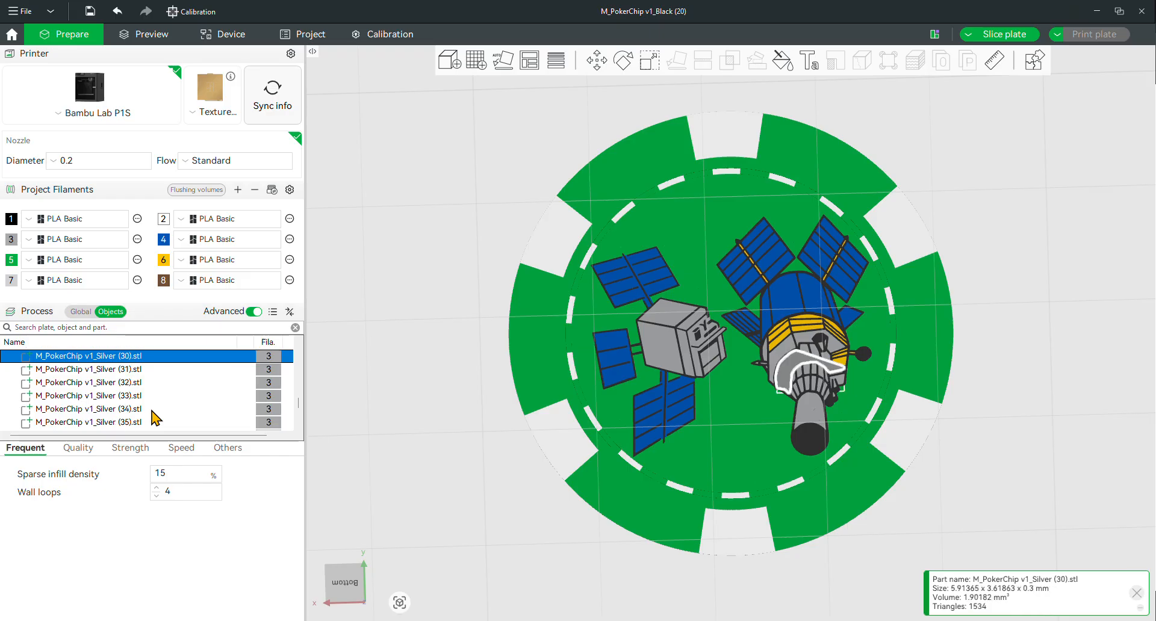
key("Down")
key("Down")
key("Down")
key("Down")
key("Down")
key("Down")
key("Down")
key("Down")
key("Down")
key("Down")
key("Down")
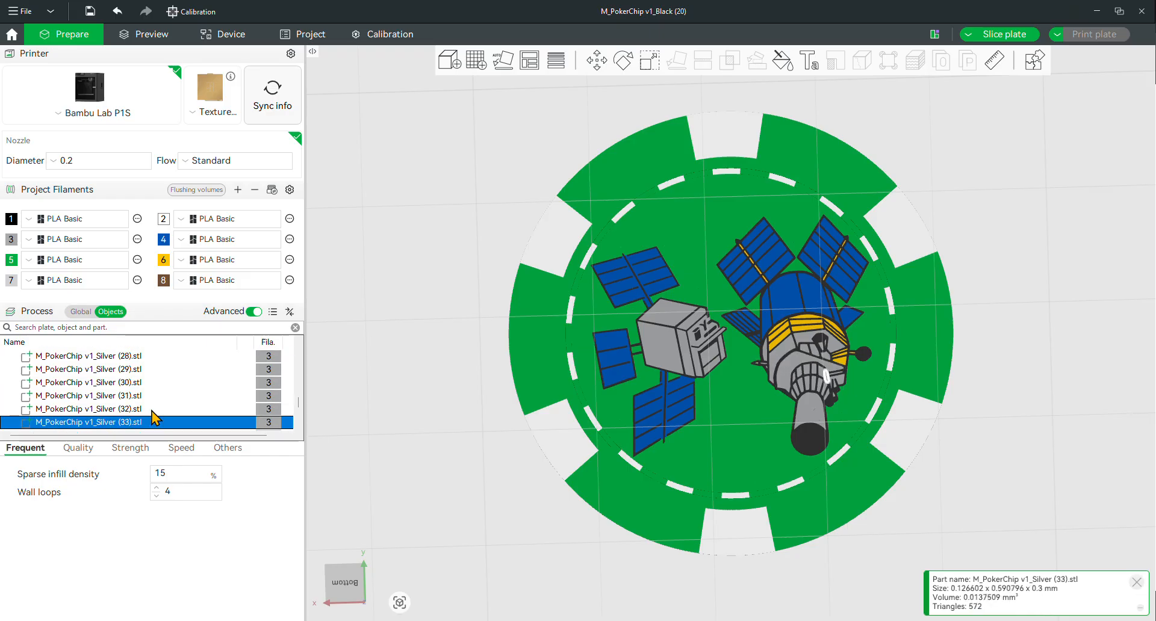
key("Up")
key("Up")
key("Up")
key("Up")
key("Up")
key("Up")
key("Up")
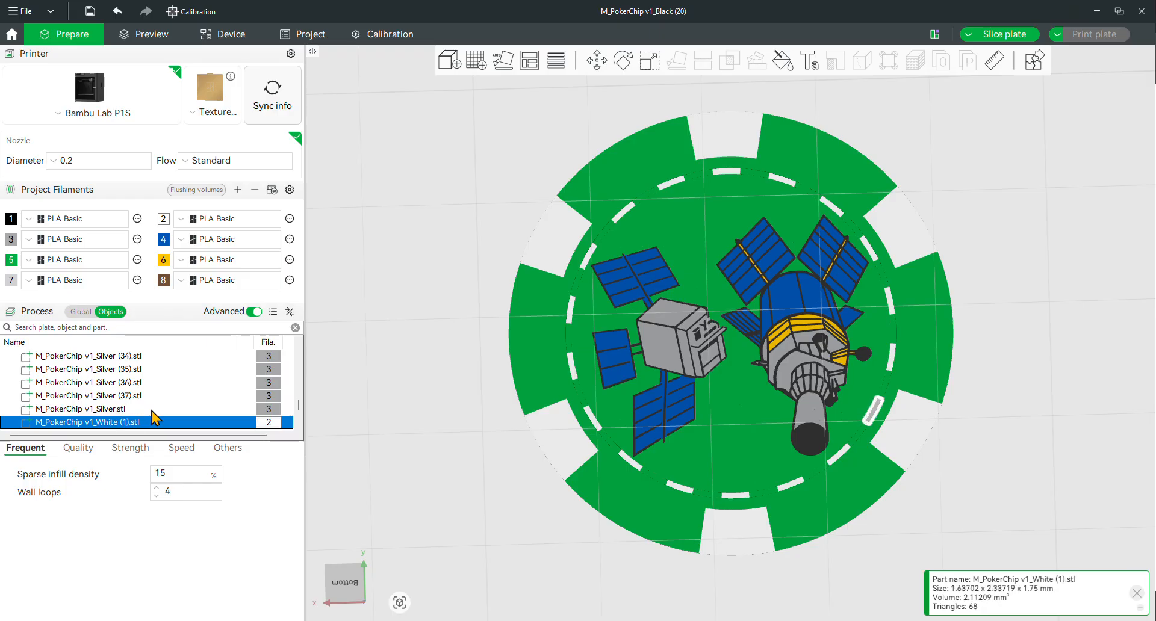
key("Up")
key("Up")
key("Up")
key("Up")
key("Up")
key("Up")
key("Up")
key("Up")
key("Up")
key("Up")
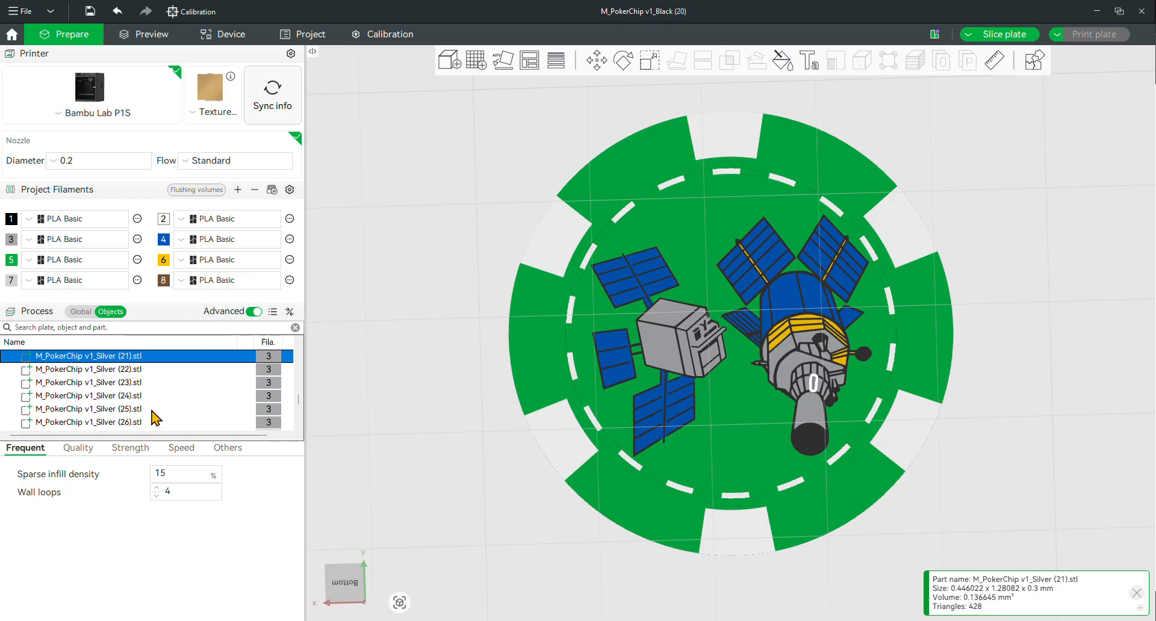
- Change the filament of the single part M_PokerChip v1_Silver (22) to filament 6, the yellow PLA Basic
key("Down")
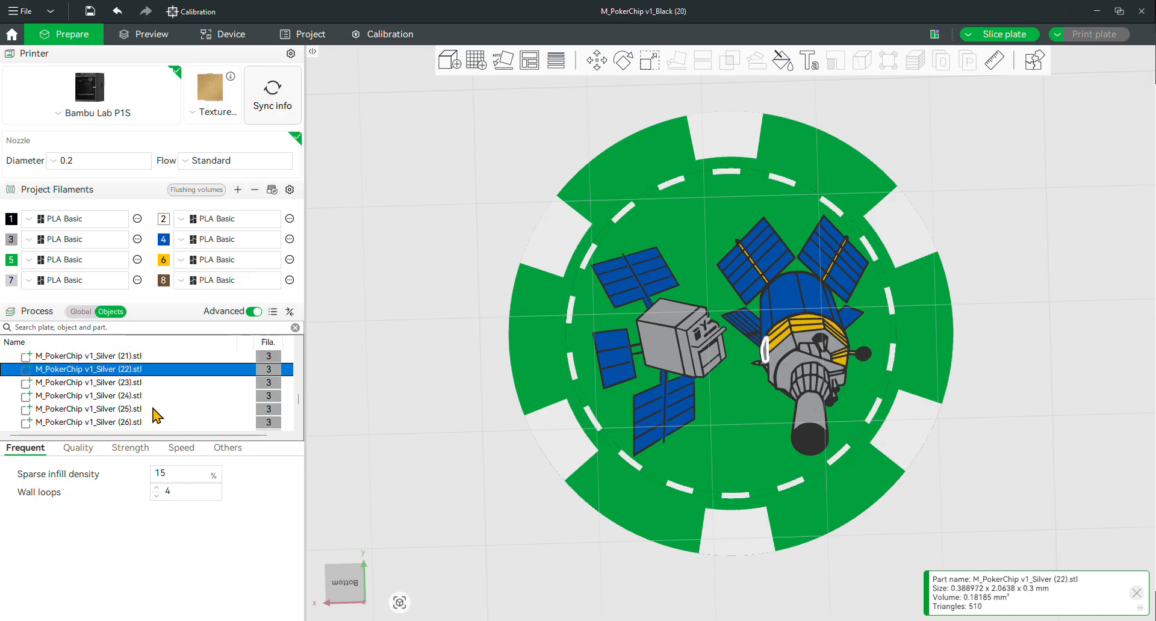
right_click(164, 371)
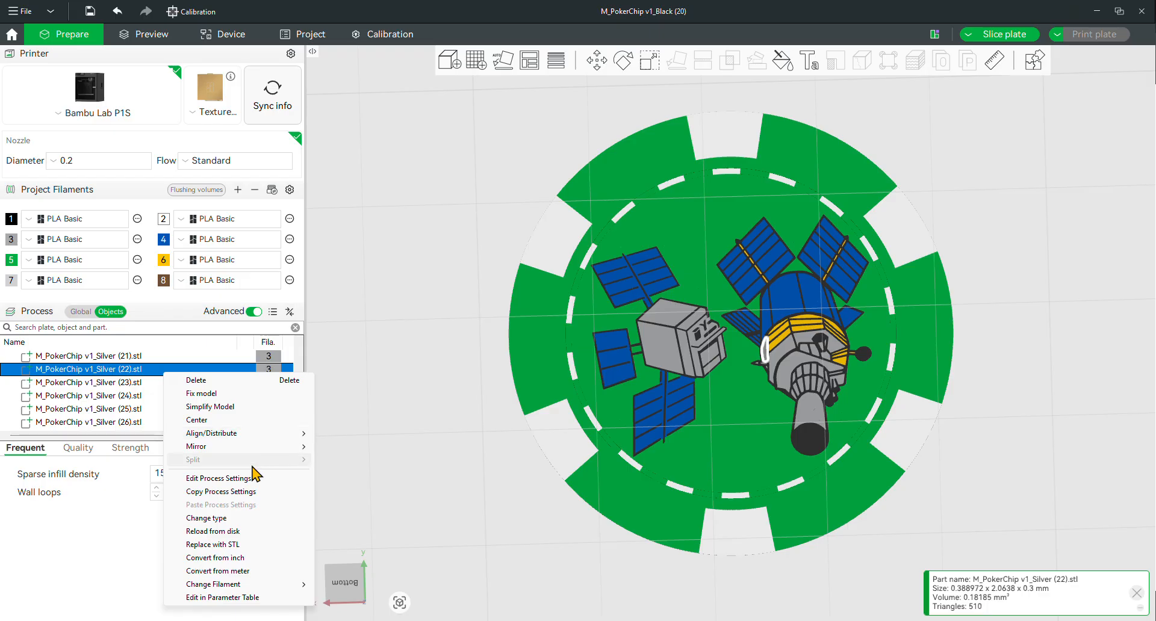
mouse_move(259, 584)
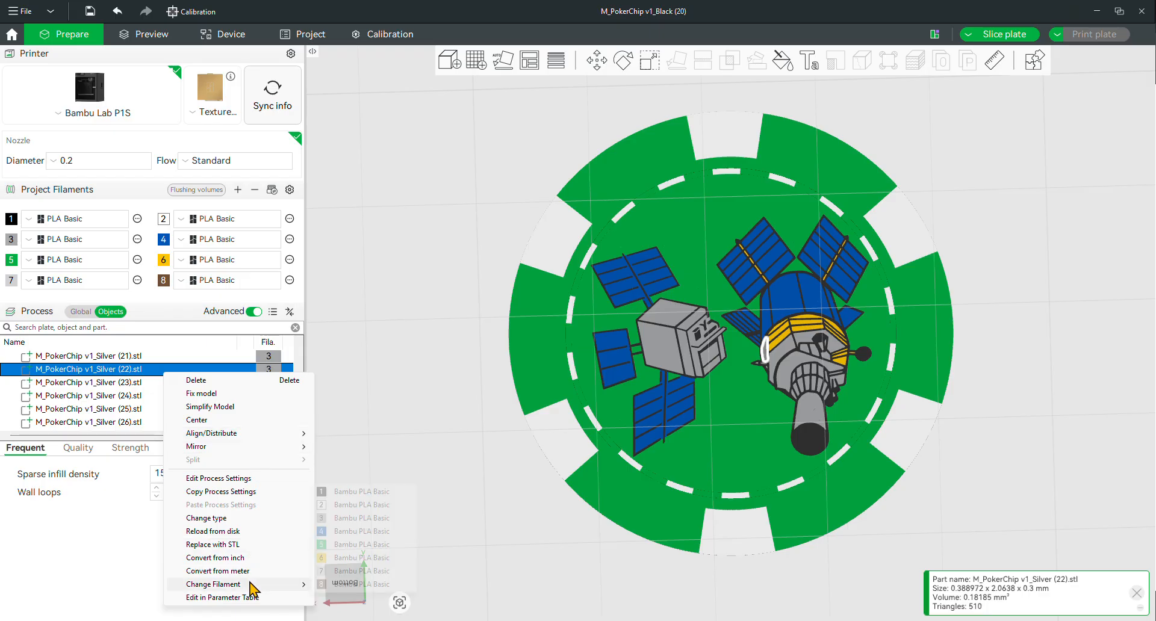
left_click(339, 564)
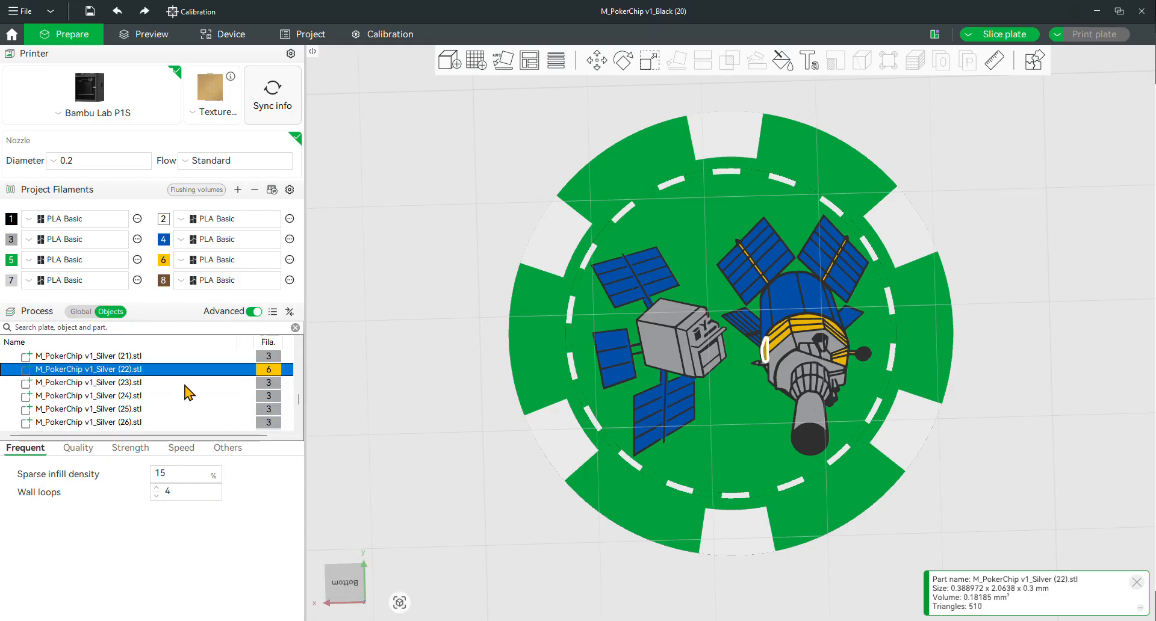
- Step through the Silver parts from Silver (22) back to Silver (1) to locate the remaining satellite pieces that need yellow
left_click(158, 371)
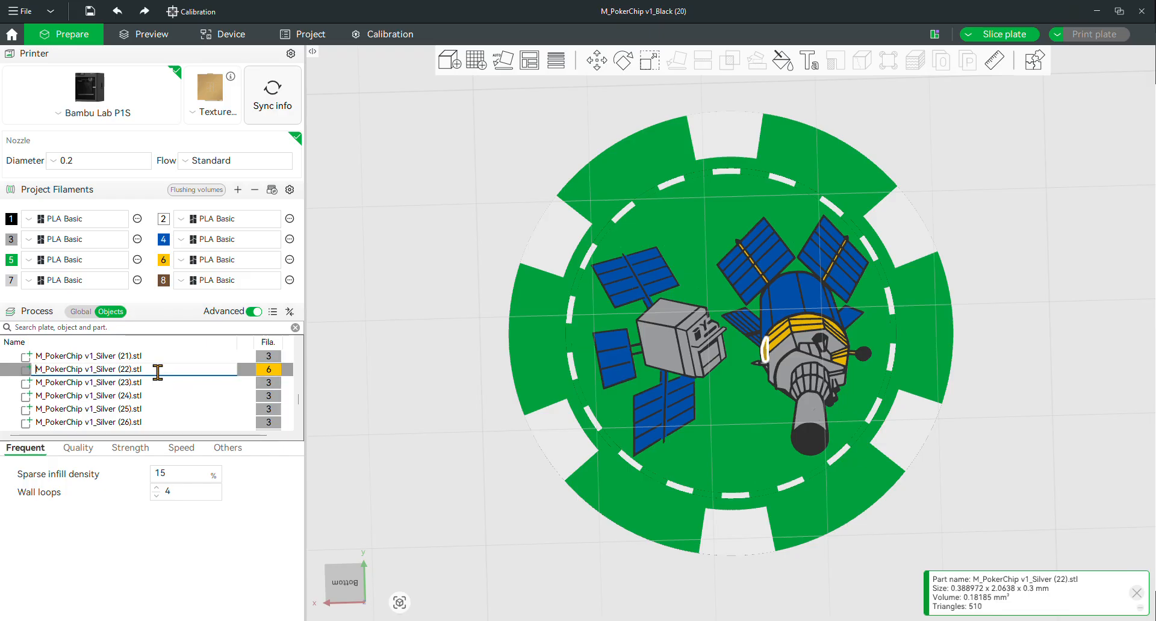
left_click(150, 357)
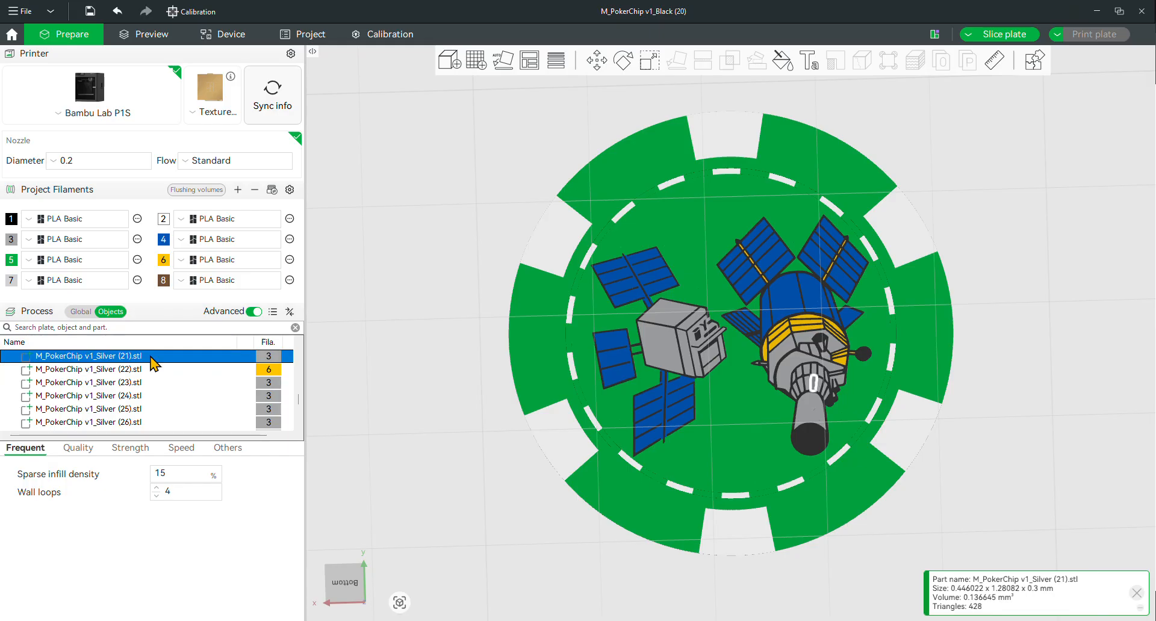
key("Up")
key("Up")
key("Up")
key("Up")
key("Up")
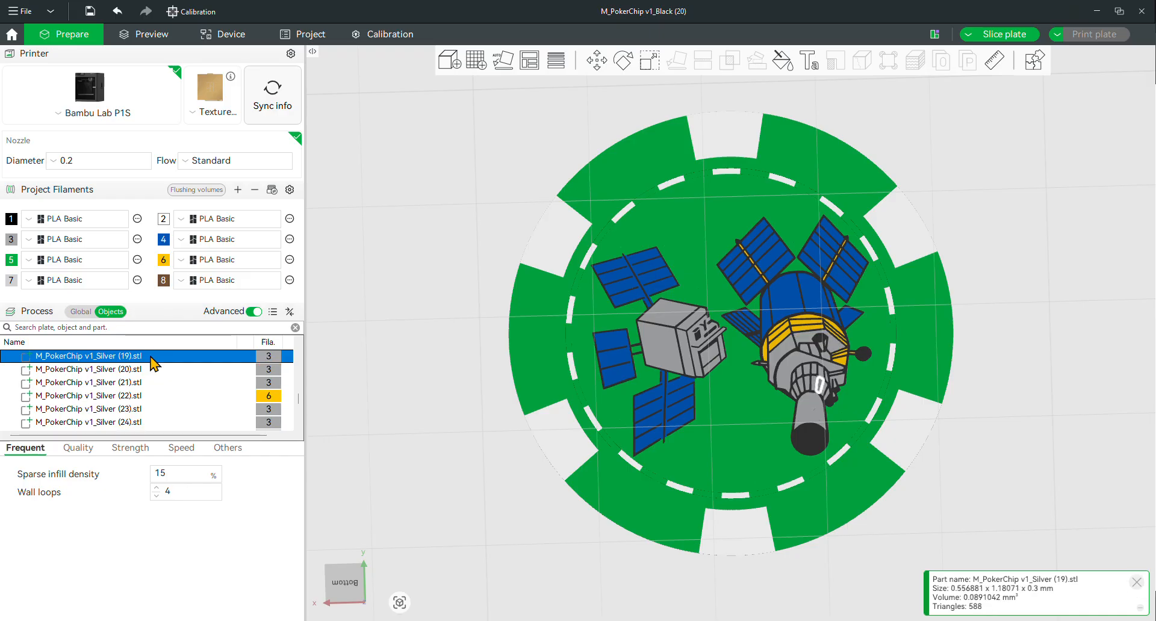
key("Up")
key("Up")
key("Up")
key("Up")
key("Up")
key("Up")
key("Up")
key("Up")
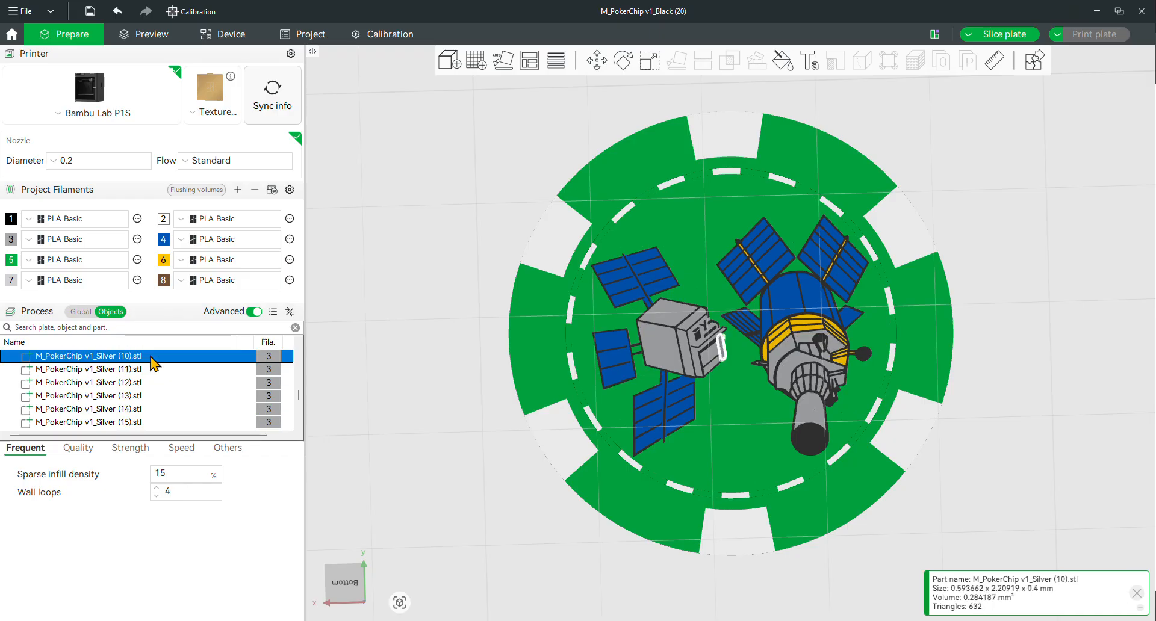
key("Up")
key("Up")
key("Up")
key("Up")
key("Up")
key("Up")
key("Up")
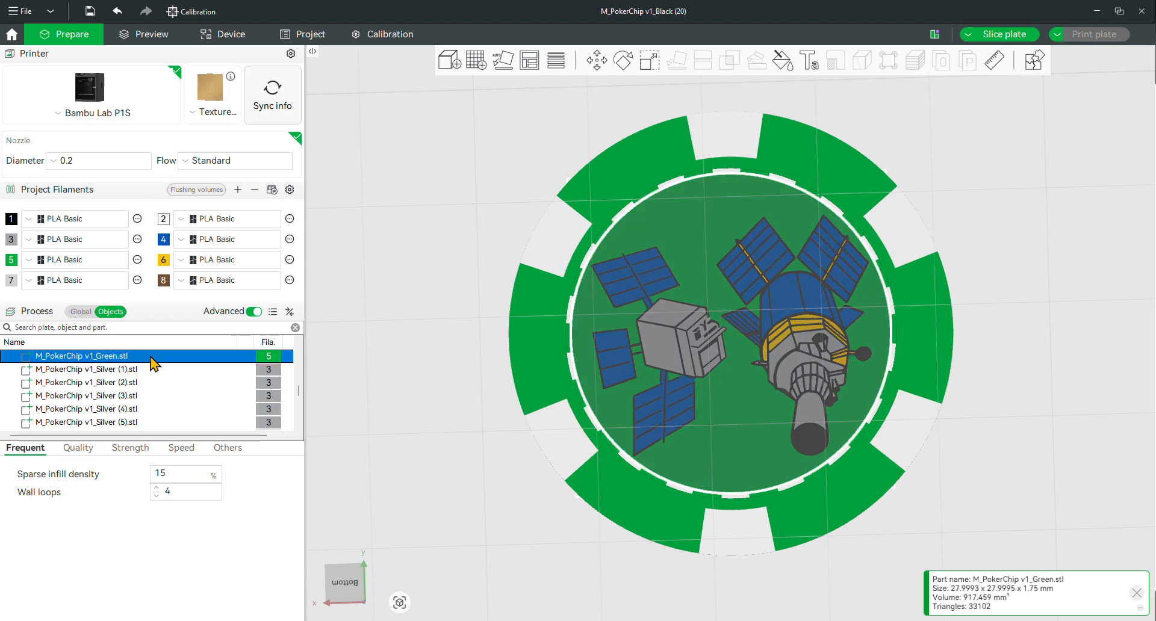
- Change the filament of the part M_PokerChip v1_Silver (1) to filament 6, the yellow PLA Basic
right_click(189, 372)
mouse_move(286, 582)
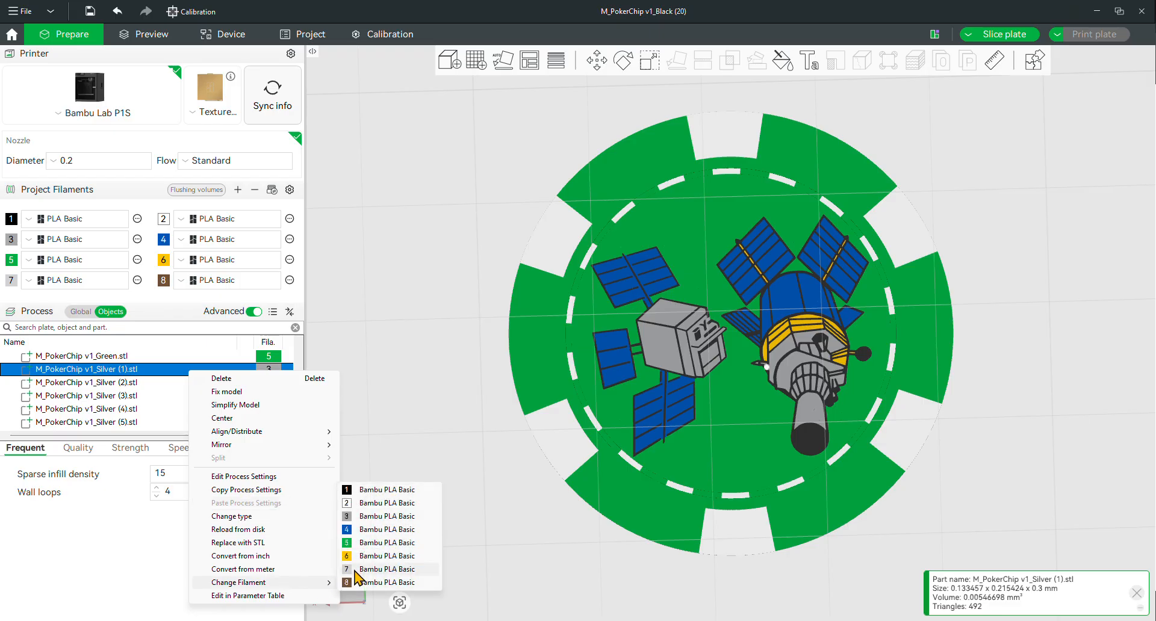
left_click(364, 555)
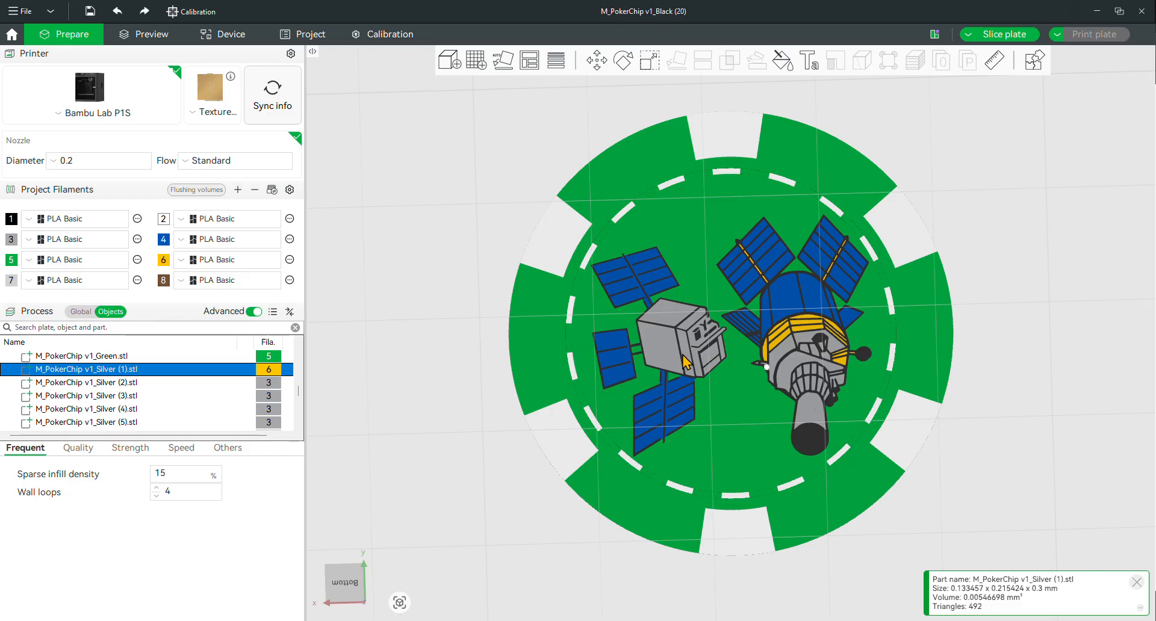
- Find the box satellite's narrow upper edge strip, Silver (6), and change its filament to 6, the yellow PLA Basic
double_click(203, 369)
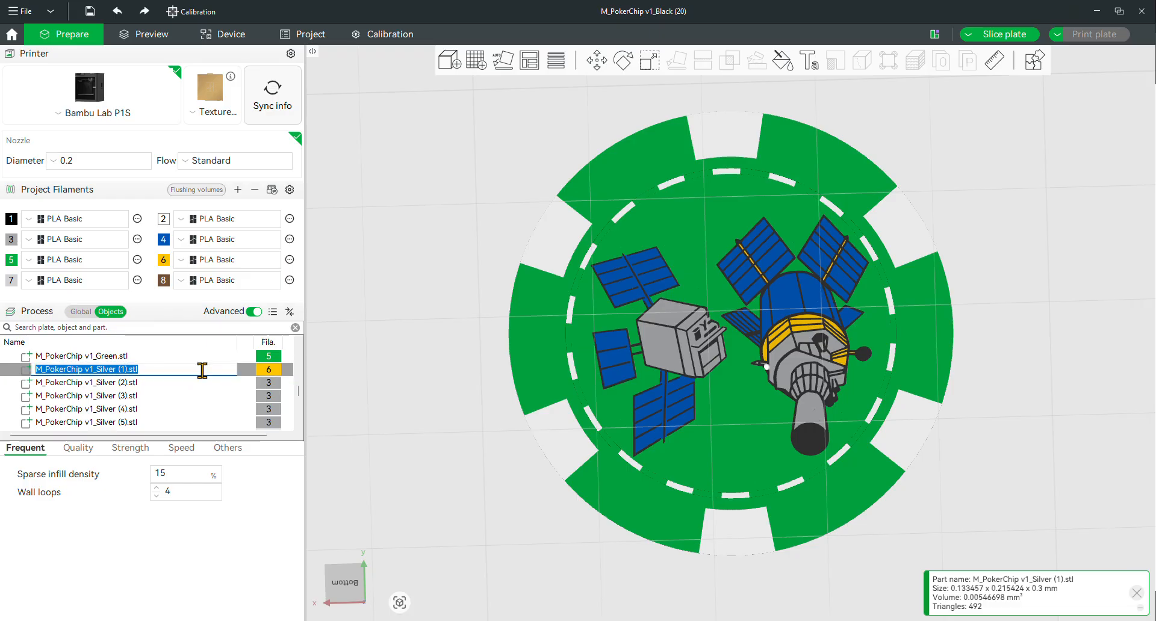
left_click(187, 386)
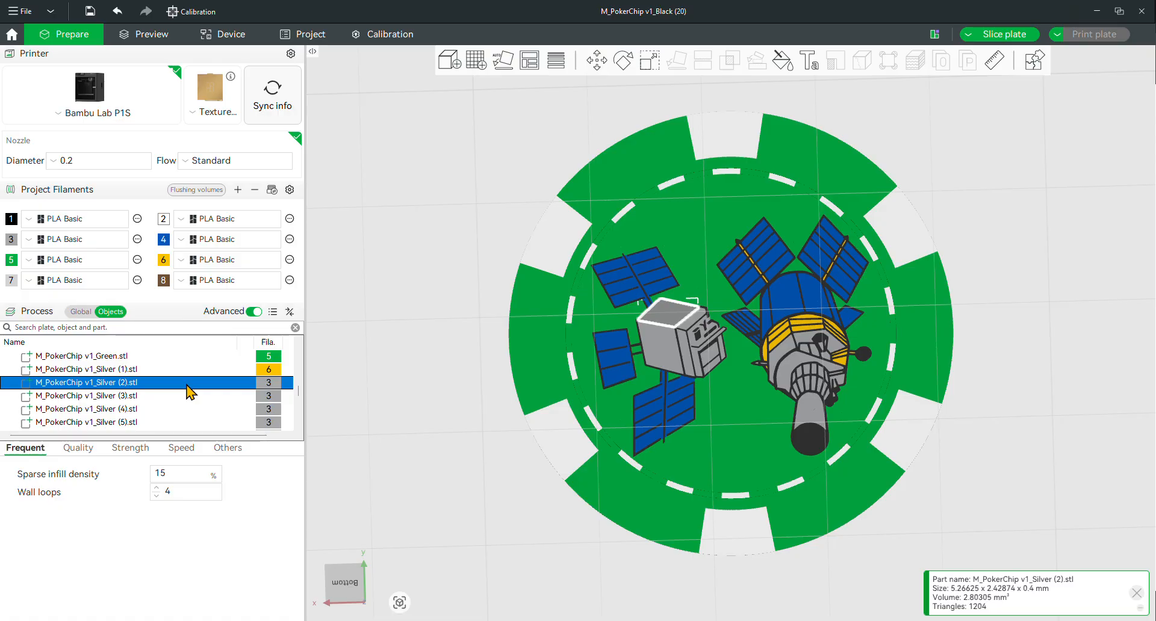
key("Down")
key("Down")
key("Down")
key("Down")
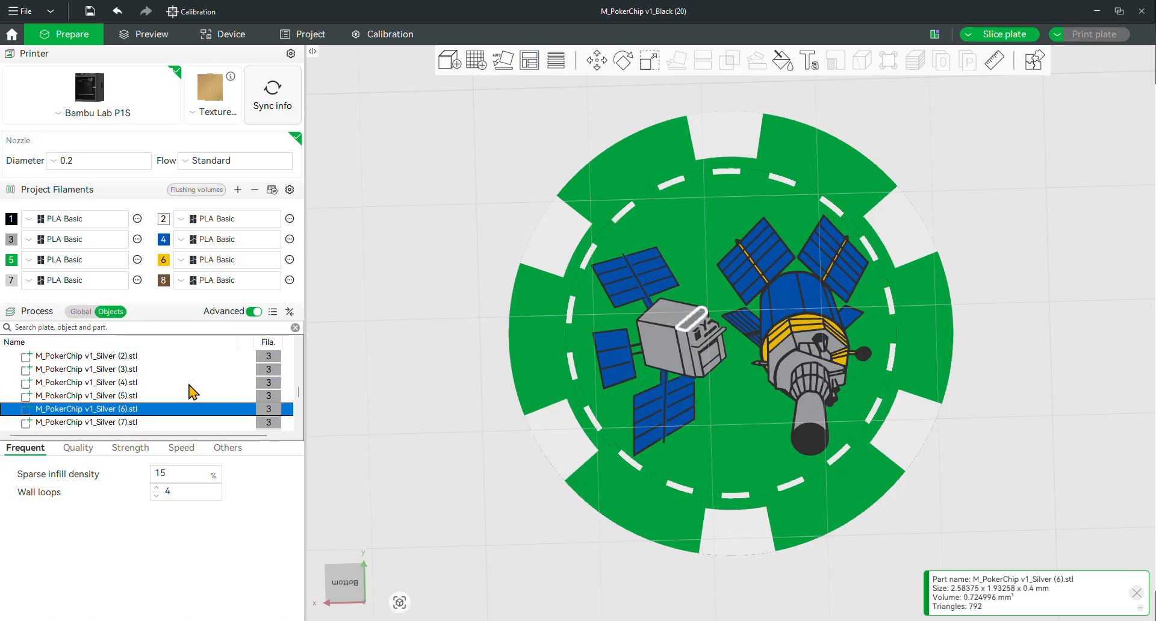
right_click(193, 407)
mouse_move(282, 382)
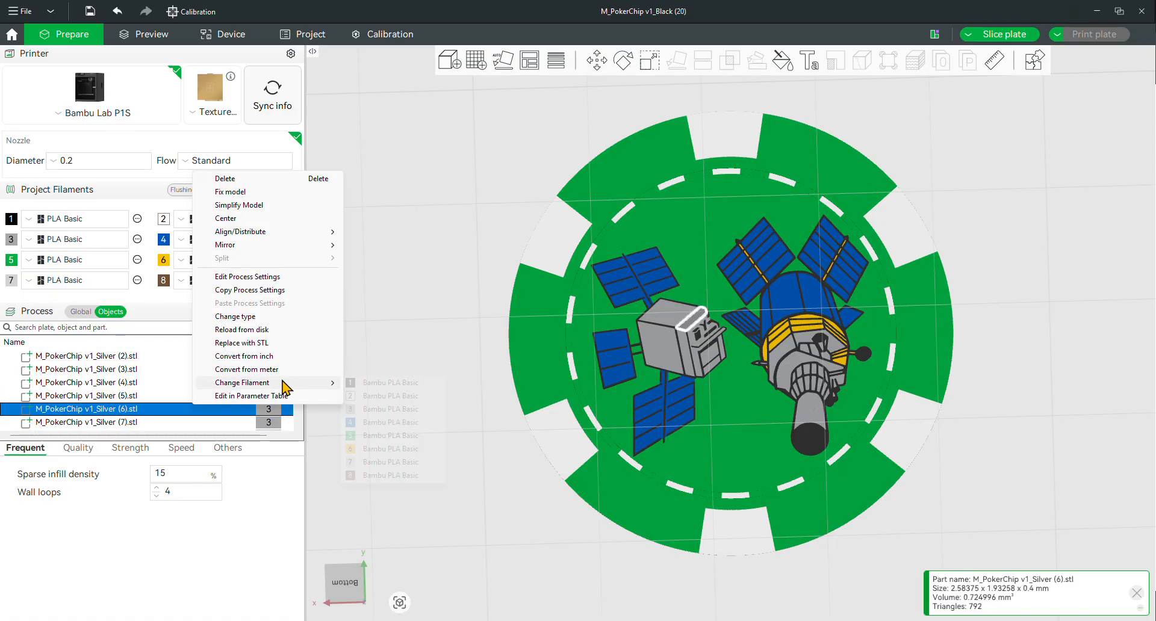
left_click(384, 449)
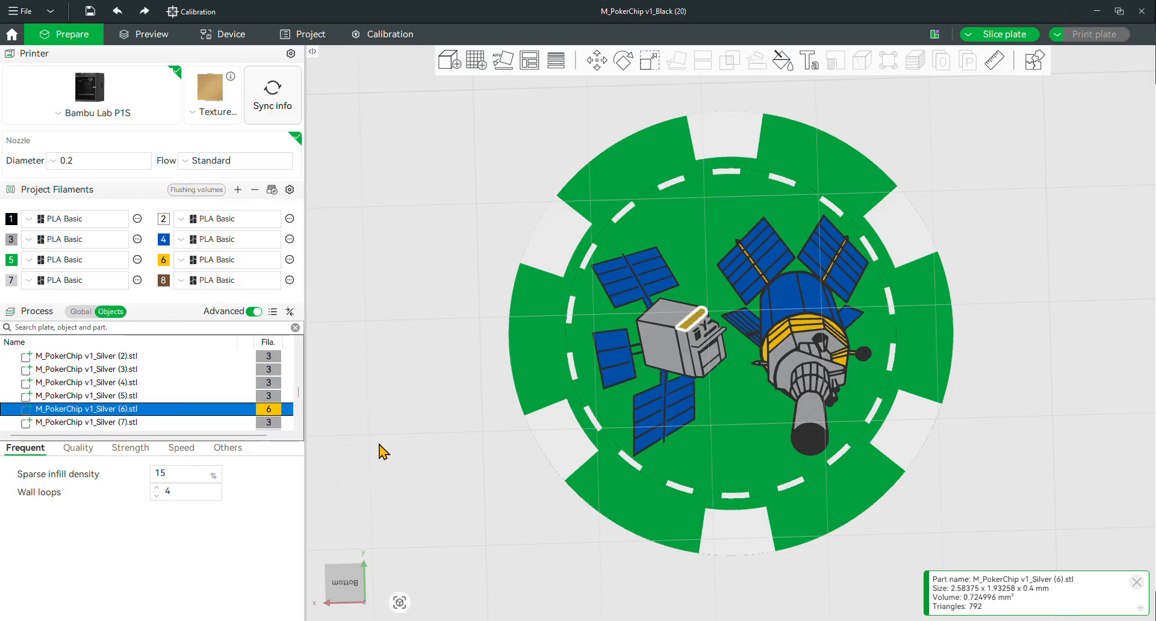
- Change the box satellite's vertical strip, Silver (9), to filament 6, the yellow PLA Basic, and clear the selection
key("Down")
key("Down")
key("Down")
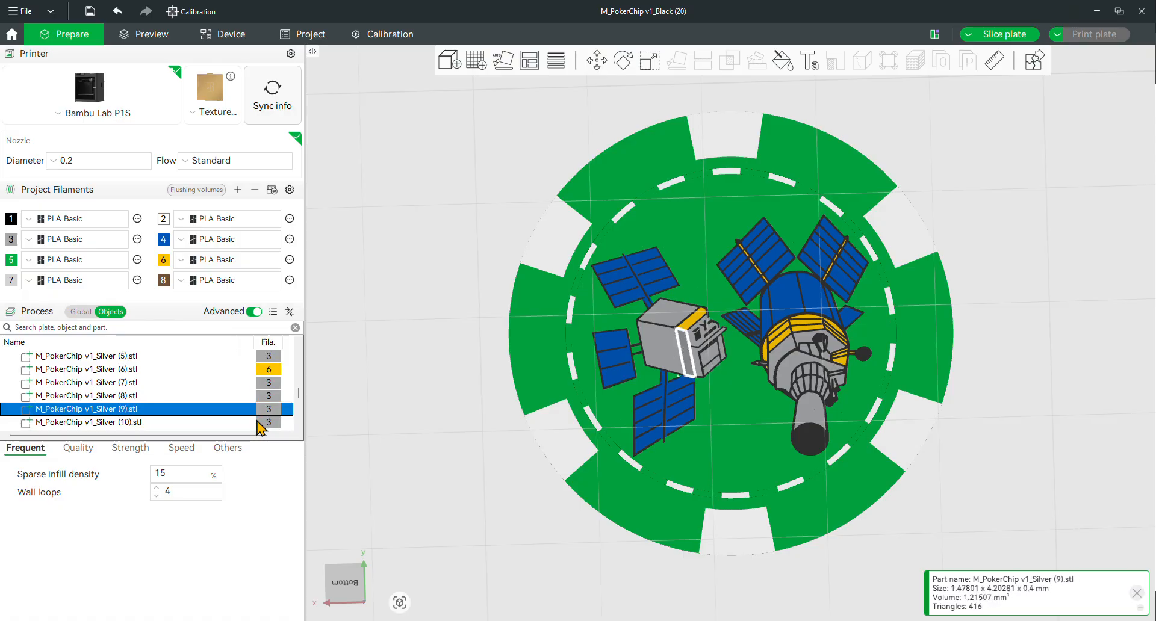
right_click(236, 410)
mouse_move(336, 390)
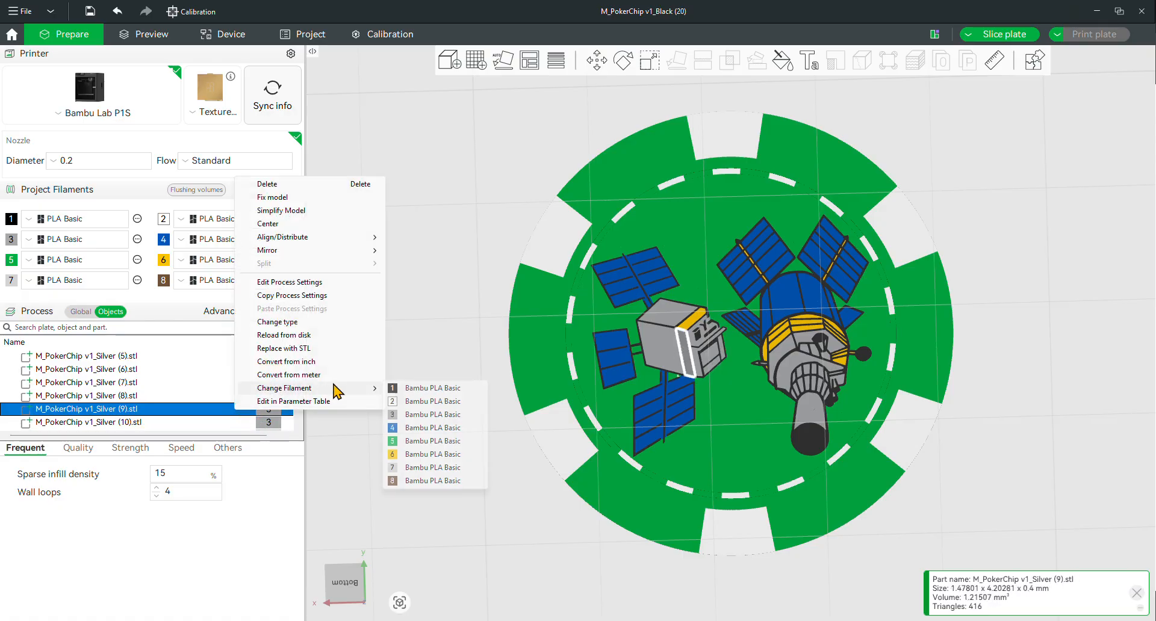
left_click(437, 455)
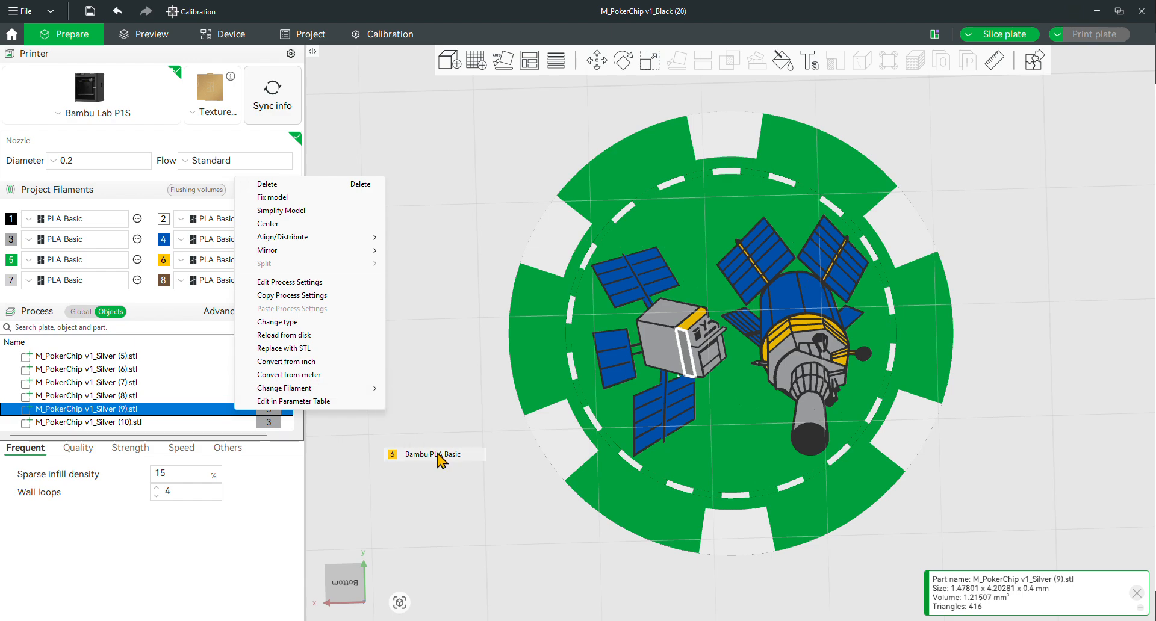
left_click(442, 487)
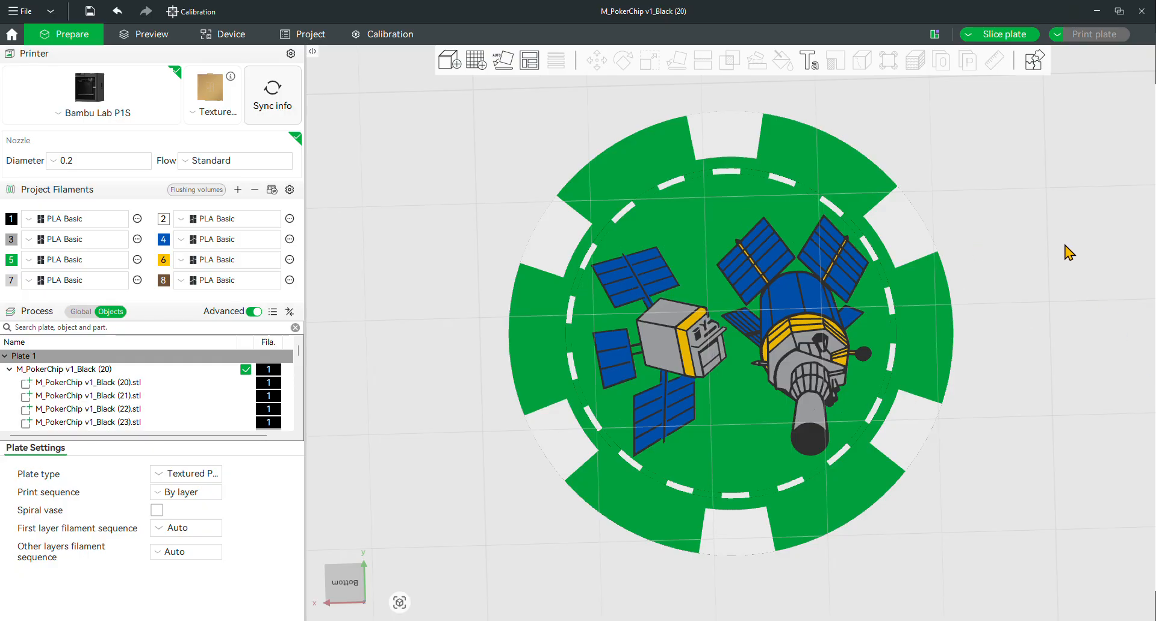
- Check the chip's colours on the M face and the satellite underside, and slice the plate
left_click_drag(1043, 271, 910, 359)
scroll(986, 359, "down", 5)
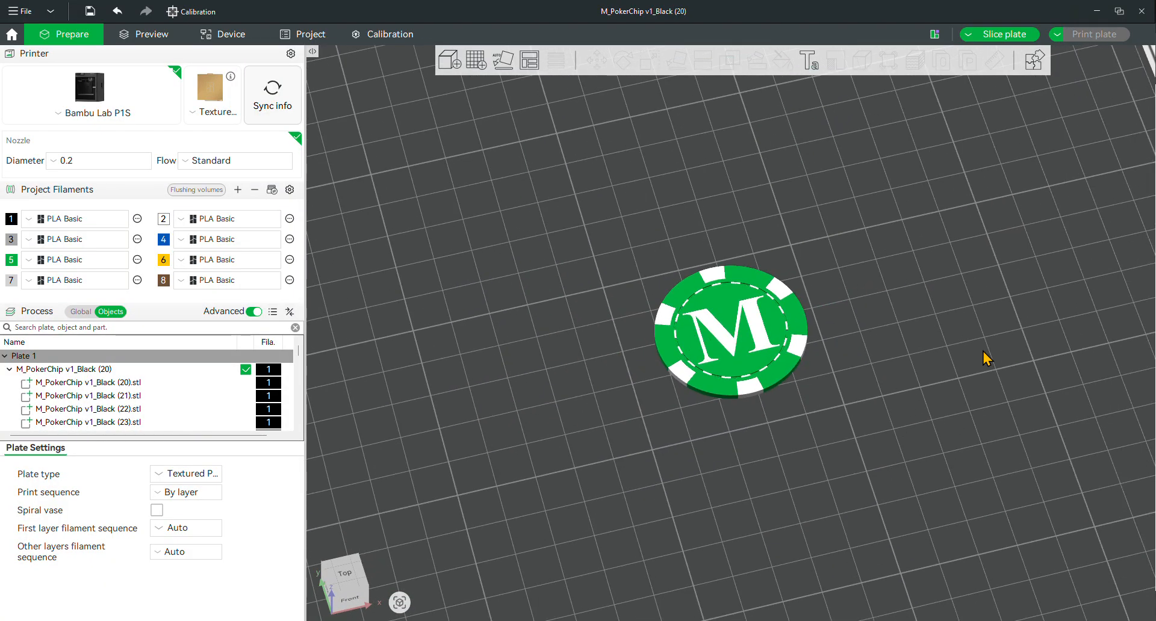
scroll(986, 359, "up", 4)
scroll(986, 359, "down", 3)
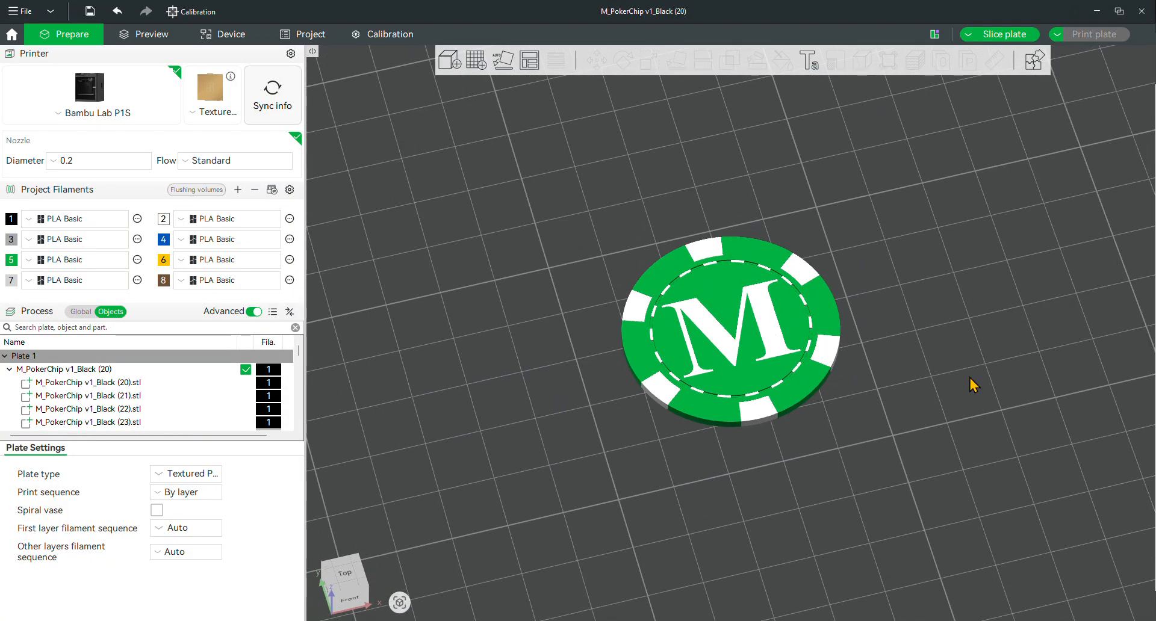
left_click_drag(970, 380, 820, 323)
scroll(820, 323, "up", 3)
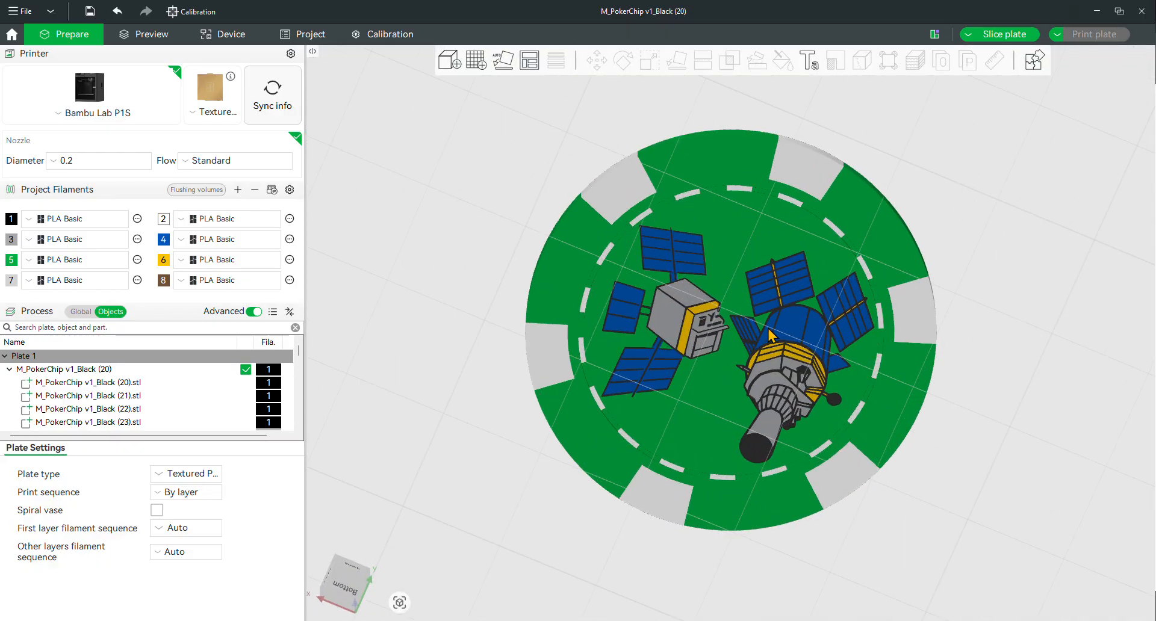
left_click(1018, 35)
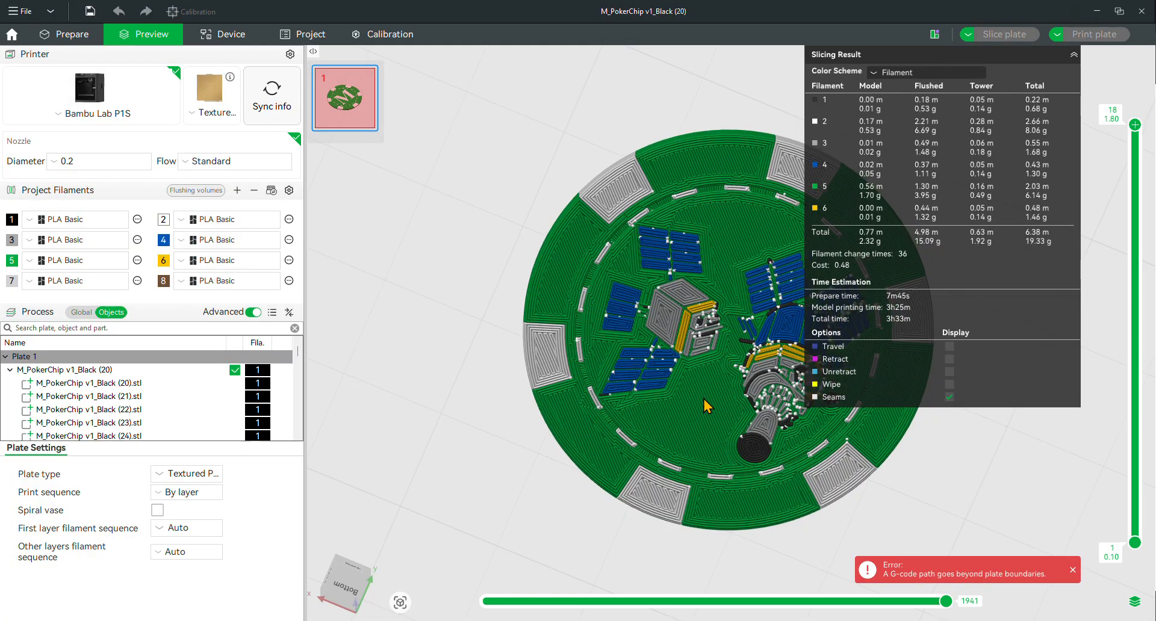
- Examine the sliced toolpaths of the satellite artwork on the underside and of the M face for missing fine details
scroll(704, 405, "up", 10)
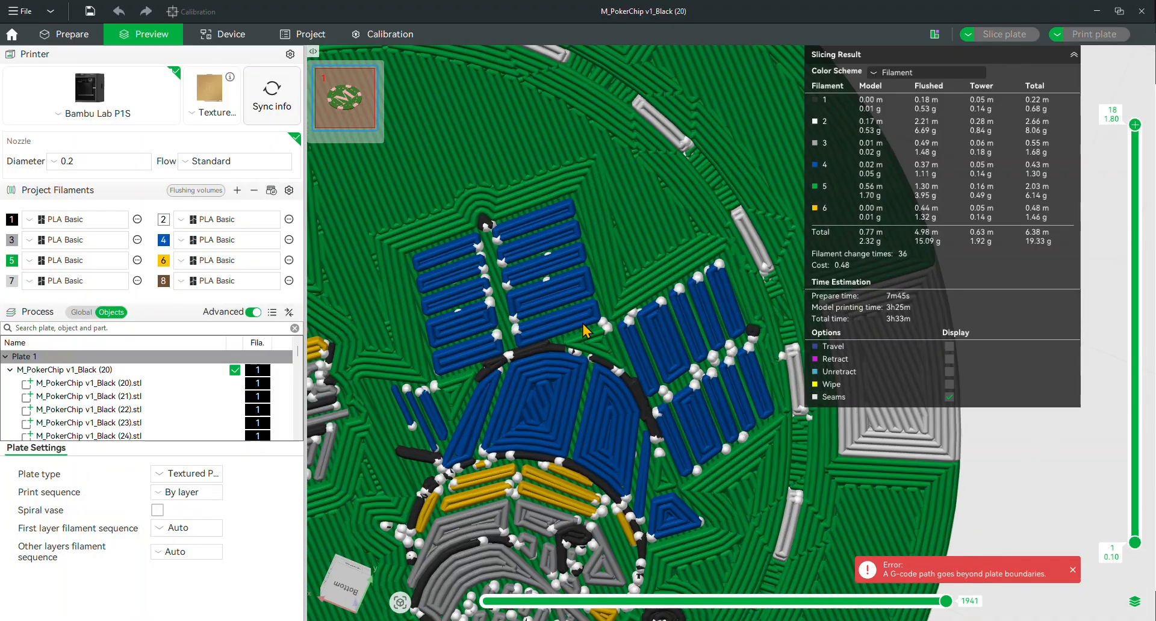
scroll(583, 344, "up", 2)
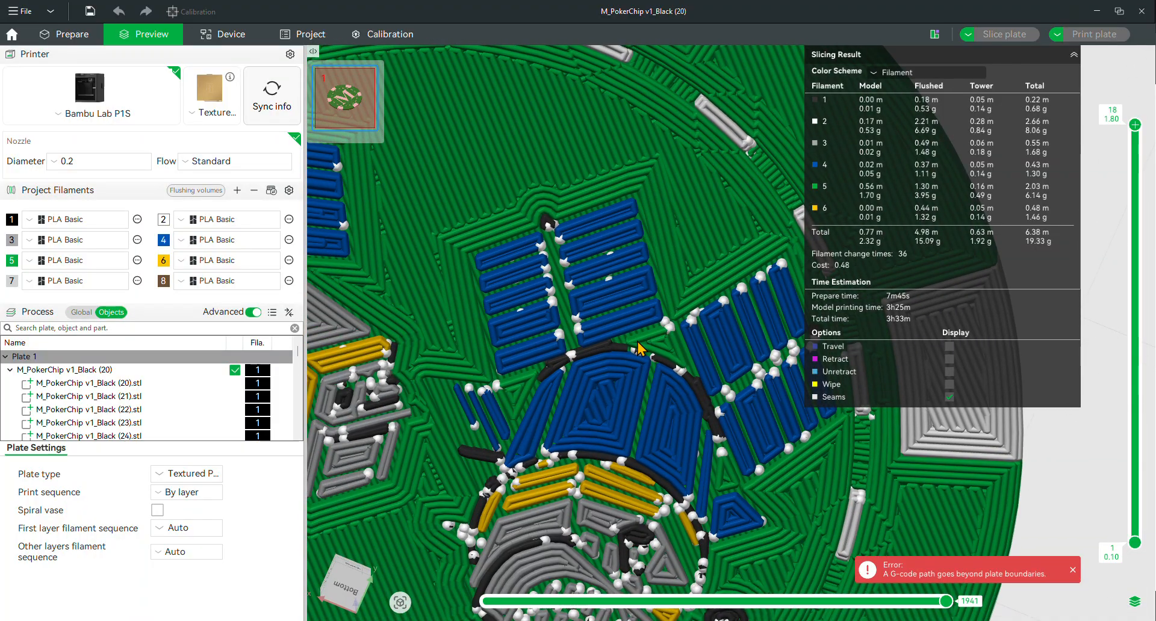
right_click_drag(603, 463, 686, 356)
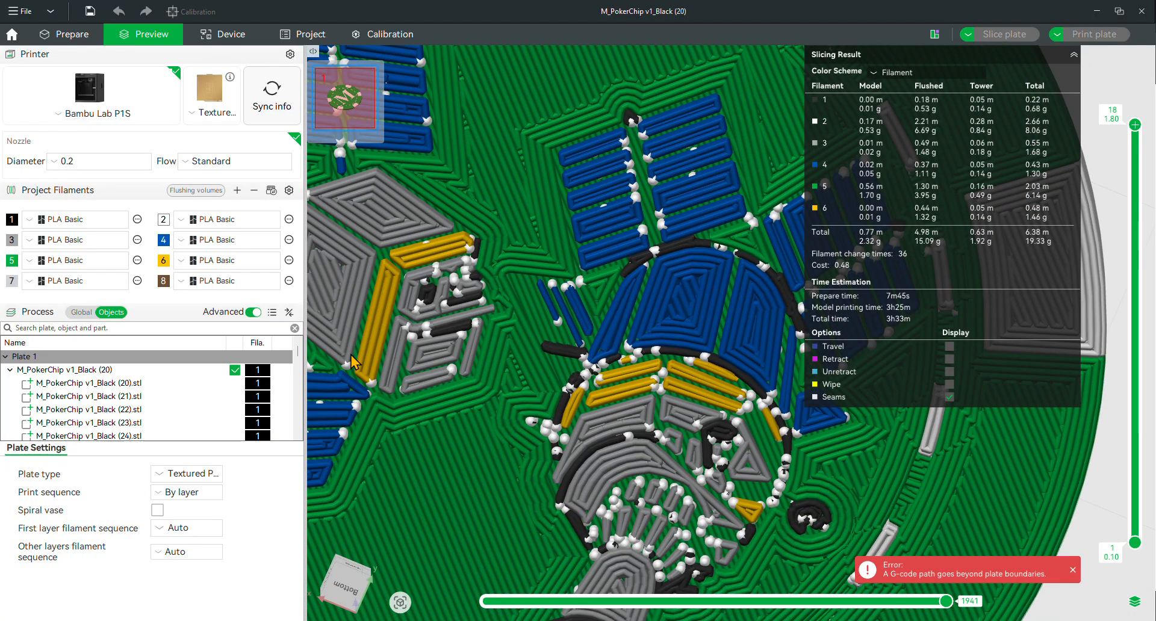
right_click_drag(525, 431, 661, 434)
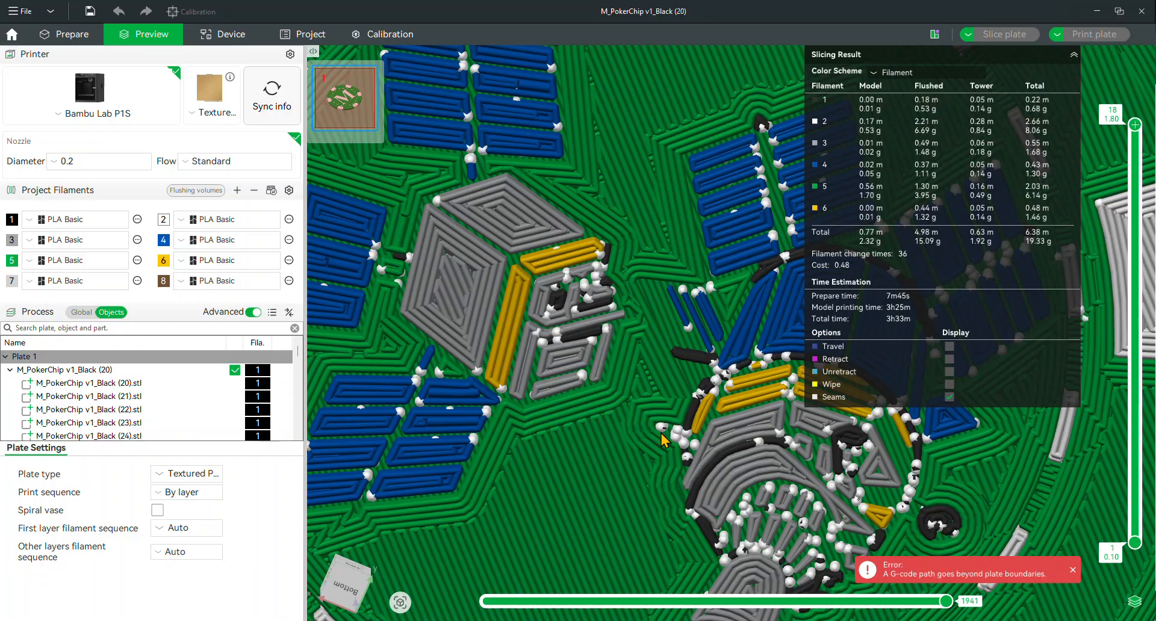
scroll(668, 433, "down", 10)
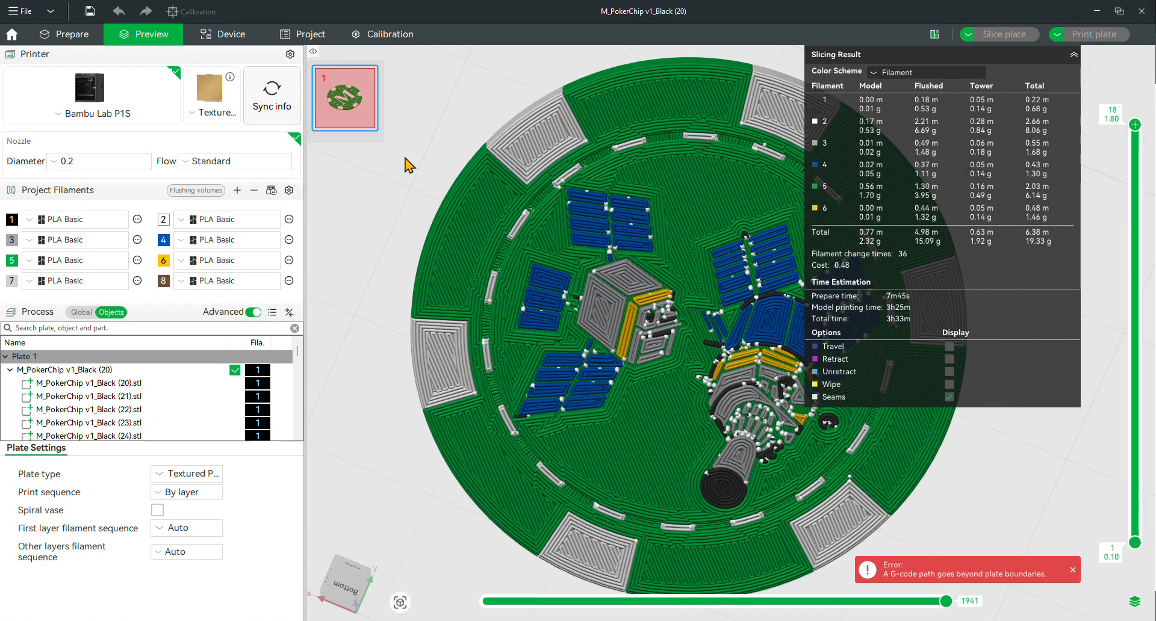
key("1")
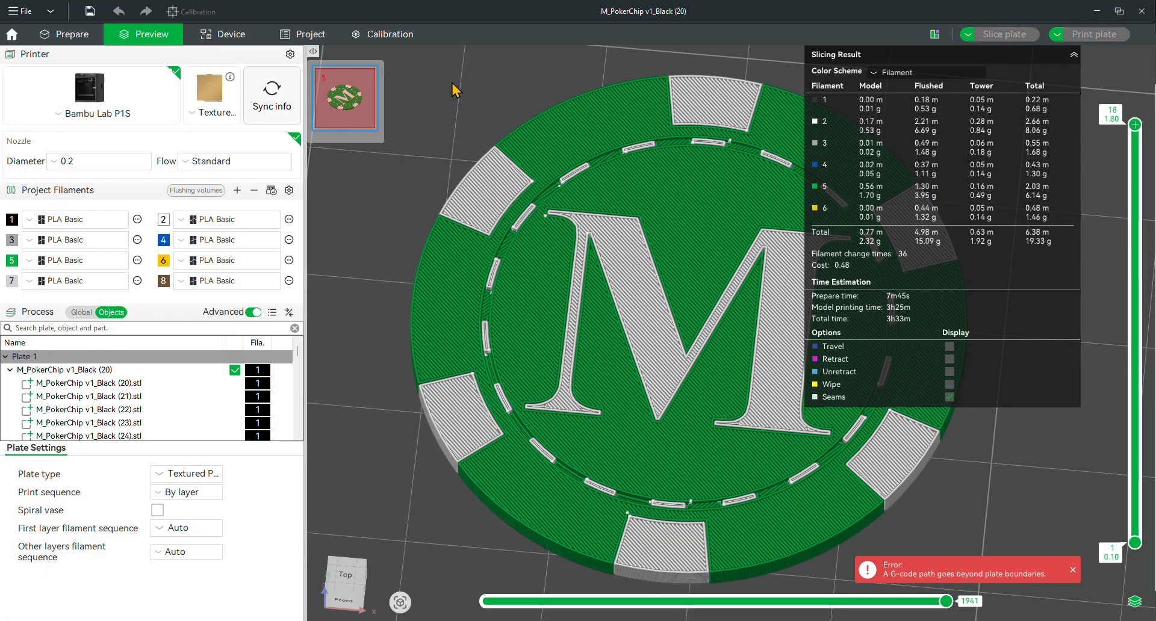
scroll(916, 456, "up", 5)
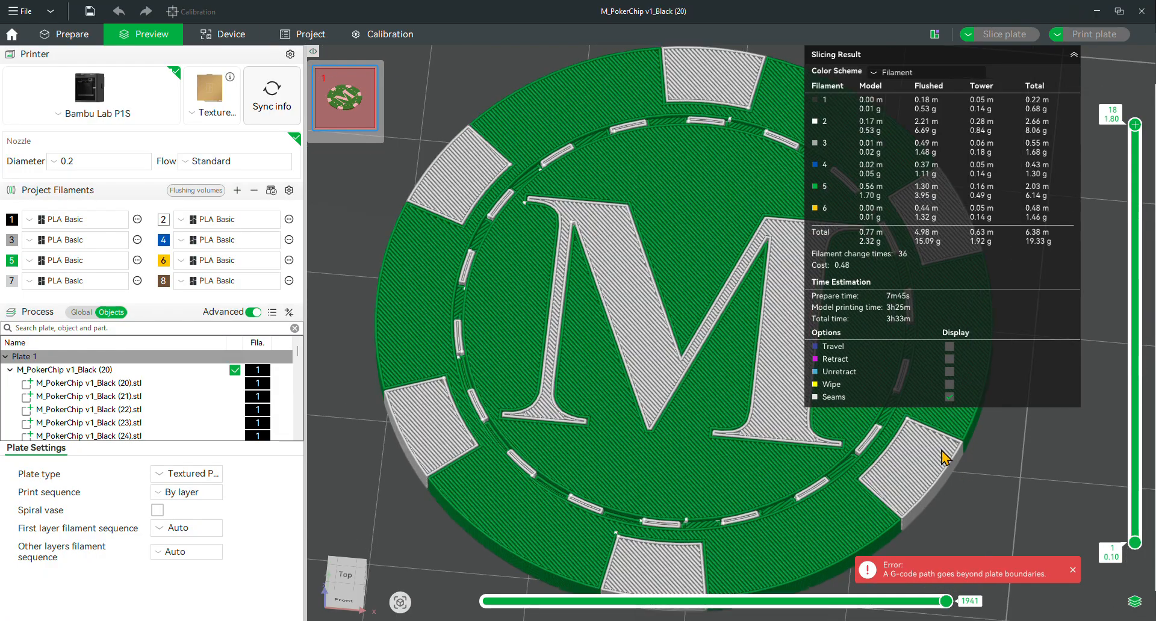
scroll(944, 458, "down", 5)
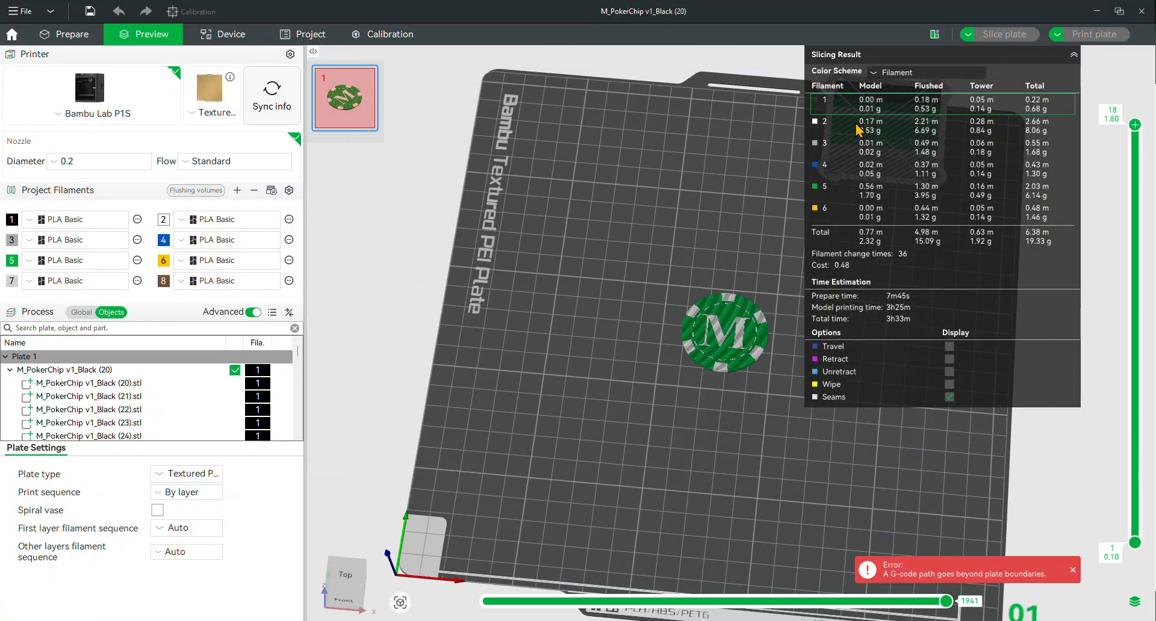
scroll(792, 422, "up", 2)
scroll(716, 331, "up", 4)
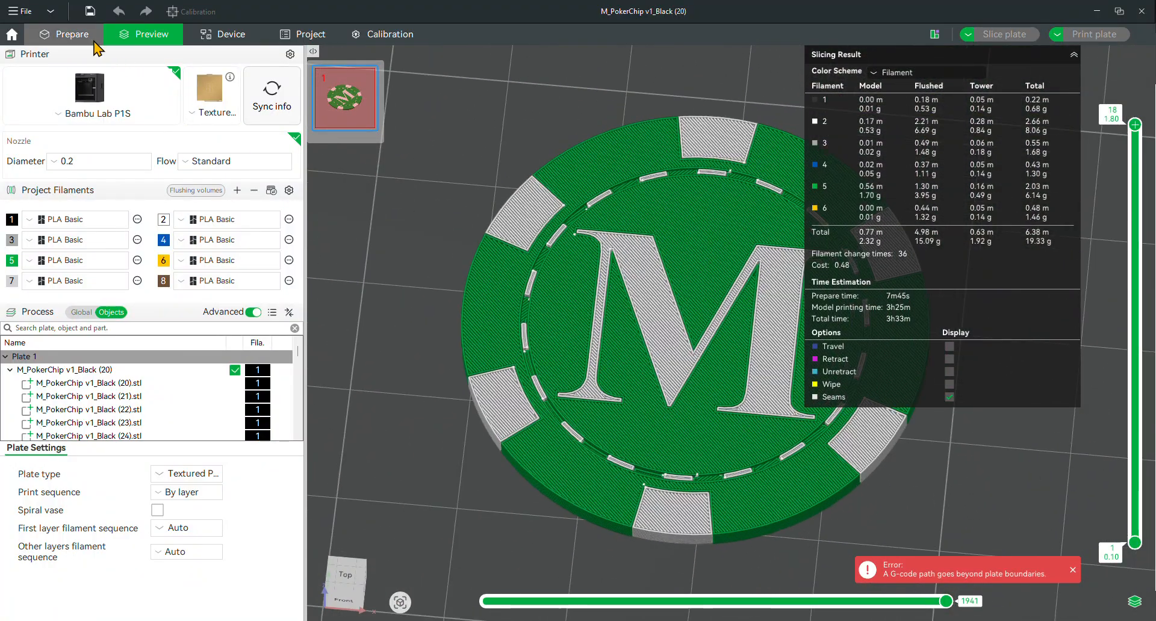
- Return to preparing the model and scale the whole chip uniformly to 110%
left_click(67, 34)
left_click(617, 313)
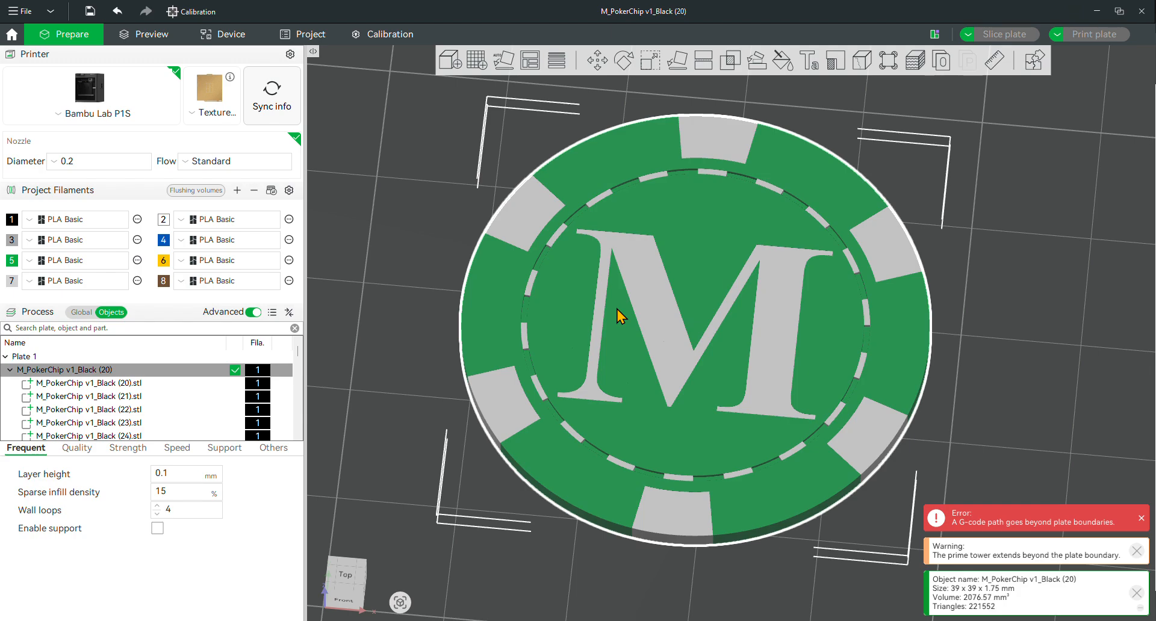
left_click(646, 63)
left_click(760, 104)
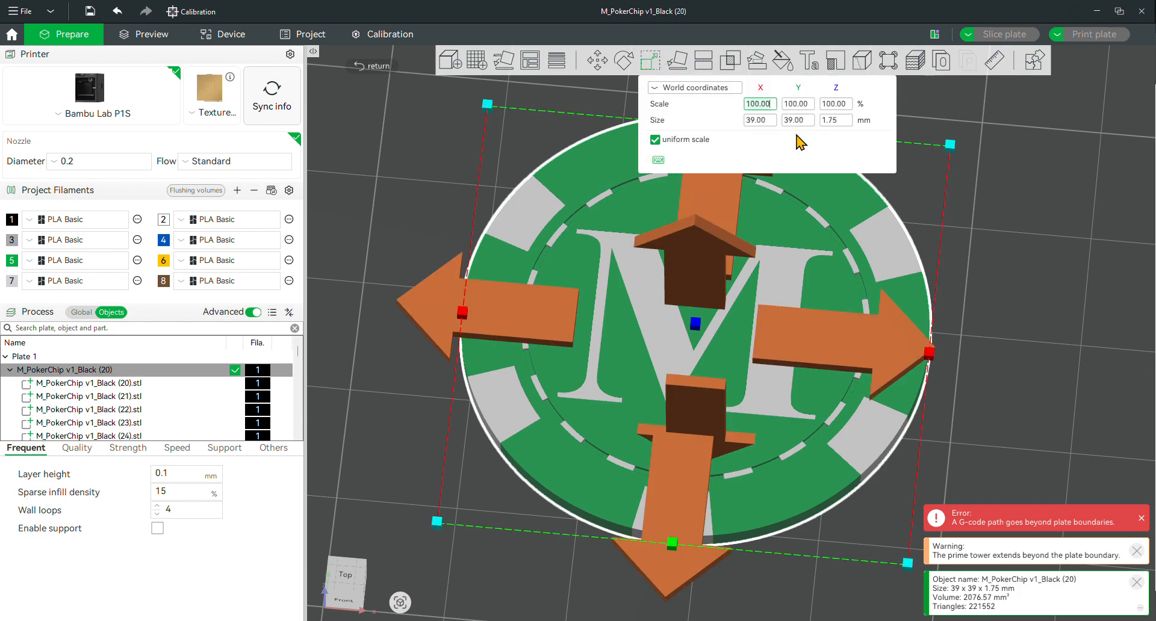
key("Home")
key("Return")
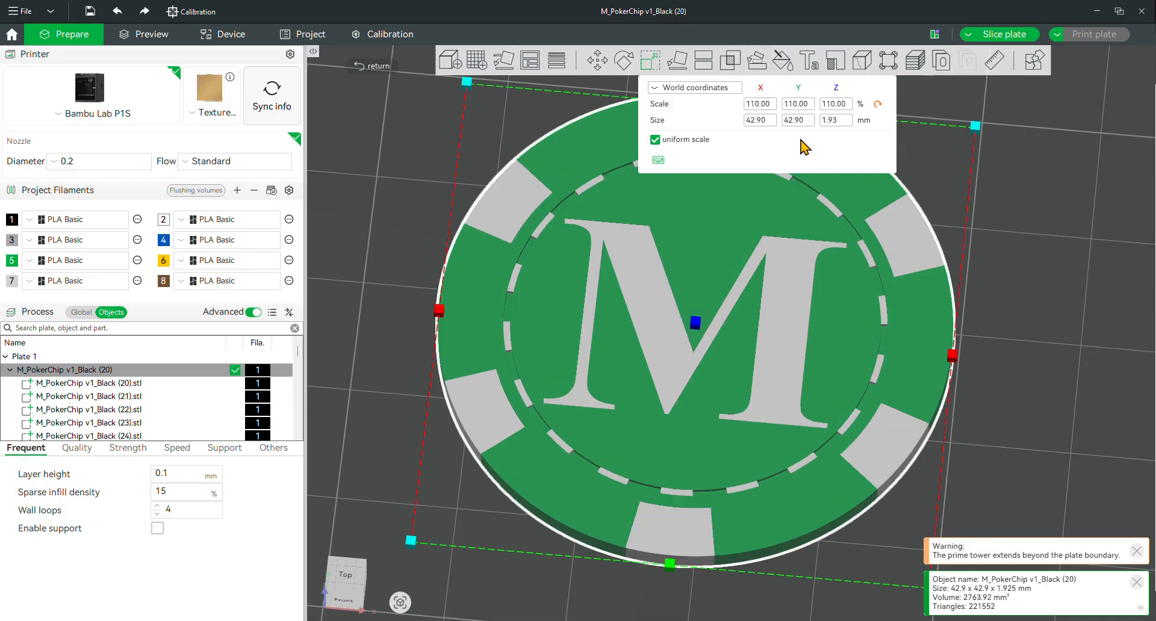
- Slice the plate again with the enlarged chip and inspect the satellite artwork's toolpaths on the underside
left_click(1024, 41)
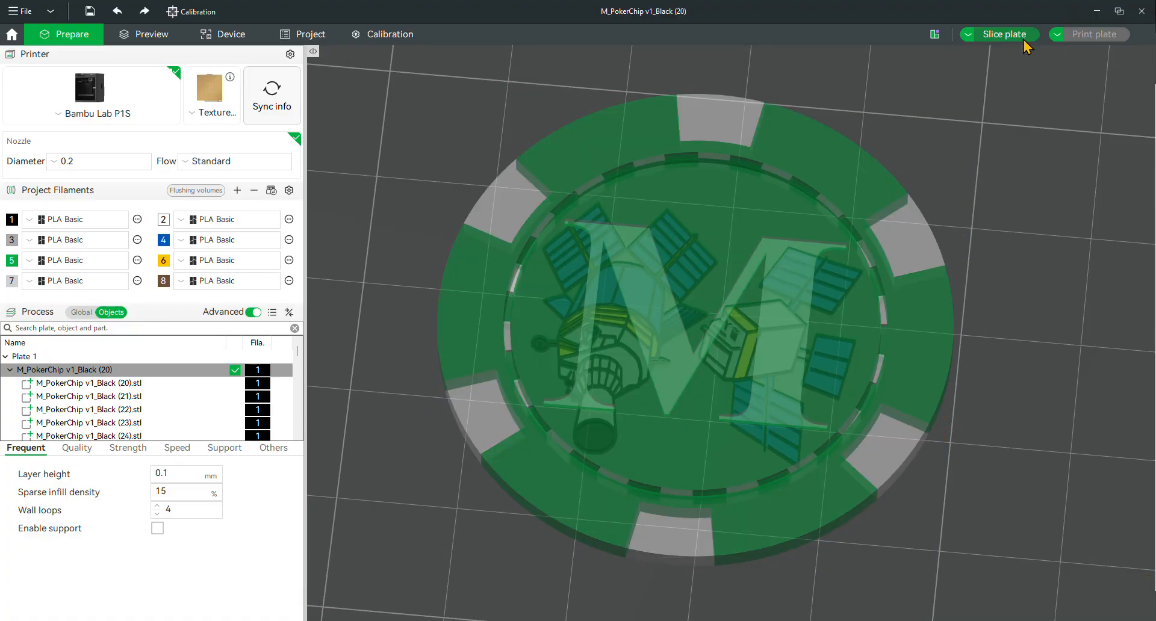
left_click_drag(1012, 287, 919, 313)
scroll(835, 327, "up", 3)
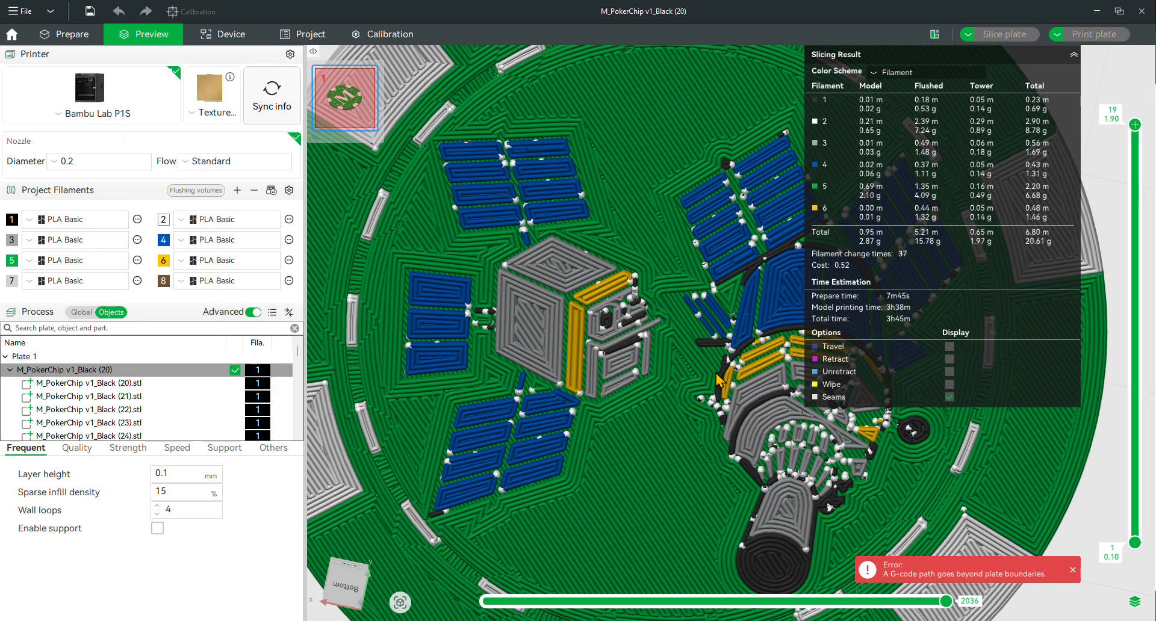
scroll(718, 379, "down", 10)
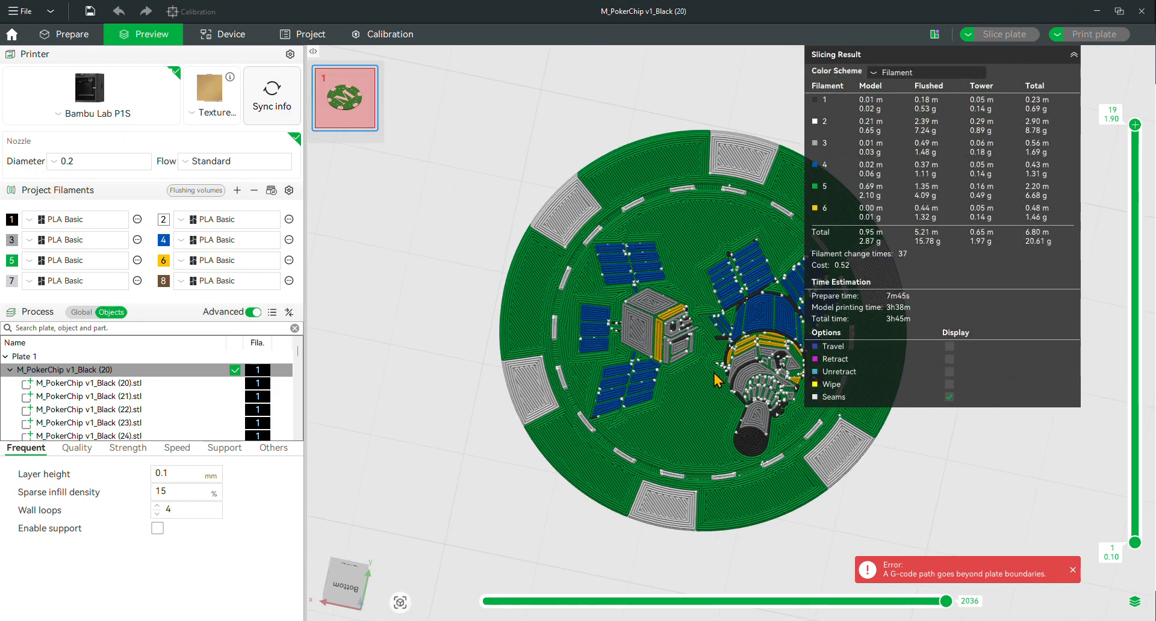
- Return to preparing the model and scale the whole chip uniformly to 120%
left_click_drag(508, 171, 609, 261)
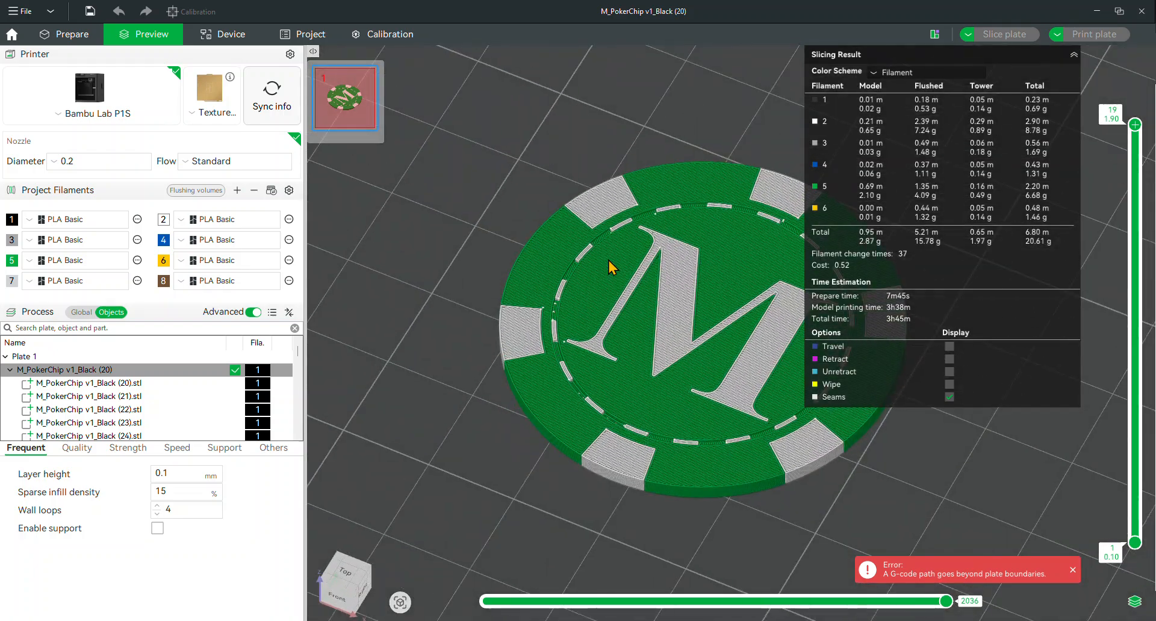
left_click(90, 35)
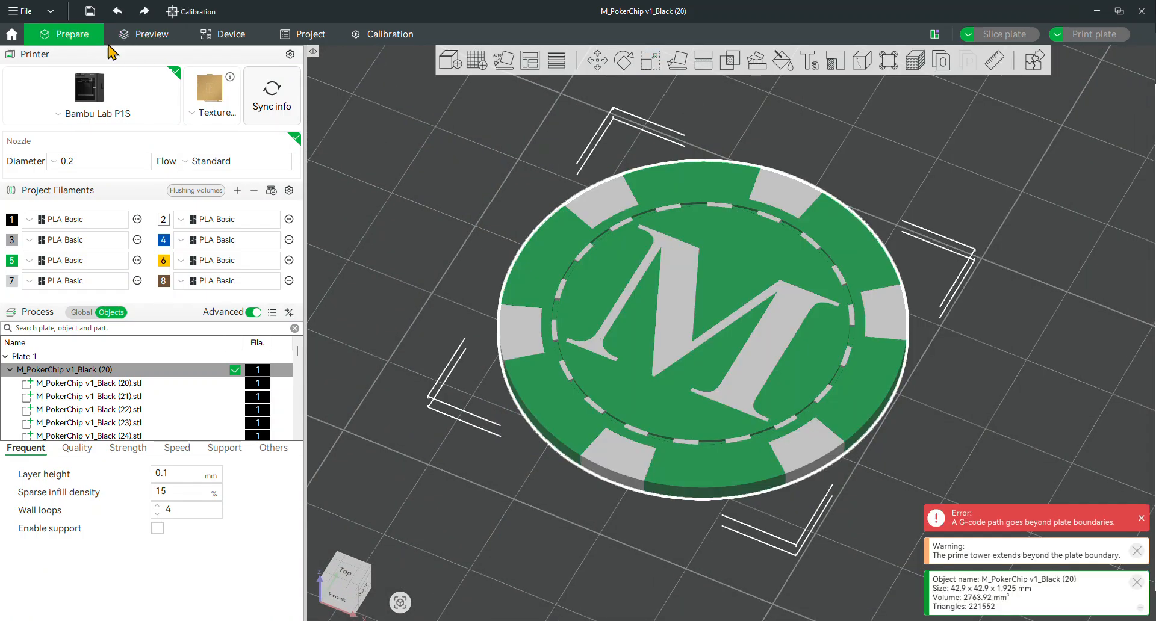
left_click(649, 62)
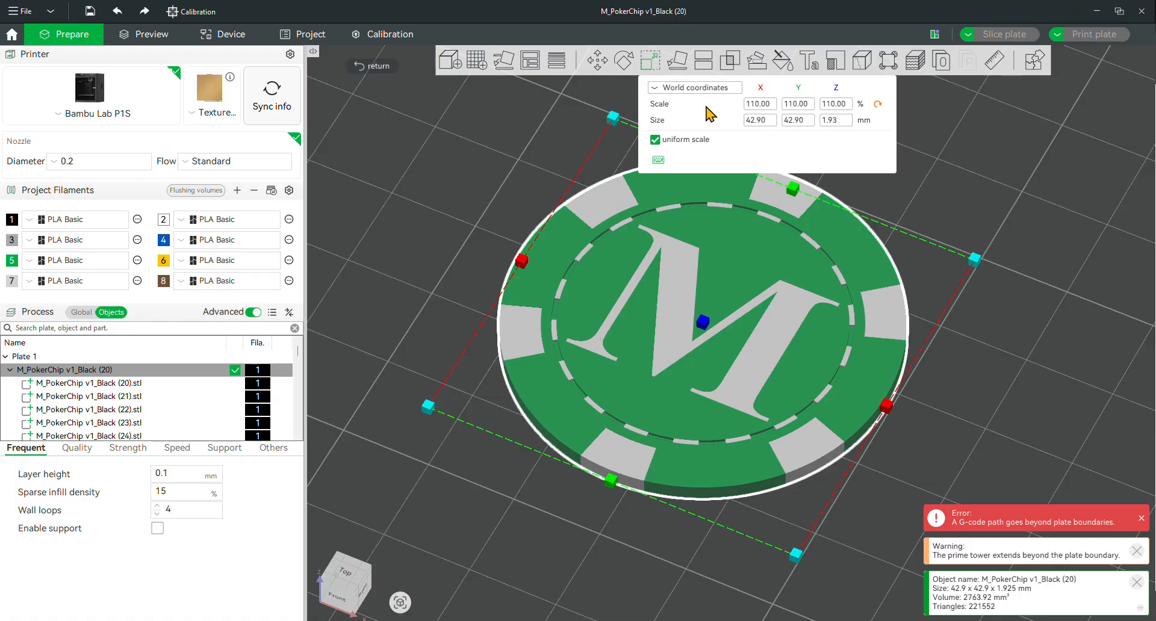
left_click(757, 106)
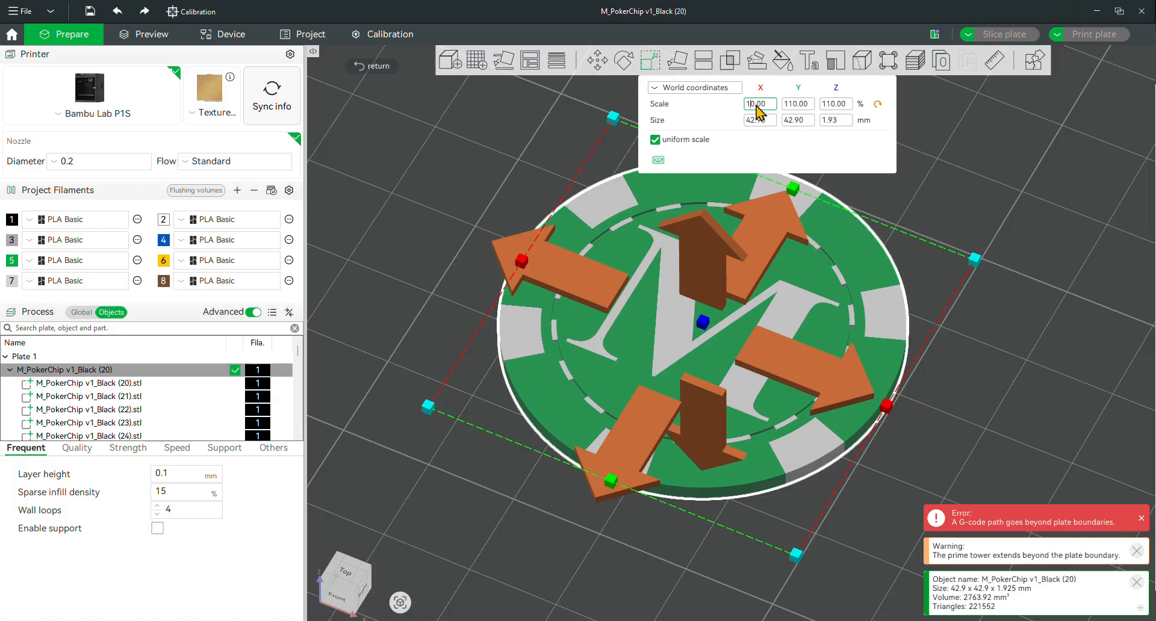
key("Return")
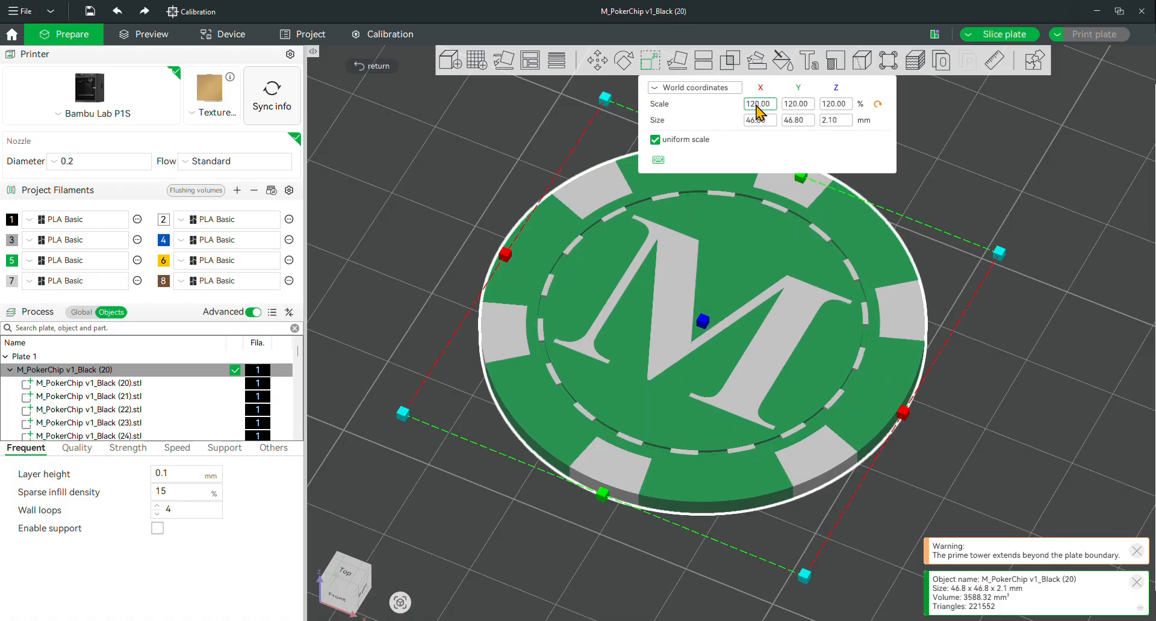
- Slice the plate with the chip at 120% and inspect the satellite toolpaths on the underside
left_click(1023, 37)
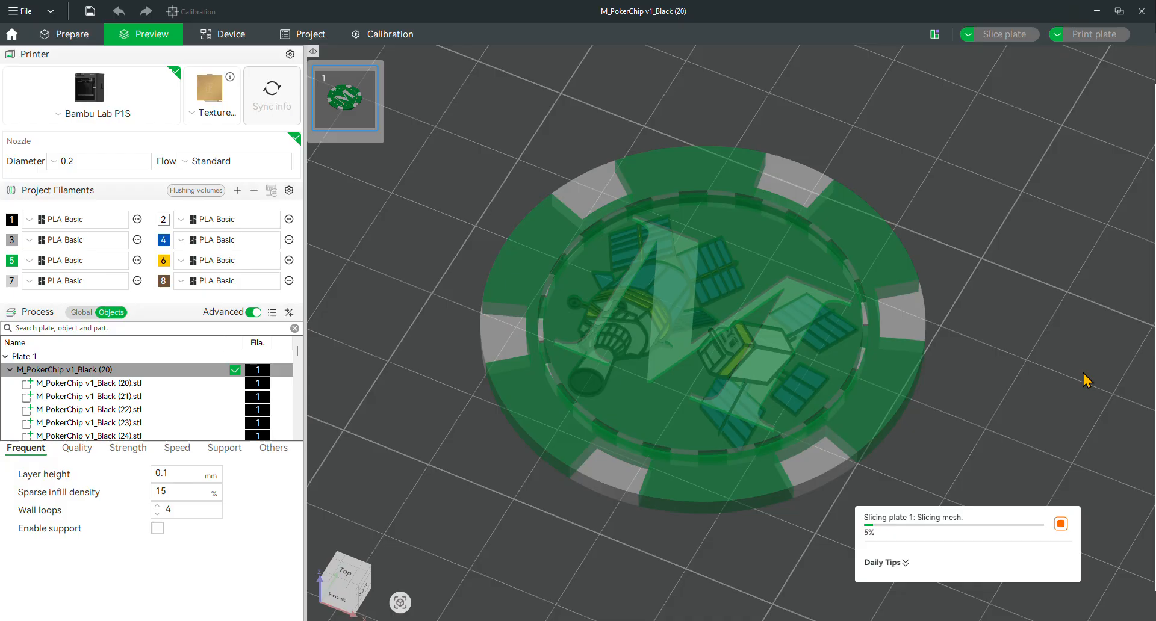
left_click_drag(1084, 380, 957, 283)
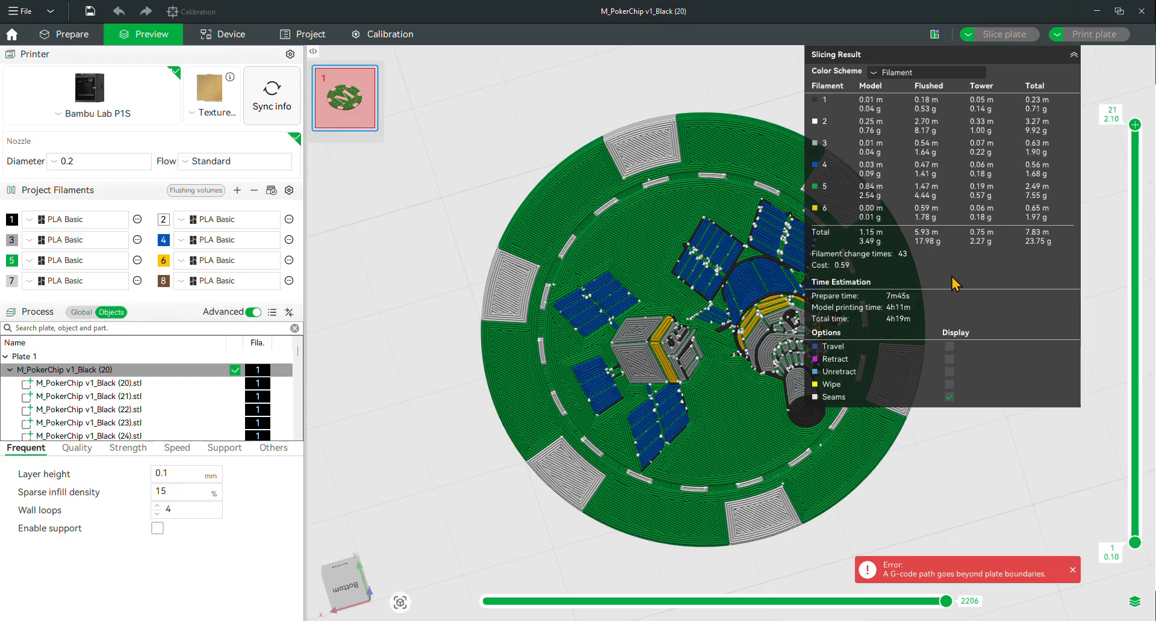
left_click_drag(562, 91, 545, 108)
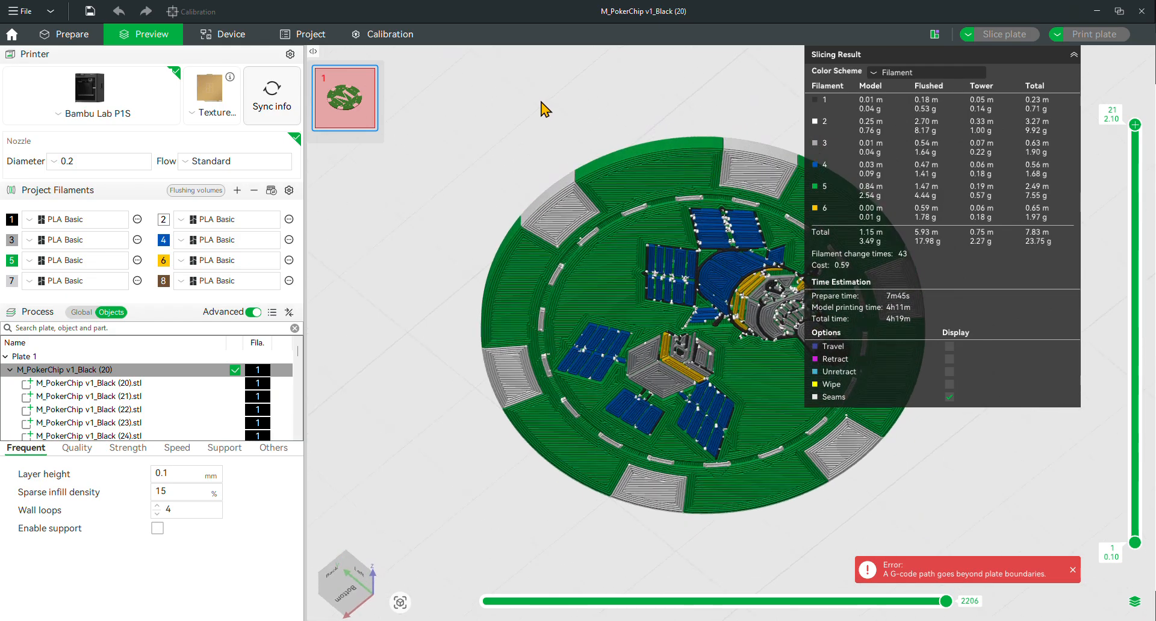
- Scale the whole chip uniformly to 130%, then slice the plate and check the underside's satellite toolpaths
left_click(85, 37)
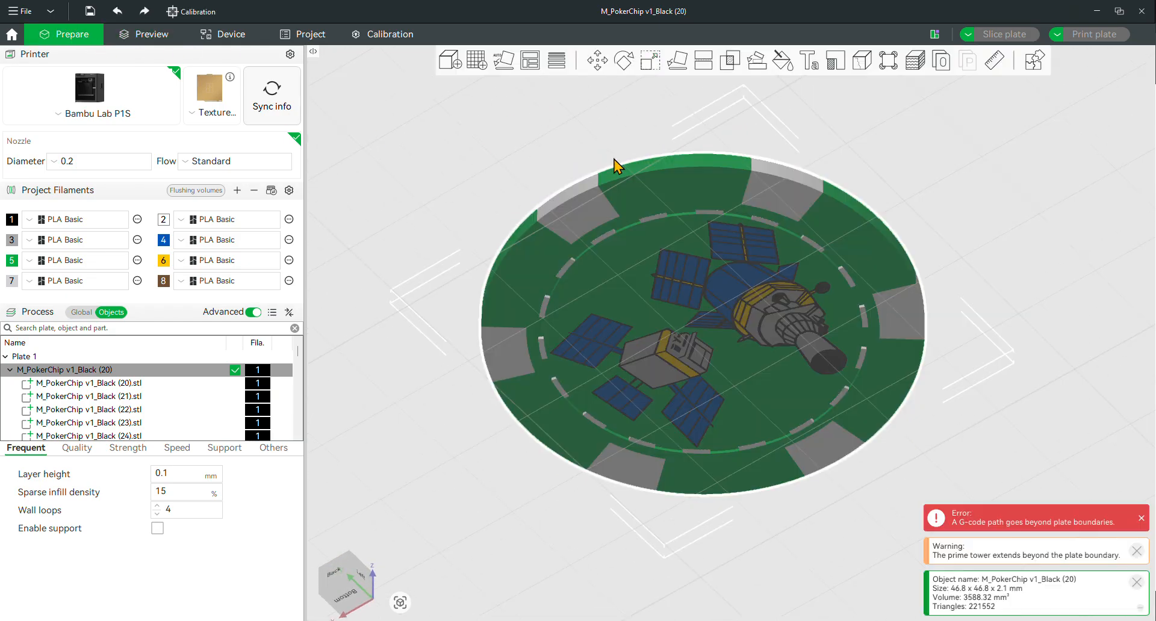
left_click(648, 62)
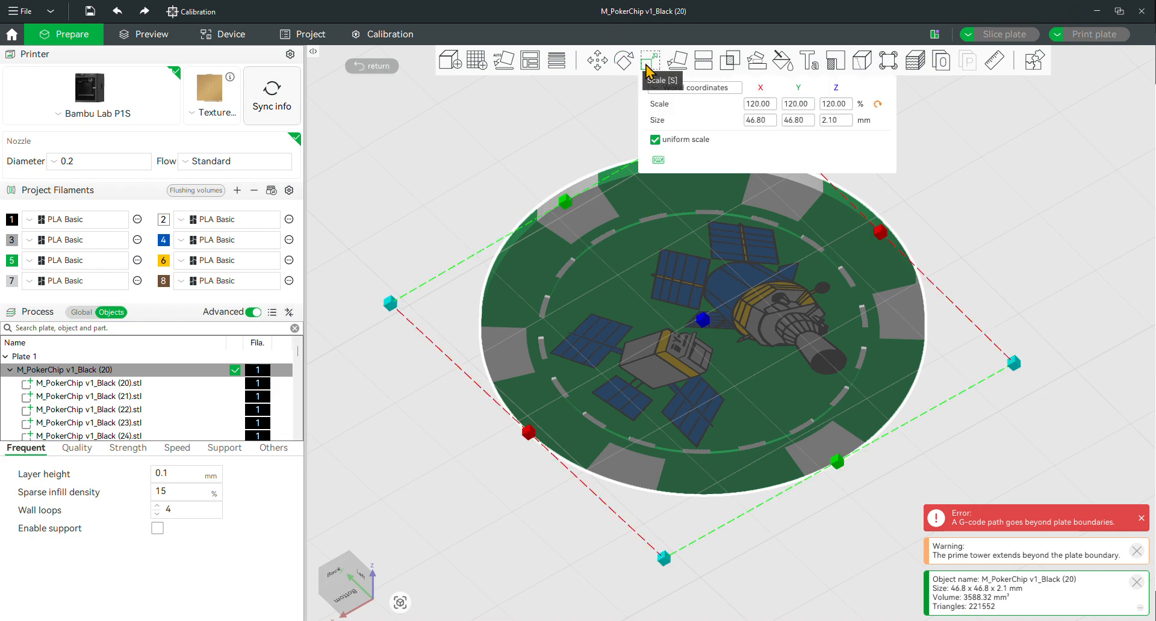
left_click(756, 105)
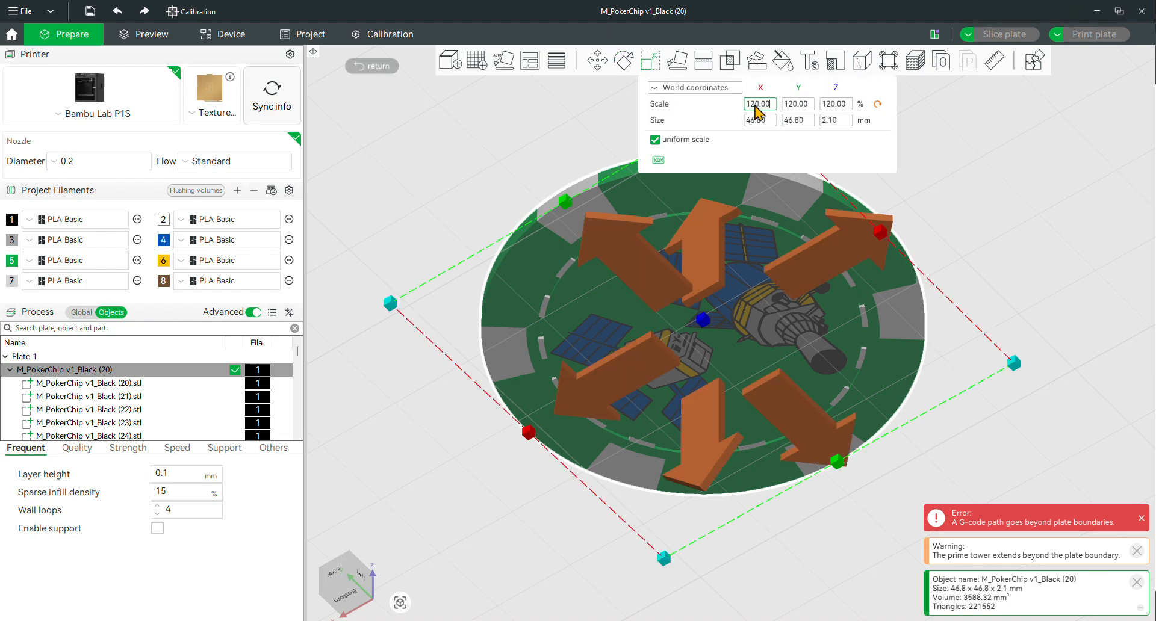
type("3")
key("Return")
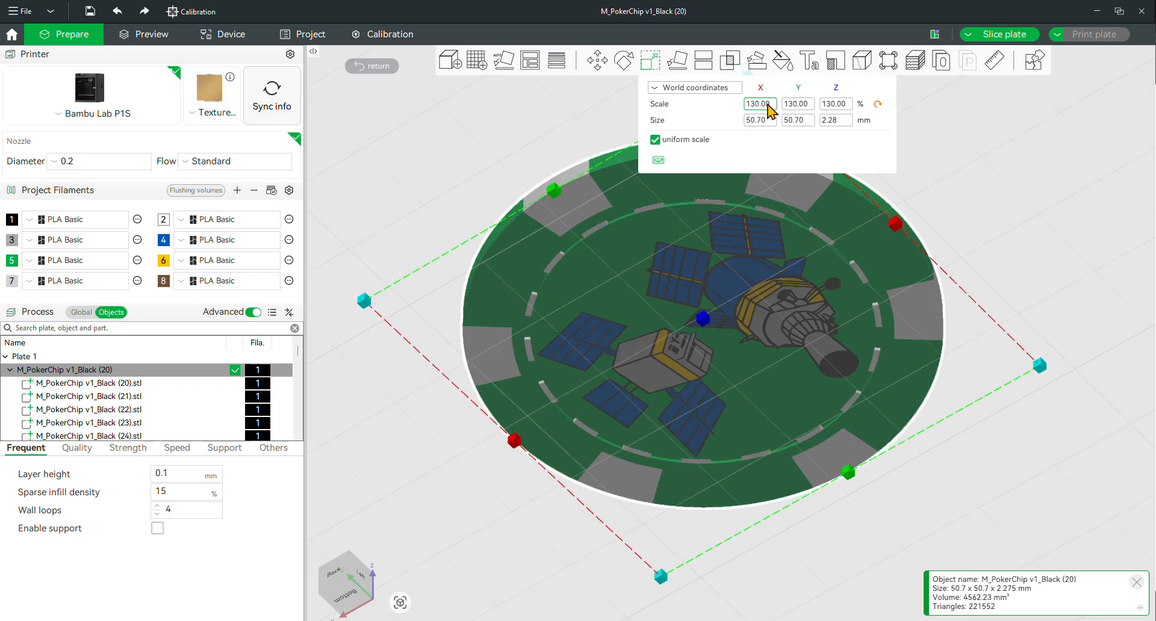
left_click(1024, 34)
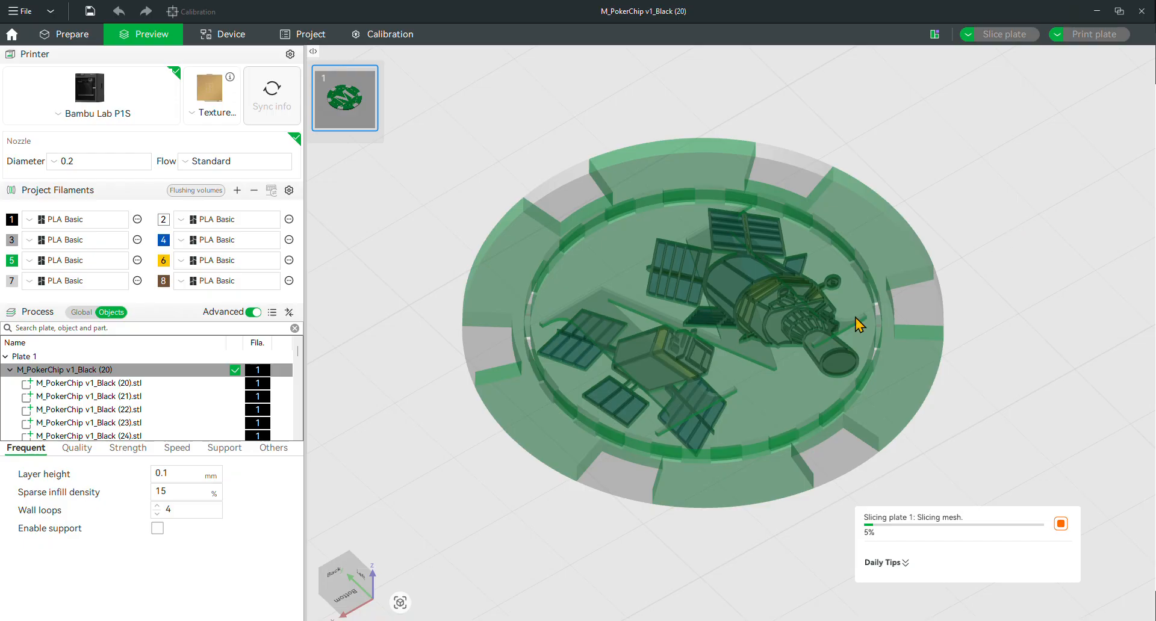
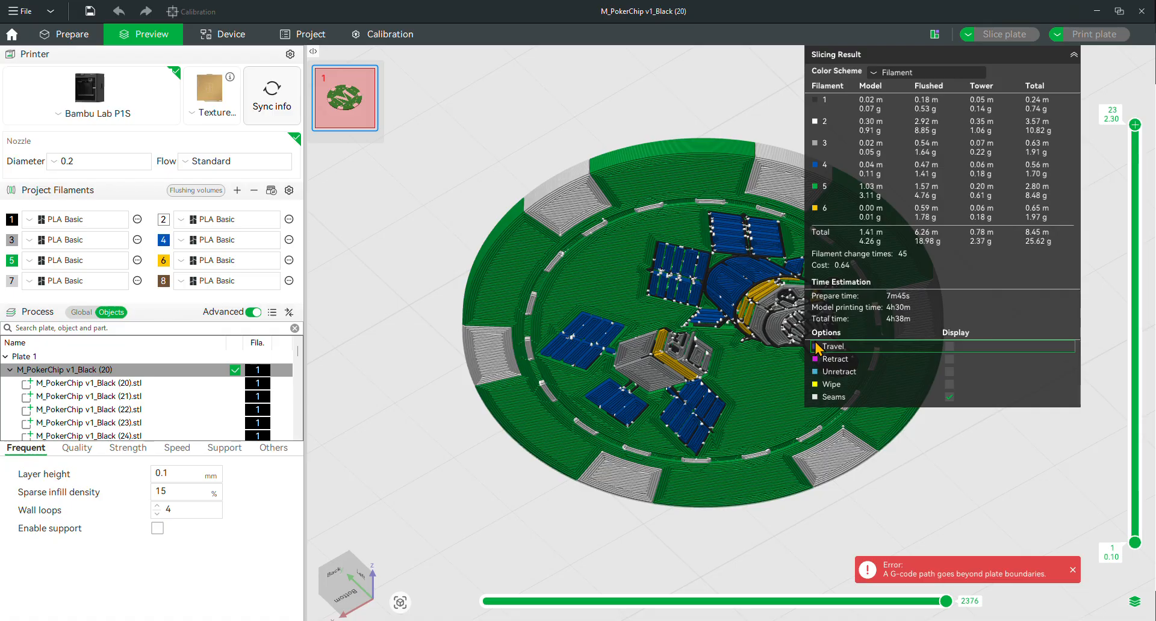
left_click_drag(593, 115, 602, 79)
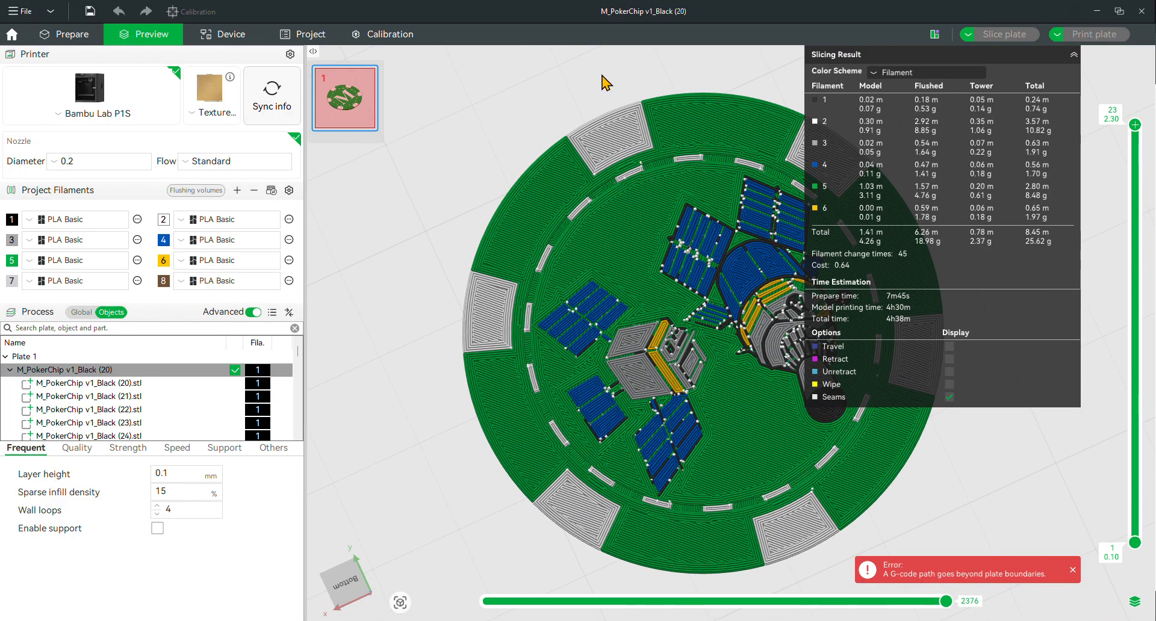
- Increase the chip's uniform scale to 140% and slice the plate again
left_click(87, 43)
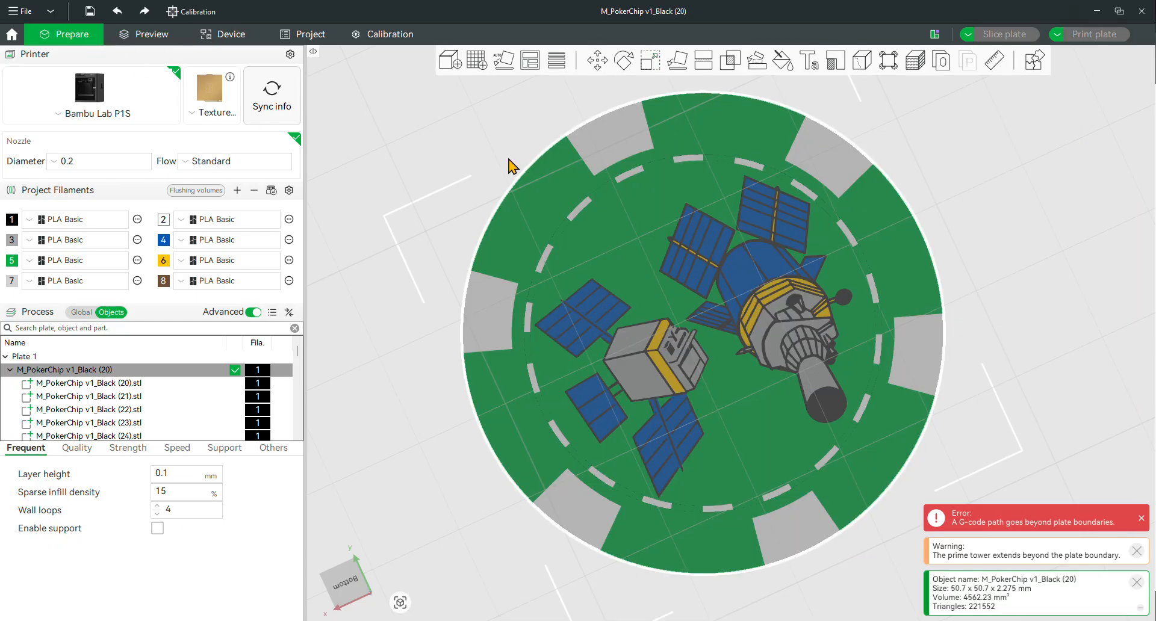
left_click(649, 60)
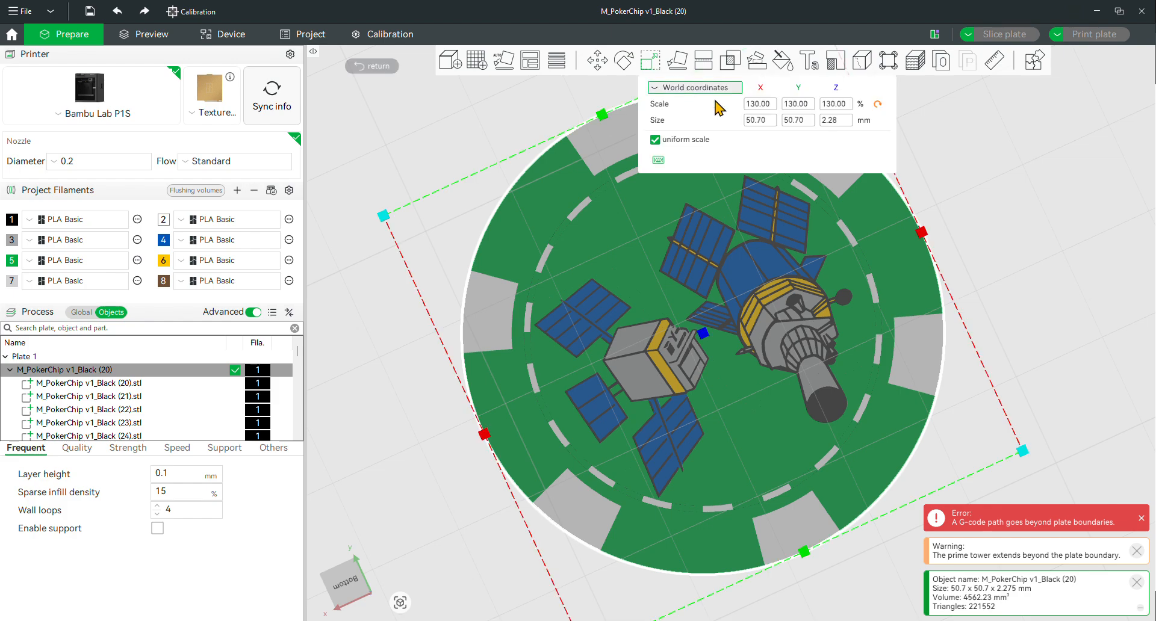
left_click(759, 106)
left_click(756, 105)
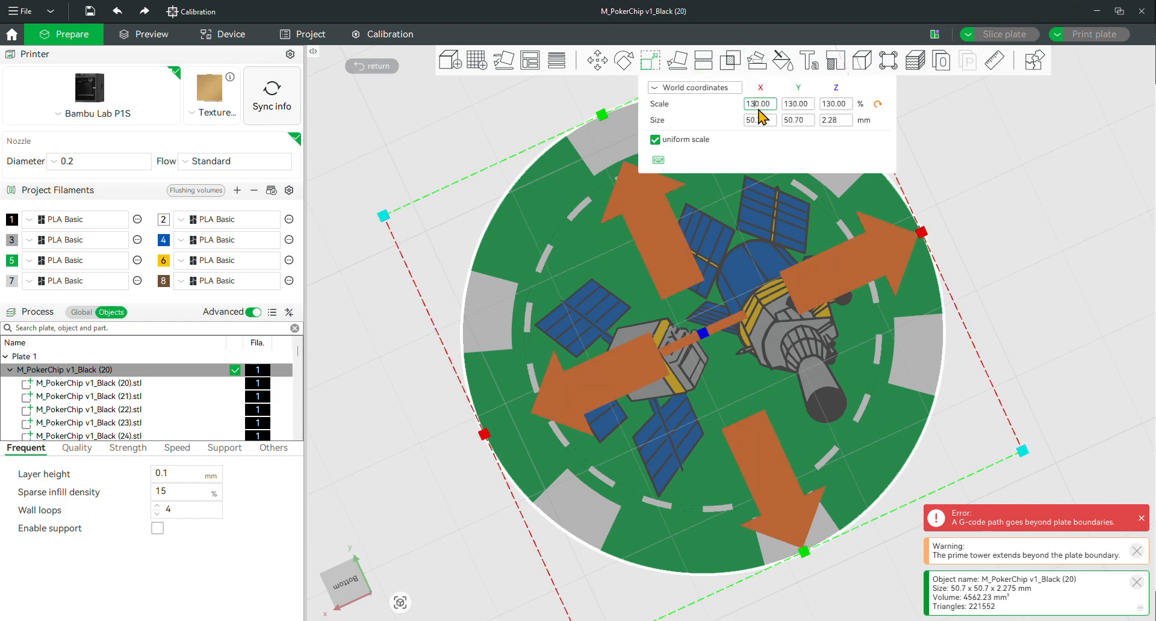
type("4")
key("Return")
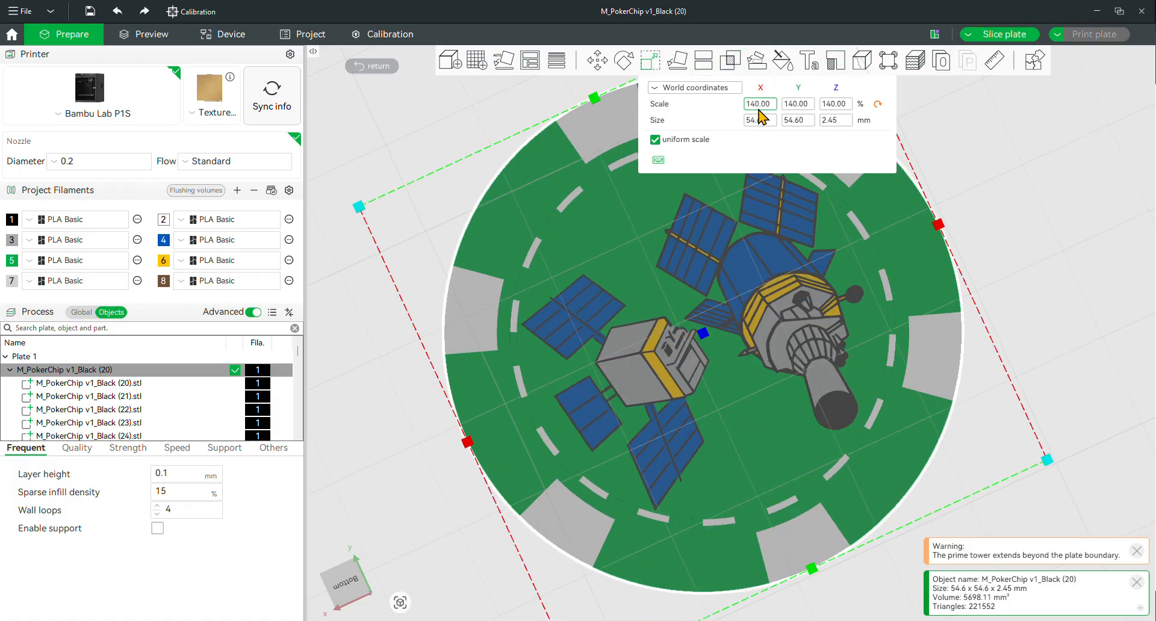
left_click(1017, 37)
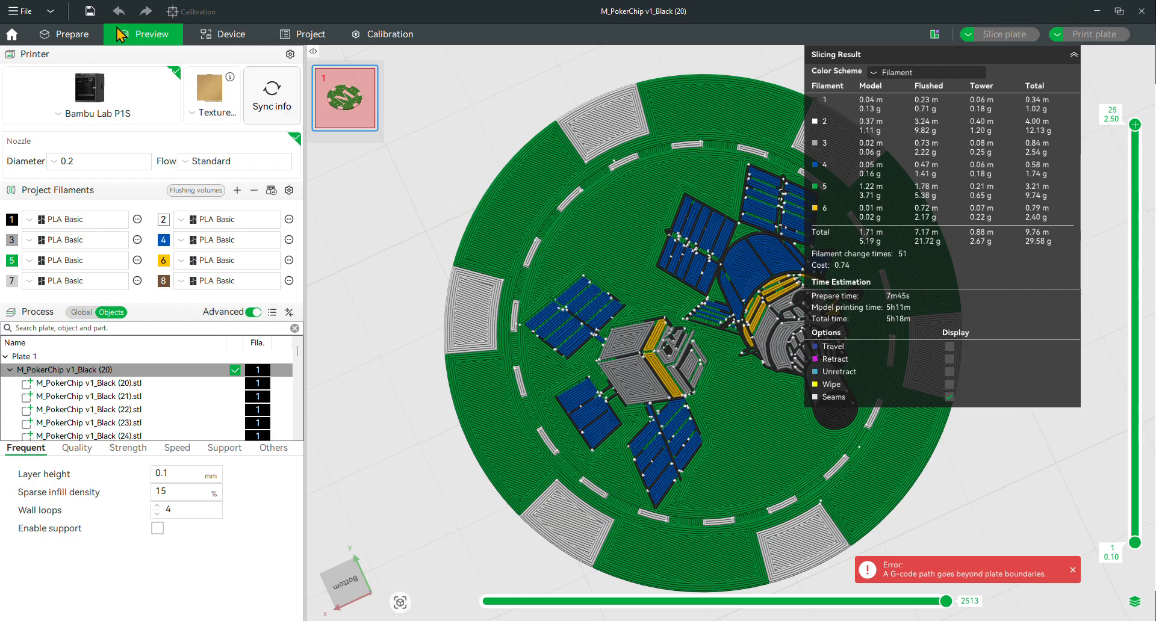
- Go back to the model, set the chip's uniform scale to 150% and reslice the plate
left_click(82, 35)
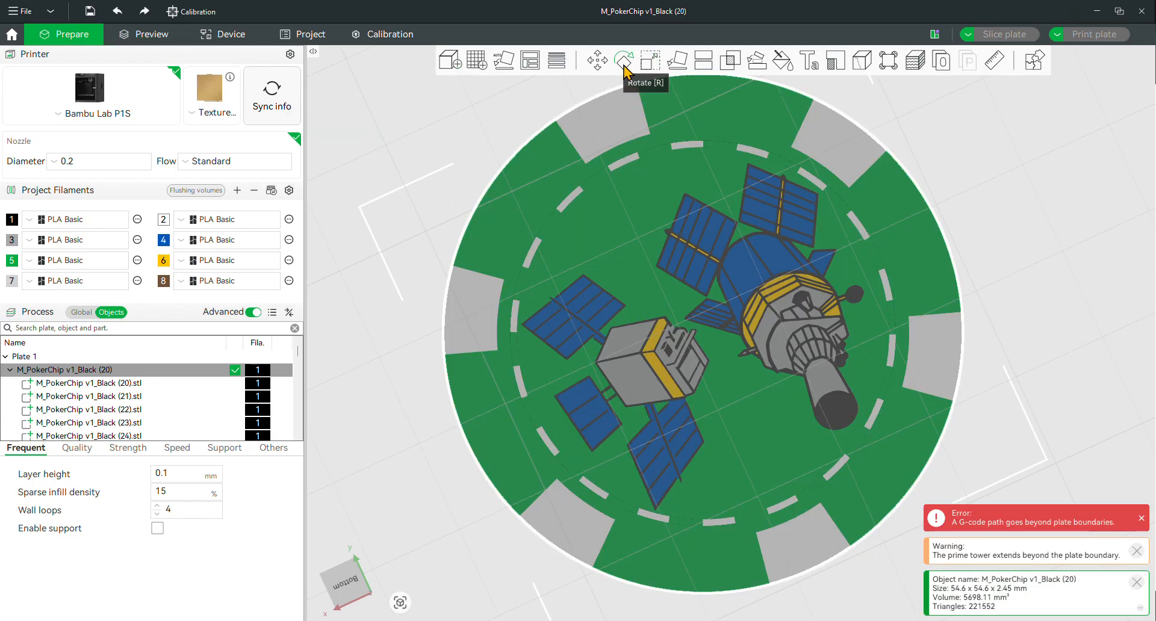
left_click(650, 60)
left_click(760, 108)
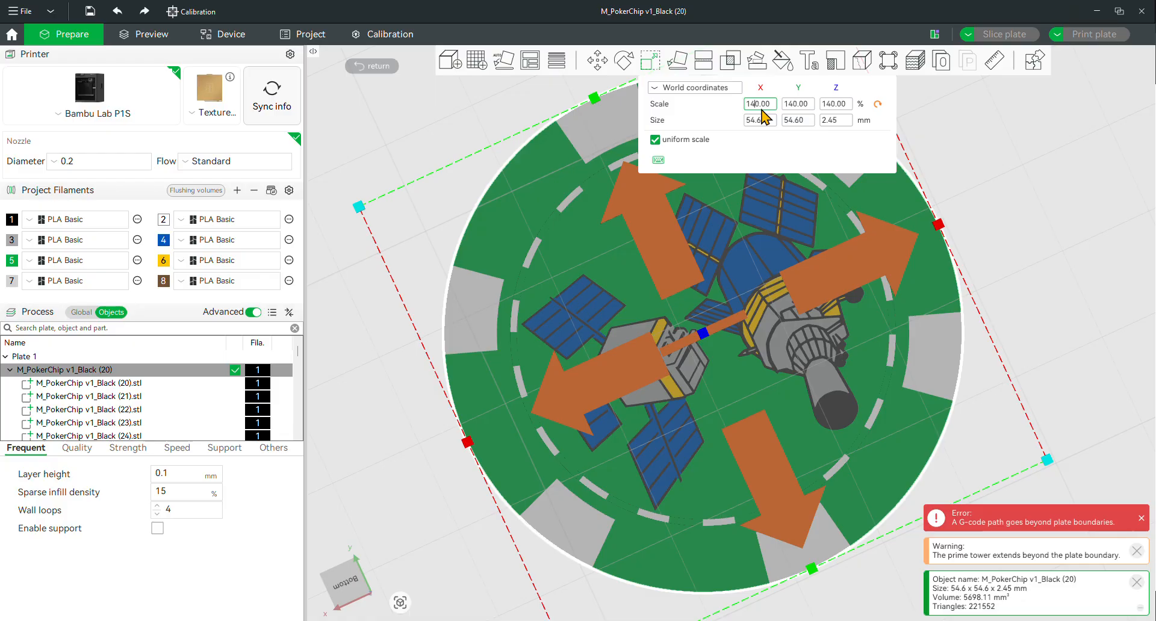
key("BackSpace")
type("5")
key("Return")
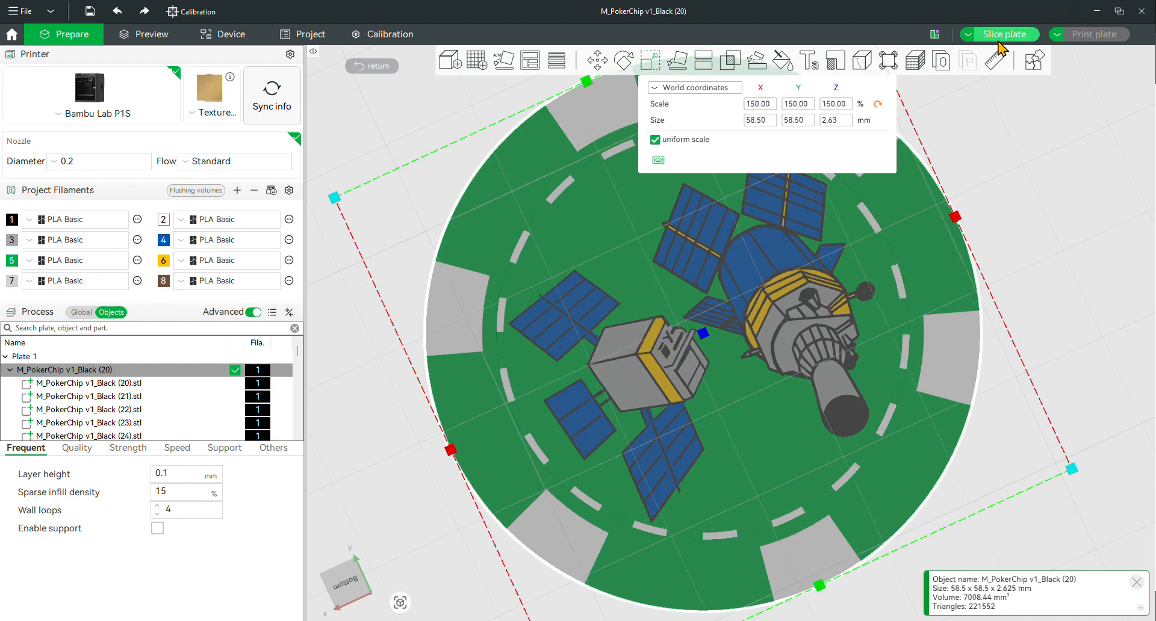
left_click(999, 36)
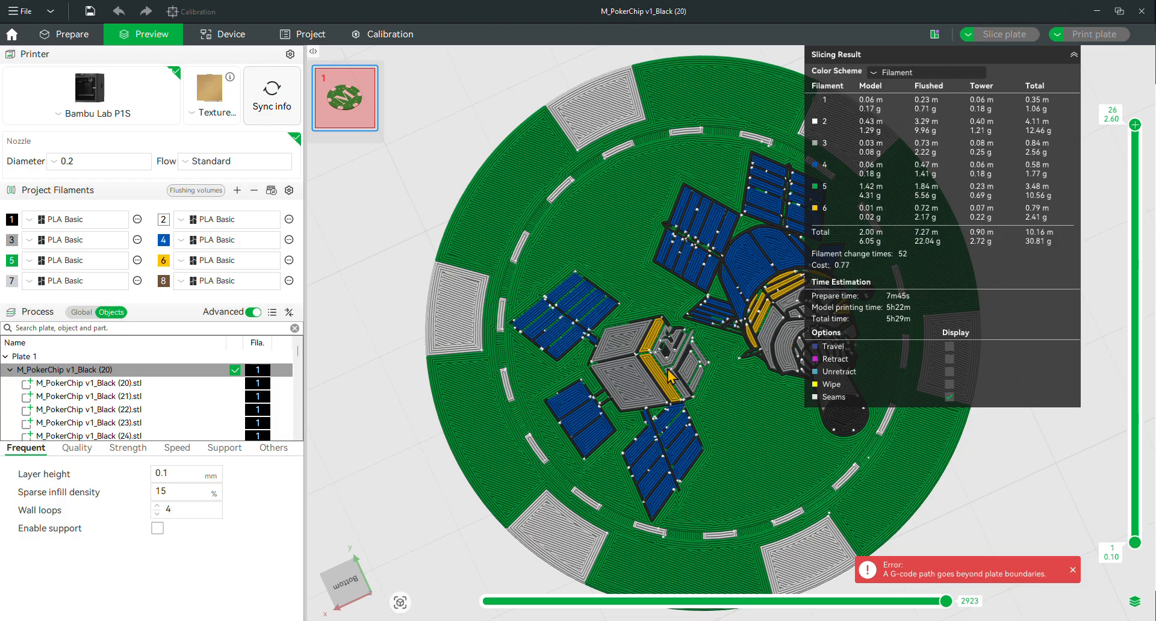
- Return to preparing the model and enlarge the whole chip uniformly to 160%
left_click(95, 34)
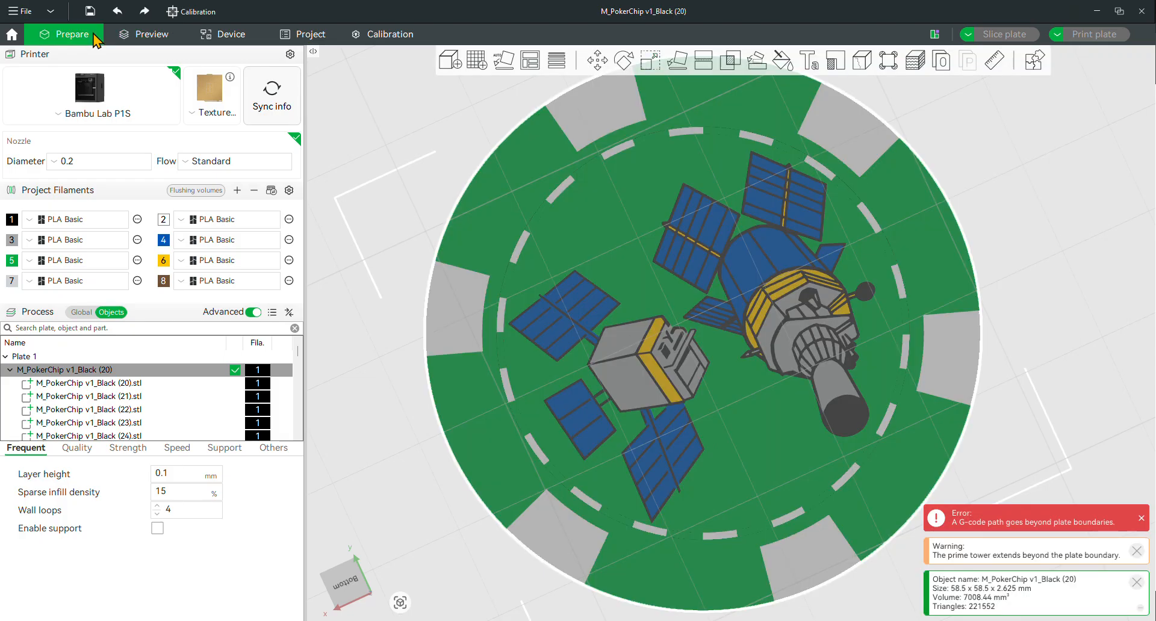
left_click(649, 60)
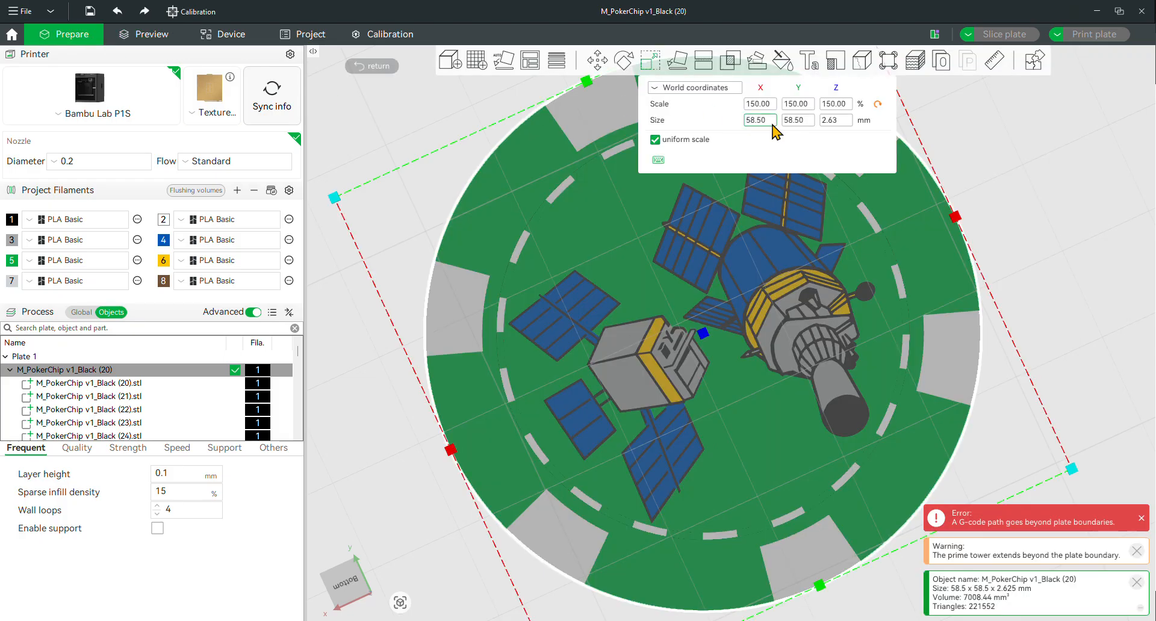
left_click(756, 104)
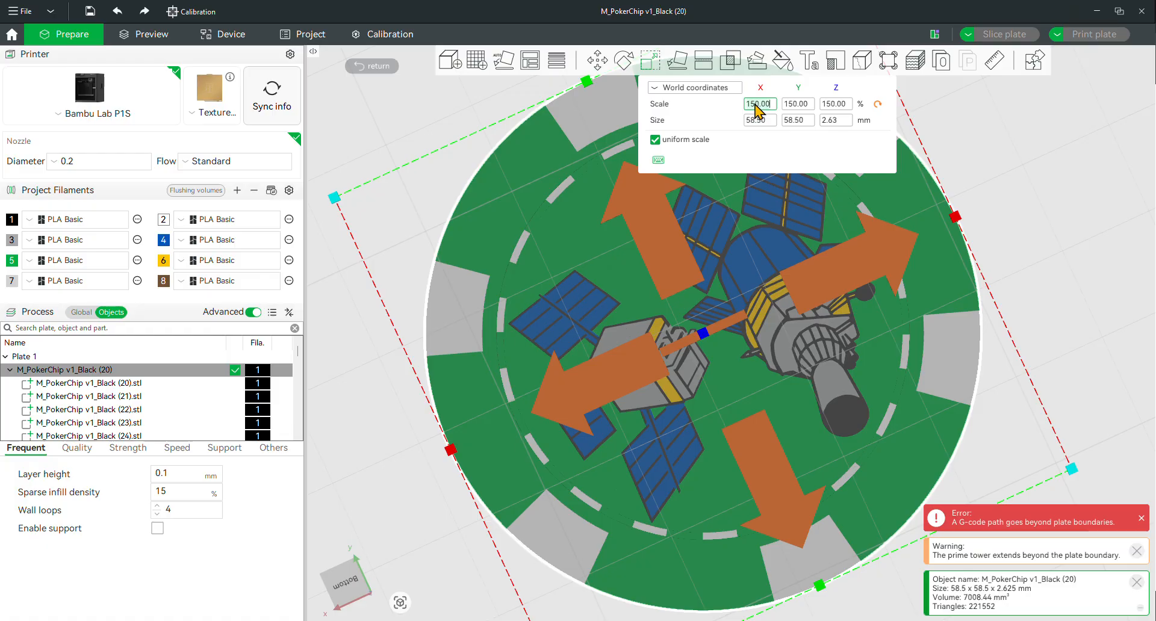
key("BackSpace")
type("6")
key("Return")
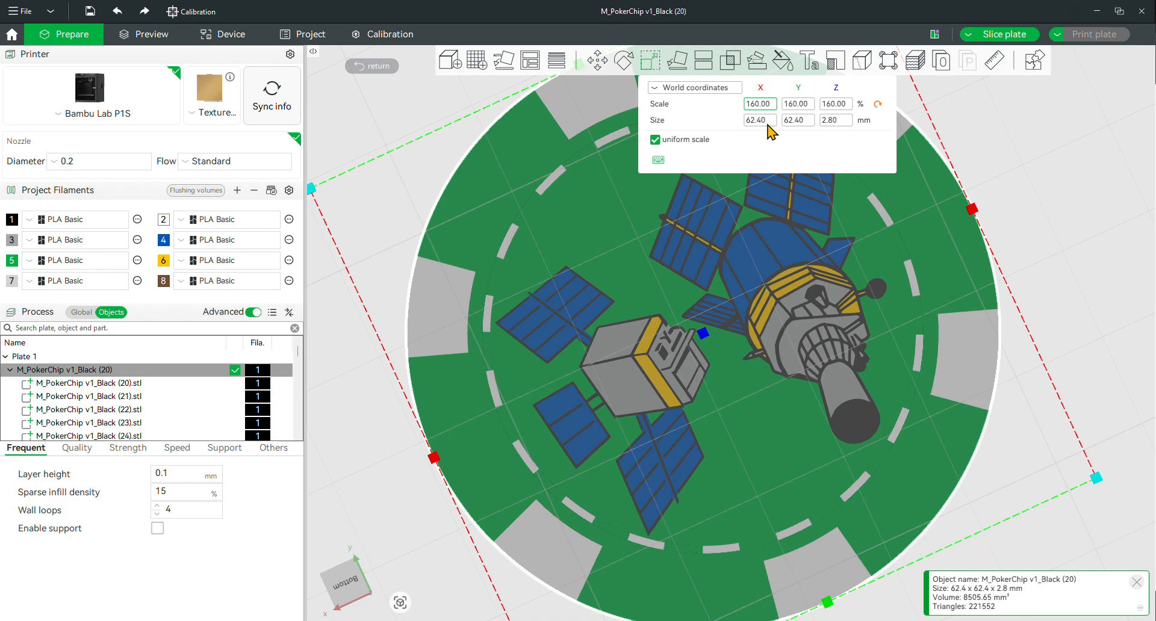
- Slice the plate with the chip at 160% and examine both satellites' toolpaths for missing fine details
left_click(1000, 36)
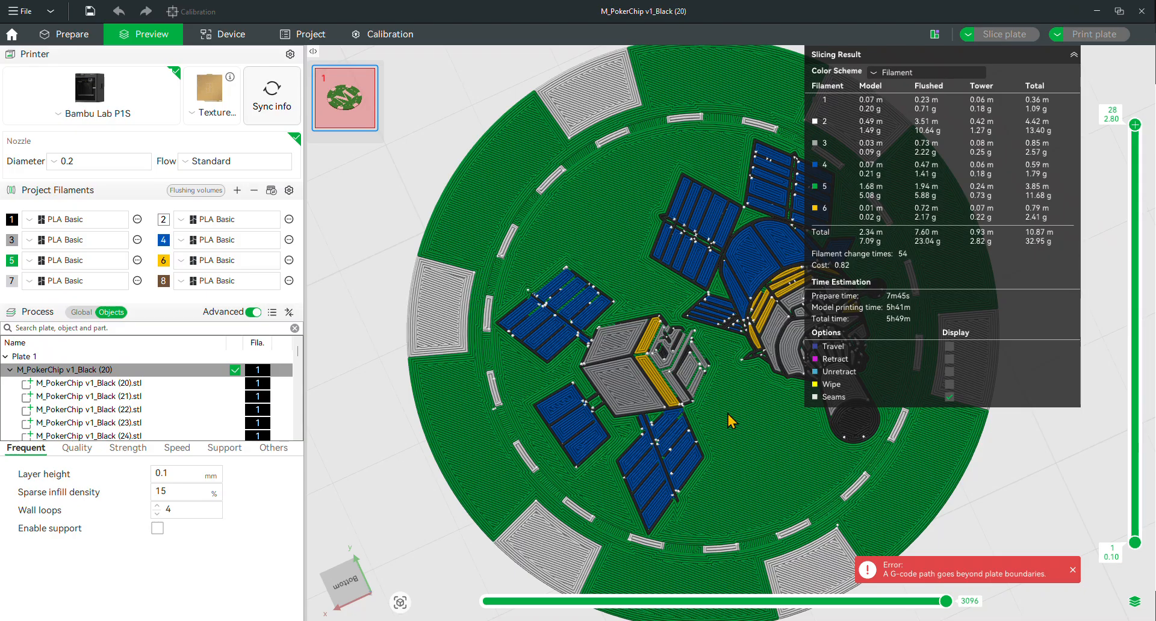
right_click_drag(725, 413, 645, 427)
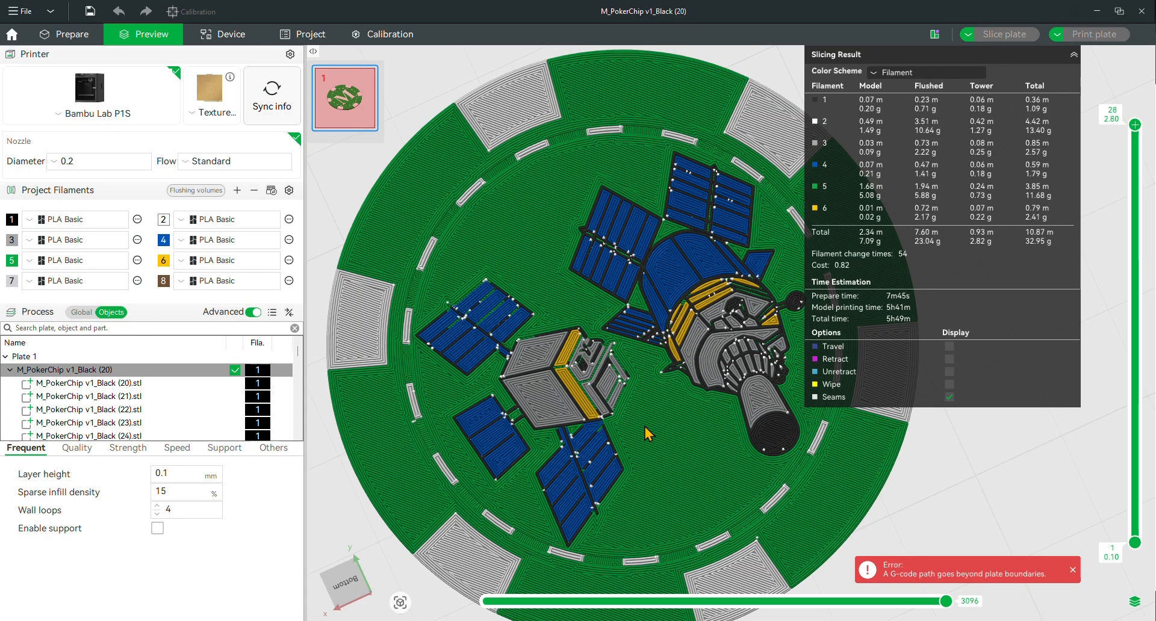
scroll(645, 428, "down", 2)
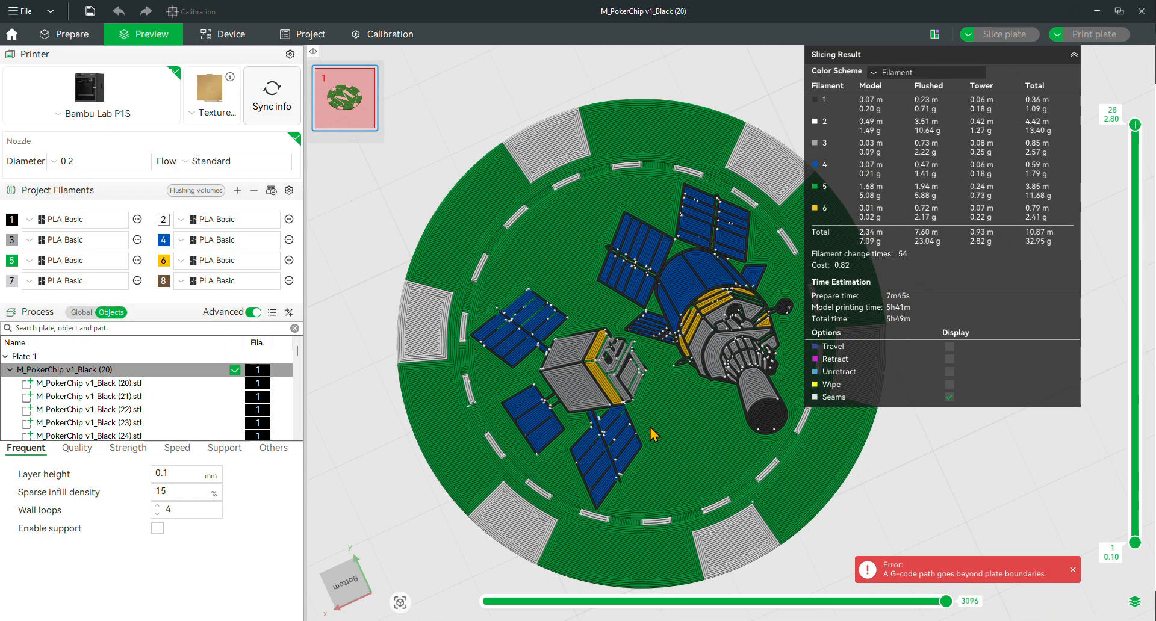
middle_click_drag(915, 466, 888, 475)
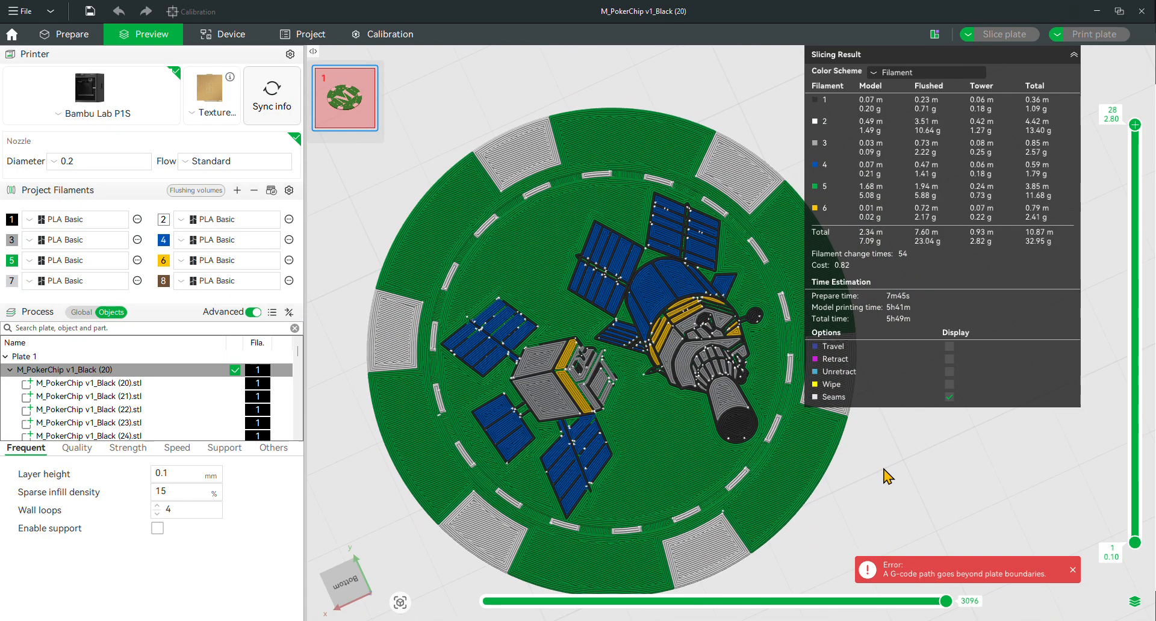
- Return to preparing the model and set the chip's uniform scale to 170%
left_click(81, 42)
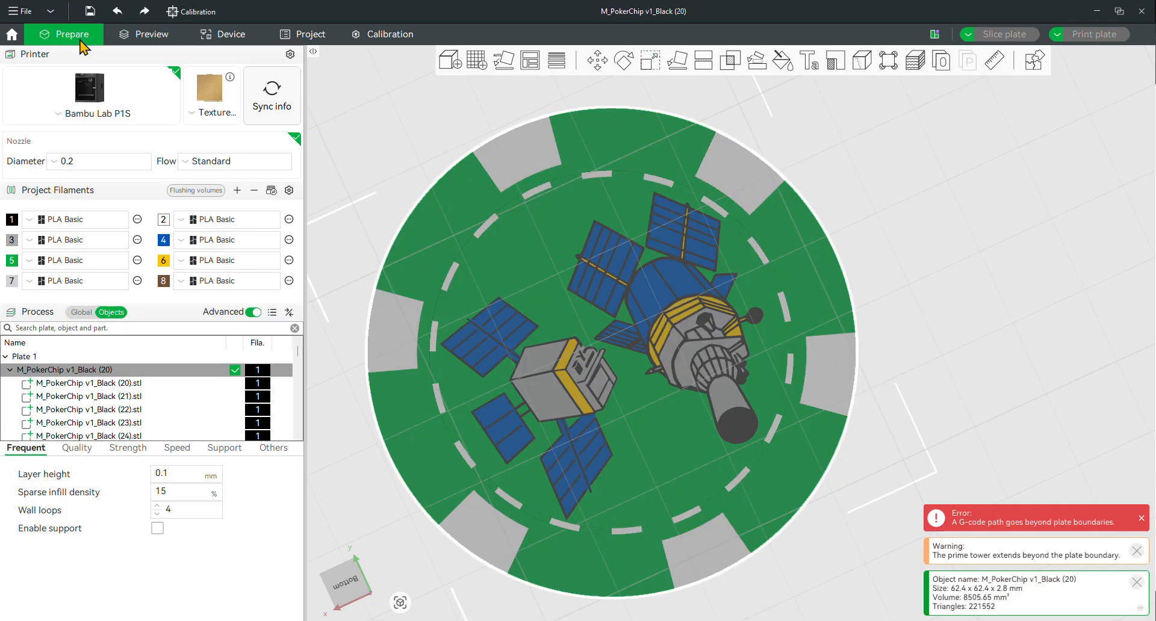
left_click(650, 61)
left_click(755, 106)
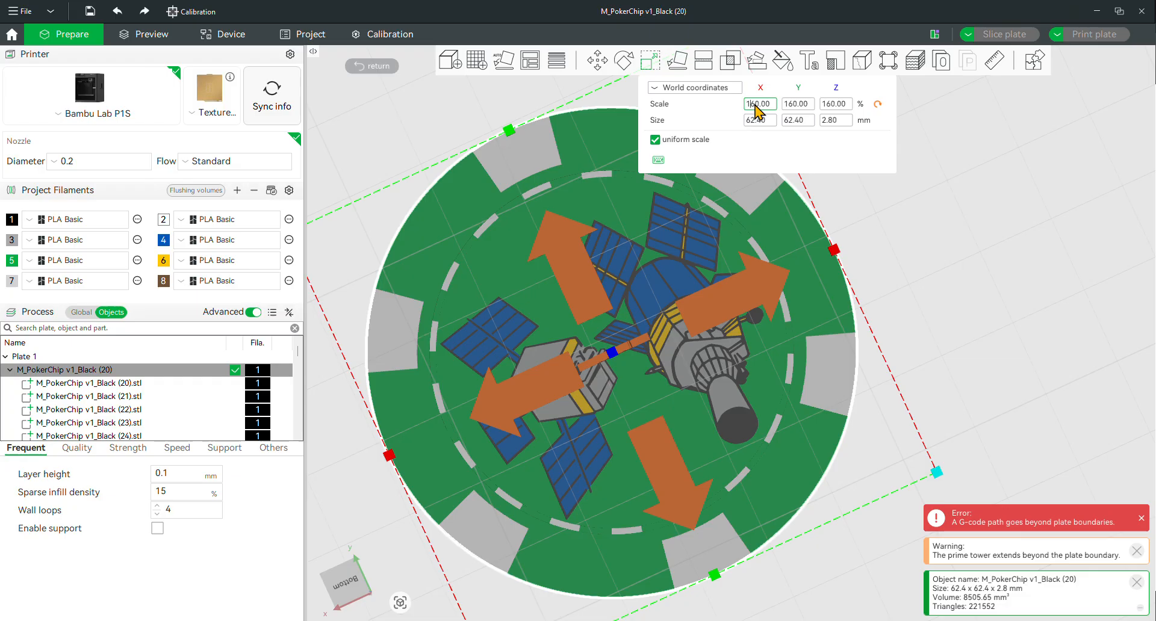
key("BackSpace")
type("7")
key("Return")
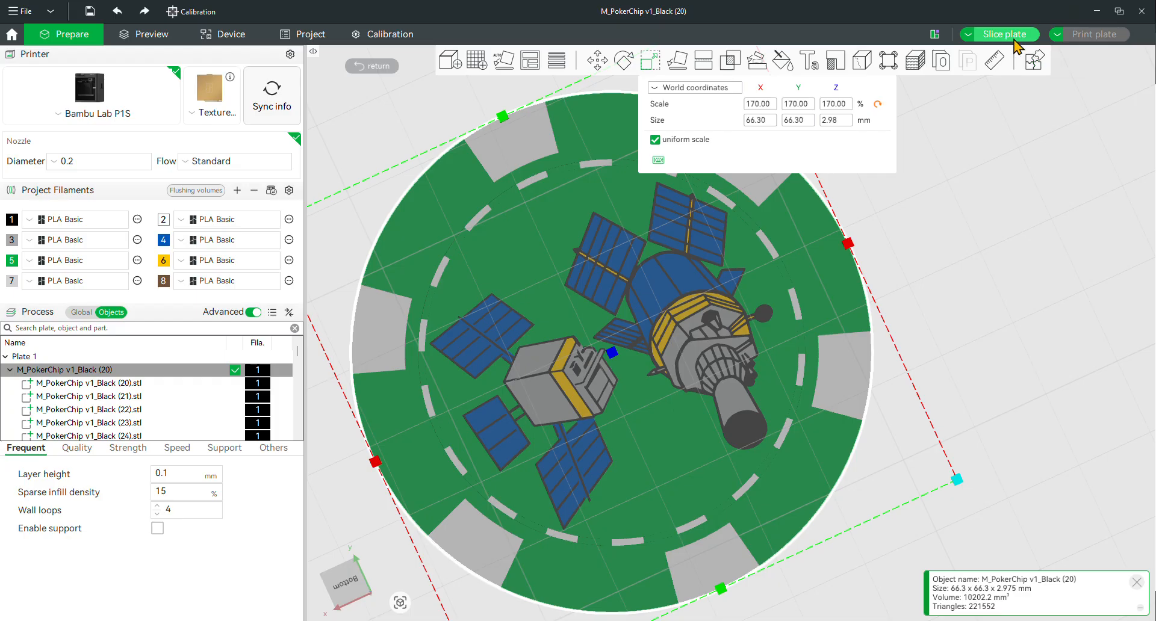
- Slice the plate with the chip scaled to 170%
left_click(1015, 38)
left_click(1017, 37)
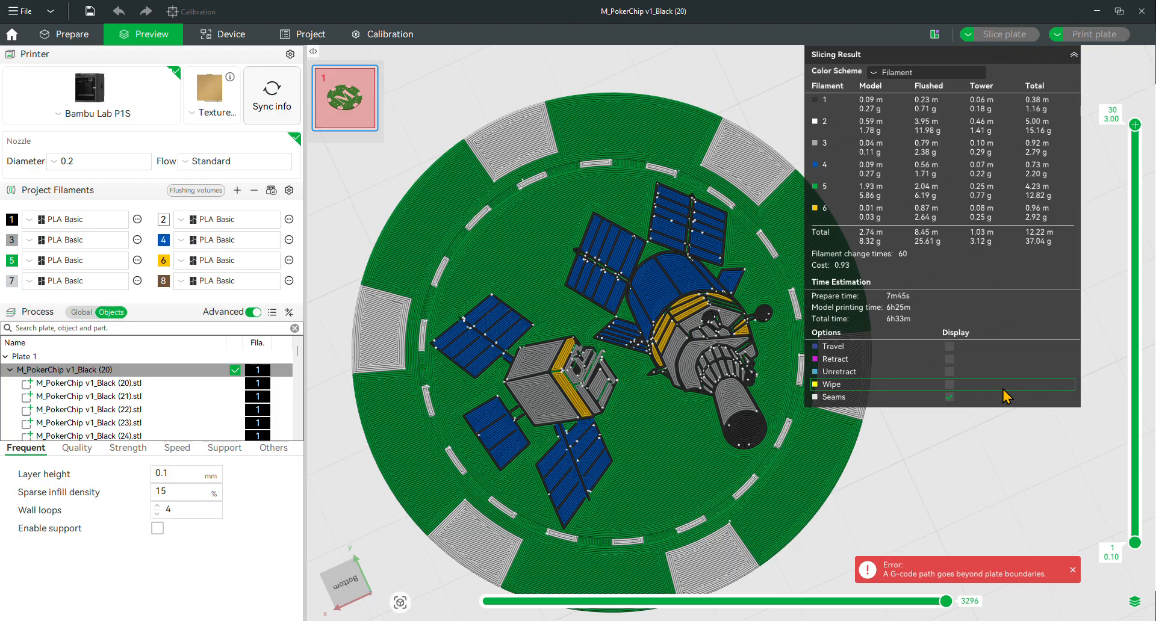
- Return to preparing the model, move the prime tower fully inside the plate's upper right area and reslice the plate
left_click(51, 35)
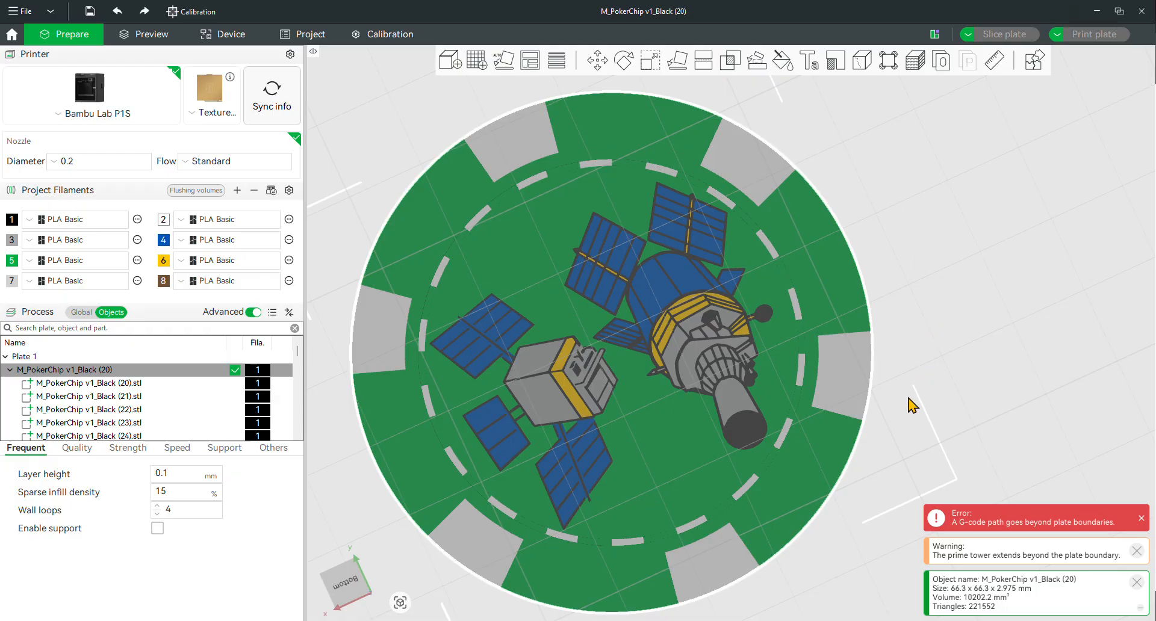
left_click_drag(912, 405, 794, 509)
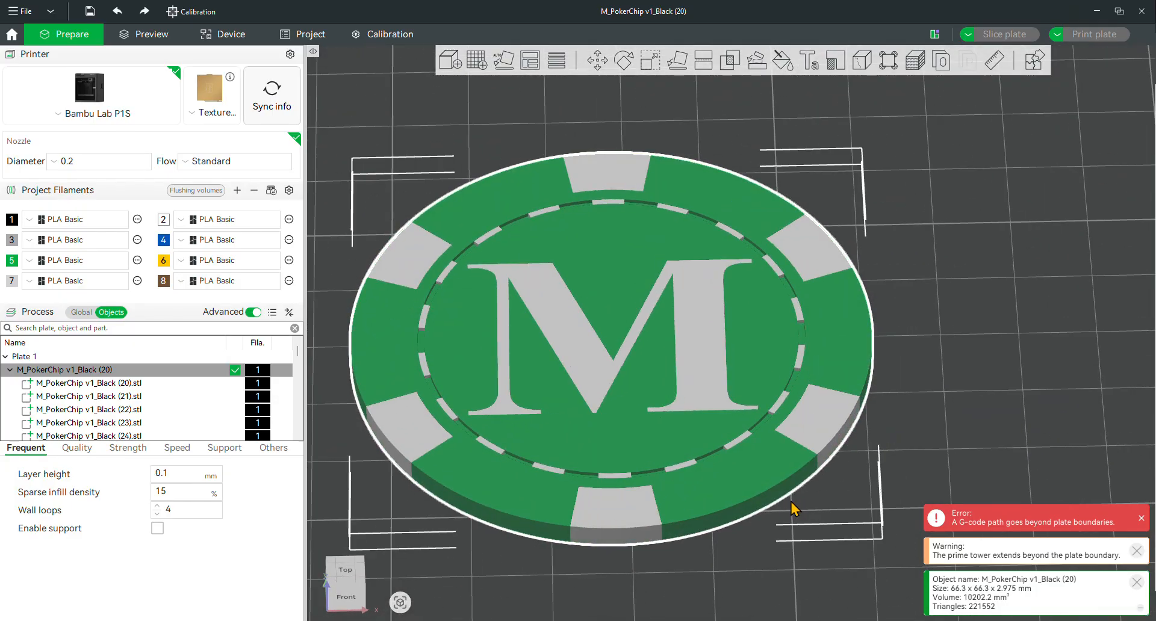
scroll(851, 346, "down", 6)
left_click_drag(851, 139, 885, 223)
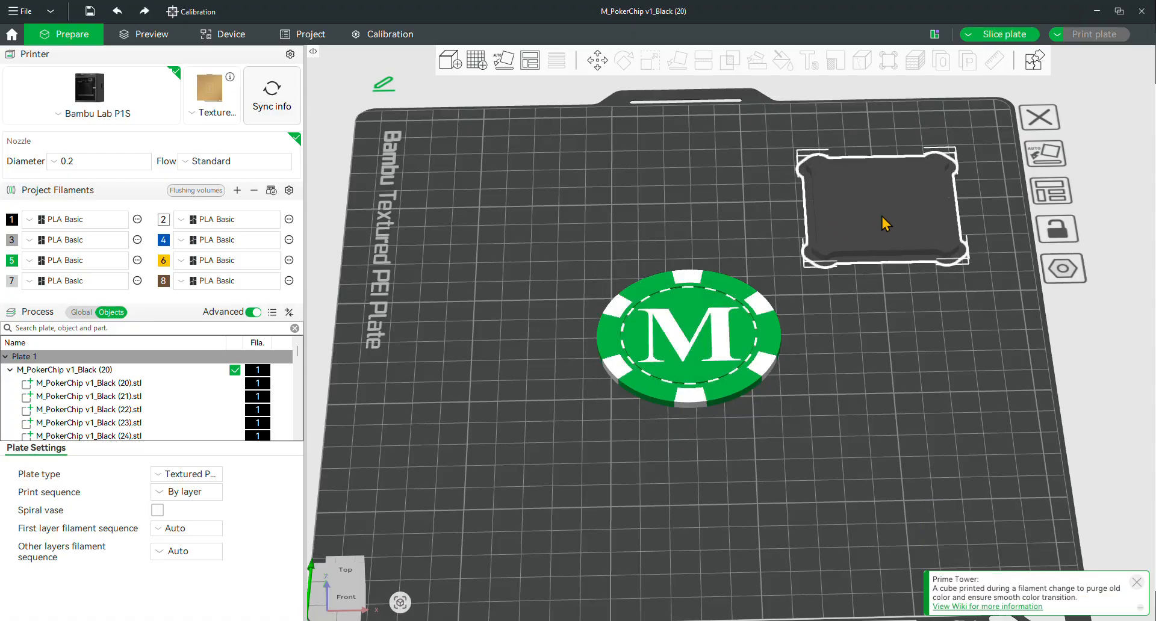
left_click(993, 37)
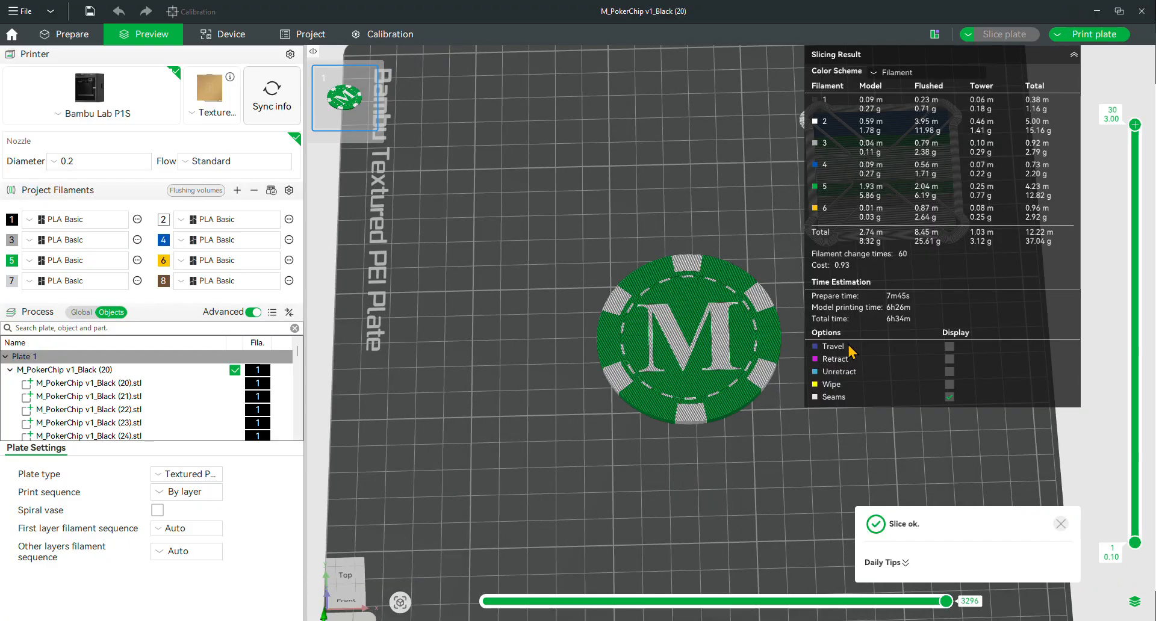
- Examine the sliced chip's satellite toolpaths for missing fine details, plus the M face and the prime tower
left_click_drag(756, 461, 760, 341)
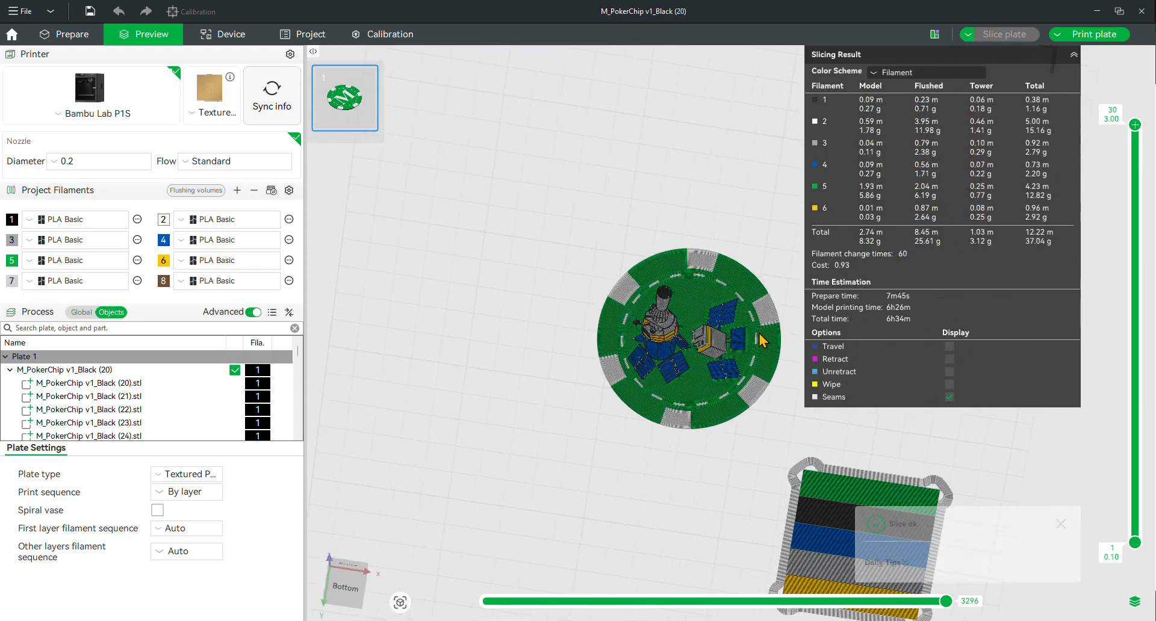
scroll(735, 358, "up", 8)
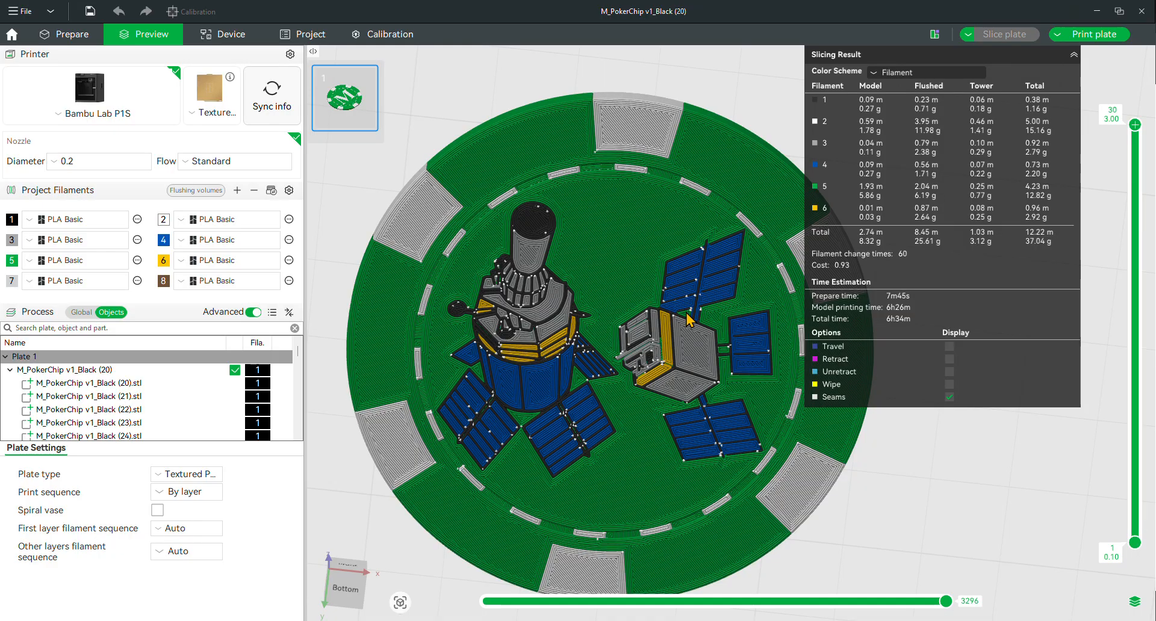
scroll(687, 321, "up", 3)
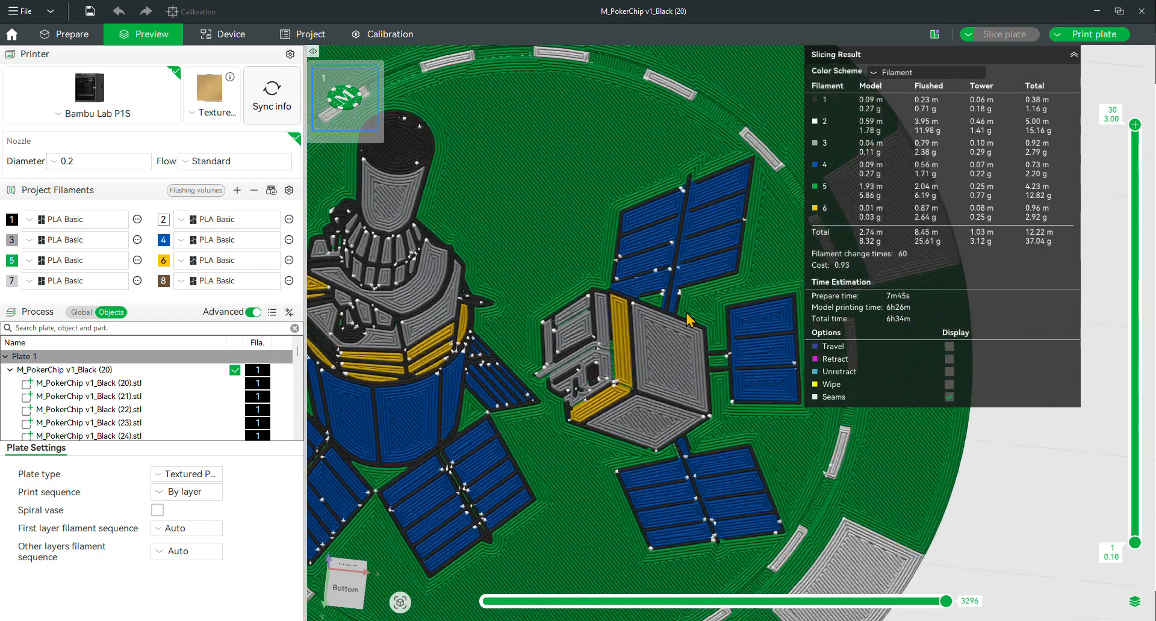
scroll(687, 320, "down", 5)
scroll(749, 146, "up", 2)
left_click_drag(749, 146, 739, 240)
scroll(746, 238, "down", 4)
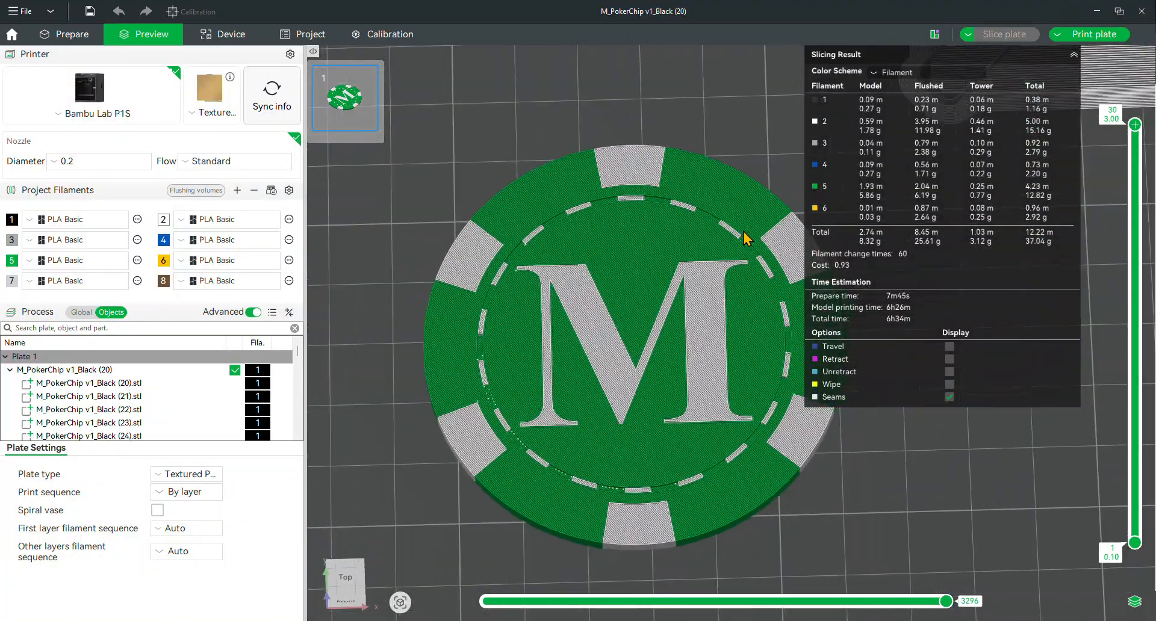
right_click_drag(760, 191, 645, 237)
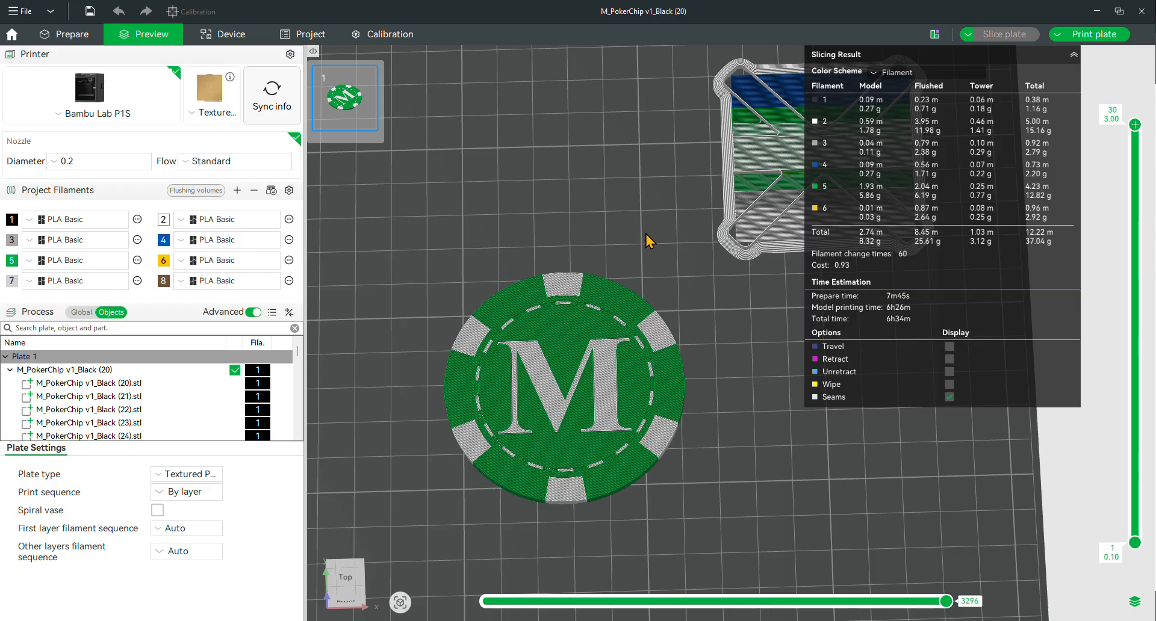
left_click_drag(646, 234, 669, 262)
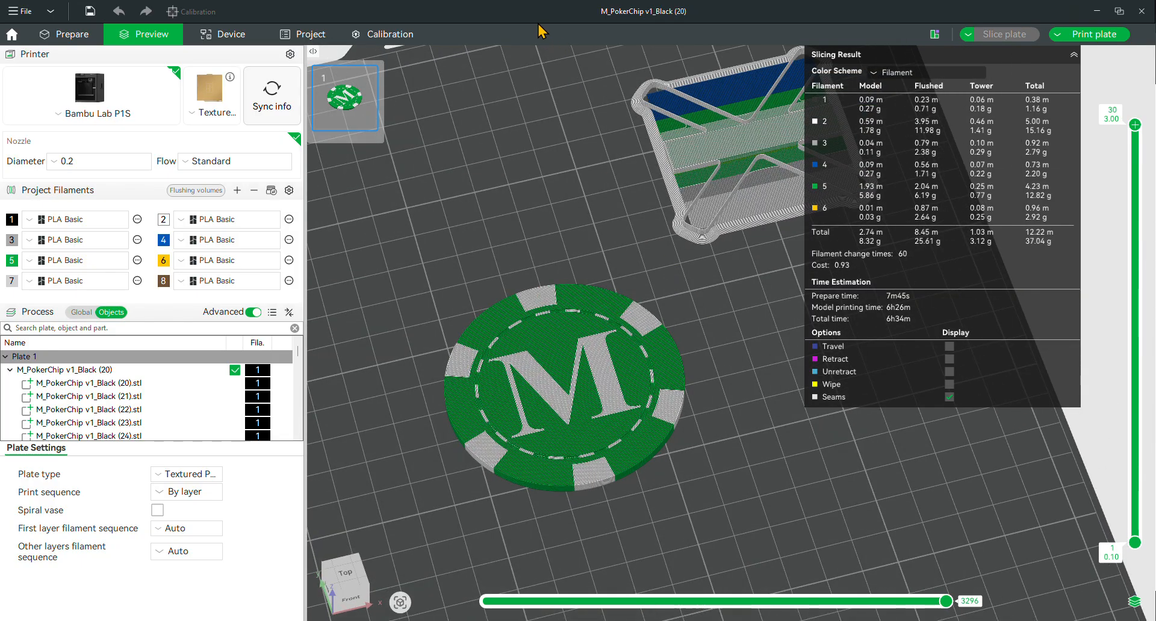